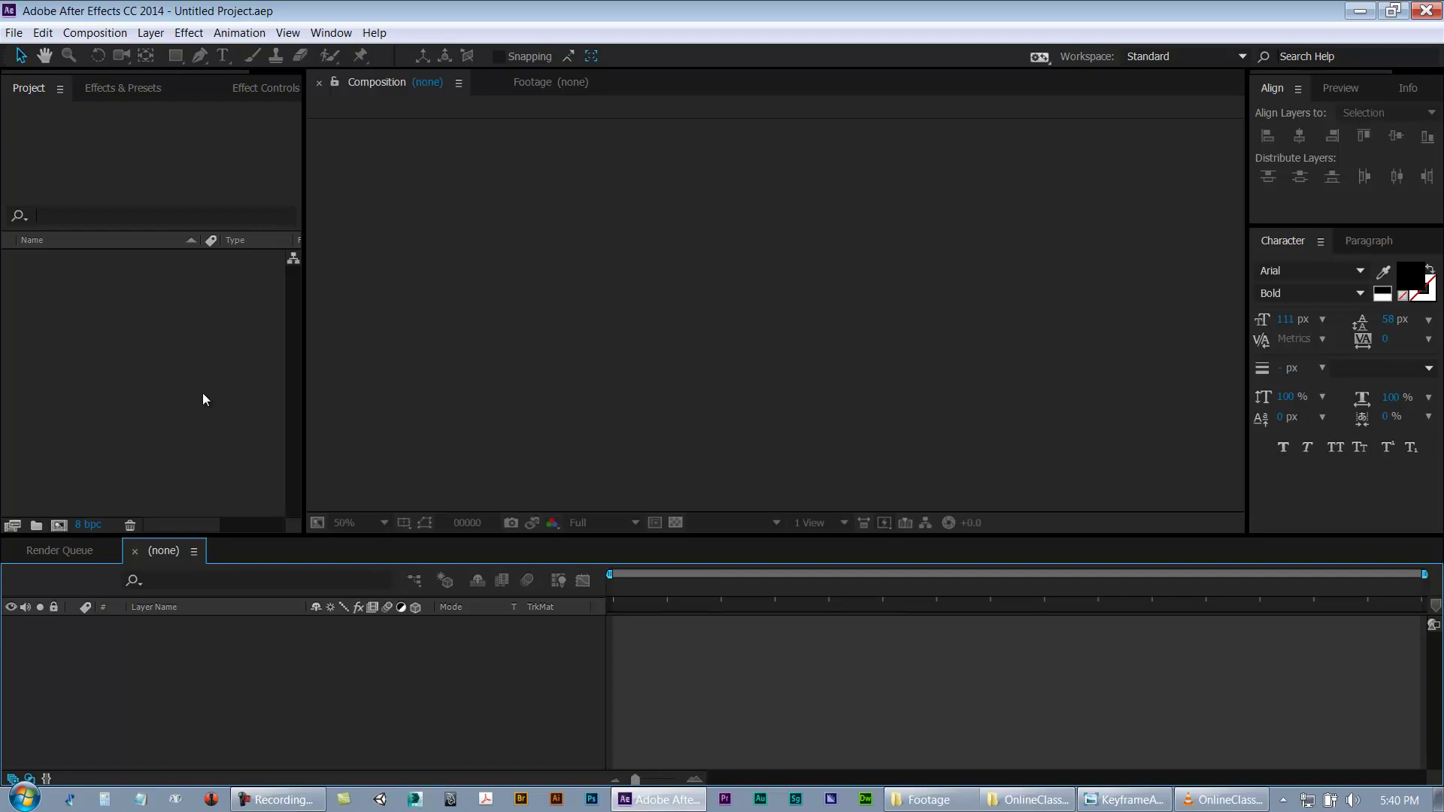
# Step: Review the Keyframe Animation topic slide in Windows Photo Viewer, and return to After Effects
pyautogui.click(203, 394)
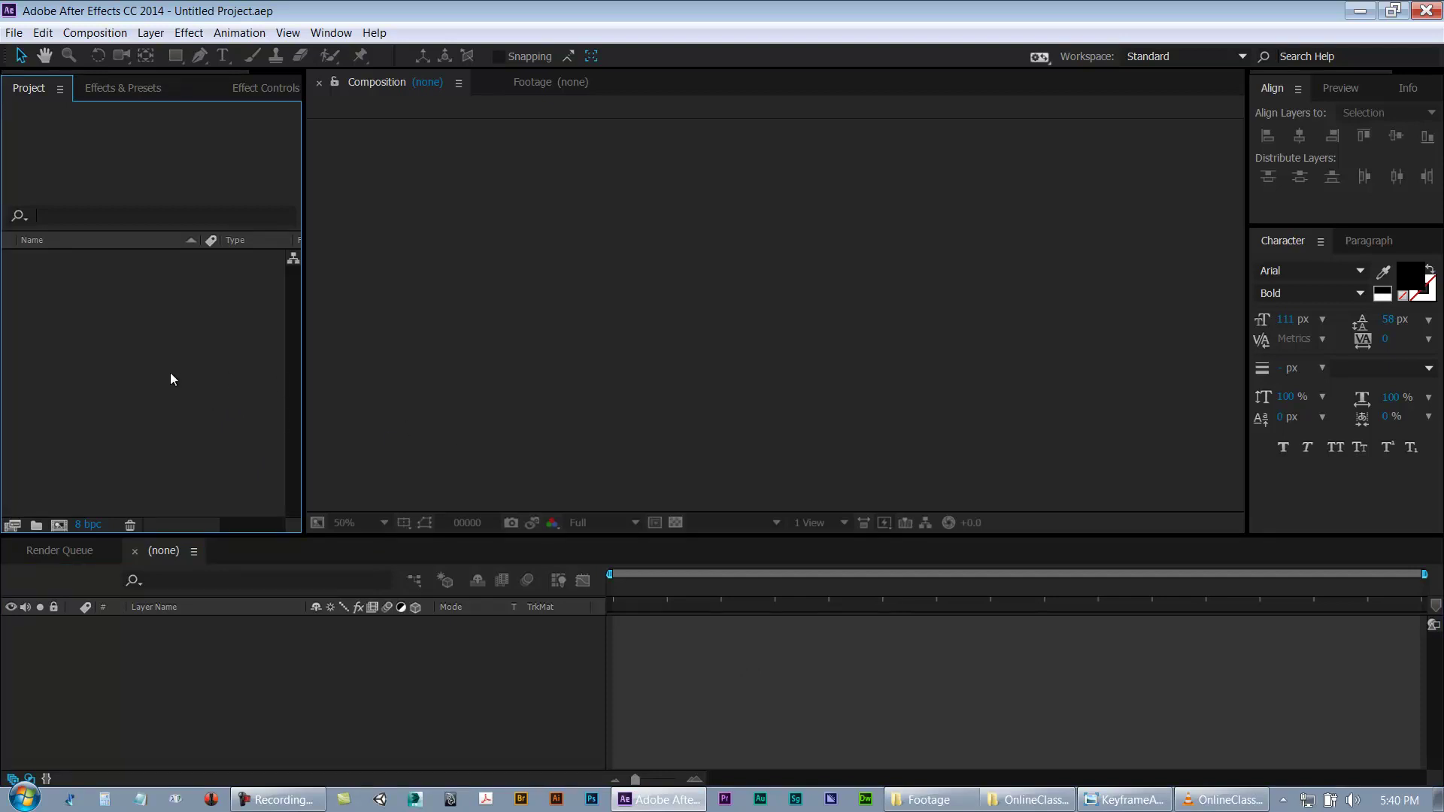
pyautogui.click(1111, 798)
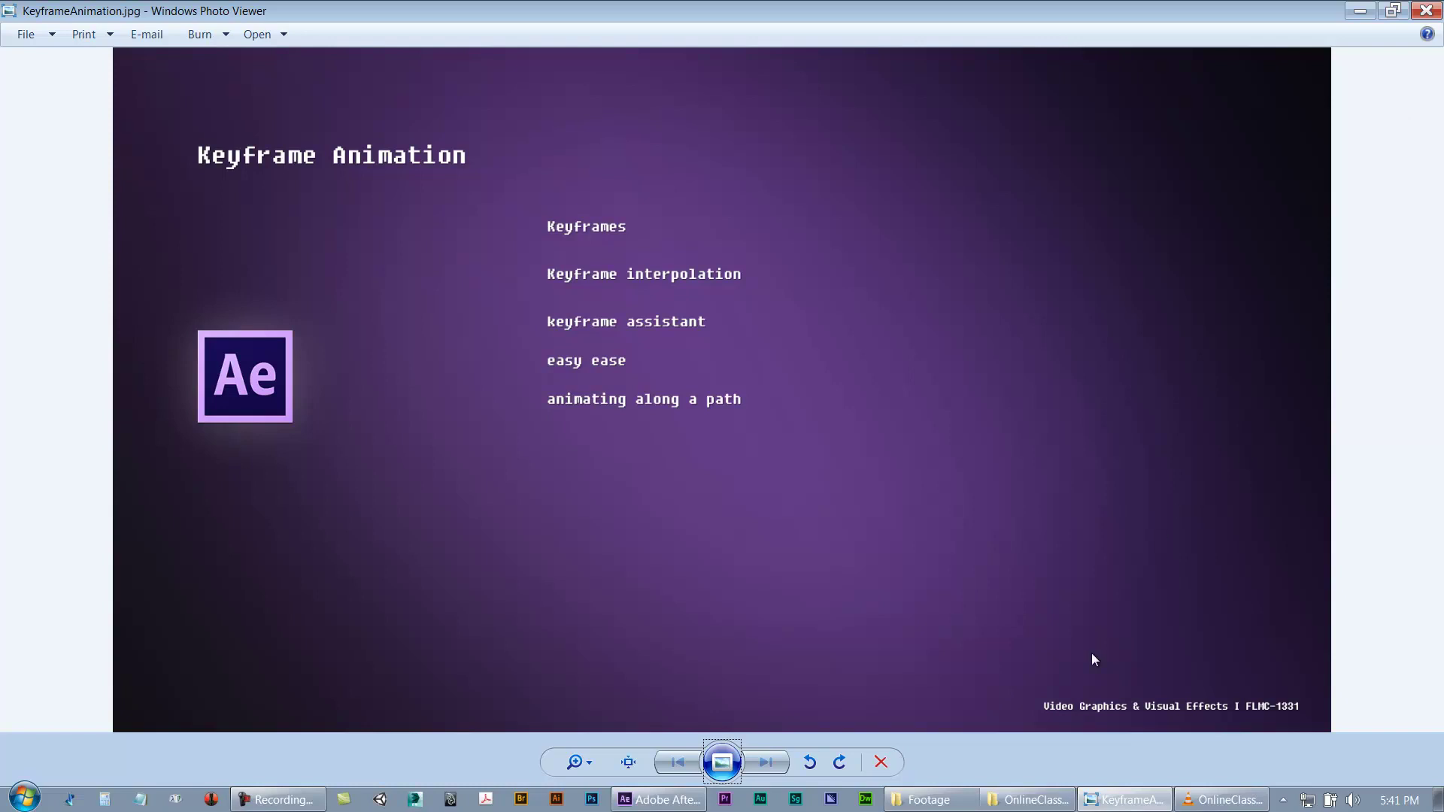
pyautogui.click(659, 799)
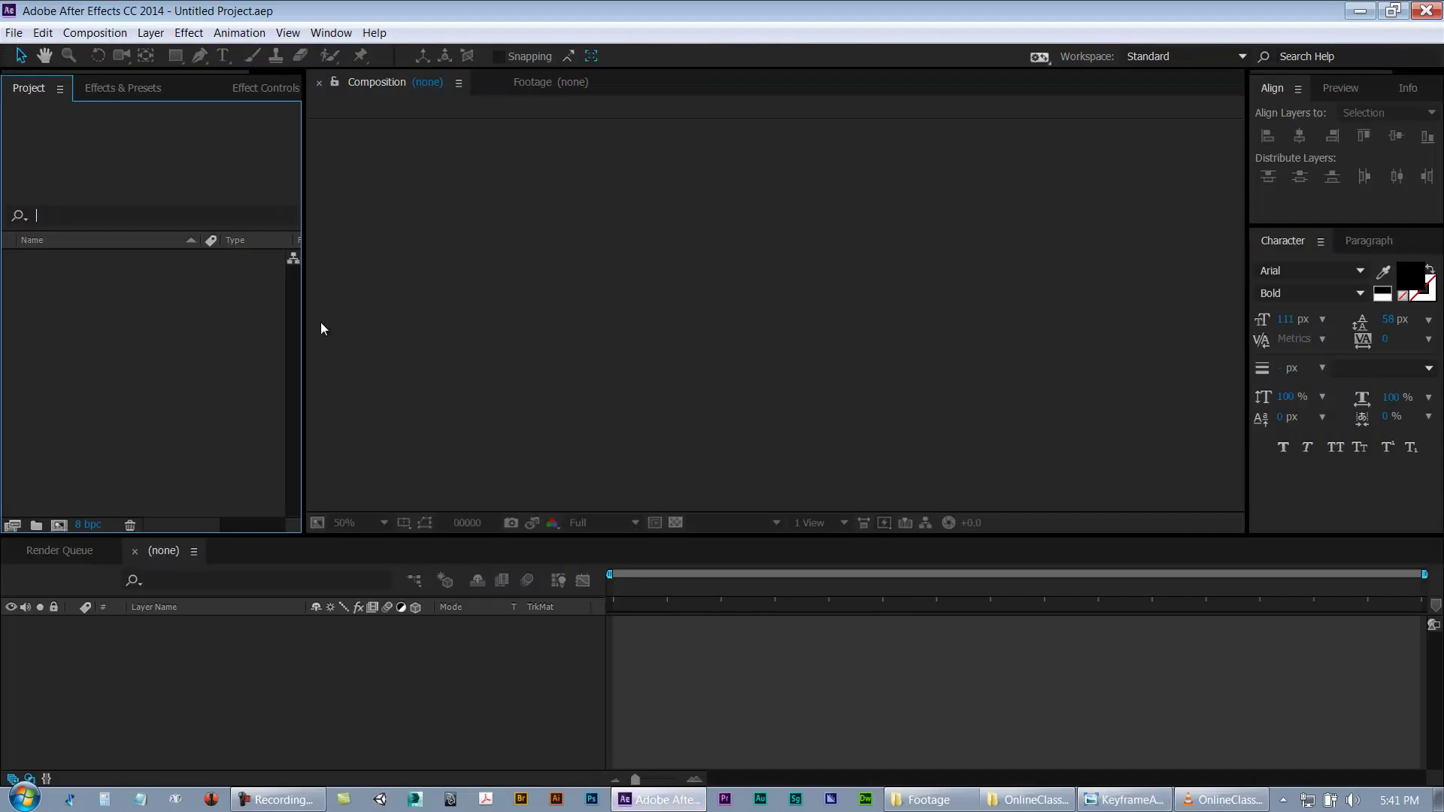
# Step: Create a 1920 × 1080, 30 fps composition named KeyframeAnimation with a duration of 4000 frames
pyautogui.moveTo(226, 534); pyautogui.dragTo(225, 482)
pyautogui.hotkey('ctrl', 'n')
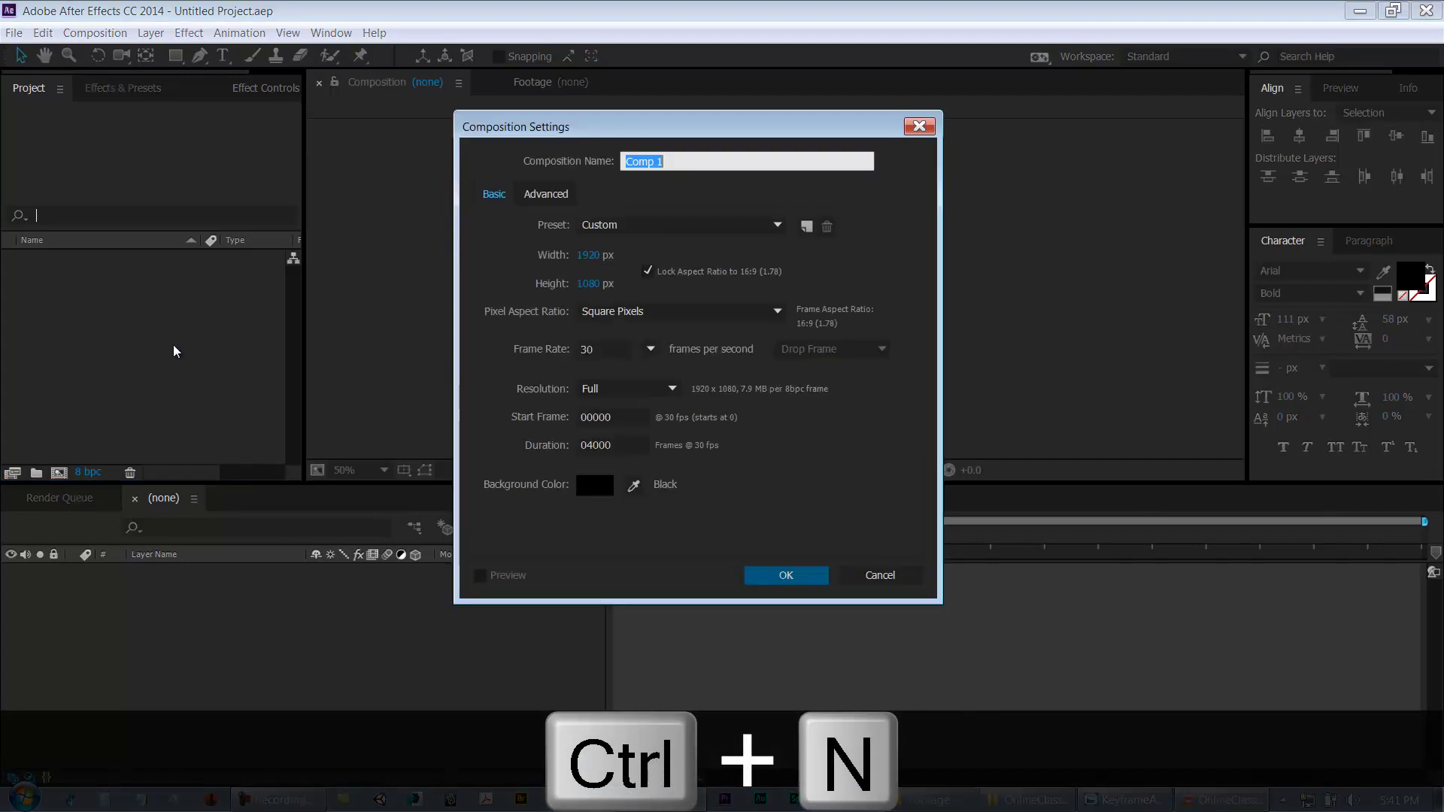
pyautogui.write('Animation')
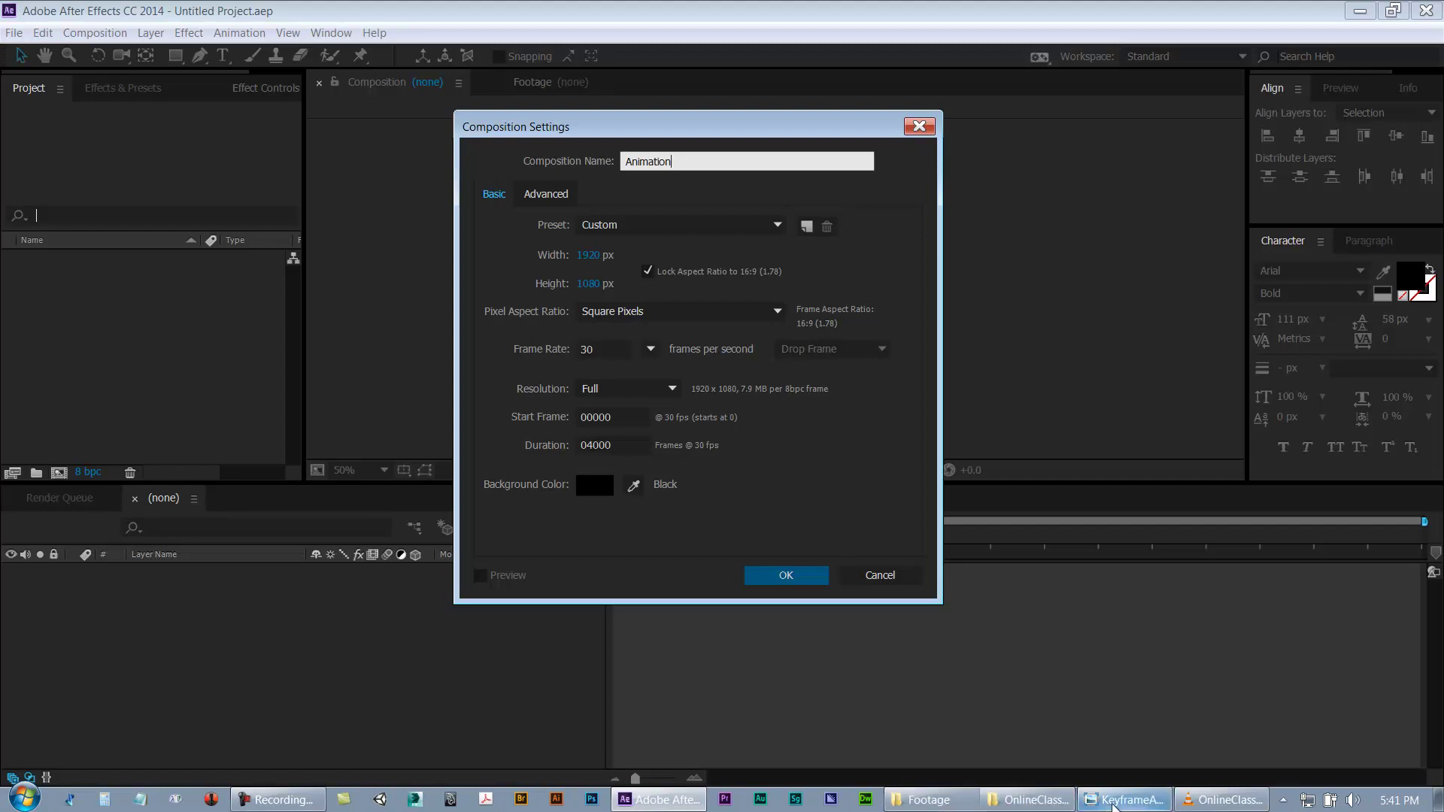
pyautogui.click(1120, 800)
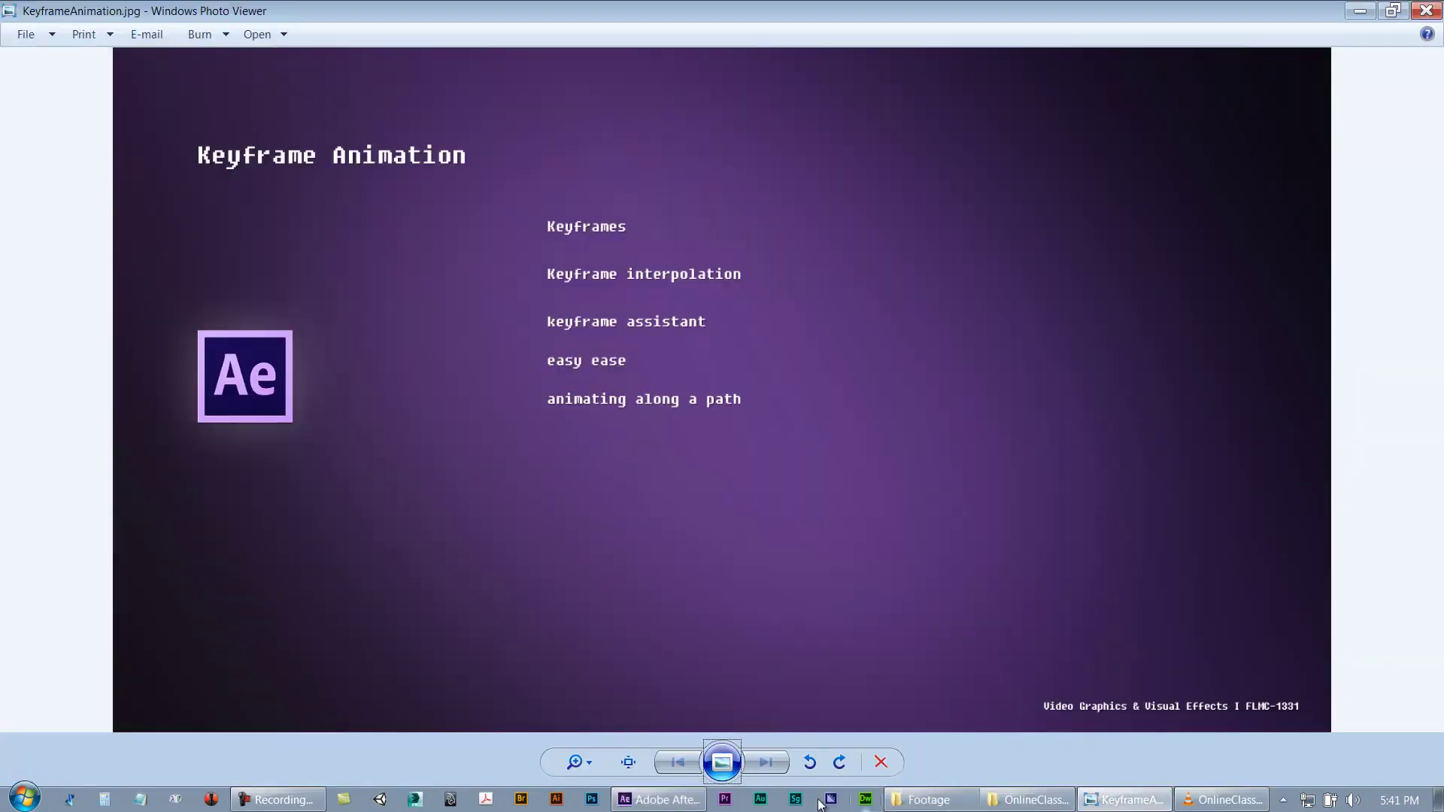
pyautogui.click(658, 800)
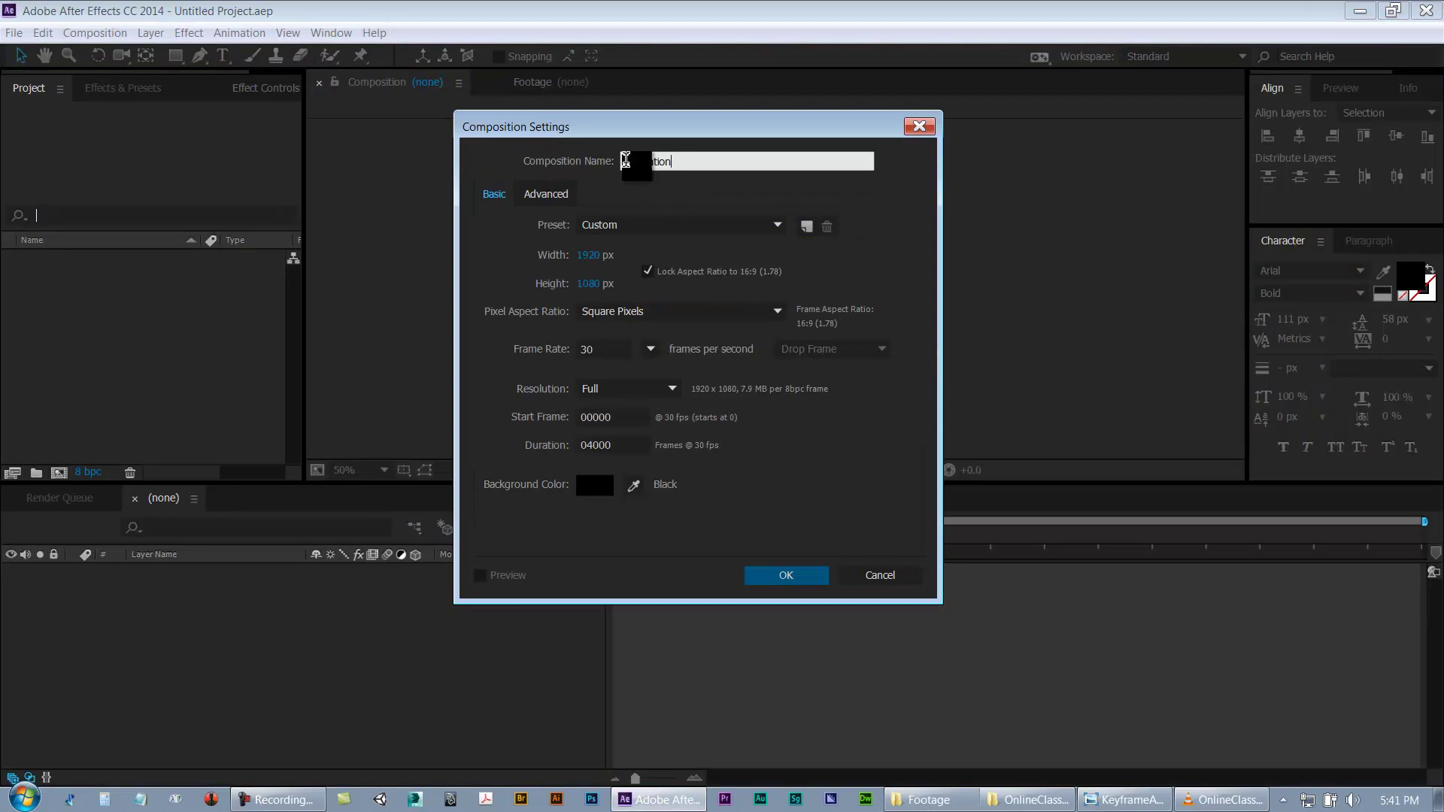
pyautogui.click(630, 161)
pyautogui.write('Keyframe')
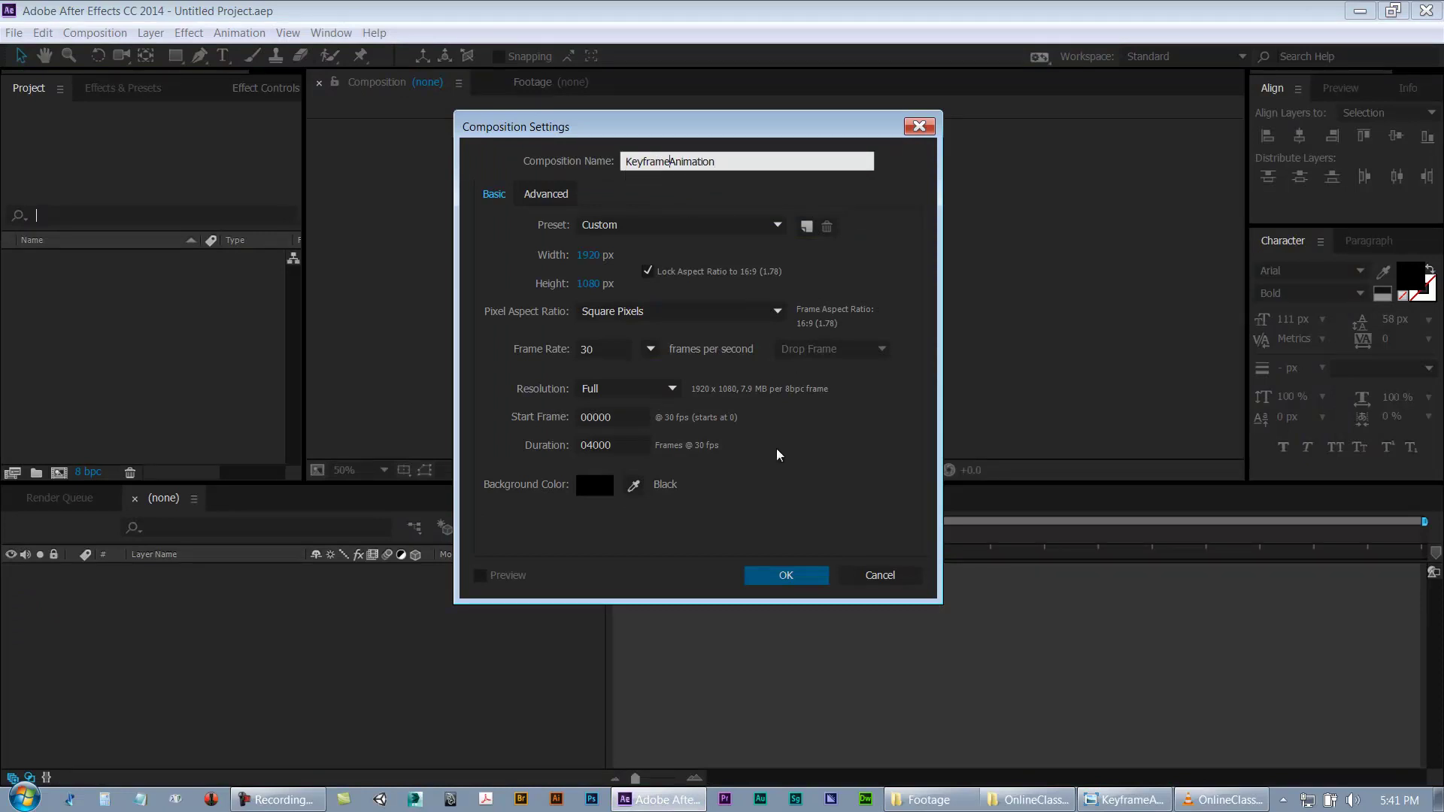
pyautogui.click(784, 575)
# Step: Add a project folder named Footage
pyautogui.rightClick(94, 329)
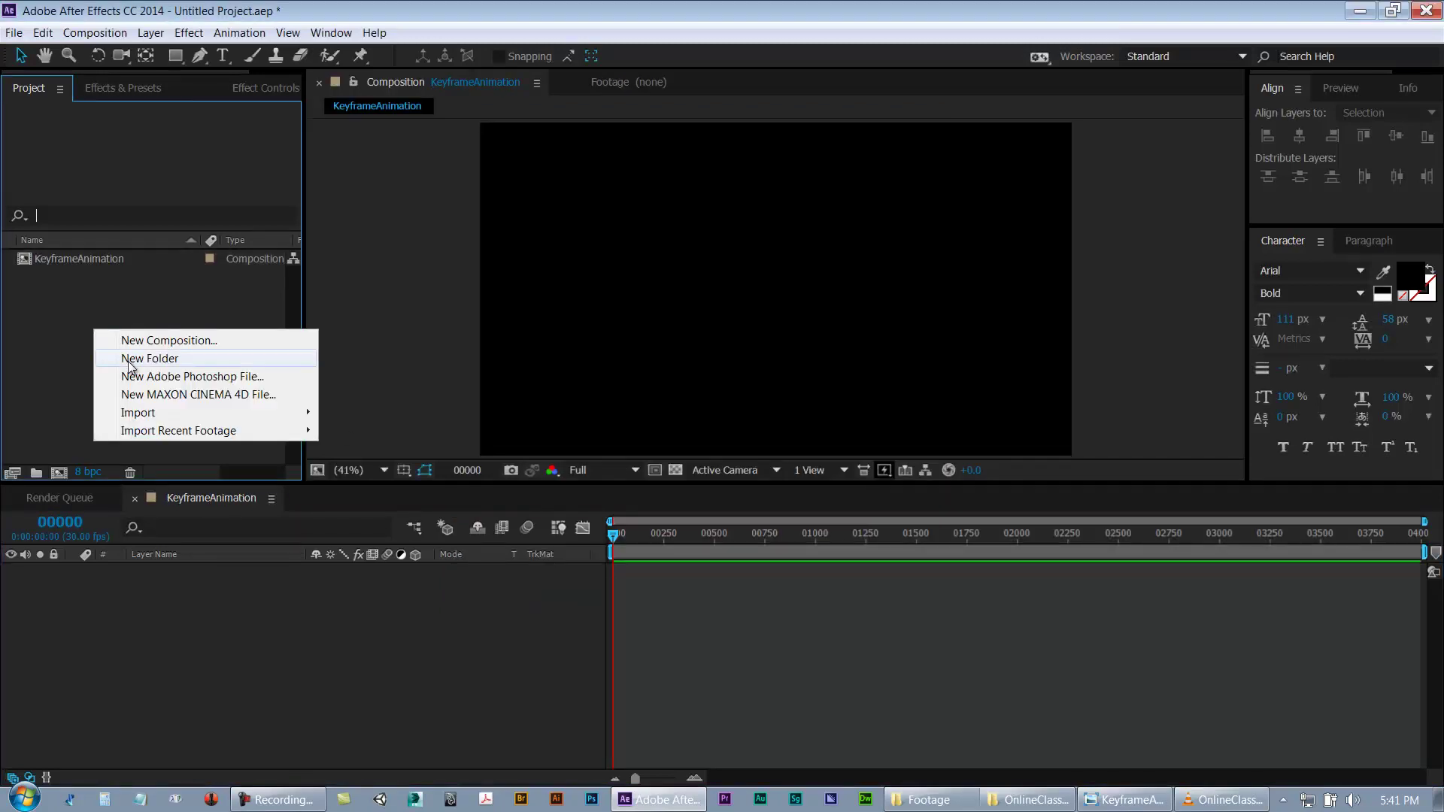
pyautogui.click(128, 359)
pyautogui.write('Footage')
pyautogui.press('Return')
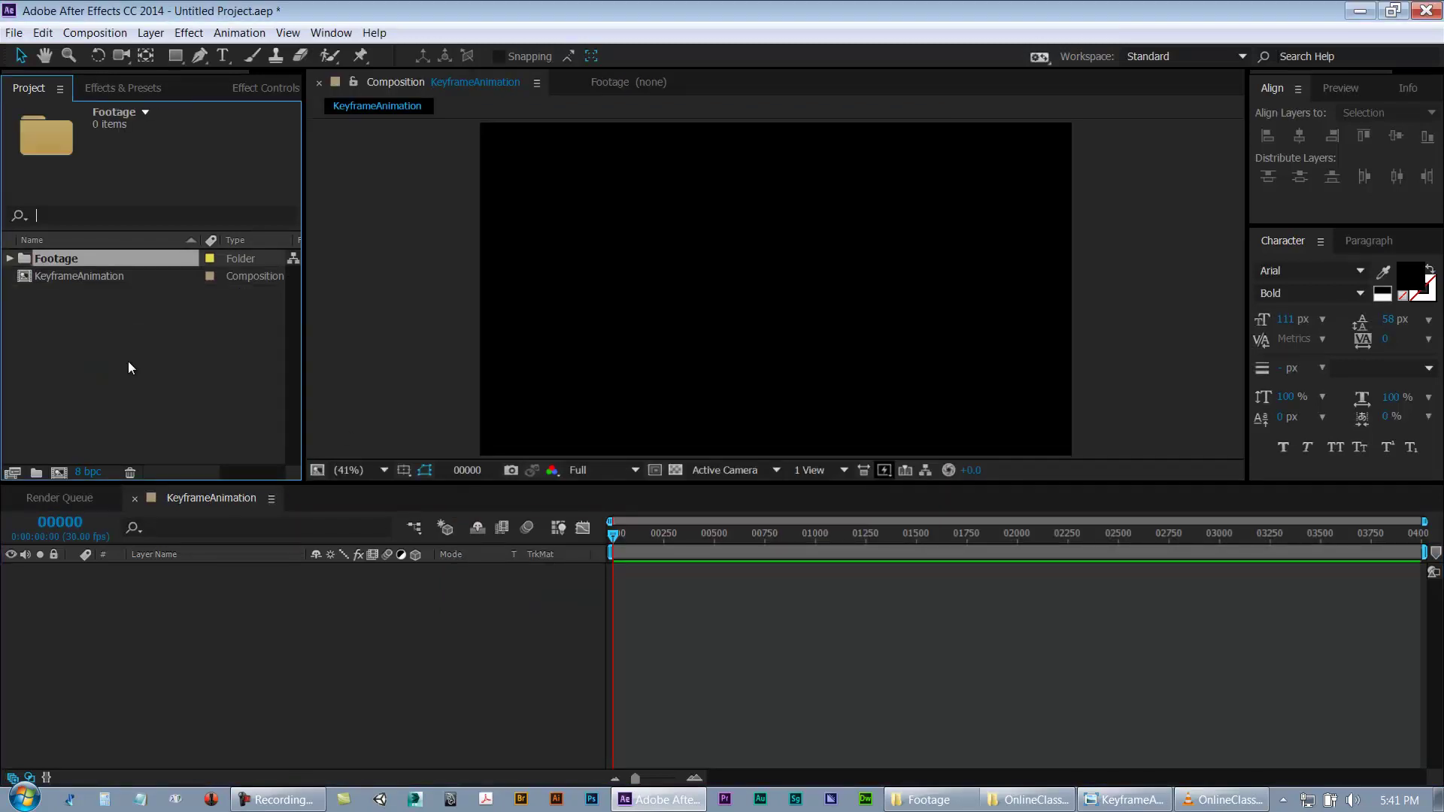
# Step: Add a second project folder named SupportingComps
pyautogui.rightClick(127, 361)
pyautogui.click(165, 390)
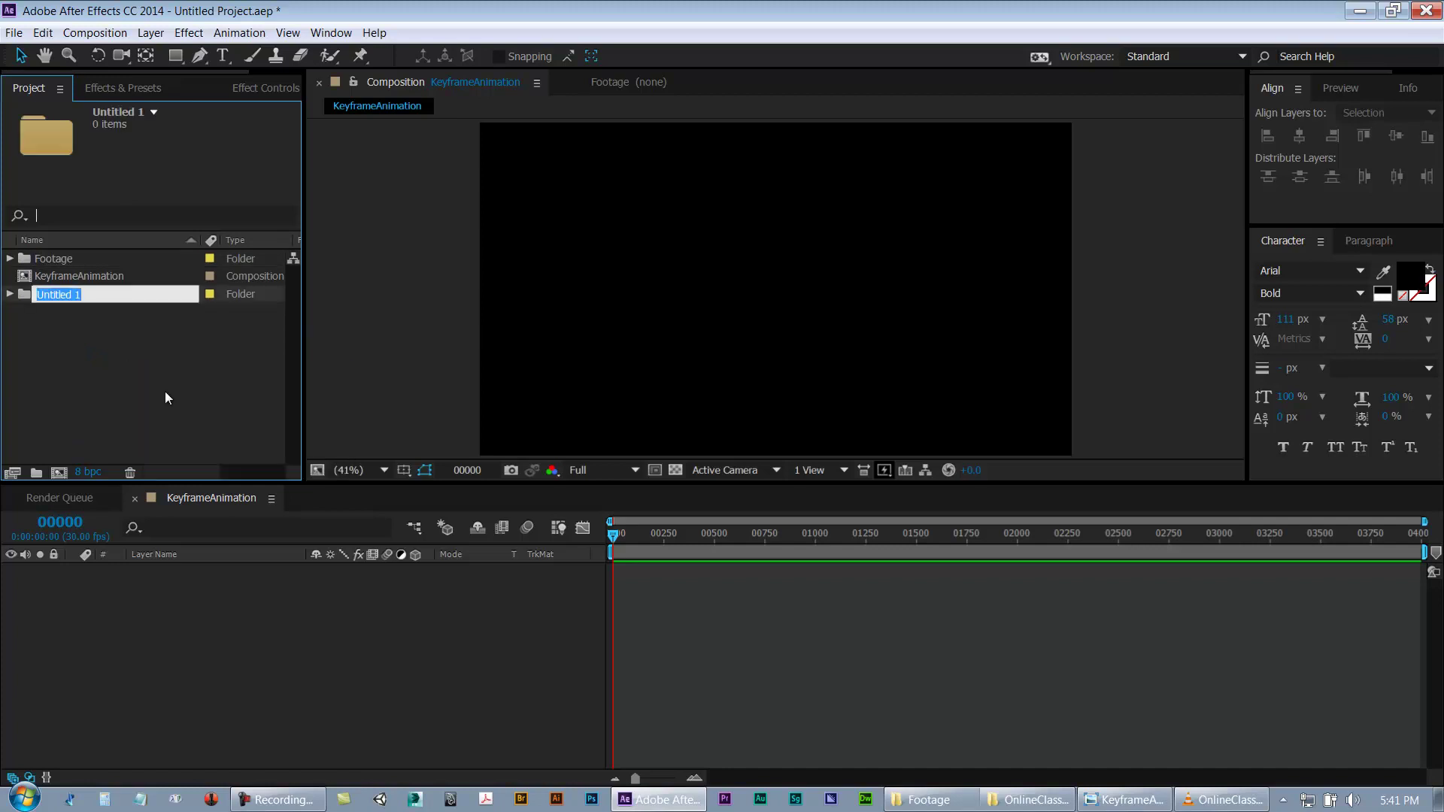
pyautogui.write('Supporting')
pyautogui.write('Cp,[')
pyautogui.press('BackSpace')
pyautogui.press('BackSpace')
pyautogui.press('BackSpace')
pyautogui.write('omps')
pyautogui.press('Return')
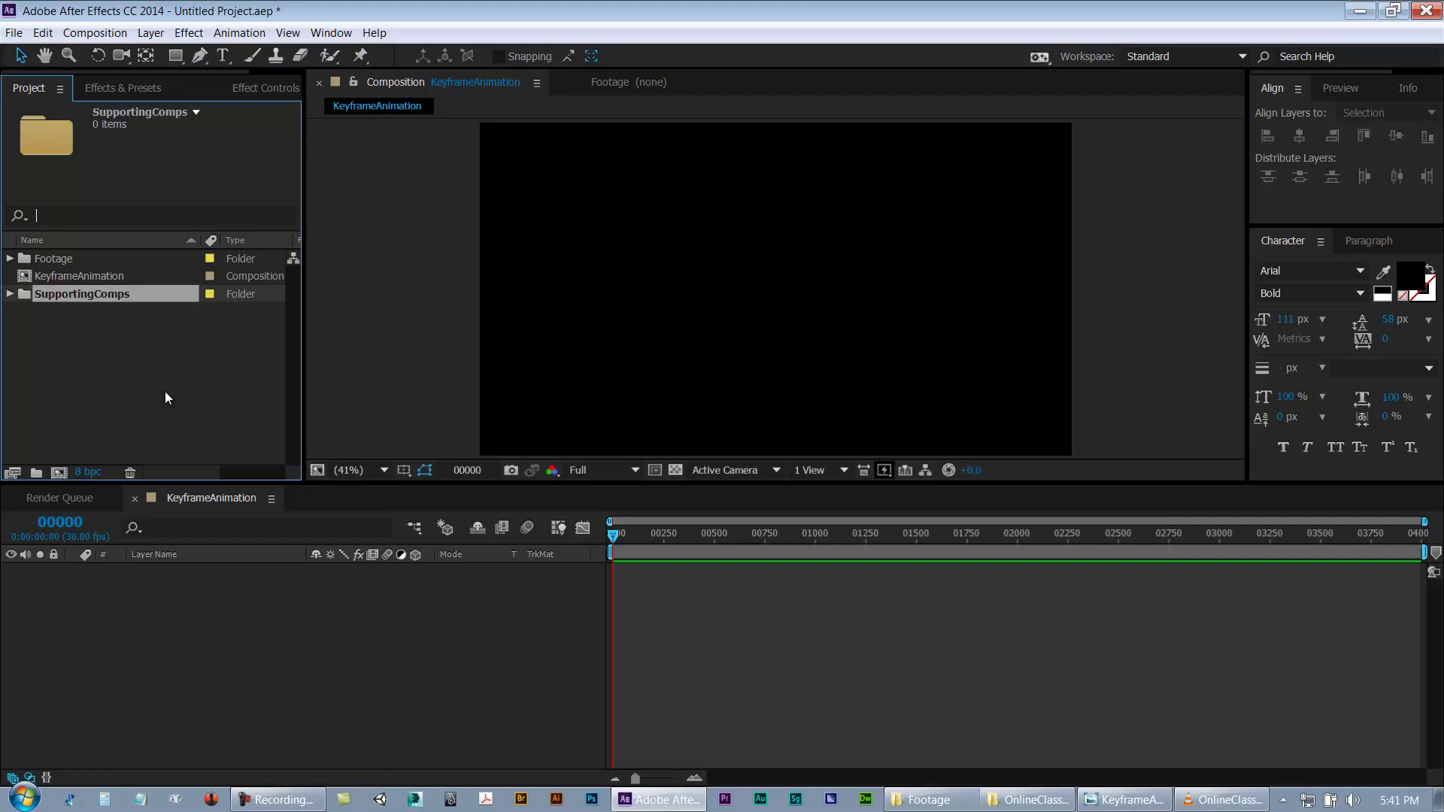
# Step: Add a gray, composition-sized solid layer named Utility to the KeyframeAnimation composition
pyautogui.click(87, 364)
pyautogui.click(78, 281)
pyautogui.click(167, 608)
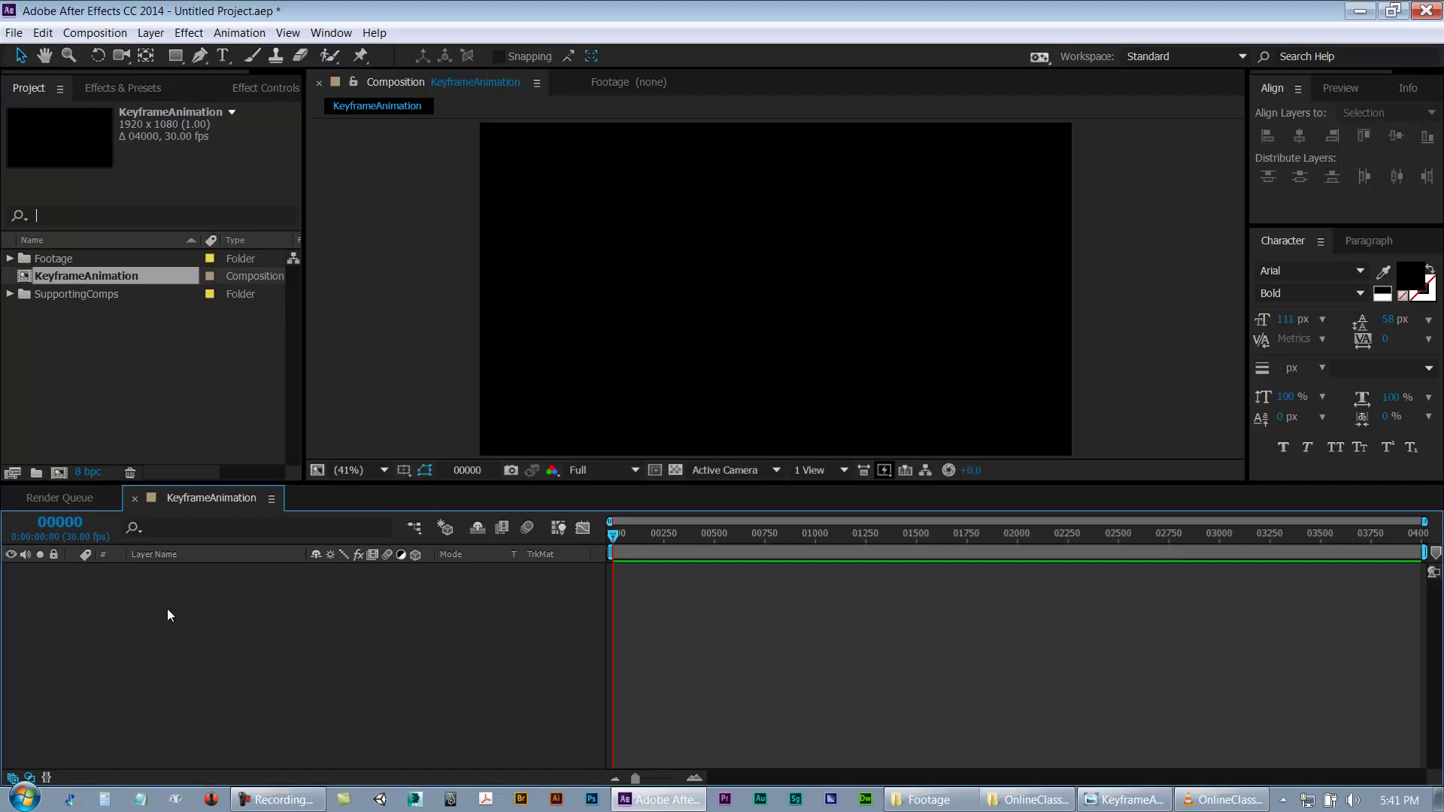
pyautogui.hotkey('ctrl', 'y')
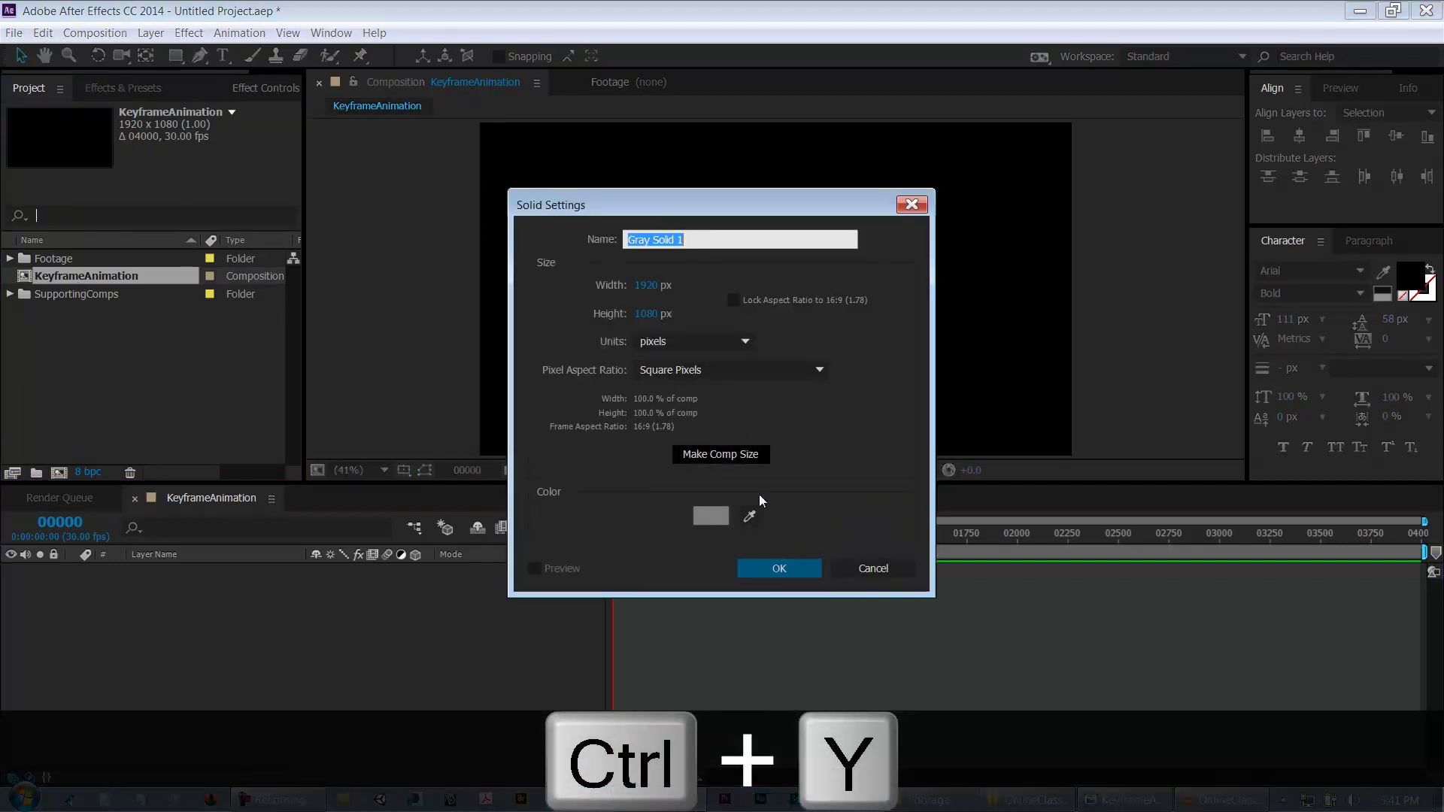
pyautogui.write('Utility')
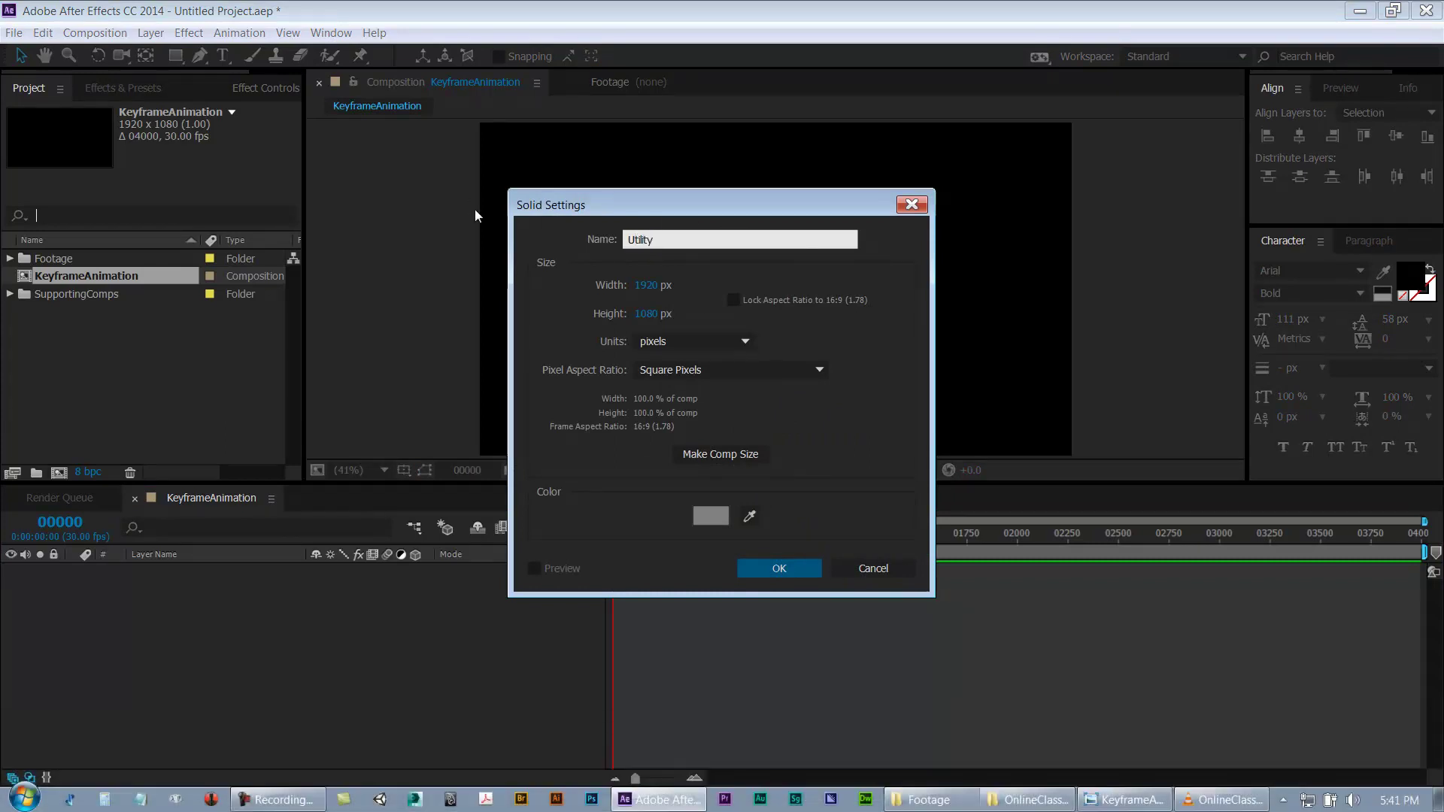
pyautogui.press('Return')
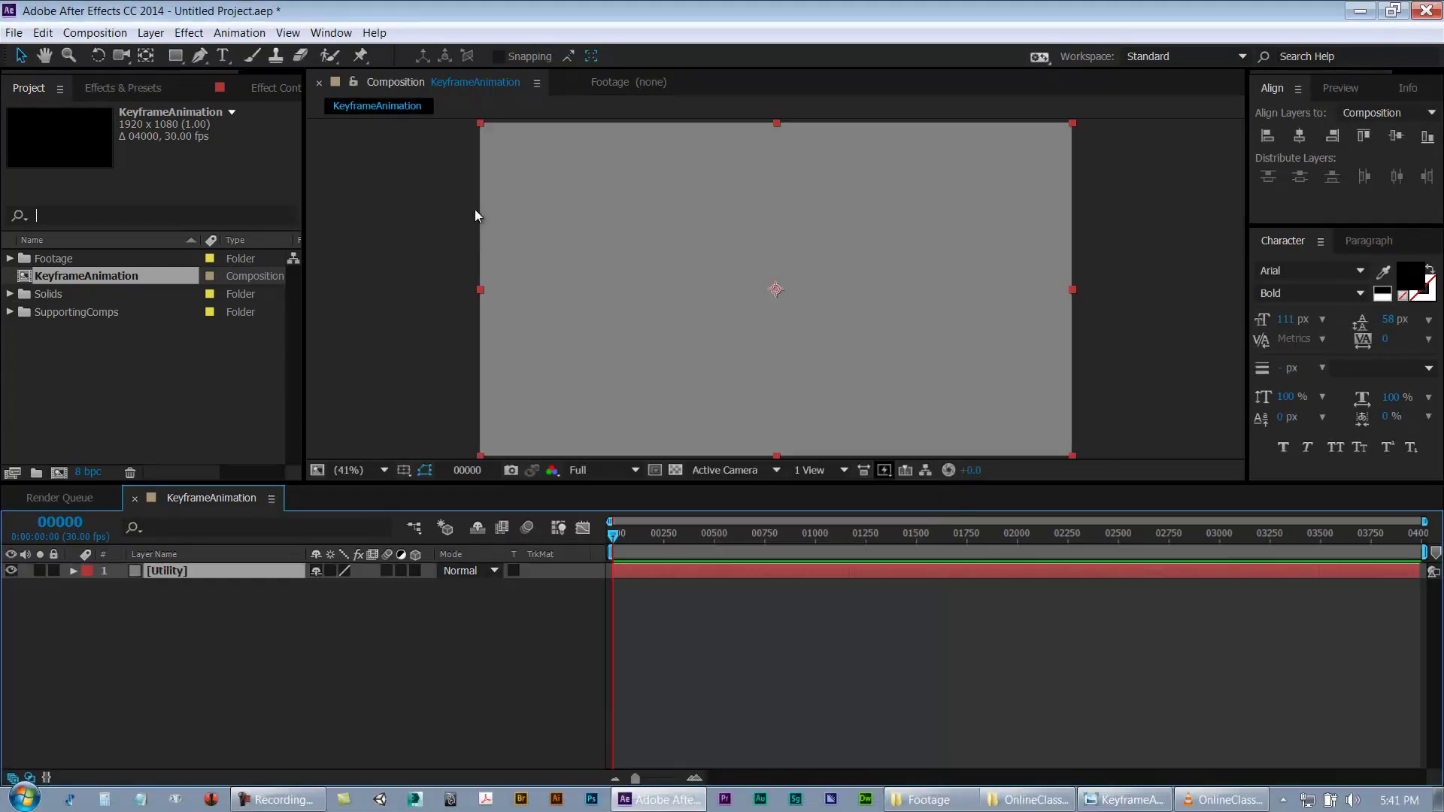
# Step: Apply the Circle effect from the Generate category to the Utility solid layer
pyautogui.click(69, 362)
pyautogui.click(113, 664)
pyautogui.click(135, 569)
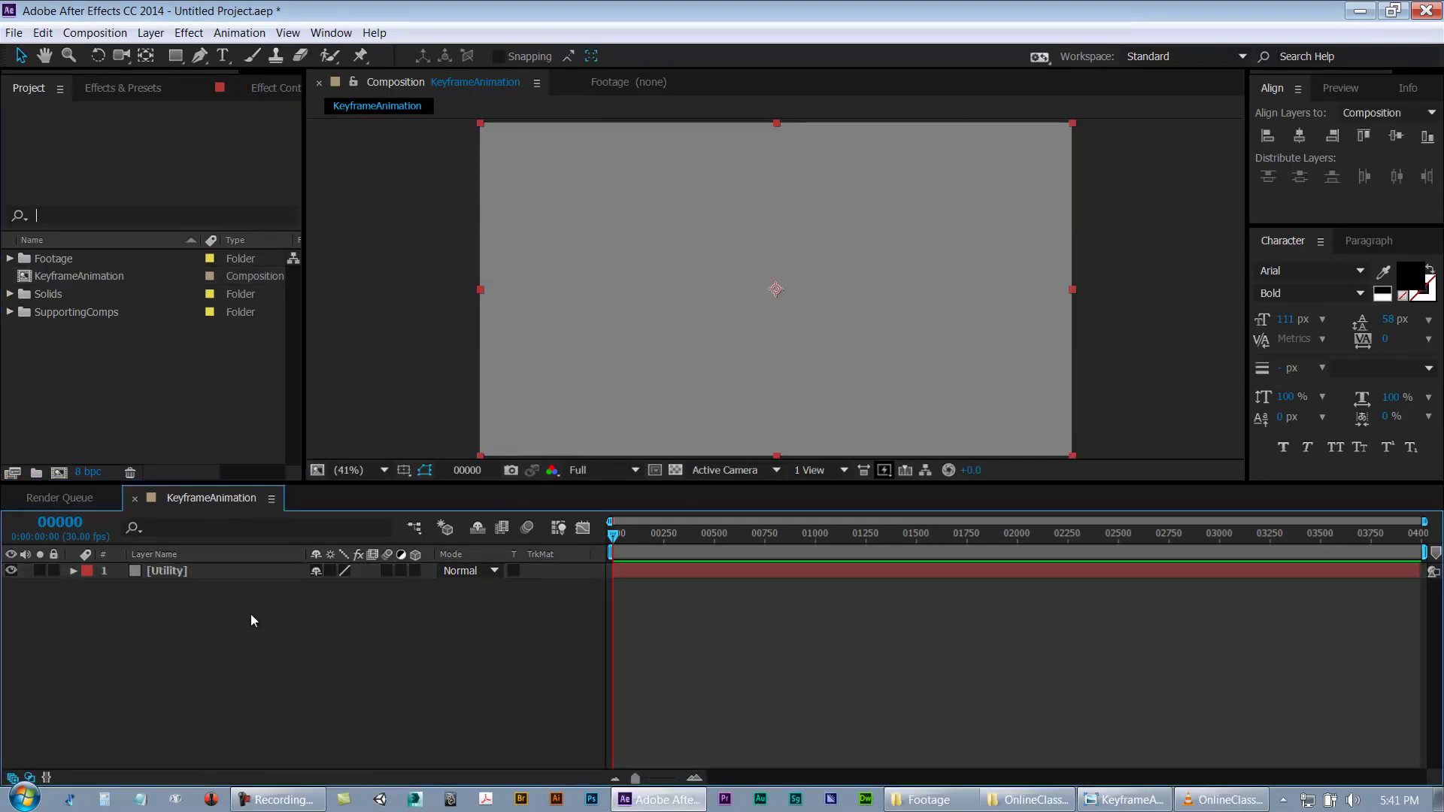
pyautogui.click(227, 574)
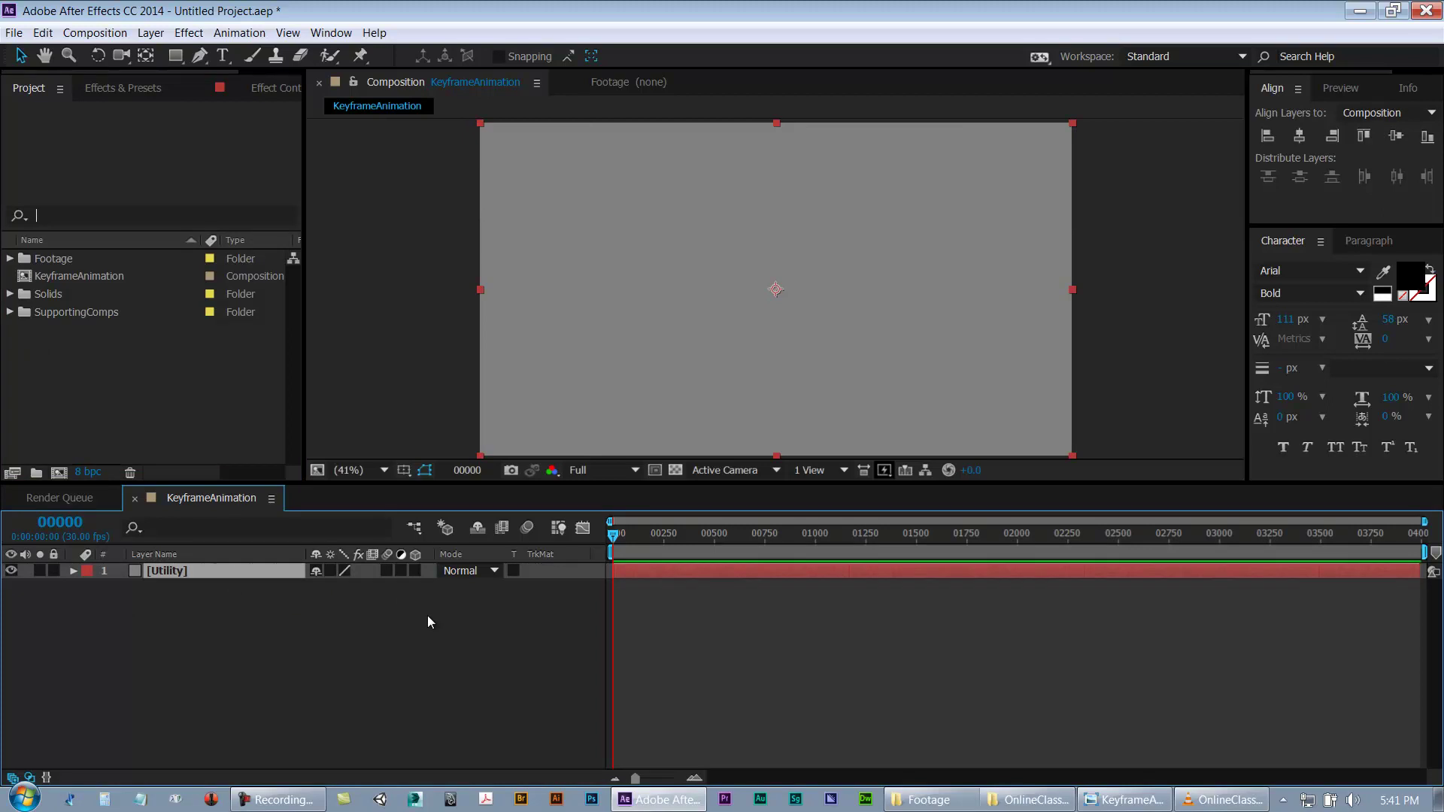
pyautogui.rightClick(239, 571)
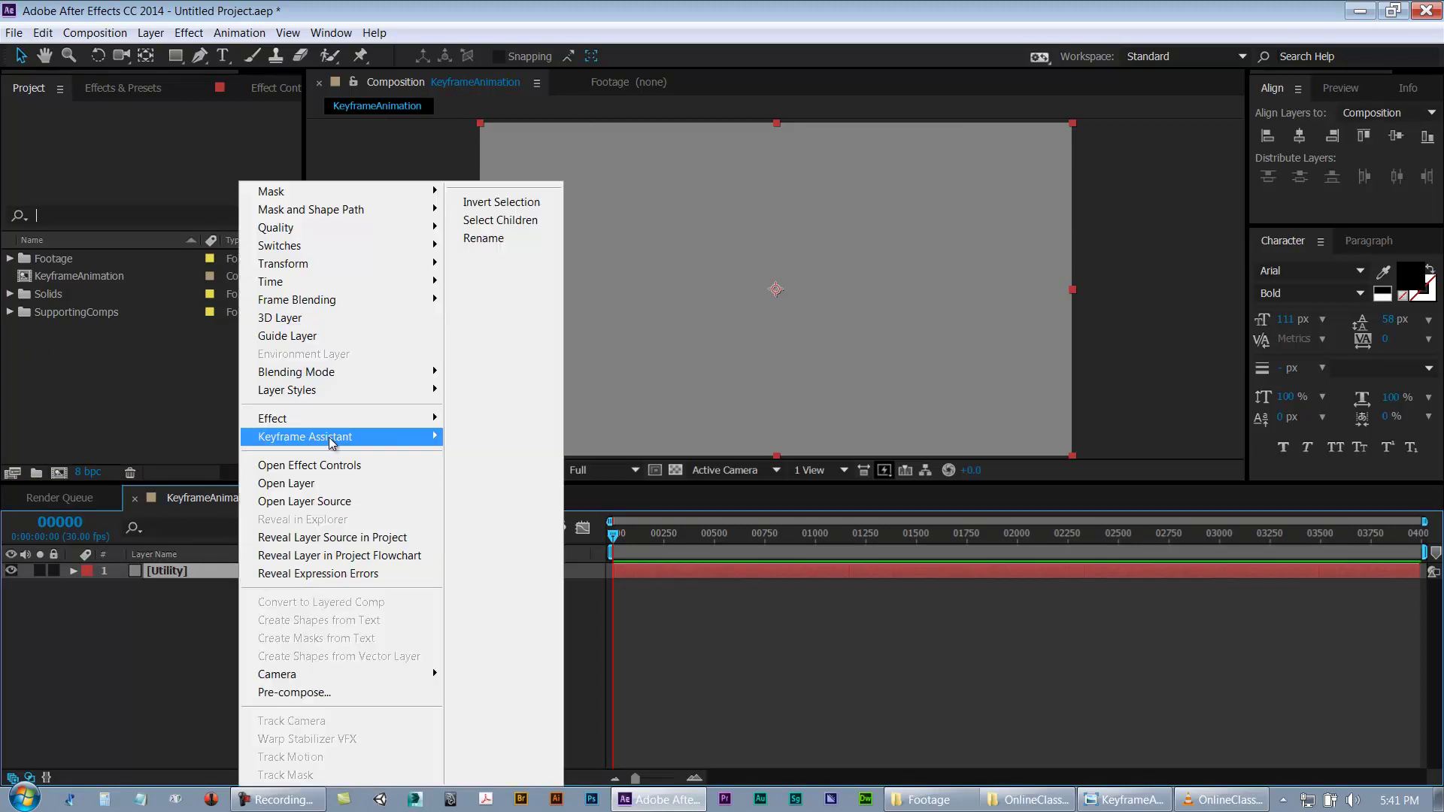
pyautogui.moveTo(340, 426)
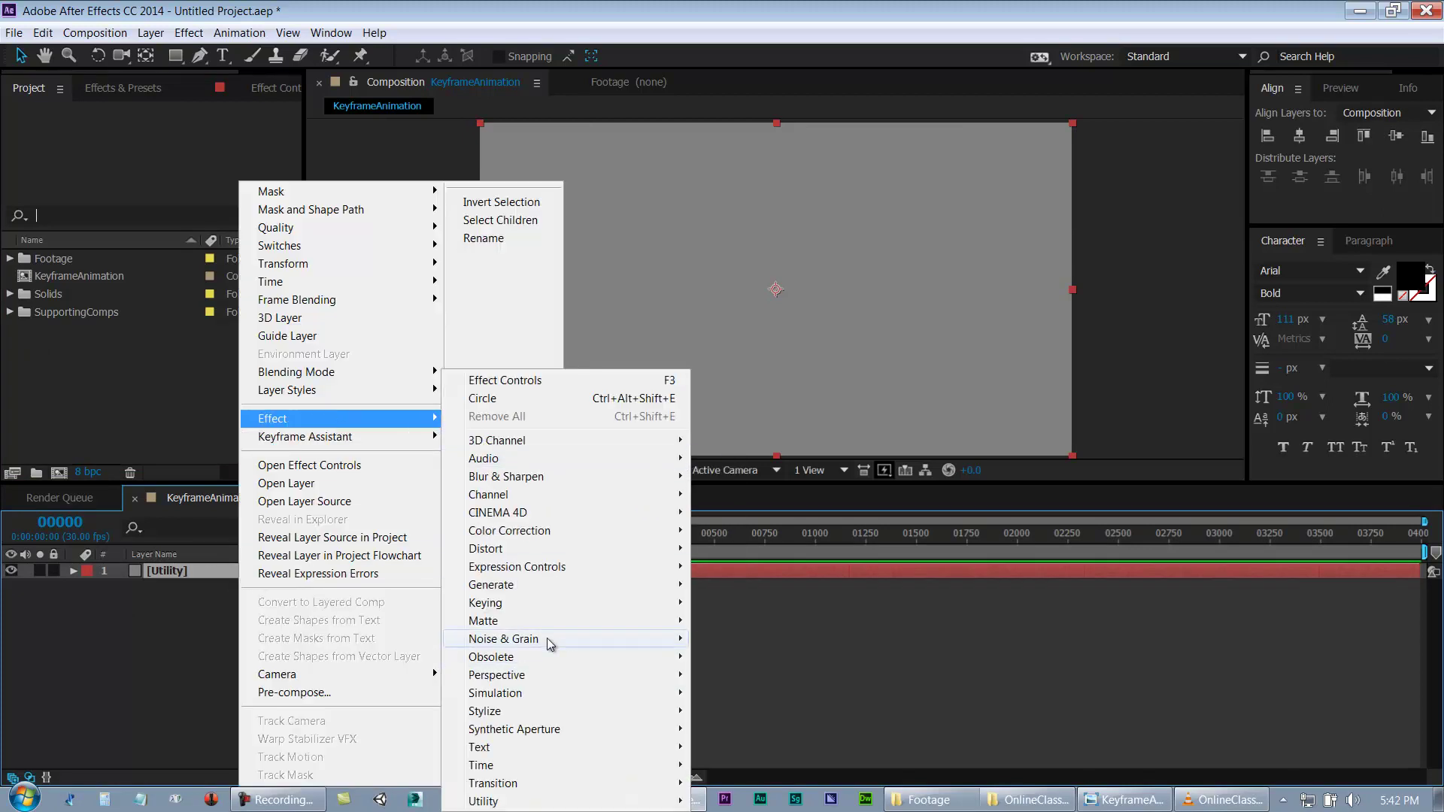
pyautogui.moveTo(551, 591)
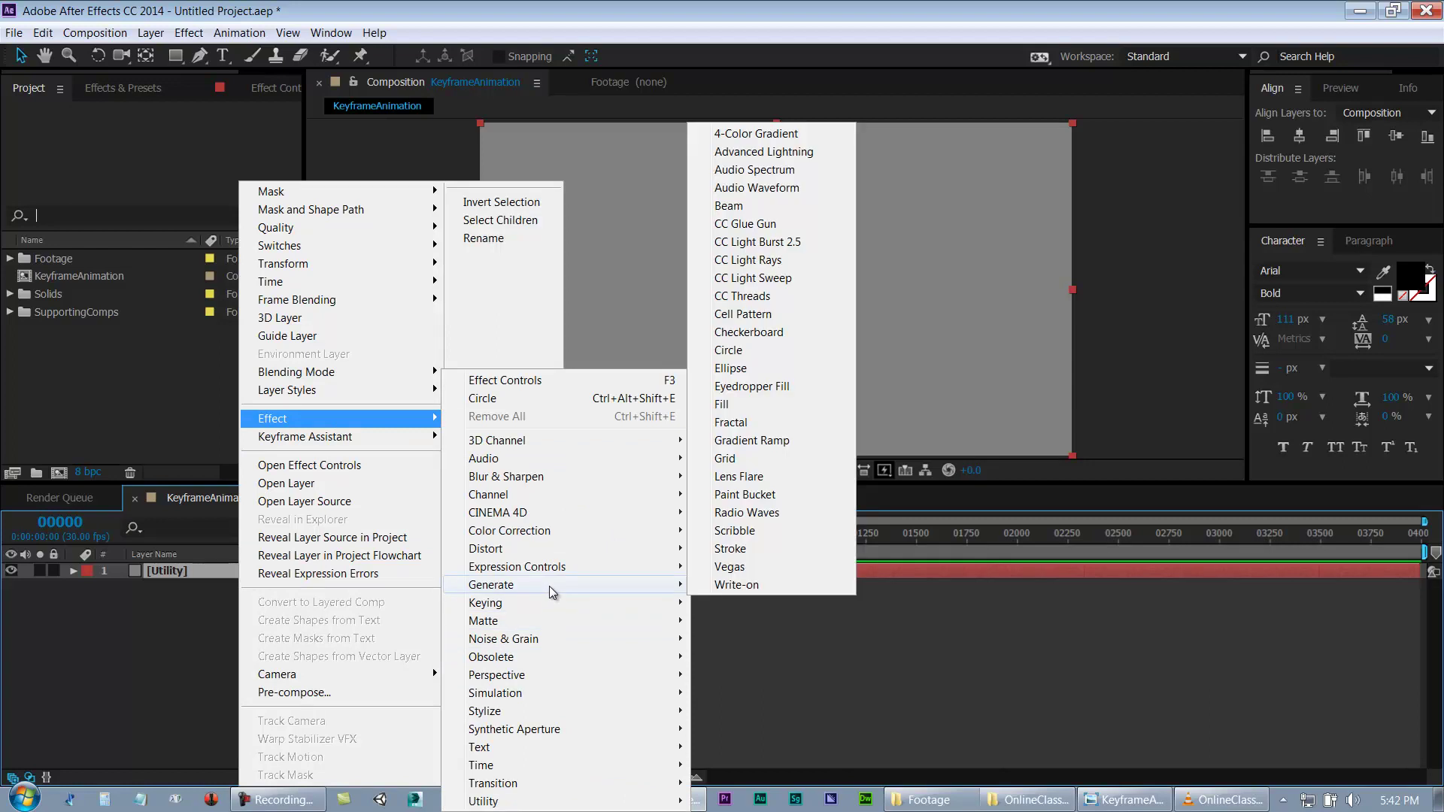
pyautogui.click(734, 352)
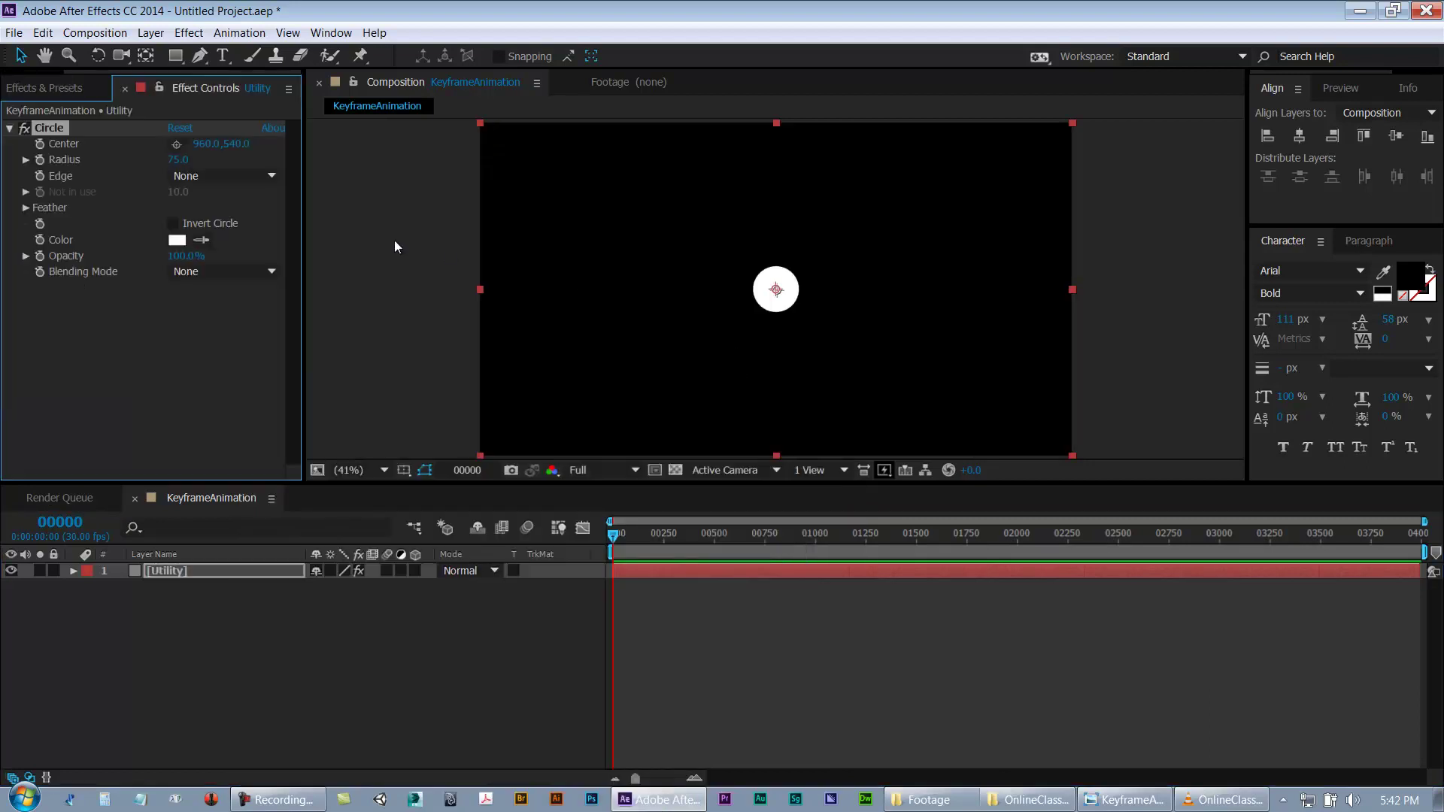
pyautogui.click(674, 470)
pyautogui.click(674, 471)
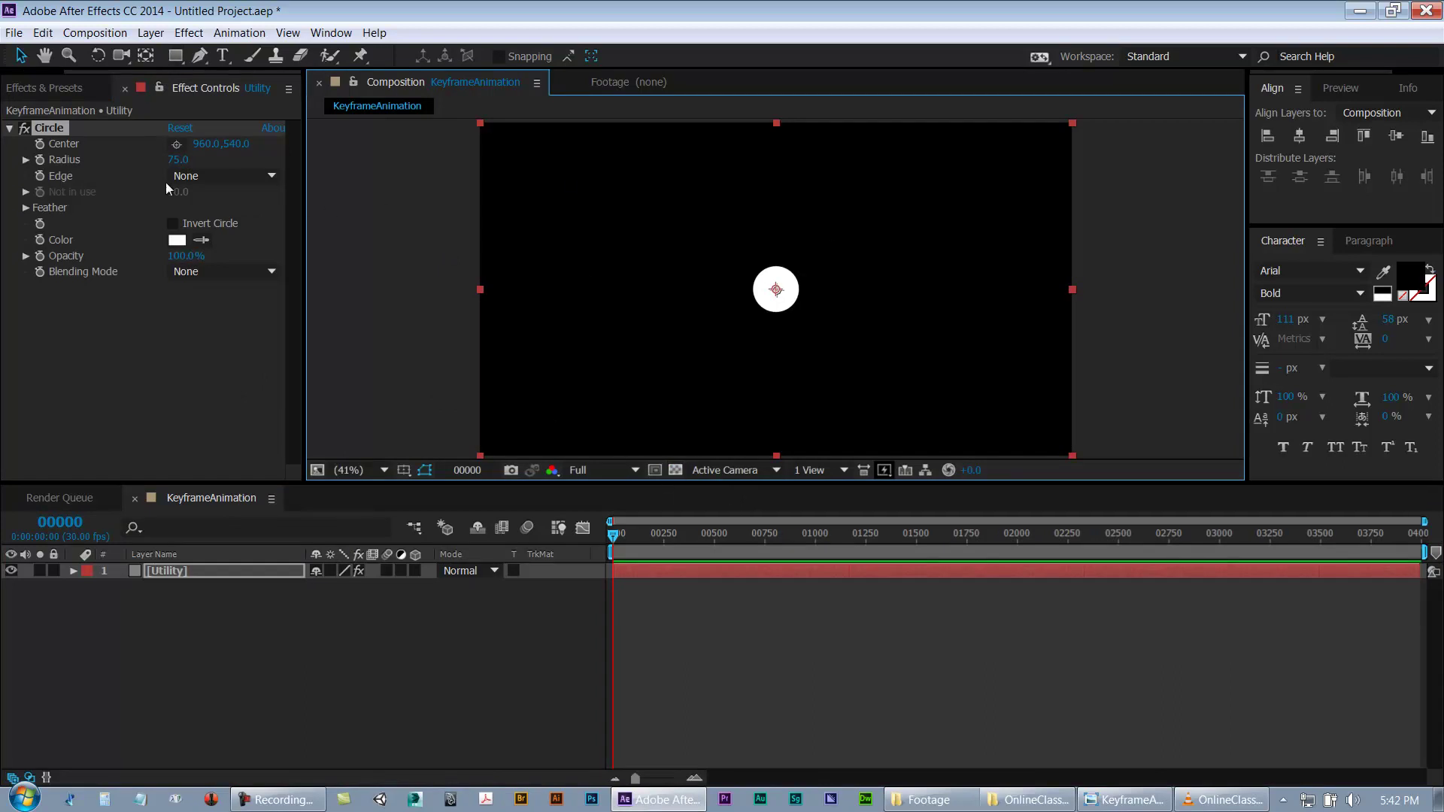
# Step: Set the Circle effect's radius to 490, sizing it against temporarily displayed title/action safe guides in an enlarged composition view
pyautogui.moveTo(179, 160); pyautogui.dragTo(584, 200)
pyautogui.press("'")
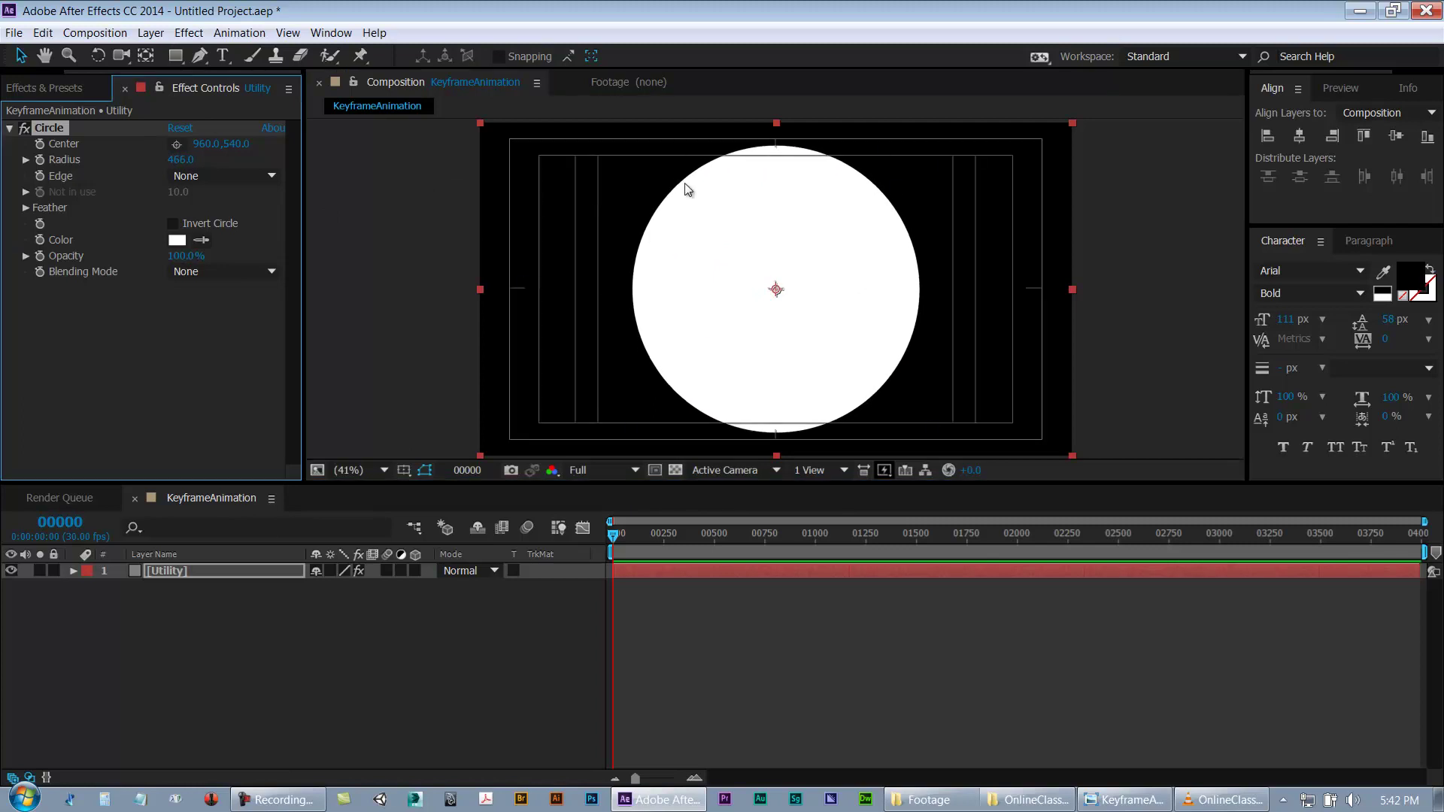
pyautogui.moveTo(570, 489); pyautogui.dragTo(568, 516)
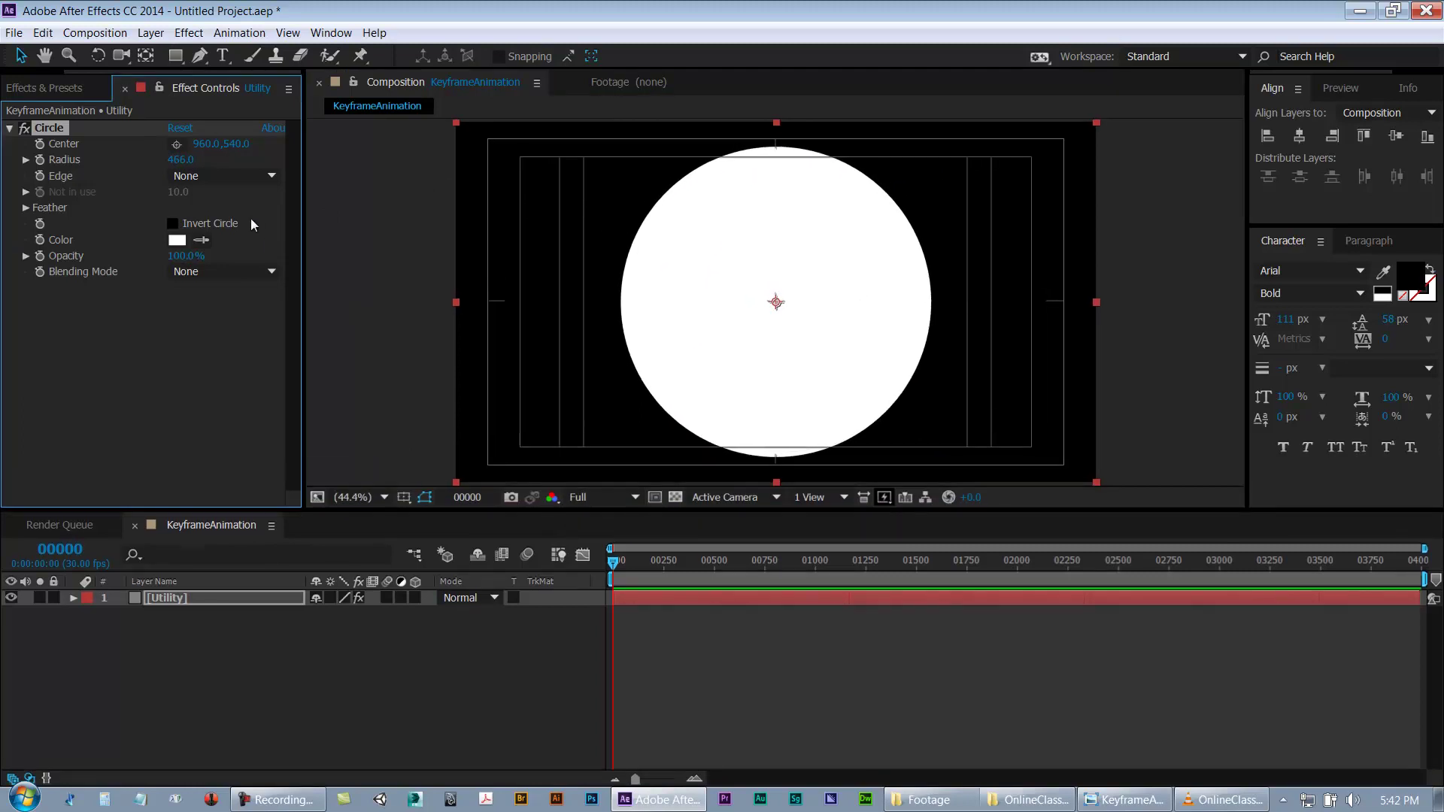
pyautogui.moveTo(175, 167); pyautogui.dragTo(188, 153)
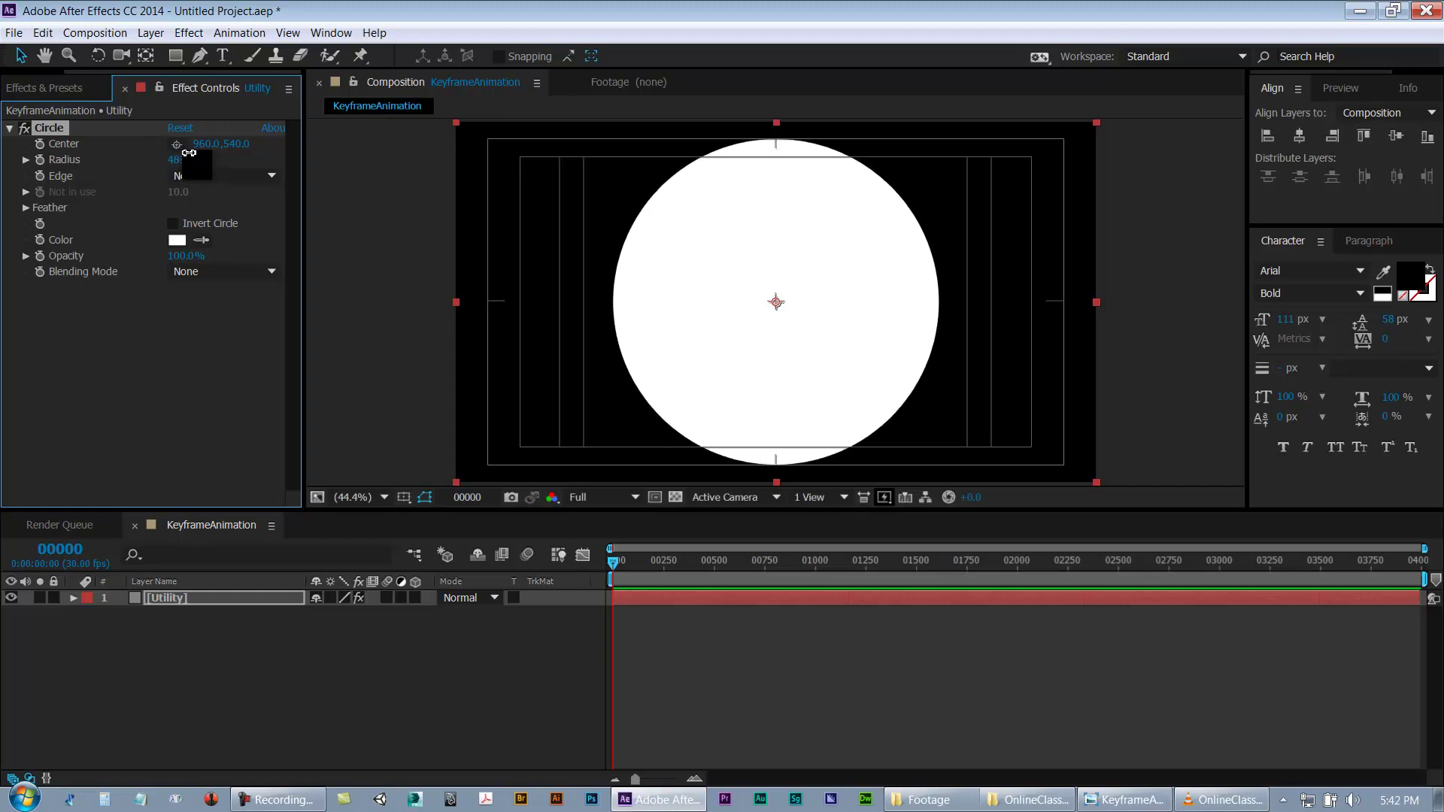
pyautogui.click(183, 160)
pyautogui.write('490')
pyautogui.press('Return')
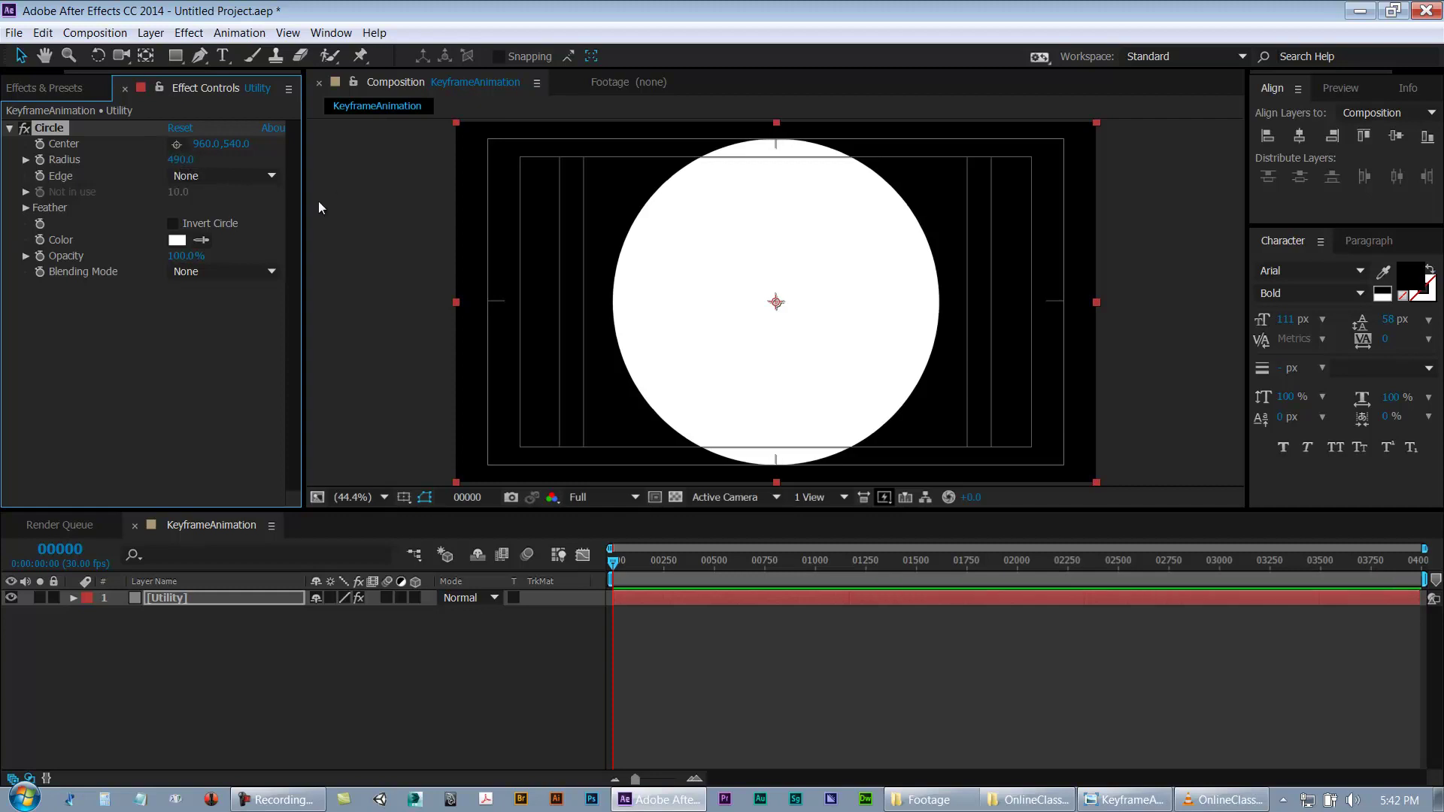
pyautogui.press("'")
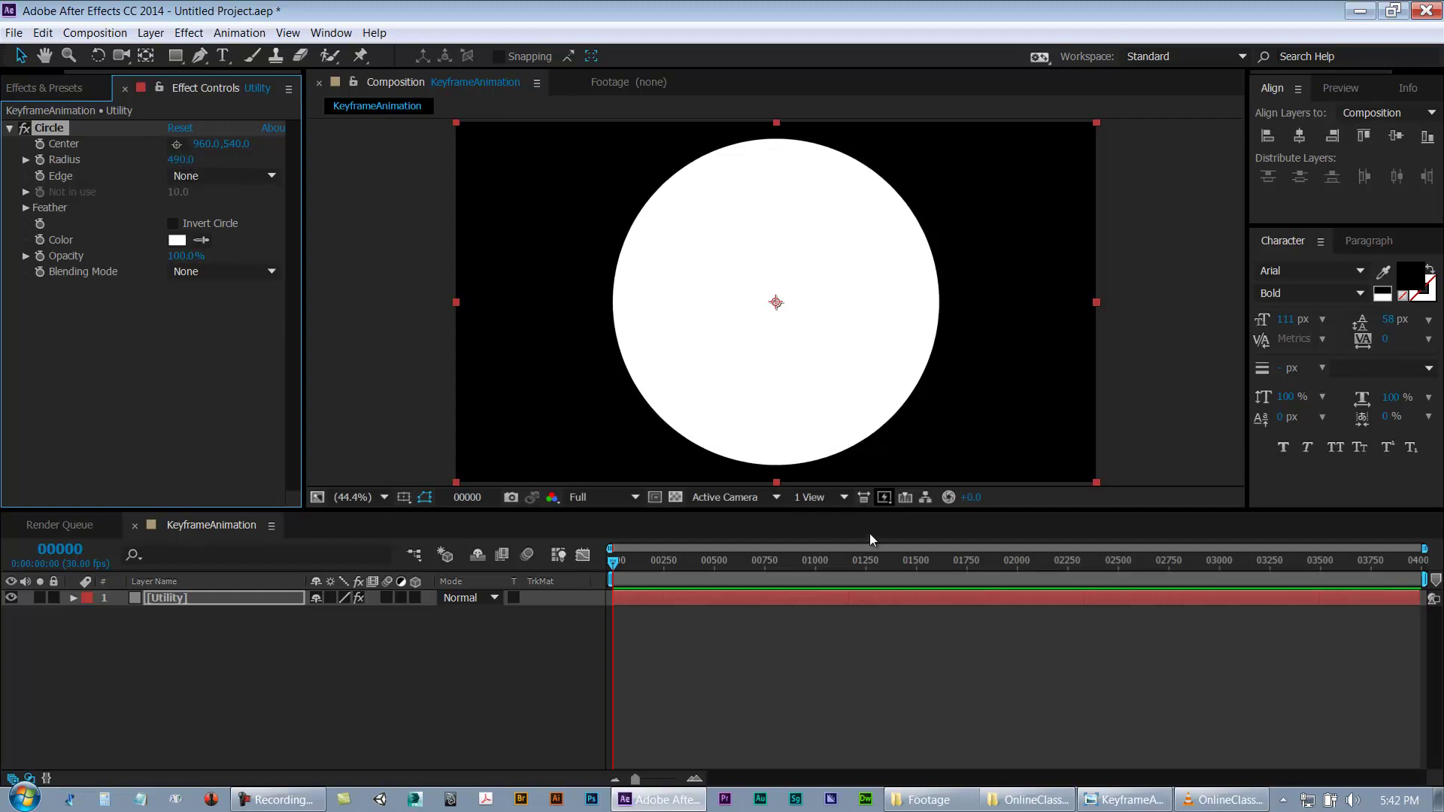
# Step: Start saving the project and choose the Week_07_KeyframeAnimation folder inside 2015_Spring_FLMC1331 as its location
pyautogui.hotkey('ctrl', 's')
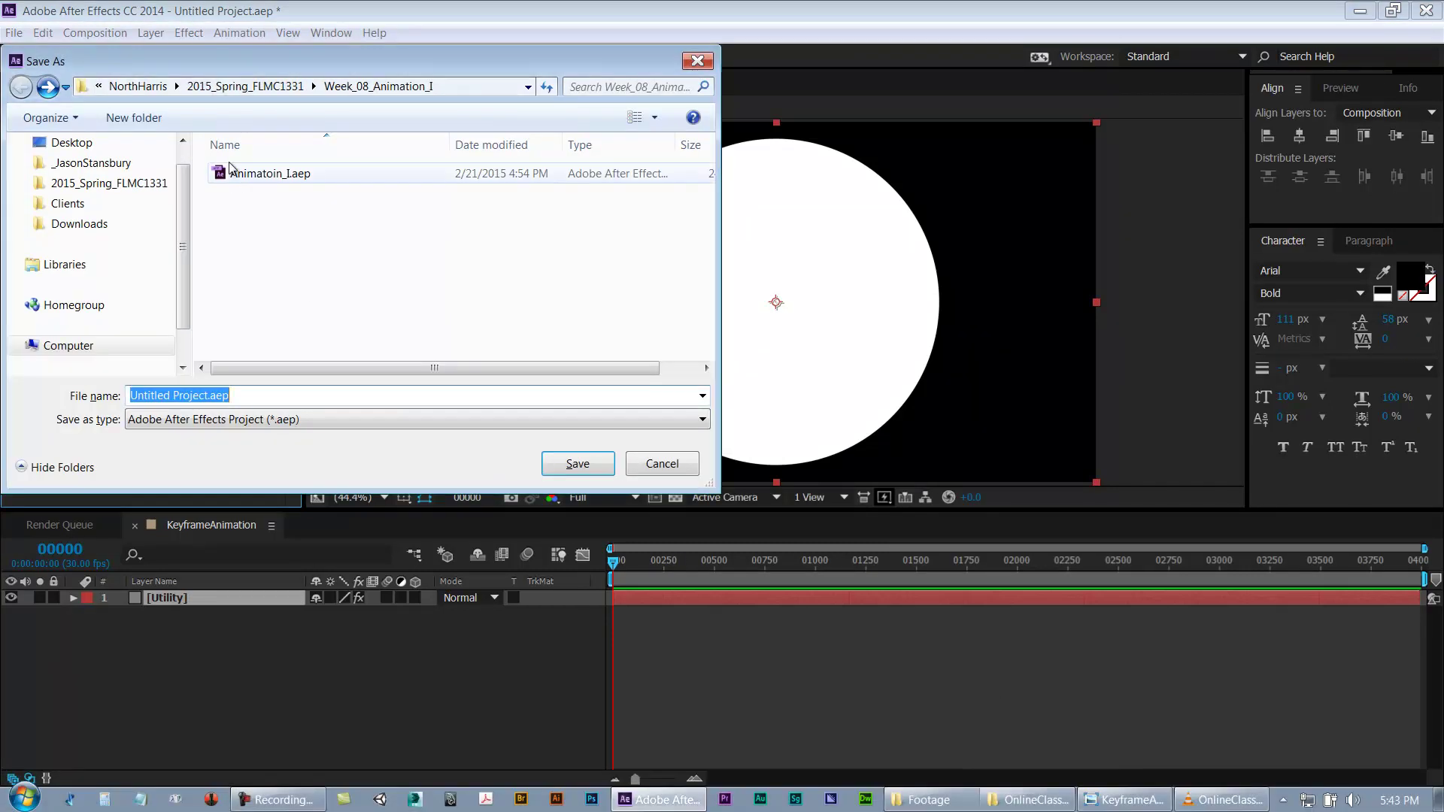
pyautogui.click(238, 91)
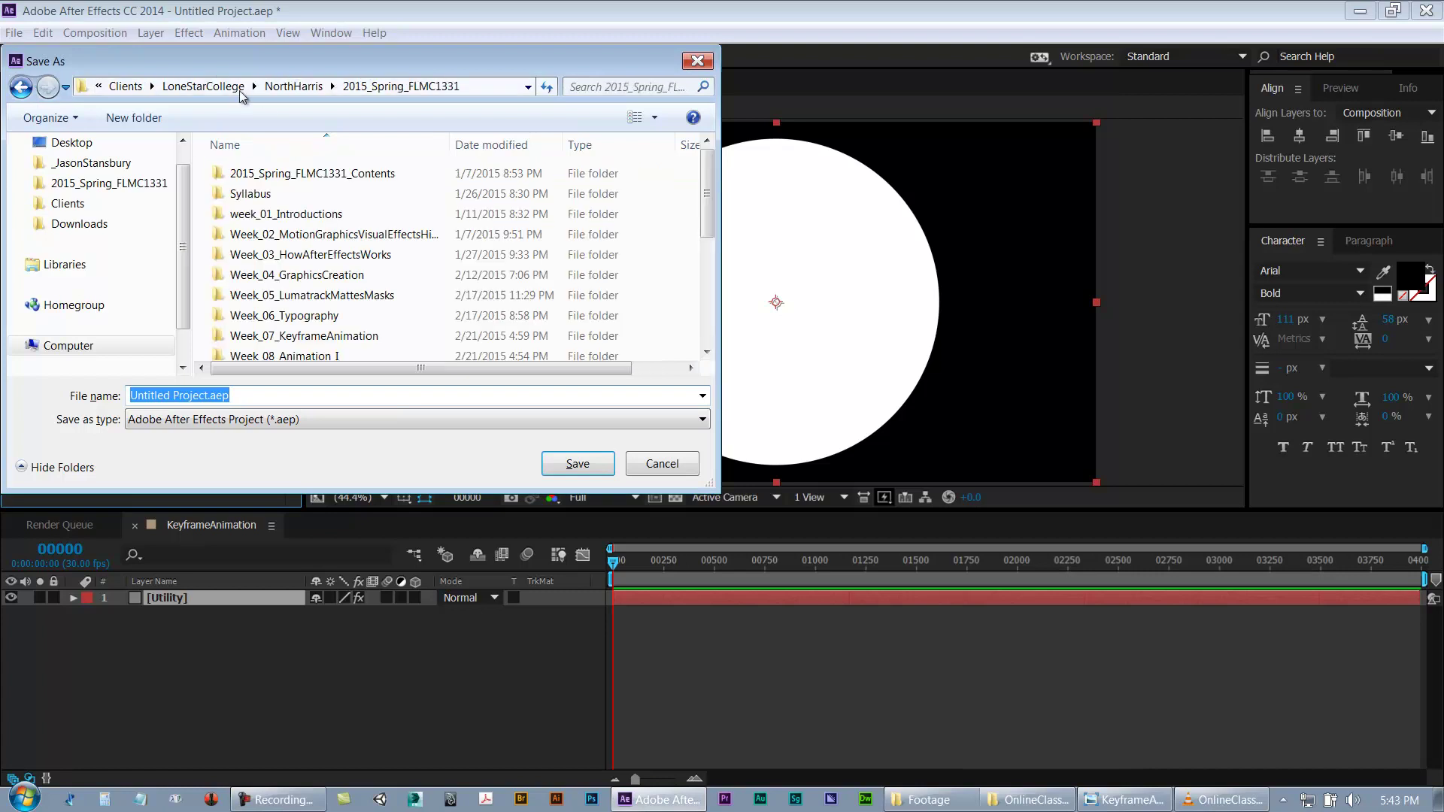
pyautogui.click(293, 309)
pyautogui.scroll(-2, 294, 309)
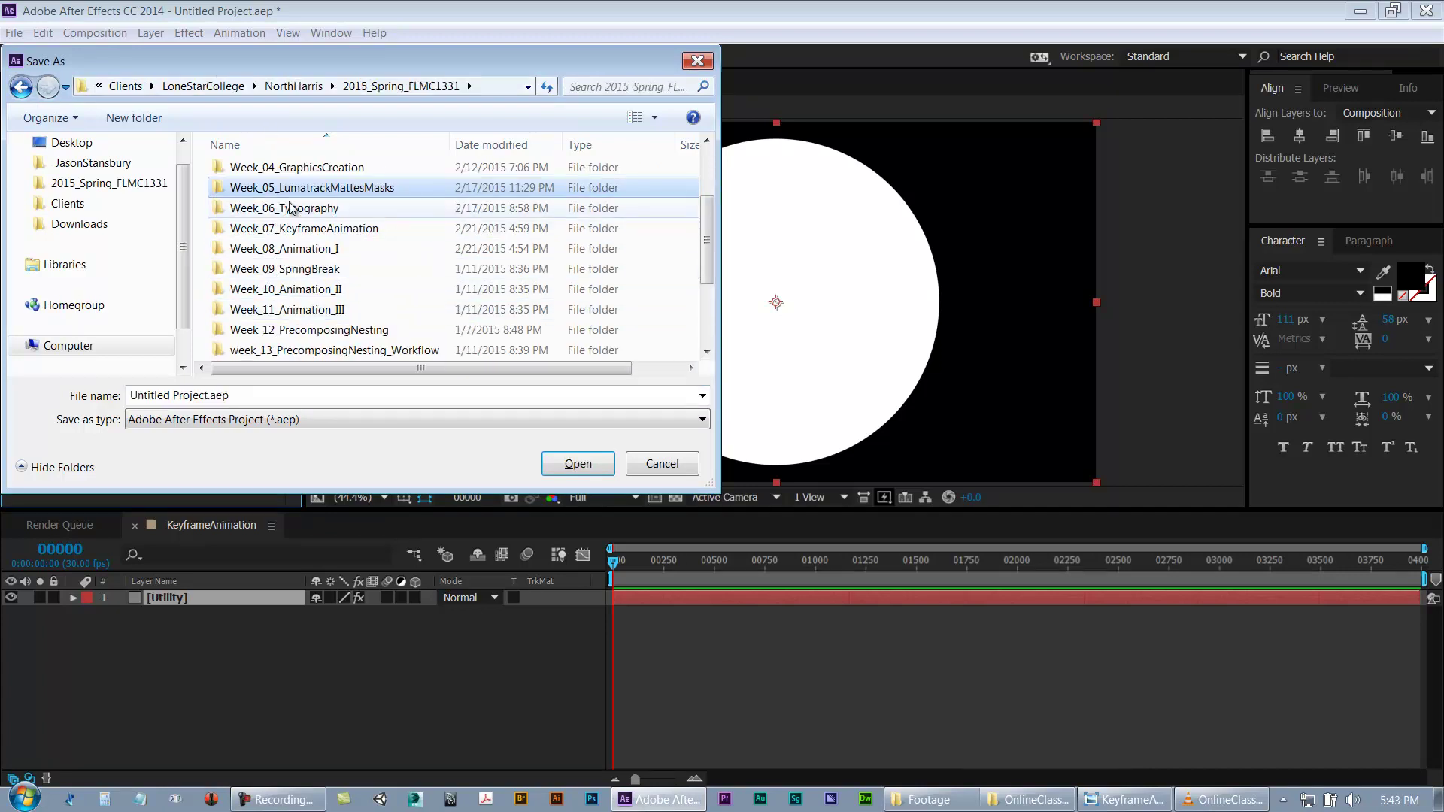
pyautogui.scroll(1, 353, 309)
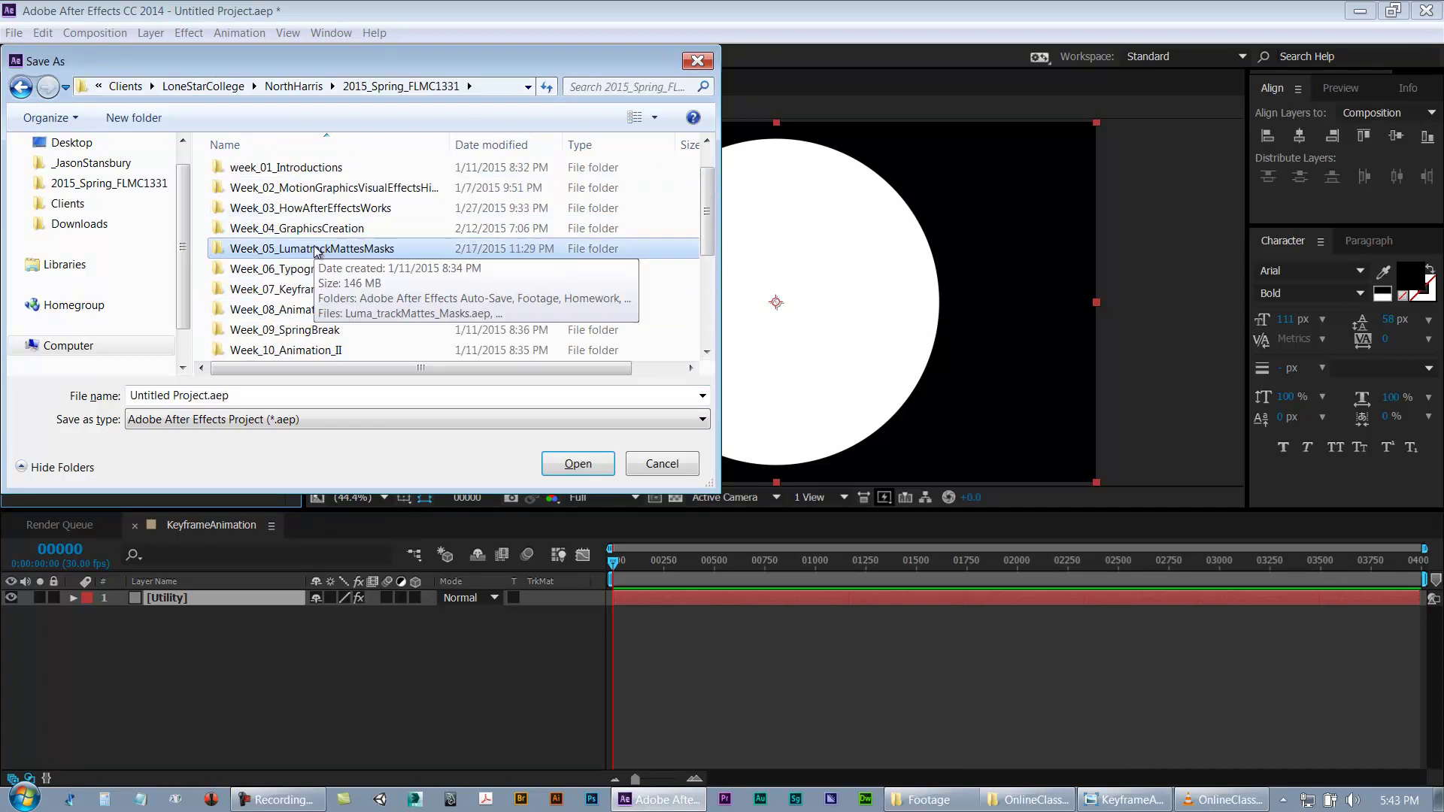
pyautogui.click(313, 291)
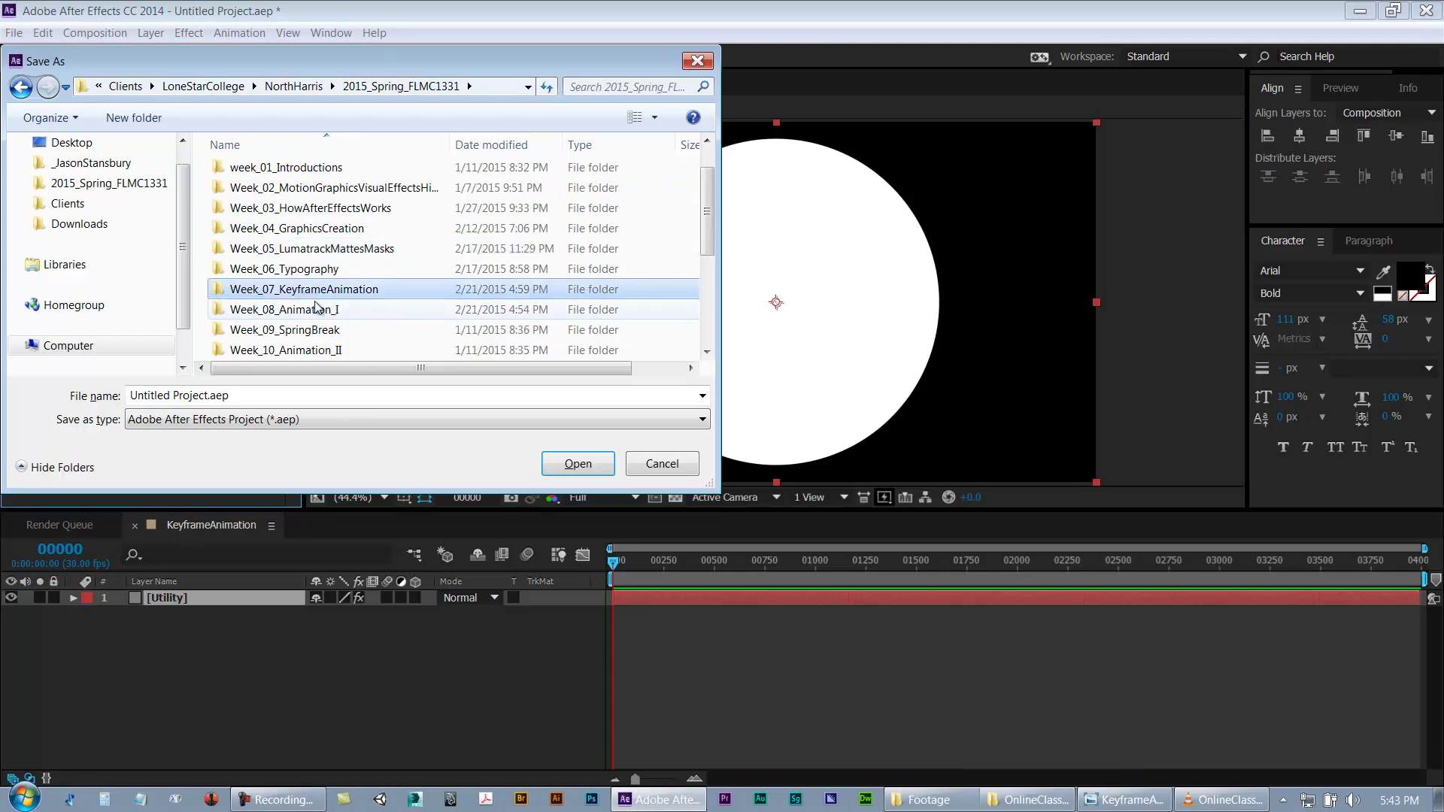
pyautogui.doubleClick(304, 292)
# Step: Name the project file KeyframeAnimation.aep and save it
pyautogui.click(204, 397)
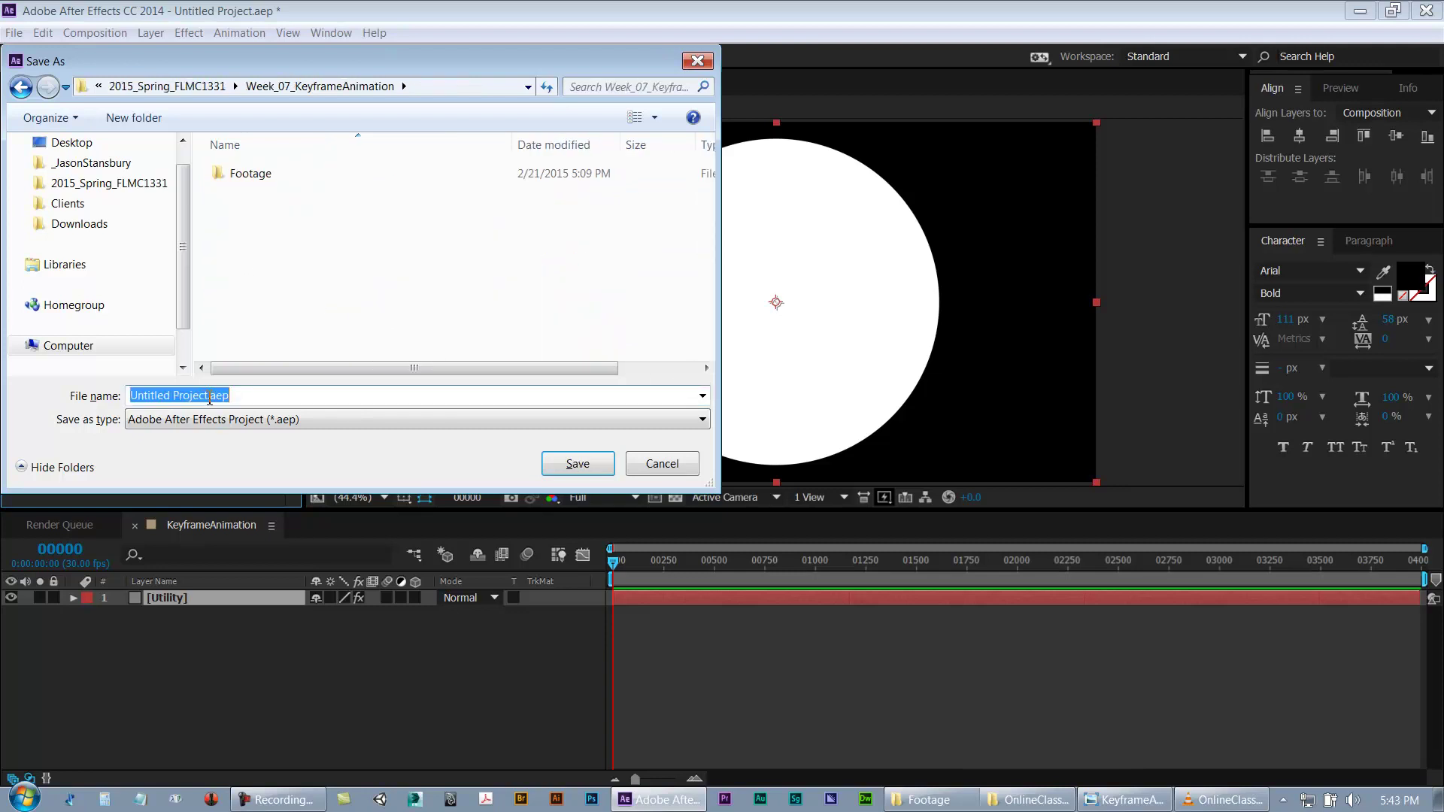
pyautogui.write('Keyframe')
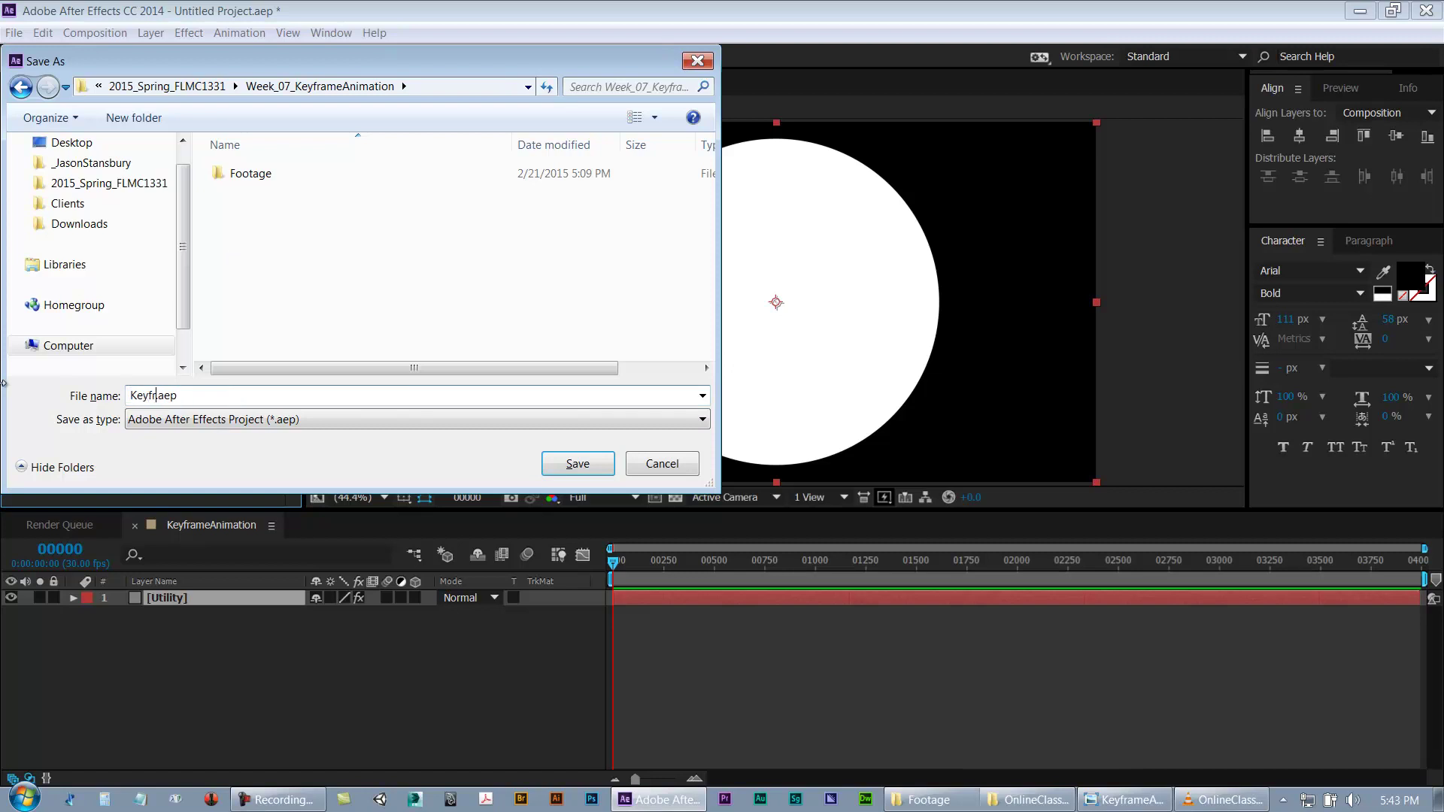
pyautogui.press('BackSpace')
pyautogui.write('Animation')
pyautogui.click(550, 463)
pyautogui.click(751, 693)
pyautogui.hotkey('ctrl', 's')
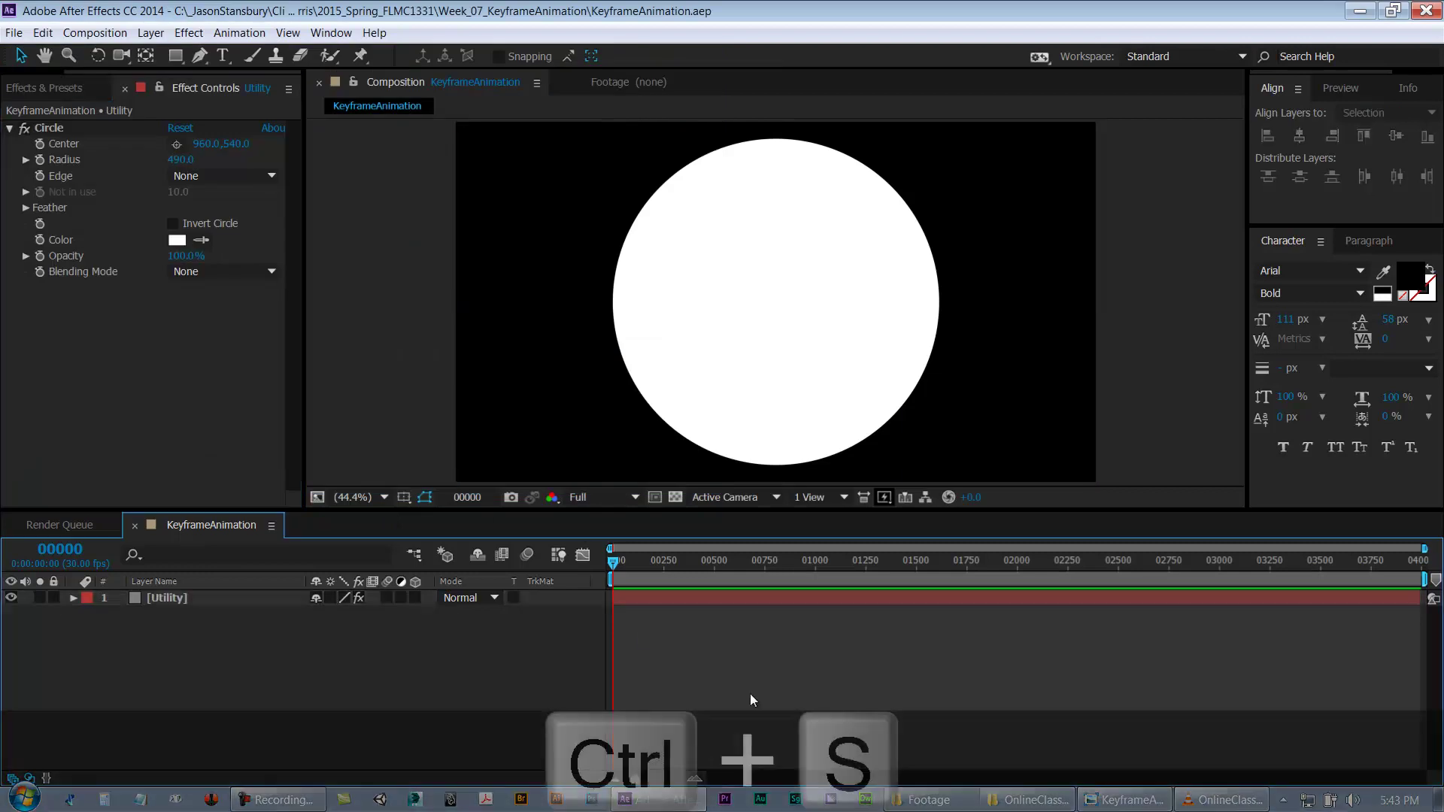
# Step: Pre-compose the Utility layer into a new composition named Circle, moving all attributes into the new composition
pyautogui.click(159, 599)
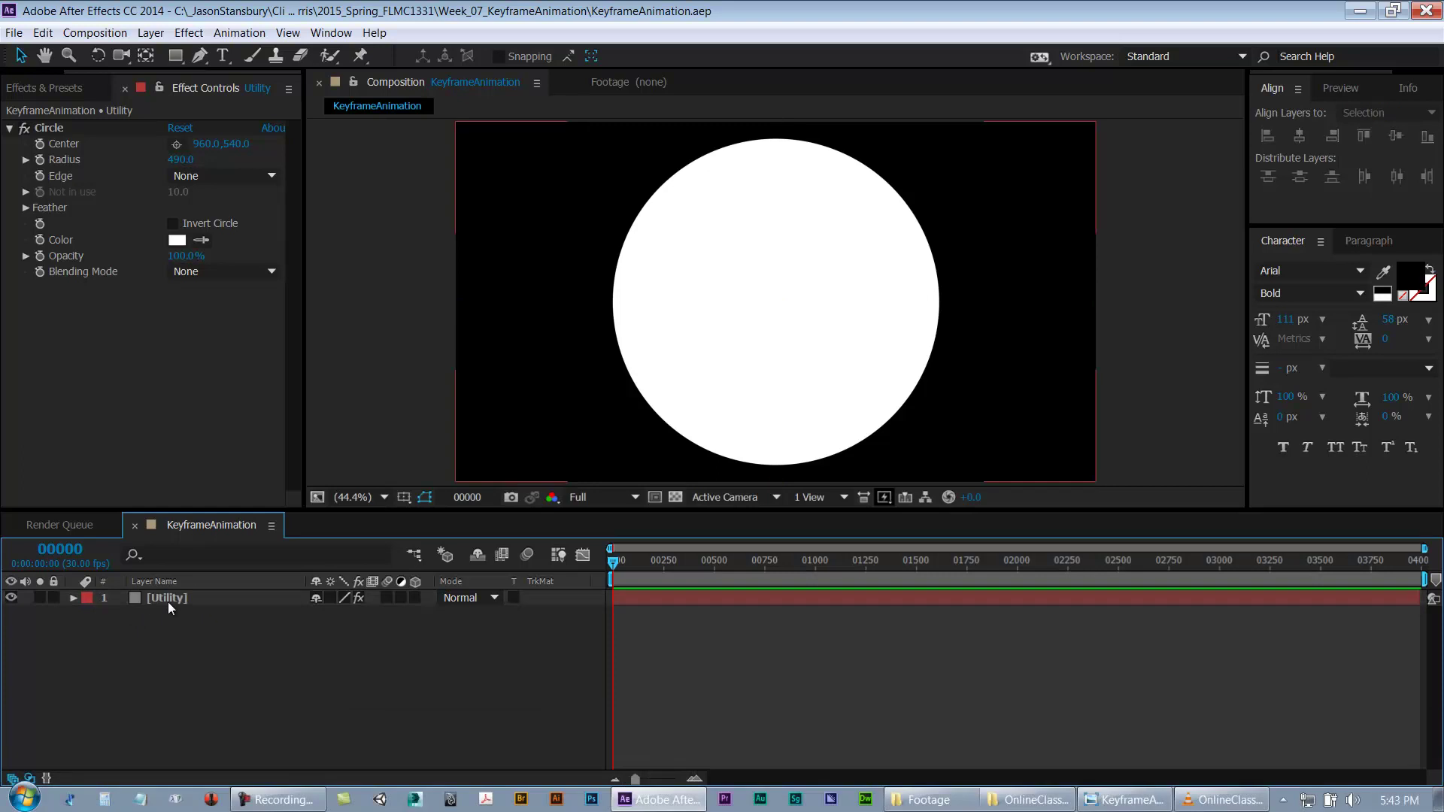
pyautogui.hotkey('ctrl', 'shift', 'c')
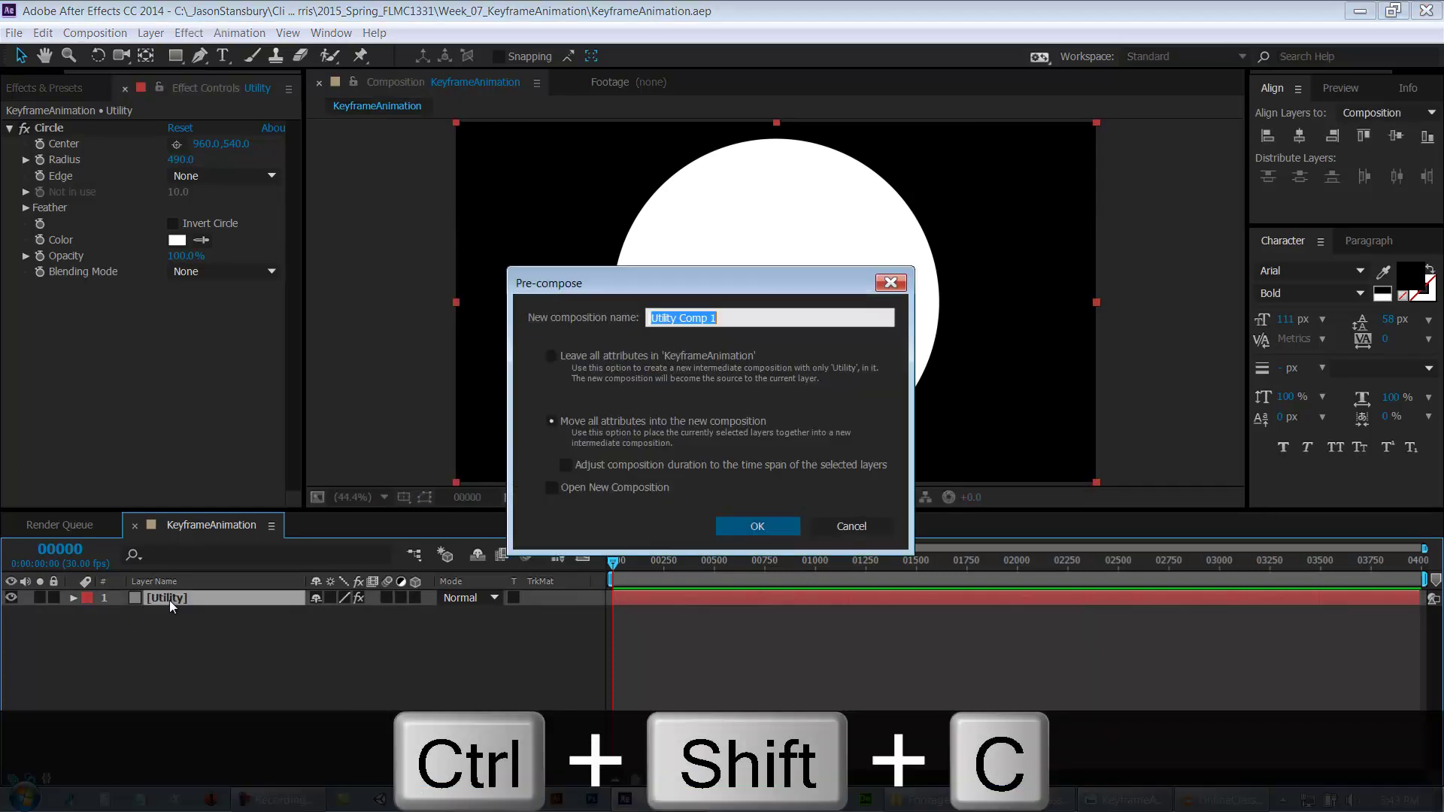
pyautogui.click(553, 358)
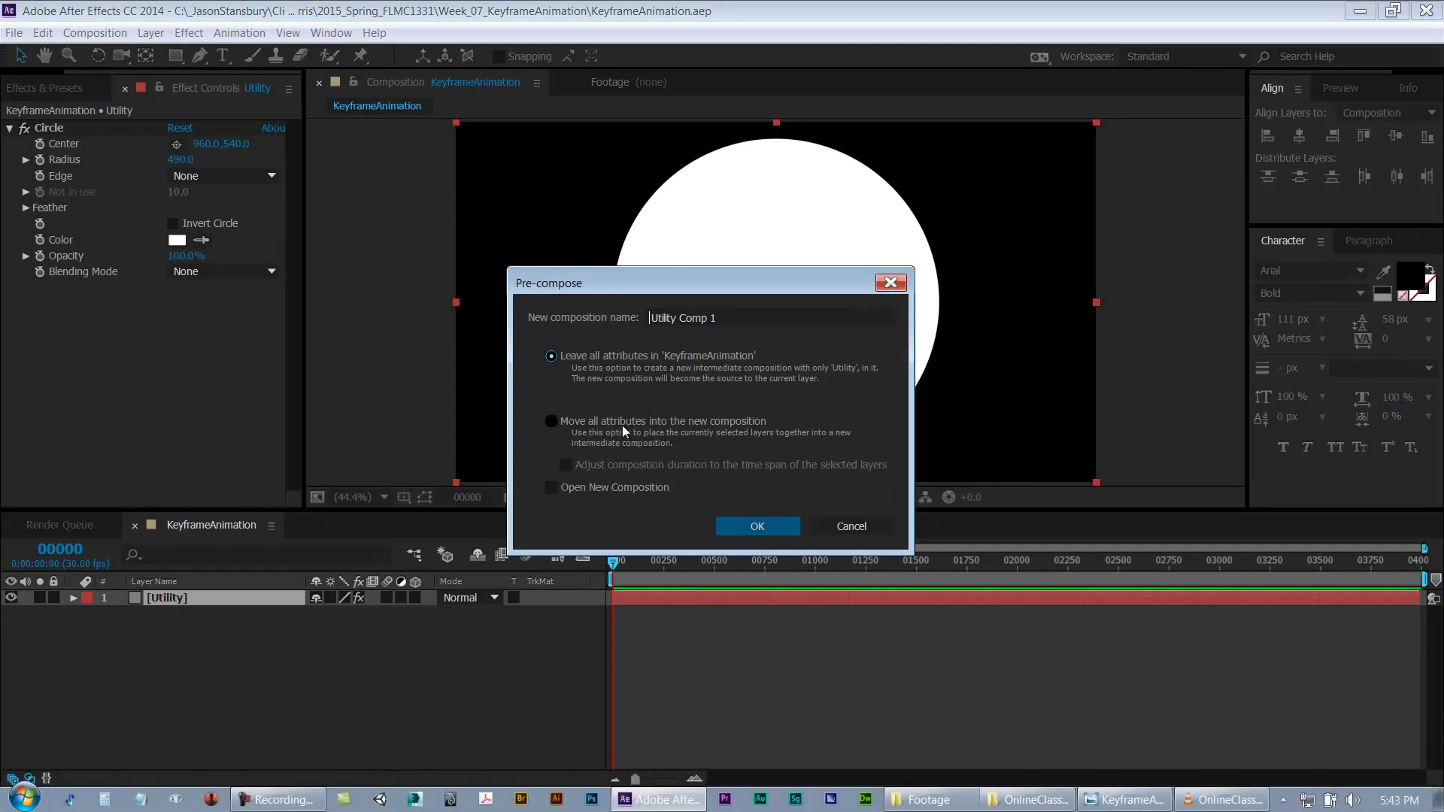
pyautogui.click(550, 421)
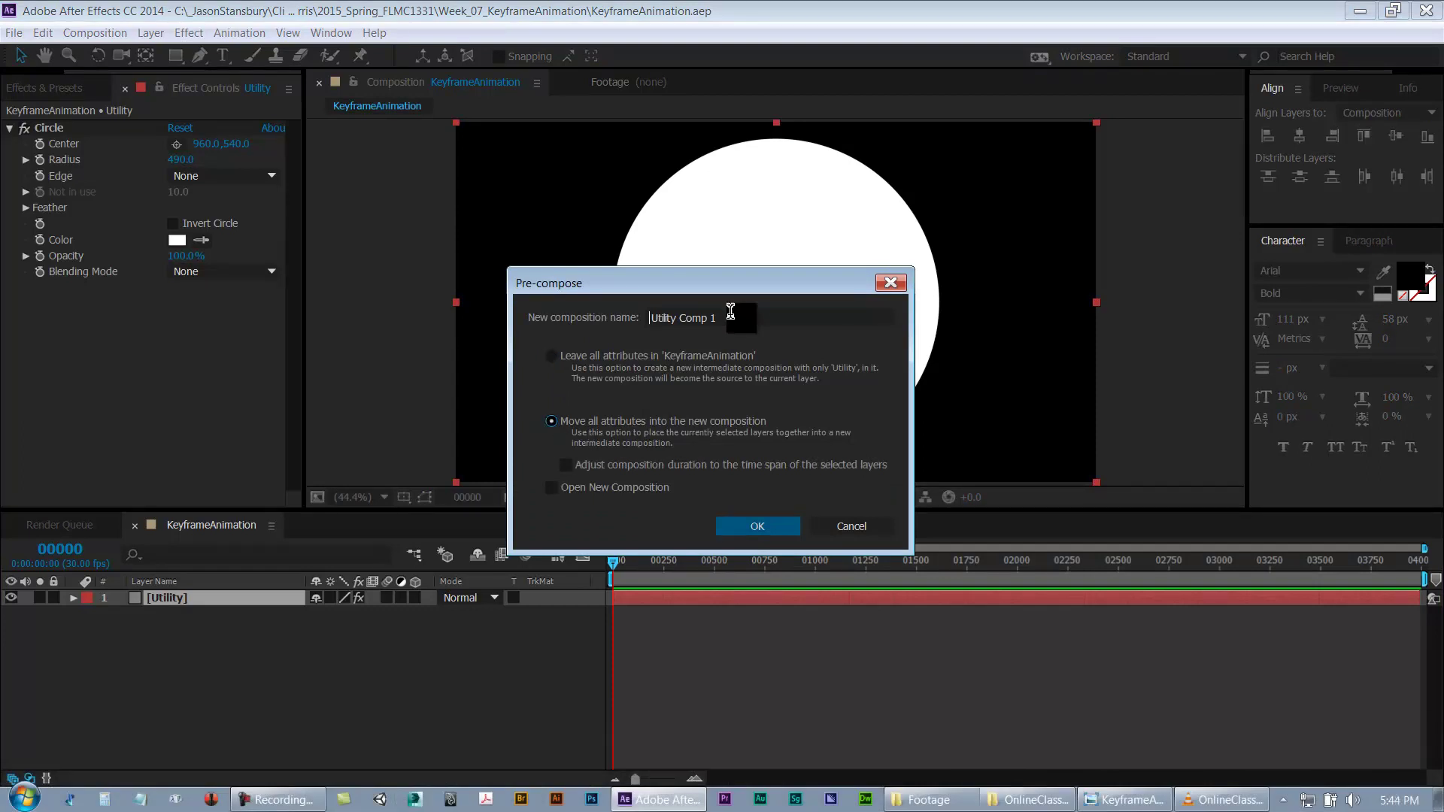
pyautogui.moveTo(734, 316); pyautogui.dragTo(647, 317)
pyautogui.write('Circle')
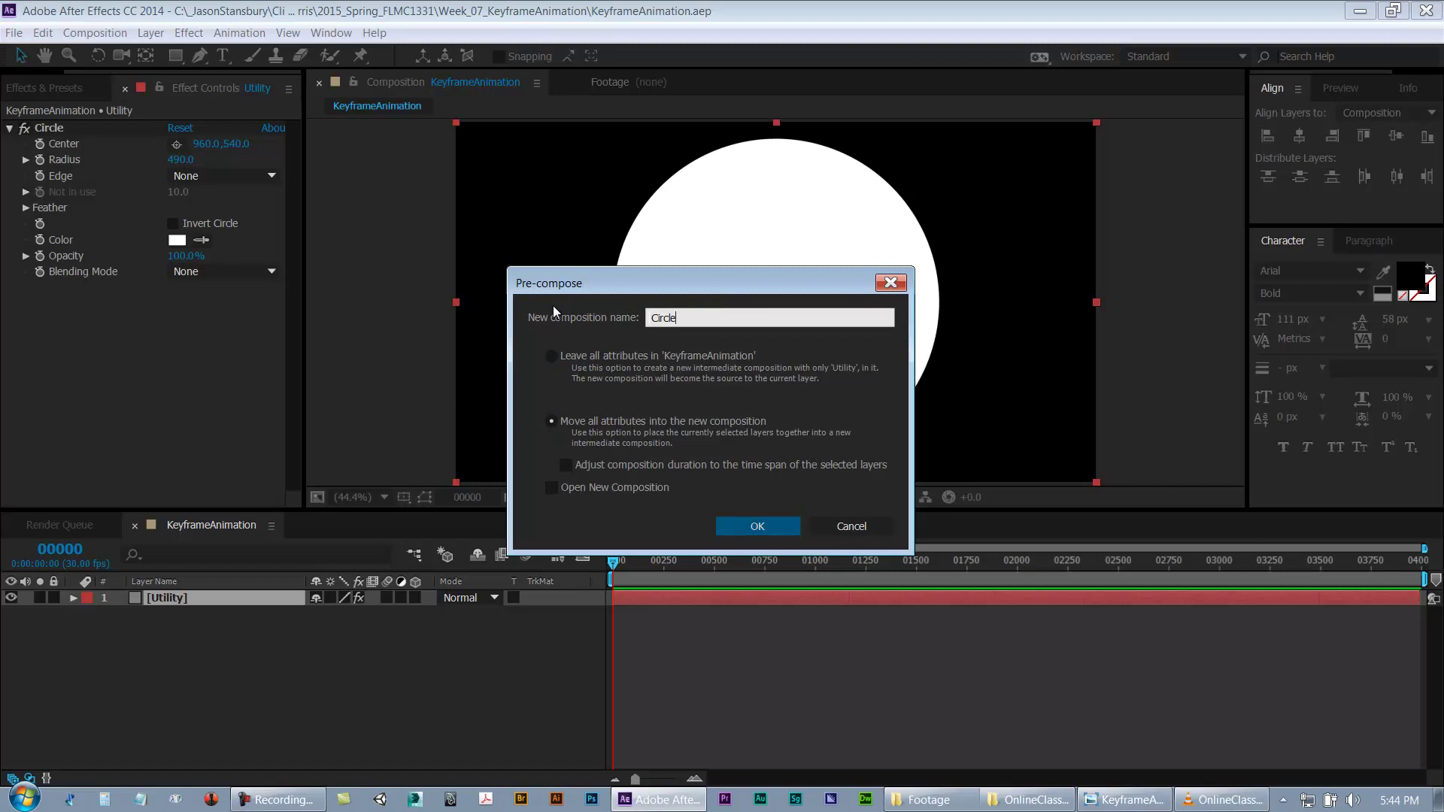
pyautogui.press('Return')
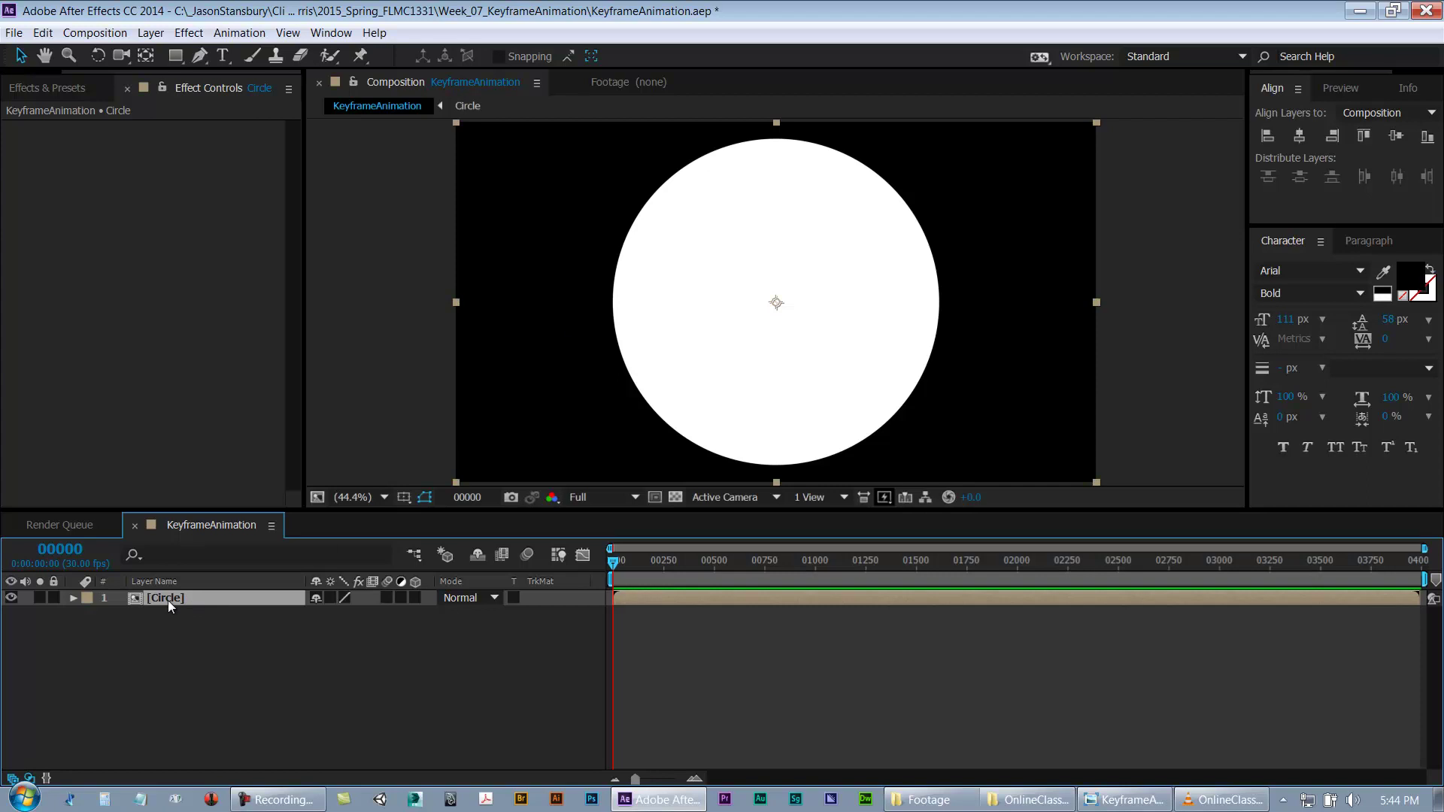
# Step: Set the Circle layer's scale to 25% in the KeyframeAnimation composition
pyautogui.press('s')
pyautogui.moveTo(331, 614); pyautogui.dragTo(293, 618)
pyautogui.click(336, 613)
pyautogui.write('25')
pyautogui.press('Return')
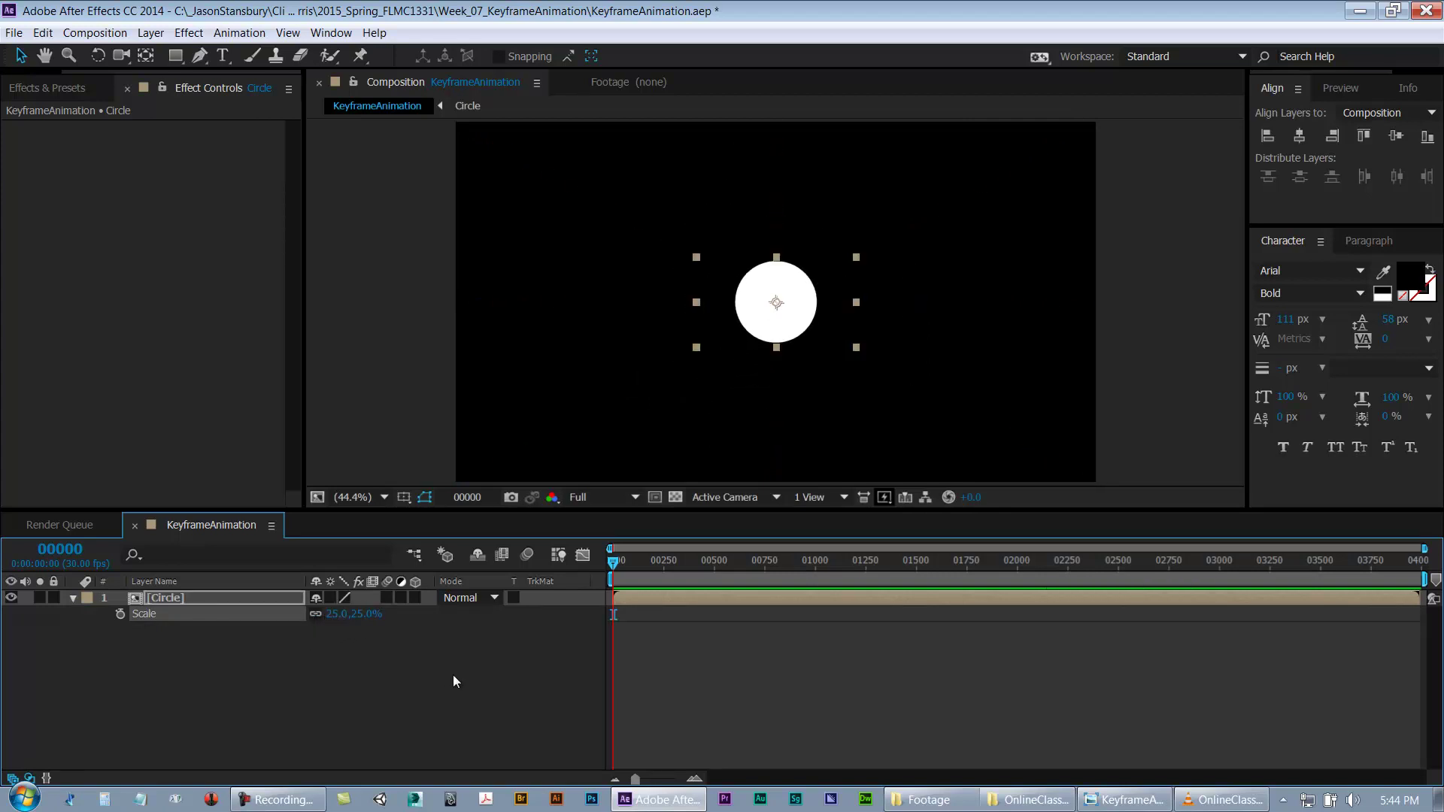
pyautogui.click(478, 738)
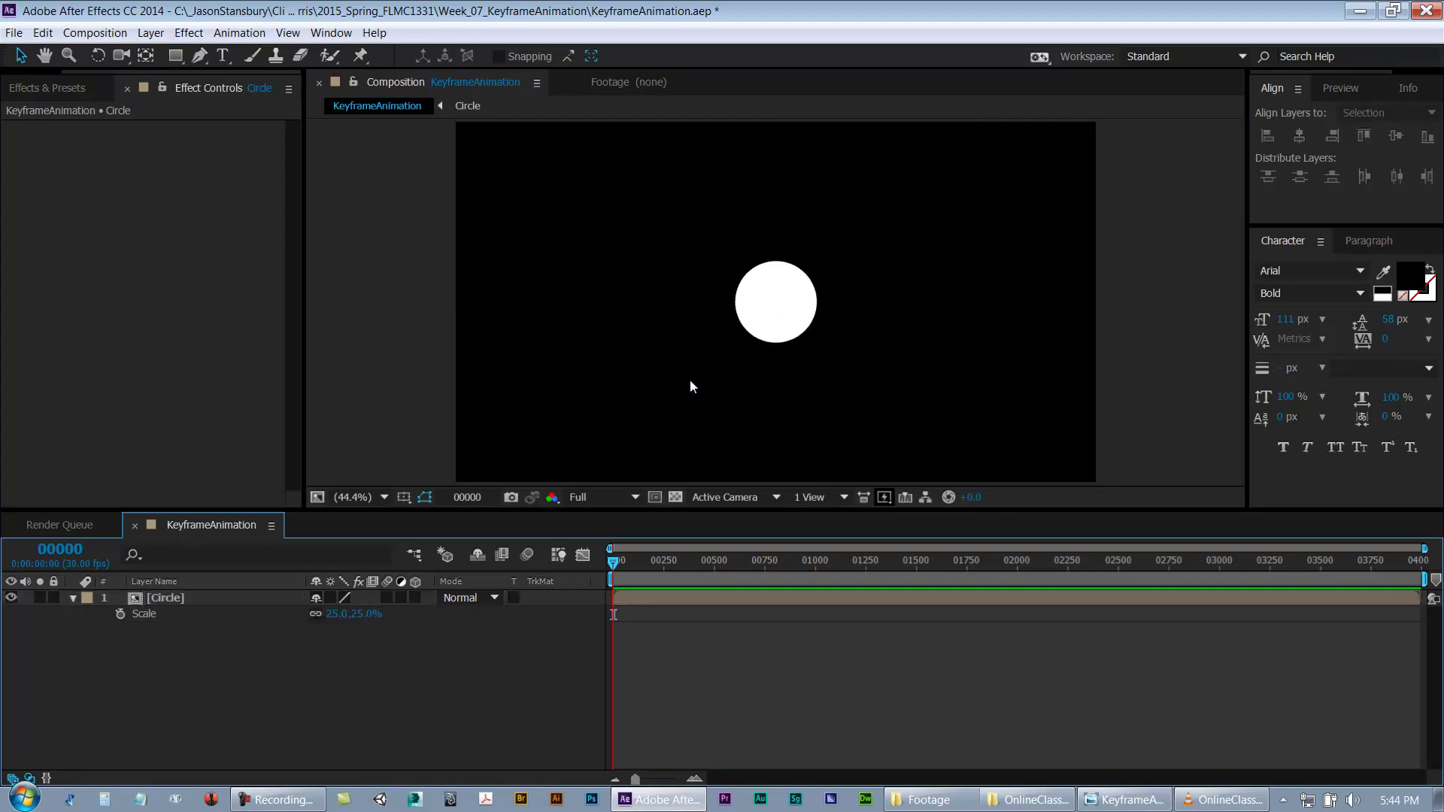
# Step: Expand all of the Circle layer's Transform properties and save the project
pyautogui.click(74, 599)
pyautogui.click(73, 599)
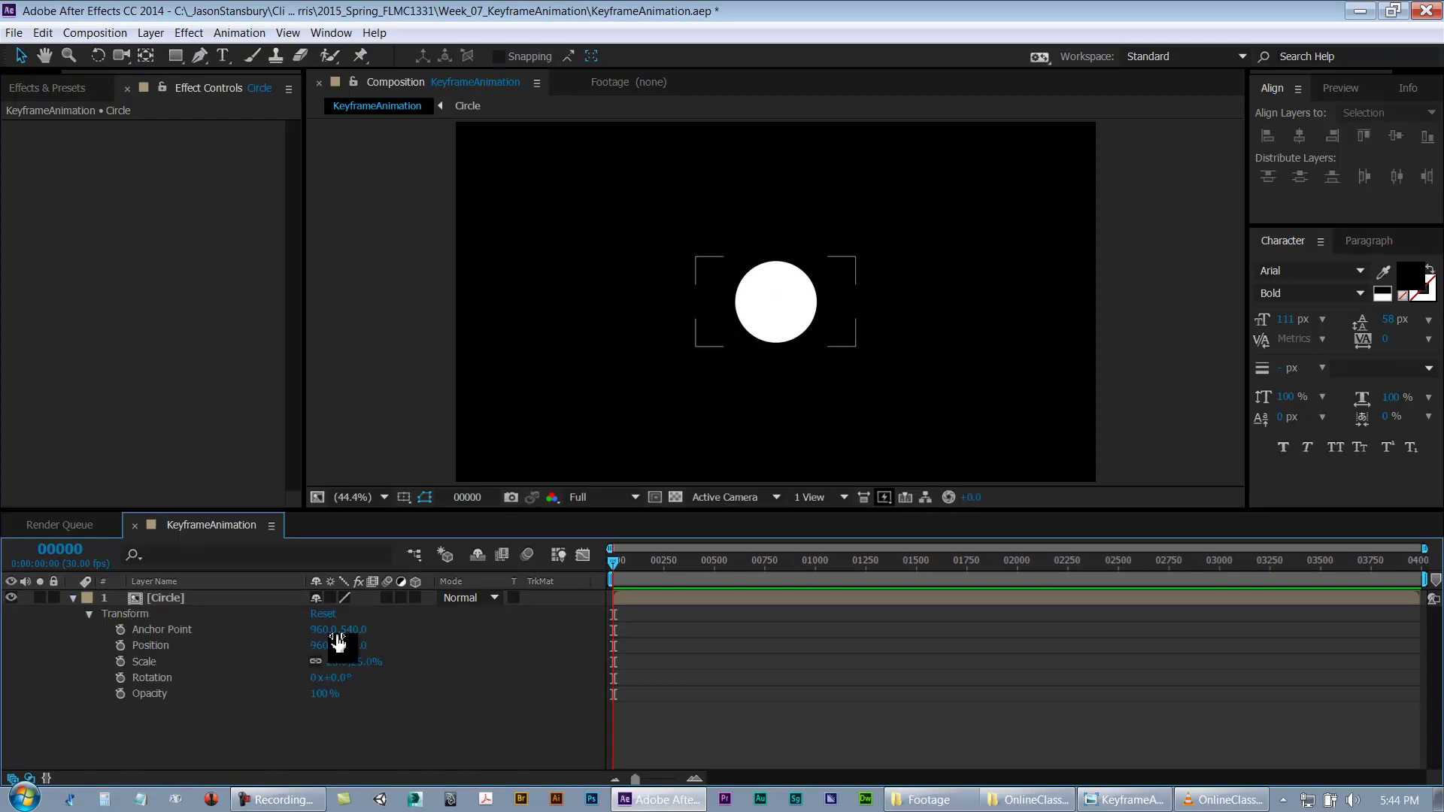
pyautogui.click(169, 598)
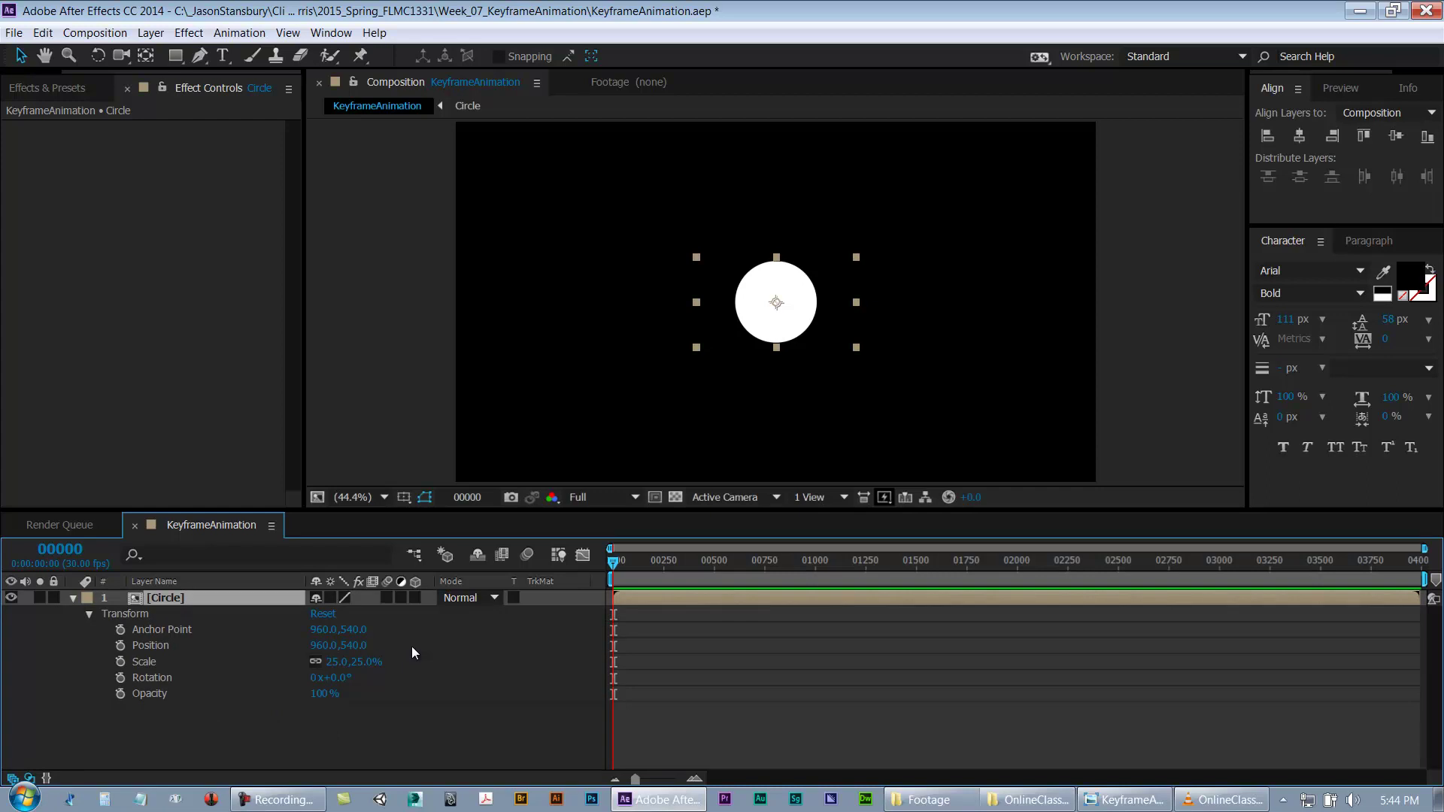
pyautogui.press('.')
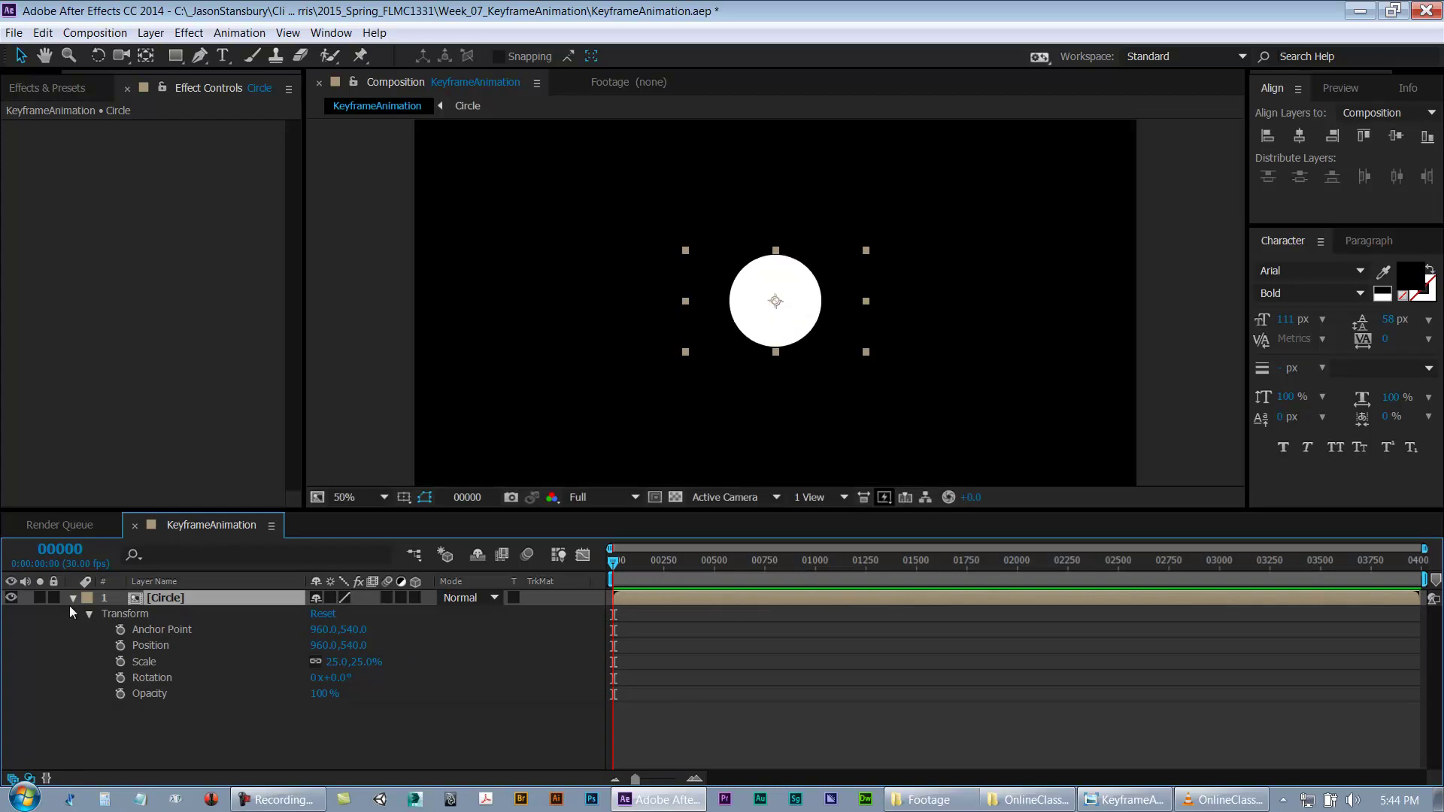
pyautogui.click(60, 662)
pyautogui.hotkey('ctrl', 's')
# Step: Move the Circle layer freely toward the left side of the frame, to a position of about 214, 592
pyautogui.click(193, 599)
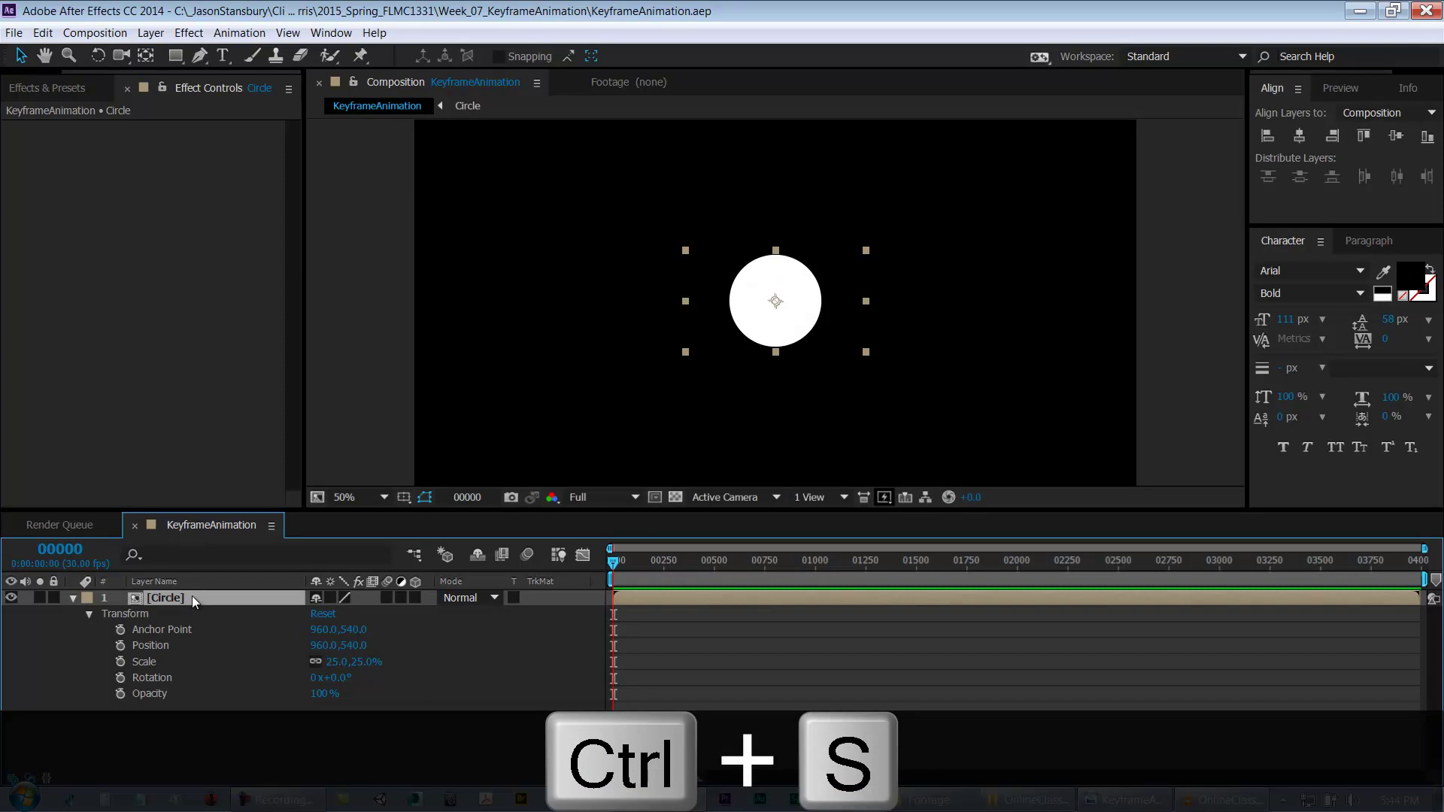
pyautogui.hotkey('shift', 'Left')
pyautogui.hotkey('shift', 'Left')
pyautogui.hotkey('shift', 'Left')
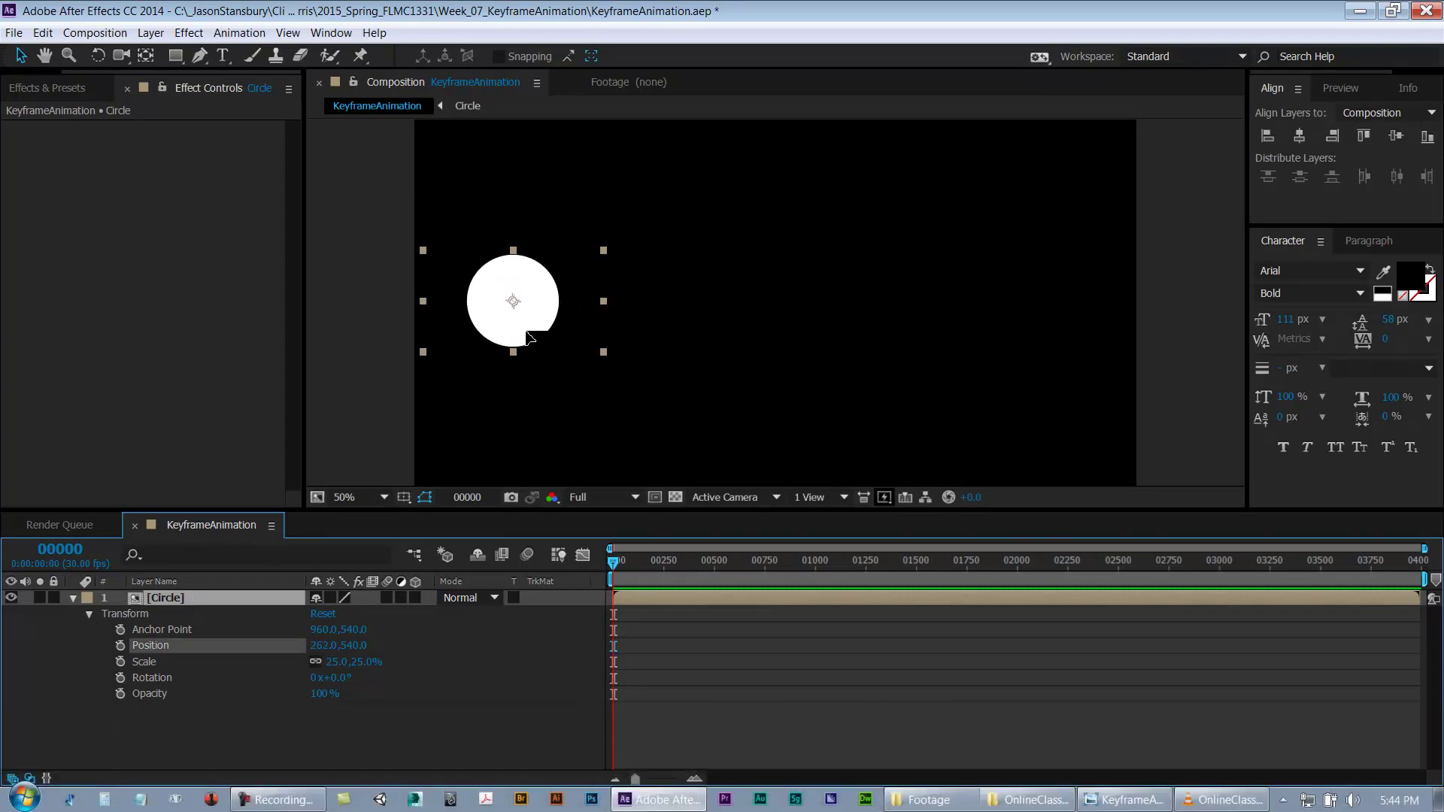
pyautogui.press(',')
pyautogui.press('.')
pyautogui.moveTo(536, 334)
pyautogui.mouseDown()
pyautogui.moveTo(503, 354)
pyautogui.moveTo(518, 352)
pyautogui.mouseUp()
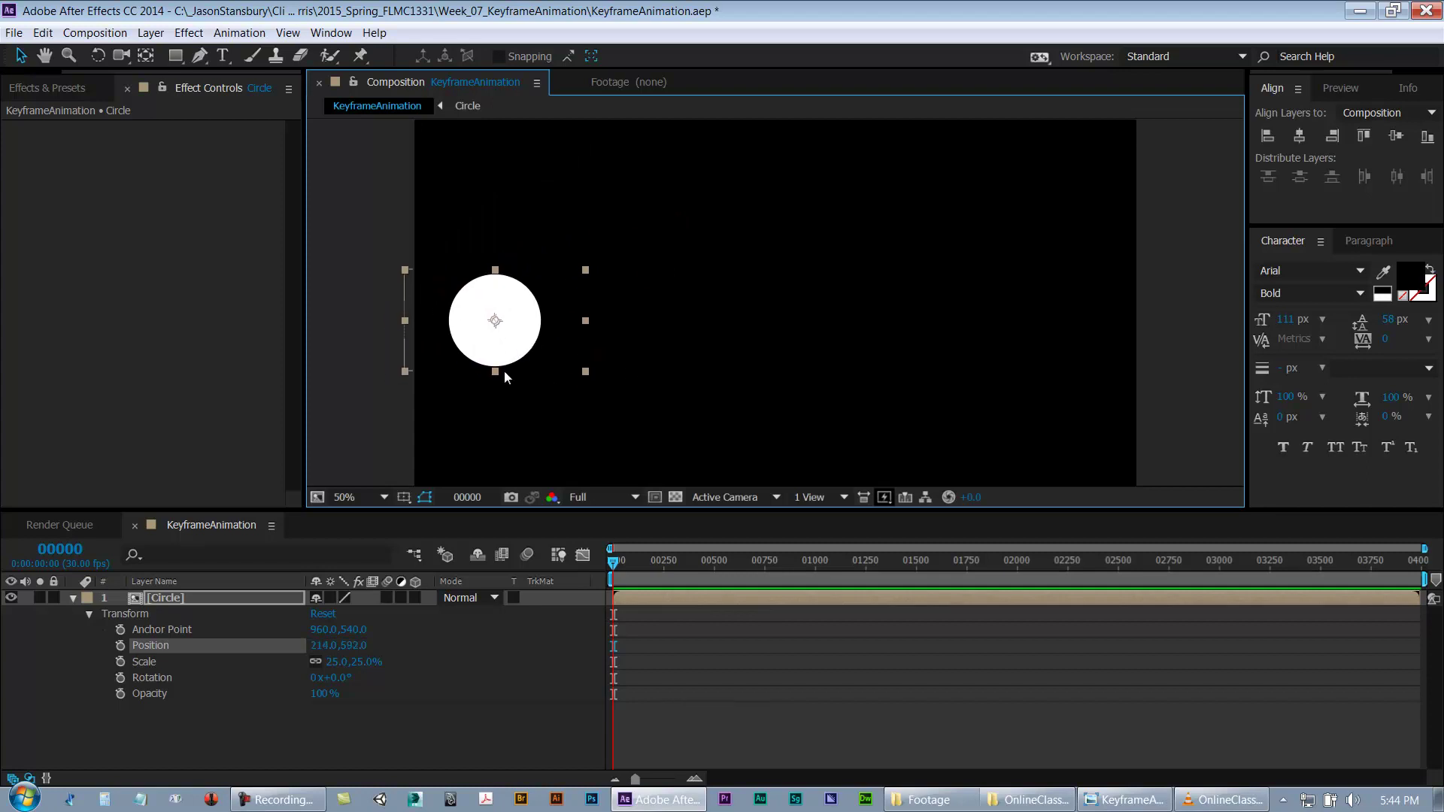
# Step: Align the Circle layer to the composition's left edge and vertical center, using the title/action safe guides as a reference
pyautogui.click(1267, 136)
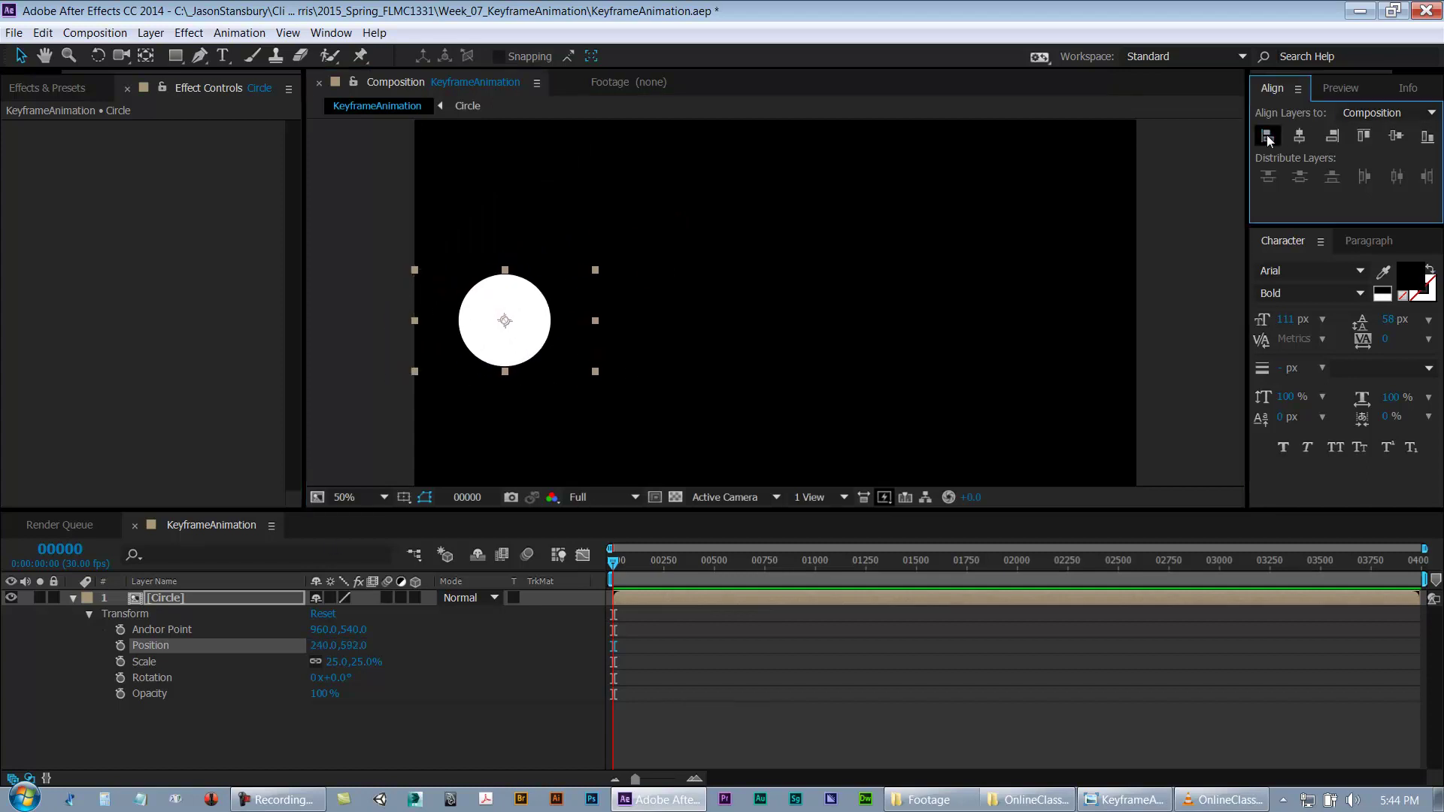
pyautogui.press("'")
pyautogui.click(1396, 140)
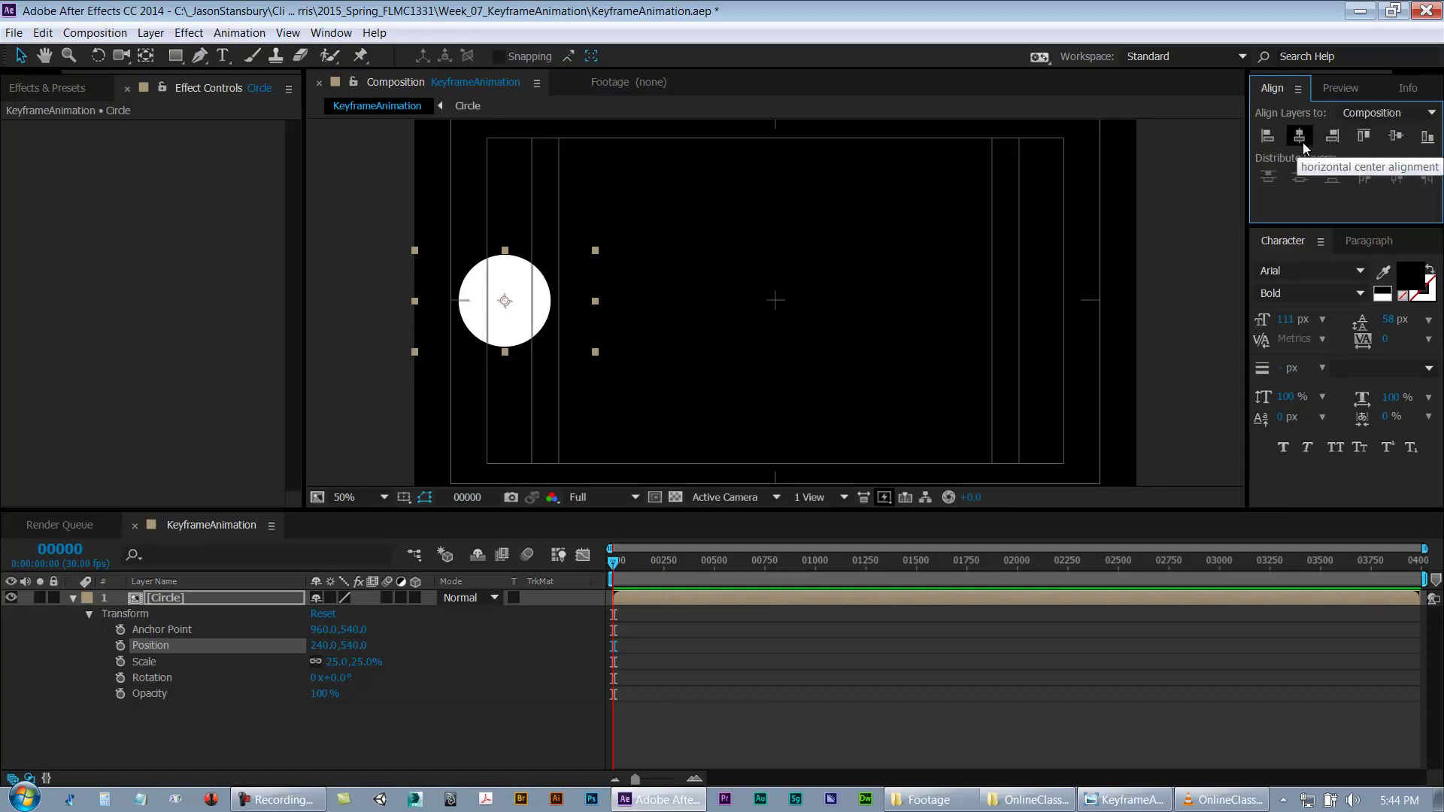
pyautogui.click(1302, 143)
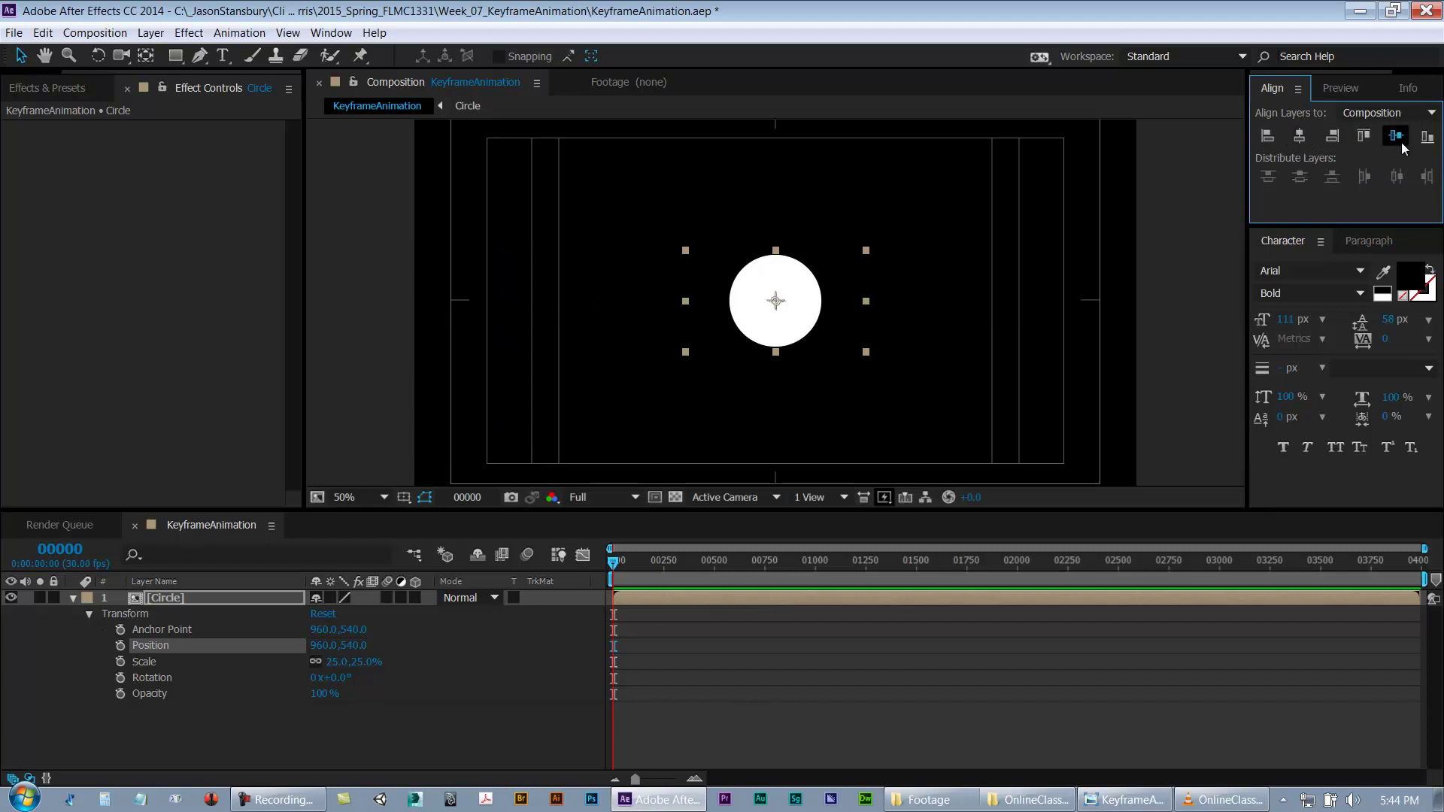
pyautogui.click(1271, 137)
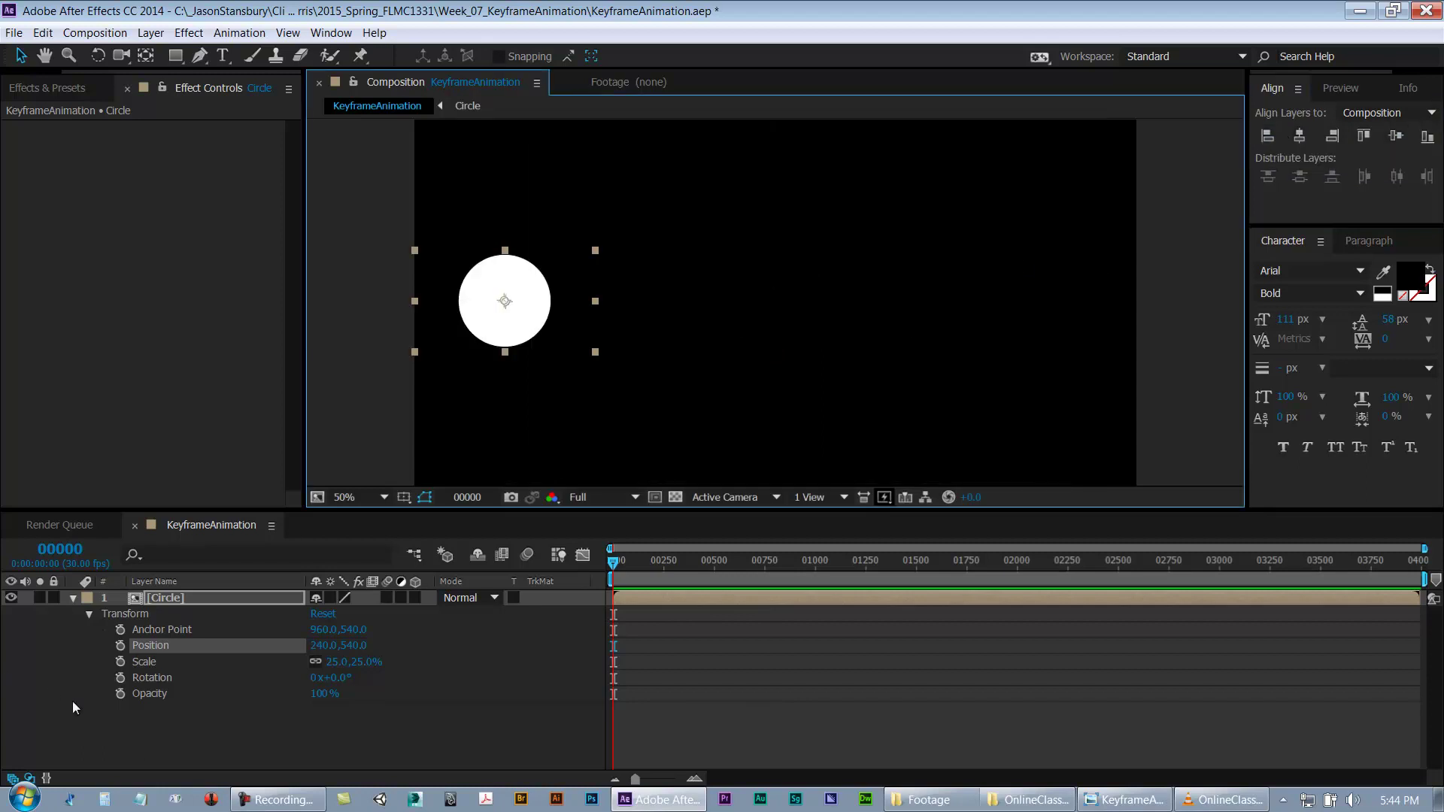
pyautogui.click(113, 720)
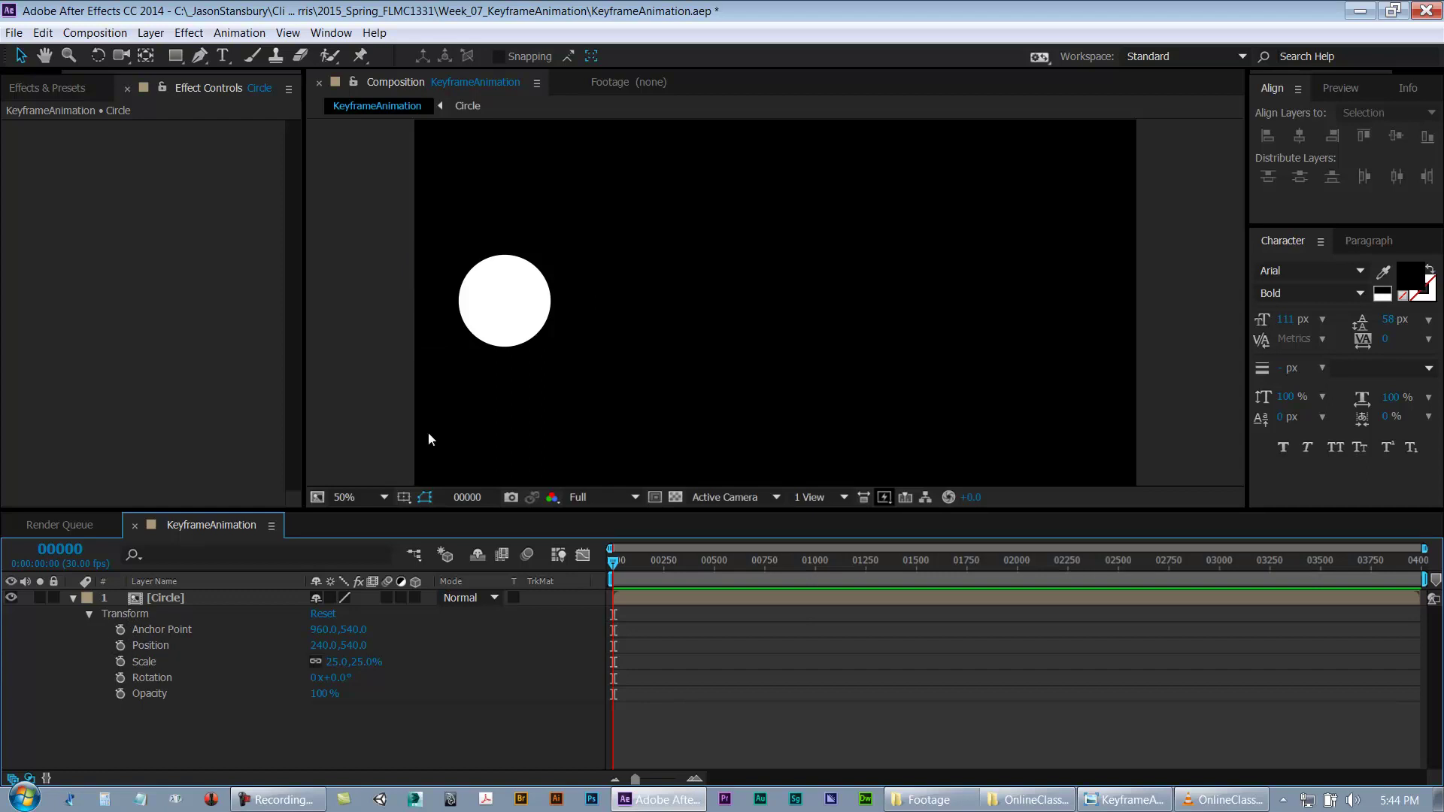
# Step: Move the Circle layer freely to about 1142, 494 and realign it to the composition's left edge and vertical center
pyautogui.moveTo(511, 338); pyautogui.dragTo(616, 316)
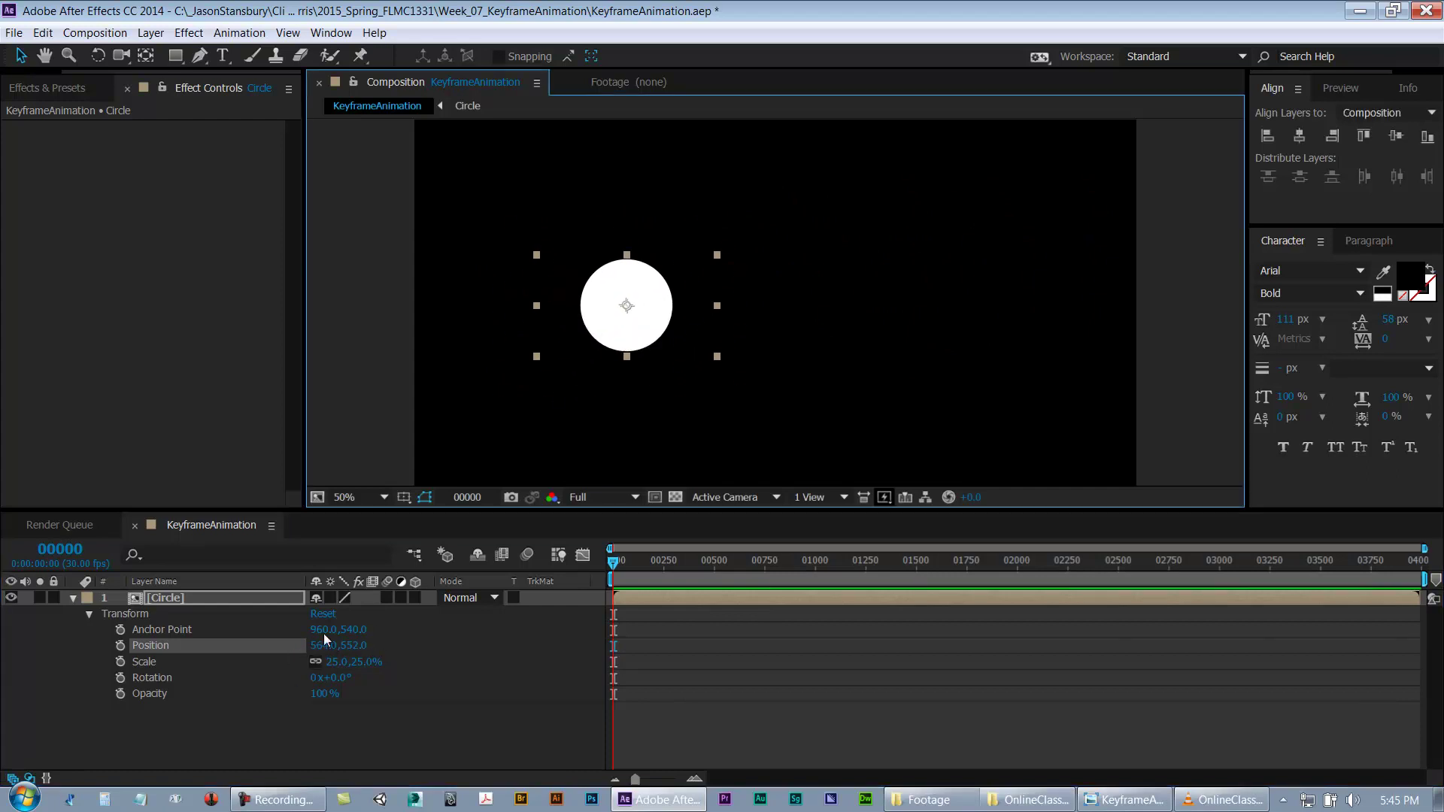
pyautogui.moveTo(639, 333); pyautogui.dragTo(843, 348)
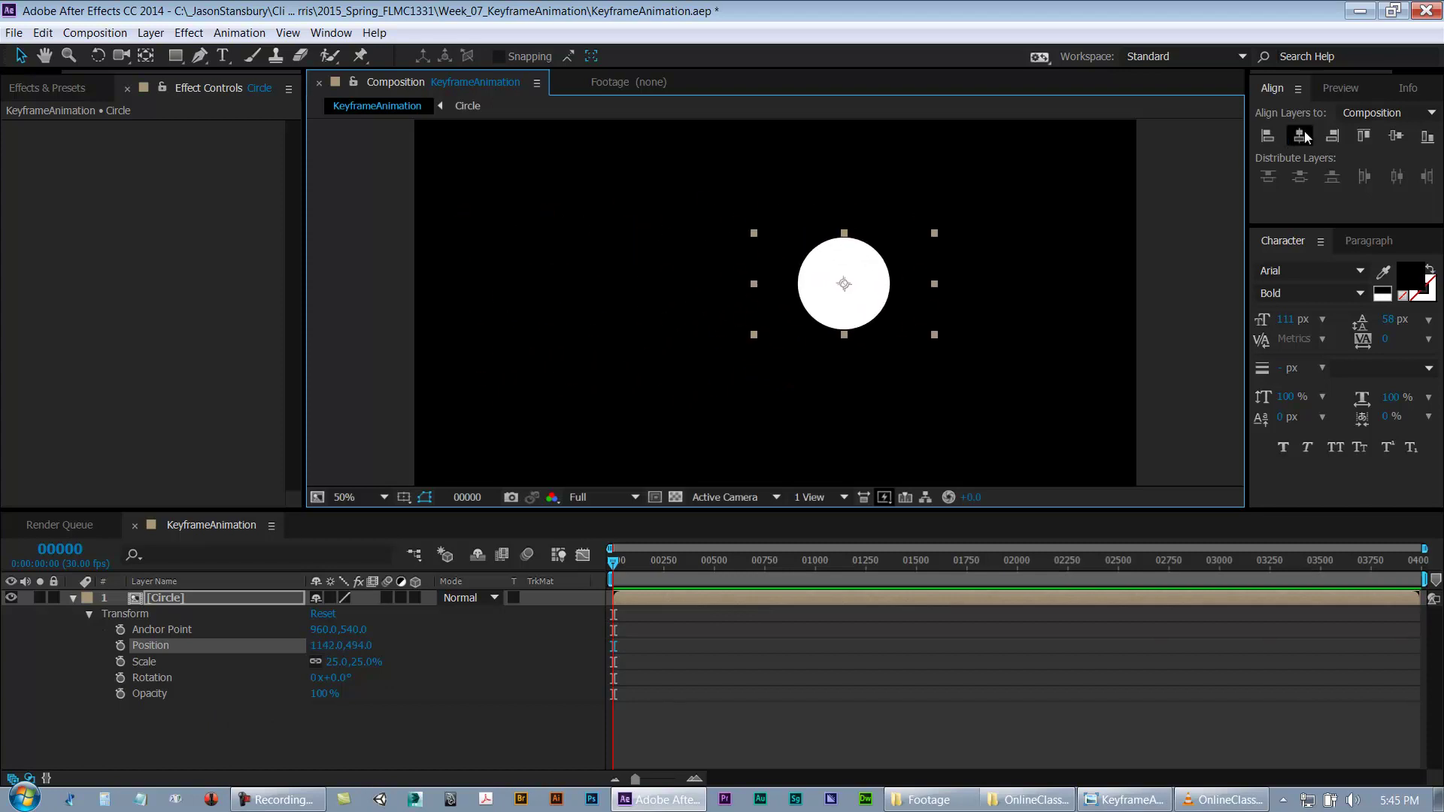
pyautogui.click(1298, 135)
pyautogui.click(1396, 137)
pyautogui.click(1269, 137)
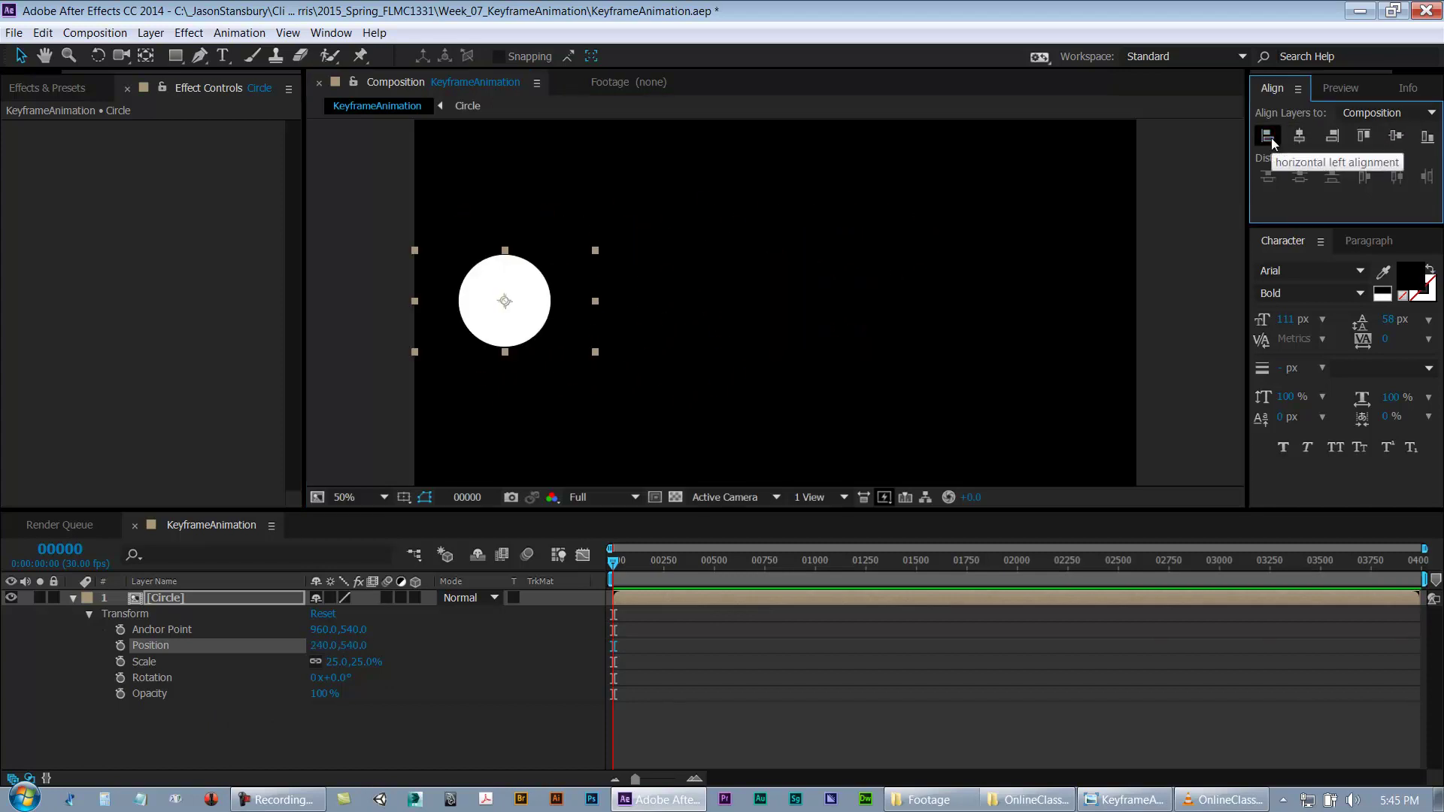
# Step: Set a Position keyframe for the Circle layer at frame 0 and move the current time to frame 75
pyautogui.click(120, 646)
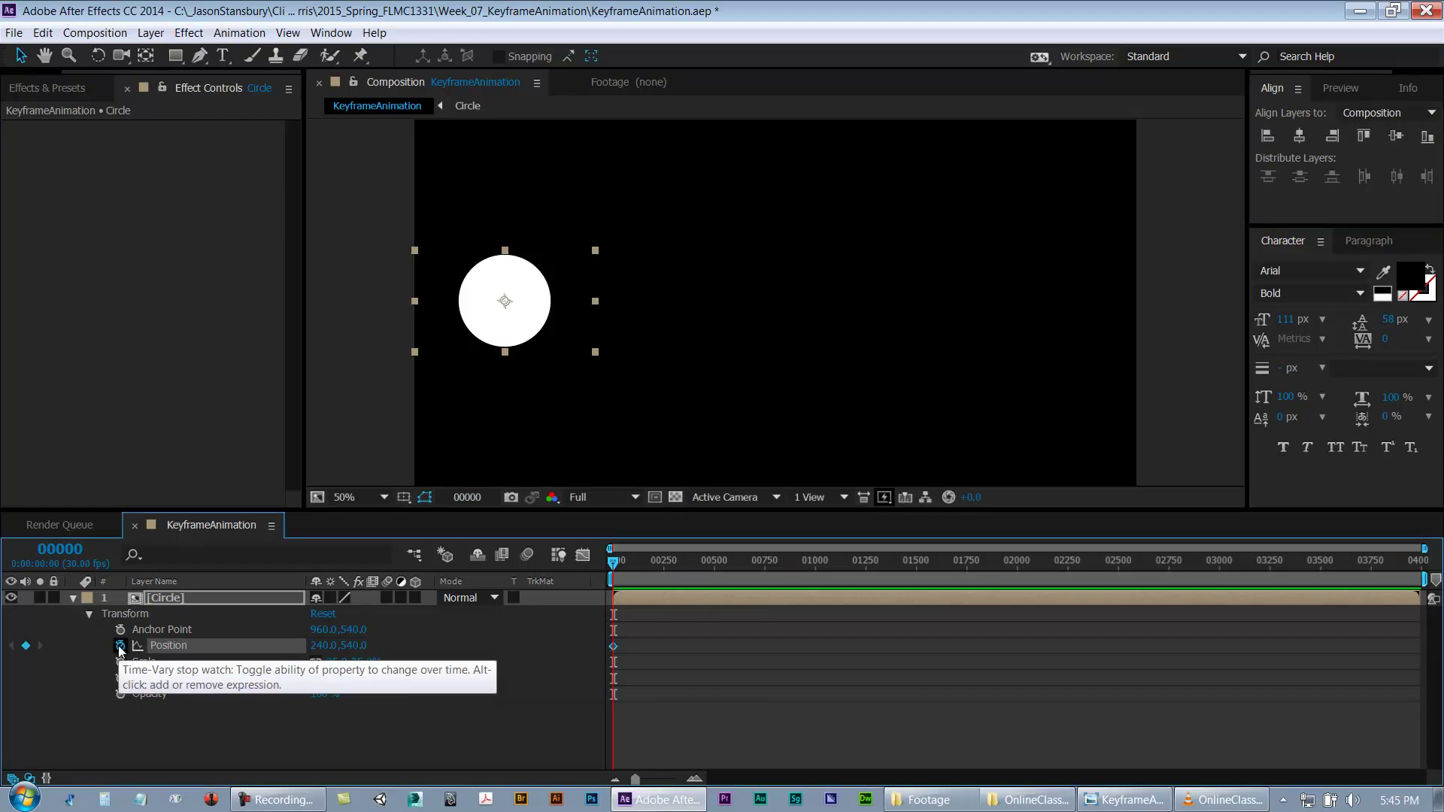
pyautogui.moveTo(611, 567); pyautogui.dragTo(656, 564)
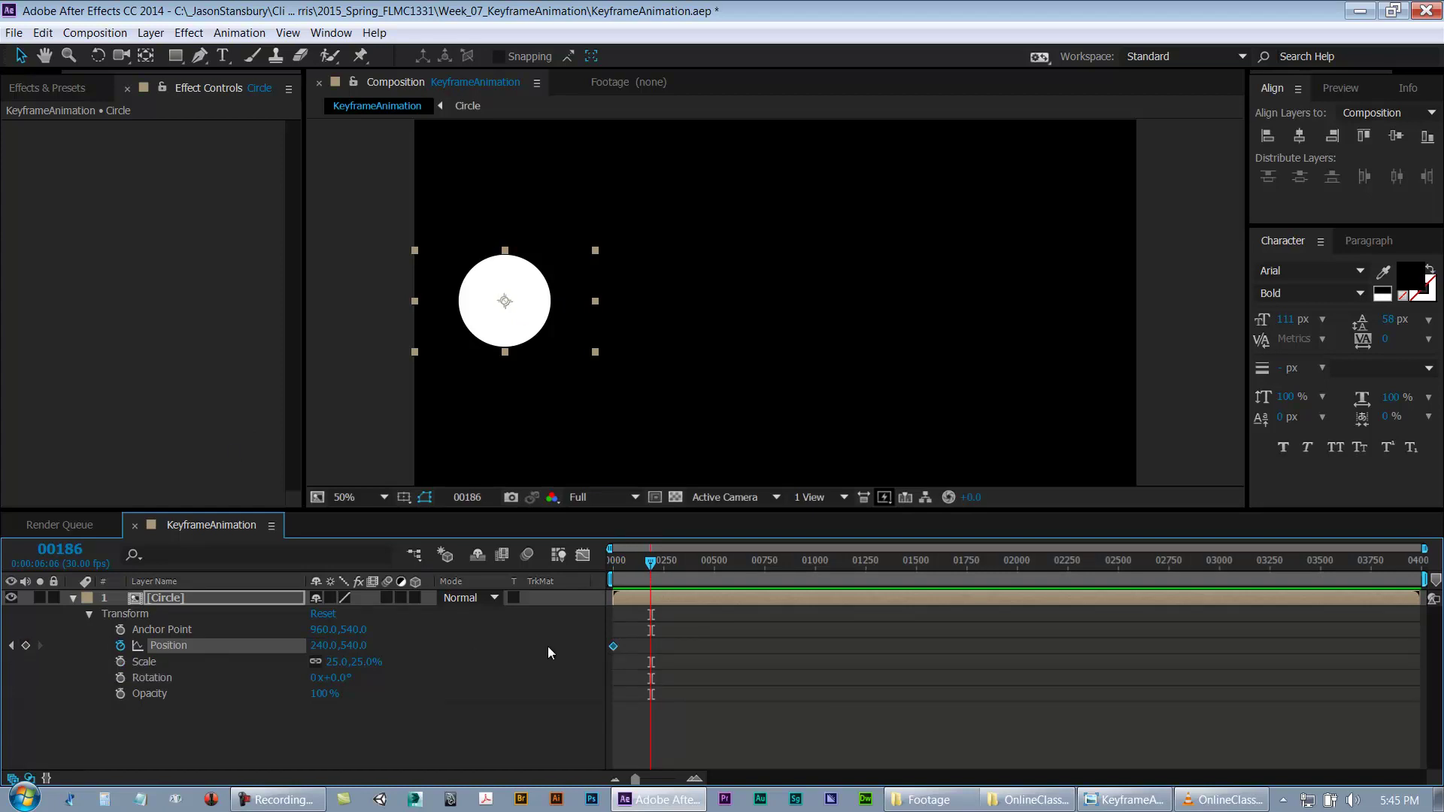
pyautogui.moveTo(651, 563); pyautogui.dragTo(574, 570)
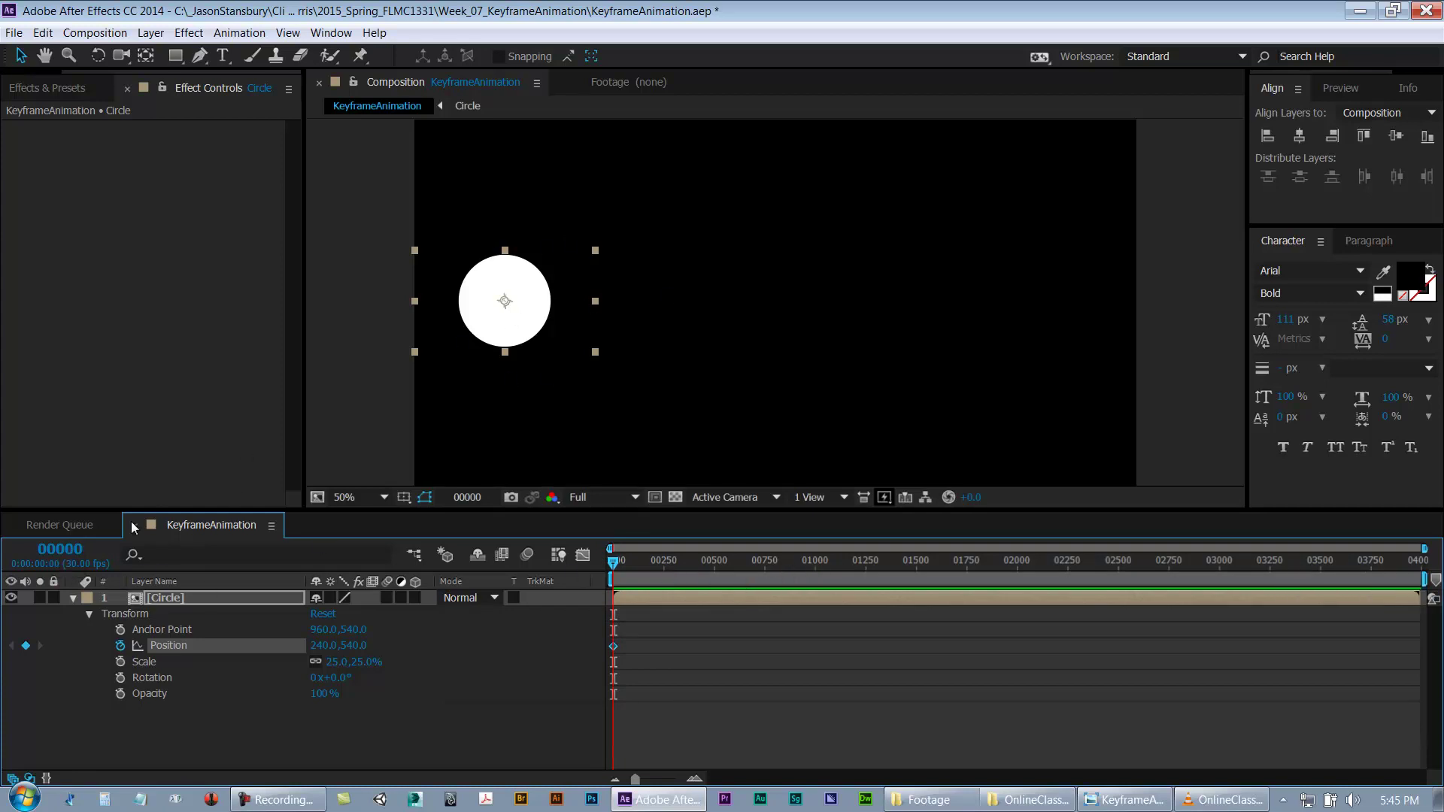
pyautogui.click(60, 550)
pyautogui.write('75')
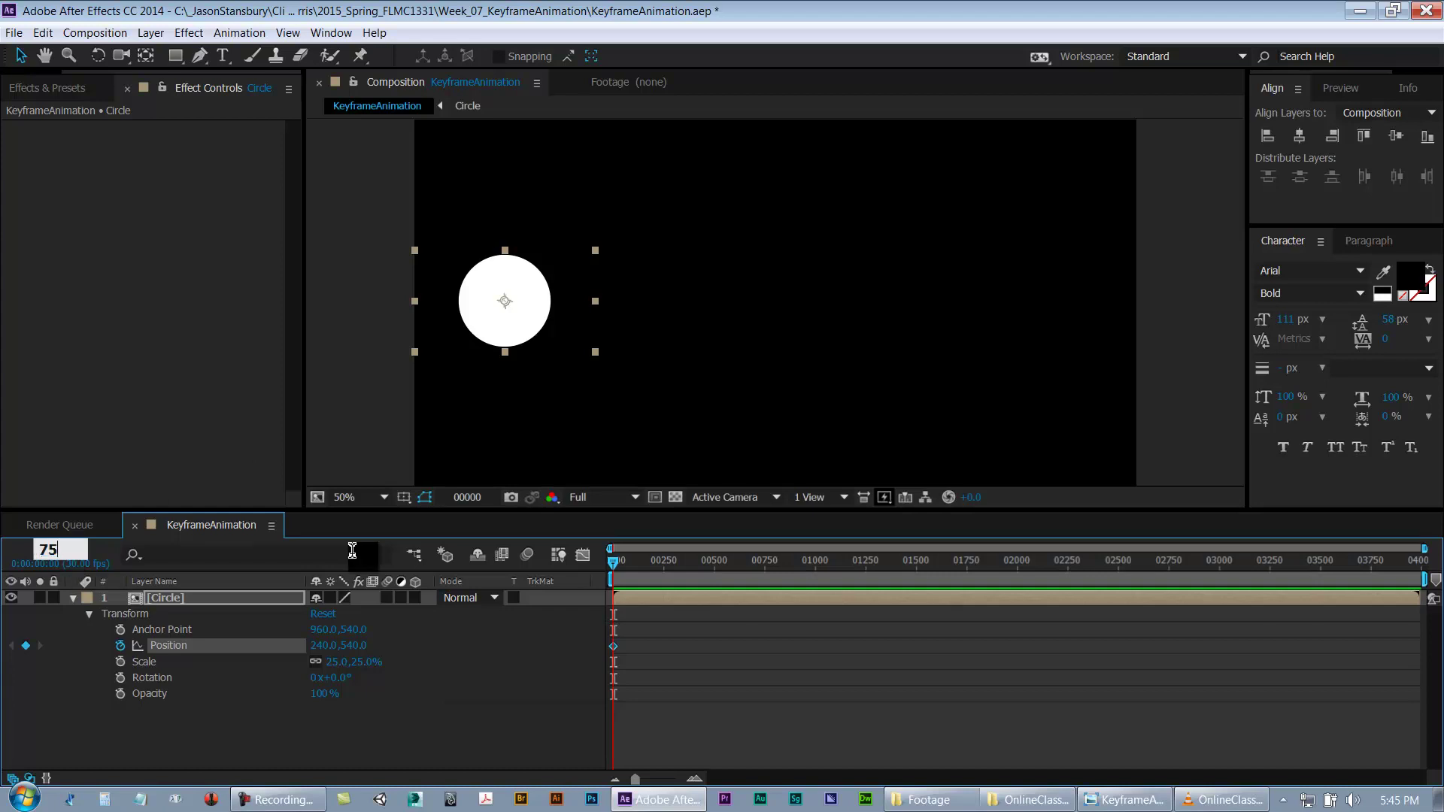
pyautogui.press('Return')
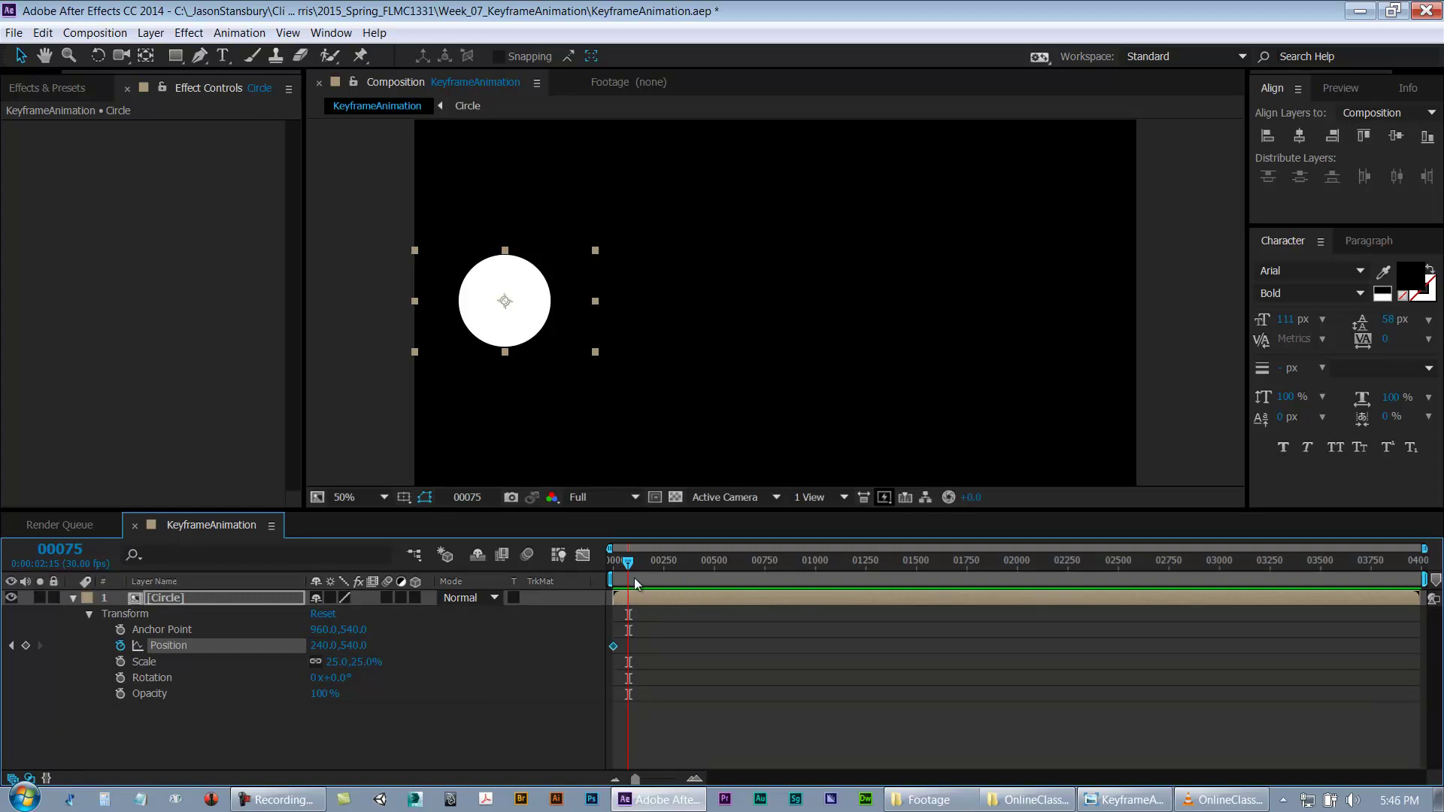
# Step: Move the current time to frame 75 and end the composition's work area there
pyautogui.press('=')
pyautogui.press('=')
pyautogui.press('=')
pyautogui.press('=')
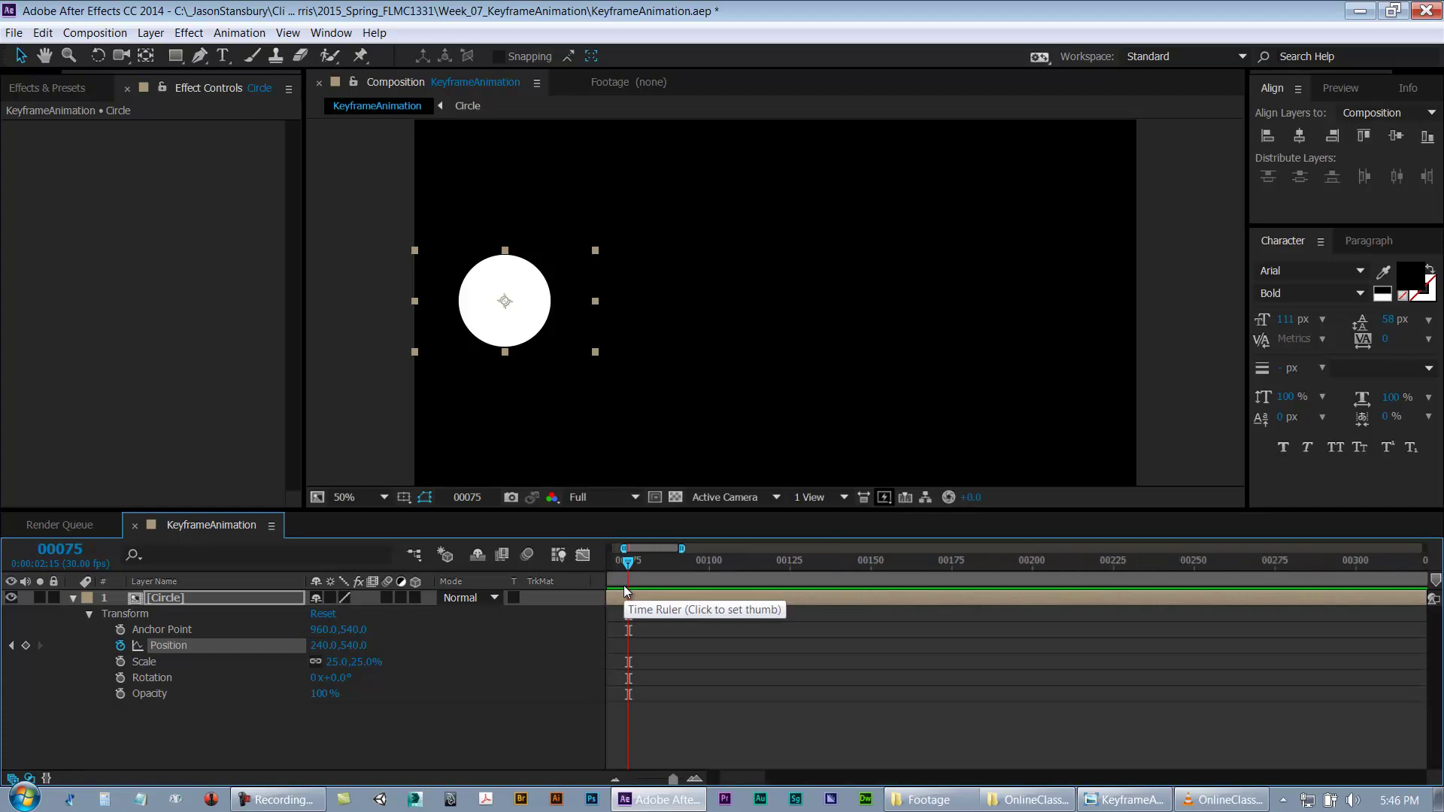
pyautogui.press('Home')
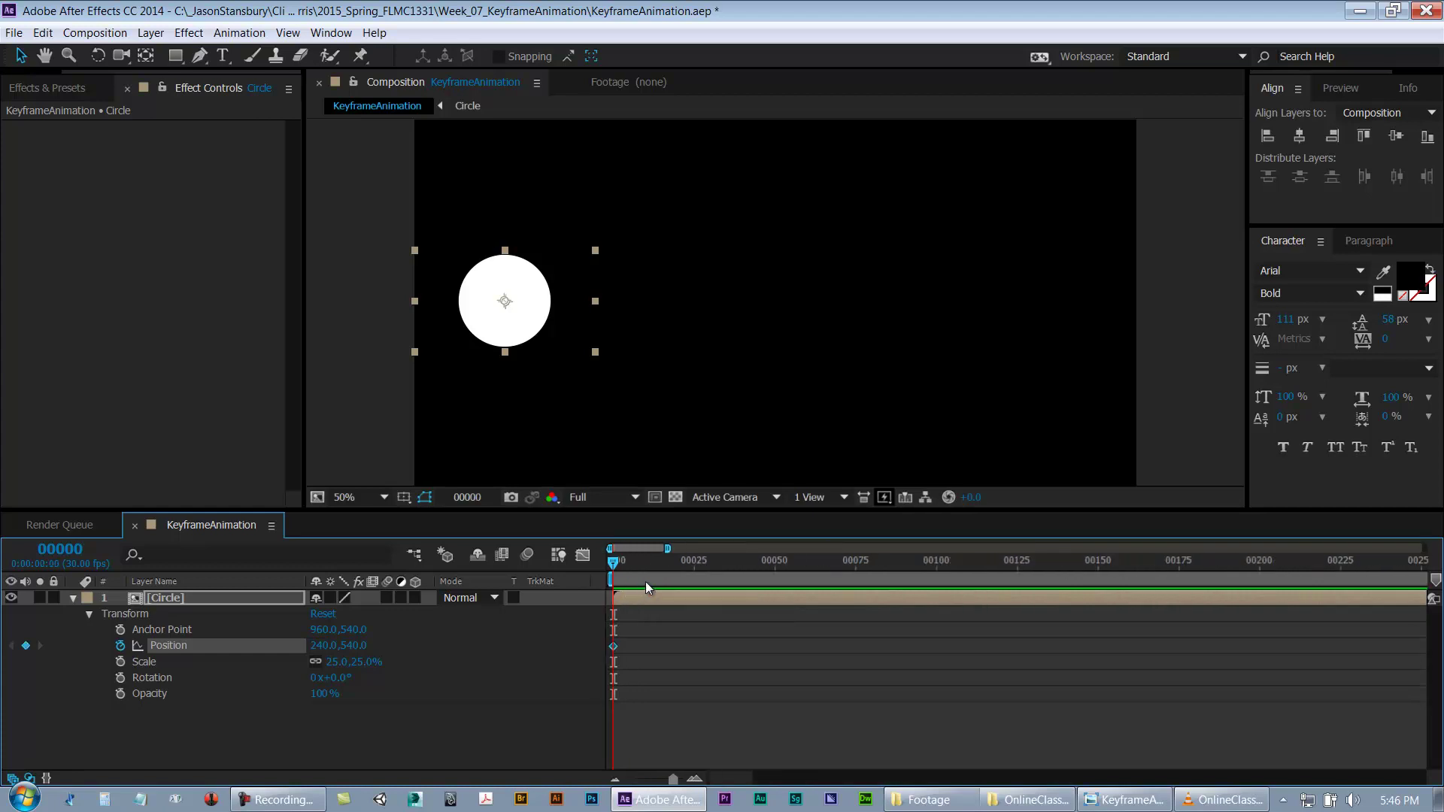
pyautogui.click(81, 555)
pyautogui.write('75')
pyautogui.press('Return')
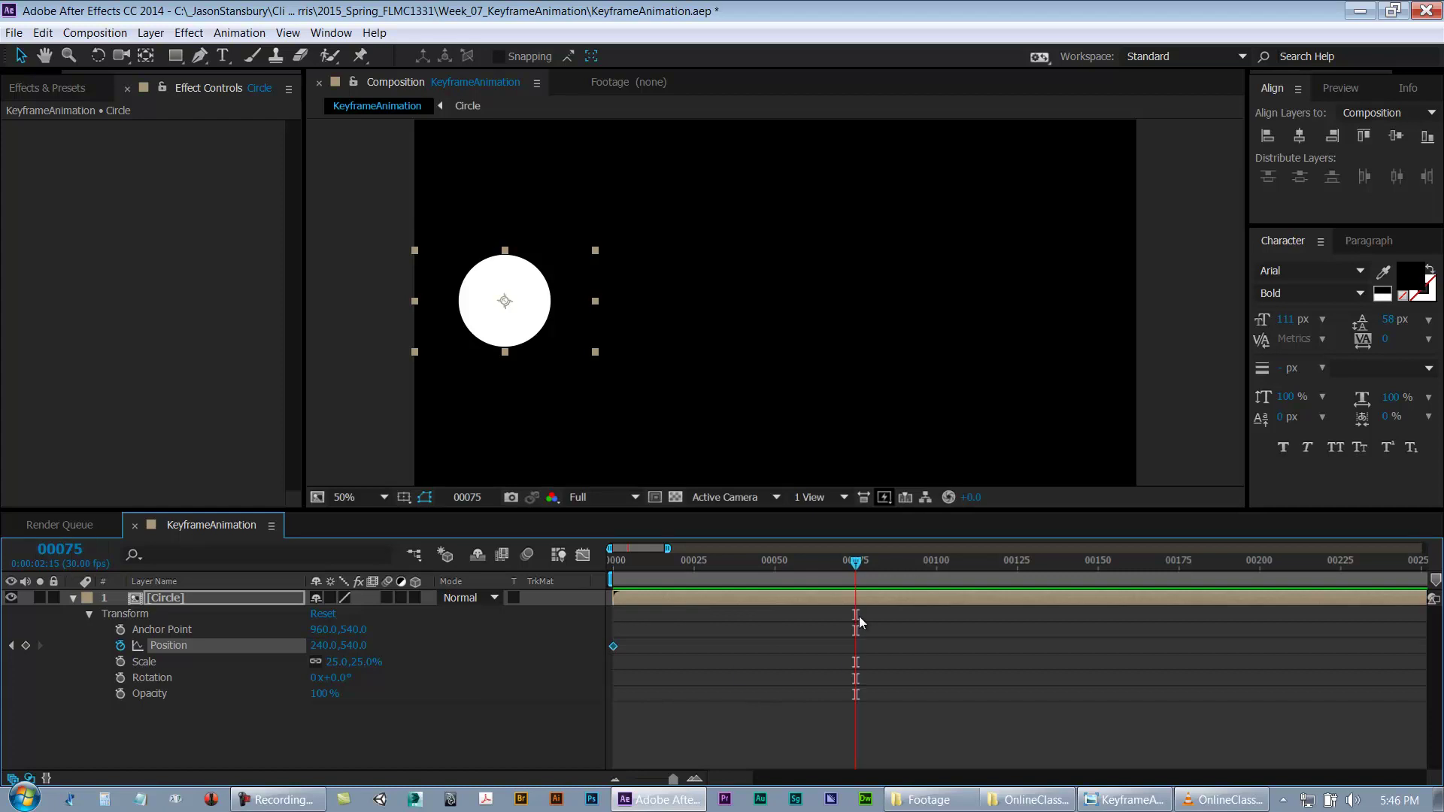
pyautogui.press('n')
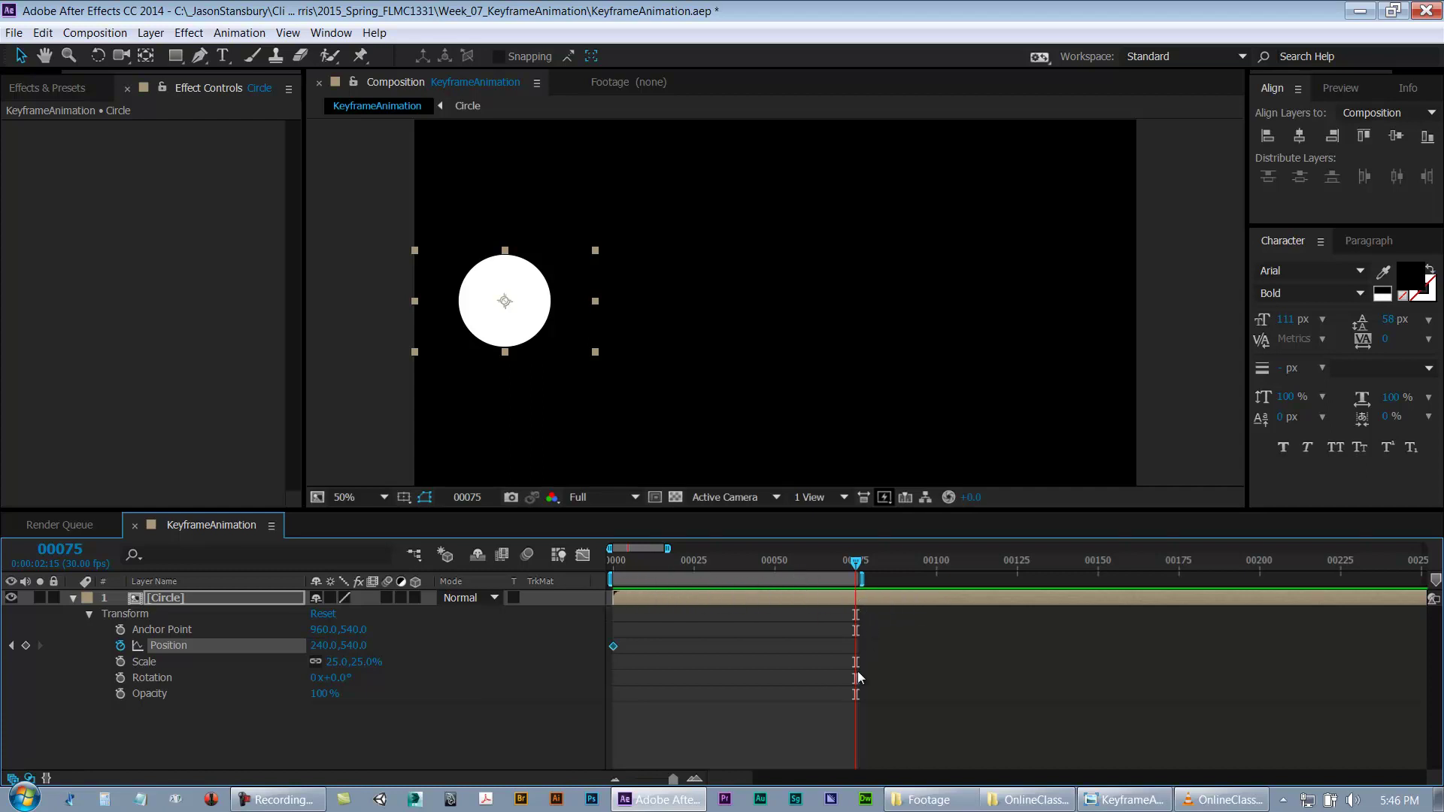
# Step: Return to frame 0 and bring the current time back to frame 75 at the work area's end
pyautogui.press('-')
pyautogui.press('-')
pyautogui.press('-')
pyautogui.press('-')
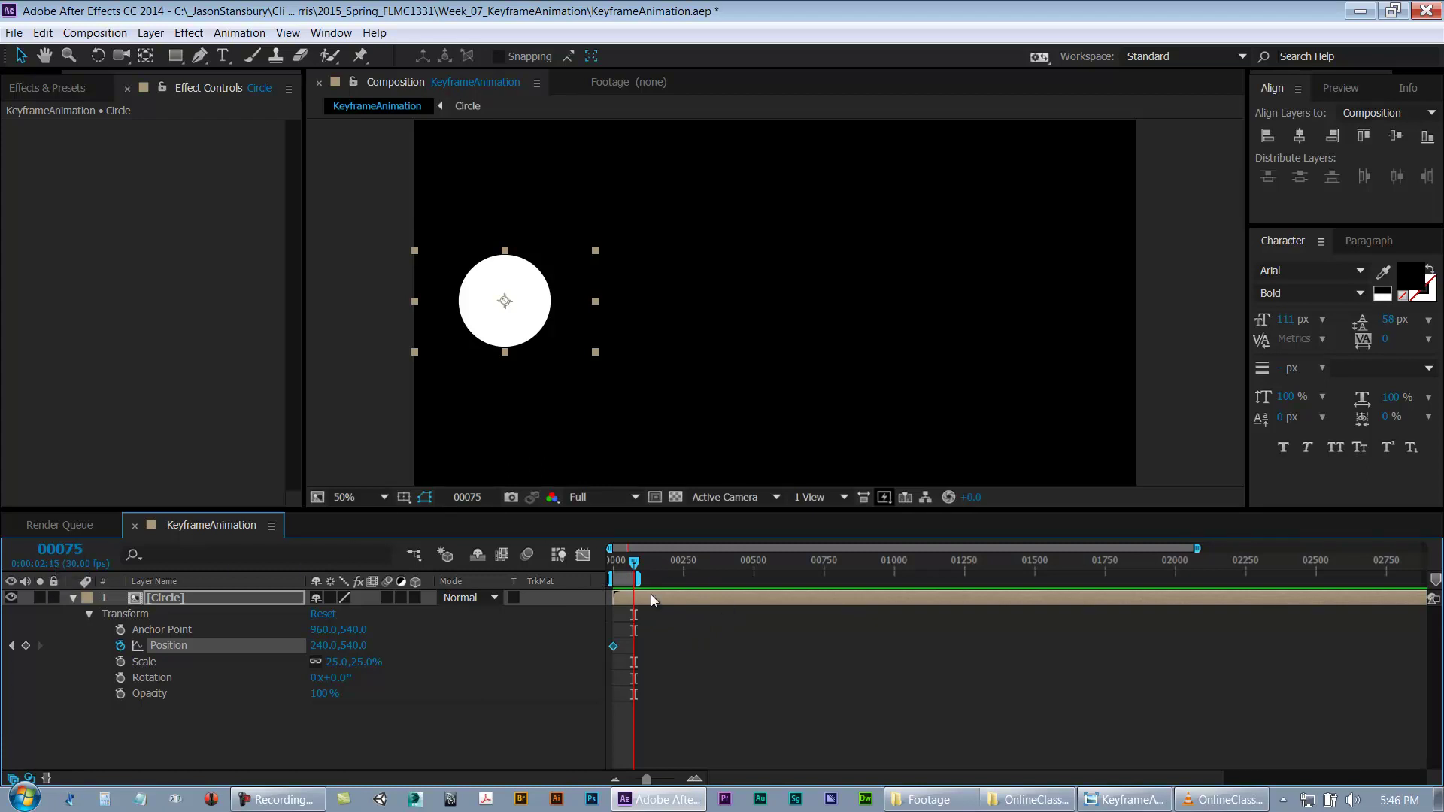
pyautogui.press('Home')
pyautogui.press('=')
pyautogui.press('=')
pyautogui.press('=')
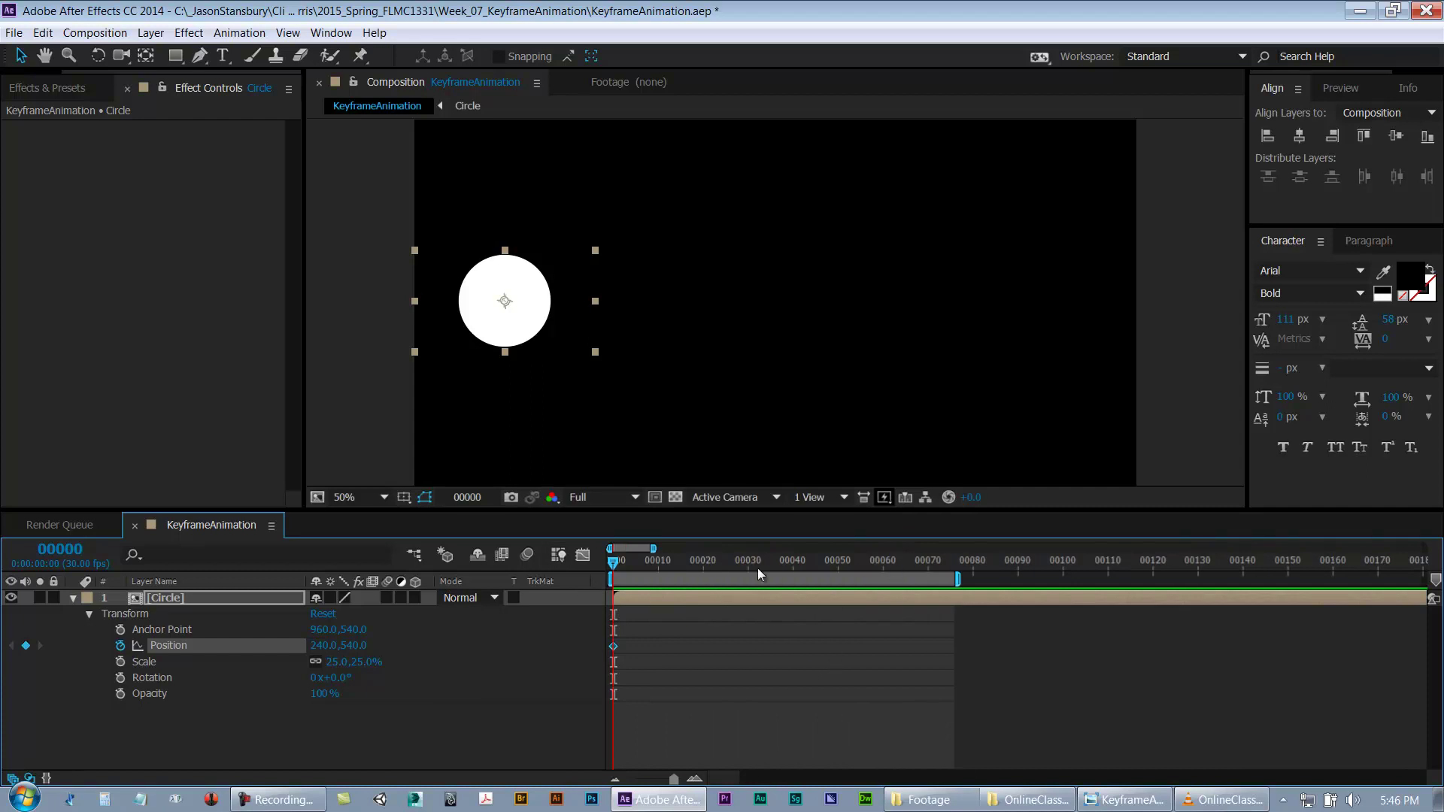
pyautogui.moveTo(756, 567); pyautogui.dragTo(954, 564)
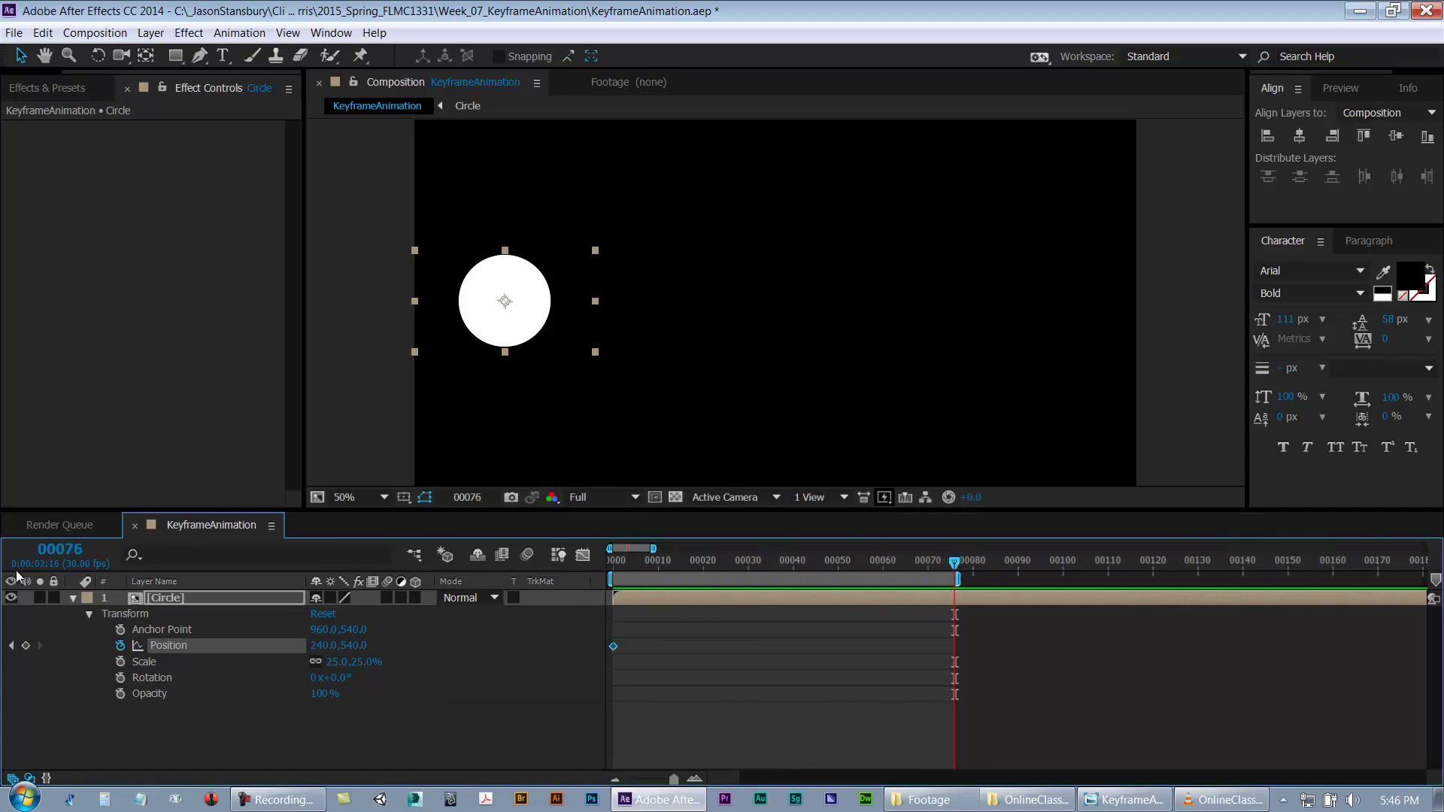
pyautogui.moveTo(54, 560); pyautogui.dragTo(52, 560)
pyautogui.scroll(-5, 955, 681)
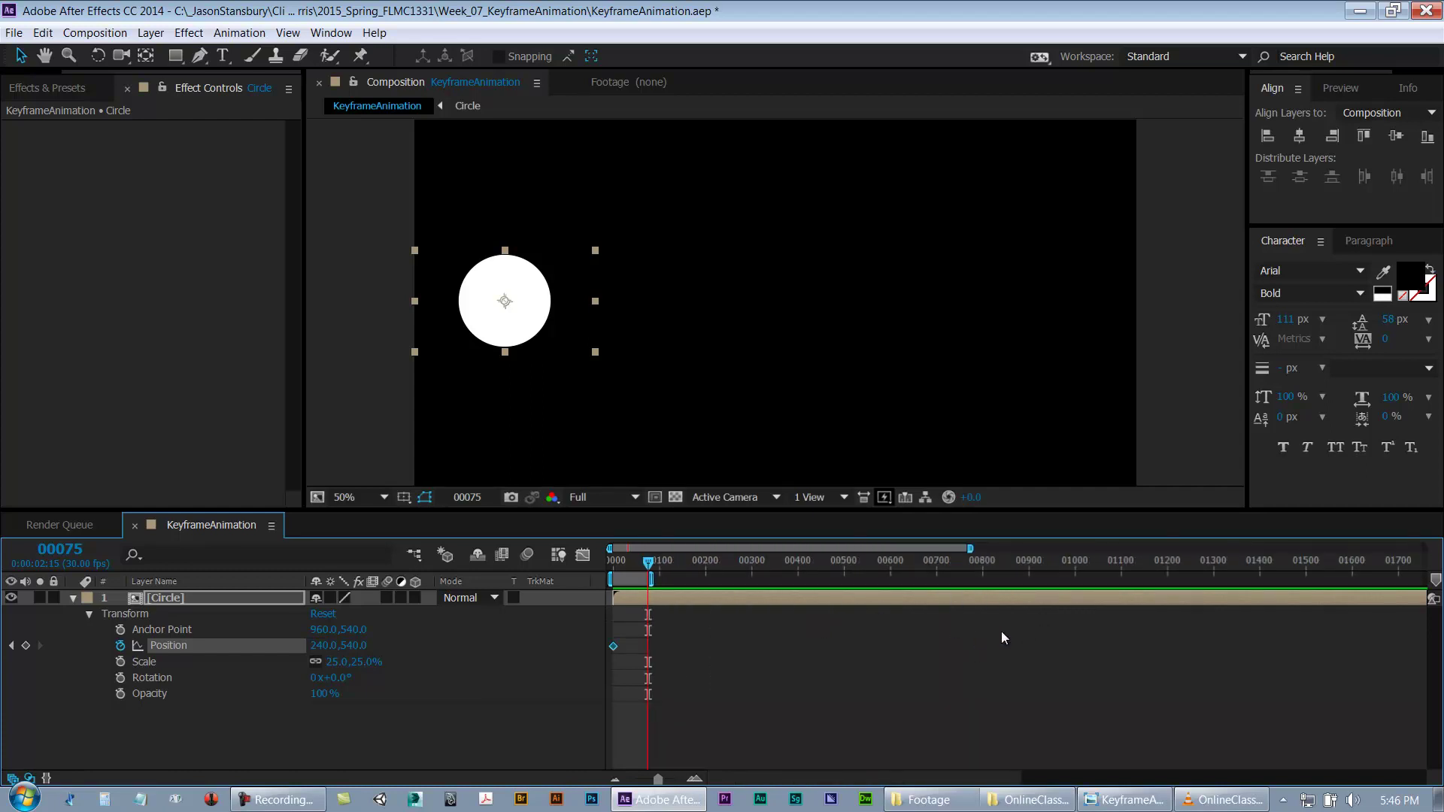
# Step: Try a second Position keyframe at frame 792 with the Circle at about 1560, 540, and delete that keyframe
pyautogui.moveTo(987, 576); pyautogui.dragTo(977, 580)
pyautogui.moveTo(548, 336); pyautogui.dragTo(1044, 345)
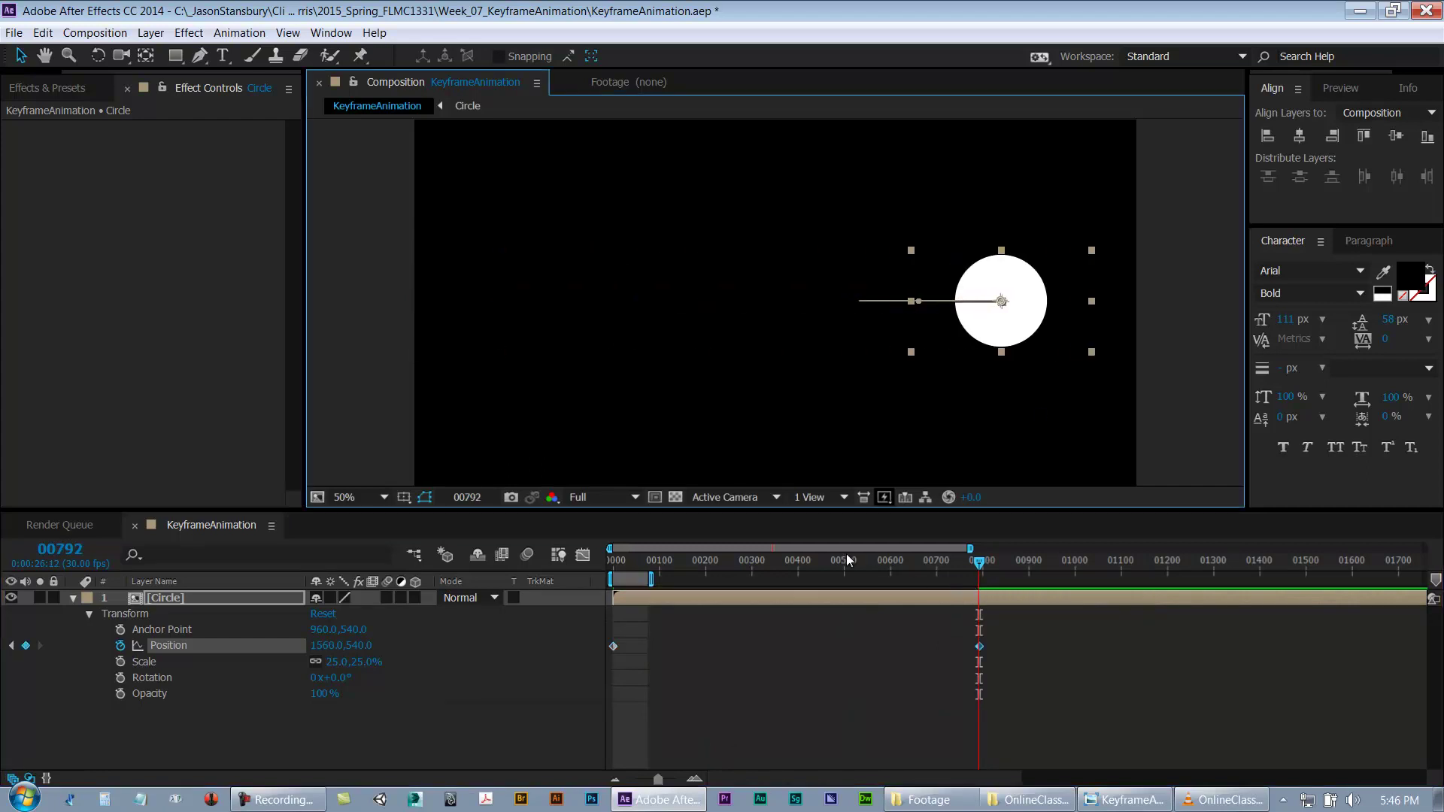
pyautogui.moveTo(645, 563); pyautogui.dragTo(595, 567)
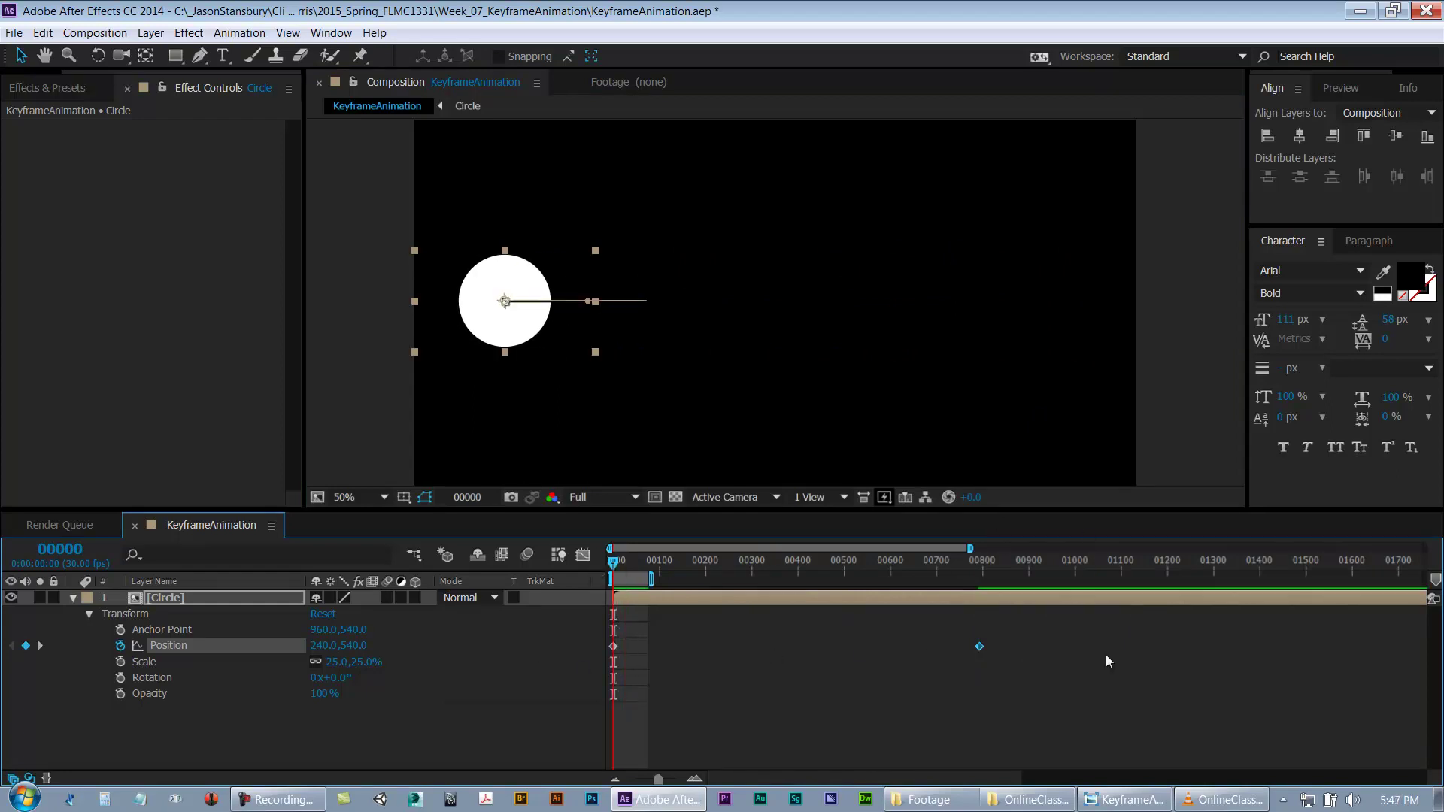
pyautogui.click(47, 548)
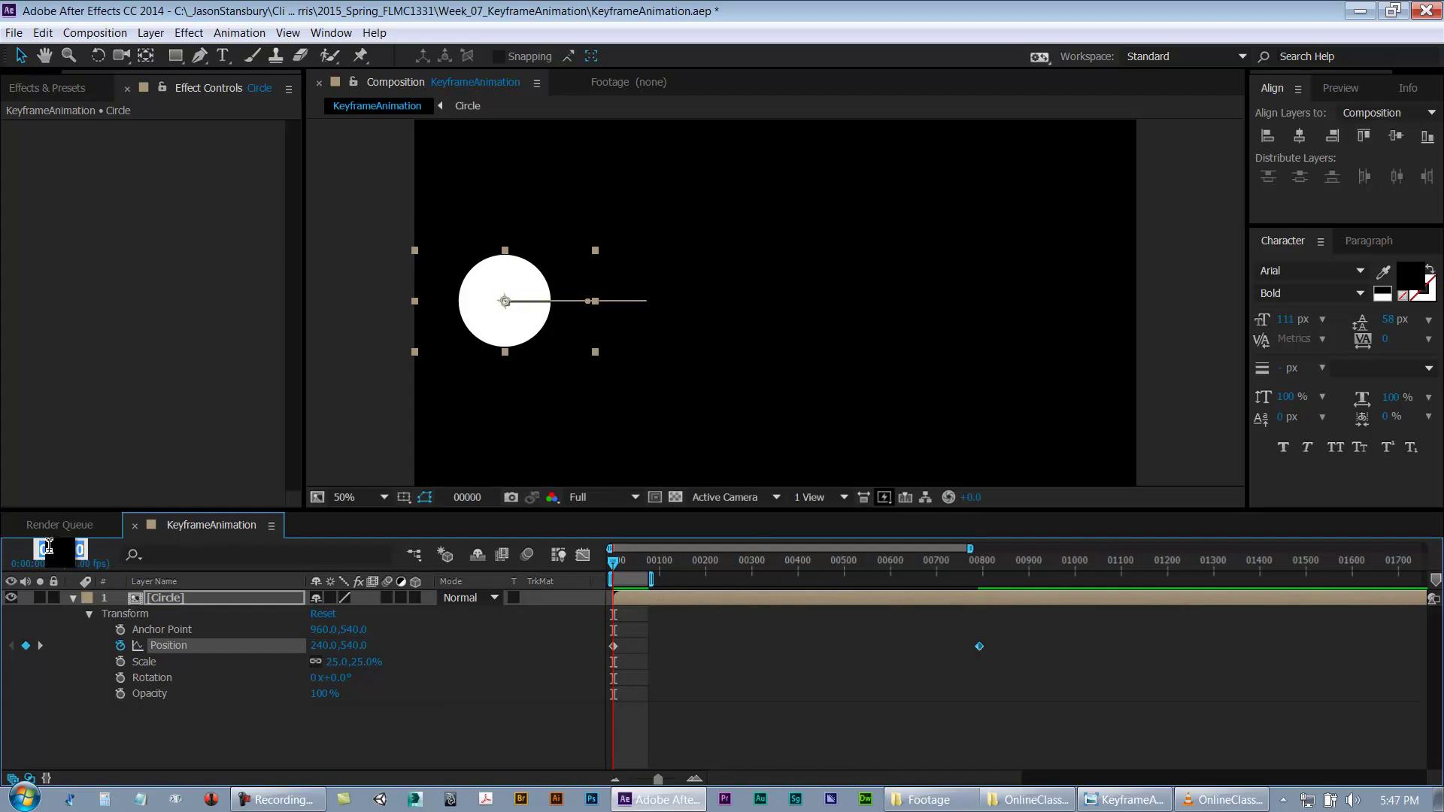
pyautogui.write('75')
pyautogui.press('Return')
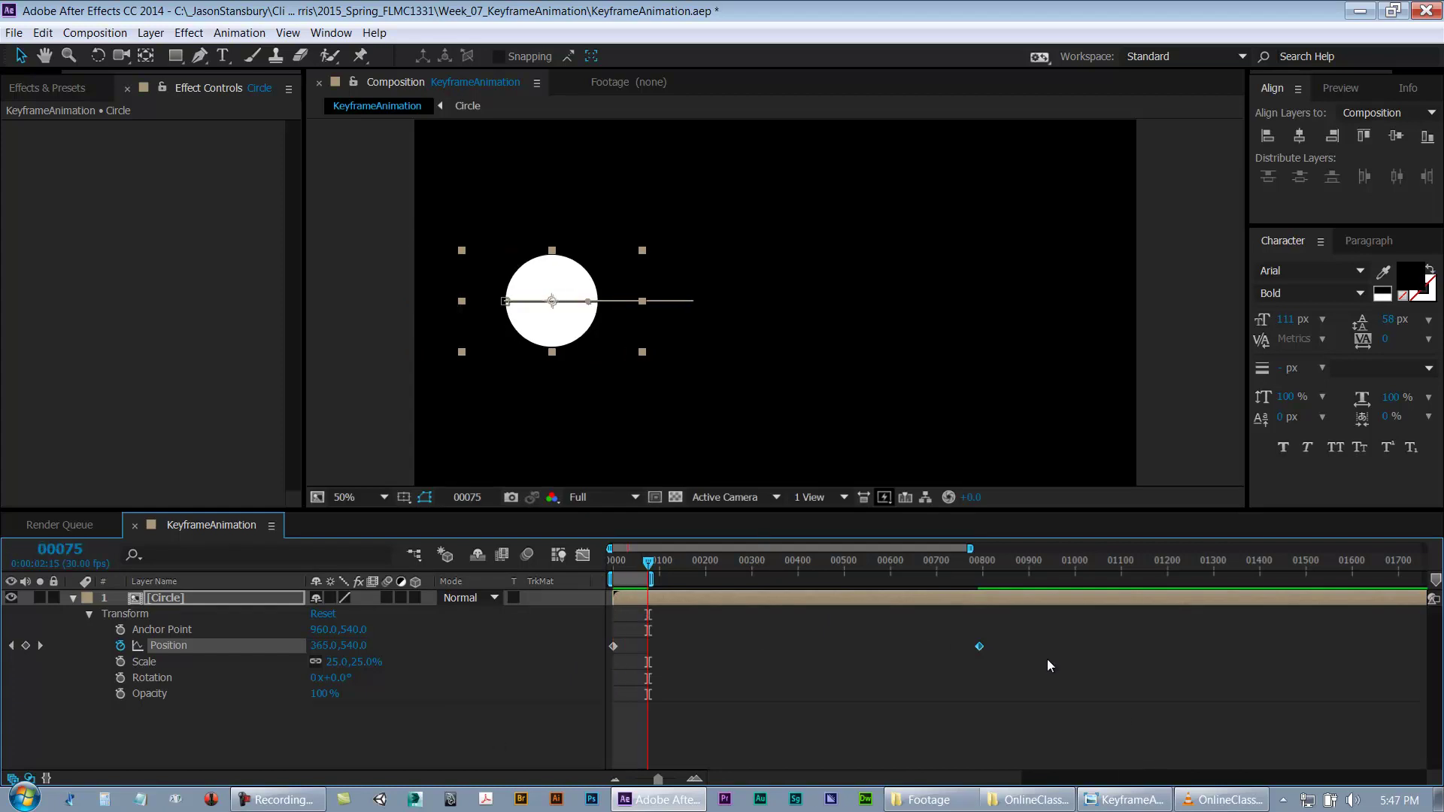
pyautogui.moveTo(980, 651); pyautogui.dragTo(706, 648)
pyautogui.press('Delete')
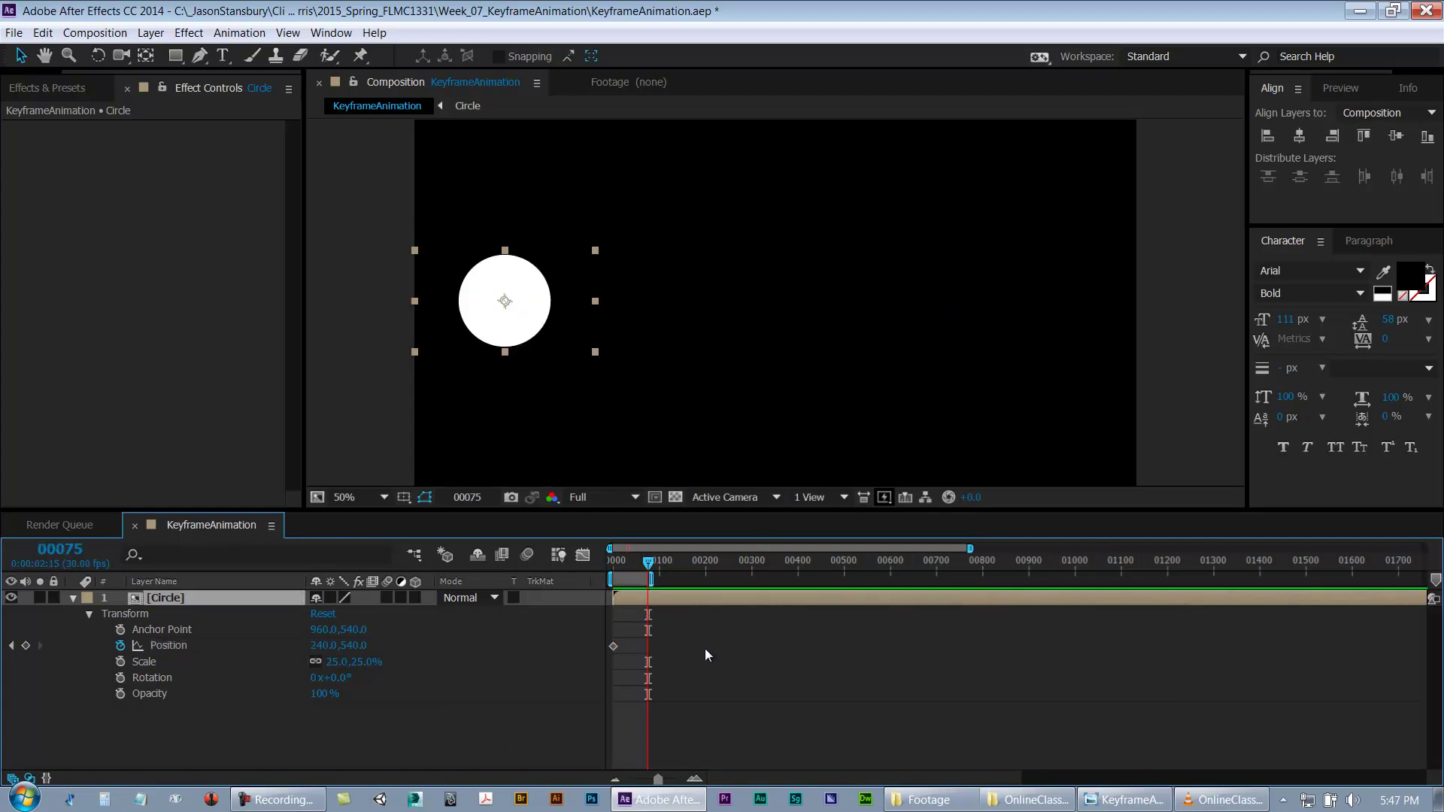
# Step: Add a second Position keyframe at frame 75 by moving the Circle layer across the frame to about 1584, 512
pyautogui.press('=')
pyautogui.press('=')
pyautogui.press('Home')
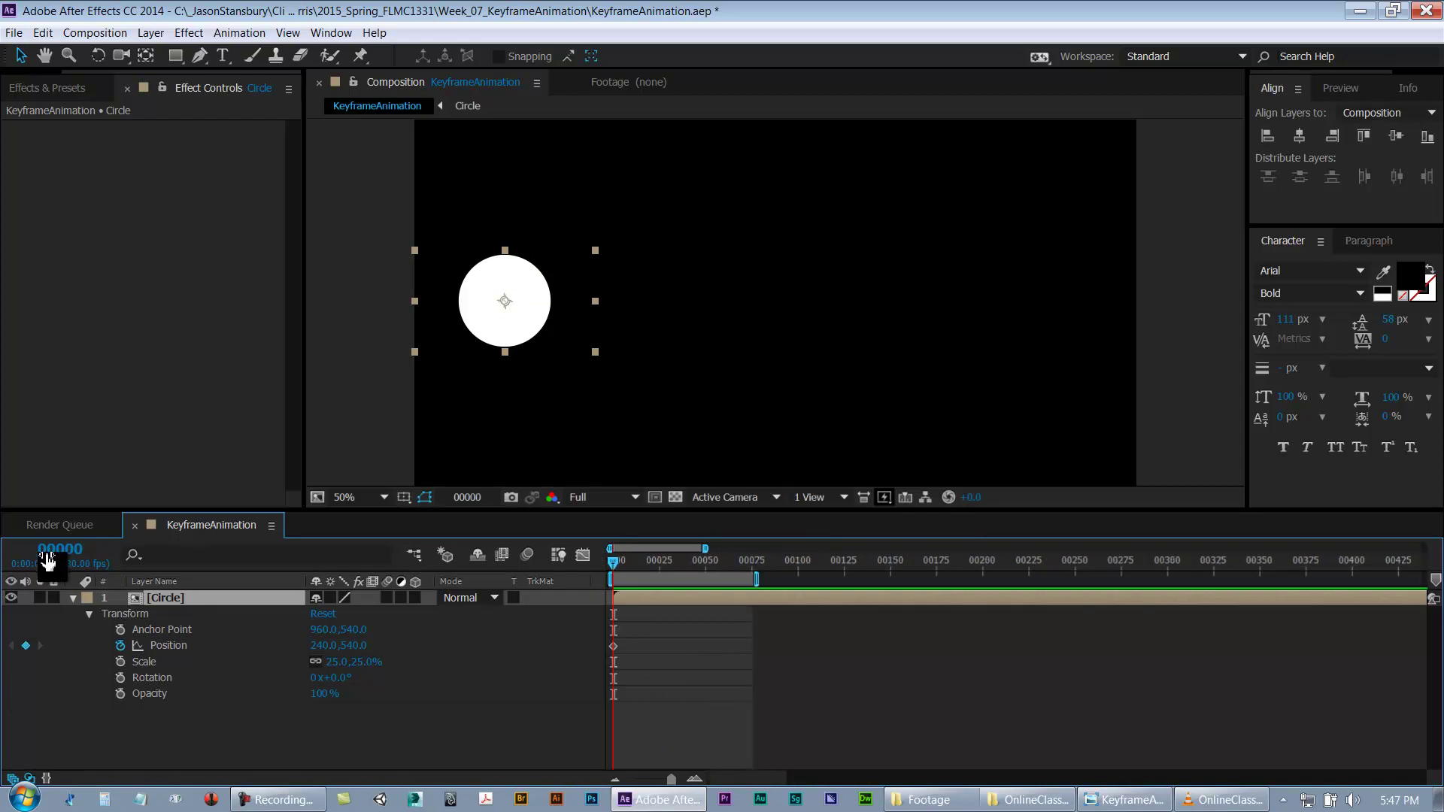
pyautogui.click(53, 549)
pyautogui.write('75')
pyautogui.press('Return')
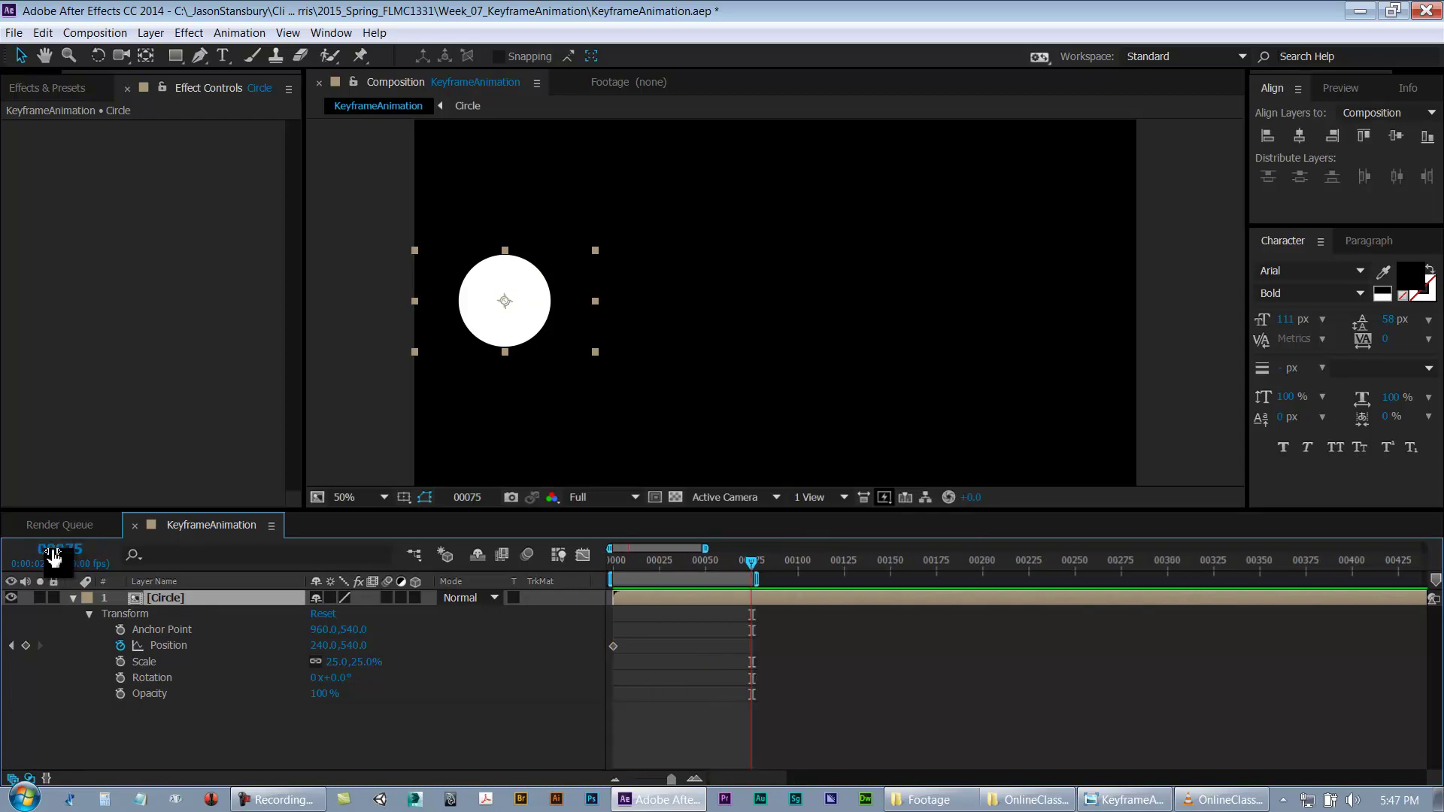
pyautogui.click(677, 733)
pyautogui.press('space')
pyautogui.click(754, 571)
pyautogui.click(161, 601)
pyautogui.moveTo(613, 648)
pyautogui.moveTo(515, 335); pyautogui.dragTo(1039, 344)
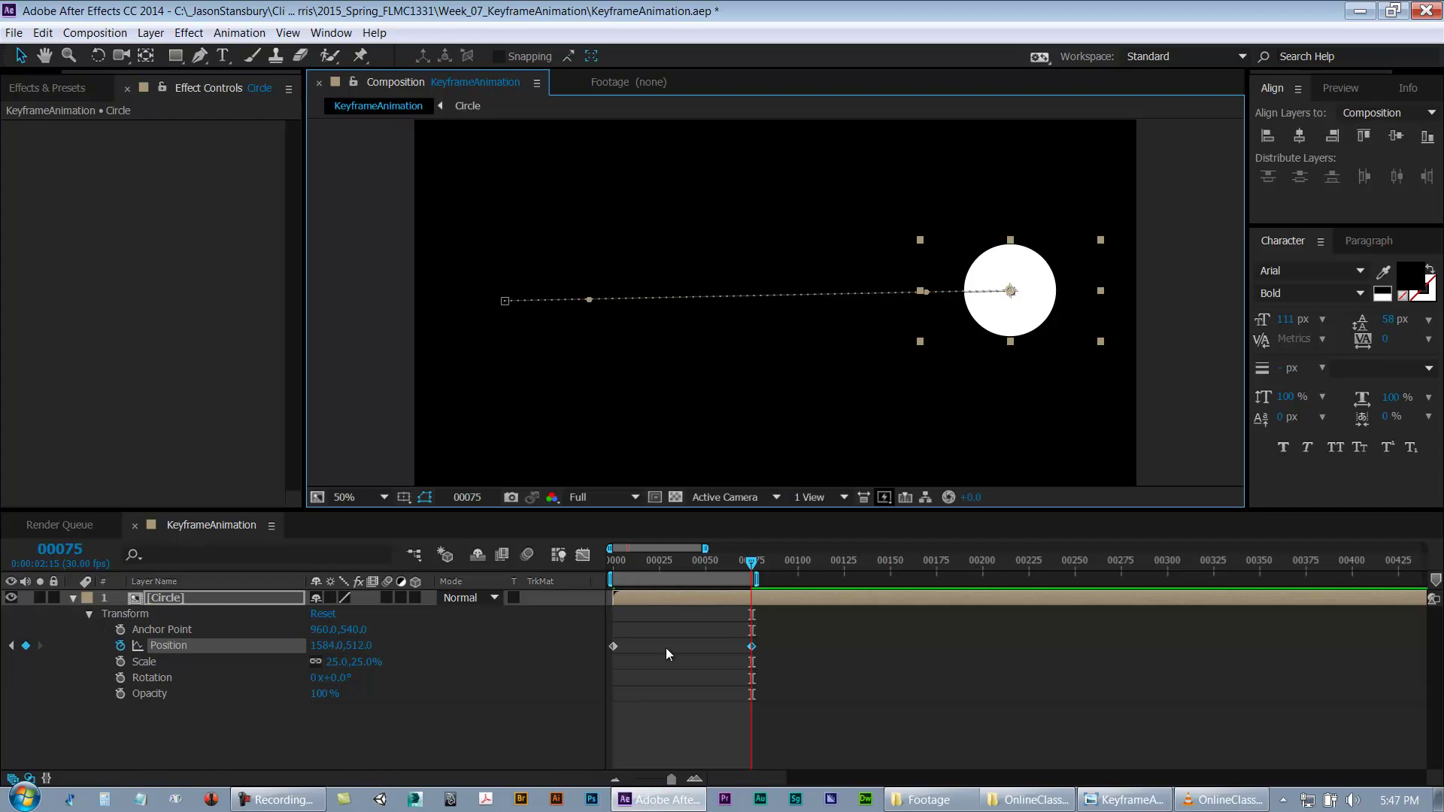
# Step: Move the Circle freely to about 1712, 250 and align it to the composition's vertical center and right edge
pyautogui.moveTo(1009, 323); pyautogui.dragTo(1065, 229)
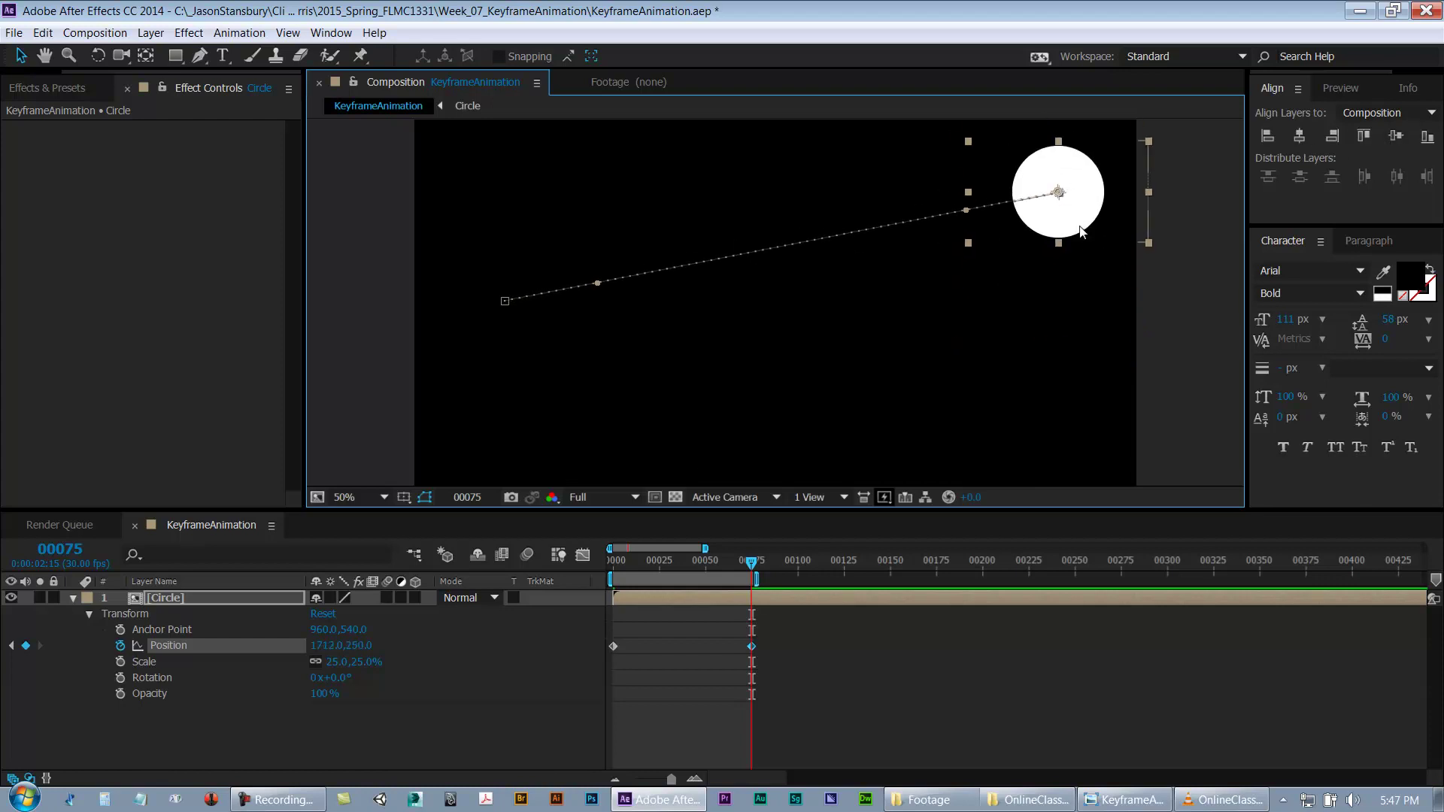
pyautogui.click(1396, 137)
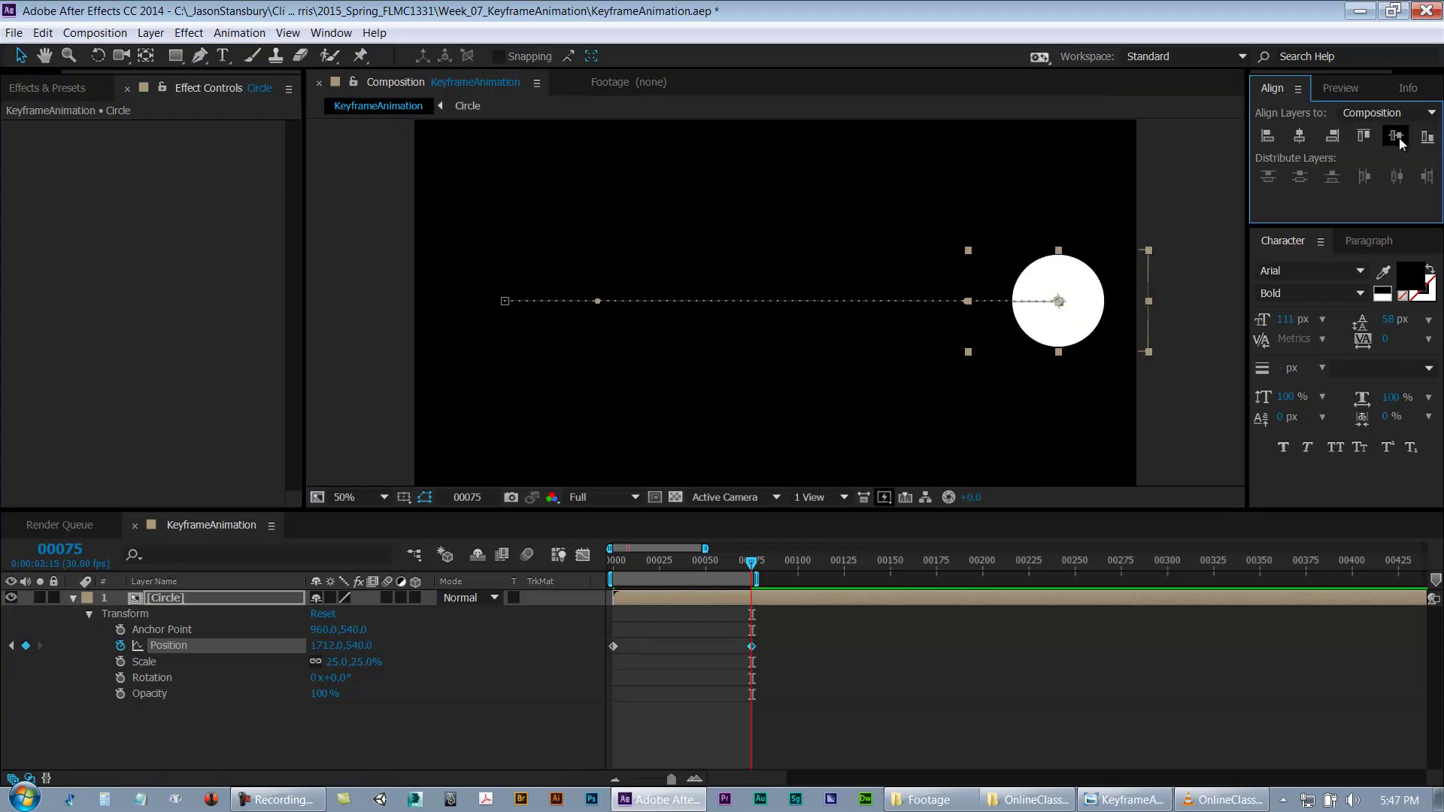
pyautogui.click(1330, 138)
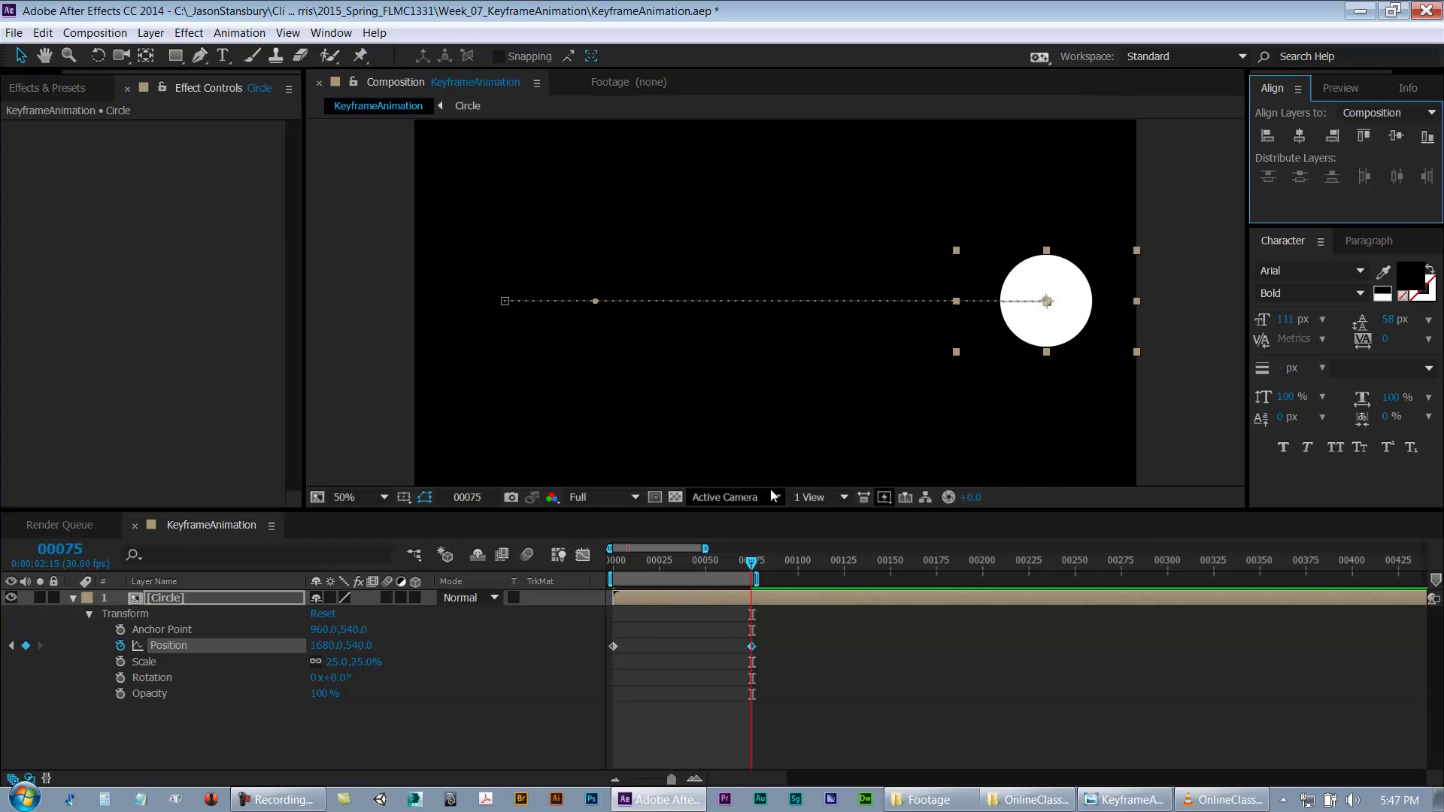
# Step: Scrub between frames 0 and 75 and play back the Circle's straight movement from the start
pyautogui.moveTo(746, 561); pyautogui.dragTo(591, 570)
pyautogui.moveTo(613, 564); pyautogui.dragTo(754, 573)
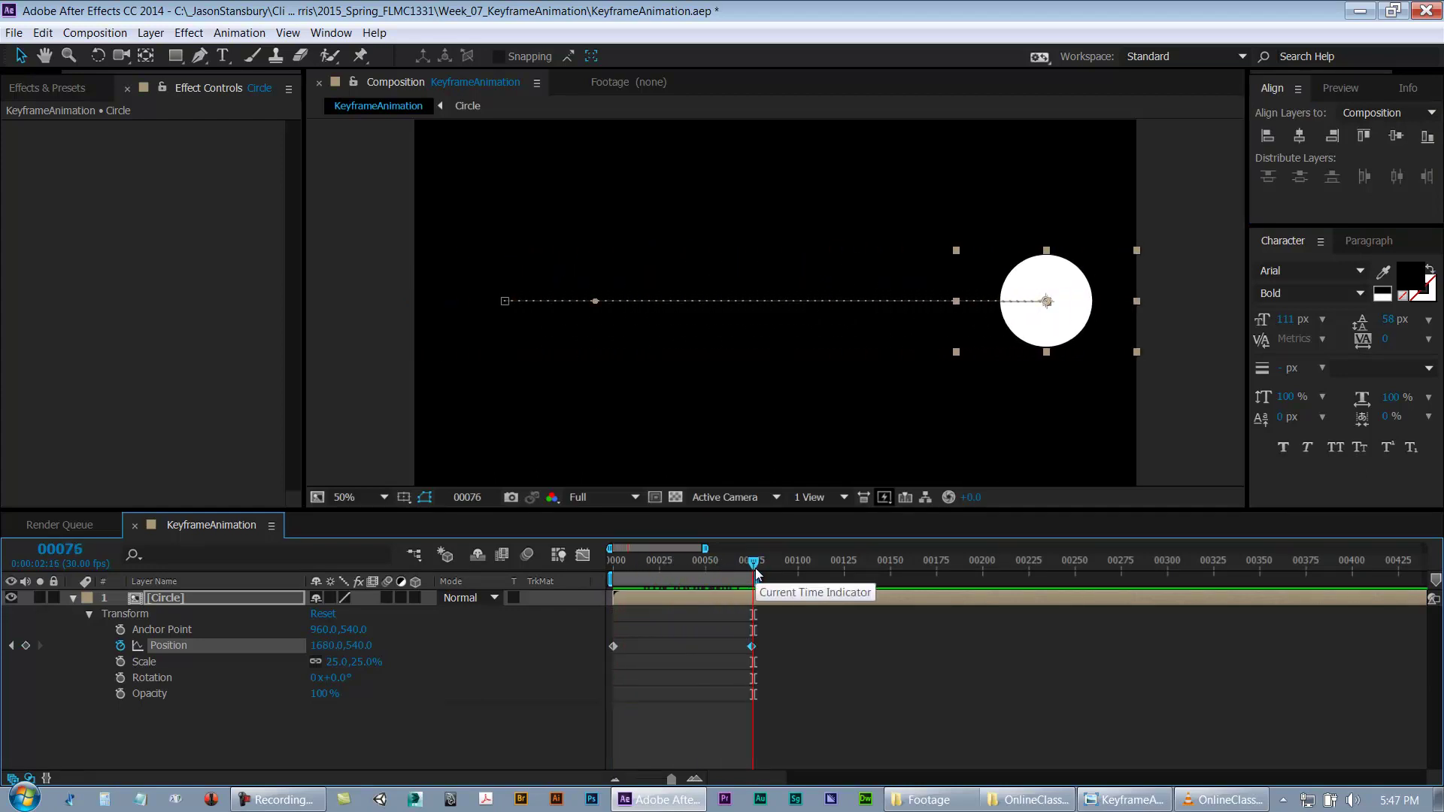
pyautogui.moveTo(623, 561); pyautogui.dragTo(564, 558)
pyautogui.press('space')
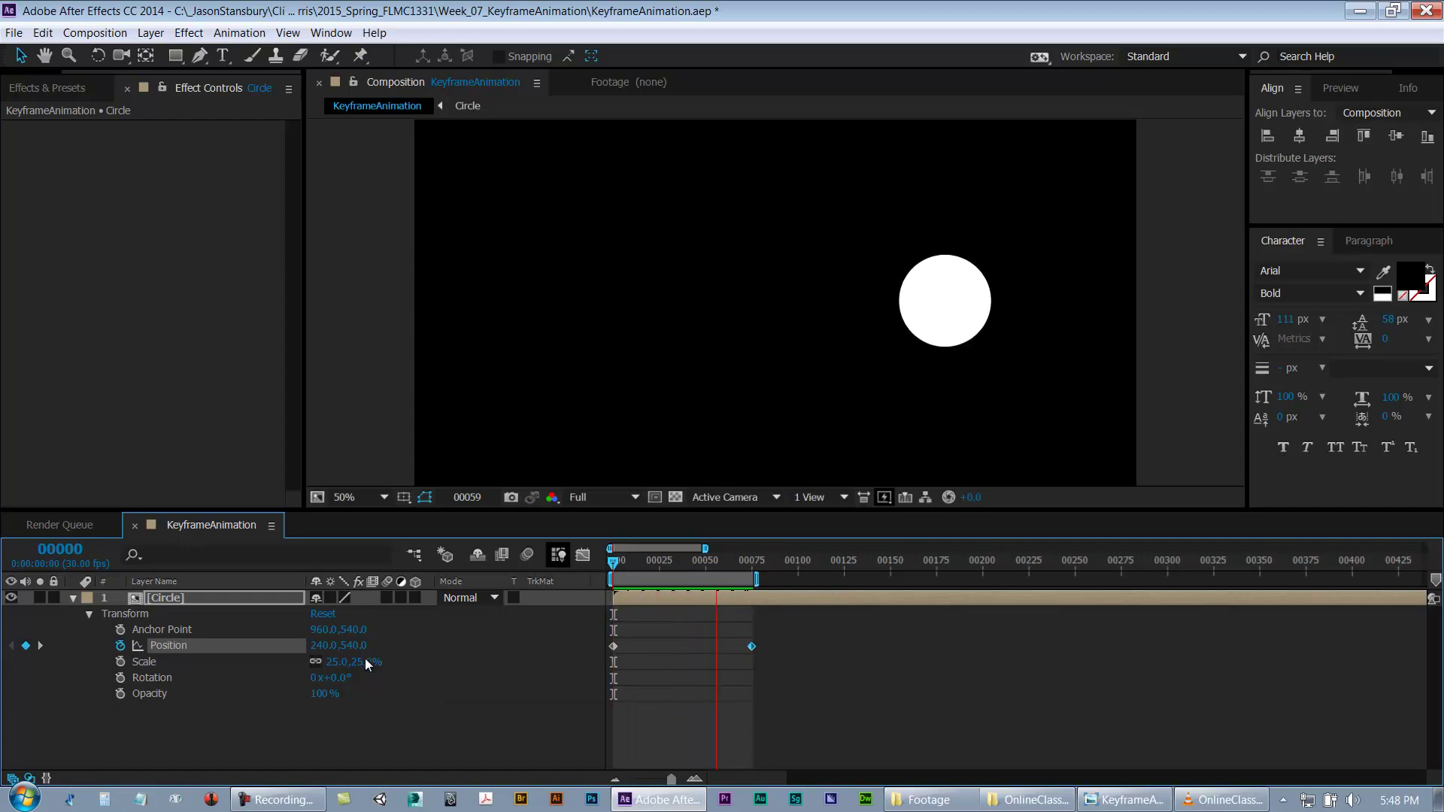
pyautogui.press('space')
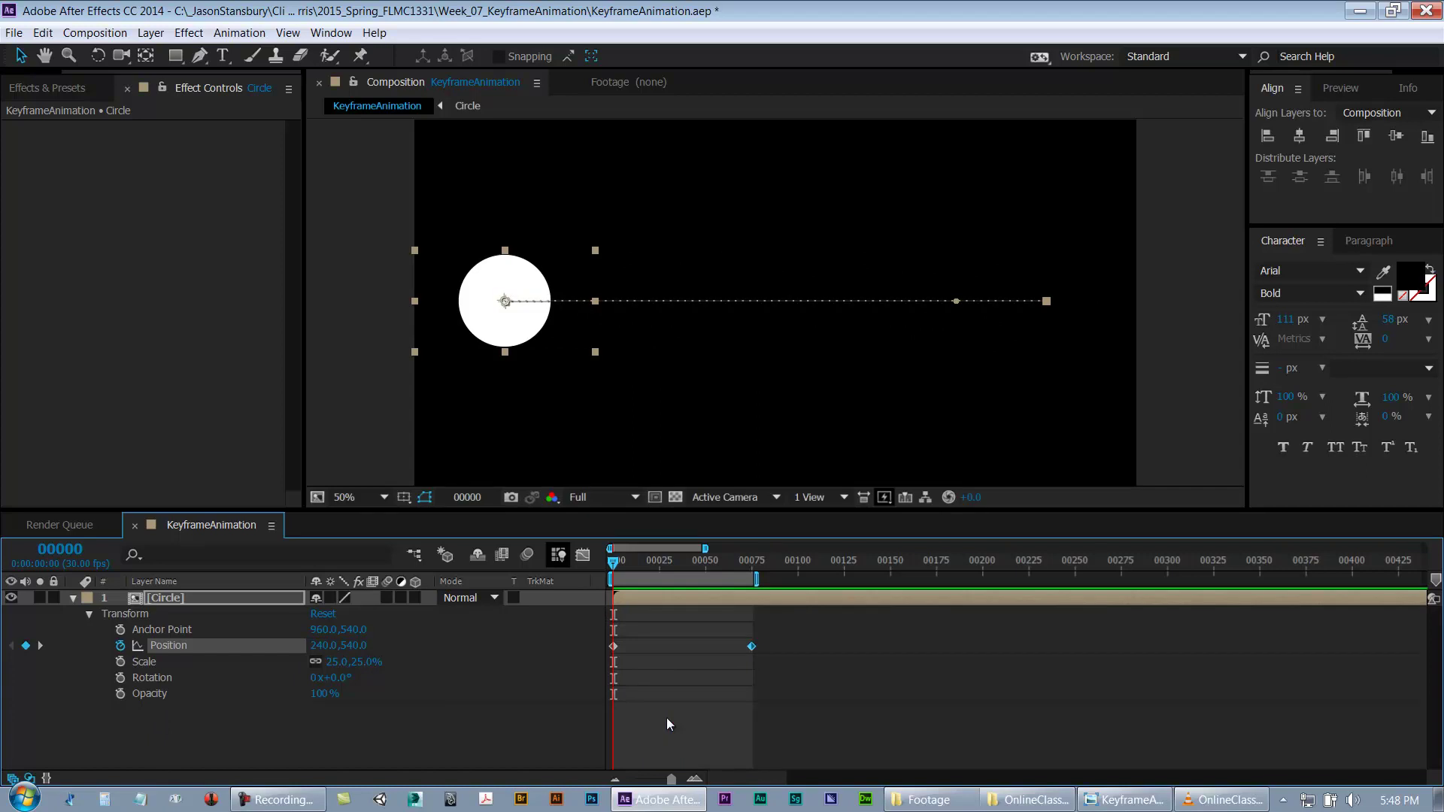
# Step: Add a middle Position keyframe at frame 36 by moving the Circle down to about 991, 784
pyautogui.moveTo(629, 568); pyautogui.dragTo(503, 573)
pyautogui.click(678, 563)
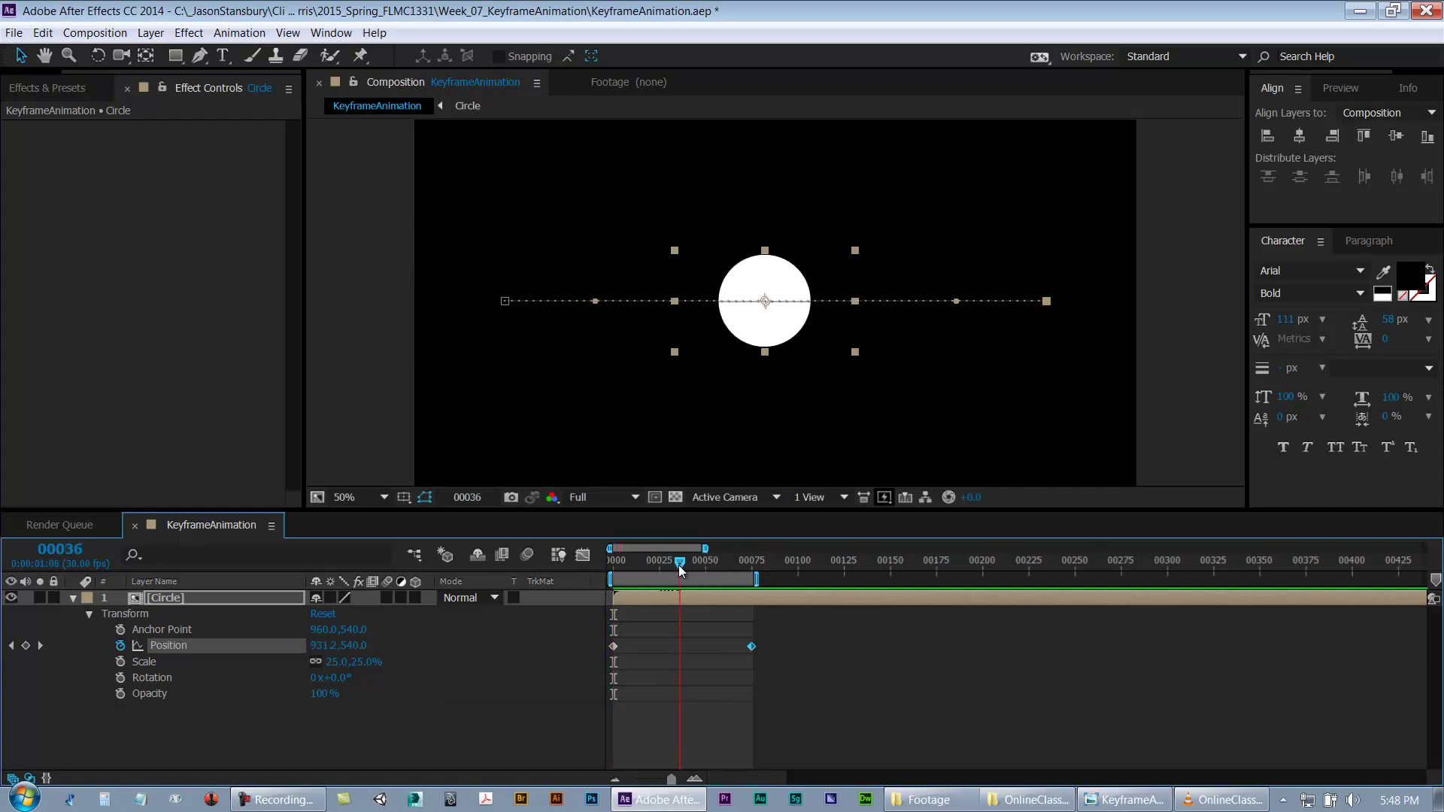
pyautogui.moveTo(775, 330); pyautogui.dragTo(797, 425)
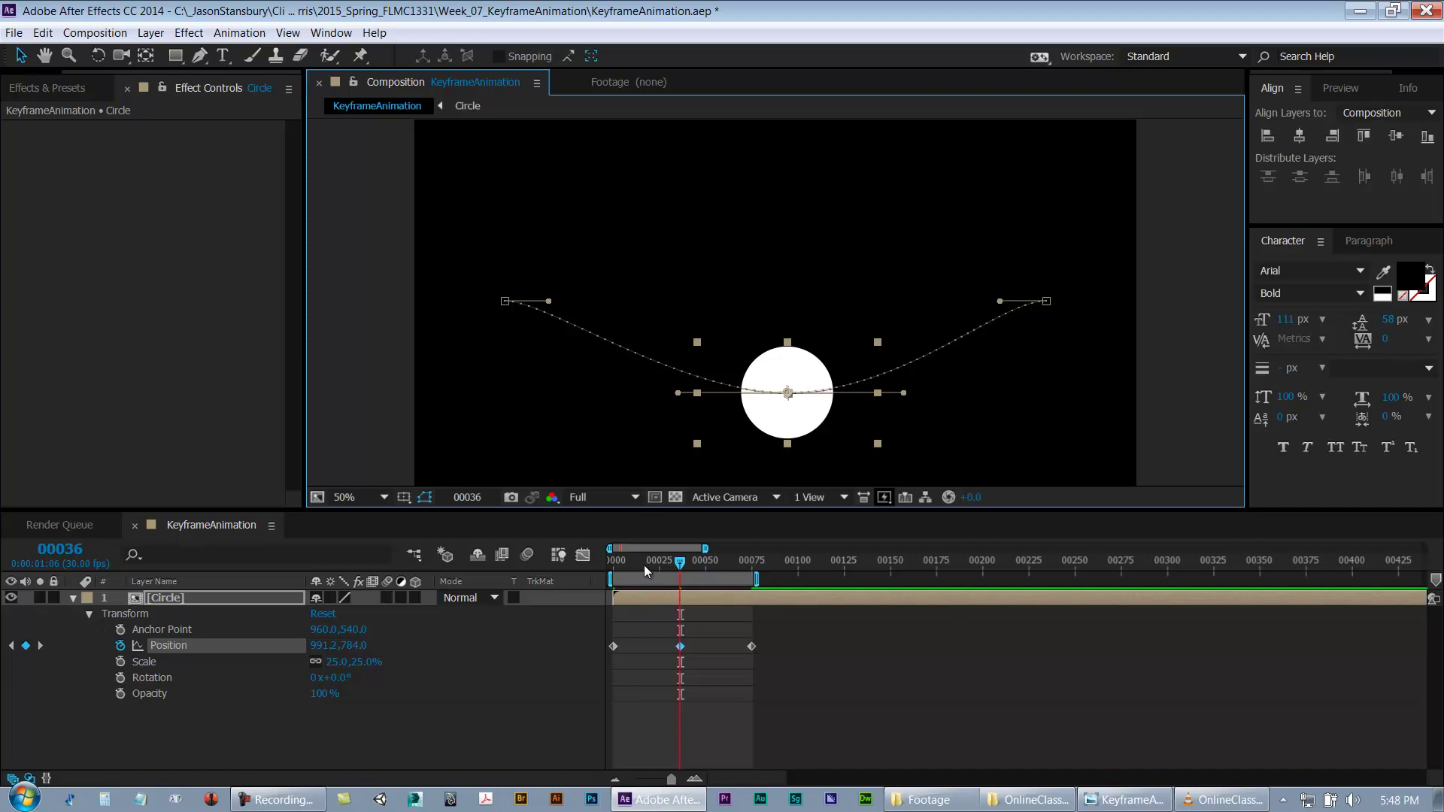
# Step: Play back the Circle's curved motion path from frame 0
pyautogui.moveTo(644, 565); pyautogui.dragTo(585, 564)
pyautogui.press('space')
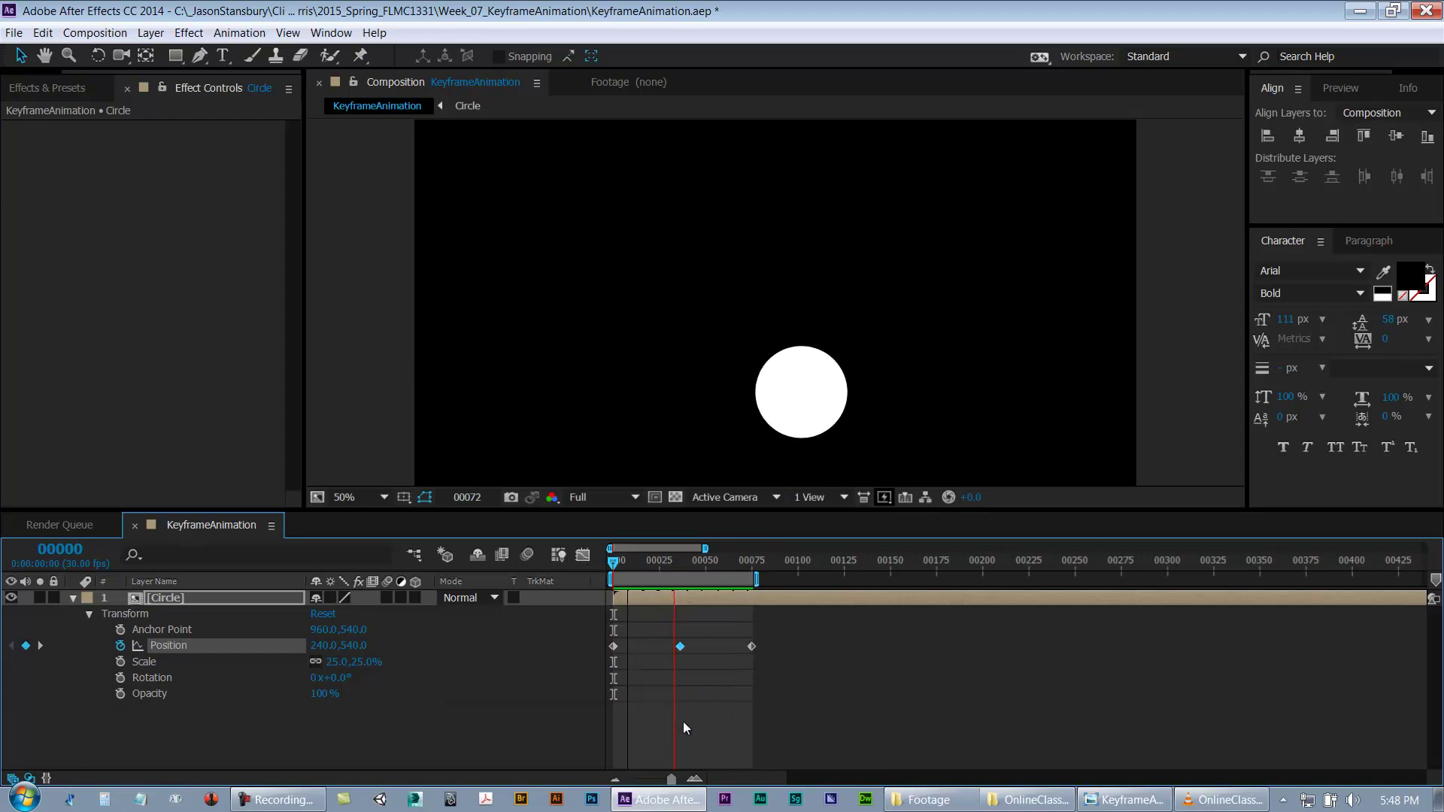
pyautogui.press('space')
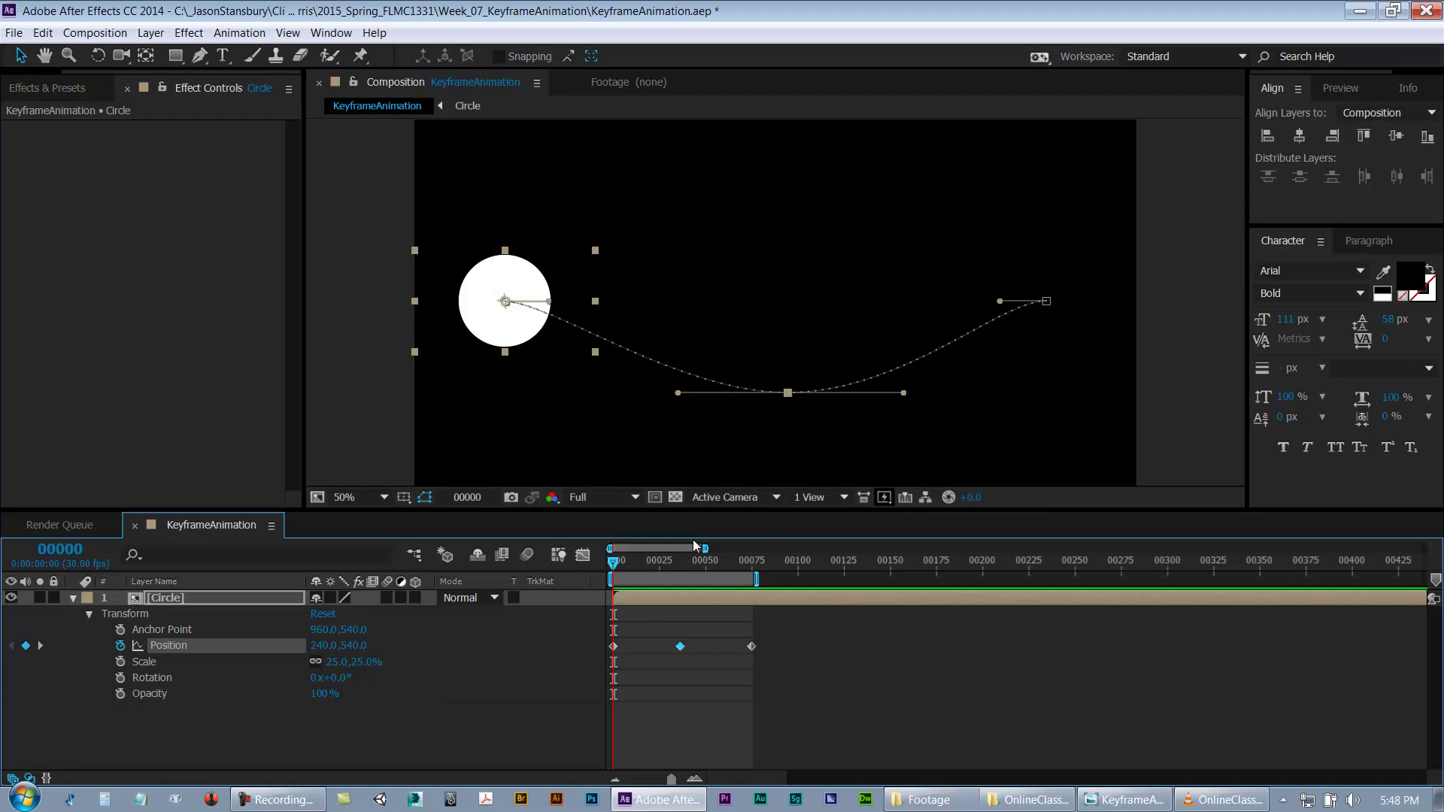
# Step: Step forward and backward through the Circle's Position keyframes at frames 0, 36 and 75
pyautogui.click(41, 645)
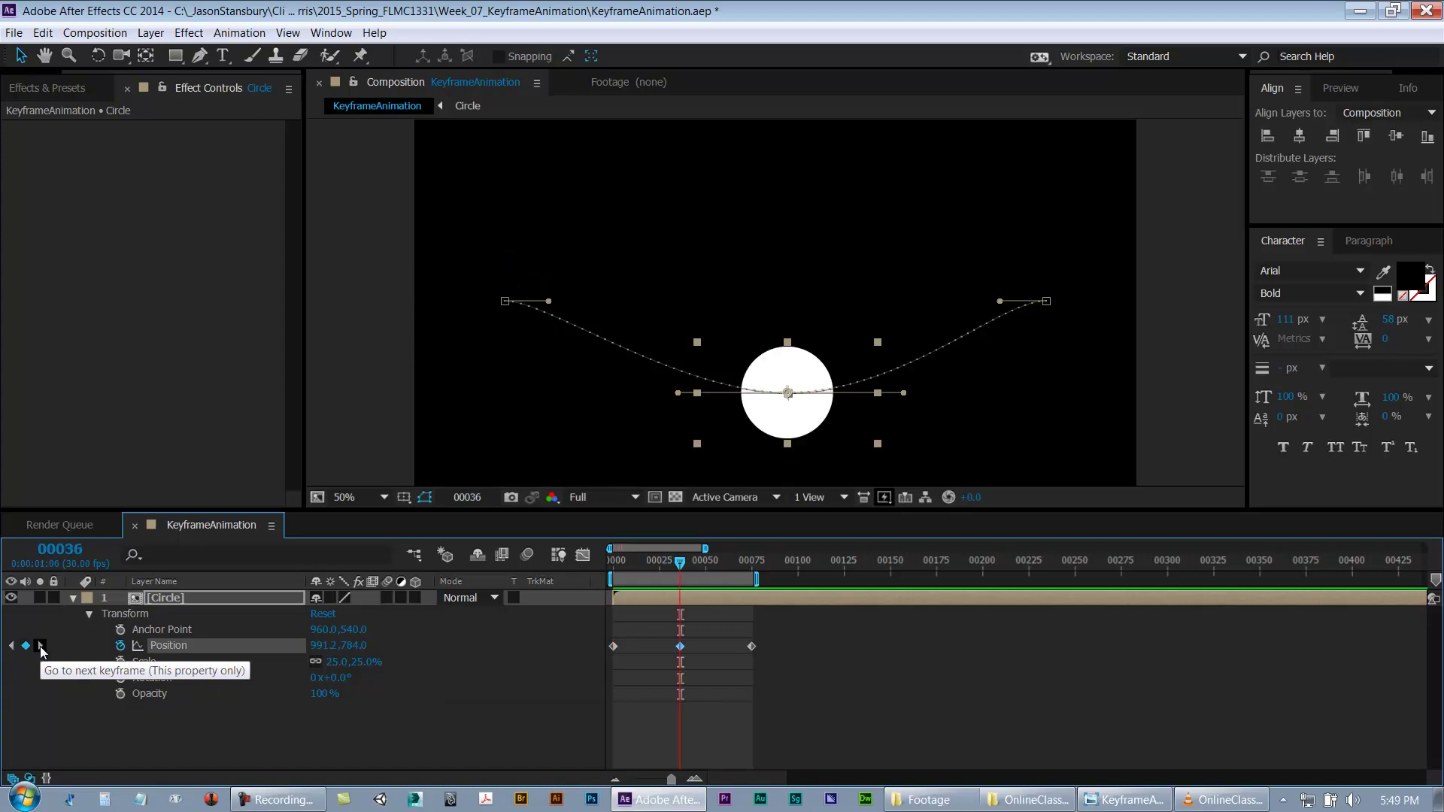
pyautogui.click(41, 646)
pyautogui.click(12, 646)
pyautogui.click(12, 647)
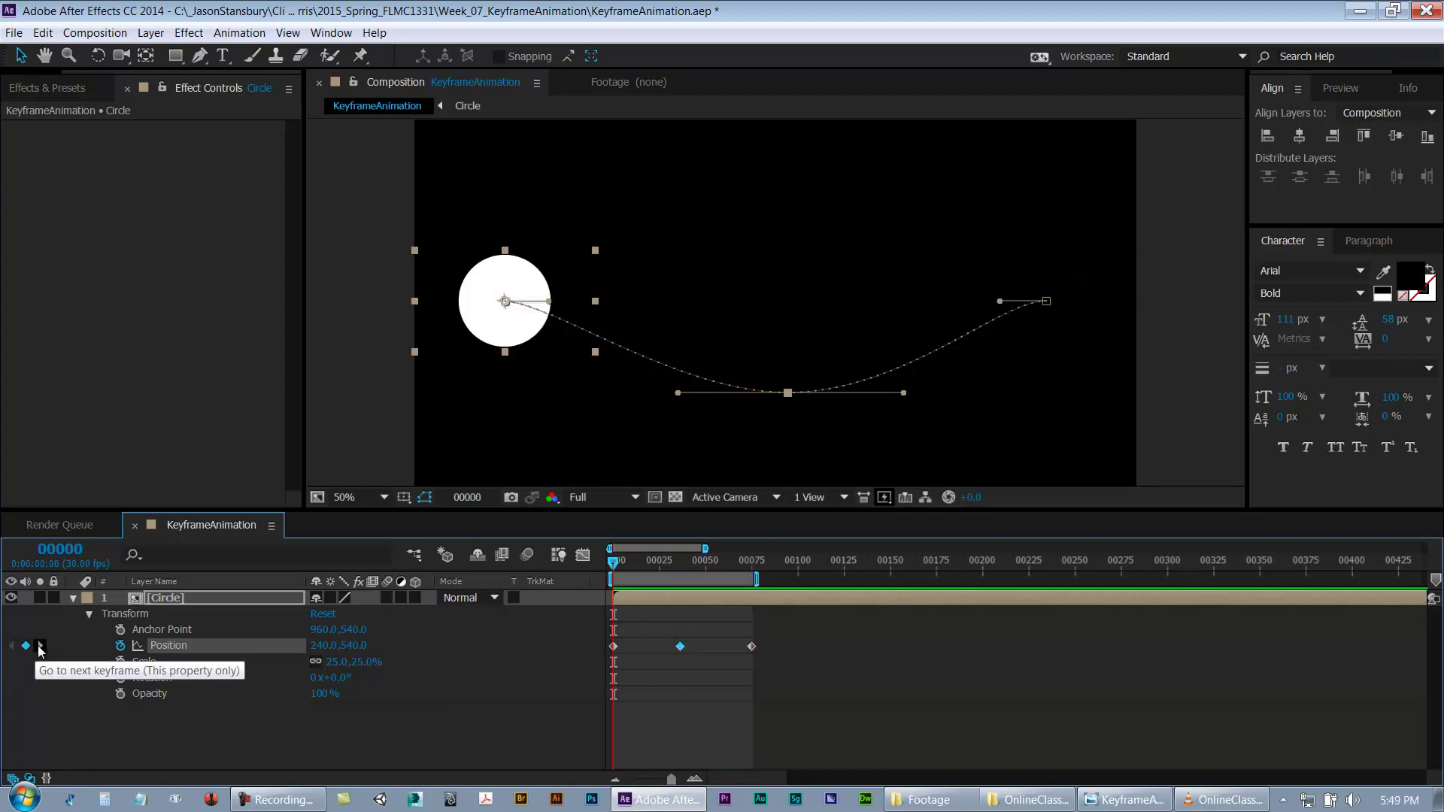
pyautogui.click(41, 645)
pyautogui.click(41, 646)
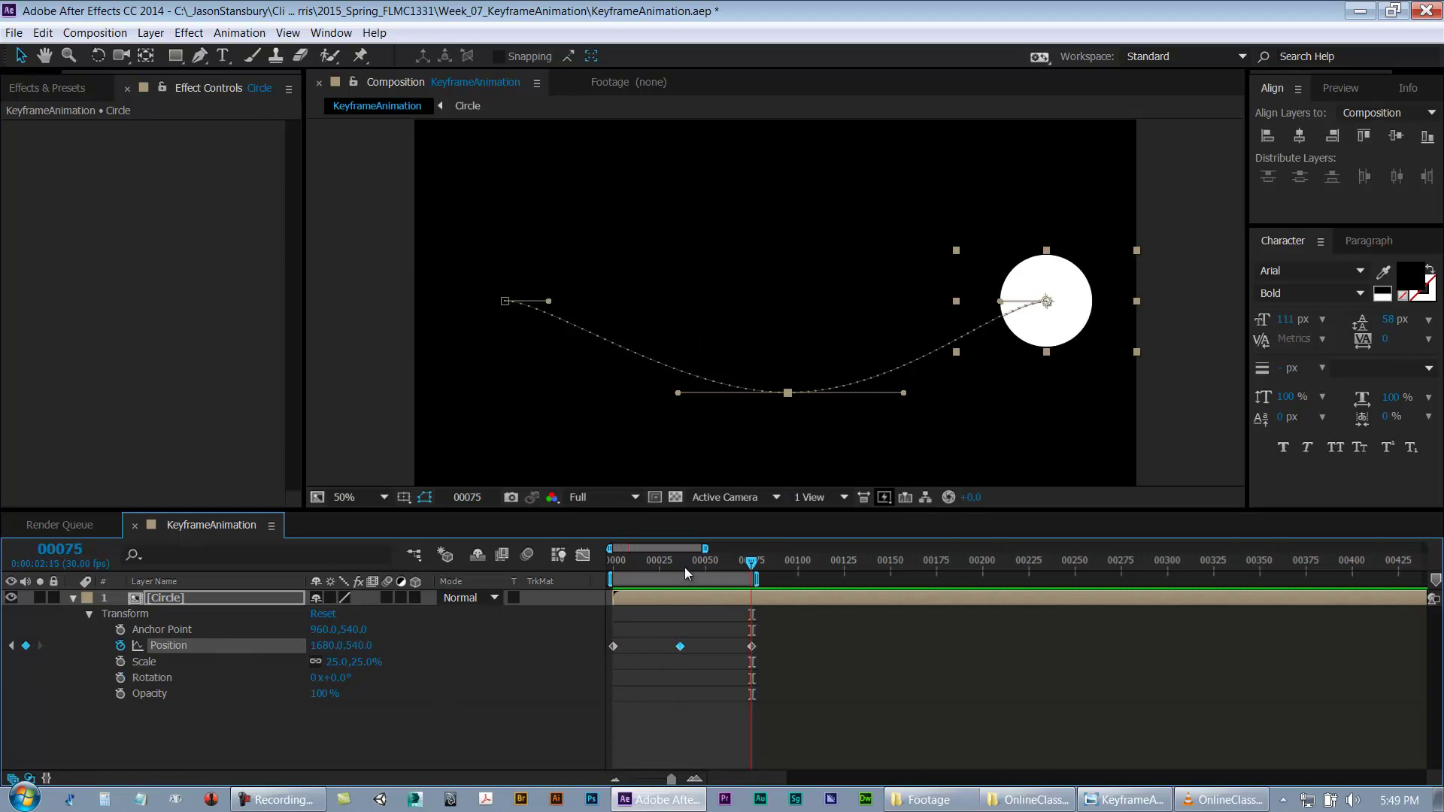
pyautogui.press('j')
pyautogui.press('j')
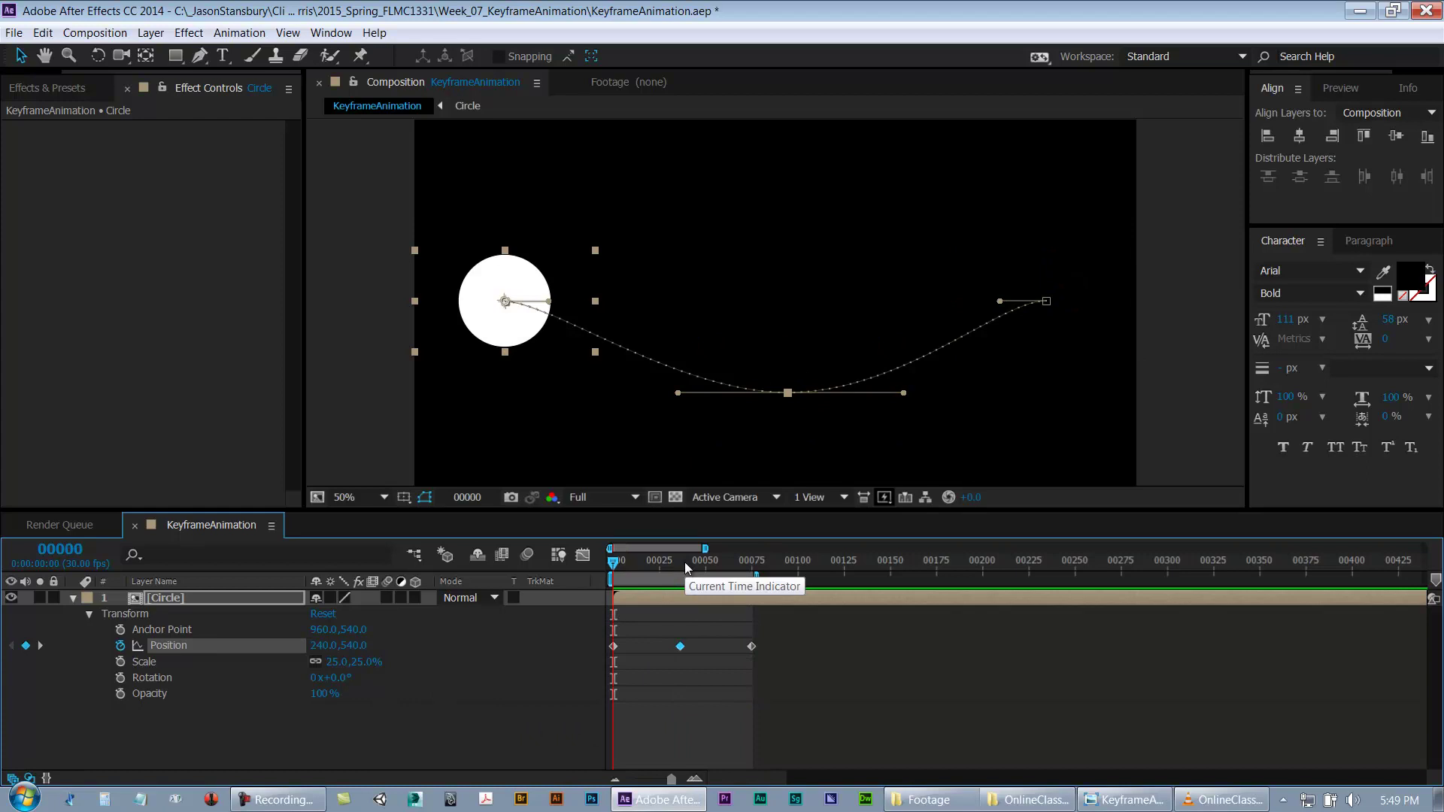
pyautogui.press('k')
pyautogui.press('k')
# Step: Return to frame 0, scrub the current time to frame 37, and jump to the last Position keyframe
pyautogui.click(636, 565)
pyautogui.moveTo(629, 565); pyautogui.dragTo(597, 565)
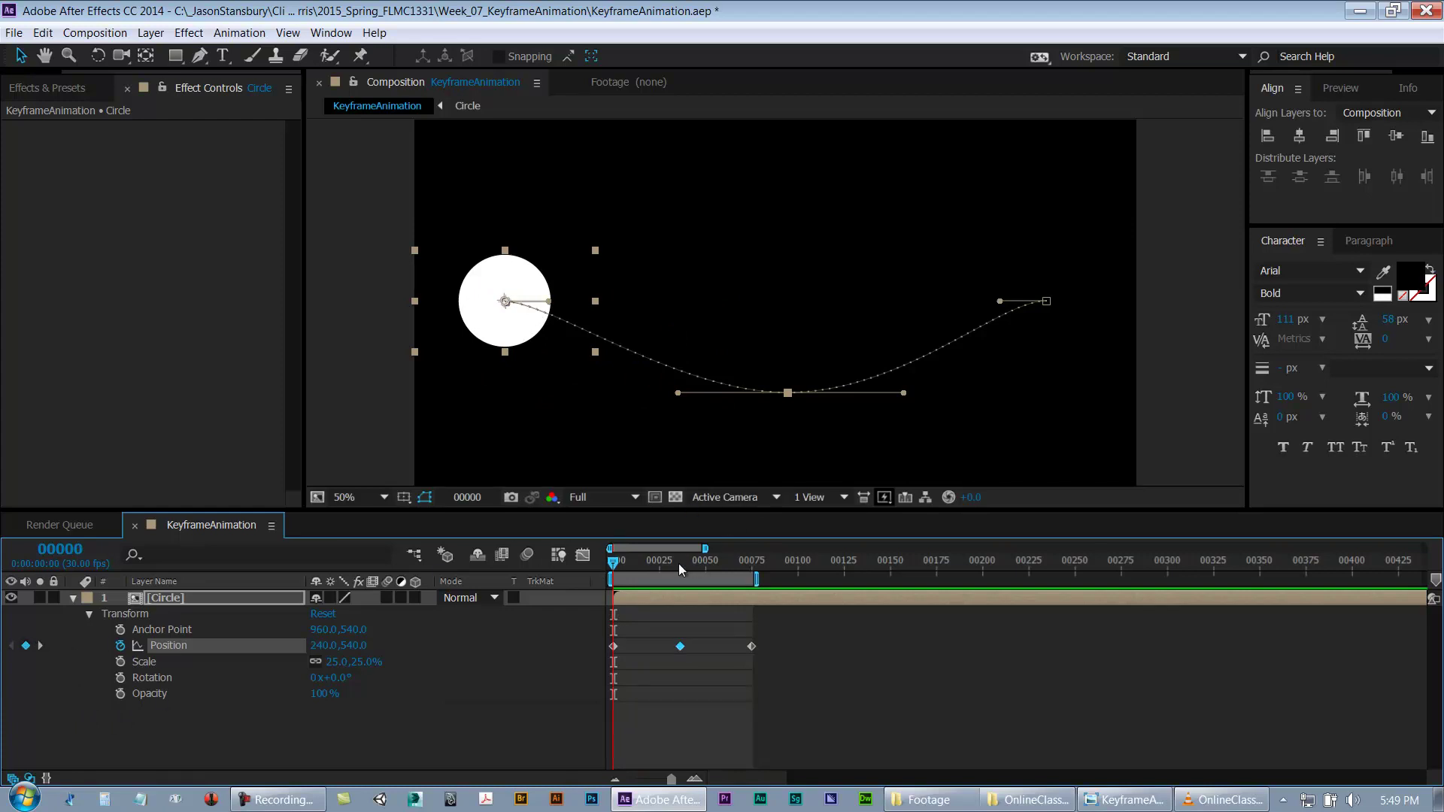
pyautogui.moveTo(691, 563); pyautogui.dragTo(682, 565)
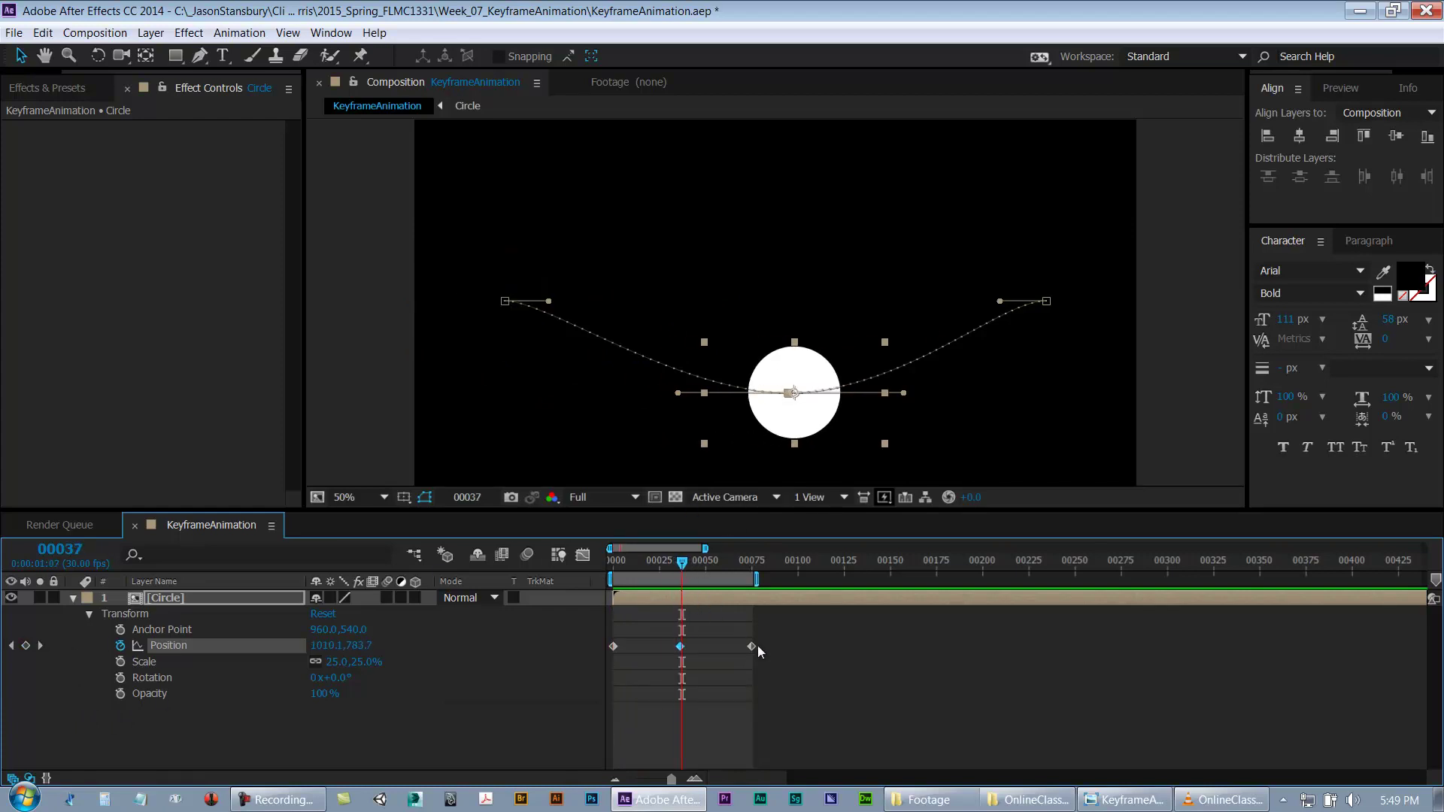
pyautogui.press('k')
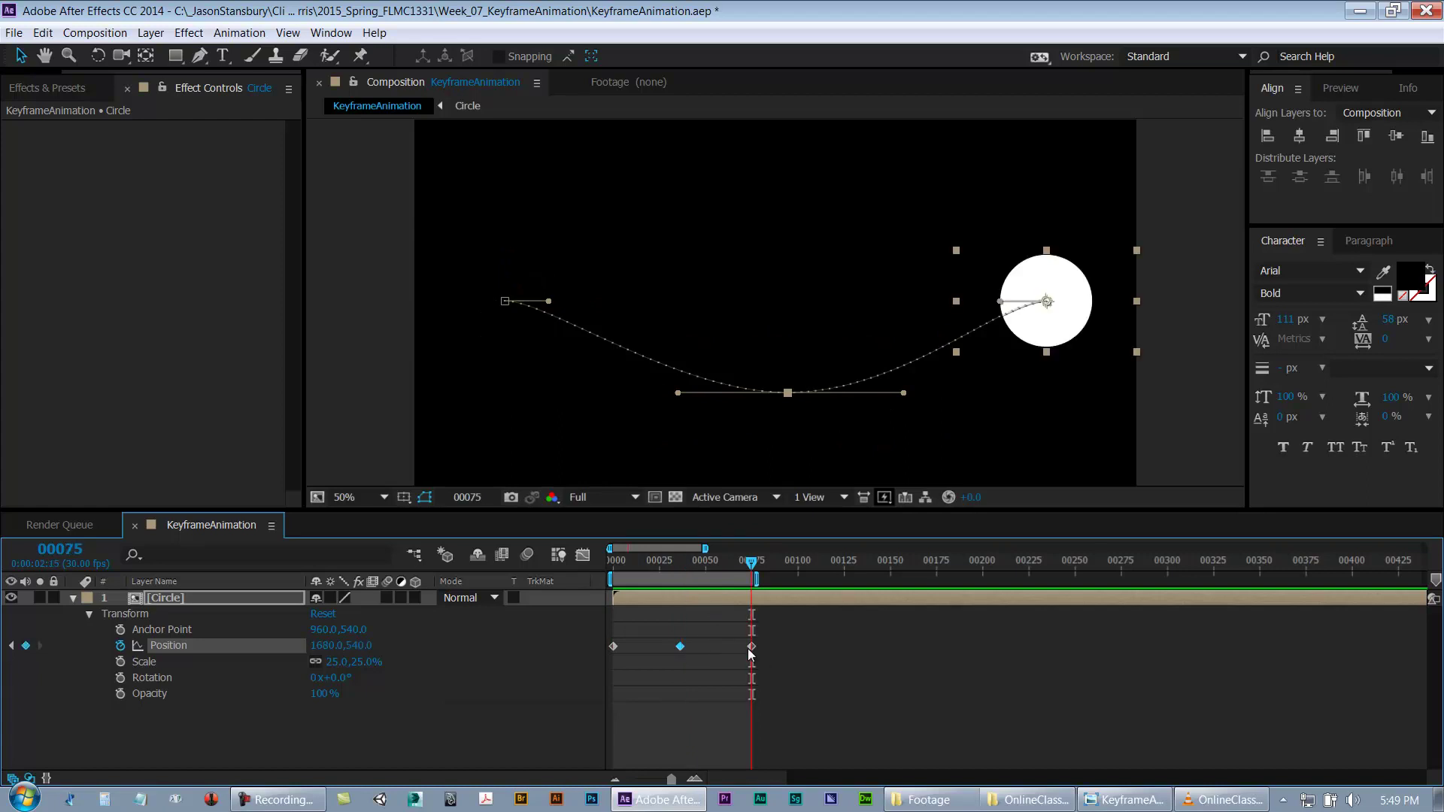
# Step: Jump back and forth between the Position keyframes, park the current time at frame 50, and deselect the Circle layer
pyautogui.moveTo(747, 648); pyautogui.dragTo(656, 653)
pyautogui.press('k')
pyautogui.press('j')
pyautogui.press('j')
pyautogui.press('k')
pyautogui.press('k')
pyautogui.moveTo(731, 561); pyautogui.dragTo(705, 562)
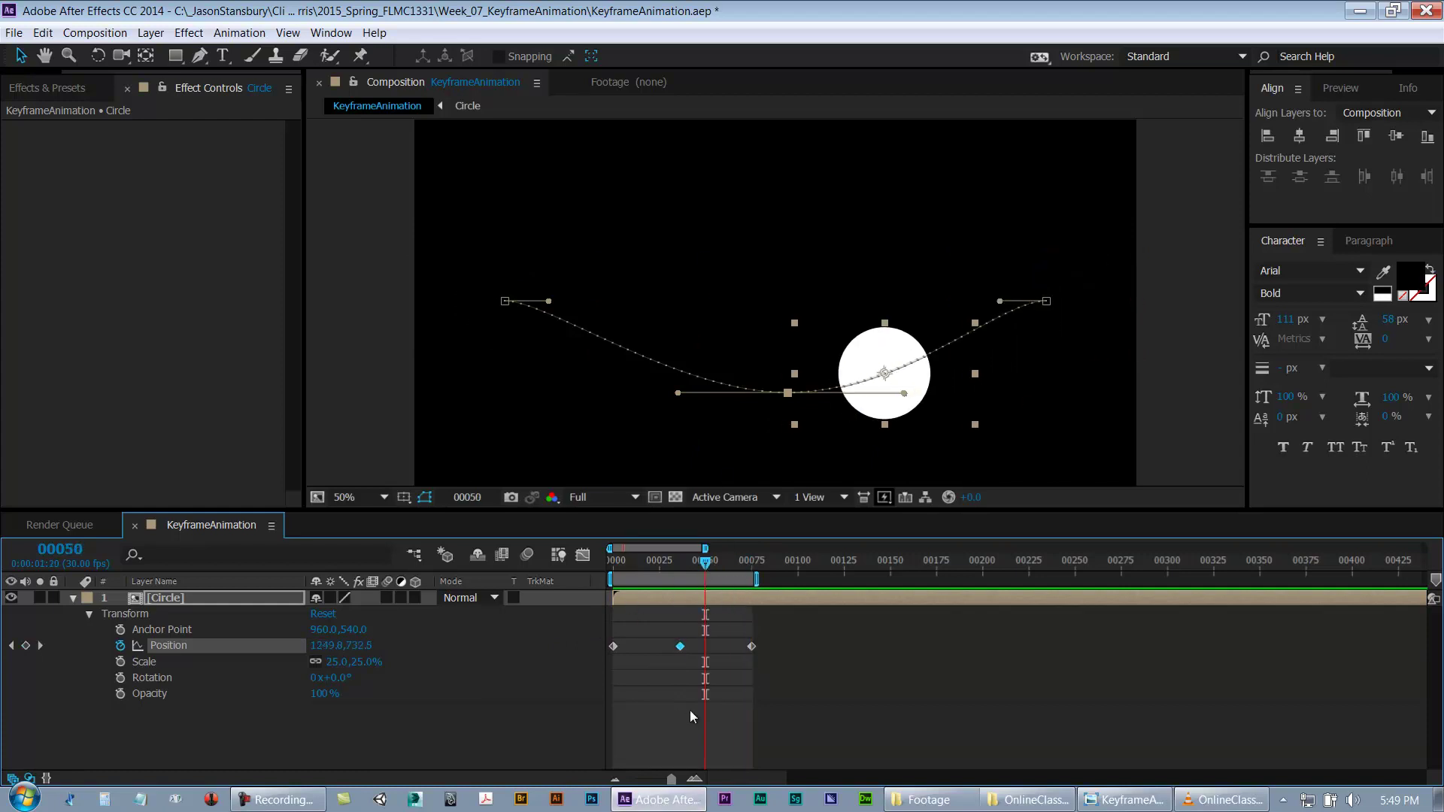
pyautogui.click(690, 733)
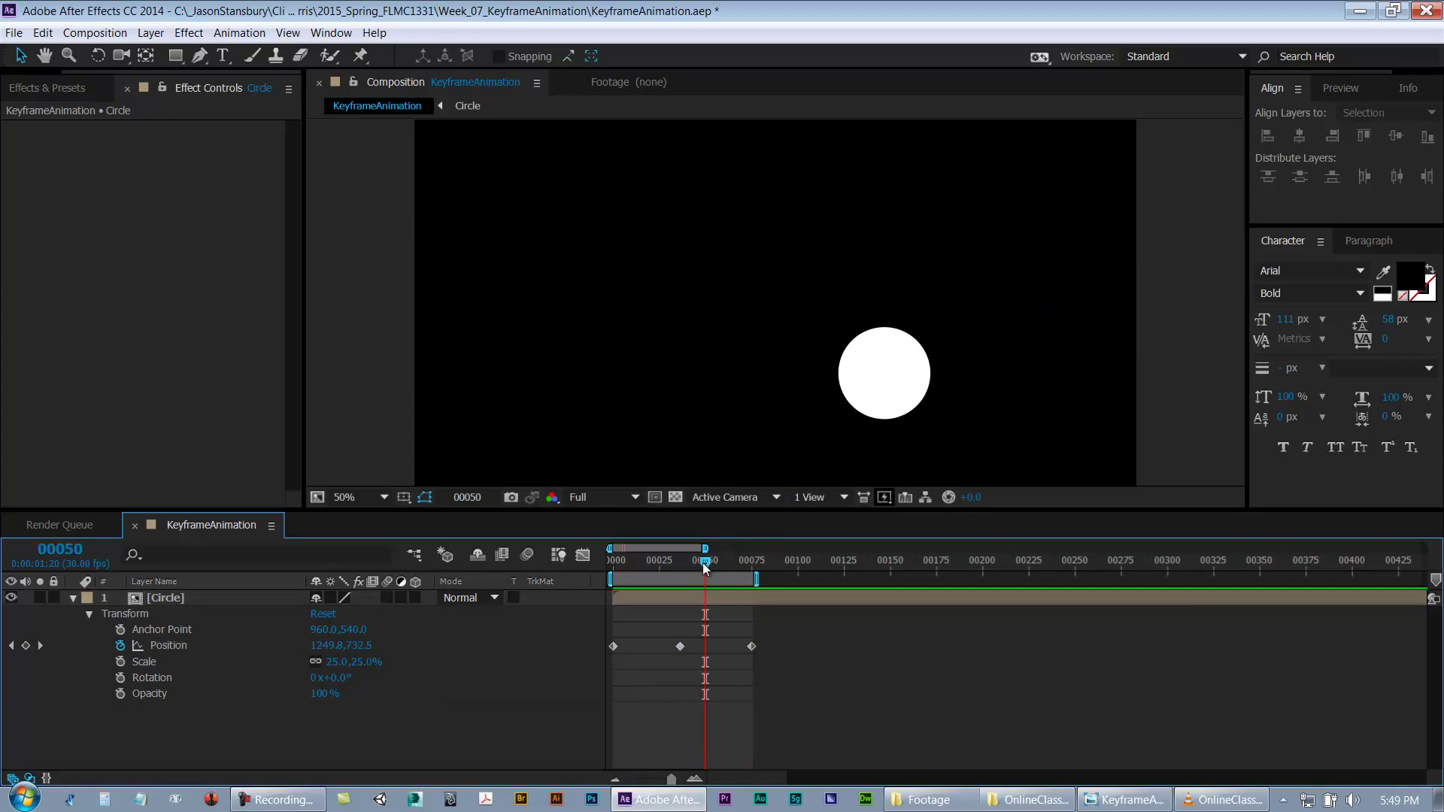
# Step: At frame 37, move the Circle upward to about 914, 368 so that it gets its own Position keyframe
pyautogui.moveTo(702, 562)
pyautogui.mouseDown()
pyautogui.moveTo(615, 573)
pyautogui.moveTo(746, 576)
pyautogui.moveTo(558, 580)
pyautogui.moveTo(741, 583)
pyautogui.moveTo(597, 590)
pyautogui.moveTo(736, 589)
pyautogui.moveTo(678, 598)
pyautogui.moveTo(691, 567)
pyautogui.moveTo(708, 578)
pyautogui.moveTo(687, 586)
pyautogui.mouseUp()
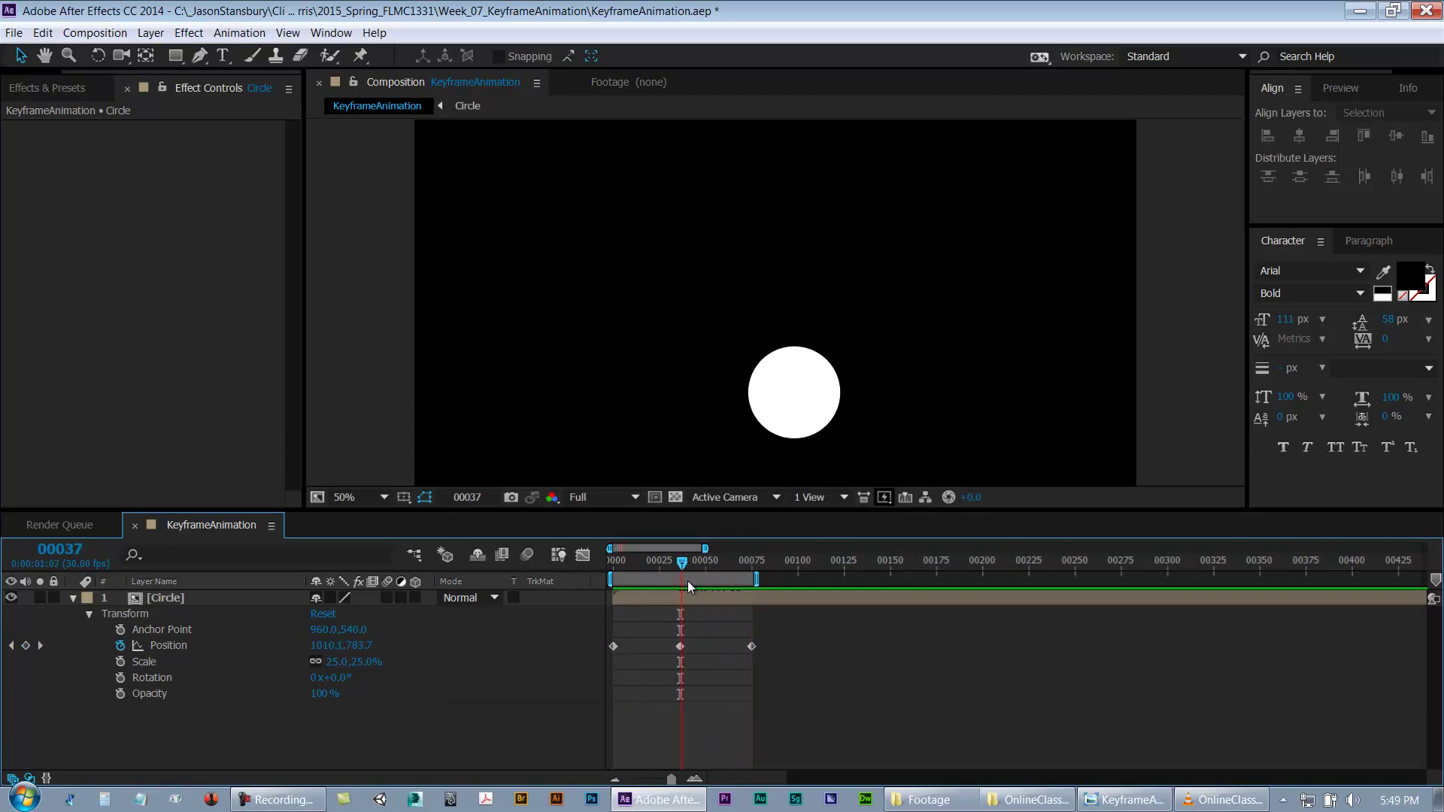
pyautogui.click(735, 593)
pyautogui.moveTo(810, 428); pyautogui.dragTo(775, 273)
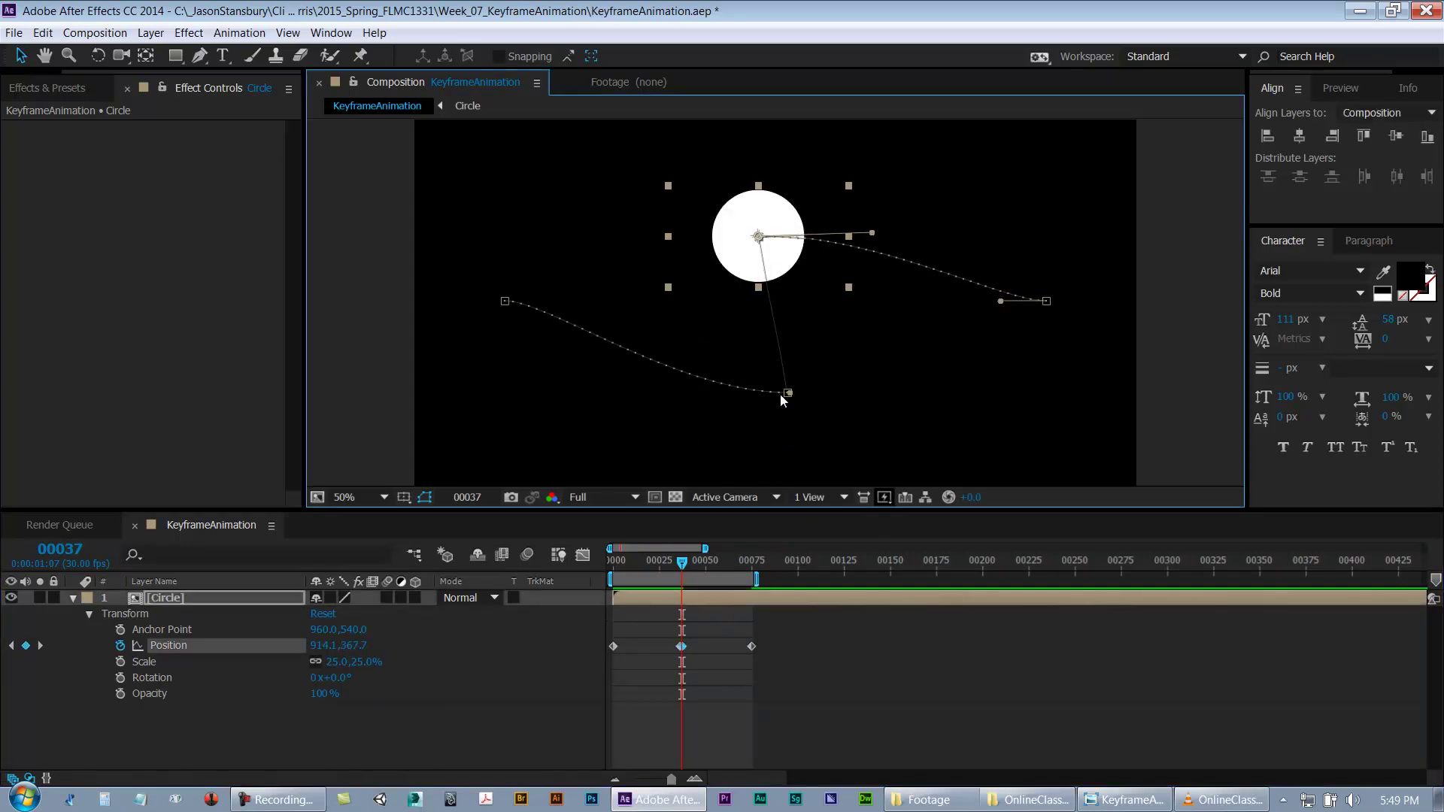
# Step: Examine the adjacent Position keyframes at frames 36 and 37 up close in the timeline
pyautogui.press('=')
pyautogui.press('=')
pyautogui.press('=')
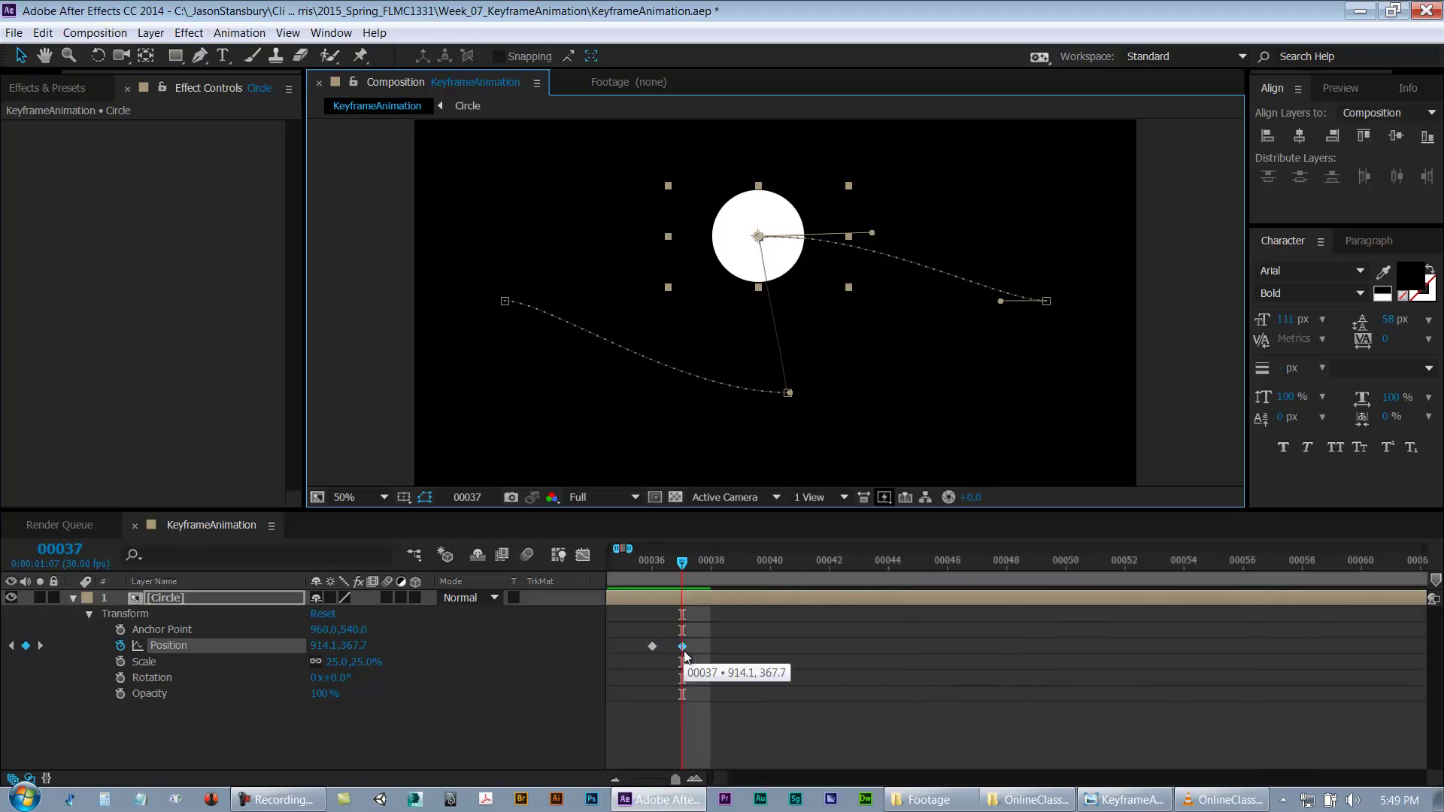
pyautogui.press('-')
pyautogui.press('-')
pyautogui.press('-')
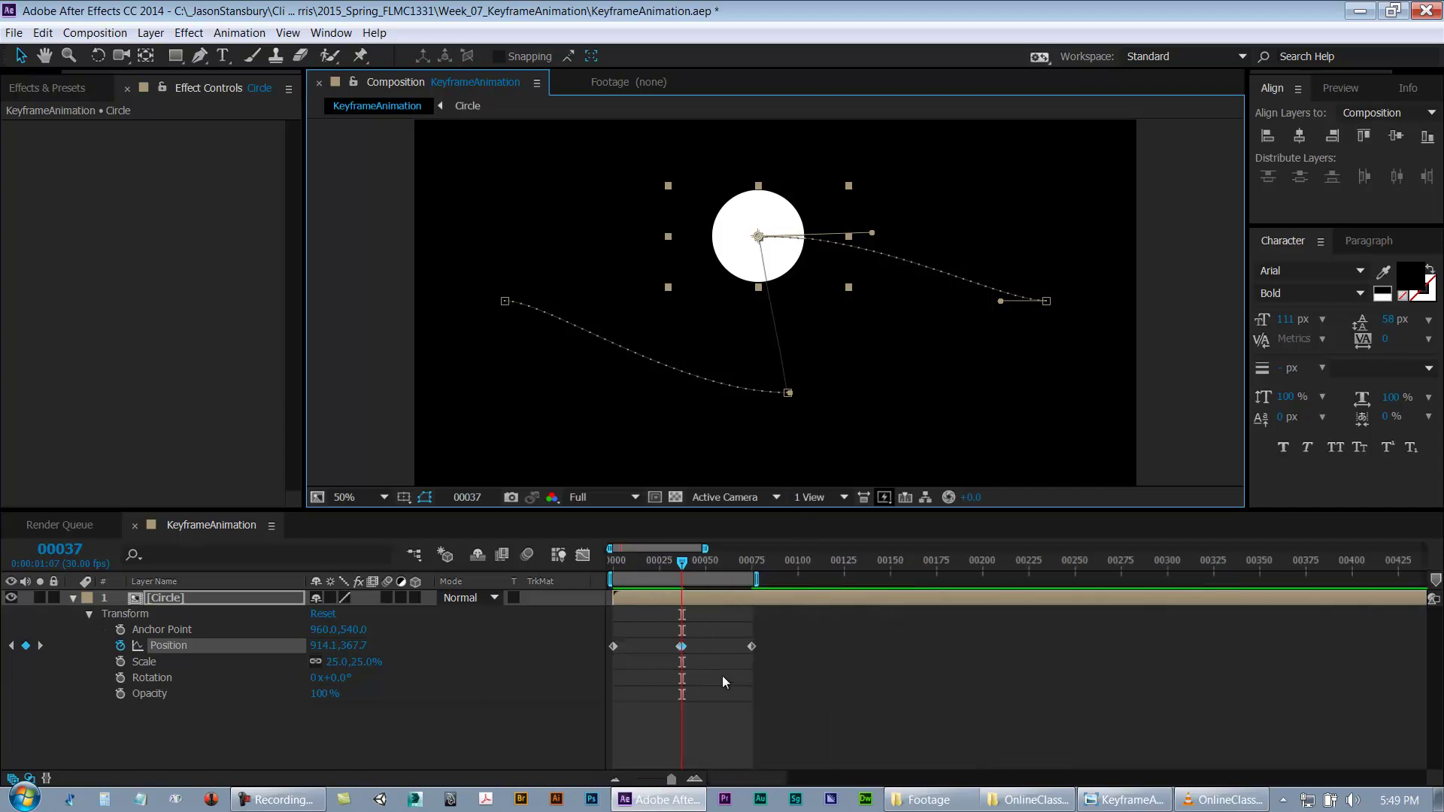
# Step: Play back the Circle's animation from frame 0 with the extra keyframe at frame 37
pyautogui.press('=')
pyautogui.press('Home')
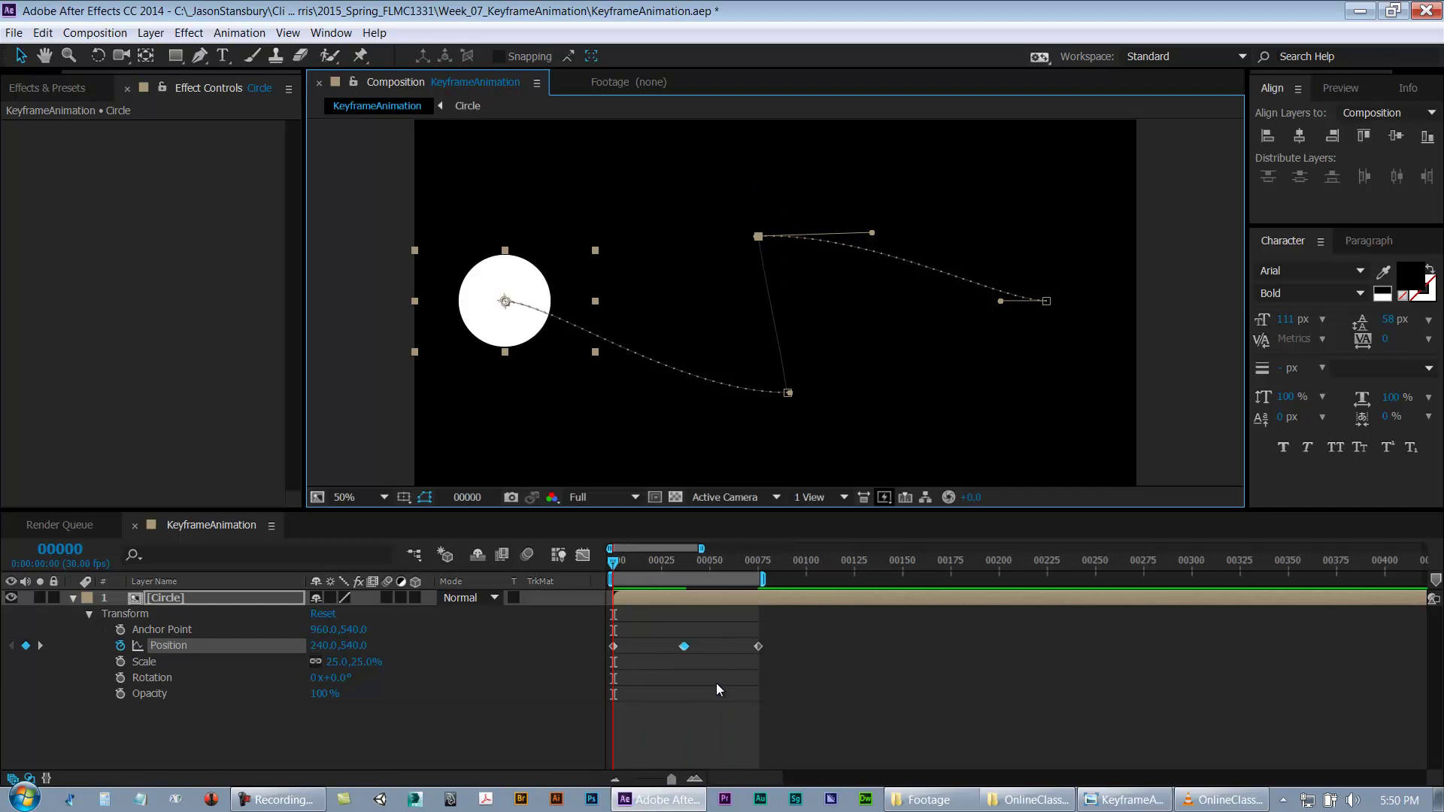
pyautogui.press('=')
pyautogui.press('space')
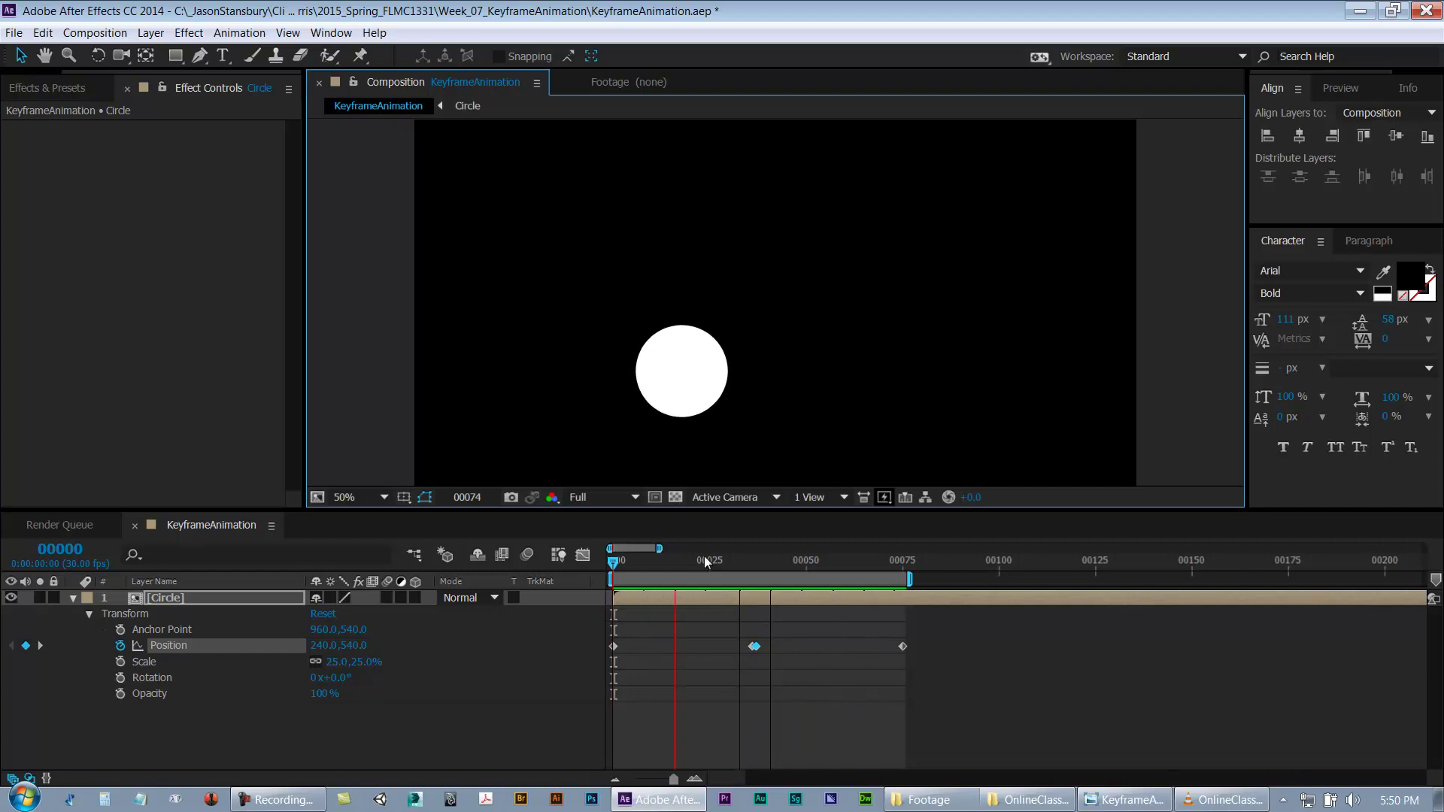
pyautogui.press('space')
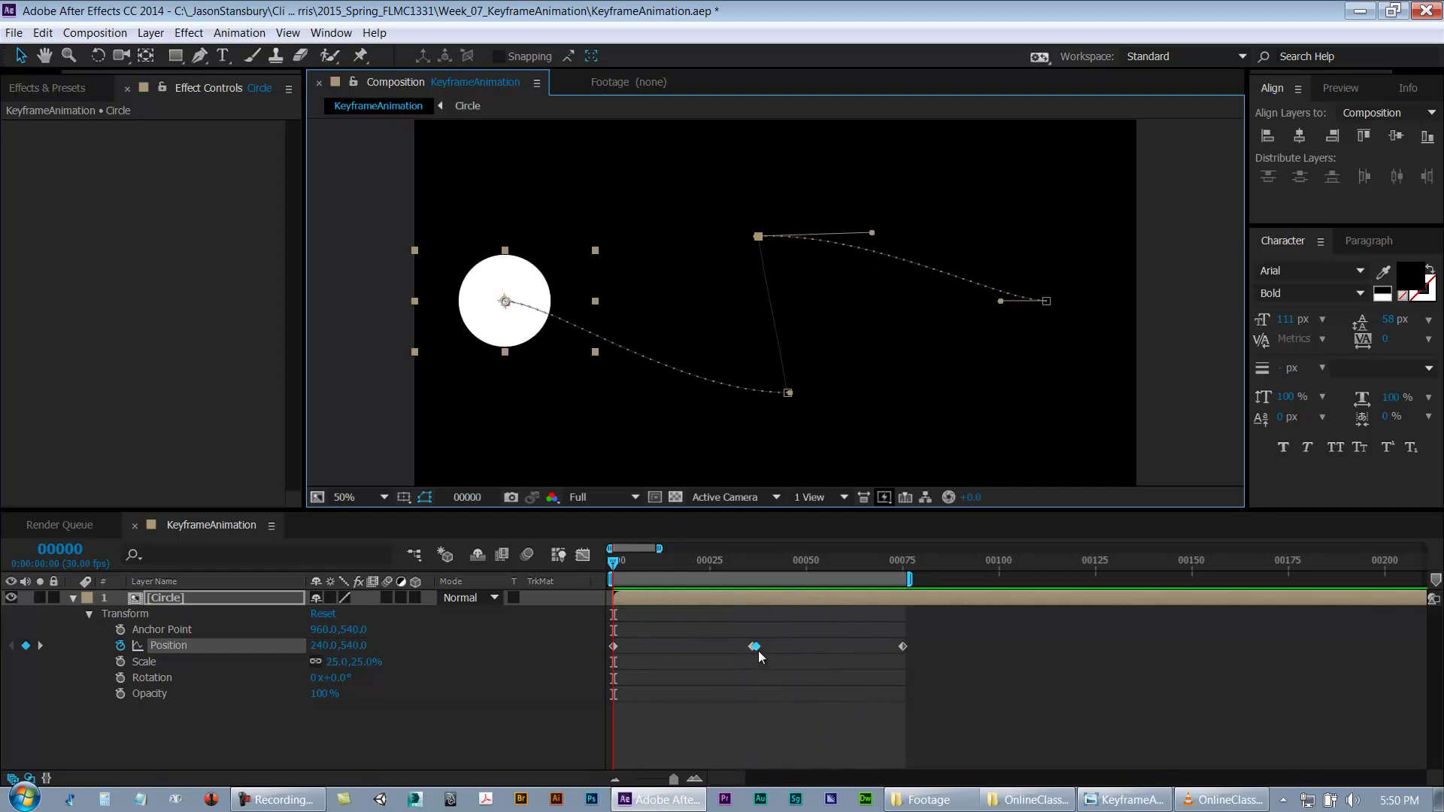
# Step: Delete the Position keyframe at frame 37 and move the Circle to about 991, 612 at frame 36
pyautogui.click(757, 649)
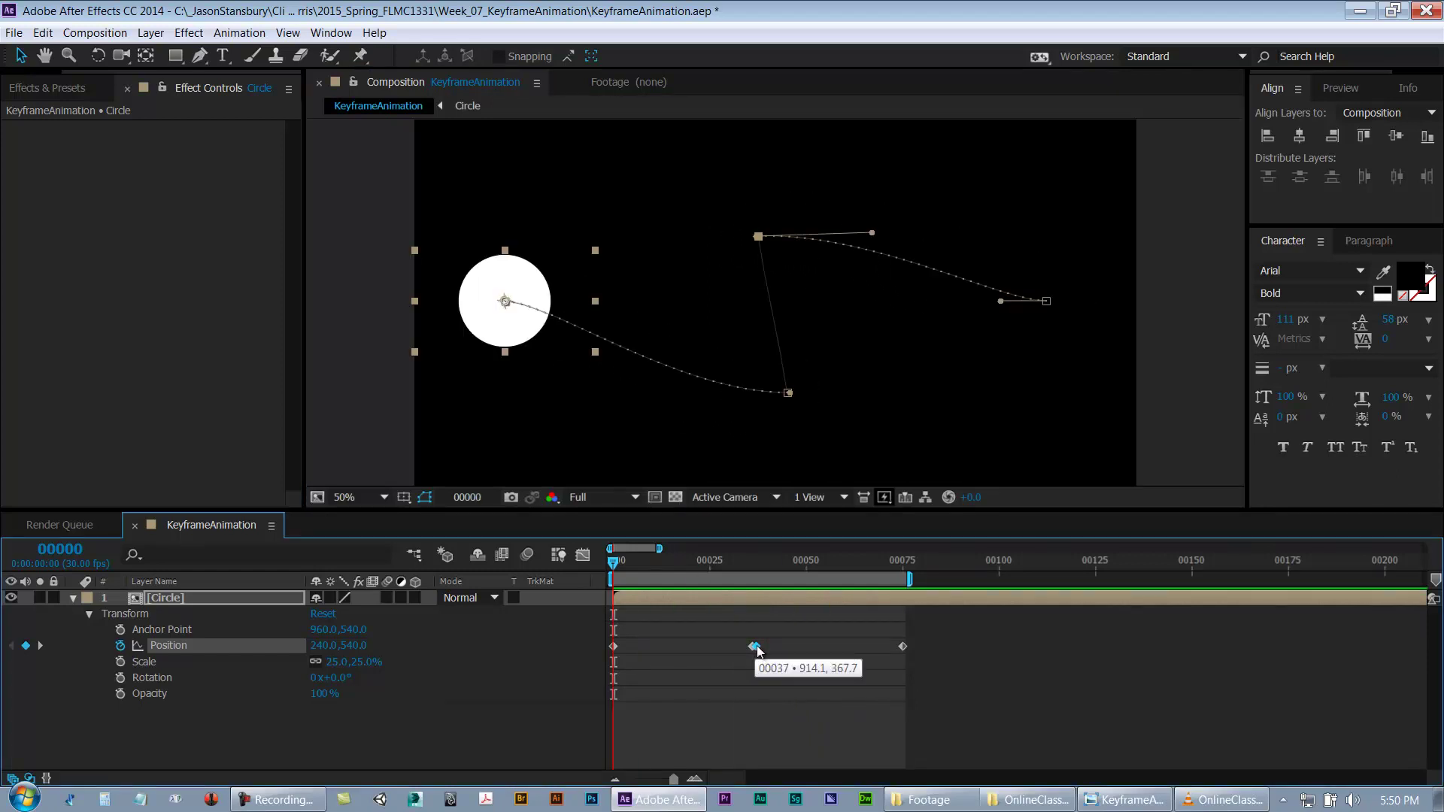
pyautogui.click(756, 571)
pyautogui.moveTo(756, 571); pyautogui.dragTo(752, 600)
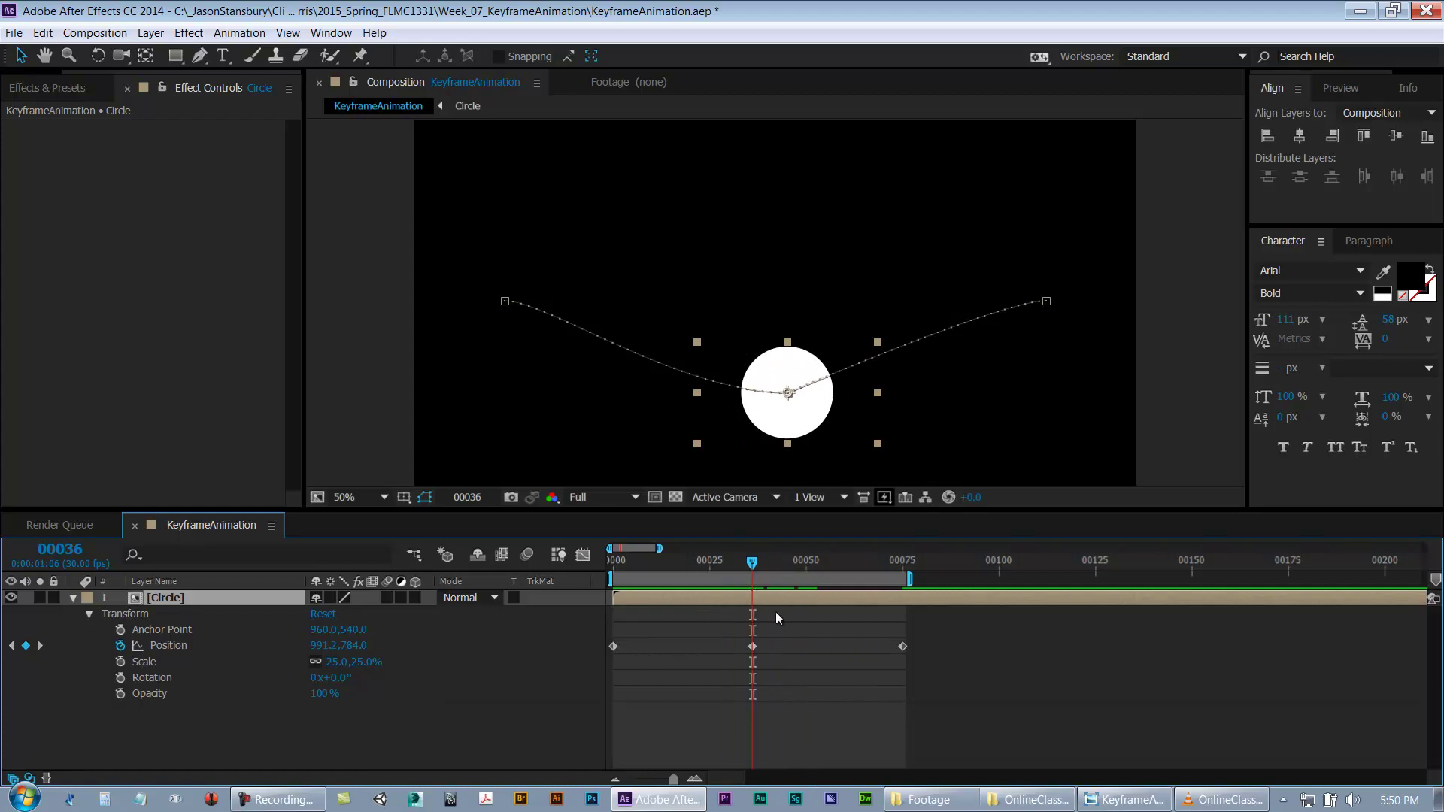
pyautogui.moveTo(787, 436); pyautogui.dragTo(804, 371)
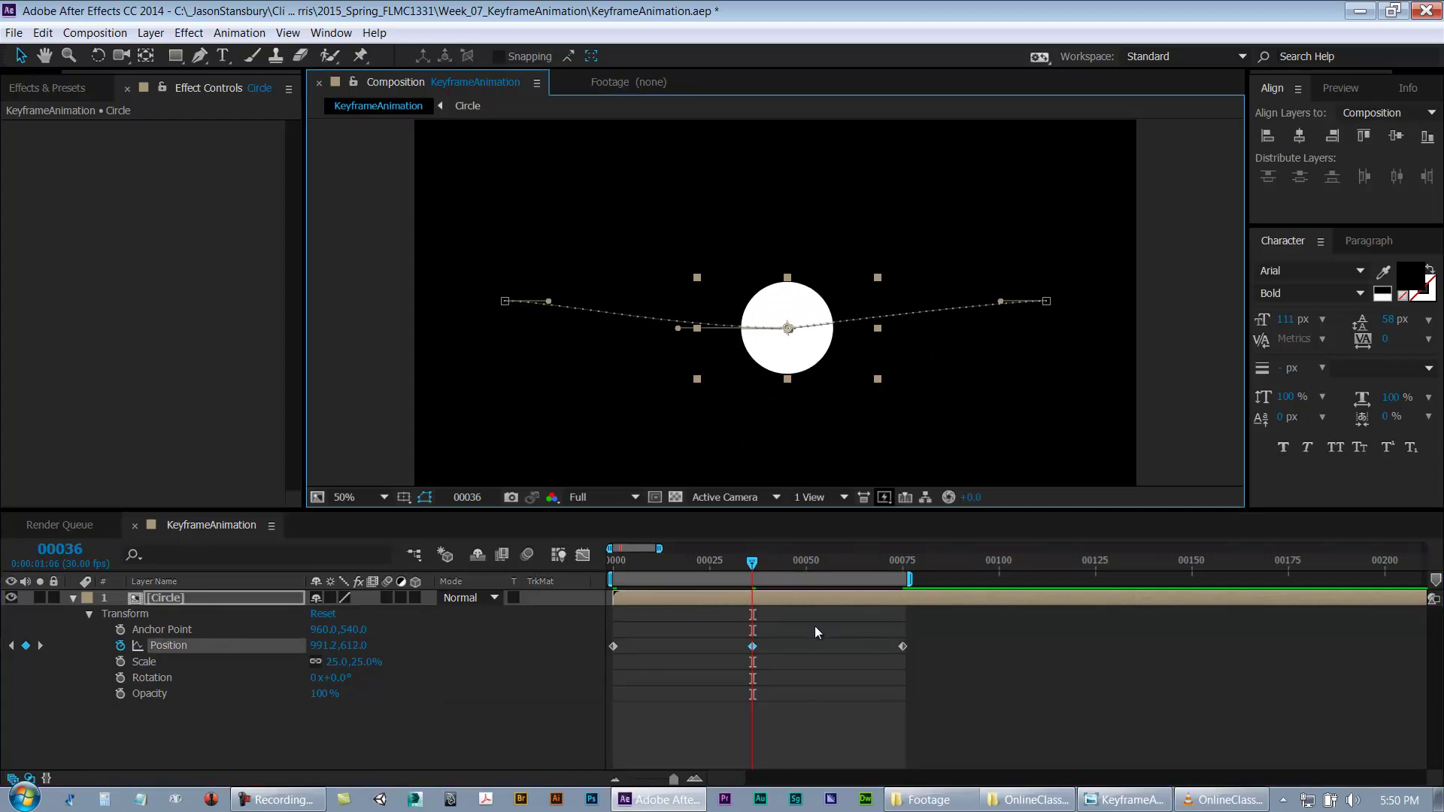
# Step: Play back the Circle's flattened motion path from frame 0
pyautogui.moveTo(748, 562); pyautogui.dragTo(534, 561)
pyautogui.press('space')
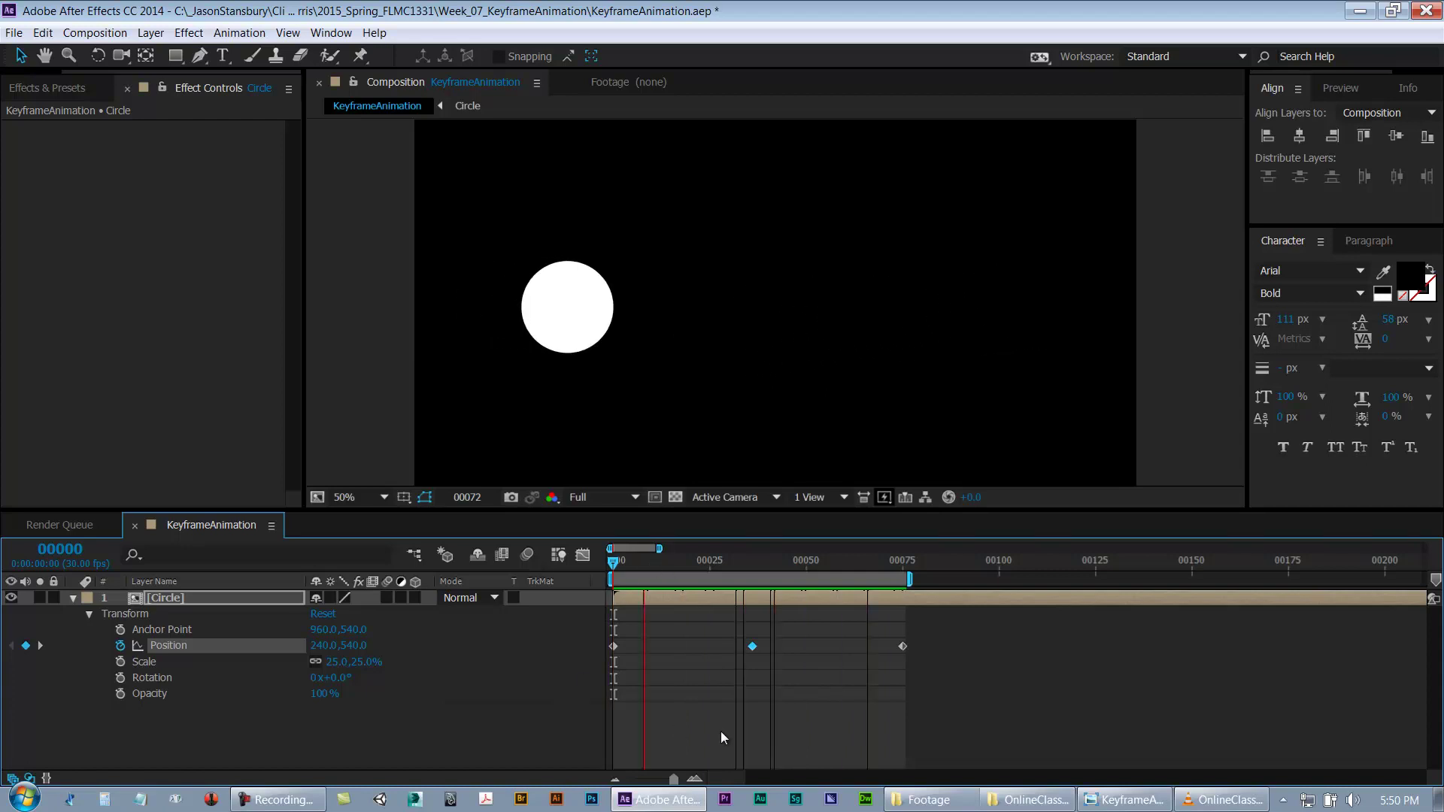
pyautogui.press('space')
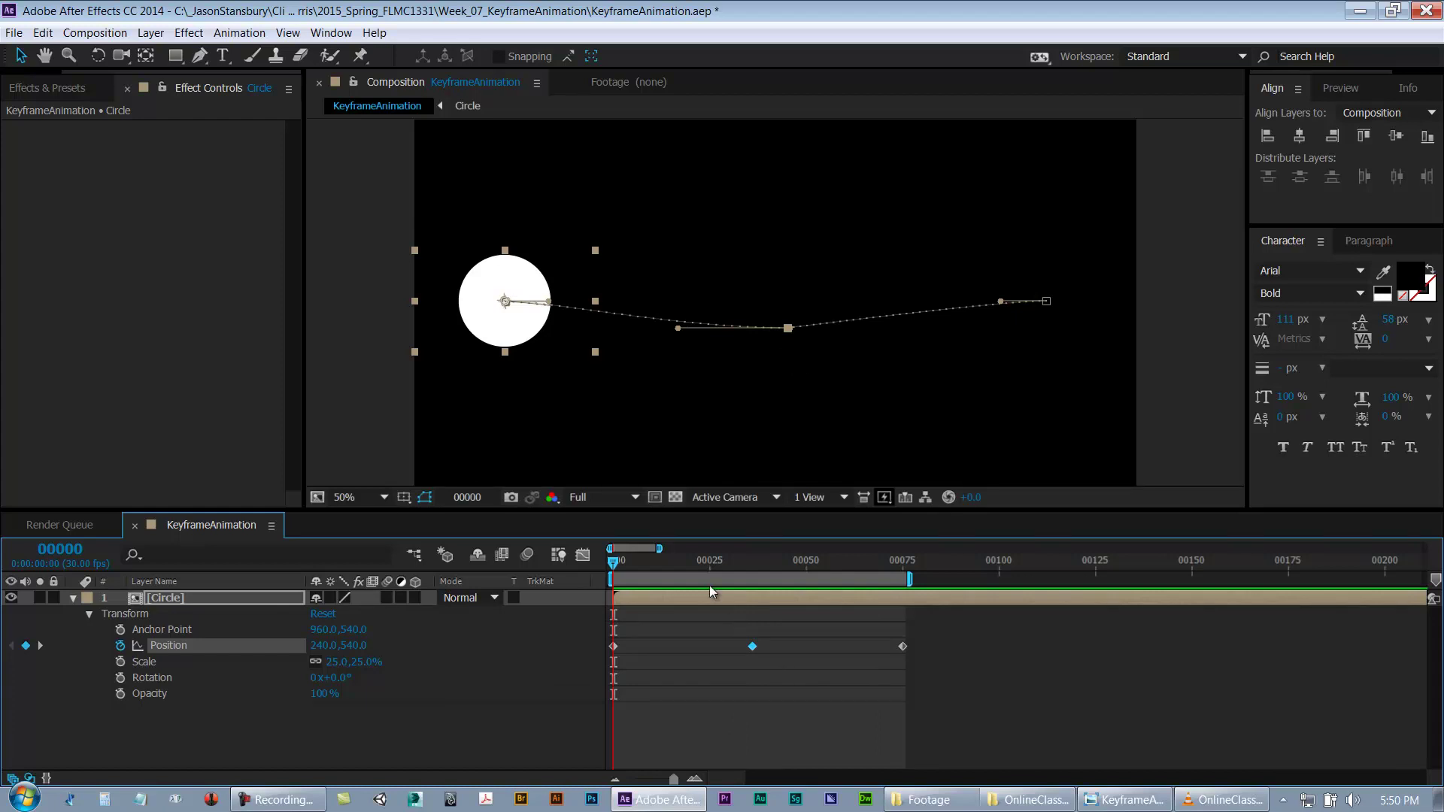
# Step: At frame 36, lower the Circle to about 991, 832 on its existing Position keyframe
pyautogui.moveTo(675, 559); pyautogui.dragTo(748, 598)
pyautogui.moveTo(793, 362); pyautogui.dragTo(795, 449)
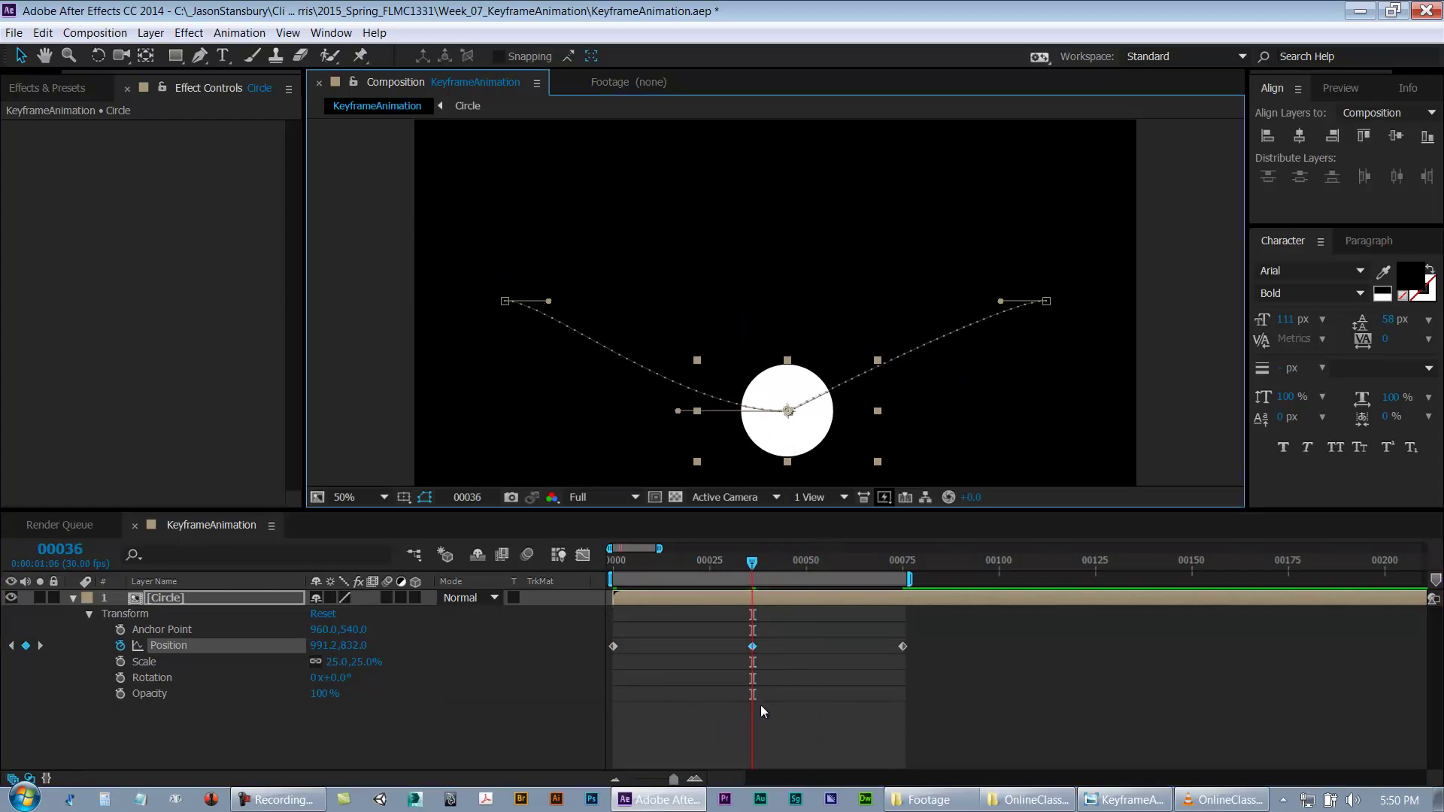
# Step: Delete all of the Circle's Position keyframes and return to frame 0
pyautogui.press('Delete')
pyautogui.press('Delete')
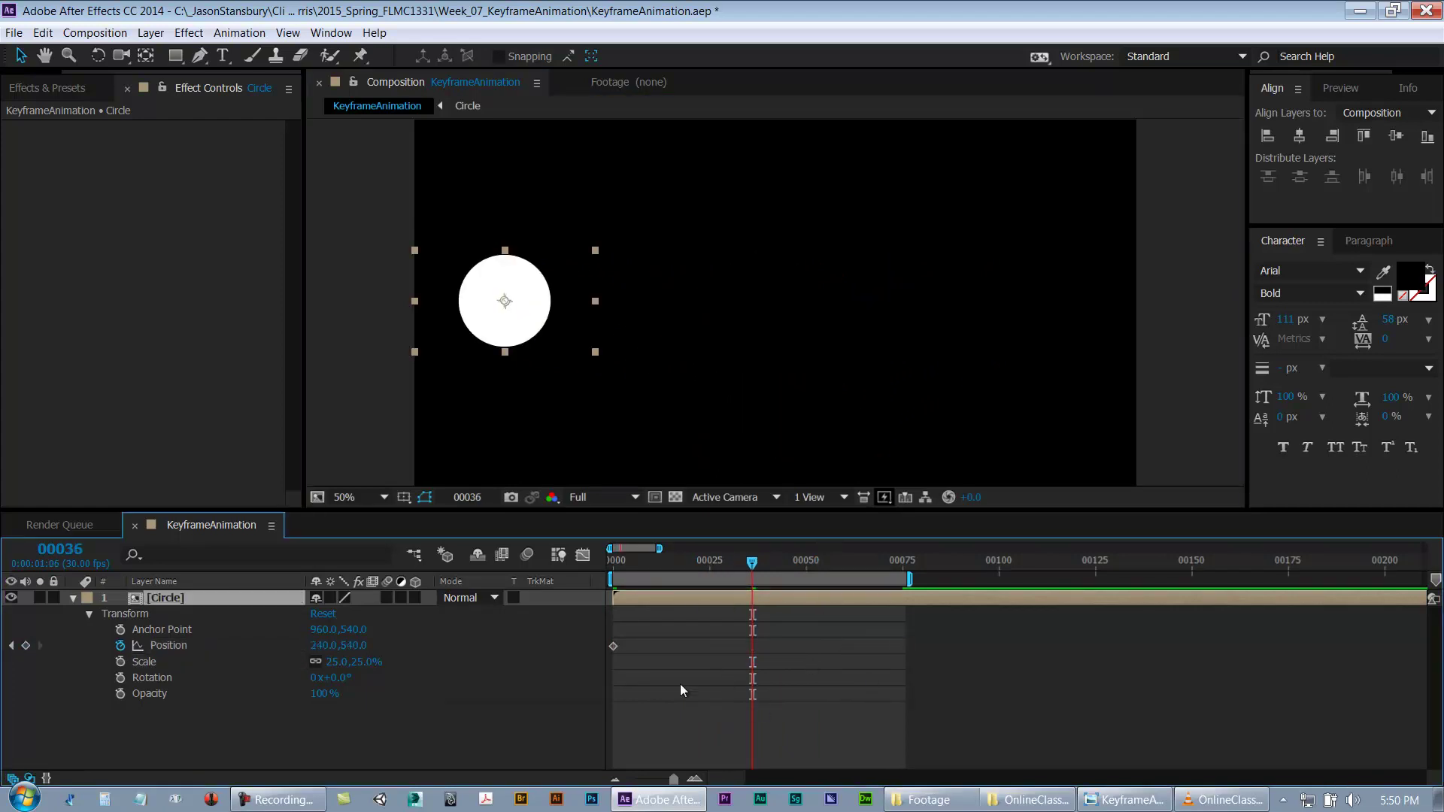
pyautogui.press('Delete')
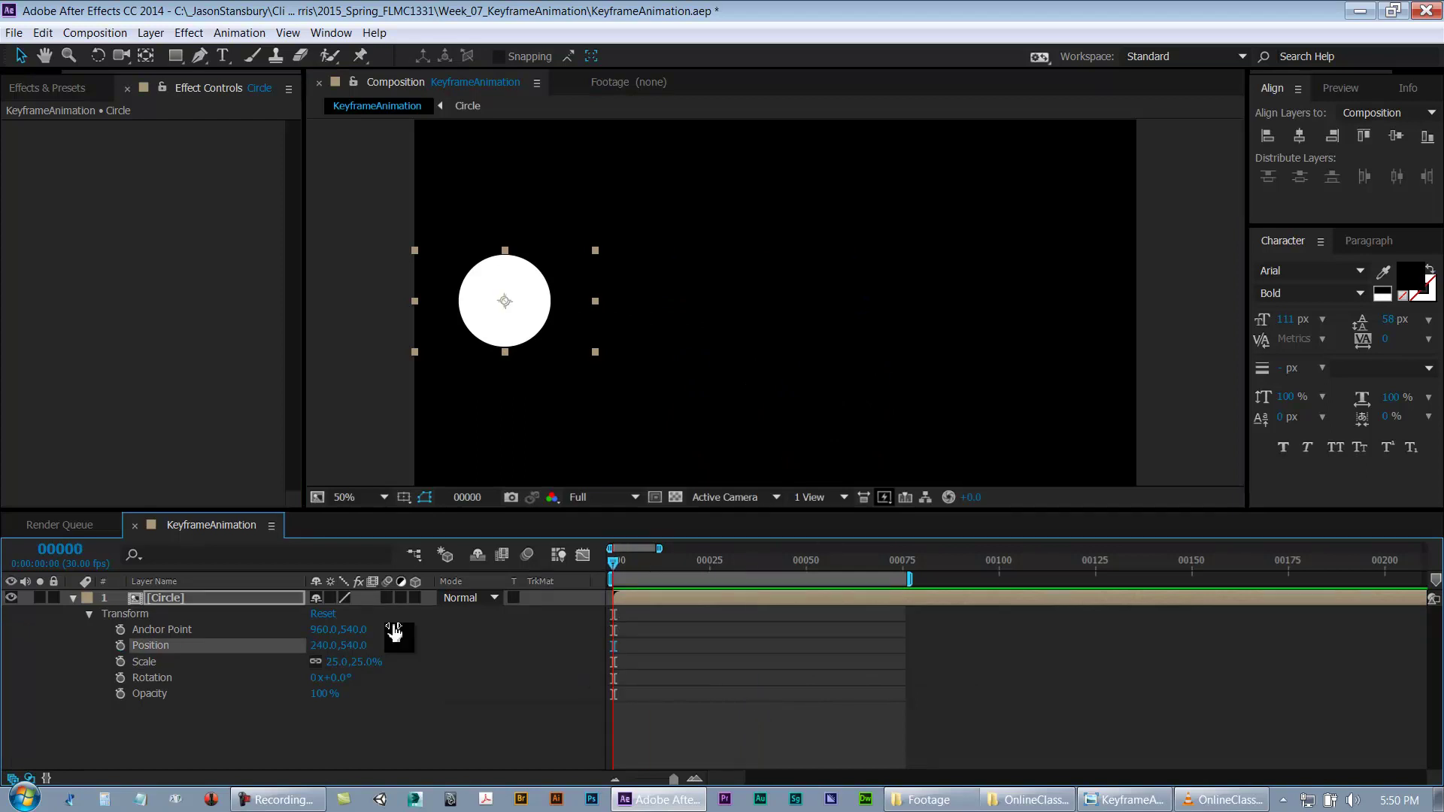
pyautogui.moveTo(699, 560); pyautogui.dragTo(538, 565)
# Step: Move the unkeyframed Circle to about 626, 540 and return it to the composition's left edge
pyautogui.moveTo(495, 346); pyautogui.dragTo(641, 345)
pyautogui.click(1385, 138)
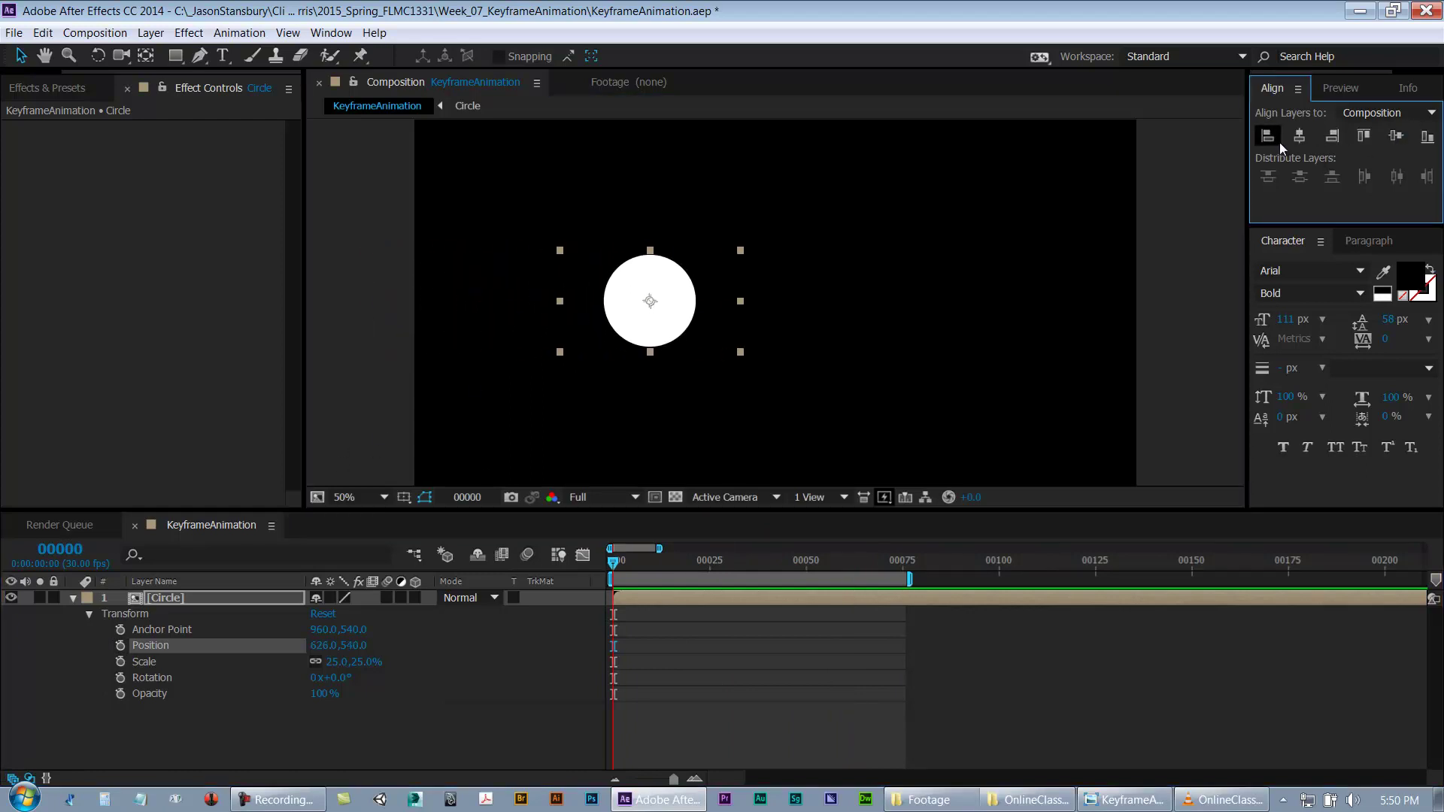
pyautogui.hotkey('ctrl', 'z')
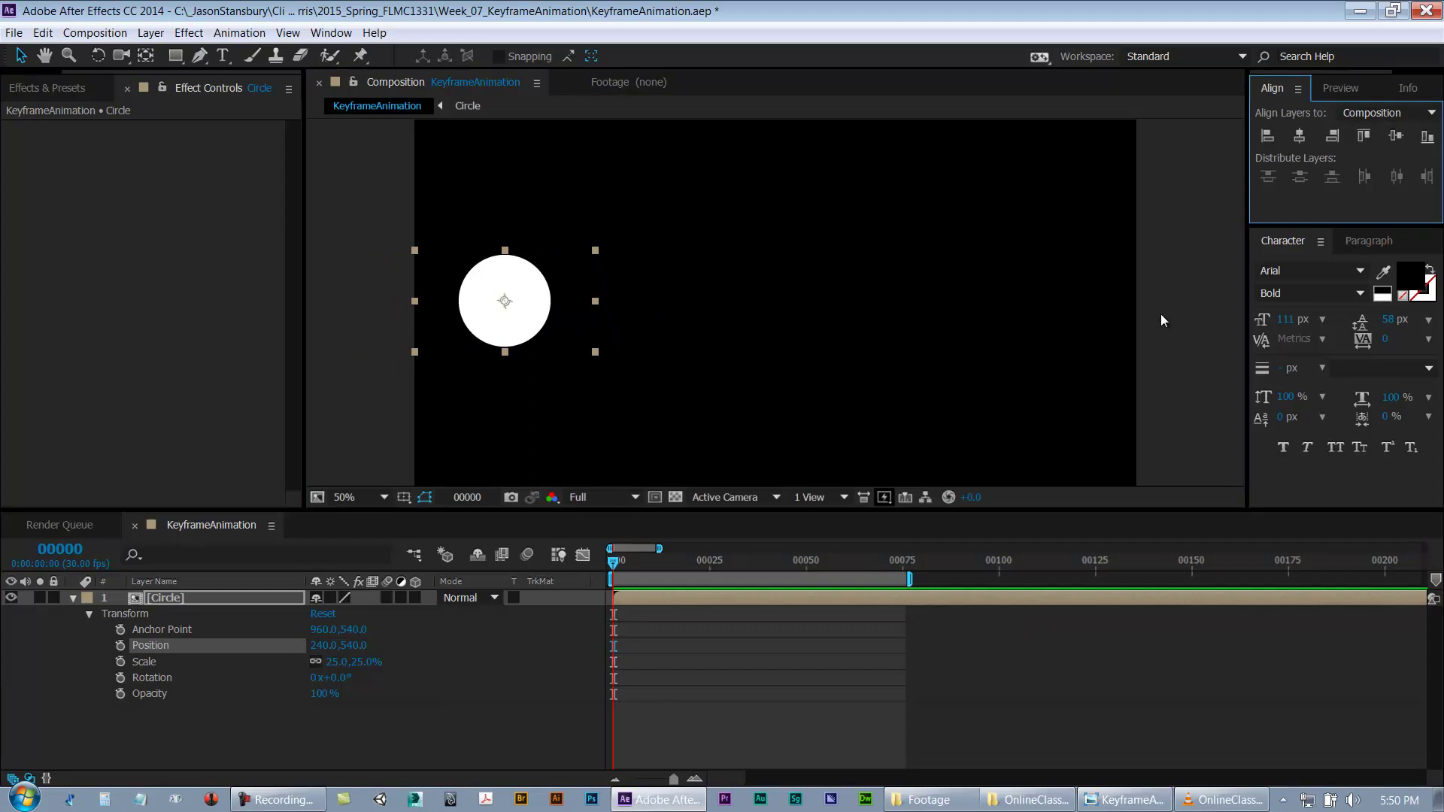
# Step: Start Position keyframing at frame 0, moving the Circle to about 1376, 504 and aligning it back to the composition's left edge and vertical centre
pyautogui.click(120, 646)
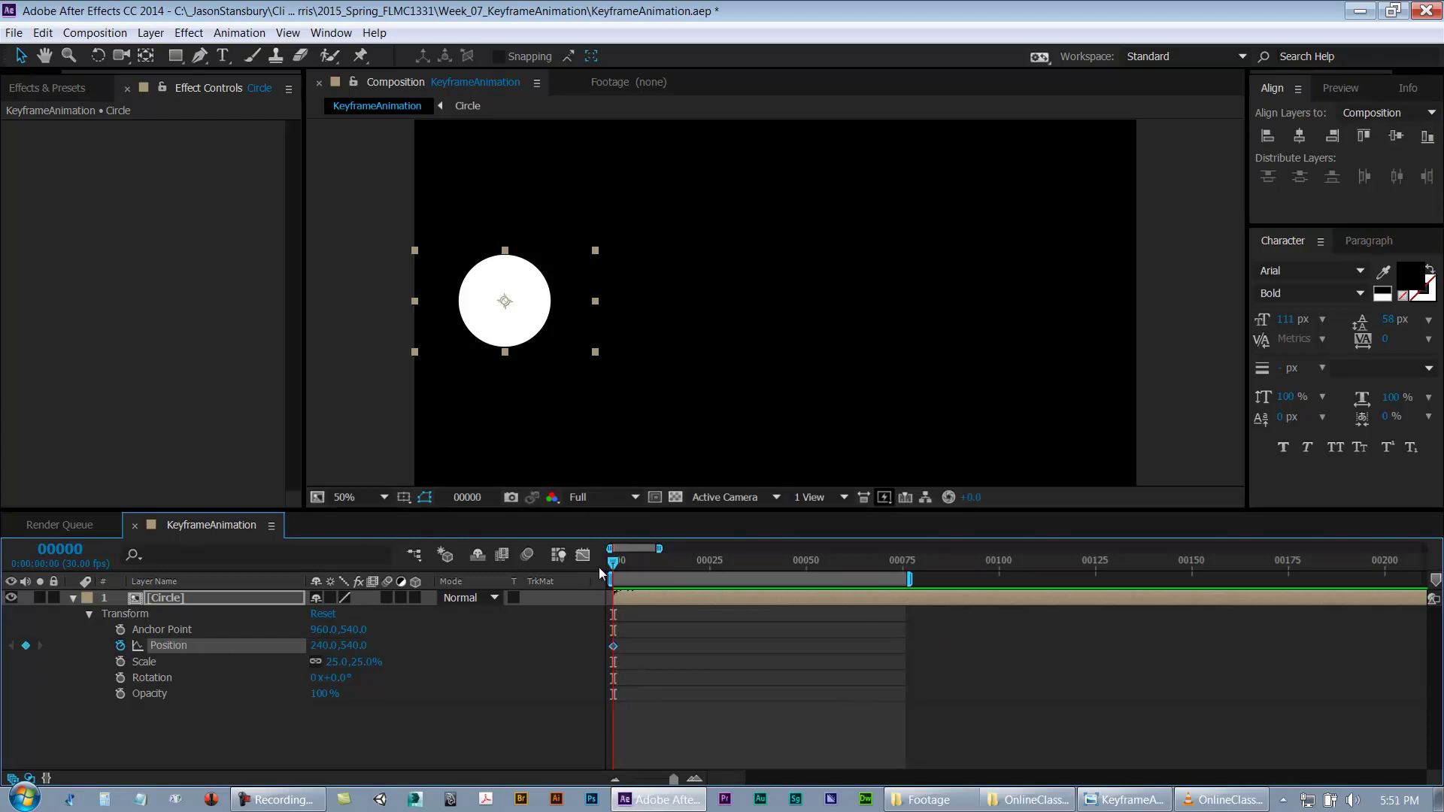
pyautogui.moveTo(510, 324); pyautogui.dragTo(940, 311)
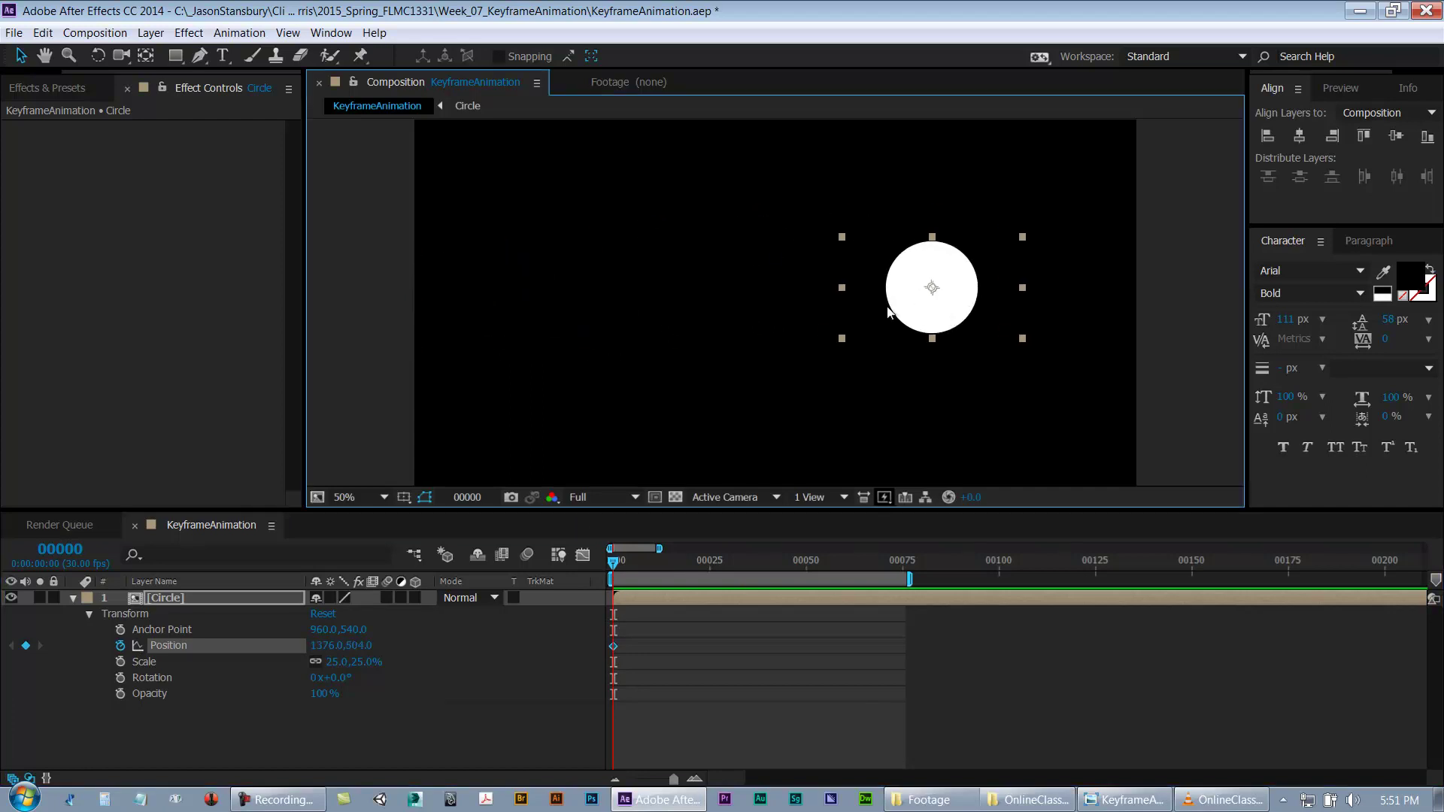
pyautogui.click(645, 555)
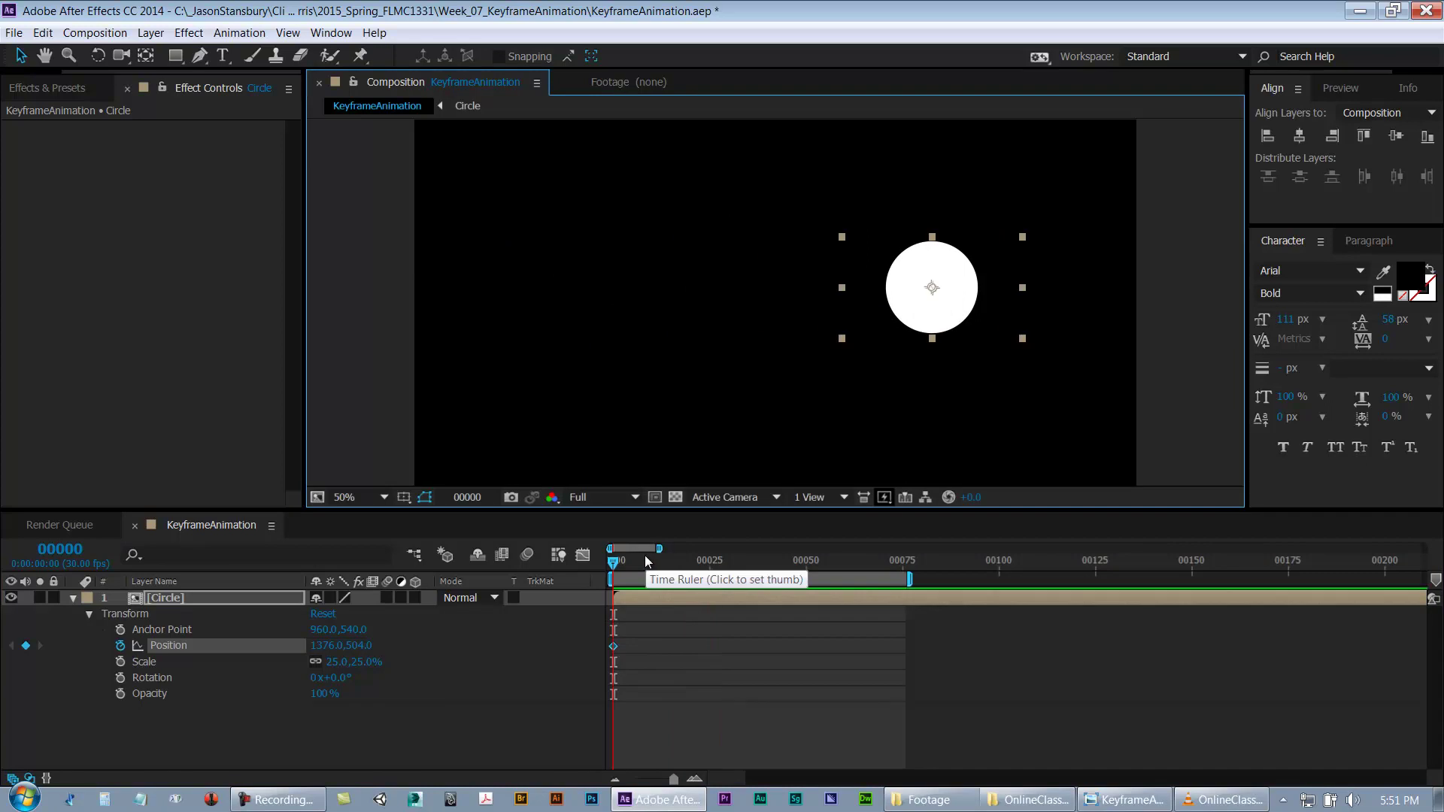
pyautogui.moveTo(613, 563); pyautogui.dragTo(618, 570)
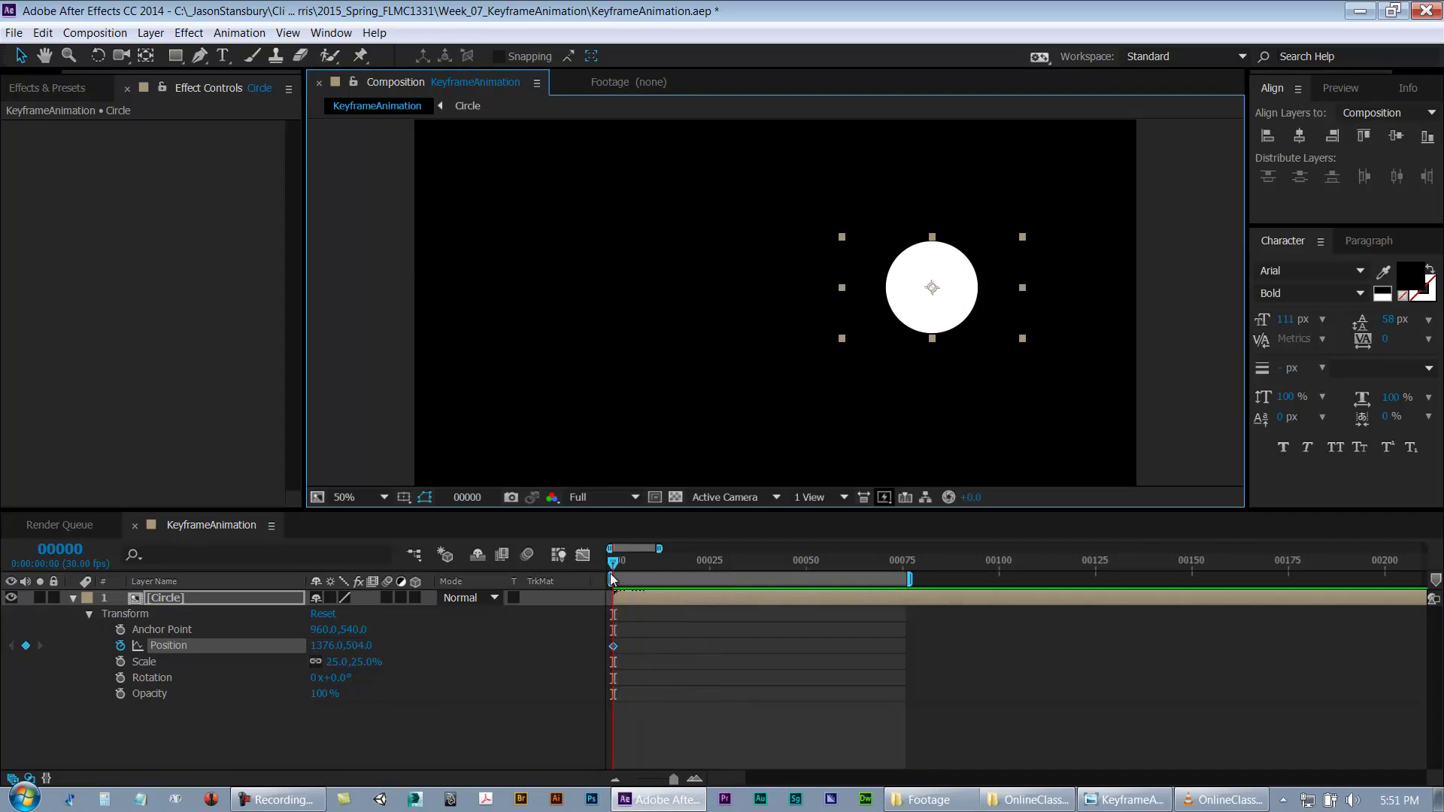
pyautogui.click(611, 621)
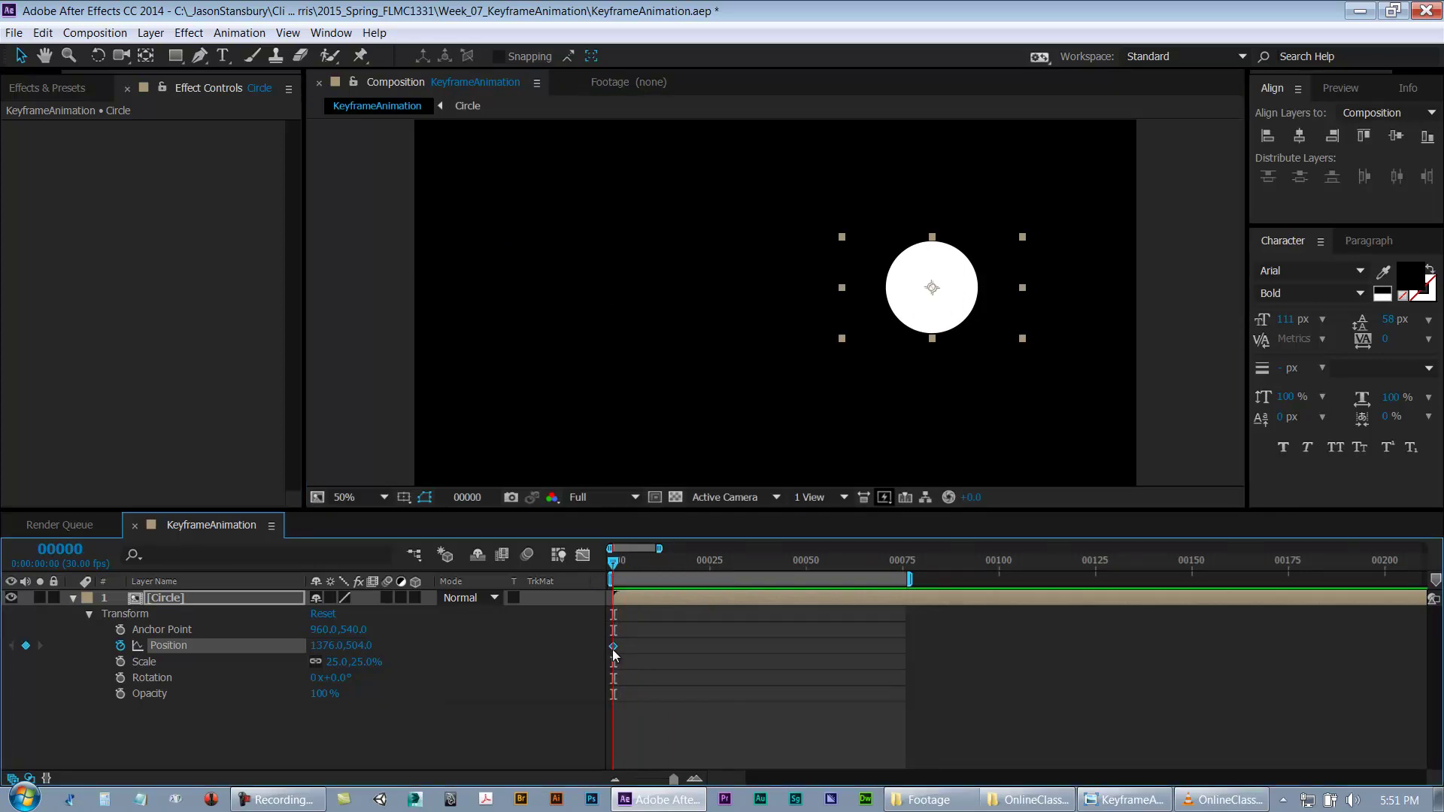
pyautogui.click(1268, 136)
pyautogui.click(1395, 136)
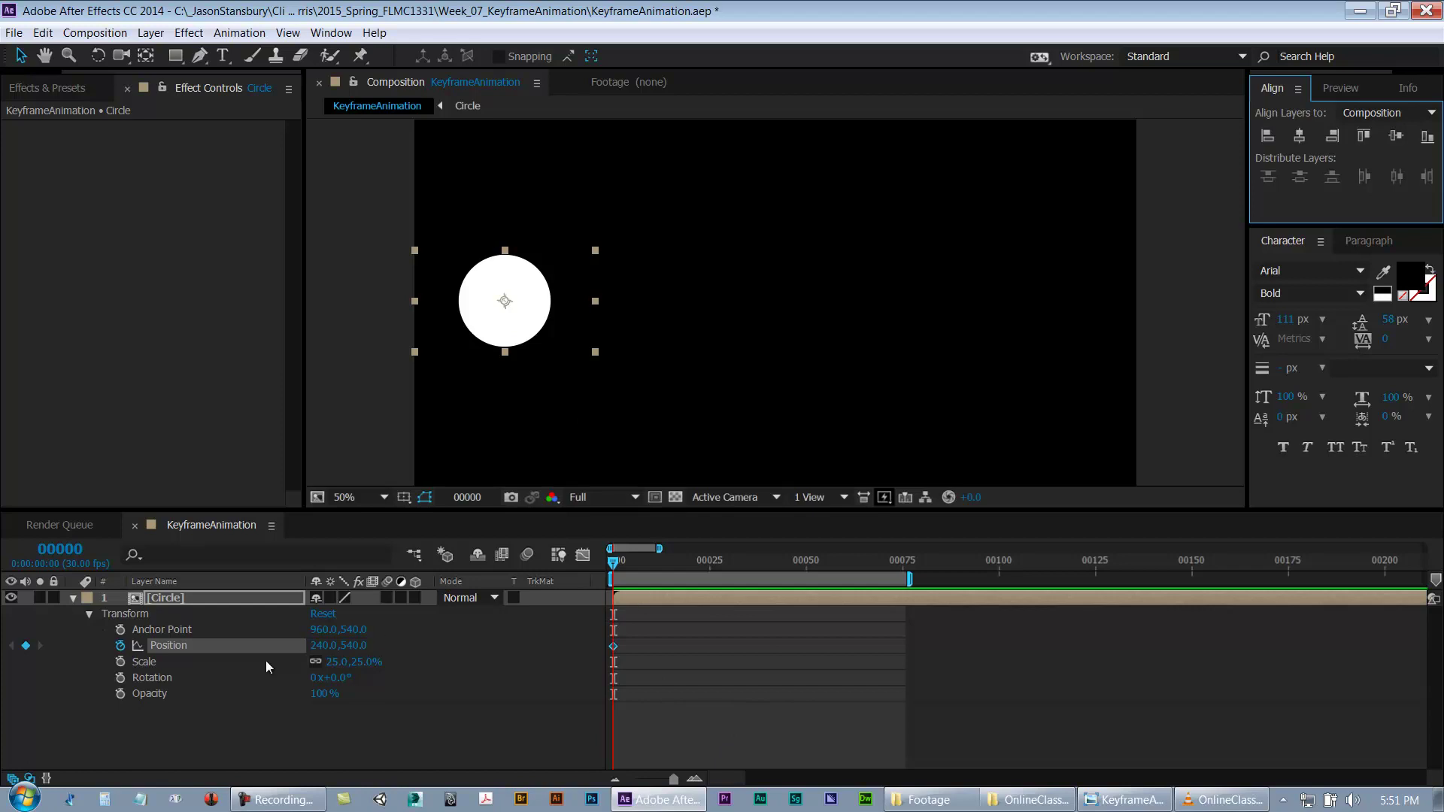
# Step: Move the Circle to about 492, 510, centre it in the composition, and align it to the left edge again
pyautogui.moveTo(542, 332); pyautogui.dragTo(636, 322)
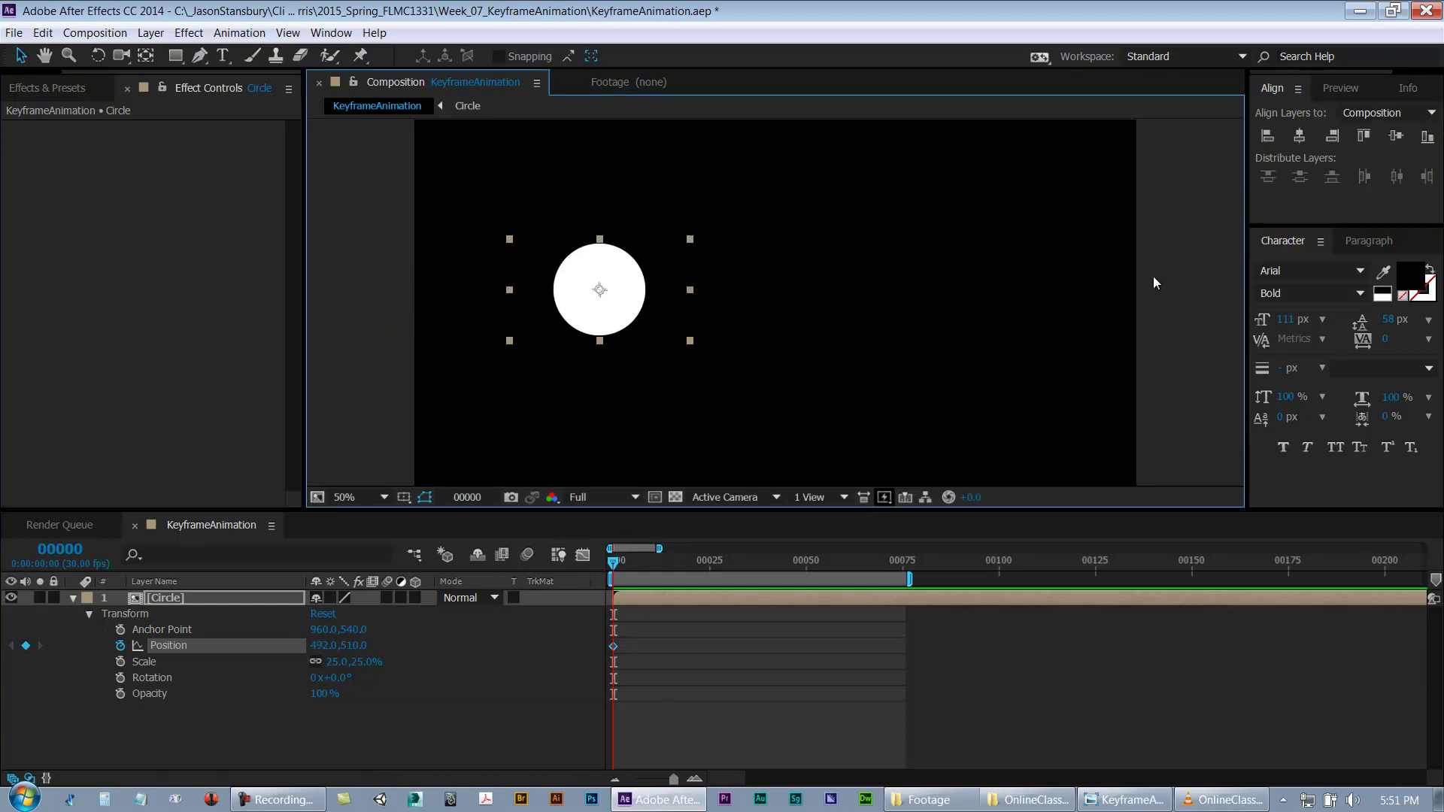
pyautogui.click(1300, 135)
pyautogui.click(1396, 136)
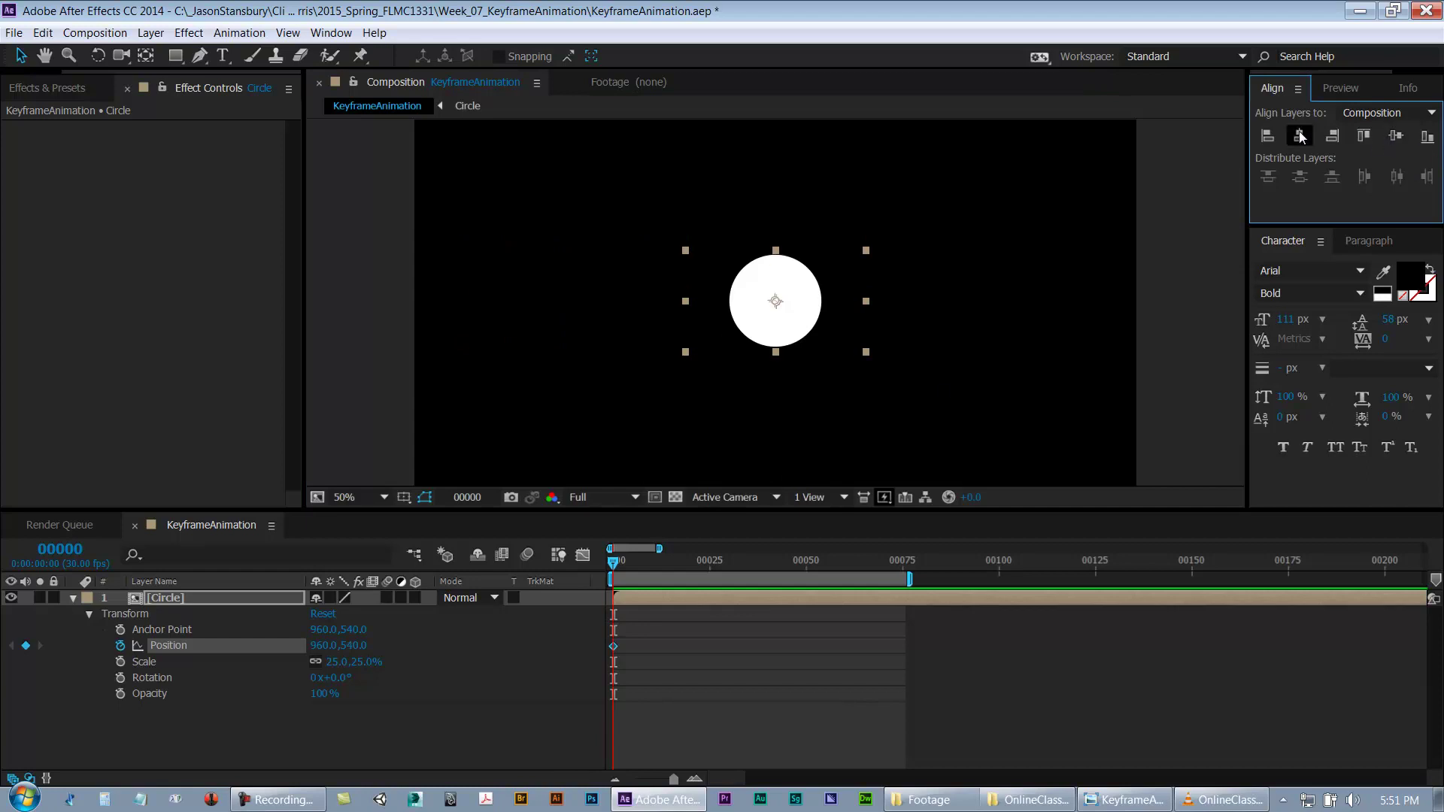
pyautogui.click(1277, 134)
pyautogui.click(628, 599)
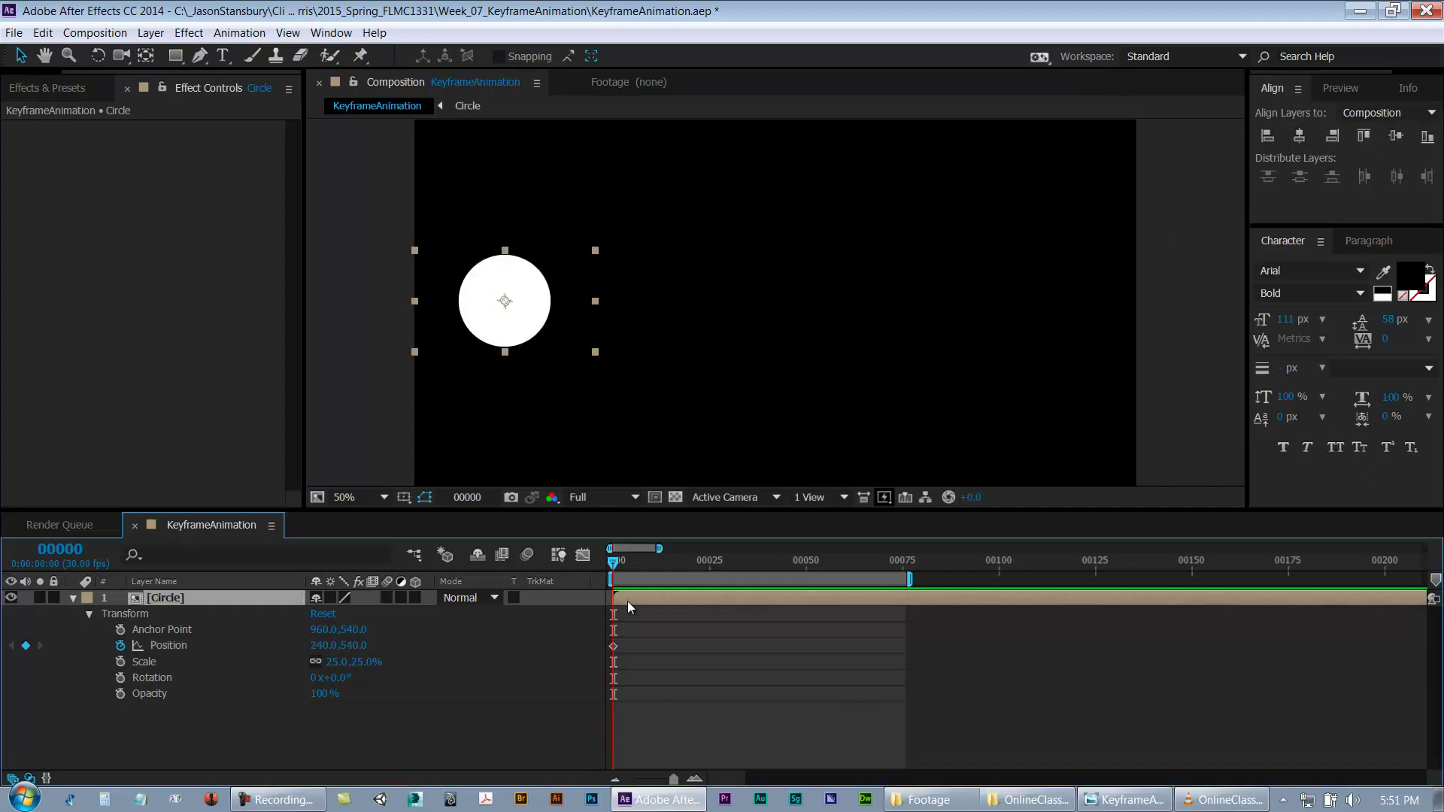
# Step: At frame 75, move the Circle to about 966, 232 and align it to the composition's top edge
pyautogui.moveTo(613, 565); pyautogui.dragTo(902, 568)
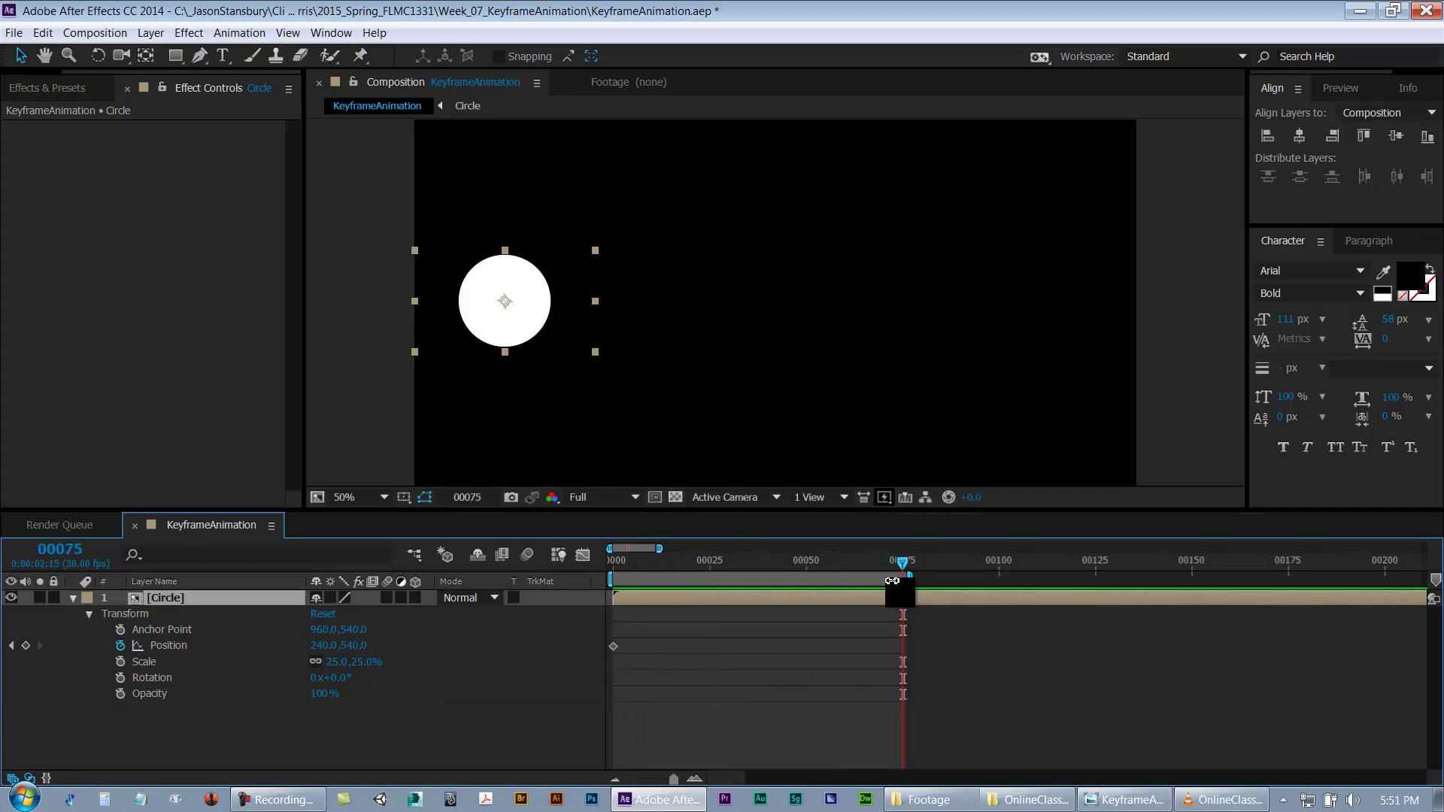
pyautogui.moveTo(509, 335); pyautogui.dragTo(778, 215)
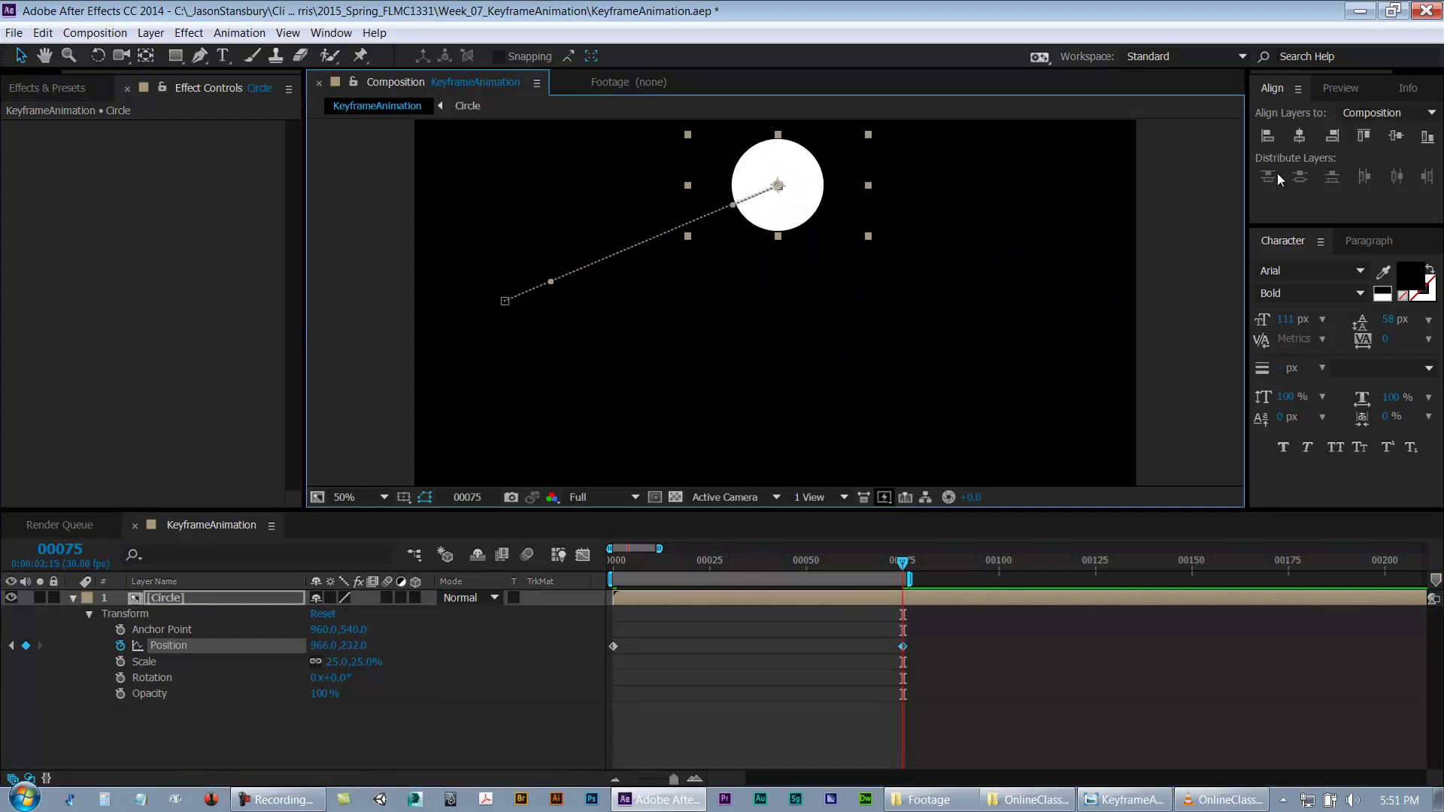
pyautogui.click(1366, 140)
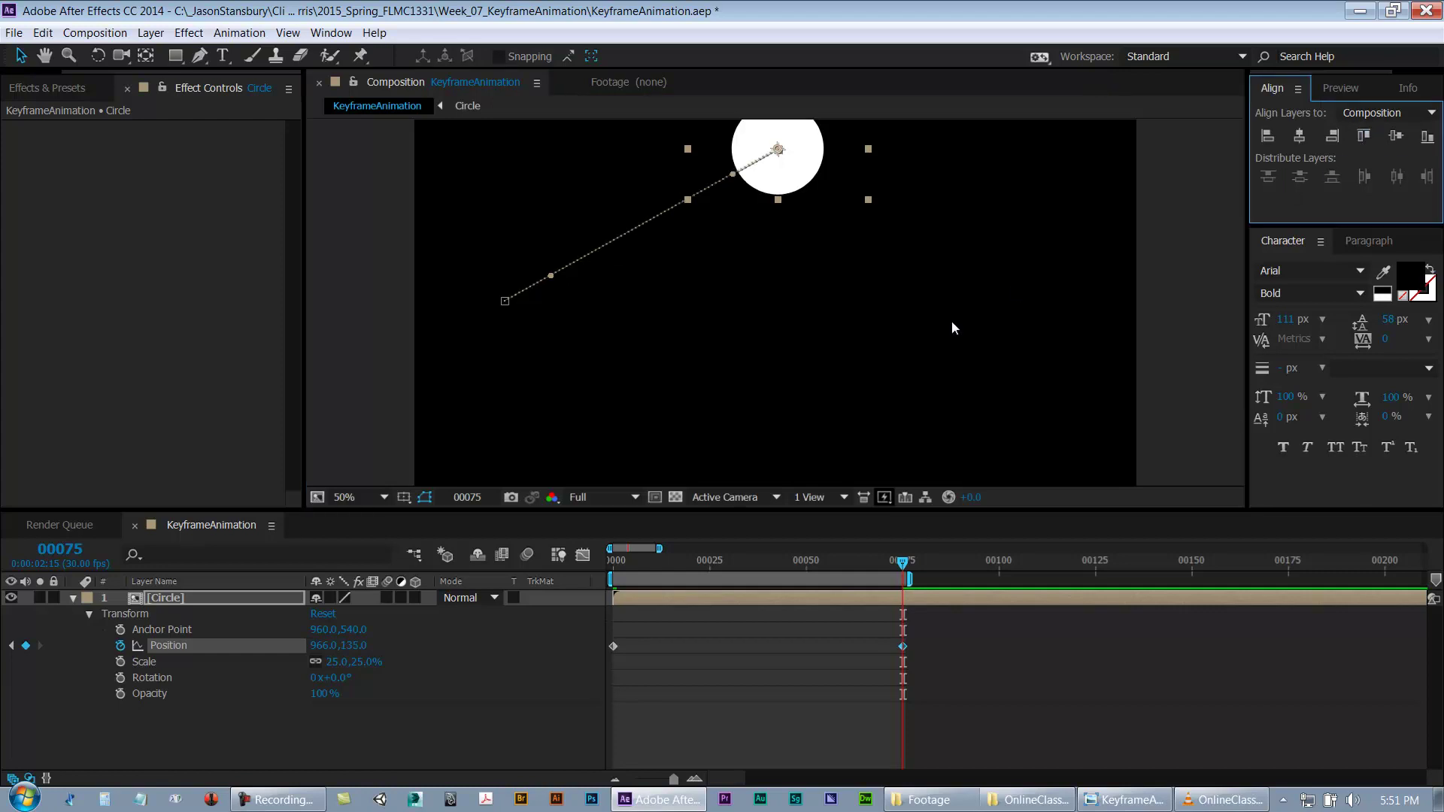
pyautogui.moveTo(852, 346); pyautogui.dragTo(852, 398)
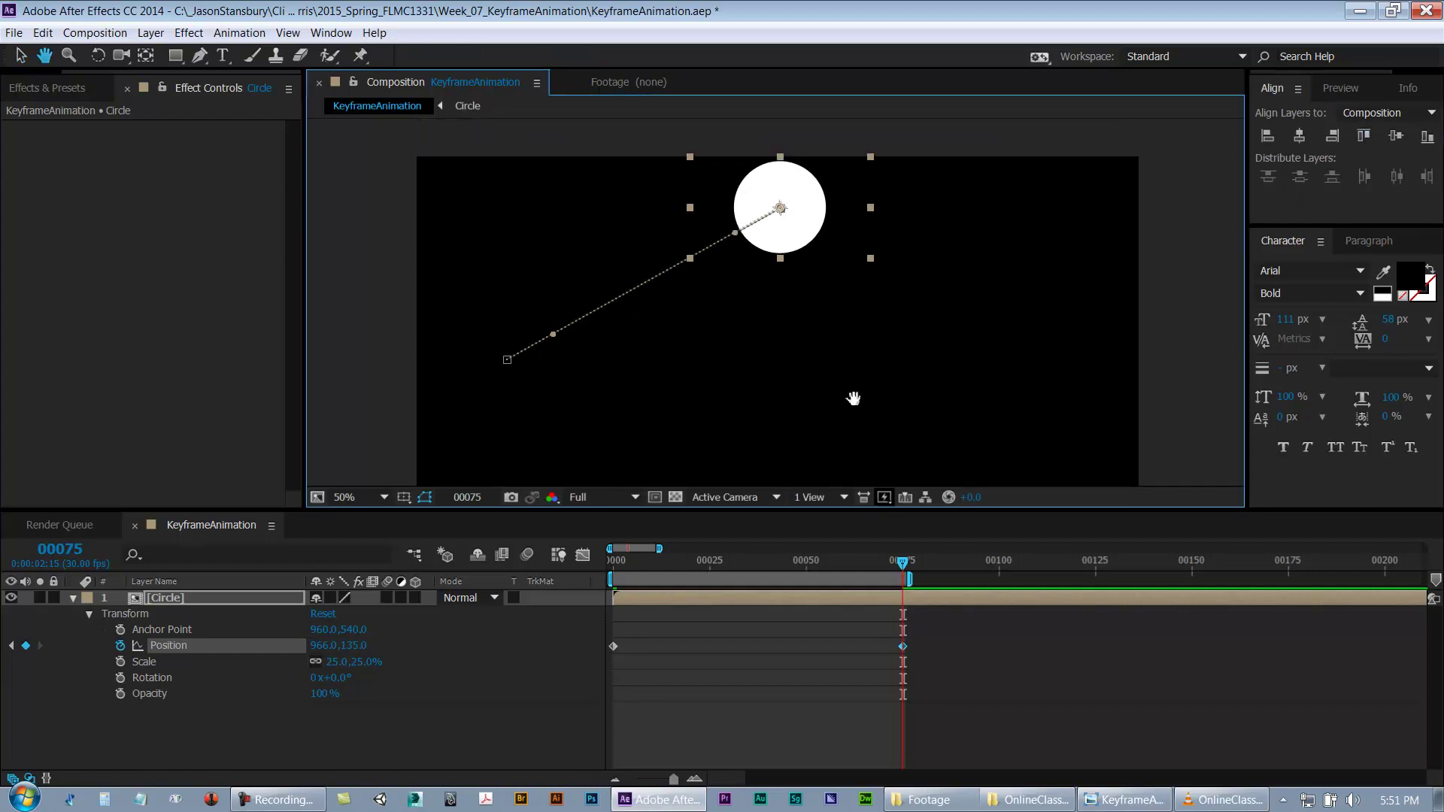
pyautogui.click(372, 497)
pyautogui.click(385, 198)
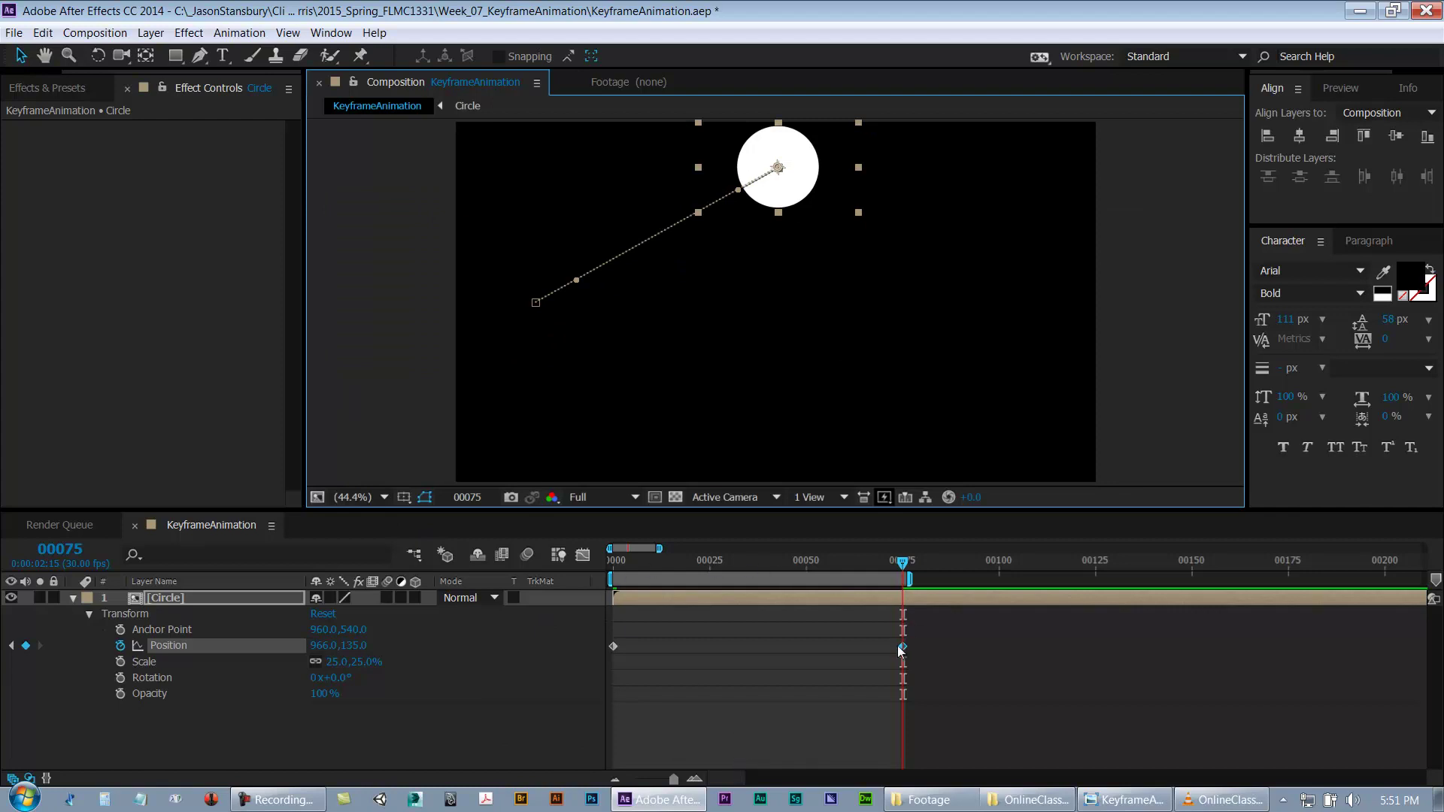
# Step: Play back the Circle's diagonal move from frame 0 to the top edge
pyautogui.moveTo(640, 564); pyautogui.dragTo(559, 566)
pyautogui.press('space')
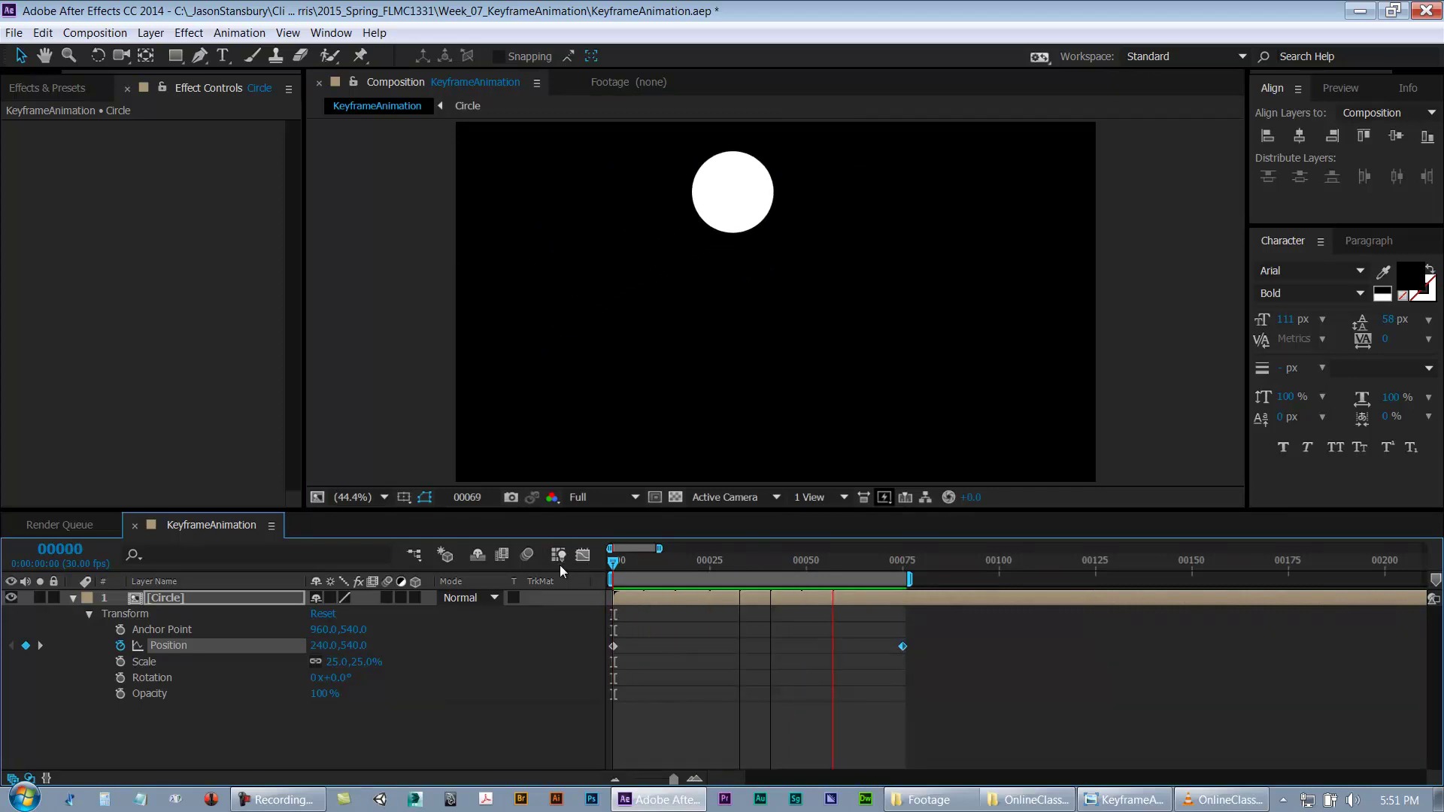
pyautogui.press('space')
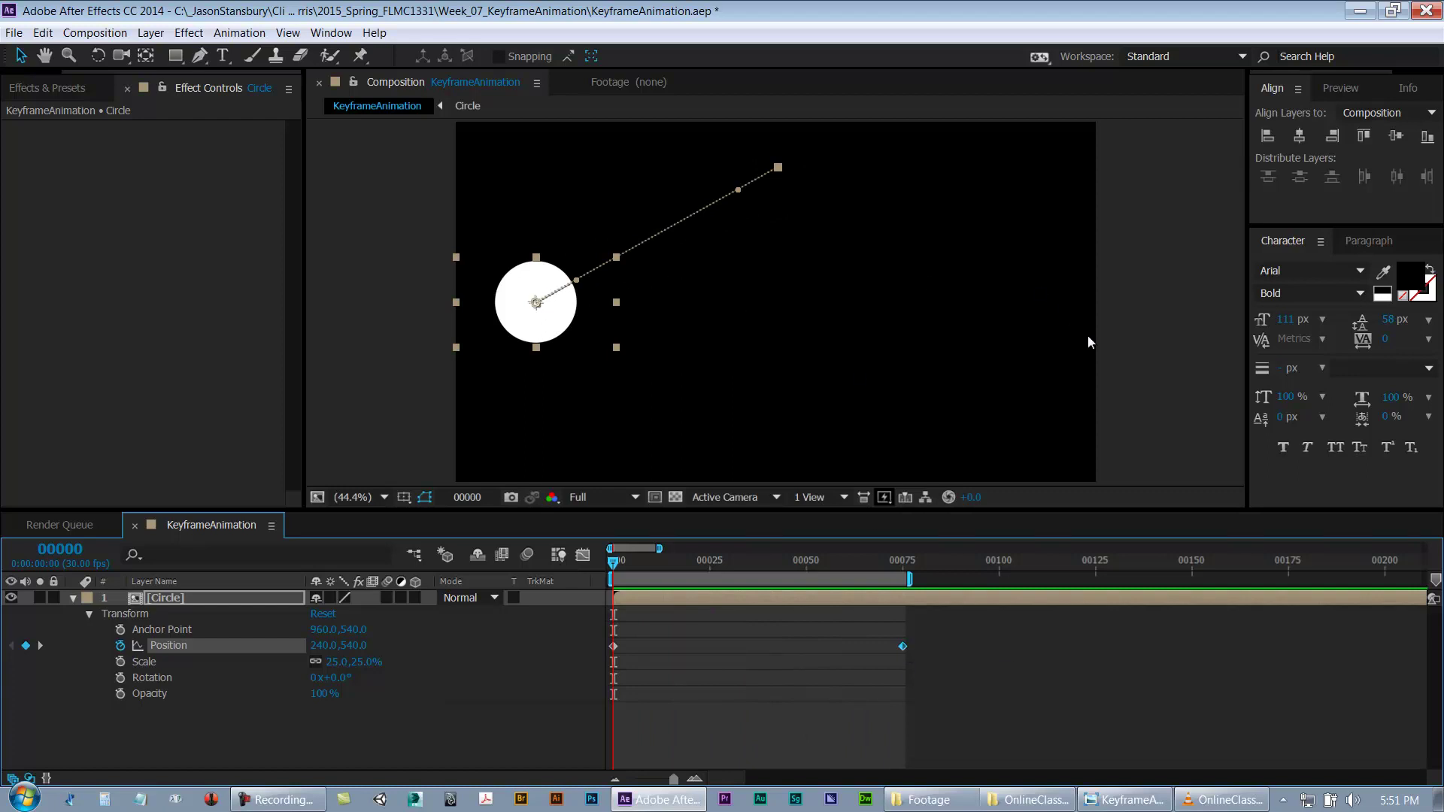
# Step: Move the Circle's last Position keyframe to about frame 38 and set the current time to frame 75
pyautogui.moveTo(903, 646)
pyautogui.mouseDown()
pyautogui.moveTo(677, 663)
pyautogui.moveTo(908, 664)
pyautogui.mouseUp()
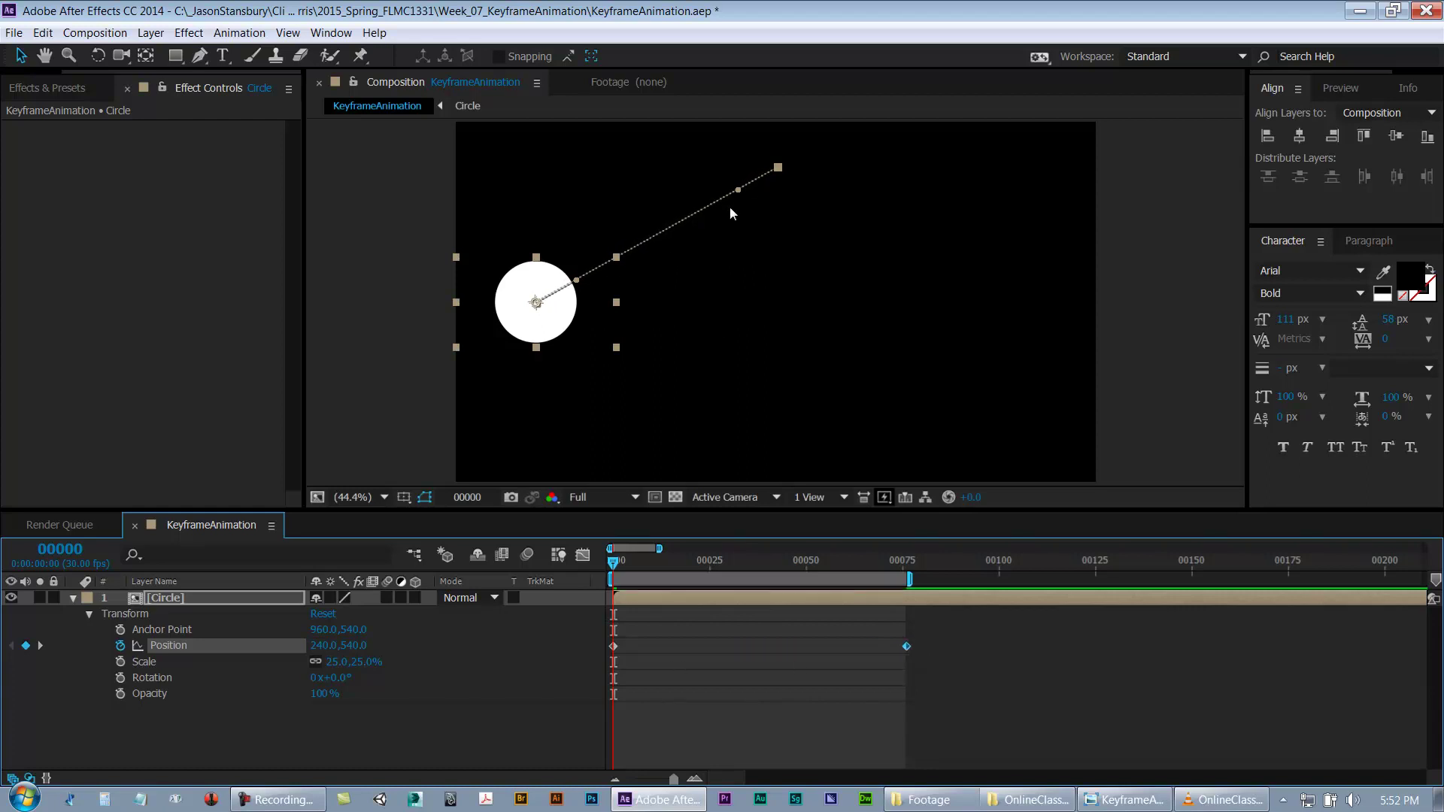
pyautogui.moveTo(904, 645); pyautogui.dragTo(728, 651)
pyautogui.moveTo(652, 646); pyautogui.dragTo(760, 679)
pyautogui.moveTo(621, 562); pyautogui.dragTo(904, 594)
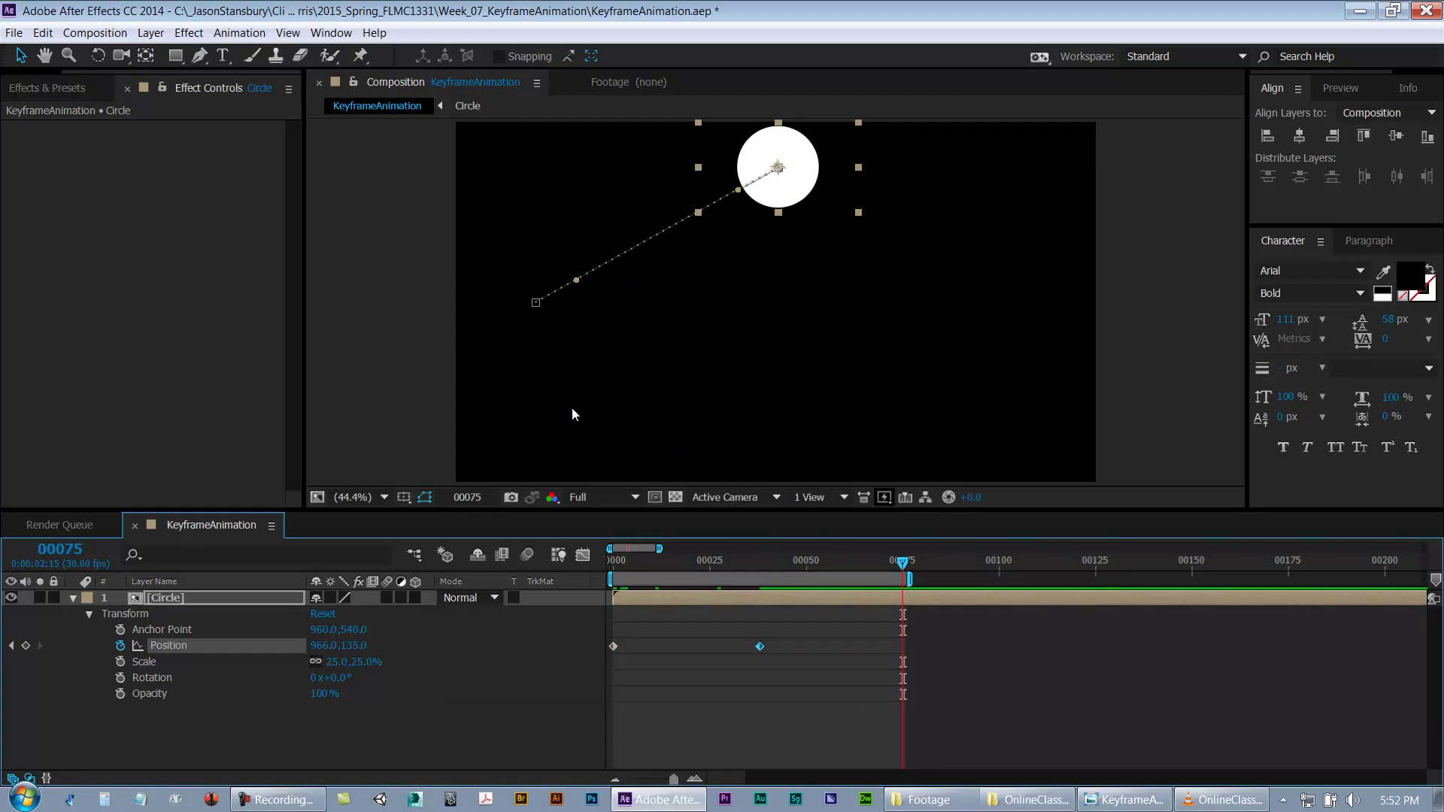
# Step: At frame 75, move the Circle across the composition, centre it vertically and align it to the right edge
pyautogui.moveTo(647, 650); pyautogui.dragTo(577, 661)
pyautogui.moveTo(702, 203); pyautogui.dragTo(945, 331)
pyautogui.click(1396, 137)
pyautogui.click(1331, 137)
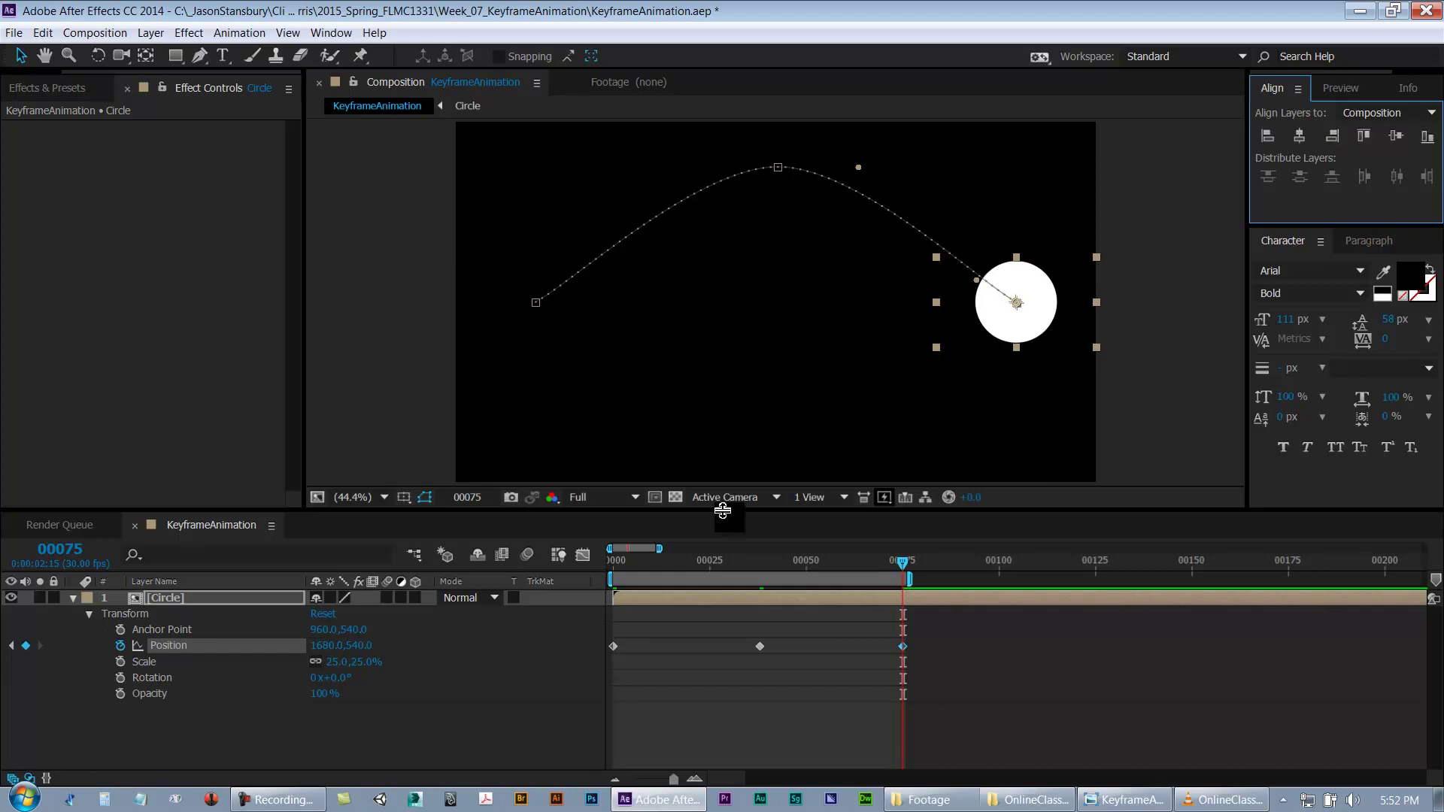
# Step: Return to frame 0 and play back the Circle's full arc from the left edge to the right edge
pyautogui.click(630, 573)
pyautogui.moveTo(620, 578); pyautogui.dragTo(571, 578)
pyautogui.press('space')
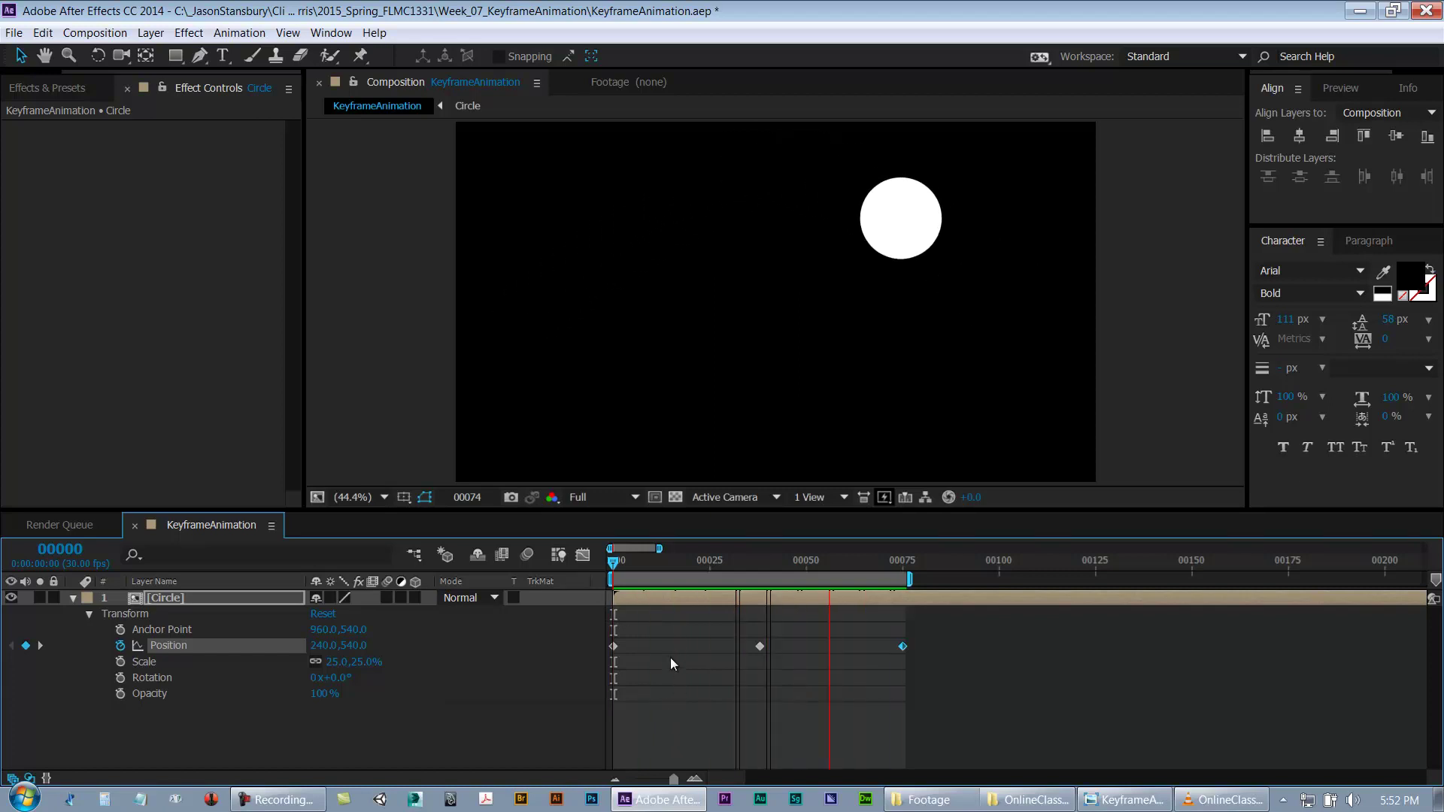
pyautogui.click(673, 616)
pyautogui.click(680, 603)
pyautogui.click(684, 656)
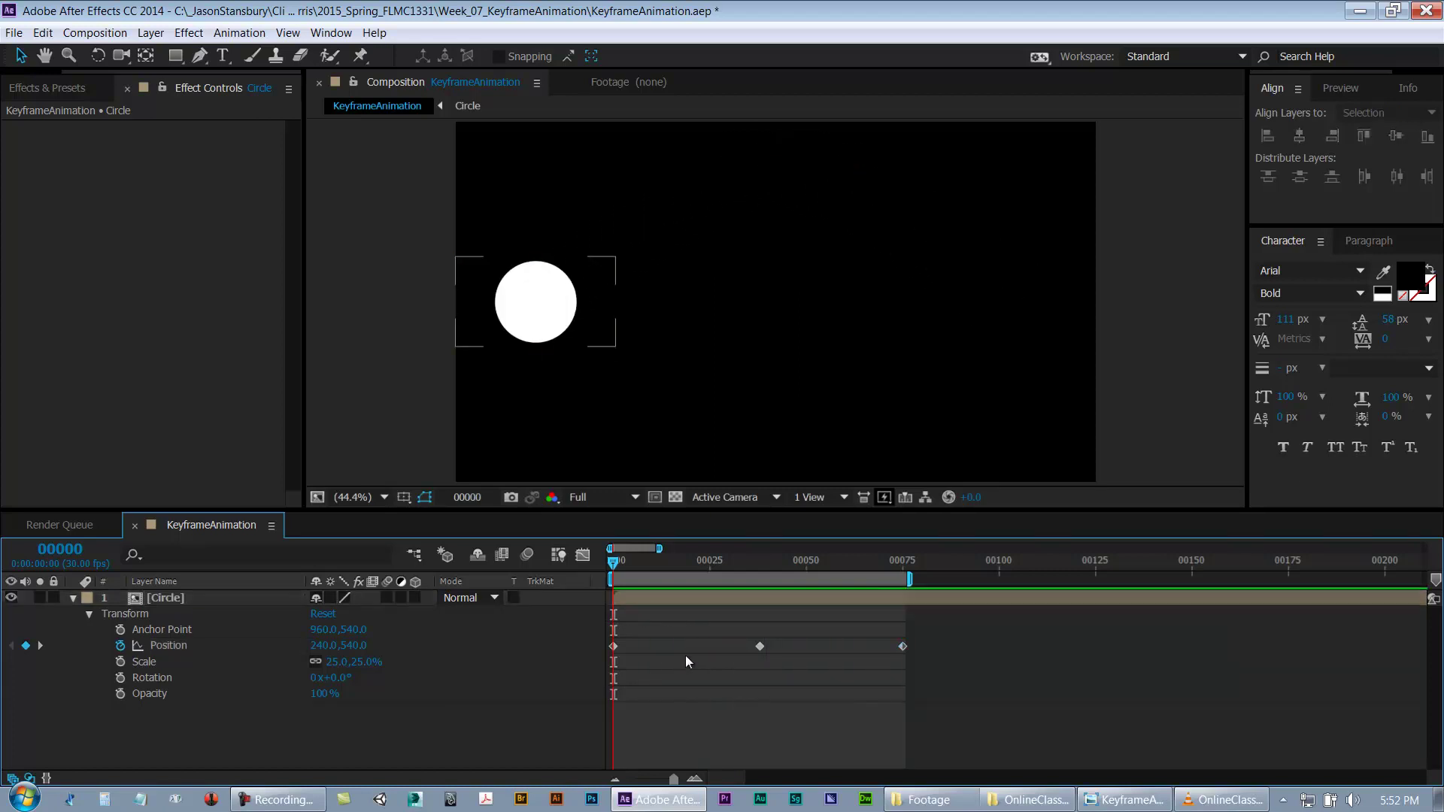
# Step: Examine the Circle's motion path by selecting each path point and its matching Position keyframe
pyautogui.click(682, 599)
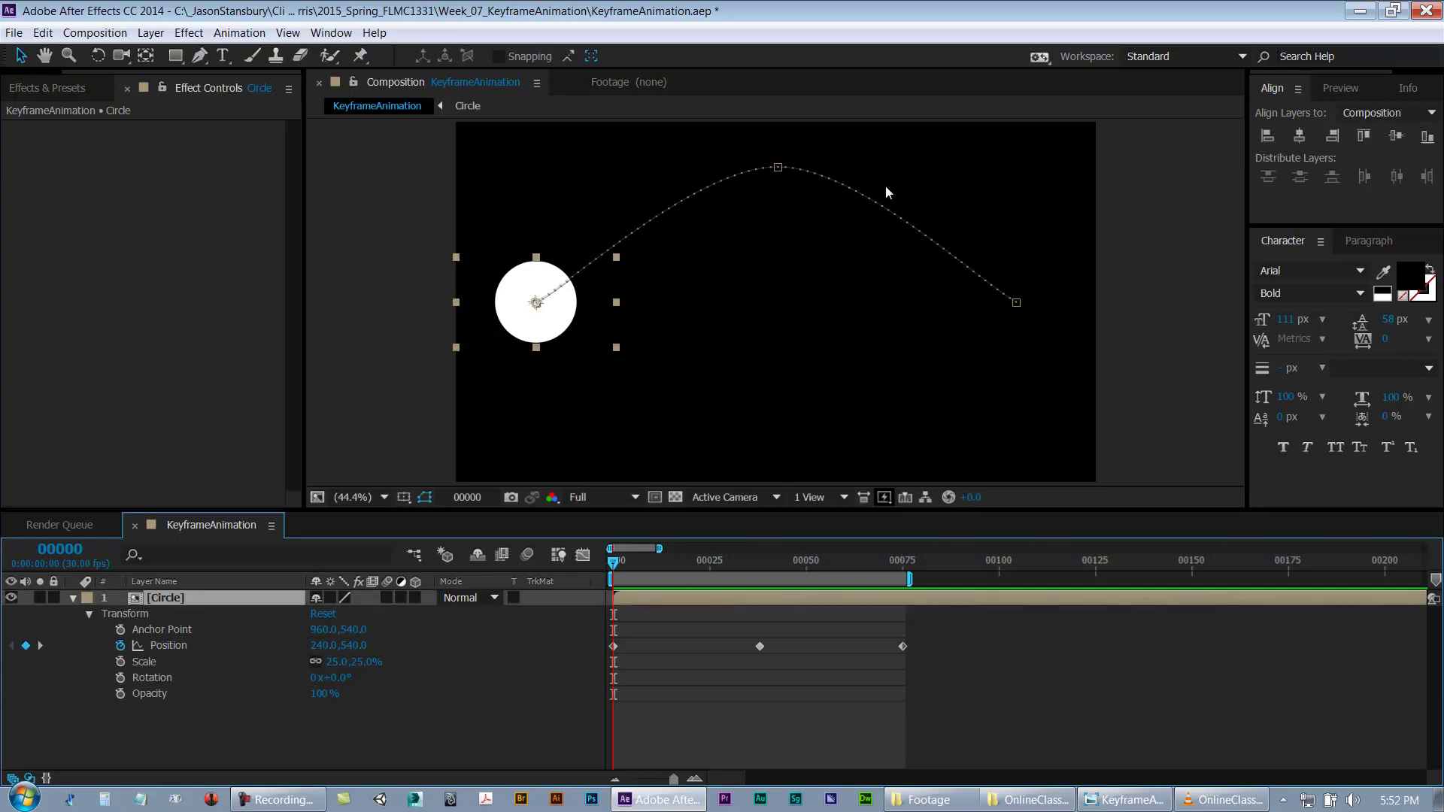
pyautogui.click(254, 722)
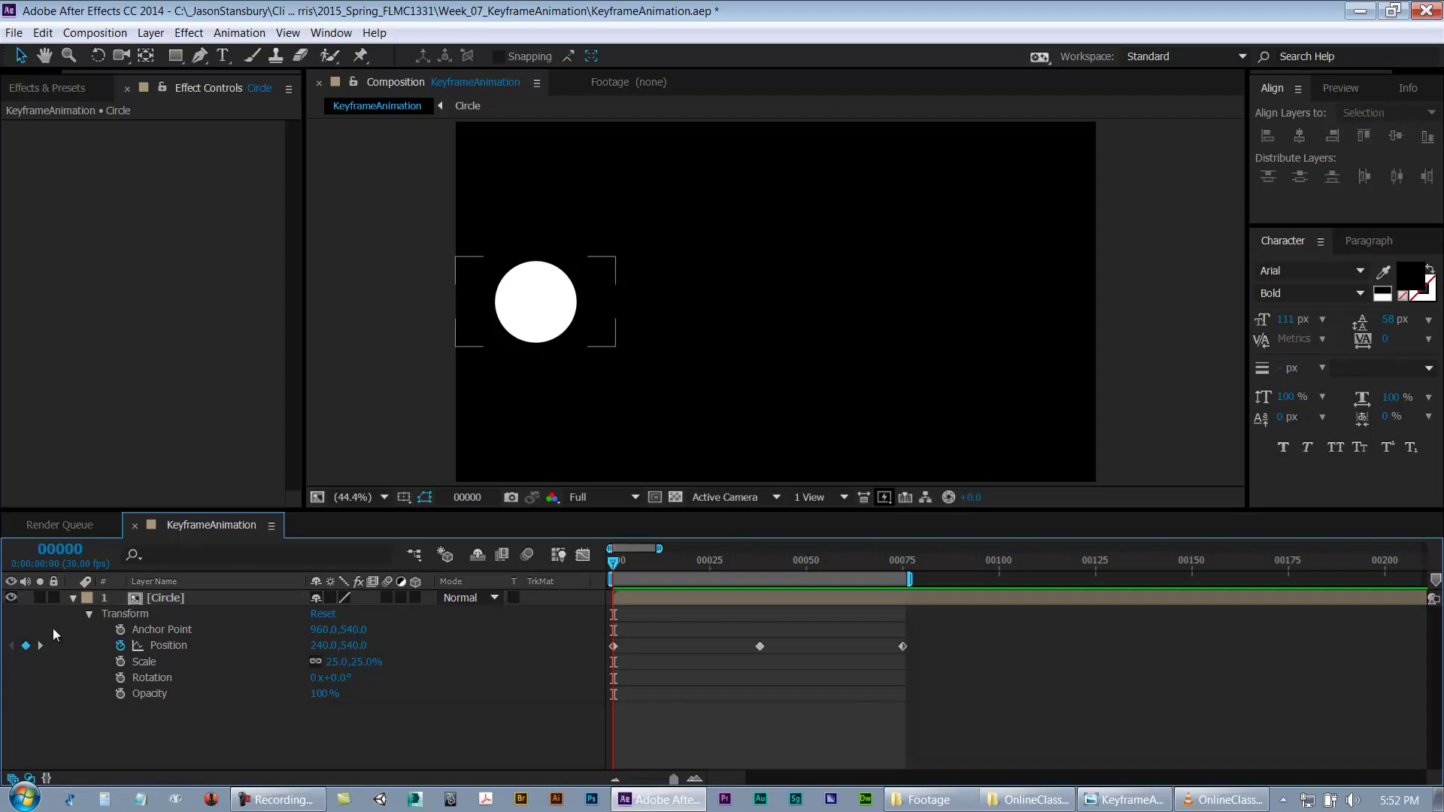
pyautogui.click(192, 597)
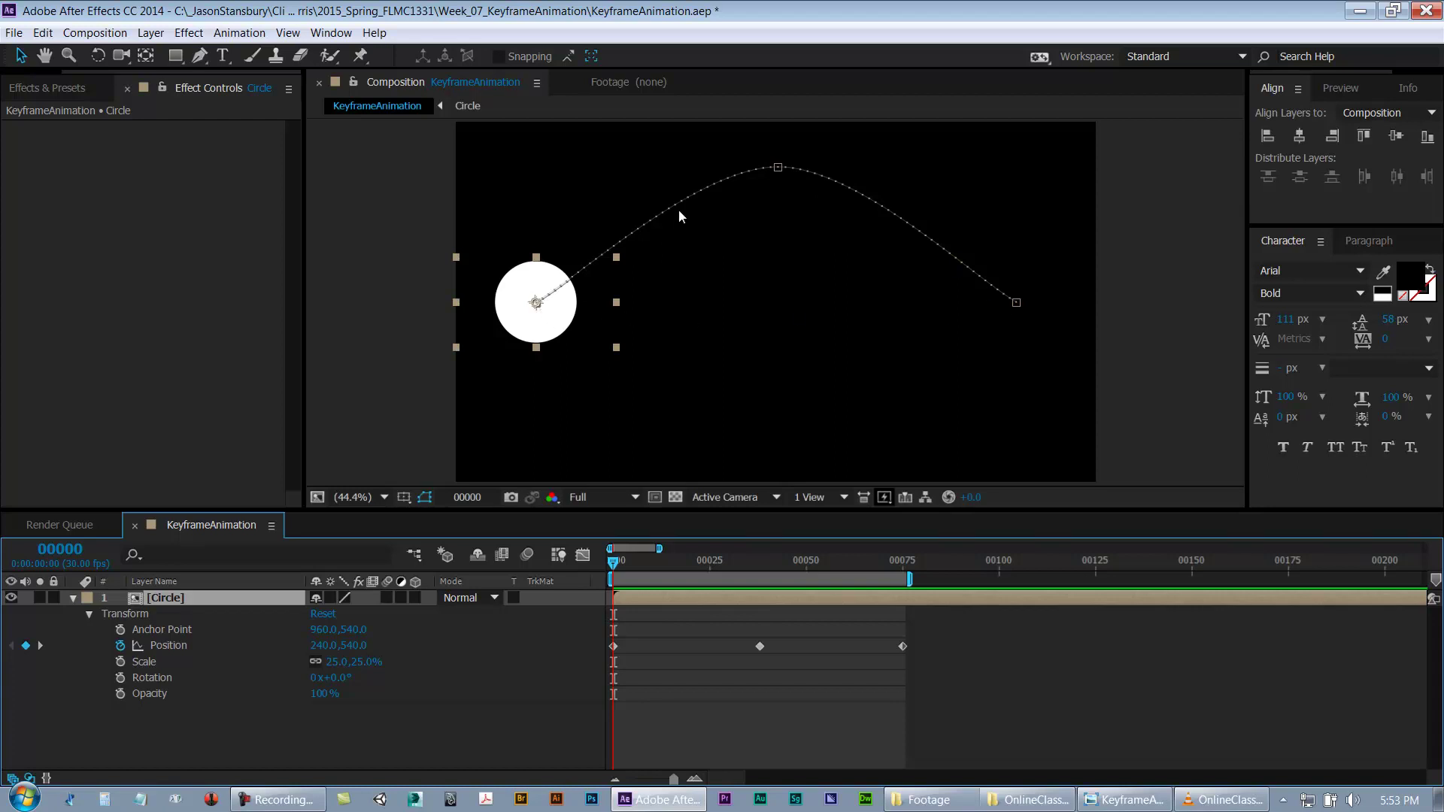
pyautogui.click(777, 167)
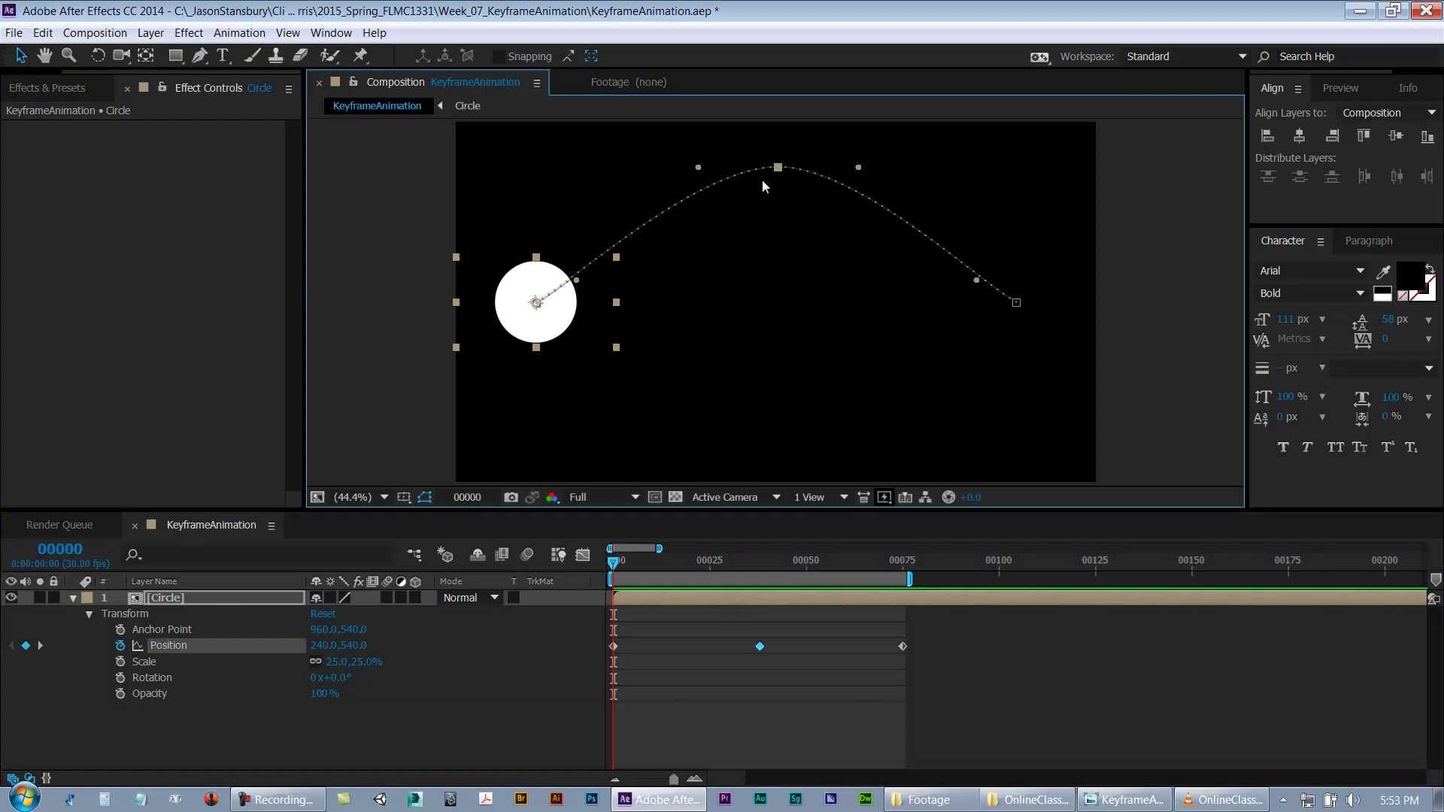
pyautogui.click(537, 302)
pyautogui.click(1019, 304)
pyautogui.click(757, 648)
pyautogui.click(614, 647)
pyautogui.click(903, 648)
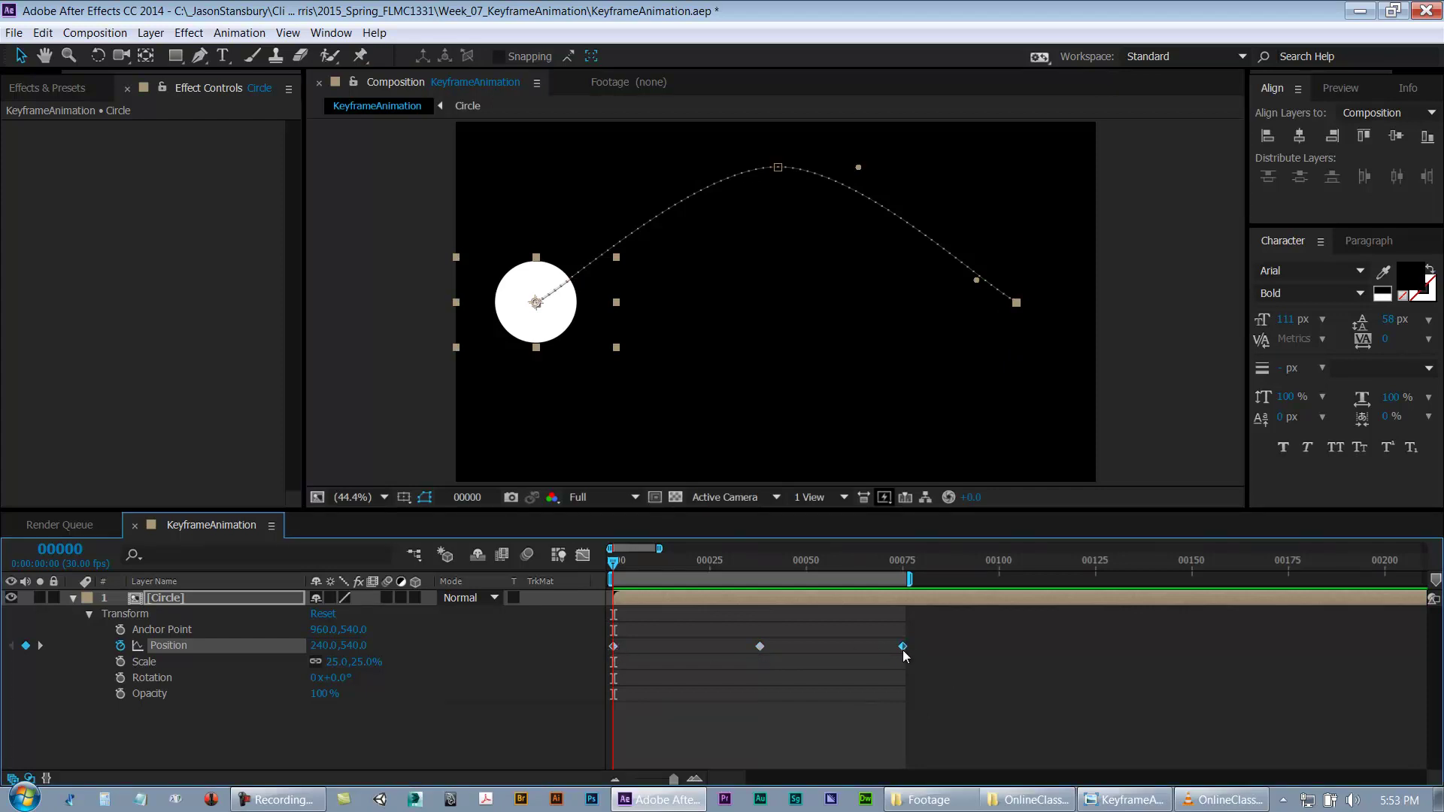
# Step: Set the middle Position keyframe's spatial interpolation to Continuous Bezier
pyautogui.click(779, 170)
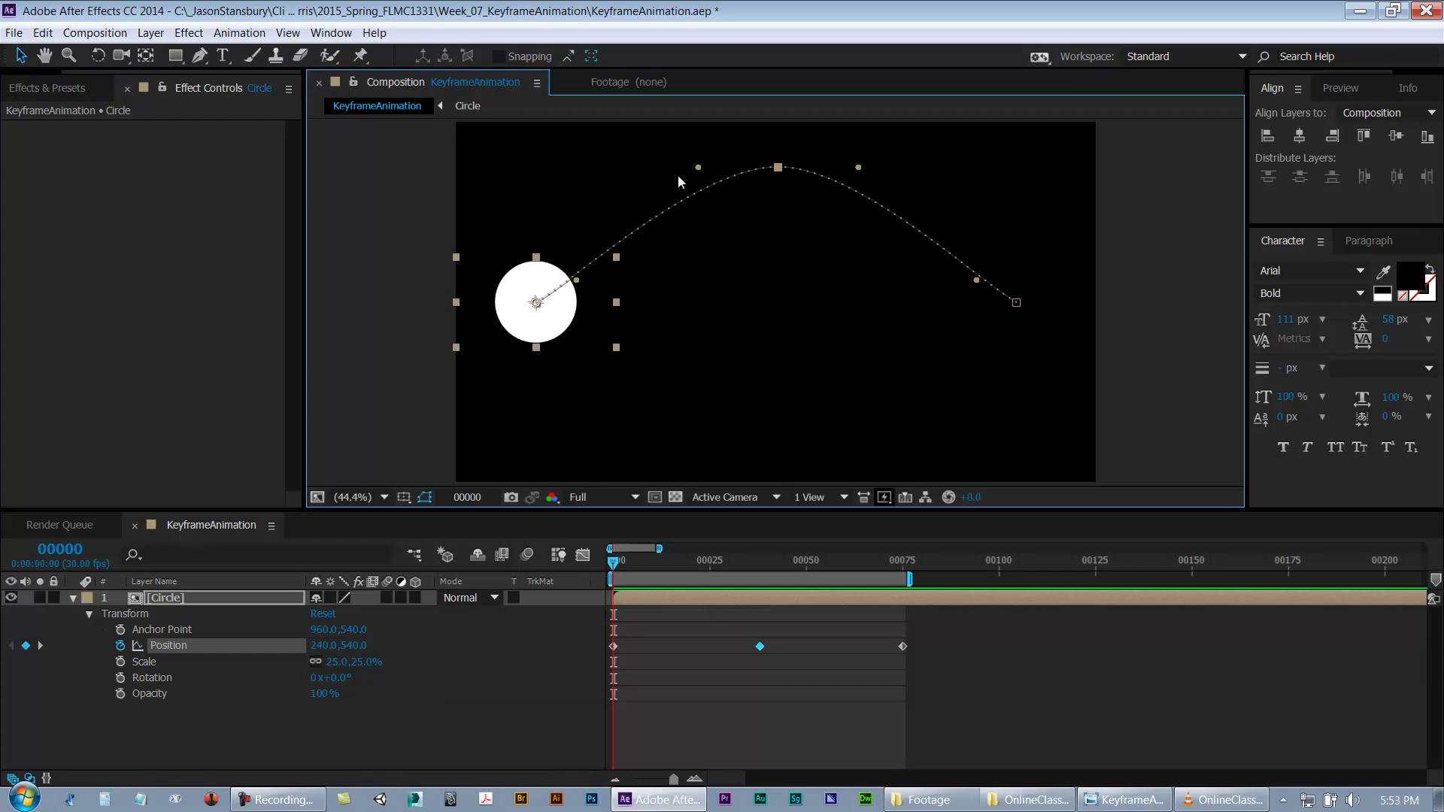
pyautogui.rightClick(760, 648)
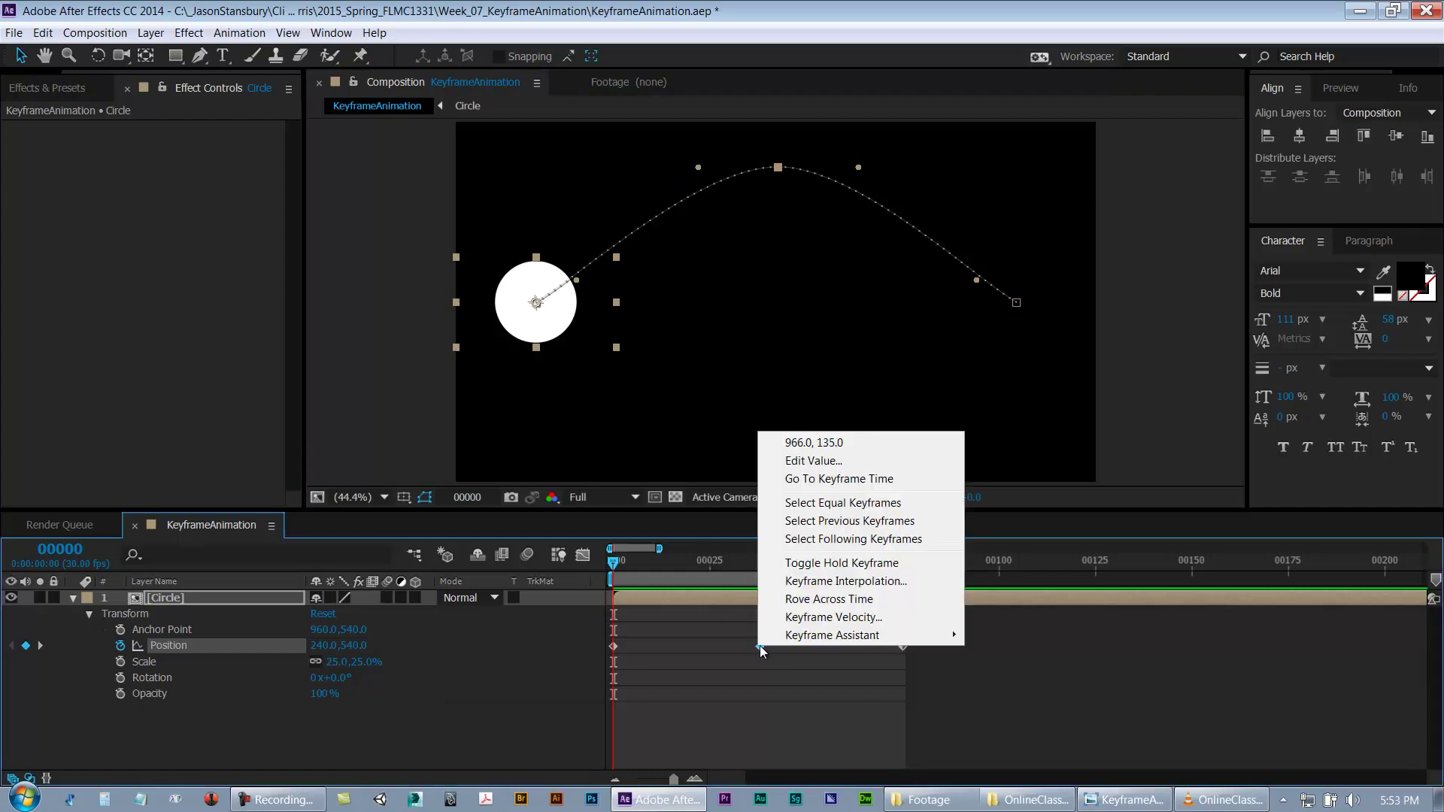
pyautogui.moveTo(784, 642)
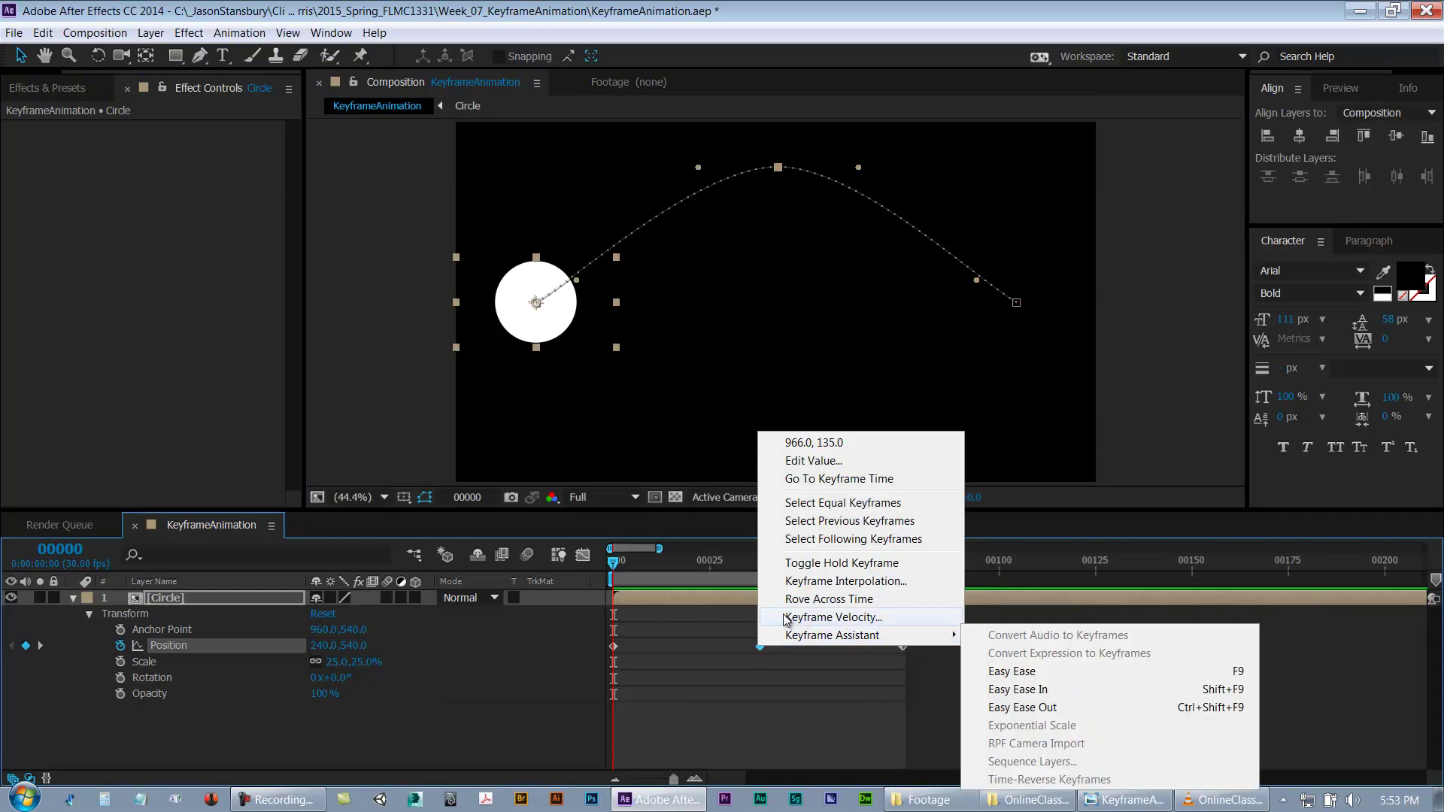
pyautogui.click(810, 582)
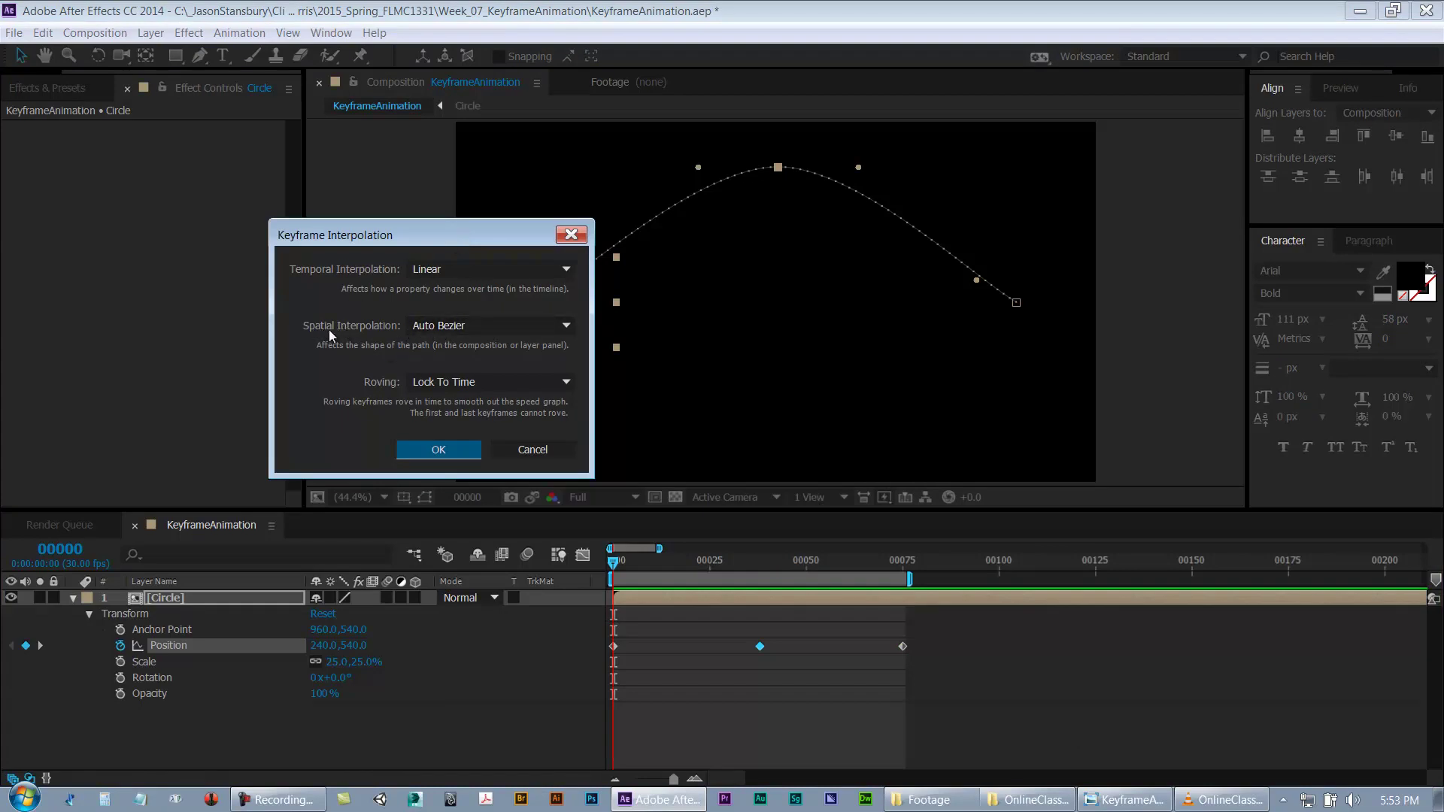
pyautogui.click(433, 331)
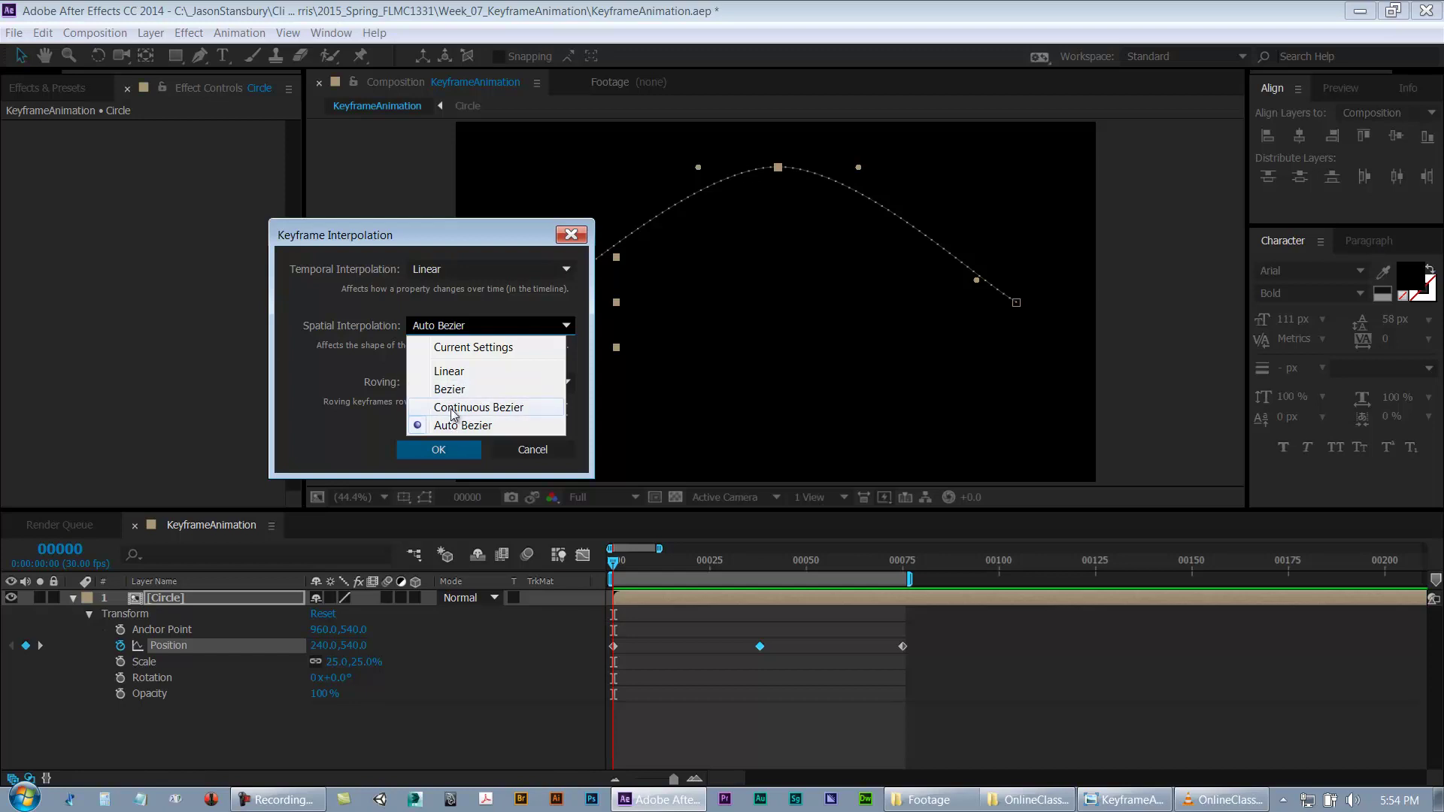
pyautogui.click(519, 407)
pyautogui.click(438, 454)
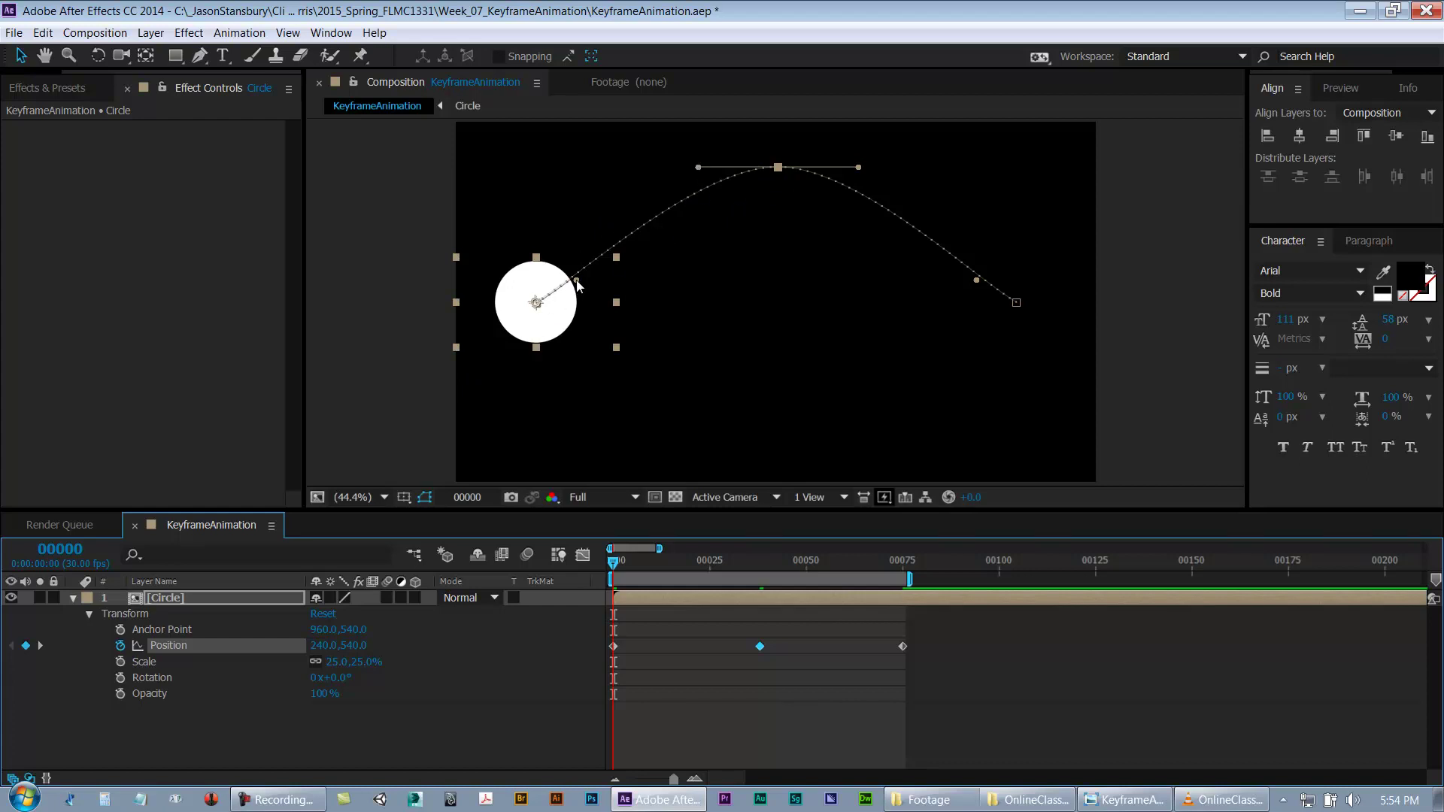
# Step: Reshape the Circle's motion path by adjusting the Bezier handles of its end, middle and start points
pyautogui.click(1016, 304)
pyautogui.moveTo(977, 281); pyautogui.dragTo(975, 271)
pyautogui.click(778, 168)
pyautogui.moveTo(701, 170)
pyautogui.mouseDown()
pyautogui.moveTo(683, 140)
pyautogui.moveTo(694, 192)
pyautogui.mouseUp()
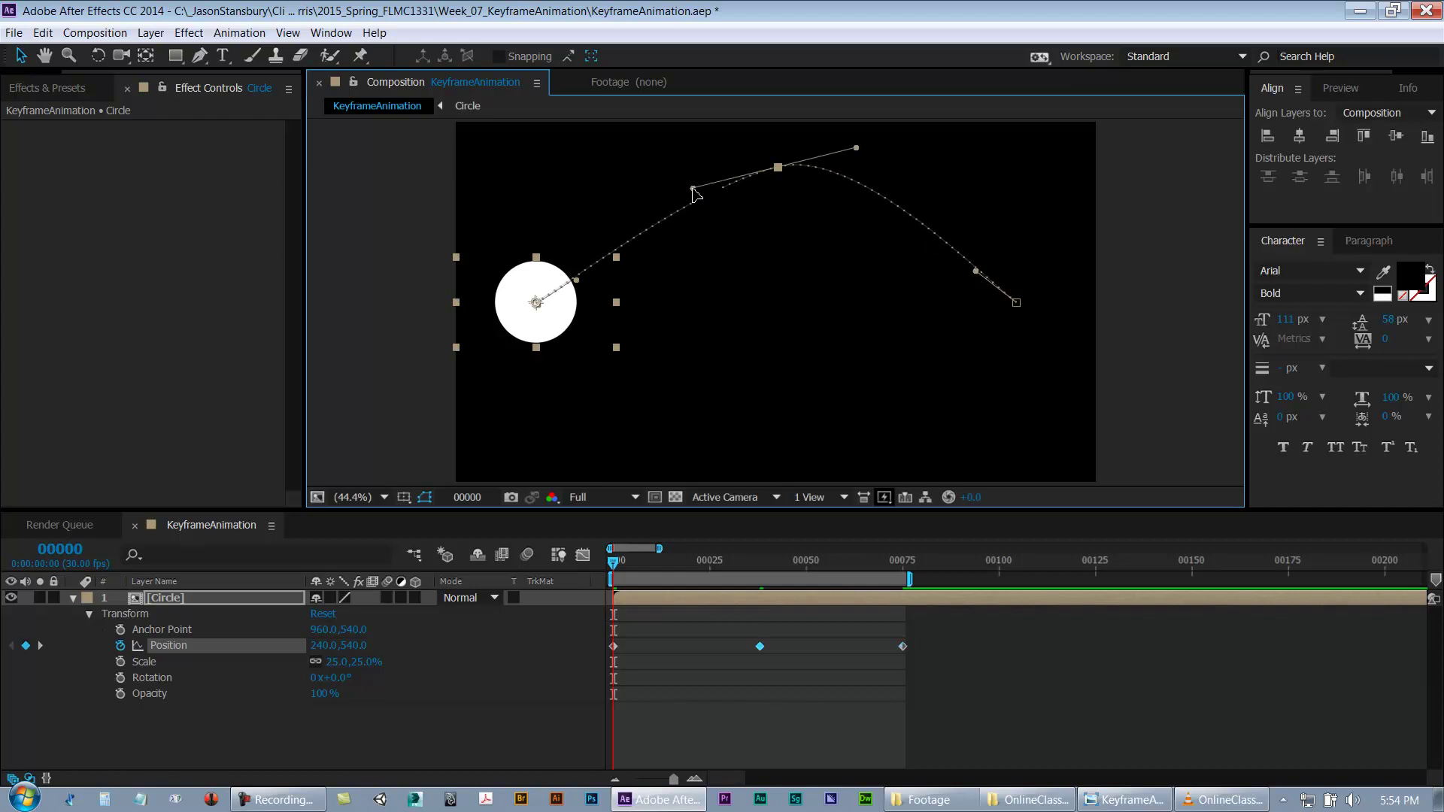
pyautogui.click(536, 302)
pyautogui.moveTo(576, 280); pyautogui.dragTo(580, 250)
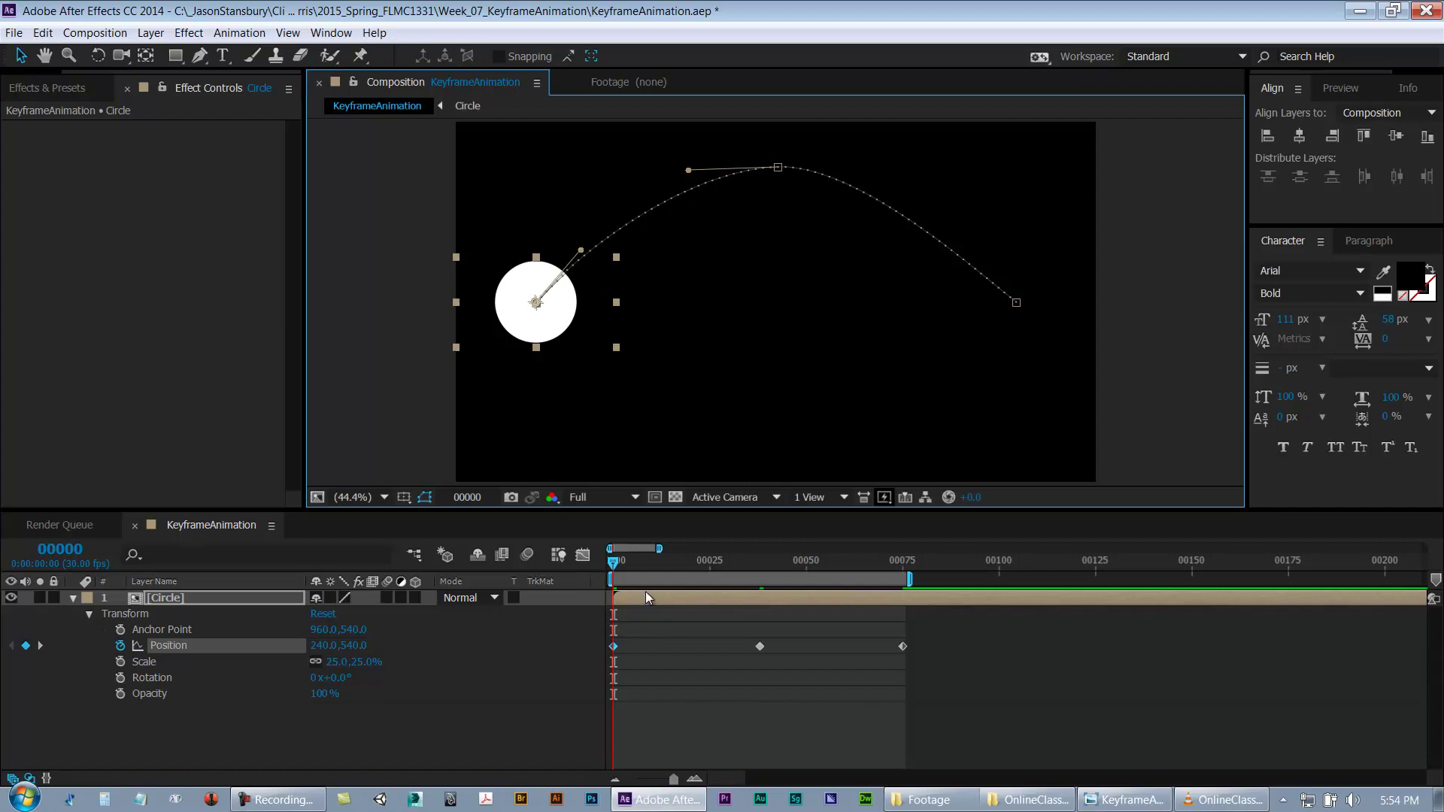
# Step: Preview the reshaped arc and scrub through the Circle's movement along it
pyautogui.press('space')
pyautogui.press('space')
pyautogui.click(679, 598)
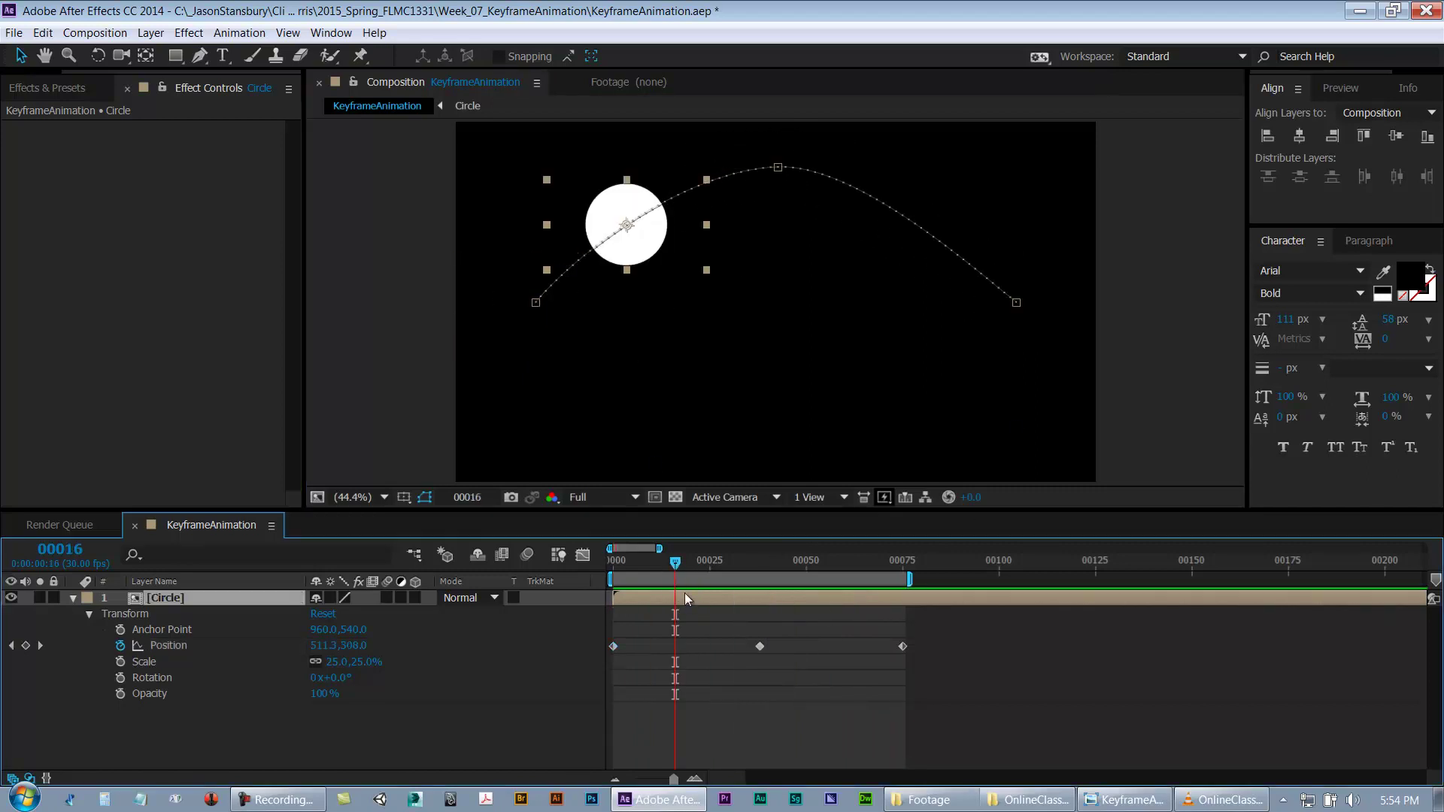
pyautogui.moveTo(682, 567); pyautogui.dragTo(798, 565)
pyautogui.click(618, 582)
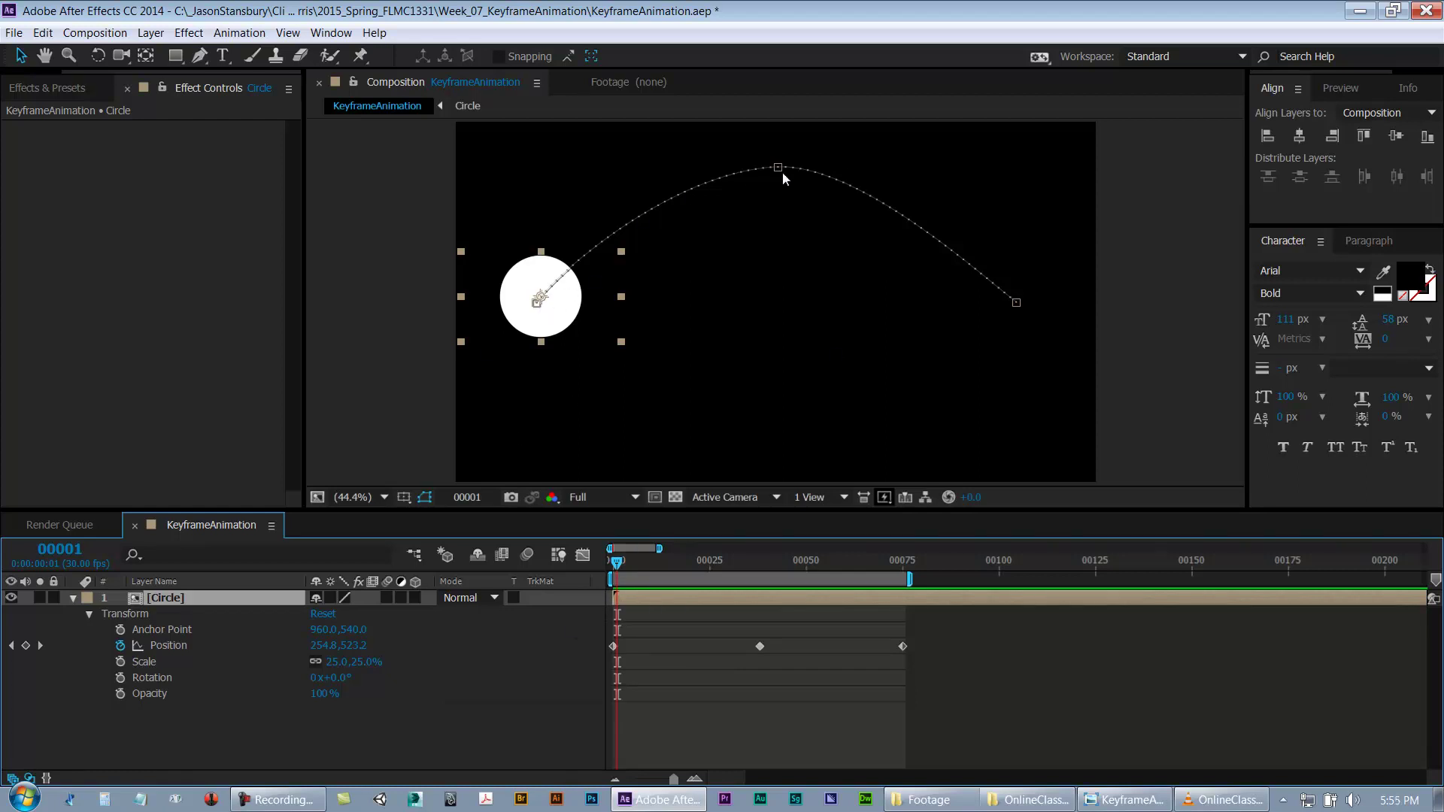
pyautogui.moveTo(675, 564); pyautogui.dragTo(711, 566)
# Step: Reselect the Circle and demonstrate box-selecting its Position keyframes singly and all together, then clear the selection
pyautogui.click(213, 730)
pyautogui.click(169, 605)
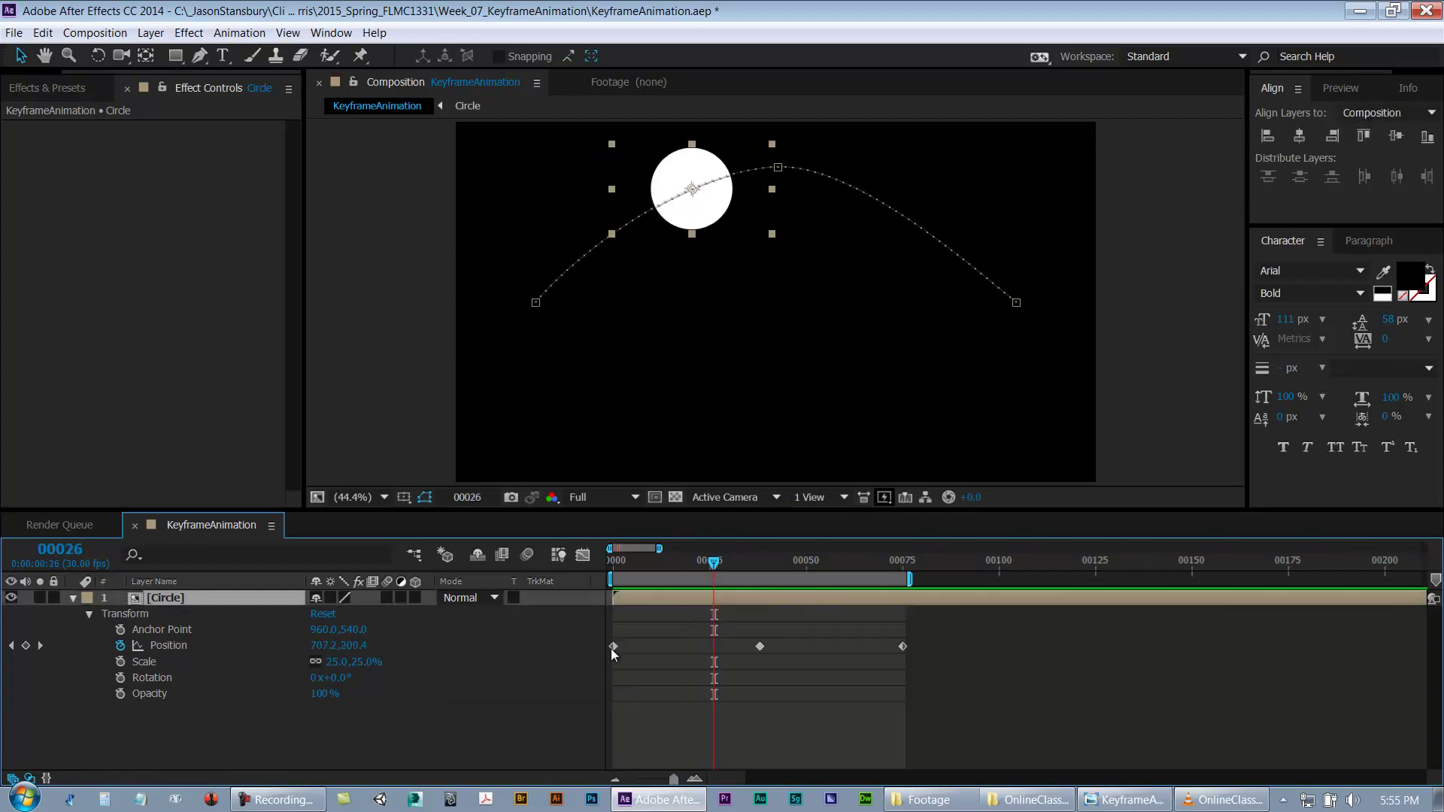
pyautogui.moveTo(602, 639)
pyautogui.mouseDown()
pyautogui.moveTo(940, 670)
pyautogui.moveTo(809, 673)
pyautogui.moveTo(784, 635)
pyautogui.moveTo(621, 643)
pyautogui.mouseUp()
pyautogui.click(934, 670)
pyautogui.click(931, 644)
pyautogui.moveTo(944, 634); pyautogui.dragTo(988, 668)
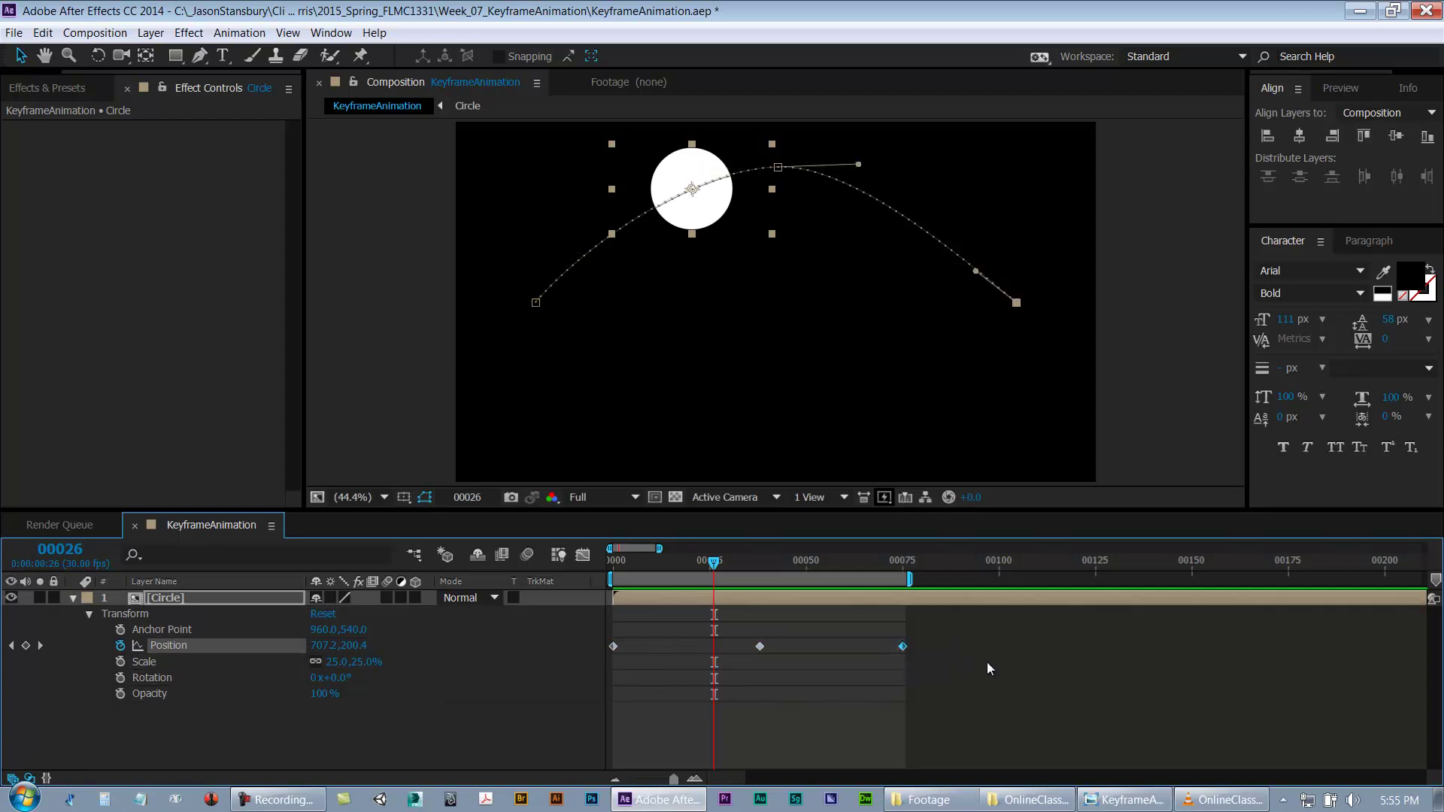
pyautogui.moveTo(852, 675); pyautogui.dragTo(725, 674)
pyautogui.moveTo(792, 633)
pyautogui.mouseDown()
pyautogui.moveTo(719, 679)
pyautogui.moveTo(693, 678)
pyautogui.moveTo(782, 660)
pyautogui.mouseUp()
pyautogui.moveTo(863, 638); pyautogui.dragTo(977, 692)
pyautogui.click(651, 680)
pyautogui.moveTo(923, 675); pyautogui.dragTo(600, 645)
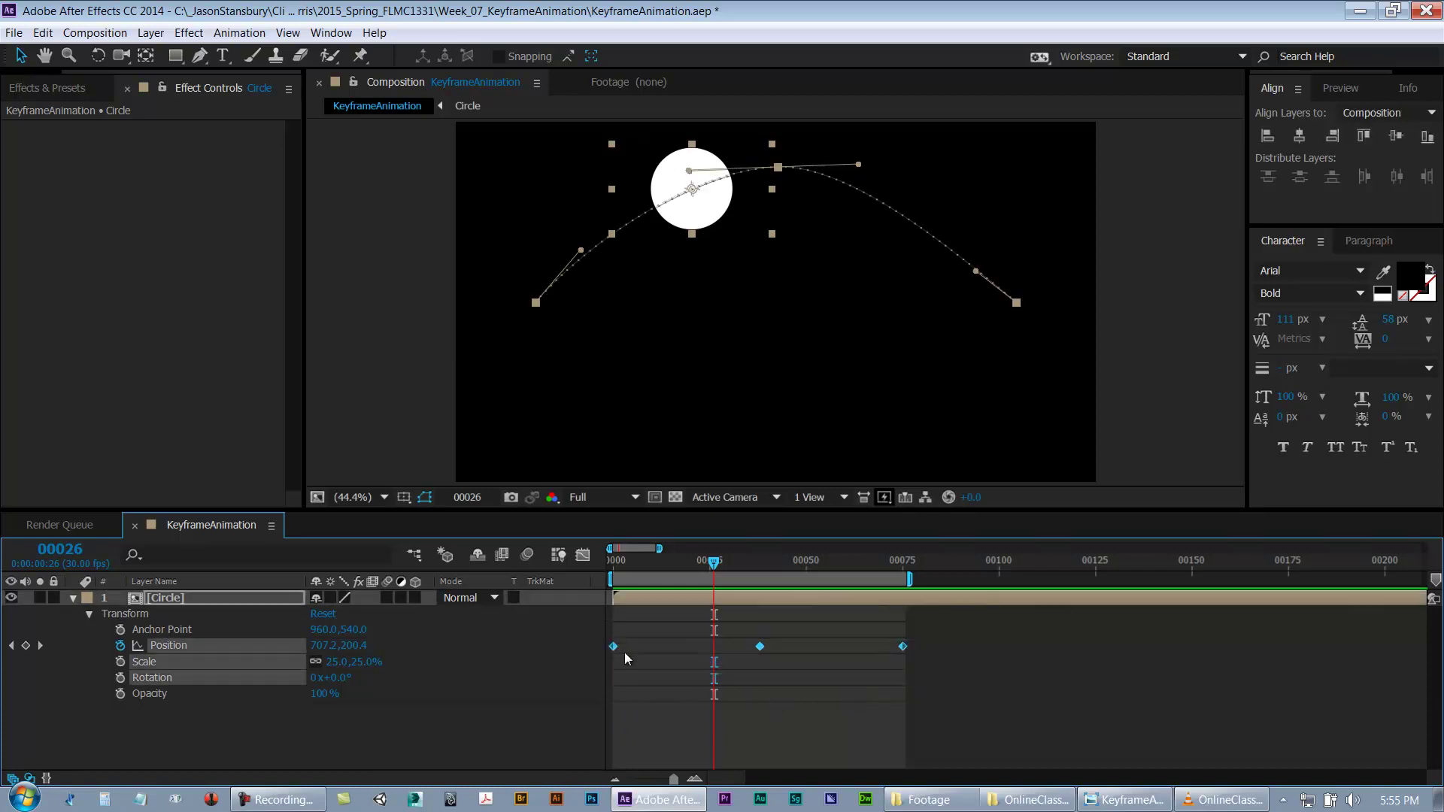
pyautogui.click(622, 668)
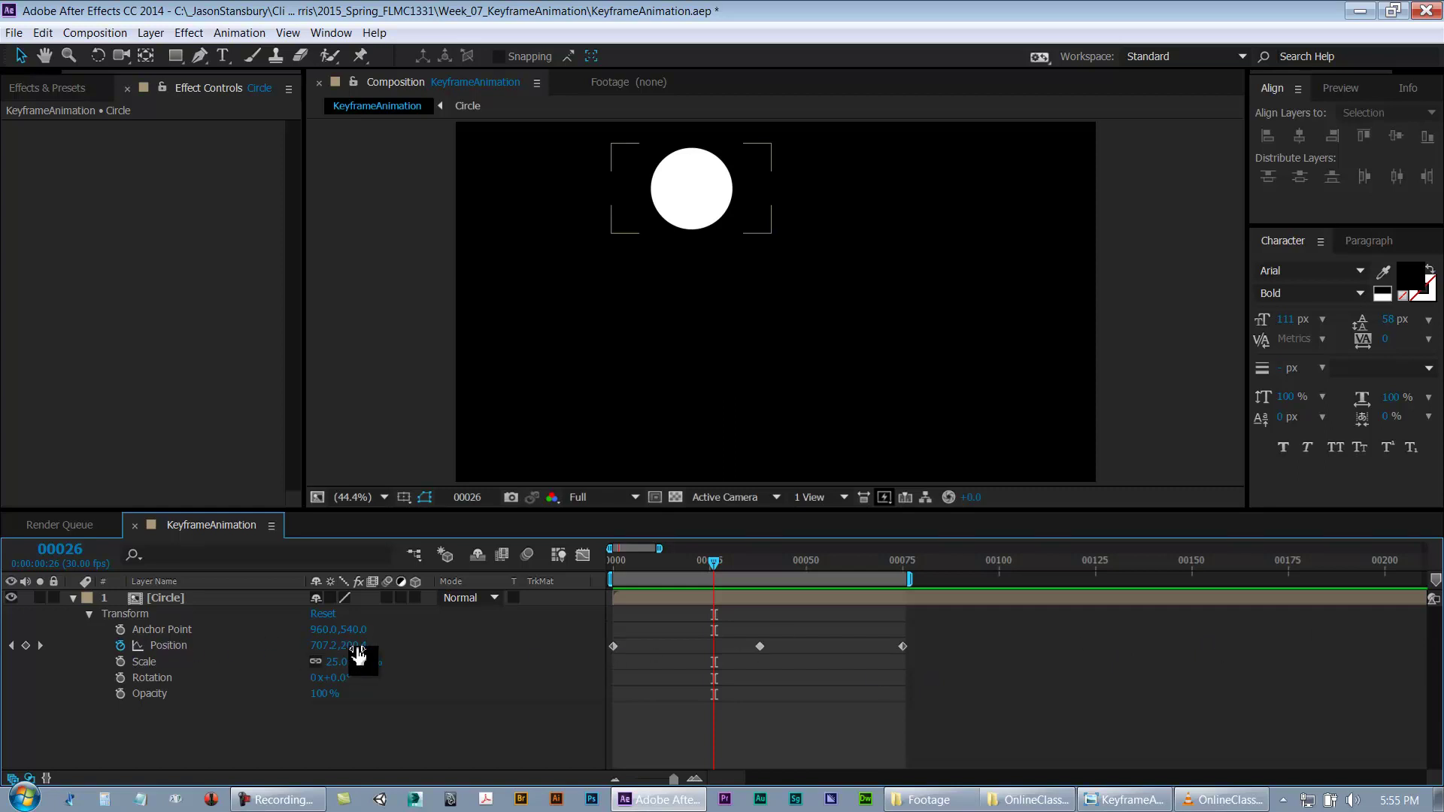
# Step: Select the Circle's Position, Scale, Rotation and Opacity properties one after another
pyautogui.click(165, 648)
pyautogui.click(157, 661)
pyautogui.click(154, 677)
pyautogui.click(153, 692)
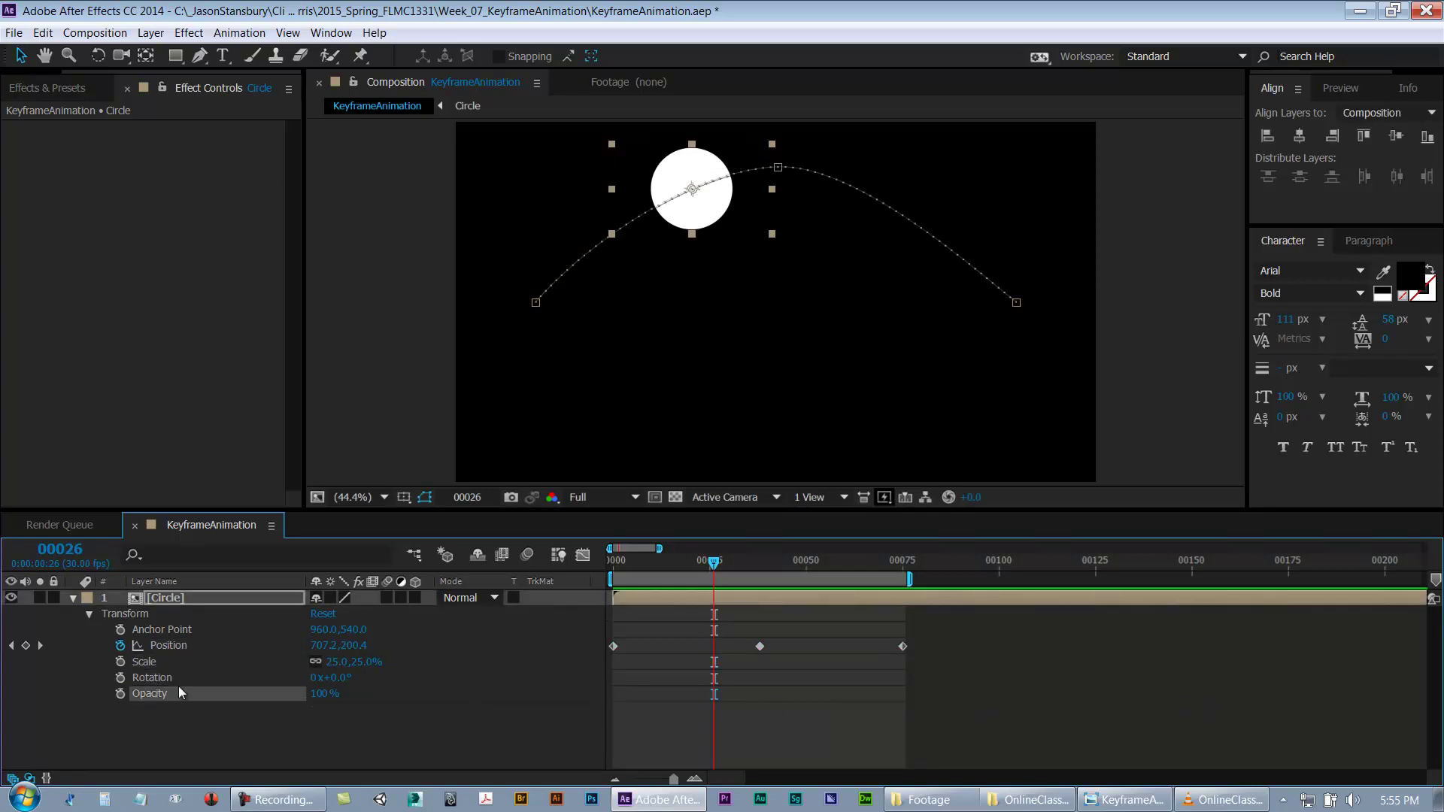
# Step: Set the spatial interpolation of all the Circle's Position keyframes to Linear
pyautogui.click(179, 646)
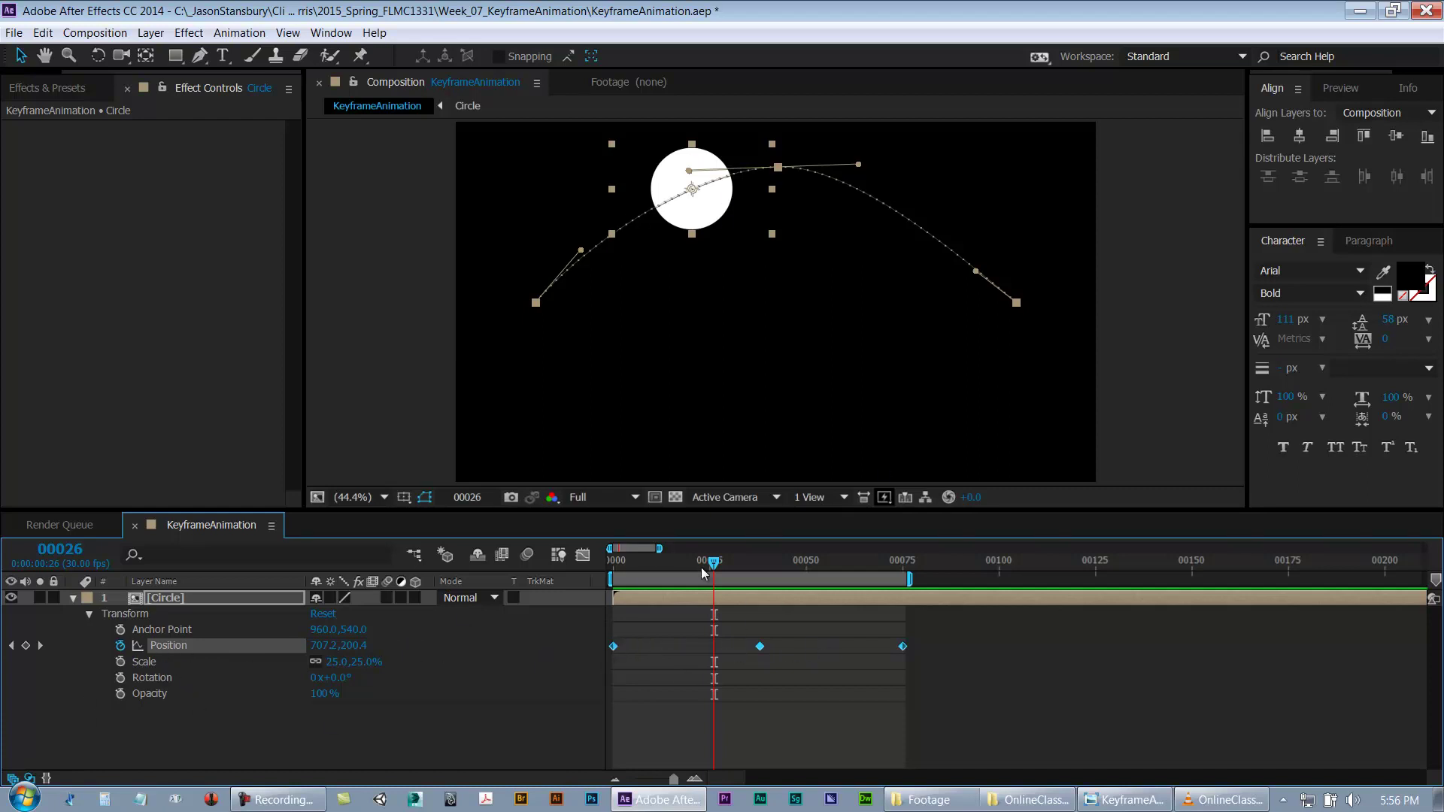
pyautogui.rightClick(614, 648)
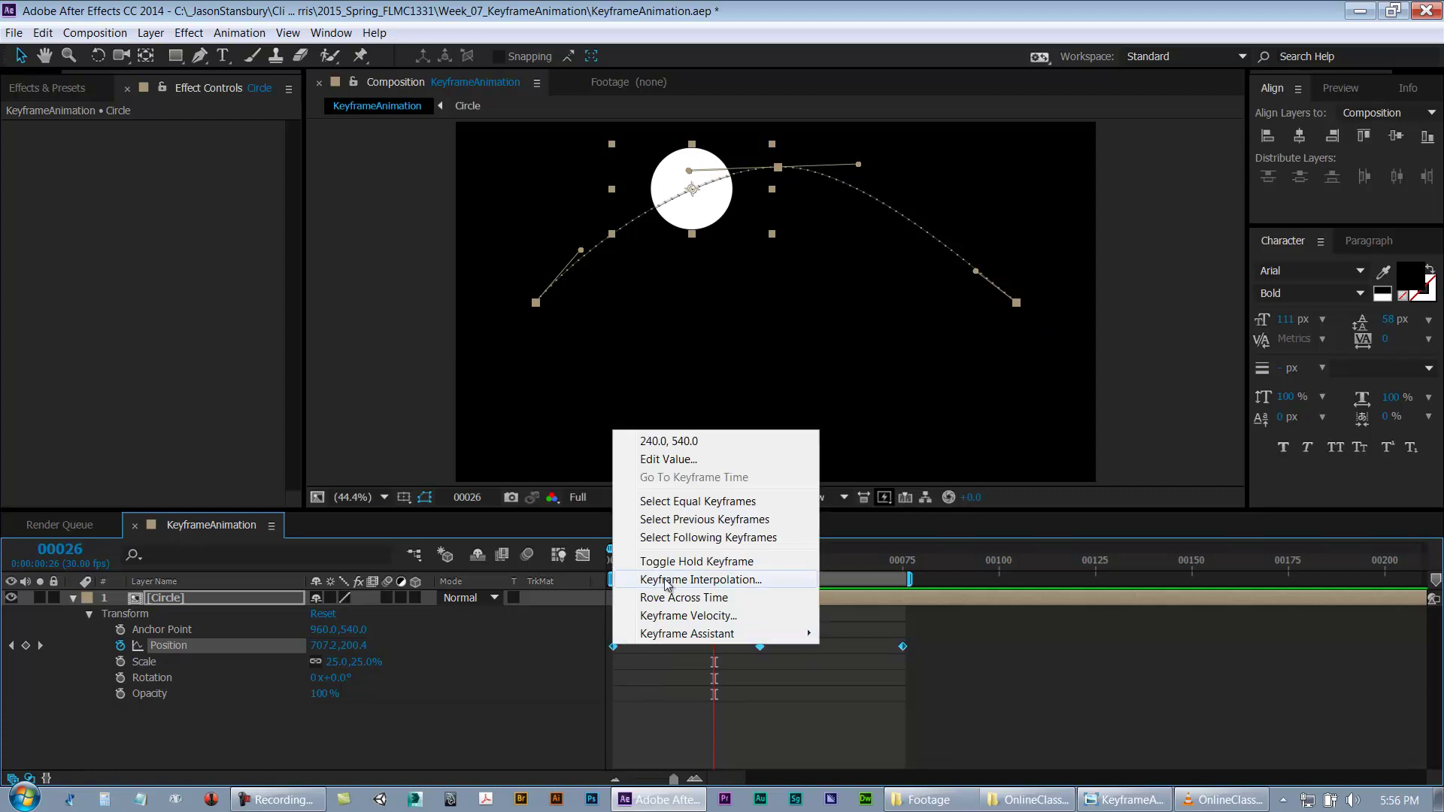
pyautogui.click(707, 580)
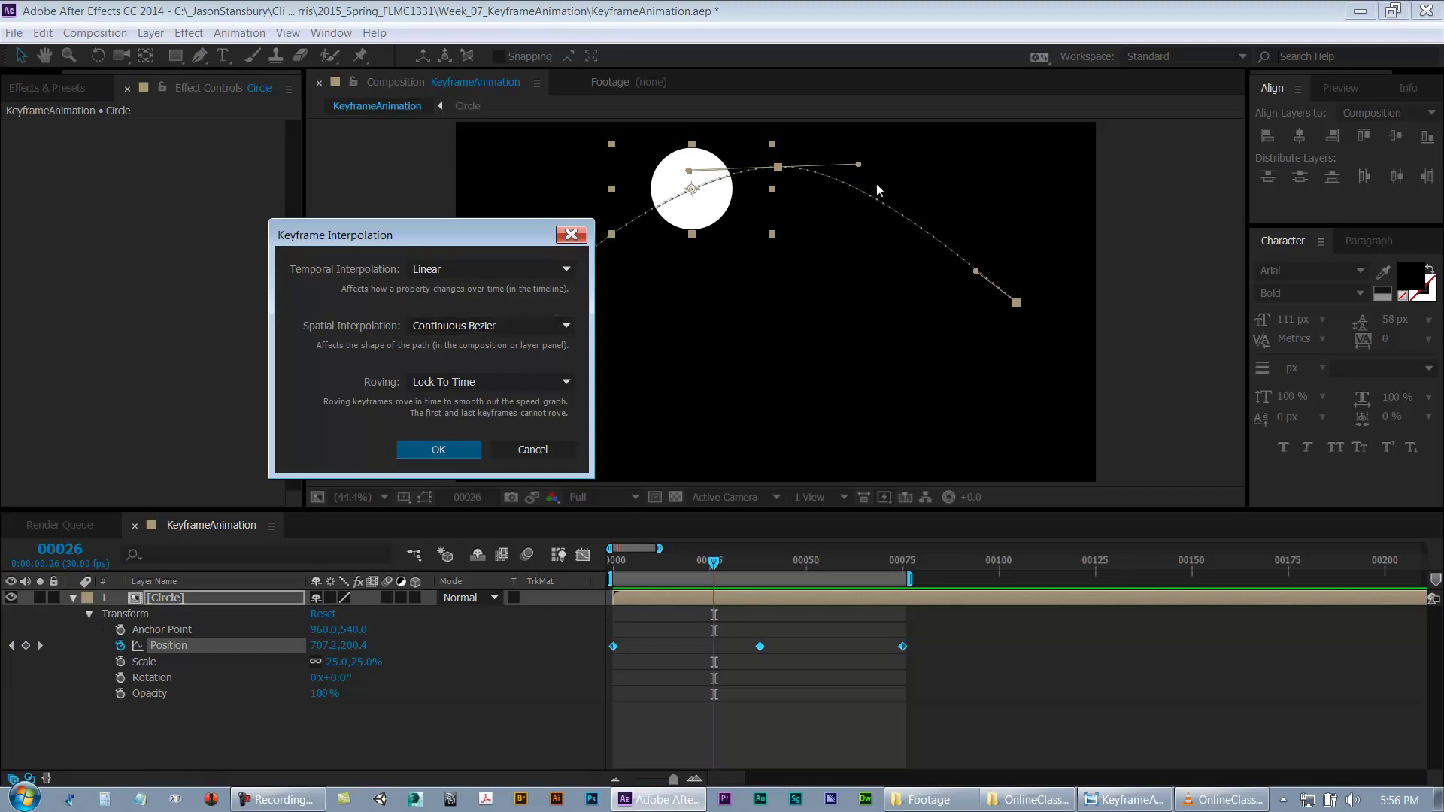
pyautogui.click(443, 326)
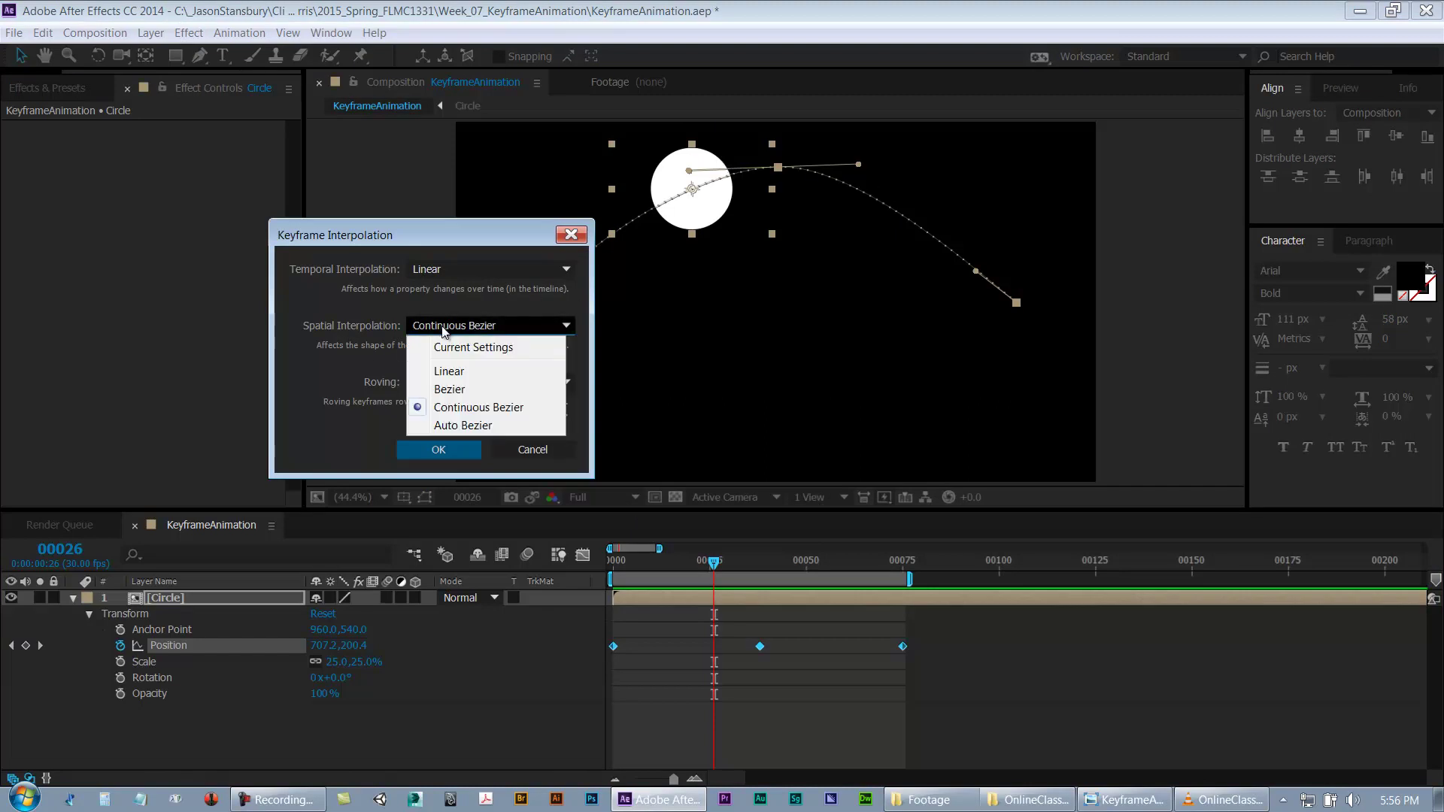
pyautogui.click(449, 372)
pyautogui.moveTo(463, 225); pyautogui.dragTo(307, 219)
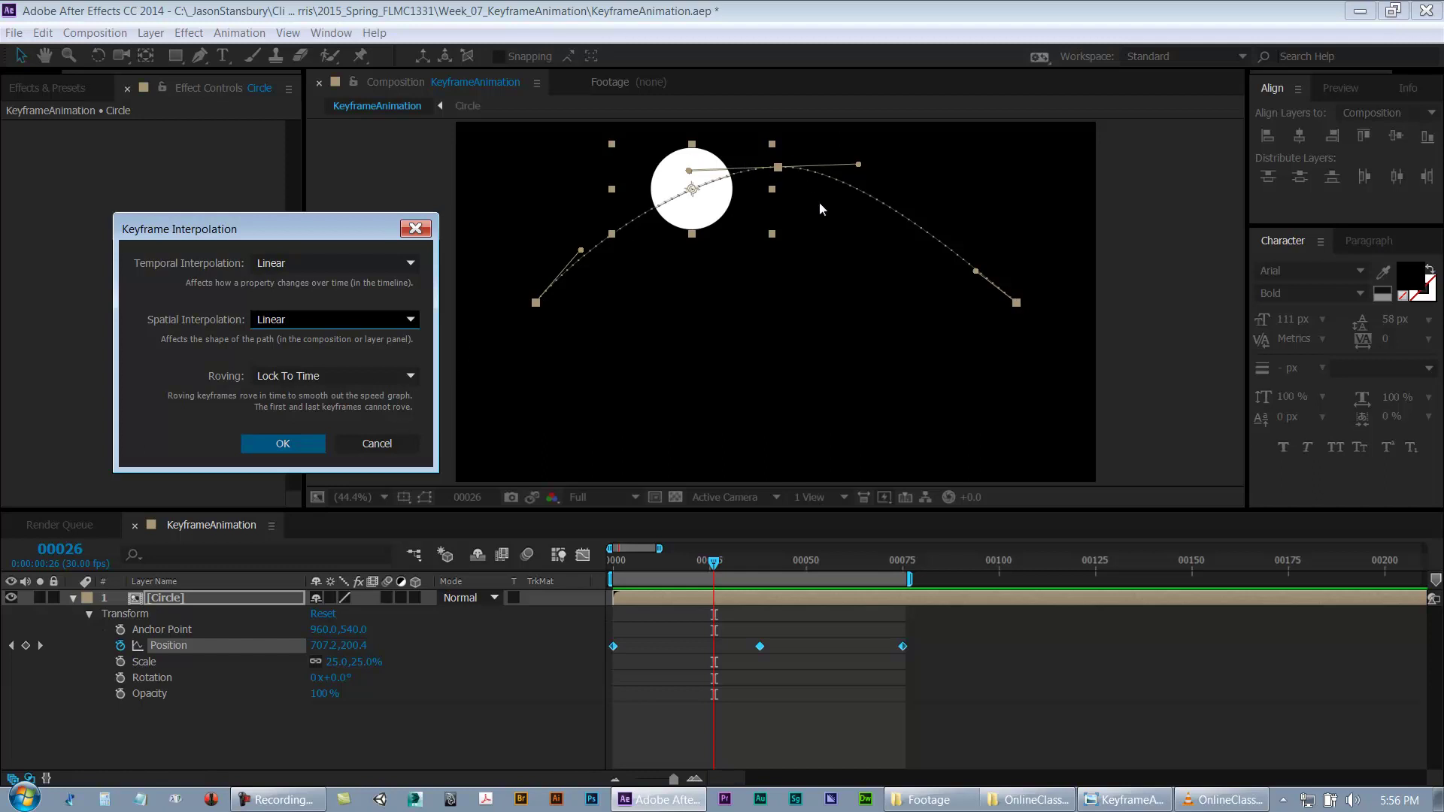
pyautogui.click(279, 444)
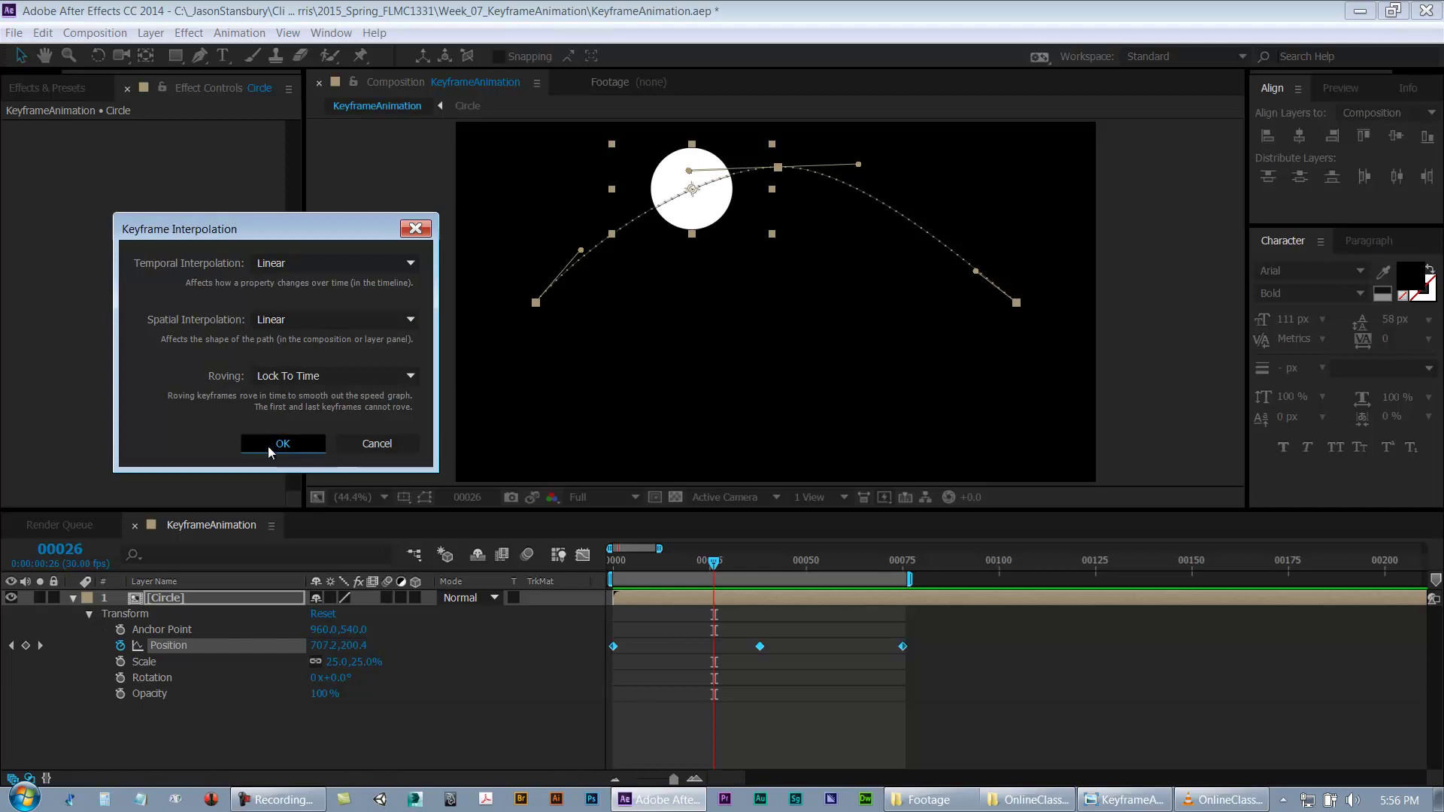
# Step: Preview the Circle's straight-line path, check its keyframes and scrub to frame 59
pyautogui.click(671, 707)
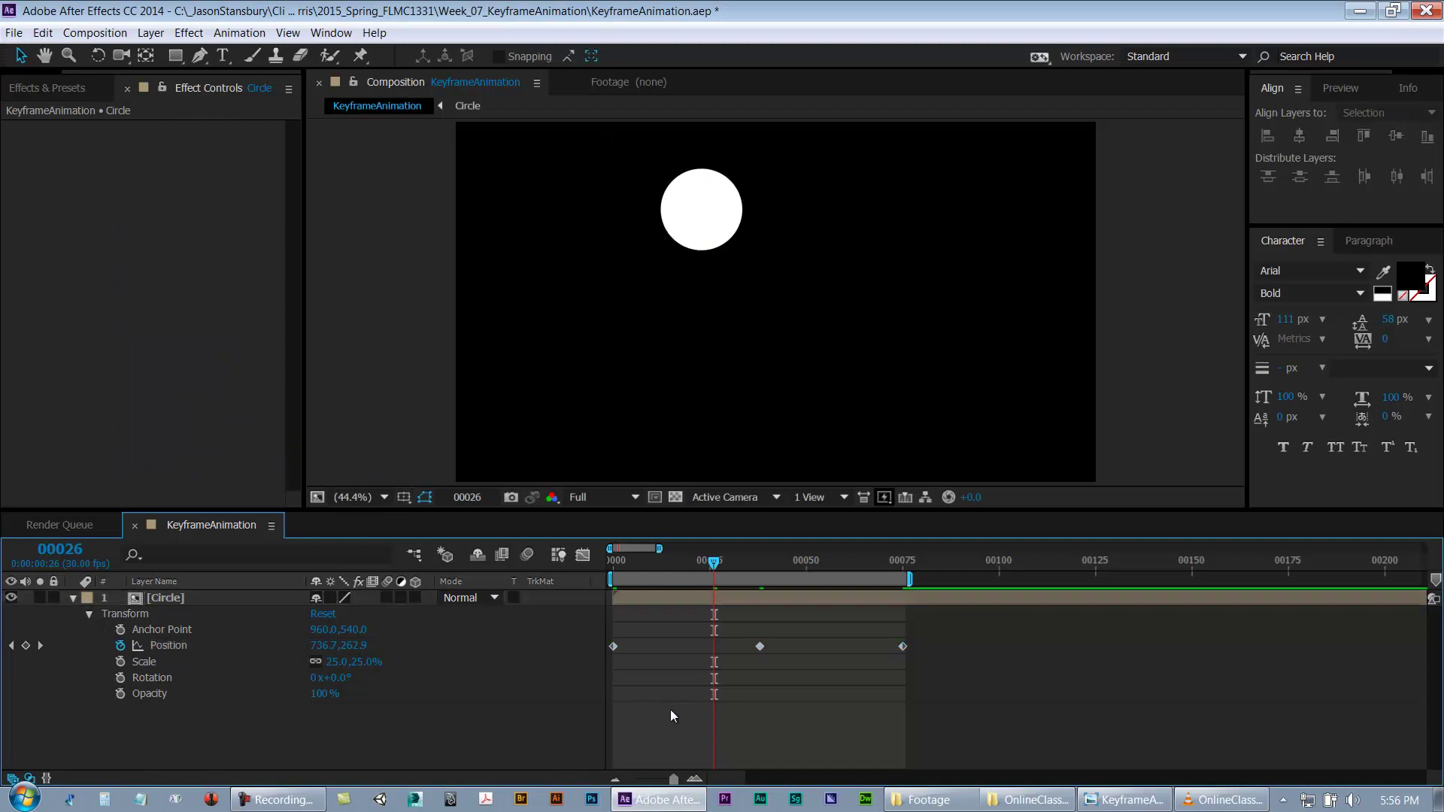
pyautogui.press('space')
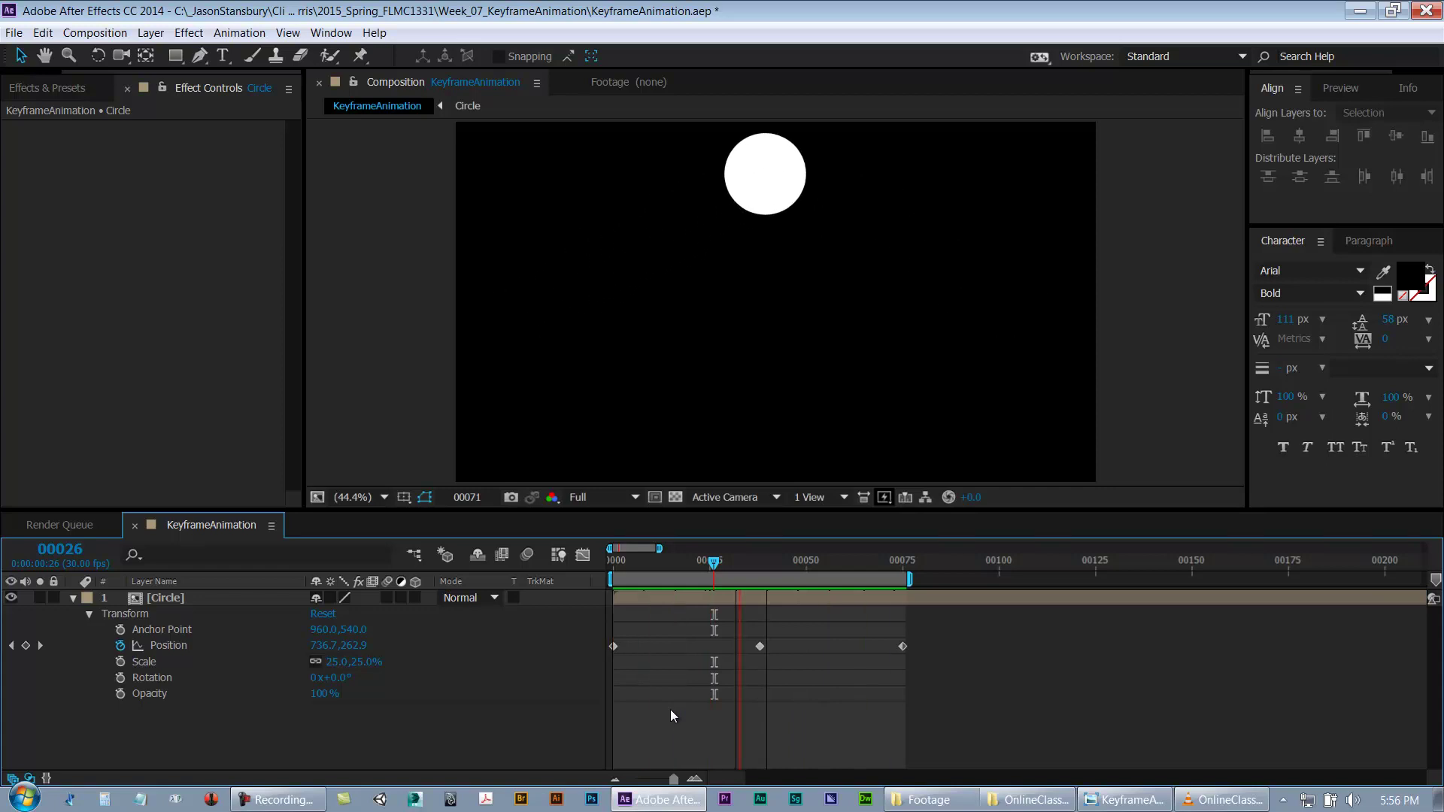
pyautogui.press('space')
pyautogui.moveTo(692, 661); pyautogui.dragTo(562, 650)
pyautogui.click(645, 692)
pyautogui.click(670, 569)
pyautogui.moveTo(670, 570); pyautogui.dragTo(844, 579)
# Step: Play back the linear motion once more and save the project
pyautogui.press('space')
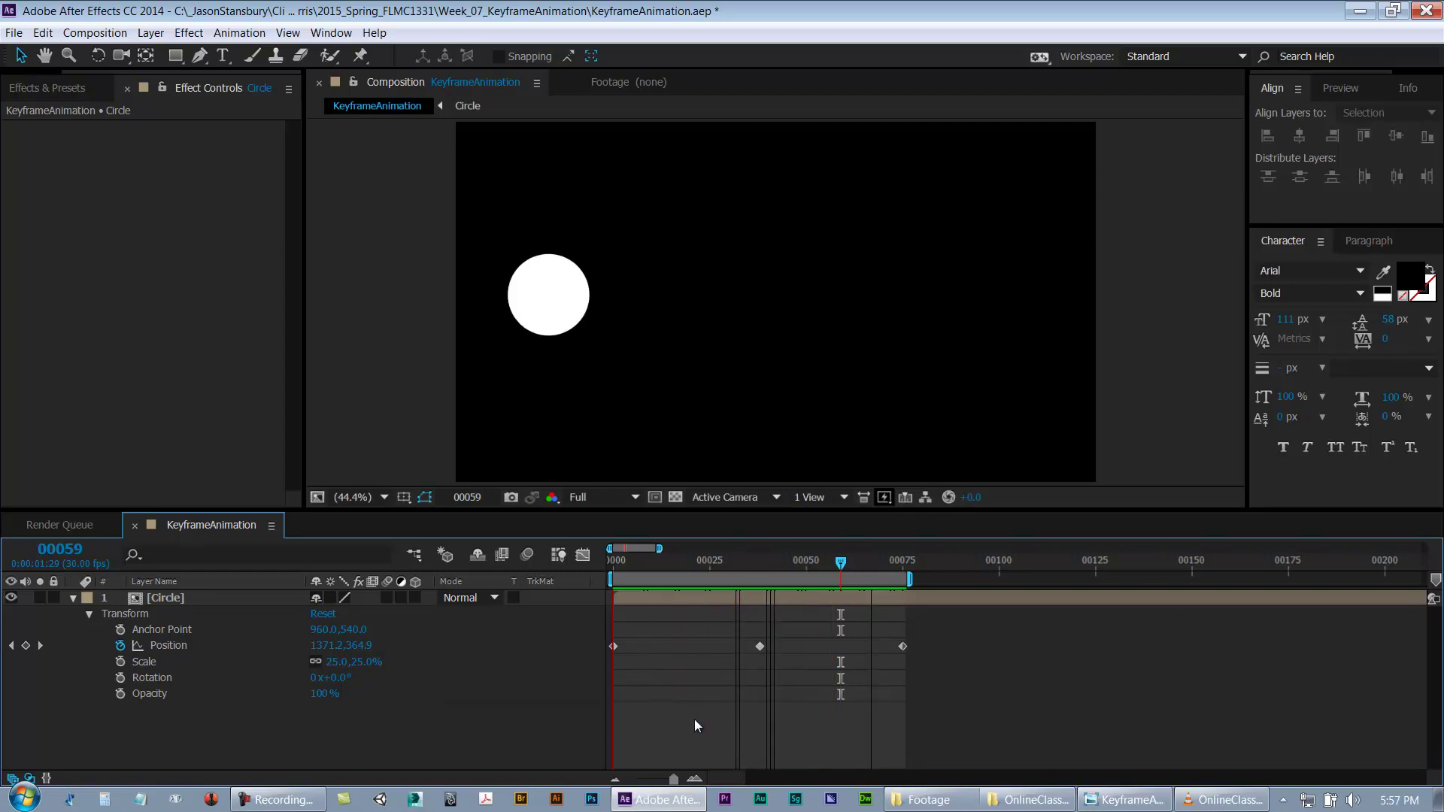
pyautogui.hotkey('ctrl', 's')
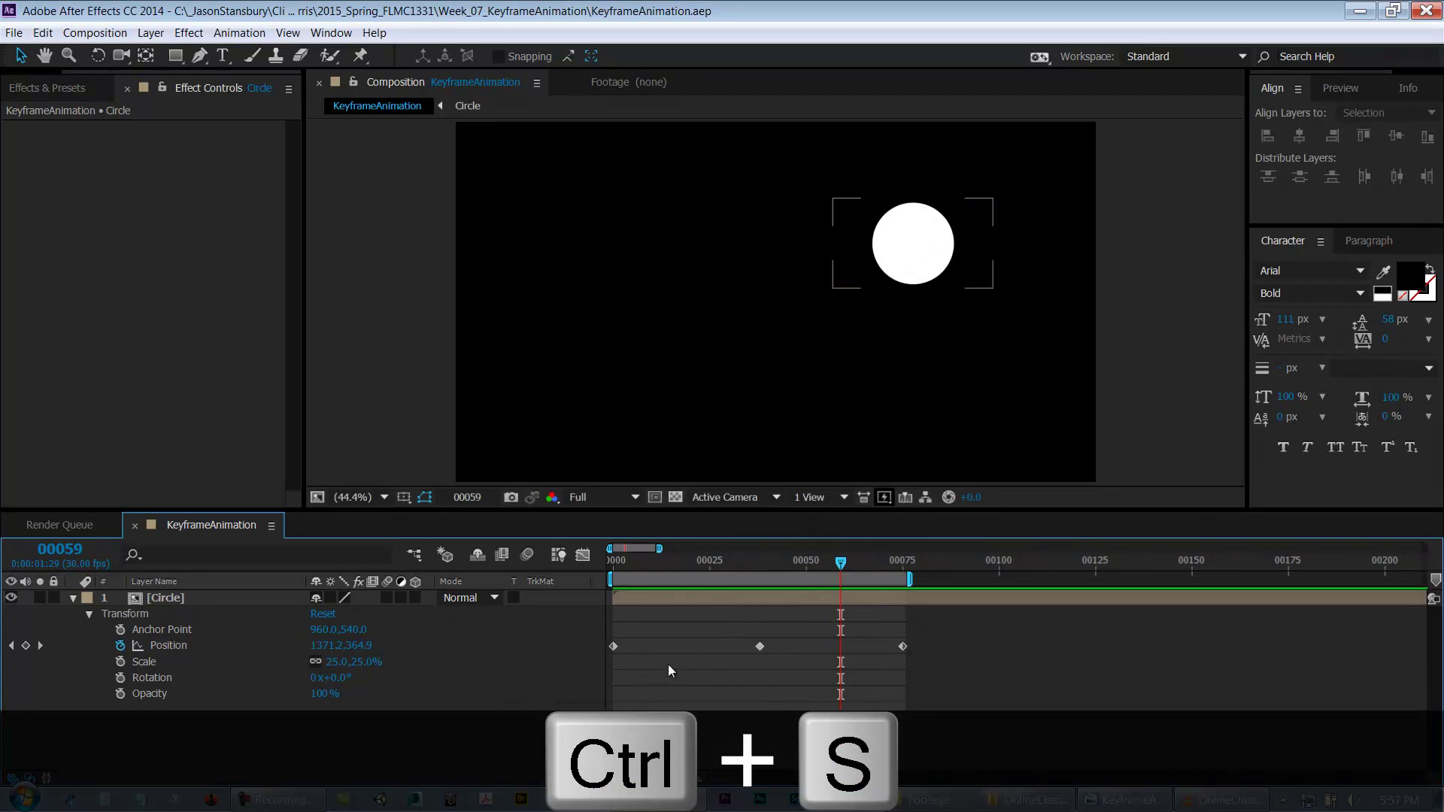
# Step: Set the spatial interpolation of all the Circle's Position keyframes to Continuous Bezier
pyautogui.moveTo(610, 664); pyautogui.dragTo(924, 626)
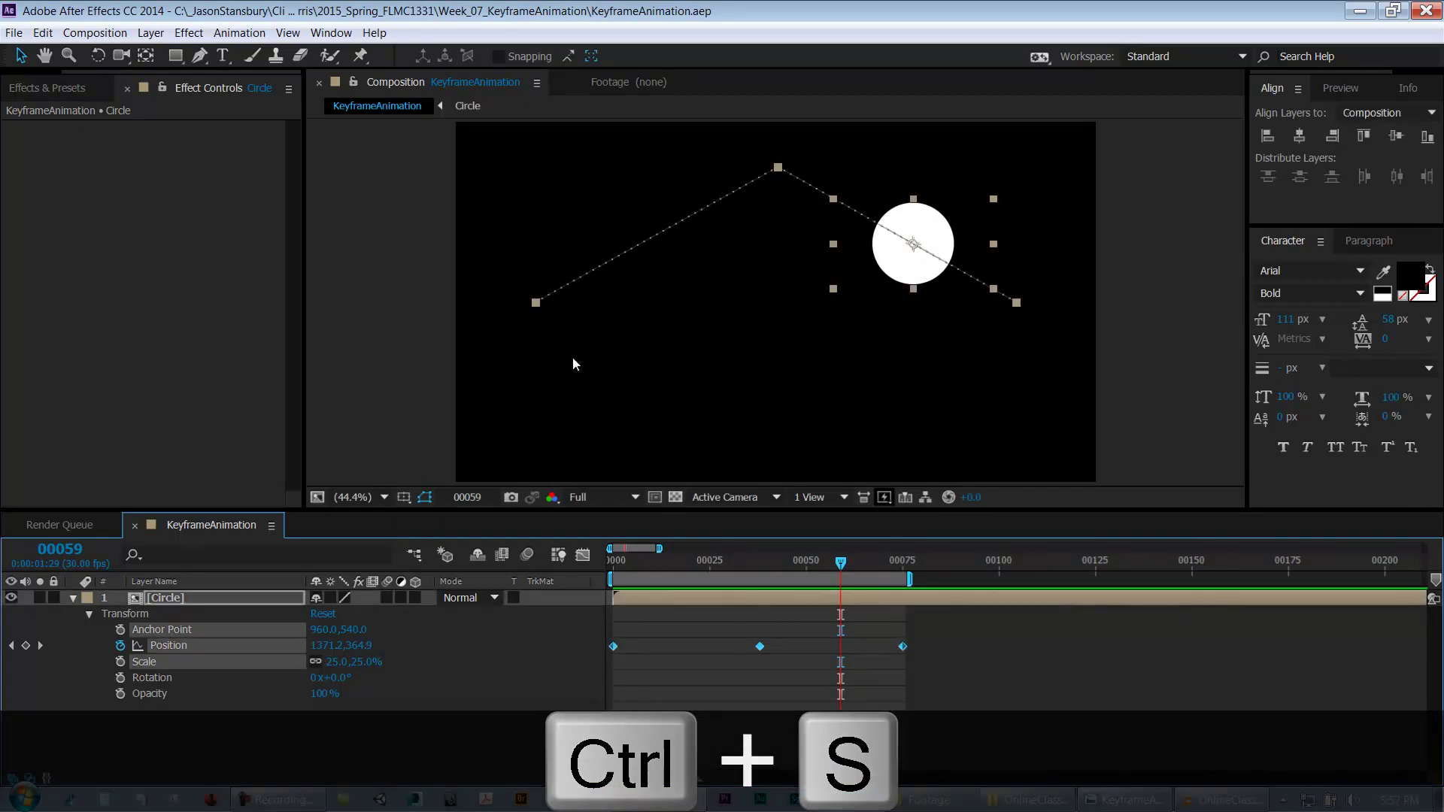
pyautogui.click(79, 703)
pyautogui.click(173, 646)
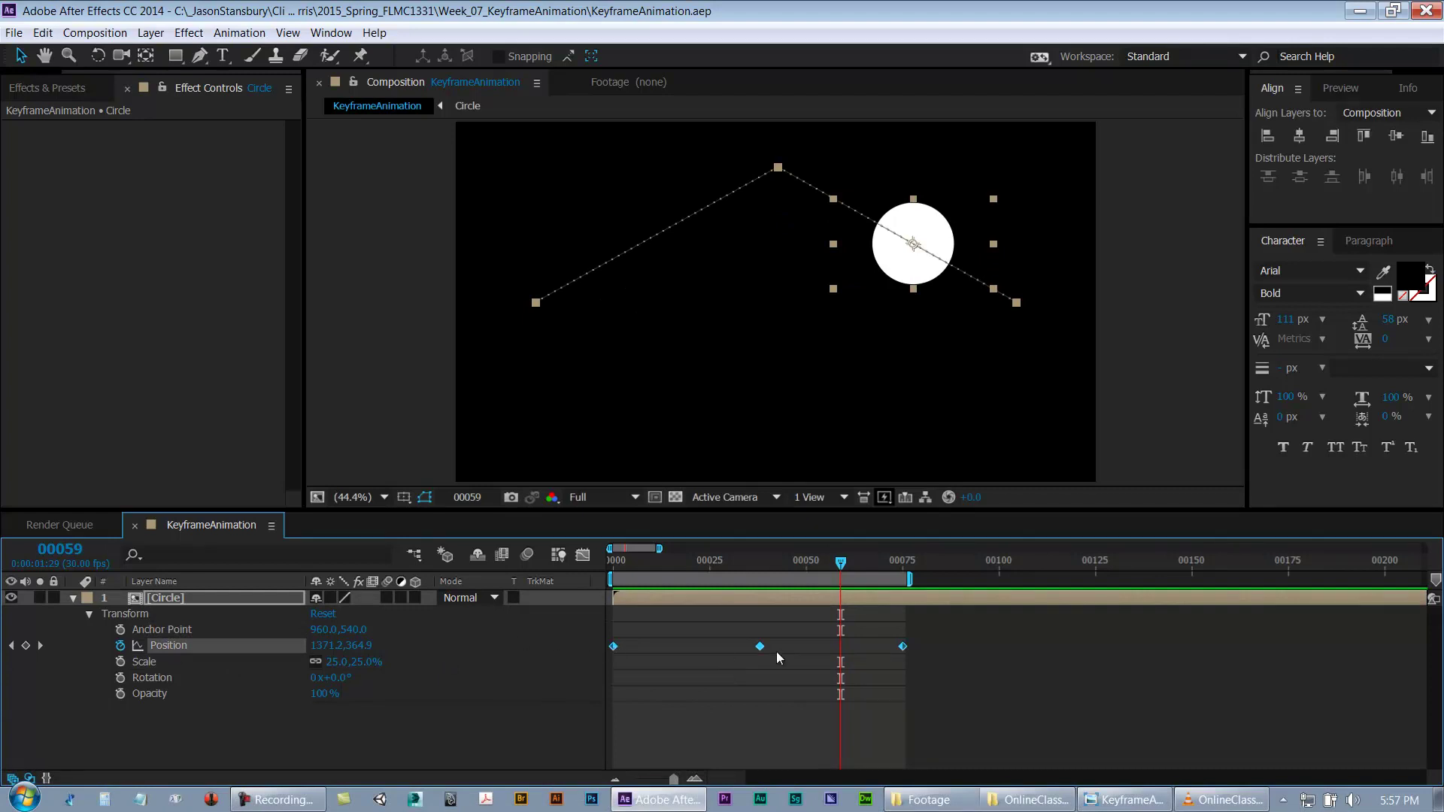
pyautogui.rightClick(616, 647)
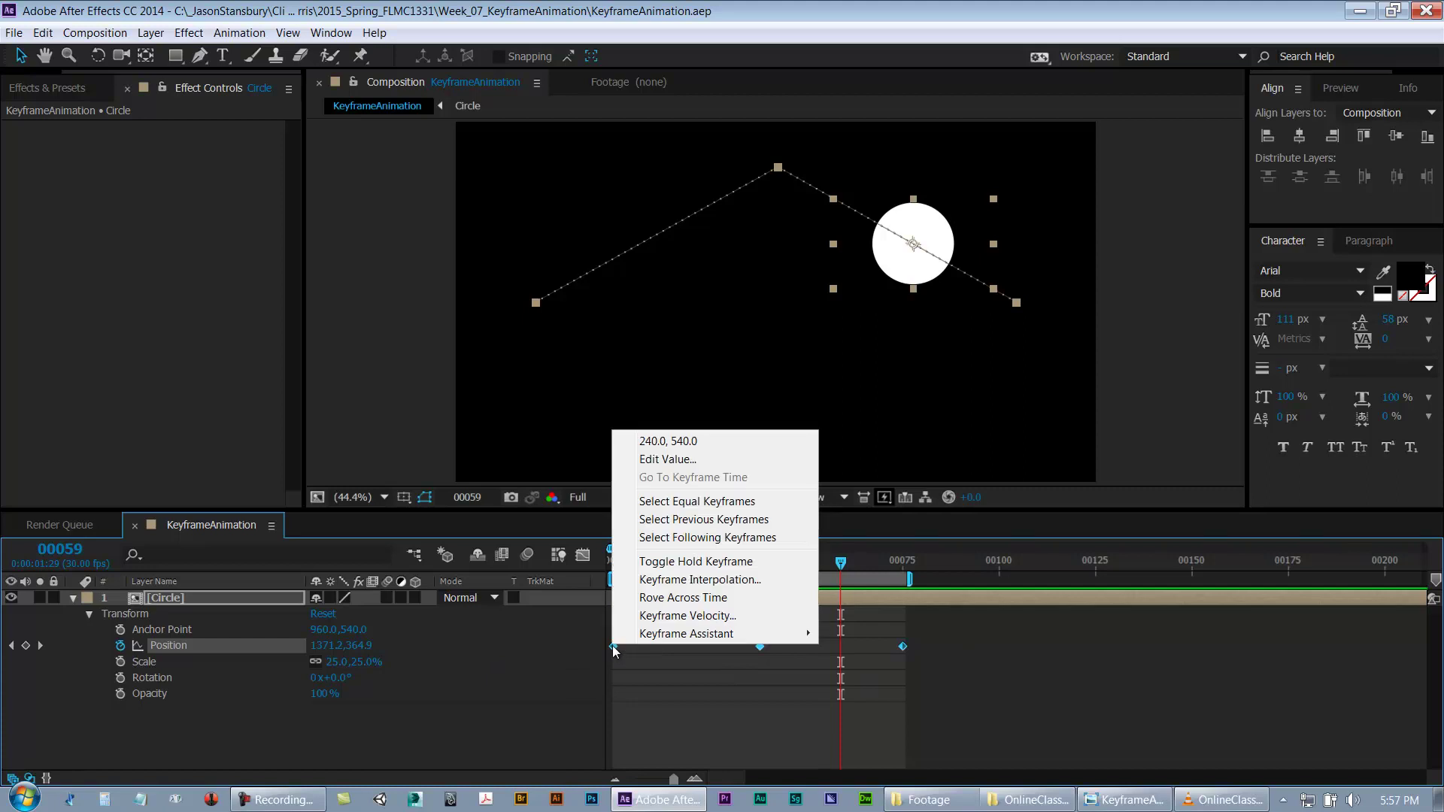
pyautogui.click(675, 582)
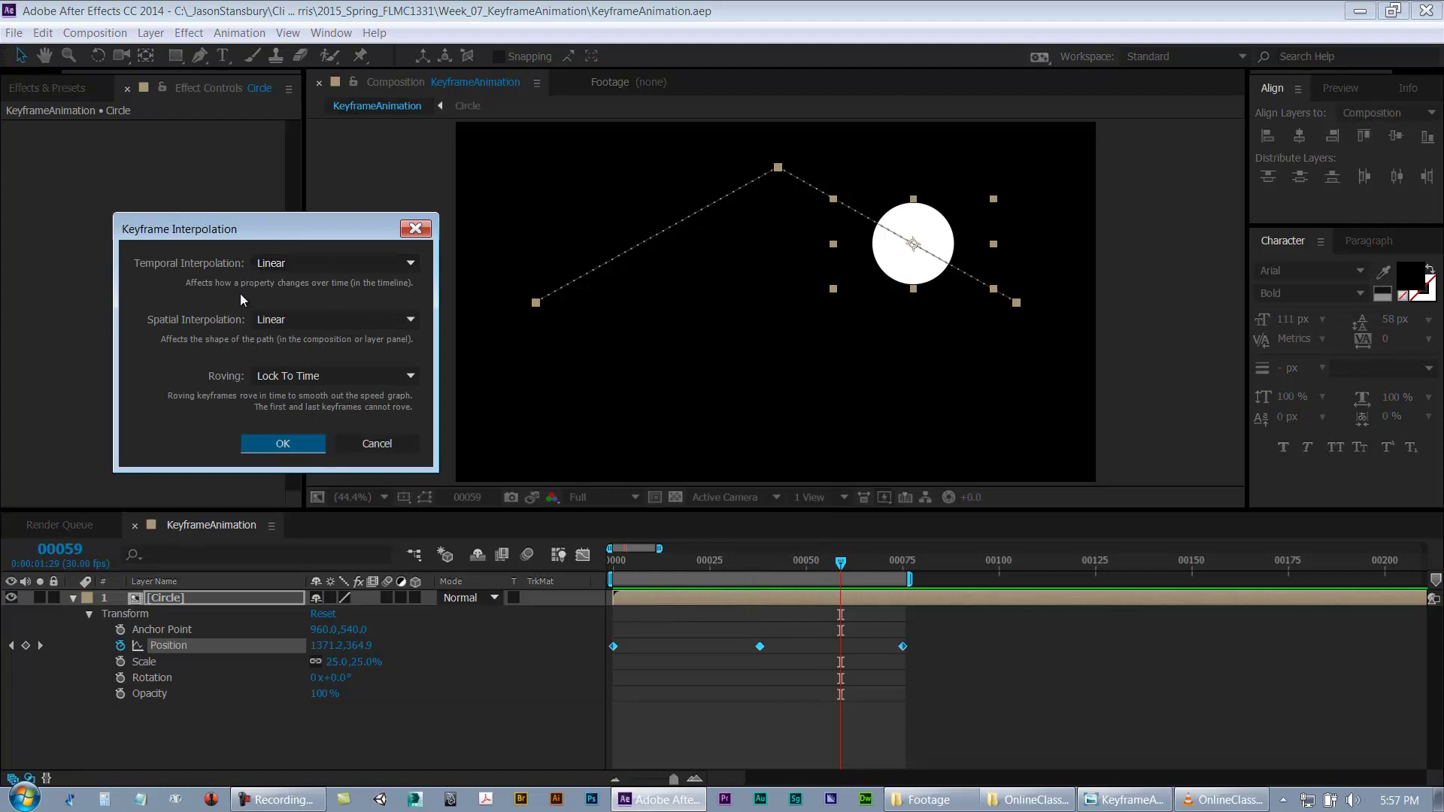
pyautogui.click(274, 321)
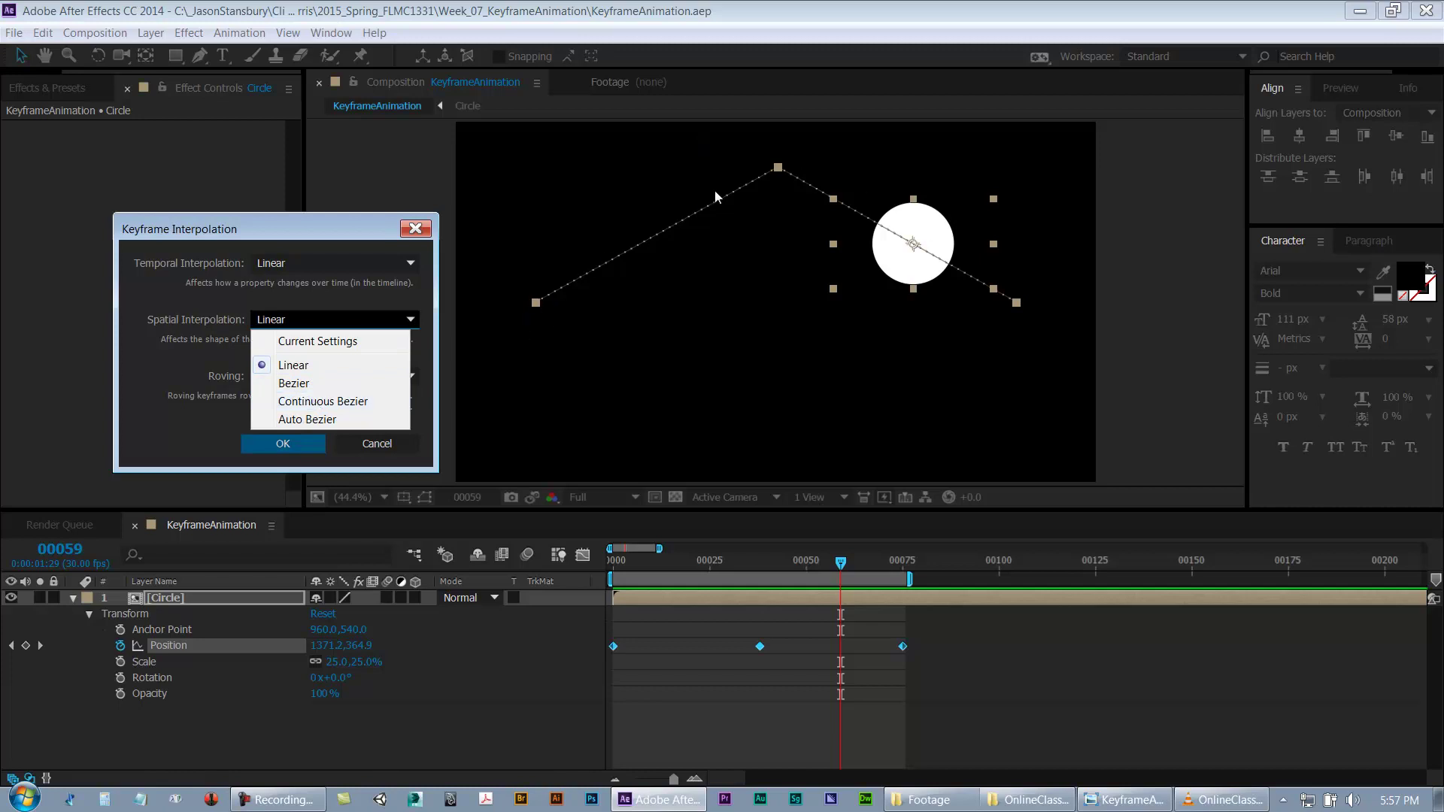
pyautogui.click(333, 404)
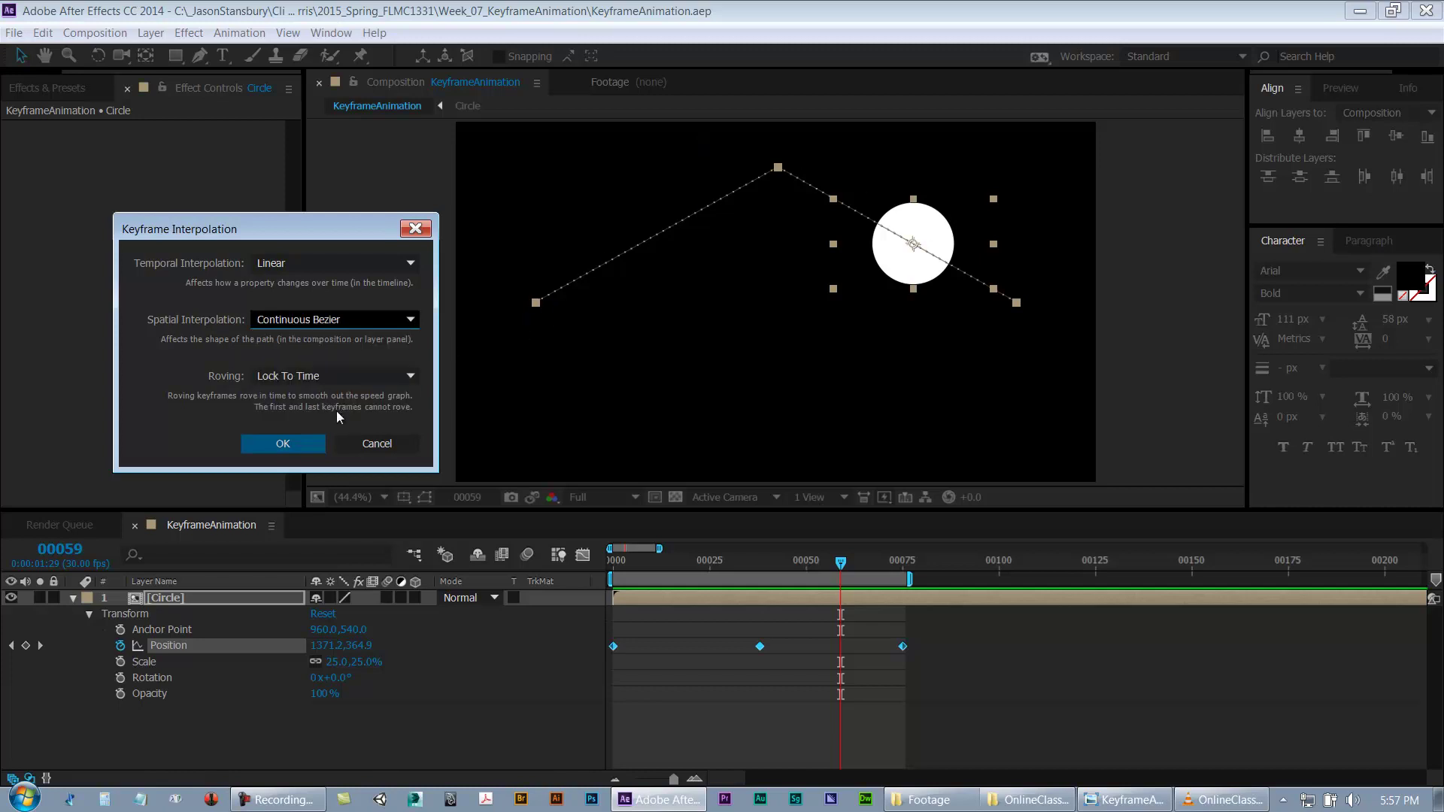
pyautogui.click(294, 441)
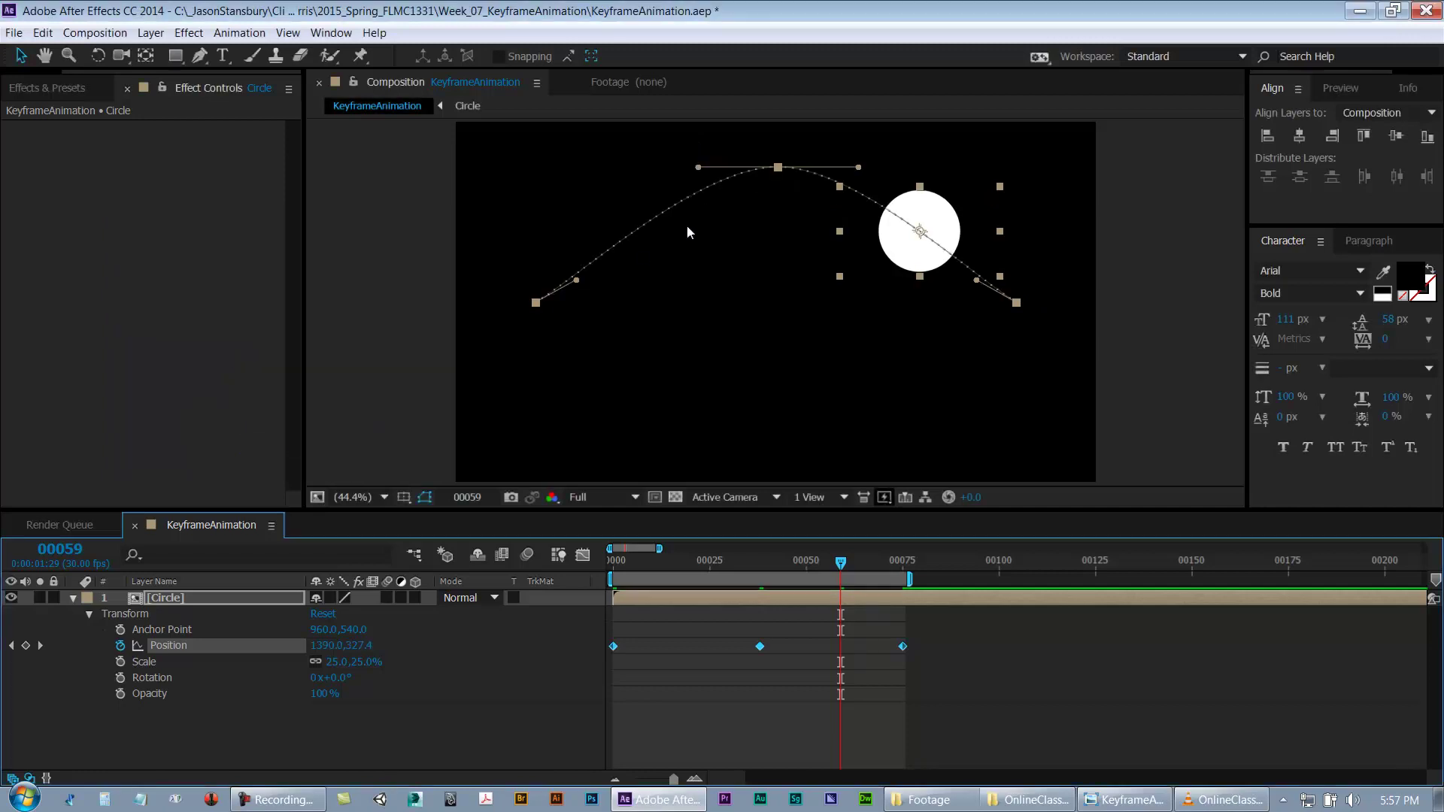
# Step: Deselect the Circle and preview its motion along the curved path
pyautogui.click(760, 703)
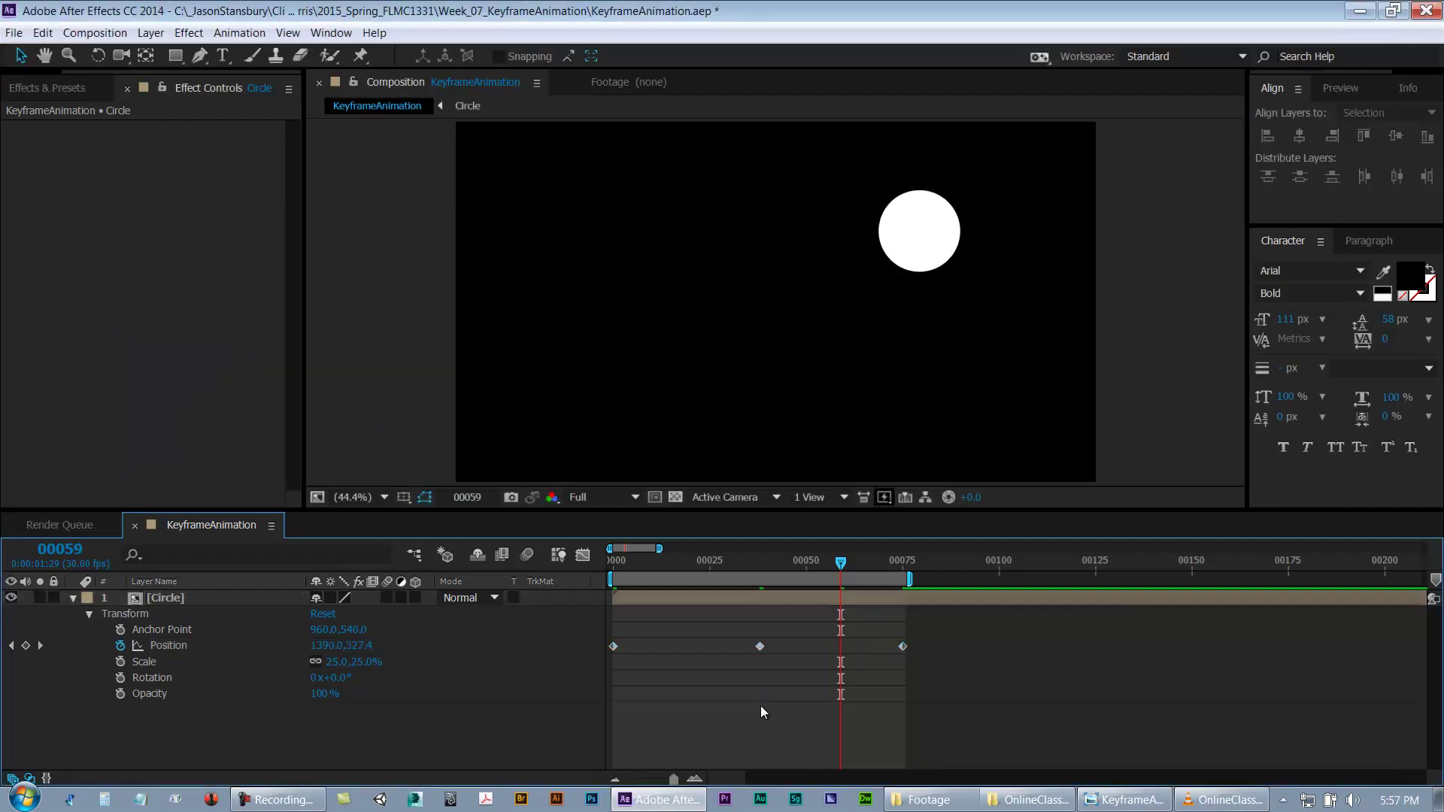
pyautogui.press('space')
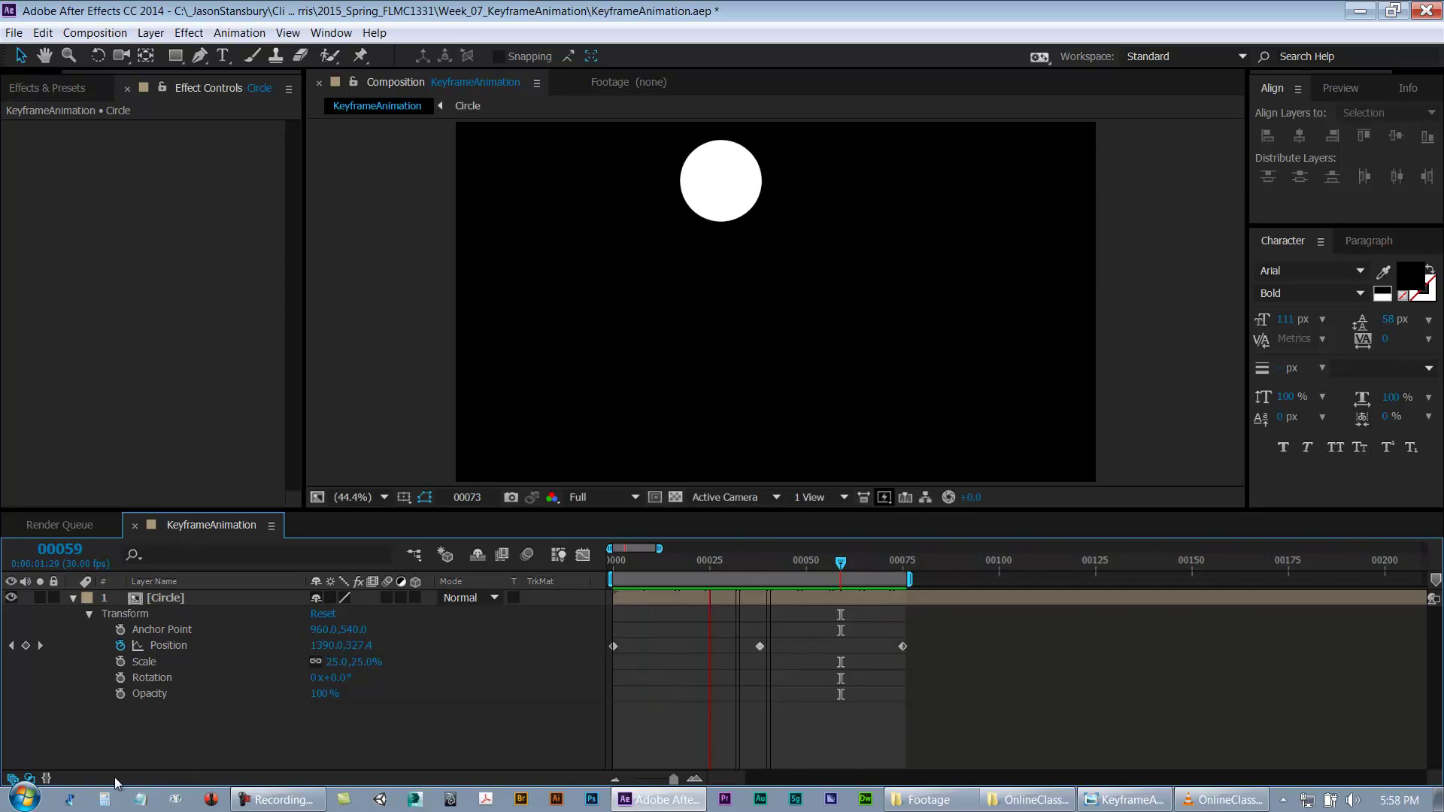
pyautogui.press('space')
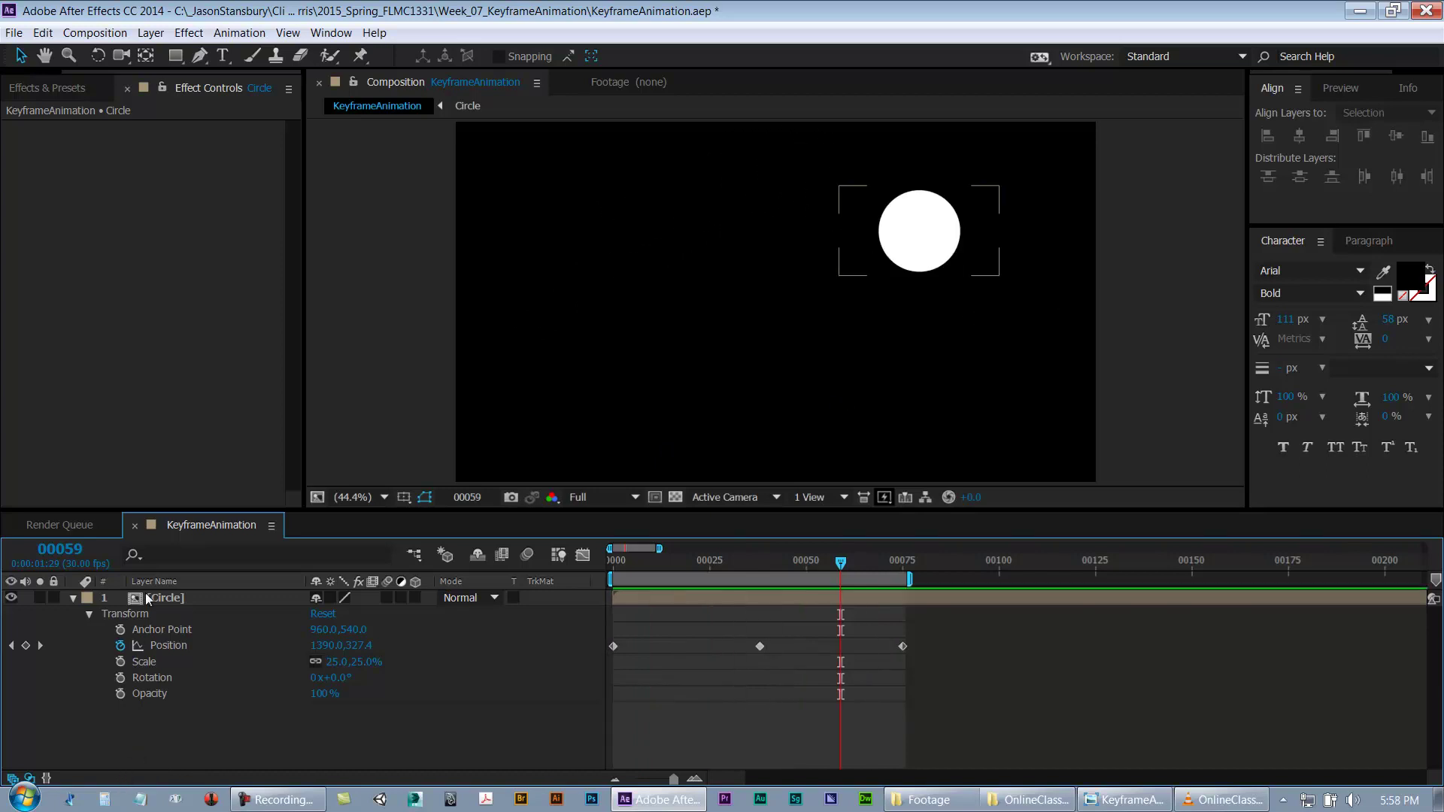
# Step: Show only the Position property of the Circle layer and play the curved motion again
pyautogui.click(157, 596)
pyautogui.click(72, 597)
pyautogui.press('p')
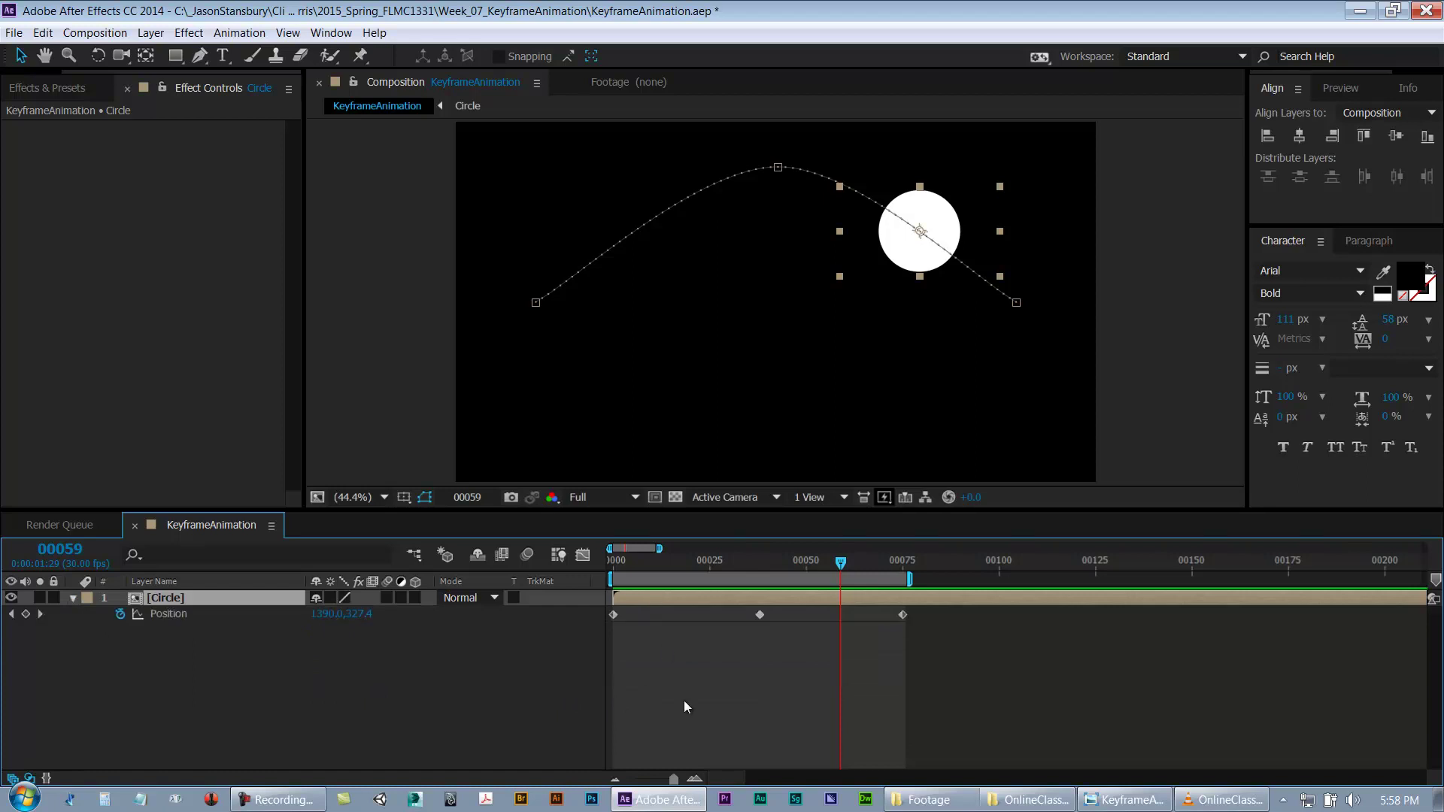
pyautogui.click(684, 700)
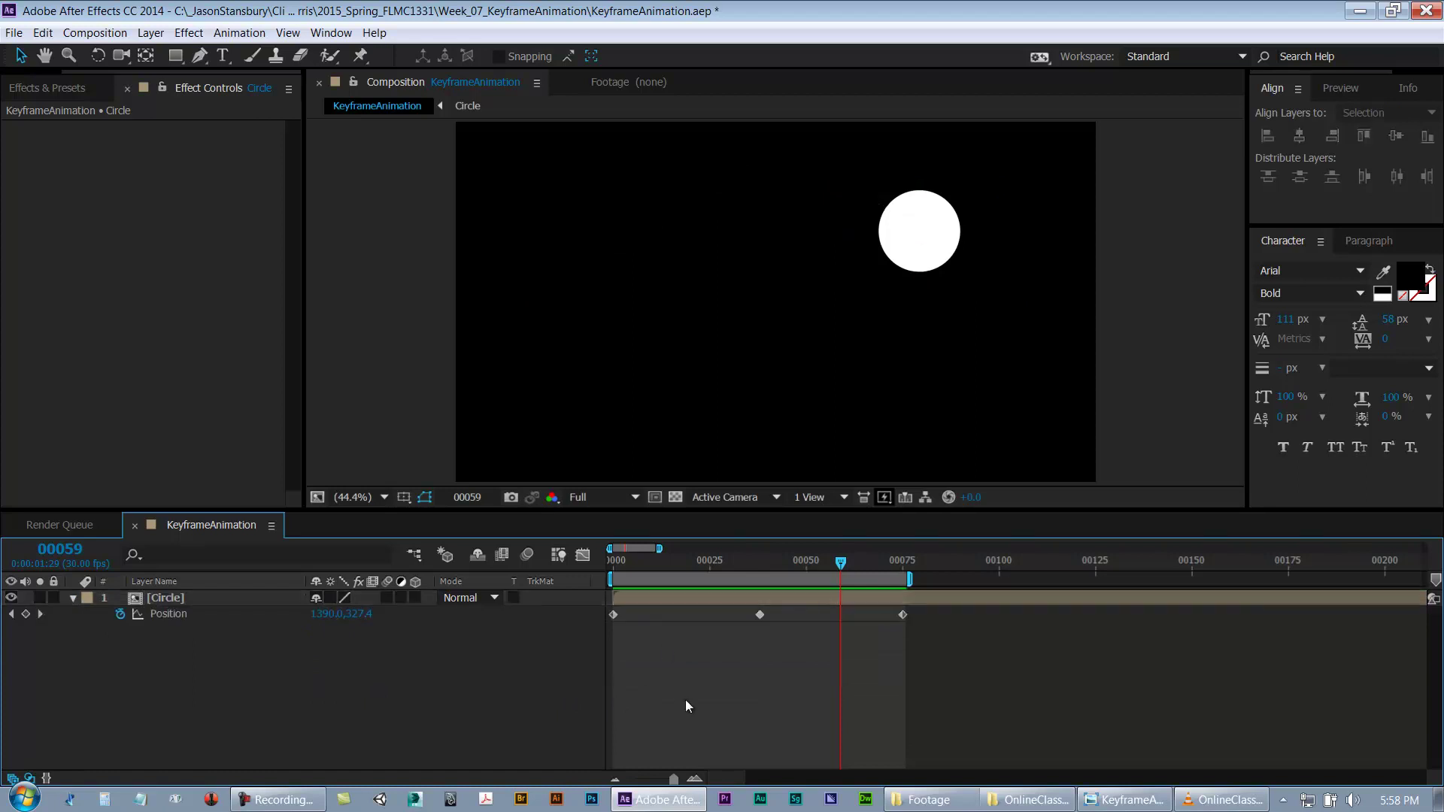
pyautogui.press('space')
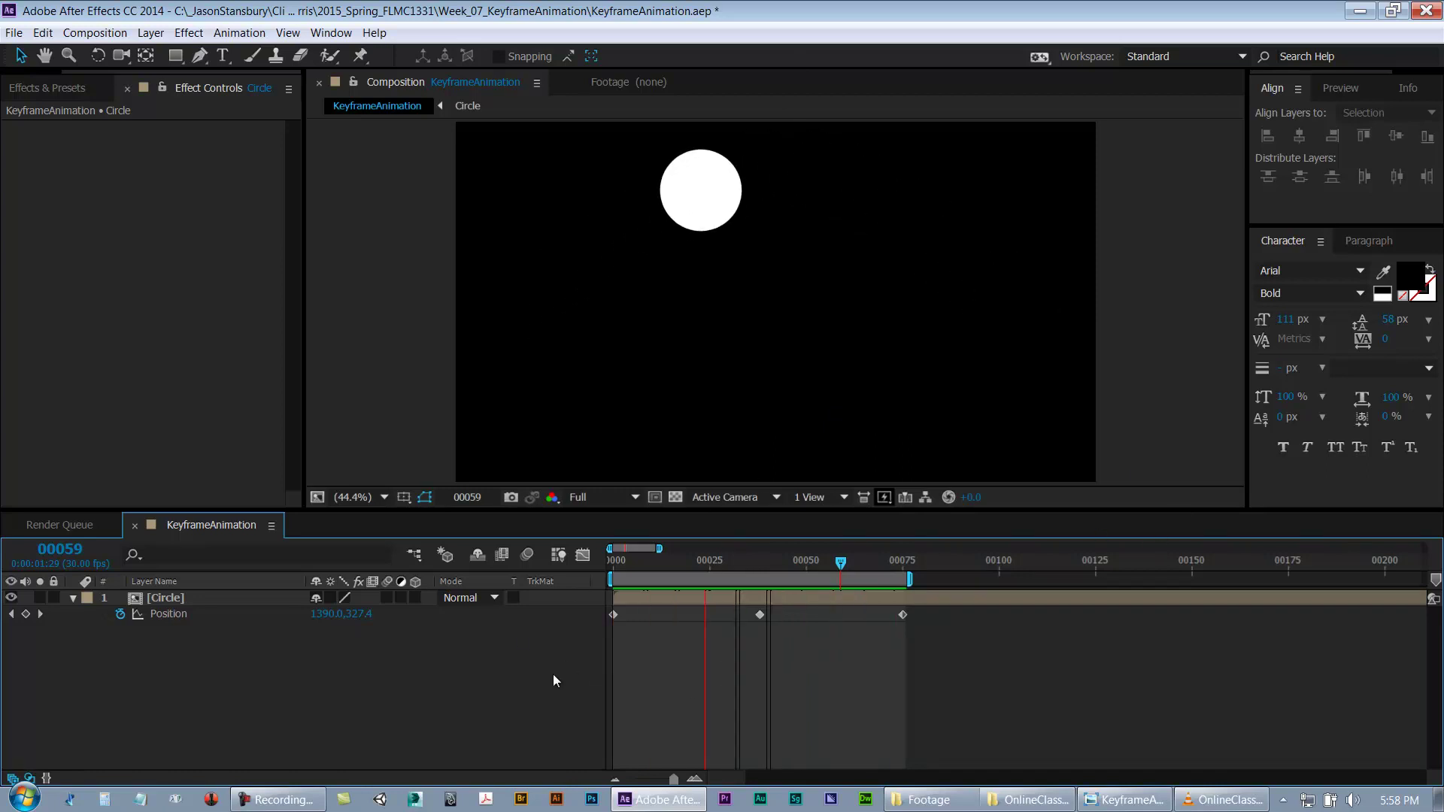
# Step: Move the Circle's middle Position keyframe to about frame 11 and its last one to frame 25
pyautogui.click(759, 615)
pyautogui.moveTo(758, 615); pyautogui.dragTo(663, 619)
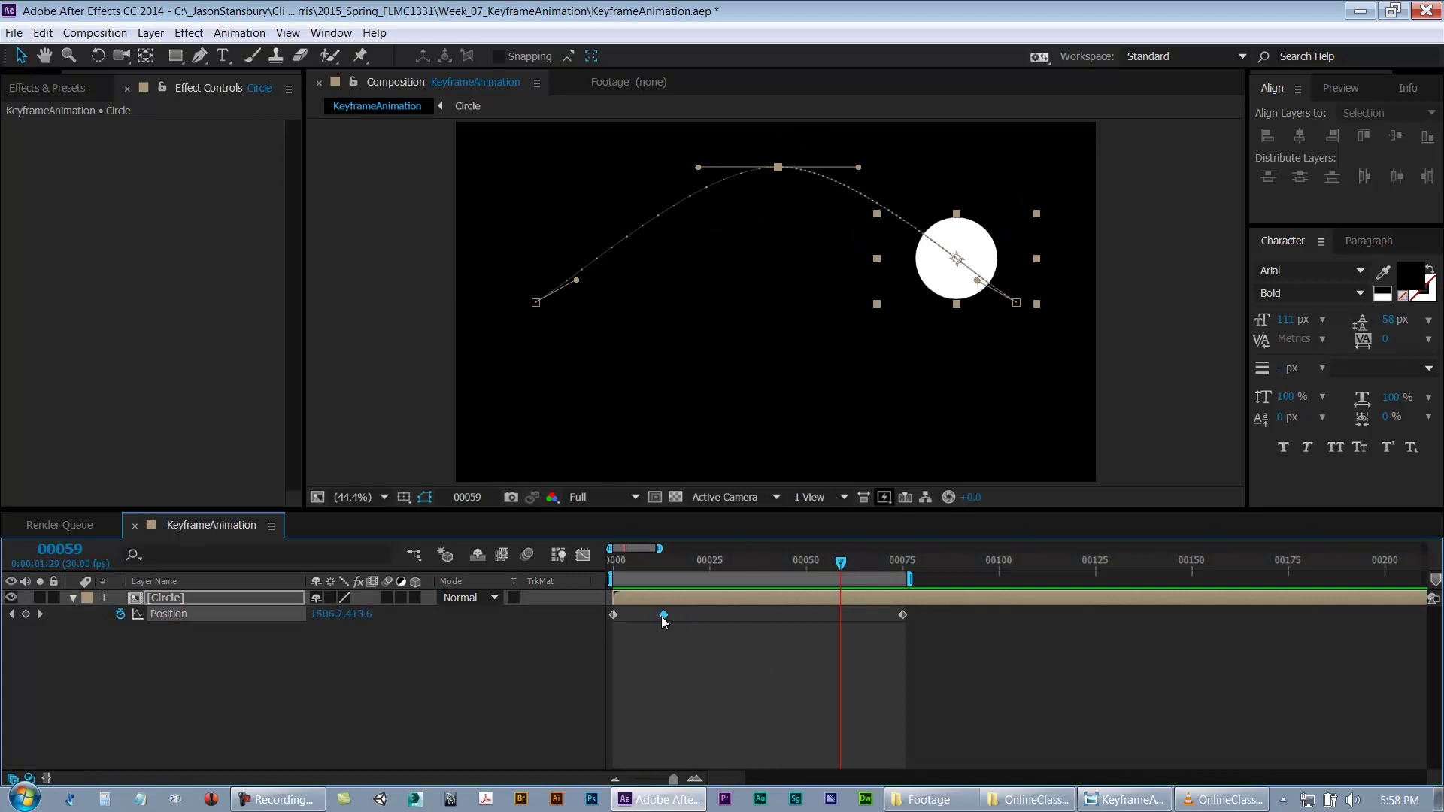
pyautogui.click(711, 578)
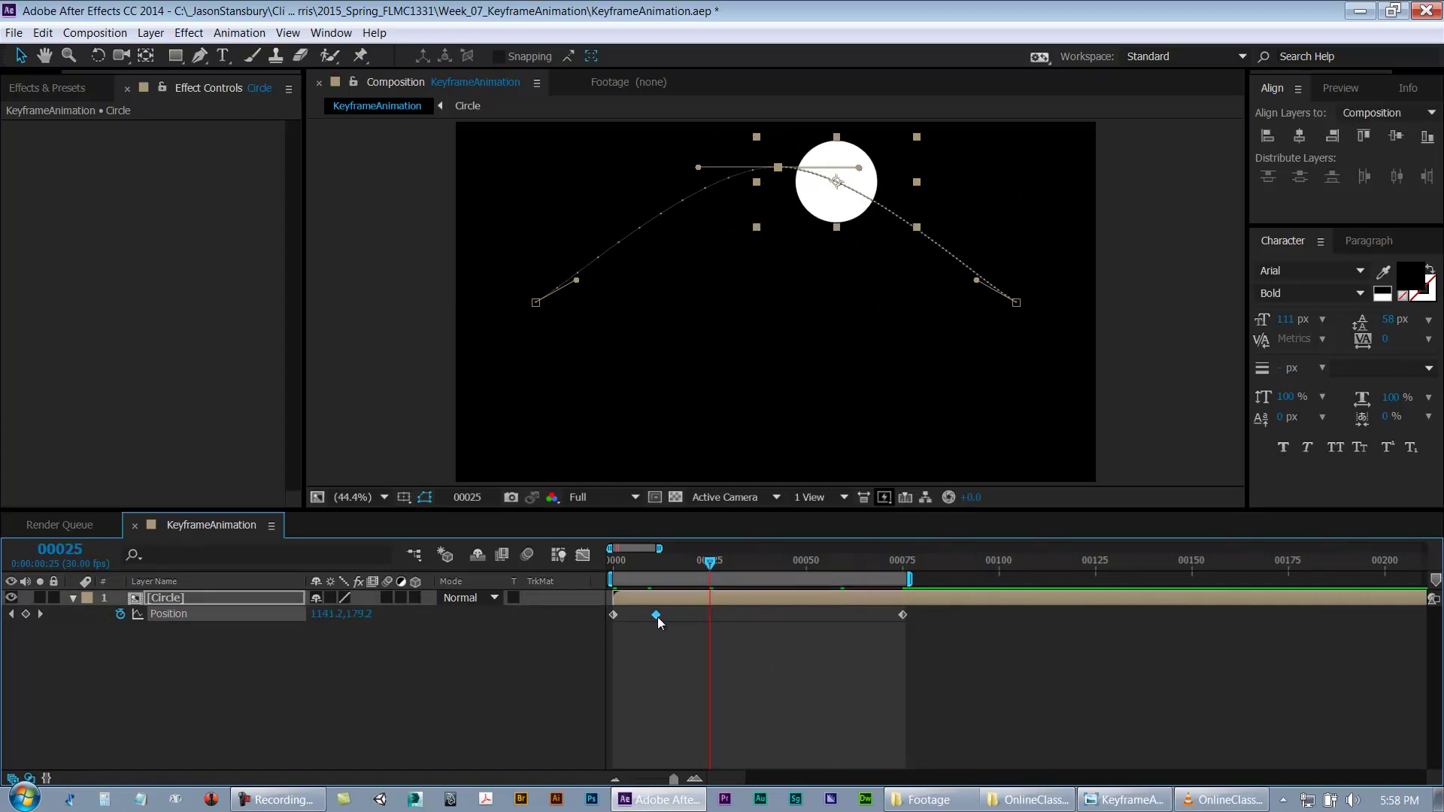
pyautogui.moveTo(904, 616); pyautogui.dragTo(717, 616)
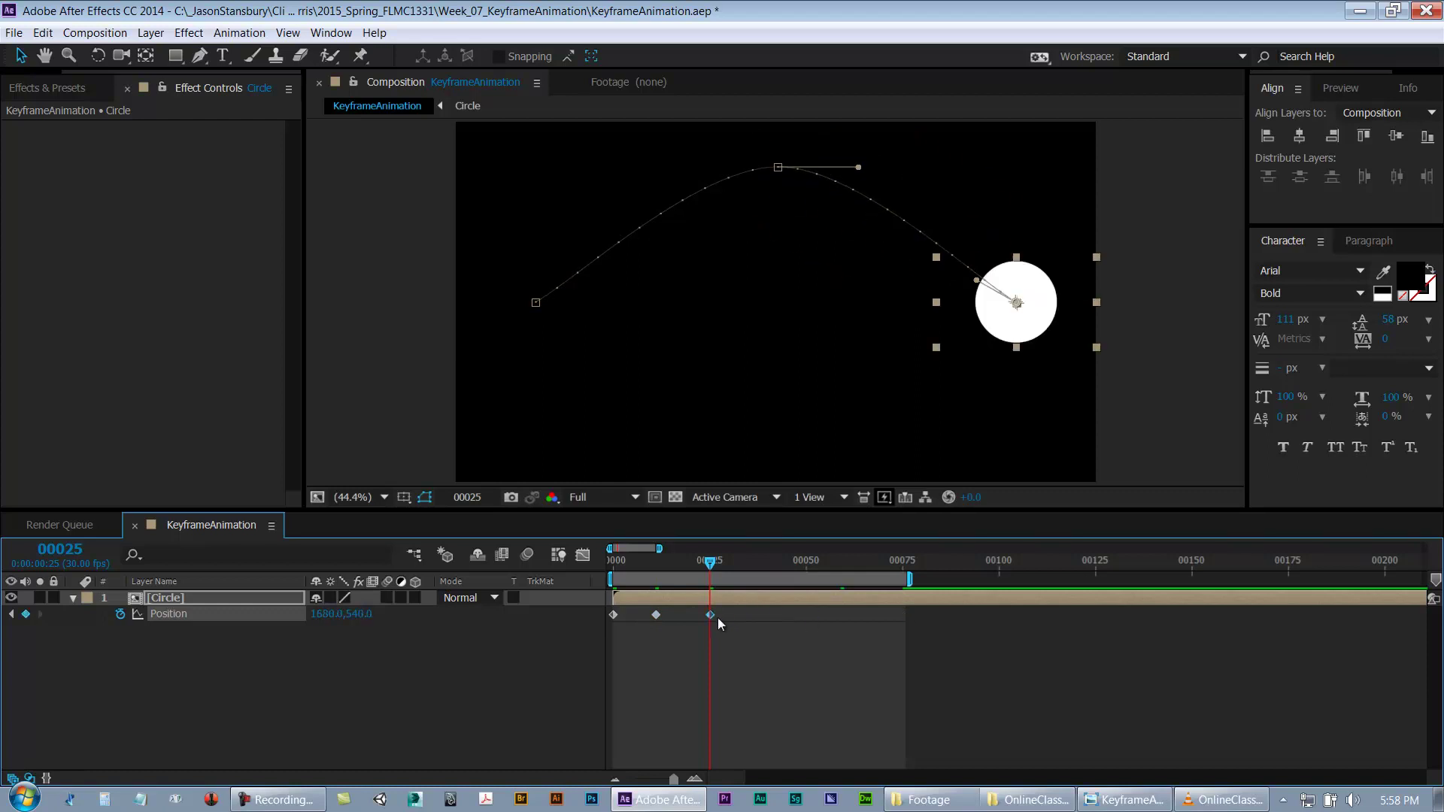
# Step: Try the Circle's middle Position keyframe at frame 15, then place it at frame 12
pyautogui.click(664, 569)
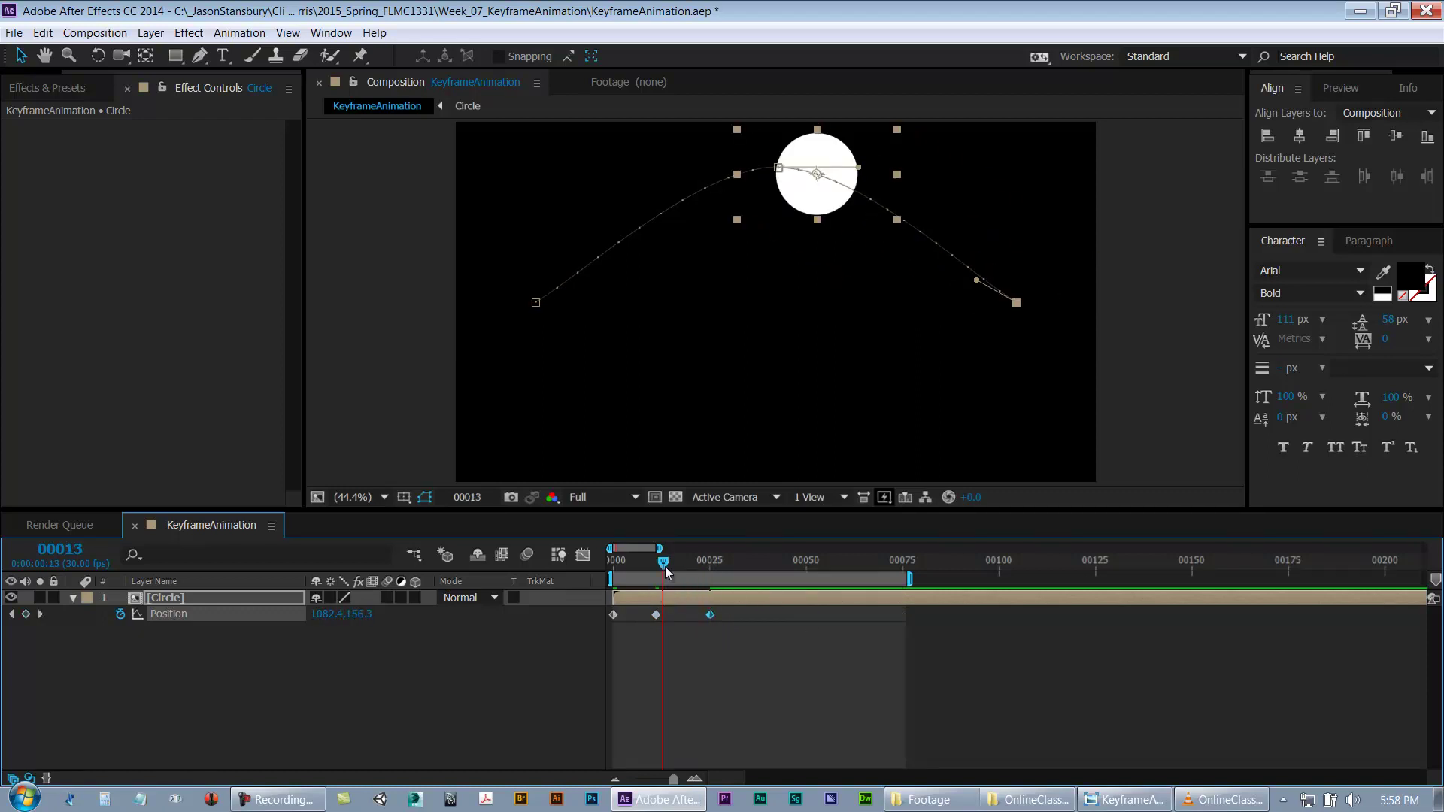
pyautogui.write('15')
pyautogui.press('Return')
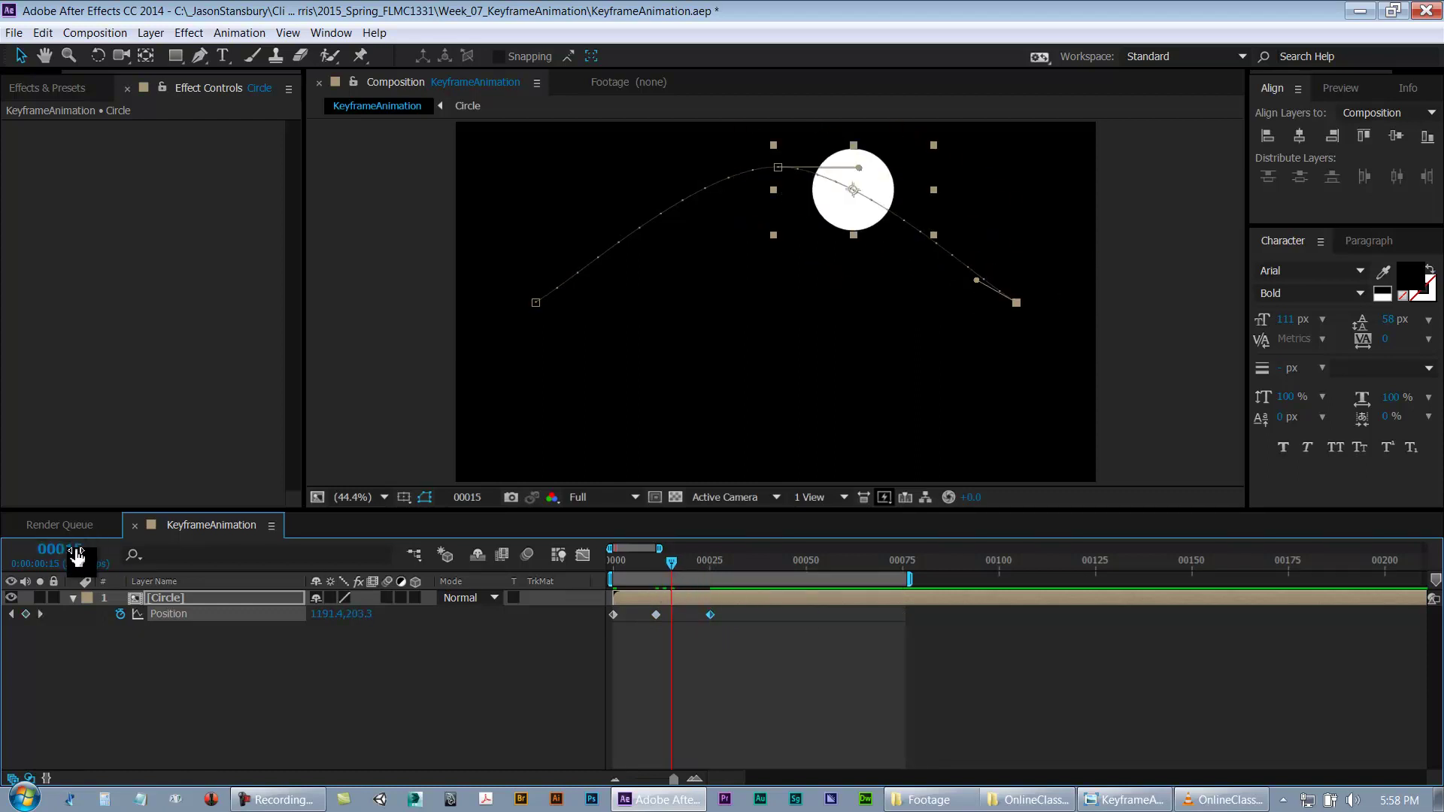
pyautogui.moveTo(656, 615); pyautogui.dragTo(664, 618)
pyautogui.click(660, 570)
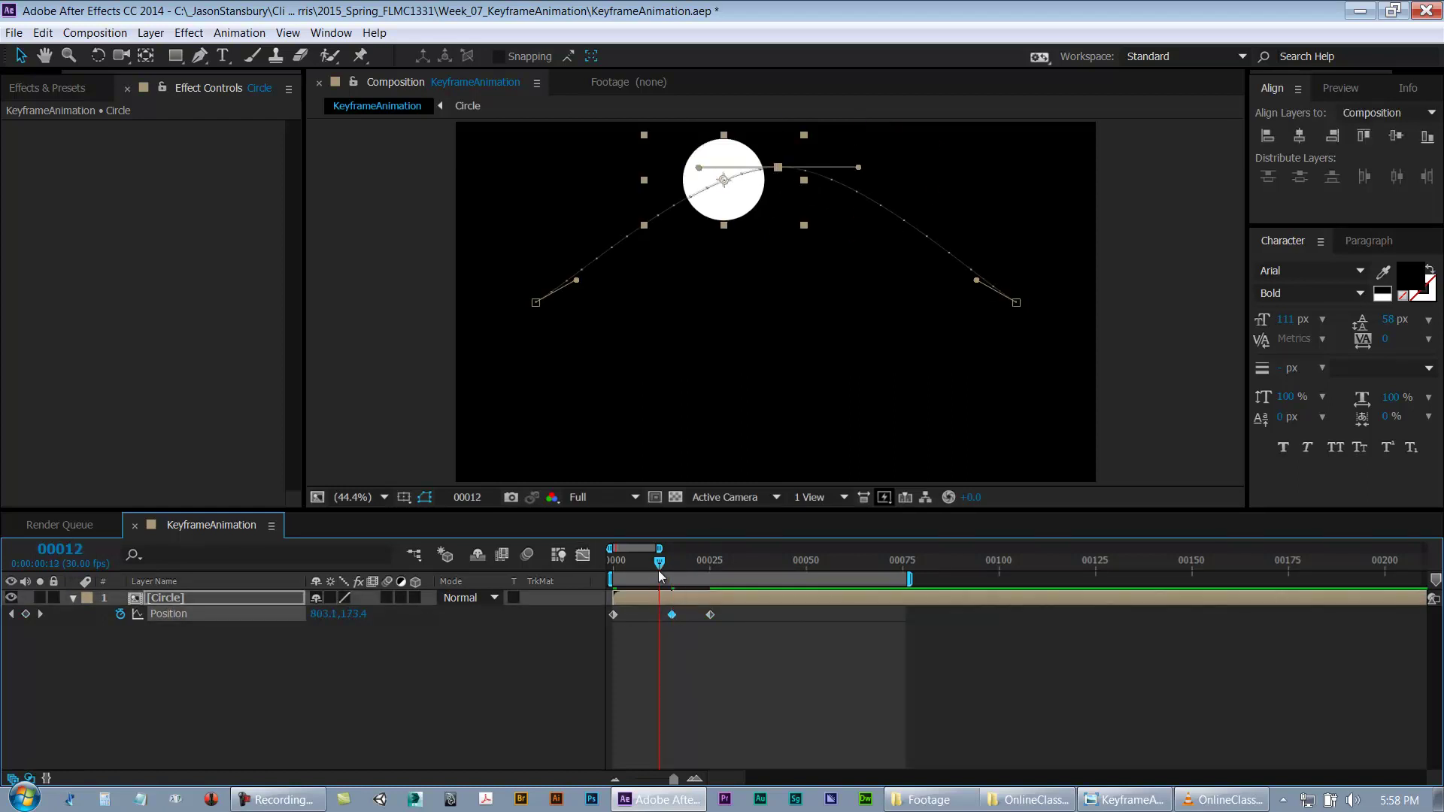
pyautogui.moveTo(670, 617); pyautogui.dragTo(660, 619)
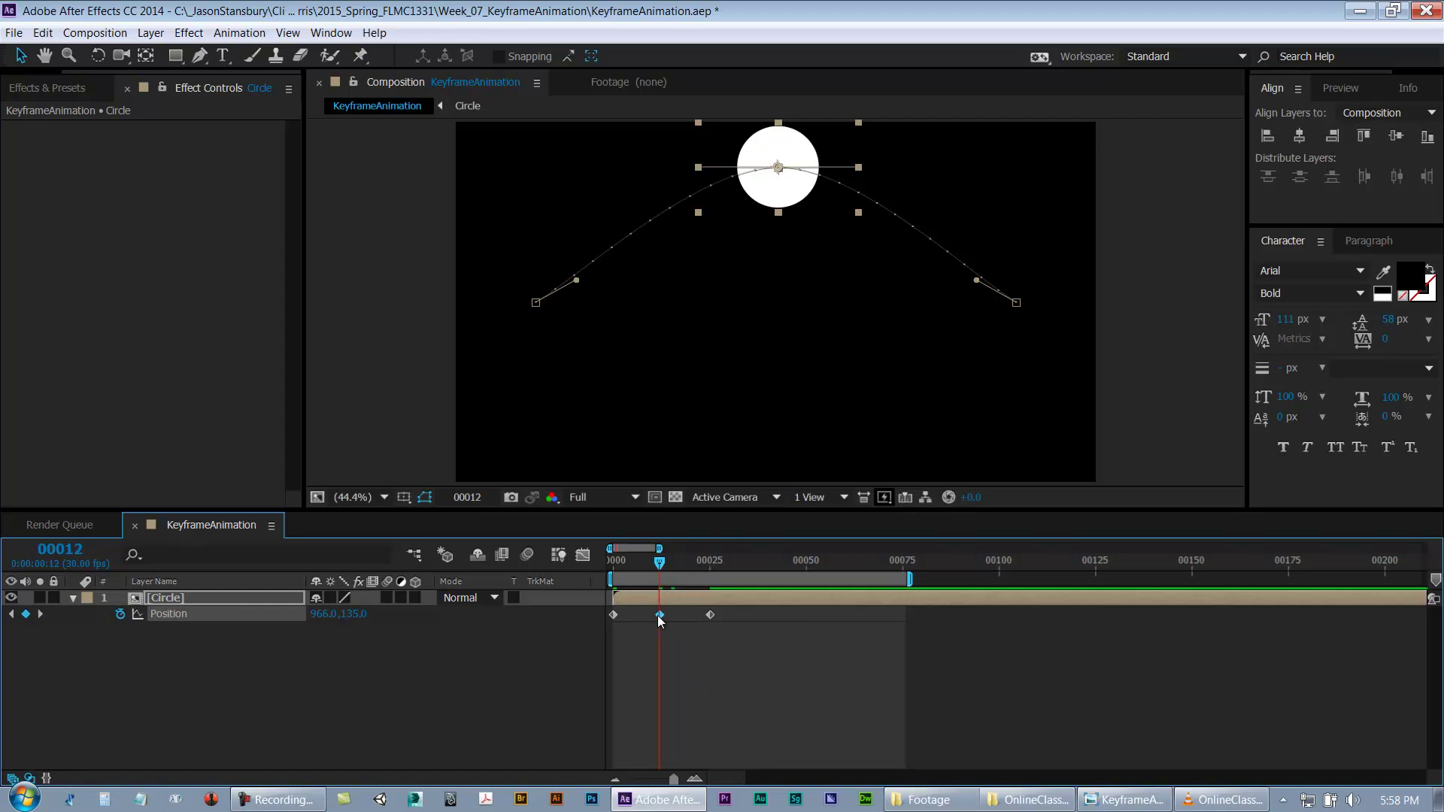
# Step: End the work area at frame 25 and preview the Circle's shortened motion
pyautogui.click(723, 564)
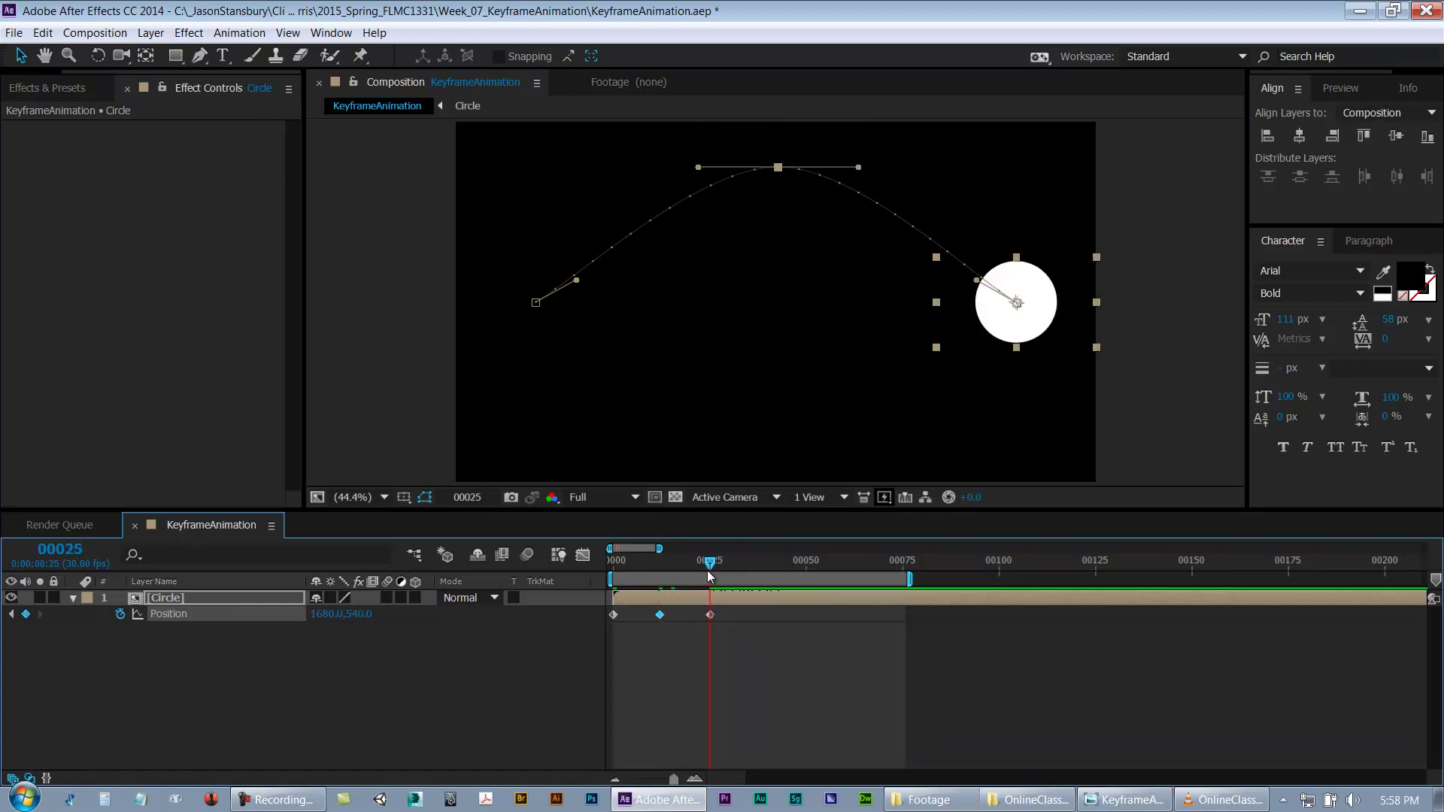
pyautogui.moveTo(909, 579); pyautogui.dragTo(710, 593)
pyautogui.press('space')
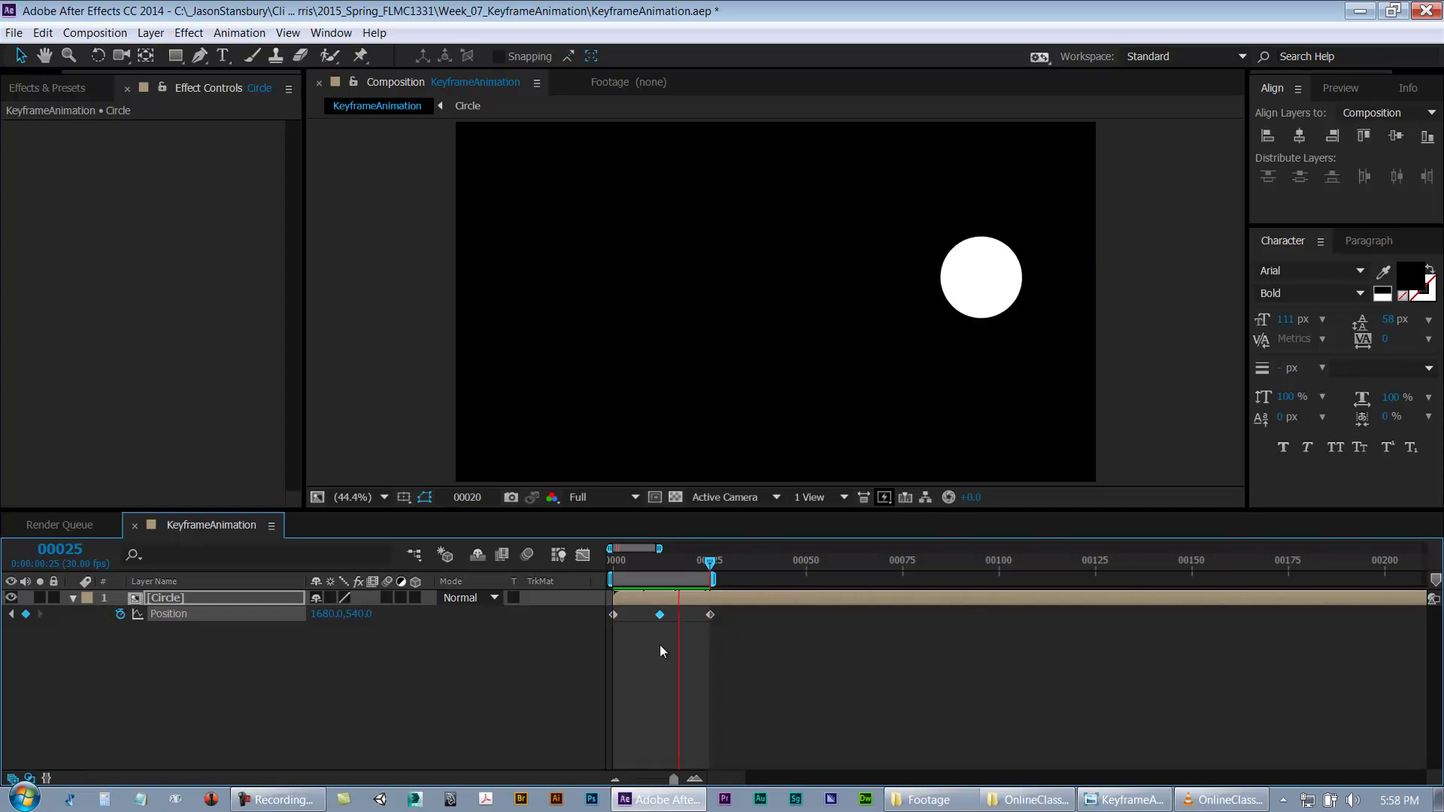
pyautogui.press('space')
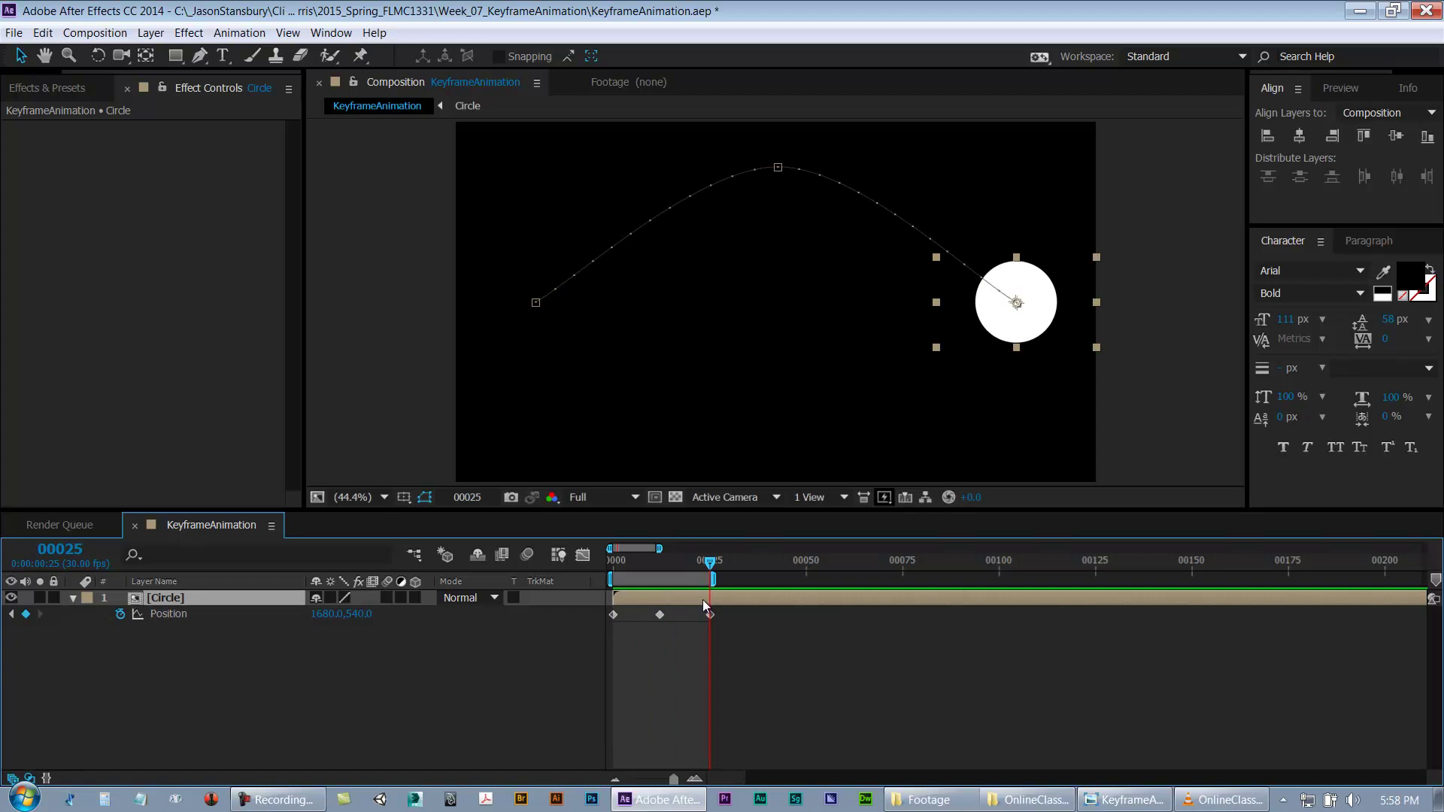
pyautogui.press('space')
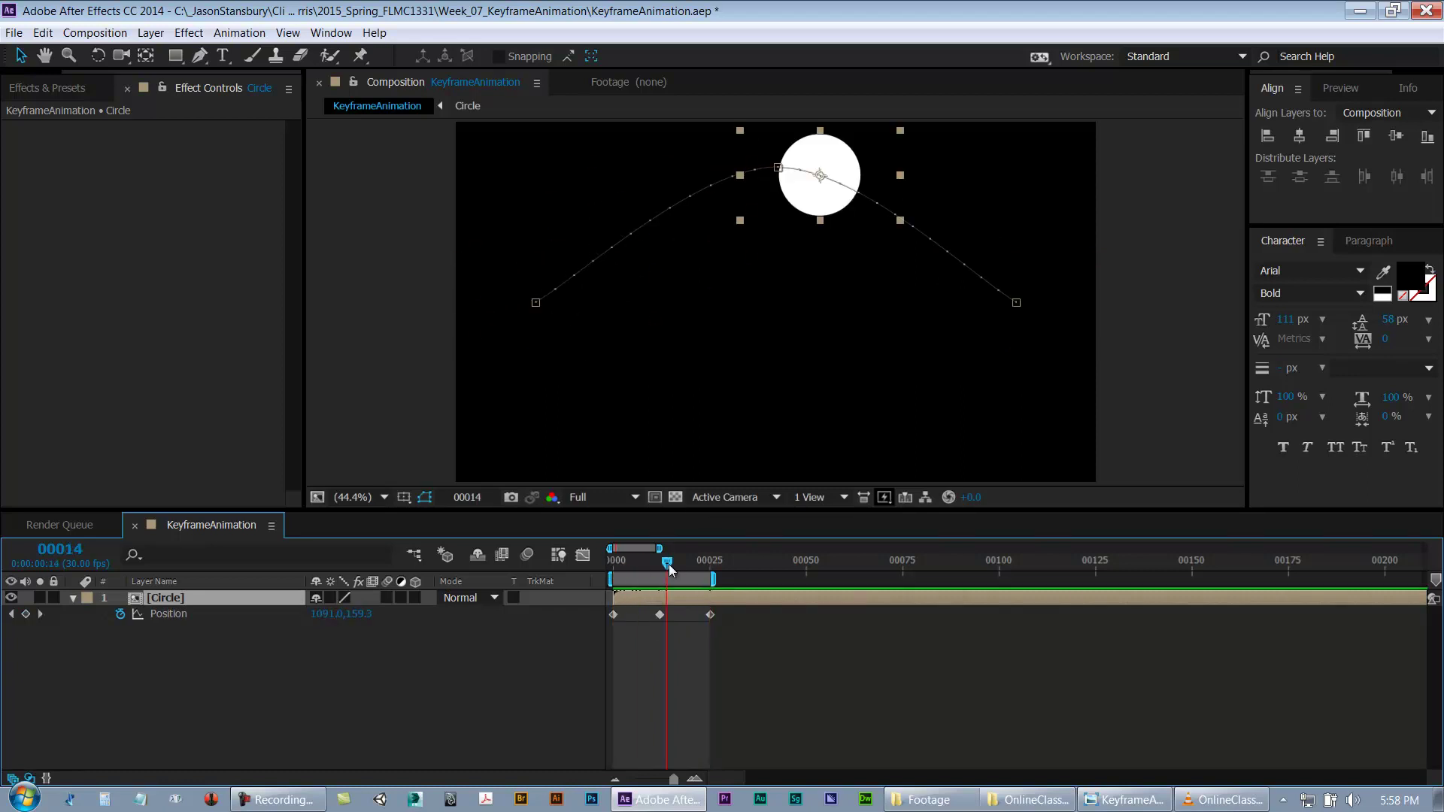
# Step: Spread the middle and last Position keyframes to about frame 35 and frame 75, end the work area there and preview the slower motion
pyautogui.moveTo(785, 563); pyautogui.dragTo(901, 572)
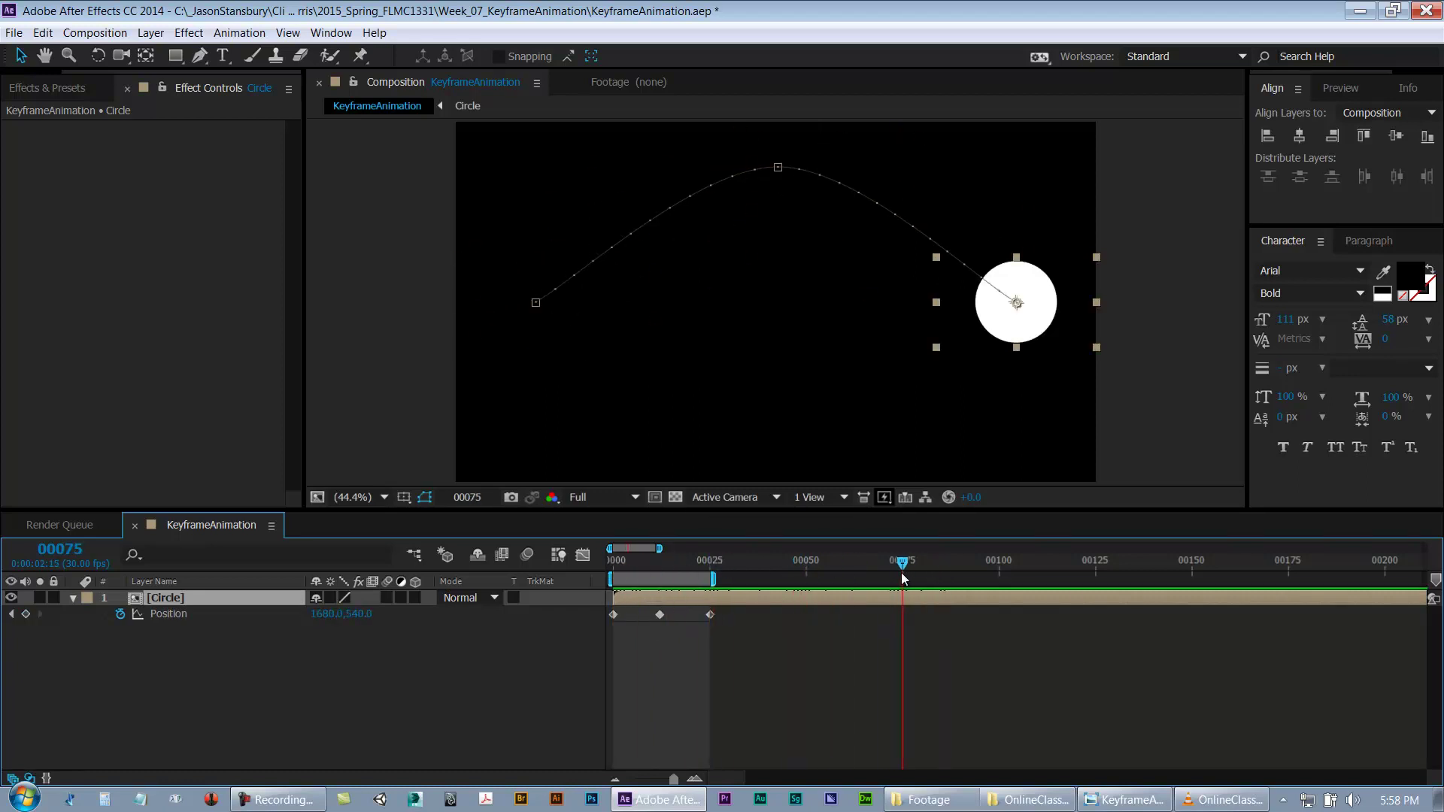
pyautogui.click(710, 614)
pyautogui.moveTo(710, 610); pyautogui.dragTo(886, 617)
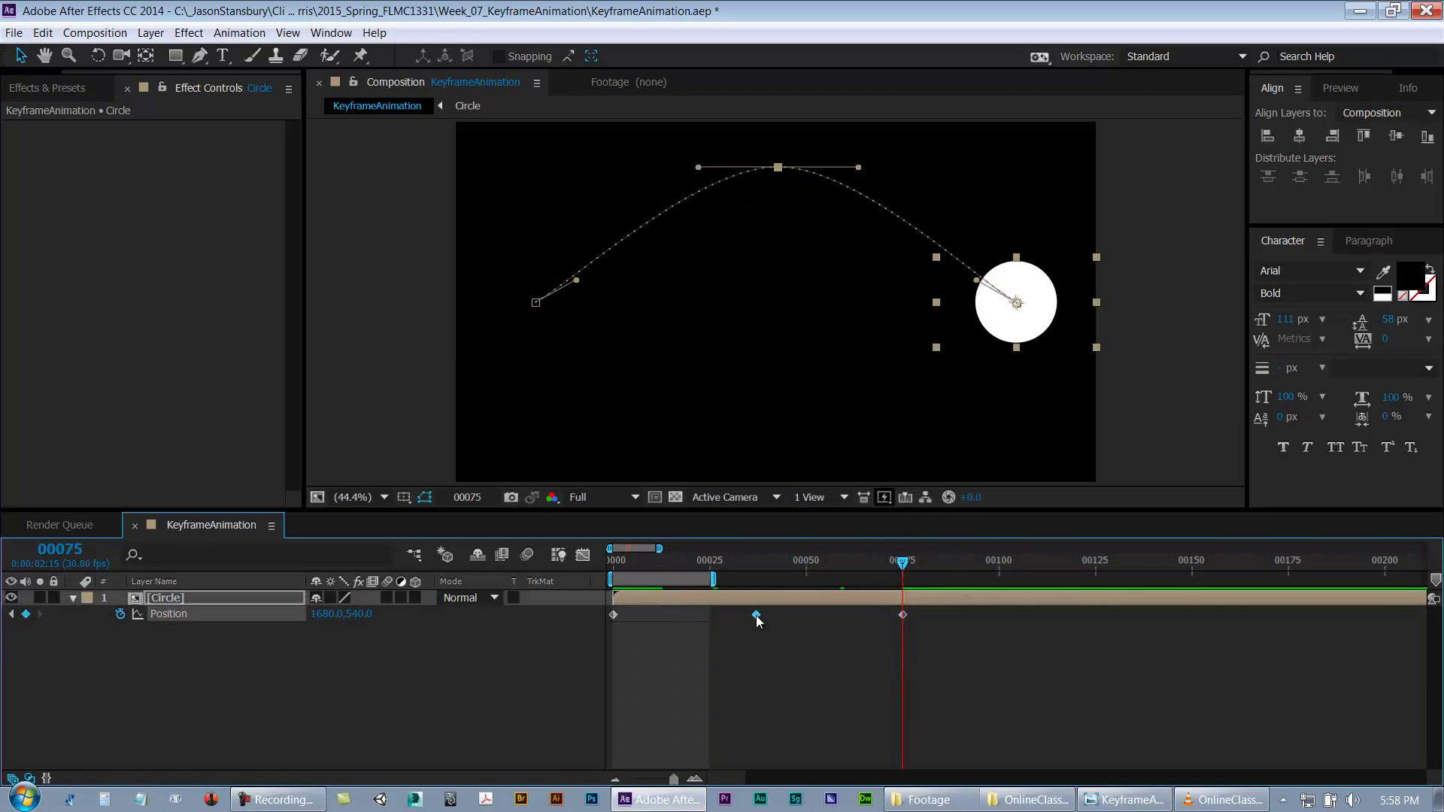
pyautogui.press('n')
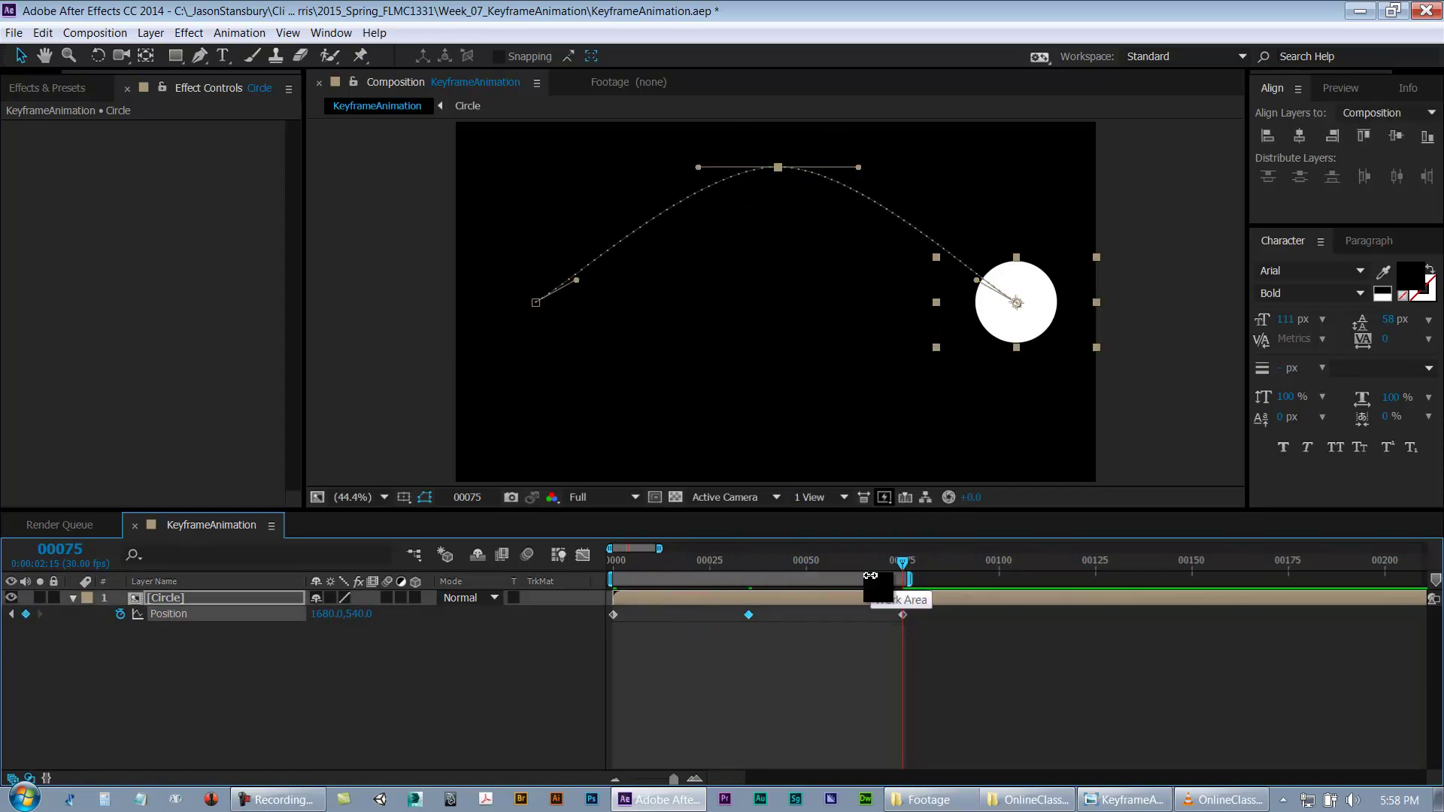
pyautogui.press('space')
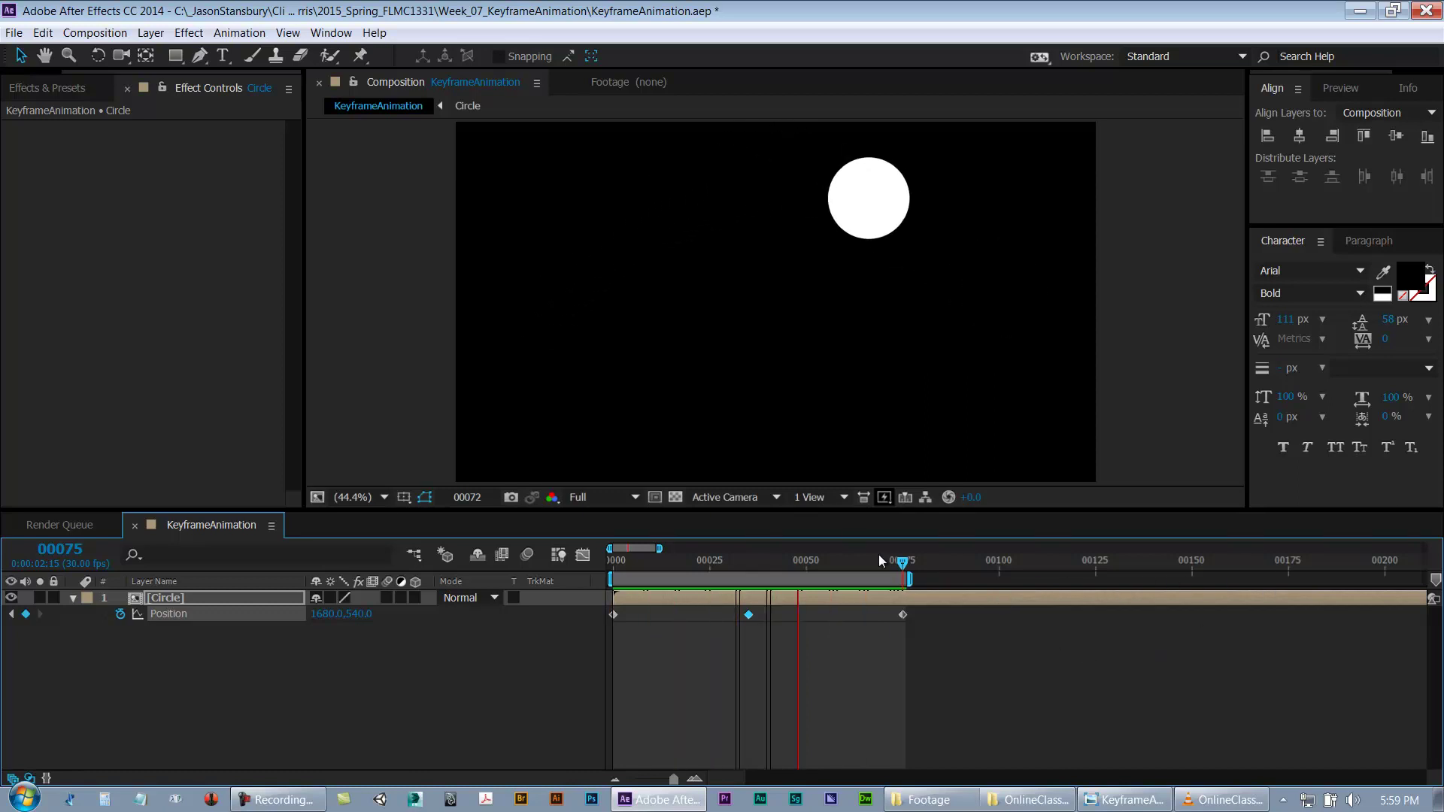
# Step: Move the middle and last Position keyframes to about frame 11 and frame 25, end the work area there and preview the faster motion
pyautogui.moveTo(665, 570); pyautogui.dragTo(610, 587)
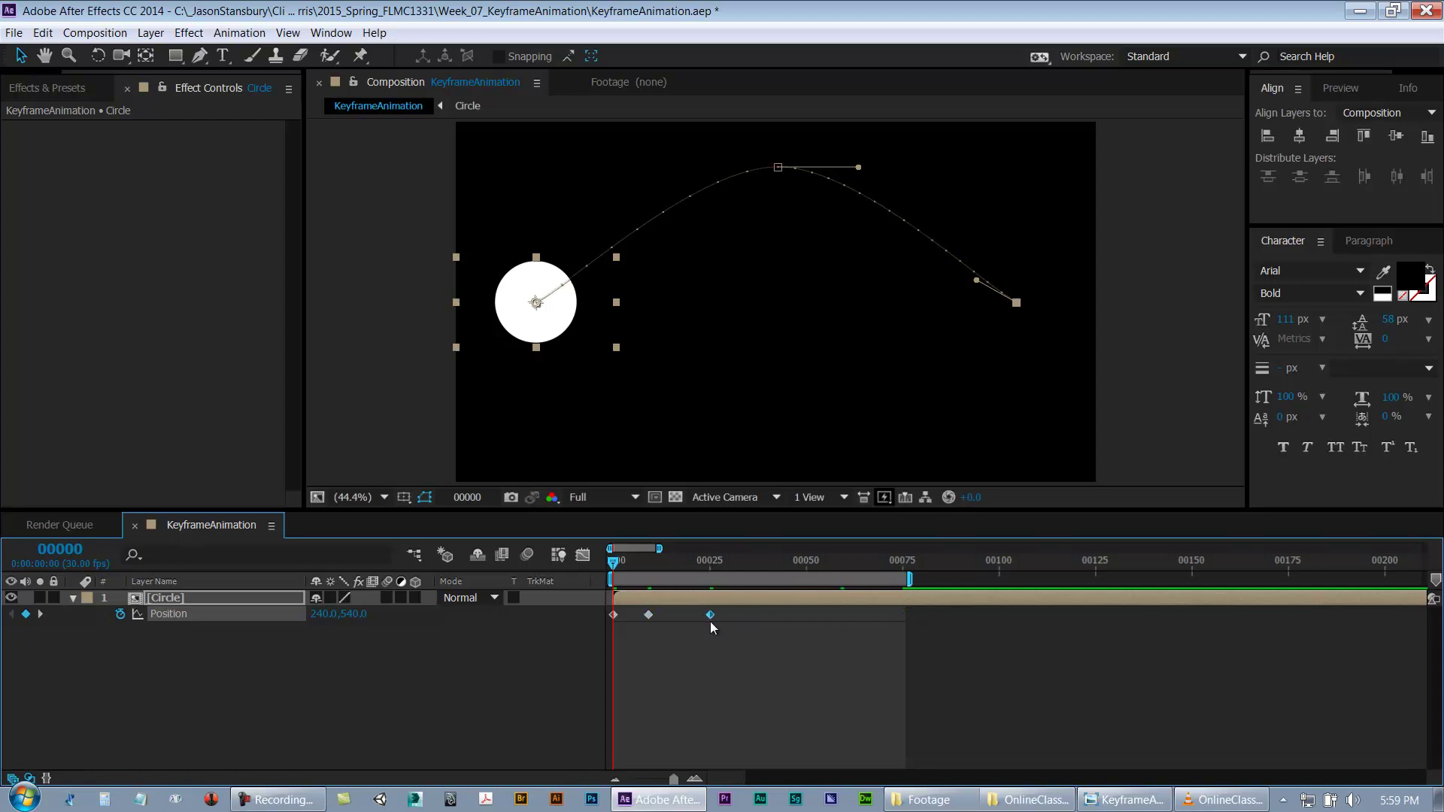
pyautogui.click(710, 565)
pyautogui.press('n')
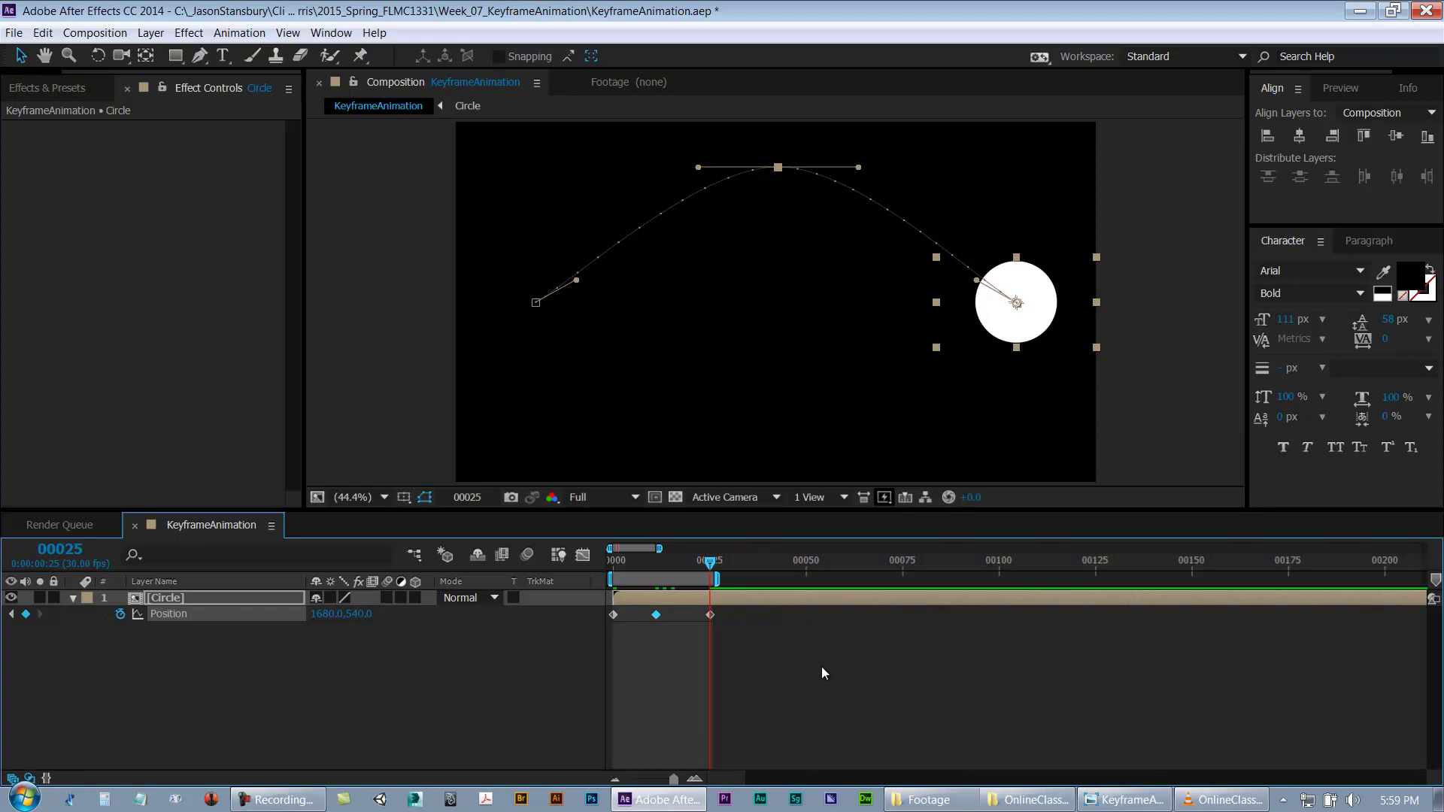
pyautogui.press('space')
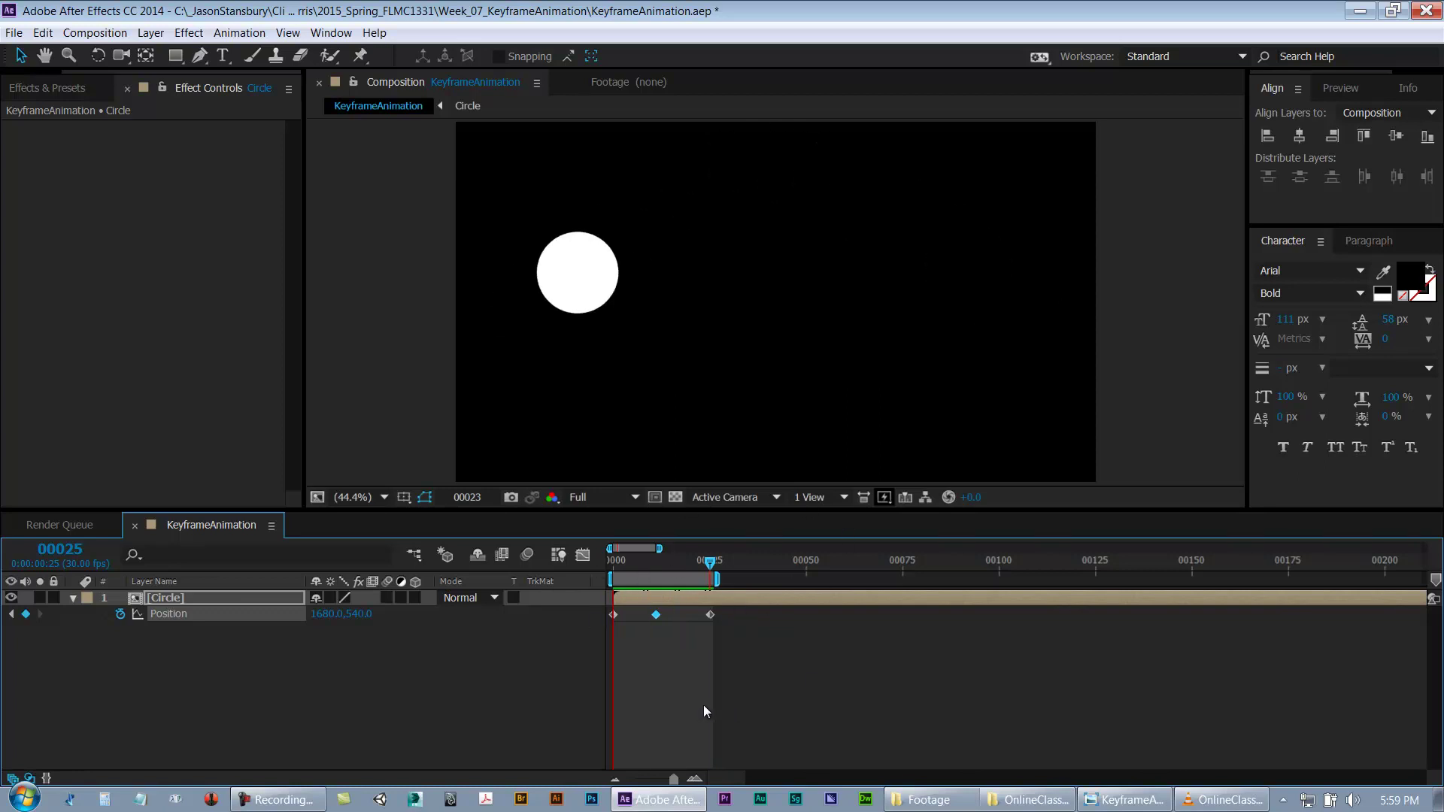
# Step: Scrub around the Circle's last keyframe, return to frame 0 and play the short motion again
pyautogui.click(711, 564)
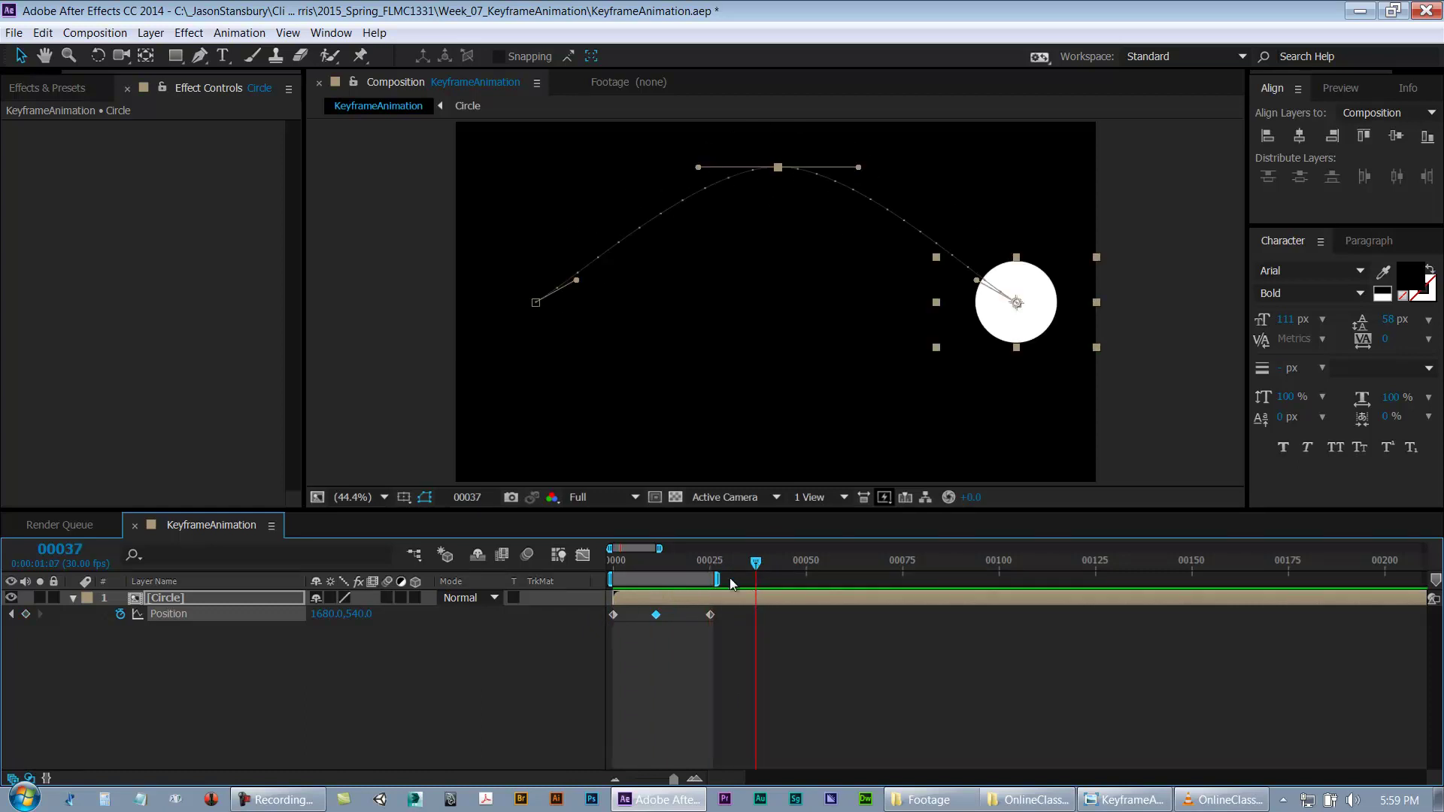
pyautogui.moveTo(684, 560)
pyautogui.mouseDown()
pyautogui.moveTo(564, 567)
pyautogui.moveTo(697, 576)
pyautogui.mouseUp()
pyautogui.press('KP_0')
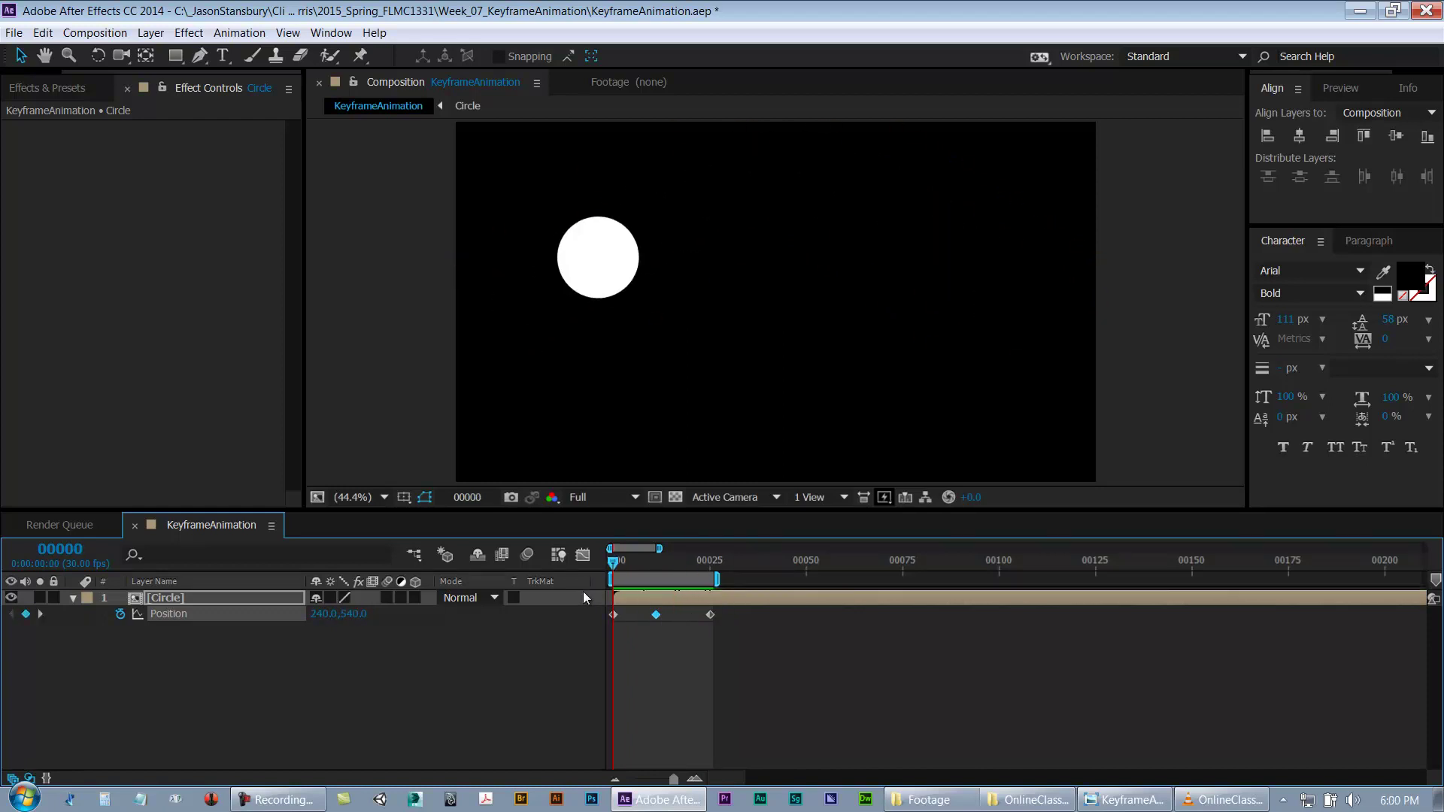
pyautogui.press('space')
# Step: Delete the middle Position keyframe and the remaining two on the Circle layer, and save the project
pyautogui.click(733, 669)
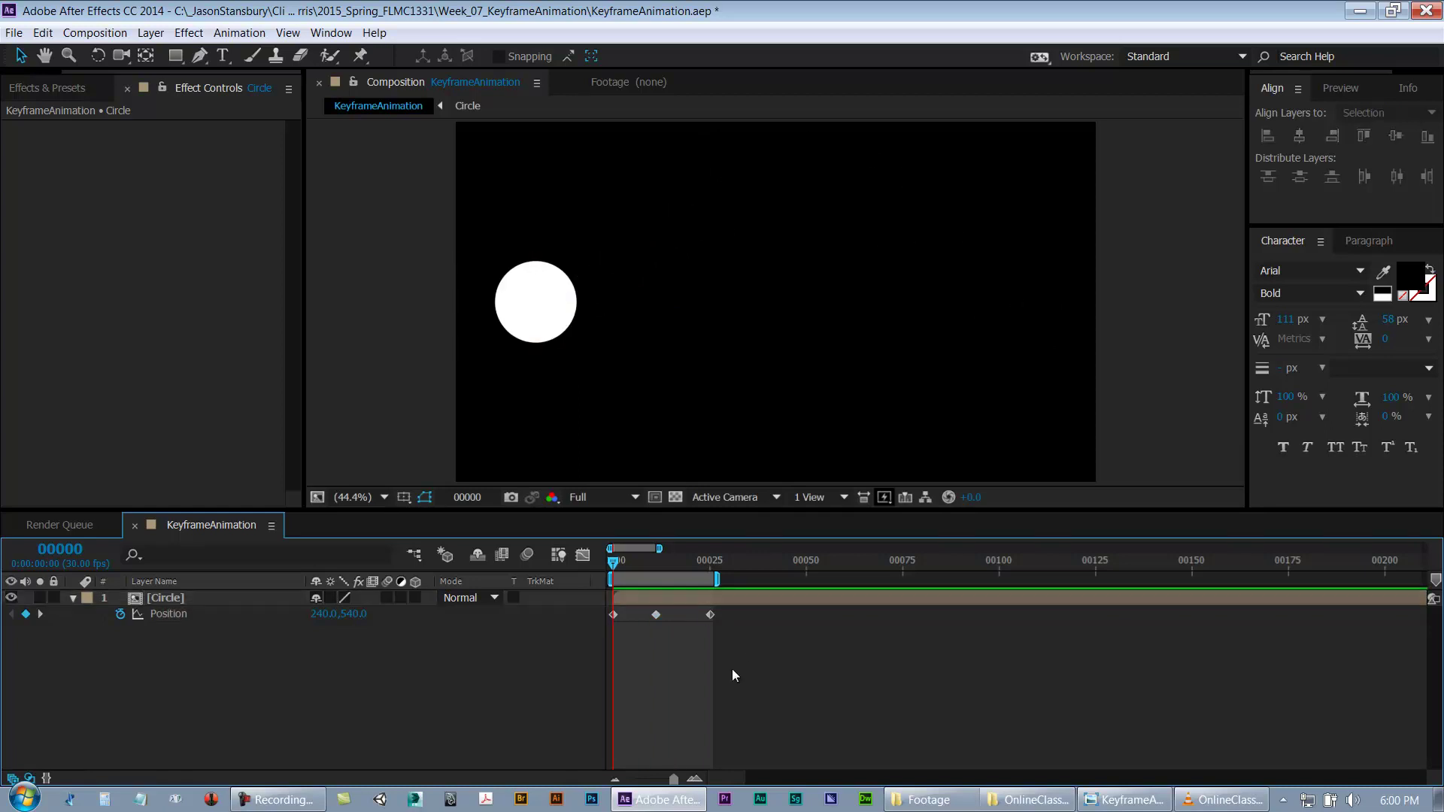
pyautogui.click(653, 616)
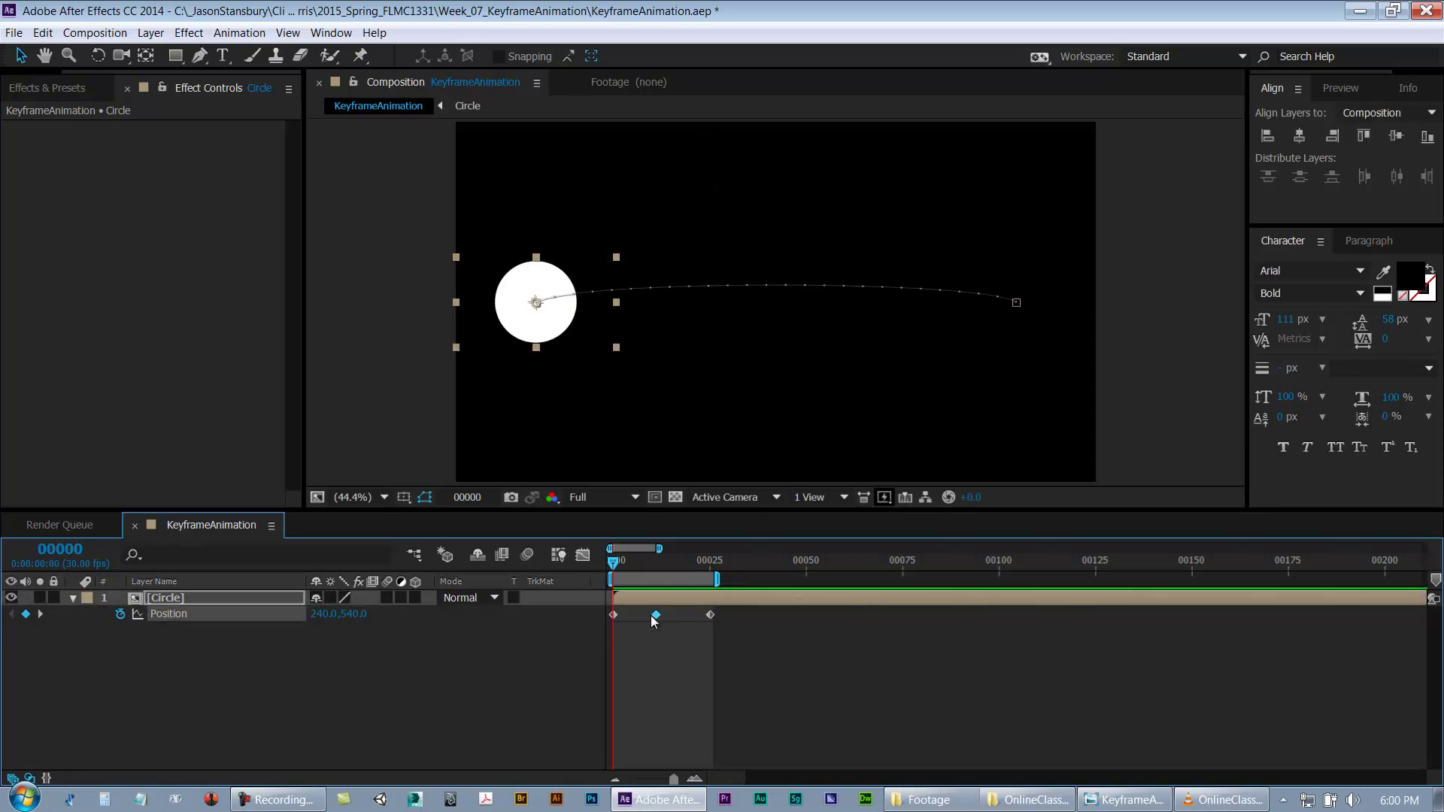
pyautogui.press('Delete')
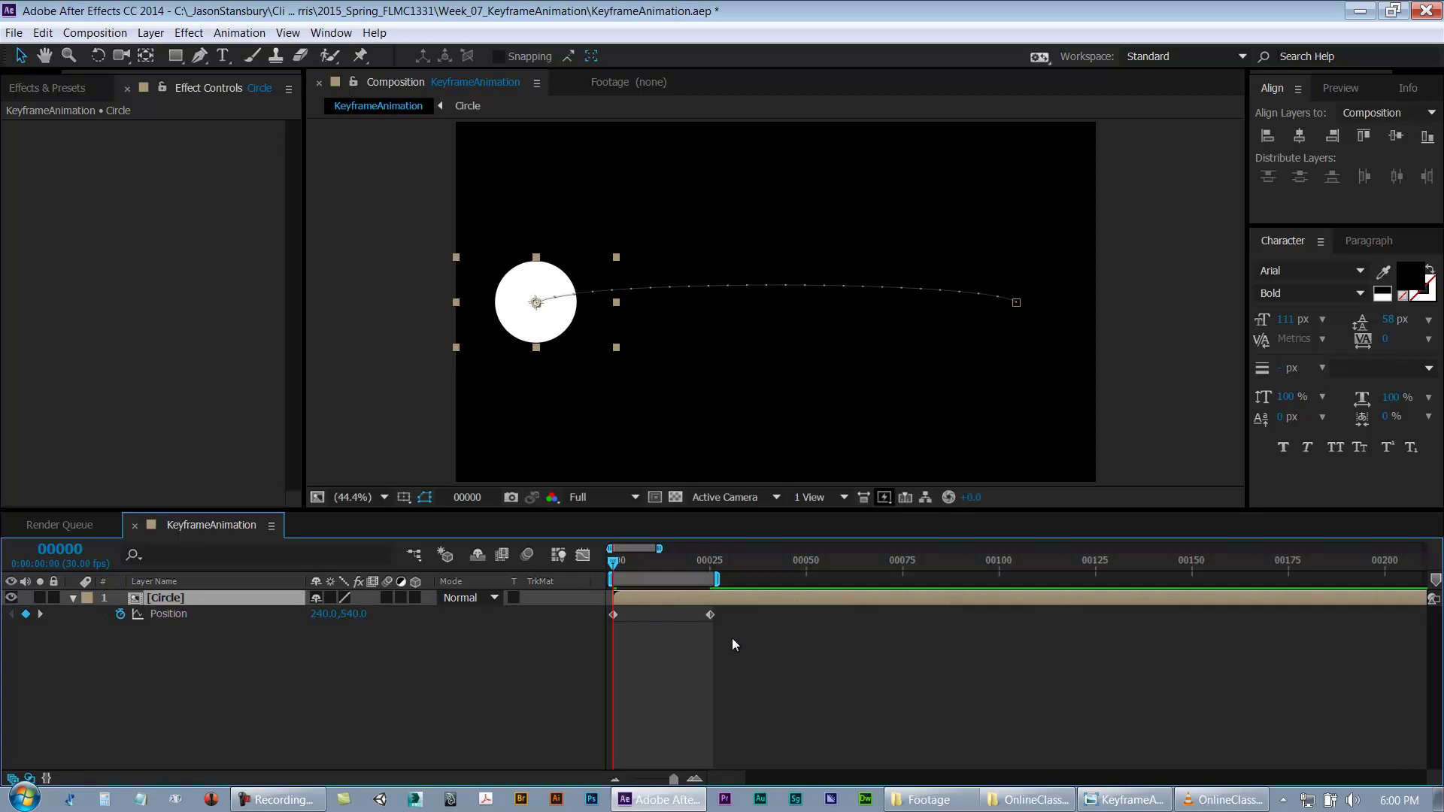
pyautogui.moveTo(732, 638); pyautogui.dragTo(598, 611)
pyautogui.press('Delete')
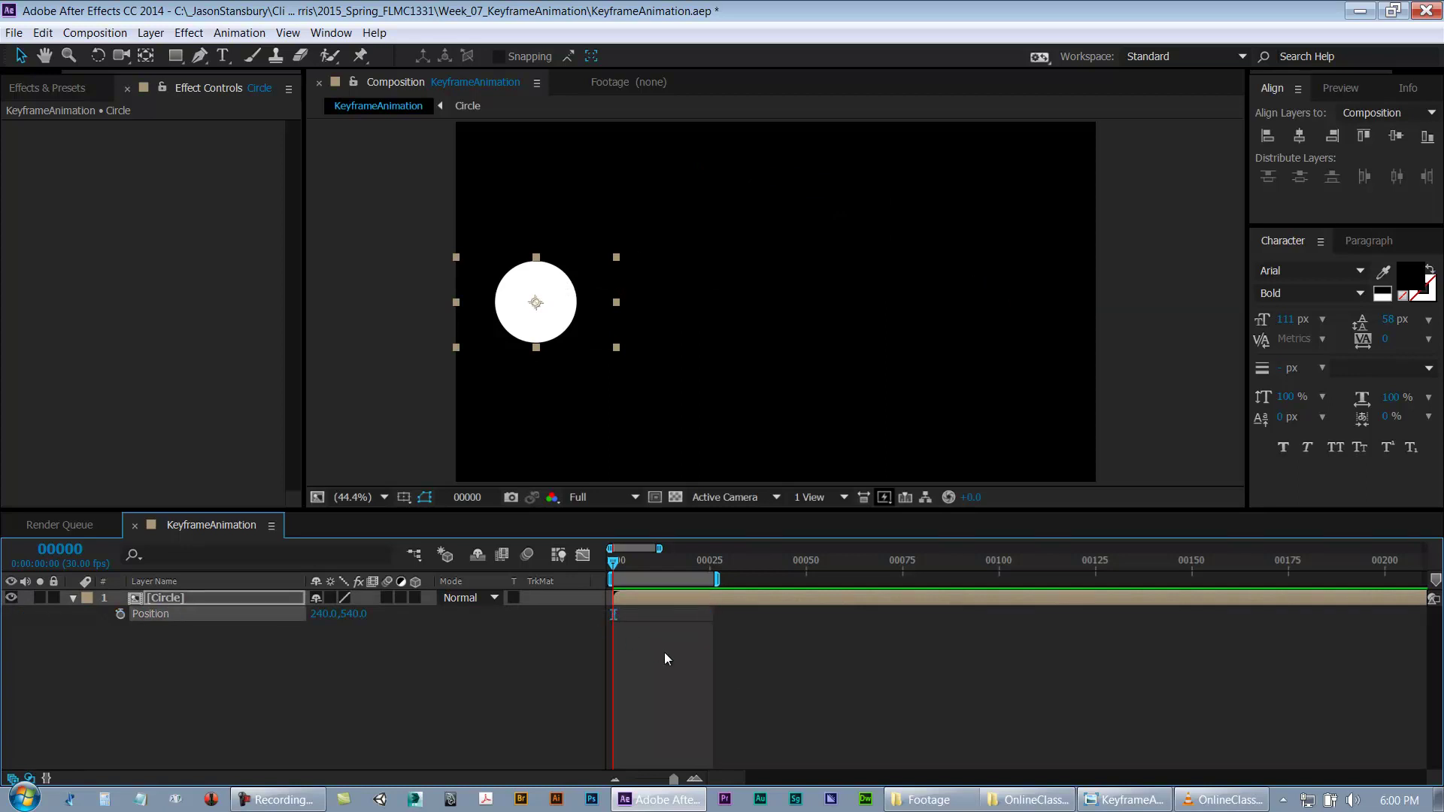
pyautogui.click(662, 651)
pyautogui.hotkey('ctrl', 's')
# Step: Keyframe the Circle's Position at frame 0, end the work area at frame 75, and move the Circle there flush with the composition's right edge
pyautogui.click(158, 600)
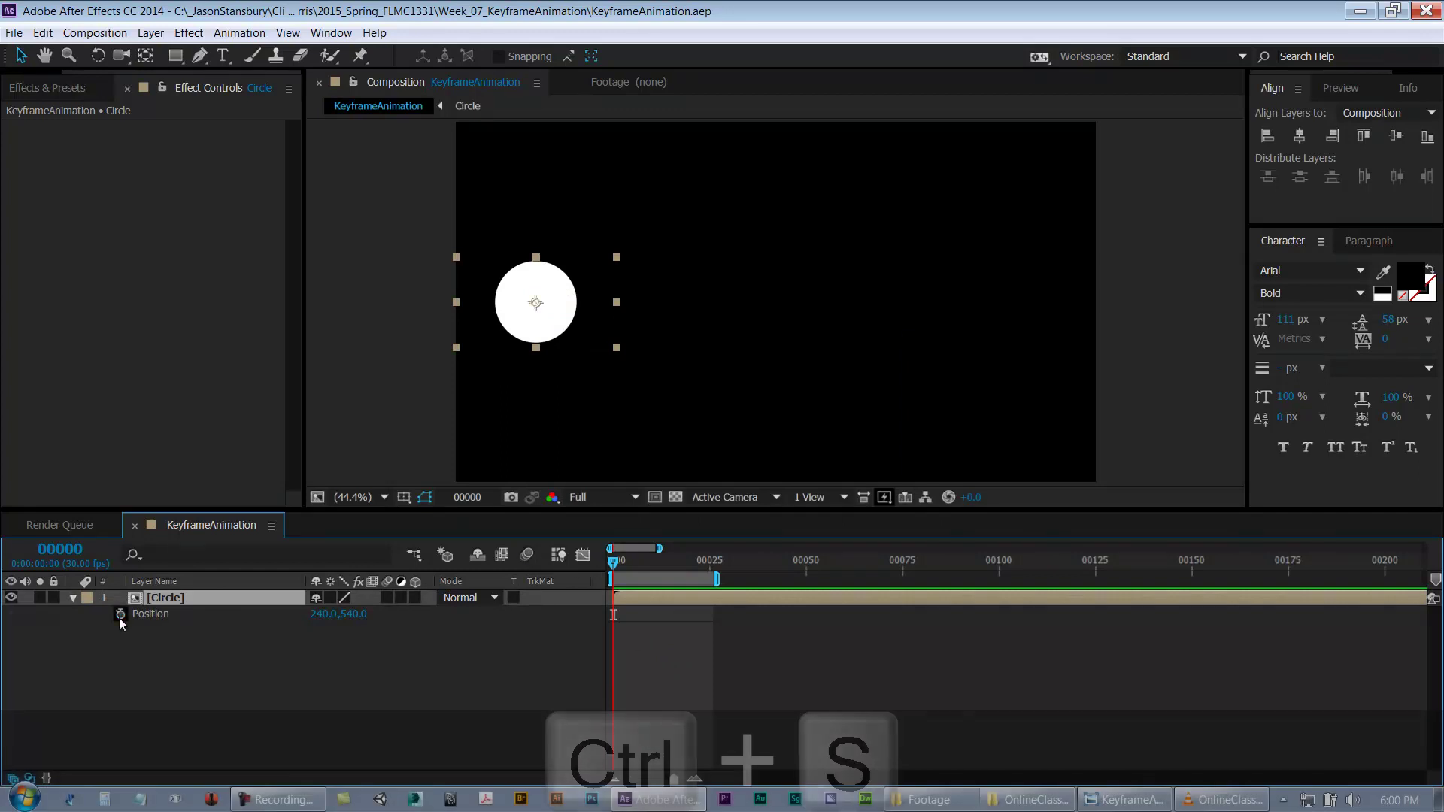
pyautogui.click(119, 613)
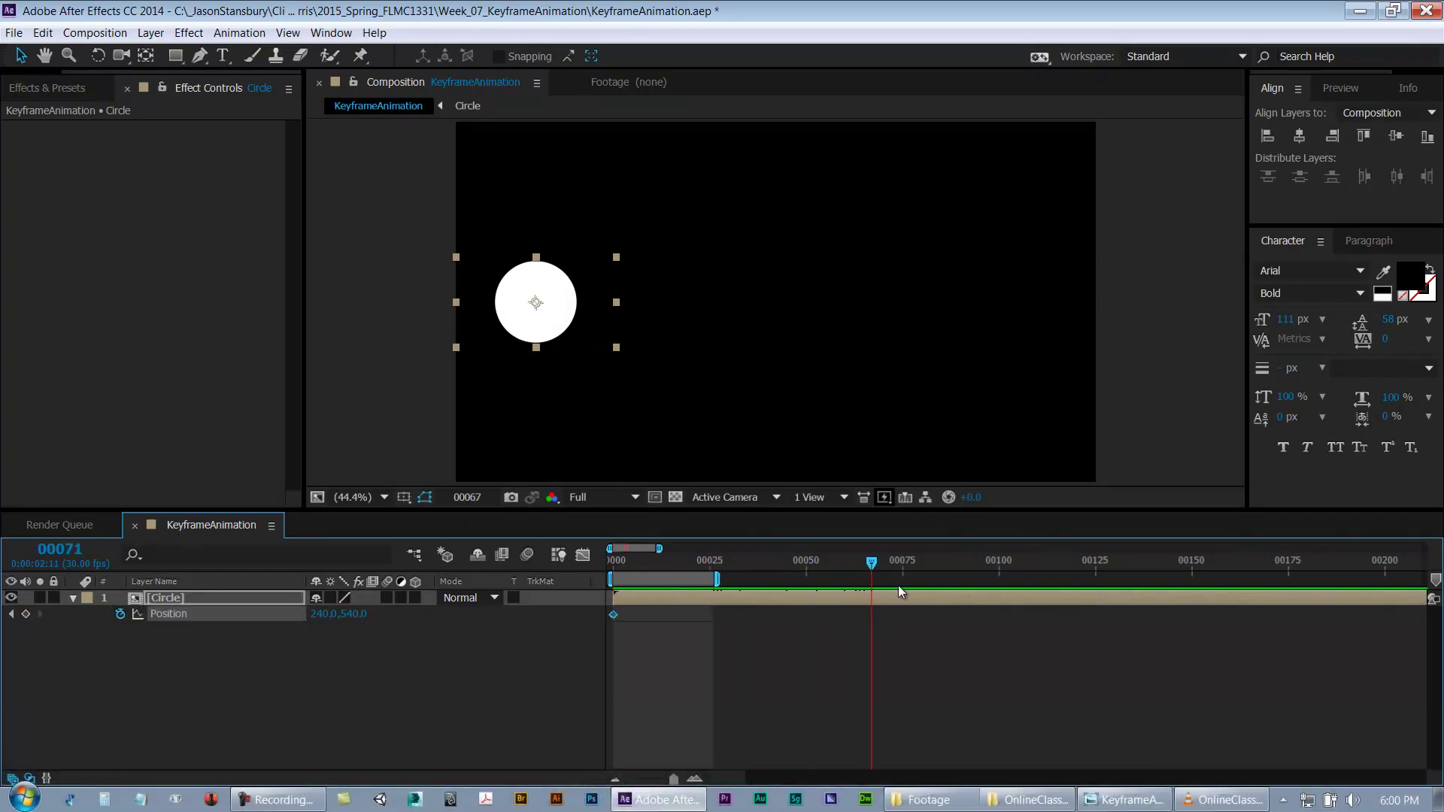
pyautogui.press('n')
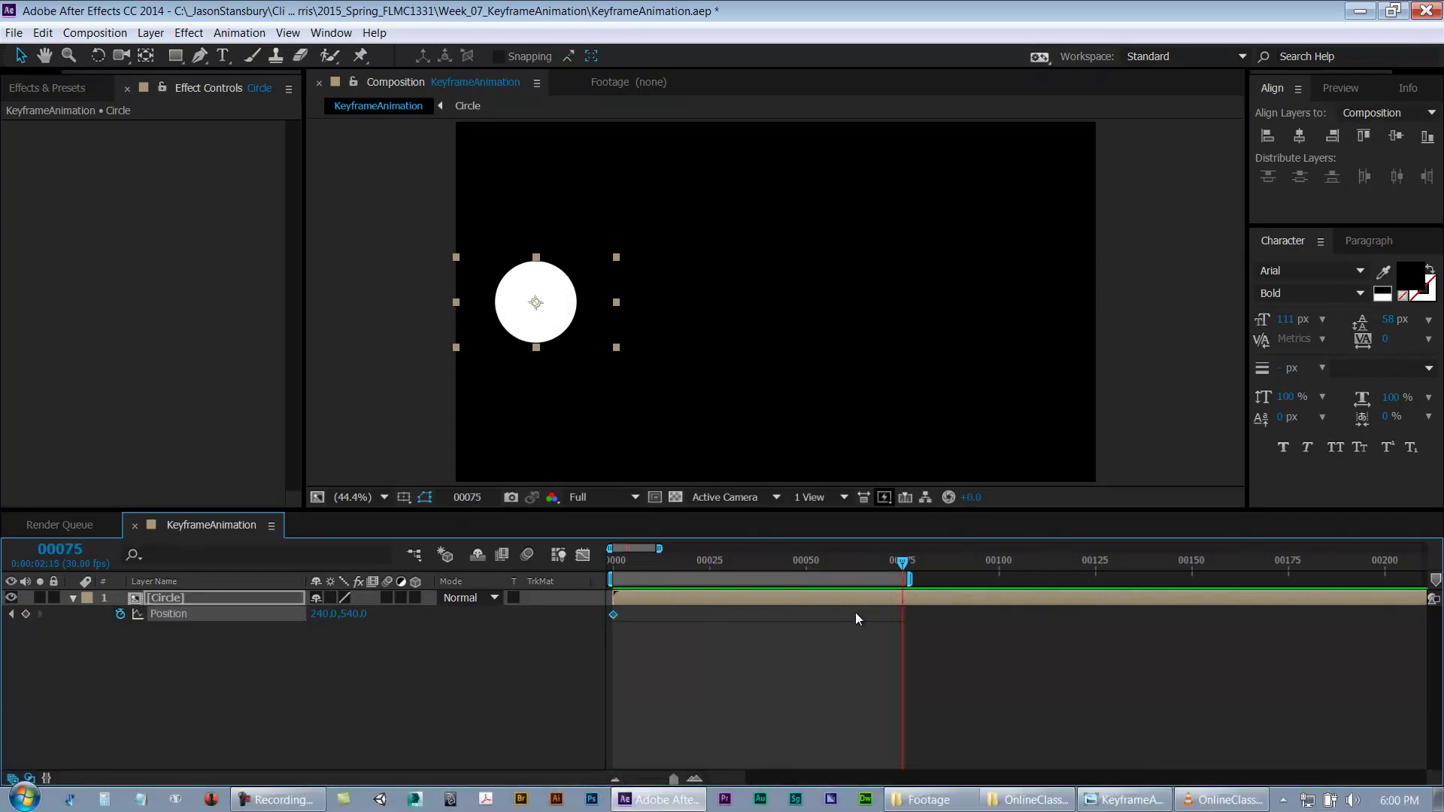
pyautogui.moveTo(527, 318); pyautogui.dragTo(1000, 370)
pyautogui.click(1330, 137)
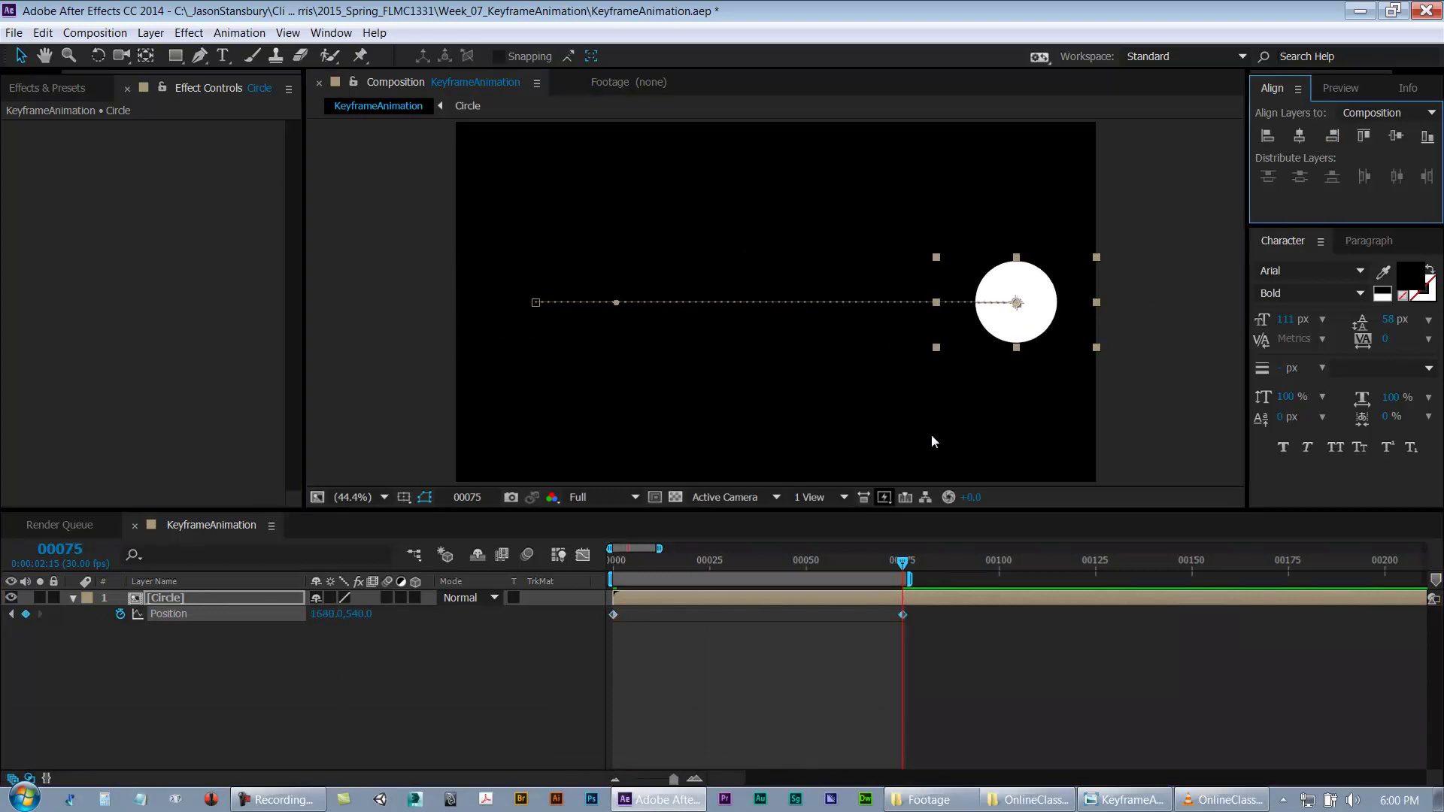
# Step: Save the project at frame 0 and preview the Circle's straight motion
pyautogui.click(788, 649)
pyautogui.press('Home')
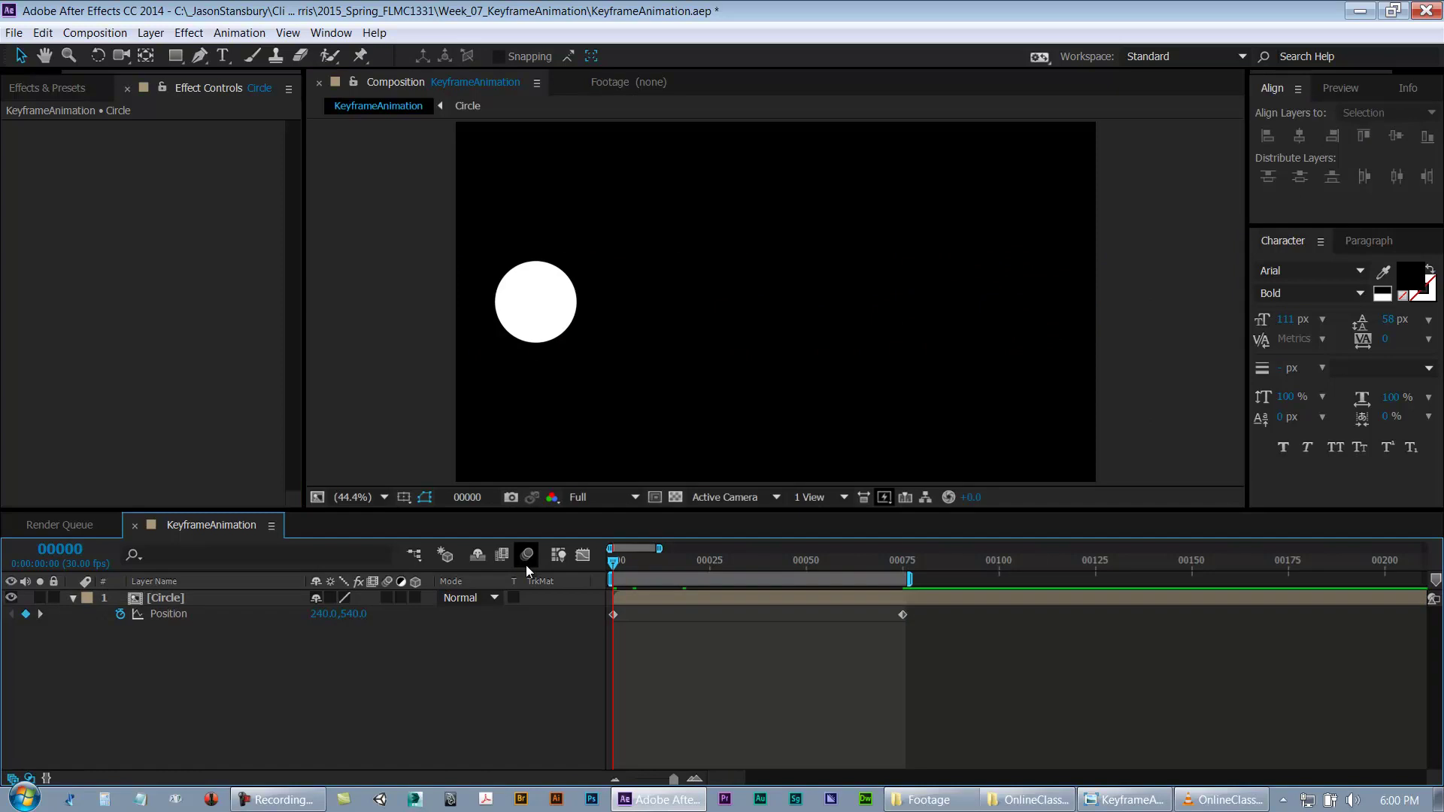
pyautogui.hotkey('ctrl', 's')
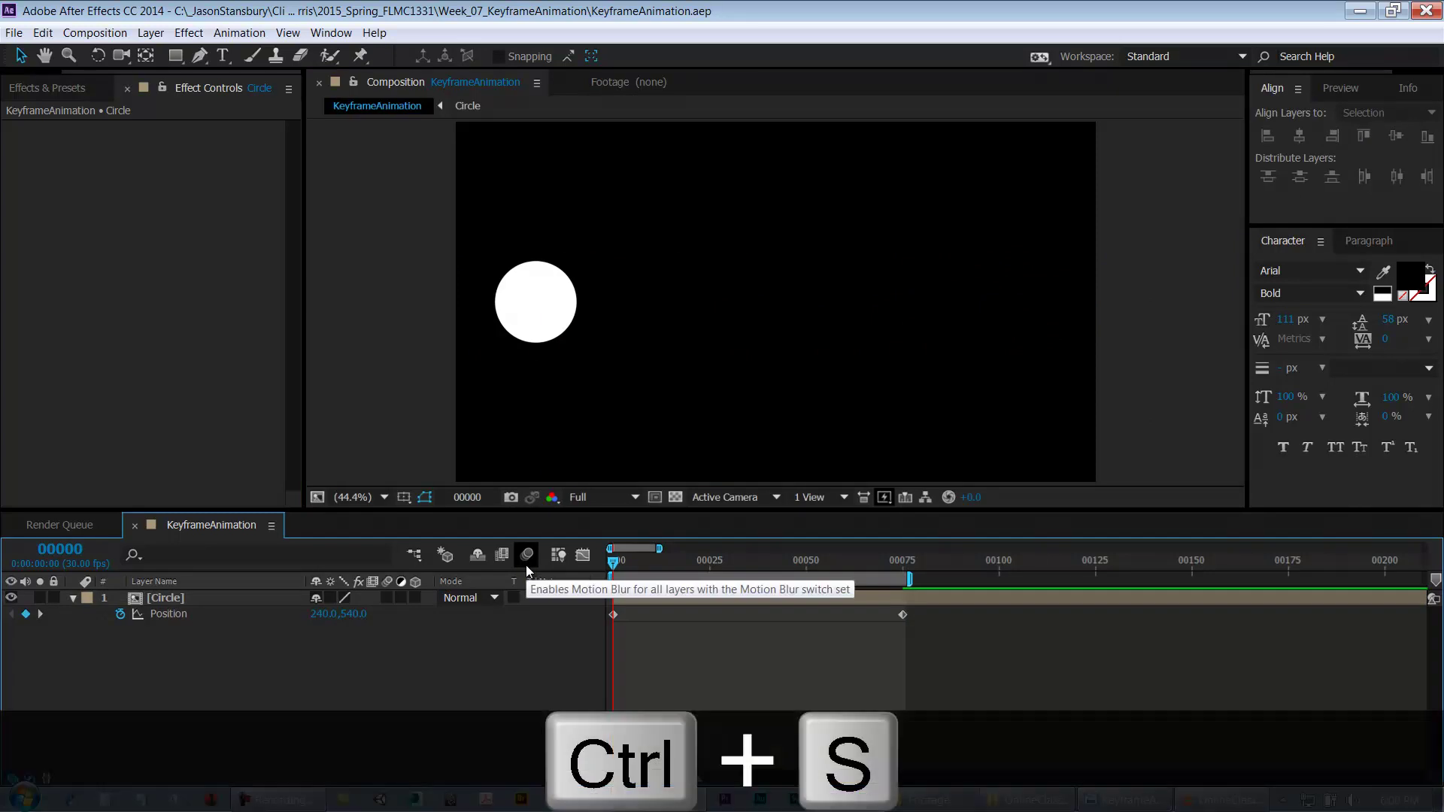
pyautogui.press('space')
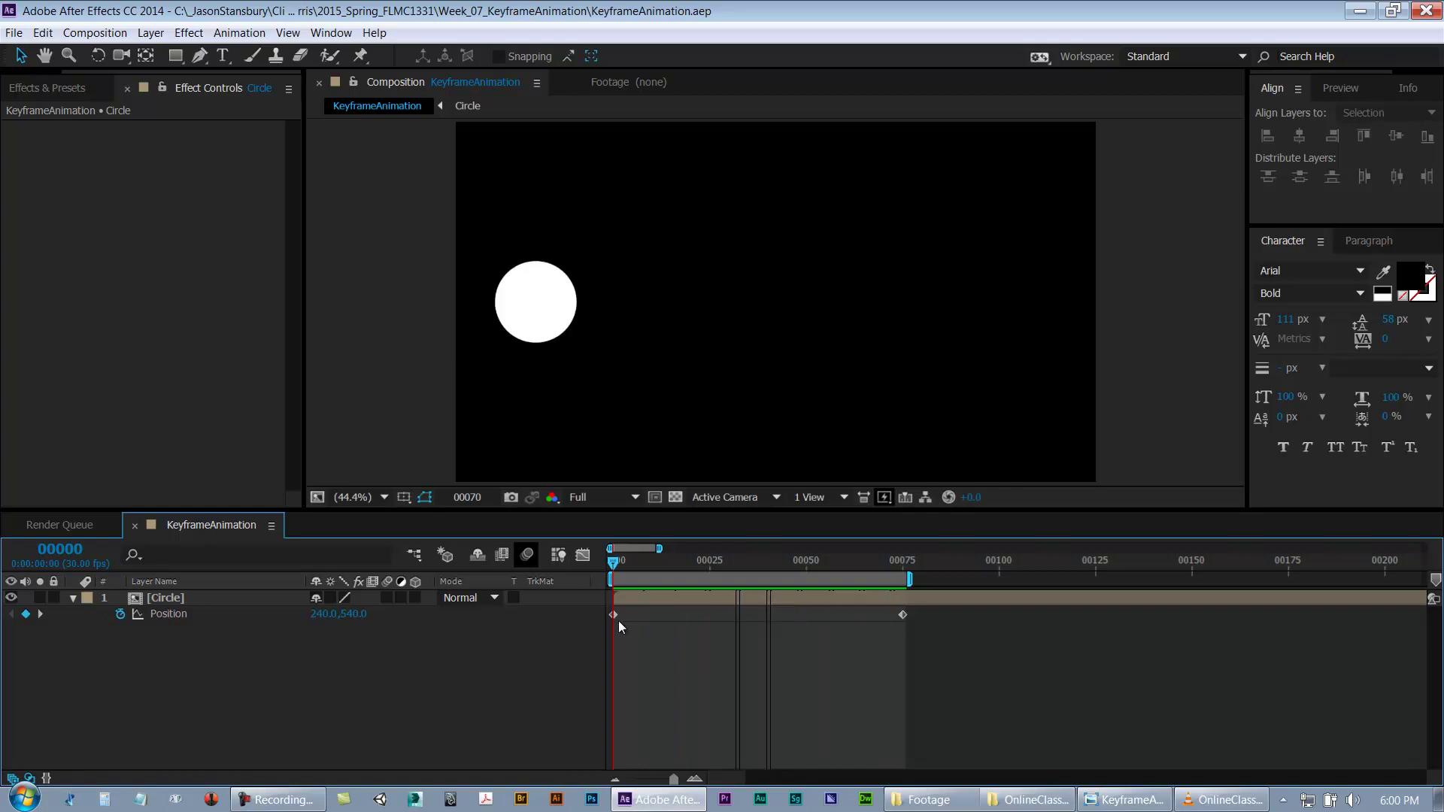
pyautogui.press('space')
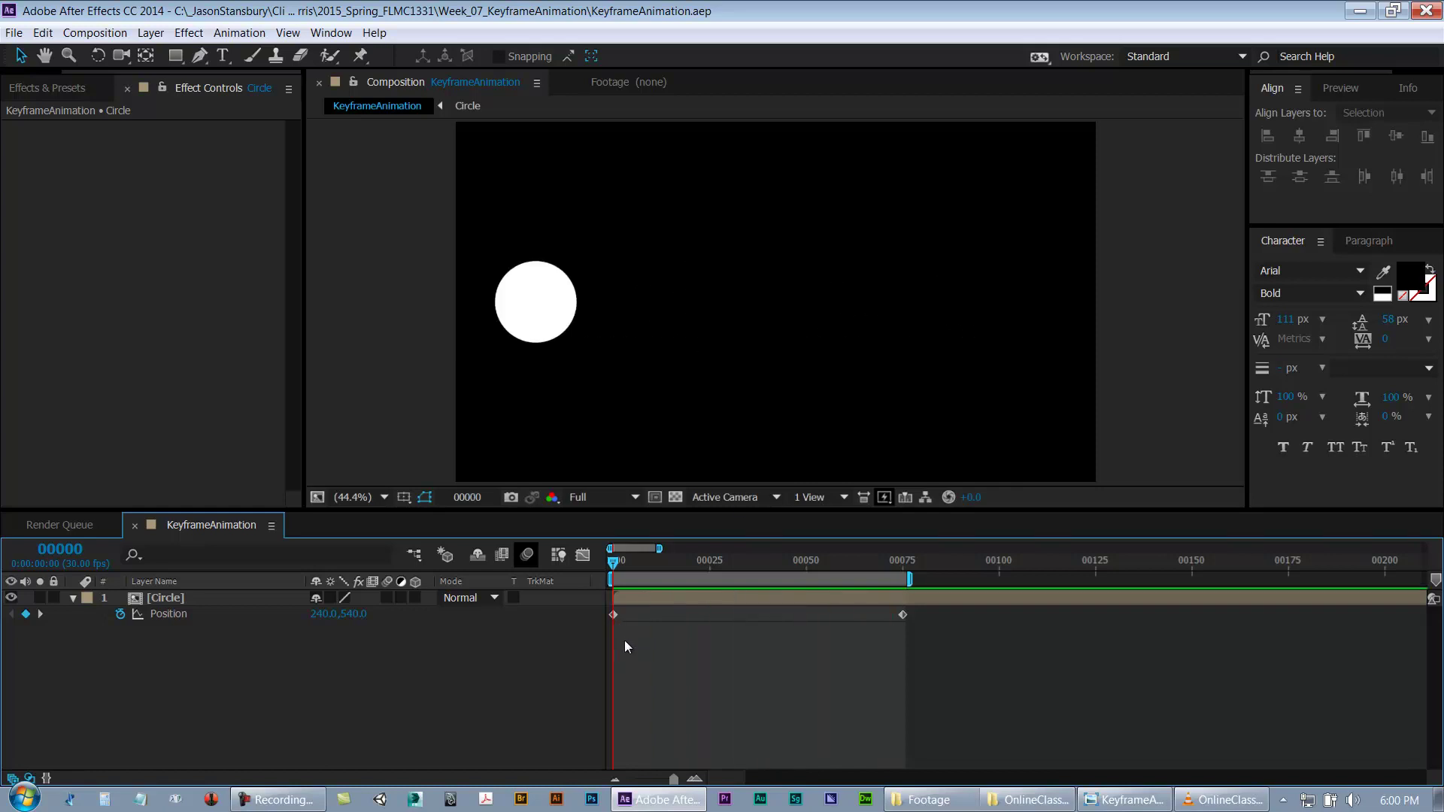
# Step: Select the Circle's first Position keyframe to show its motion path, and replay the motion from frame 0
pyautogui.click(613, 616)
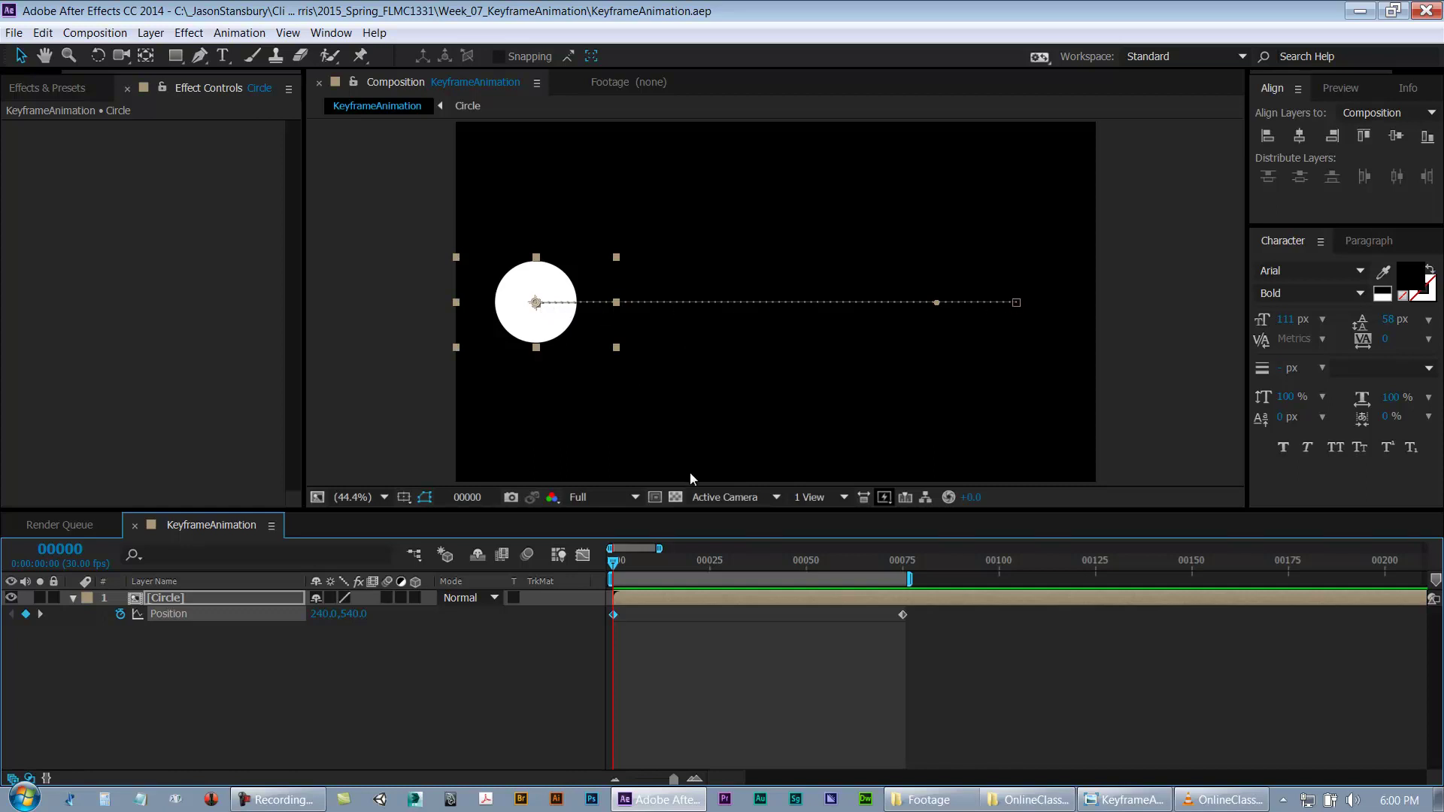
pyautogui.click(661, 648)
pyautogui.press('space')
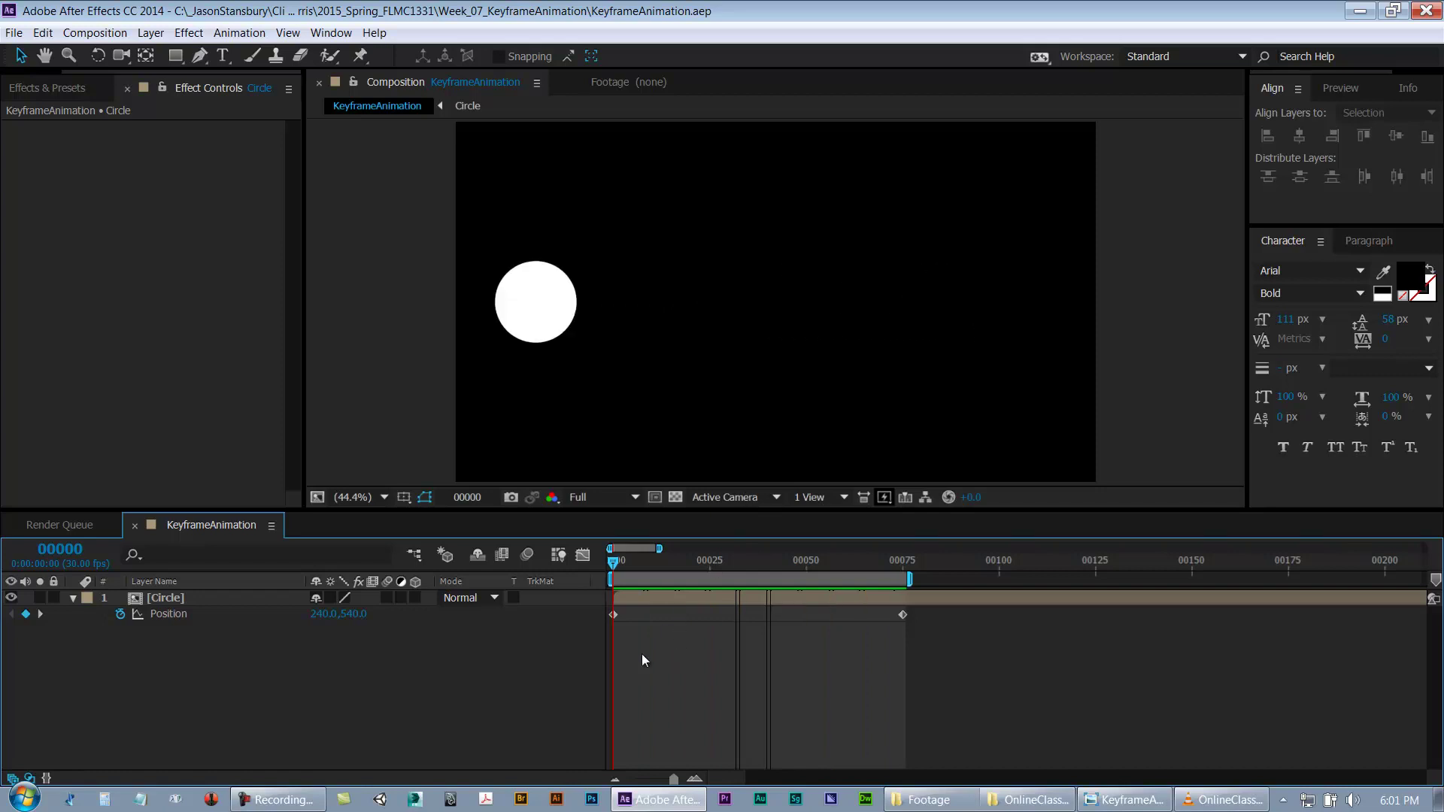
pyautogui.press('space')
pyautogui.moveTo(614, 559); pyautogui.dragTo(559, 558)
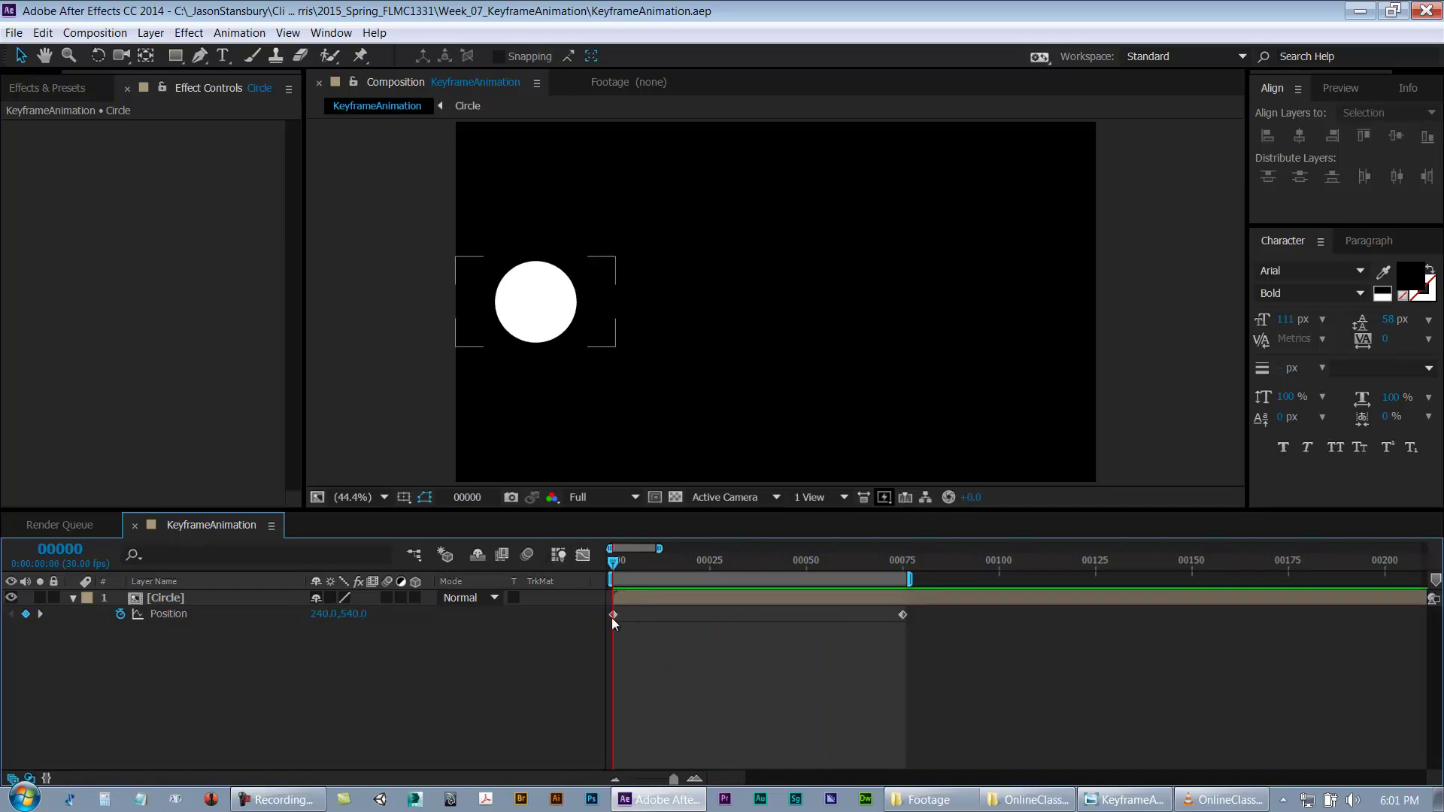
# Step: Examine the starting keyframe at frame 0, save the project and play the 75-frame motion once more
pyautogui.moveTo(613, 617)
pyautogui.click(620, 615)
pyautogui.moveTo(615, 564); pyautogui.dragTo(579, 592)
pyautogui.hotkey('ctrl', 's')
pyautogui.click(611, 624)
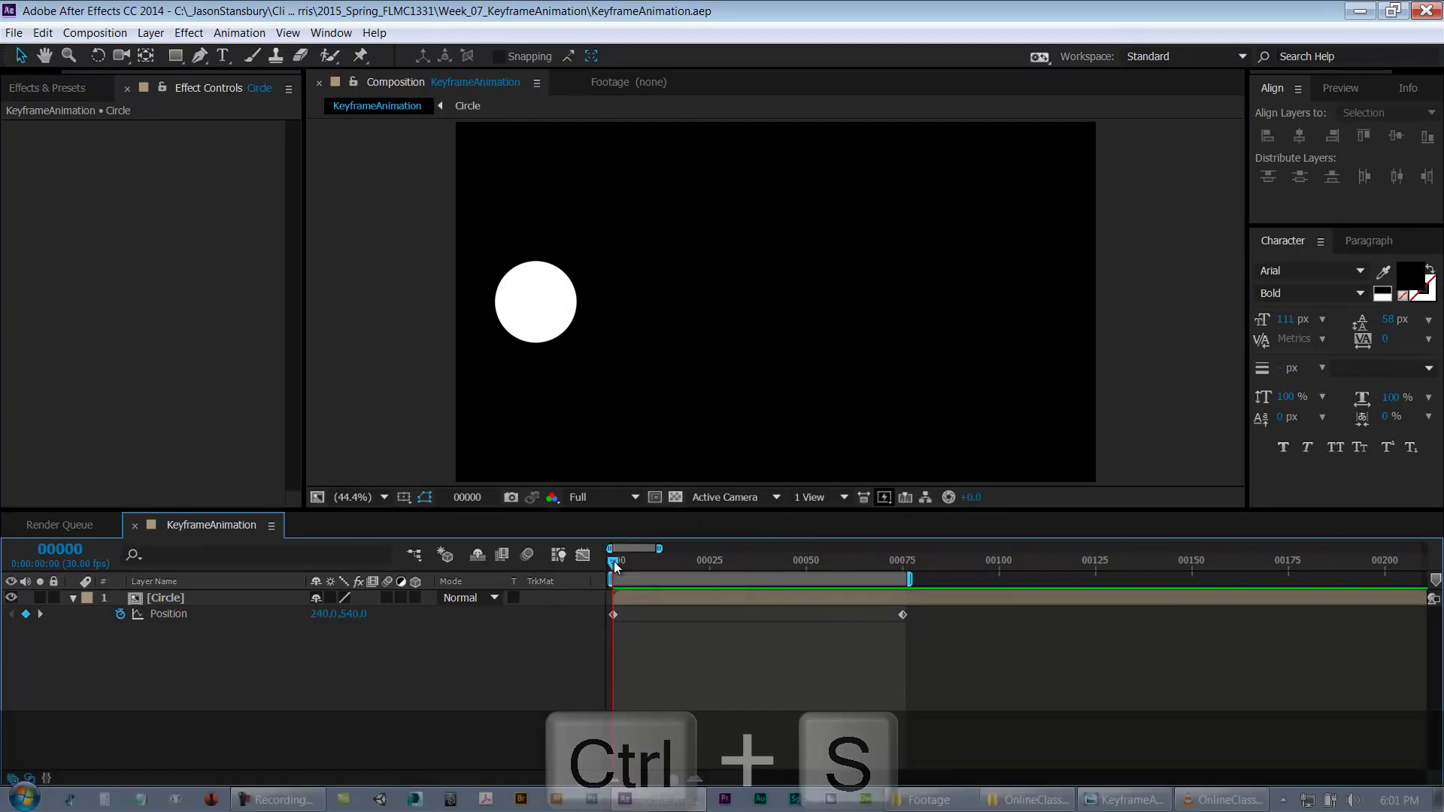
pyautogui.moveTo(613, 561)
pyautogui.mouseDown()
pyautogui.moveTo(903, 575)
pyautogui.moveTo(613, 579)
pyautogui.mouseUp()
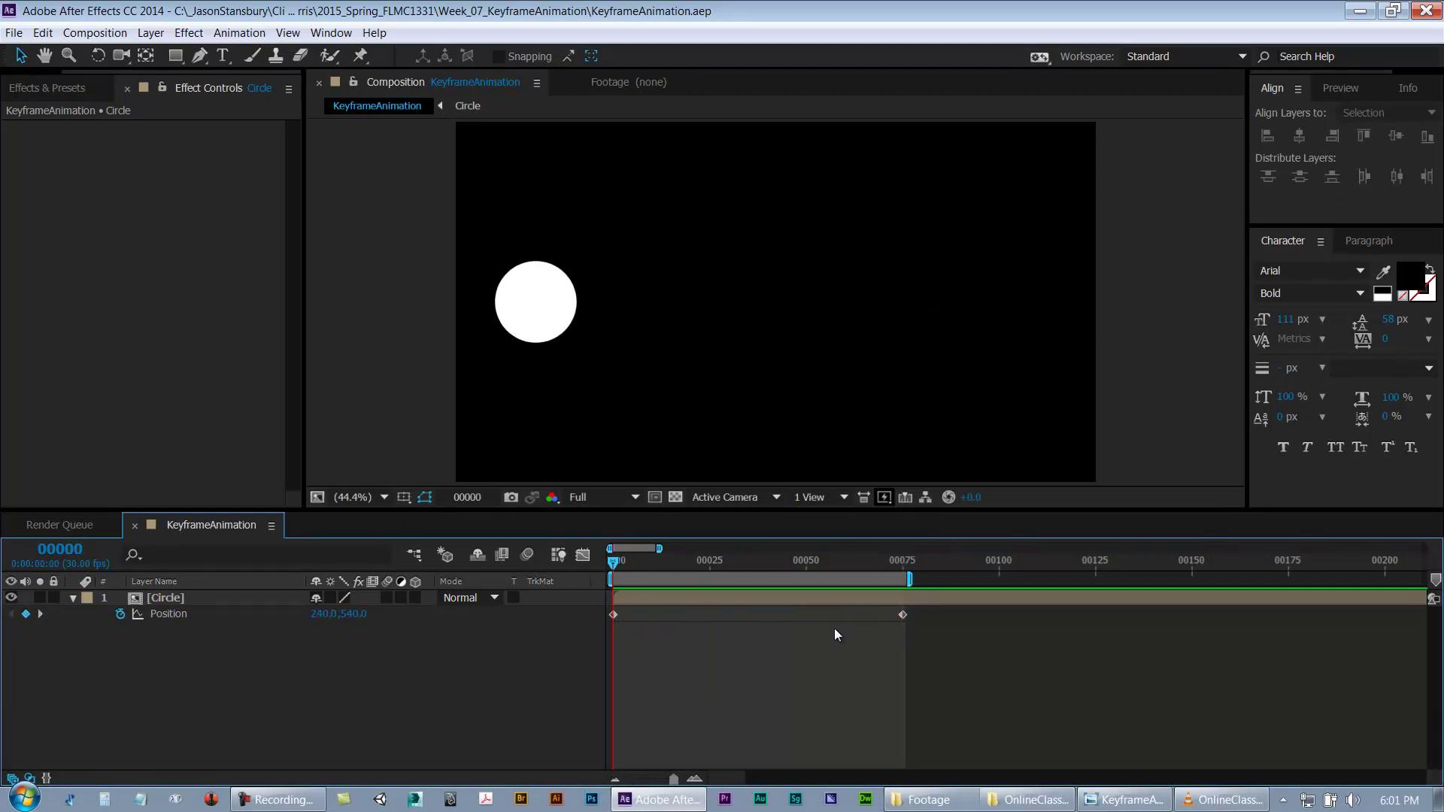
pyautogui.press('space')
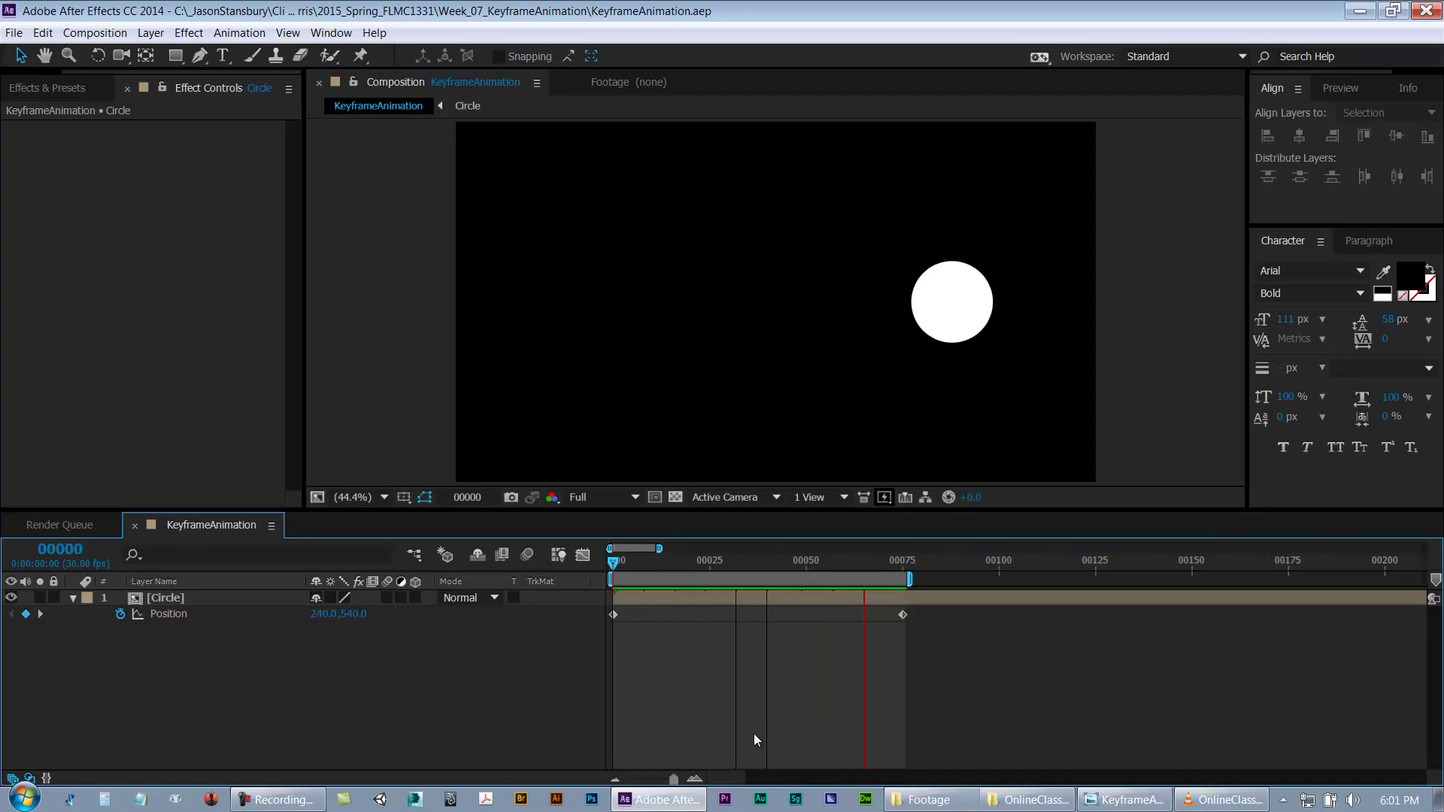
pyautogui.press('space')
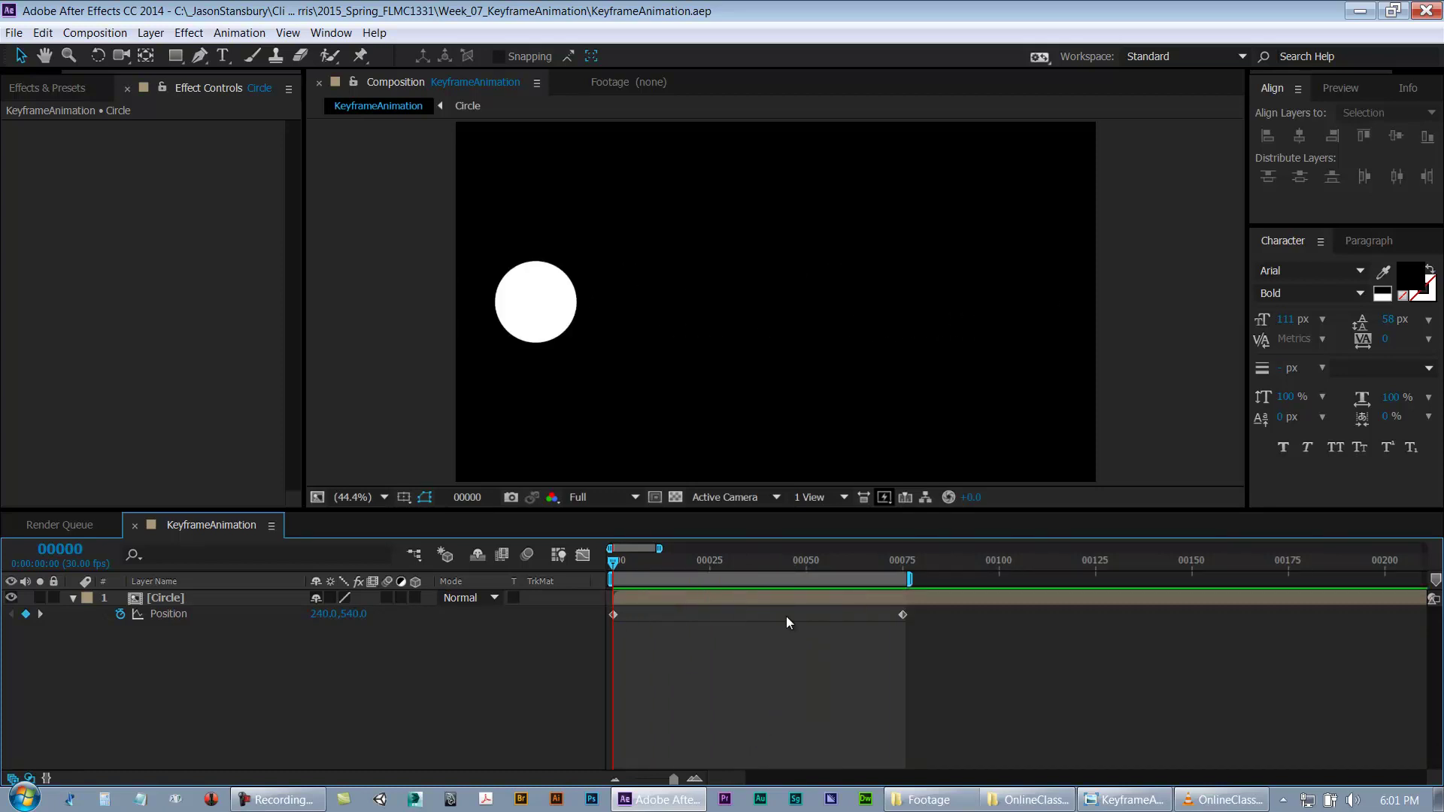
# Step: Move the last Position keyframe to frame 25, end the work area there and preview the faster motion
pyautogui.moveTo(711, 562); pyautogui.dragTo(708, 563)
pyautogui.moveTo(902, 614); pyautogui.dragTo(702, 628)
pyautogui.press('n')
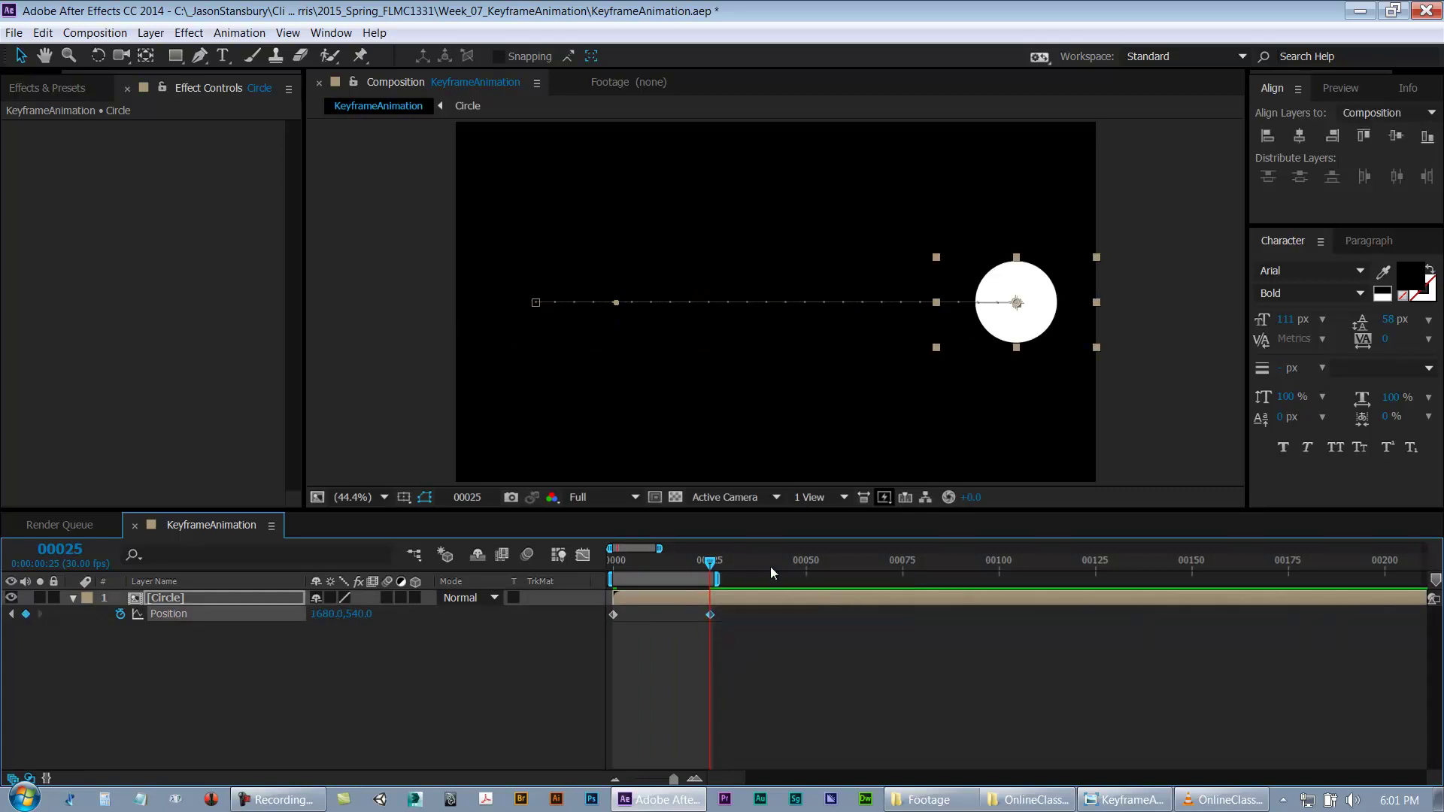
pyautogui.press('space')
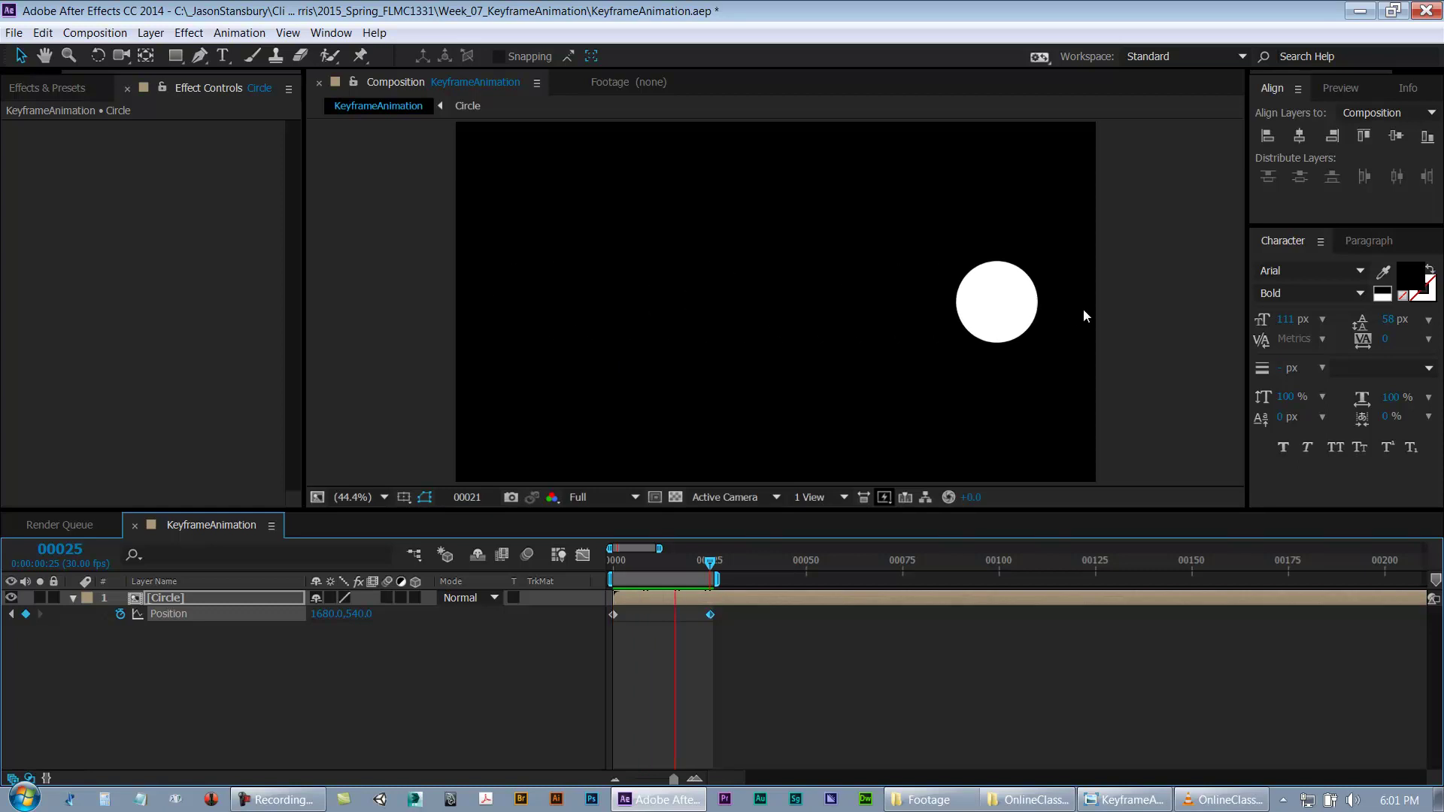
pyautogui.press('space')
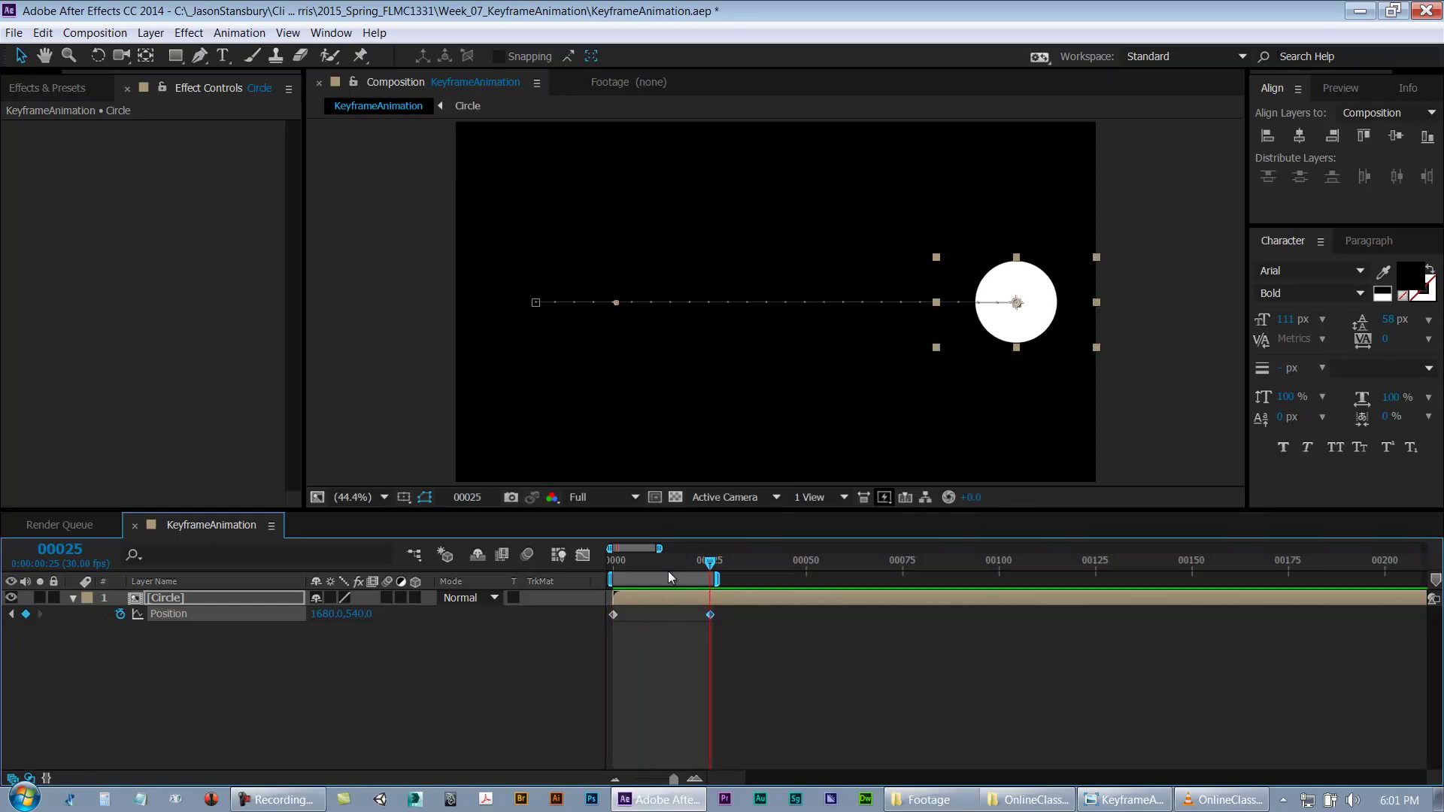
# Step: Scrub the Circle's motion between frames 0 and 25, save the project and preview the motion again
pyautogui.moveTo(707, 548); pyautogui.dragTo(617, 565)
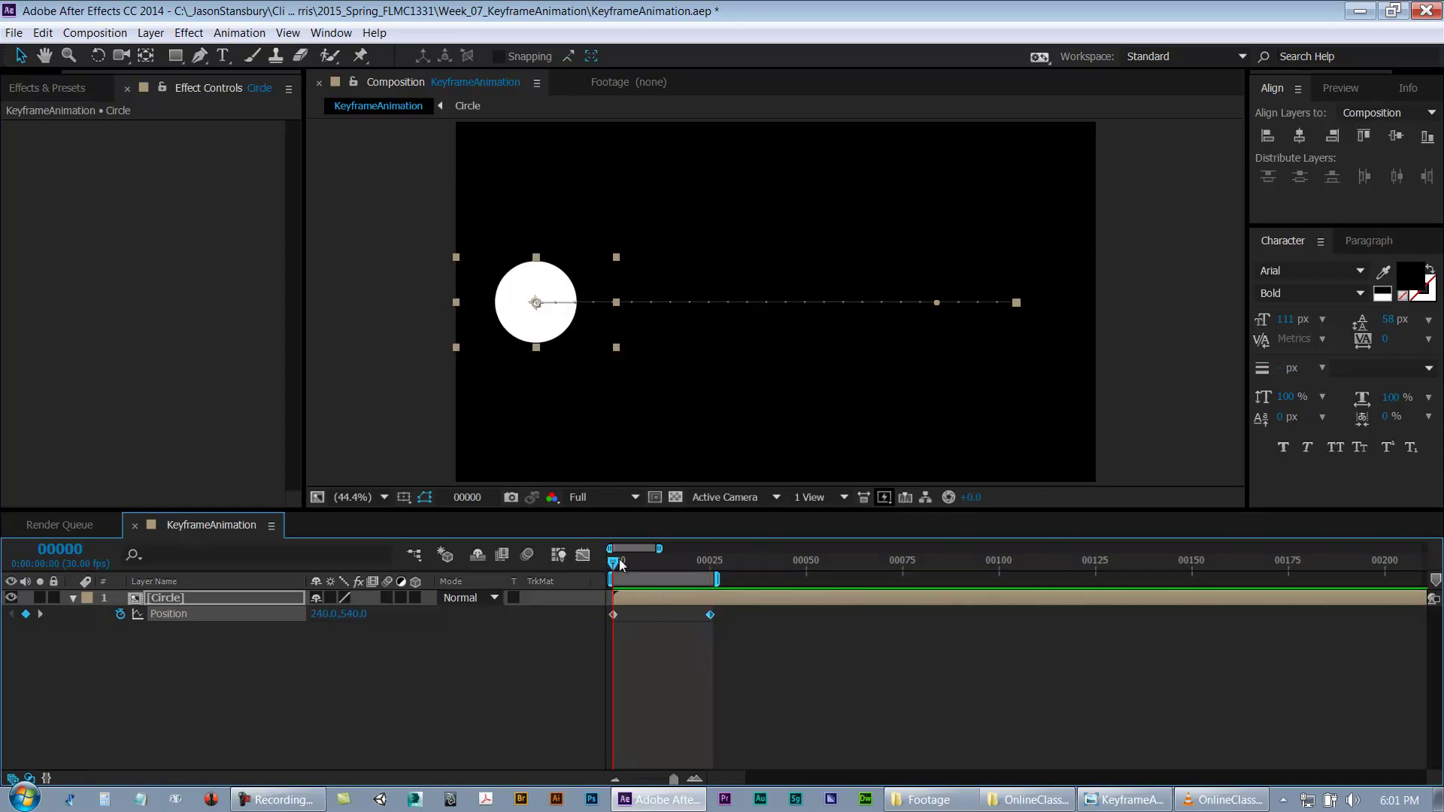
pyautogui.moveTo(613, 562); pyautogui.dragTo(711, 552)
pyautogui.hotkey('ctrl', 's')
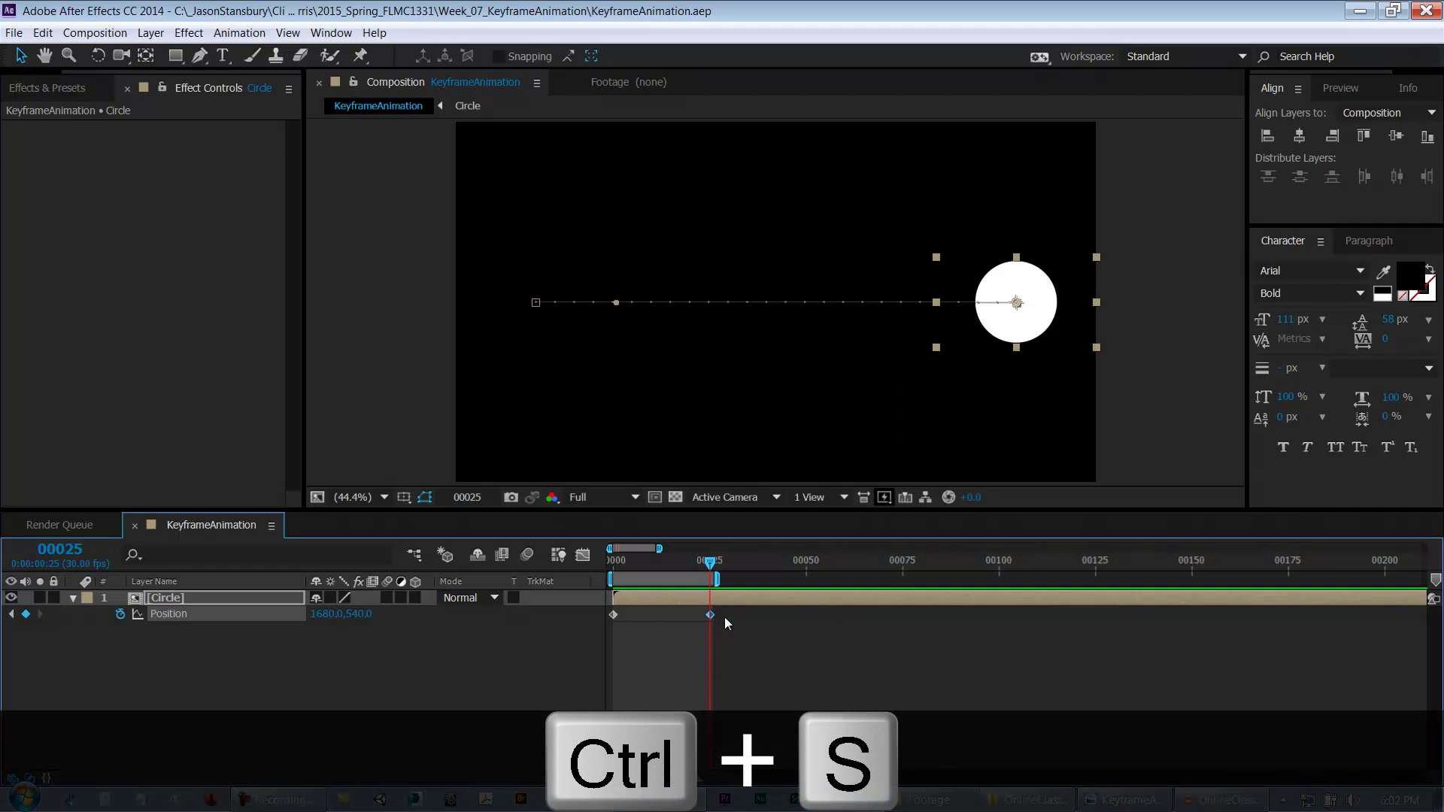
pyautogui.press('space')
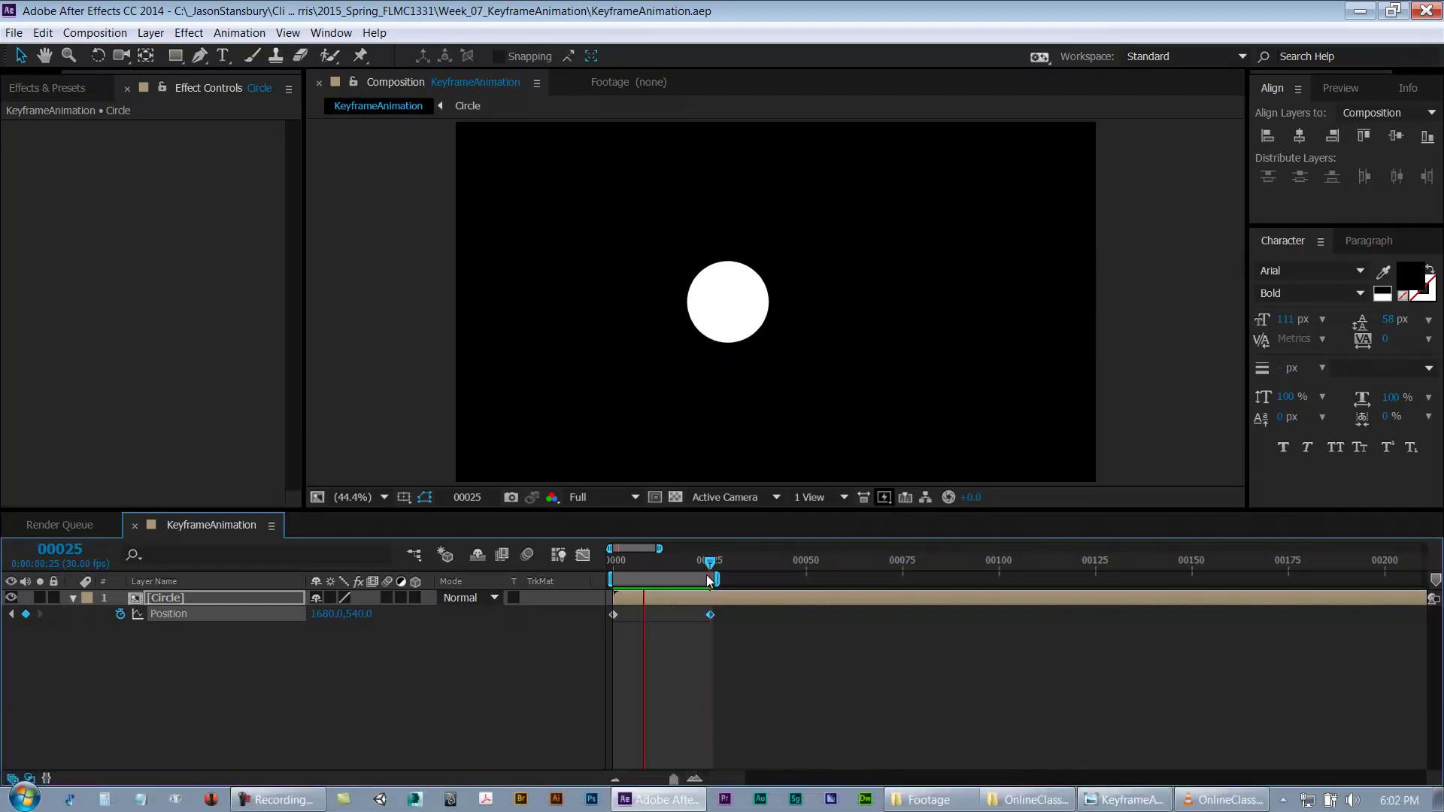
pyautogui.press('space')
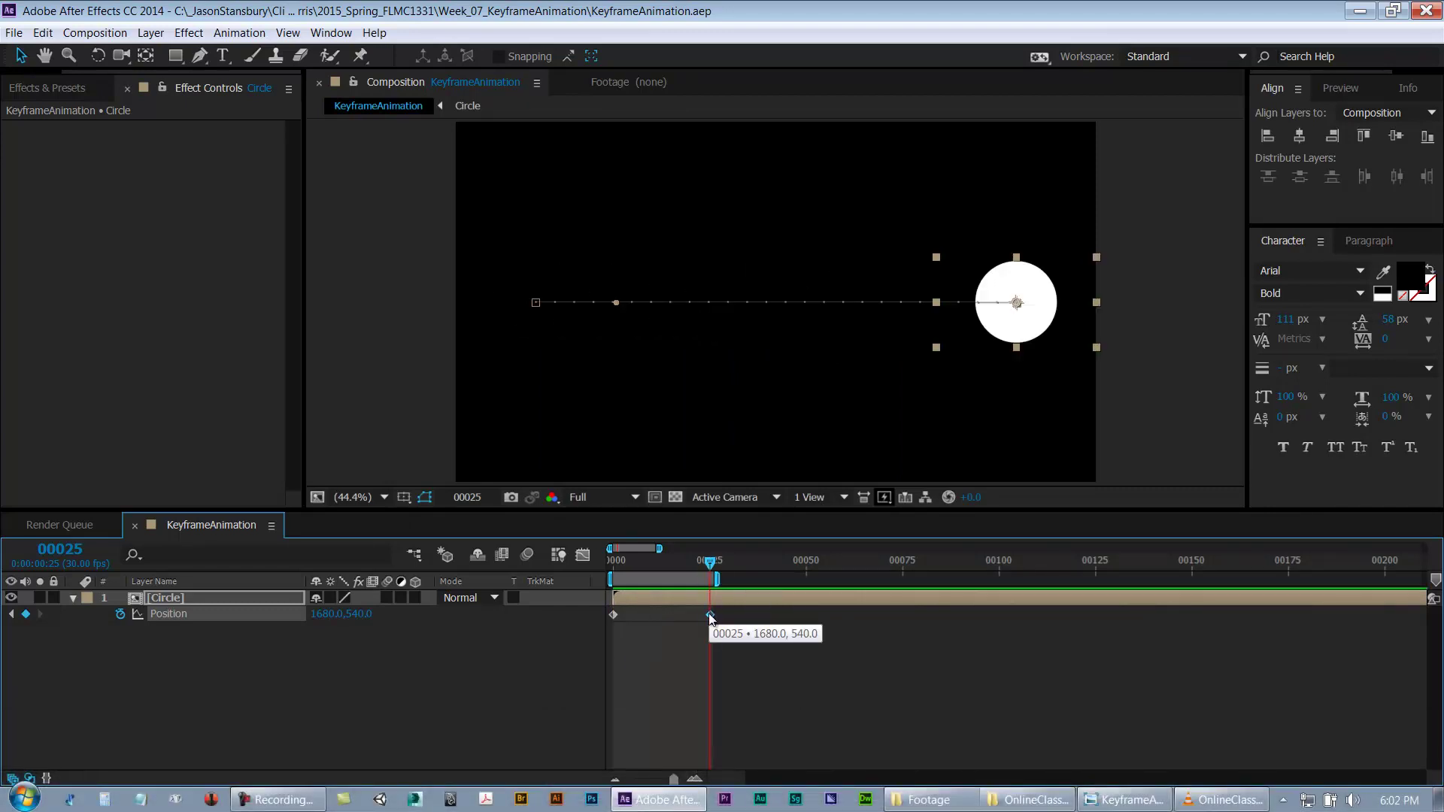
# Step: Extend the work area to frame 50 and preview how the Circle stops after its last keyframe
pyautogui.click(804, 578)
pyautogui.press('n')
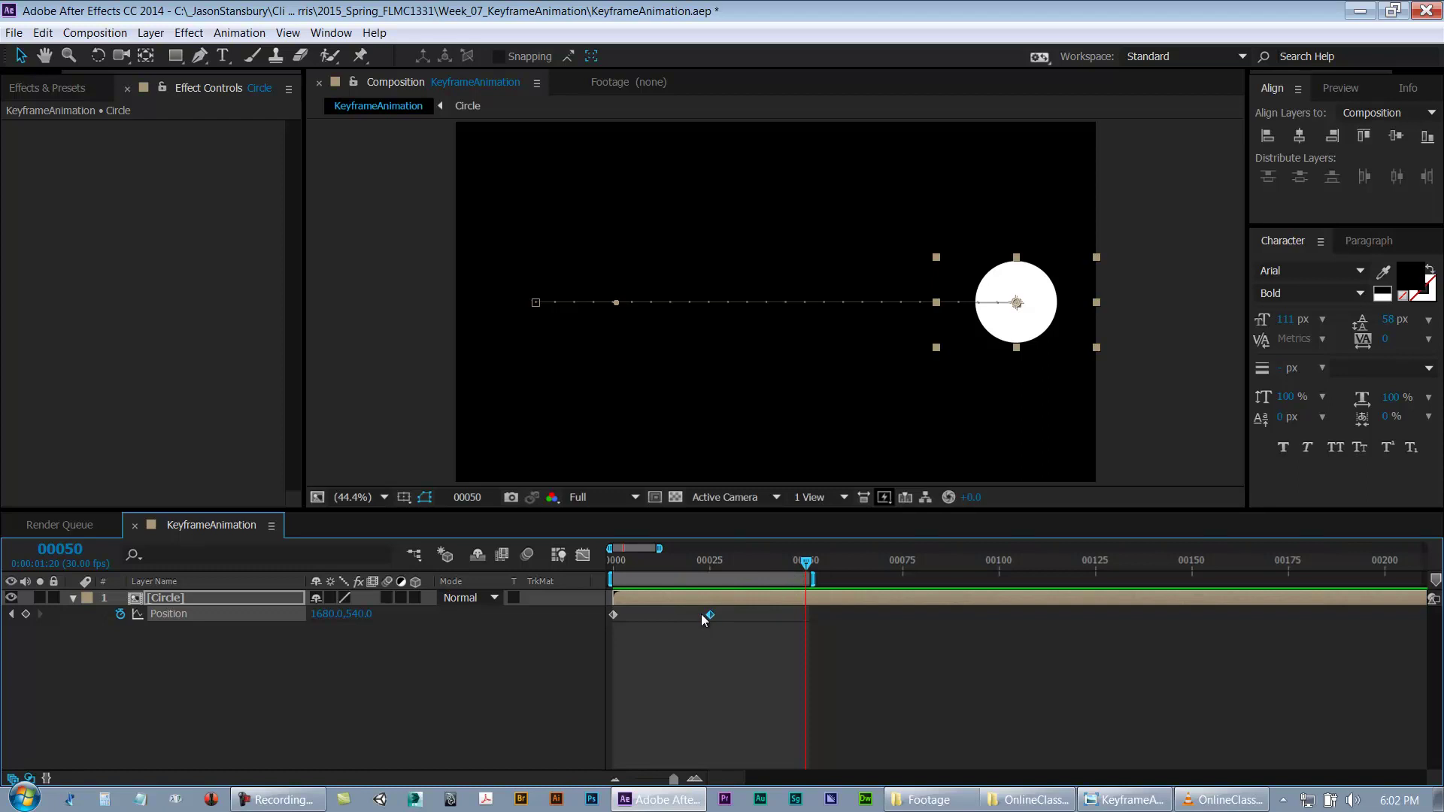
pyautogui.press('space')
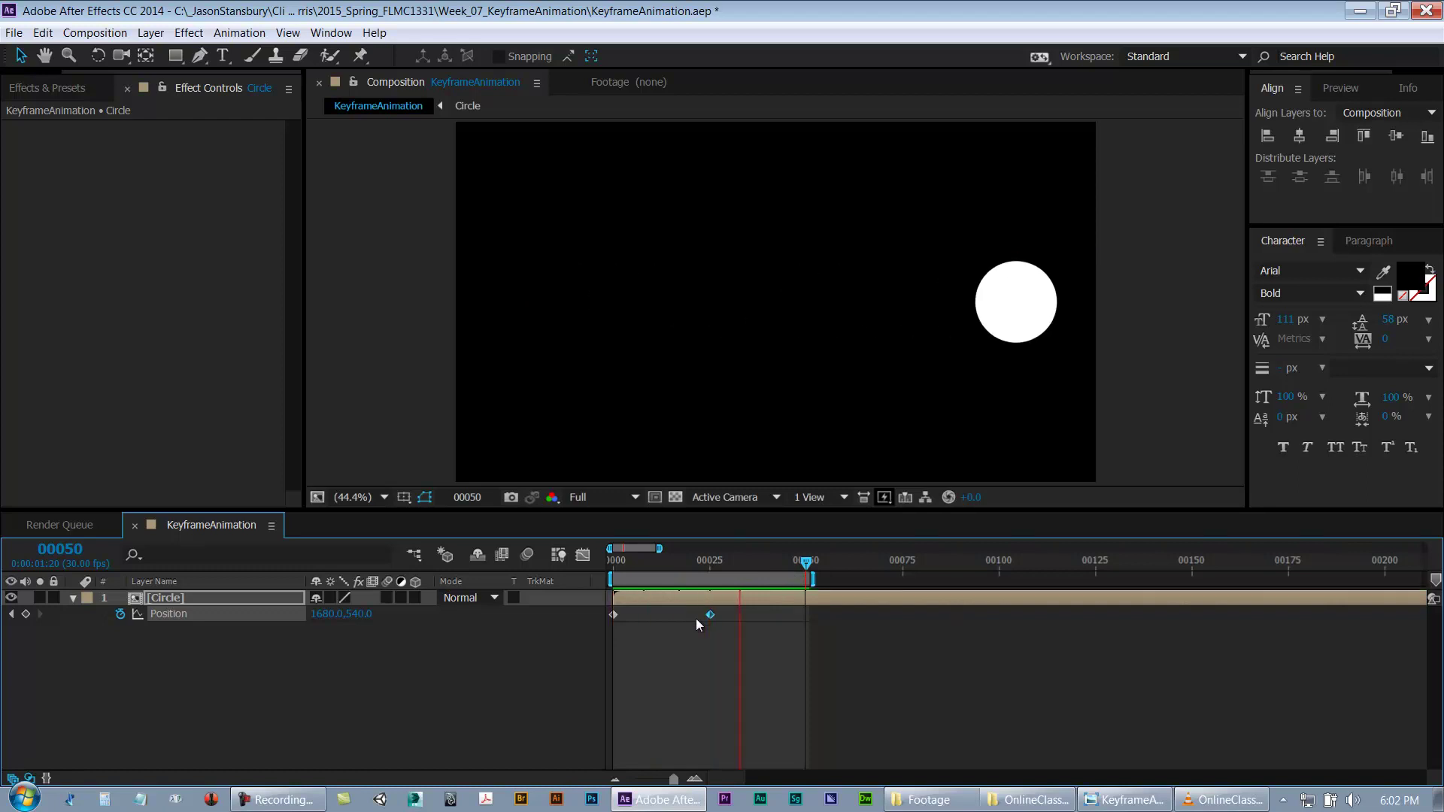
pyautogui.press('space')
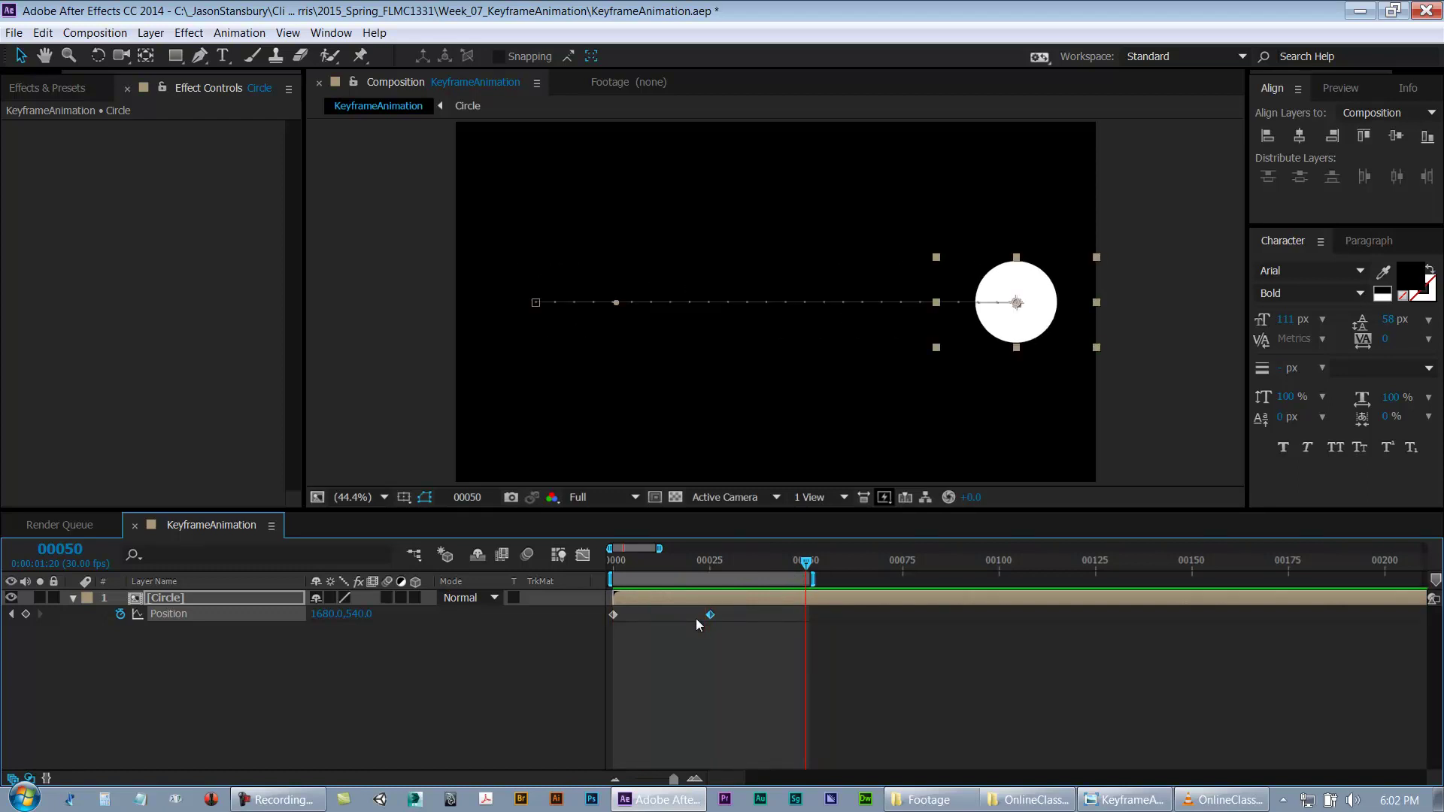
# Step: Review the Keyframe Assistant easing options for the last keyframe without applying one, and scrub the Circle's arrival at frame 25
pyautogui.moveTo(611, 562); pyautogui.dragTo(710, 599)
pyautogui.rightClick(709, 615)
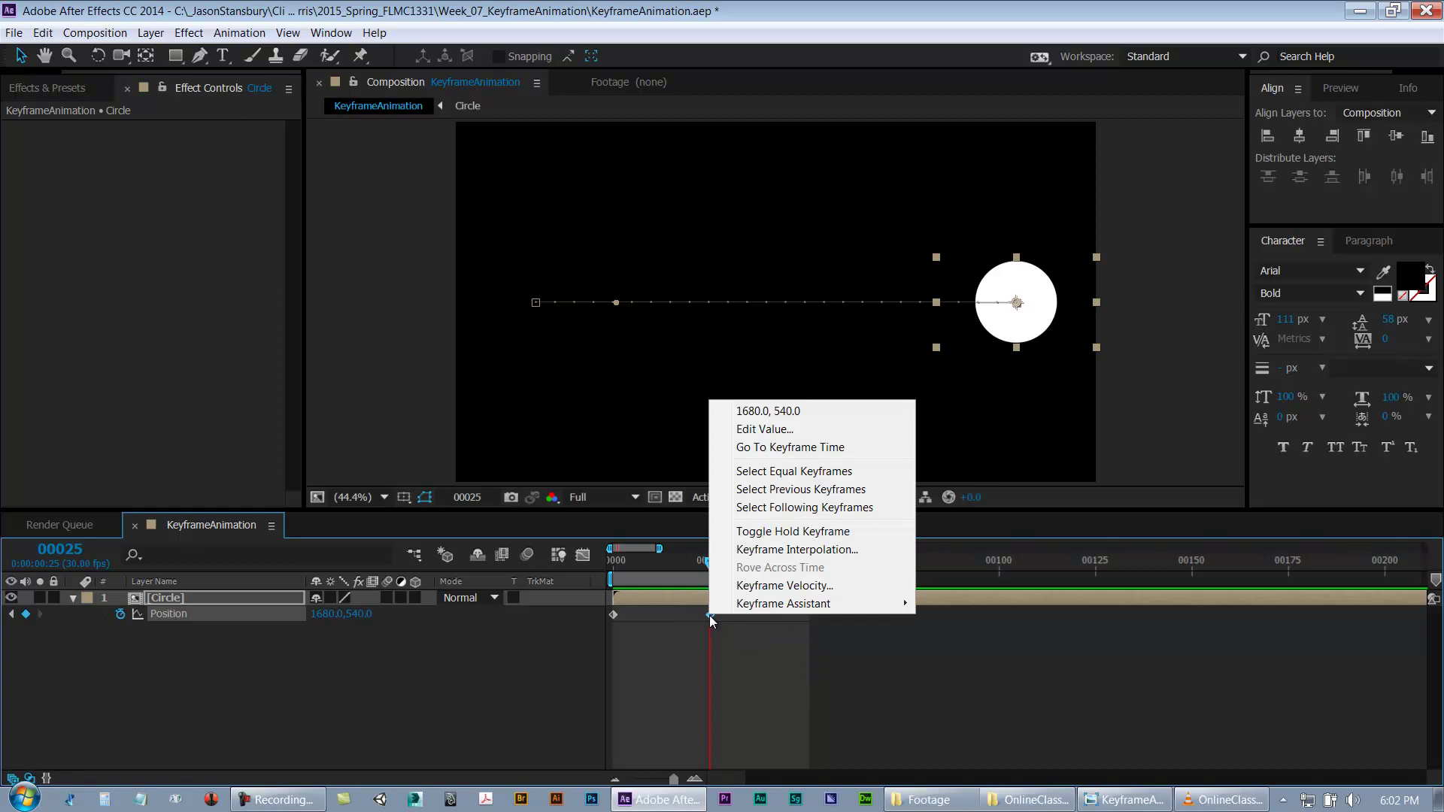
pyautogui.moveTo(727, 610)
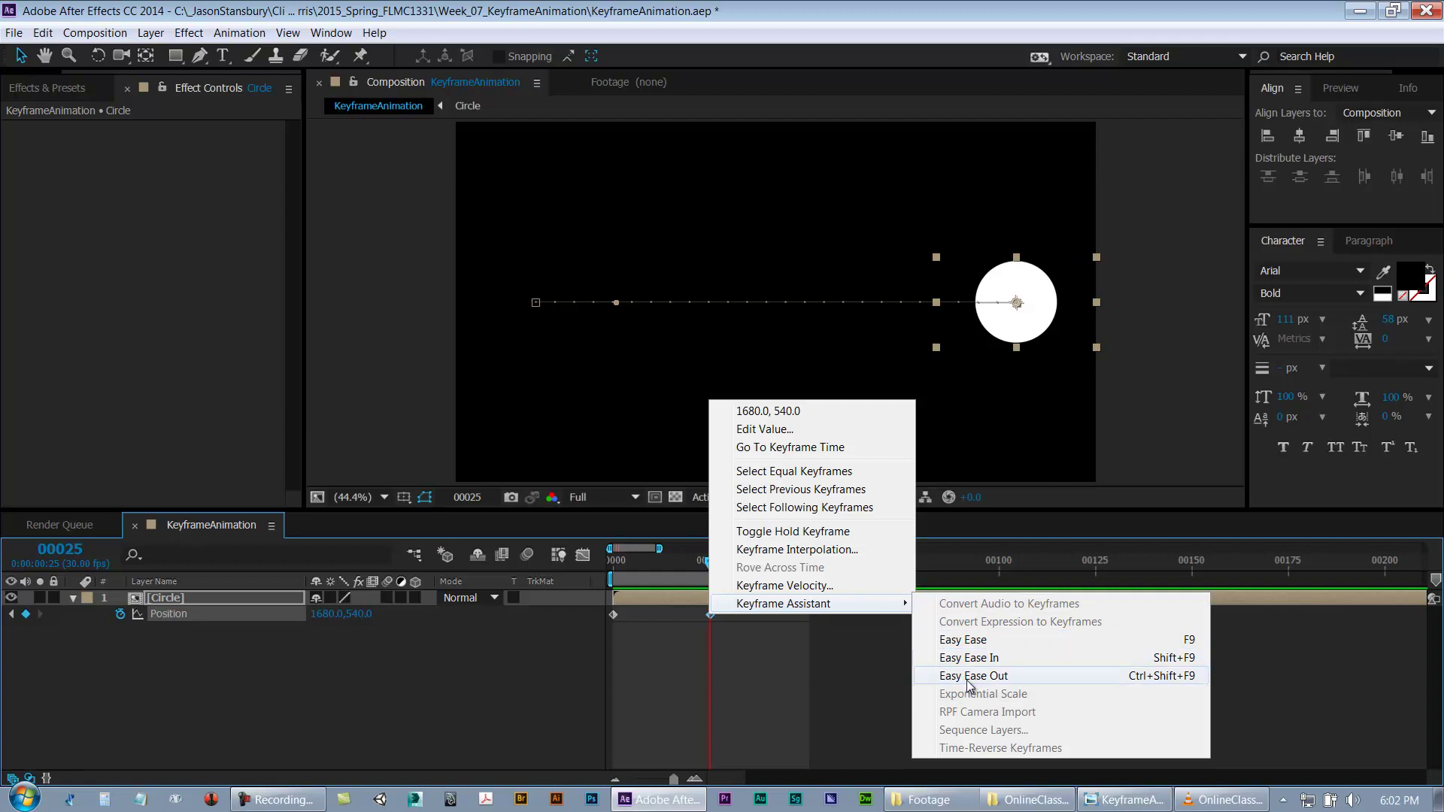
pyautogui.click(731, 670)
pyautogui.click(694, 563)
pyautogui.moveTo(694, 563); pyautogui.dragTo(710, 565)
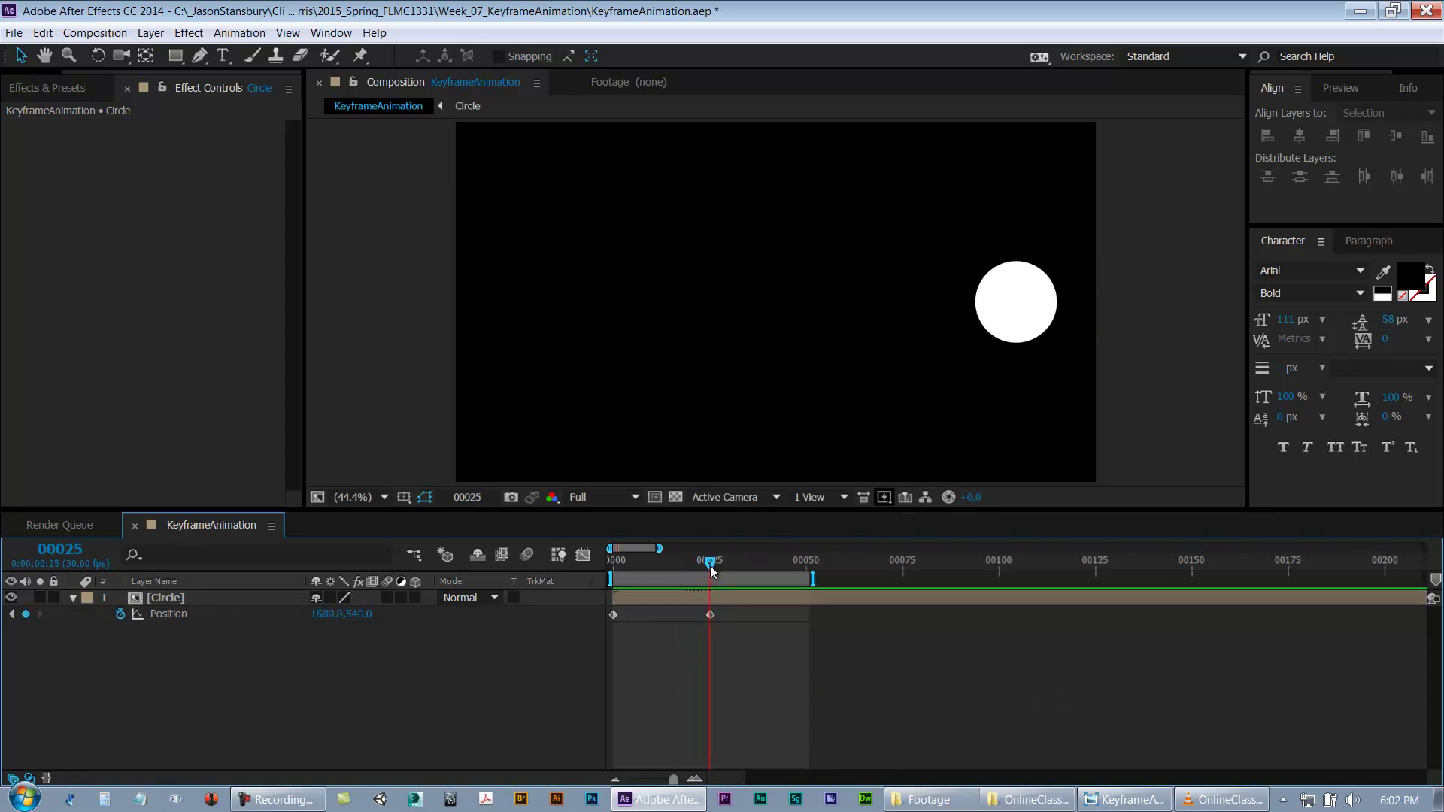
# Step: Apply Easy Ease In to the Circle's last Position keyframe at frame 25
pyautogui.rightClick(711, 612)
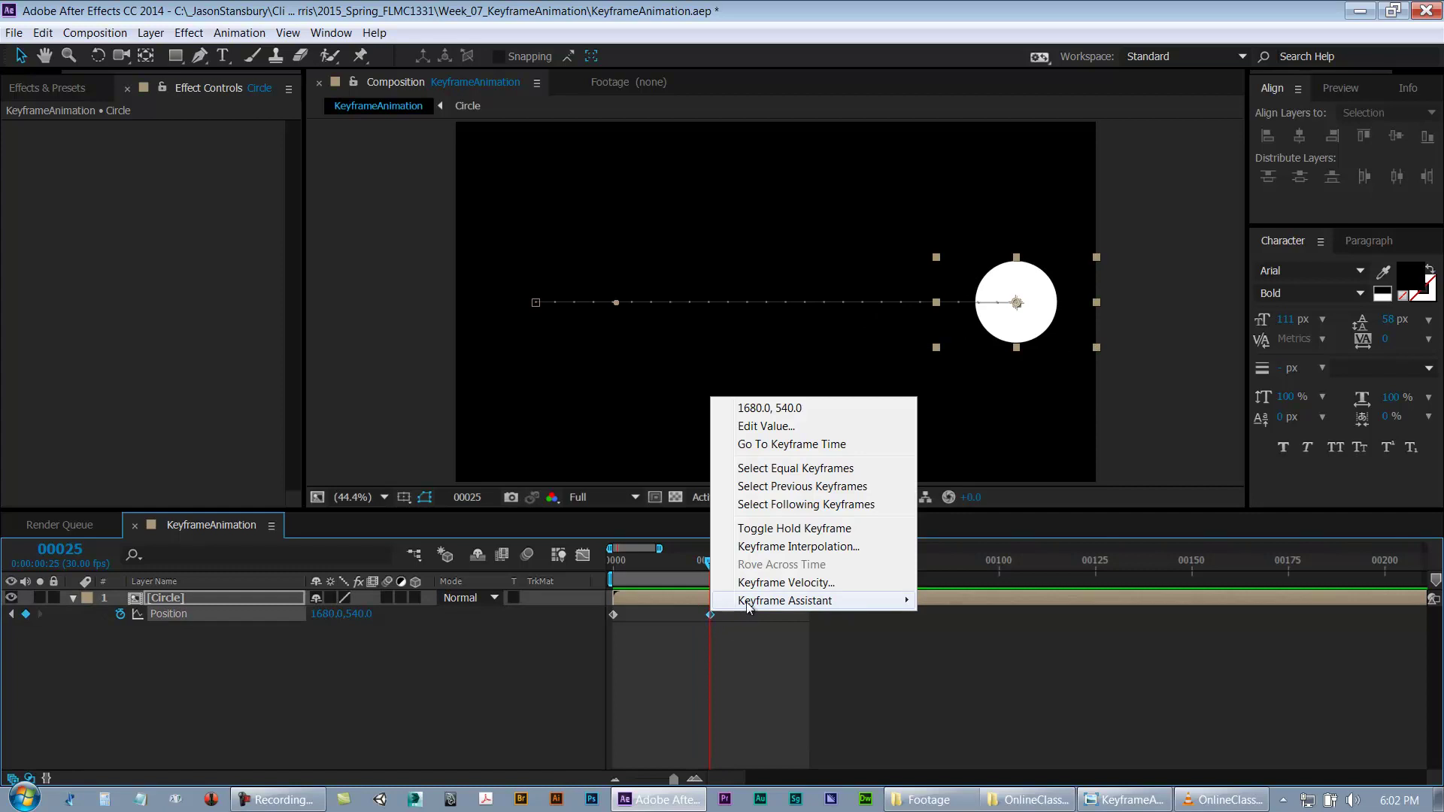
pyautogui.moveTo(749, 607)
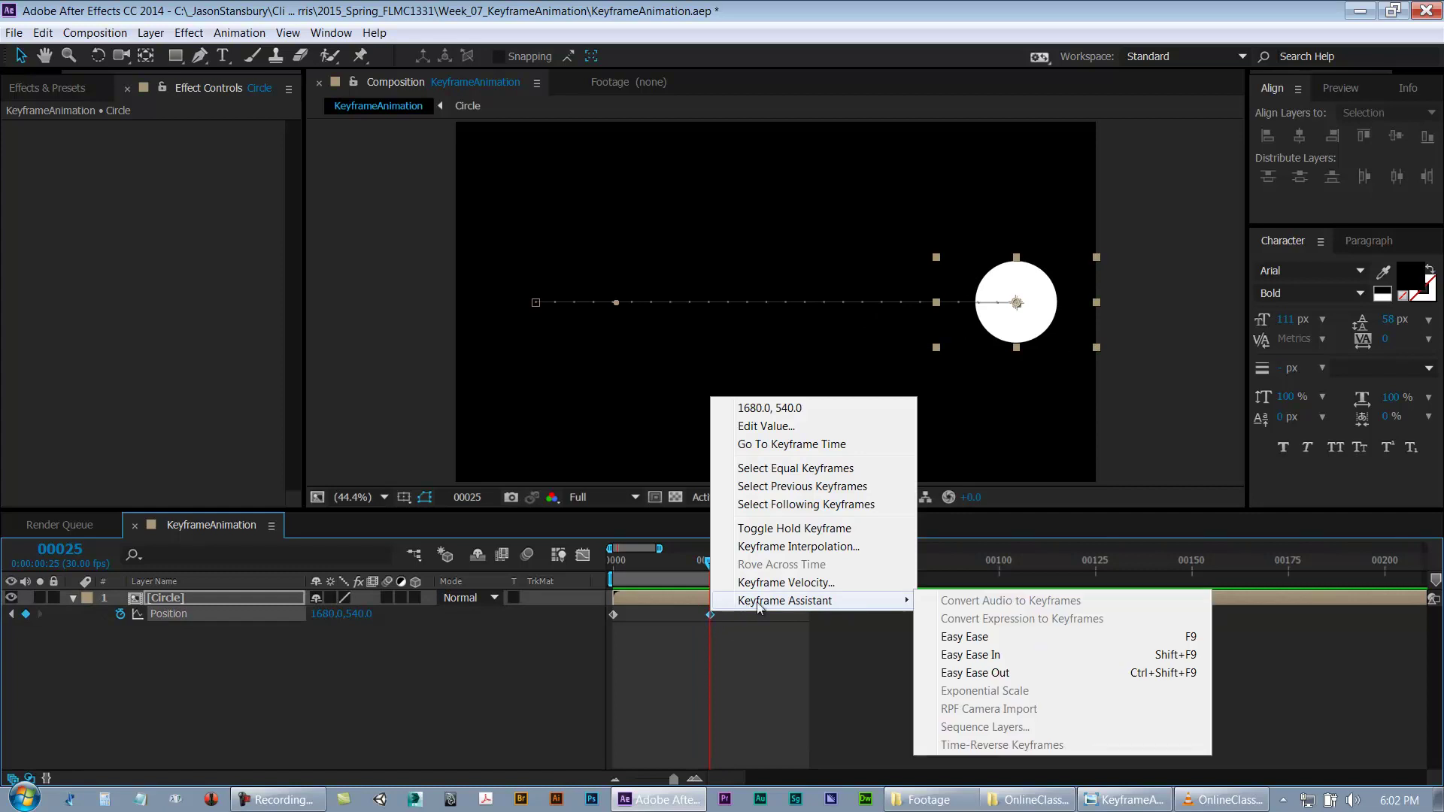
pyautogui.click(981, 658)
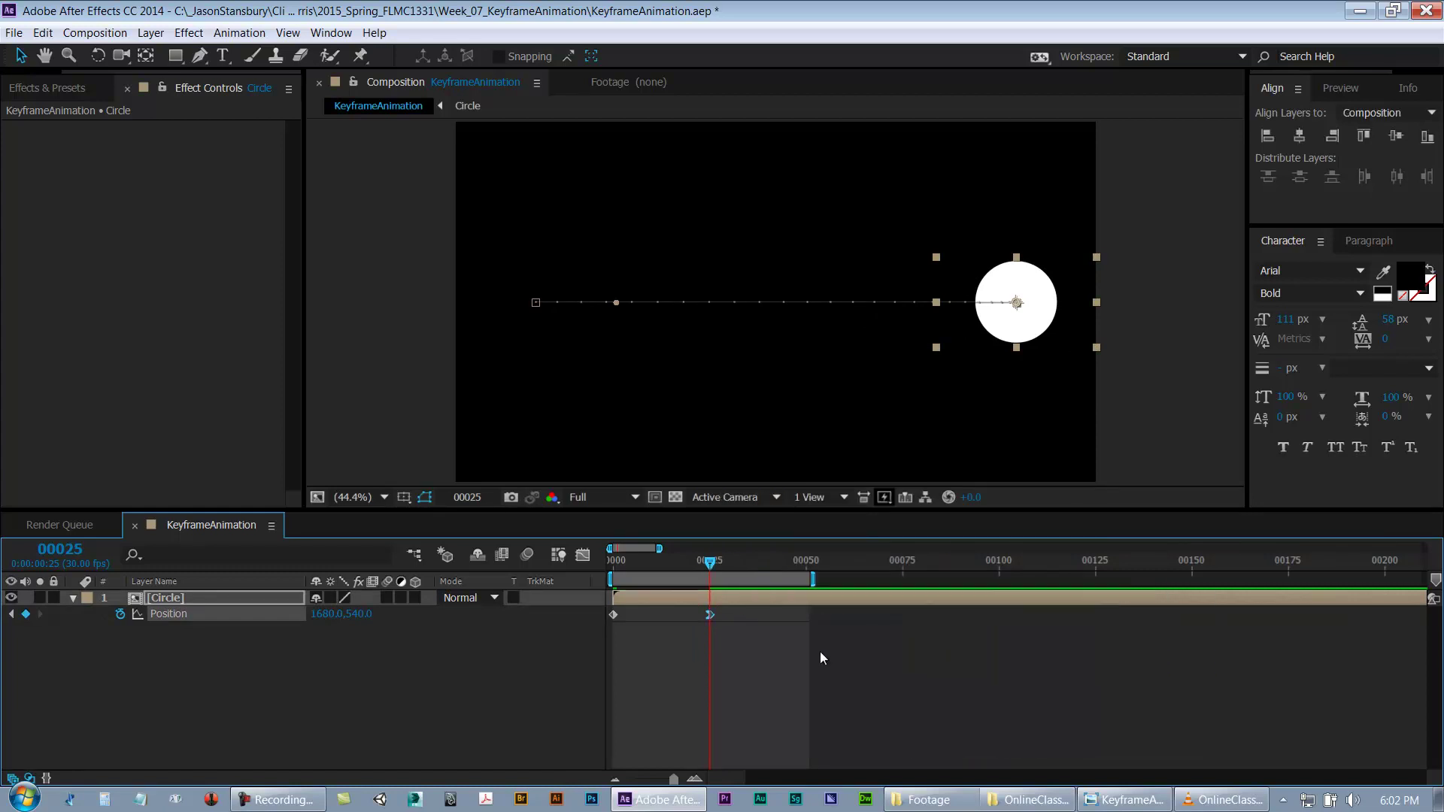
# Step: Scrub the Circle's arrival at frame 25 and preview how Easy Ease In slows its stop
pyautogui.click(796, 651)
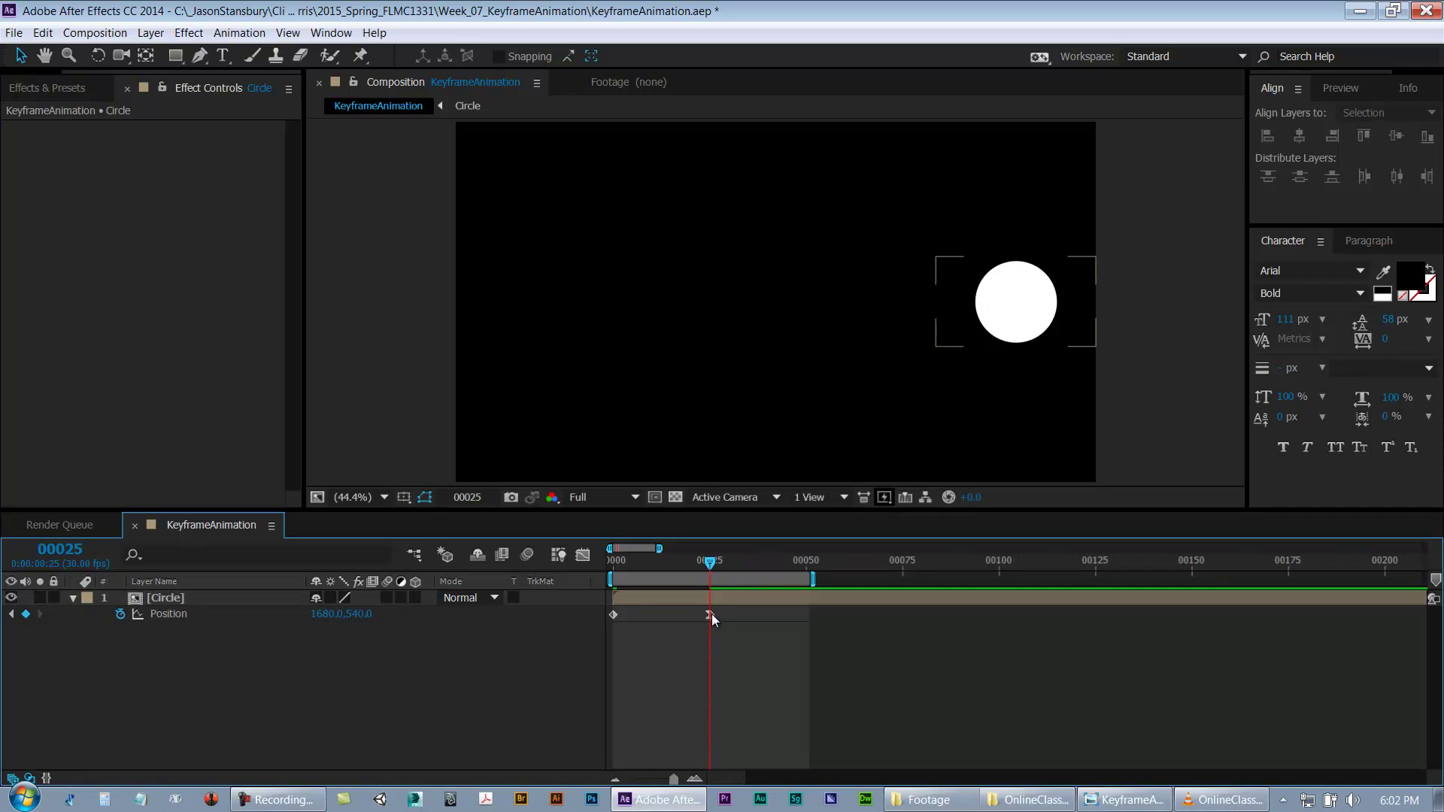
pyautogui.moveTo(712, 614)
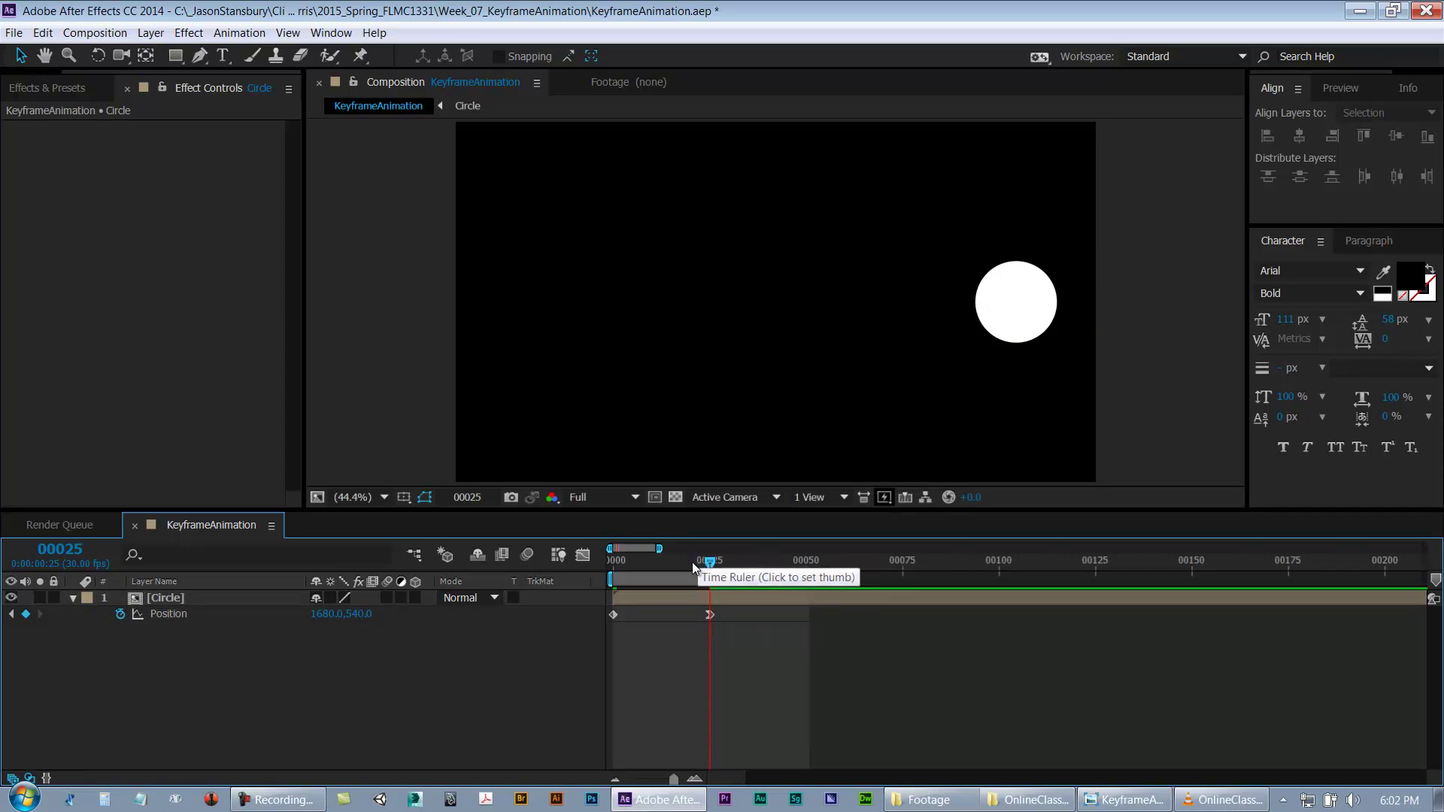
pyautogui.moveTo(656, 561); pyautogui.dragTo(714, 564)
pyautogui.click(737, 624)
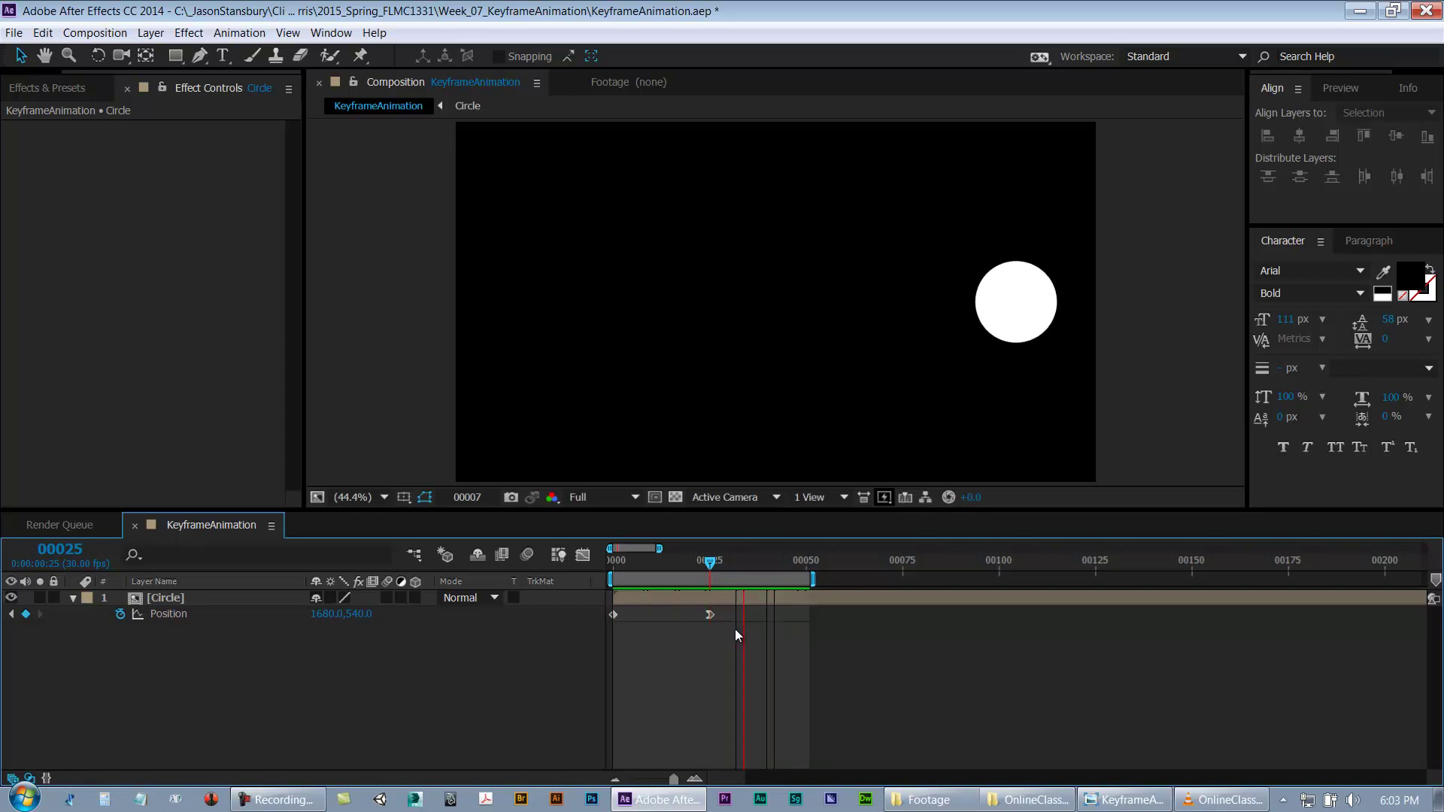
pyautogui.press('space')
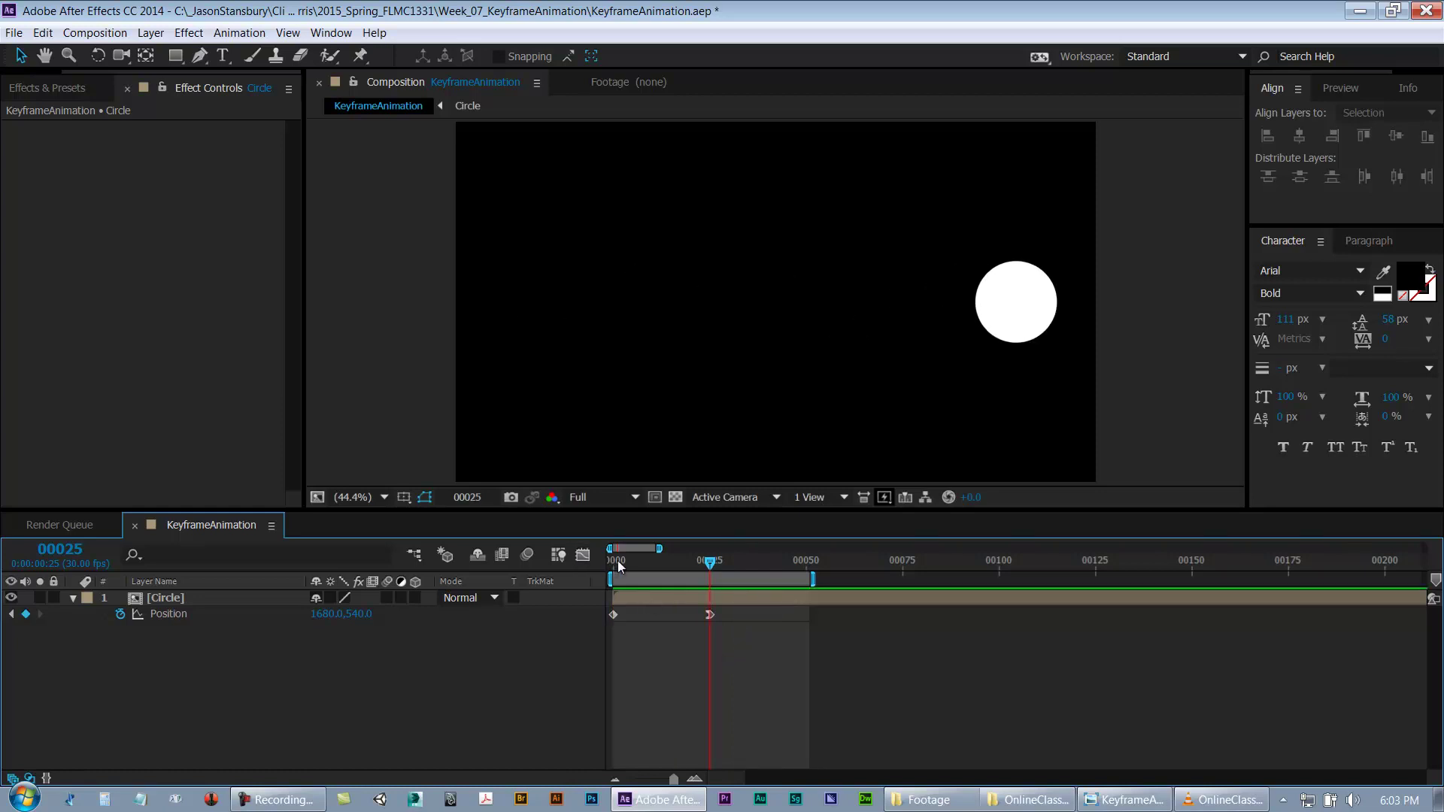
# Step: Apply Easy Ease Out to the Circle's first Position keyframe at frame 0
pyautogui.click(617, 561)
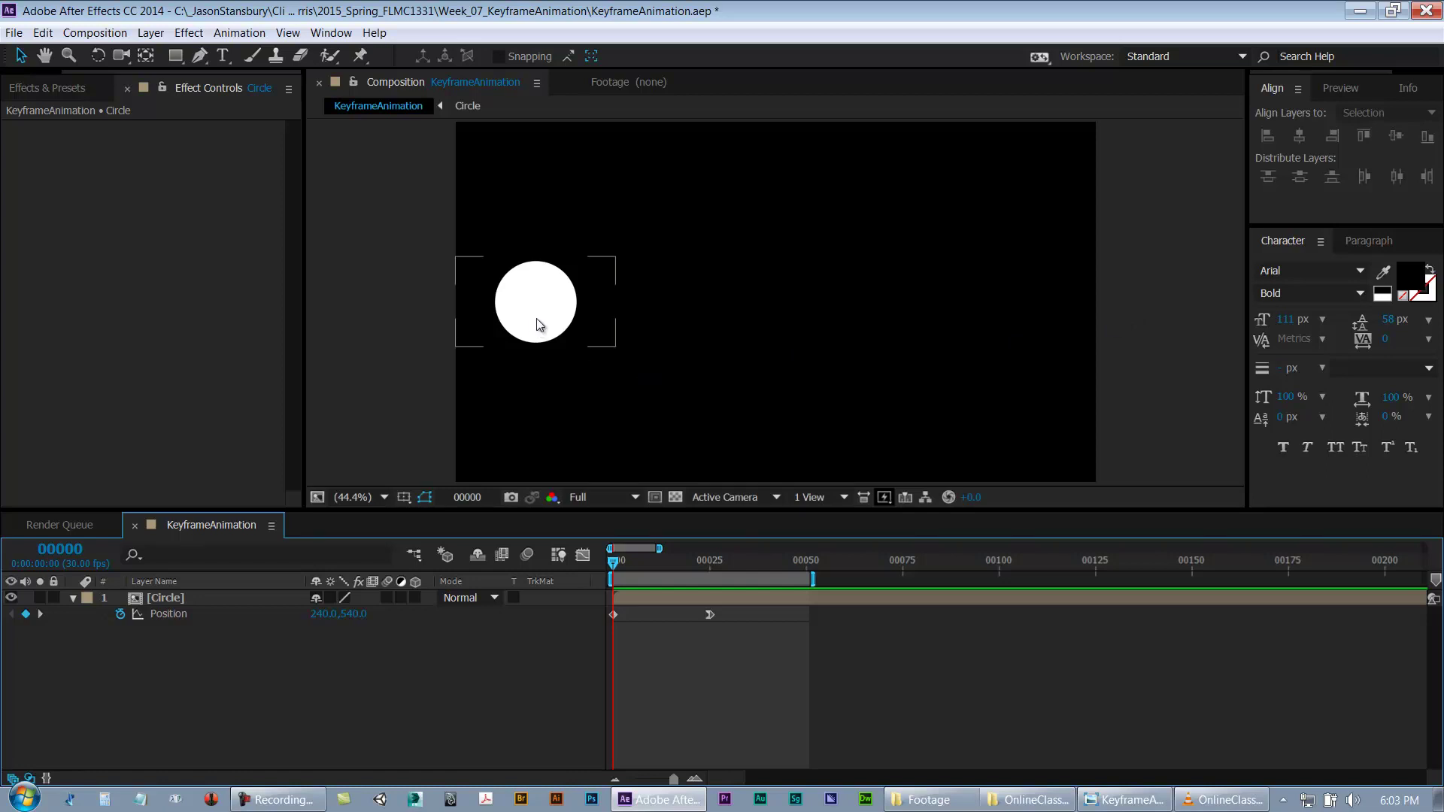
pyautogui.rightClick(612, 613)
pyautogui.moveTo(651, 606)
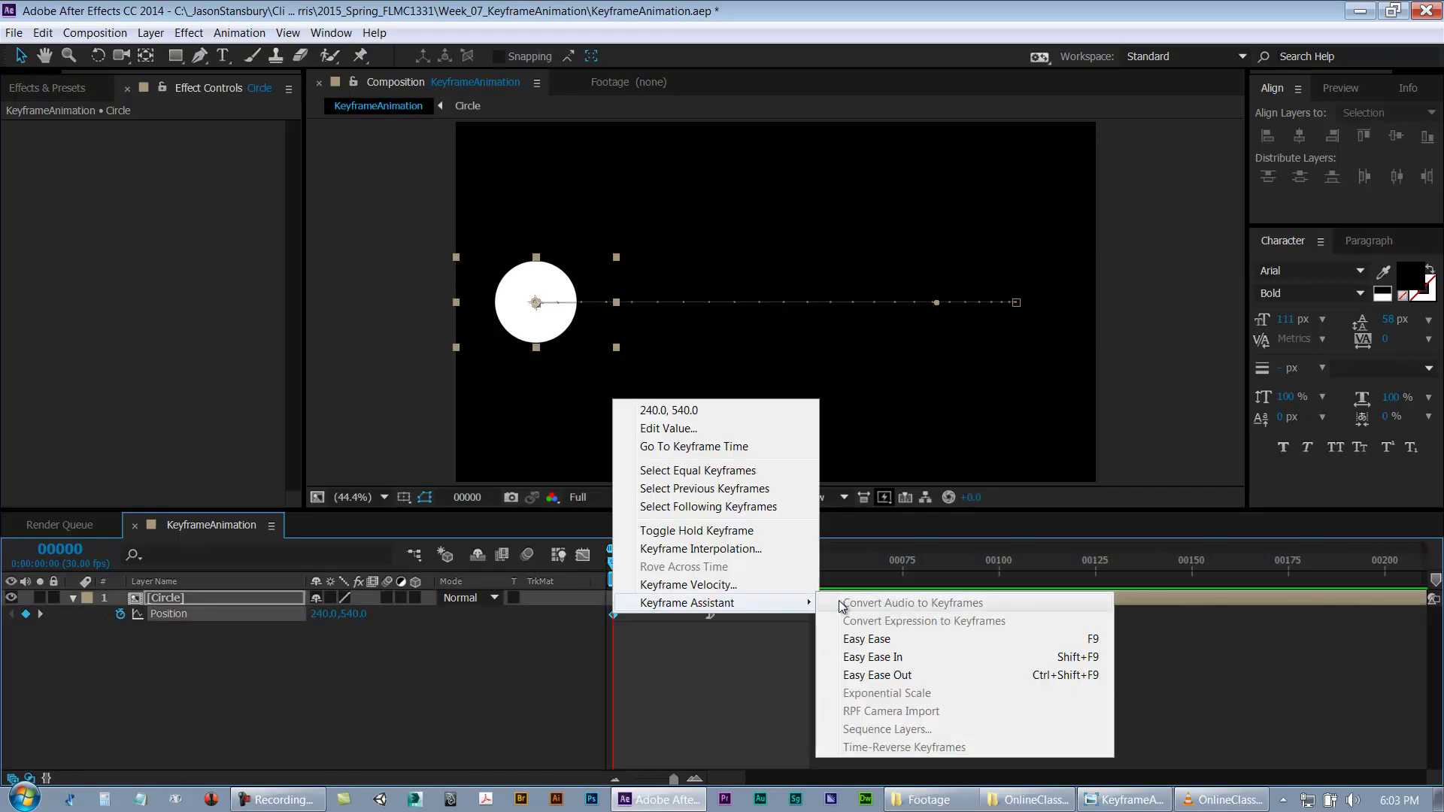
pyautogui.click(892, 676)
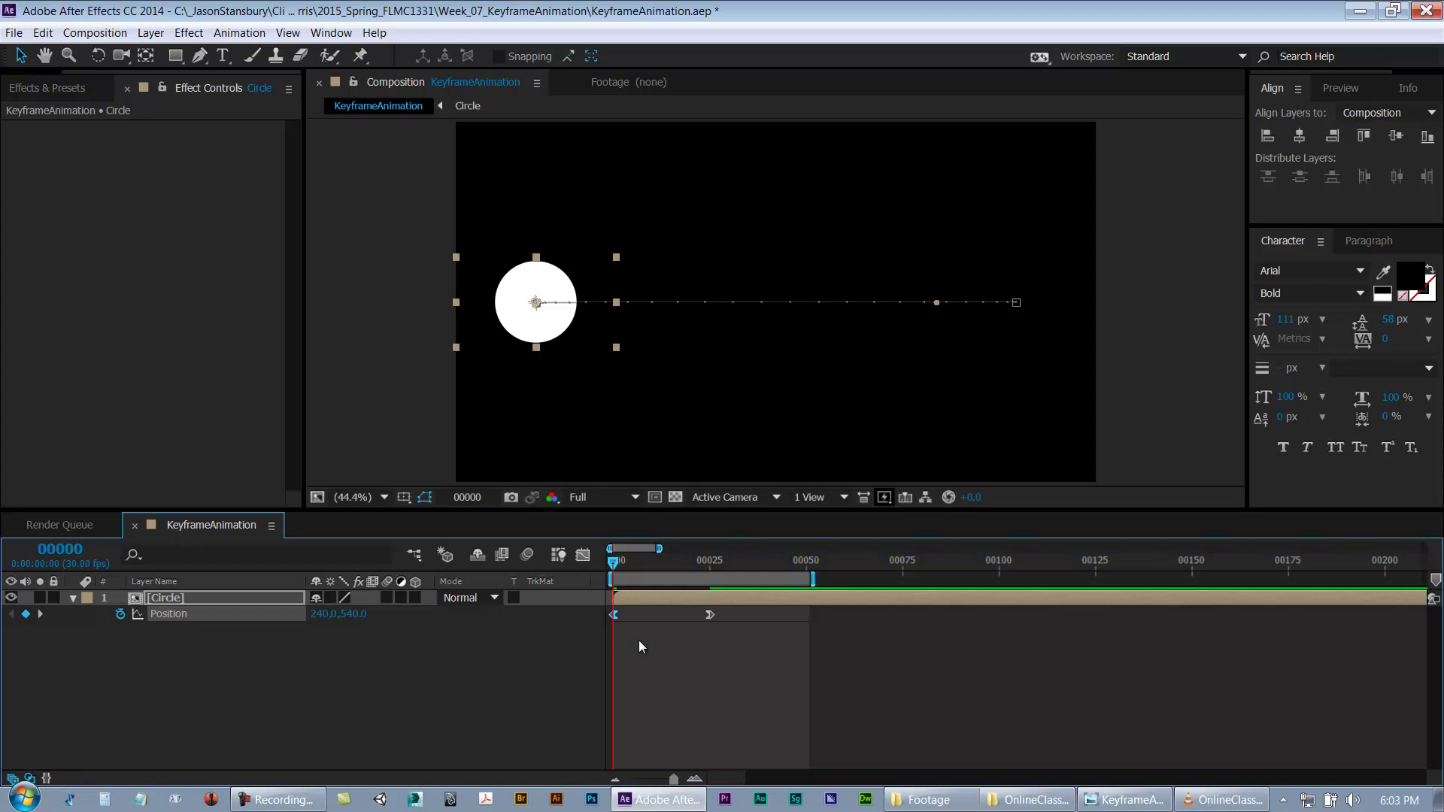
# Step: Preview the Circle's eased start and stop, and save the project
pyautogui.press('space')
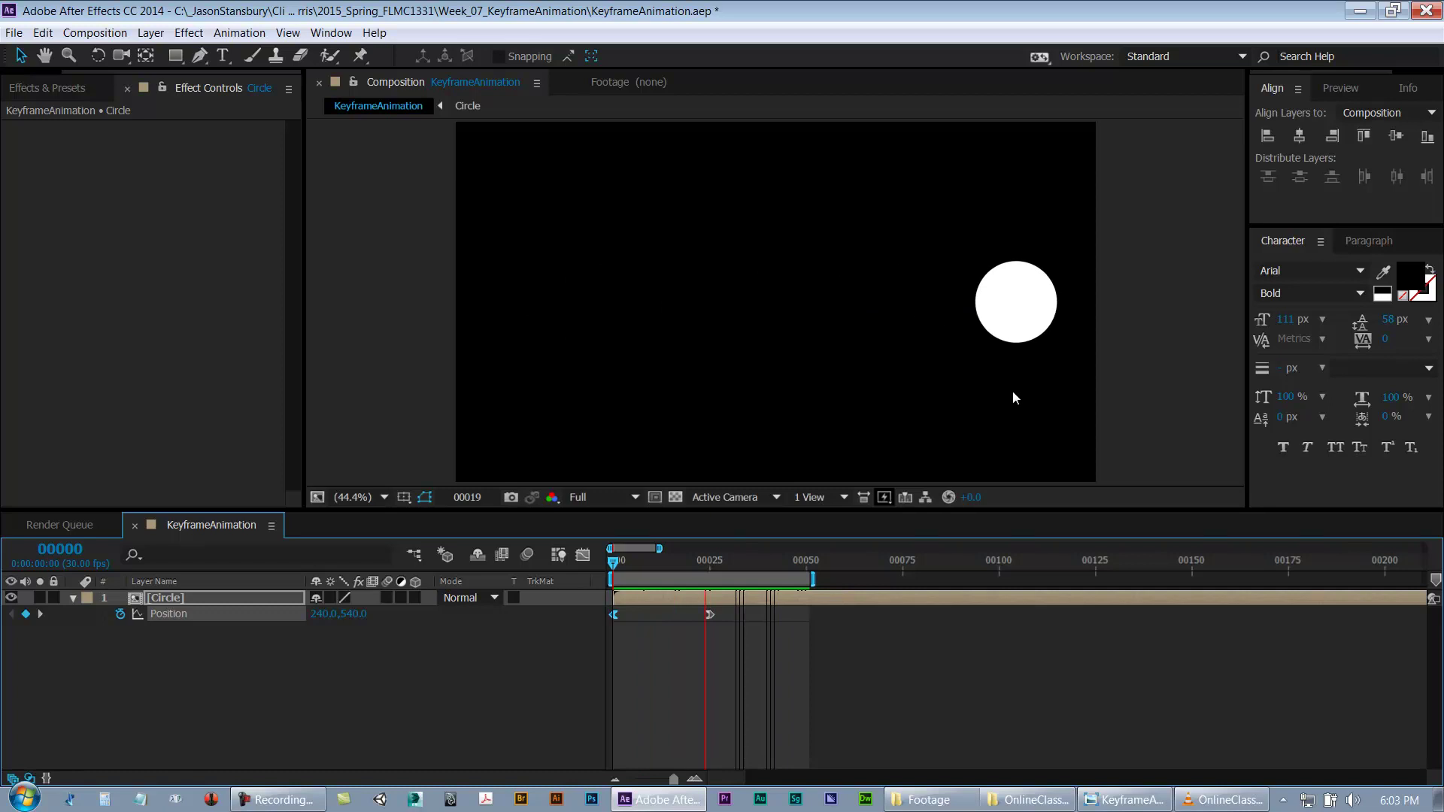
pyautogui.hotkey('ctrl', 's')
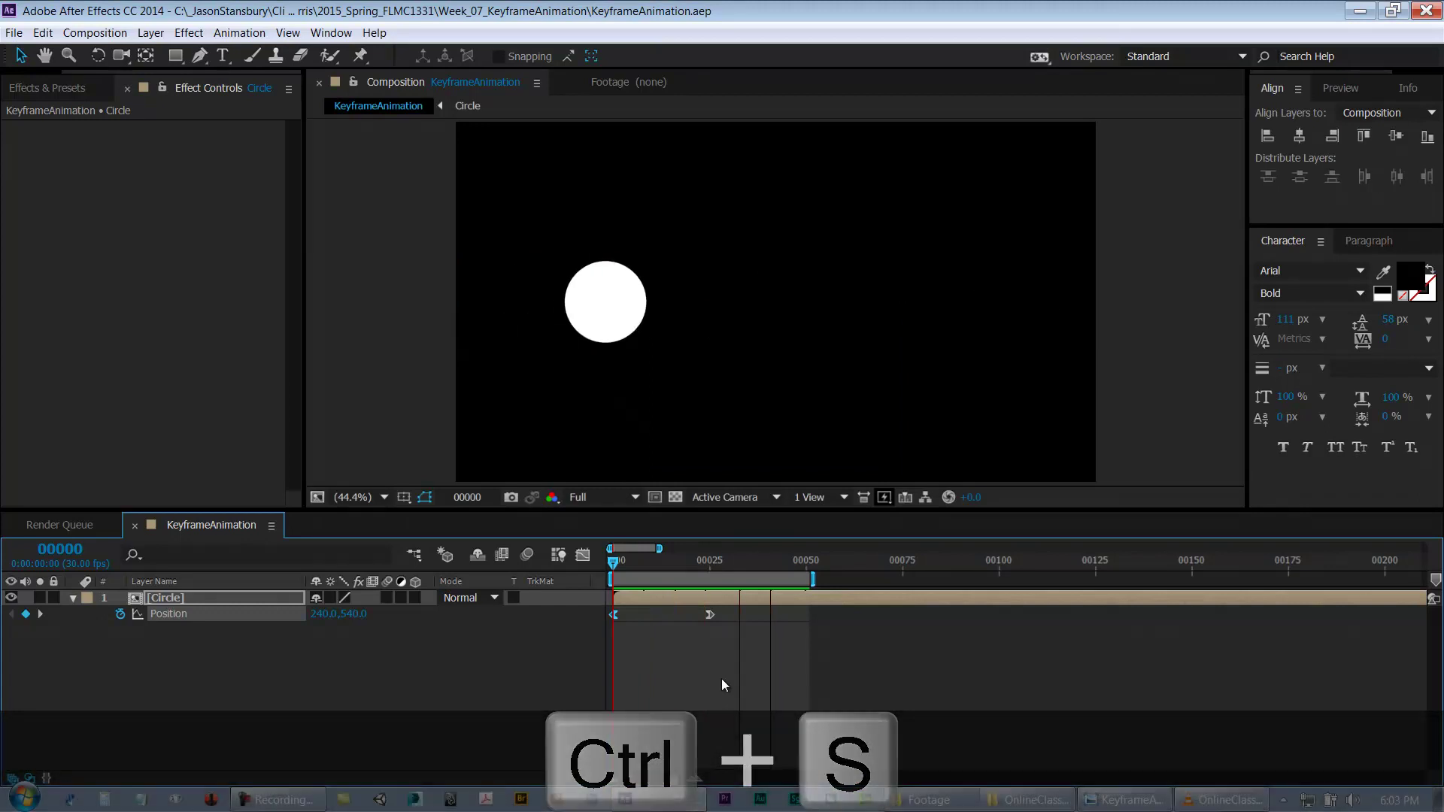
pyautogui.press('space')
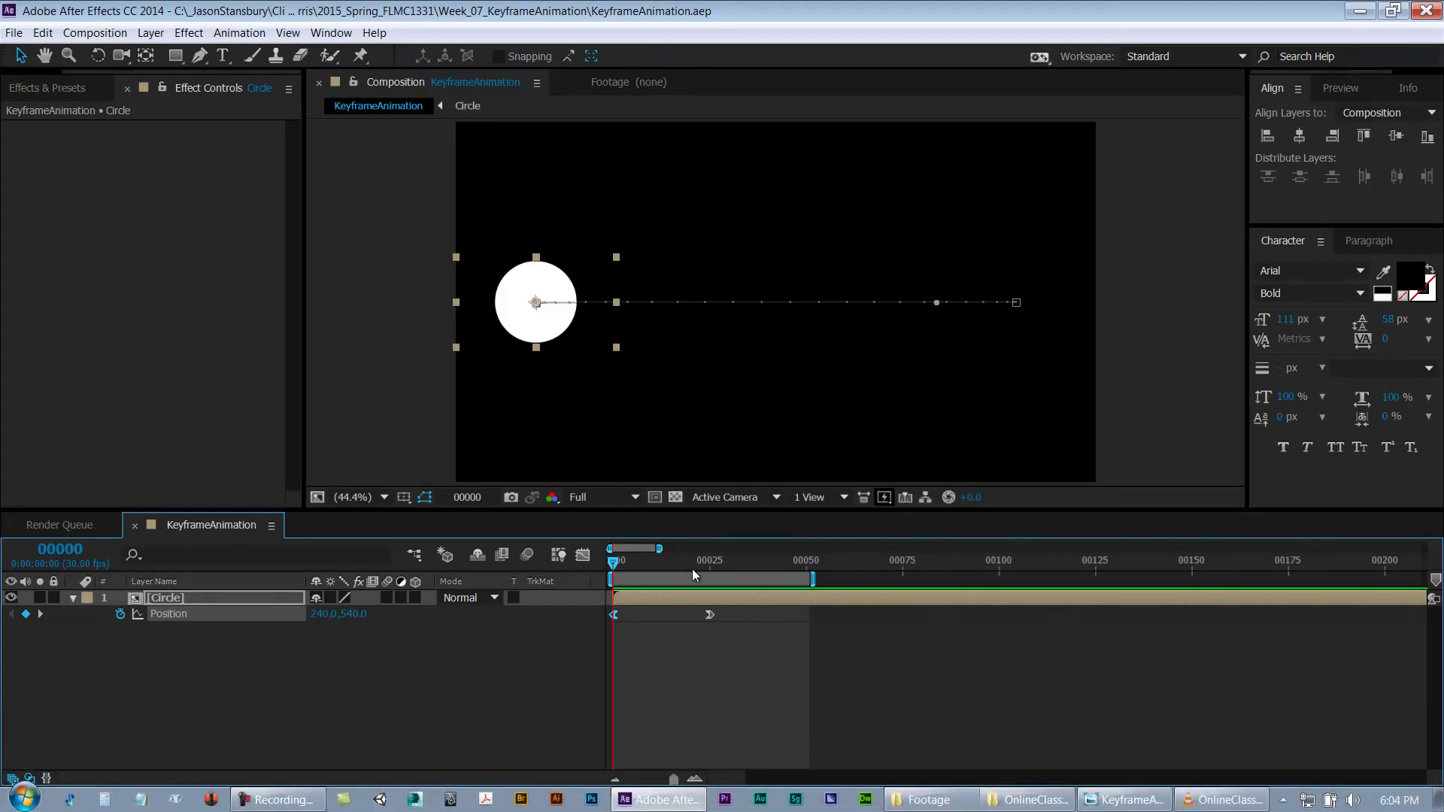
pyautogui.moveTo(683, 566); pyautogui.dragTo(670, 567)
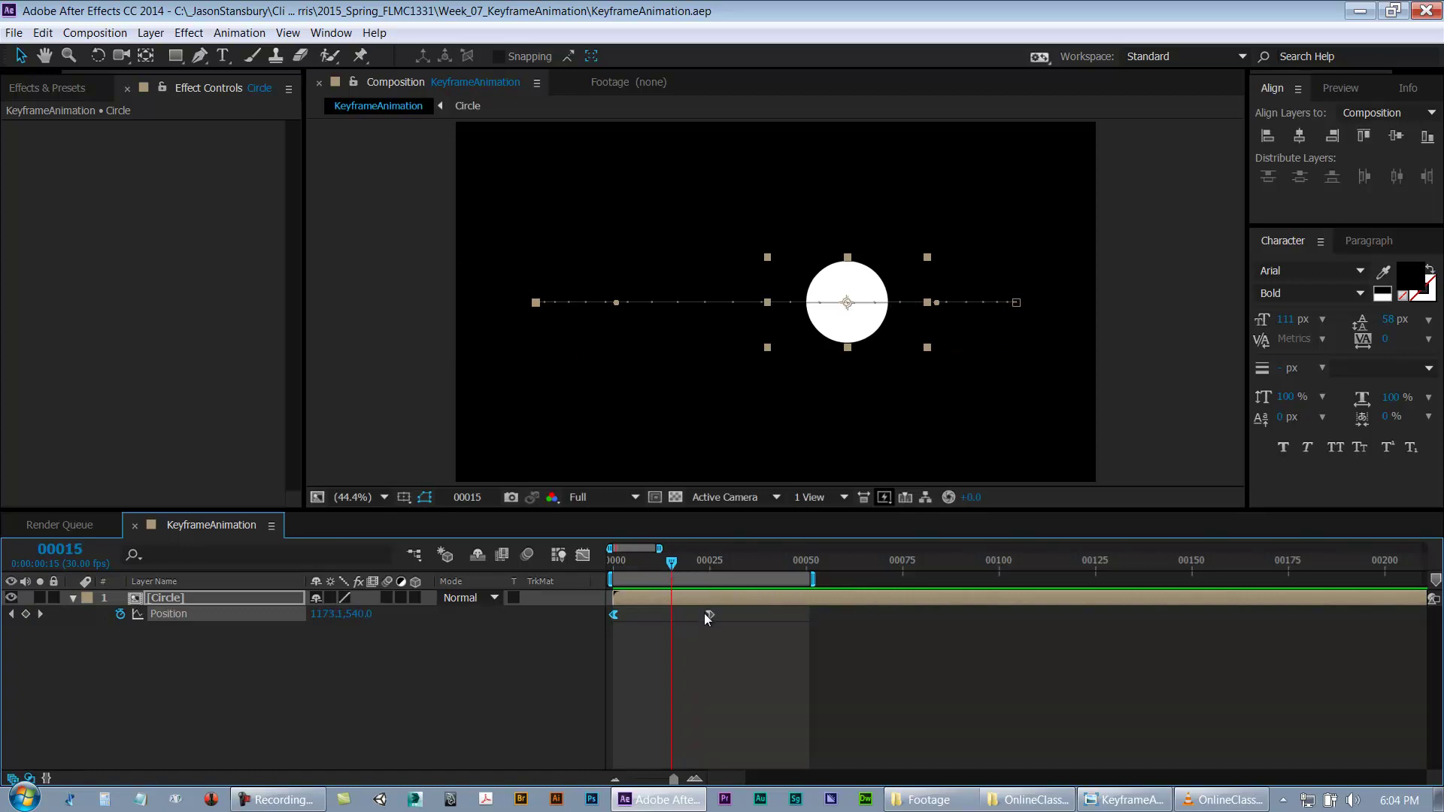
# Step: Move the Circle's last Position keyframe to frame 50, preview the motion and save the project
pyautogui.moveTo(709, 615); pyautogui.dragTo(799, 621)
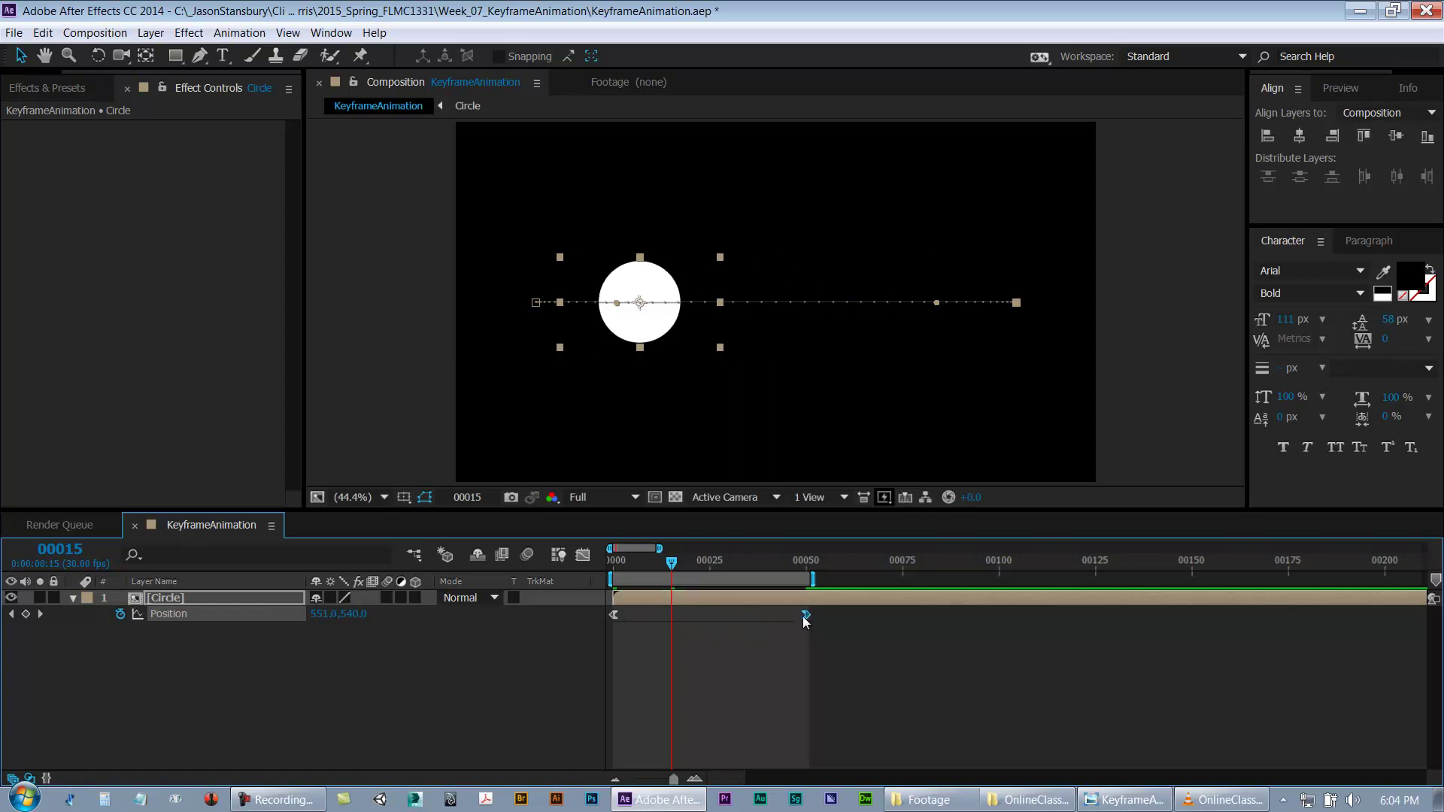
pyautogui.press('space')
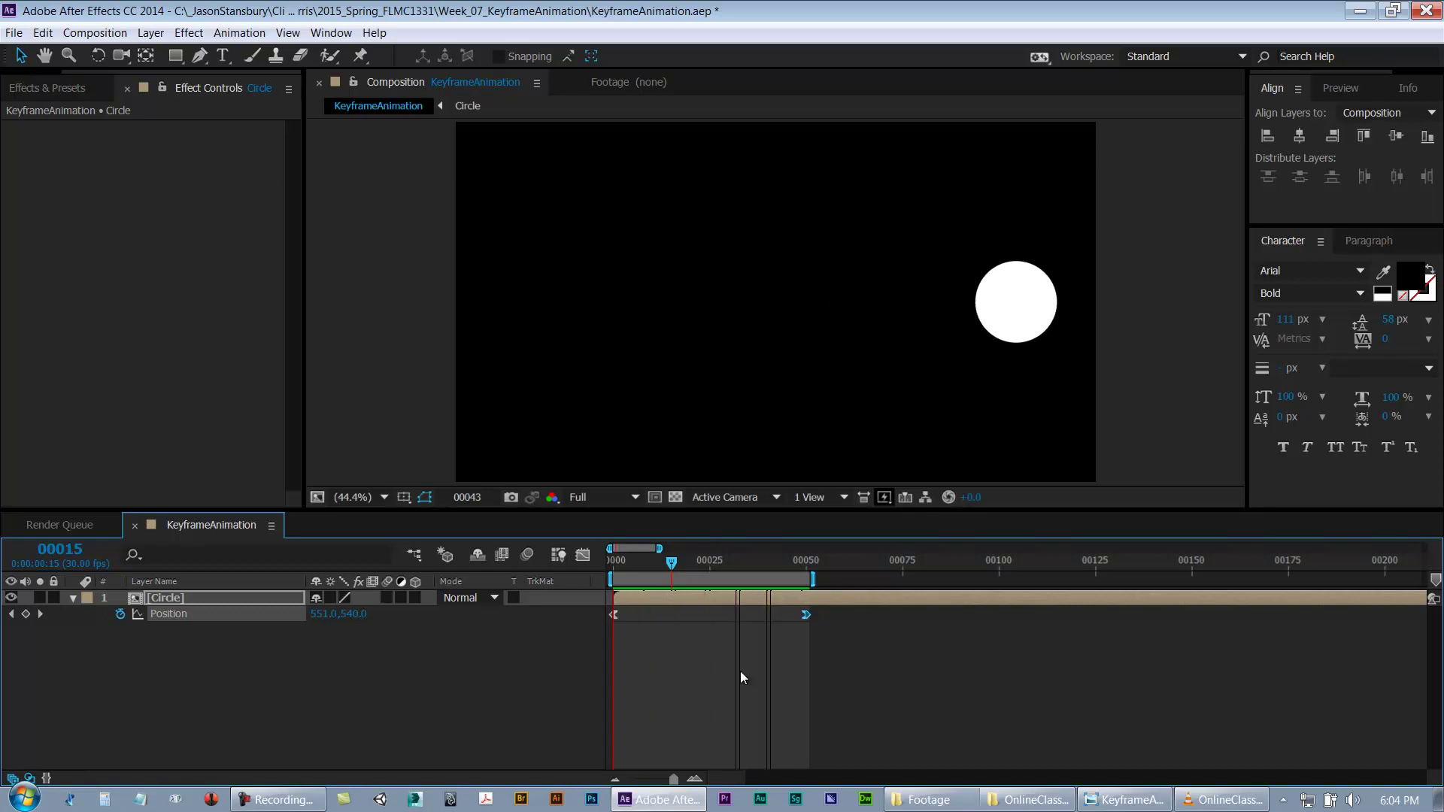
pyautogui.press('space')
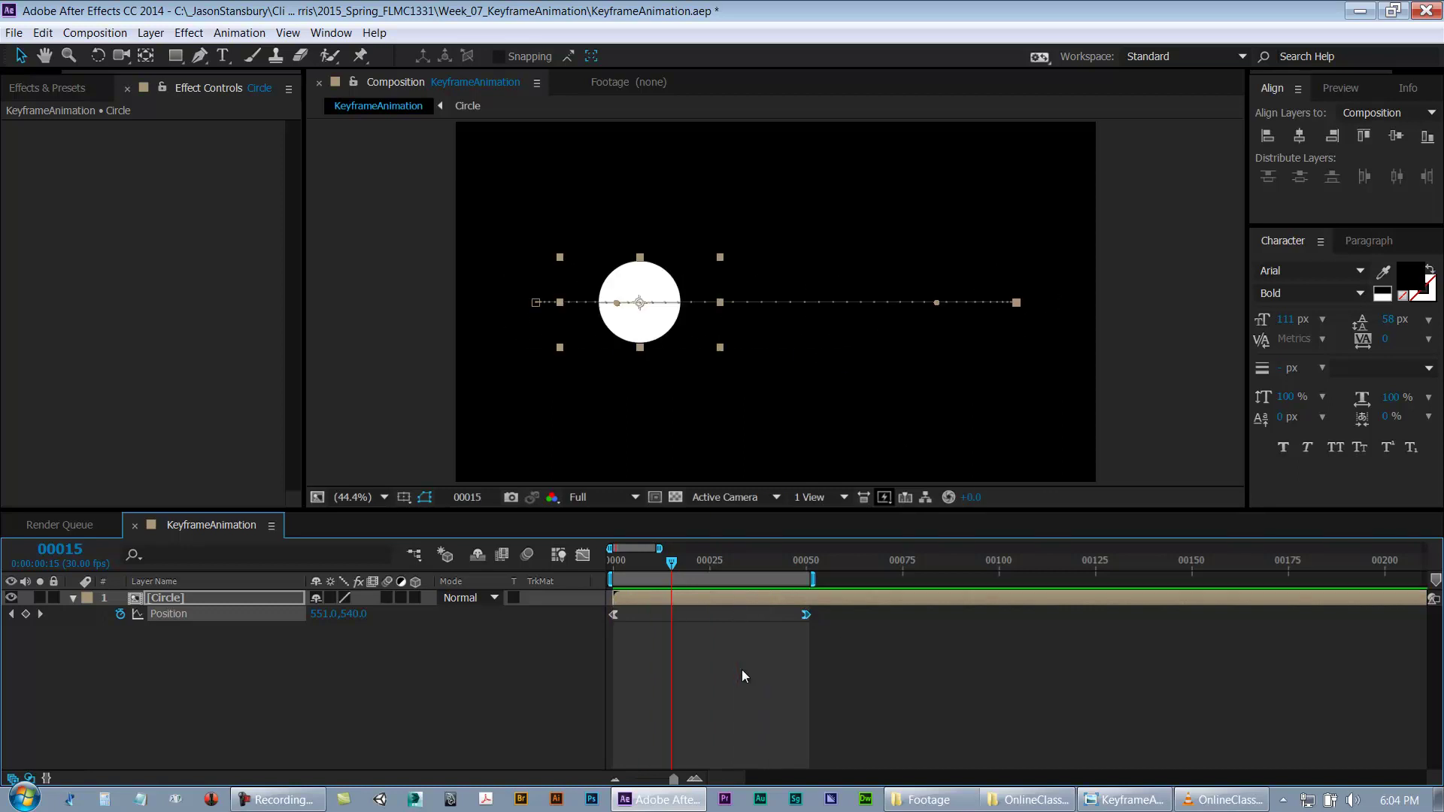
pyautogui.hotkey('ctrl', 's')
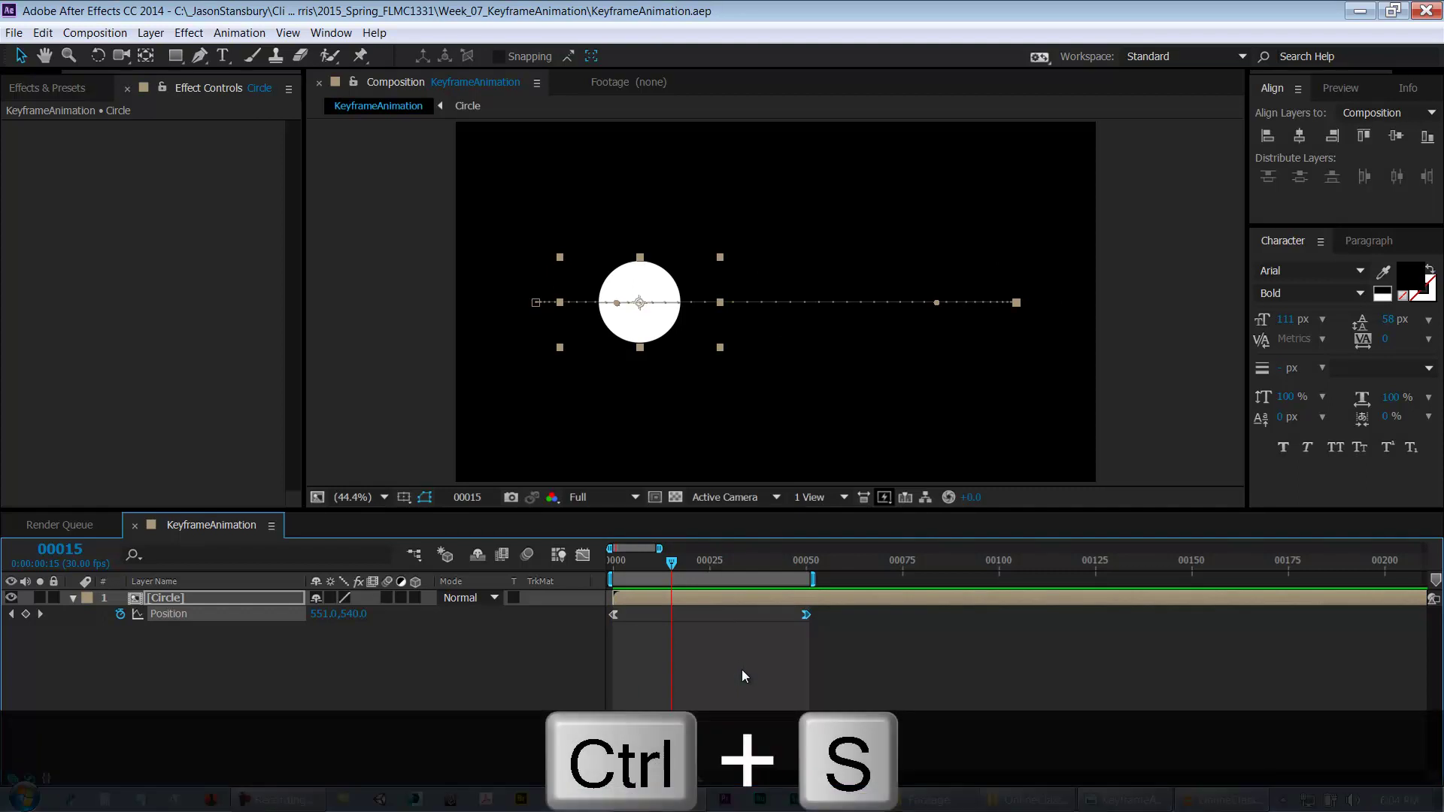
# Step: Preview and scrub the Circle's eased motion between its two keyframes, ending at frame 0
pyautogui.press('space')
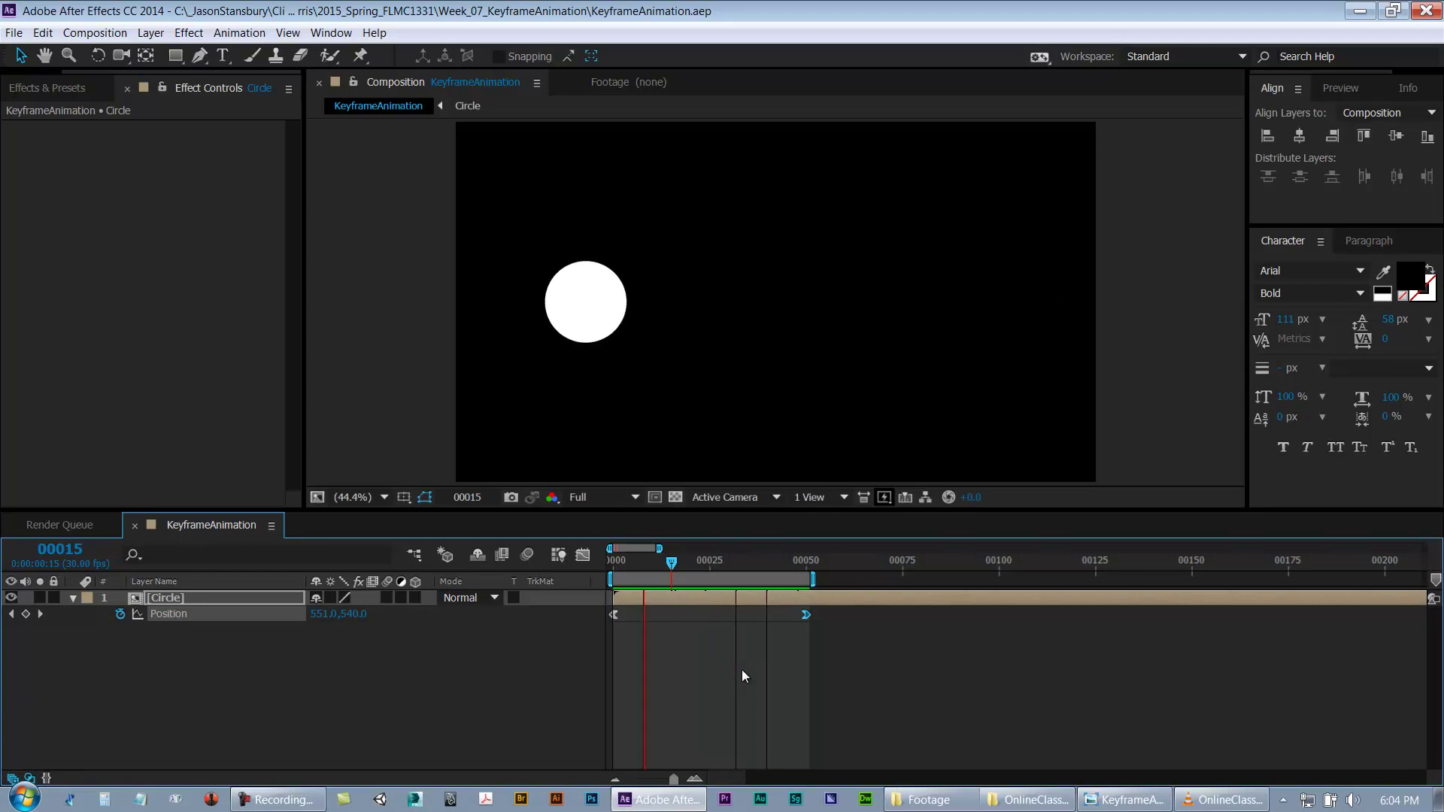
pyautogui.press('space')
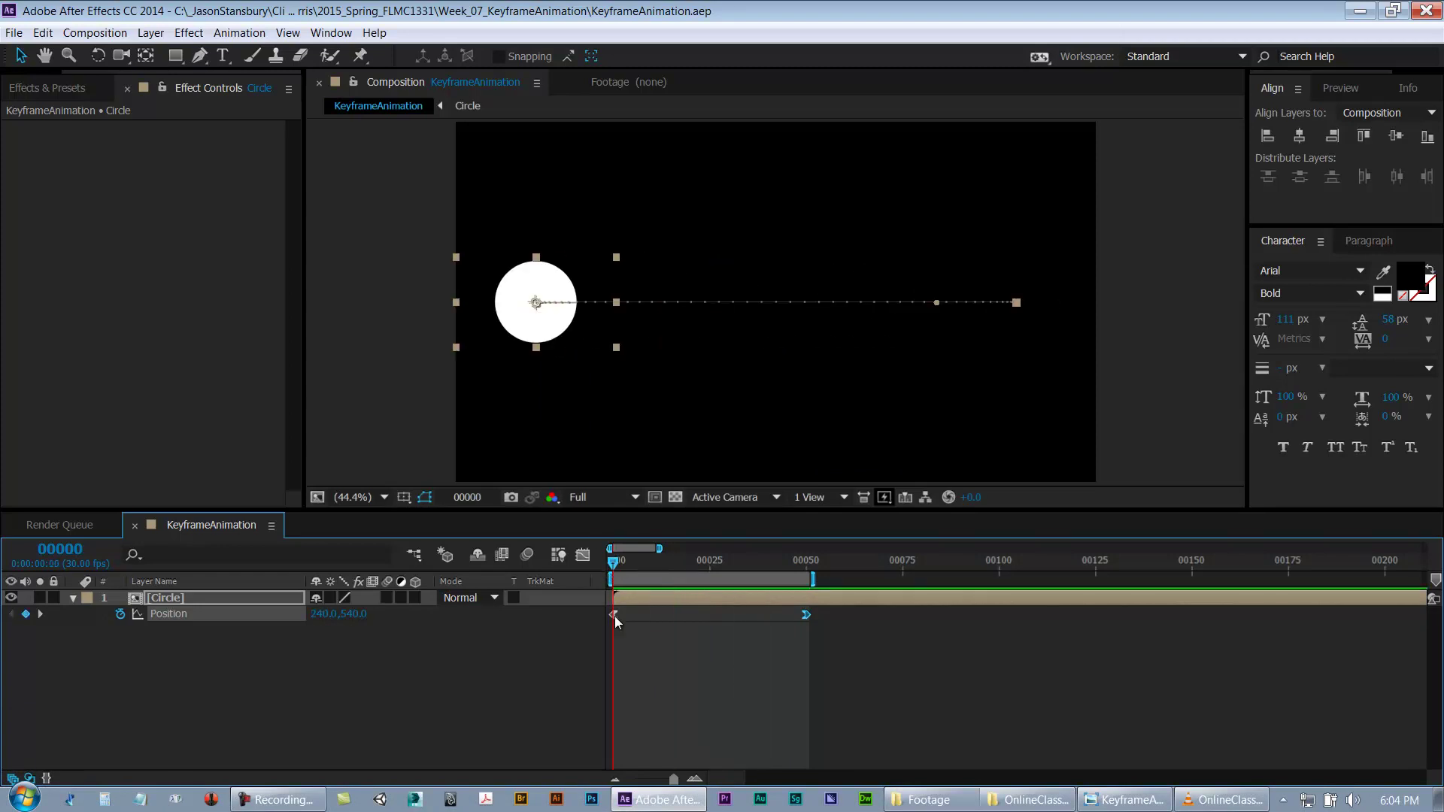
pyautogui.moveTo(617, 562); pyautogui.dragTo(638, 564)
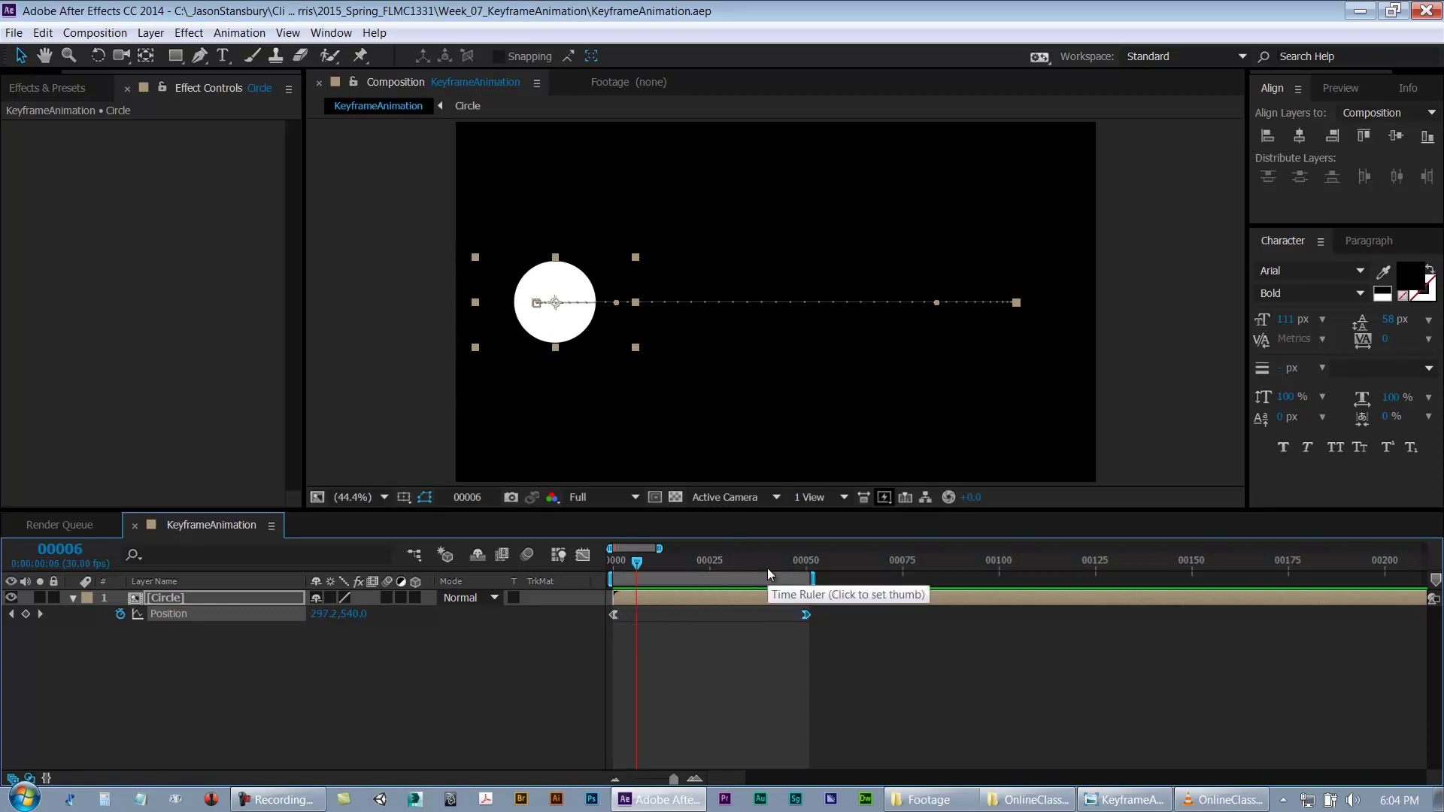
pyautogui.click(733, 567)
pyautogui.moveTo(733, 566); pyautogui.dragTo(553, 576)
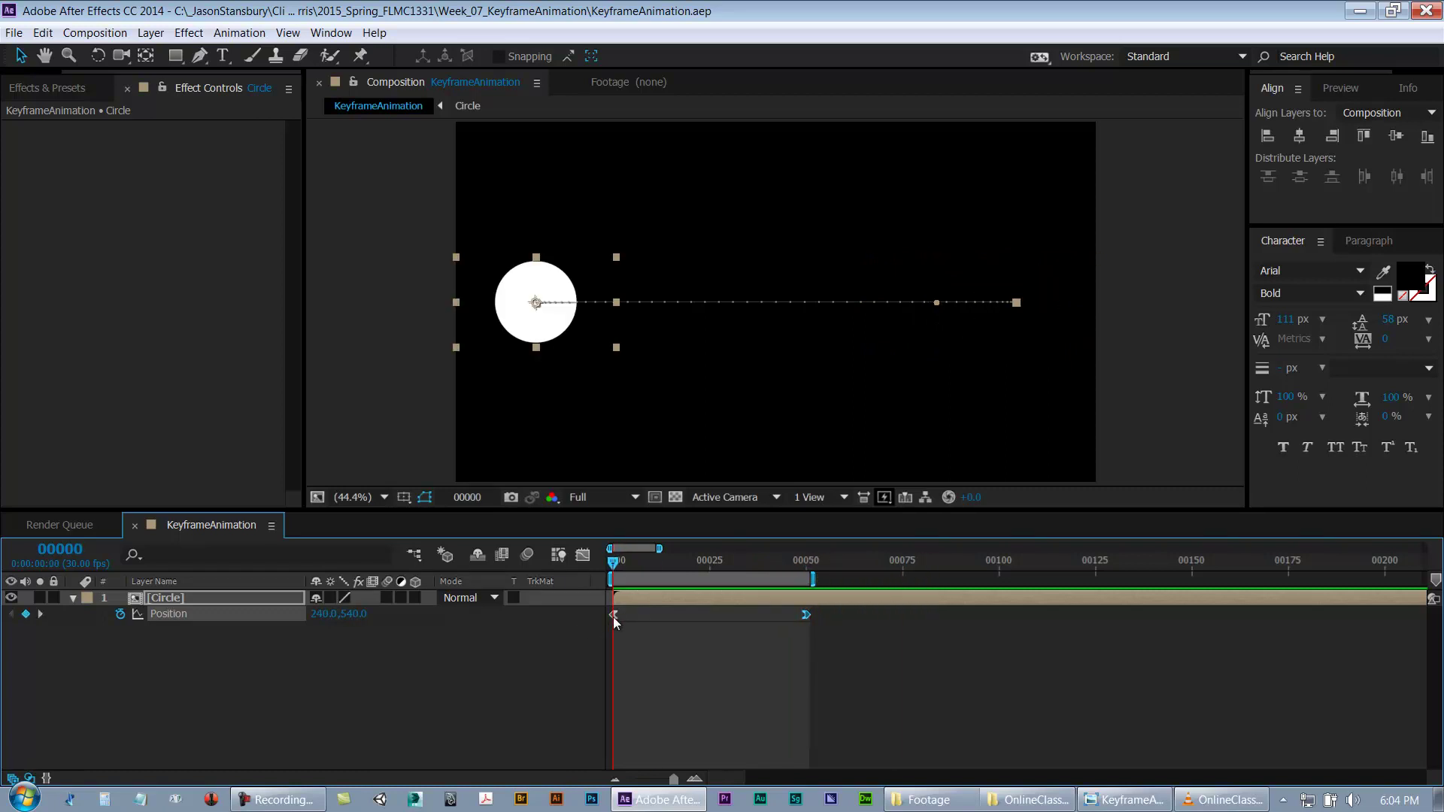
# Step: Convert both of the Circle's eased Position keyframes to linear, then deselect them
pyautogui.moveTo(791, 665); pyautogui.dragTo(560, 599)
pyautogui.moveTo(832, 657); pyautogui.dragTo(785, 616)
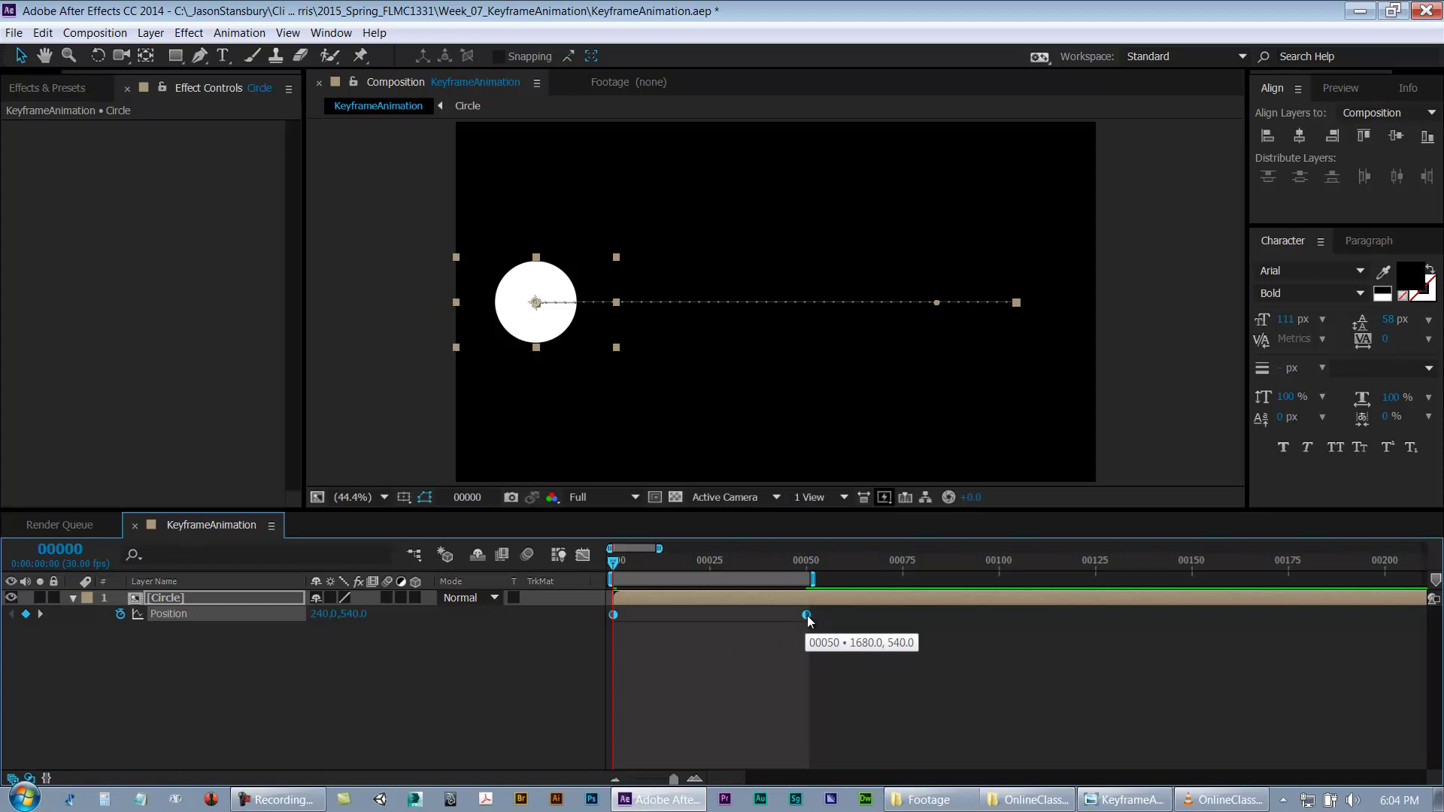
pyautogui.keyDown('ctrl'); pyautogui.click(807, 616); pyautogui.keyUp('ctrl')
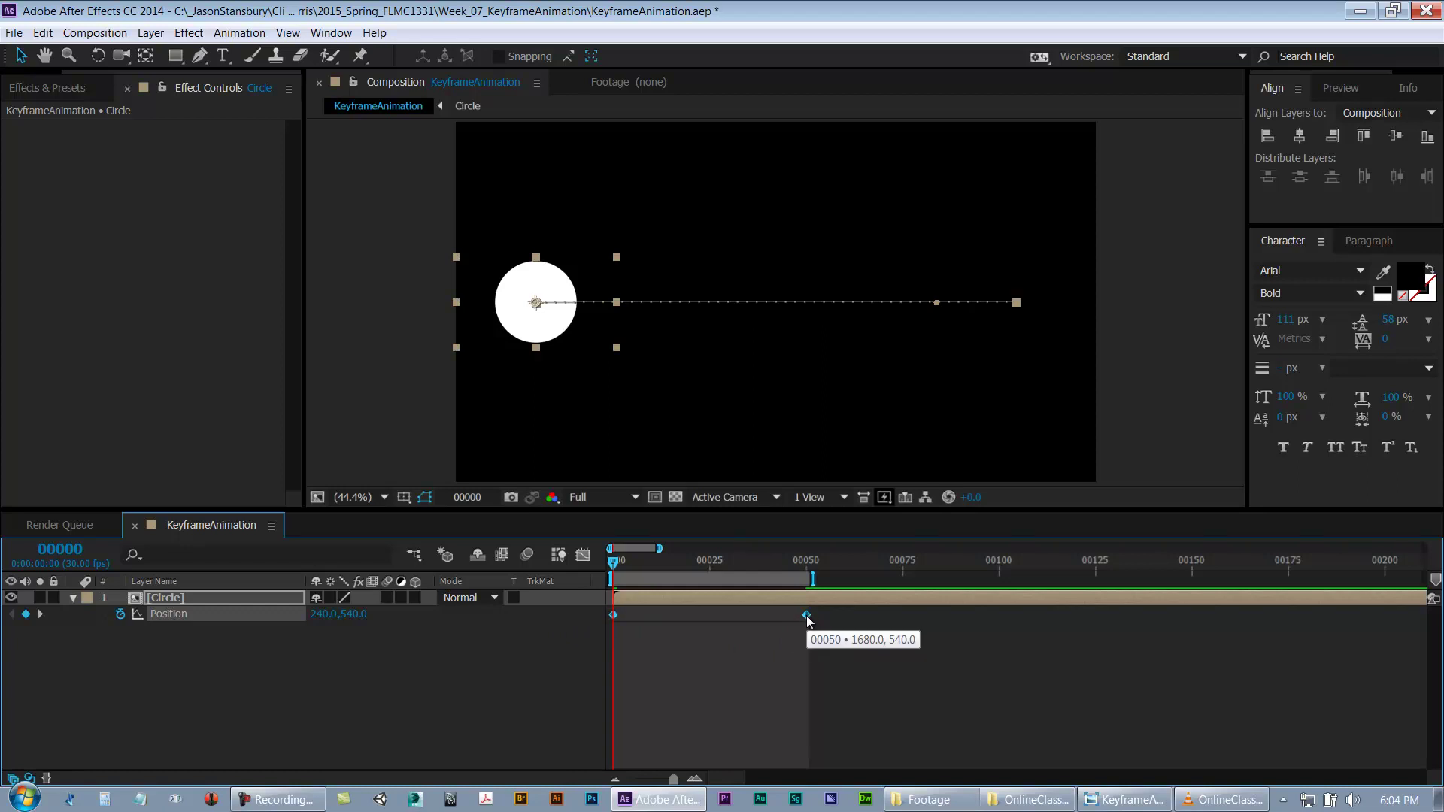
pyautogui.click(719, 651)
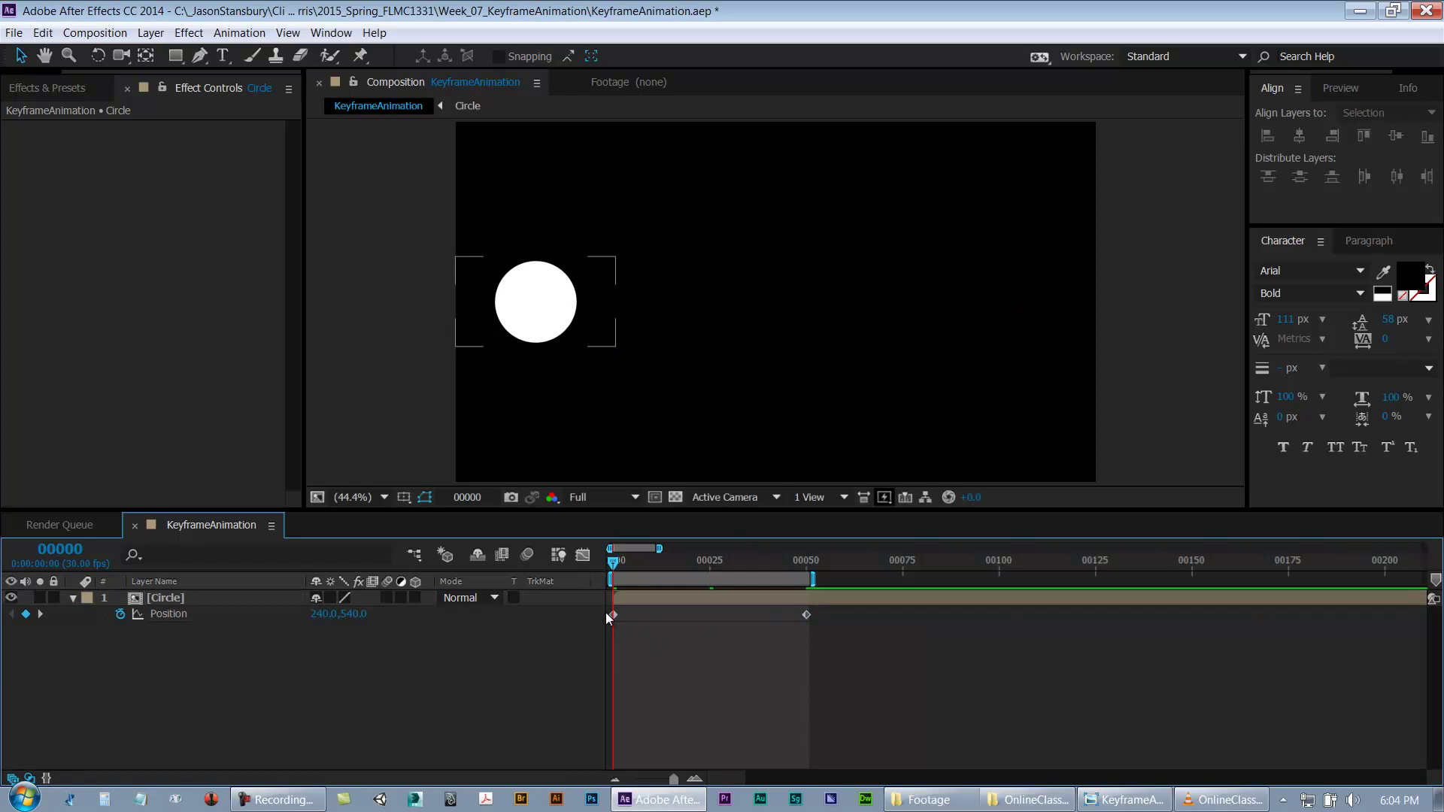
# Step: Scrub and preview the Circle's constant-speed motion between the linear keyframes
pyautogui.click(803, 560)
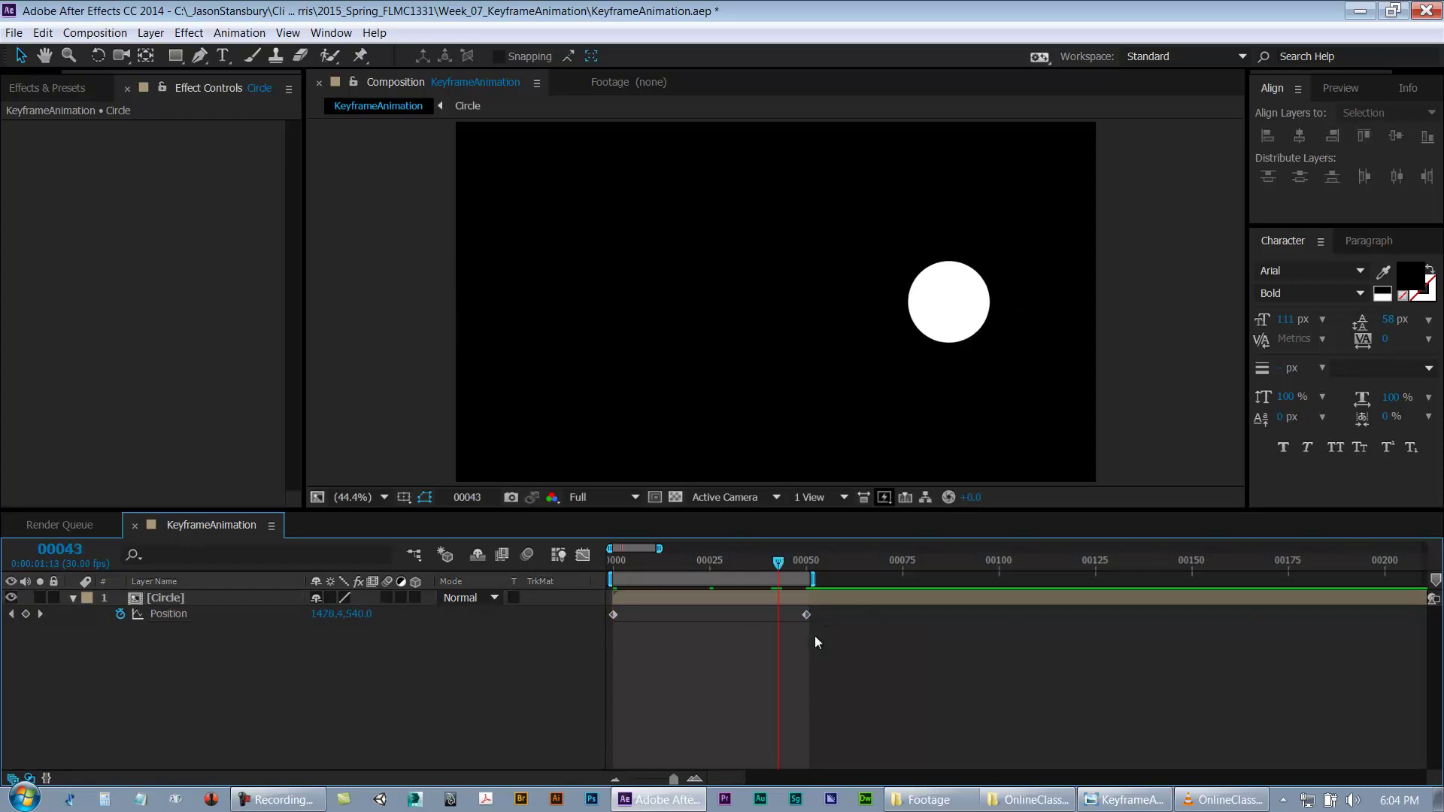
pyautogui.click(674, 560)
pyautogui.moveTo(674, 561); pyautogui.dragTo(549, 562)
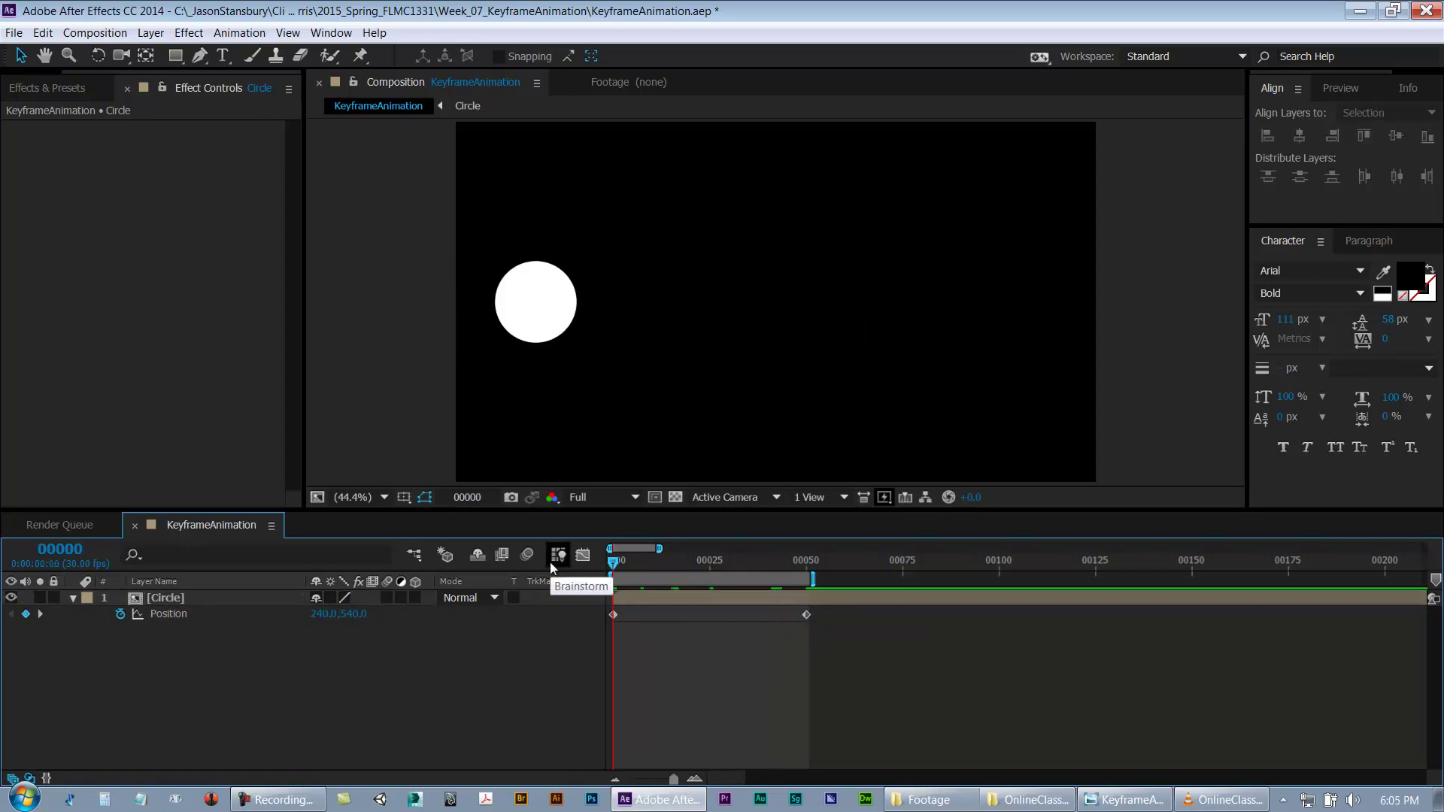
pyautogui.press('space')
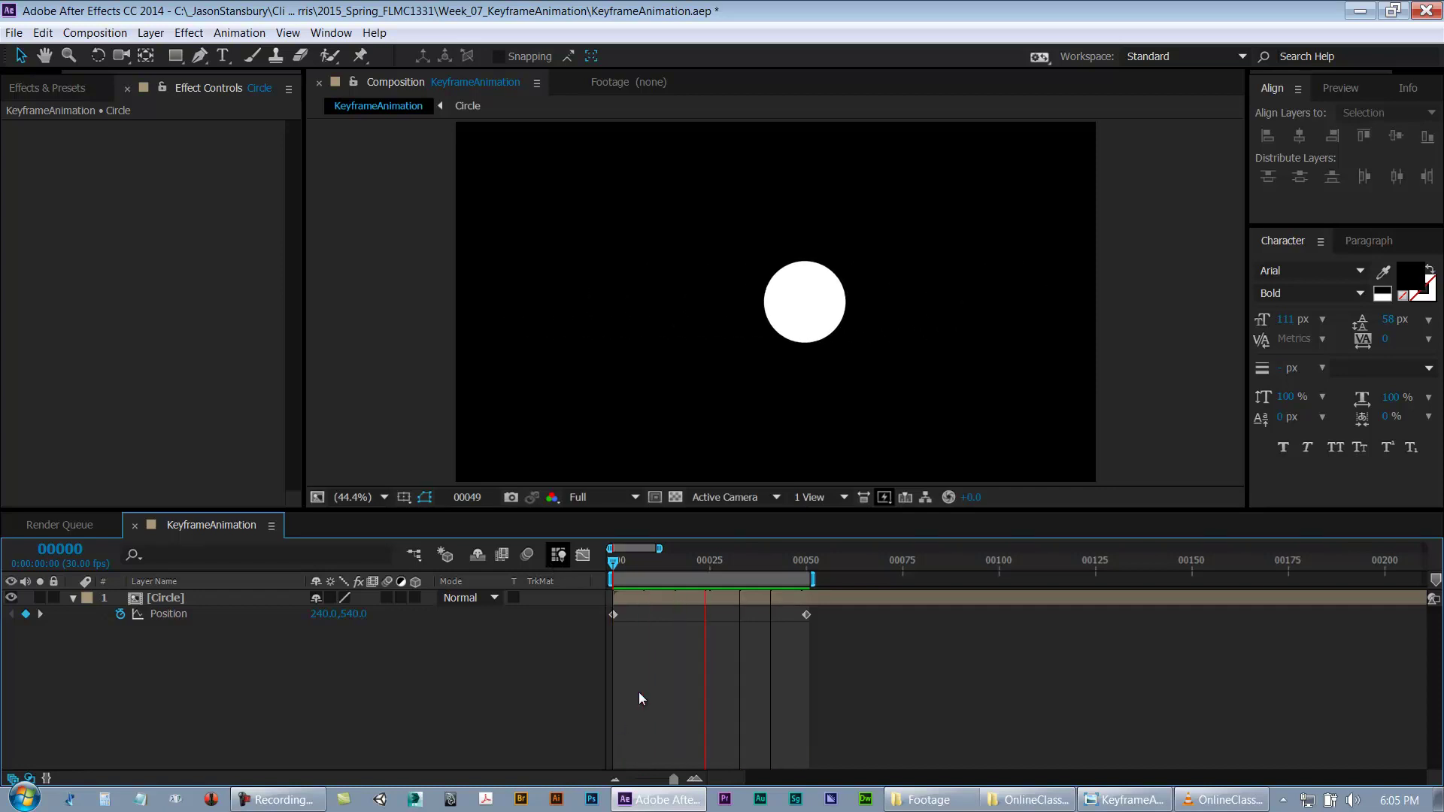
pyautogui.press('space')
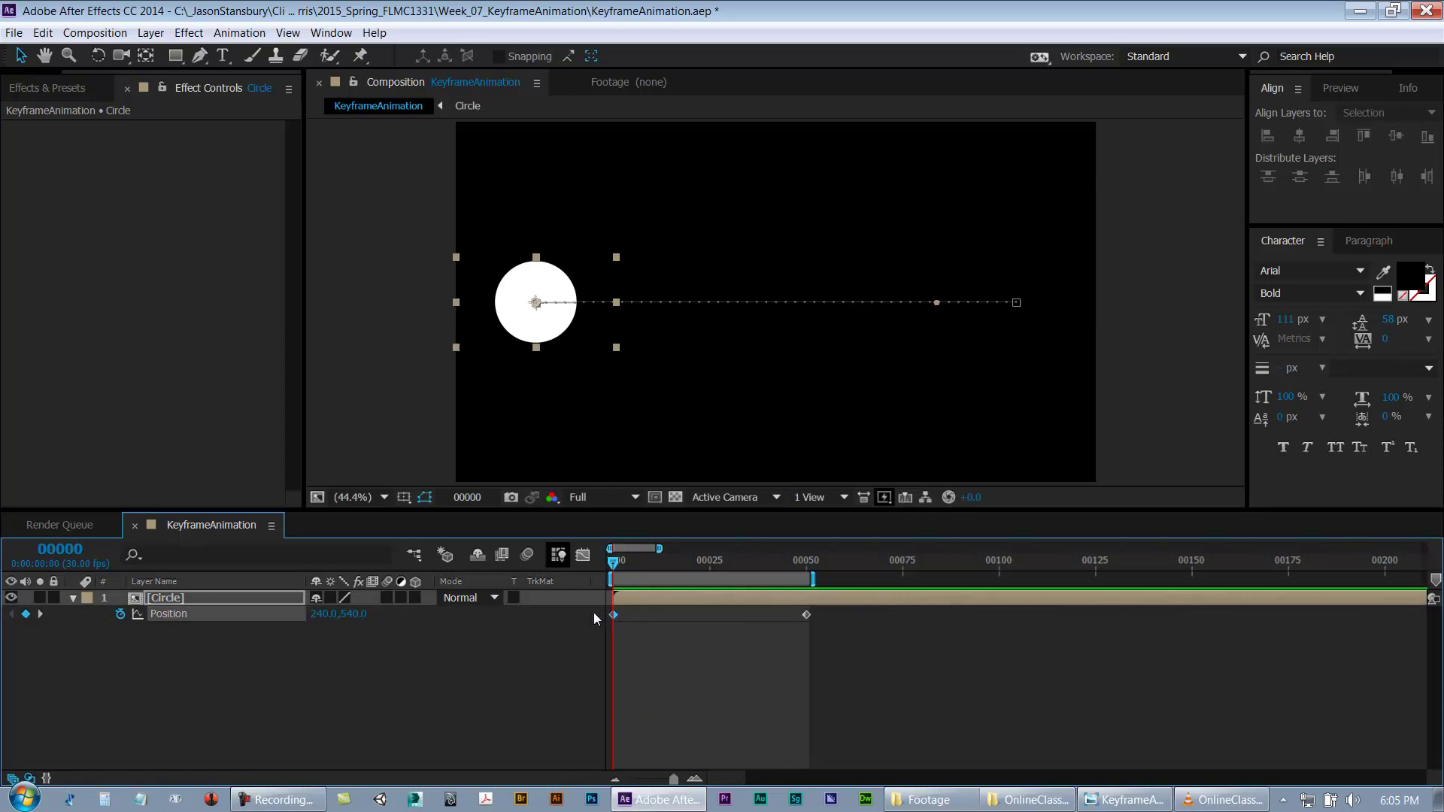
# Step: Apply Easy Ease Out to the Circle's first Position keyframe and Easy Ease In to the last at frame 50, and preview
pyautogui.rightClick(613, 614)
pyautogui.moveTo(723, 603)
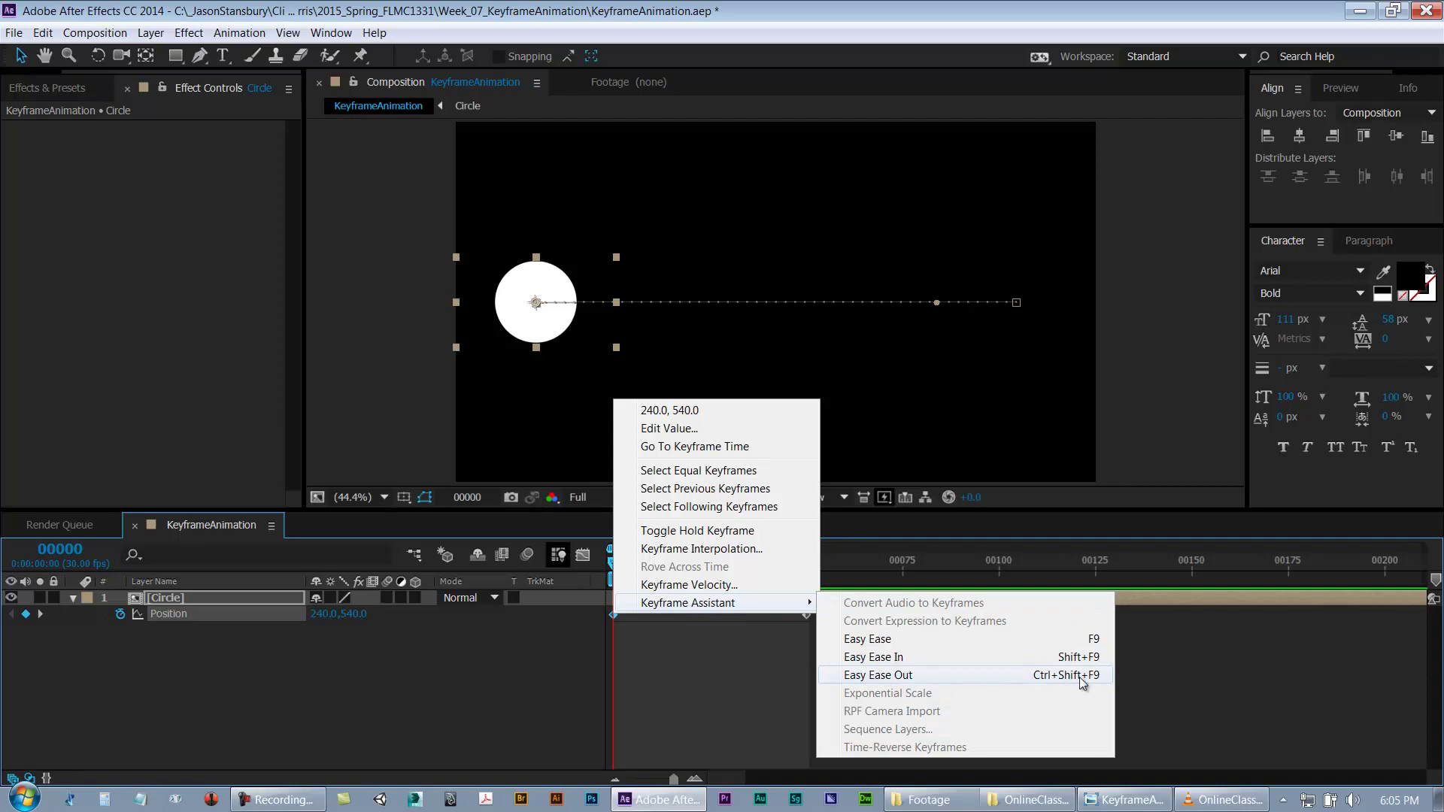
pyautogui.click(1035, 676)
pyautogui.moveTo(668, 680); pyautogui.dragTo(601, 614)
pyautogui.hotkey('shift', 'F9')
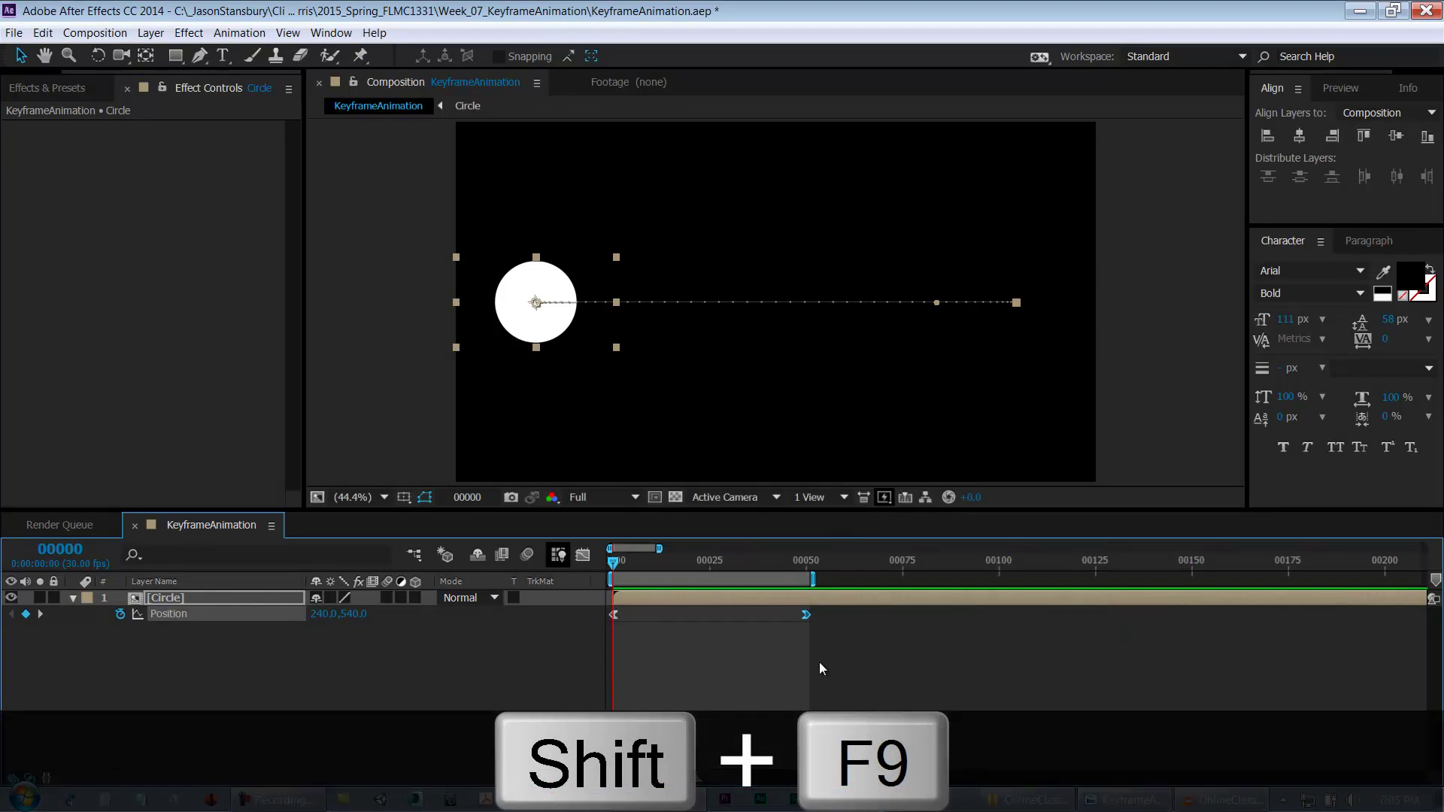
pyautogui.press('space')
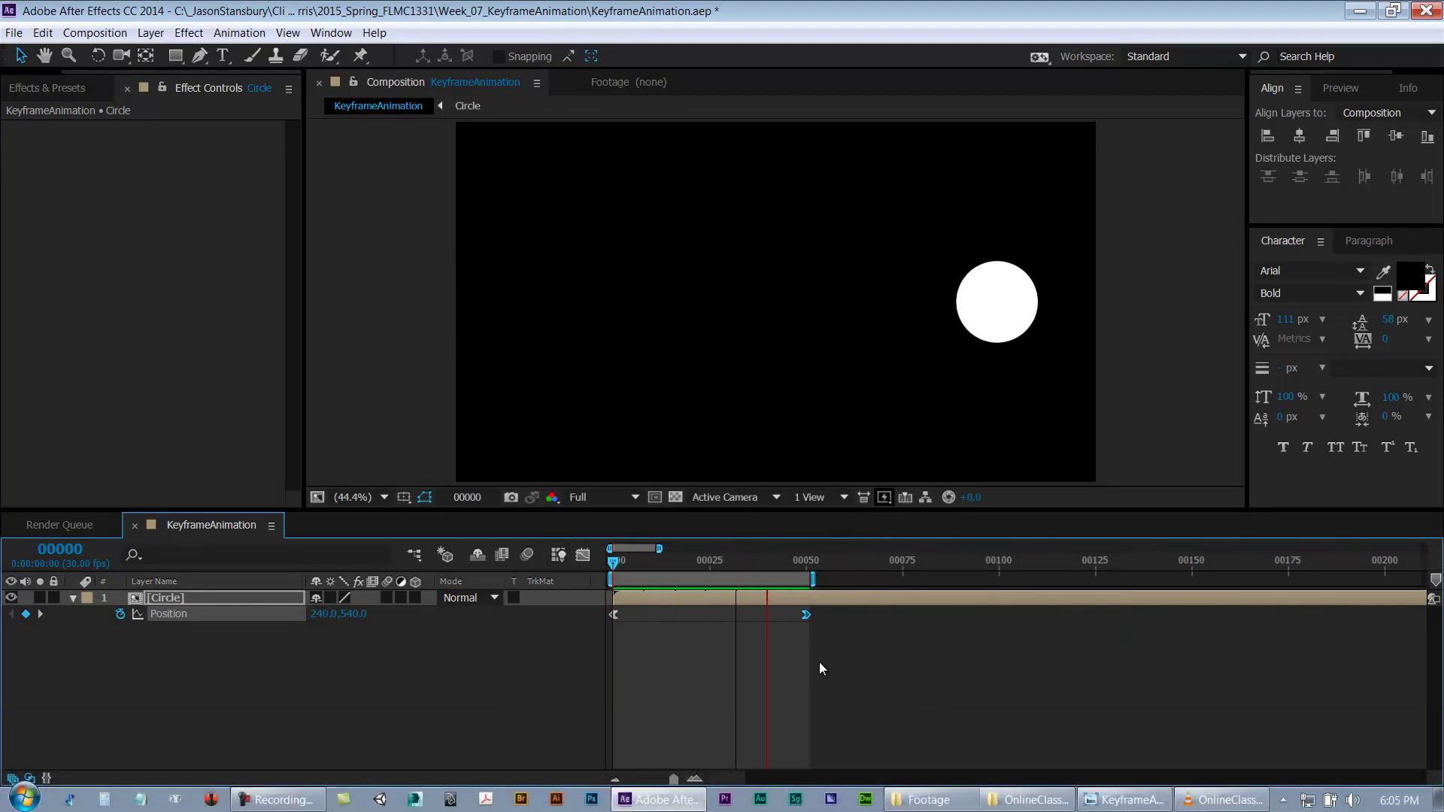
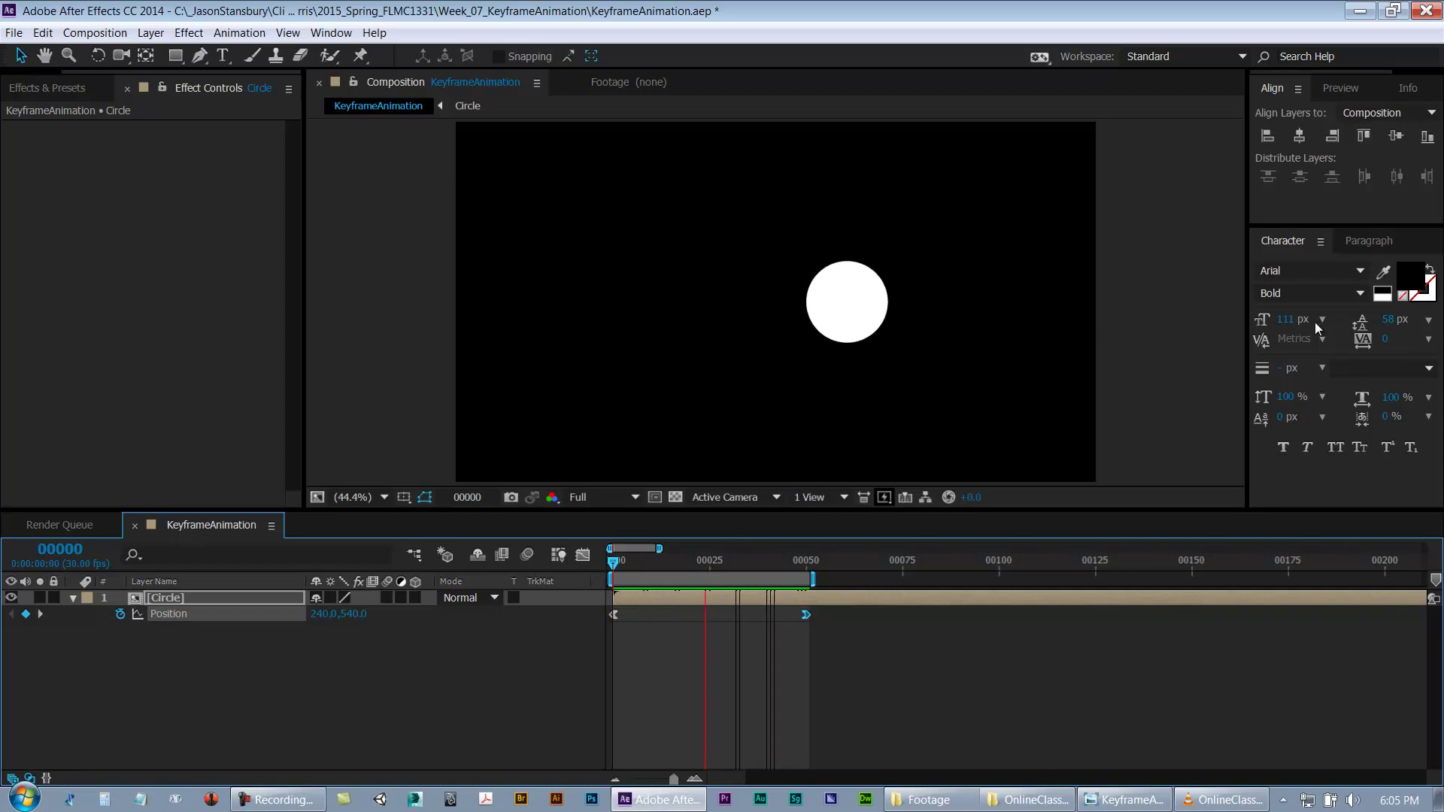
pyautogui.press('space')
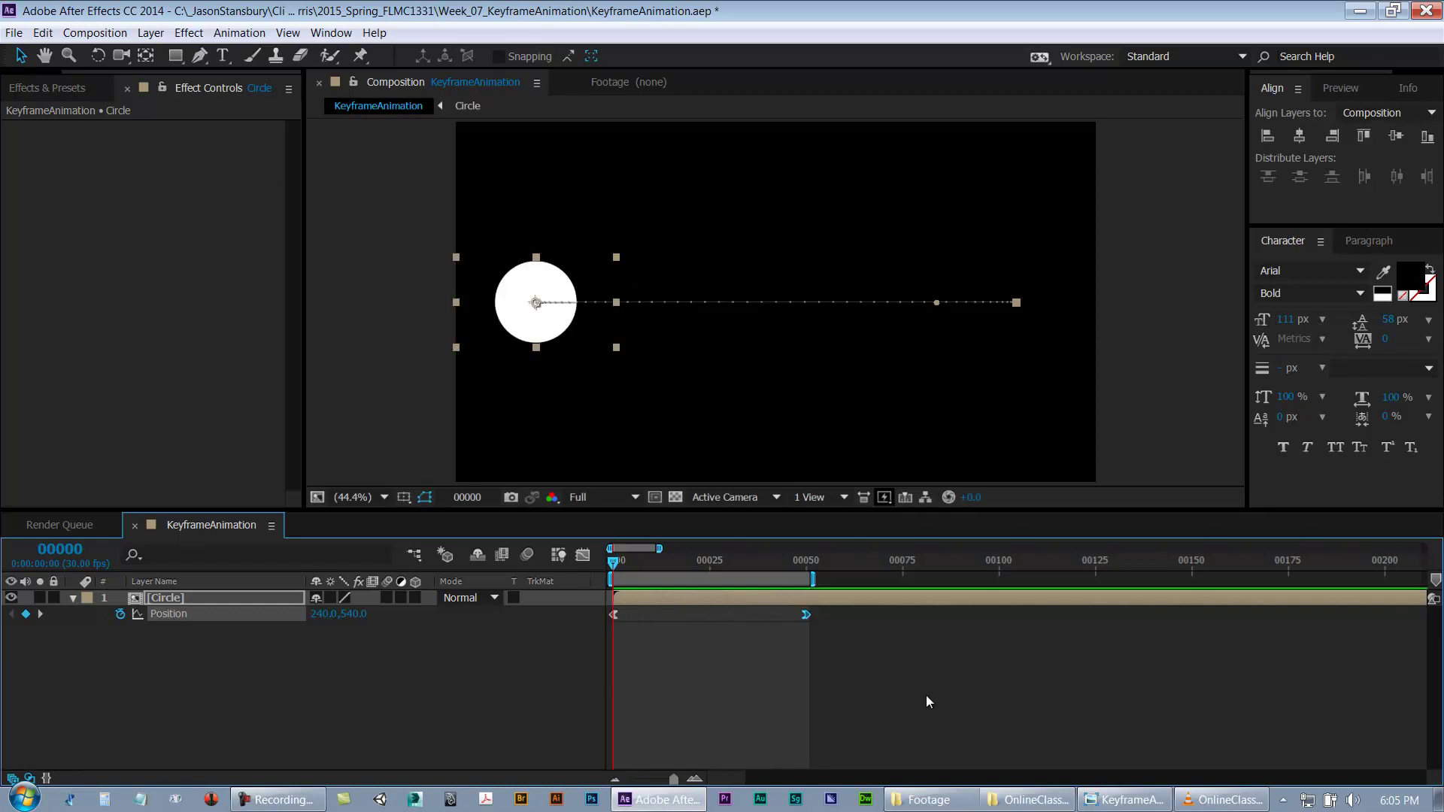
# Step: Move the Circle composition into the project's SupportingComps folder
pyautogui.click(239, 657)
pyautogui.scroll(1, 144, 72)
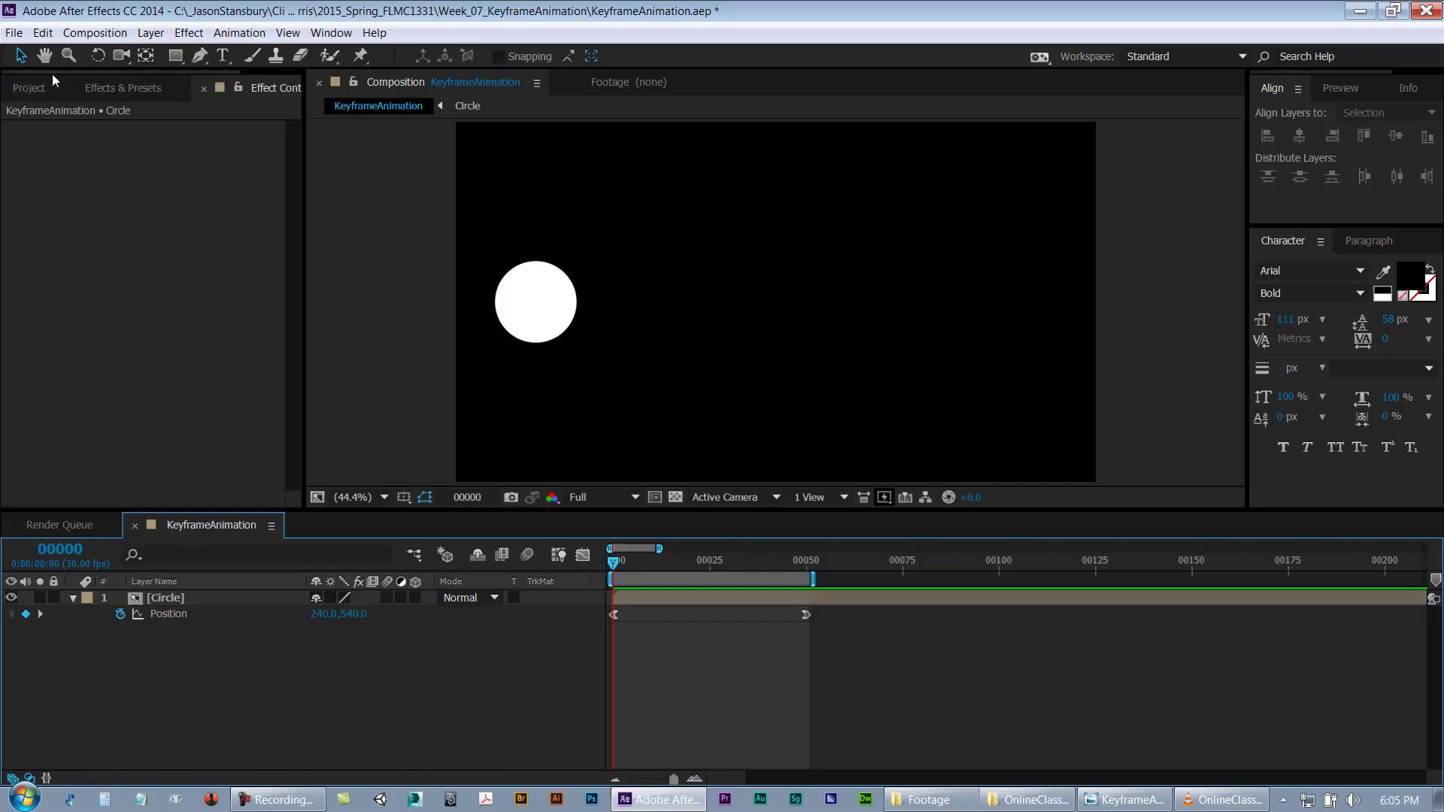
pyautogui.click(30, 88)
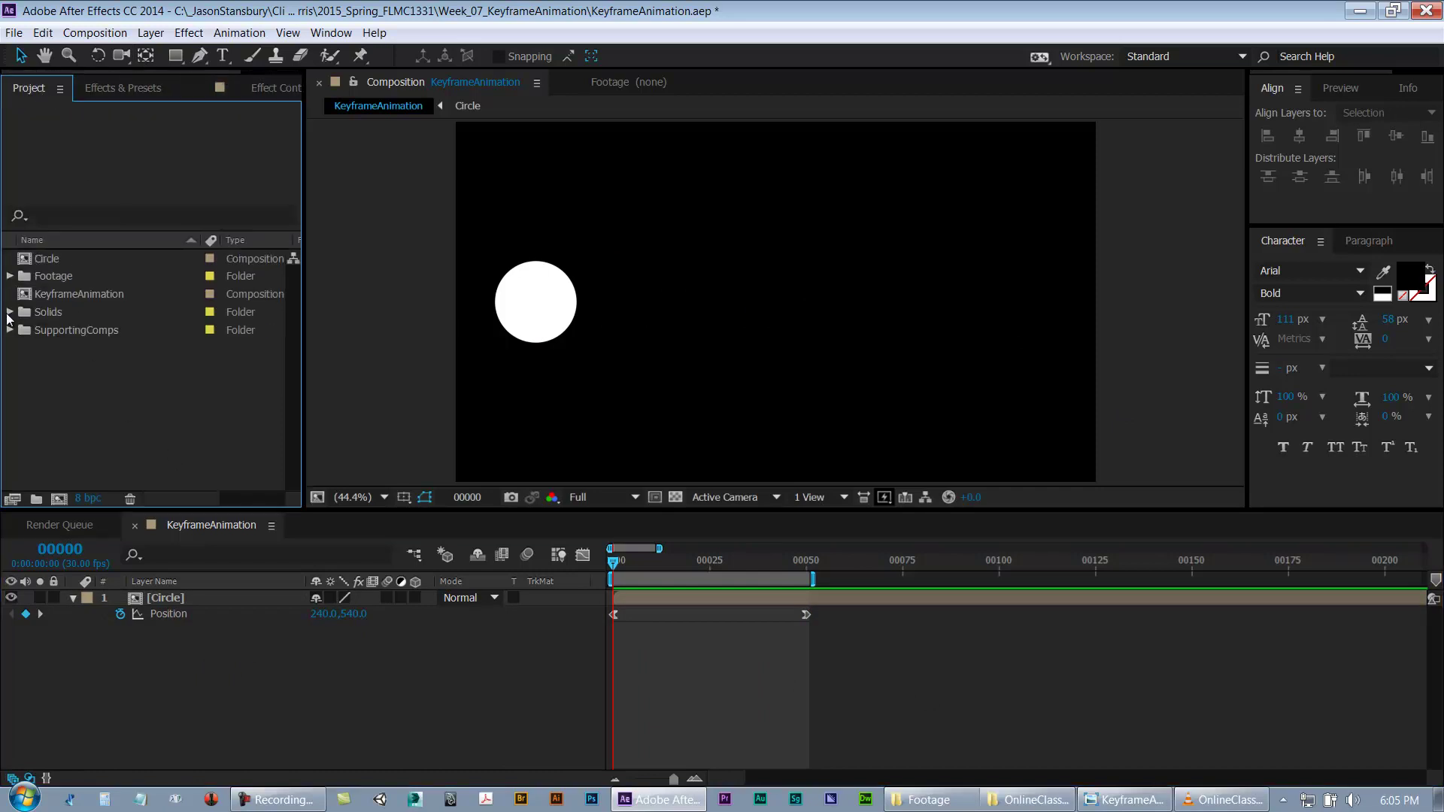
pyautogui.moveTo(43, 259); pyautogui.dragTo(59, 328)
# Step: Rename the KeyframeAnimation composition as KeyframeAnimation_v01
pyautogui.click(105, 283)
pyautogui.press('Return')
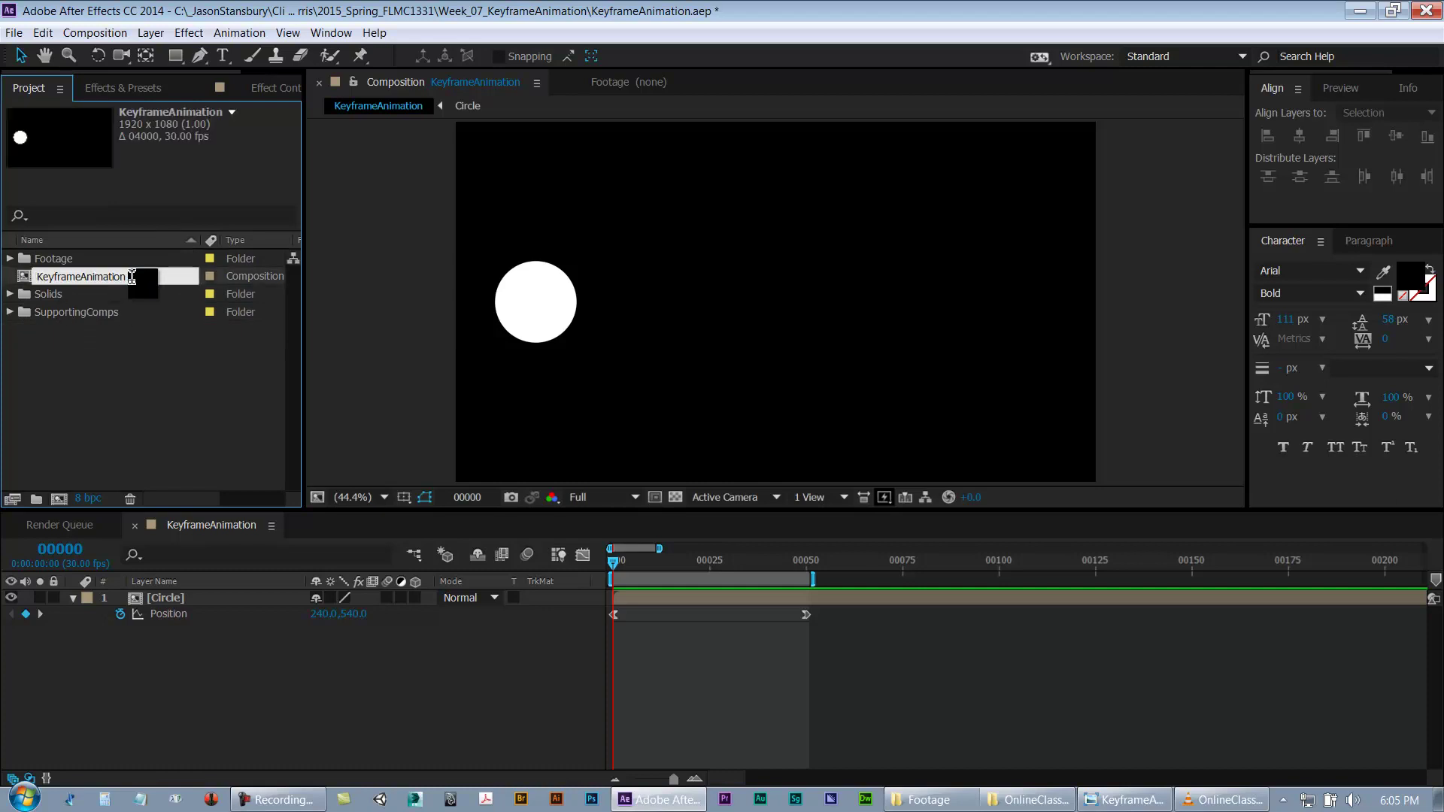
pyautogui.write('_v01')
pyautogui.press('Return')
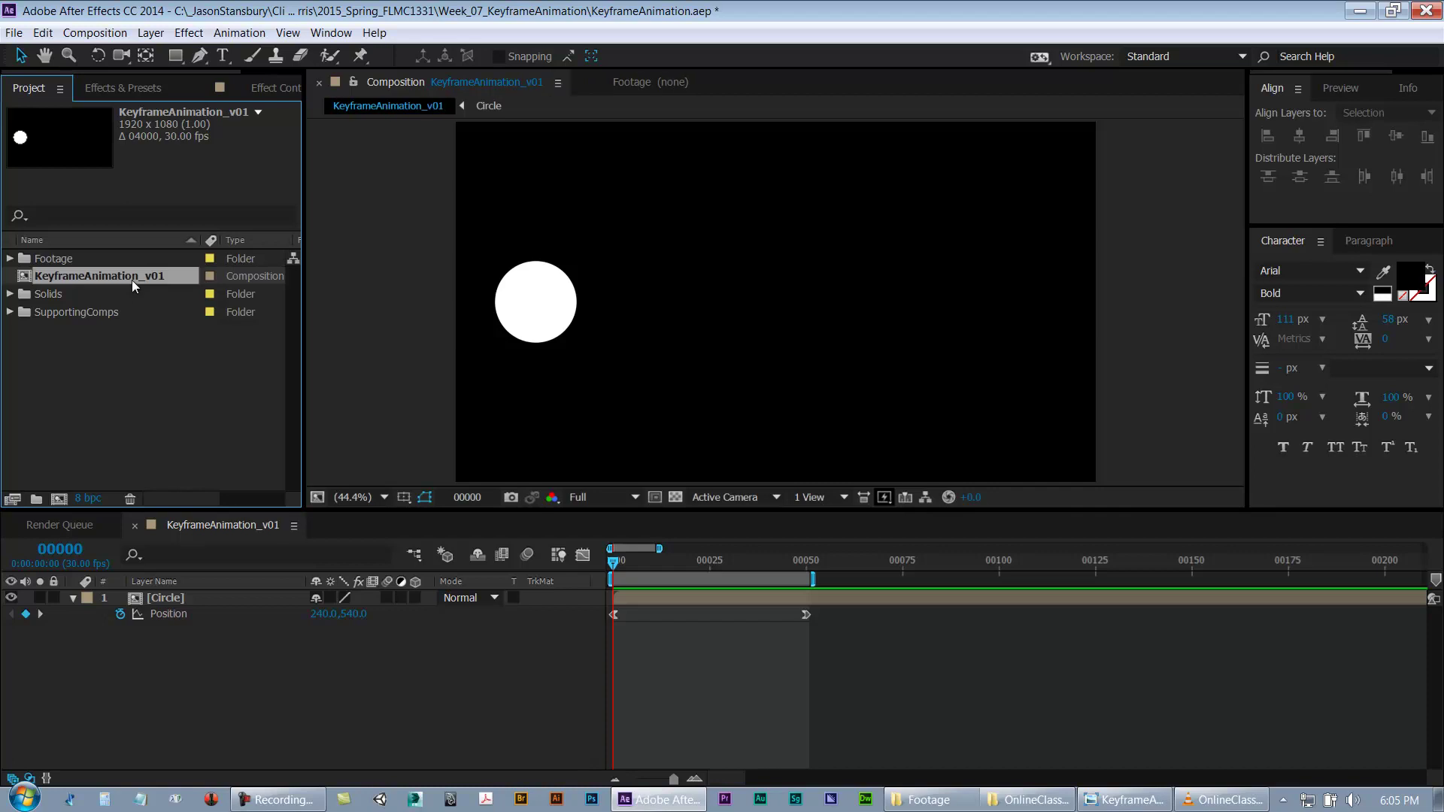
# Step: Save the project, and duplicate the KeyframeAnimation_v01 composition and open the copy
pyautogui.click(169, 407)
pyautogui.hotkey('ctrl', 's')
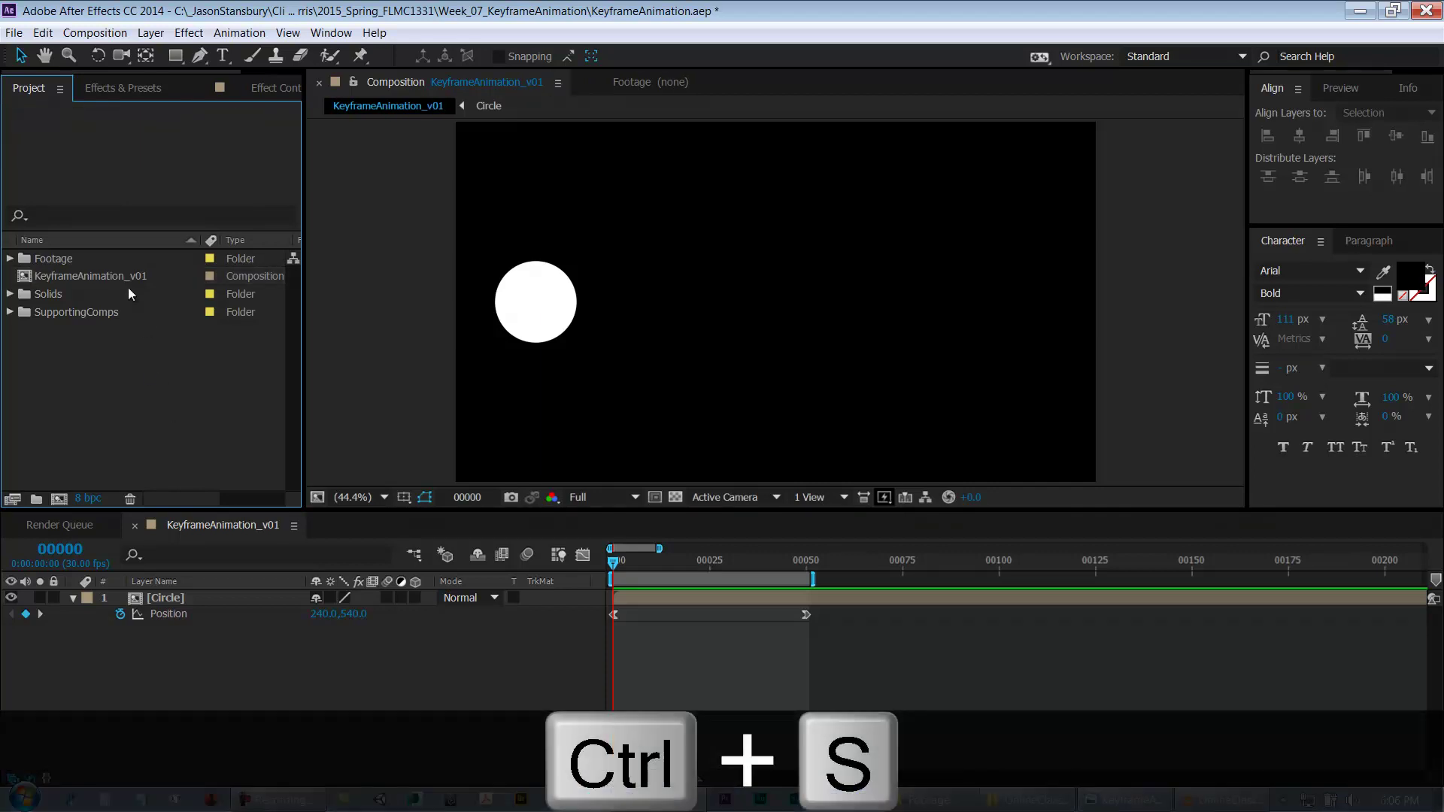
pyautogui.click(124, 279)
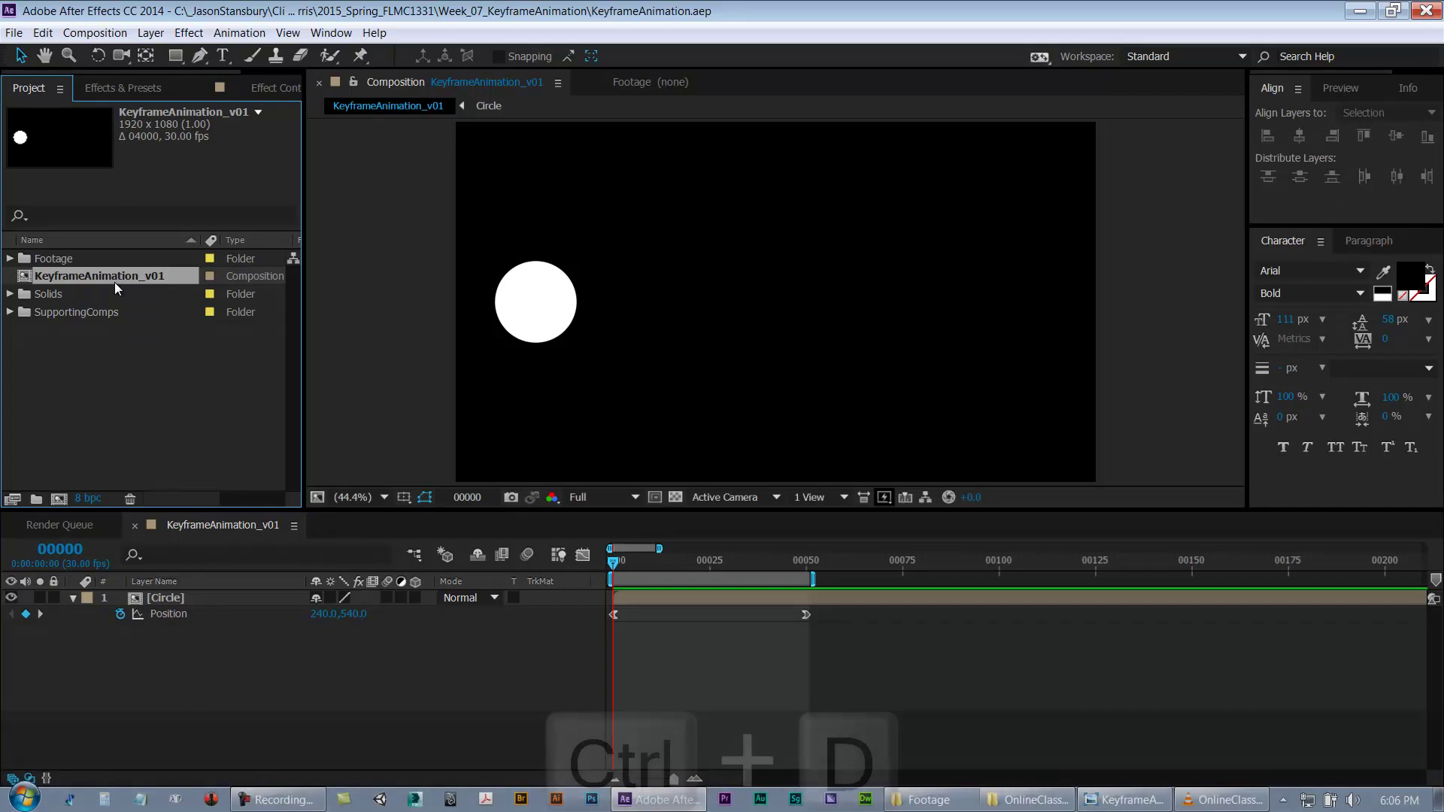
pyautogui.hotkey('ctrl', 'd')
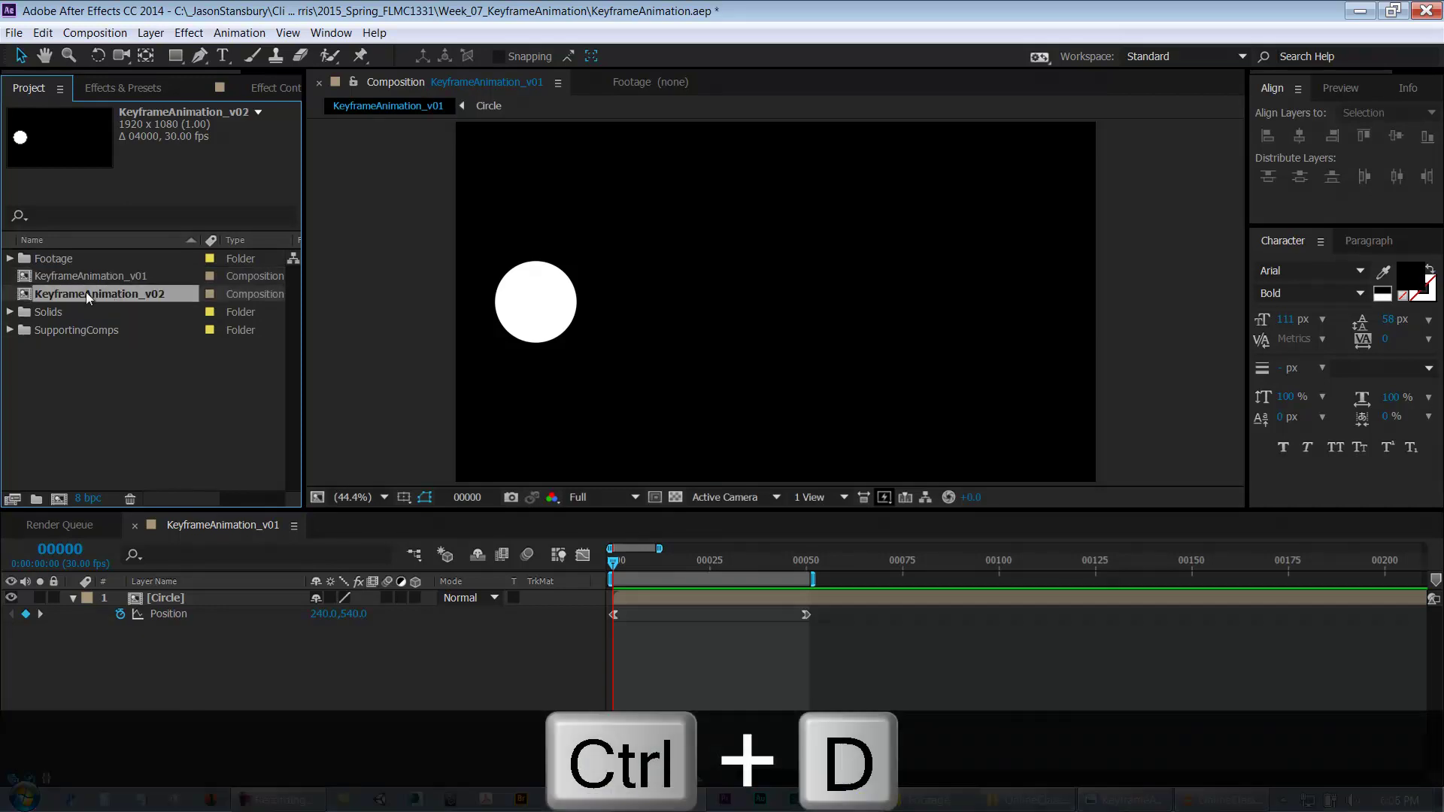
pyautogui.doubleClick(86, 293)
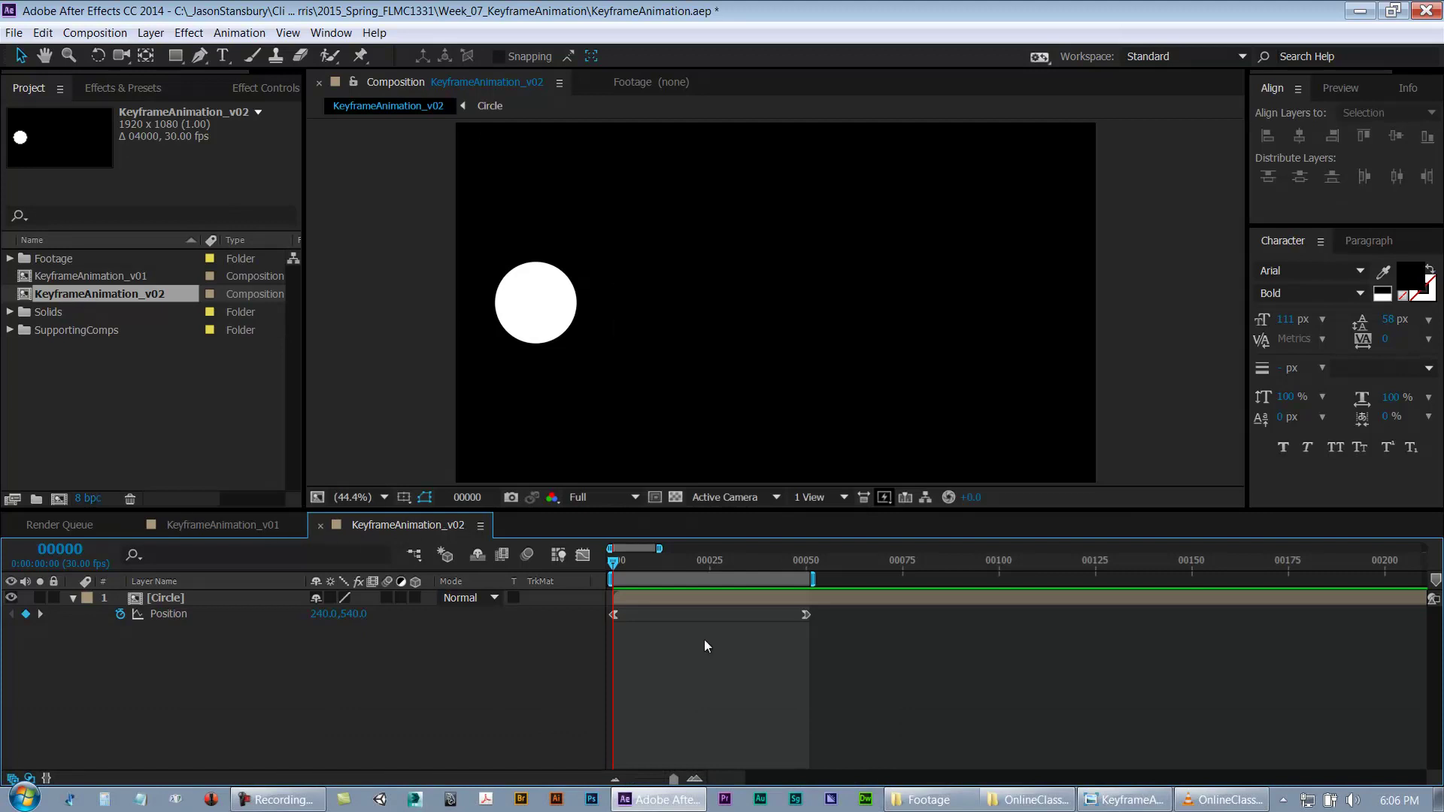
# Step: Delete the Circle's existing Position keyframes and set a fresh Position keyframe at frame 0
pyautogui.click(187, 612)
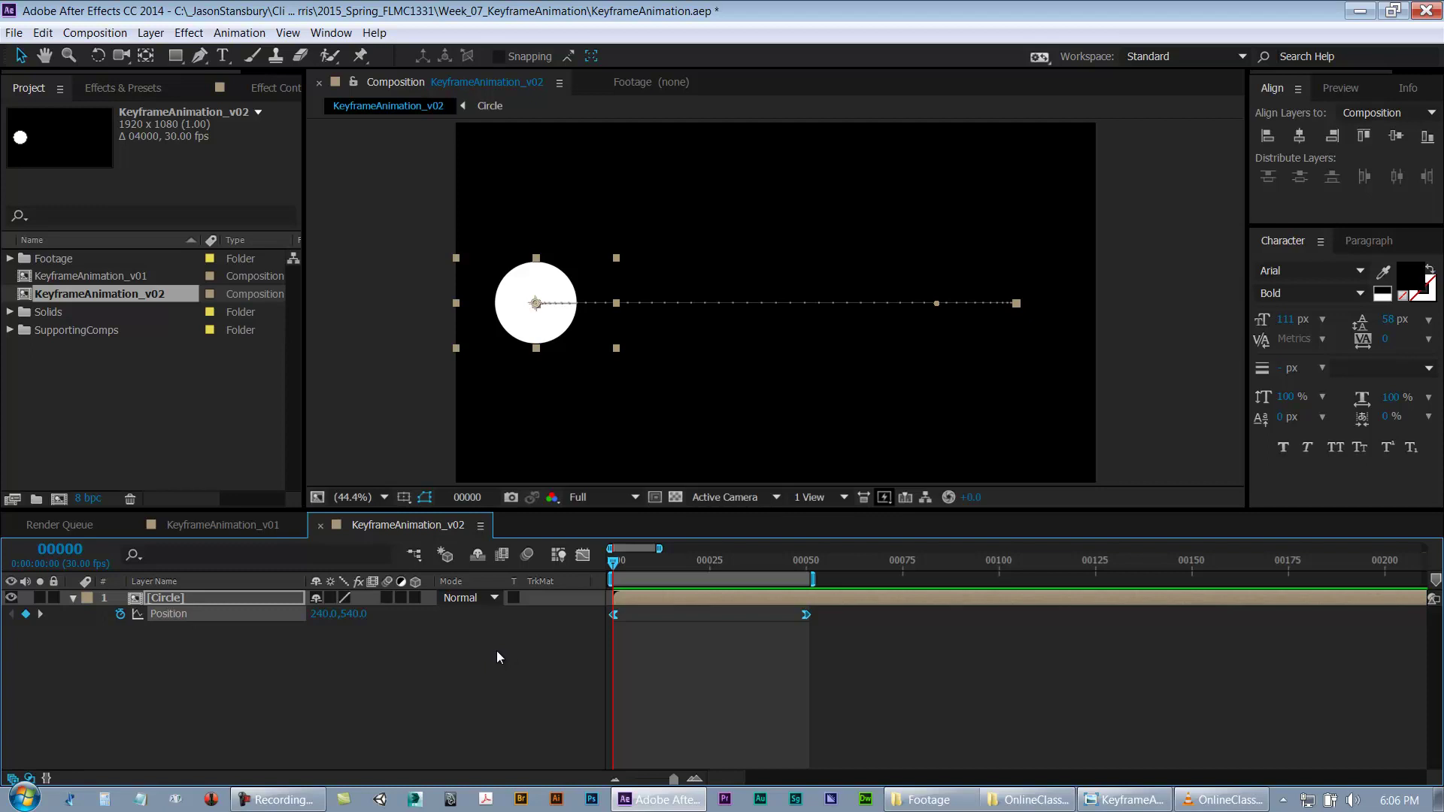
pyautogui.moveTo(809, 657); pyautogui.dragTo(509, 602)
pyautogui.press('Delete')
pyautogui.click(485, 681)
pyautogui.moveTo(627, 566)
pyautogui.mouseDown()
pyautogui.moveTo(775, 566)
pyautogui.moveTo(603, 575)
pyautogui.mouseUp()
pyautogui.click(218, 597)
pyautogui.click(121, 615)
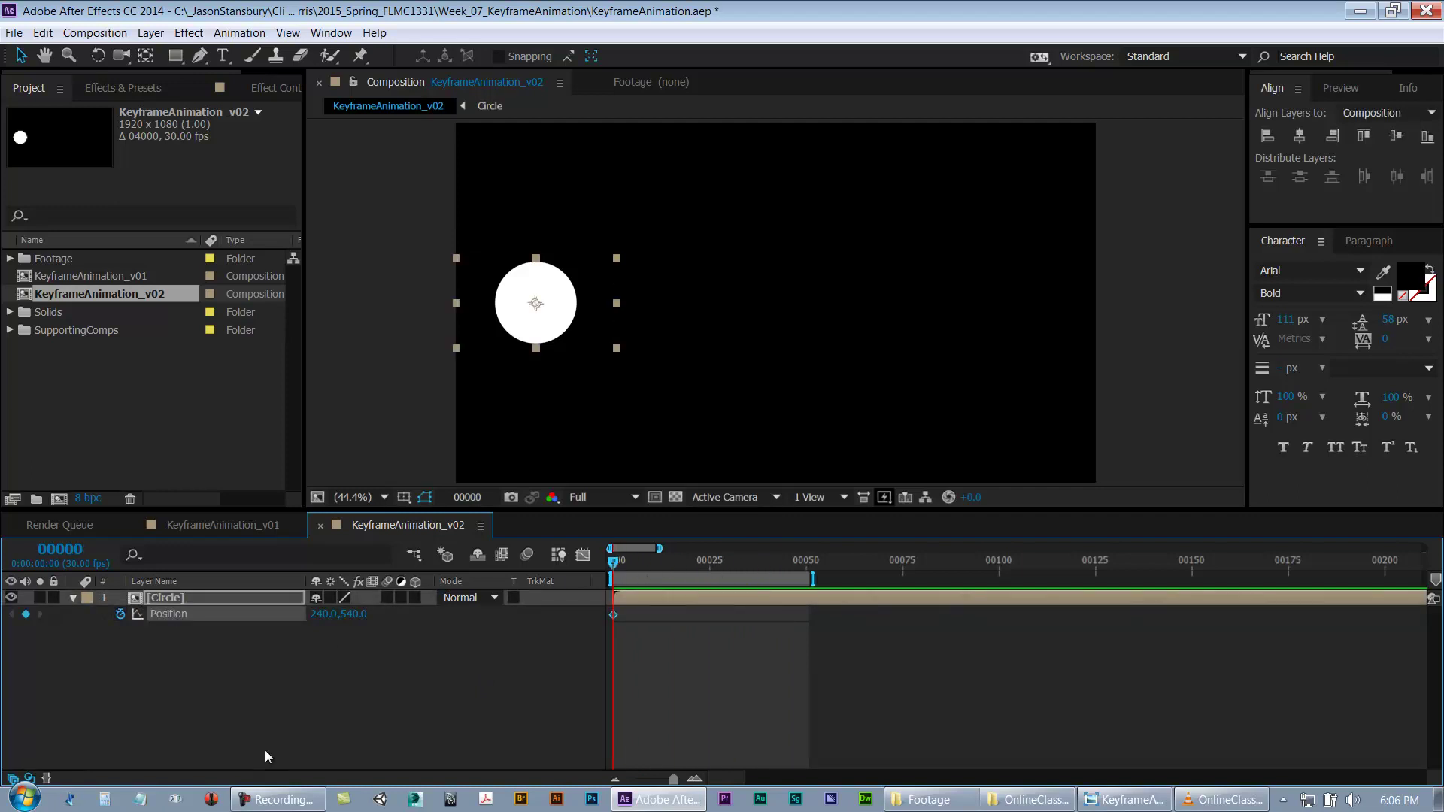
# Step: Extend the end of the work area to frame 100
pyautogui.moveTo(609, 566); pyautogui.dragTo(670, 570)
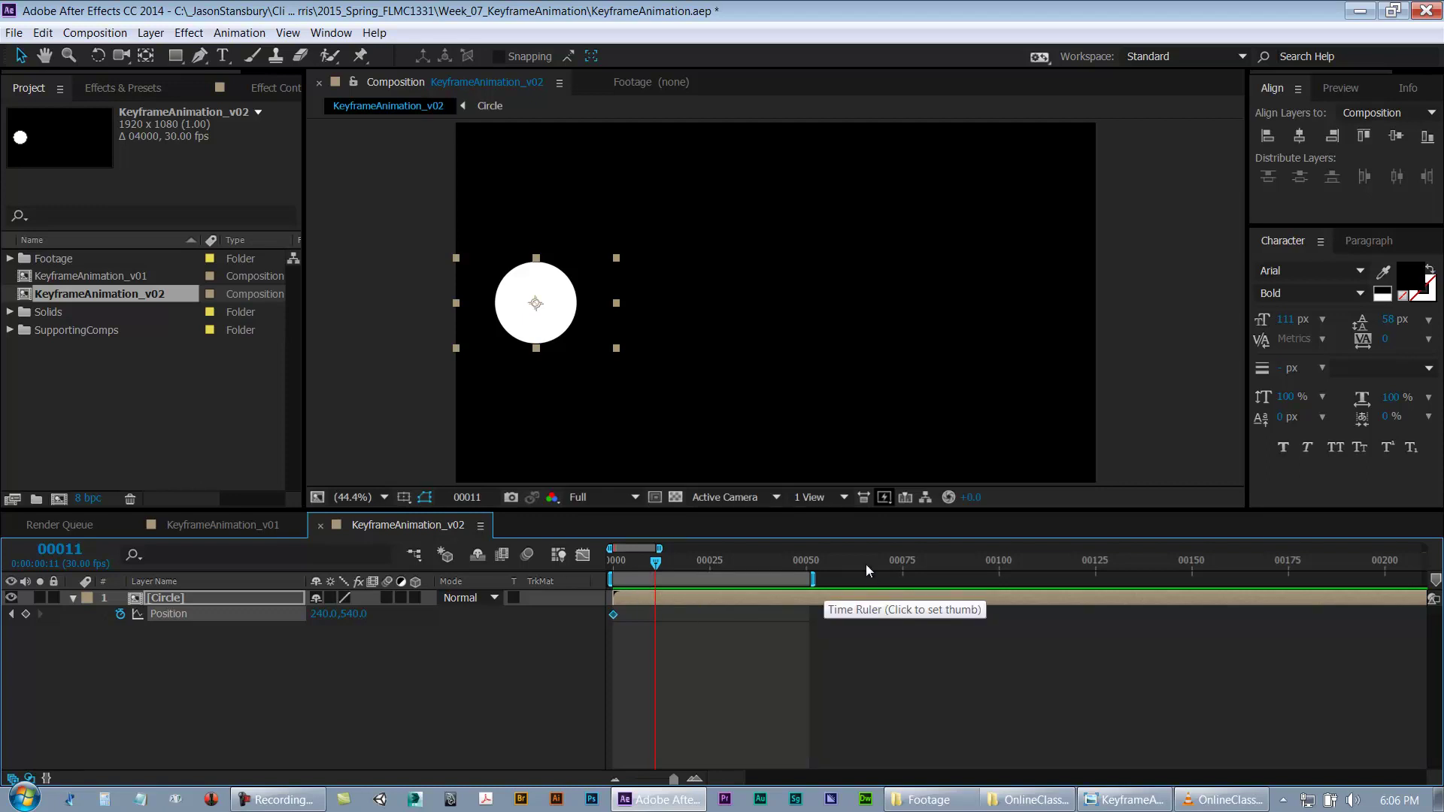
pyautogui.click(998, 573)
pyautogui.press('n')
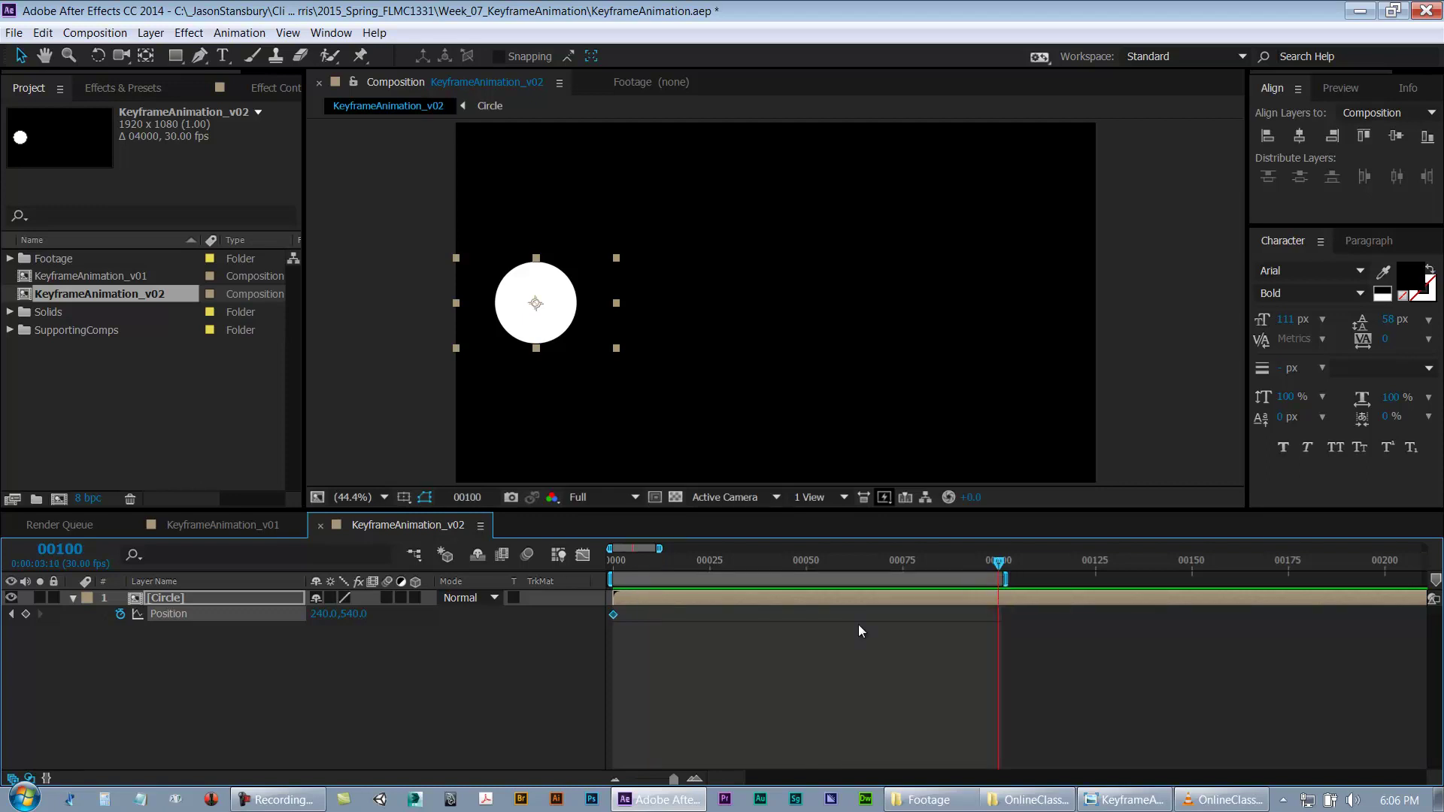
pyautogui.click(808, 565)
pyautogui.moveTo(1006, 580)
pyautogui.mouseDown()
pyautogui.moveTo(954, 580)
pyautogui.moveTo(1000, 580)
pyautogui.mouseUp()
# Step: At frame 25, center the Circle horizontally in the composition, and hold that position with a matching Position keyframe at frame 50
pyautogui.click(711, 566)
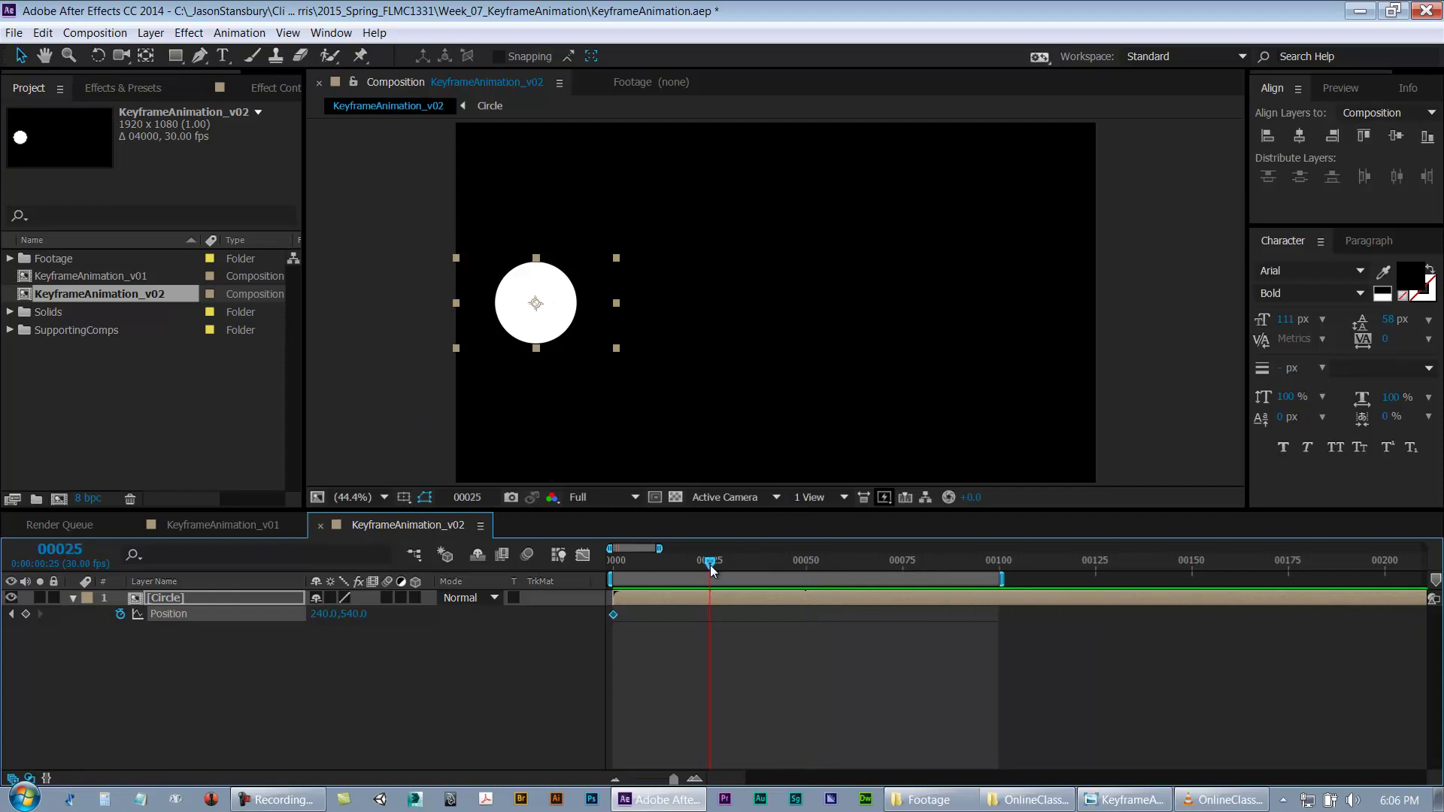
pyautogui.moveTo(542, 331); pyautogui.dragTo(780, 331)
pyautogui.click(1307, 142)
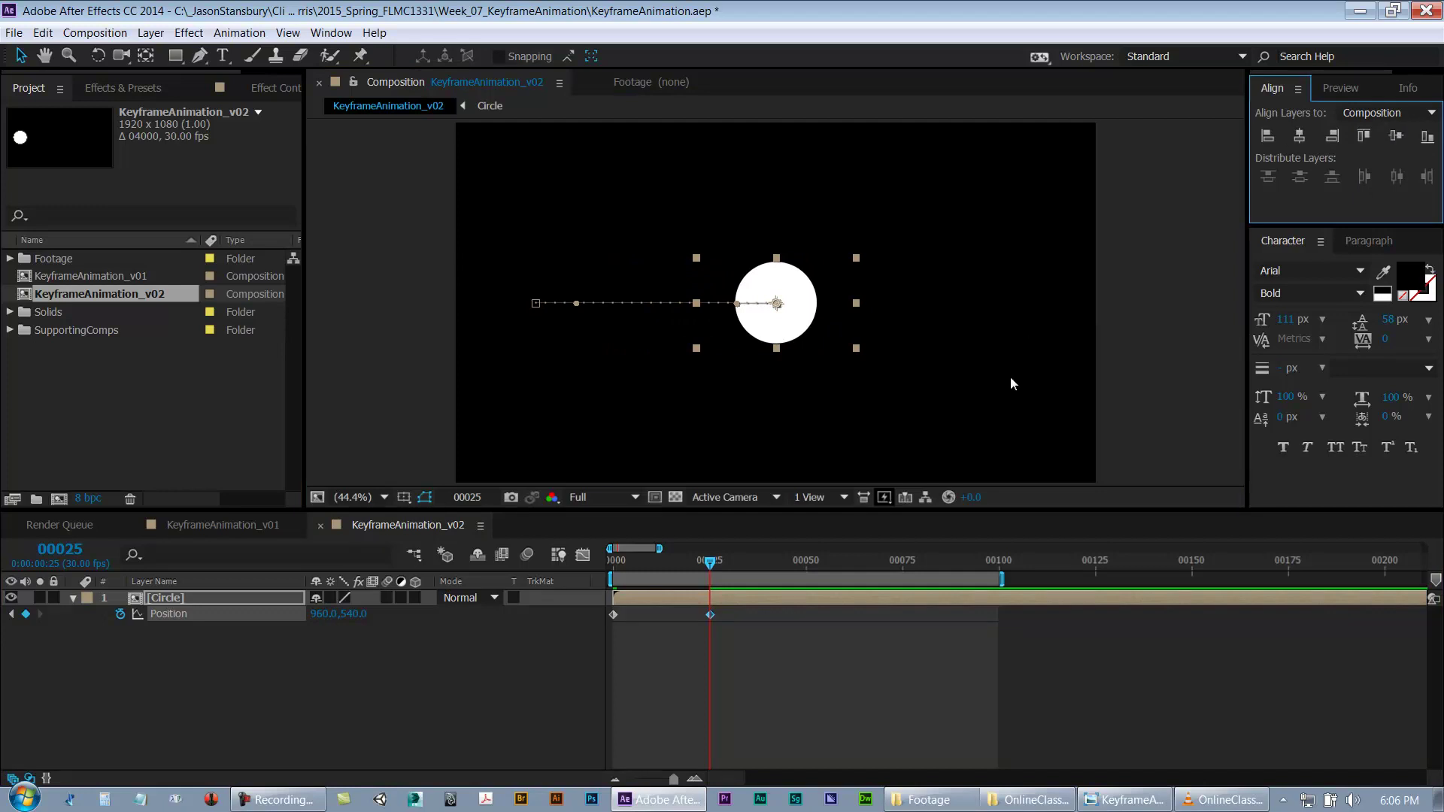
pyautogui.click(805, 566)
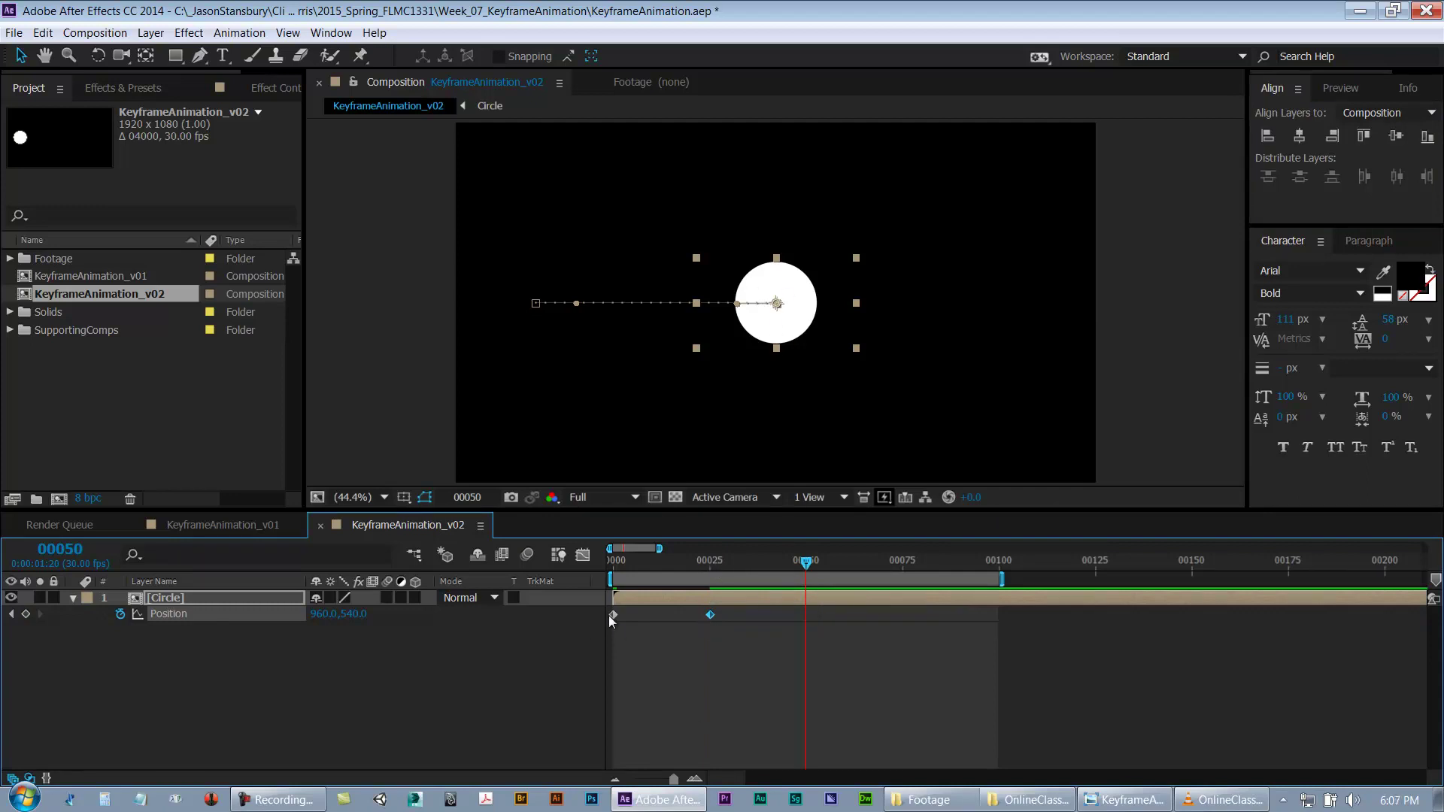
pyautogui.moveTo(713, 615)
# Step: At frame 76, move the Circle to the right and align it with the composition's right edge, then end the work area there
pyautogui.click(906, 563)
pyautogui.moveTo(784, 332); pyautogui.dragTo(998, 332)
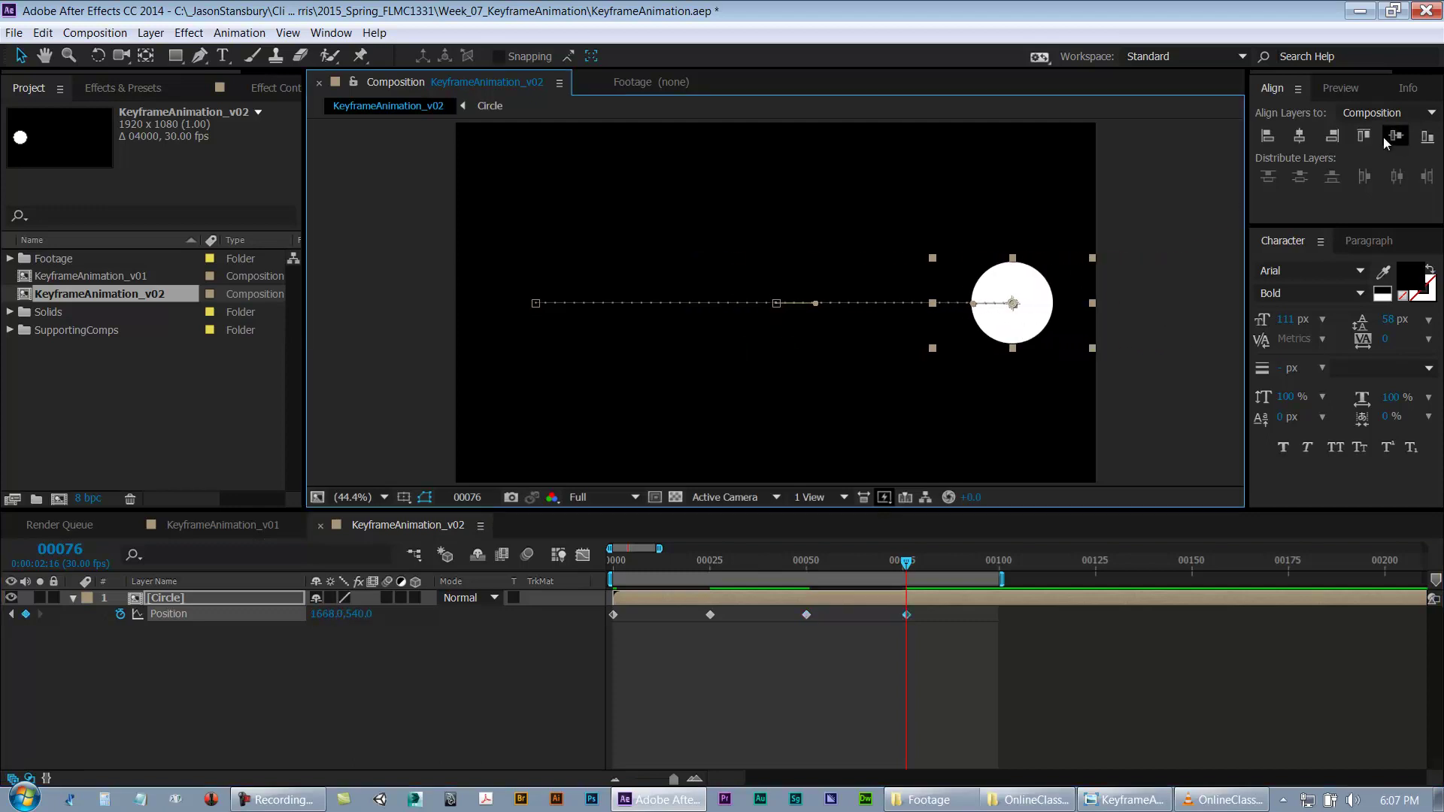
pyautogui.click(1336, 140)
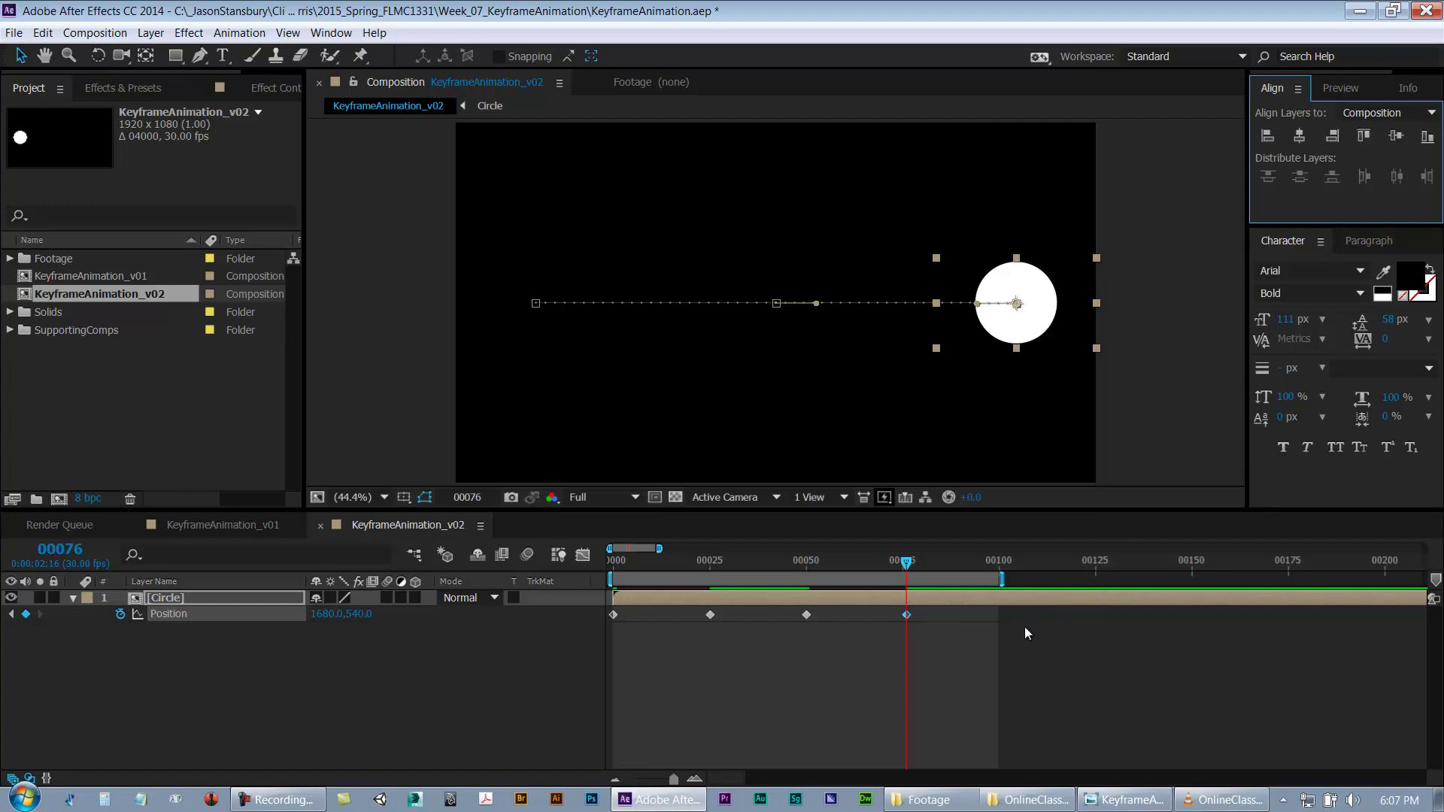
pyautogui.press('n')
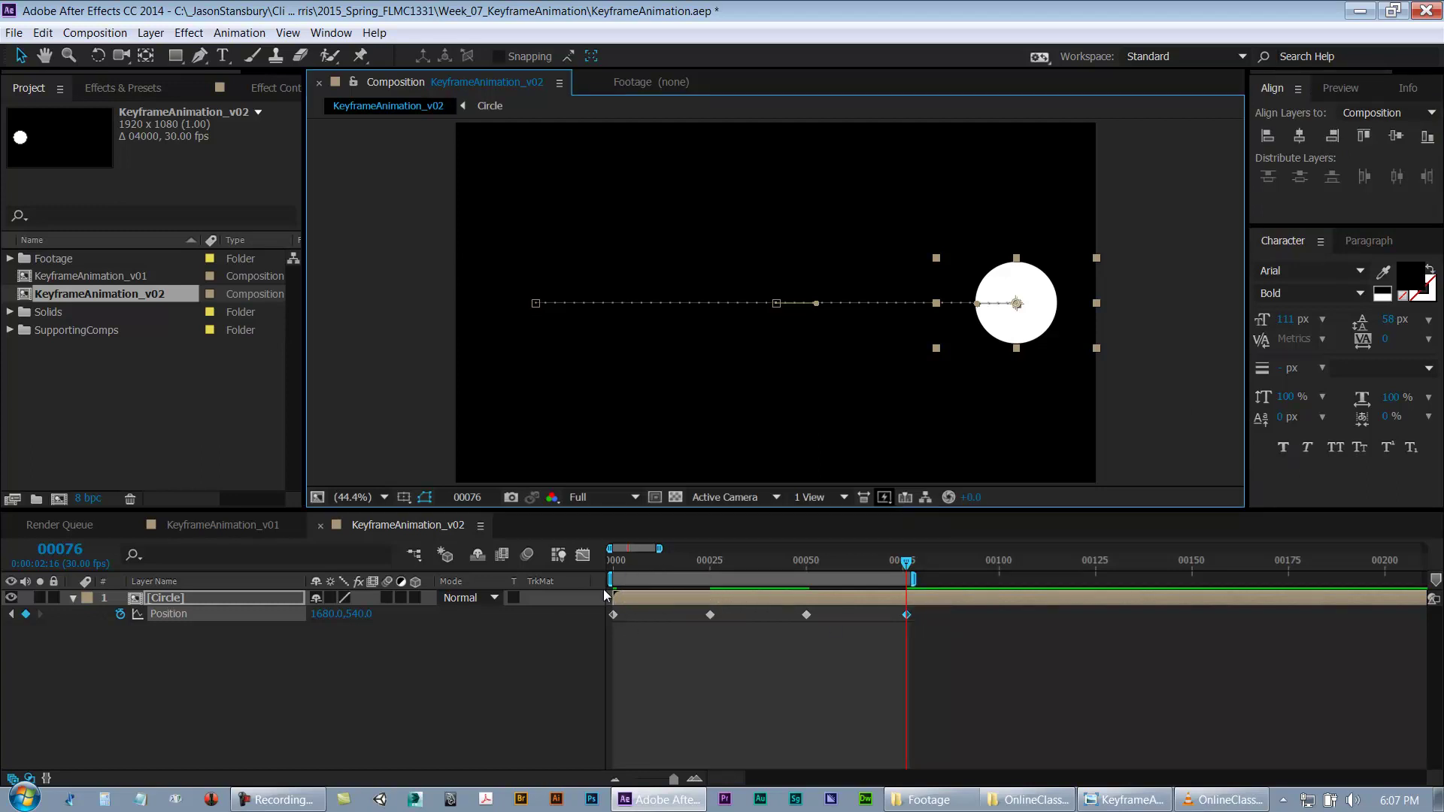
# Step: Examine the Circle's Position keyframes, scrub between frames 25 and 50, and preview the motion
pyautogui.click(614, 624)
pyautogui.click(614, 616)
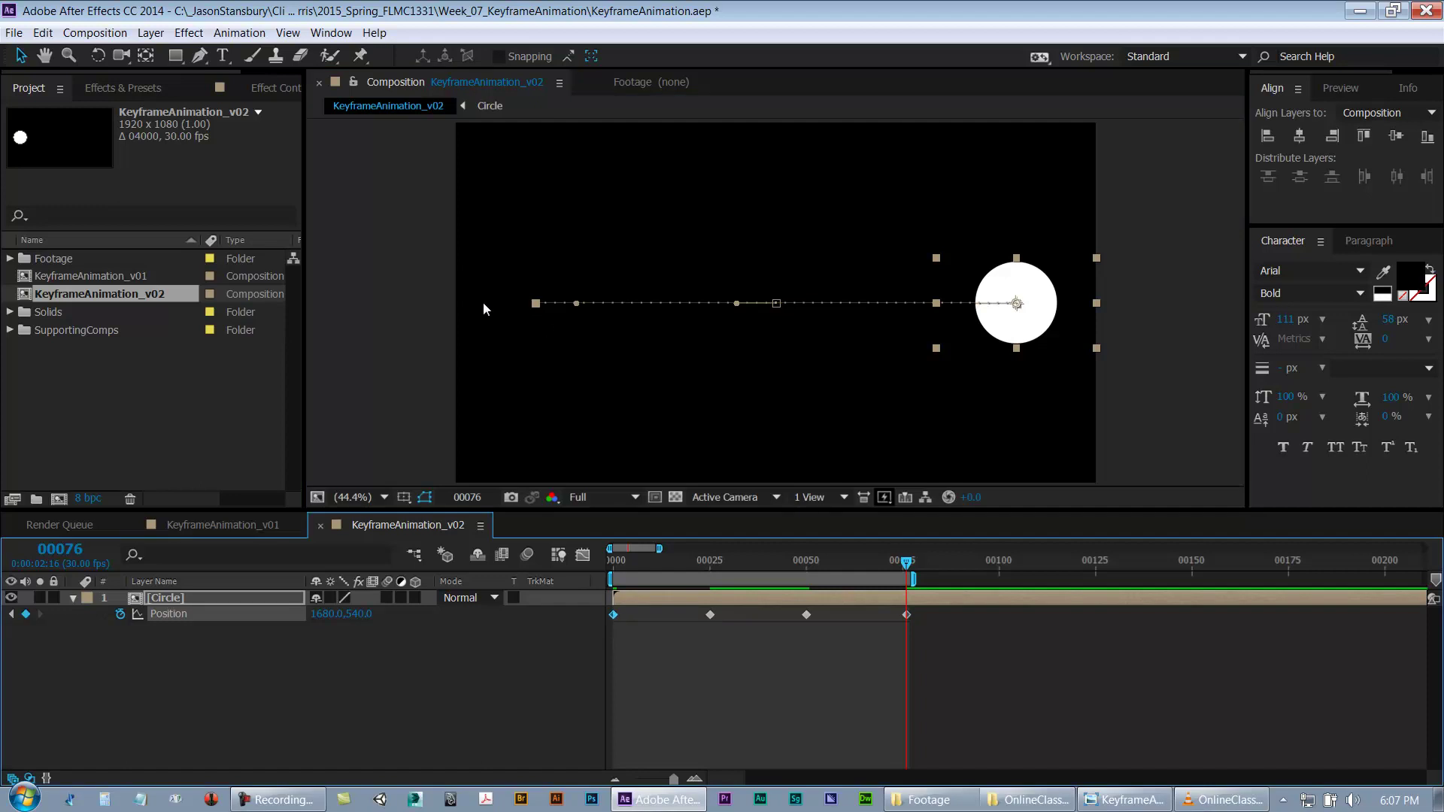
pyautogui.moveTo(918, 611); pyautogui.dragTo(919, 610)
pyautogui.moveTo(819, 658); pyautogui.dragTo(698, 607)
pyautogui.click(712, 569)
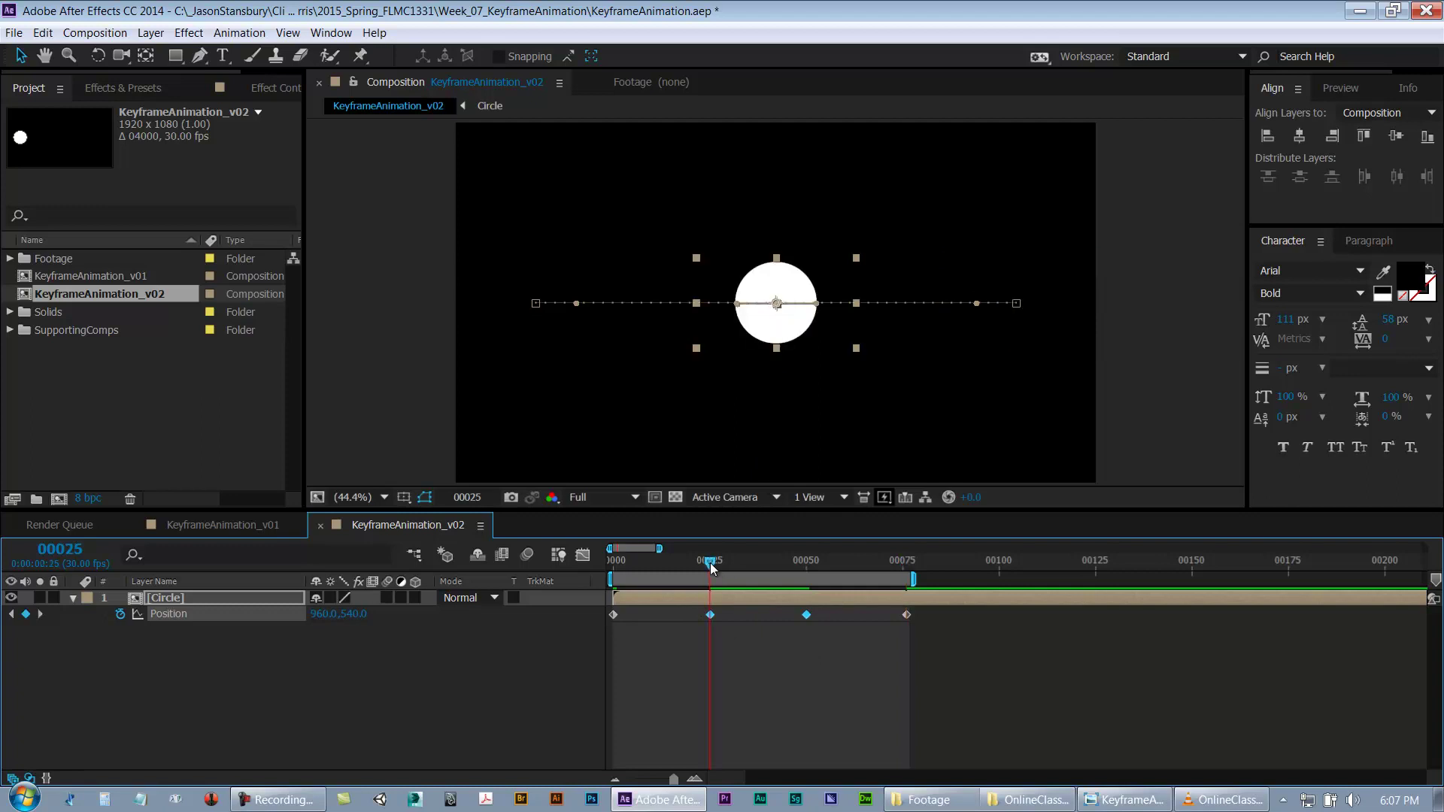
pyautogui.moveTo(770, 562); pyautogui.dragTo(808, 567)
pyautogui.press('space')
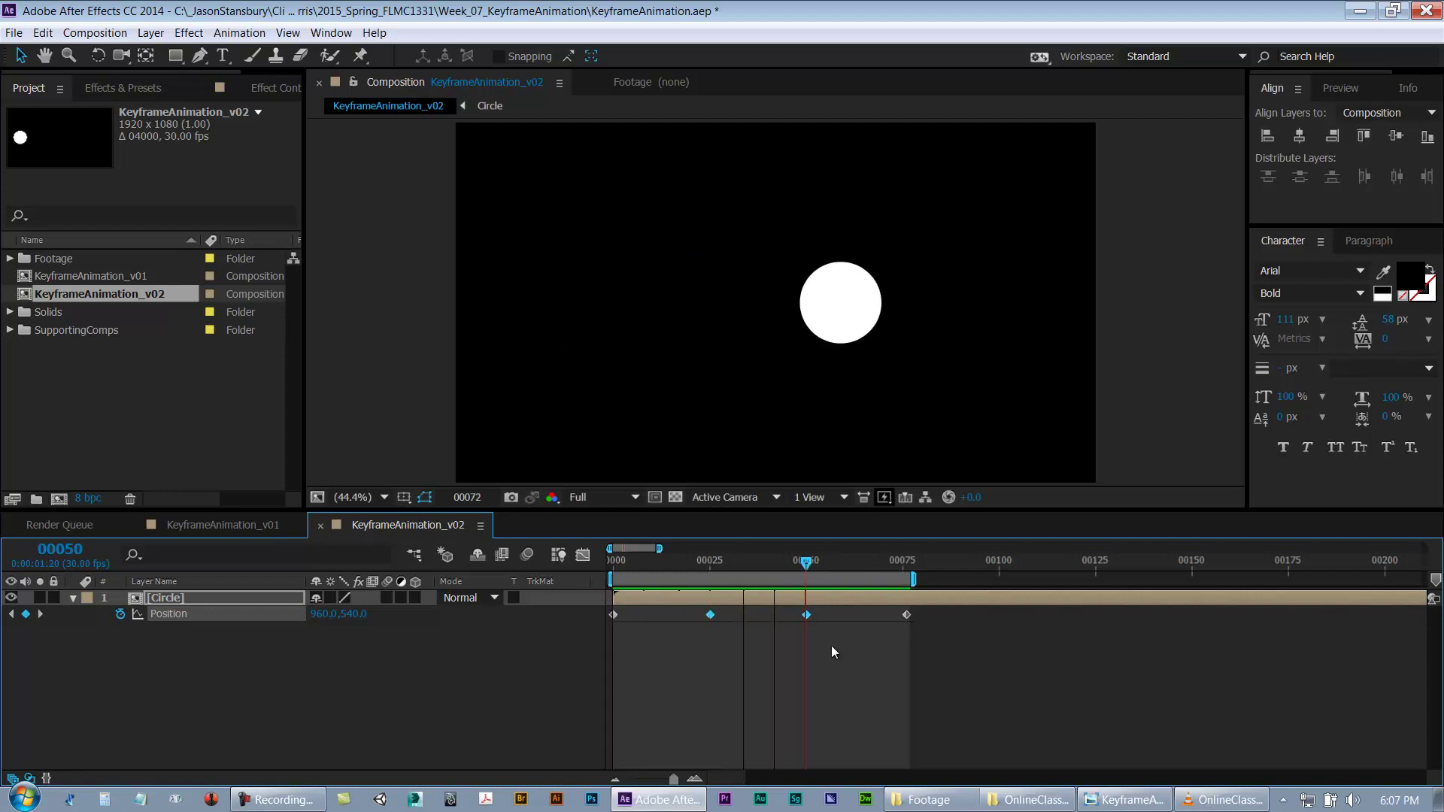
pyautogui.press('space')
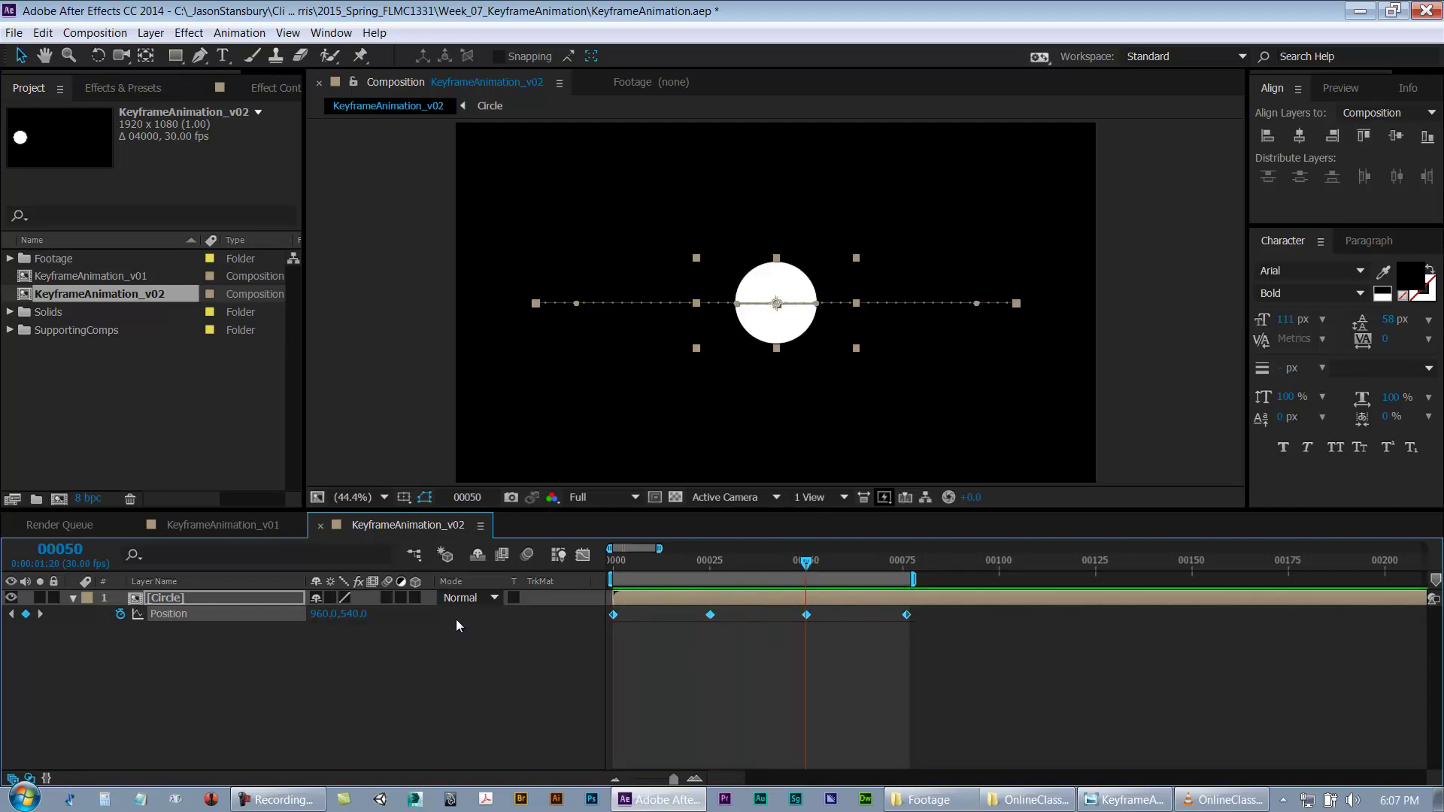
# Step: Set the spatial interpolation of all the Circle's Position keyframes to Continuous Bezier and preview the motion
pyautogui.rightClick(615, 616)
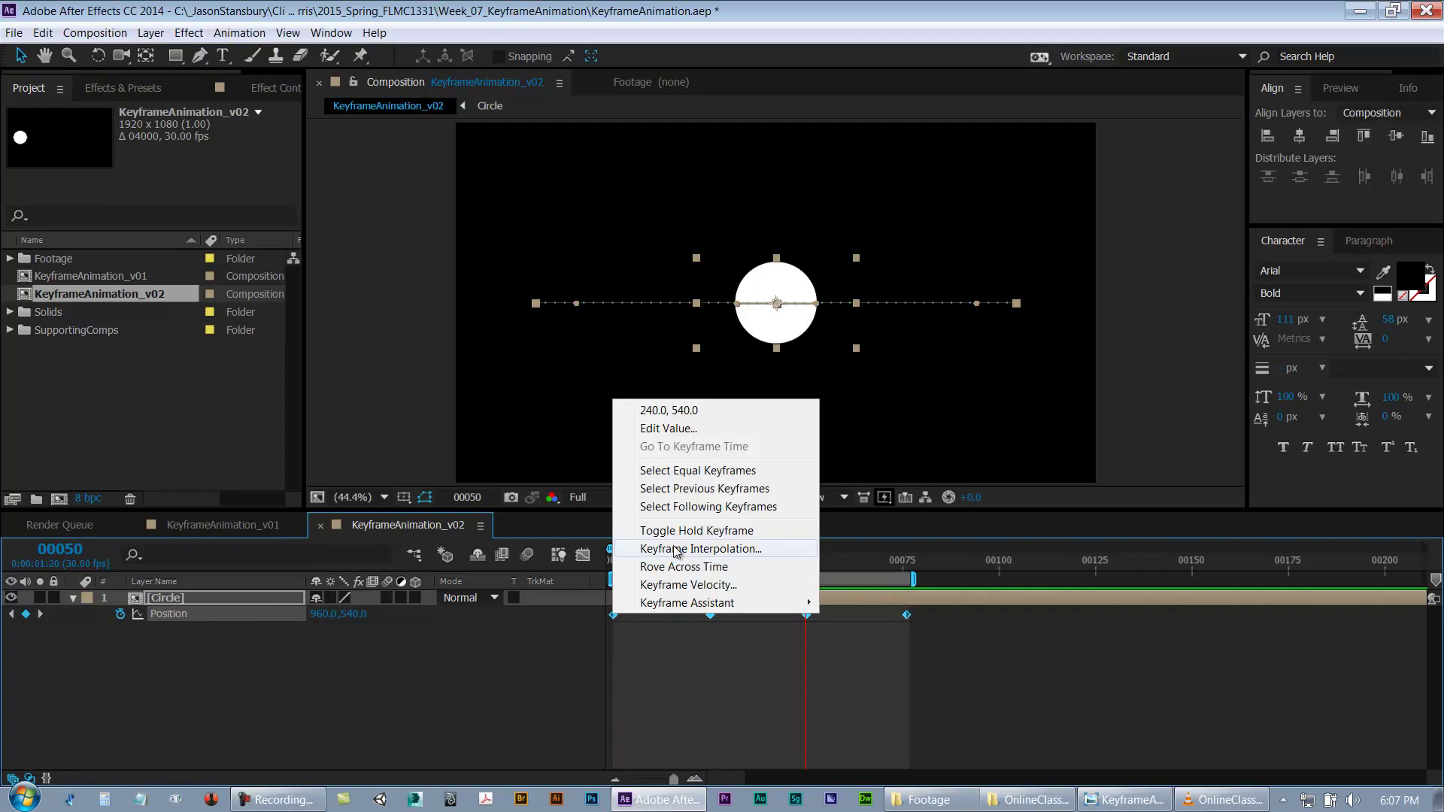
pyautogui.click(703, 550)
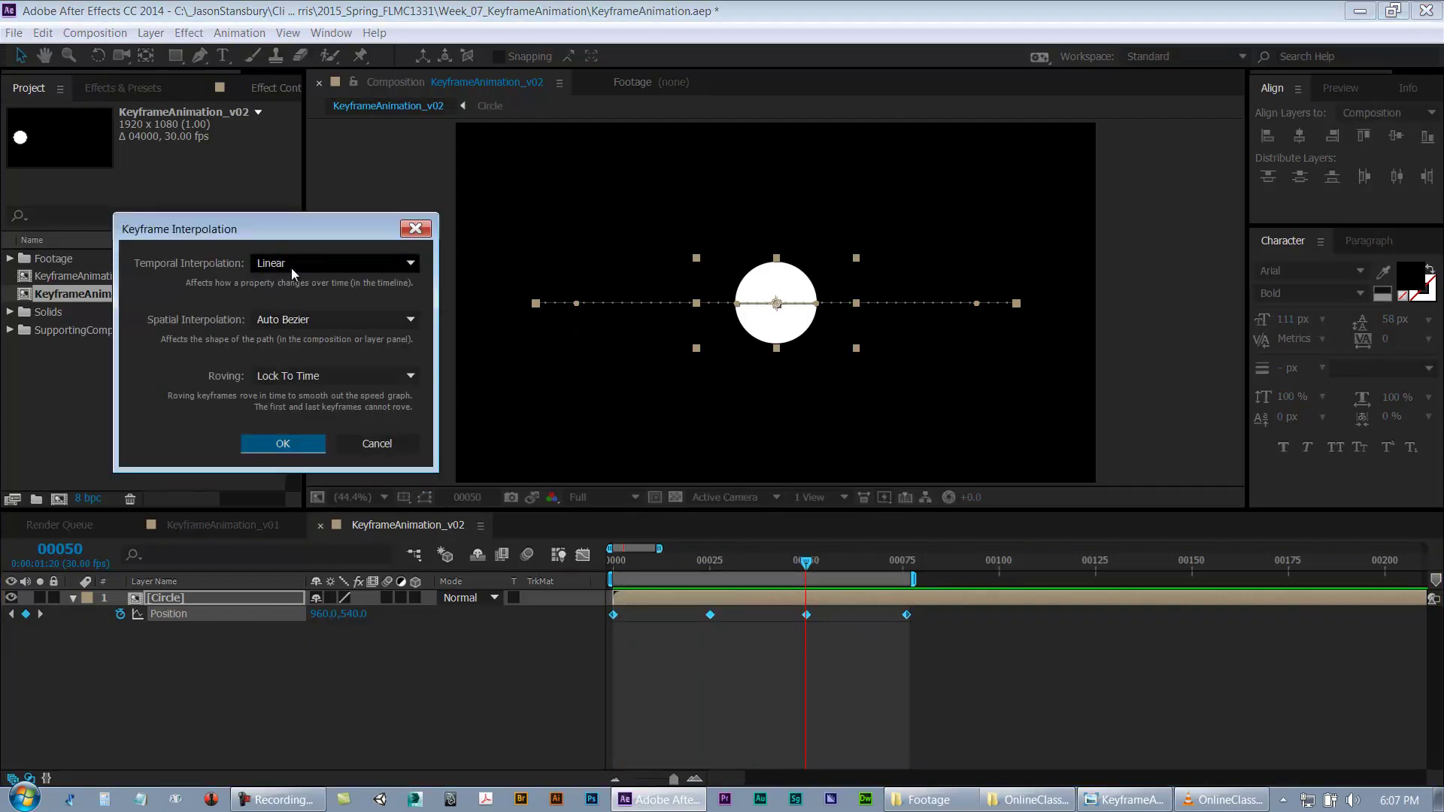
pyautogui.click(302, 323)
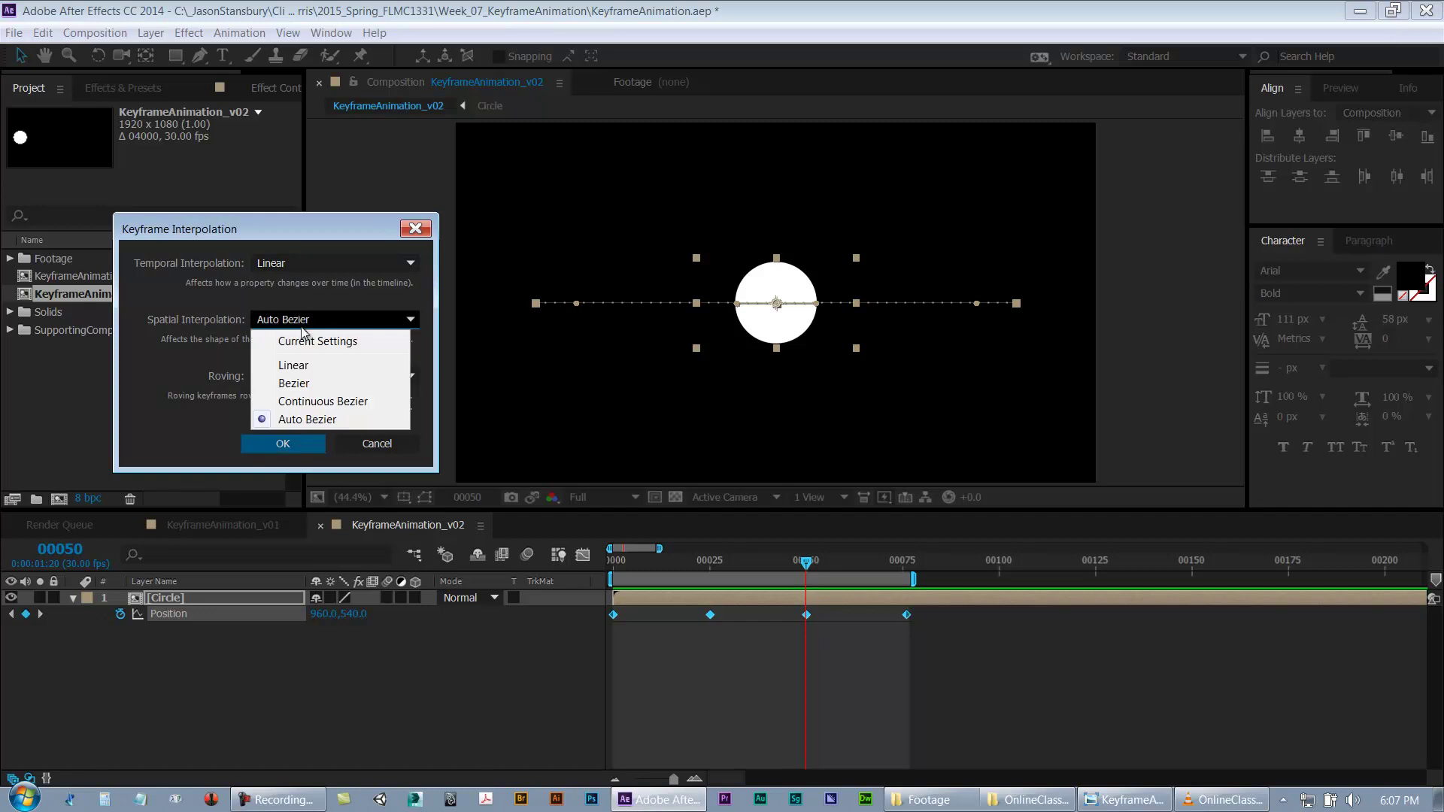
pyautogui.click(312, 401)
pyautogui.click(283, 443)
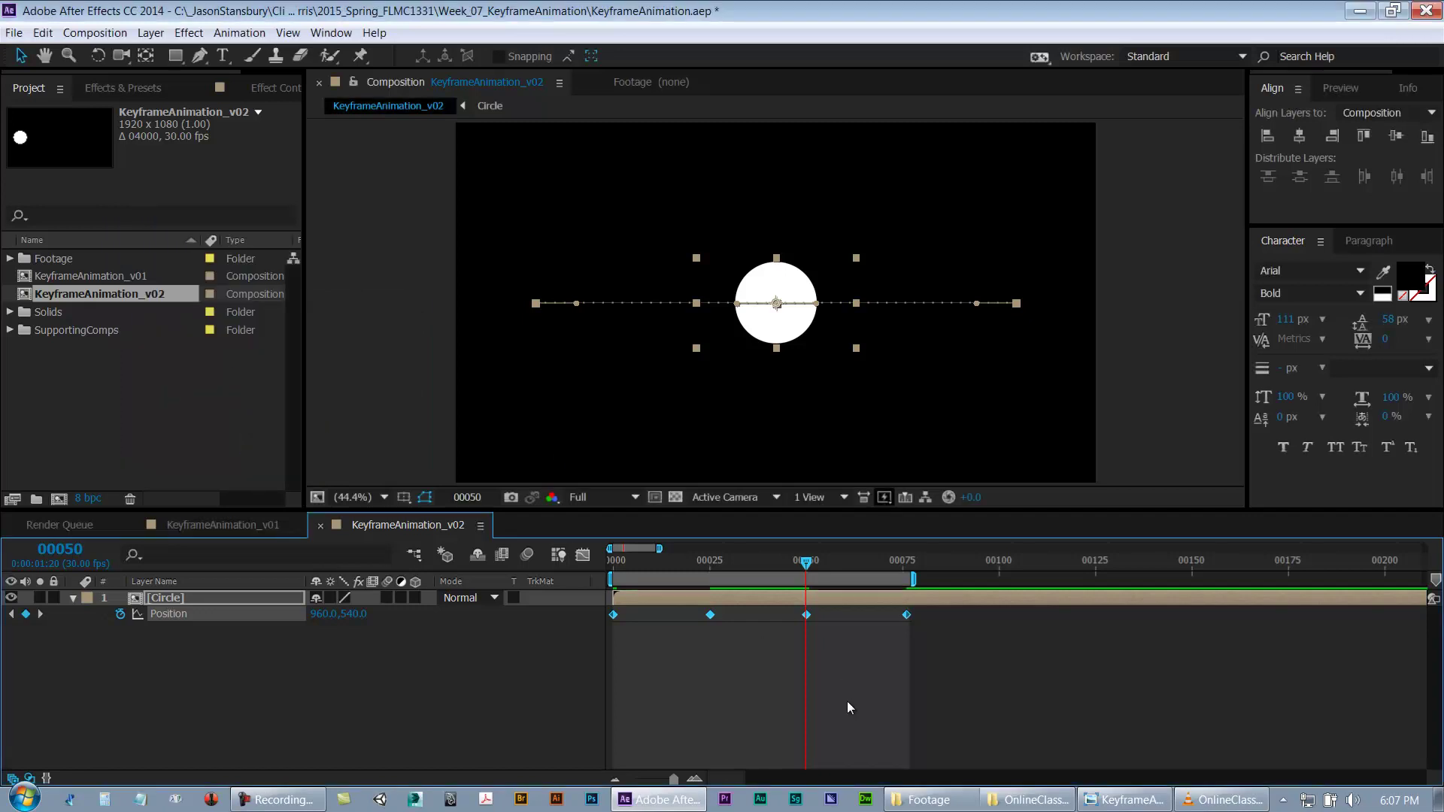
pyautogui.click(845, 698)
pyautogui.press('space')
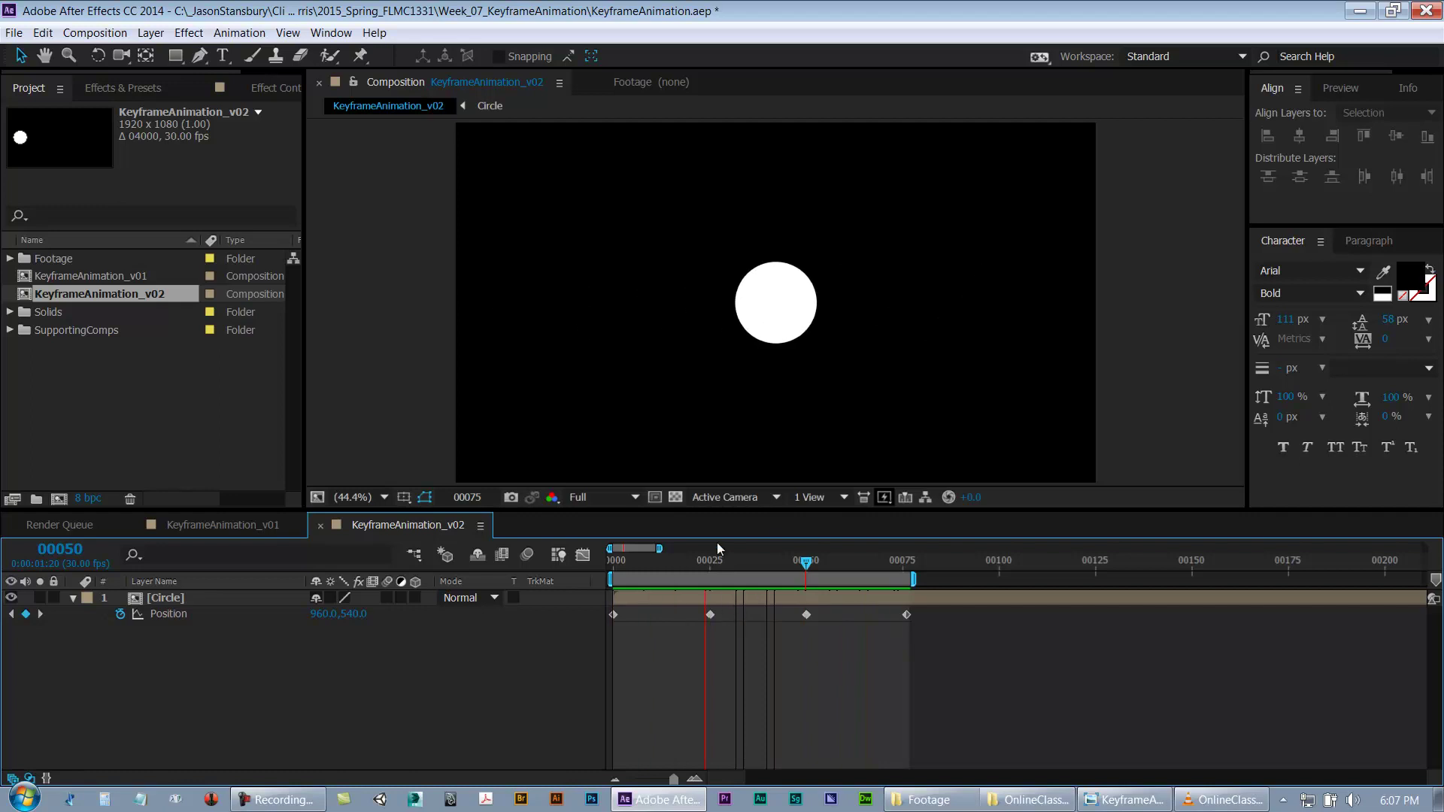
pyautogui.press('space')
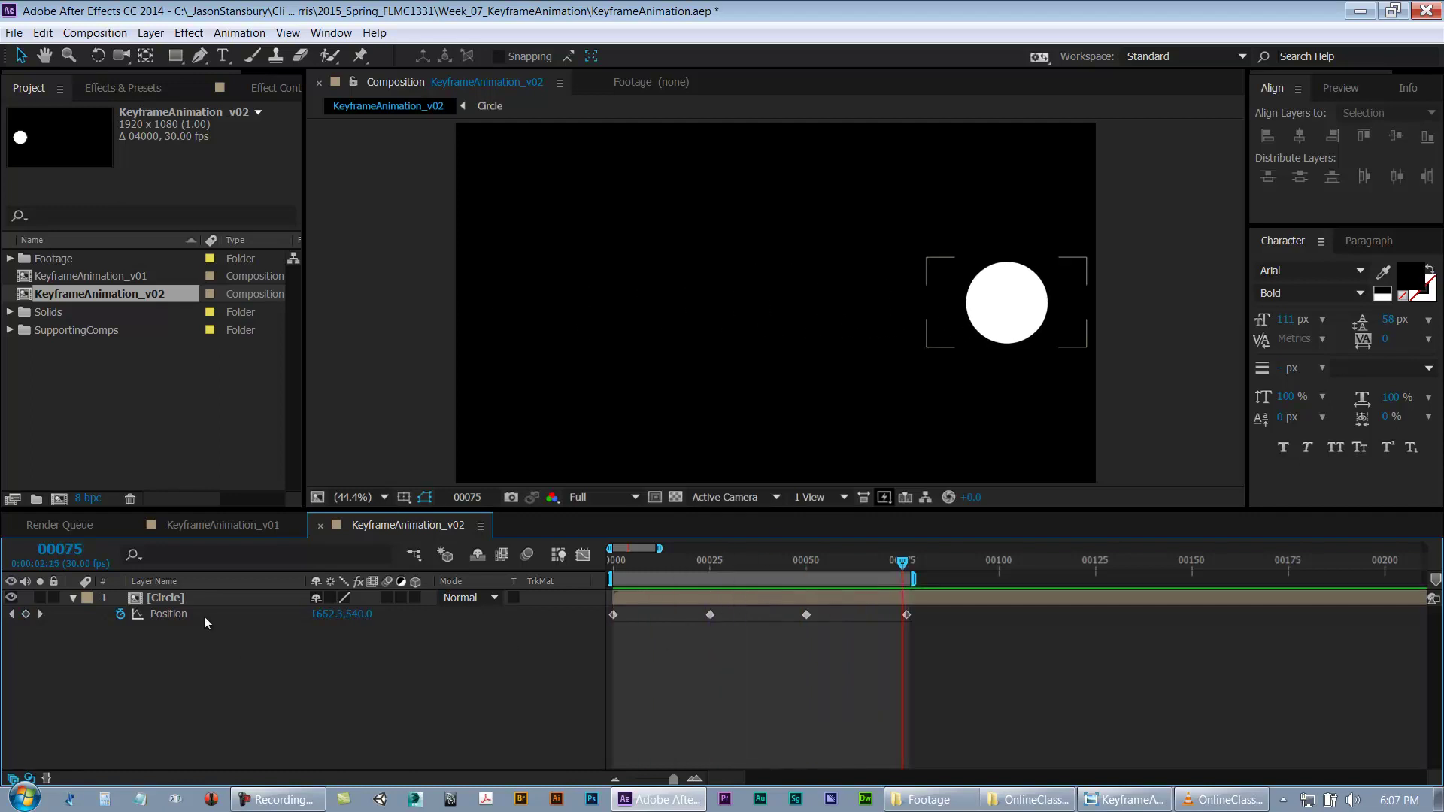
# Step: Set the spatial interpolation of all the Circle's Position keyframes back to Auto Bezier
pyautogui.click(204, 615)
pyautogui.rightClick(611, 615)
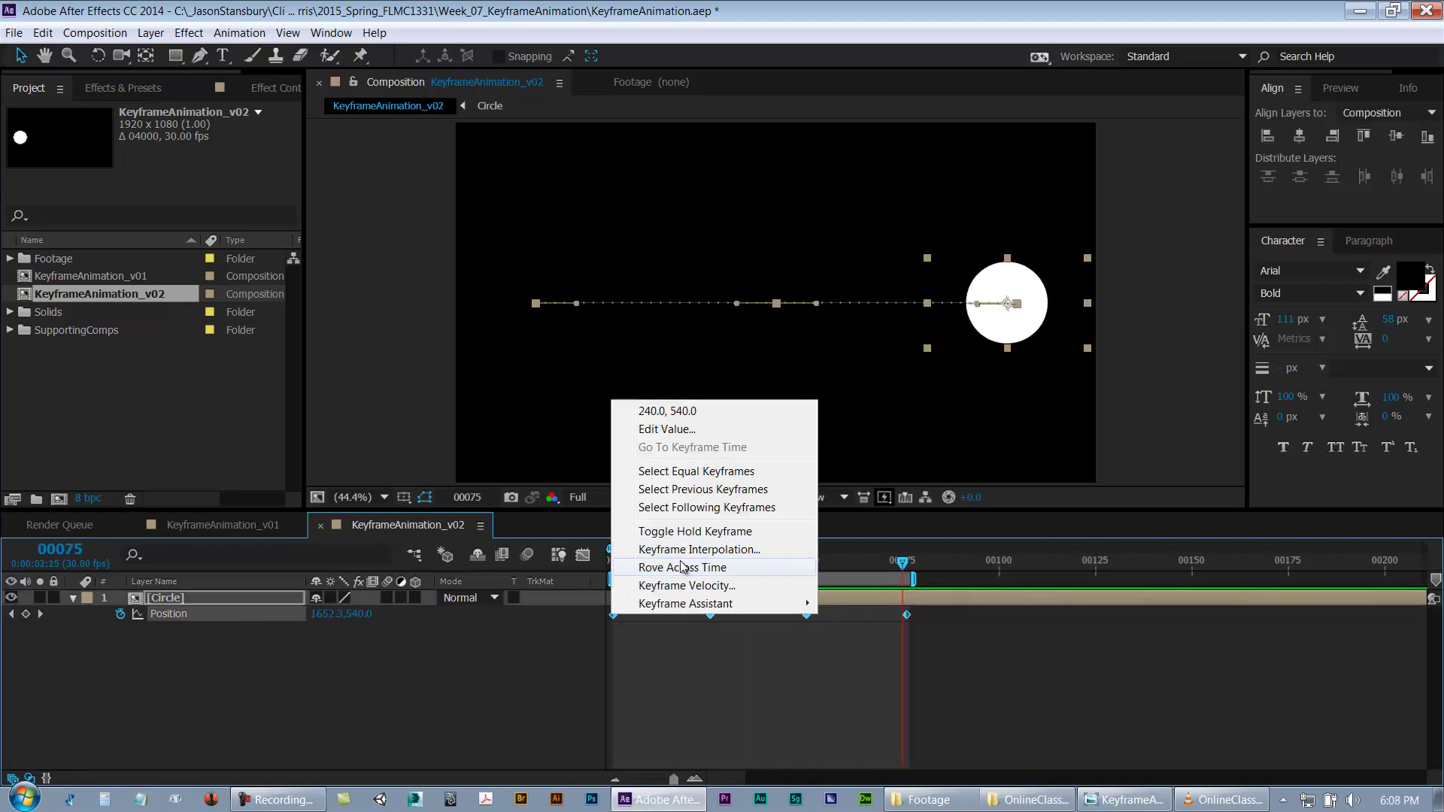
pyautogui.click(698, 548)
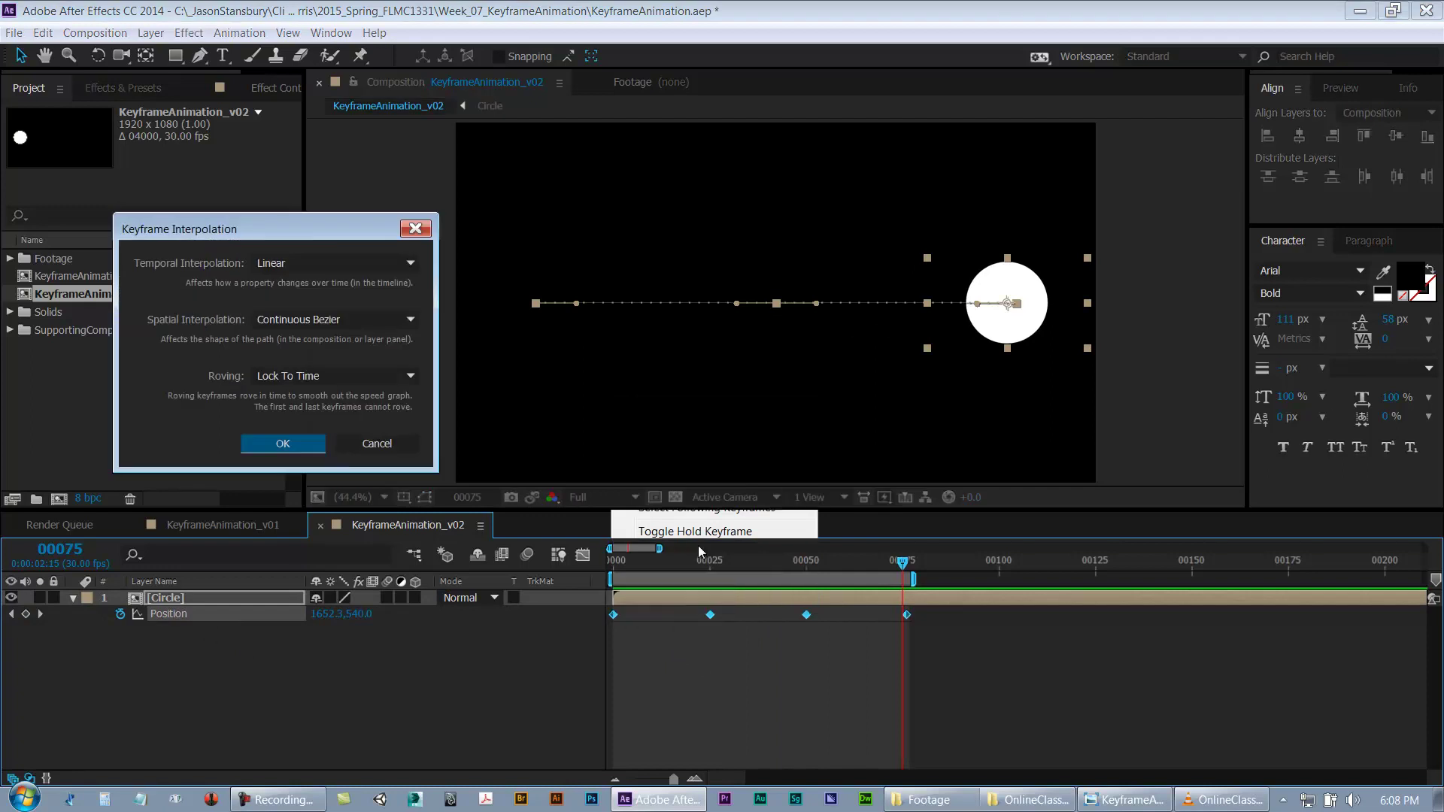
pyautogui.click(294, 263)
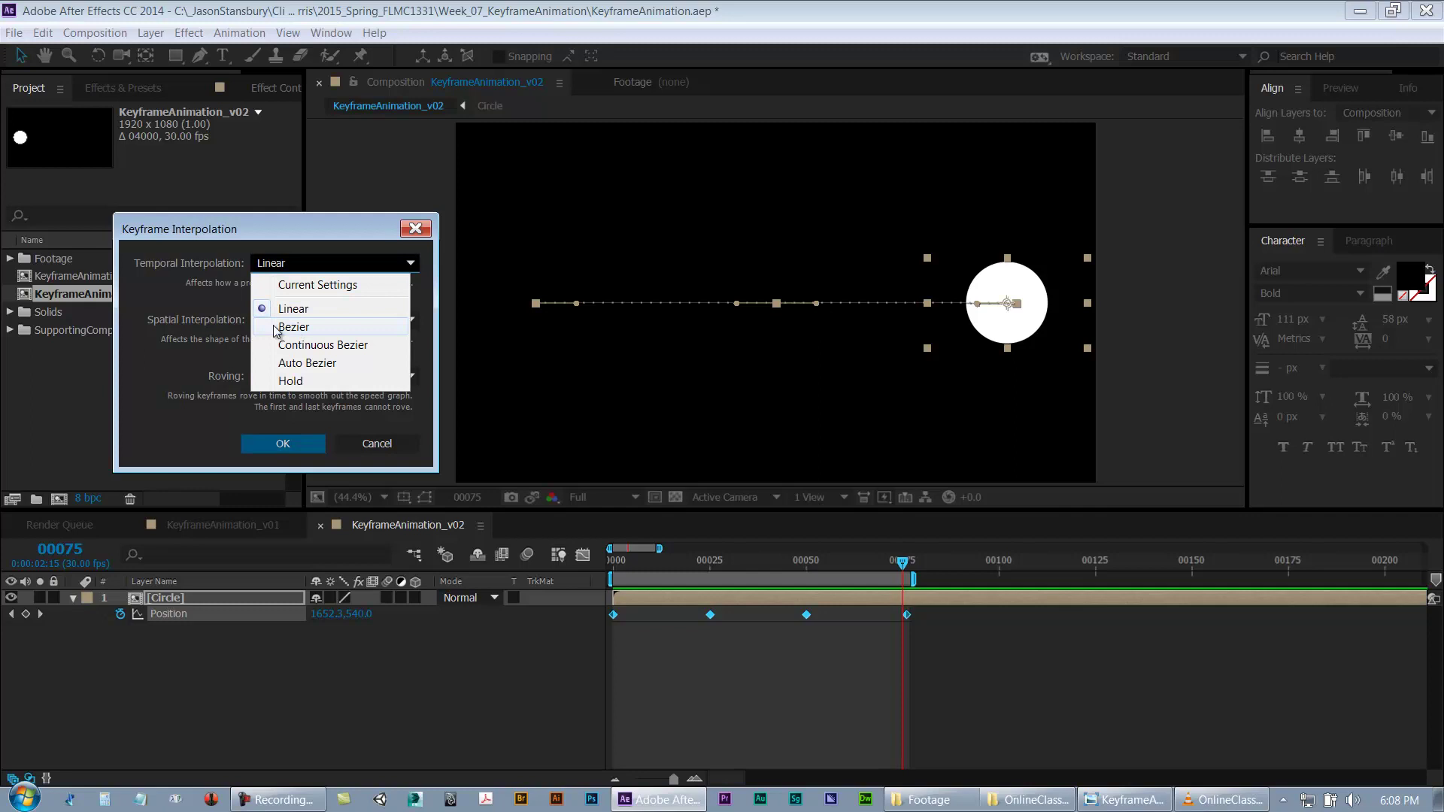
pyautogui.click(201, 317)
pyautogui.click(301, 321)
pyautogui.click(304, 419)
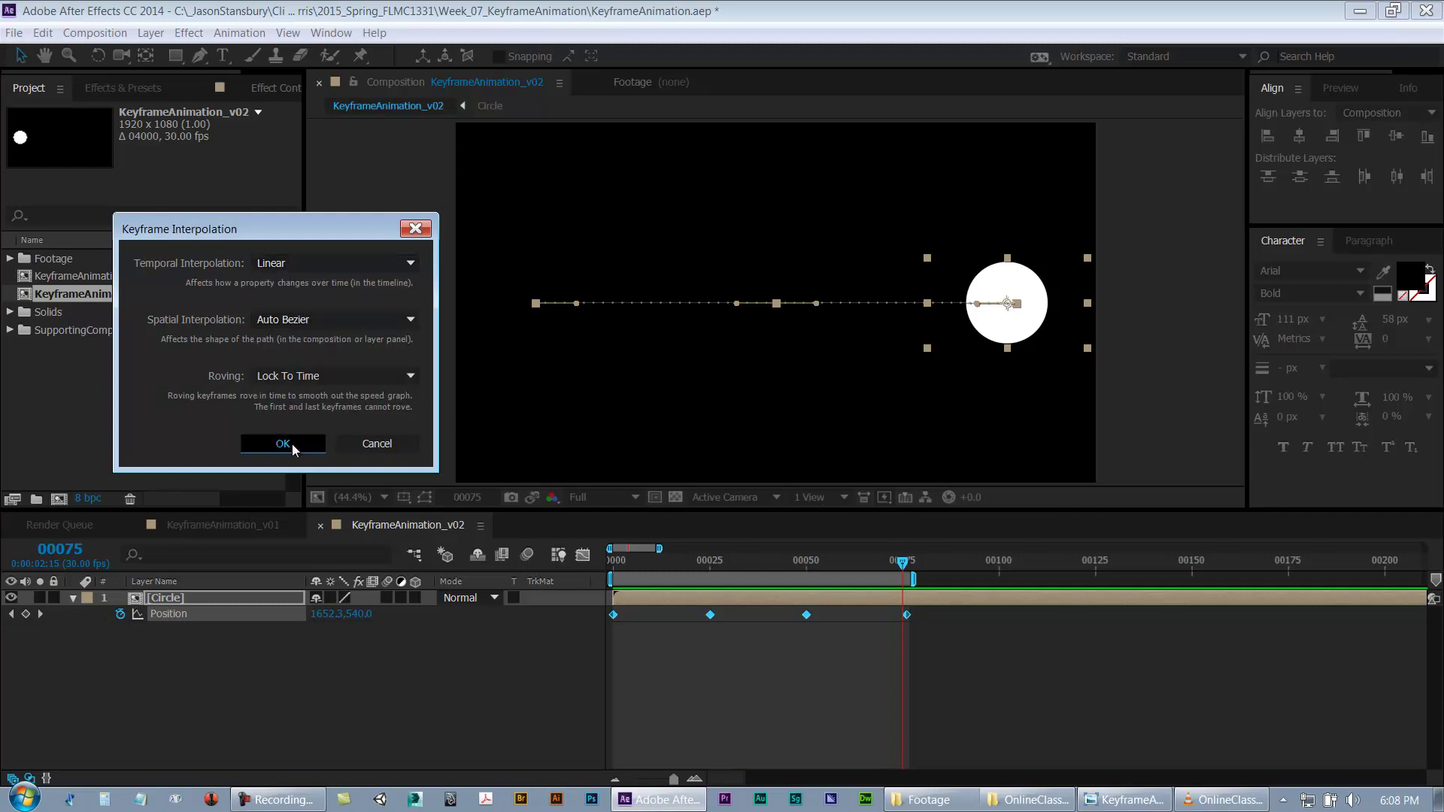
pyautogui.click(282, 444)
# Step: Scrub the Circle's motion up to frame 25 and on to frame 50, and preview the animation from the first frame
pyautogui.click(812, 623)
pyautogui.moveTo(714, 562); pyautogui.dragTo(811, 576)
pyautogui.press('Home')
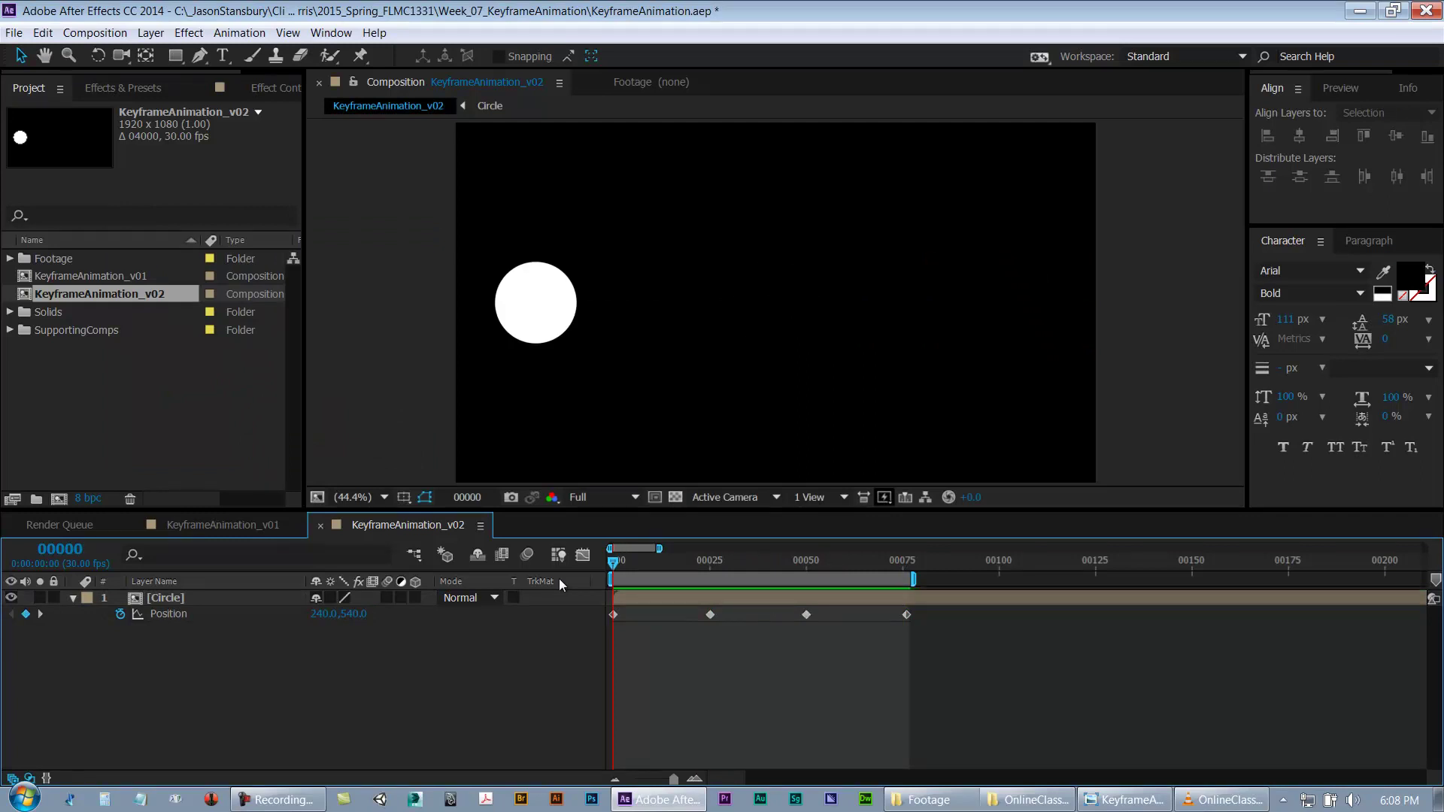
pyautogui.press('space')
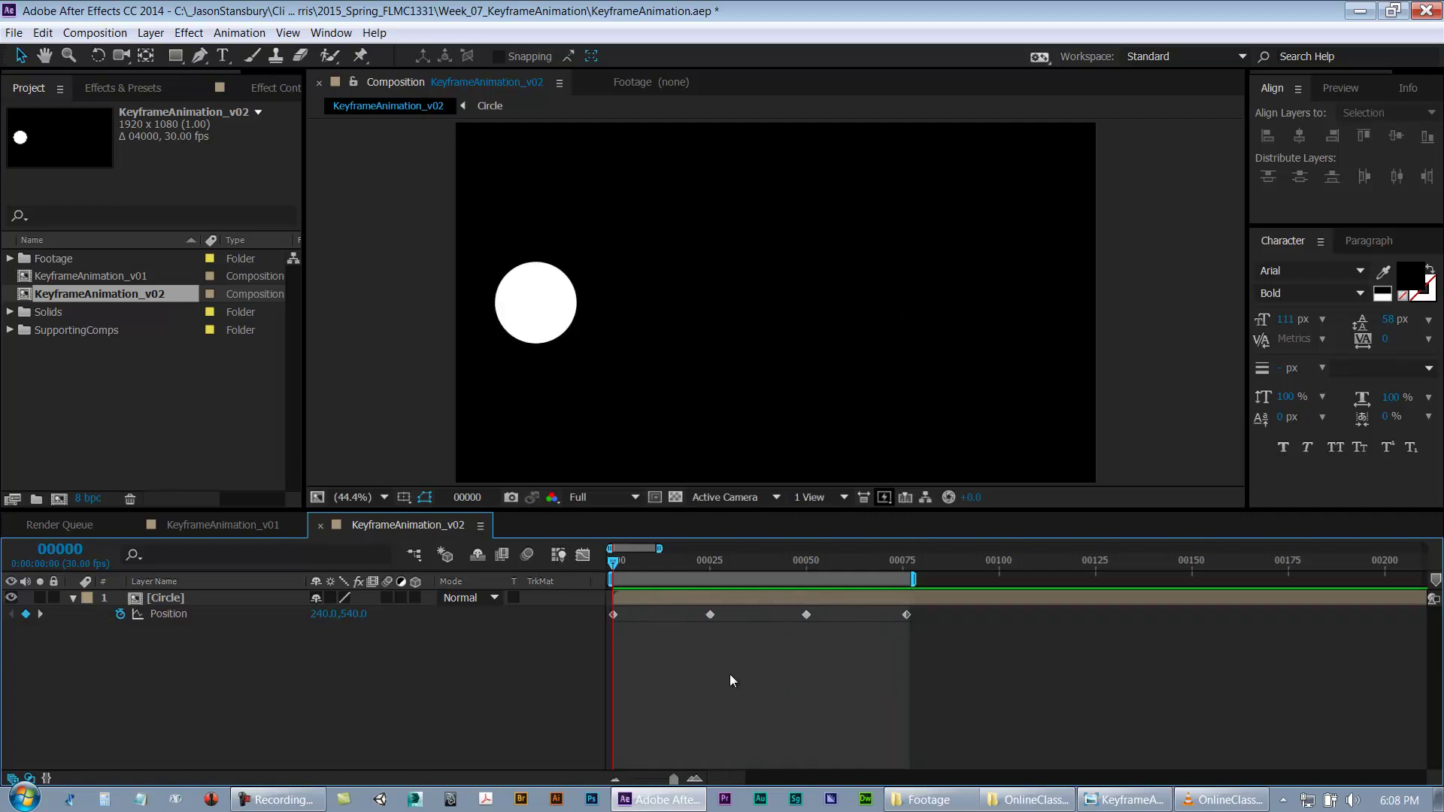
pyautogui.moveTo(625, 567); pyautogui.dragTo(720, 564)
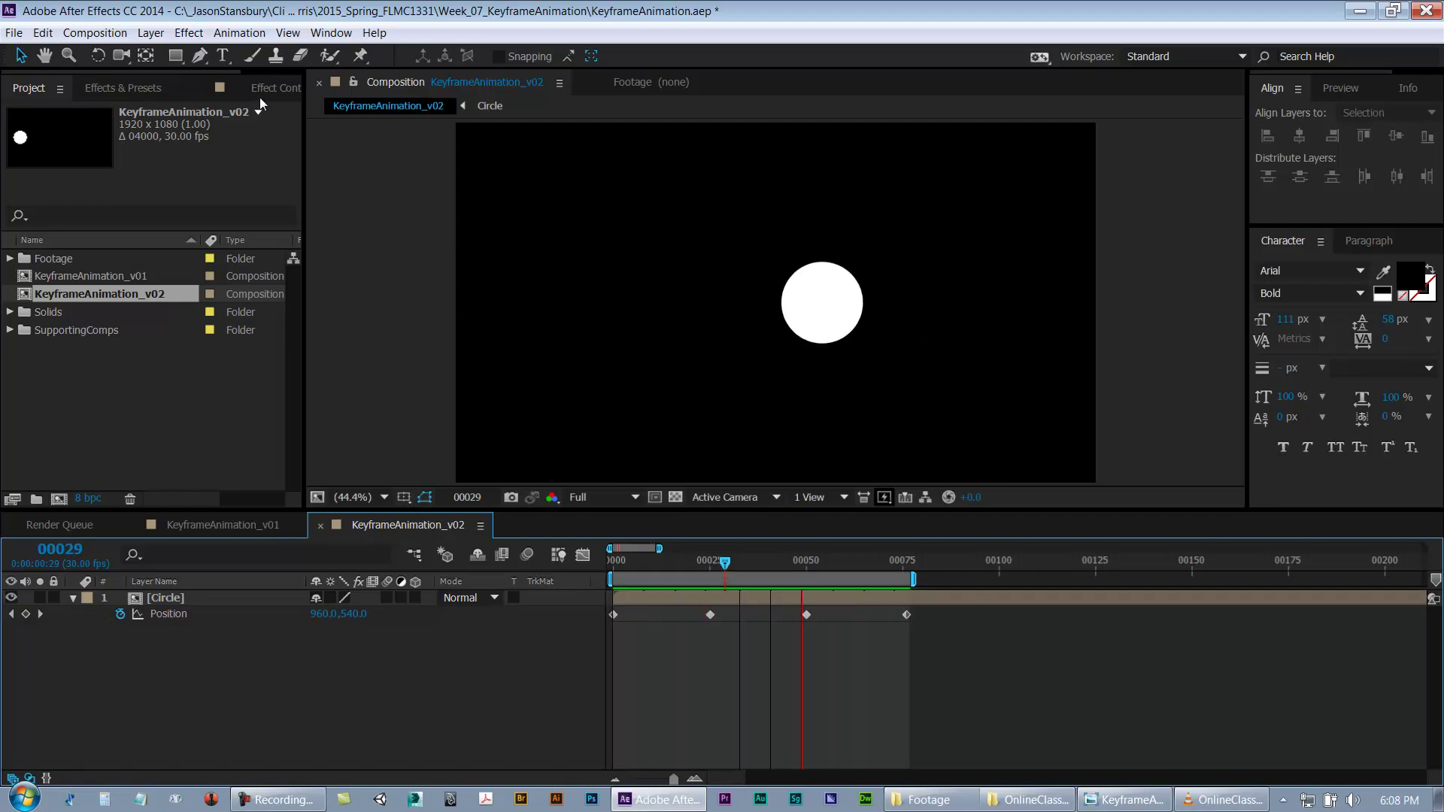
pyautogui.click(663, 564)
pyautogui.moveTo(663, 566); pyautogui.dragTo(704, 563)
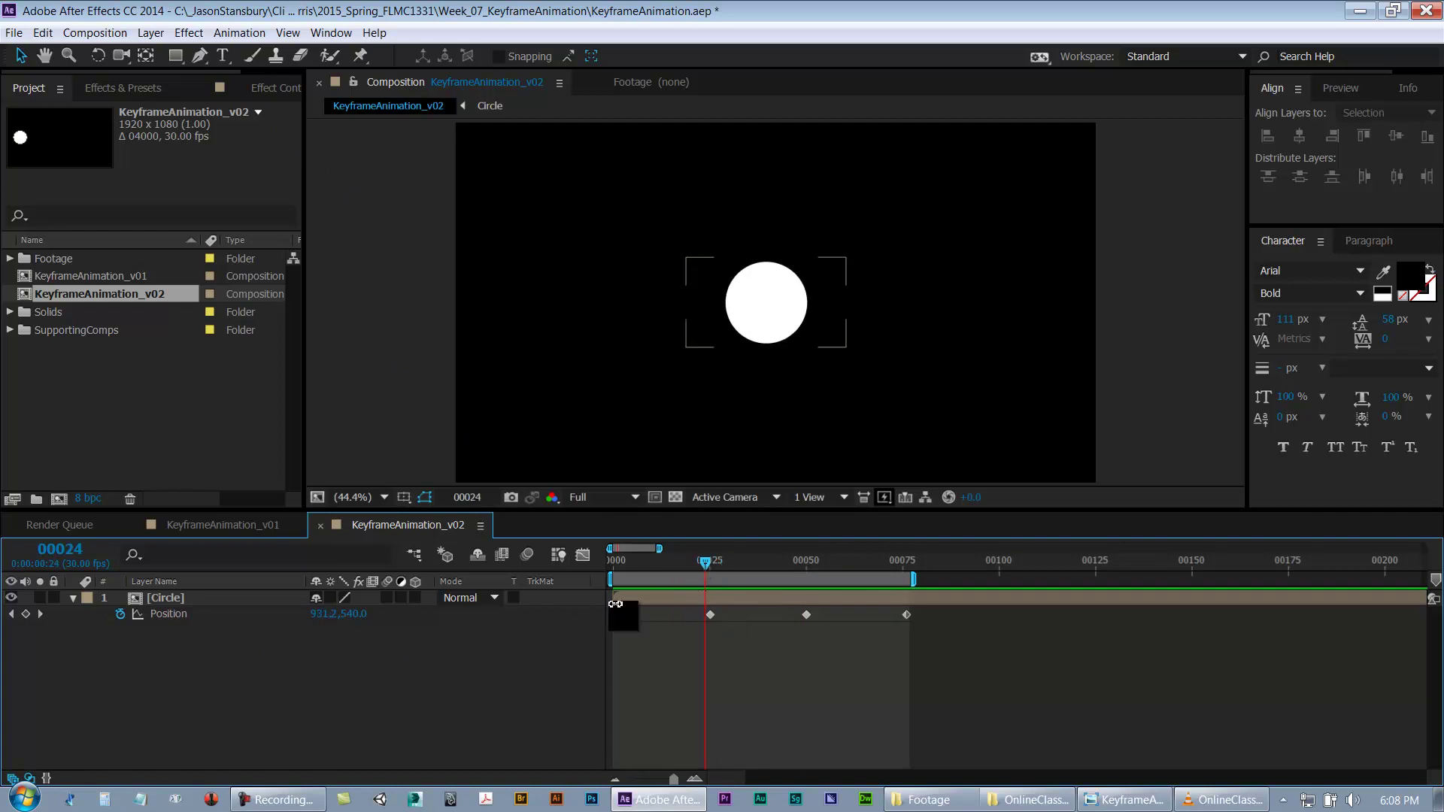
pyautogui.moveTo(707, 565); pyautogui.dragTo(814, 564)
pyautogui.press('Home')
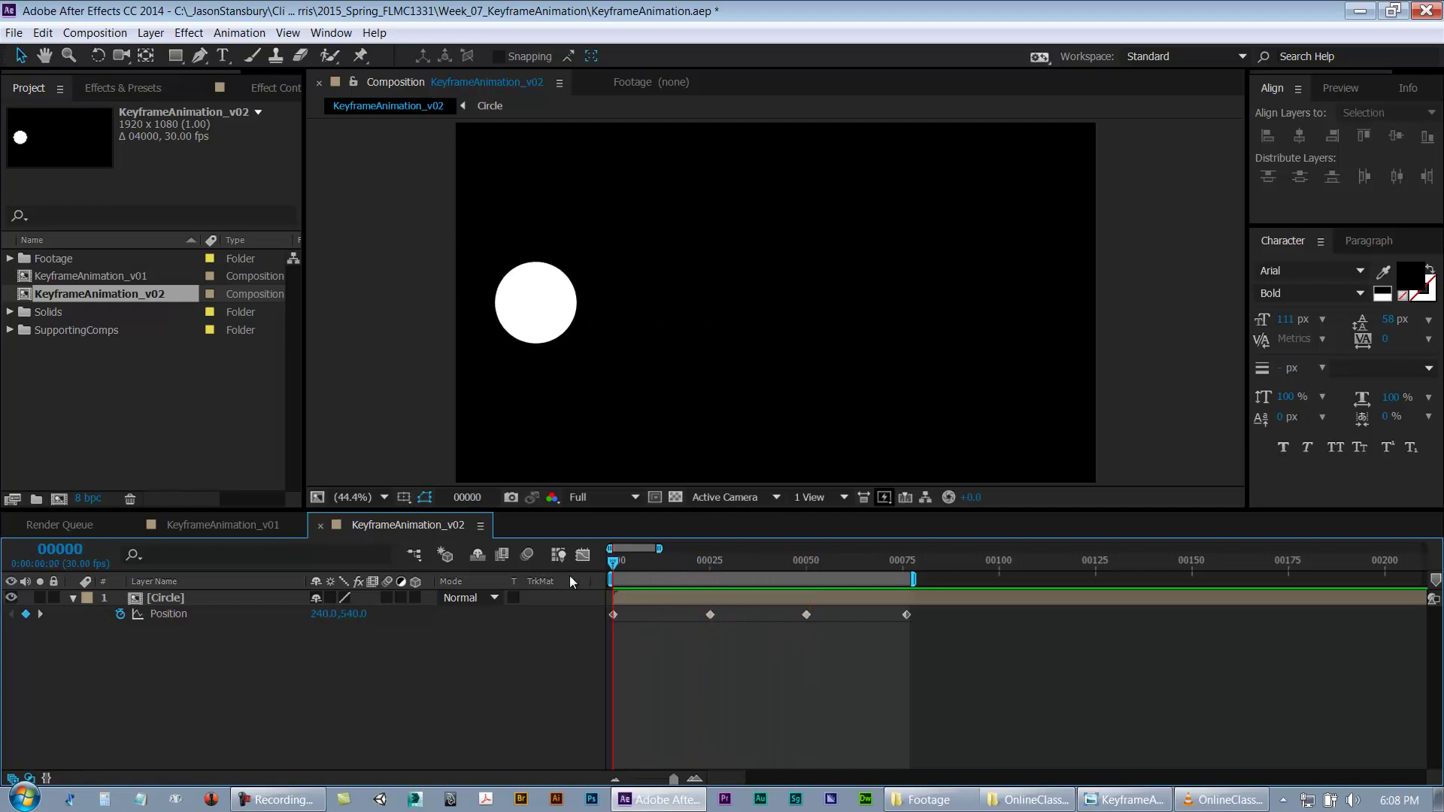
pyautogui.press('space')
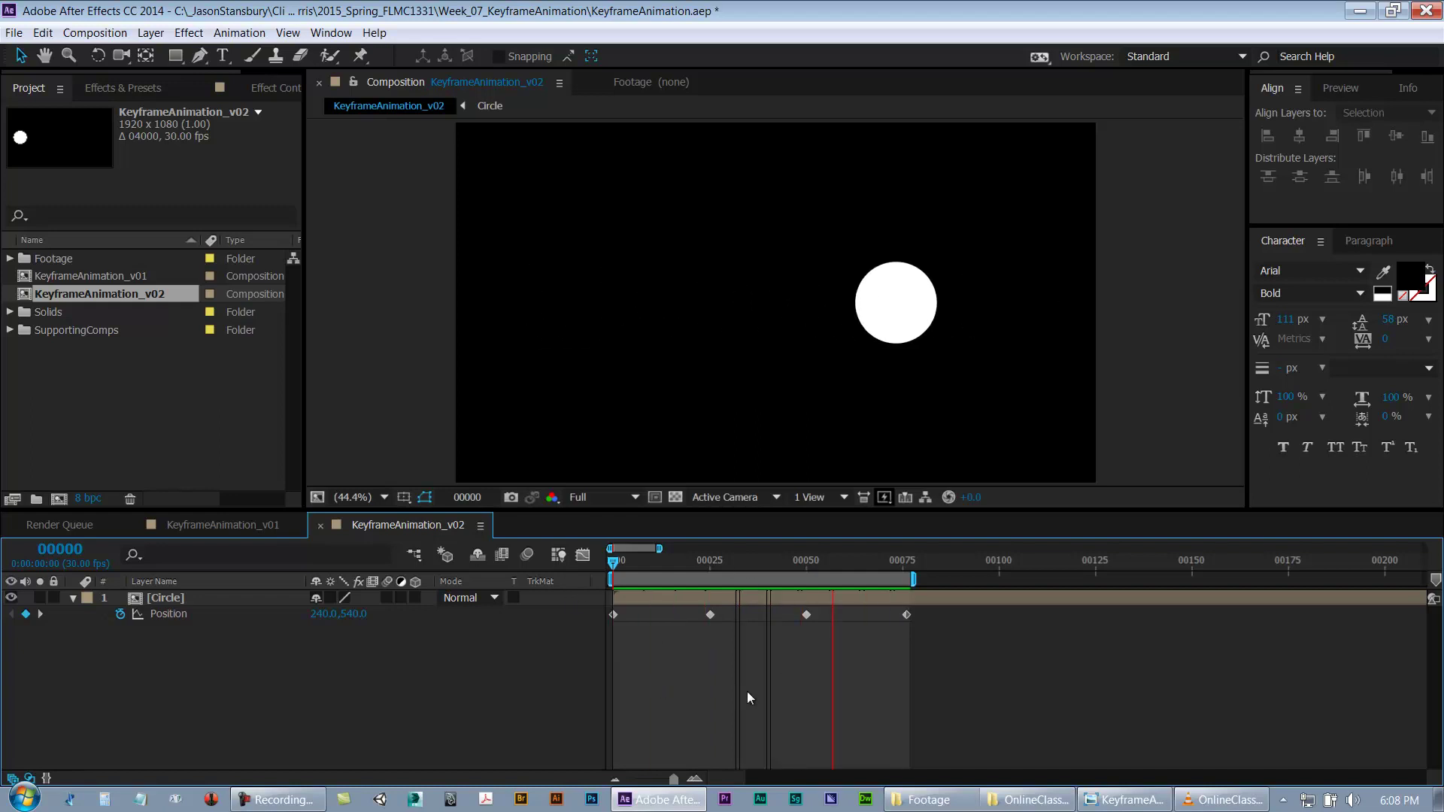
pyautogui.click(649, 595)
pyautogui.moveTo(625, 565); pyautogui.dragTo(712, 565)
# Step: Delete all the Circle's Position keyframes after frame 0 and move the current time to frame 20
pyautogui.moveTo(878, 667); pyautogui.dragTo(700, 606)
pyautogui.press('pageup')
pyautogui.press('Delete')
pyautogui.press('Delete')
pyautogui.press('Delete')
pyautogui.click(612, 565)
pyautogui.moveTo(612, 565); pyautogui.dragTo(689, 567)
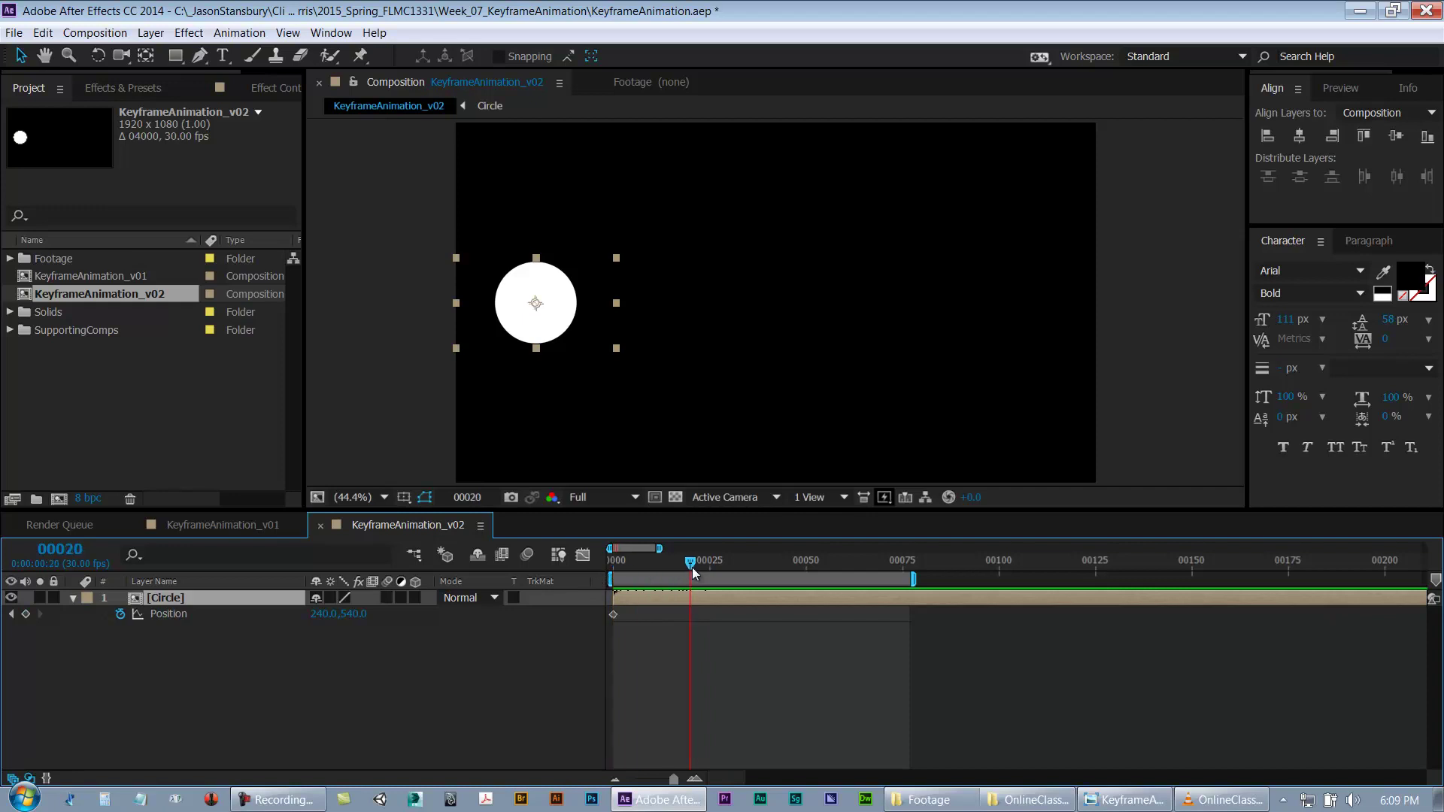
# Step: Keyframe the Circle's Position at about 700, 540, hold it until frame 39, move it to about 1647, 540 at frame 62, and preview
pyautogui.moveTo(554, 336); pyautogui.dragTo(707, 334)
pyautogui.click(763, 565)
pyautogui.click(26, 614)
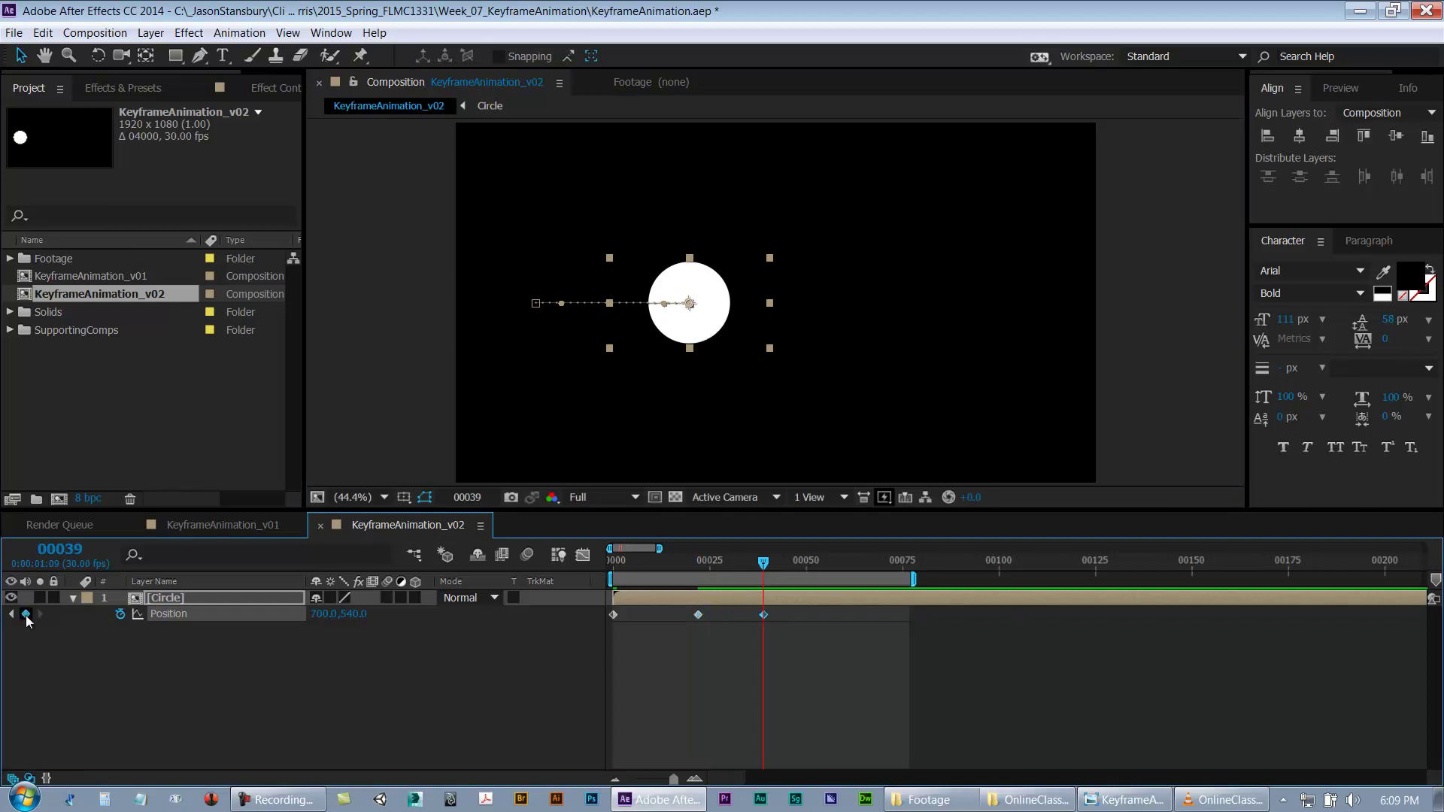
pyautogui.click(851, 565)
pyautogui.moveTo(693, 291); pyautogui.dragTo(1014, 331)
pyautogui.press('space')
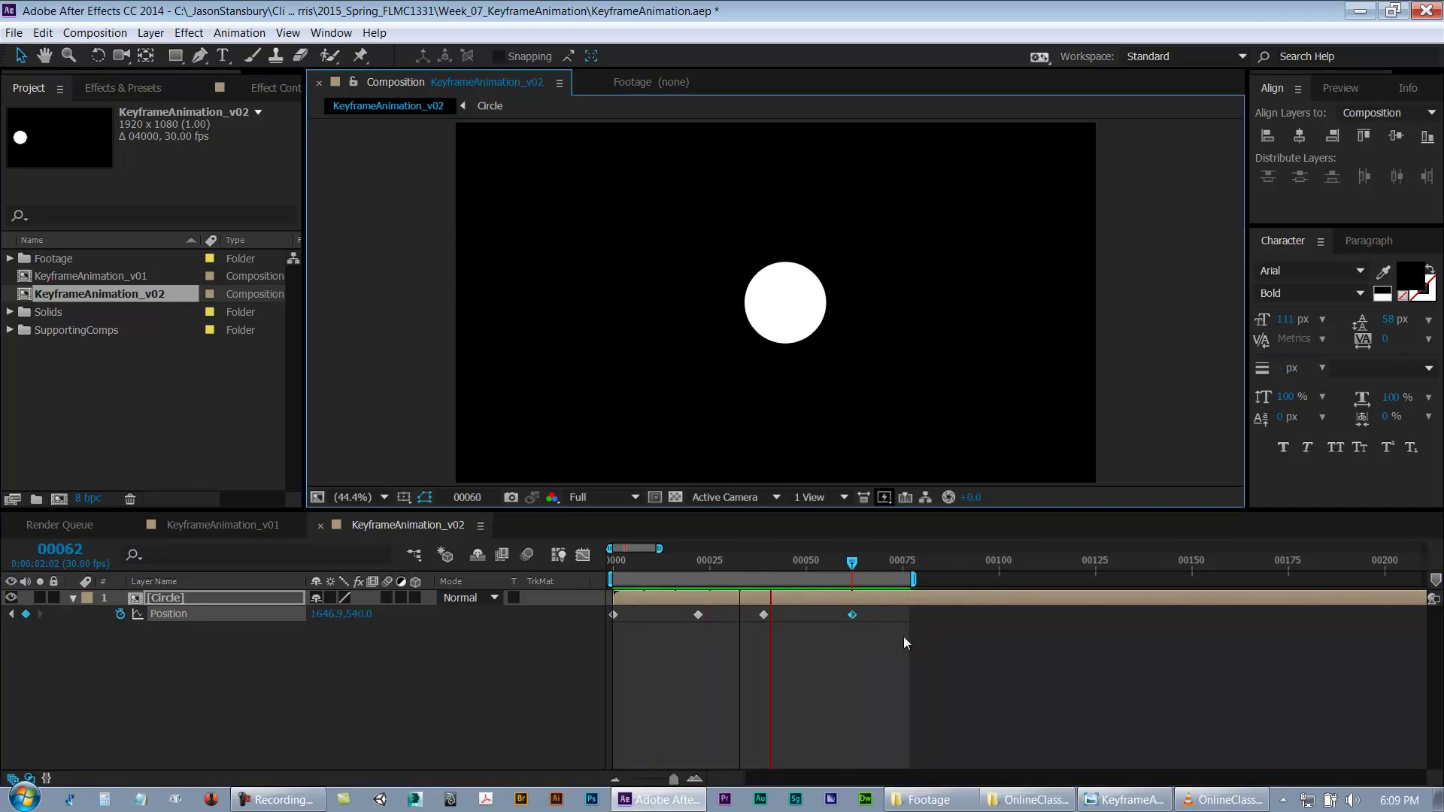
pyautogui.press('space')
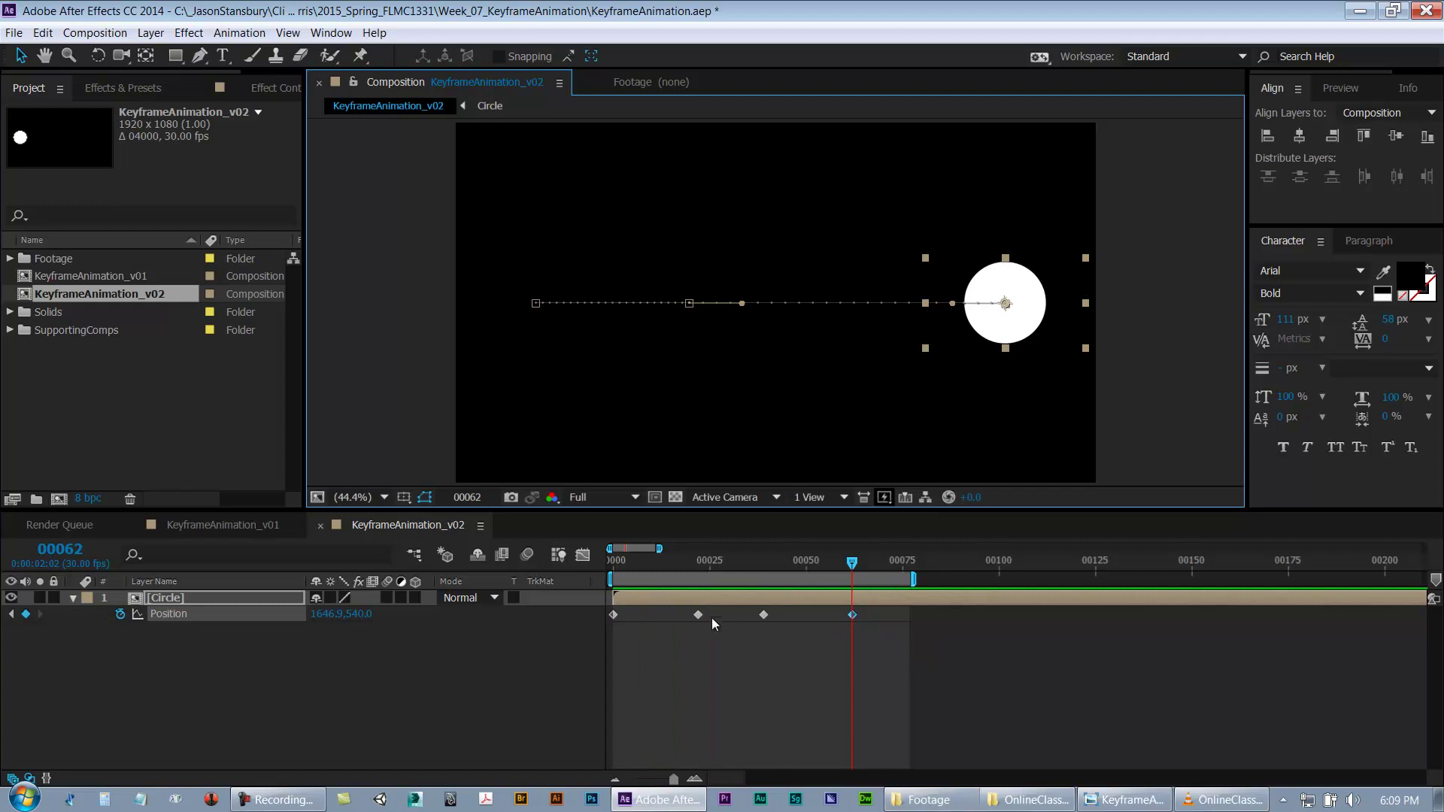
# Step: Replace all the Circle's Position keyframes with a single one at frame 0, aligned to the composition's left edge
pyautogui.moveTo(958, 663); pyautogui.dragTo(540, 608)
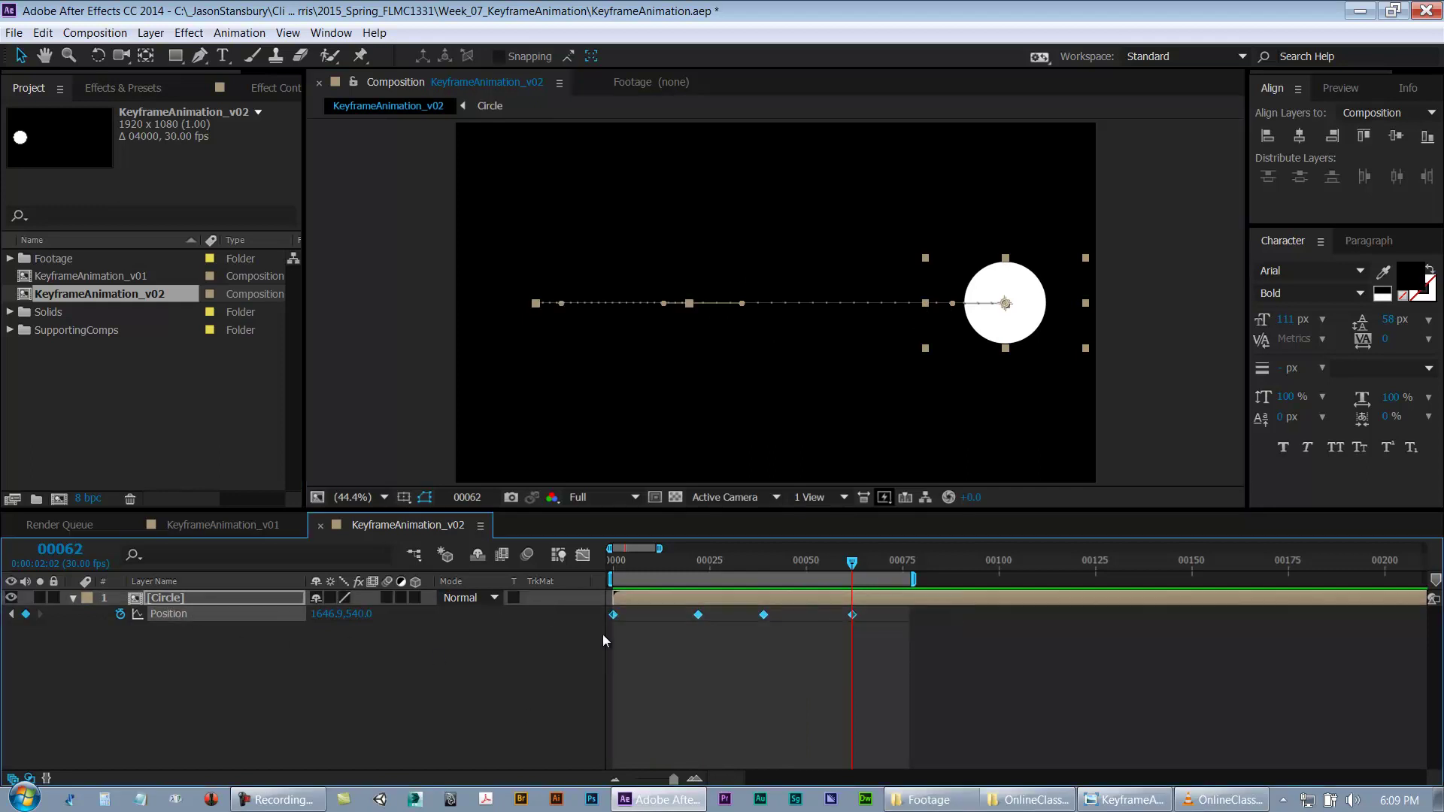
pyautogui.press('Delete')
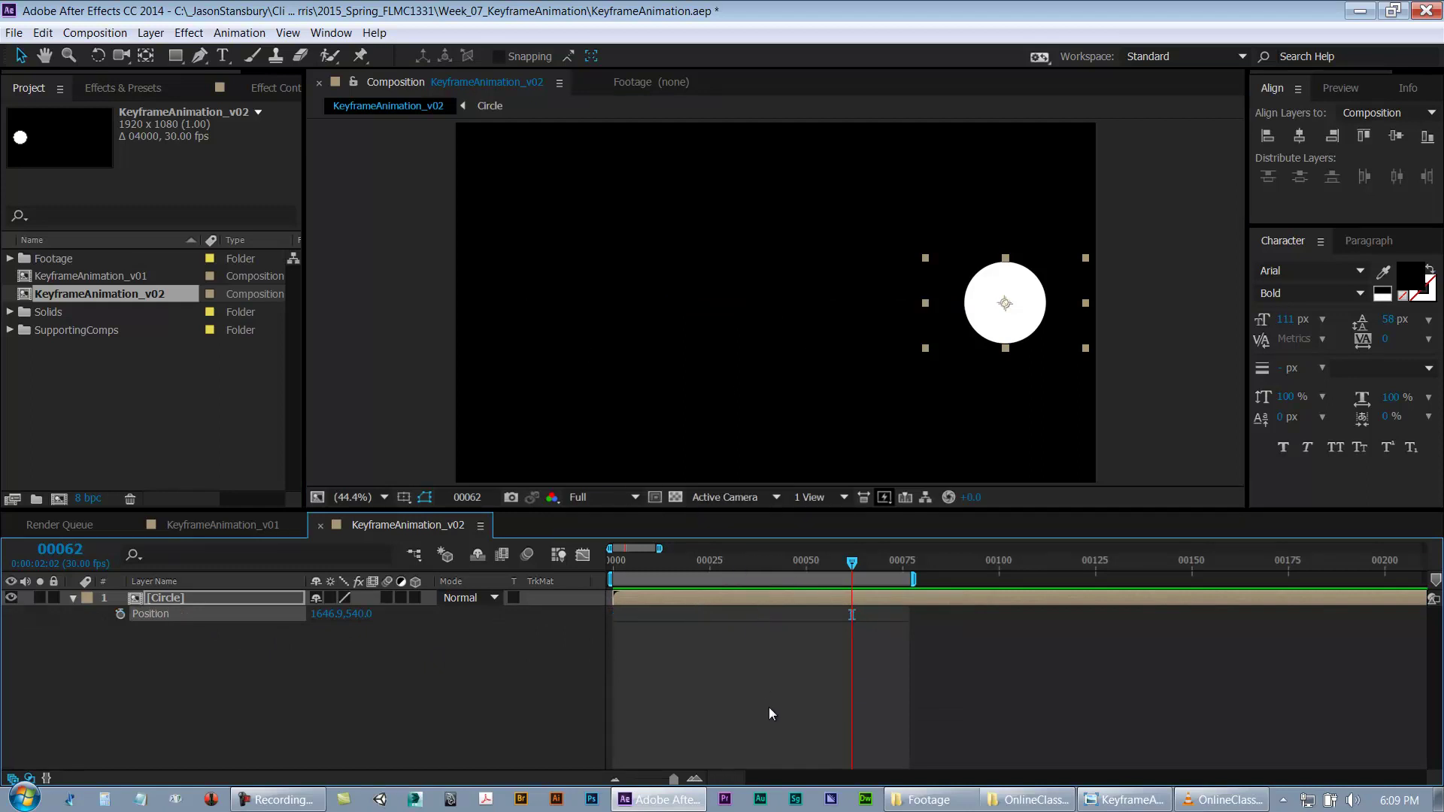
pyautogui.moveTo(635, 558); pyautogui.dragTo(268, 615)
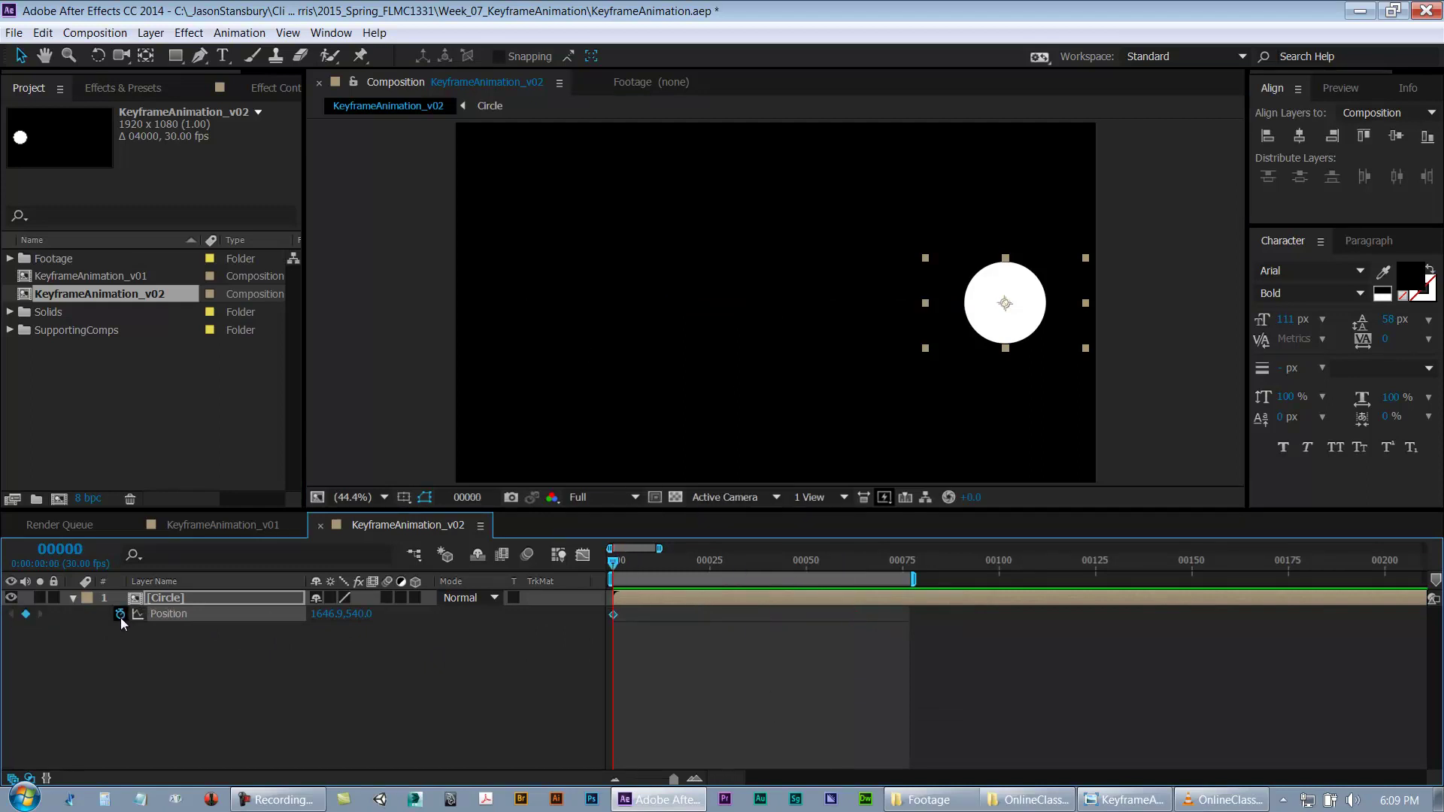
pyautogui.click(1267, 137)
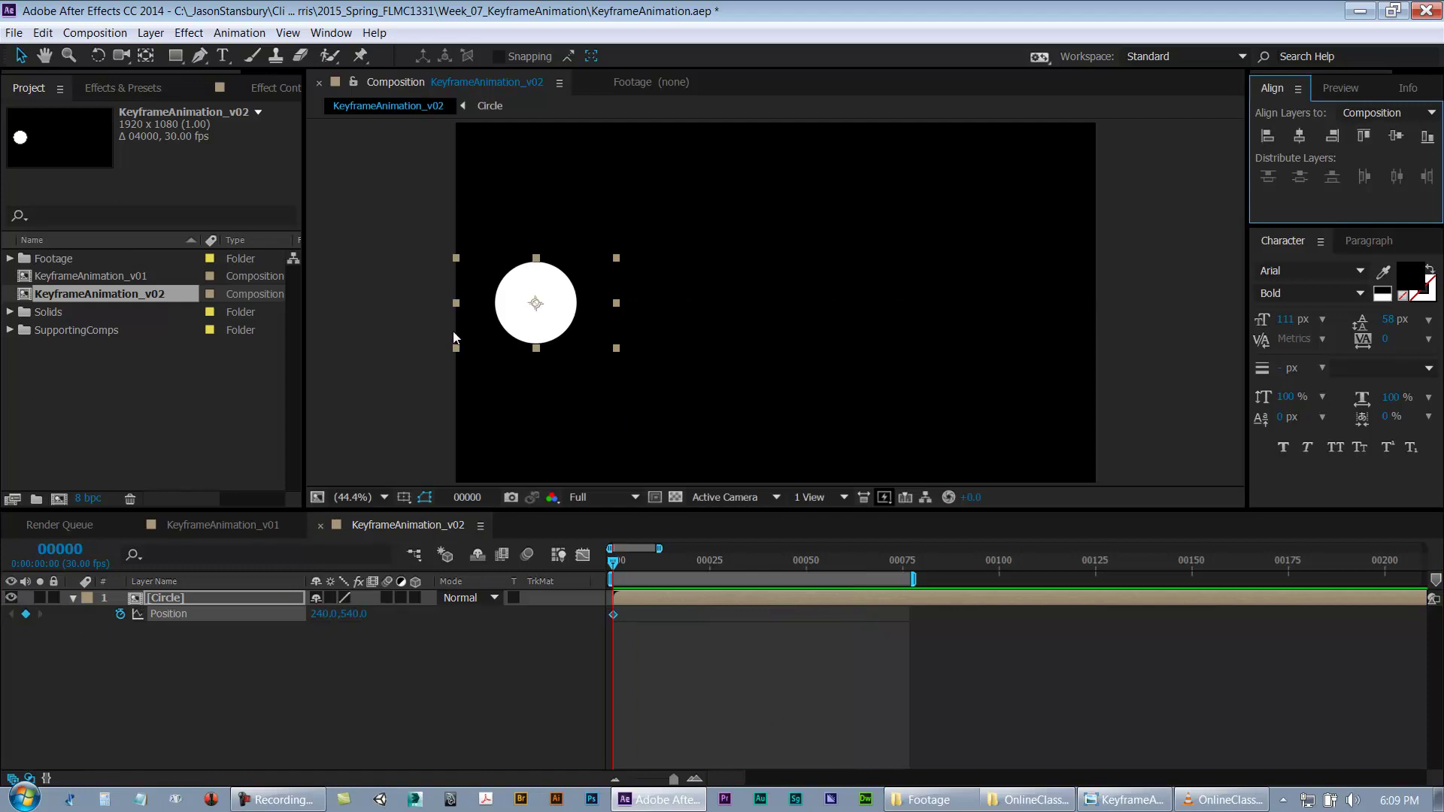
# Step: Keyframe the Circle at frame 75 aligned to the composition's right edge and preview the motion from the first frame
pyautogui.click(901, 569)
pyautogui.moveTo(535, 334); pyautogui.dragTo(863, 335)
pyautogui.click(1332, 135)
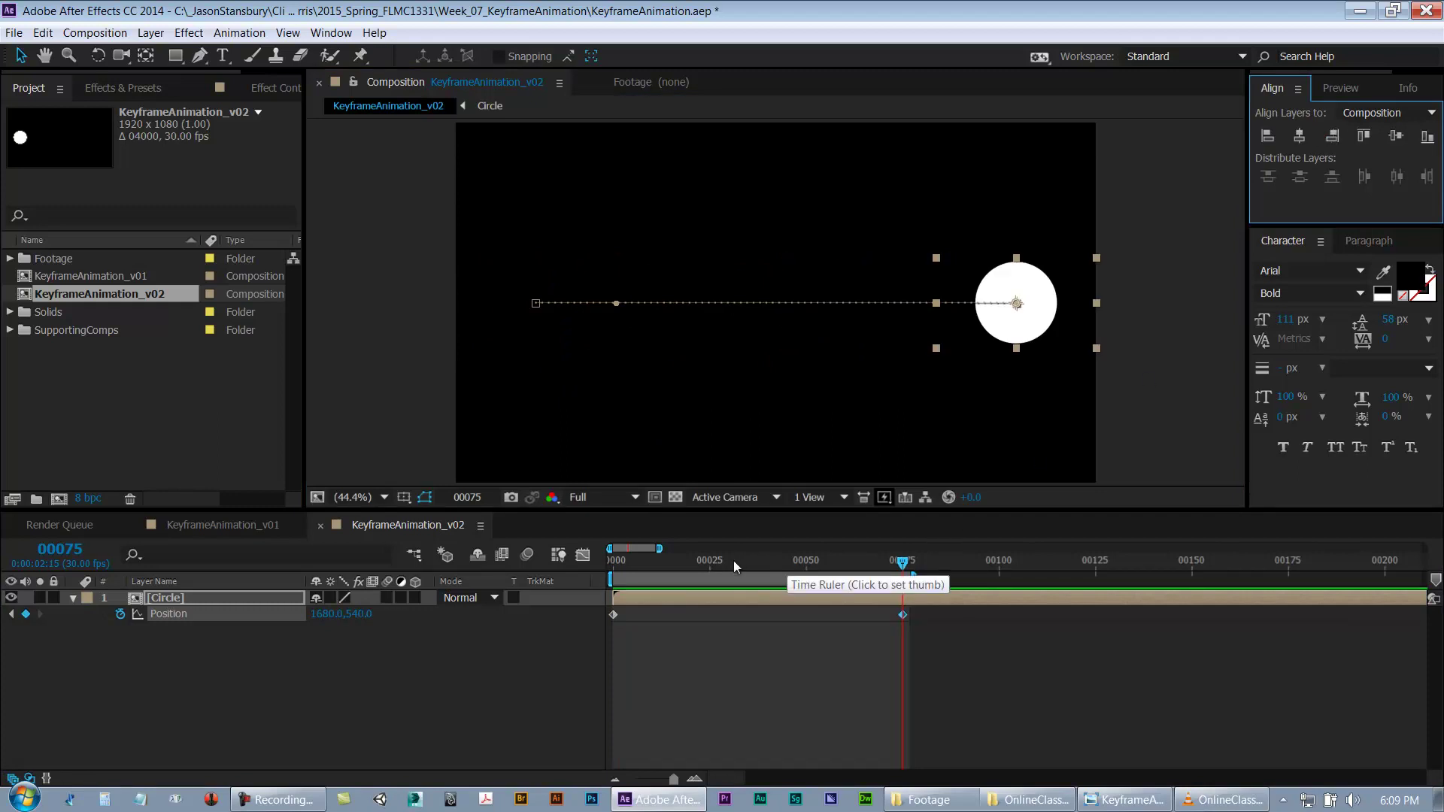
pyautogui.press('Home')
pyautogui.press('space')
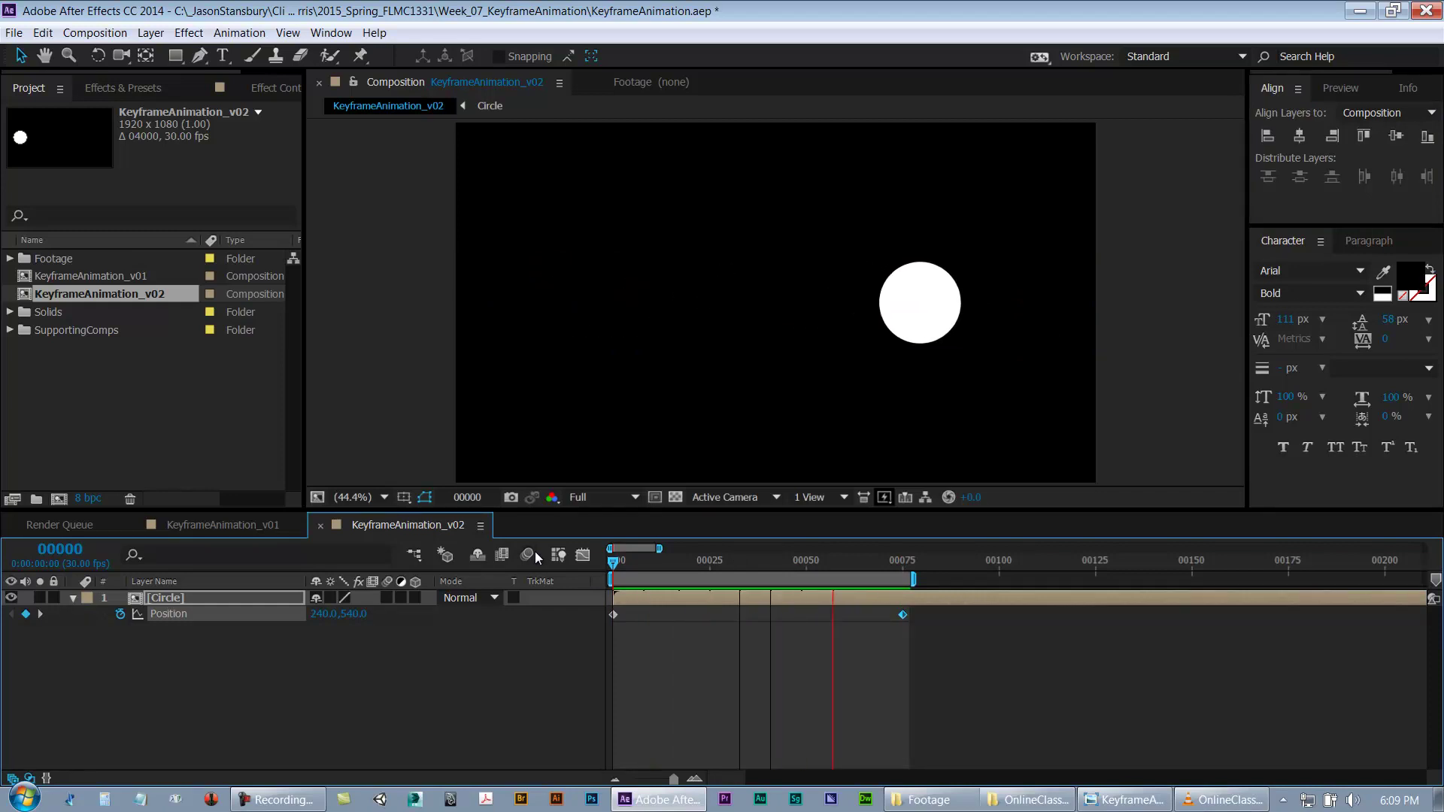
pyautogui.press('space')
# Step: Add a Position keyframe for the Circle at frame 34 and move it to frame 25
pyautogui.click(743, 561)
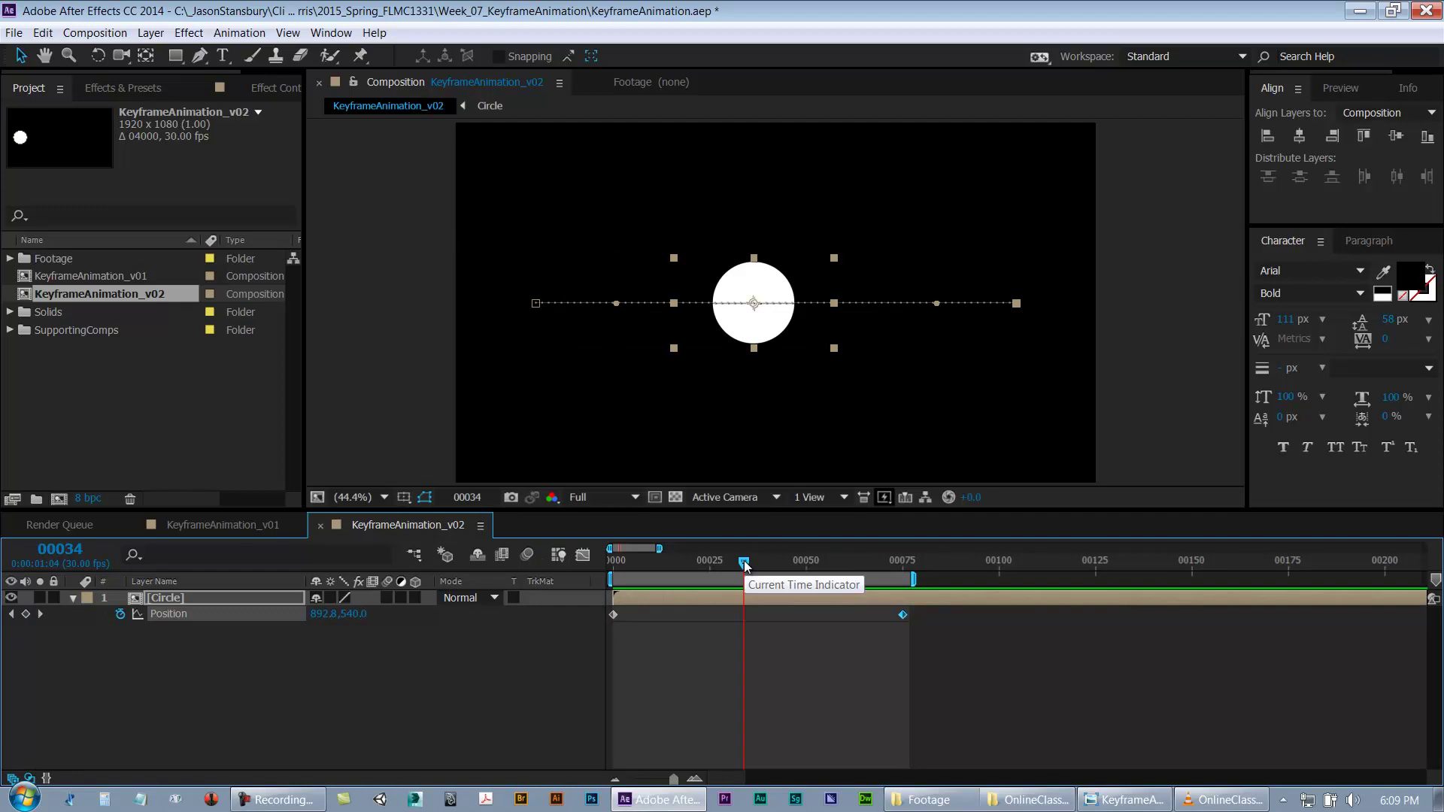
pyautogui.click(25, 614)
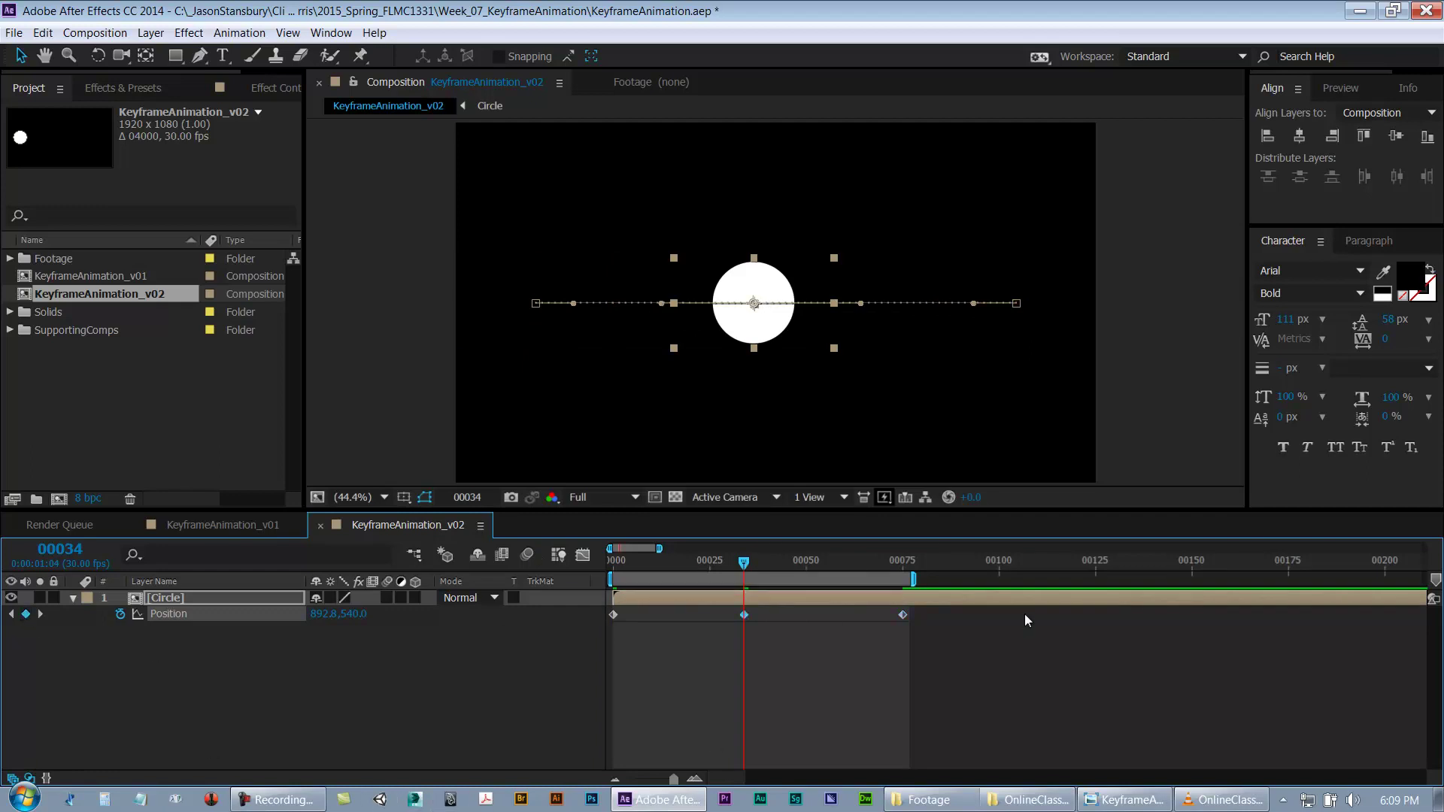
pyautogui.moveTo(744, 615); pyautogui.dragTo(709, 615)
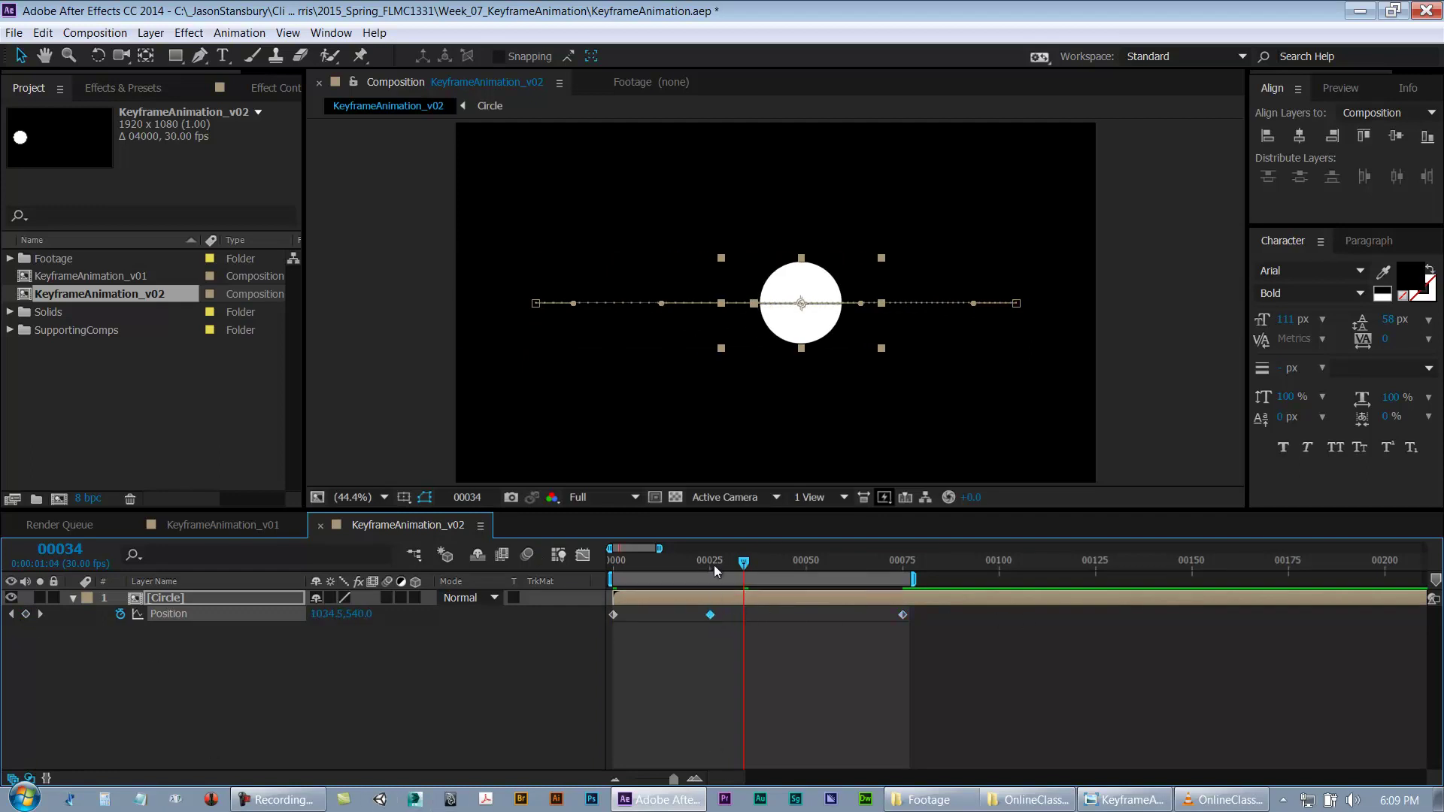
# Step: Copy the Circle's Position keyframe from frame 25 to frame 49 to create a hold
pyautogui.click(804, 567)
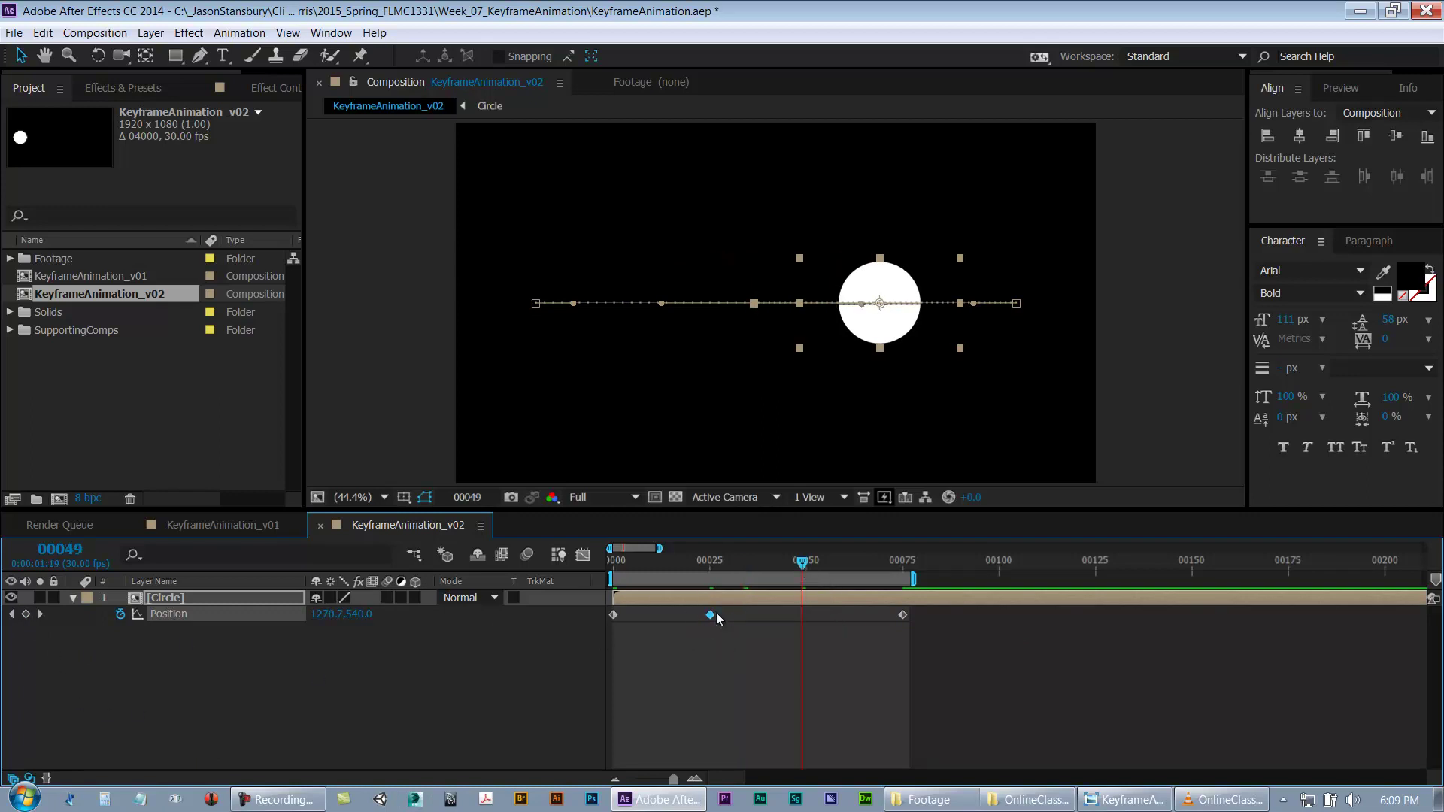
pyautogui.hotkey('ctrl', 'c')
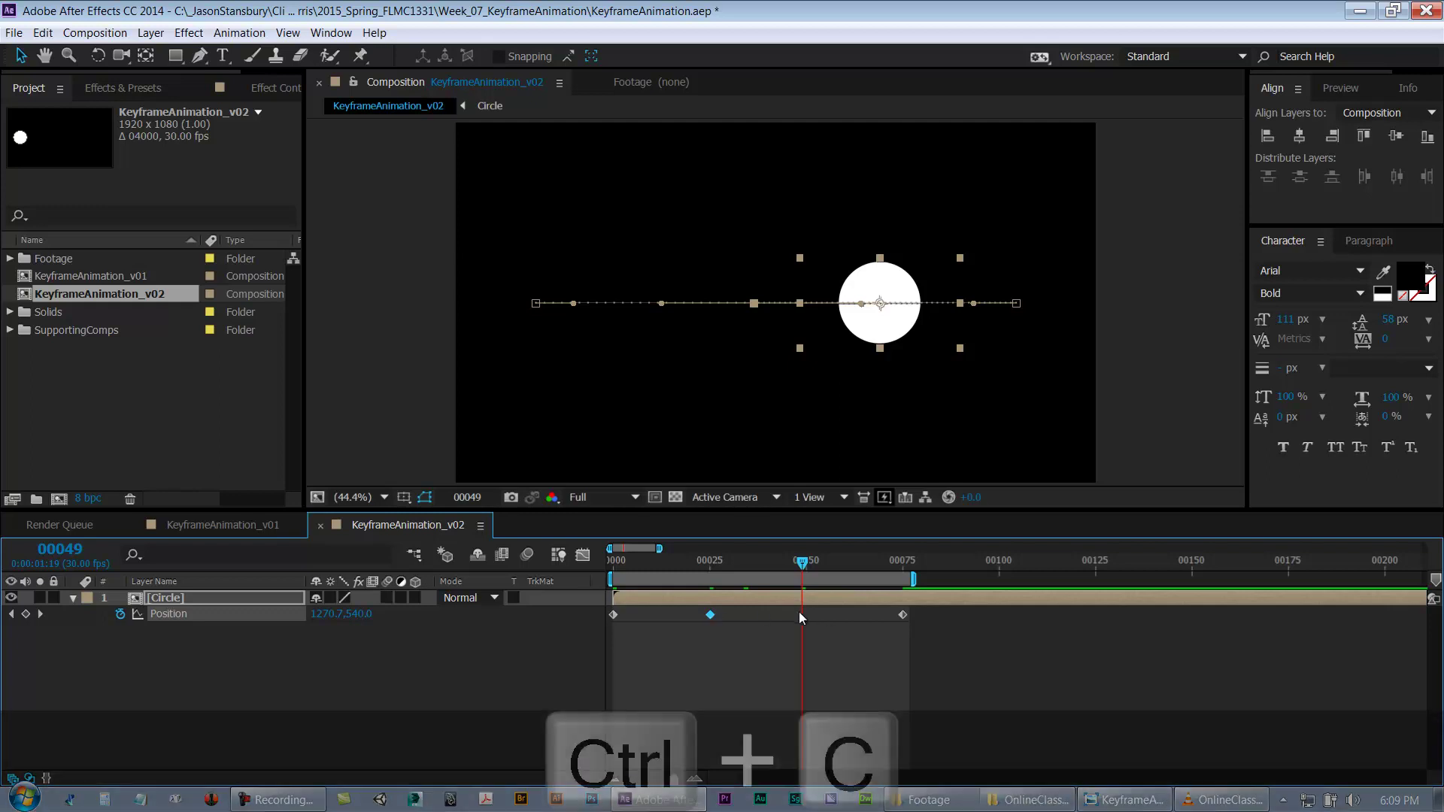
pyautogui.hotkey('ctrl', 'v')
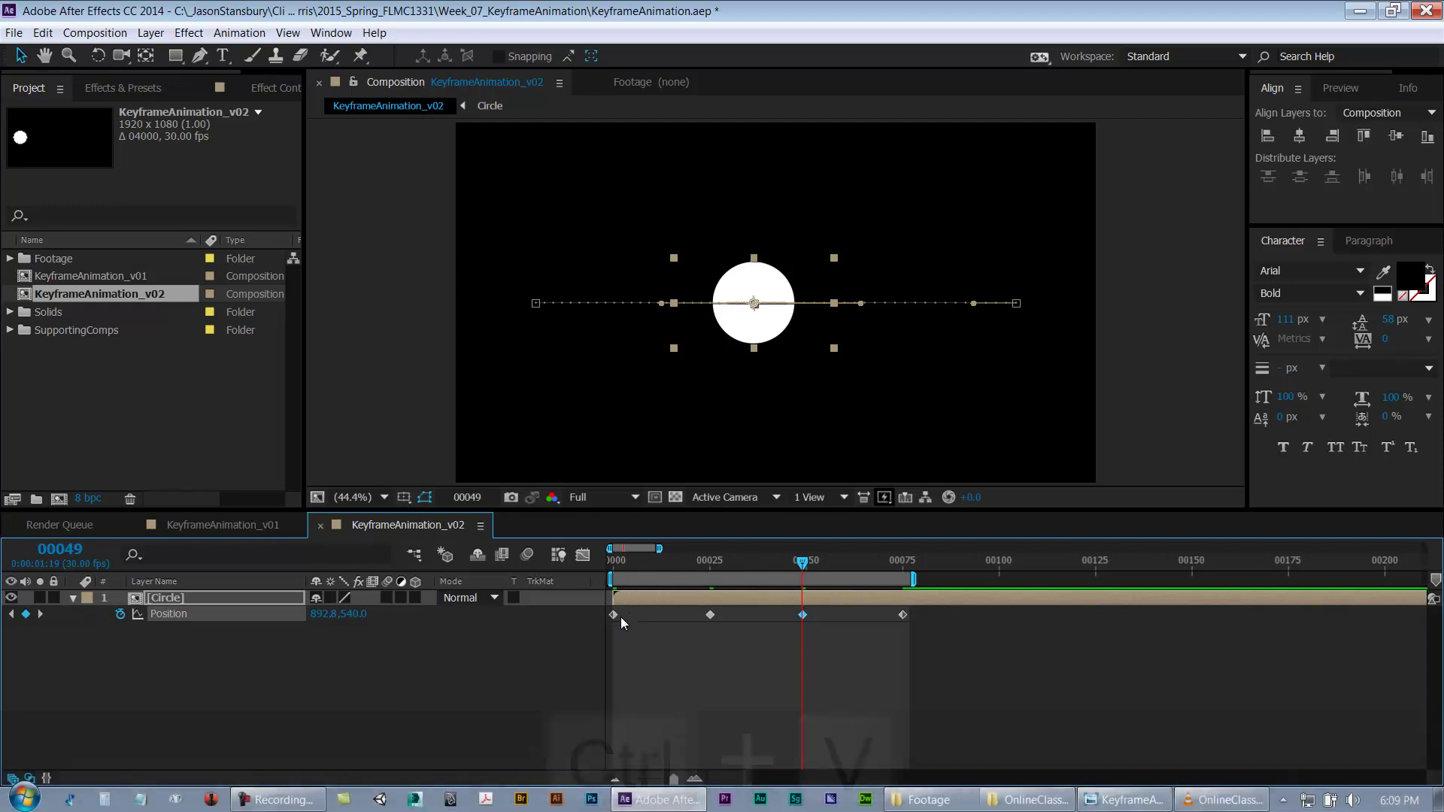
# Step: Select the outer and then the two middle Position keyframes for comparison, and preview the Circle's animation
pyautogui.click(608, 634)
pyautogui.moveTo(606, 636); pyautogui.dragTo(599, 615)
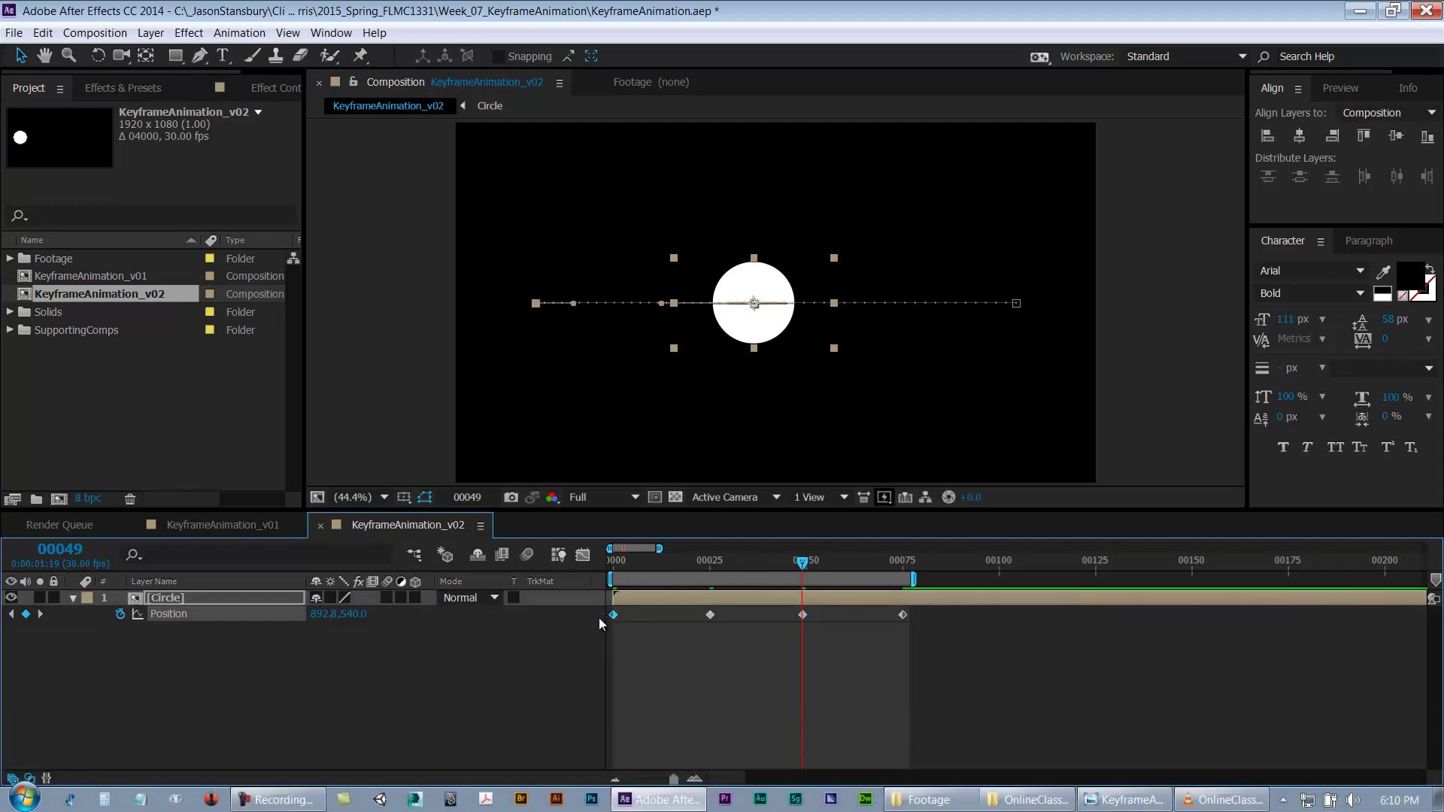
pyautogui.moveTo(884, 648); pyautogui.dragTo(916, 611)
pyautogui.moveTo(697, 656); pyautogui.dragTo(824, 616)
pyautogui.click(864, 677)
pyautogui.press('space')
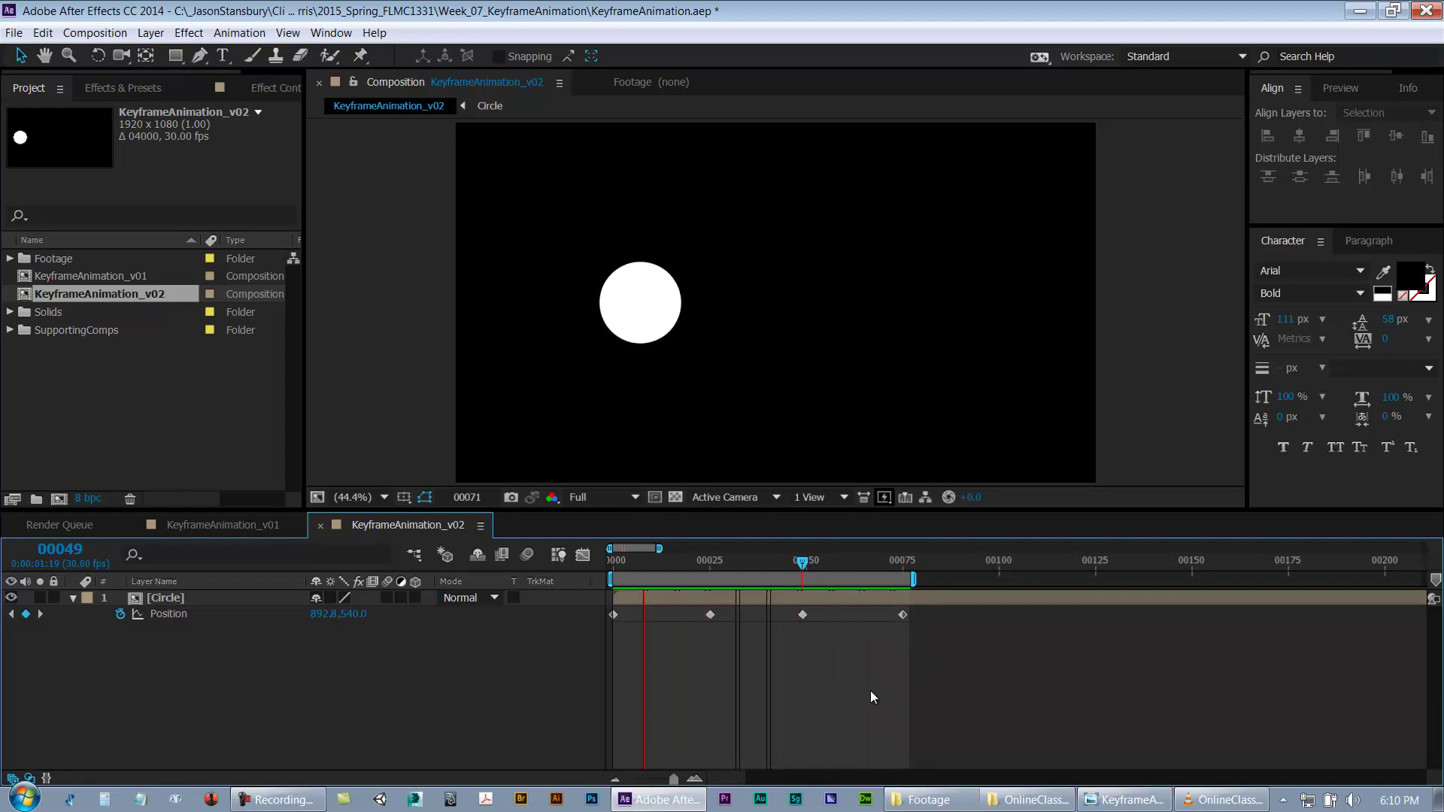
pyautogui.press('space')
# Step: Examine the Circle's motion path closely around its two middle Position keyframes
pyautogui.click(667, 600)
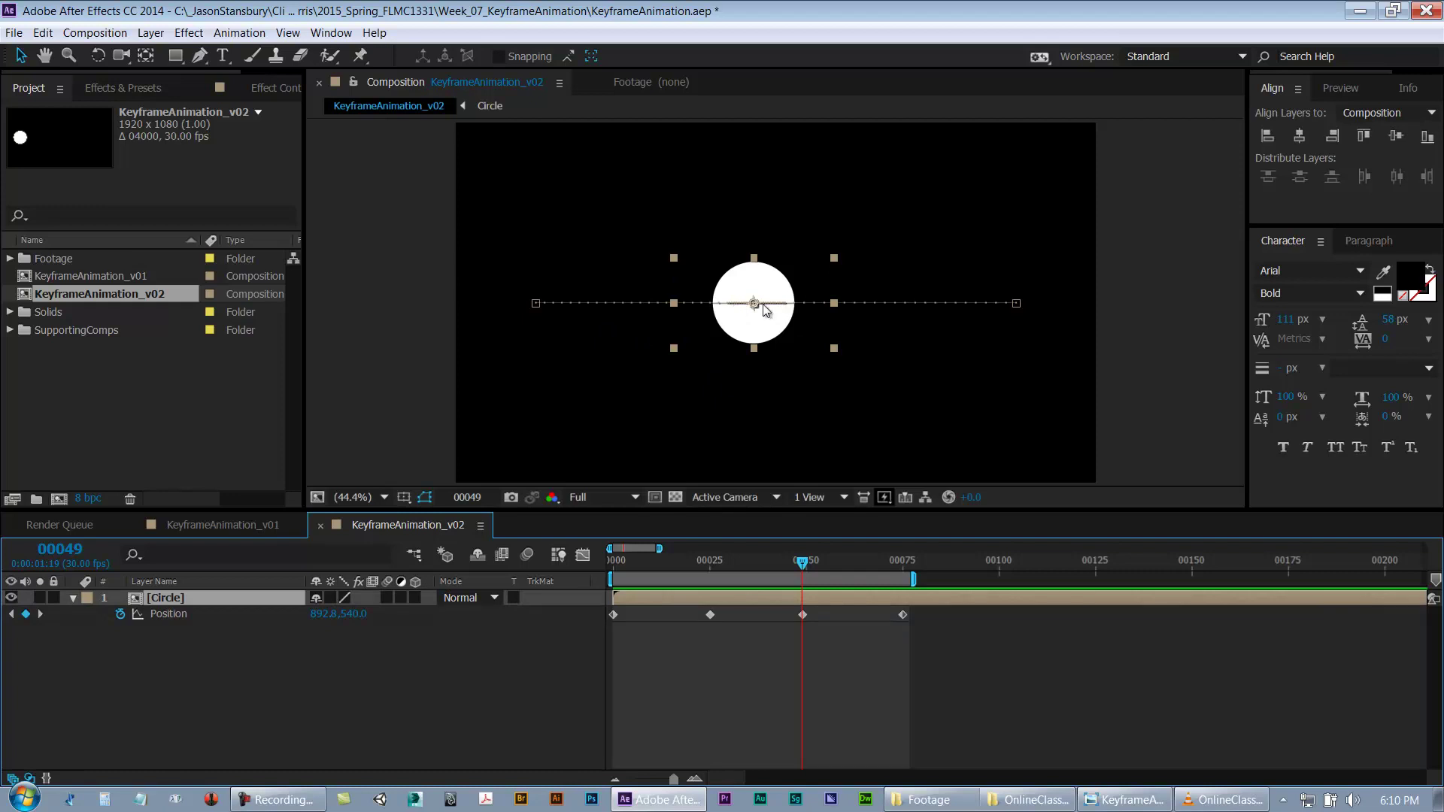
pyautogui.scroll(4, 780, 304)
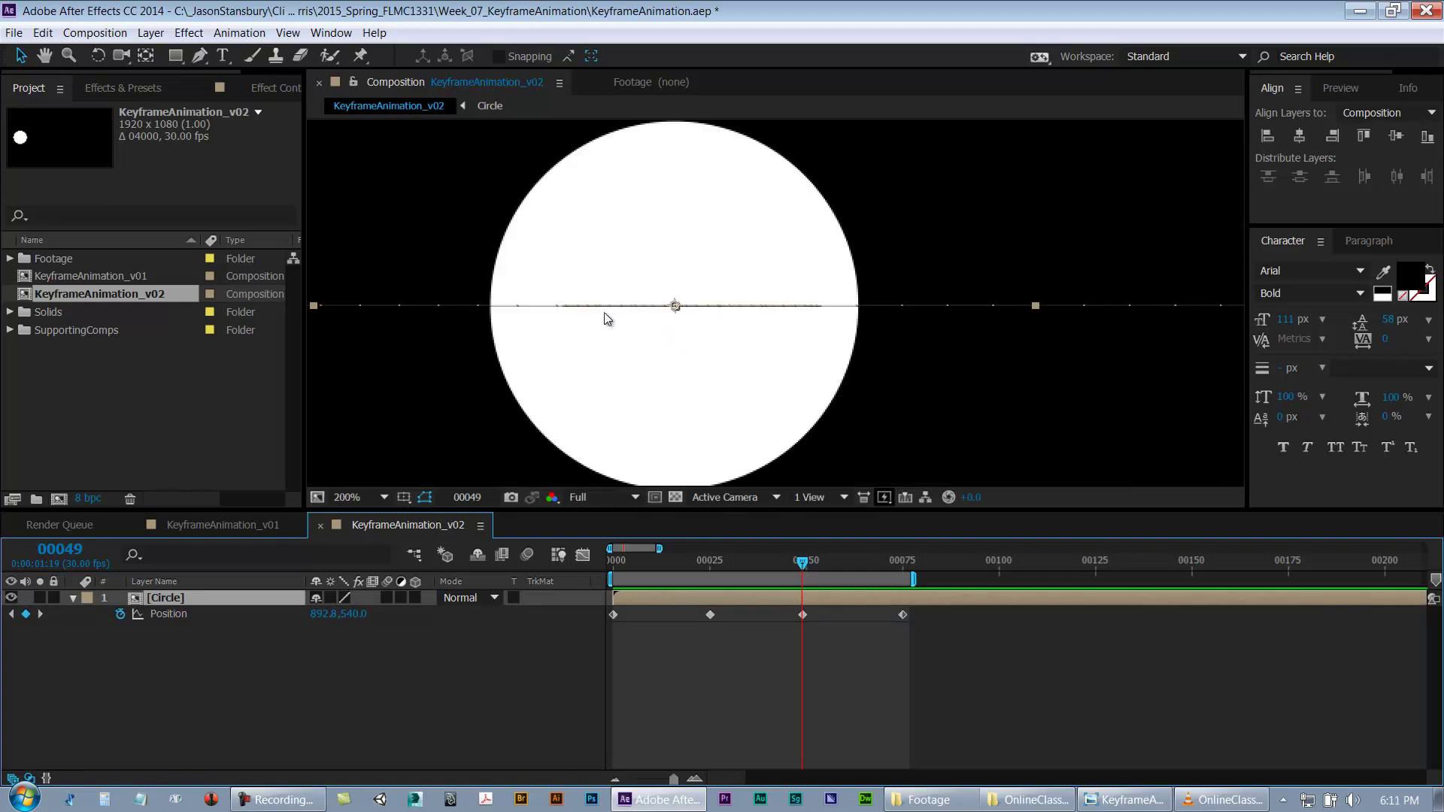
pyautogui.scroll(-4, 607, 312)
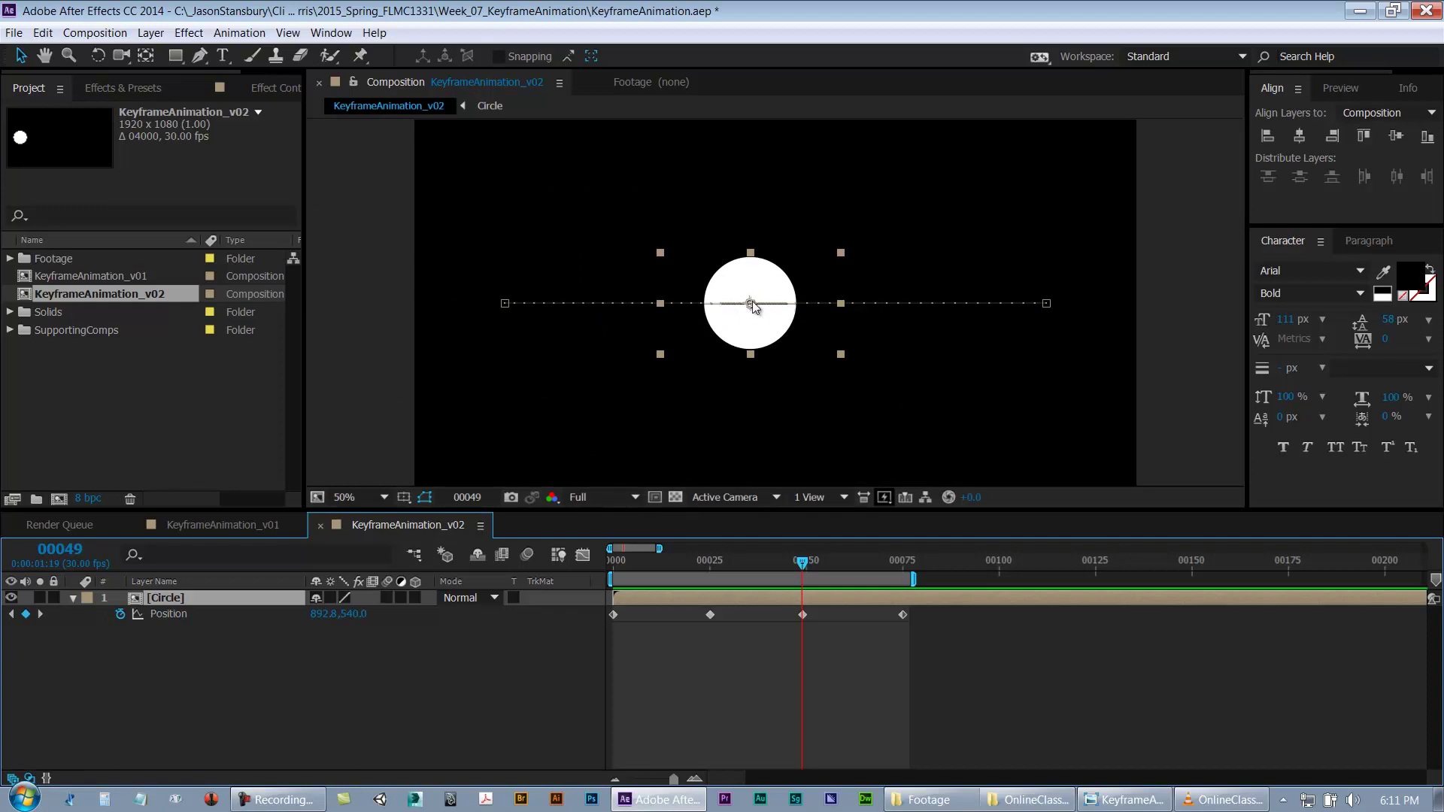
pyautogui.click(701, 648)
pyautogui.click(692, 600)
pyautogui.click(709, 625)
# Step: Scrub the Circle's motion from the start to frame 25, show its motion path, and preview the animation
pyautogui.moveTo(612, 565); pyautogui.dragTo(713, 566)
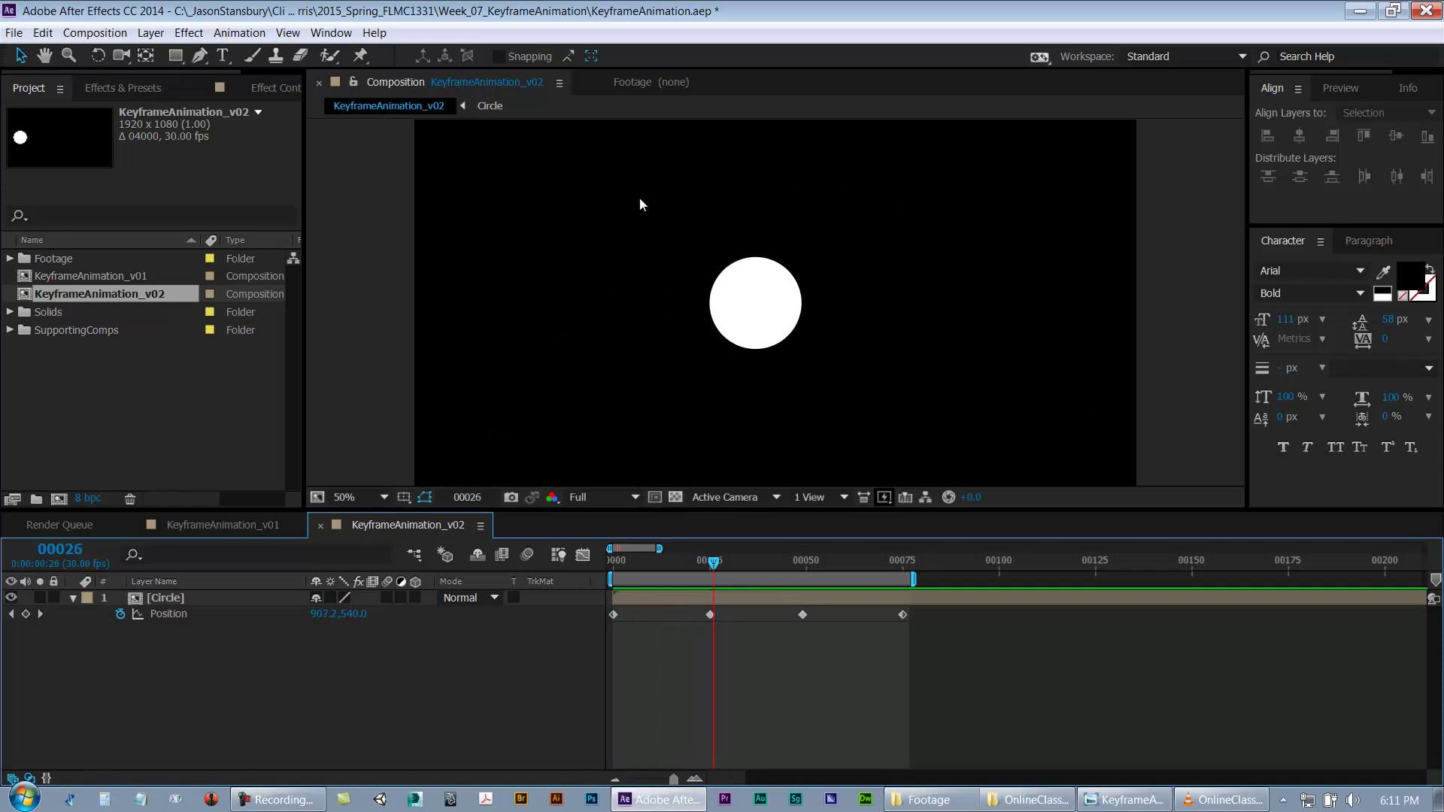
pyautogui.click(707, 564)
pyautogui.click(714, 597)
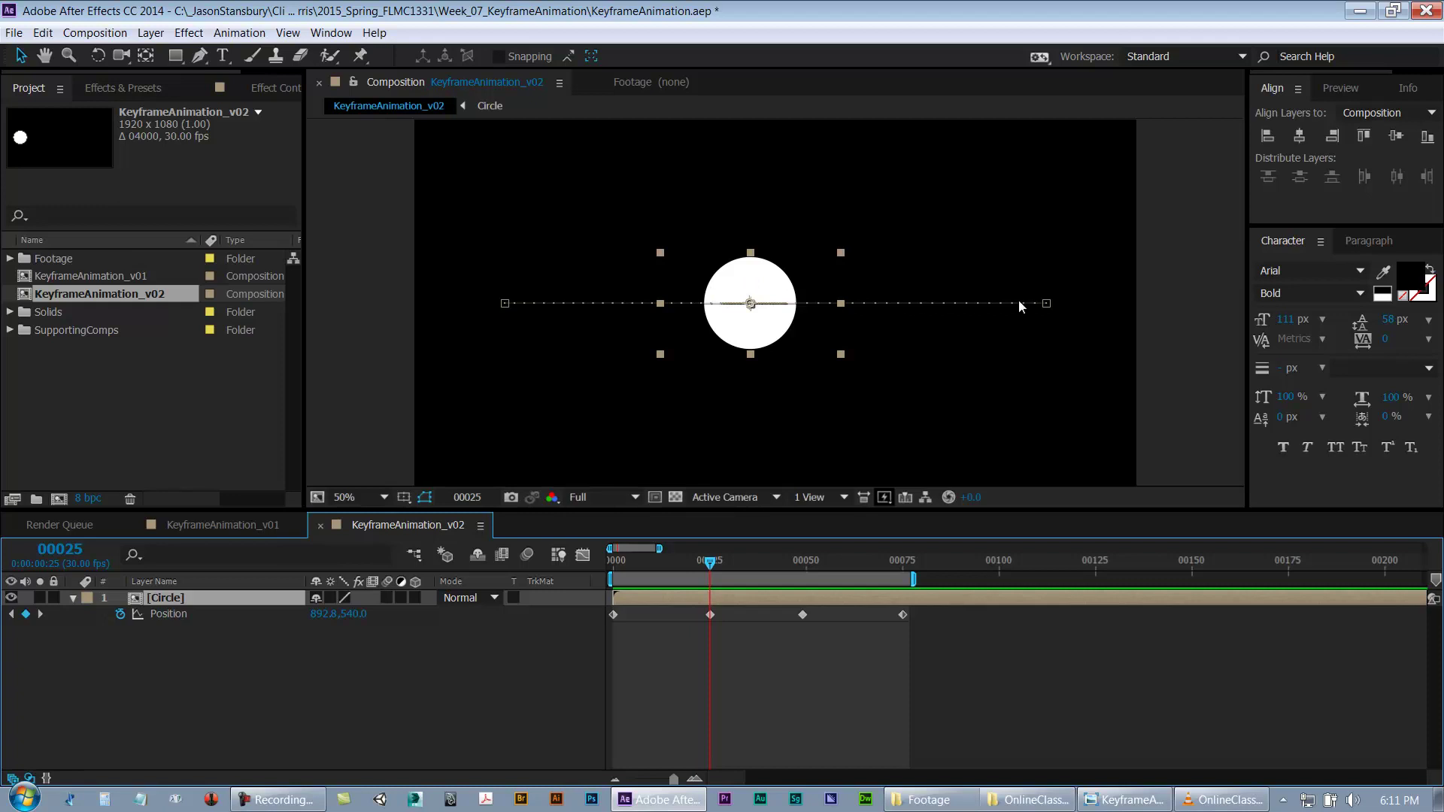
pyautogui.click(779, 659)
pyautogui.press('KP_0')
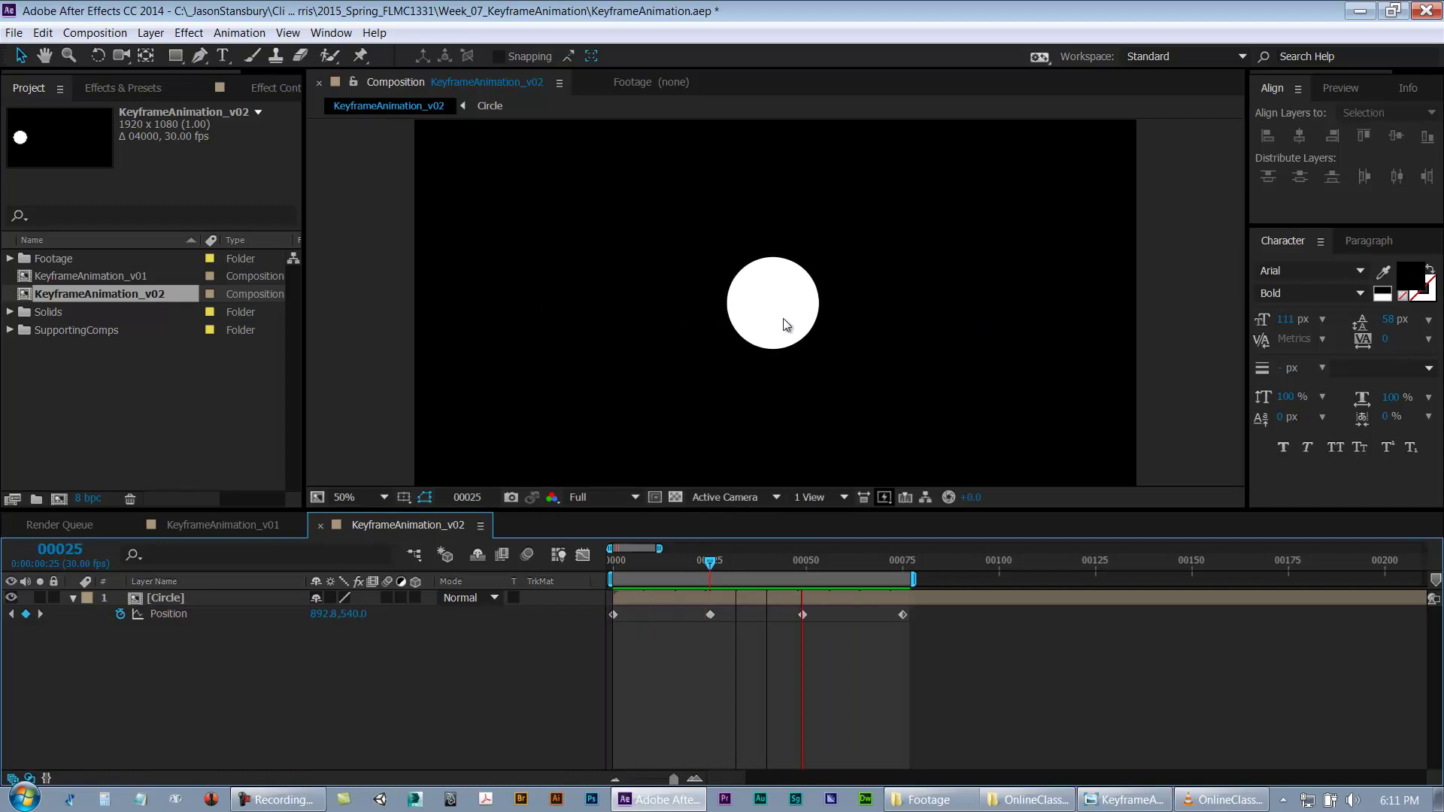
pyautogui.click(711, 623)
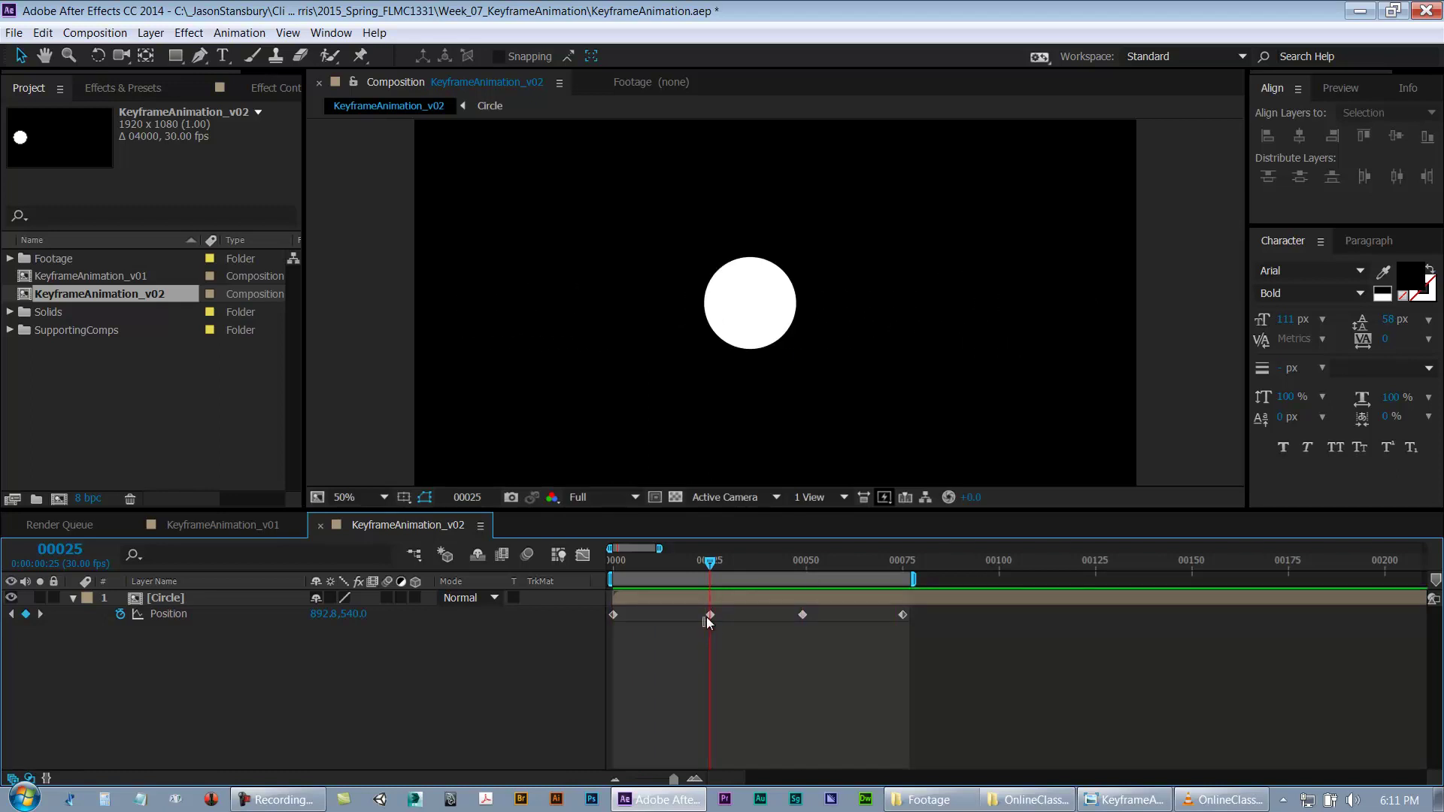
# Step: Try bending the Circle's motion path with the Bezier handles of the first two Position keyframes, and undo both changes
pyautogui.moveTo(772, 631); pyautogui.dragTo(819, 612)
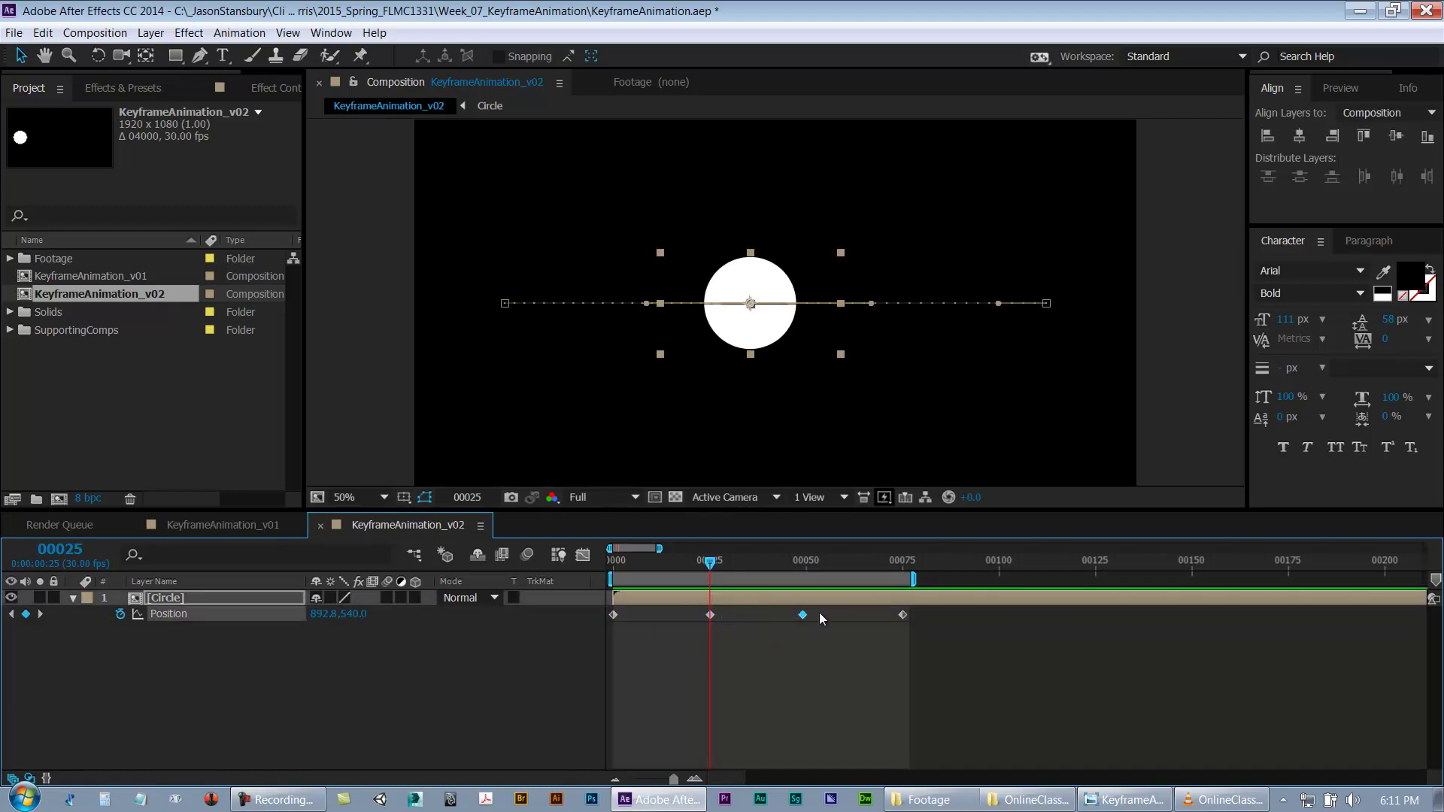
pyautogui.click(223, 617)
pyautogui.moveTo(549, 302); pyautogui.dragTo(548, 287)
pyautogui.moveTo(647, 303); pyautogui.dragTo(648, 342)
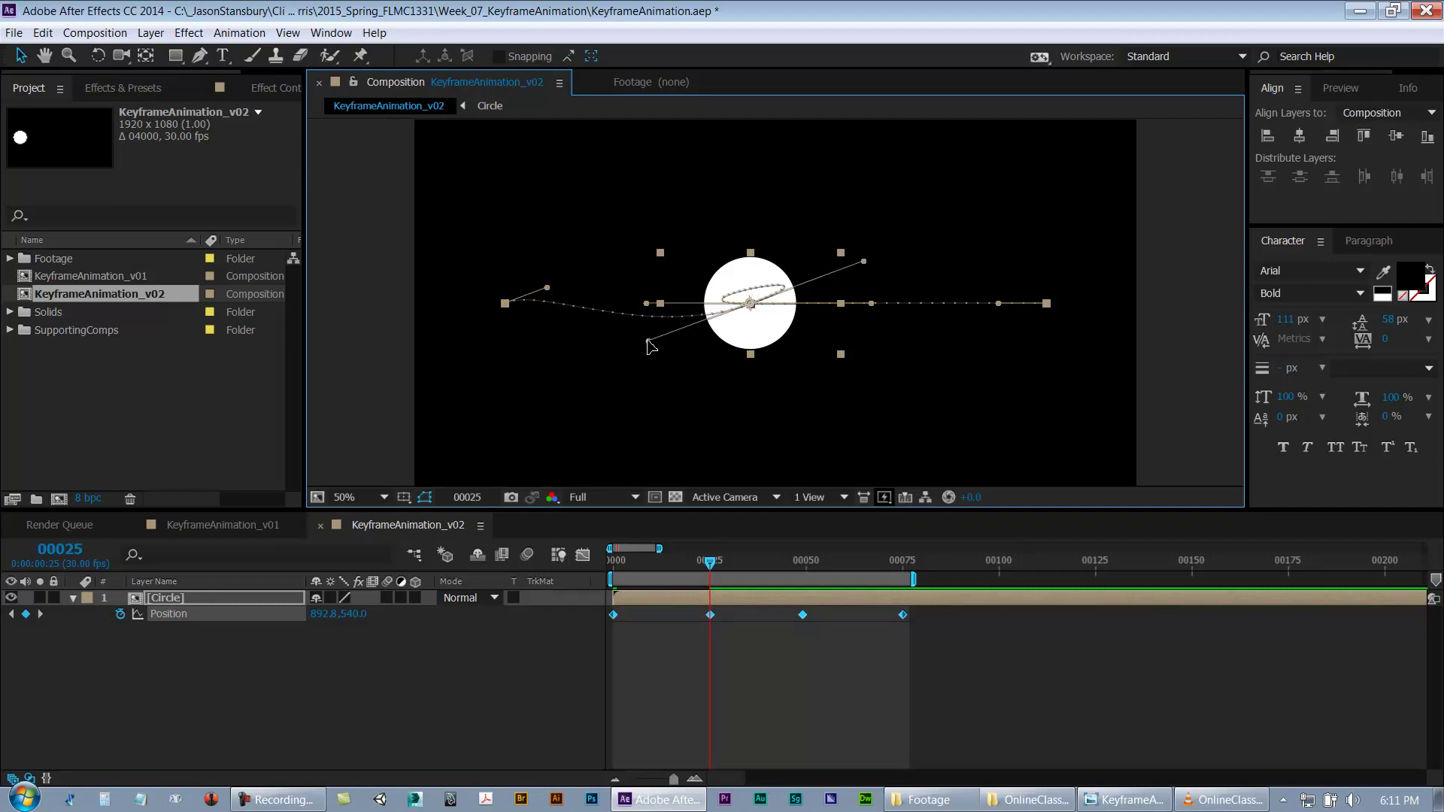
pyautogui.hotkey('ctrl', 'z')
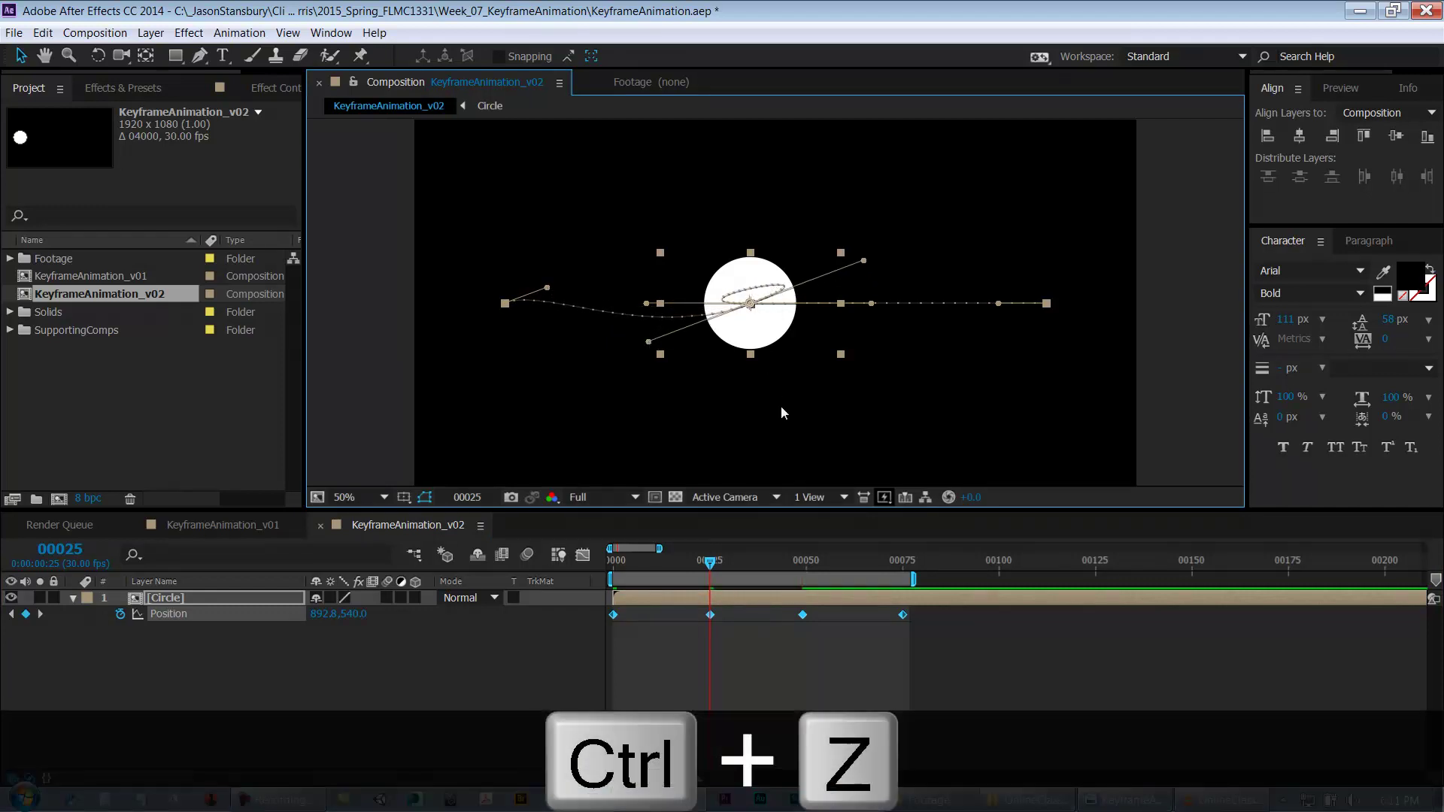
pyautogui.hotkey('ctrl', 'z')
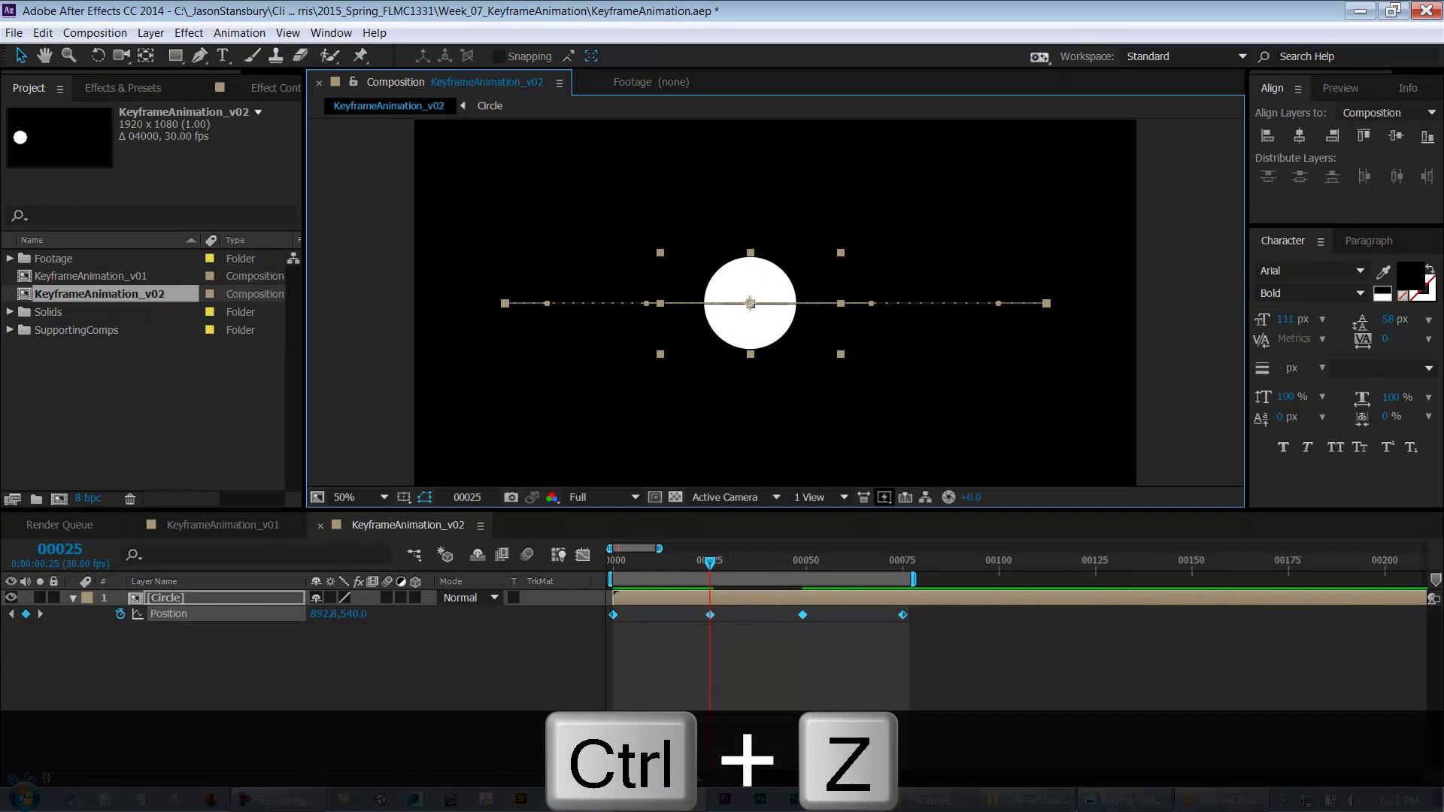
# Step: Scrub the Circle's motion through the hold up to frame 55
pyautogui.click(664, 675)
pyautogui.click(664, 674)
pyautogui.moveTo(652, 567); pyautogui.dragTo(826, 579)
# Step: Set the spatial interpolation of all the Circle's Position keyframes to Linear and deselect them
pyautogui.click(197, 614)
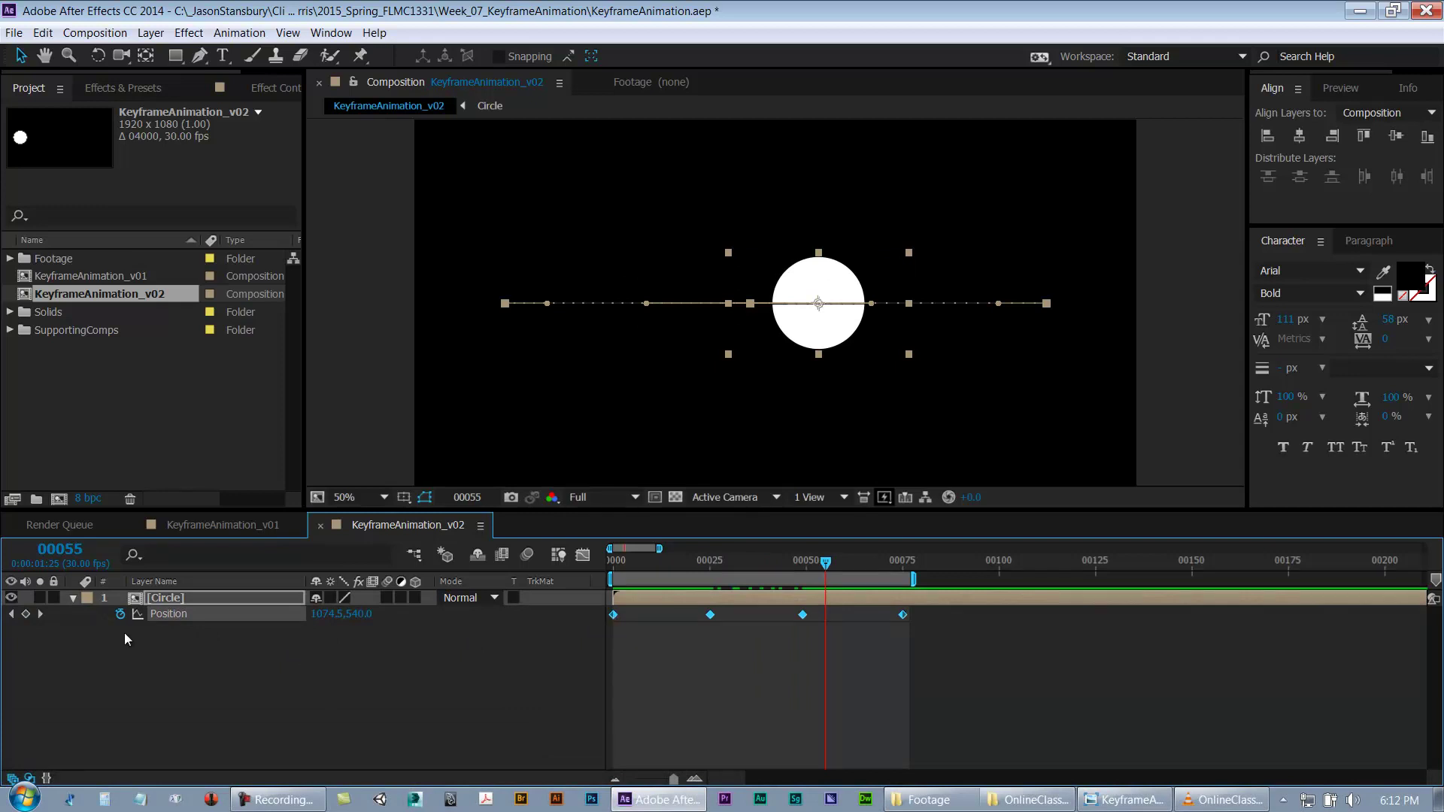
pyautogui.rightClick(612, 615)
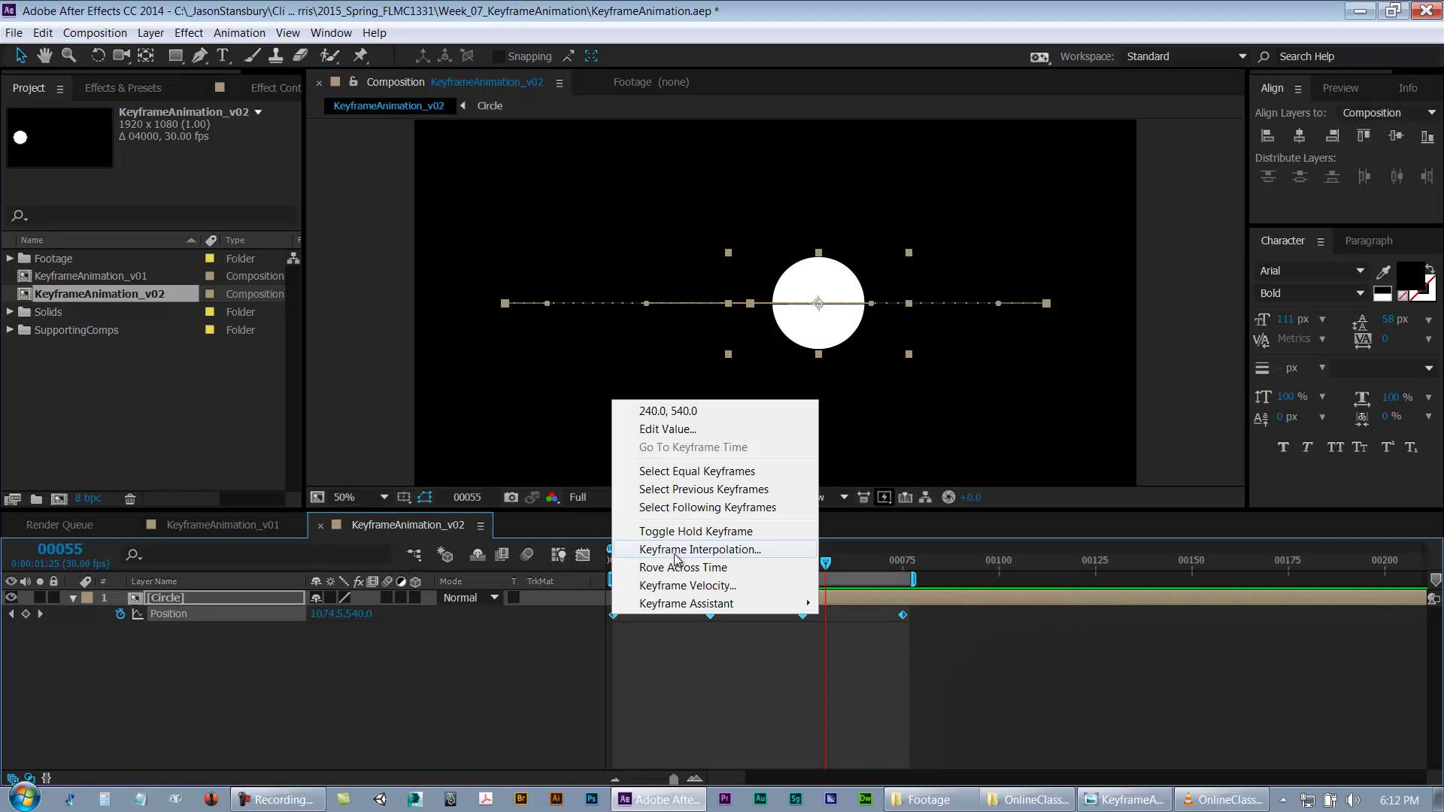
pyautogui.click(718, 554)
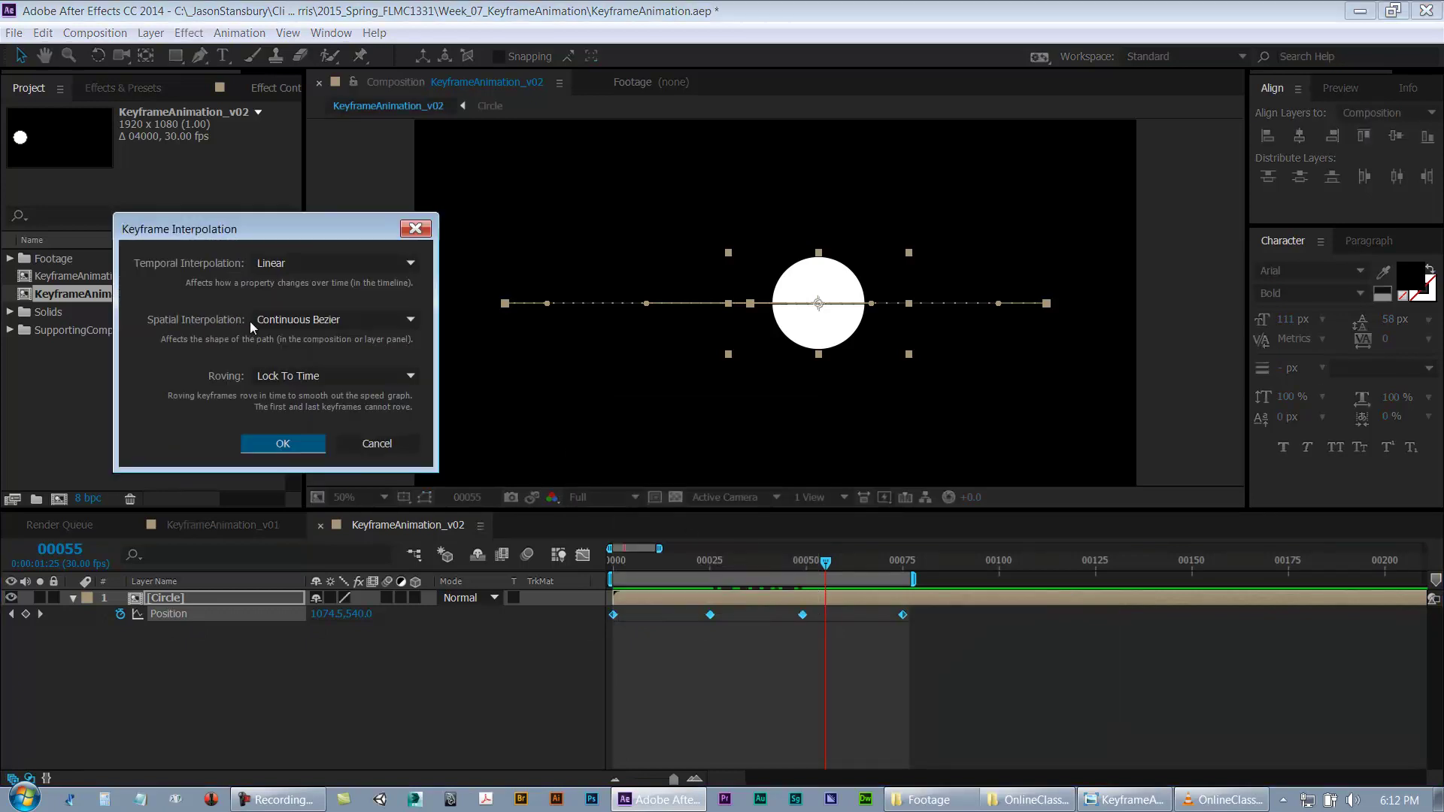
pyautogui.click(288, 325)
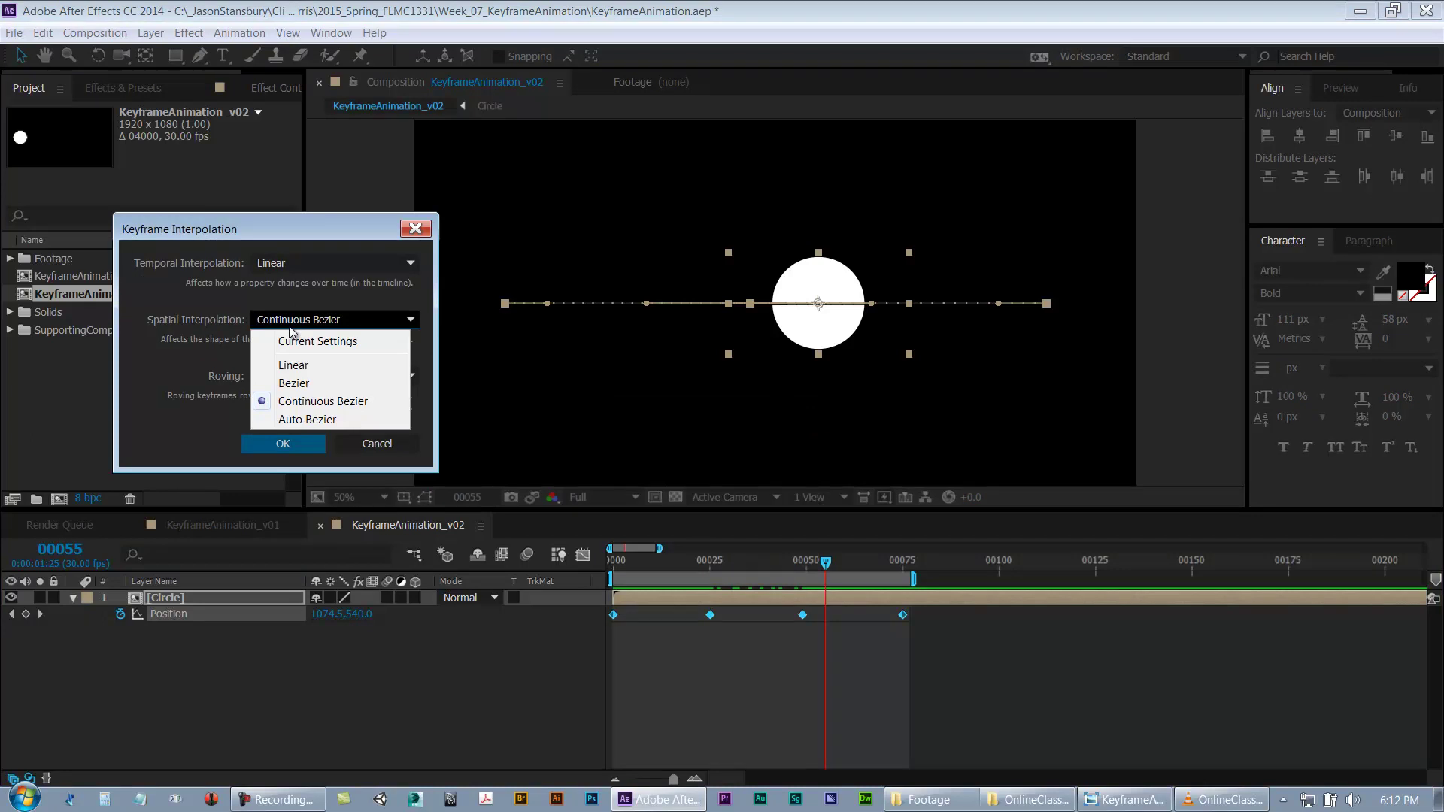
pyautogui.click(313, 366)
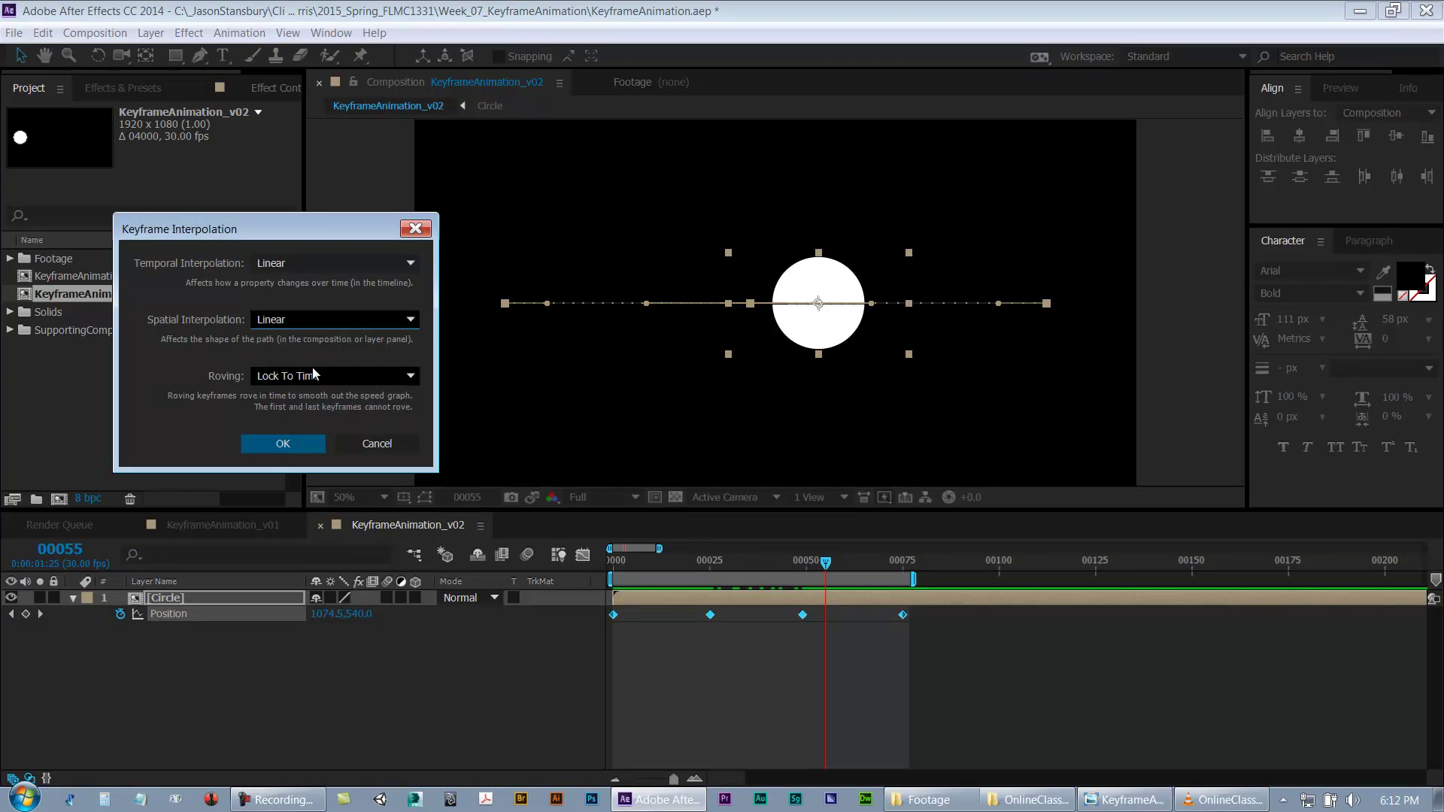
pyautogui.click(290, 444)
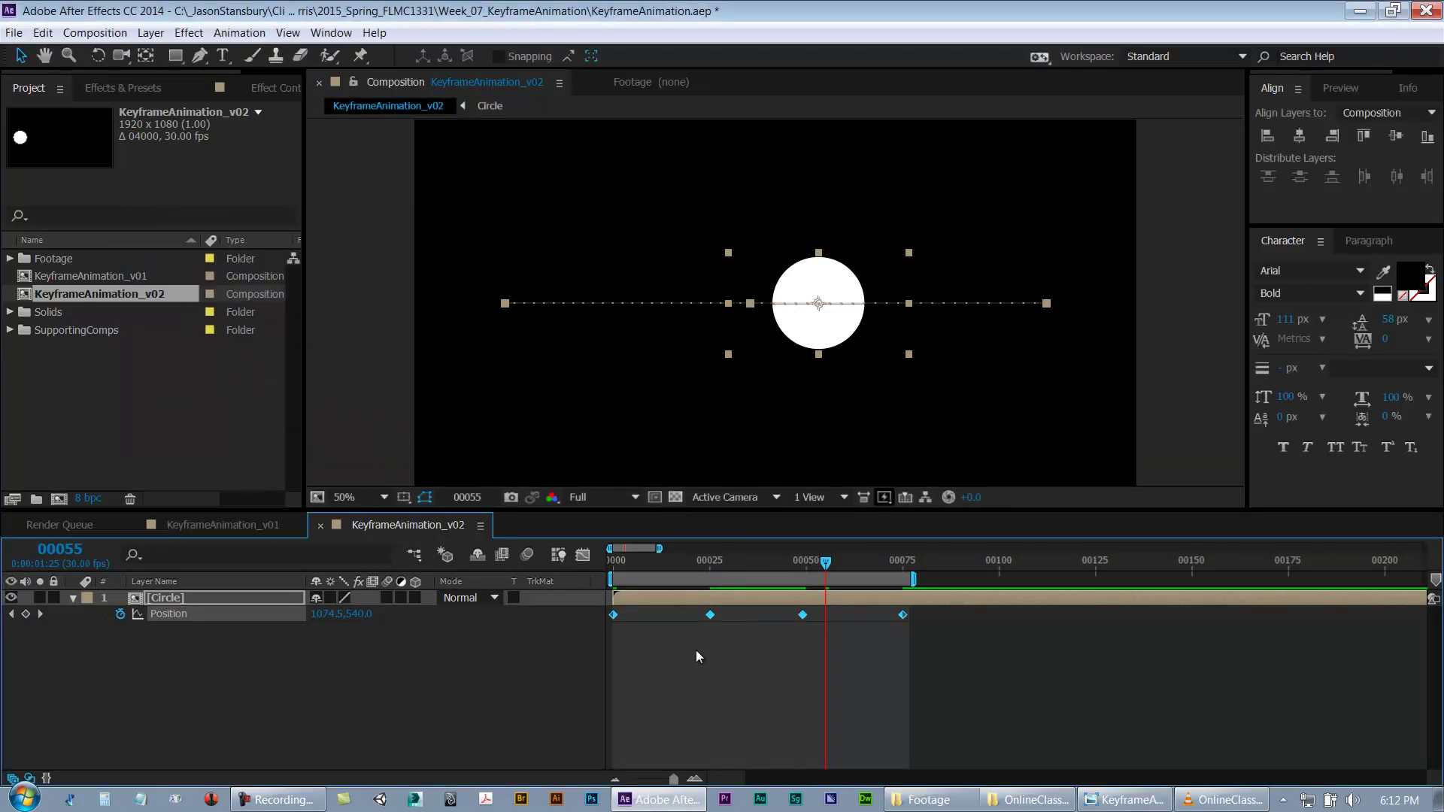
pyautogui.click(663, 654)
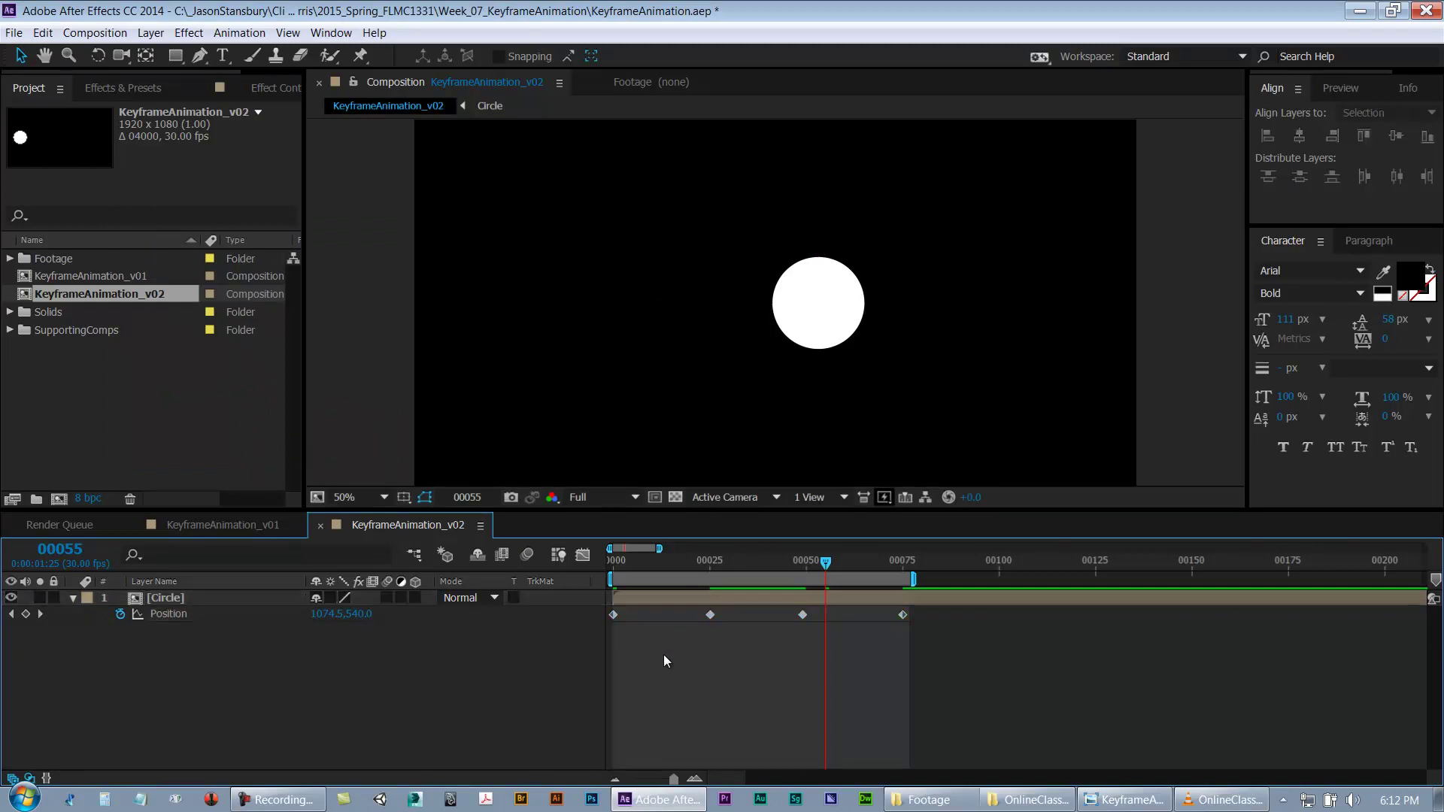
# Step: Preview the Circle's animation, scrub from the start to frame 32, and save the project
pyautogui.press('space')
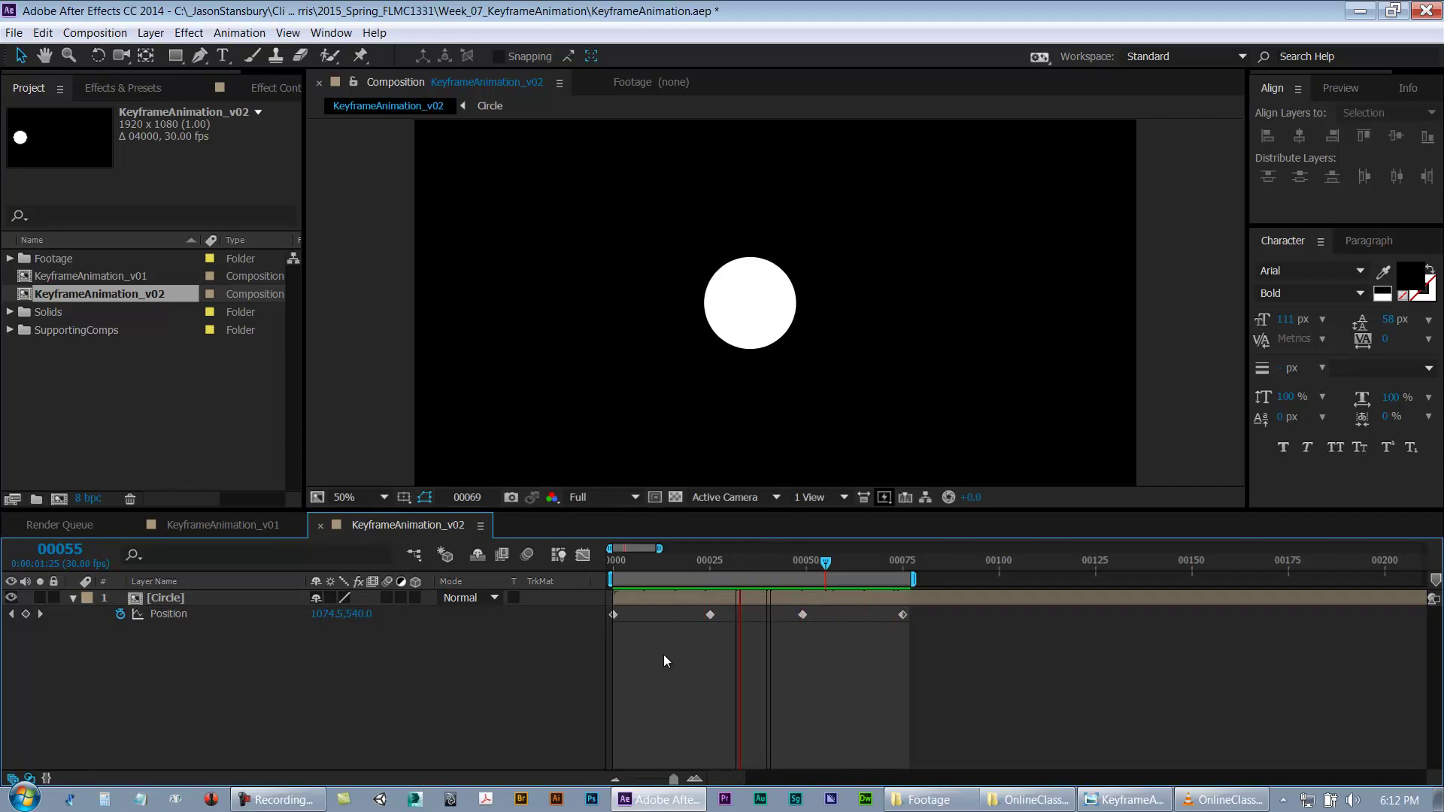
pyautogui.click(612, 562)
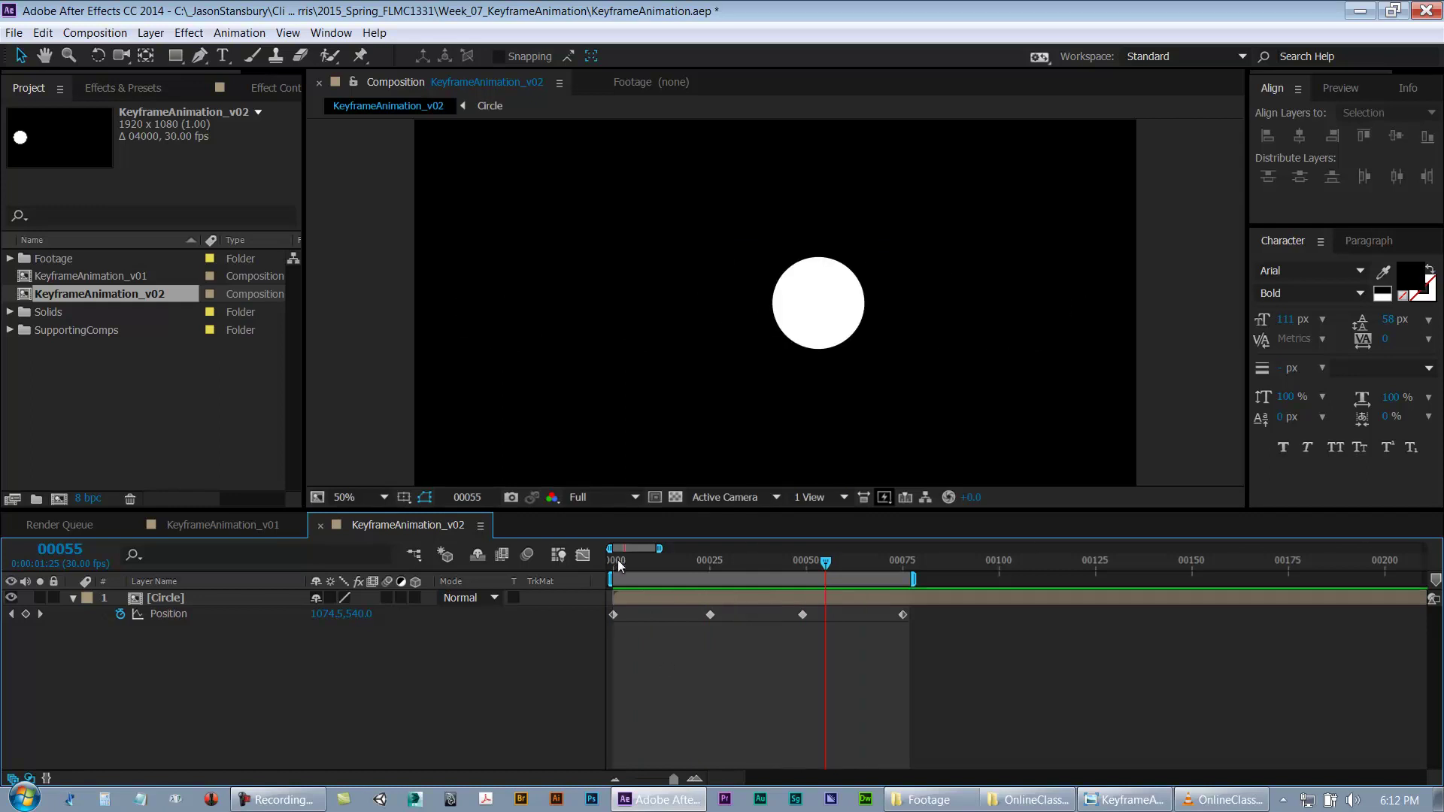
pyautogui.moveTo(612, 561); pyautogui.dragTo(737, 564)
pyautogui.hotkey('ctrl', 's')
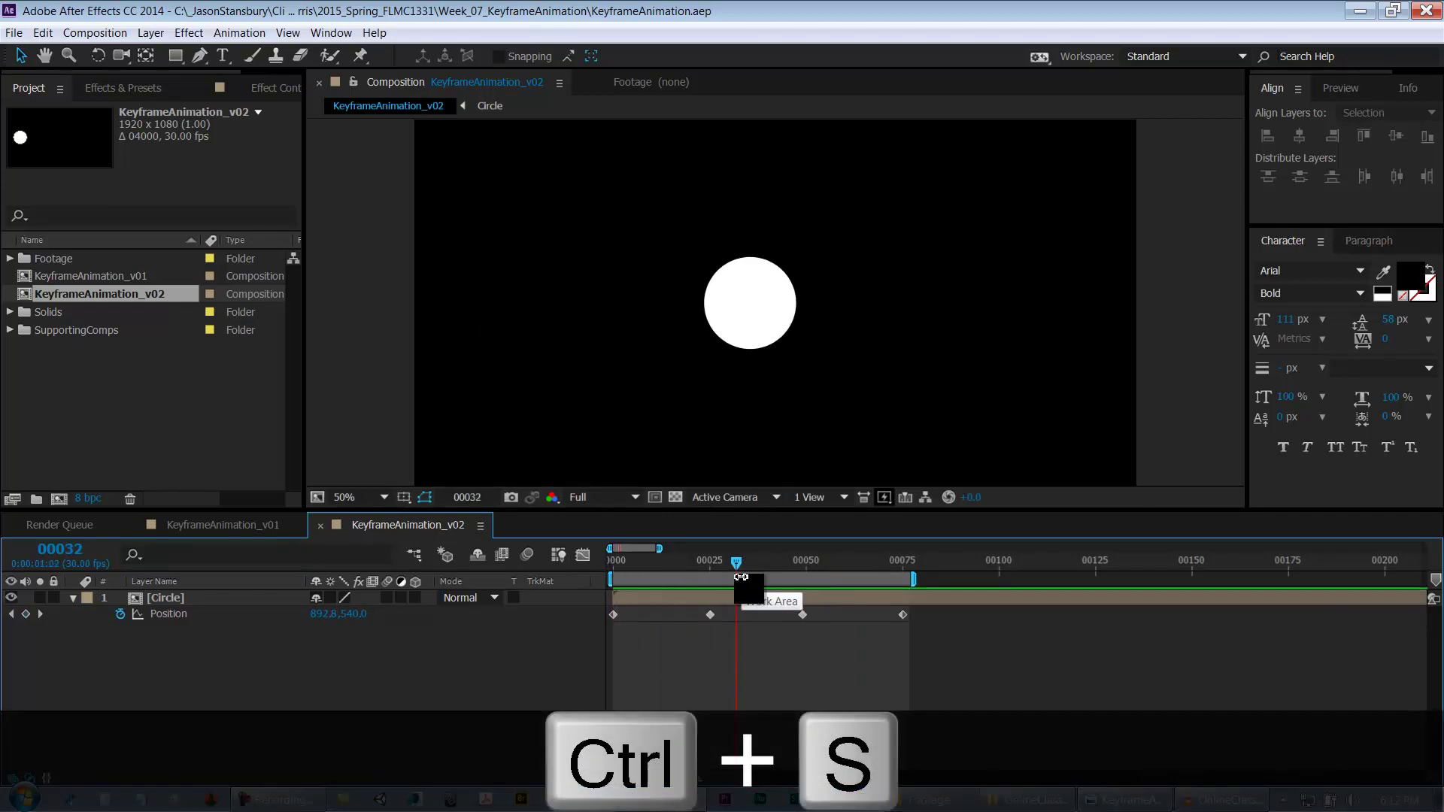
# Step: Review the spatial interpolation options for all the Circle's Position keyframes, then cancel and deselect the keyframes
pyautogui.moveTo(935, 666); pyautogui.dragTo(604, 616)
pyautogui.rightClick(612, 615)
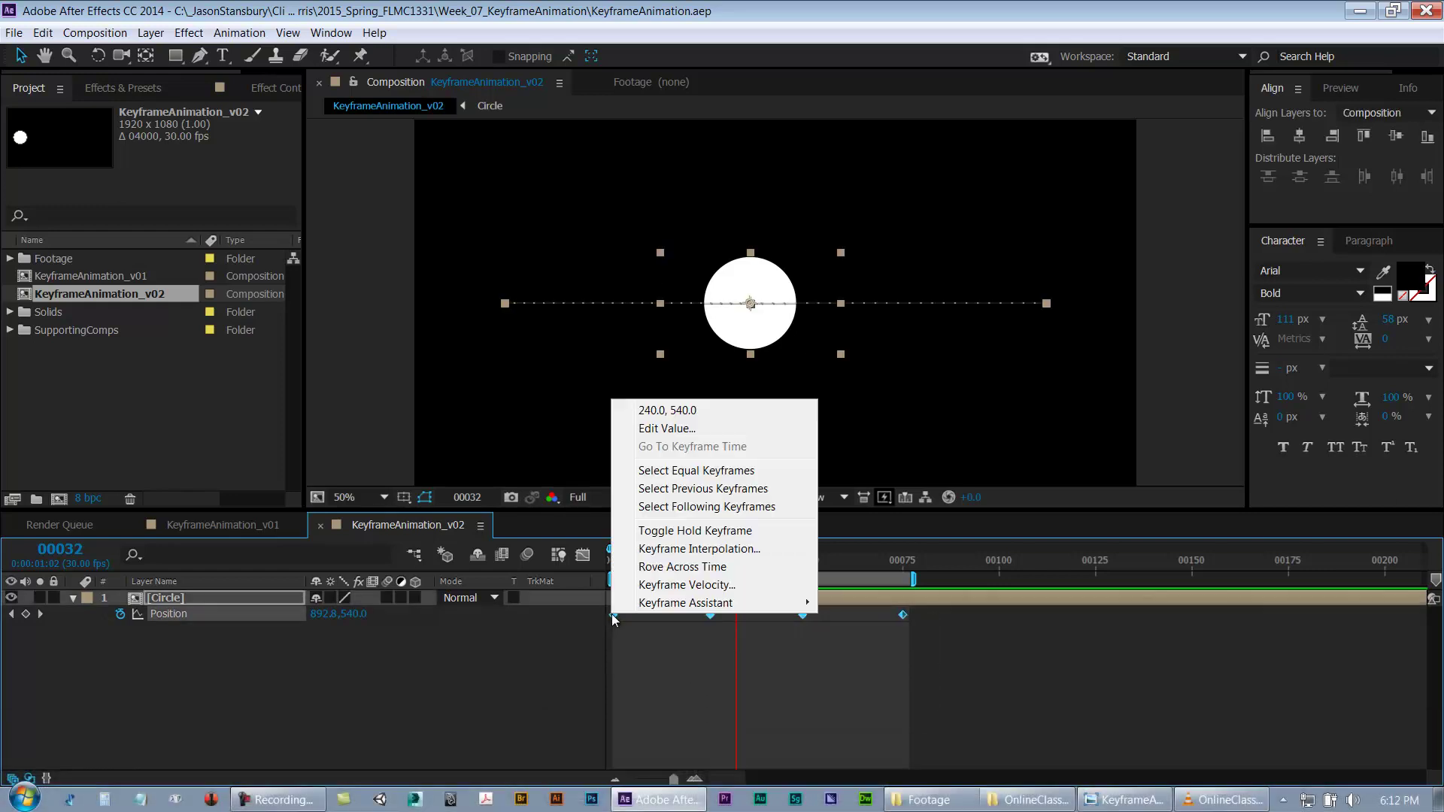
pyautogui.click(669, 550)
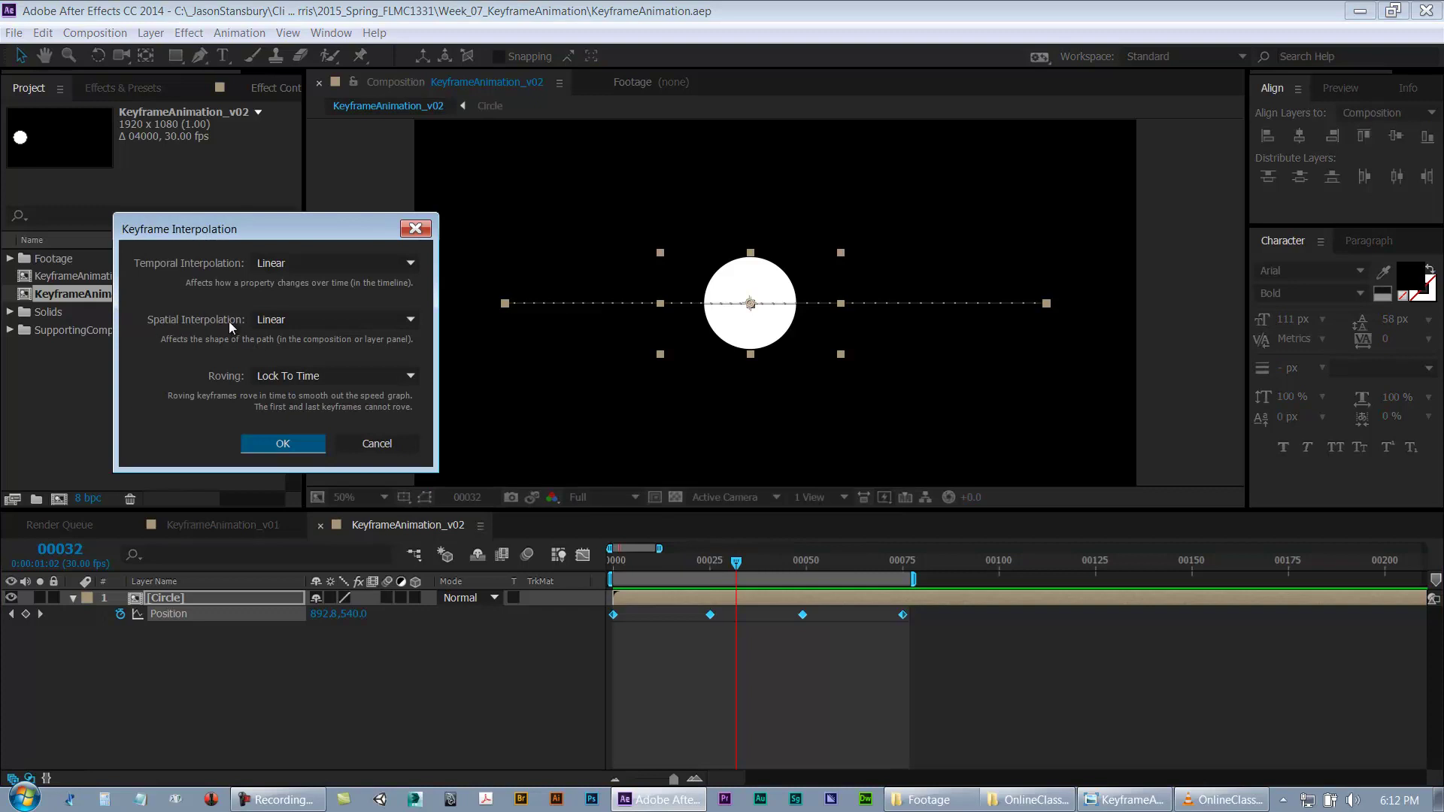
pyautogui.click(264, 320)
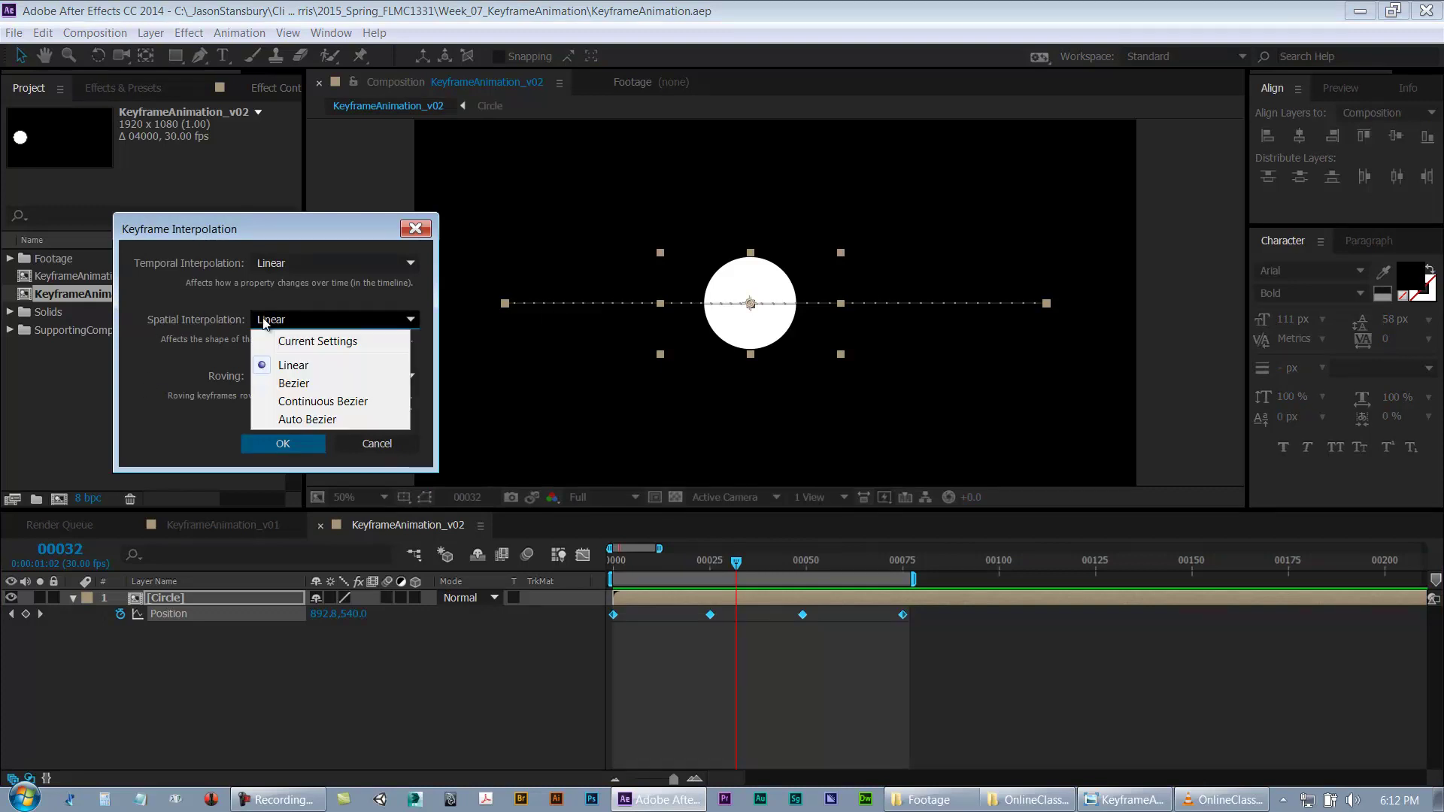
pyautogui.click(361, 449)
pyautogui.click(361, 448)
pyautogui.click(746, 703)
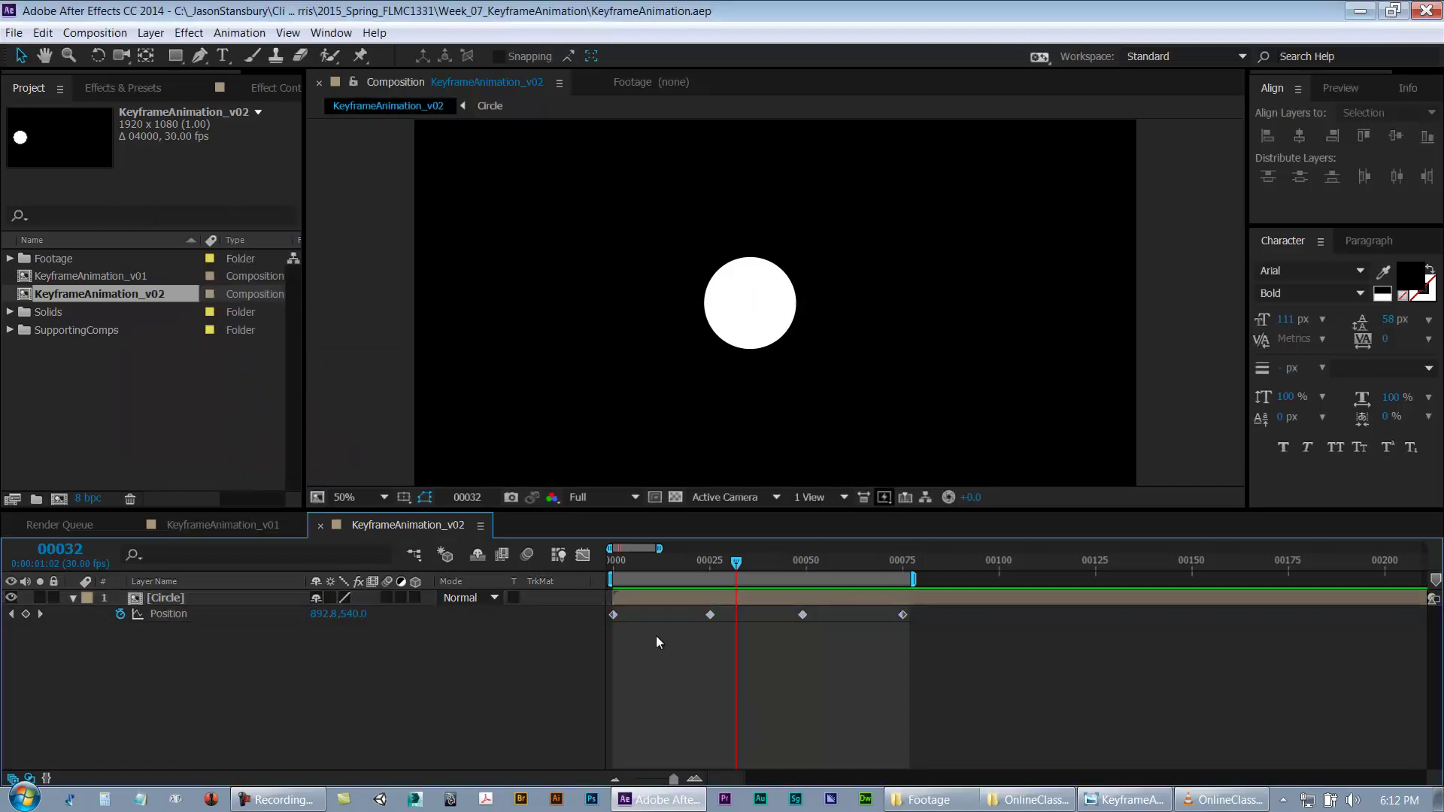
# Step: Preview the Circle's animation, replay it from frame 0, and scrub to the Position keyframe at frame 25
pyautogui.press('space')
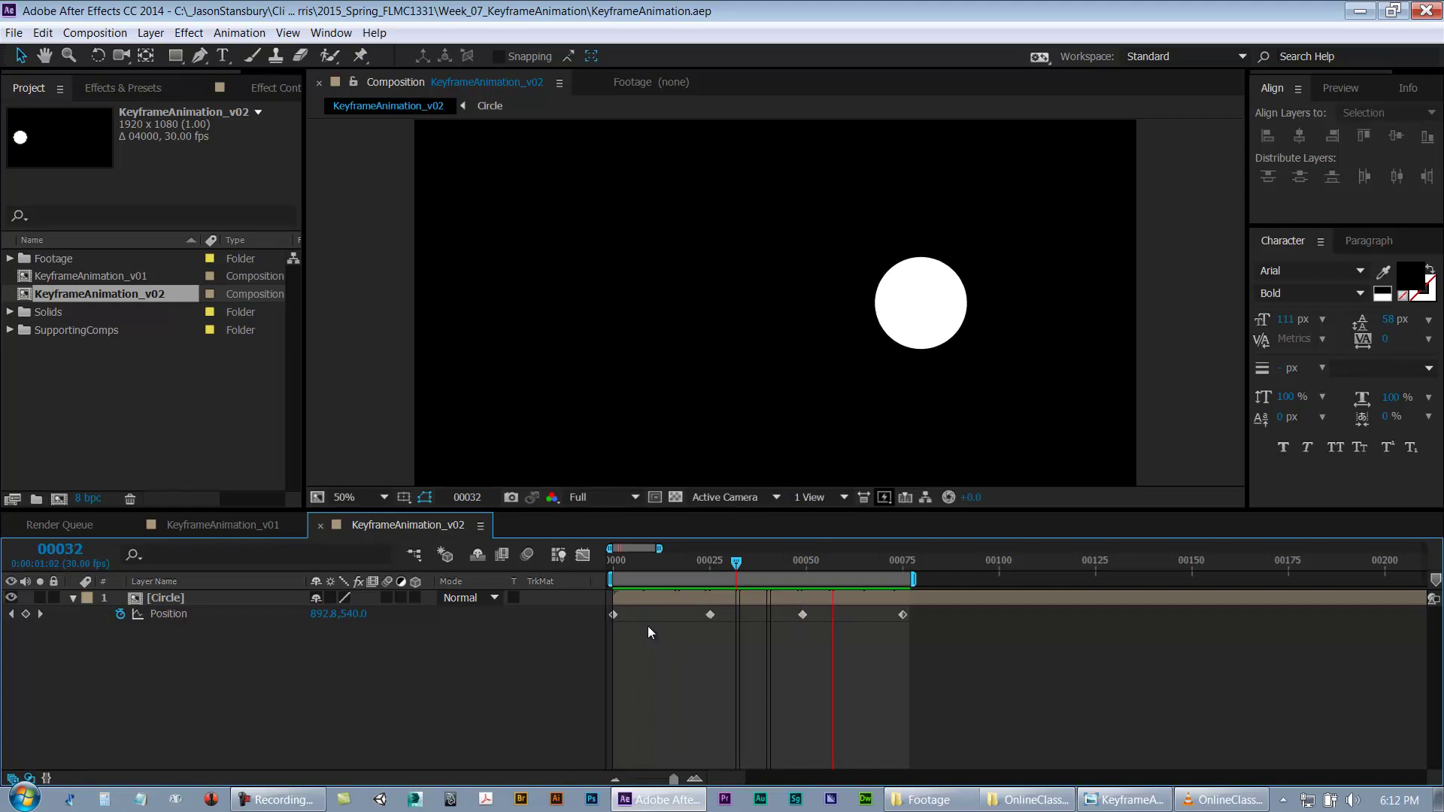
pyautogui.click(612, 562)
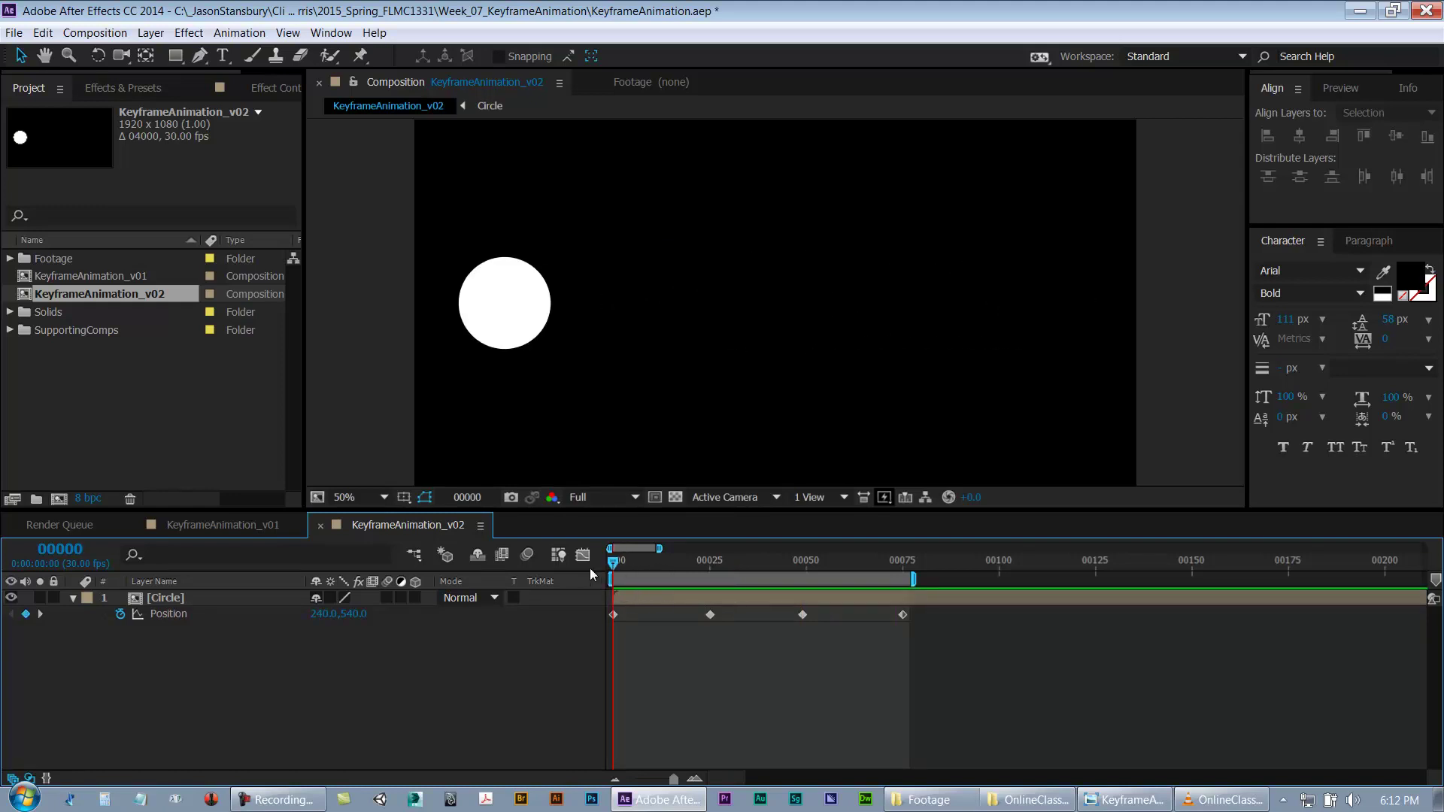
pyautogui.press('space')
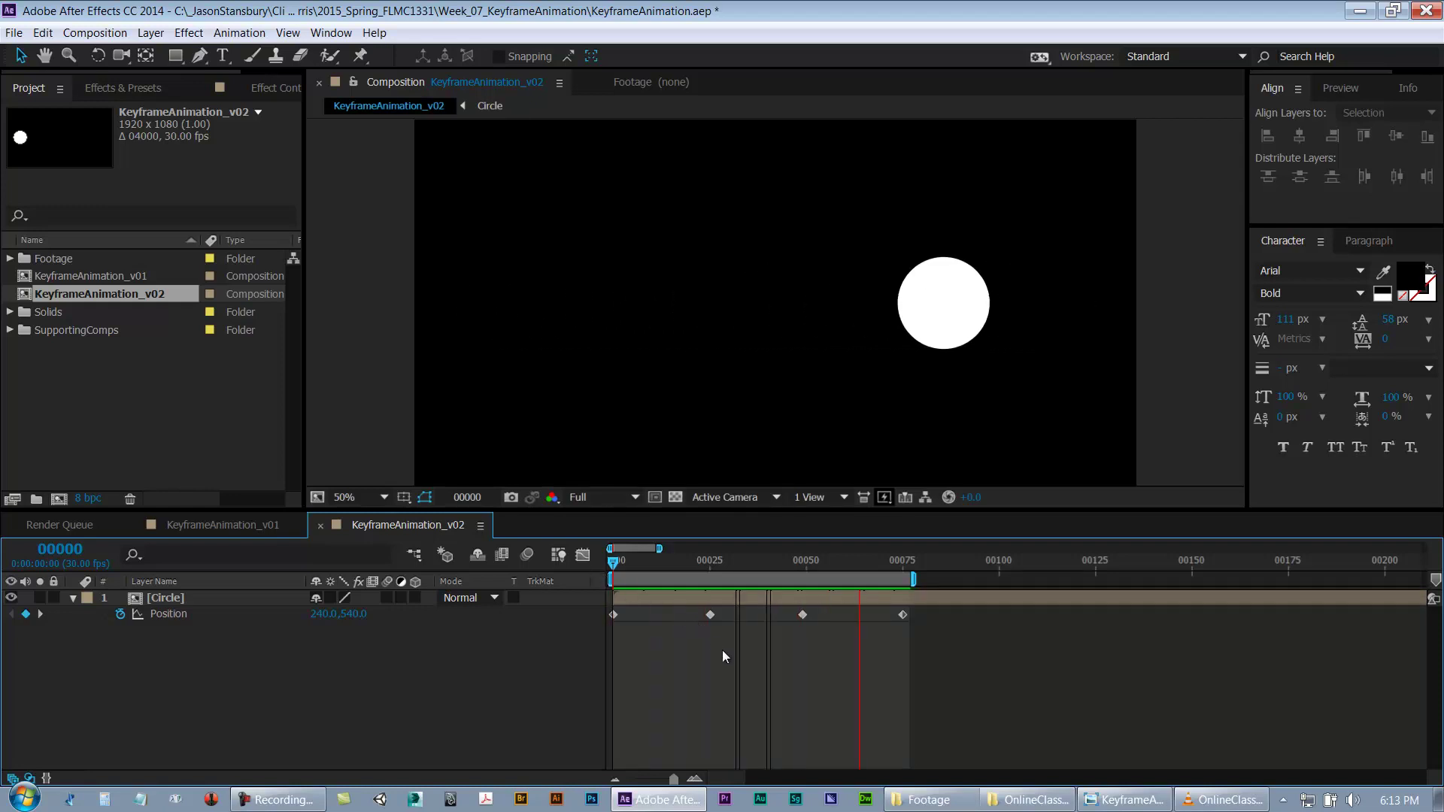
pyautogui.moveTo(626, 558); pyautogui.dragTo(707, 566)
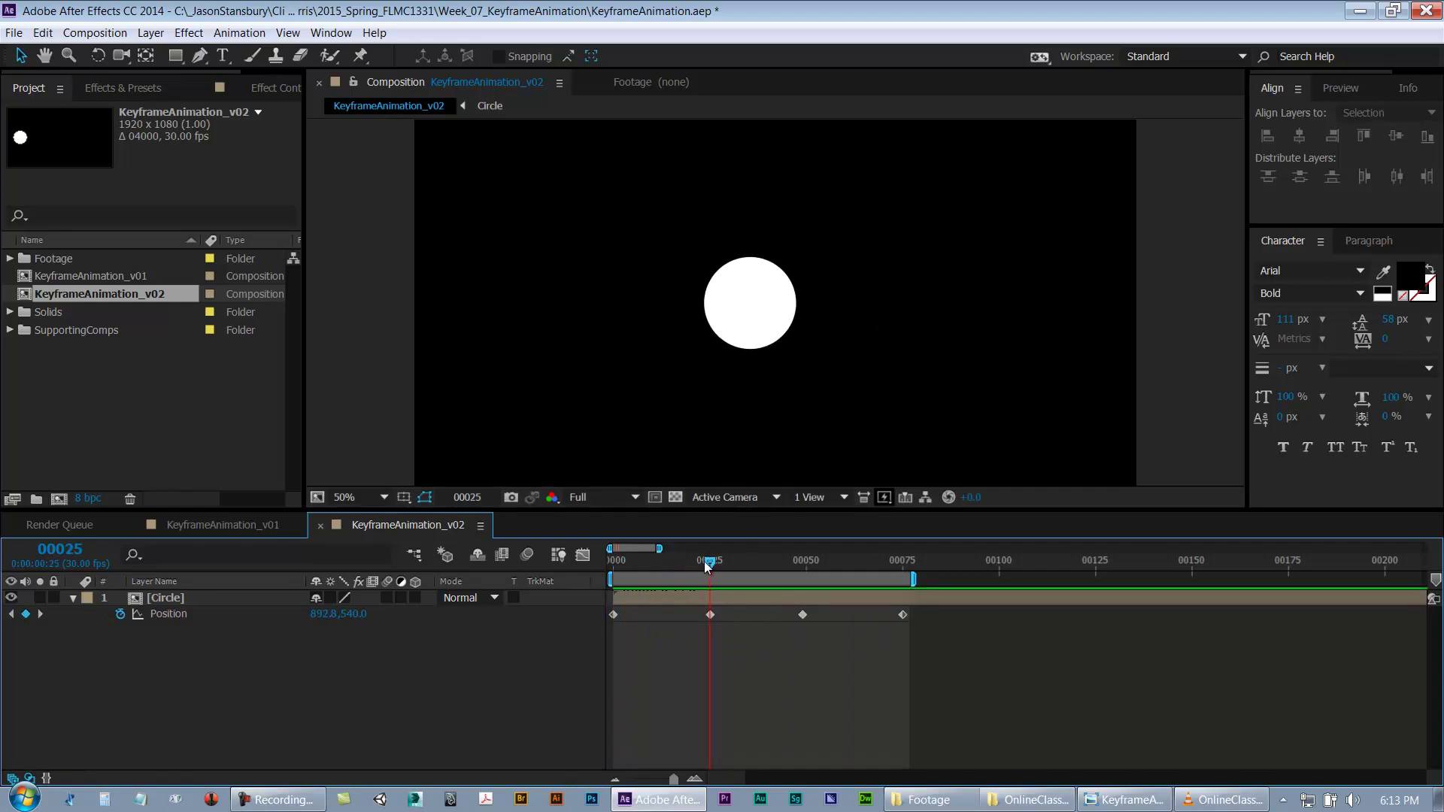
# Step: Apply Easy Ease In to the Circle's Position keyframe at frame 25
pyautogui.click(710, 615)
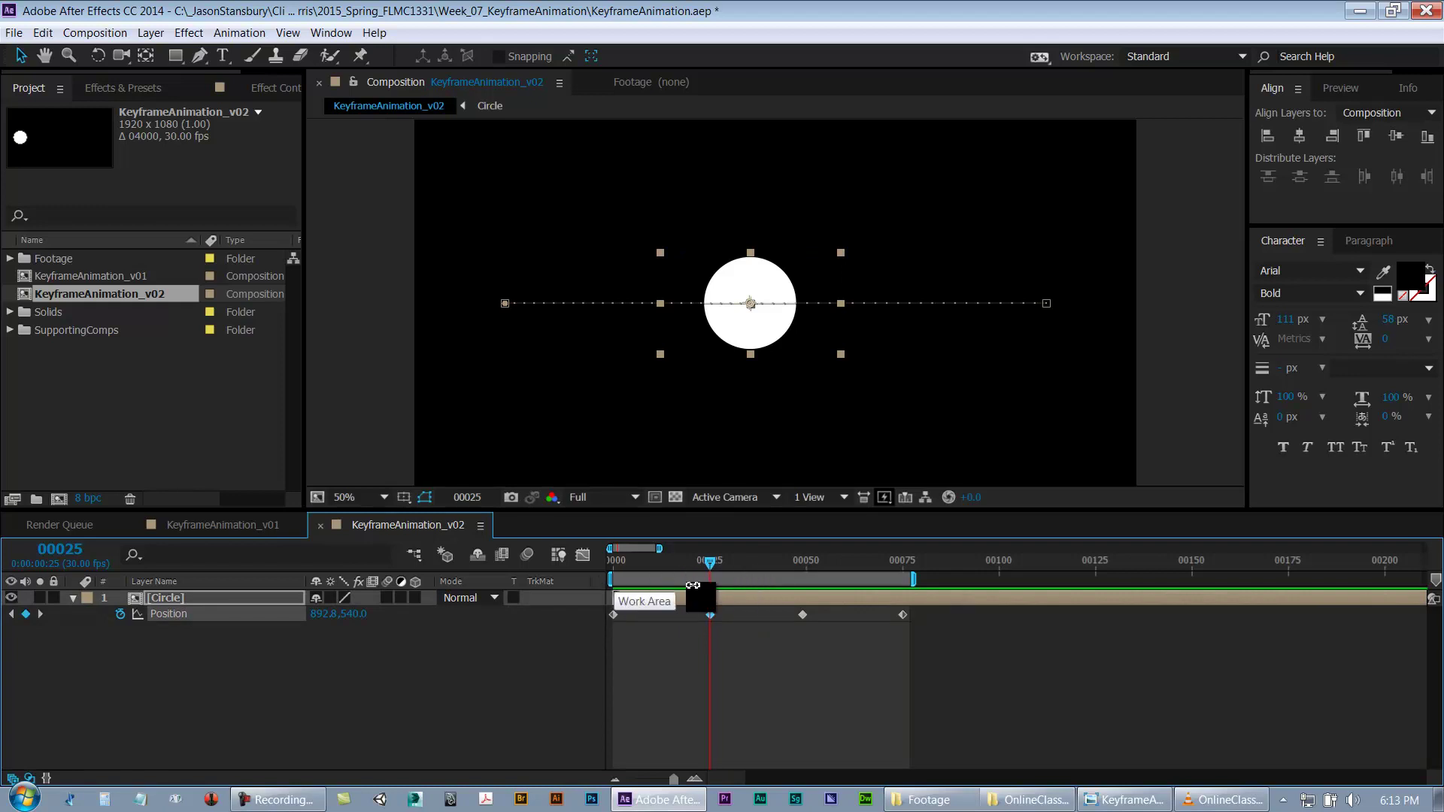
pyautogui.click(615, 562)
pyautogui.moveTo(615, 562); pyautogui.dragTo(710, 560)
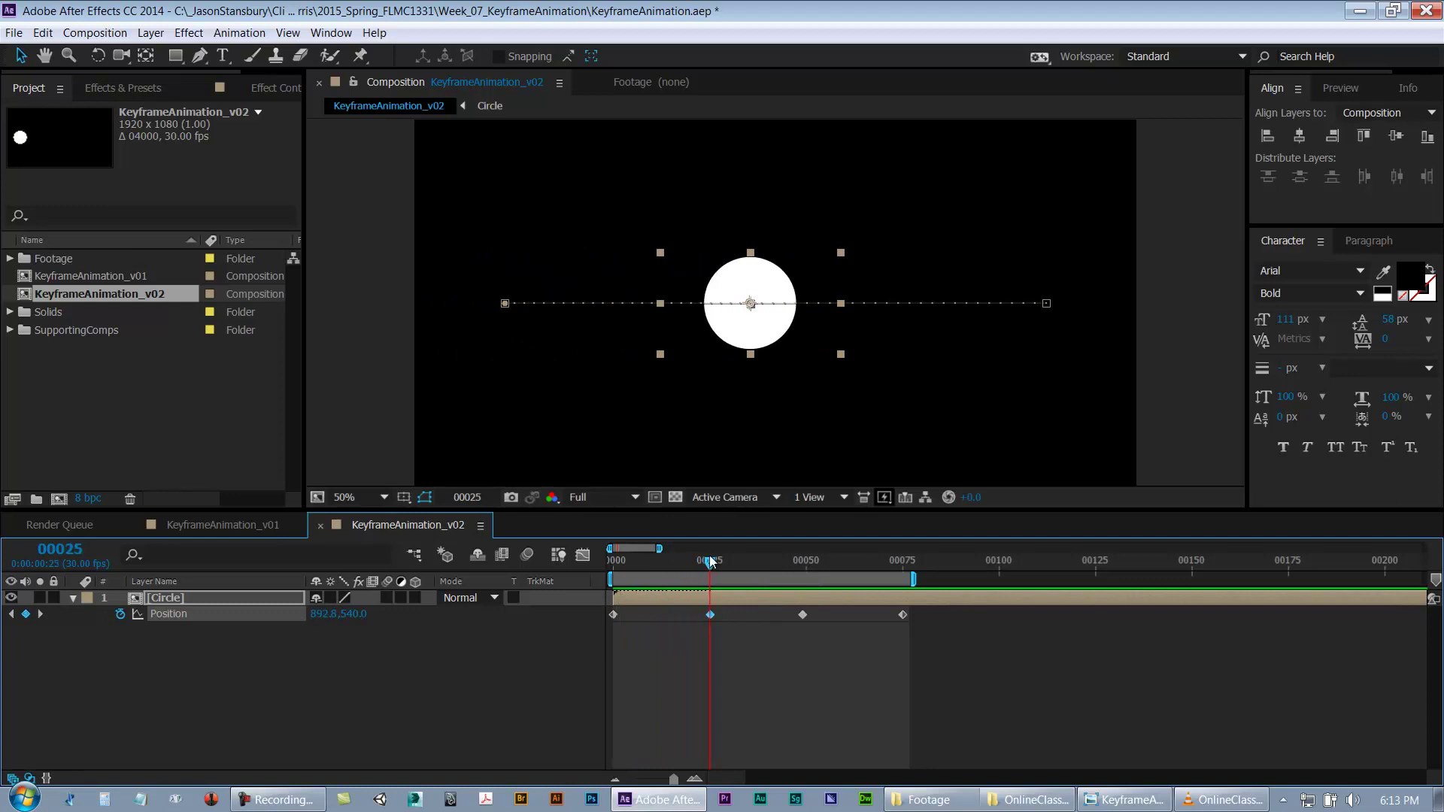
pyautogui.rightClick(710, 614)
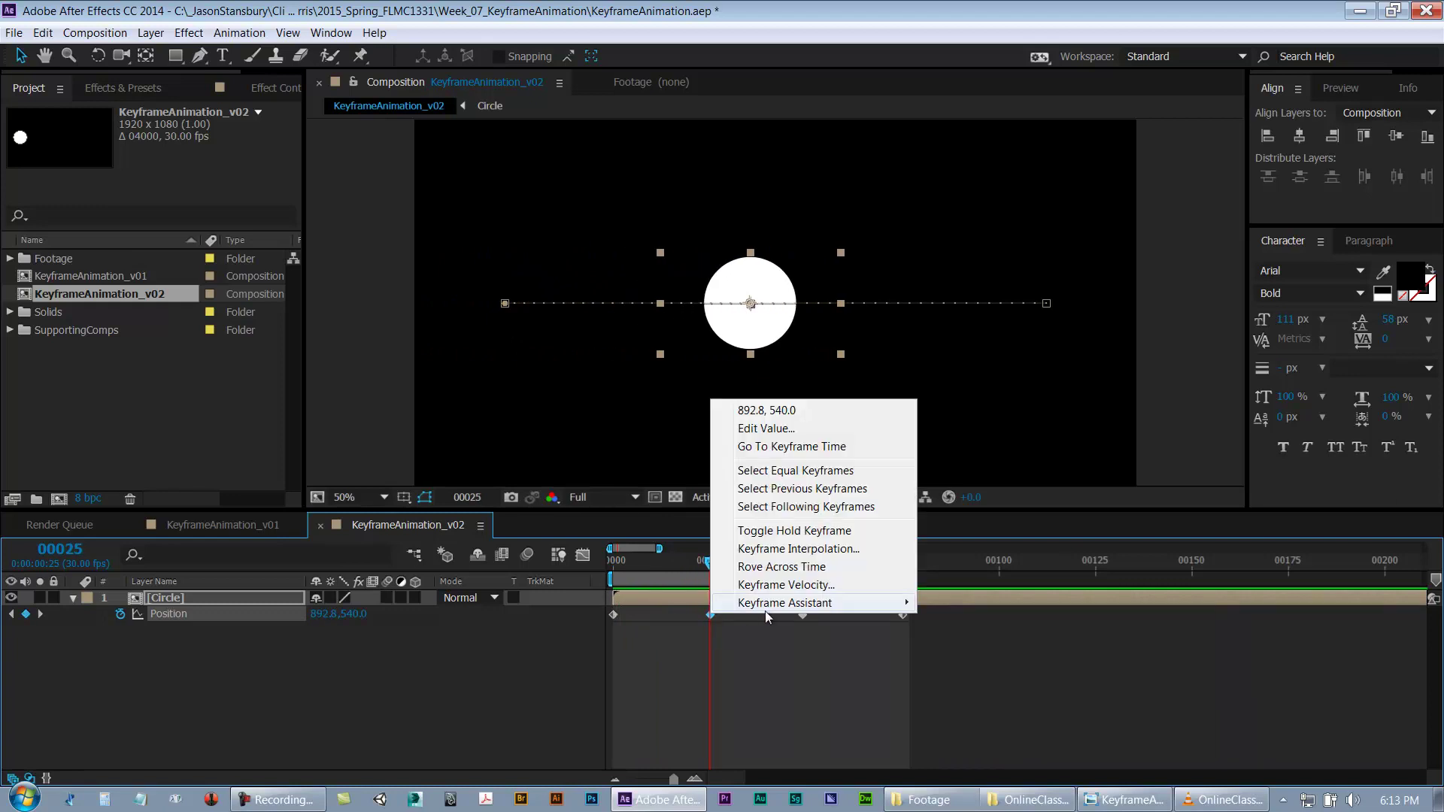
pyautogui.moveTo(796, 611)
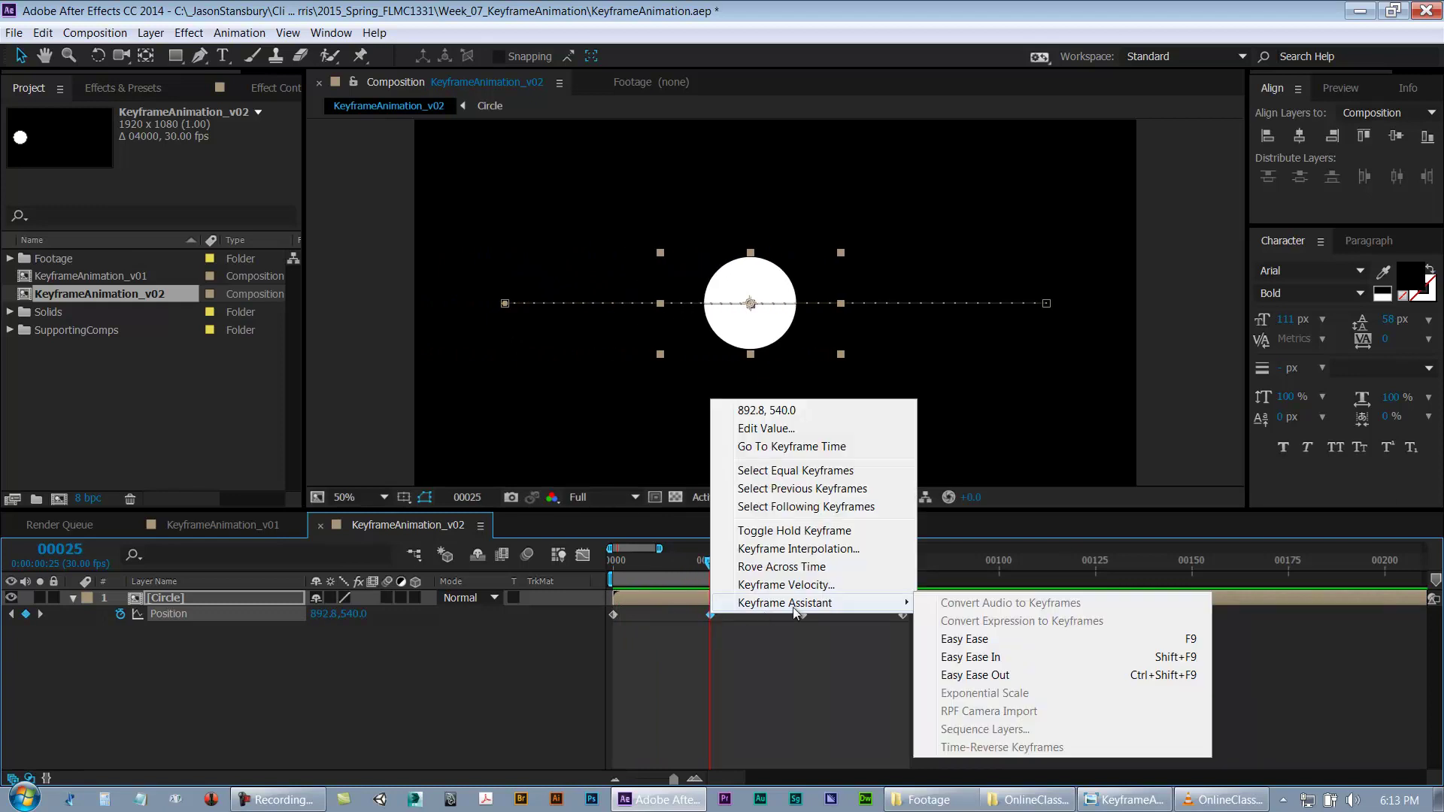
pyautogui.click(994, 660)
# Step: Apply Easy Ease Out to the Circle's Position keyframe at frame 49 and deselect it
pyautogui.click(802, 564)
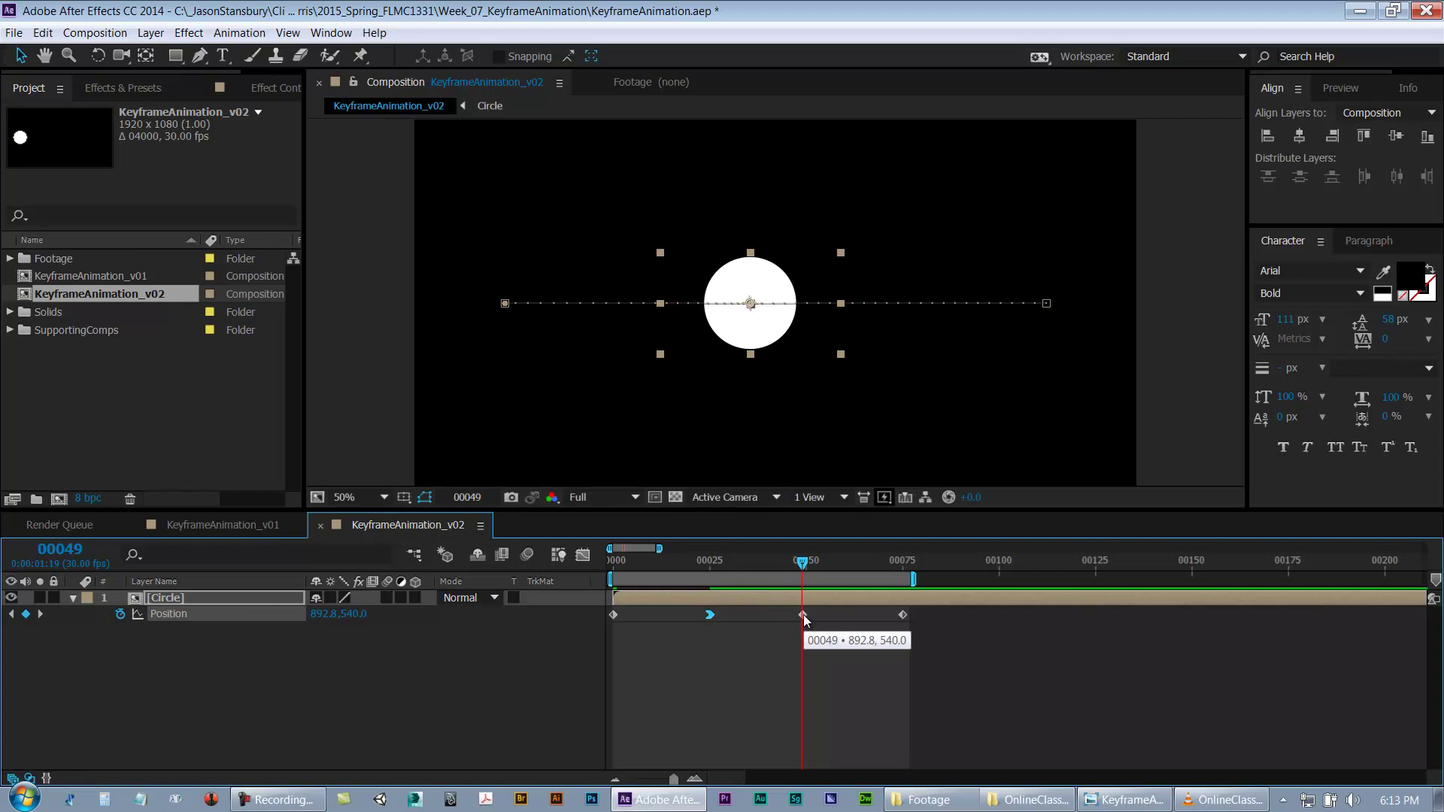
pyautogui.click(809, 563)
pyautogui.moveTo(811, 563); pyautogui.dragTo(802, 594)
pyautogui.click(803, 614)
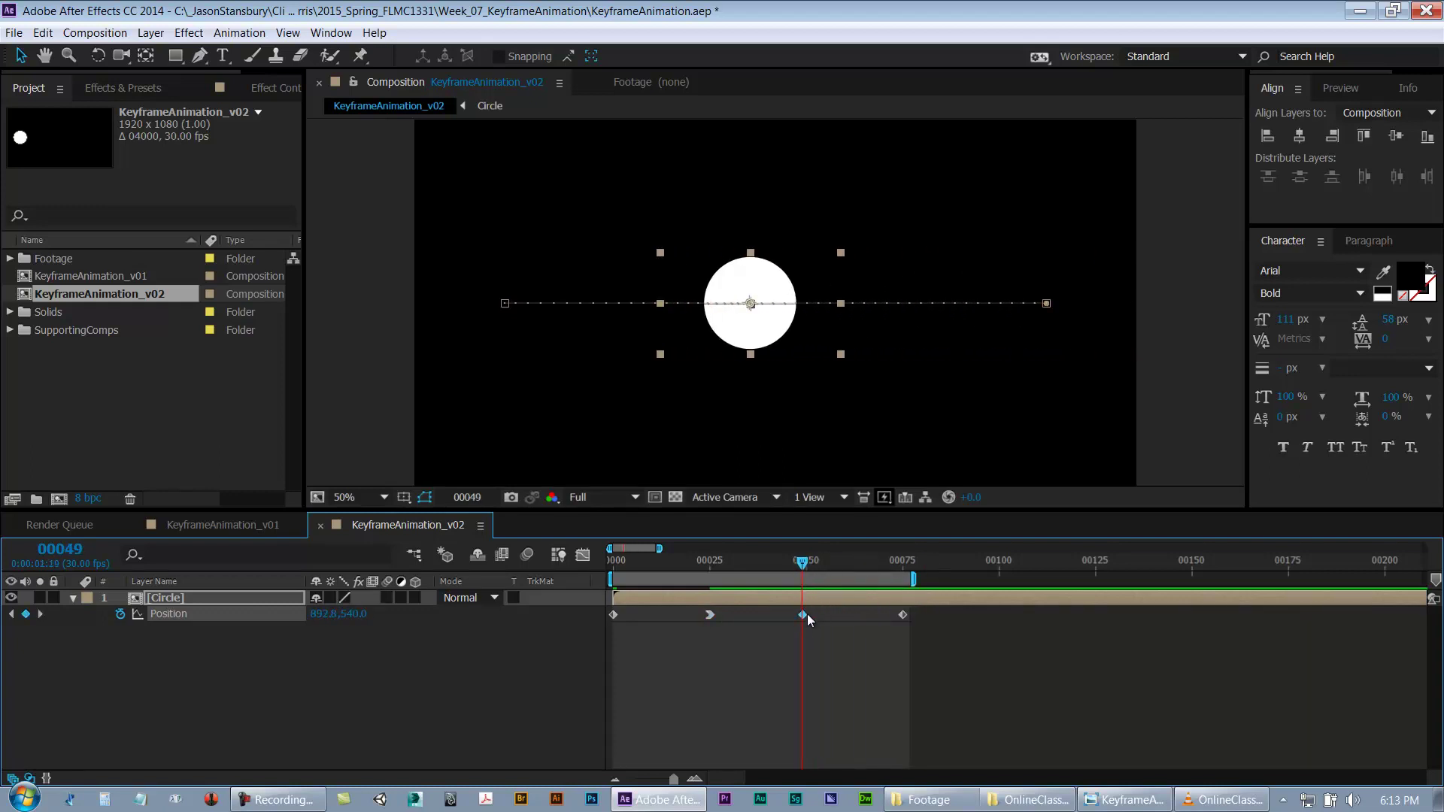
pyautogui.rightClick(802, 614)
pyautogui.moveTo(905, 601)
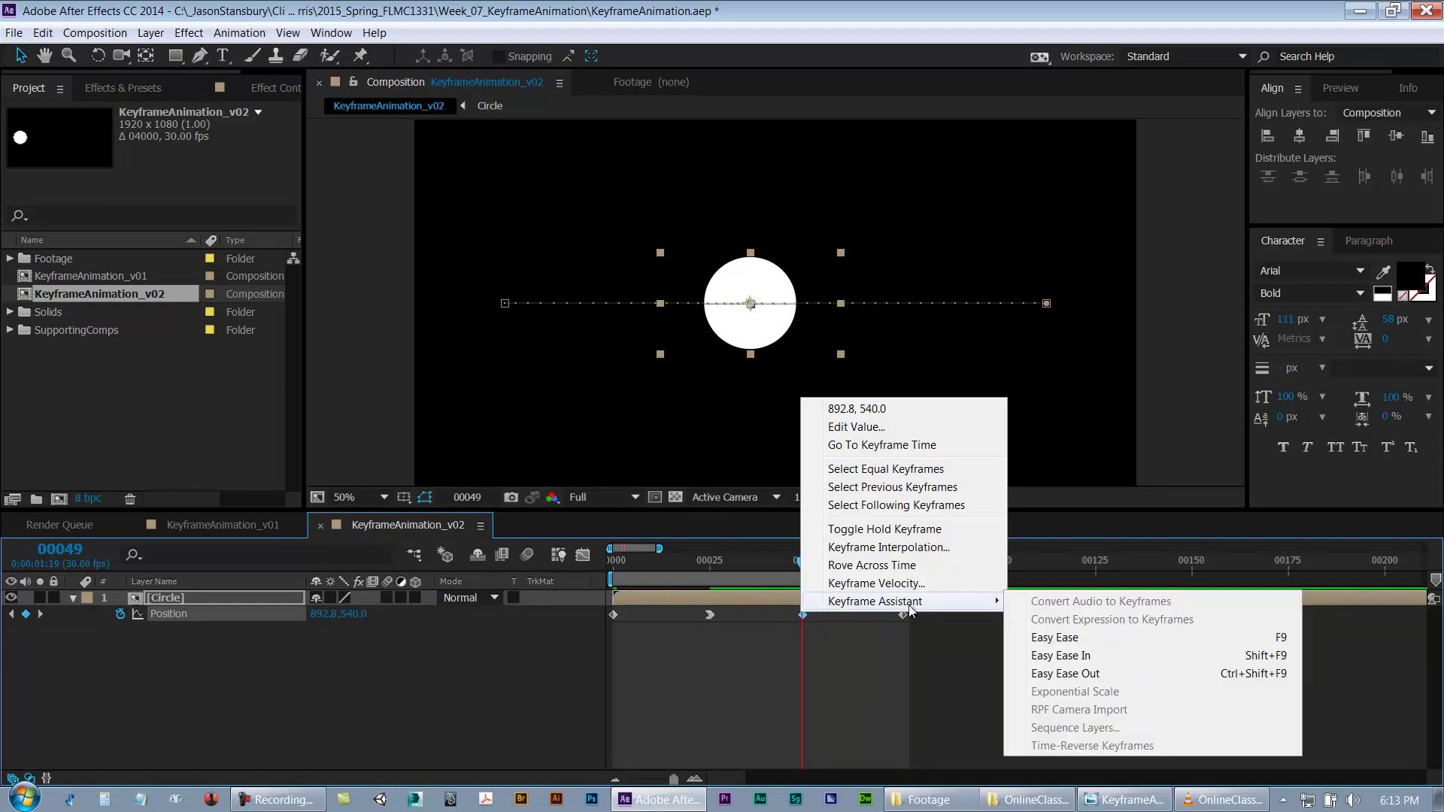
pyautogui.click(1085, 660)
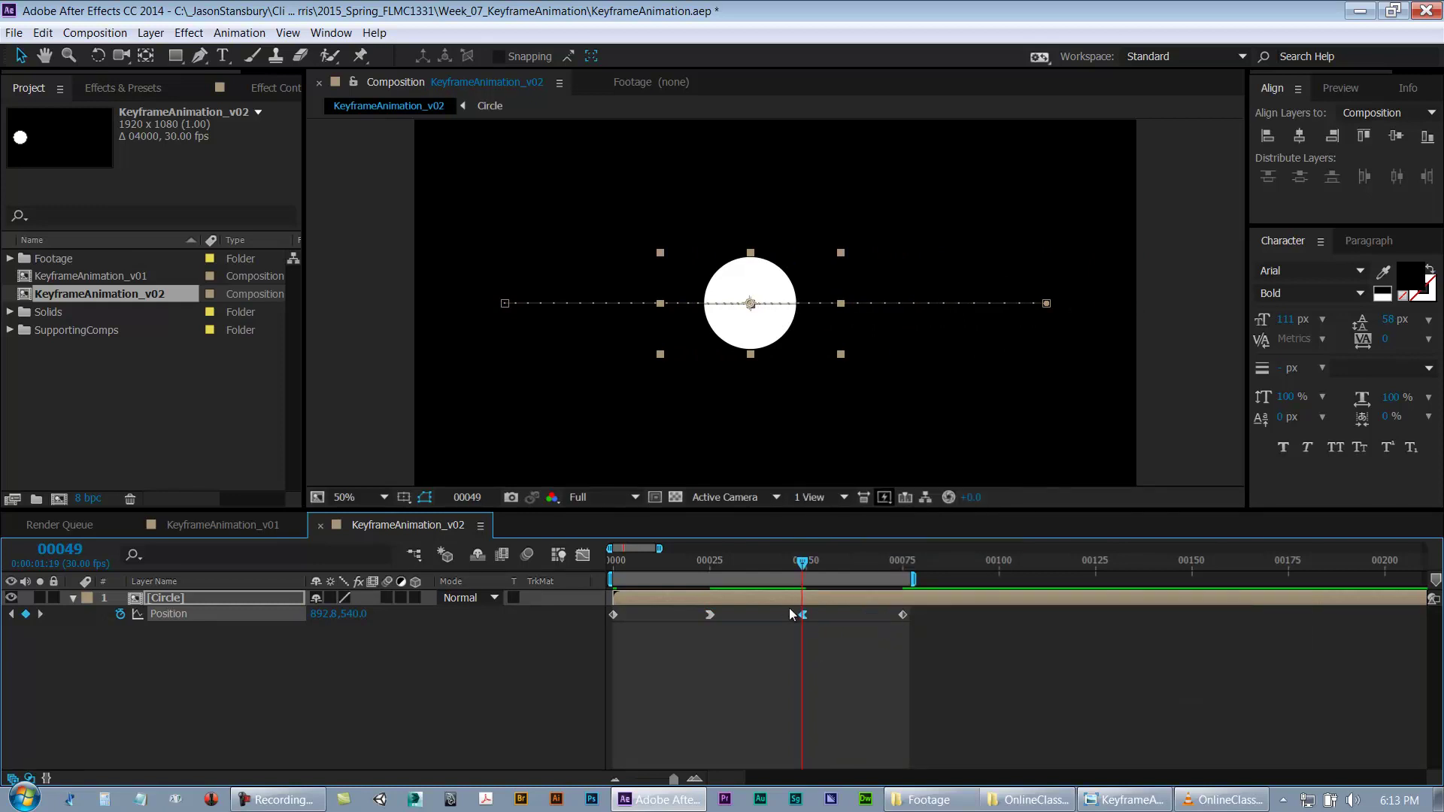
pyautogui.click(783, 670)
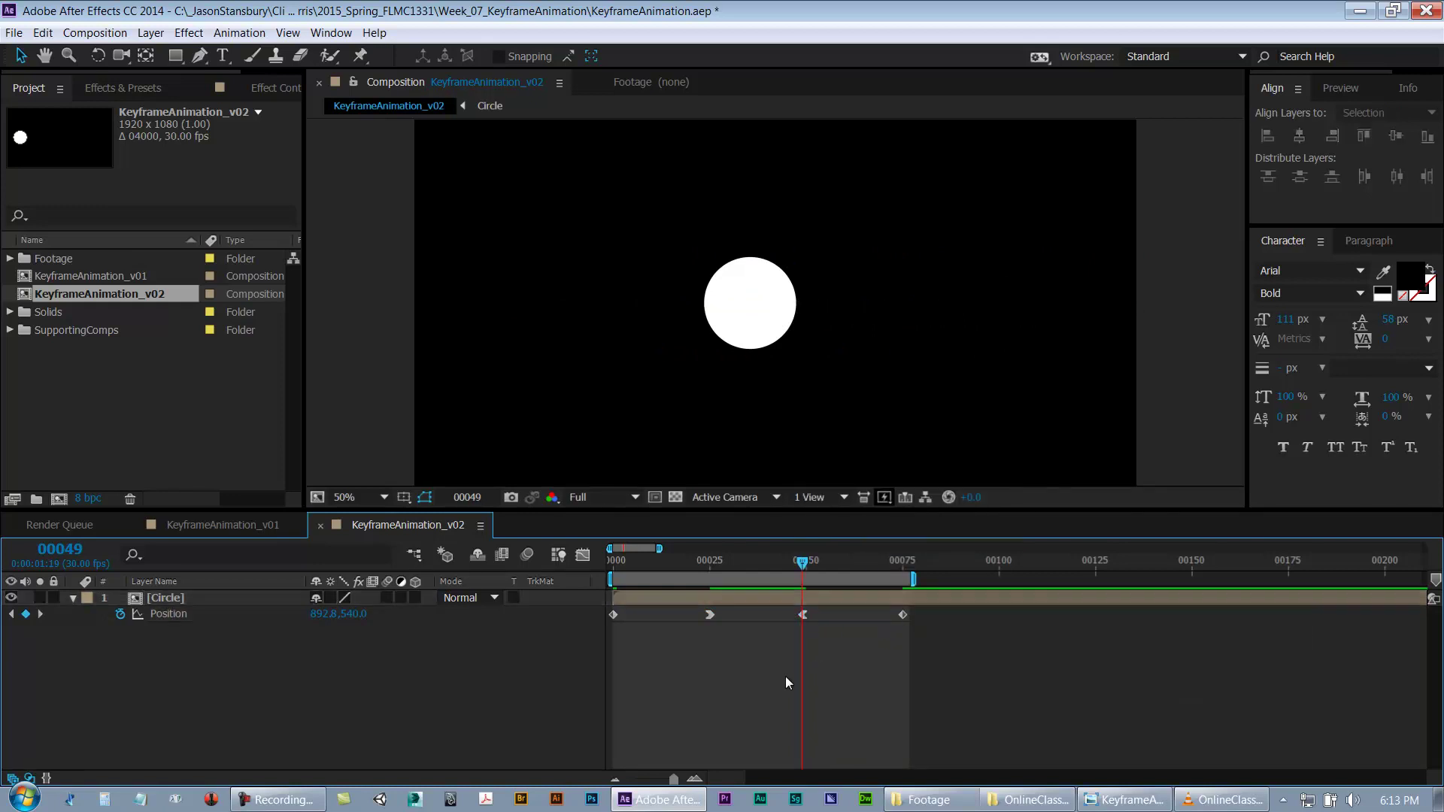
# Step: Preview the eased animation and scrub the Circle's motion back to frame 6
pyautogui.press('space')
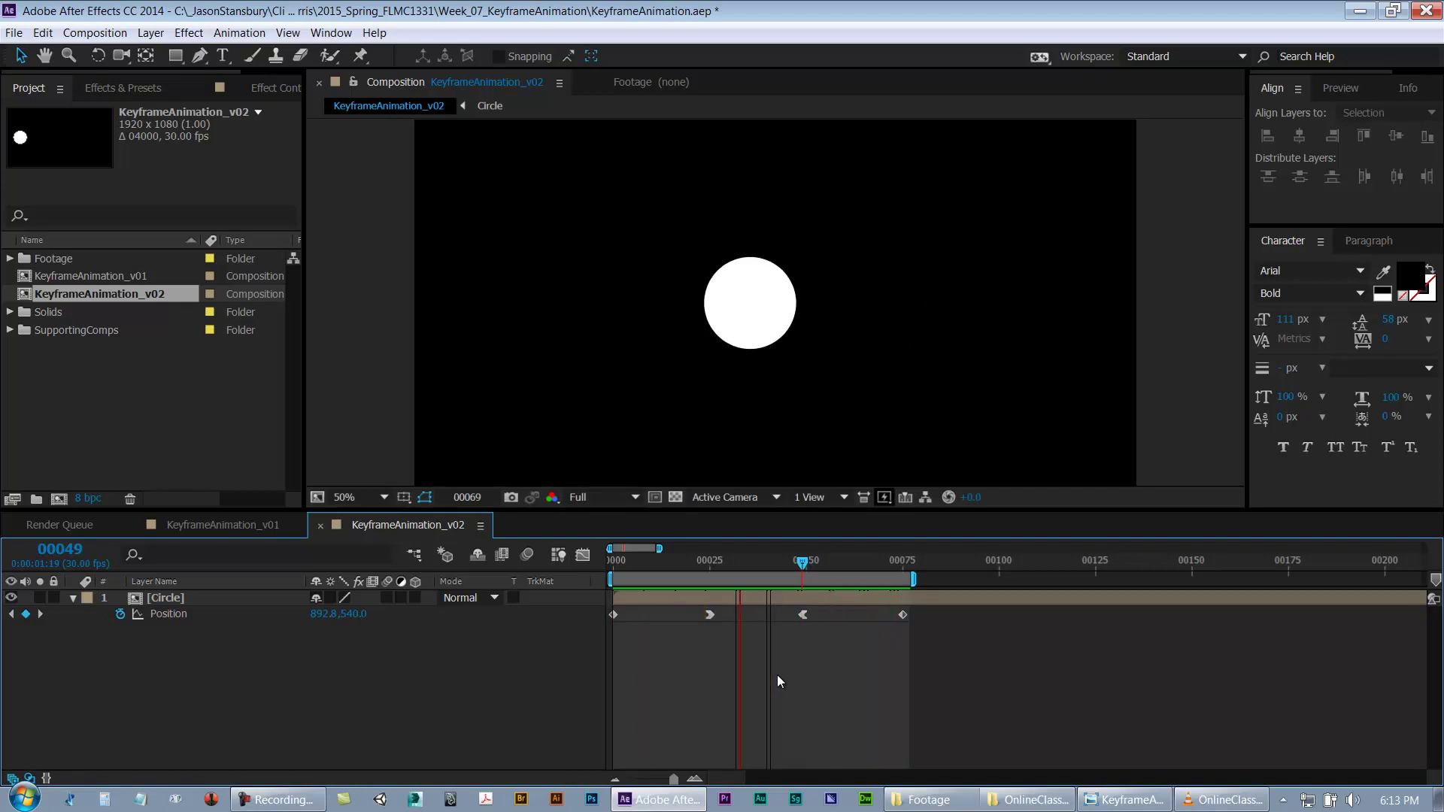
pyautogui.press('space')
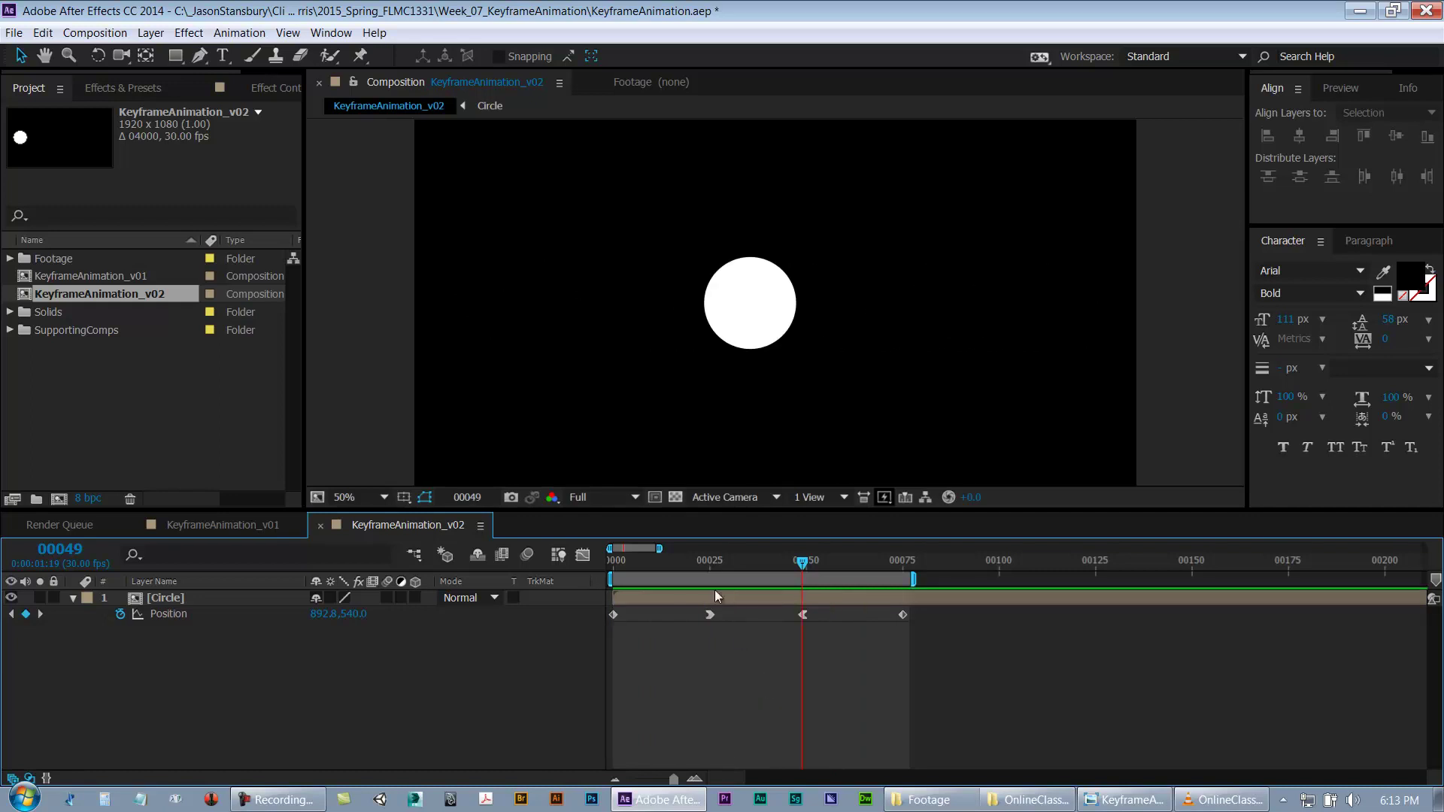
pyautogui.moveTo(707, 562); pyautogui.dragTo(638, 571)
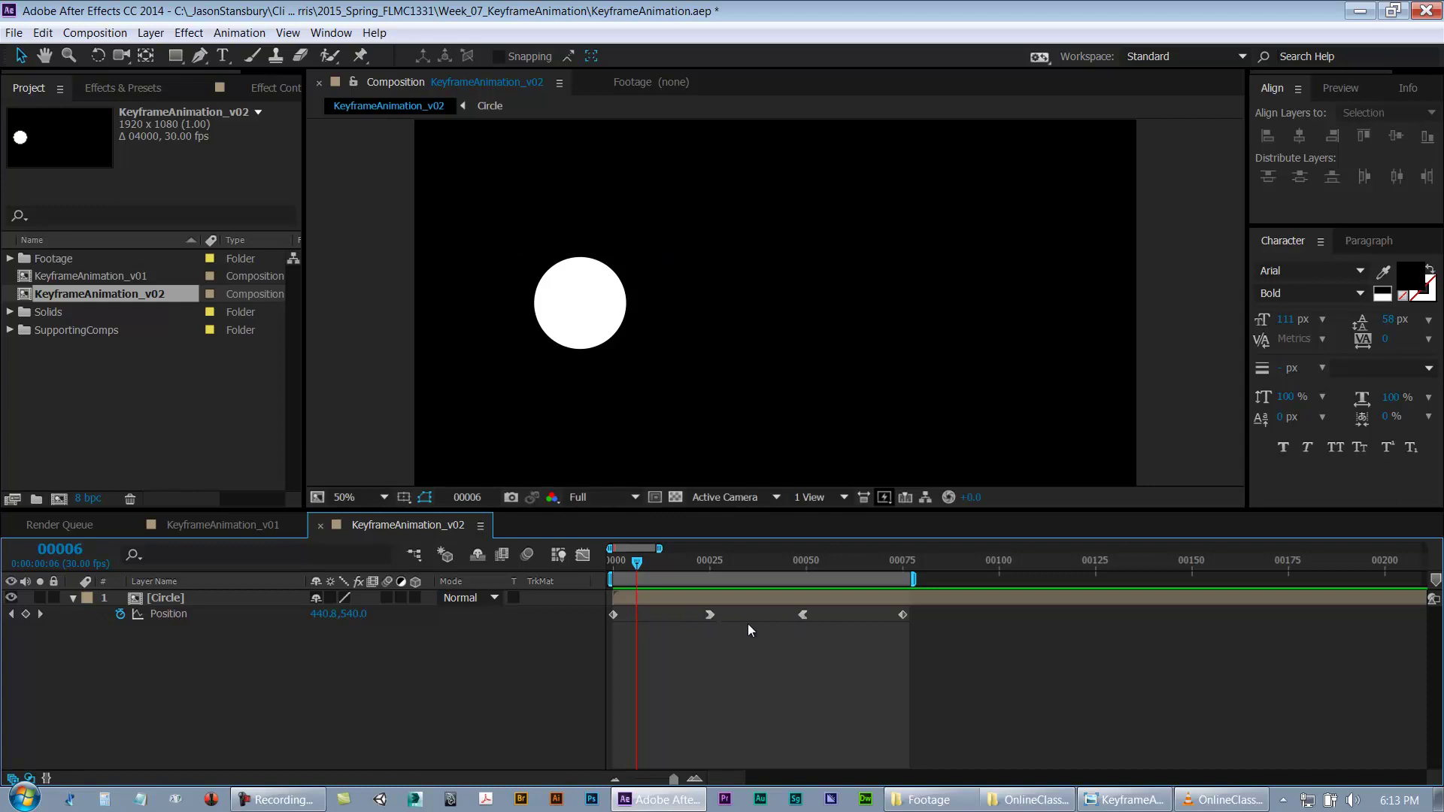
# Step: Move the Circle layer's second Position keyframe to frame 10 and its third Position keyframe to frame 65
pyautogui.moveTo(646, 566); pyautogui.dragTo(656, 566)
pyautogui.moveTo(709, 614); pyautogui.dragTo(652, 615)
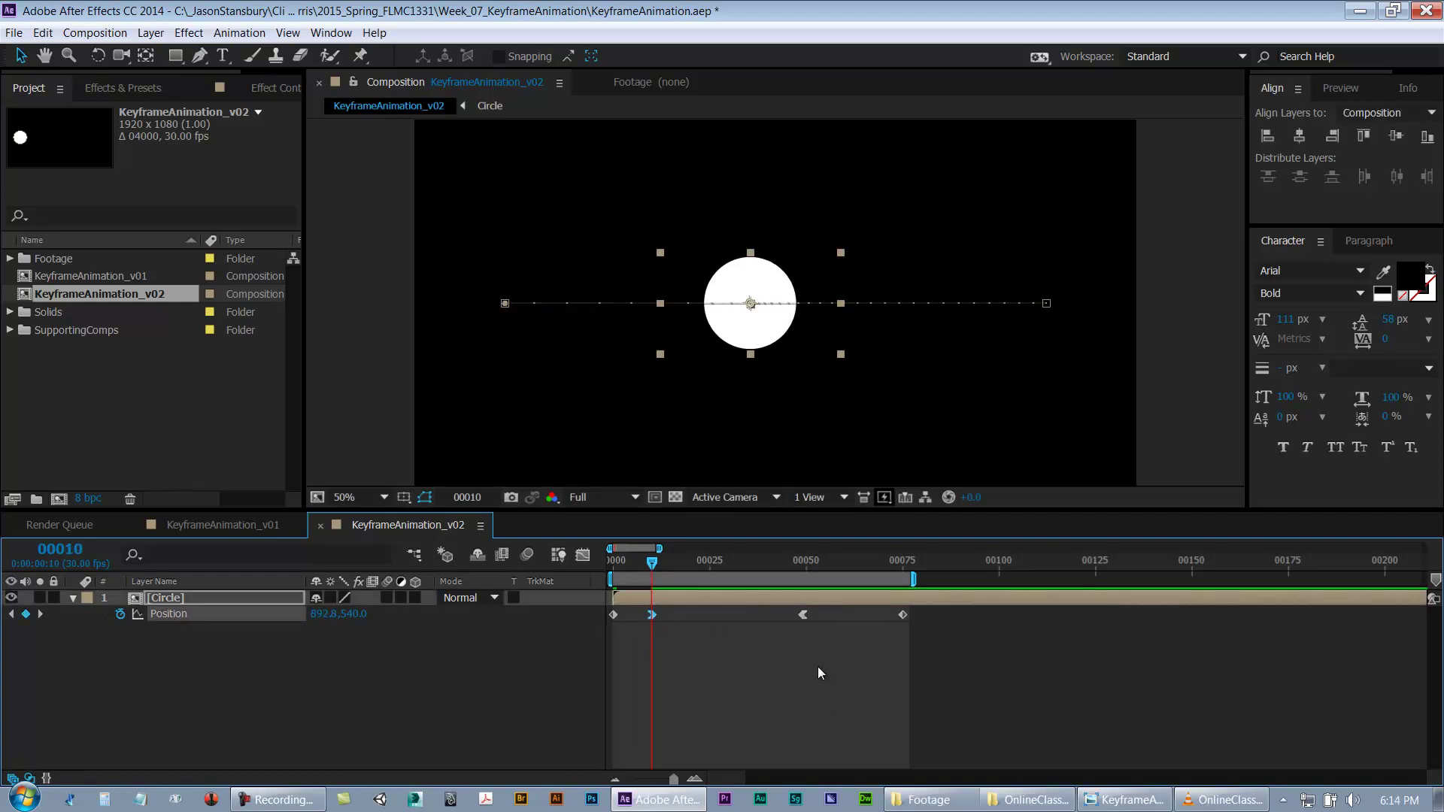
pyautogui.moveTo(871, 567); pyautogui.dragTo(901, 568)
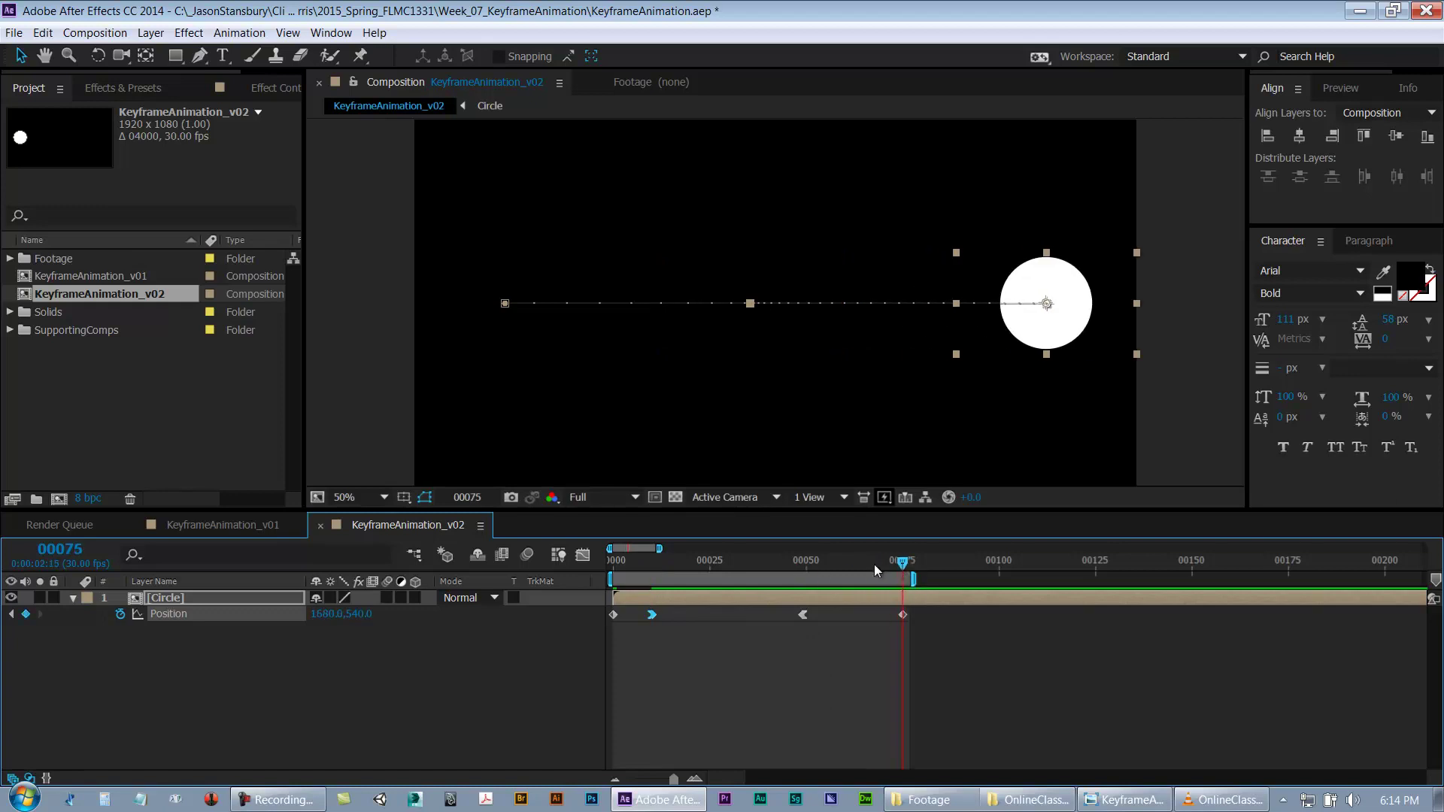
pyautogui.click(870, 566)
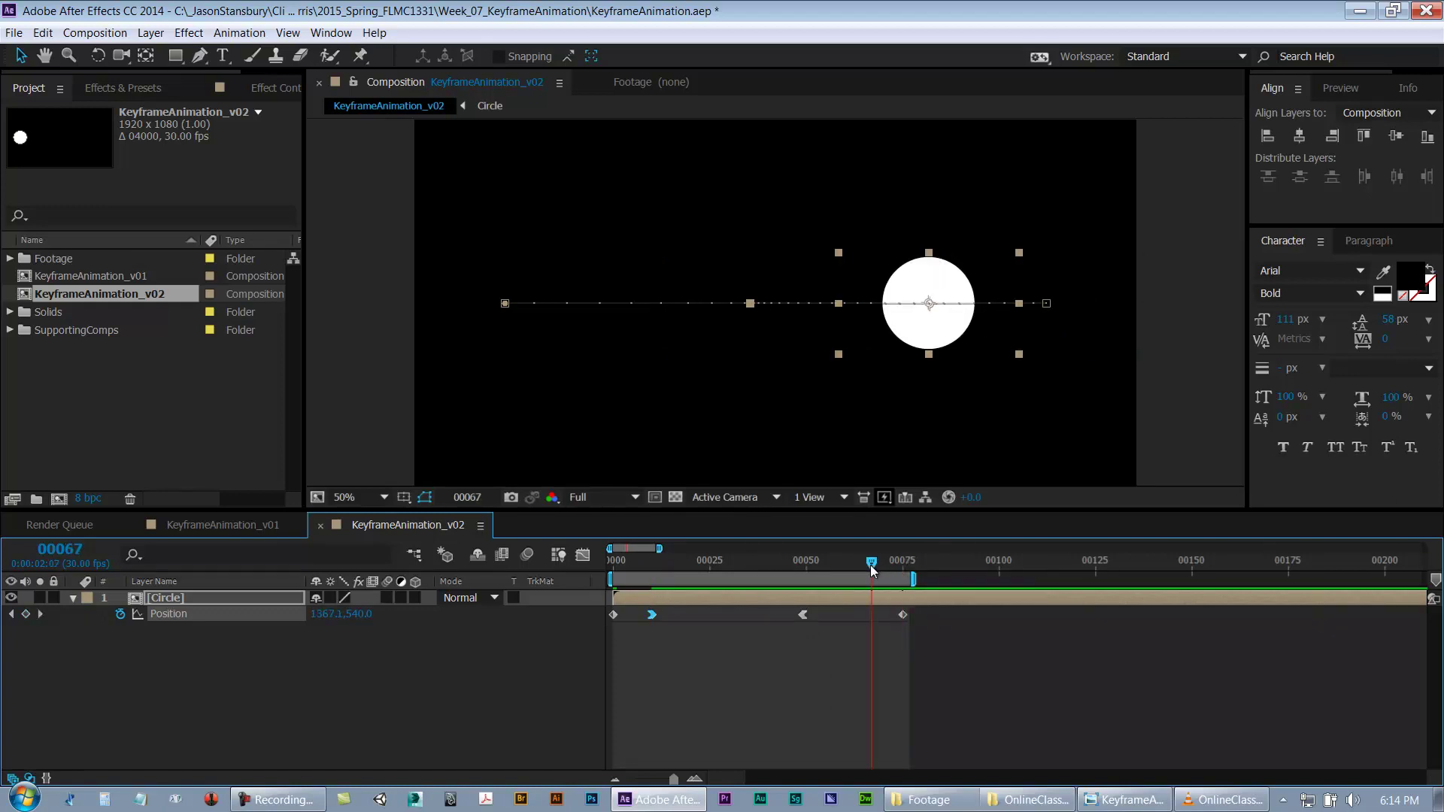
pyautogui.moveTo(867, 566); pyautogui.dragTo(864, 571)
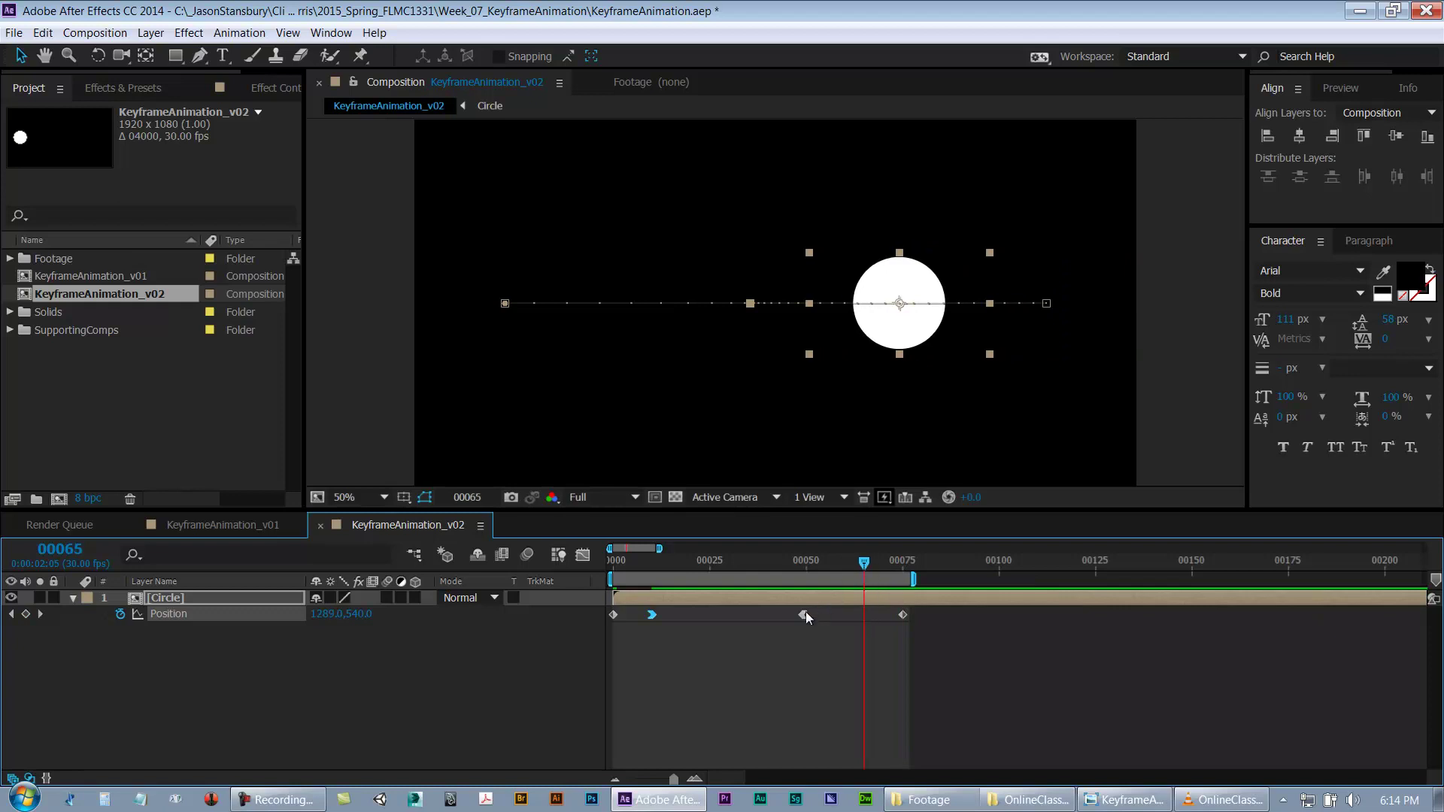
pyautogui.moveTo(805, 614); pyautogui.dragTo(871, 624)
pyautogui.click(887, 686)
# Step: Preview the retimed circle animation and save the project
pyautogui.press('space')
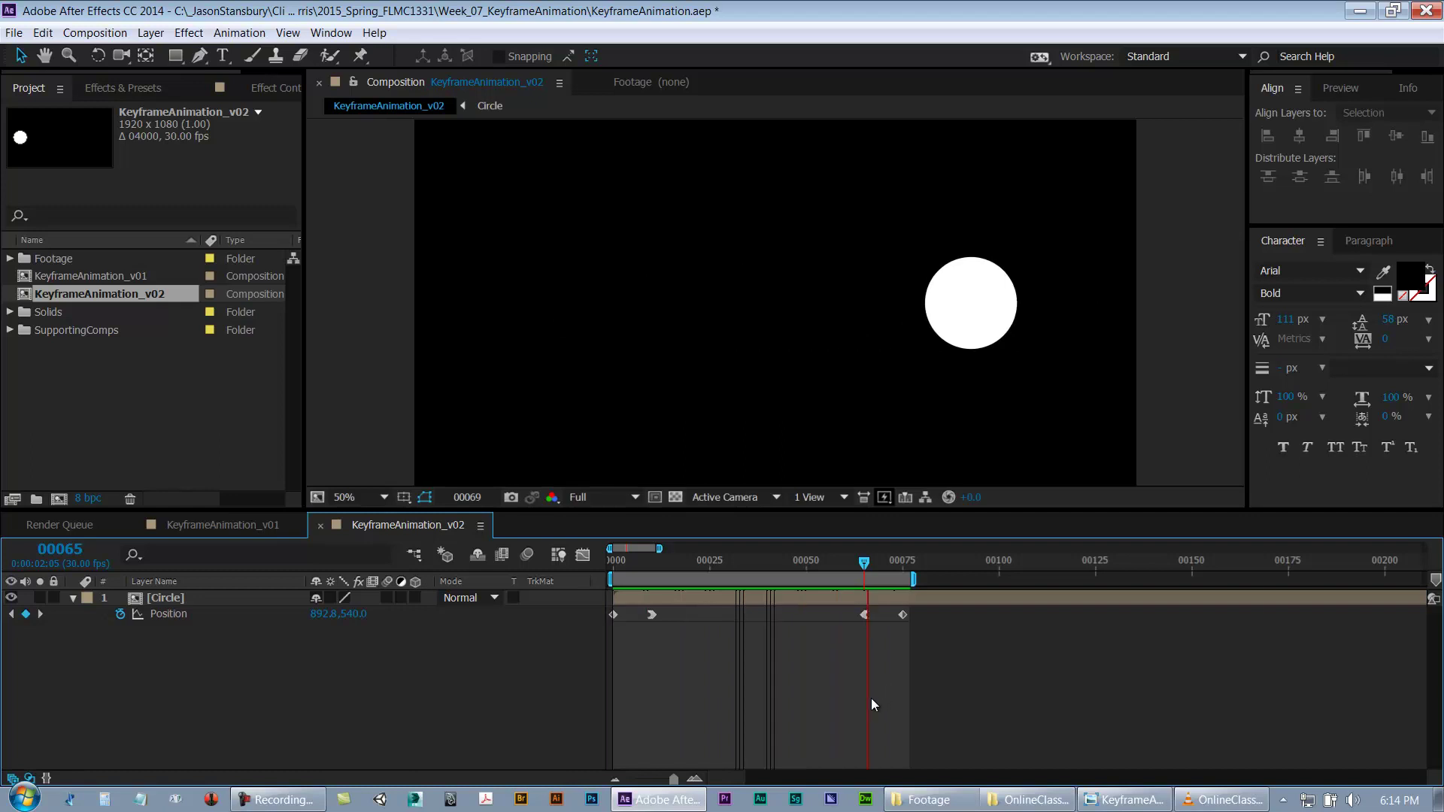
pyautogui.hotkey('ctrl', 's')
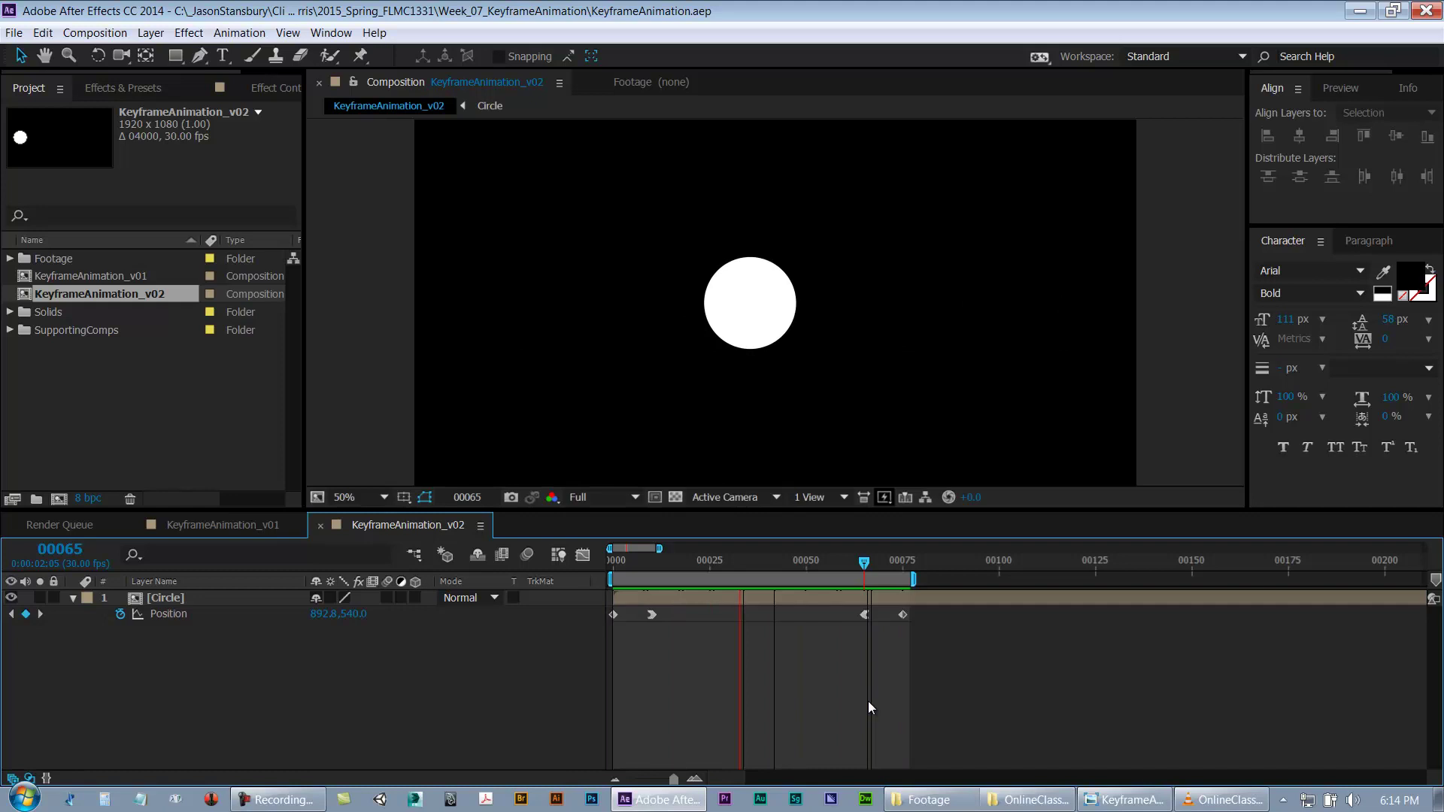
pyautogui.click(648, 564)
pyautogui.hotkey('ctrl', 's')
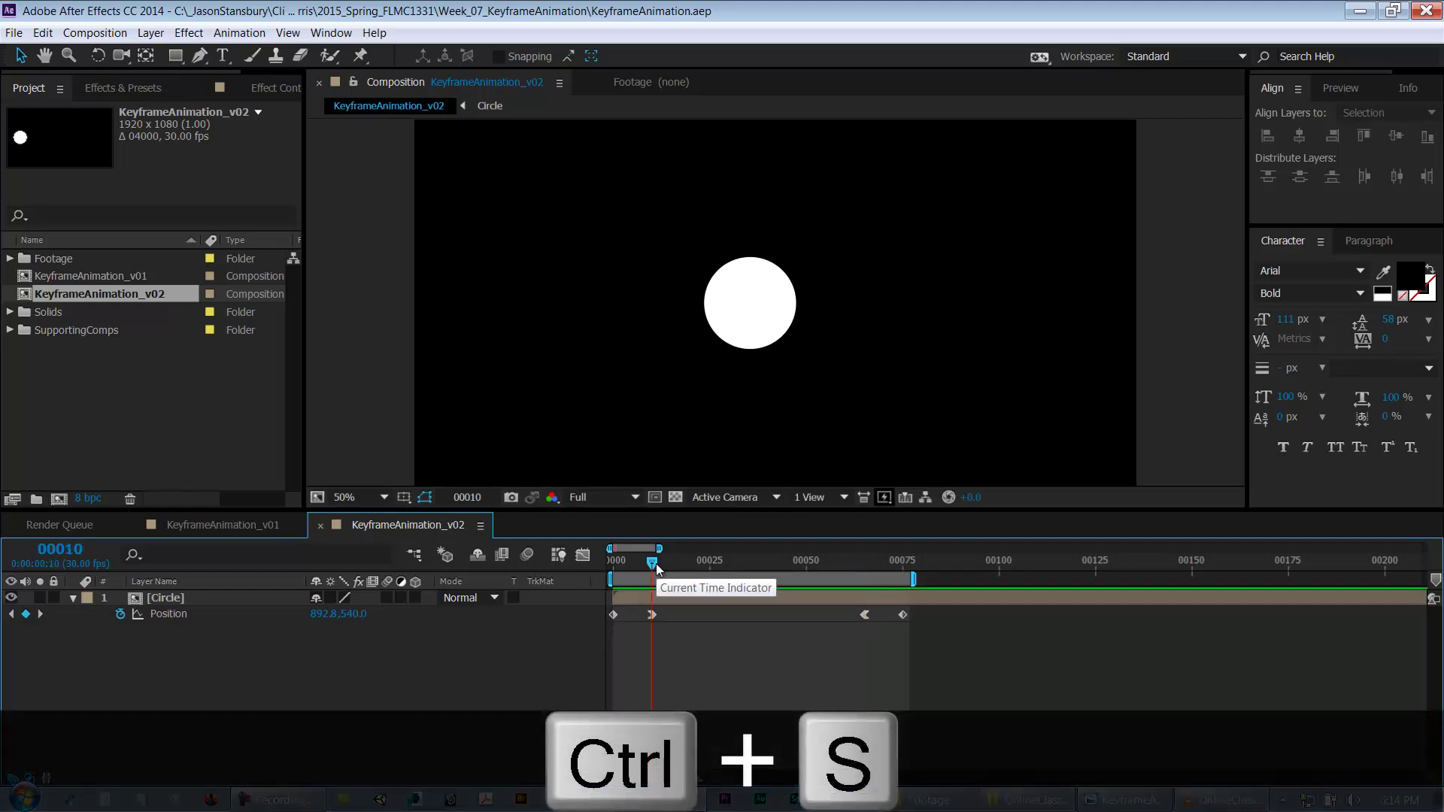
pyautogui.press('space')
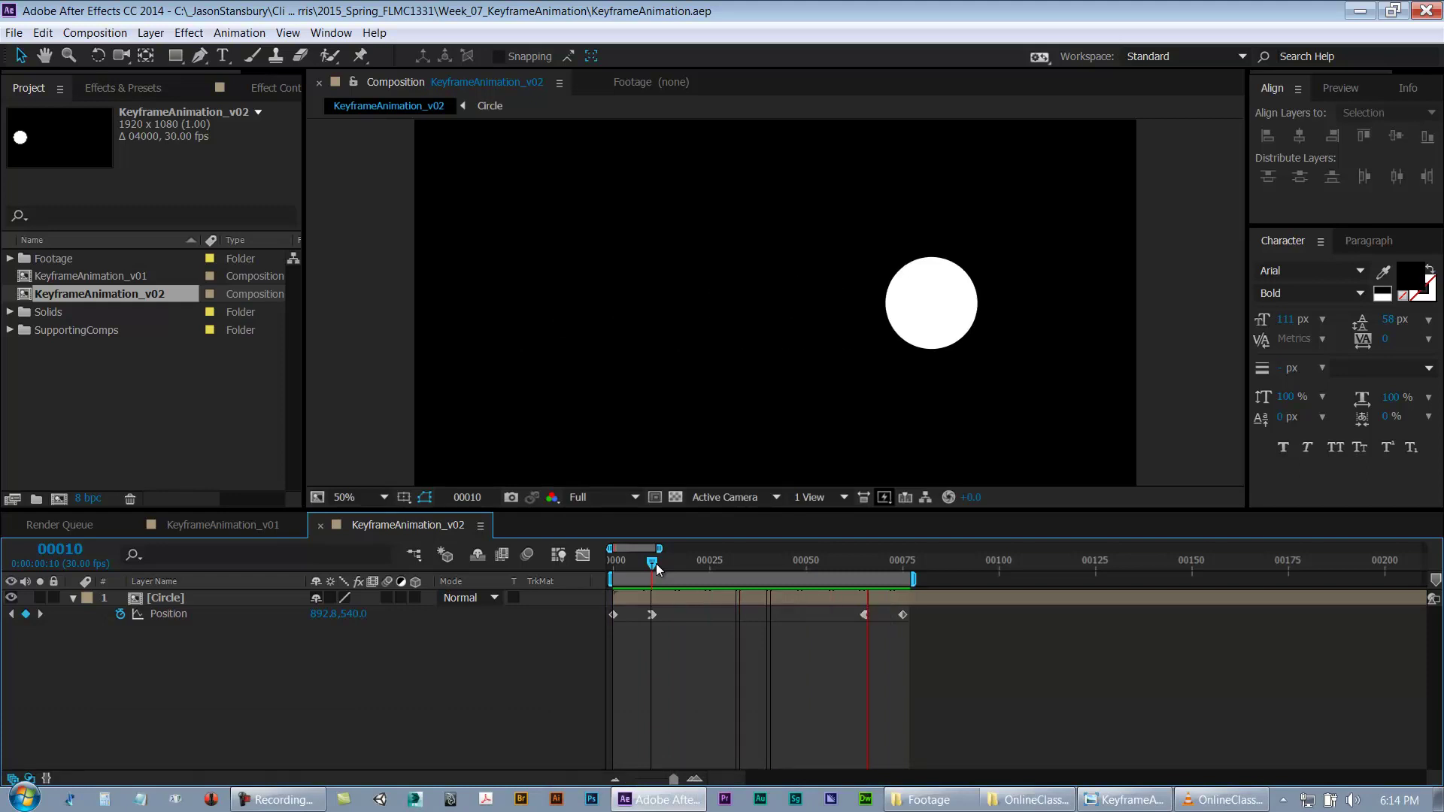
# Step: At frame 10, nudge the circle left to Position 852.8, 540
pyautogui.click(663, 597)
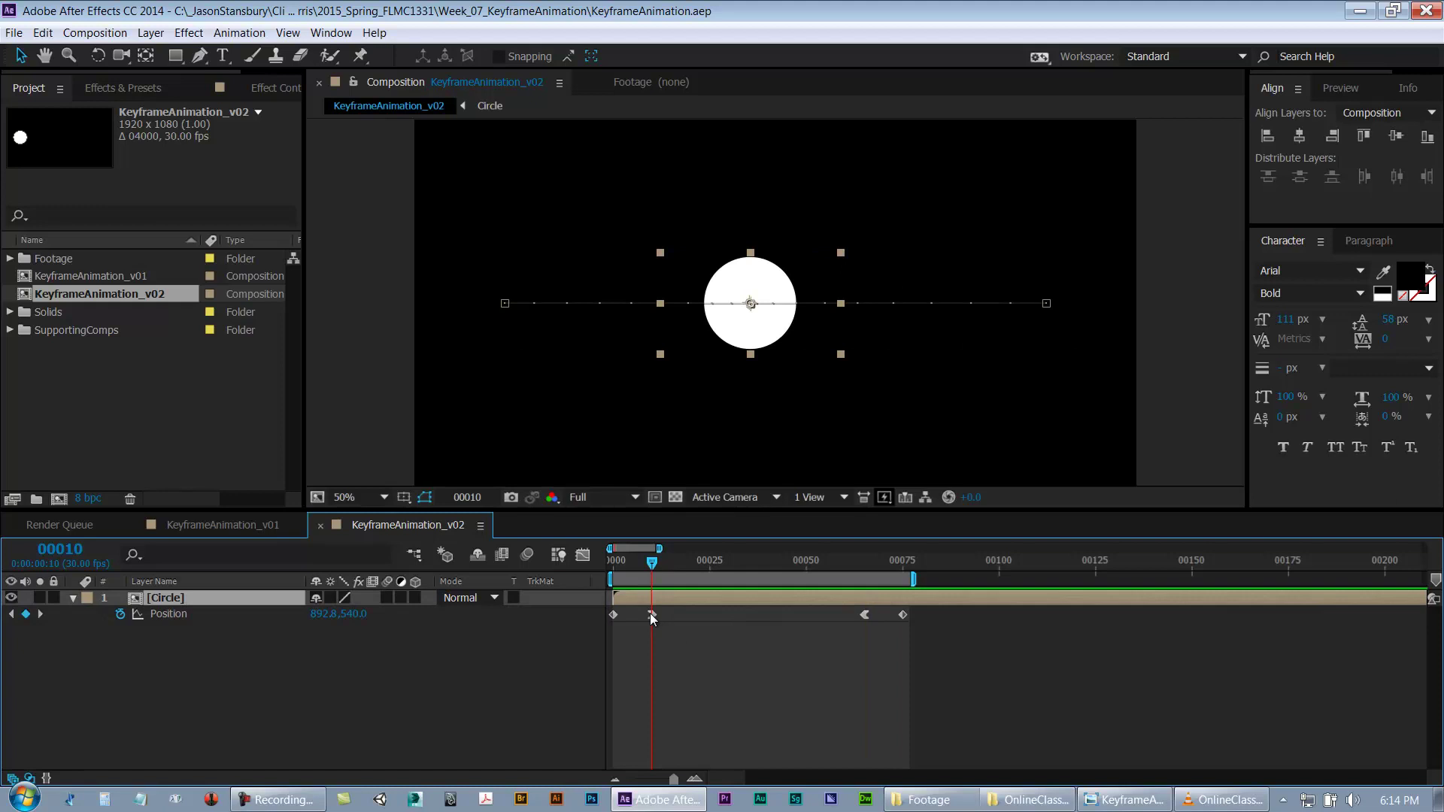
pyautogui.moveTo(873, 617); pyautogui.dragTo(662, 639)
pyautogui.click(850, 632)
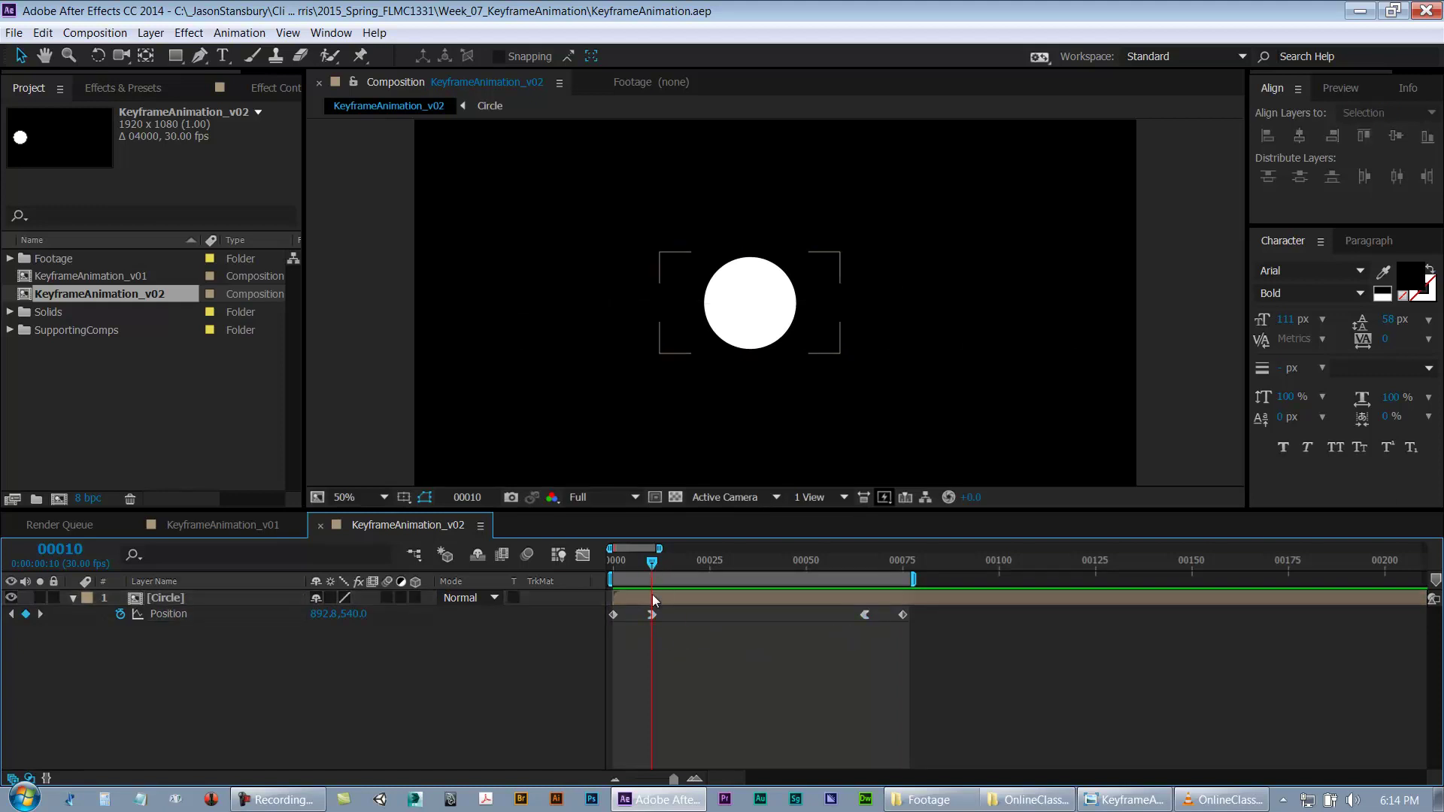
pyautogui.click(652, 594)
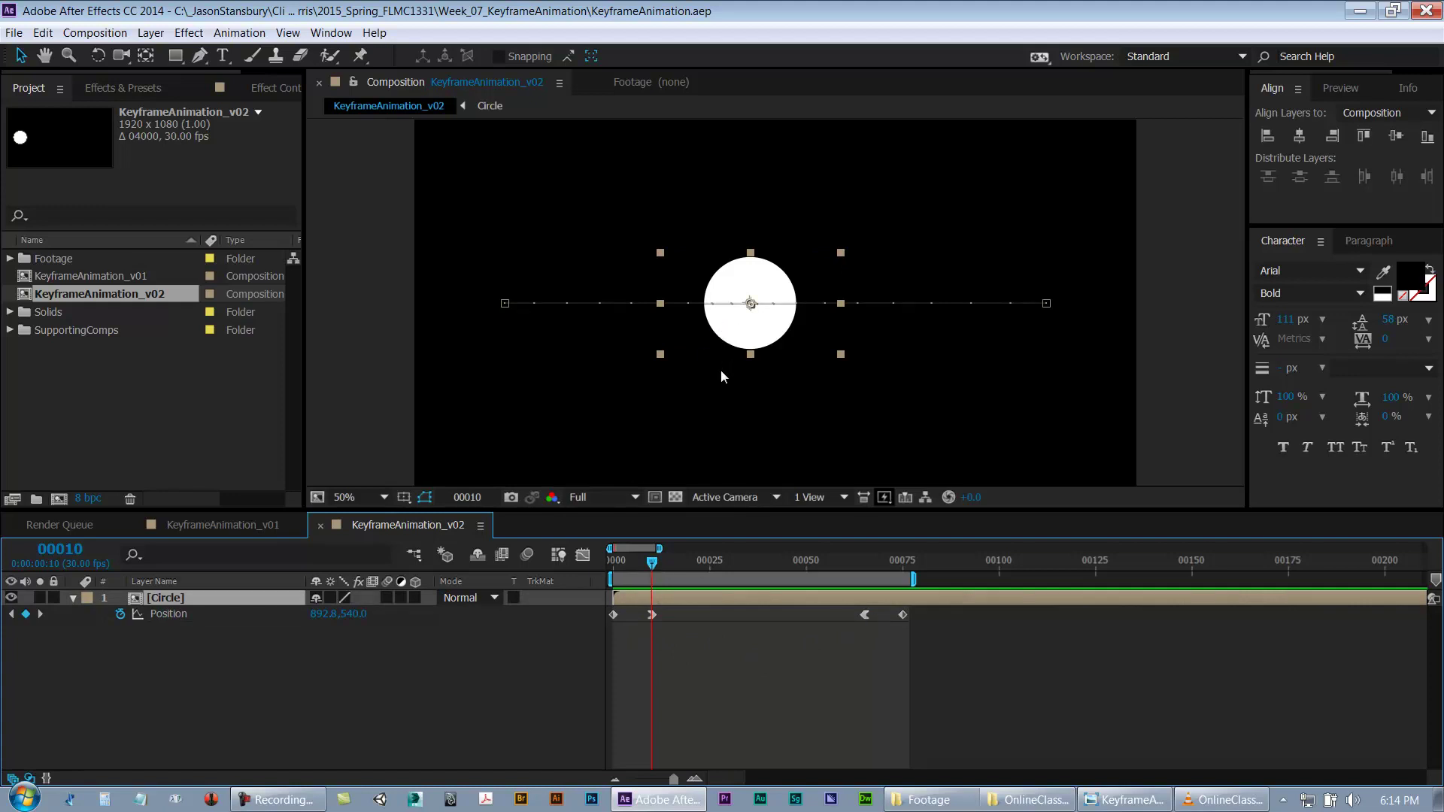
pyautogui.click(678, 632)
pyautogui.click(678, 597)
pyautogui.moveTo(651, 563); pyautogui.dragTo(651, 571)
pyautogui.hotkey('shift', 'Left')
pyautogui.hotkey('shift', 'Left')
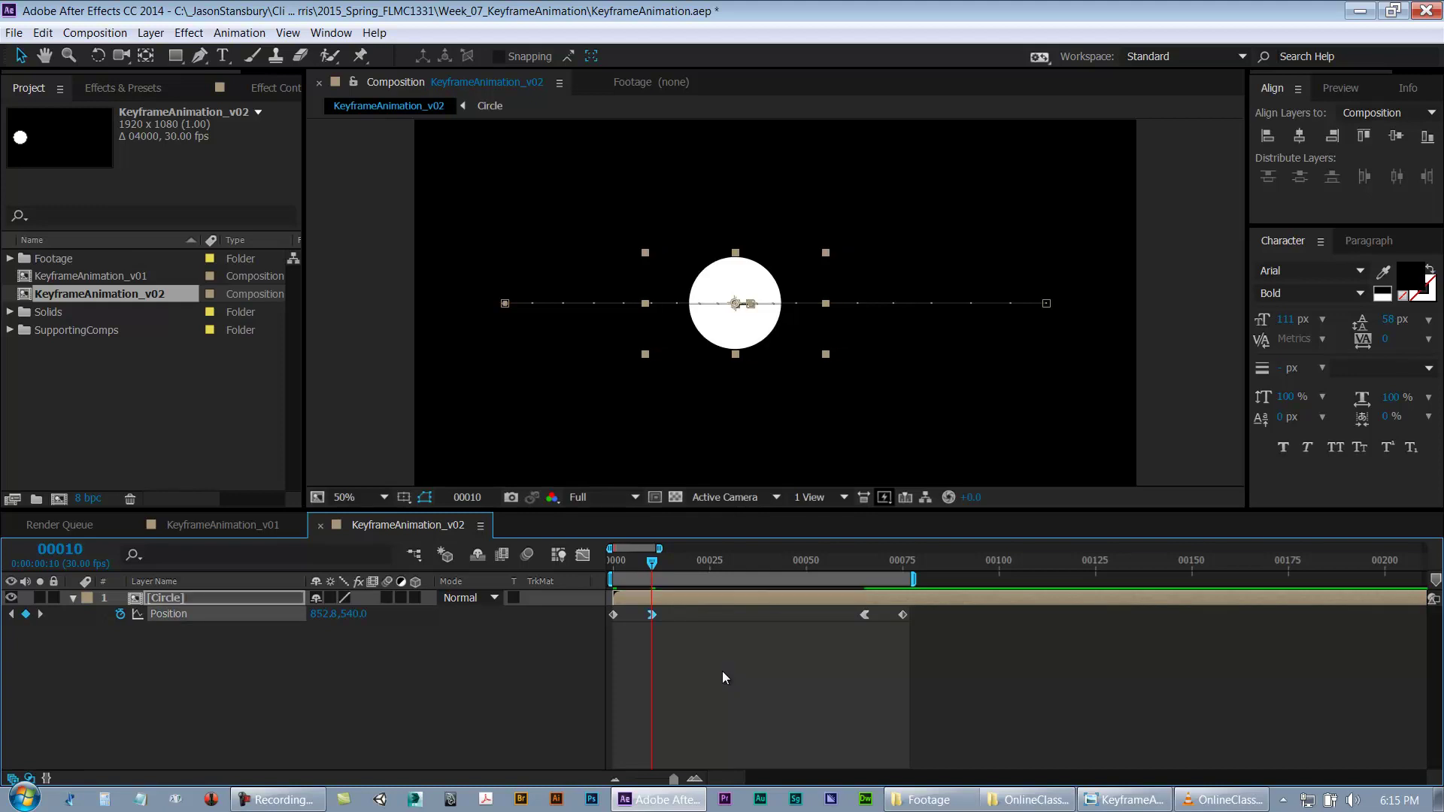
# Step: At frame 65, nudge the circle right to Position 932.8, 540, and deselect the layer
pyautogui.click(865, 566)
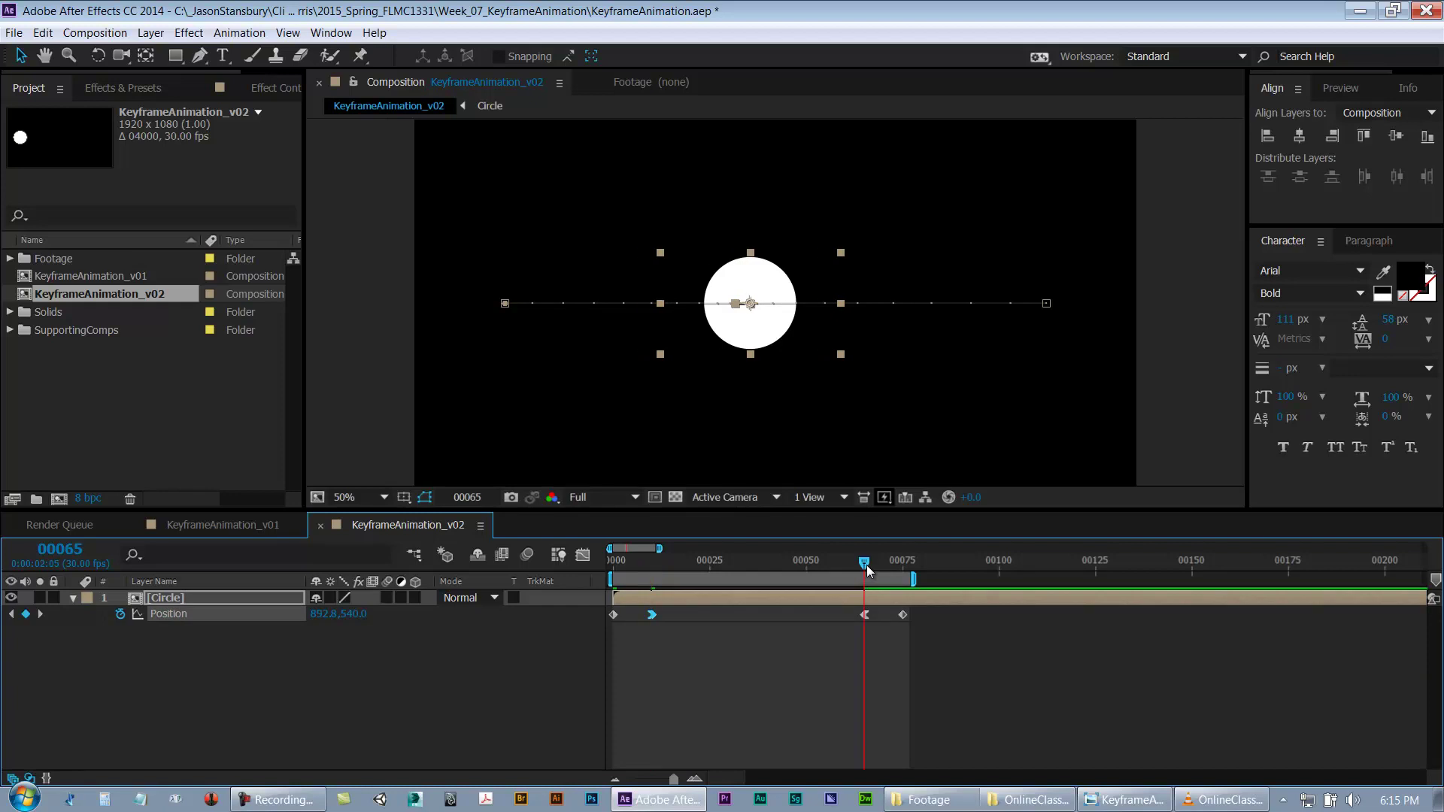
pyautogui.click(842, 600)
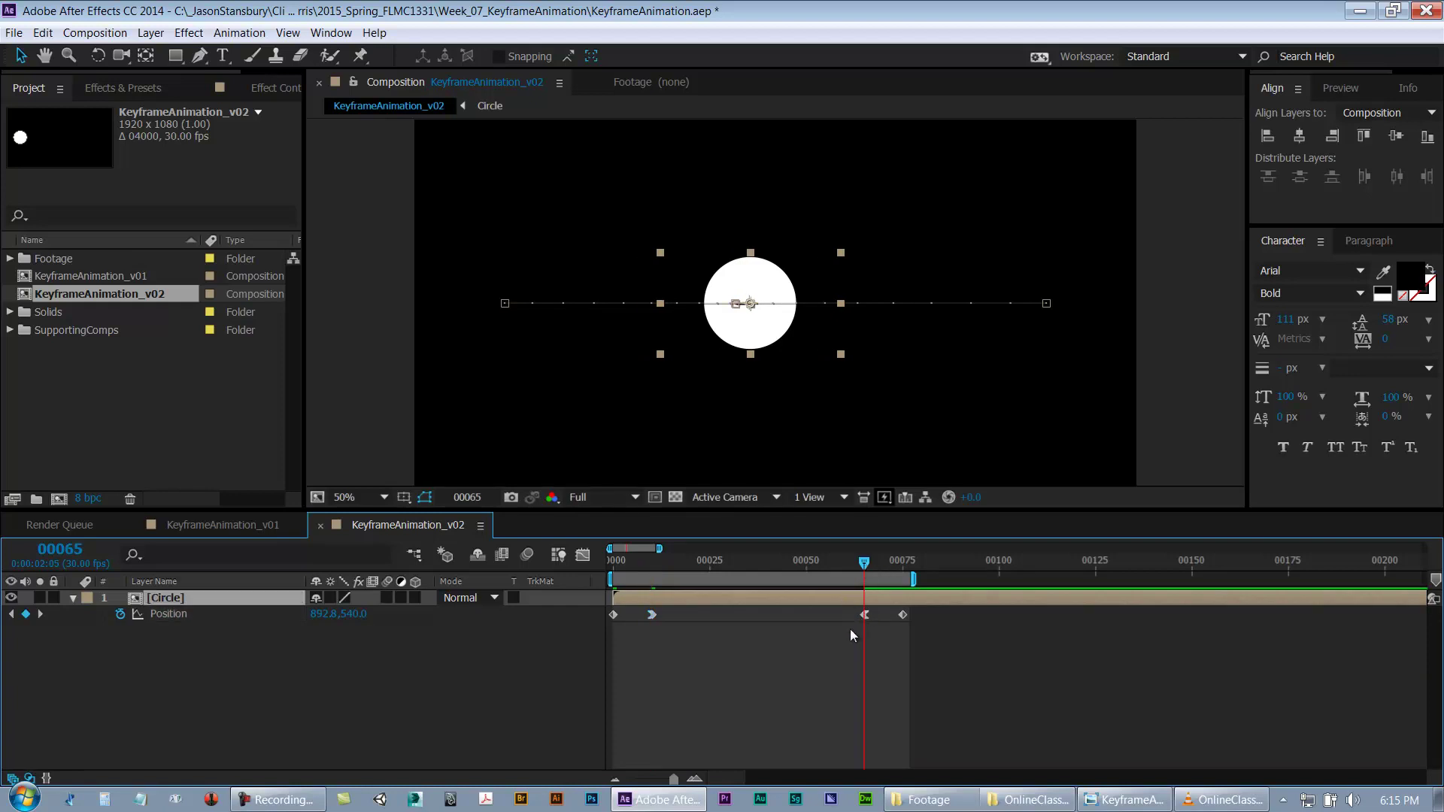
pyautogui.hotkey('shift', 'Right')
pyautogui.hotkey('shift', 'Right')
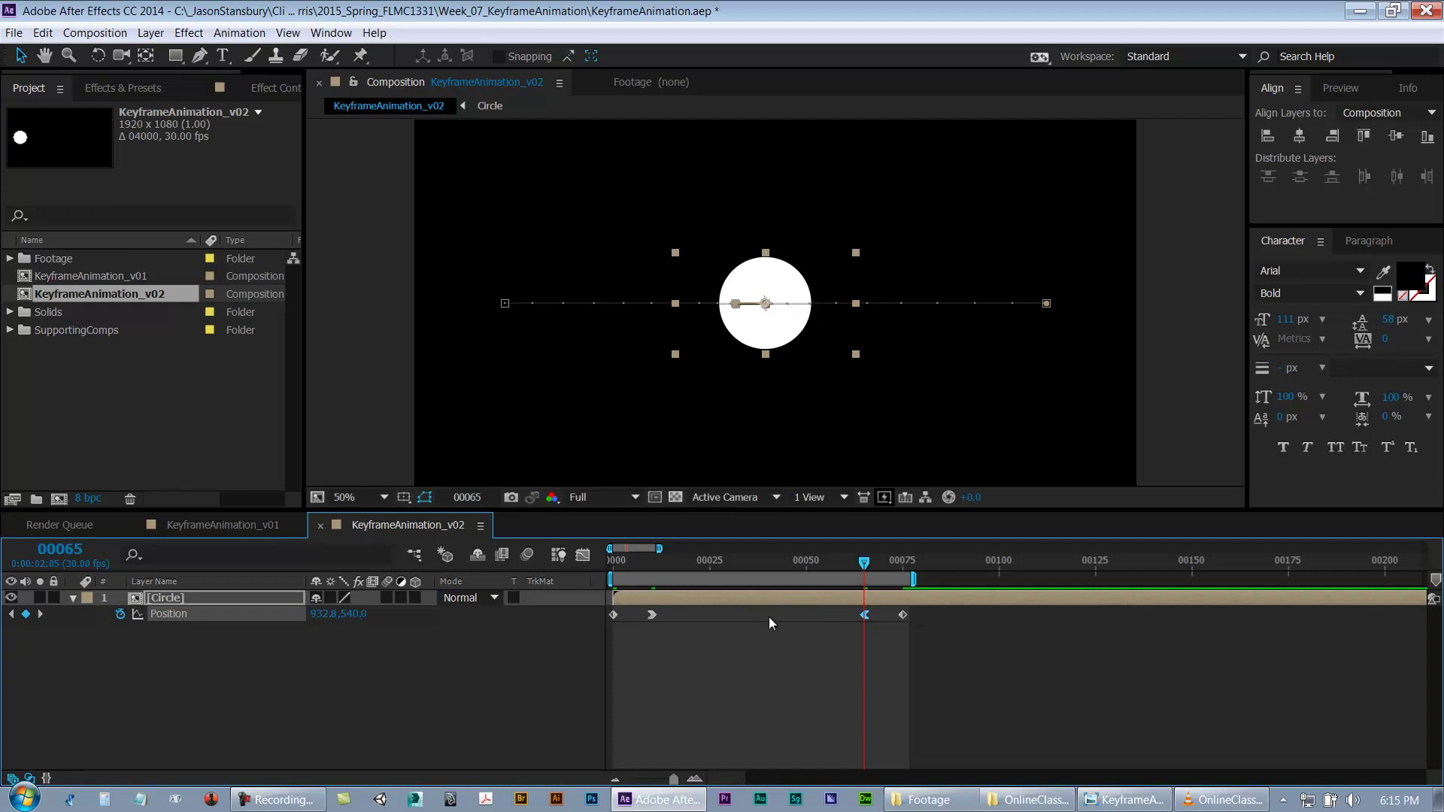
pyautogui.click(720, 672)
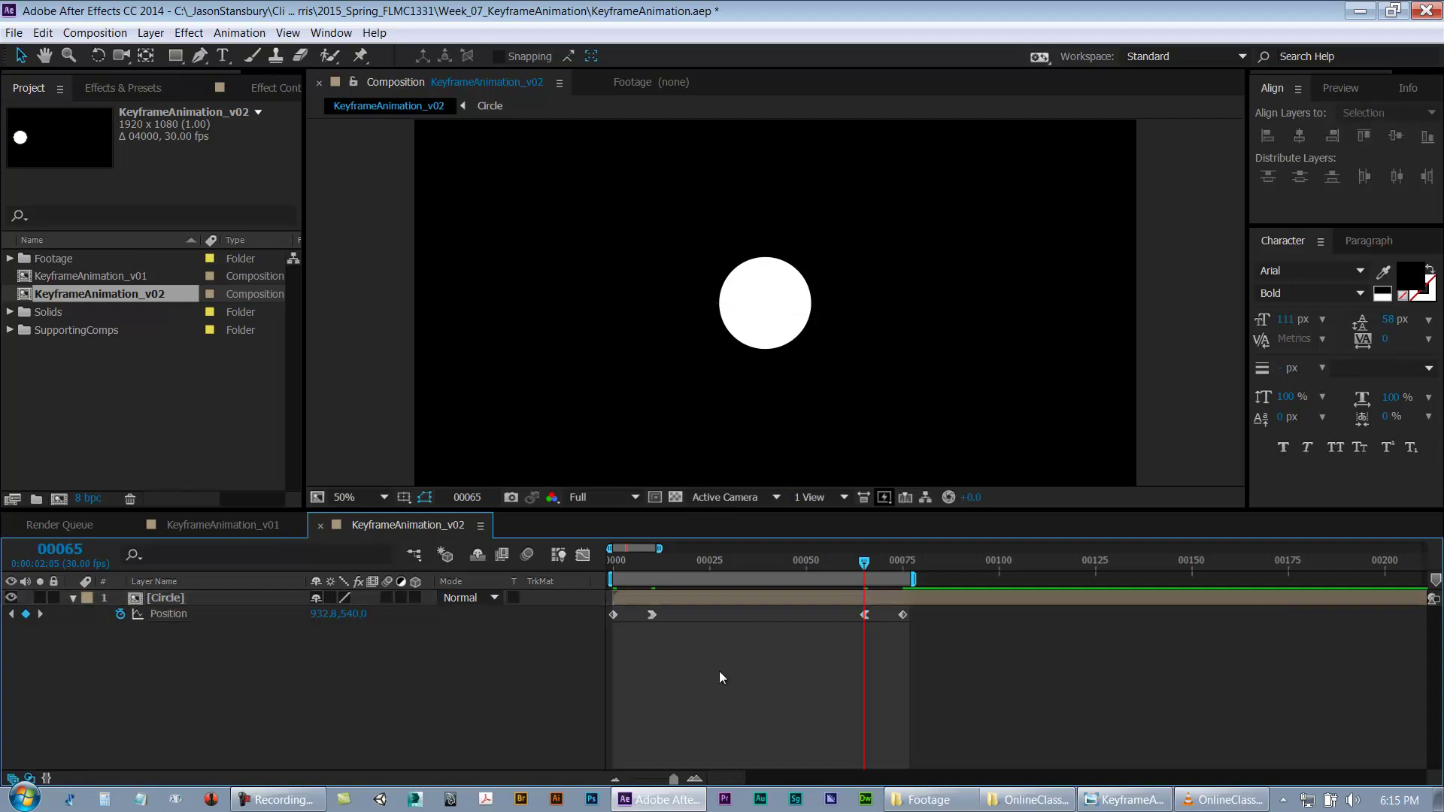
# Step: Preview the circle's slow drift between the two middle keyframes and save the project
pyautogui.press('space')
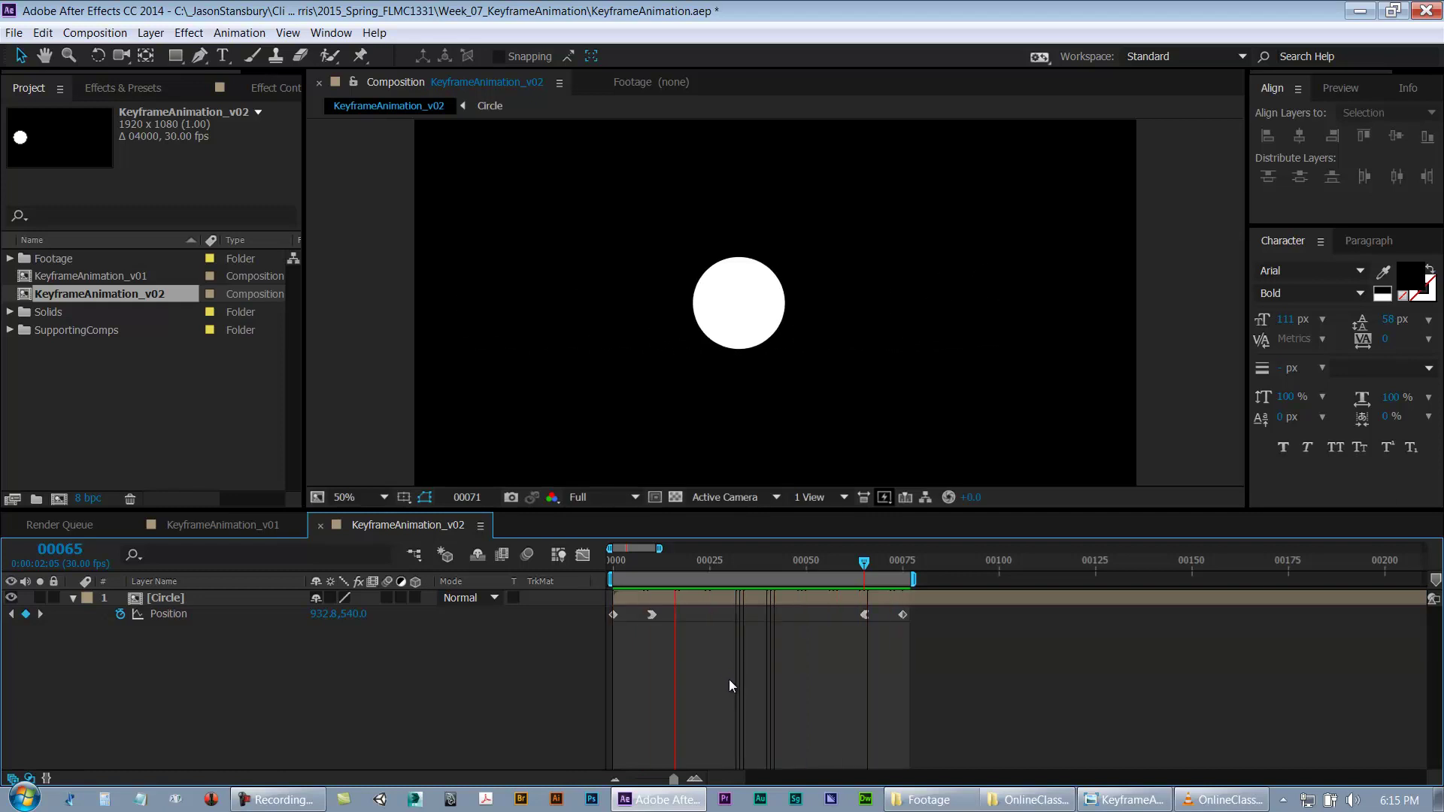
pyautogui.hotkey('ctrl', 's')
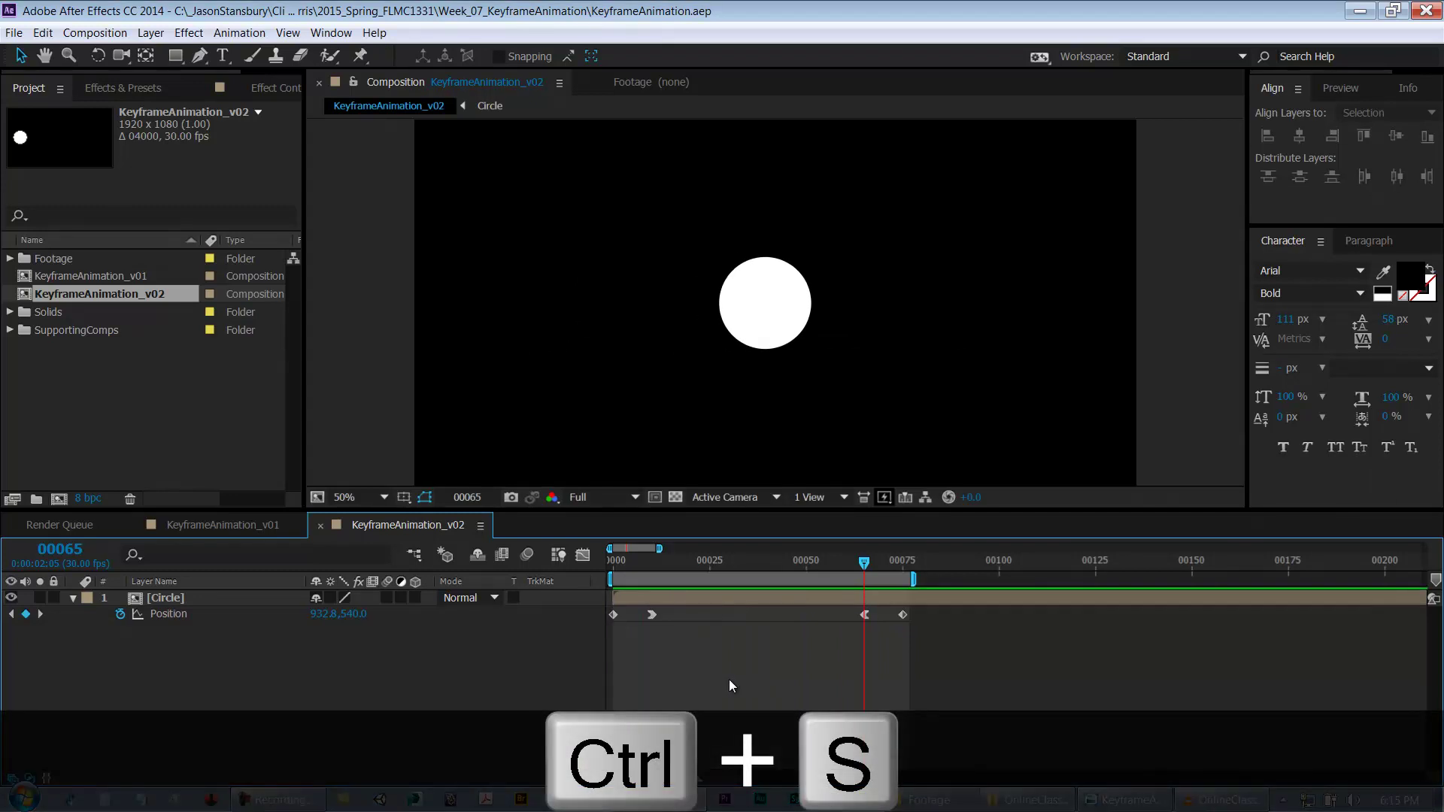
pyautogui.moveTo(714, 558); pyautogui.dragTo(805, 567)
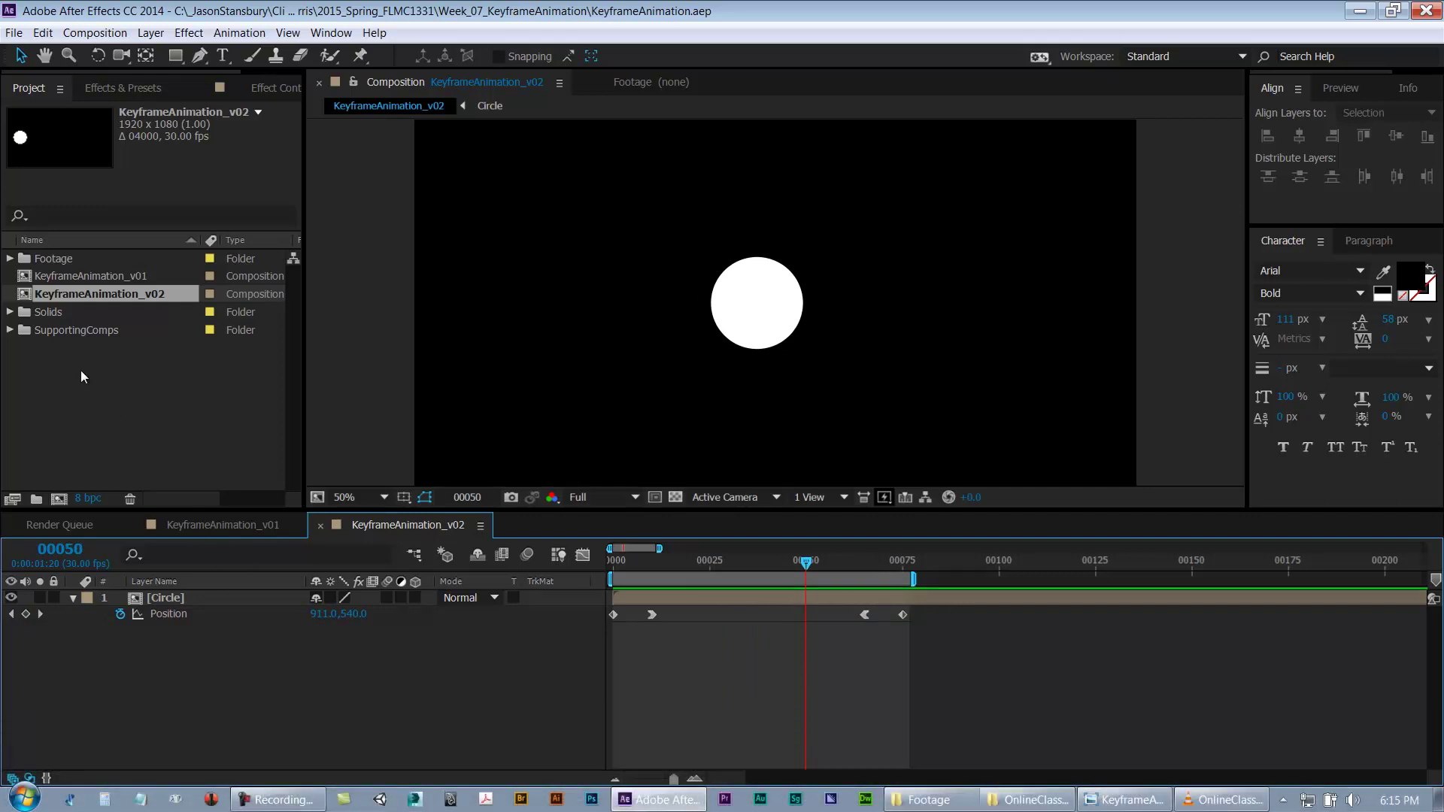
# Step: Duplicate the KeyframeAnimation_v02 composition, open the copy in the timeline and save the project
pyautogui.click(64, 292)
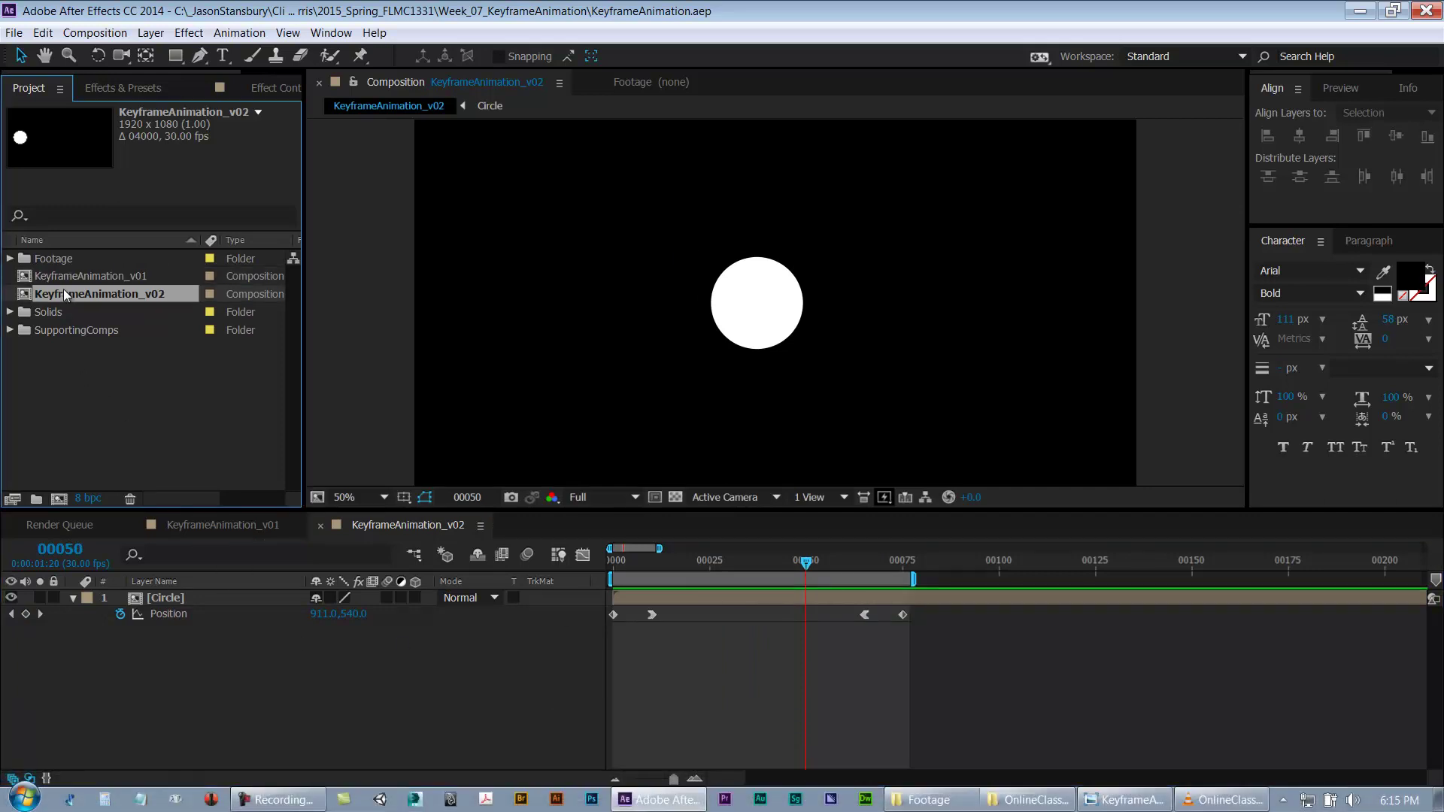
pyautogui.hotkey('ctrl', 'd')
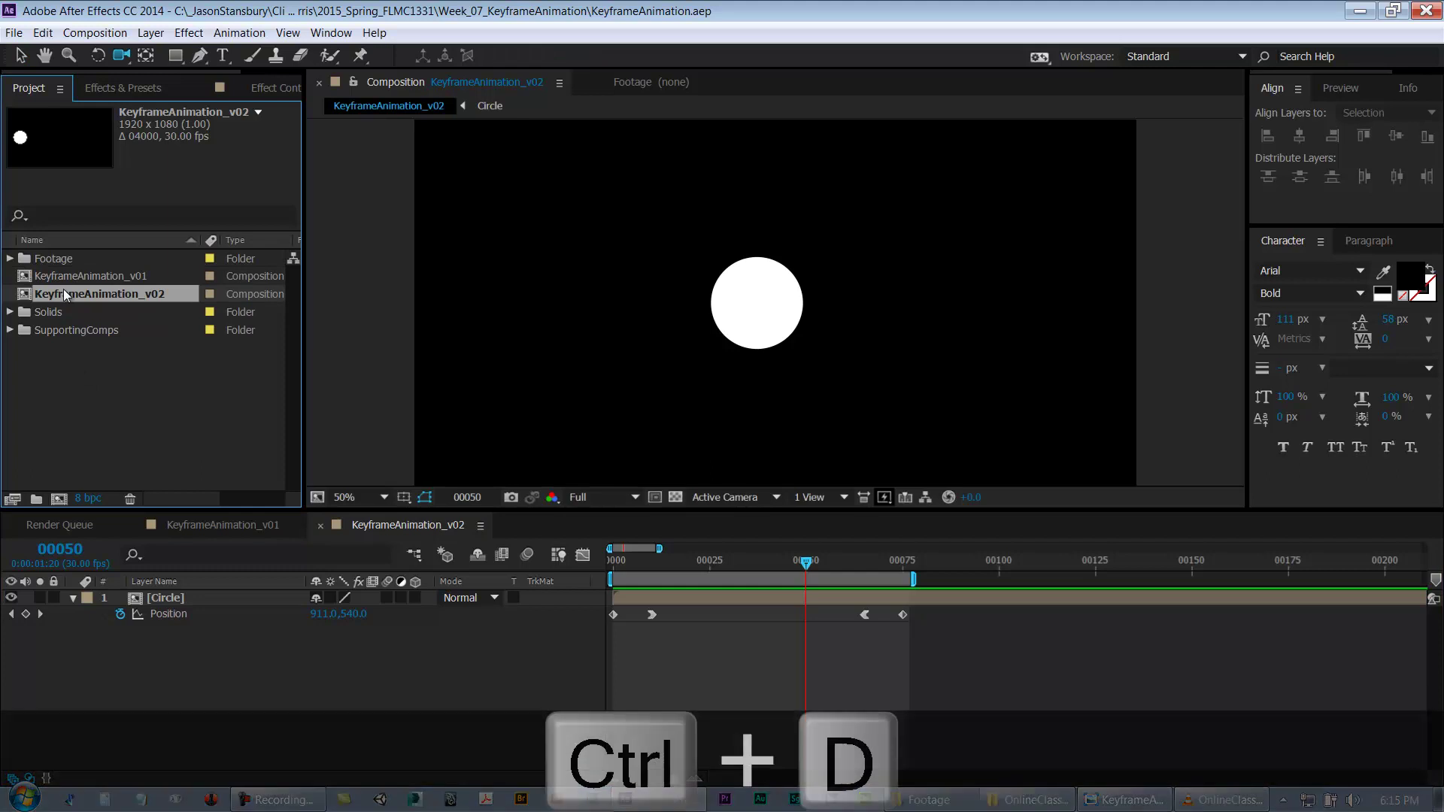
pyautogui.doubleClick(82, 305)
pyautogui.click(166, 597)
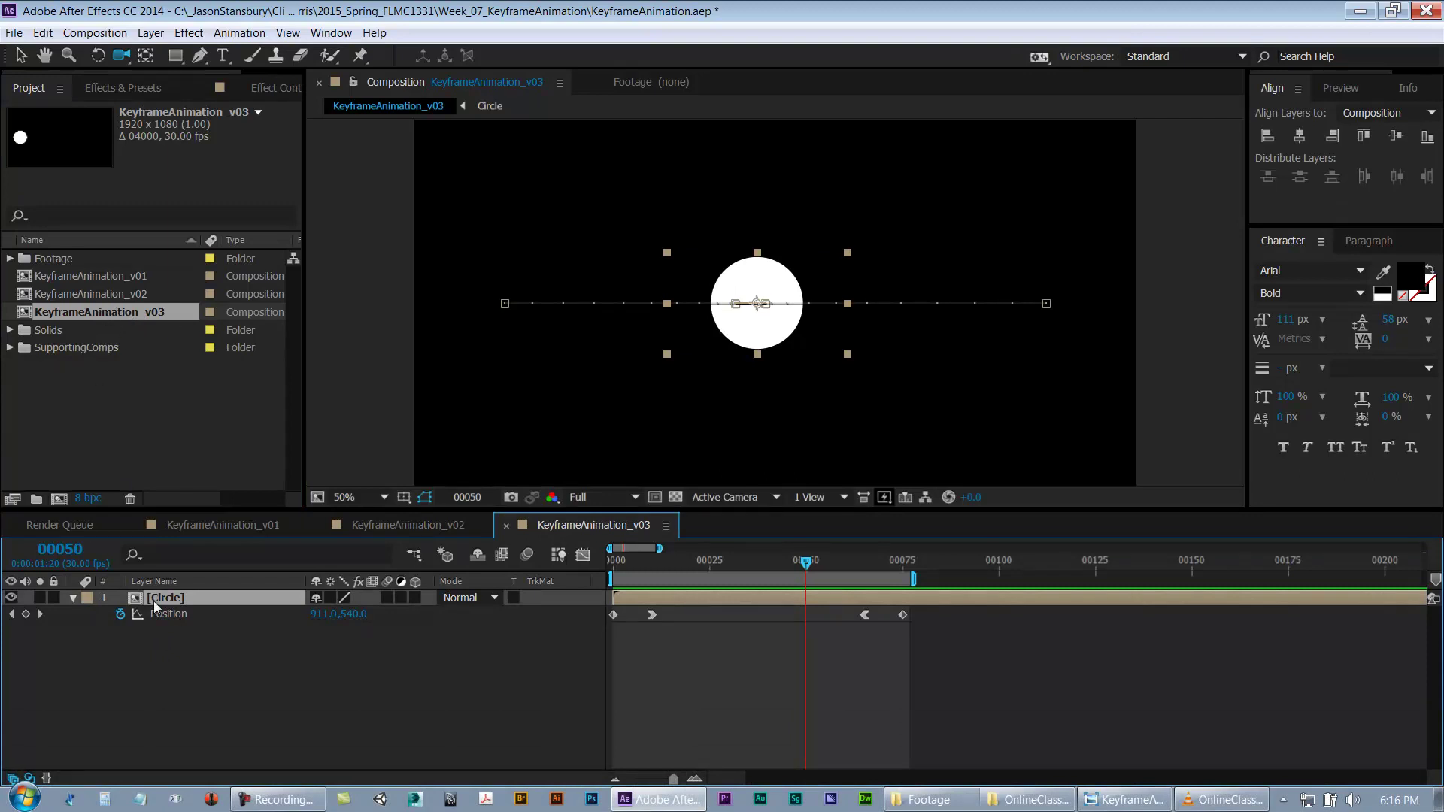
pyautogui.click(209, 528)
pyautogui.click(594, 525)
pyautogui.click(598, 653)
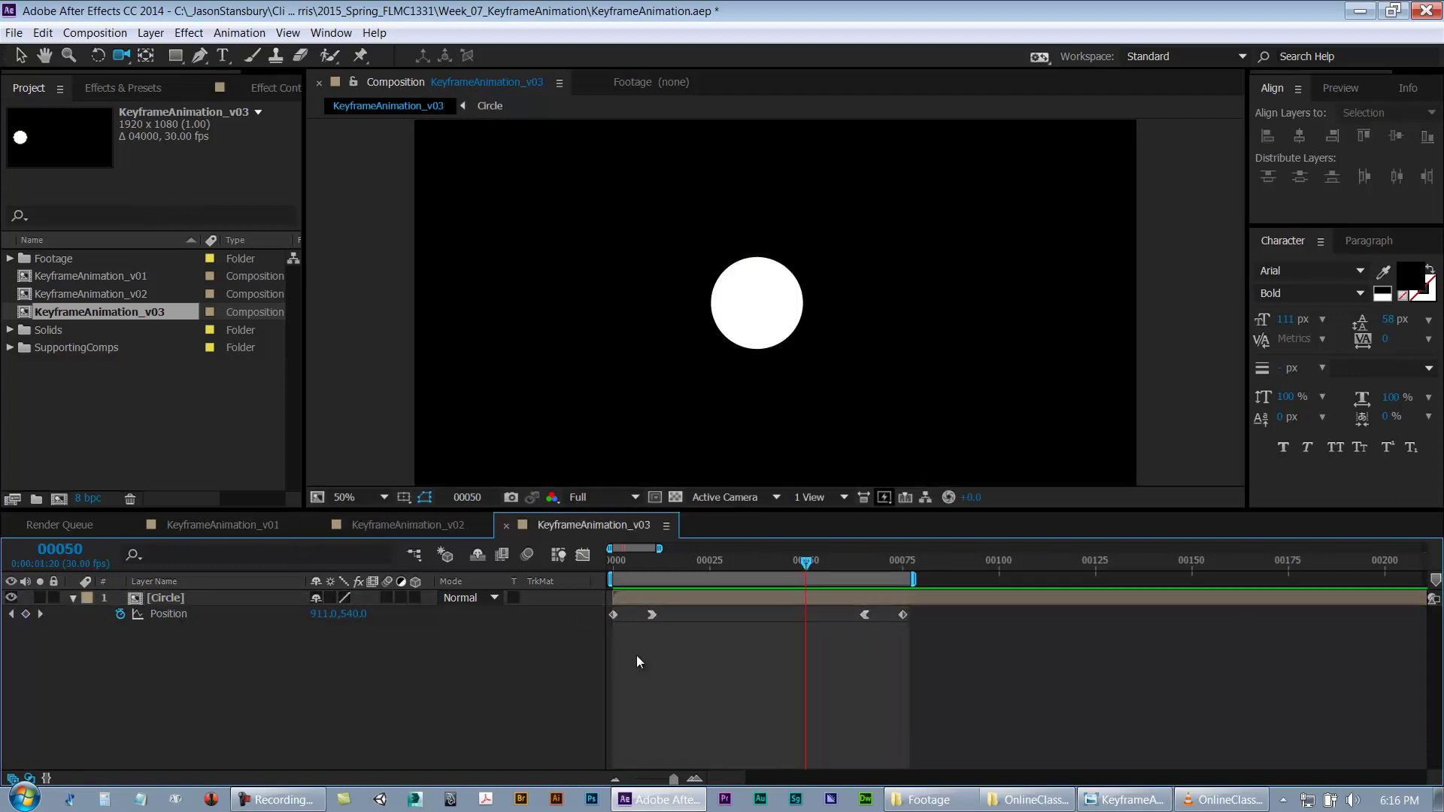
pyautogui.hotkey('ctrl', 's')
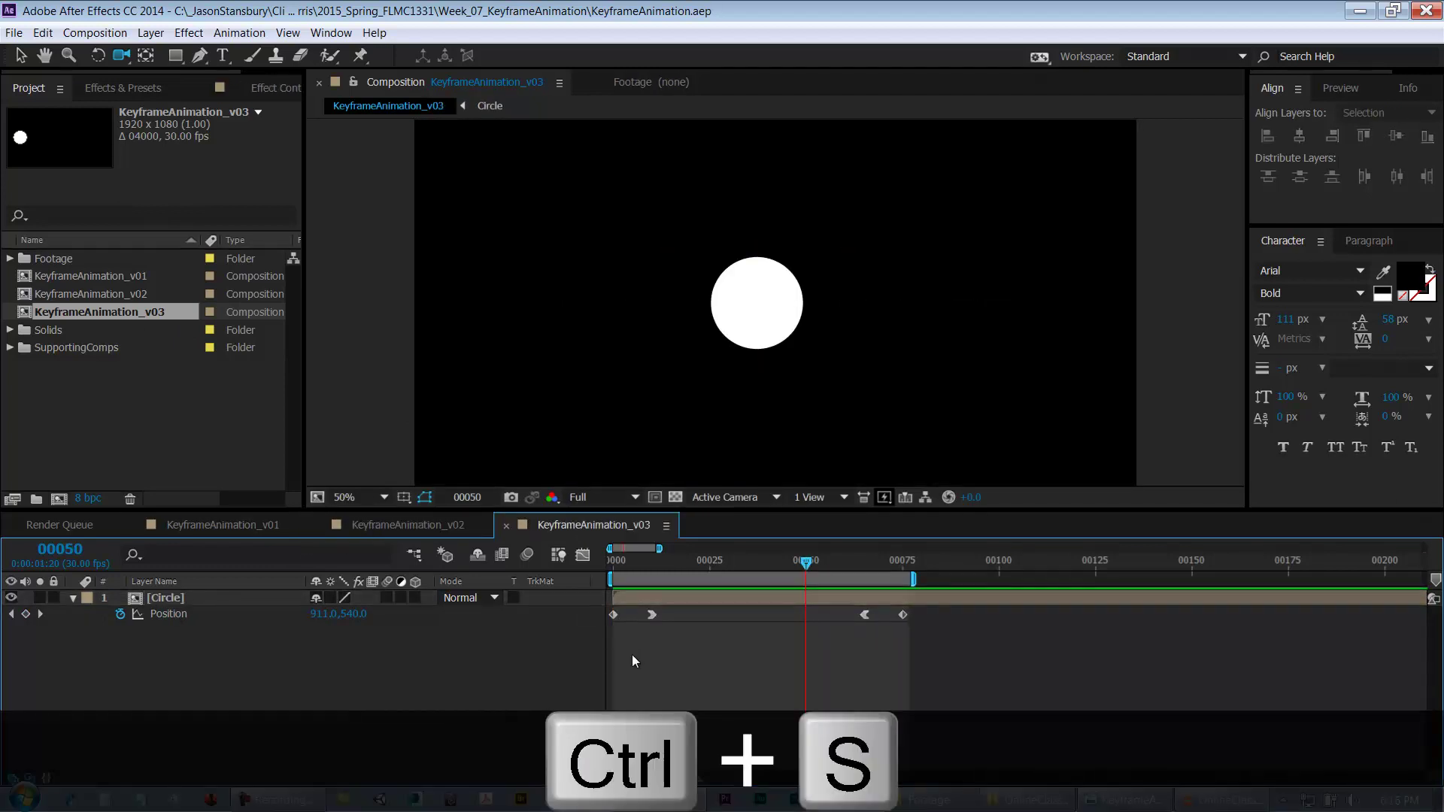
# Step: Delete all Position keyframes from the Circle layer and centre the circle horizontally in the composition
pyautogui.moveTo(954, 659); pyautogui.dragTo(508, 615)
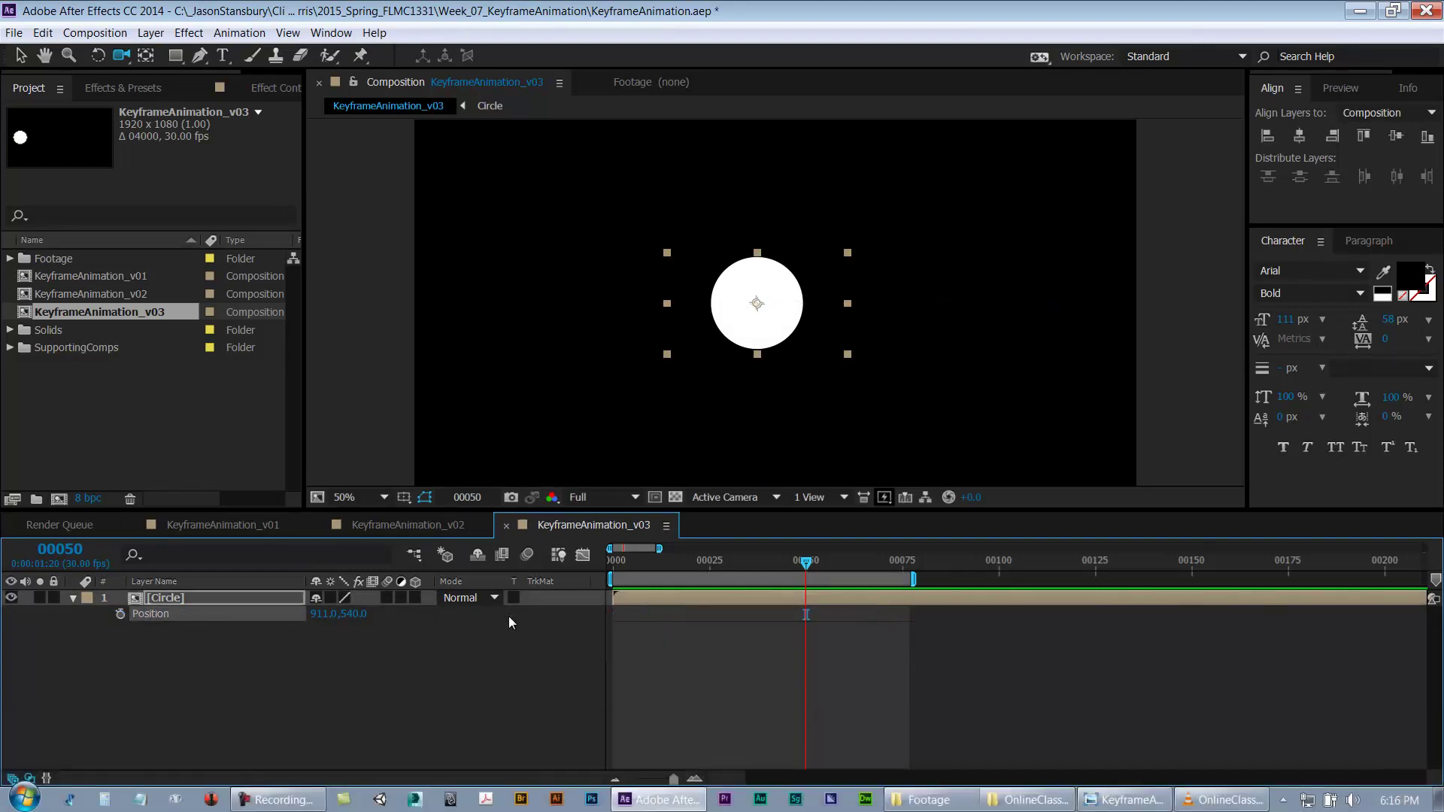
pyautogui.press('Delete')
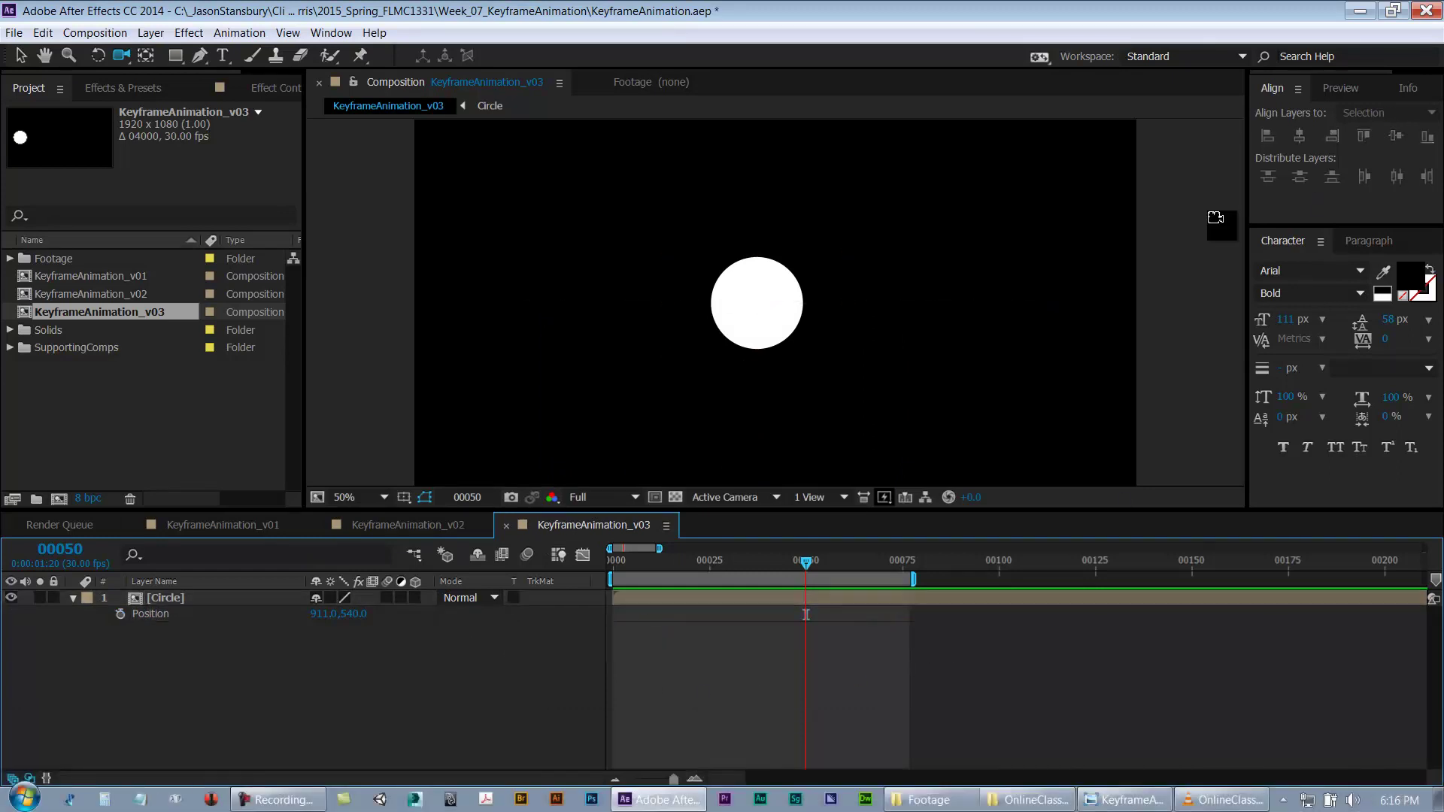
pyautogui.click(259, 599)
pyautogui.click(1298, 135)
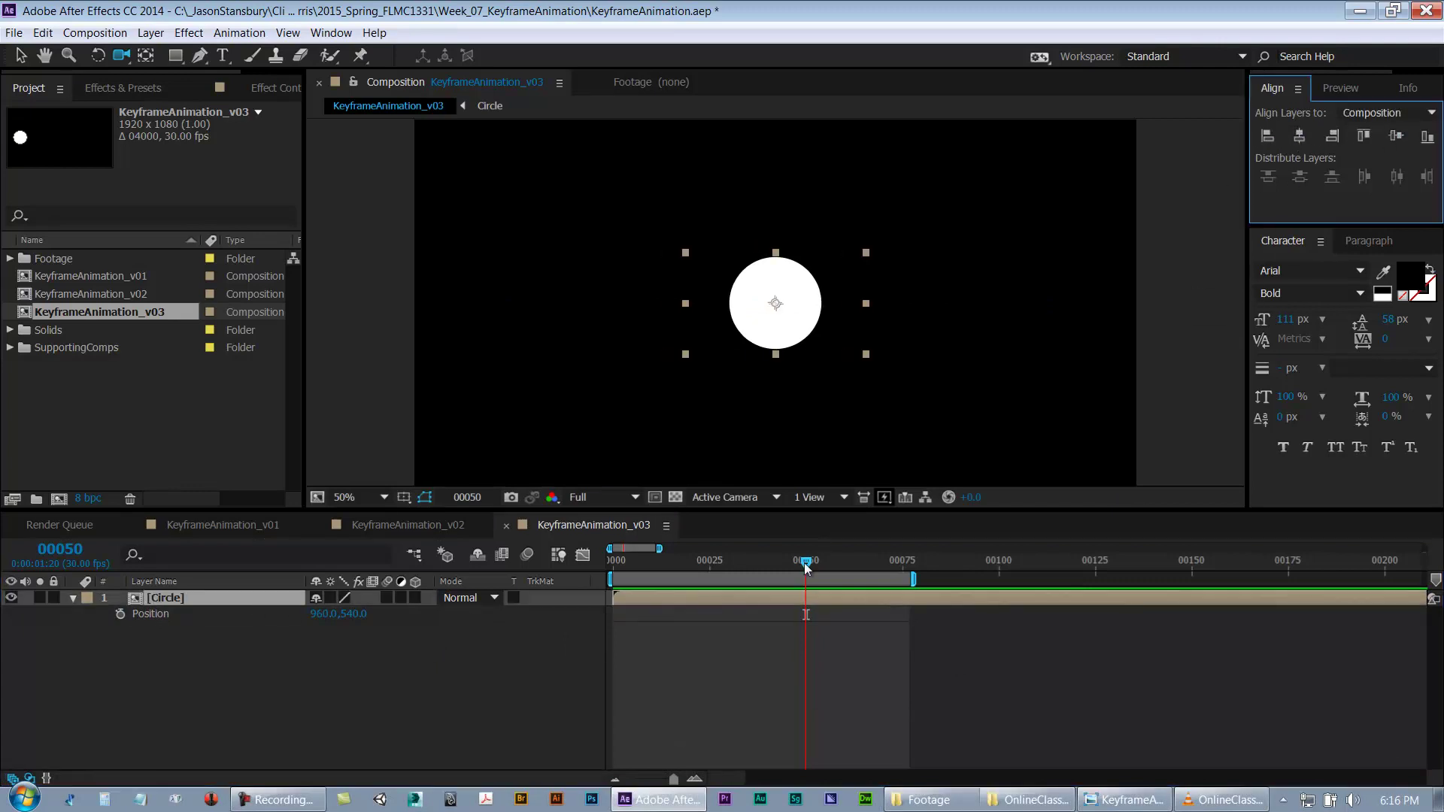
pyautogui.click(764, 674)
# Step: Set the composition view magnification to Fit and save the project with the current time at frame 18
pyautogui.click(338, 498)
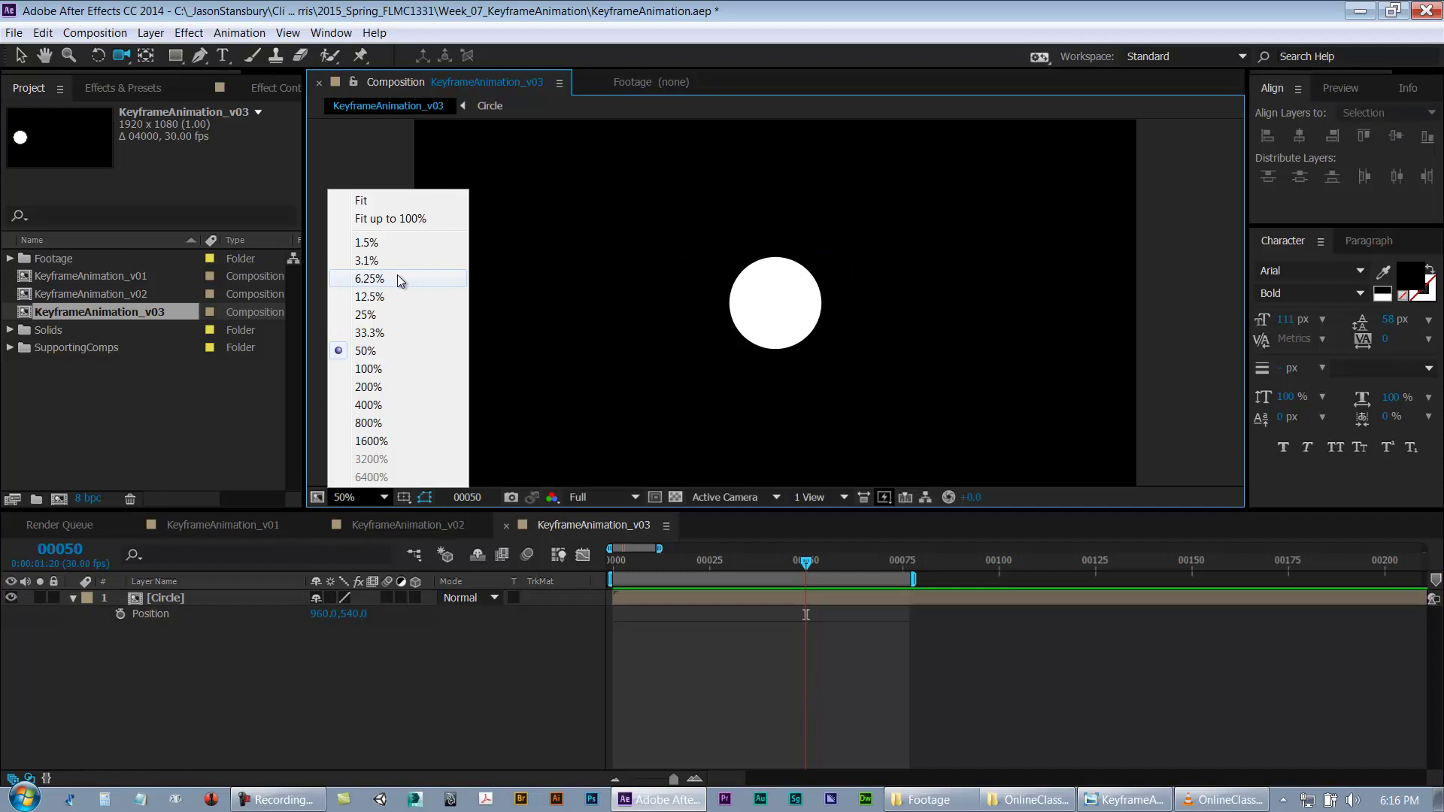
pyautogui.click(412, 199)
pyautogui.moveTo(675, 558)
pyautogui.mouseDown()
pyautogui.moveTo(611, 561)
pyautogui.moveTo(682, 566)
pyautogui.mouseUp()
pyautogui.hotkey('ctrl', 's')
pyautogui.click(673, 612)
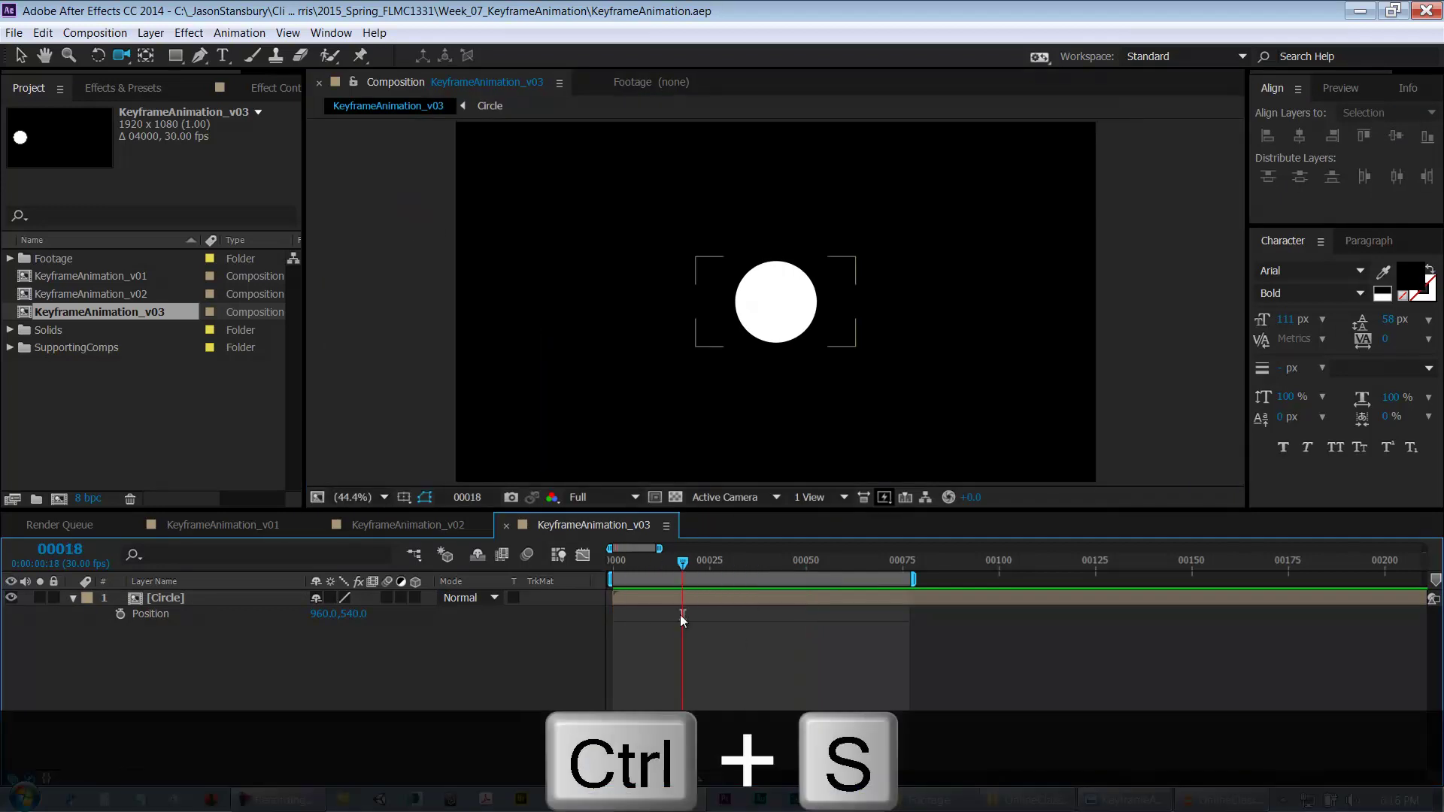
# Step: Try moving the Circle layer freely, past the frame's lower edge and back near the middle of the composition
pyautogui.click(675, 597)
pyautogui.press('v')
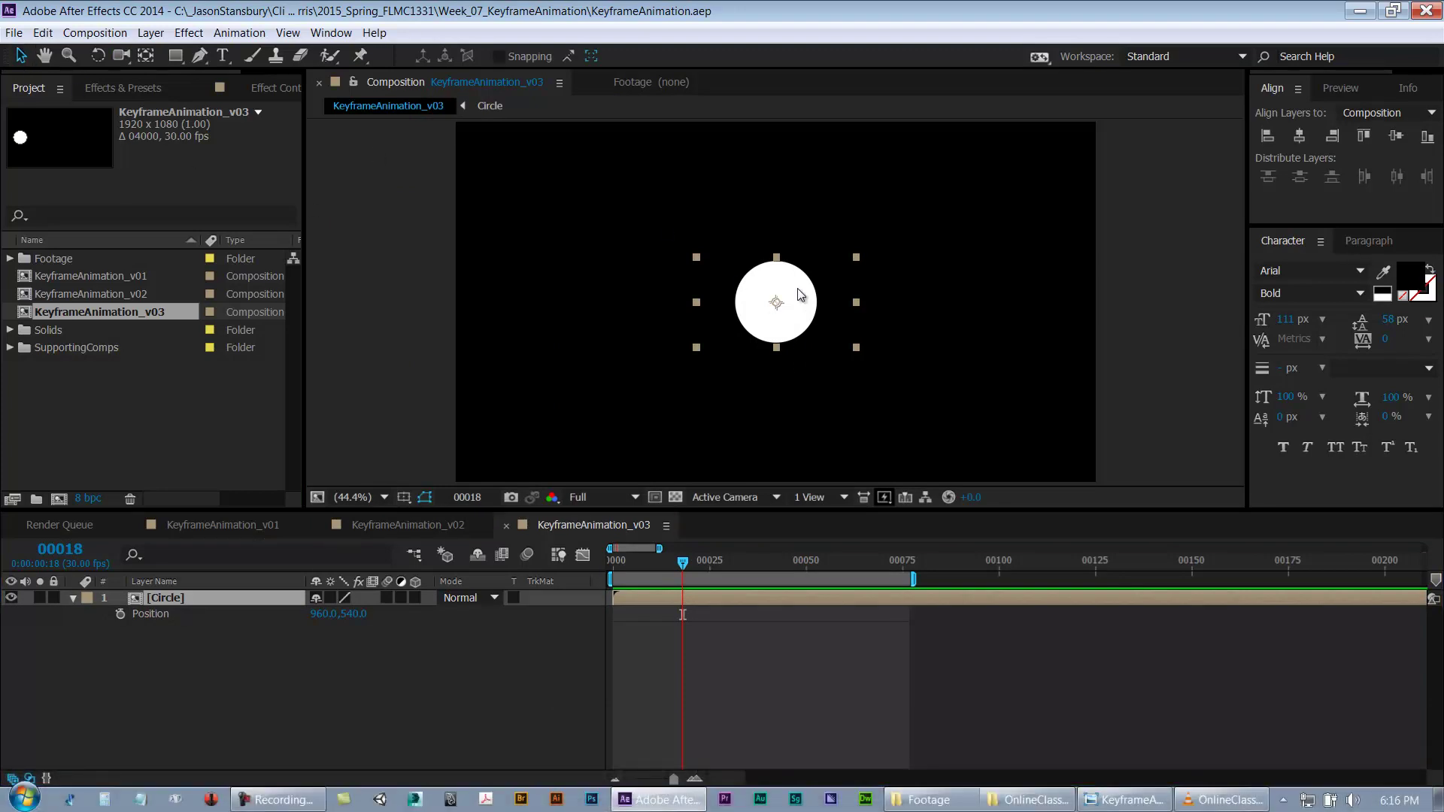
pyautogui.moveTo(816, 301); pyautogui.dragTo(804, 544)
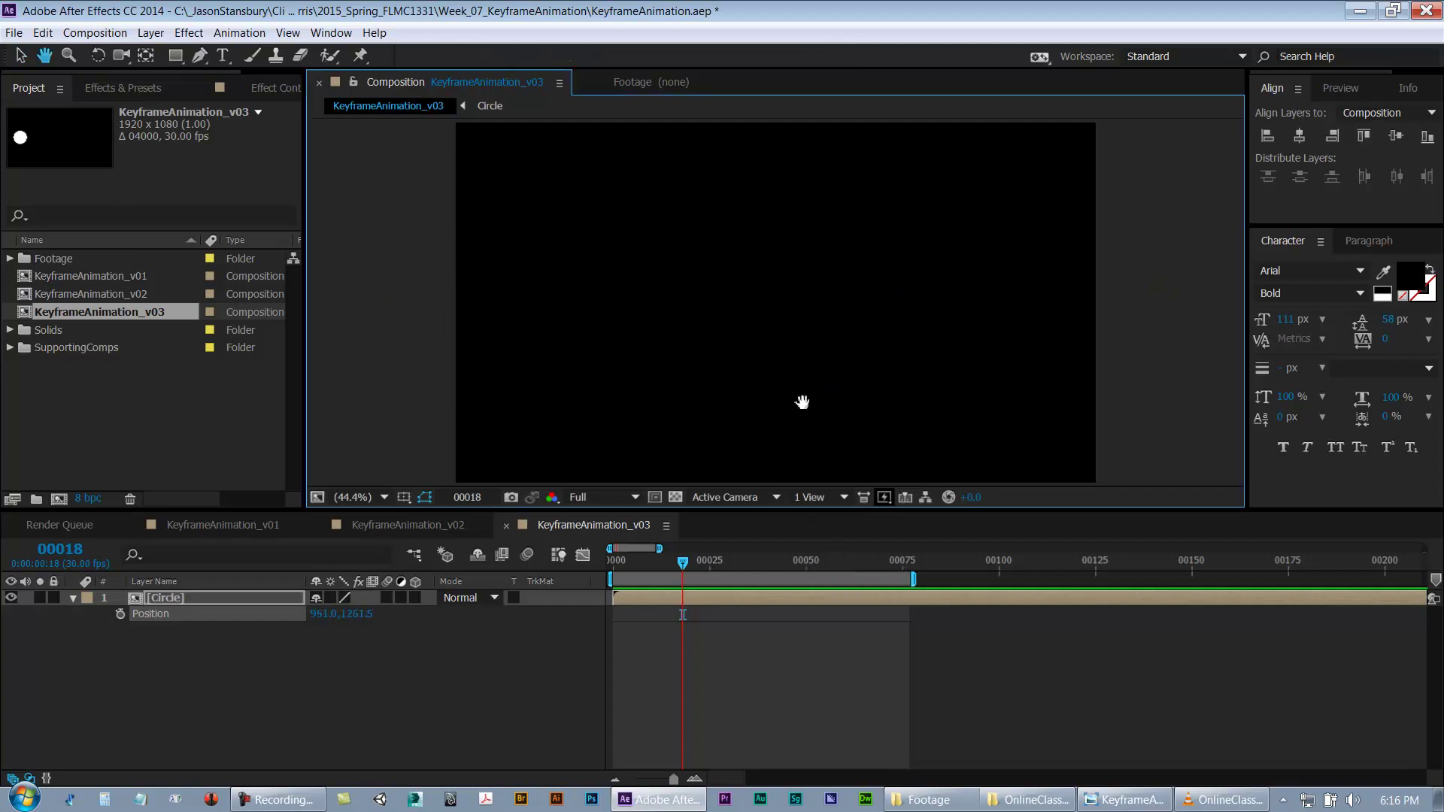
pyautogui.scroll(-3, 808, 391)
pyautogui.moveTo(805, 454); pyautogui.dragTo(783, 222)
pyautogui.scroll(5, 827, 253)
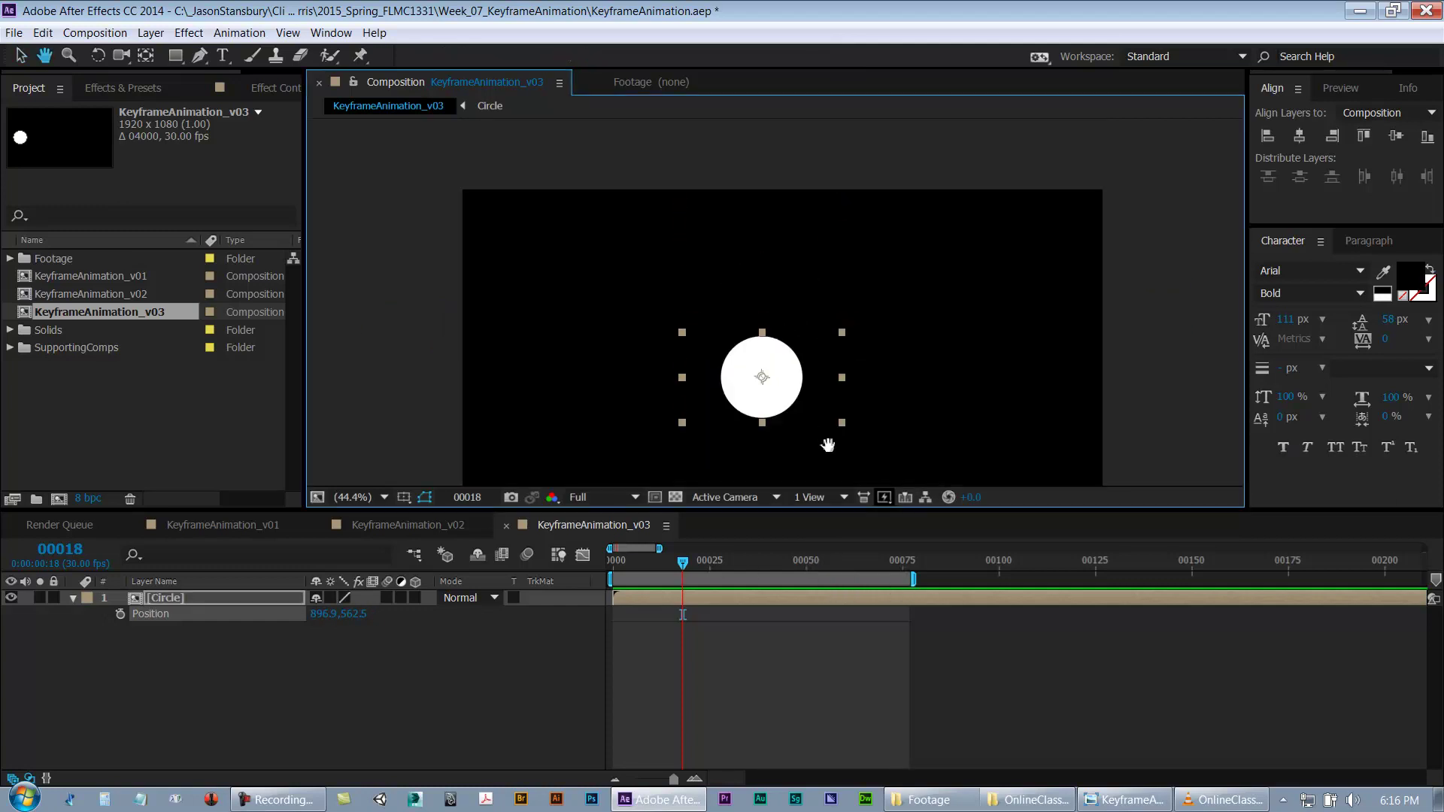
pyautogui.moveTo(773, 385); pyautogui.dragTo(803, 375)
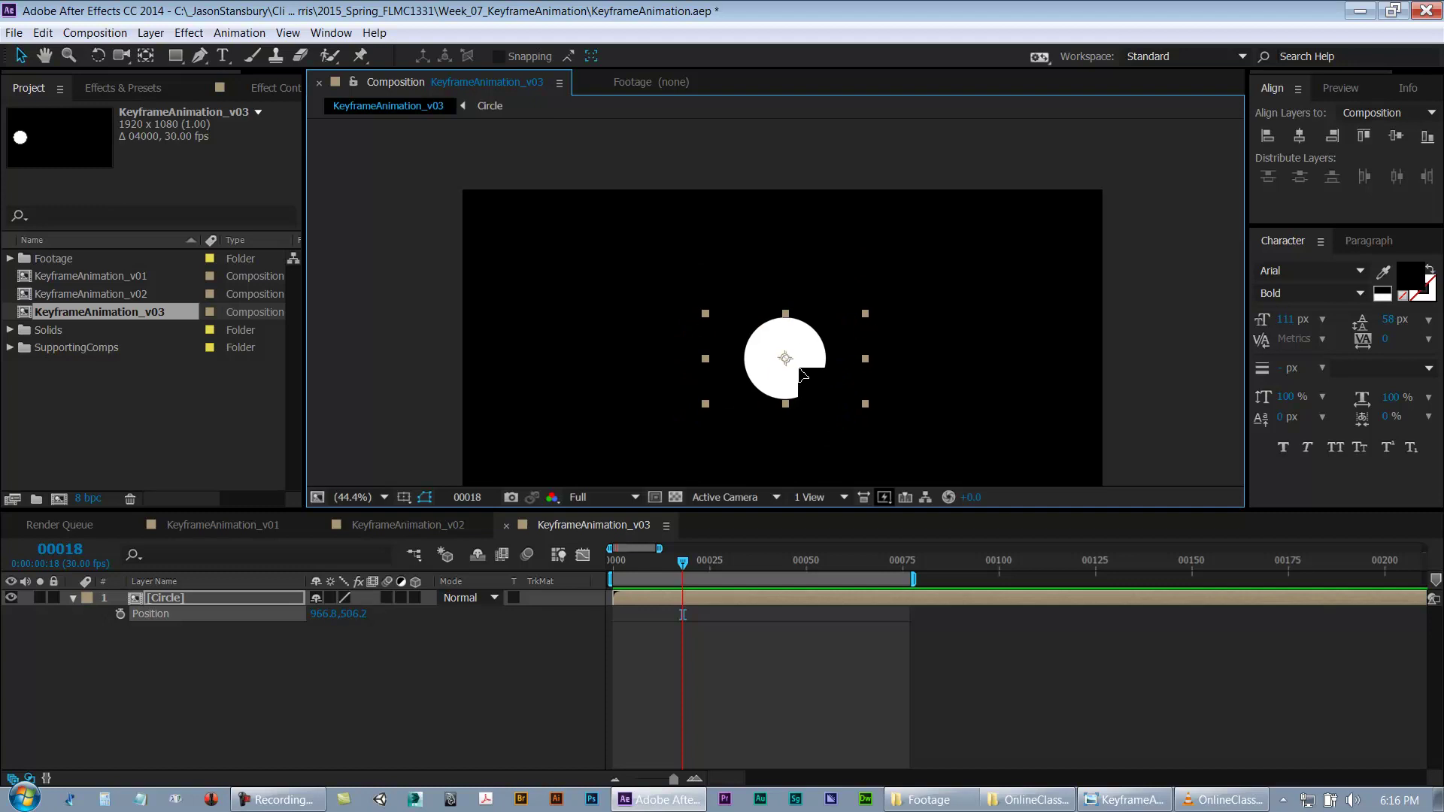
pyautogui.scroll(-2, 802, 374)
pyautogui.press('Down')
pyautogui.press('Down')
pyautogui.press('Down')
pyautogui.press('Down')
pyautogui.press('Down')
pyautogui.press('Down')
pyautogui.press('Down')
pyautogui.moveTo(806, 354); pyautogui.dragTo(818, 288)
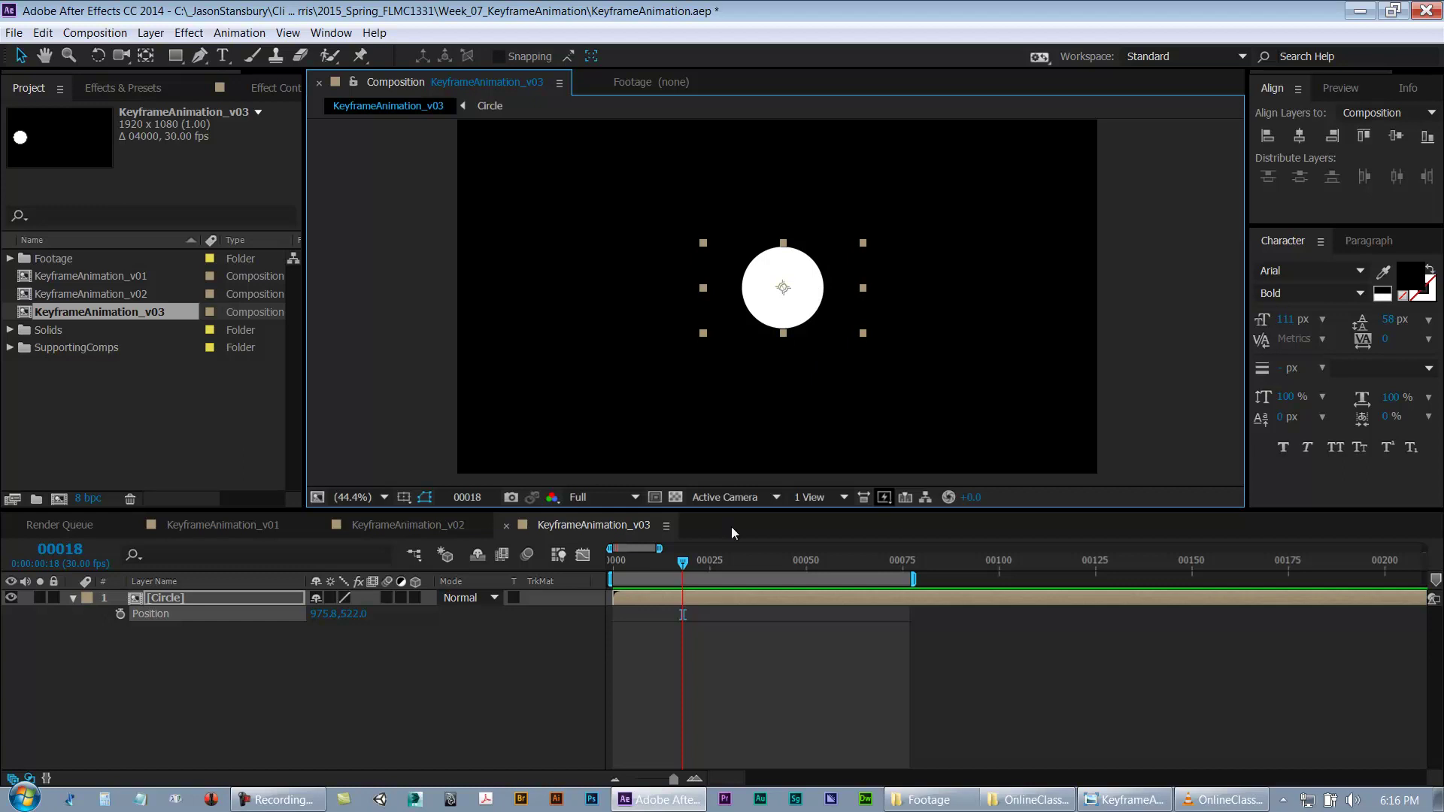
# Step: Align the circle to the exact centre of the composition at Position 960, 540
pyautogui.click(1395, 137)
pyautogui.click(1394, 137)
pyautogui.press('h')
pyautogui.moveTo(919, 313); pyautogui.dragTo(882, 318)
pyautogui.press('v')
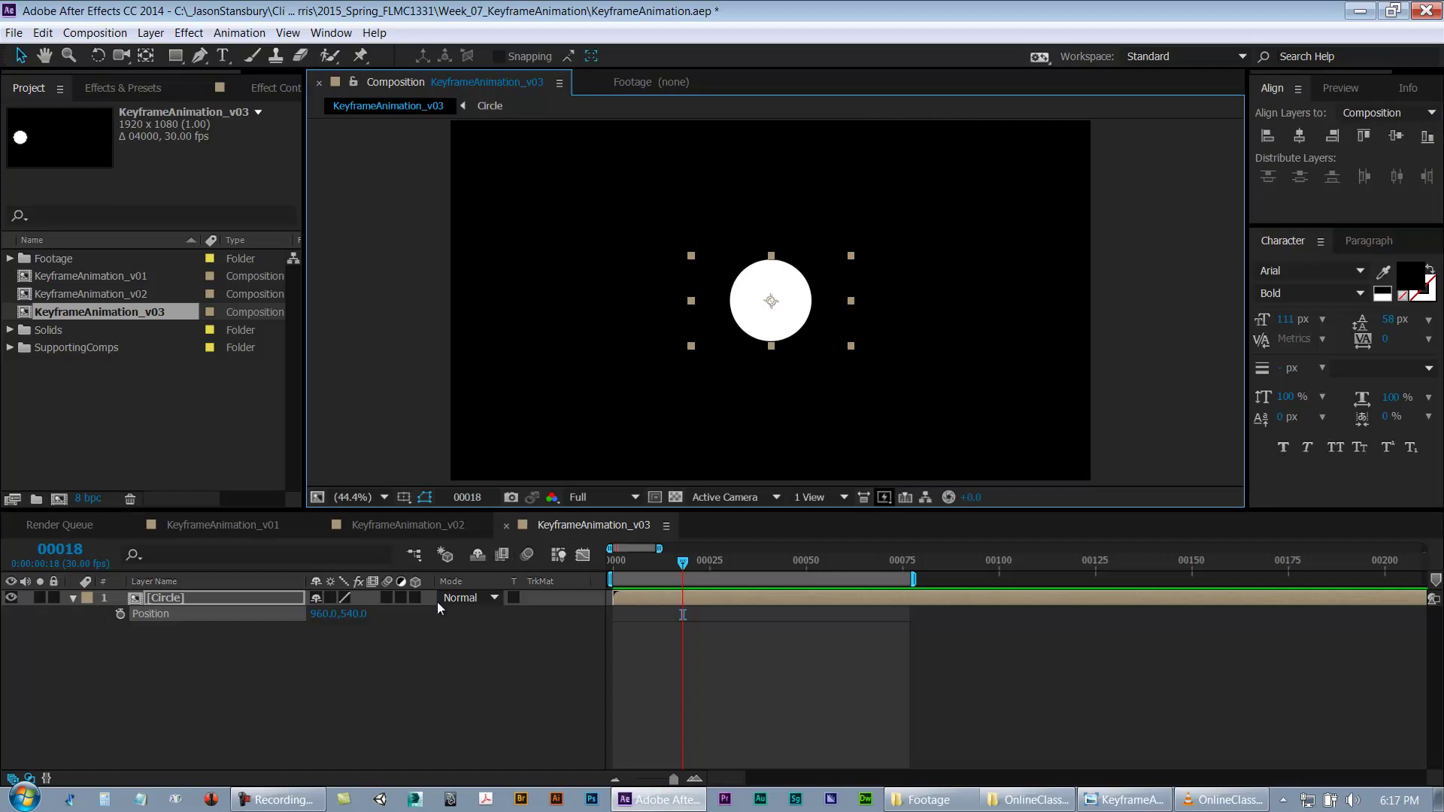
# Step: Start Position keyframing on the Circle layer with a keyframe at frame 25, holding the circle at the composition's centre
pyautogui.moveTo(677, 563); pyautogui.dragTo(710, 567)
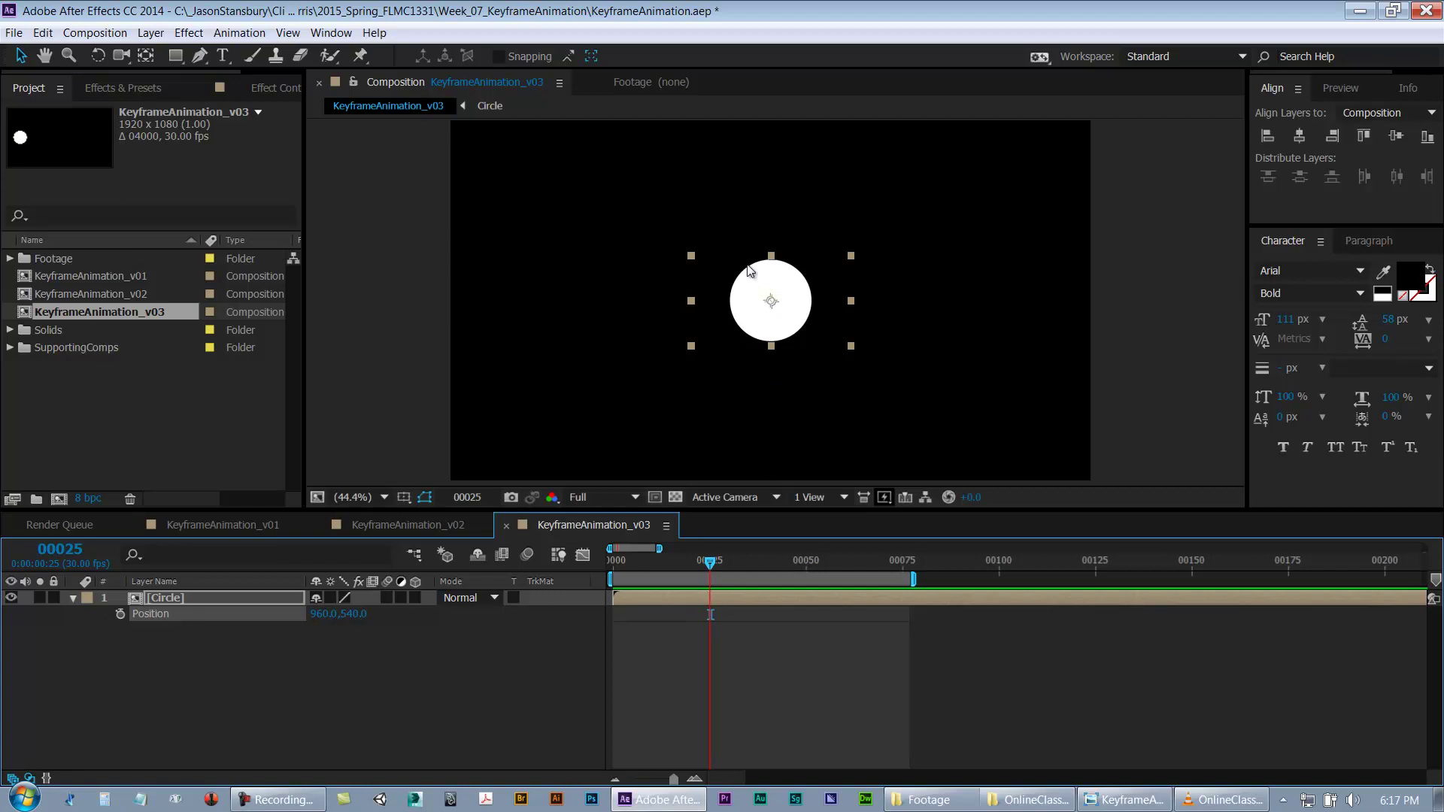
pyautogui.press('Home')
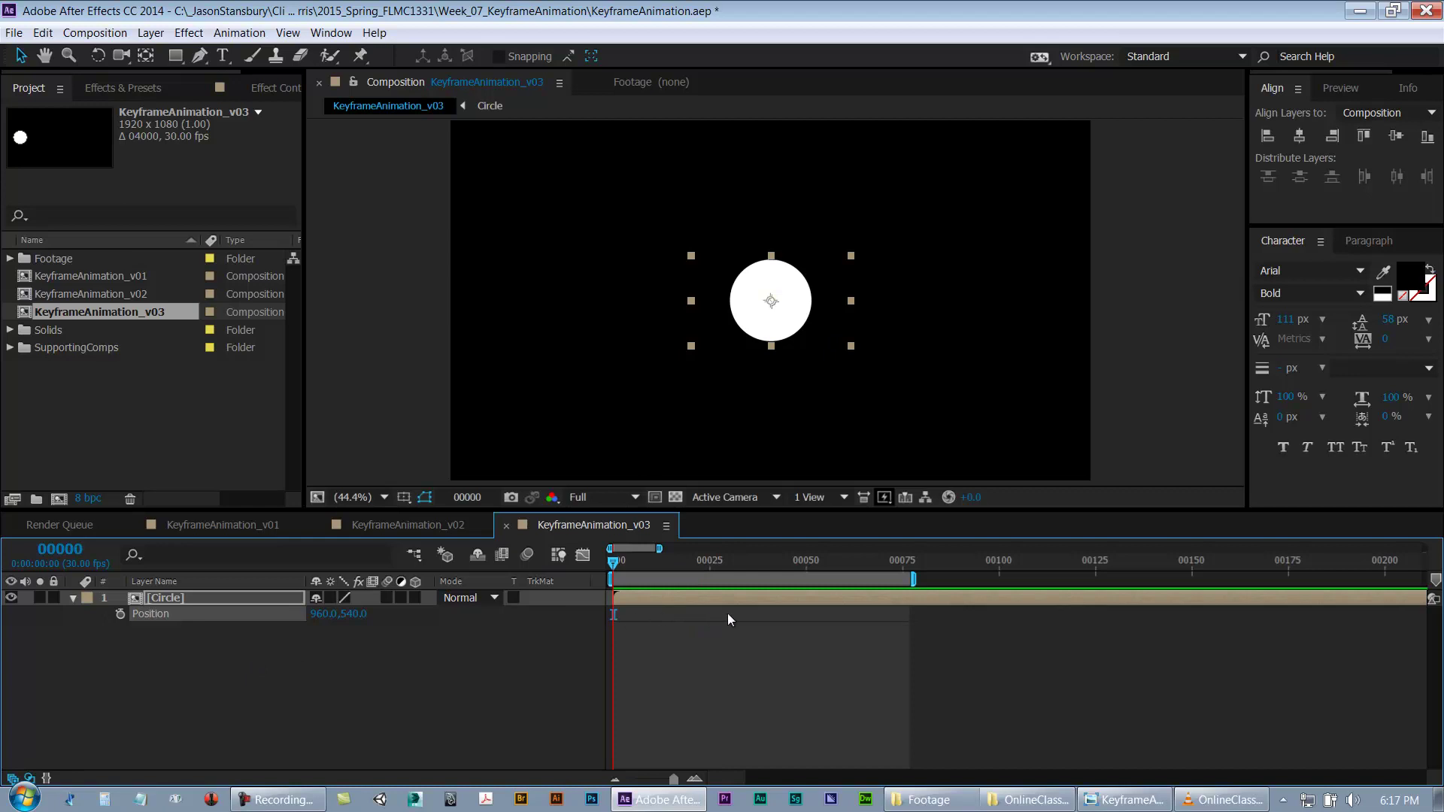
pyautogui.click(710, 562)
pyautogui.click(120, 614)
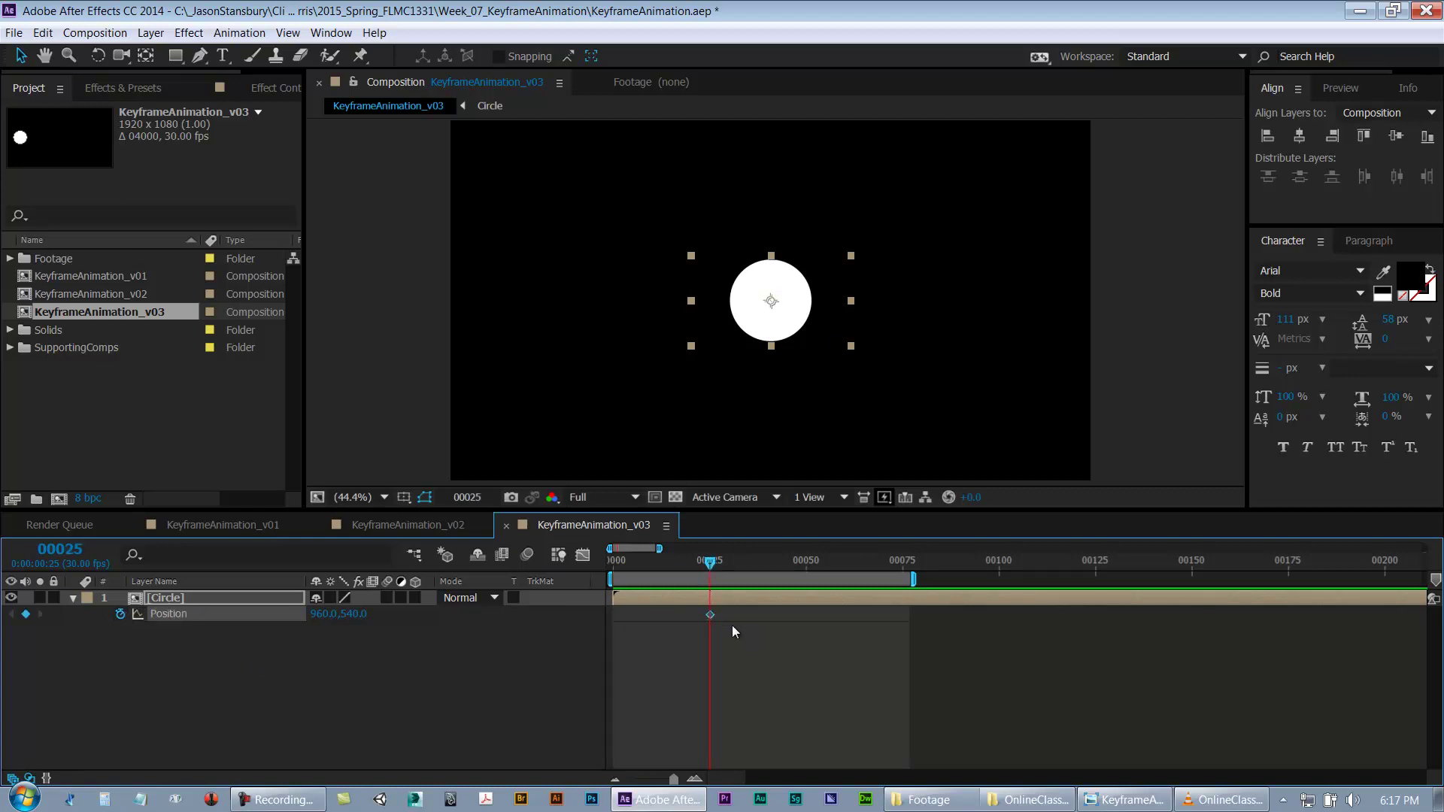
# Step: At frame 0, move the circle straight down past the frame's lower edge to Position 960, 1252.5
pyautogui.moveTo(715, 562); pyautogui.dragTo(543, 572)
pyautogui.moveTo(805, 403); pyautogui.dragTo(806, 347)
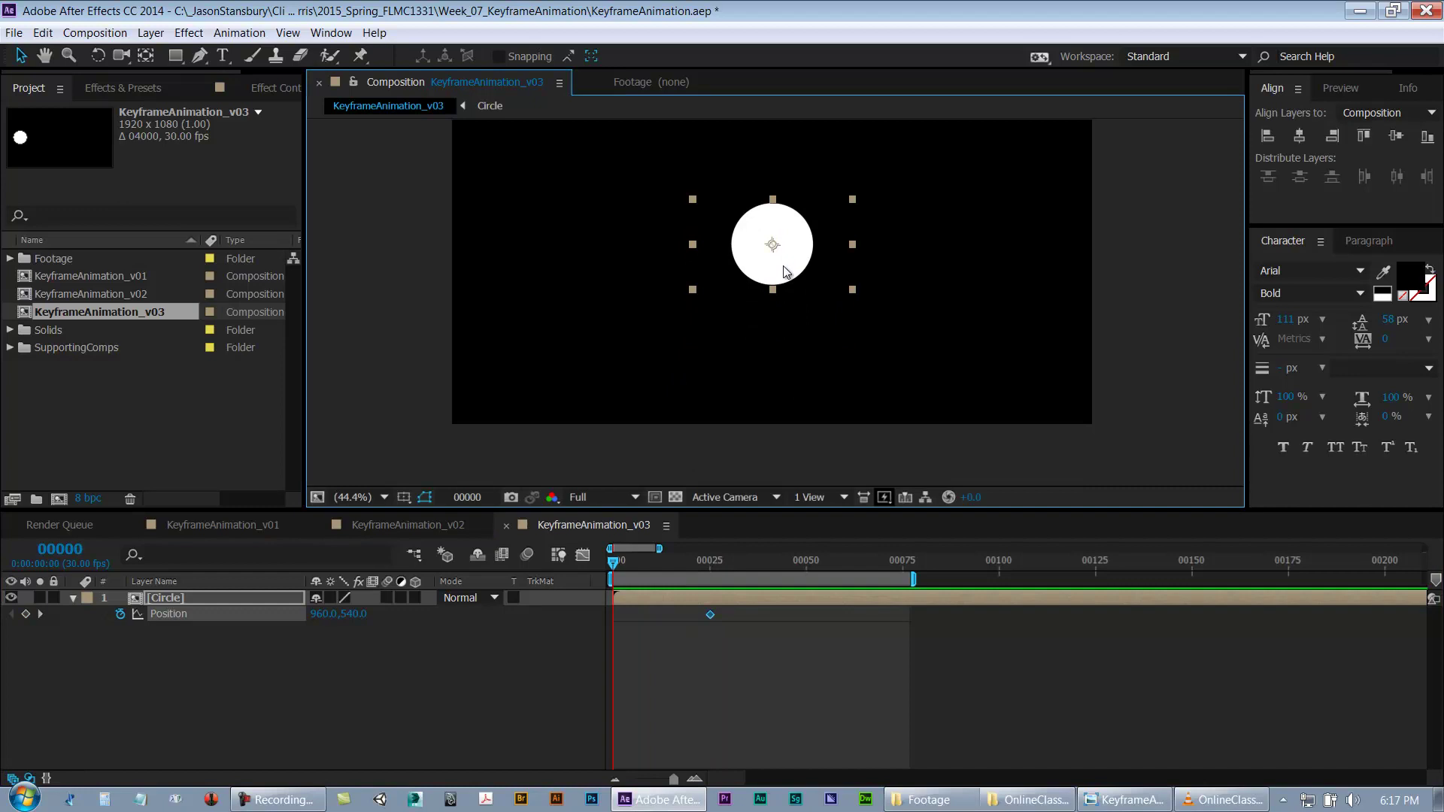
pyautogui.moveTo(783, 271); pyautogui.dragTo(781, 510)
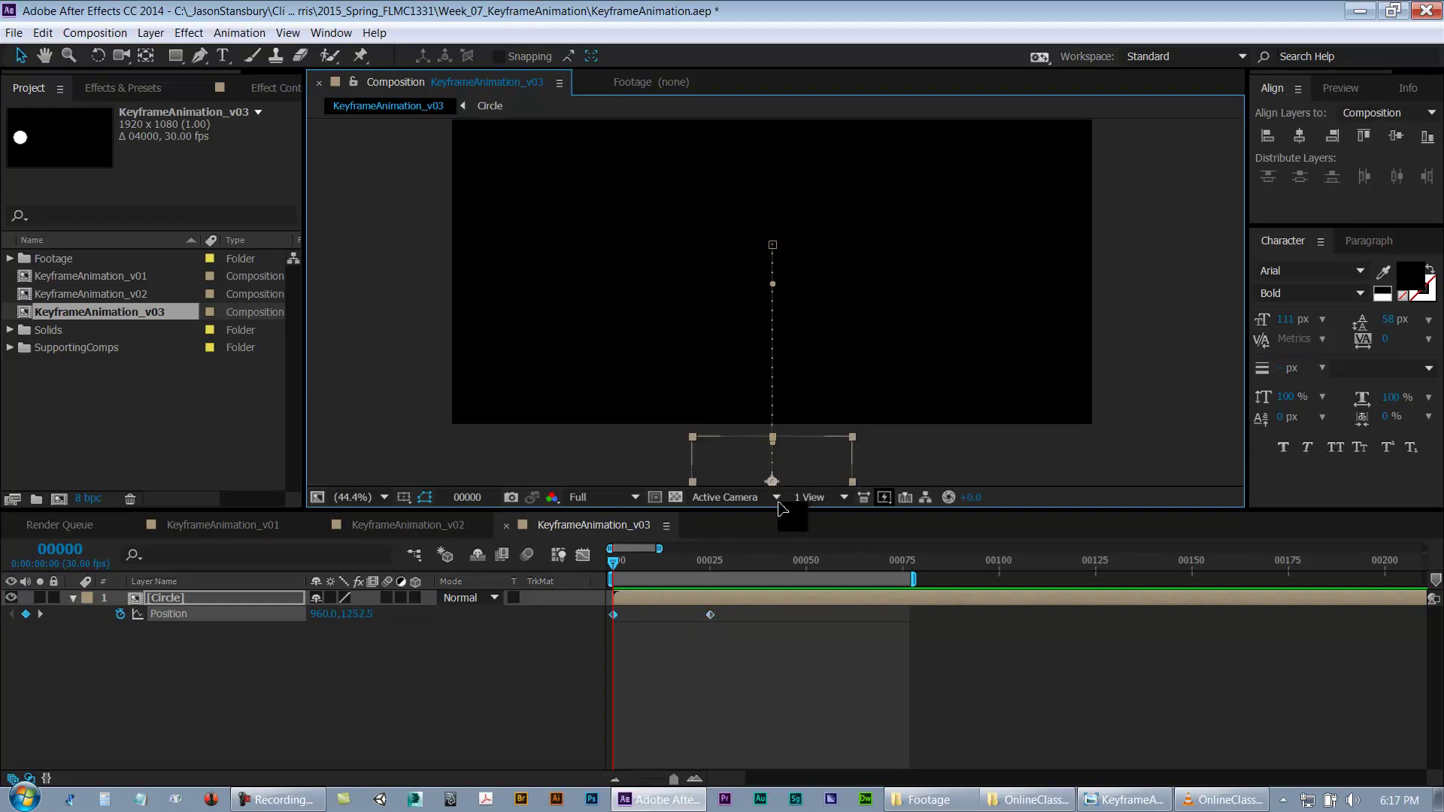
# Step: Preview the circle's rise from below the frame to the centre, and save the project
pyautogui.press('space')
pyautogui.click(698, 653)
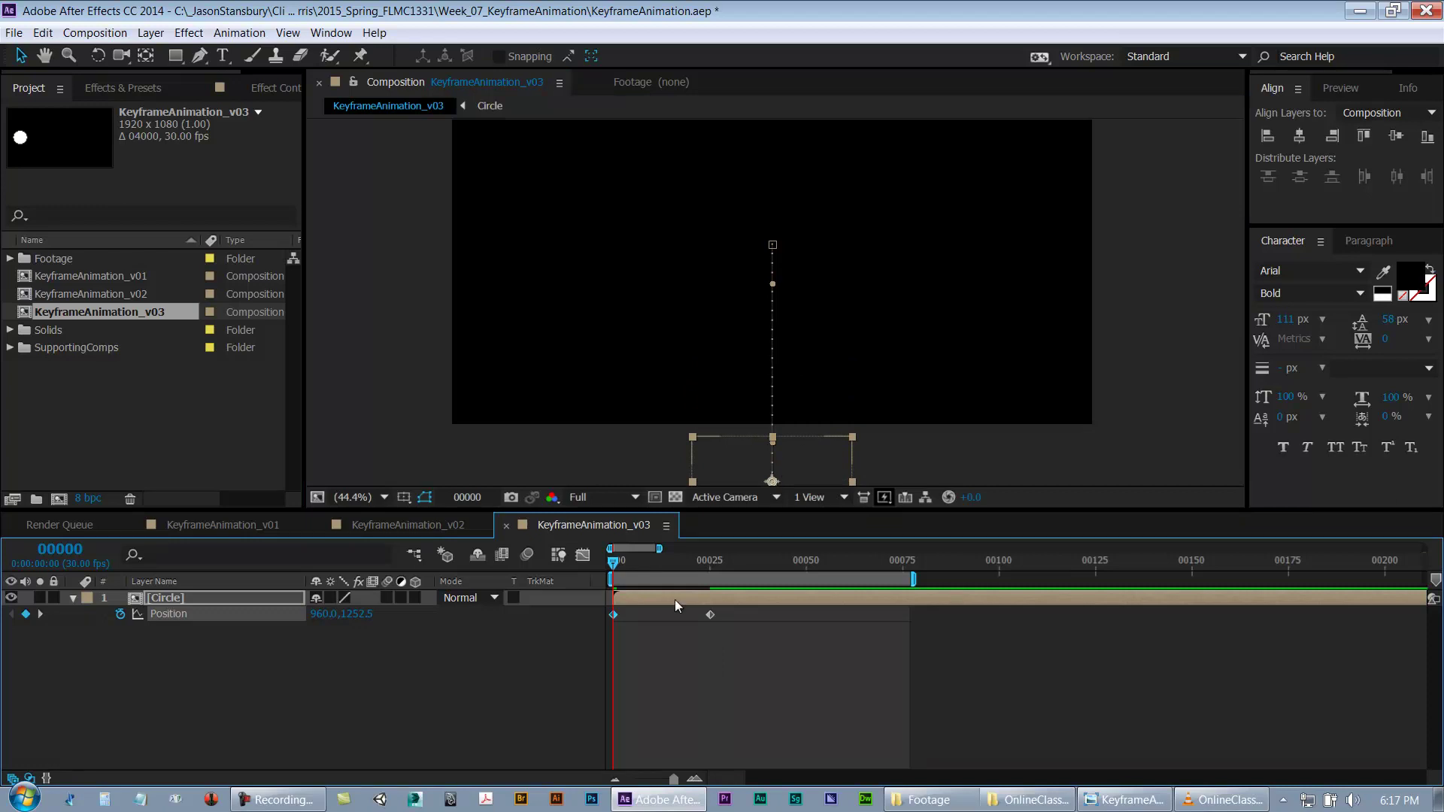
pyautogui.click(712, 565)
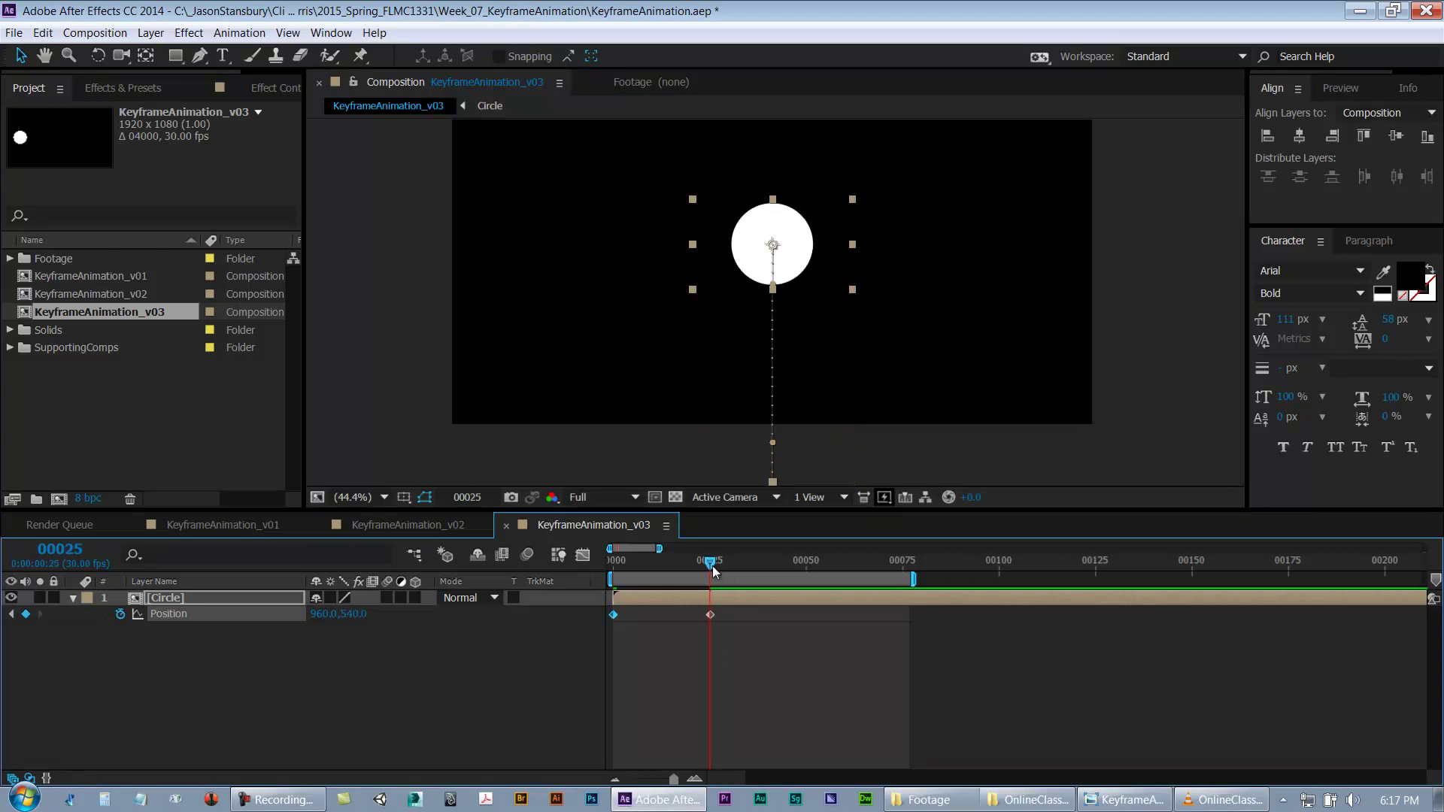
pyautogui.press('Home')
pyautogui.press('k')
pyautogui.press('j')
pyautogui.press('k')
pyautogui.moveTo(802, 449); pyautogui.dragTo(802, 462)
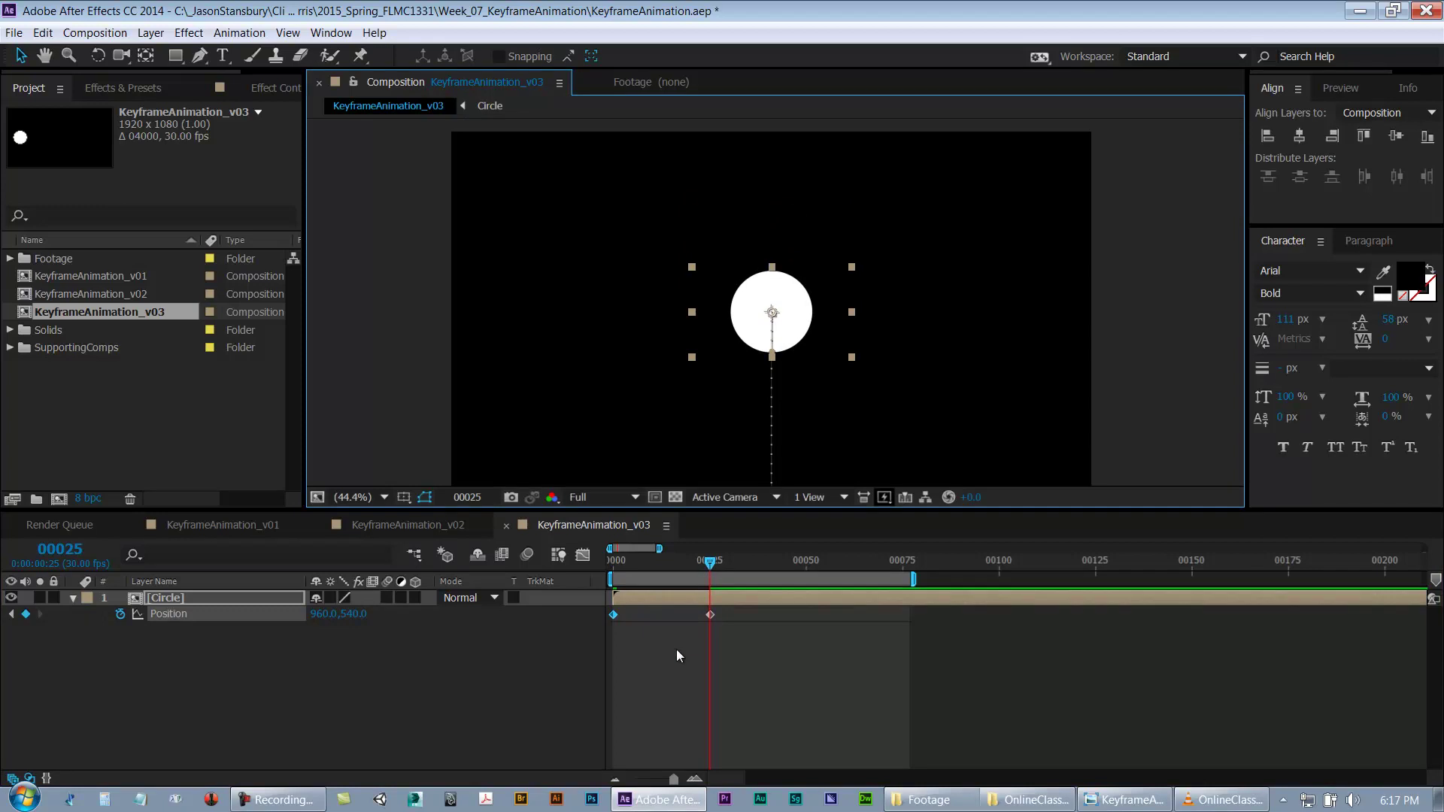
pyautogui.press('space')
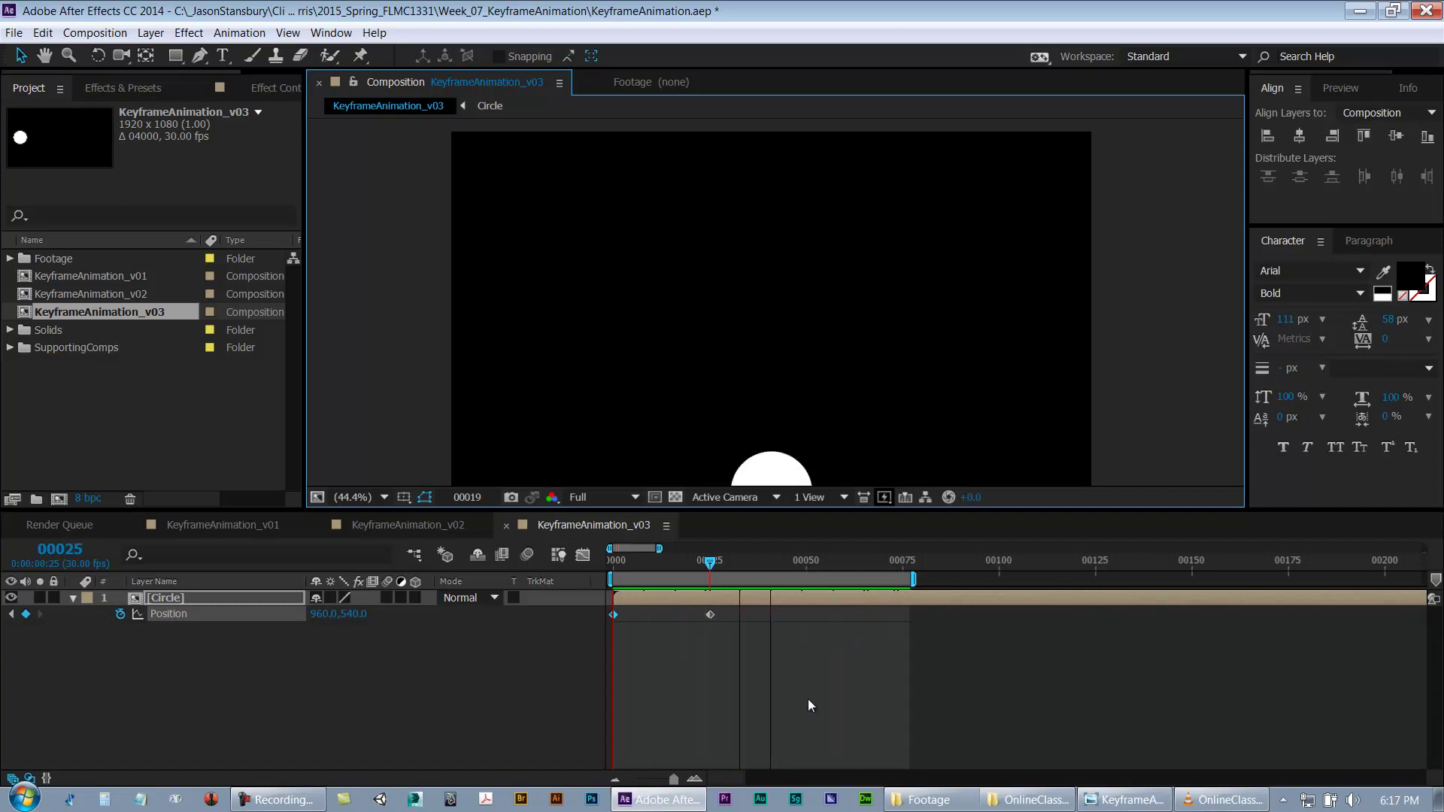
pyautogui.press('space')
pyautogui.hotkey('ctrl', 's')
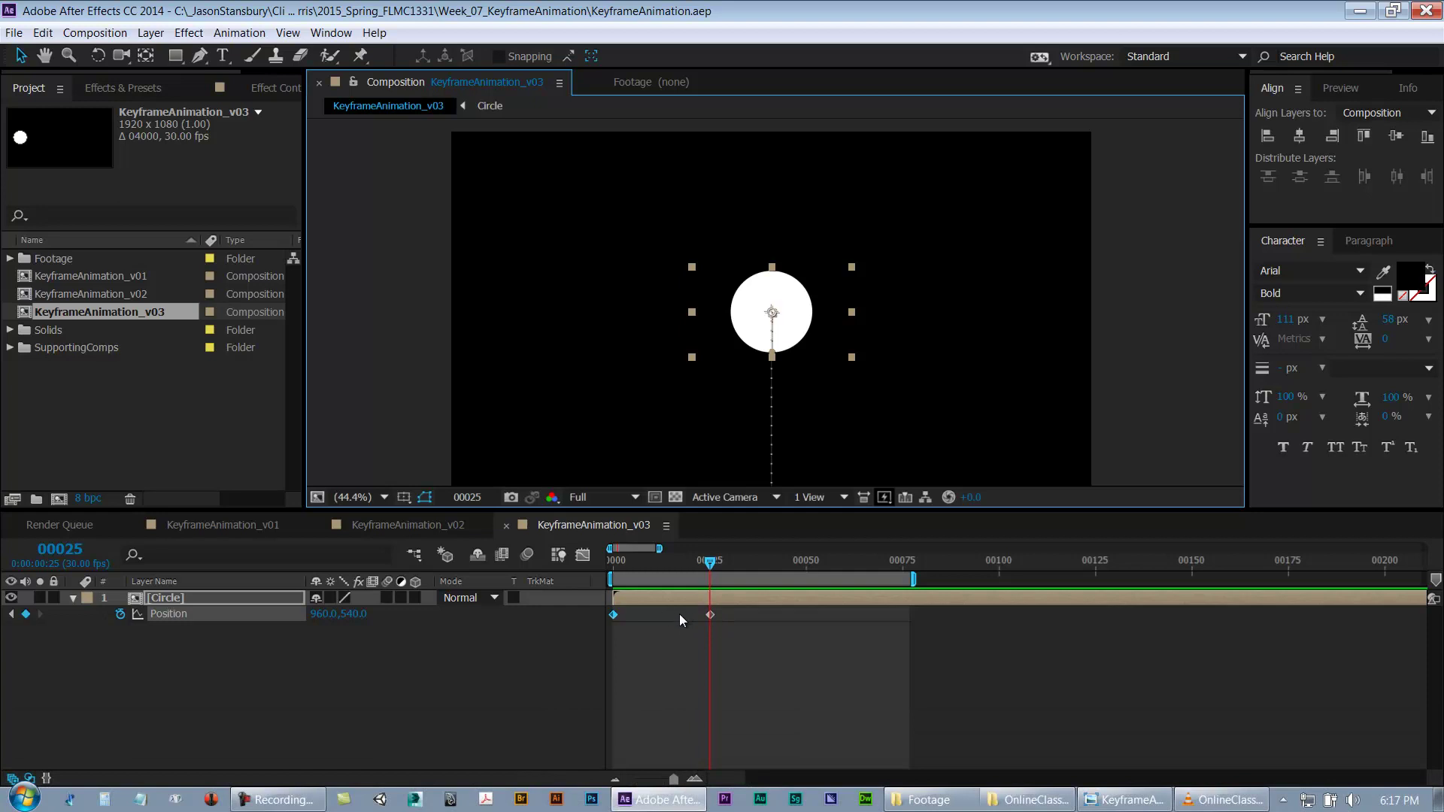
# Step: Copy the Position keyframe at frame 25 and paste it at frames 16 and 21
pyautogui.moveTo(702, 559); pyautogui.dragTo(675, 576)
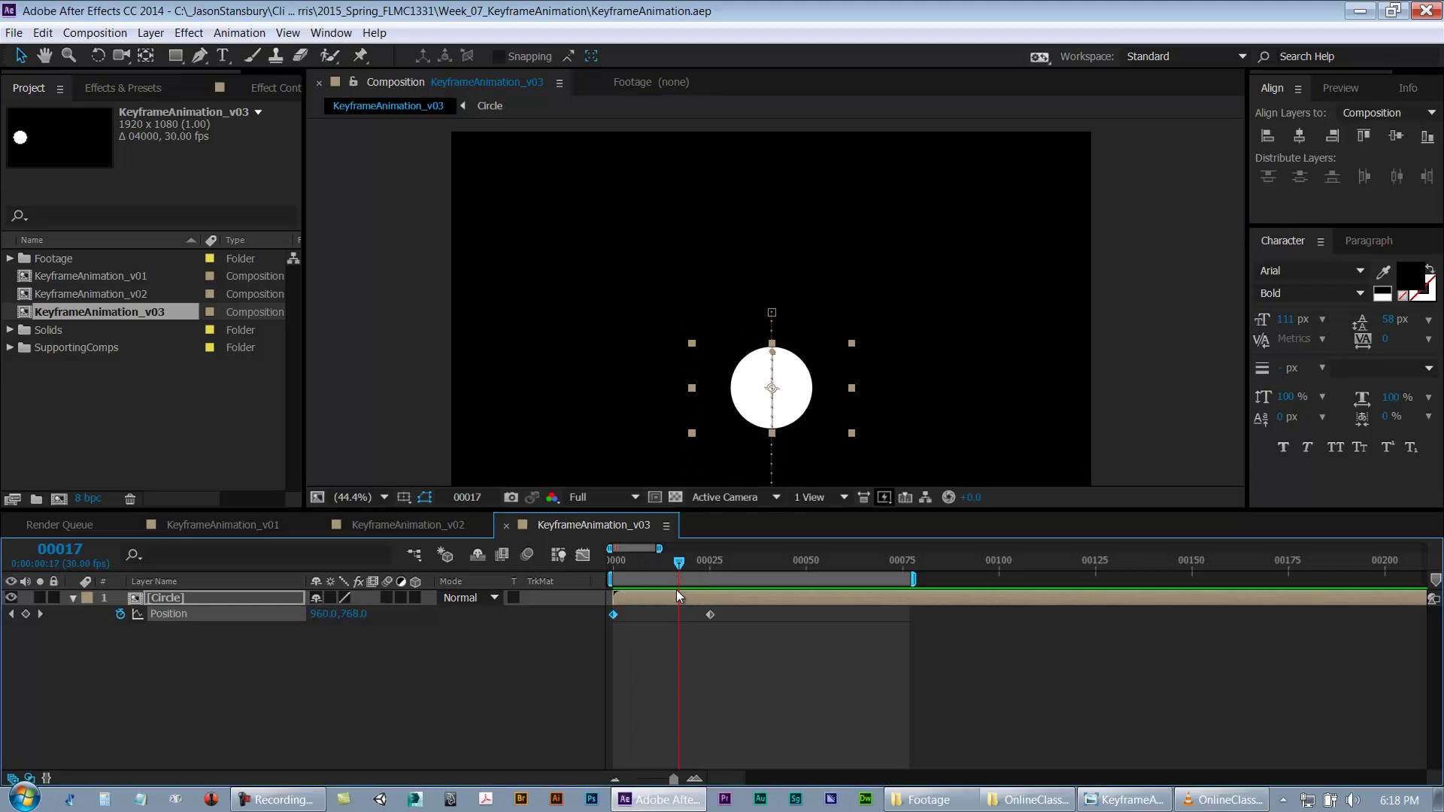
pyautogui.moveTo(689, 614); pyautogui.dragTo(733, 618)
pyautogui.click(709, 562)
pyautogui.moveTo(710, 564); pyautogui.dragTo(677, 566)
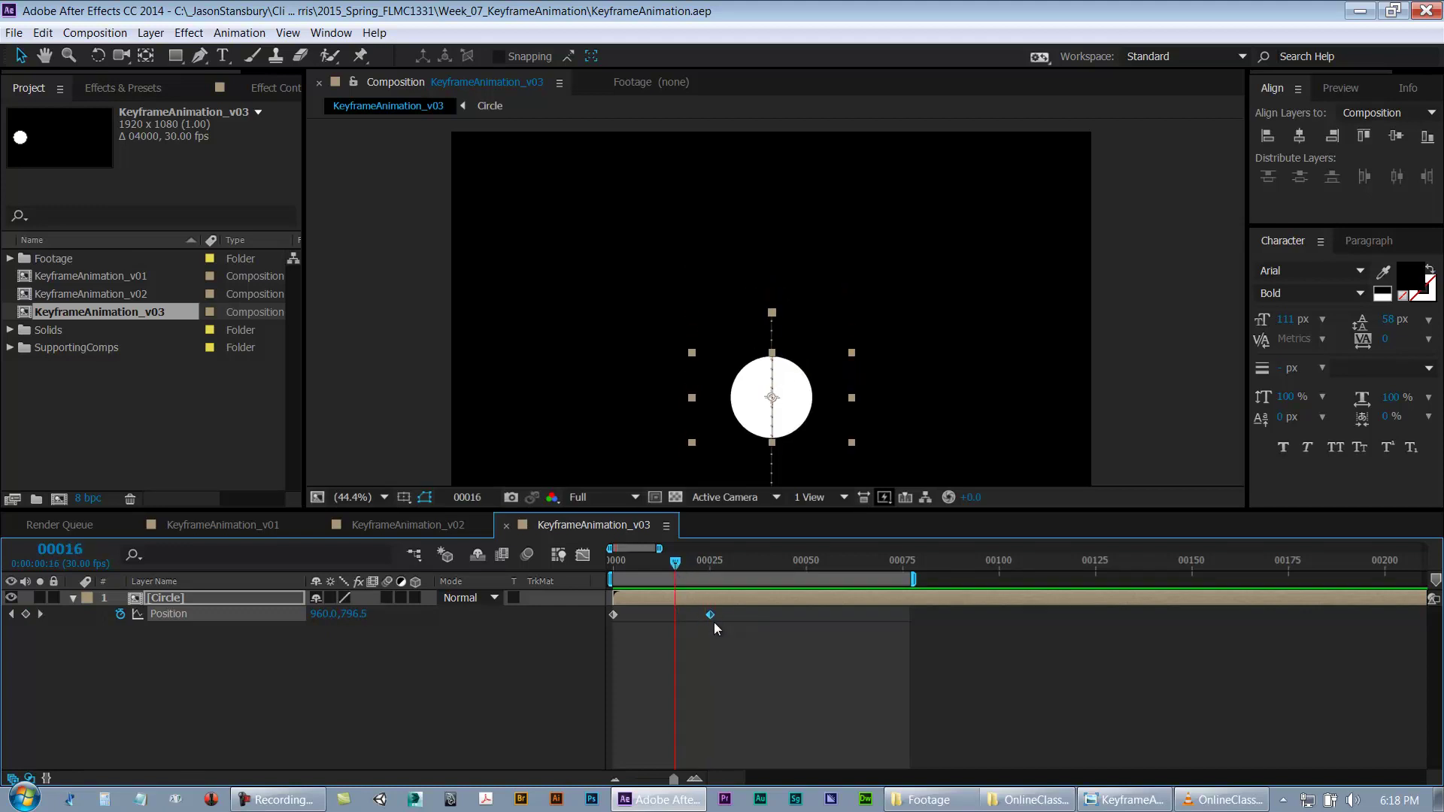
pyautogui.hotkey('ctrl', 'c')
pyautogui.hotkey('ctrl', 'v')
pyautogui.click(693, 561)
pyautogui.hotkey('ctrl', 'v')
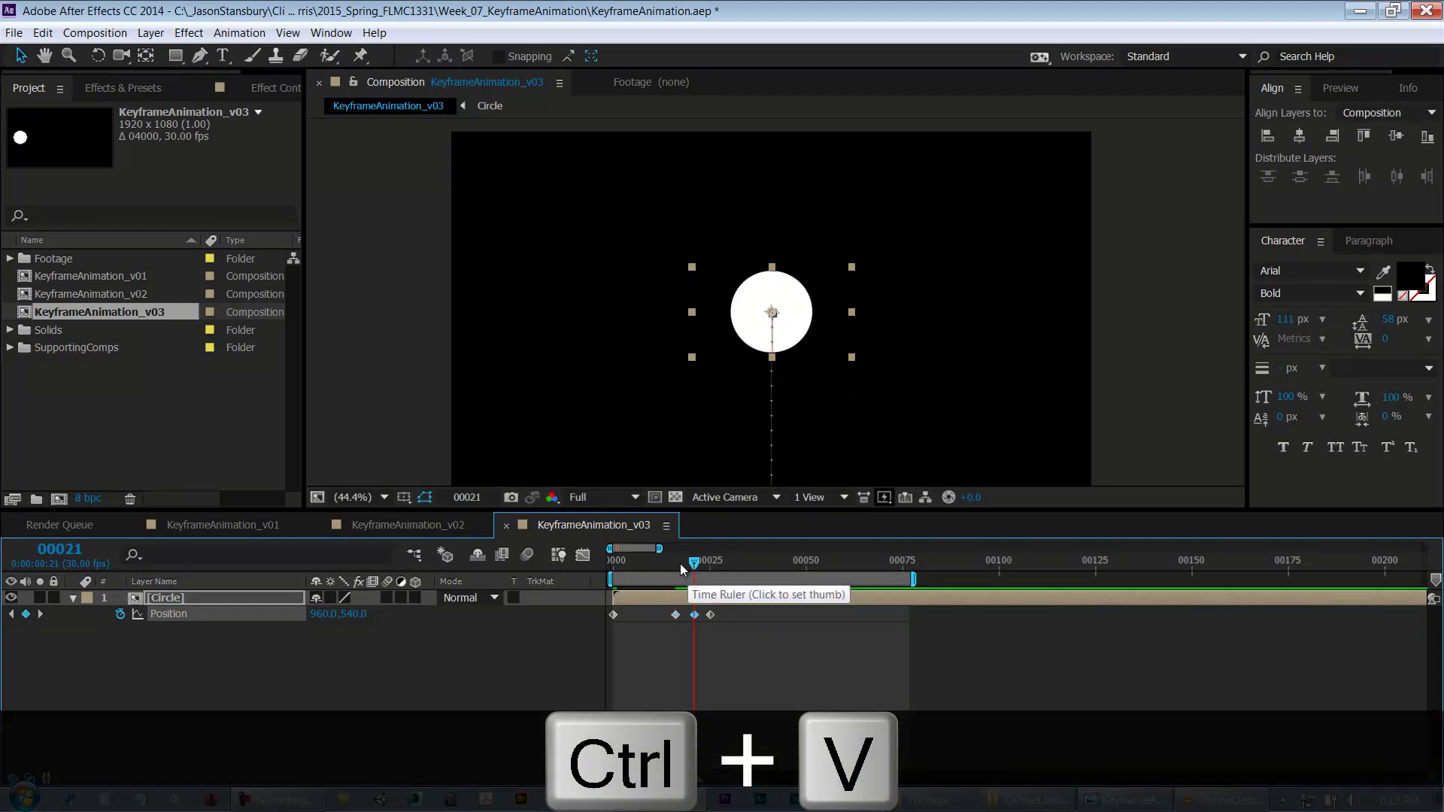
pyautogui.click(708, 564)
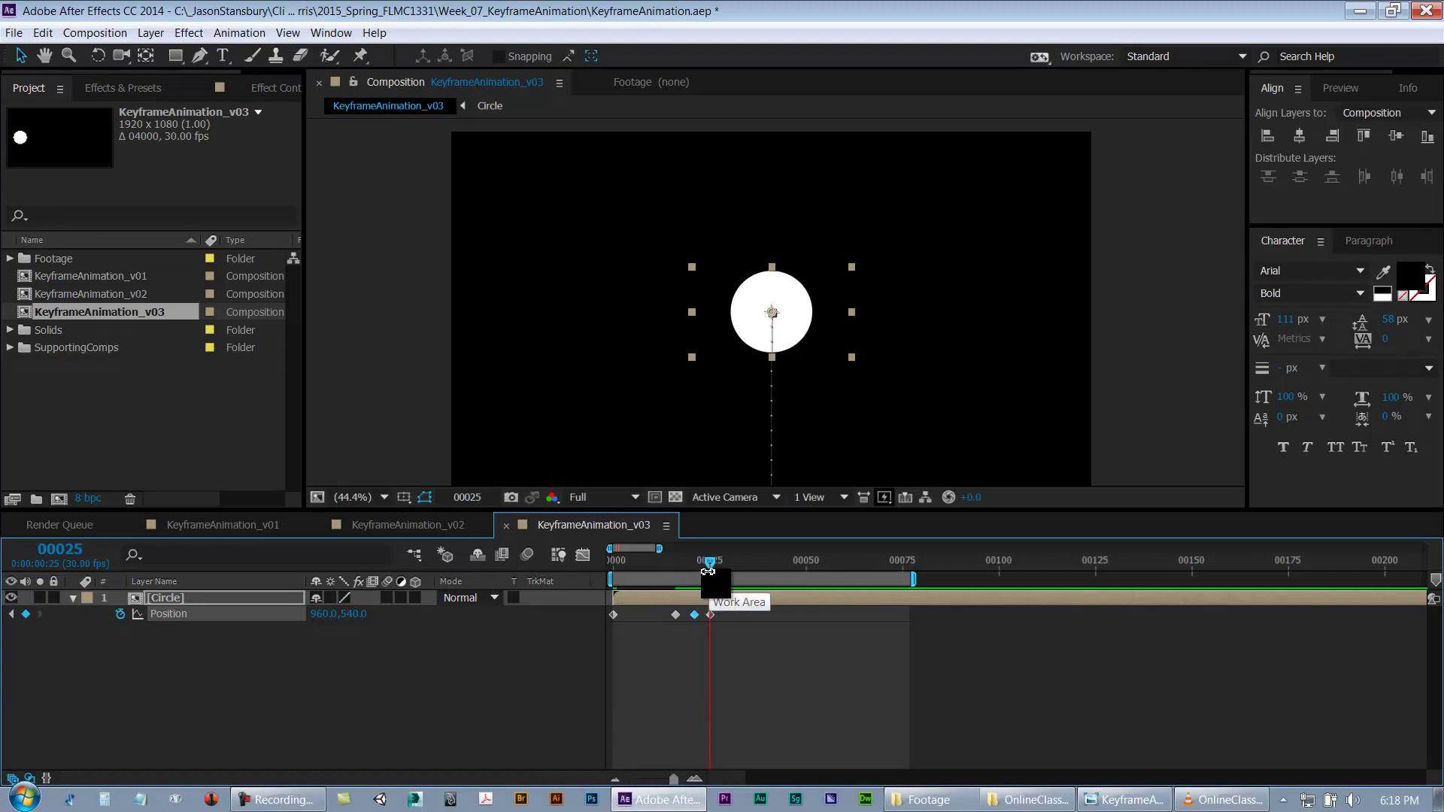
# Step: Raise the circle to about Position Y 479 at frame 16 and lower it to about Y 587 at frame 21
pyautogui.moveTo(709, 567); pyautogui.dragTo(674, 569)
pyautogui.moveTo(801, 326); pyautogui.dragTo(801, 303)
pyautogui.moveTo(692, 561); pyautogui.dragTo(697, 564)
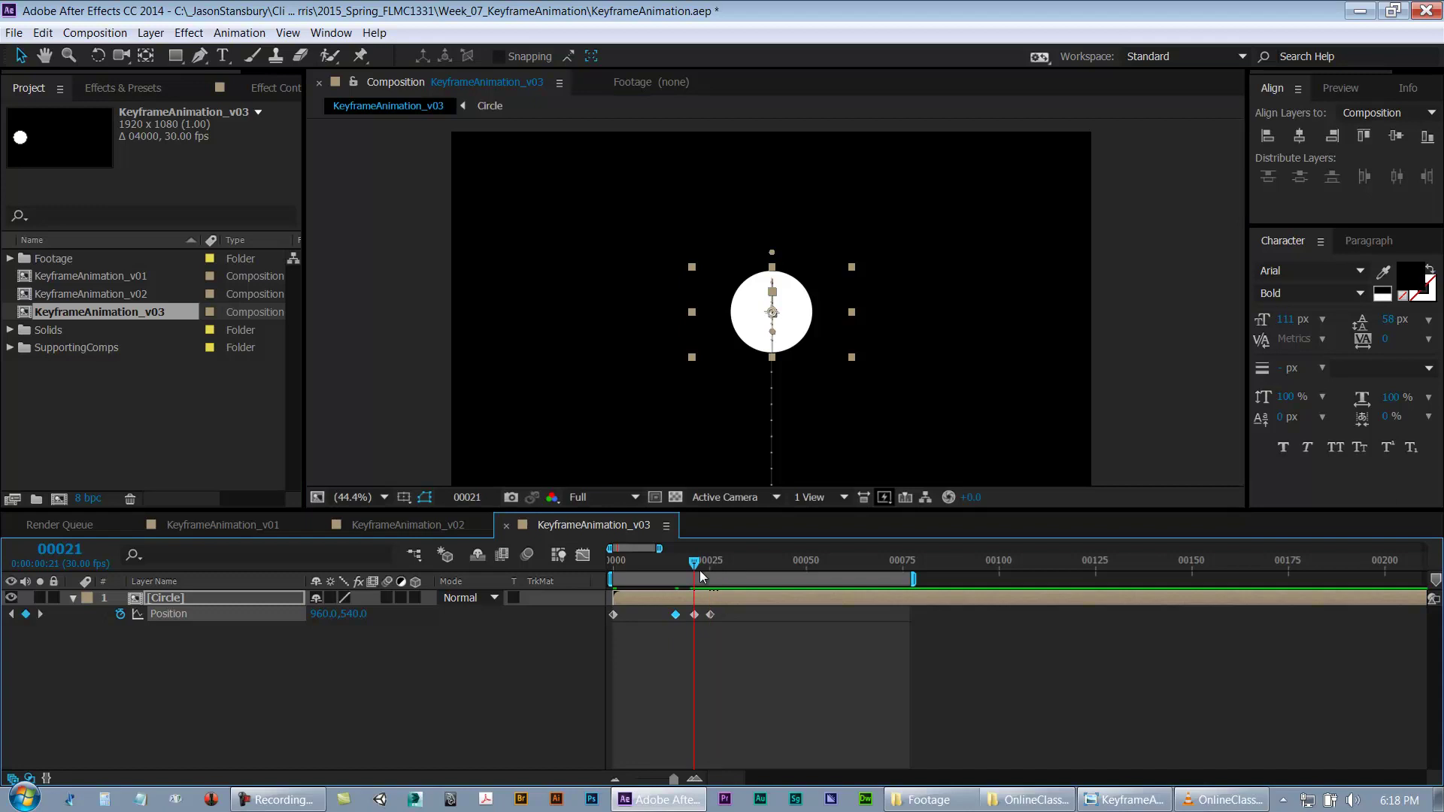
pyautogui.moveTo(791, 346); pyautogui.dragTo(791, 362)
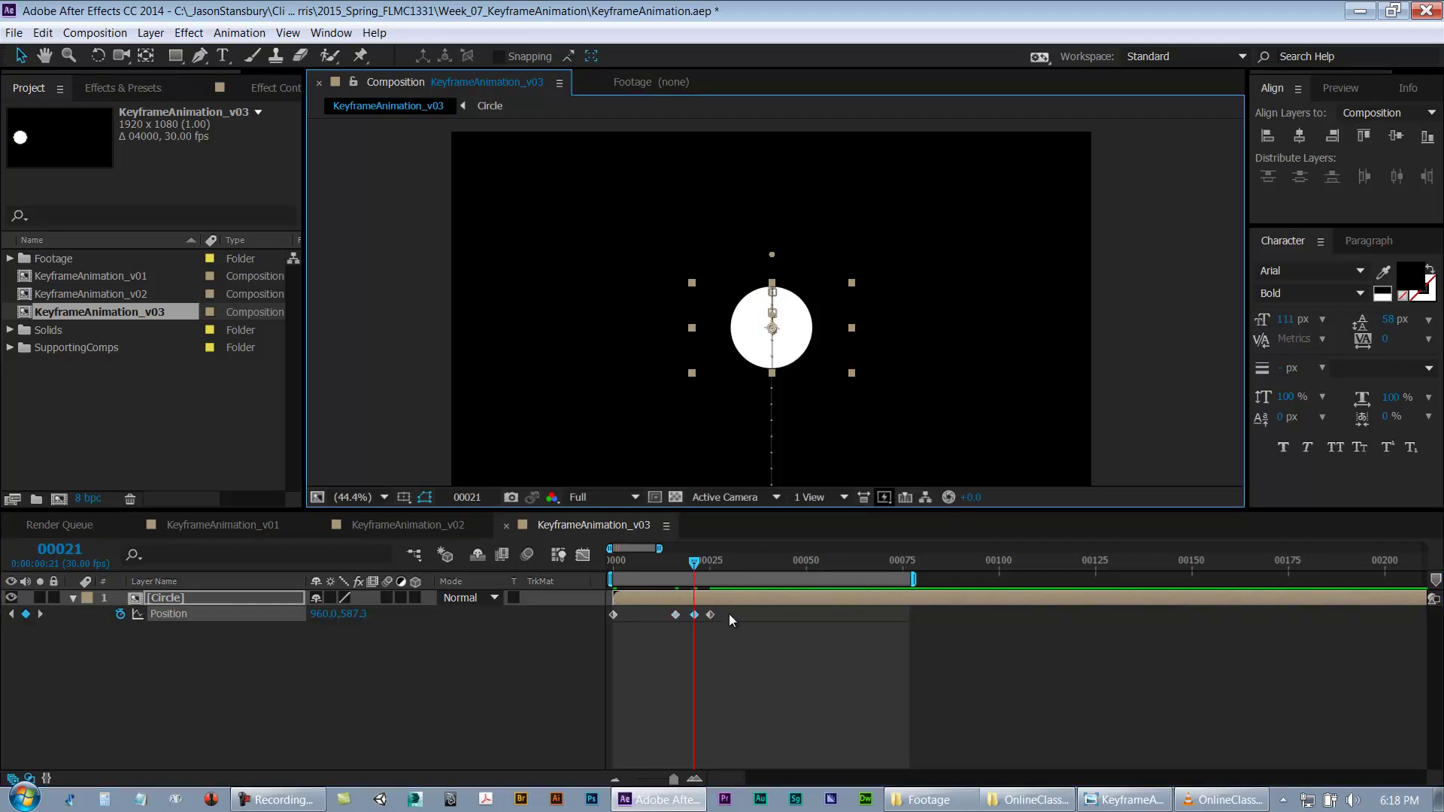
# Step: Preview the circle's overshoot and settling motion, and save the project
pyautogui.press('space')
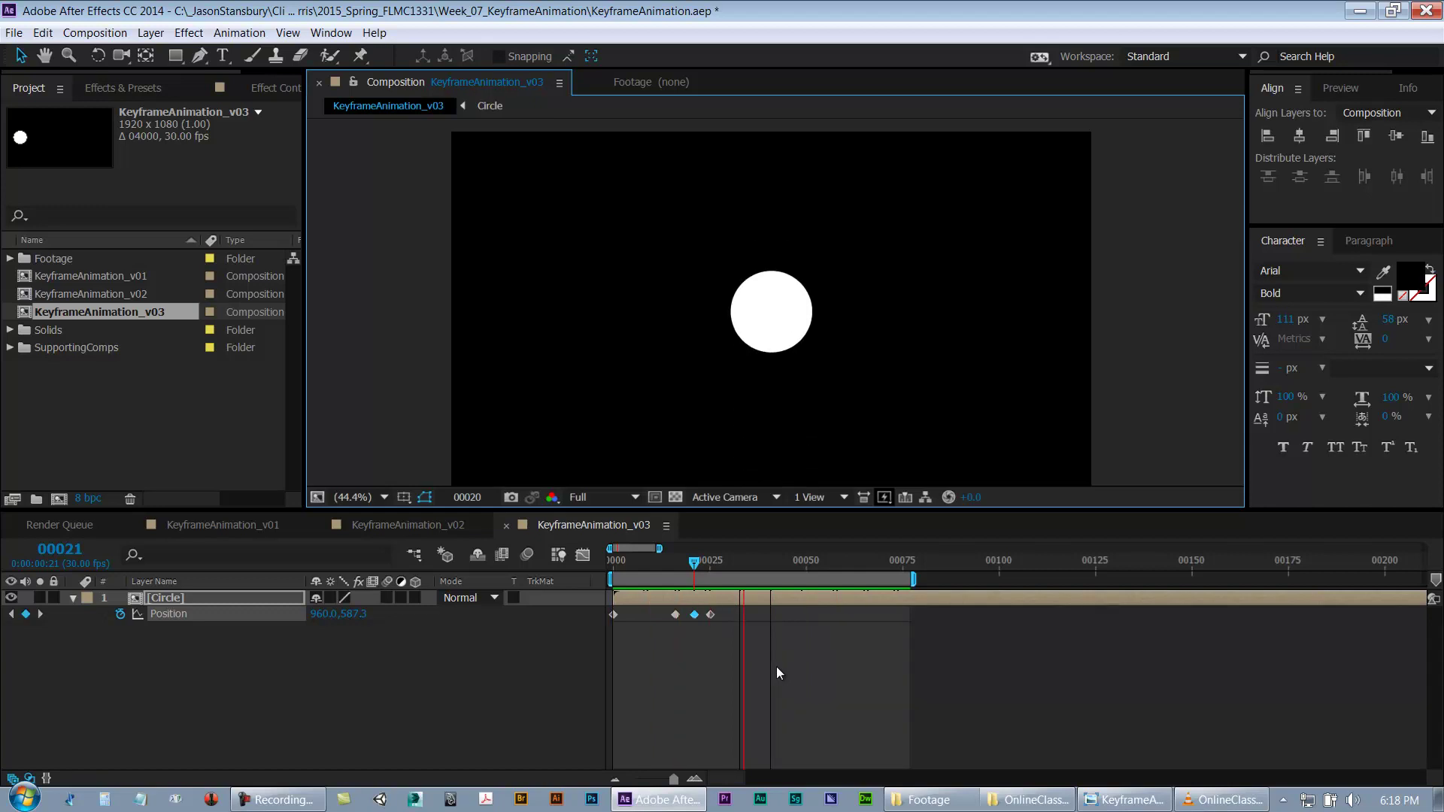
pyautogui.press('space')
pyautogui.click(689, 634)
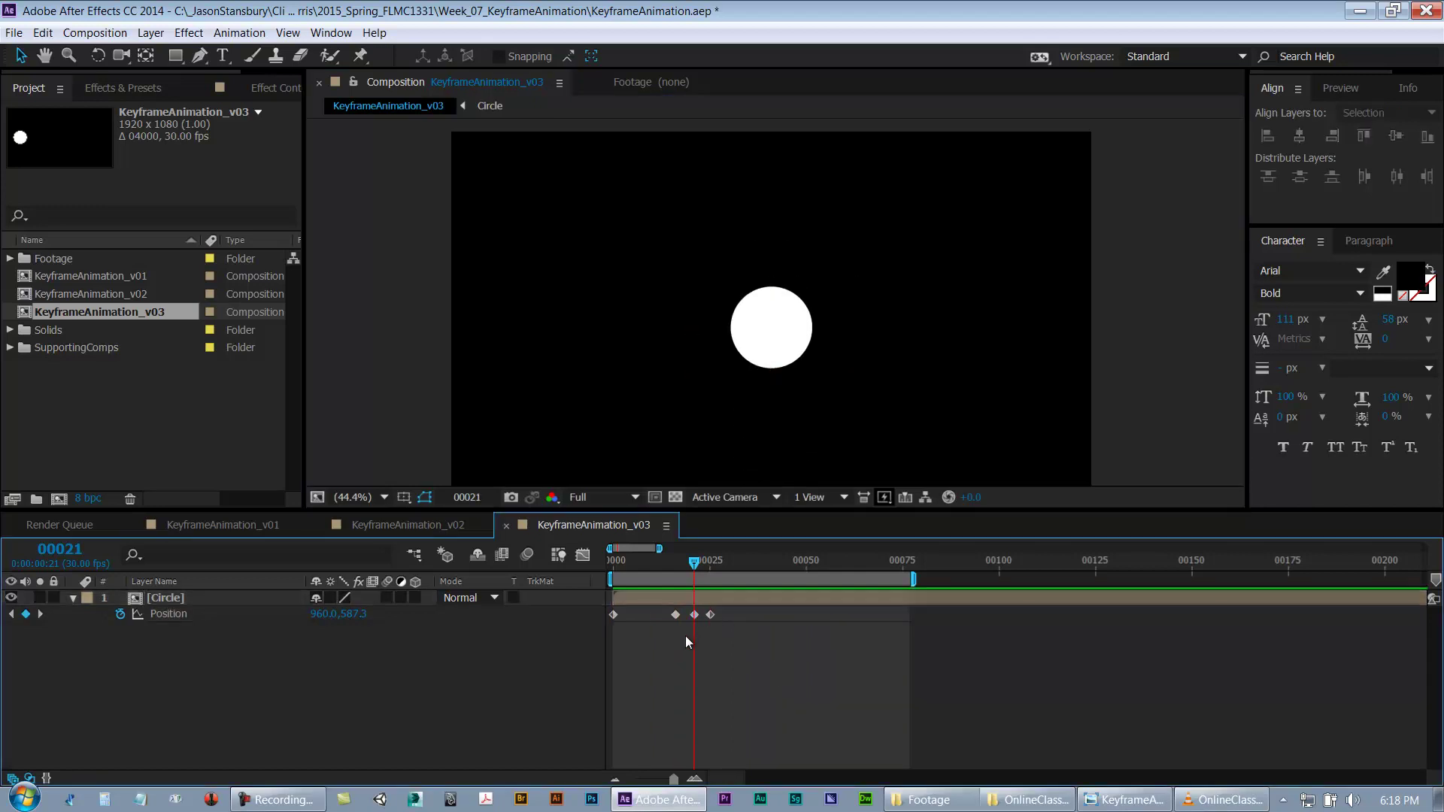
pyautogui.hotkey('ctrl', 's')
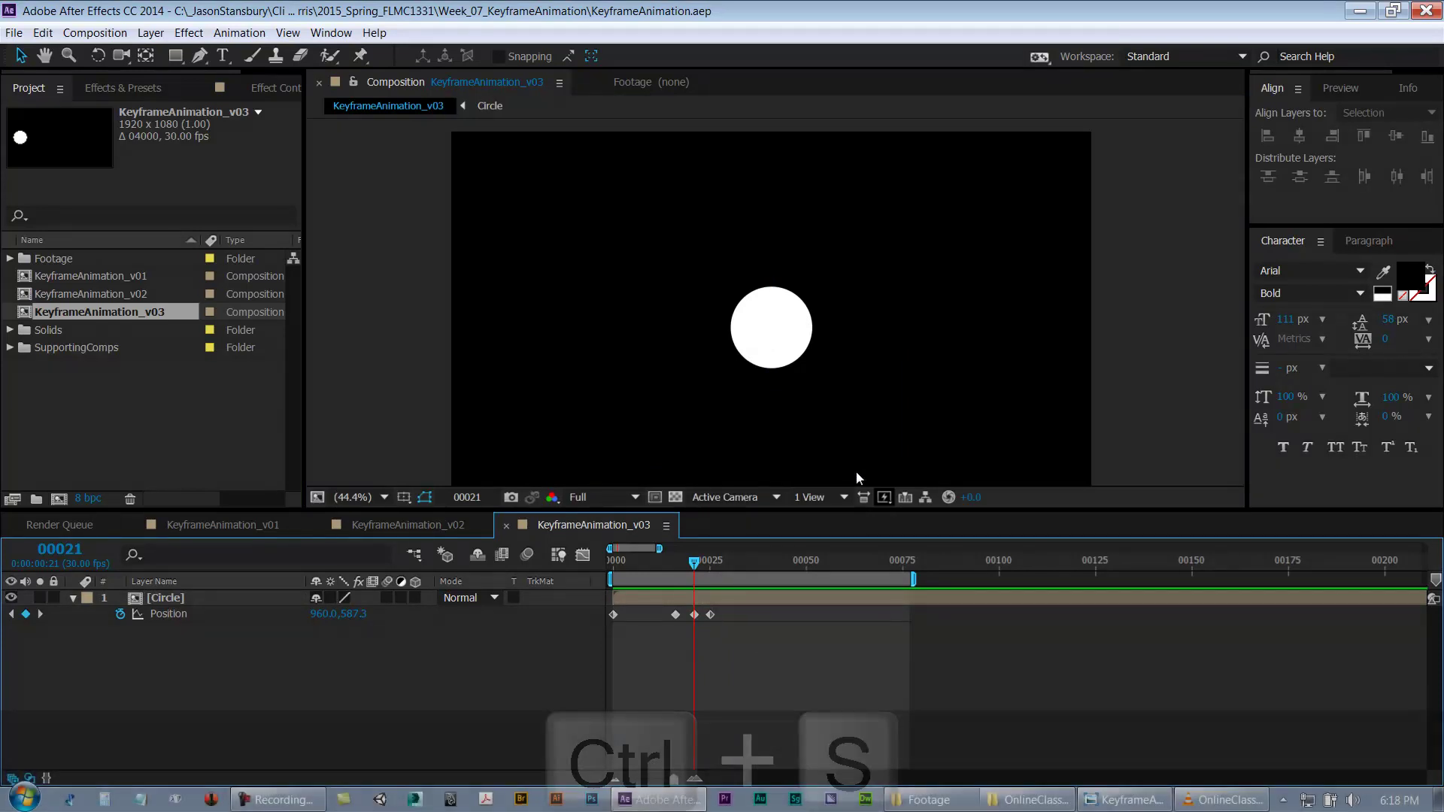
pyautogui.press('space')
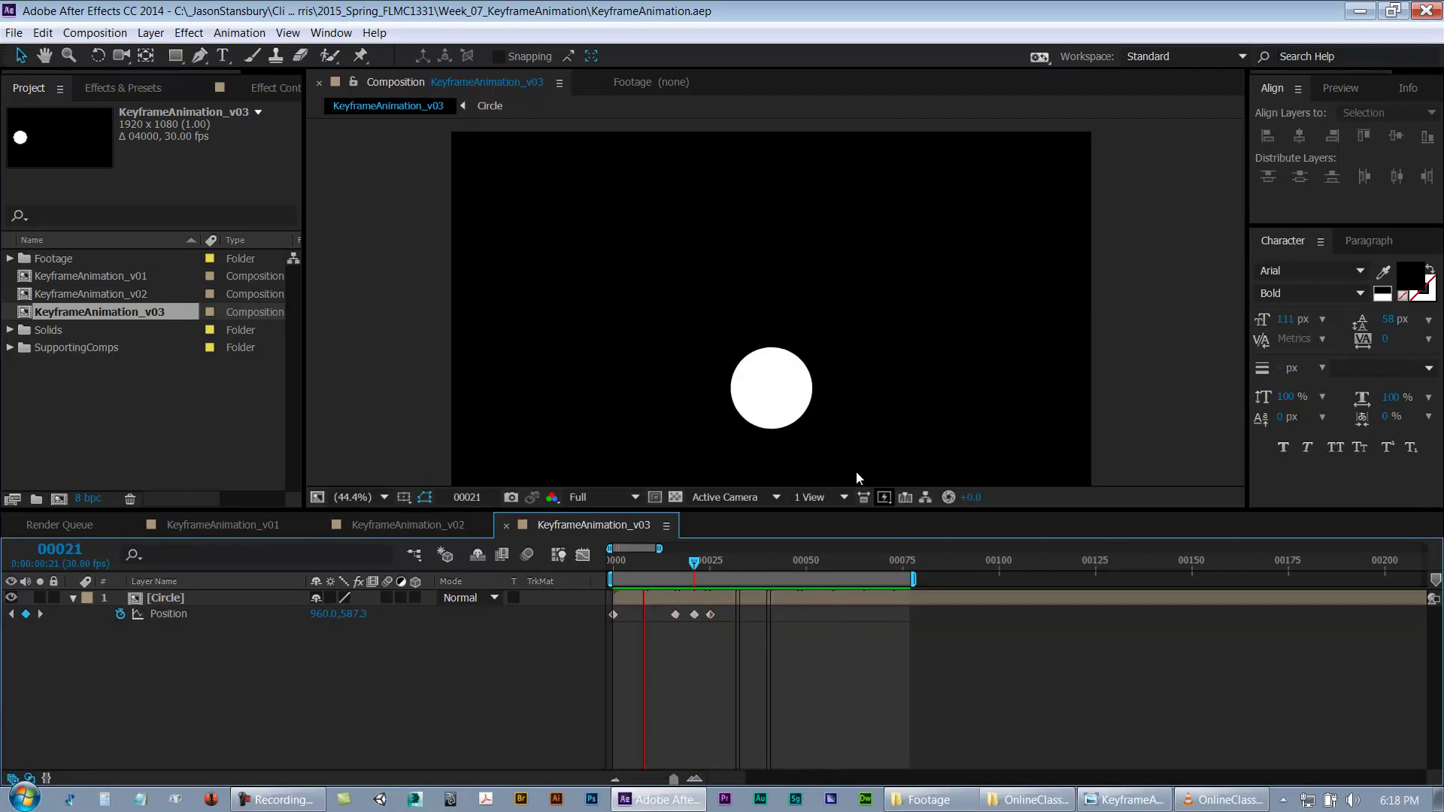
pyautogui.press('space')
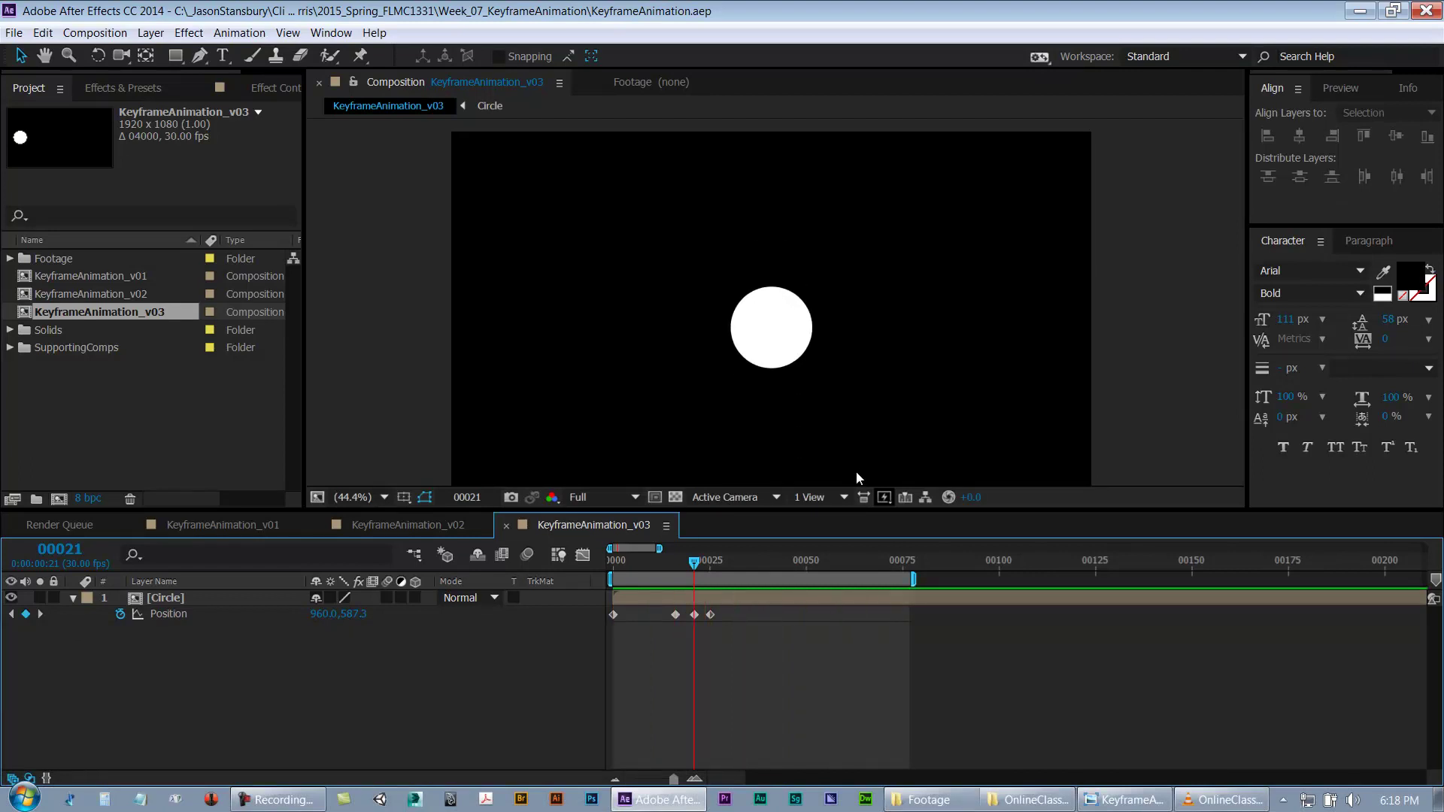
# Step: Shift the last three Position keyframes earlier together so that the final one sits at frame 15
pyautogui.press('=')
pyautogui.press('=')
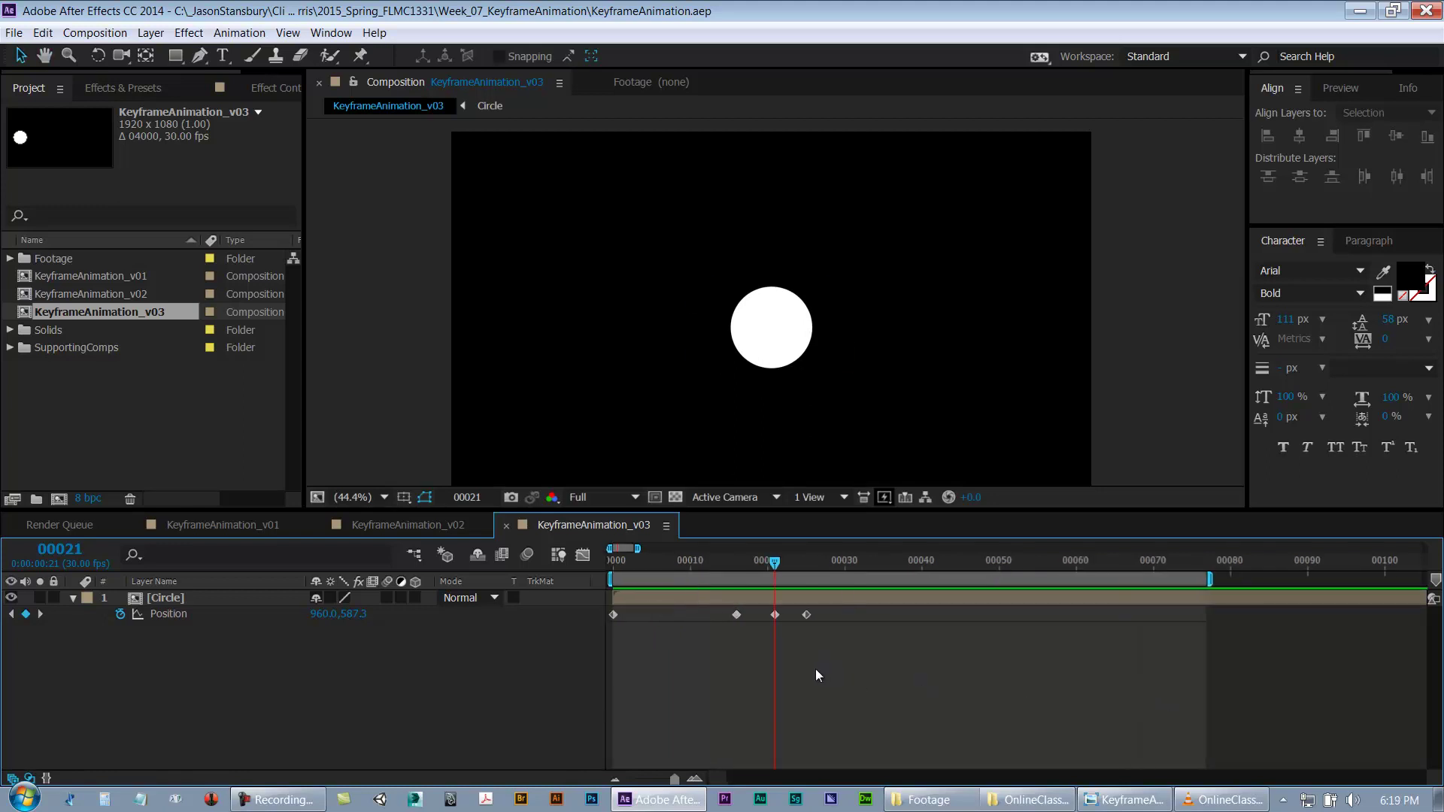
pyautogui.moveTo(654, 561); pyautogui.dragTo(727, 593)
pyautogui.click(736, 598)
pyautogui.moveTo(830, 679); pyautogui.dragTo(707, 607)
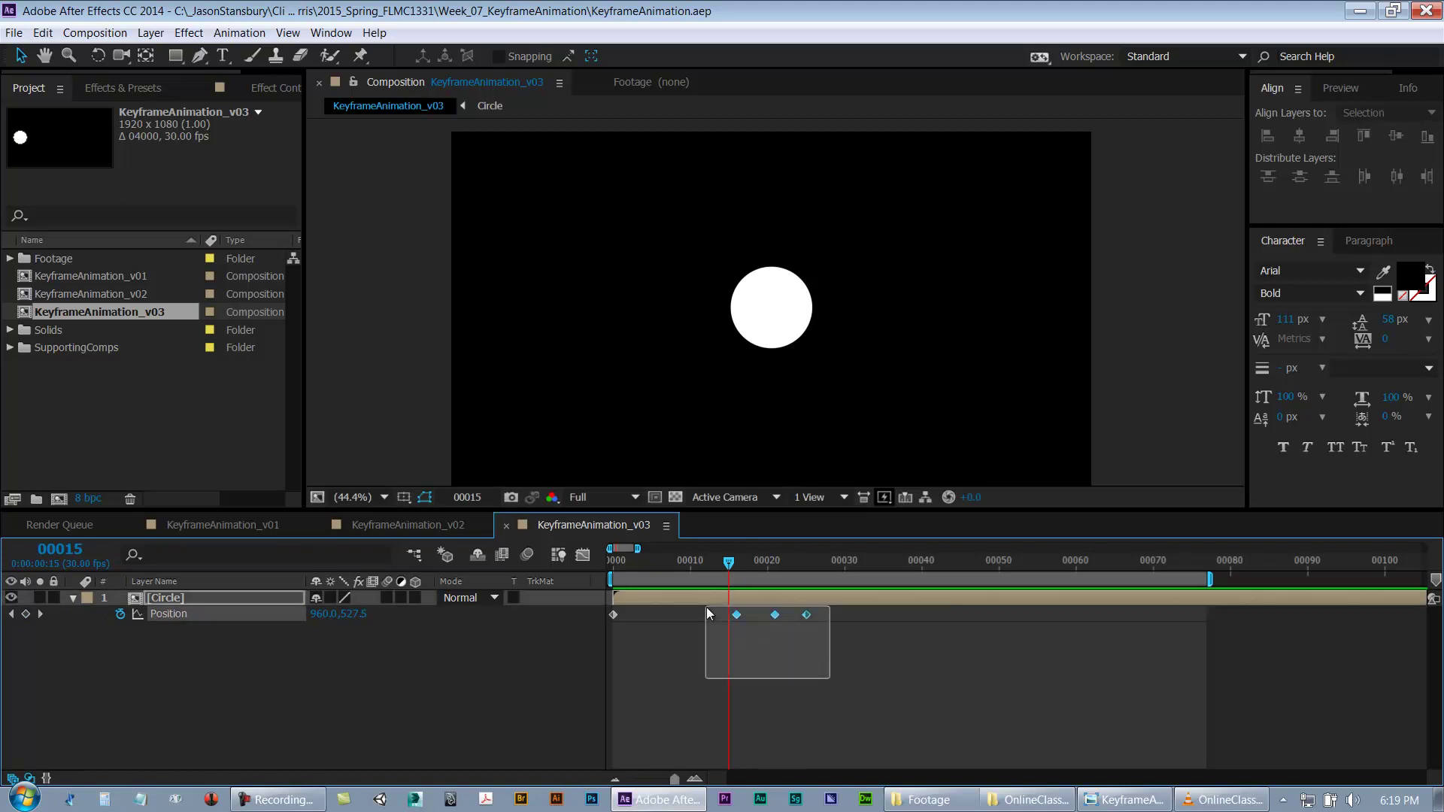
pyautogui.moveTo(805, 616)
pyautogui.moveTo(804, 616); pyautogui.dragTo(726, 620)
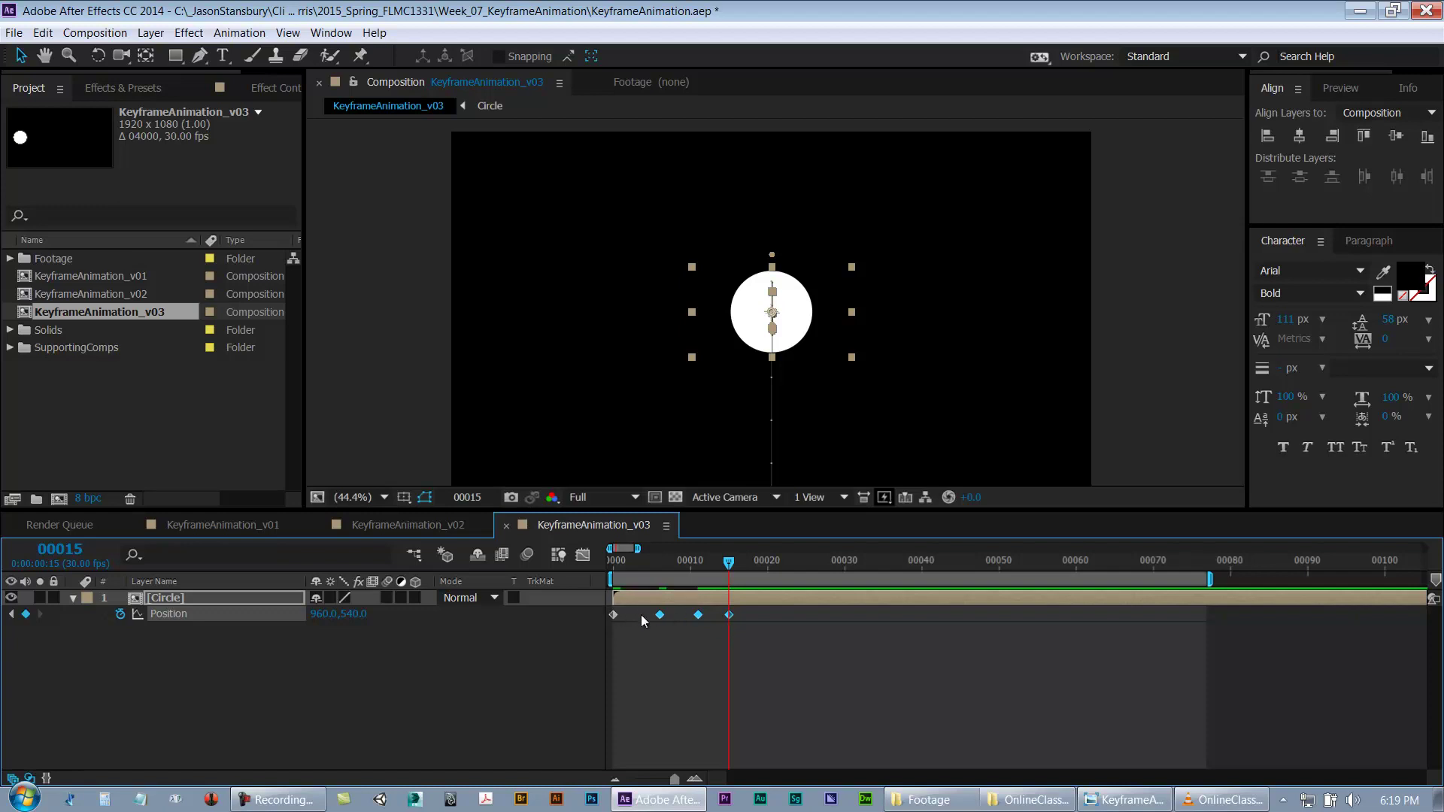
pyautogui.click(704, 646)
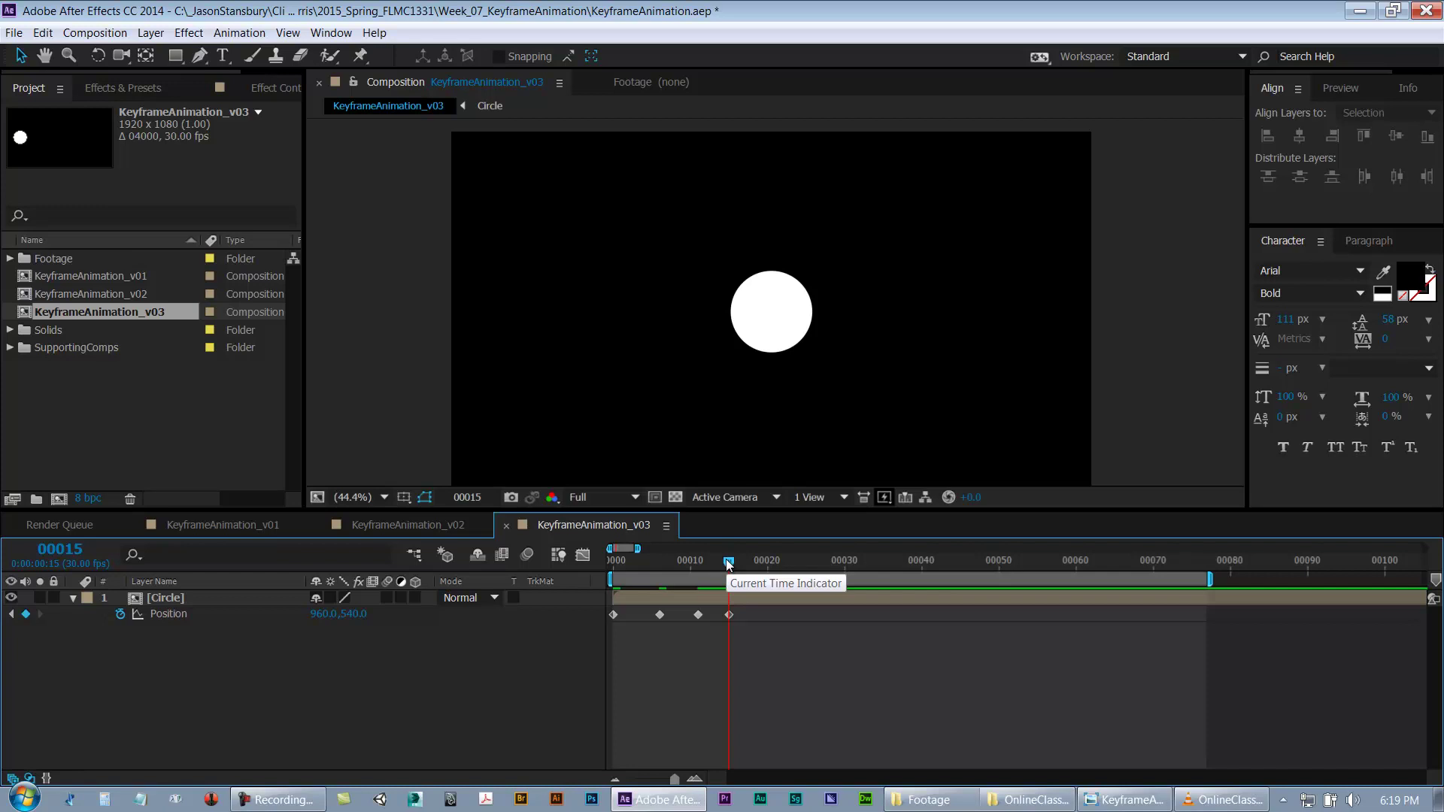
# Step: Move the second Position keyframe to frame 8
pyautogui.moveTo(728, 564); pyautogui.dragTo(726, 564)
pyautogui.press('pageup')
pyautogui.press('pageup')
pyautogui.press('pageup')
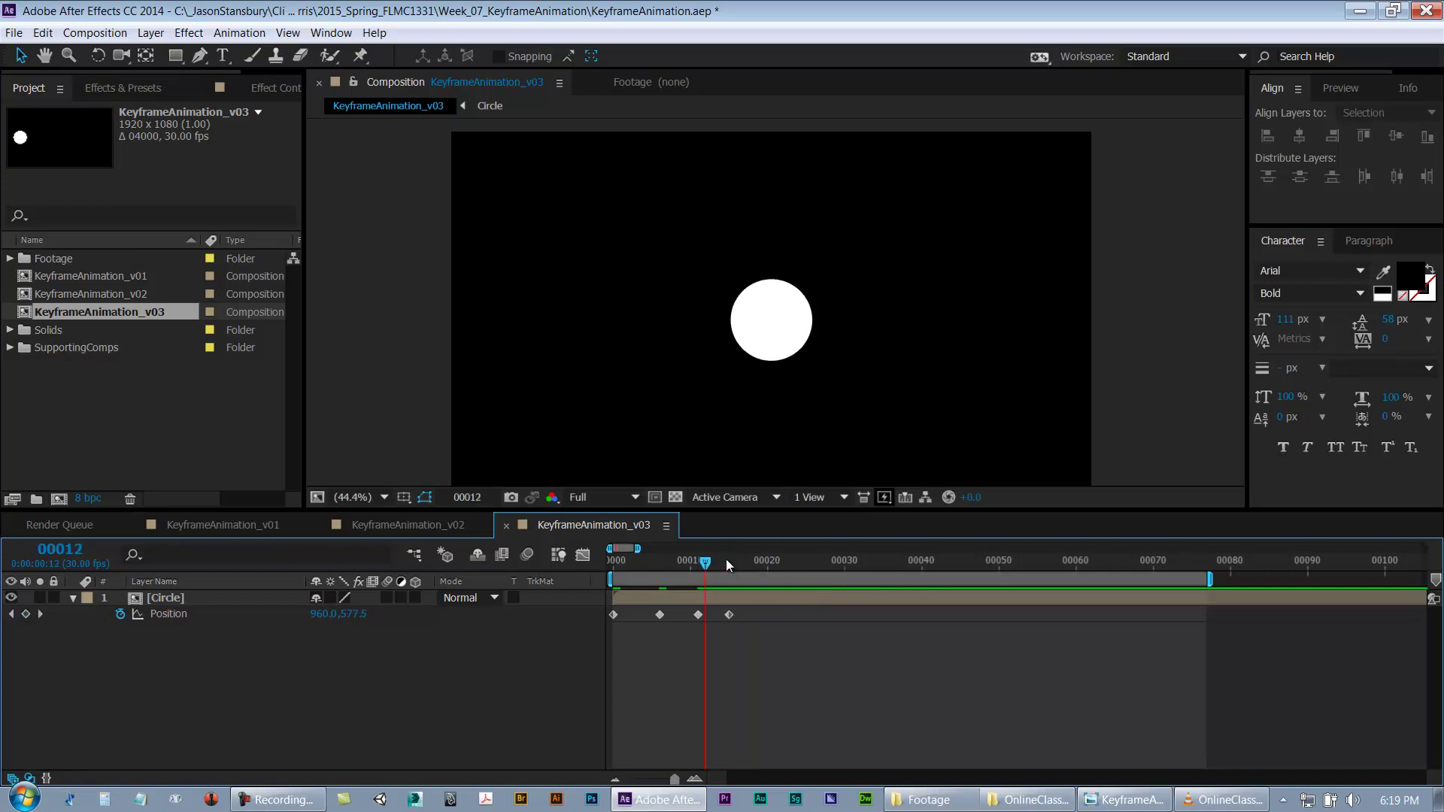
pyautogui.click(665, 615)
pyautogui.moveTo(659, 615); pyautogui.dragTo(675, 615)
# Step: Move the third Position keyframe to frame 12, three frames before the last one
pyautogui.press('pagedown')
pyautogui.press('pagedown')
pyautogui.press('pagedown')
pyautogui.press('pagedown')
pyautogui.press('pageup')
pyautogui.press('pageup')
pyautogui.press('pageup')
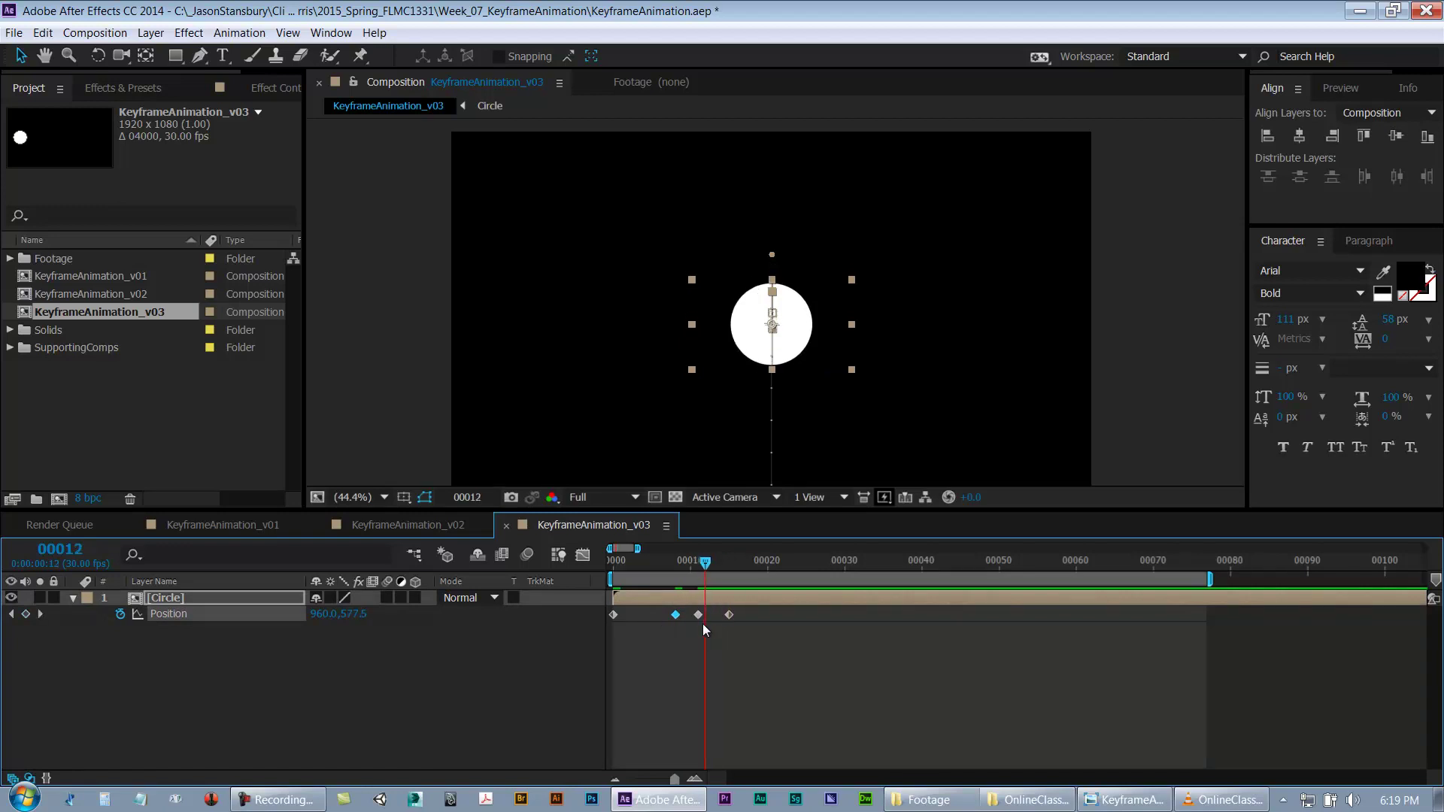
pyautogui.moveTo(697, 615); pyautogui.dragTo(703, 616)
# Step: Move the second Position keyframe to frame 9 and set the current time to frame 15
pyautogui.press('pageup')
pyautogui.press('pageup')
pyautogui.press('pageup')
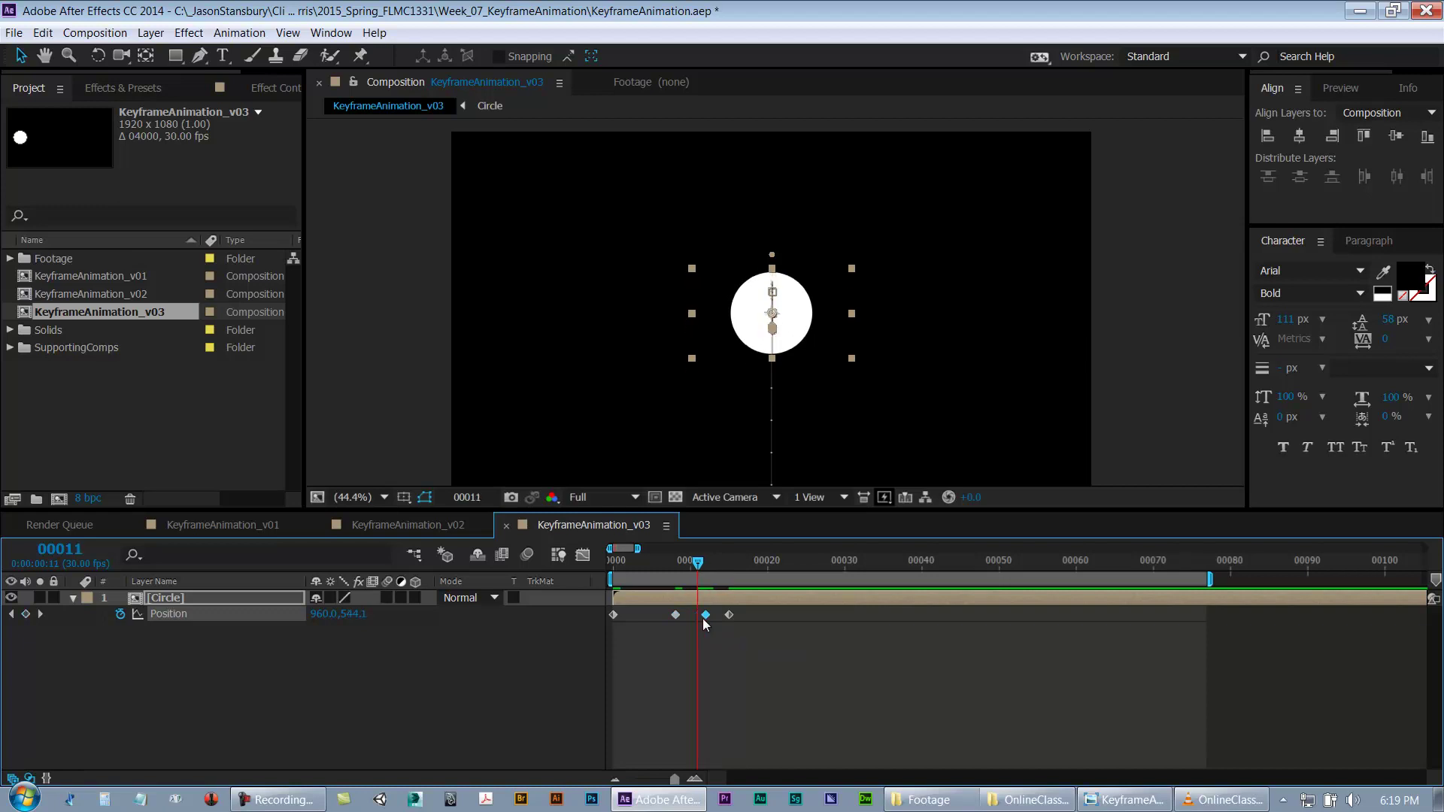
pyautogui.moveTo(676, 615); pyautogui.dragTo(682, 617)
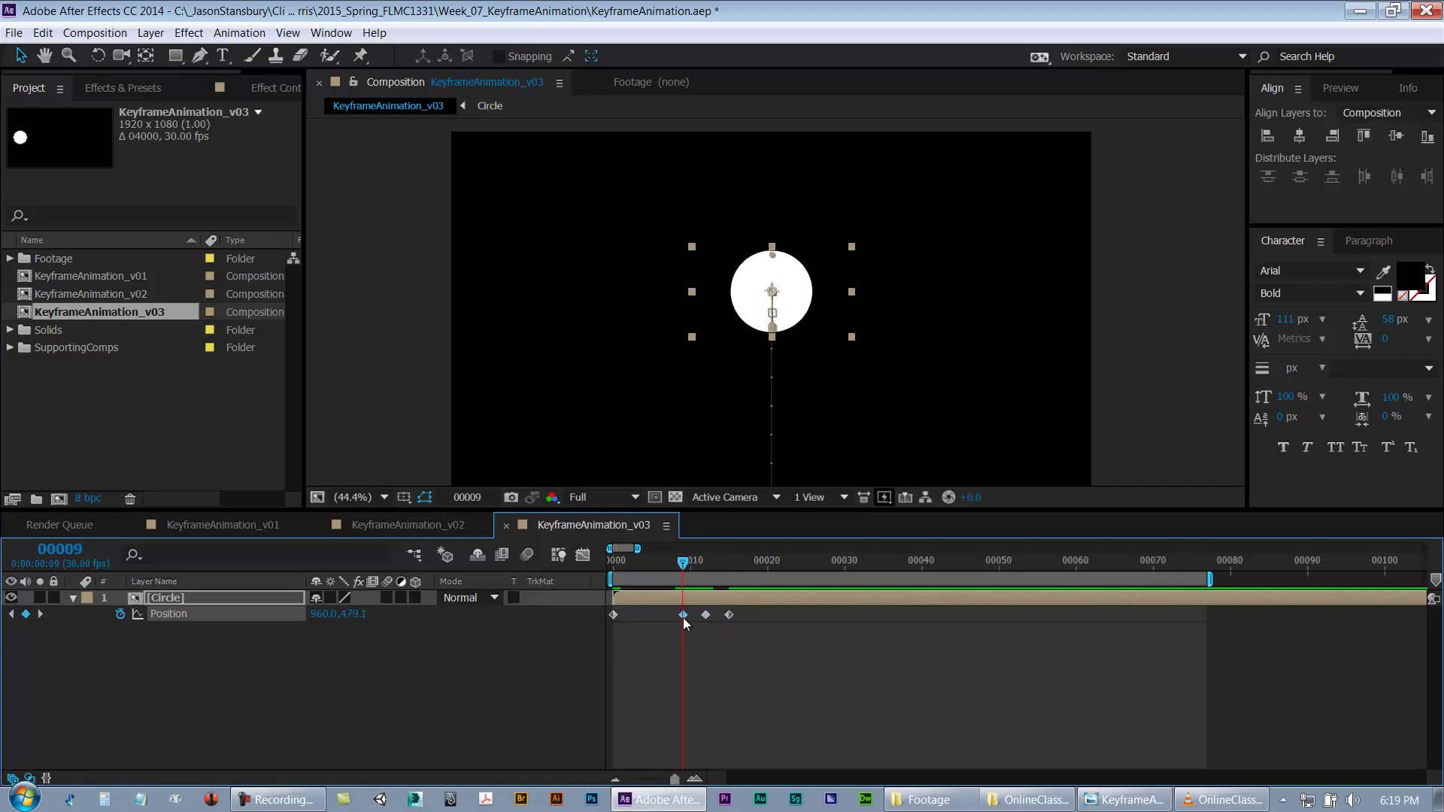
pyautogui.click(729, 562)
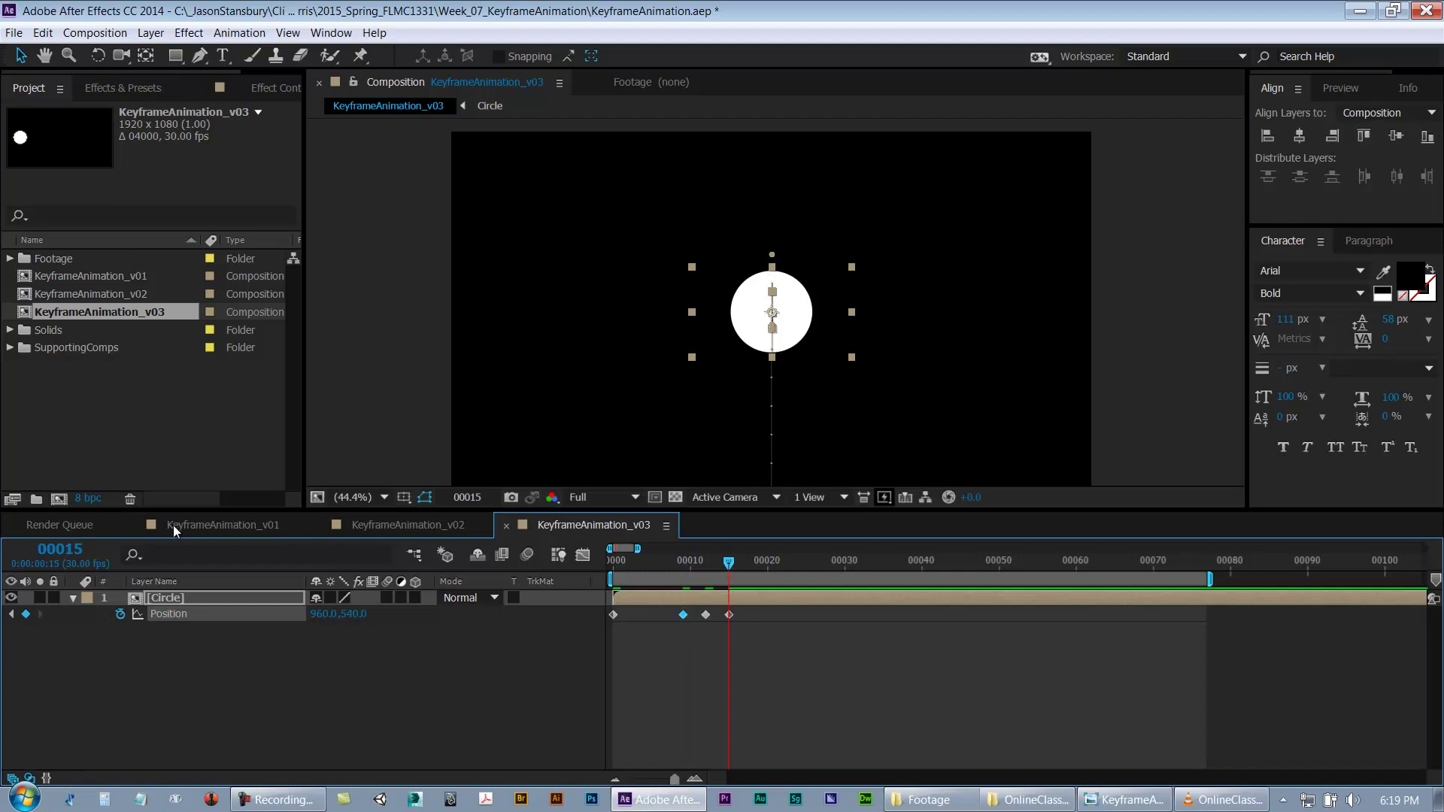
# Step: End the work area at frame 50 for a RAM preview of the retimed motion, and save the project
pyautogui.moveTo(729, 562); pyautogui.dragTo(999, 581)
pyautogui.press('n')
pyautogui.press('KP_0')
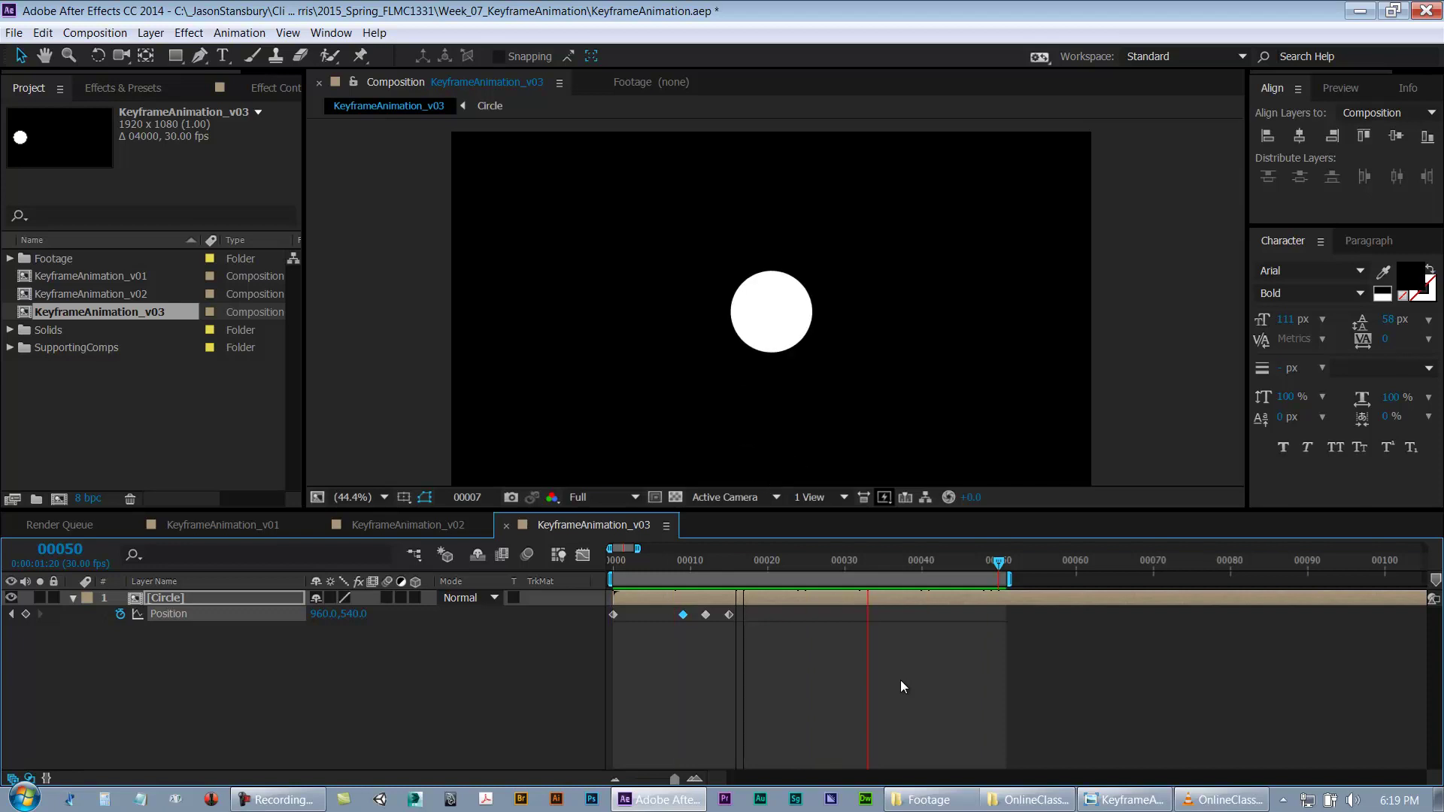
pyautogui.hotkey('ctrl', 's')
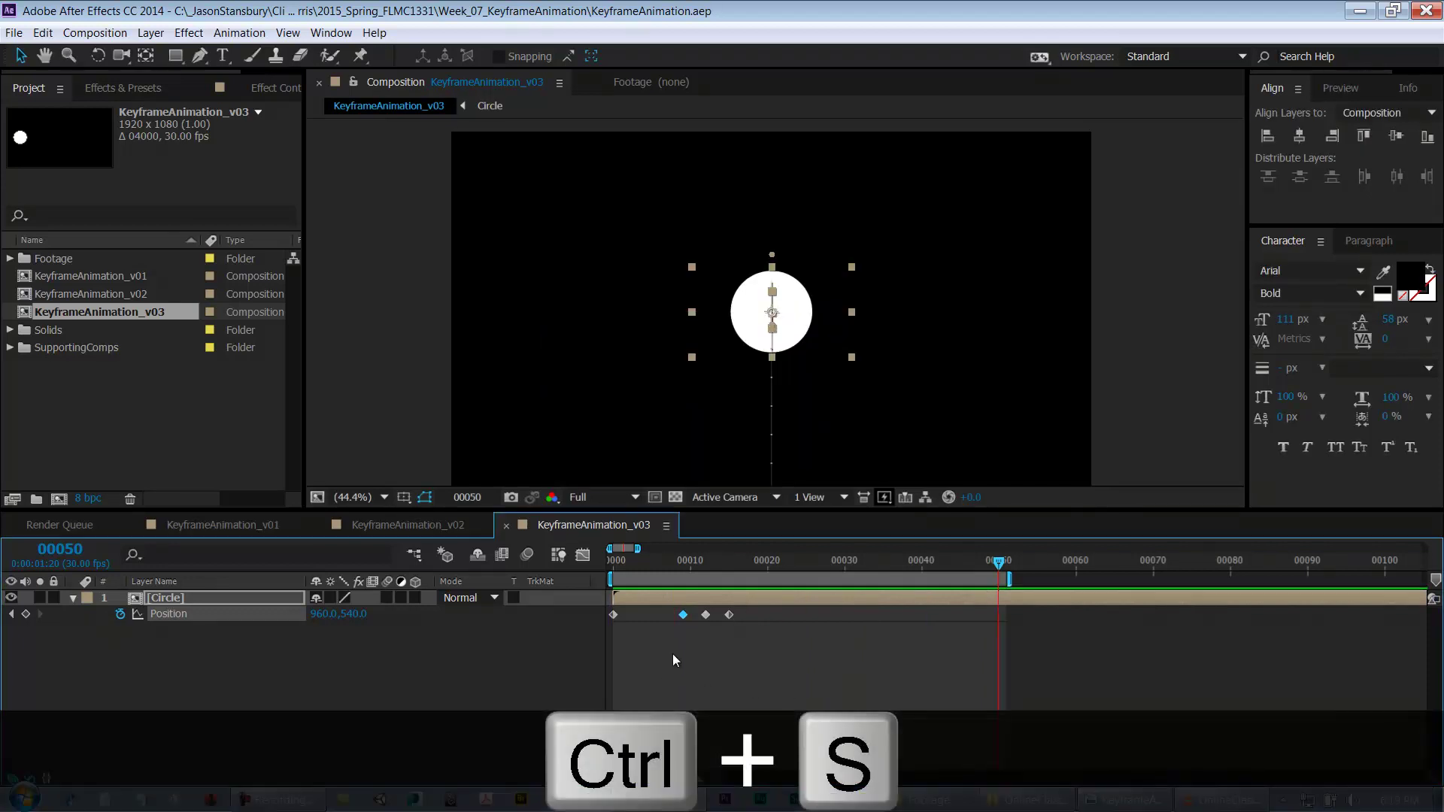
# Step: Apply Easy Ease In to the last Position keyframe at frame 15 and set the current time to frame 9
pyautogui.moveTo(677, 567); pyautogui.dragTo(729, 567)
pyautogui.moveTo(730, 655); pyautogui.dragTo(755, 615)
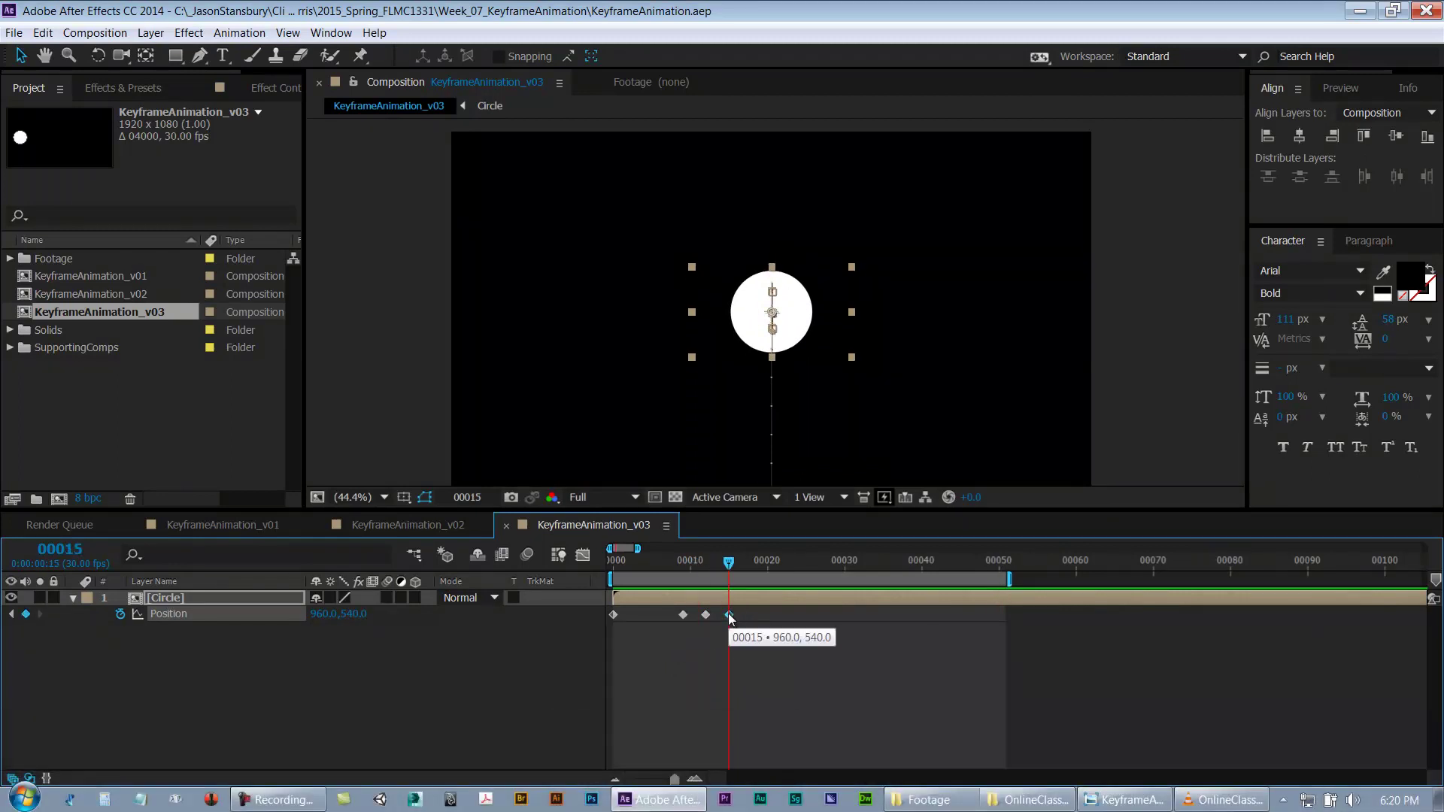
pyautogui.rightClick(727, 614)
pyautogui.moveTo(763, 606)
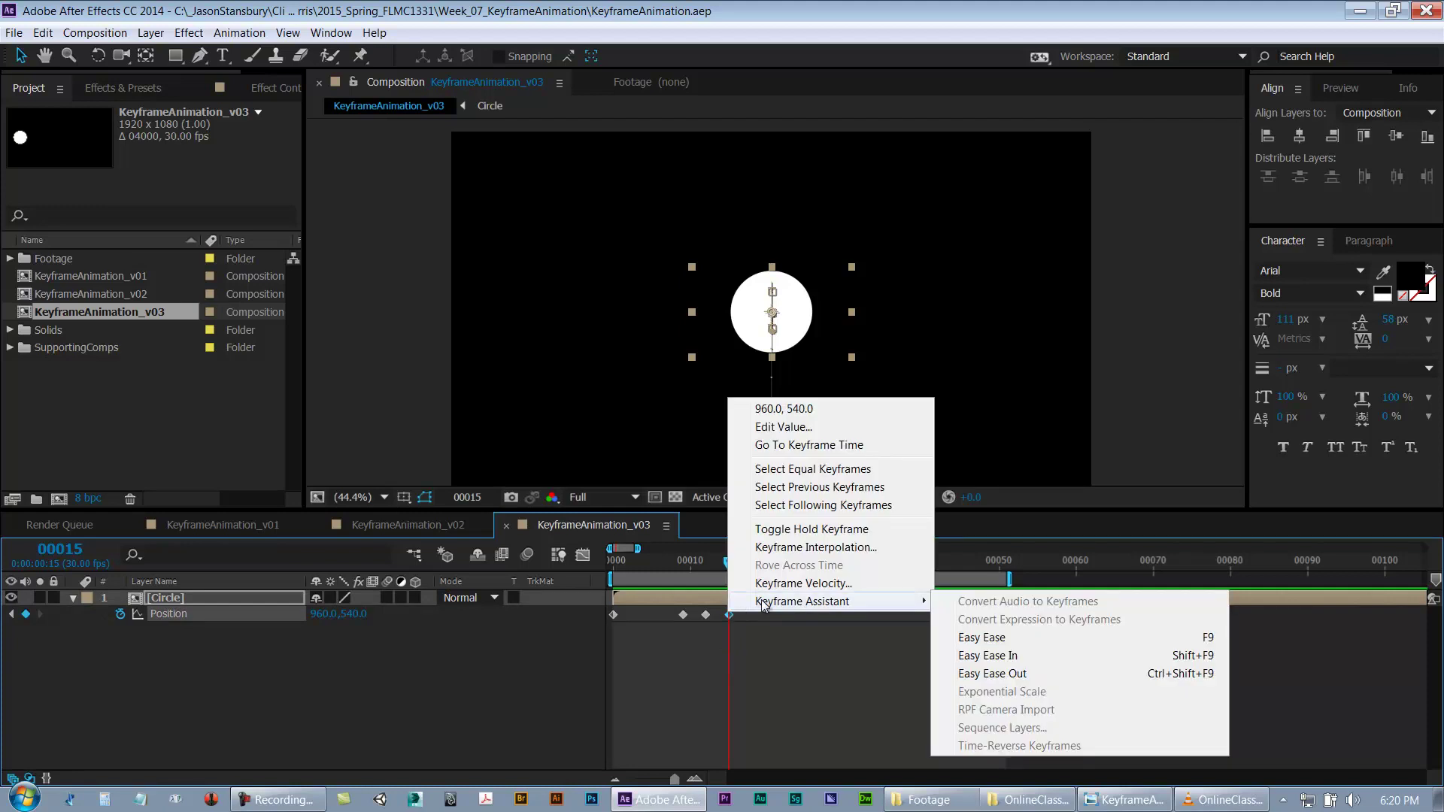
pyautogui.click(1030, 654)
pyautogui.moveTo(656, 565); pyautogui.dragTo(680, 588)
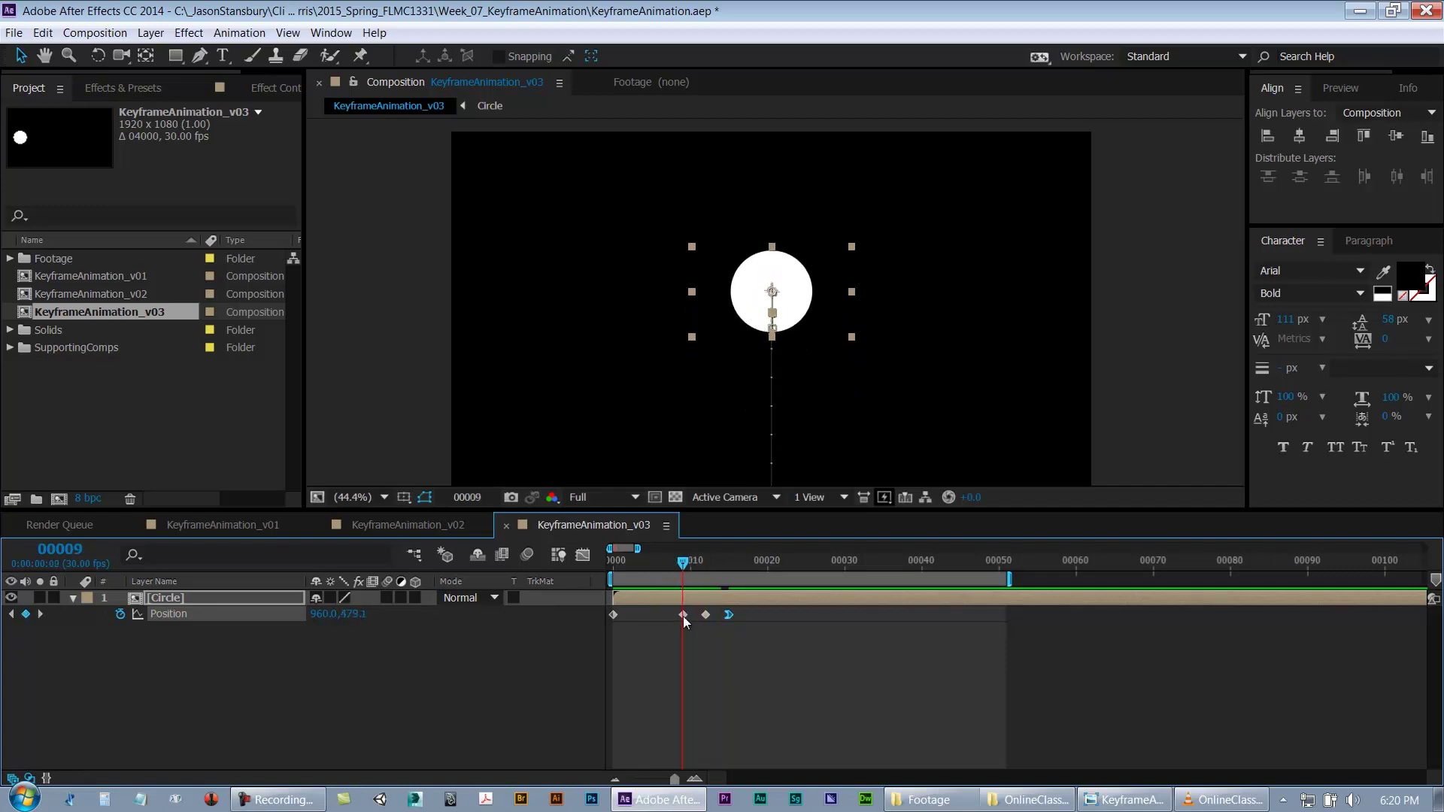
# Step: Apply Easy Ease to the second Position keyframe at frame 9
pyautogui.rightClick(683, 616)
pyautogui.moveTo(729, 607)
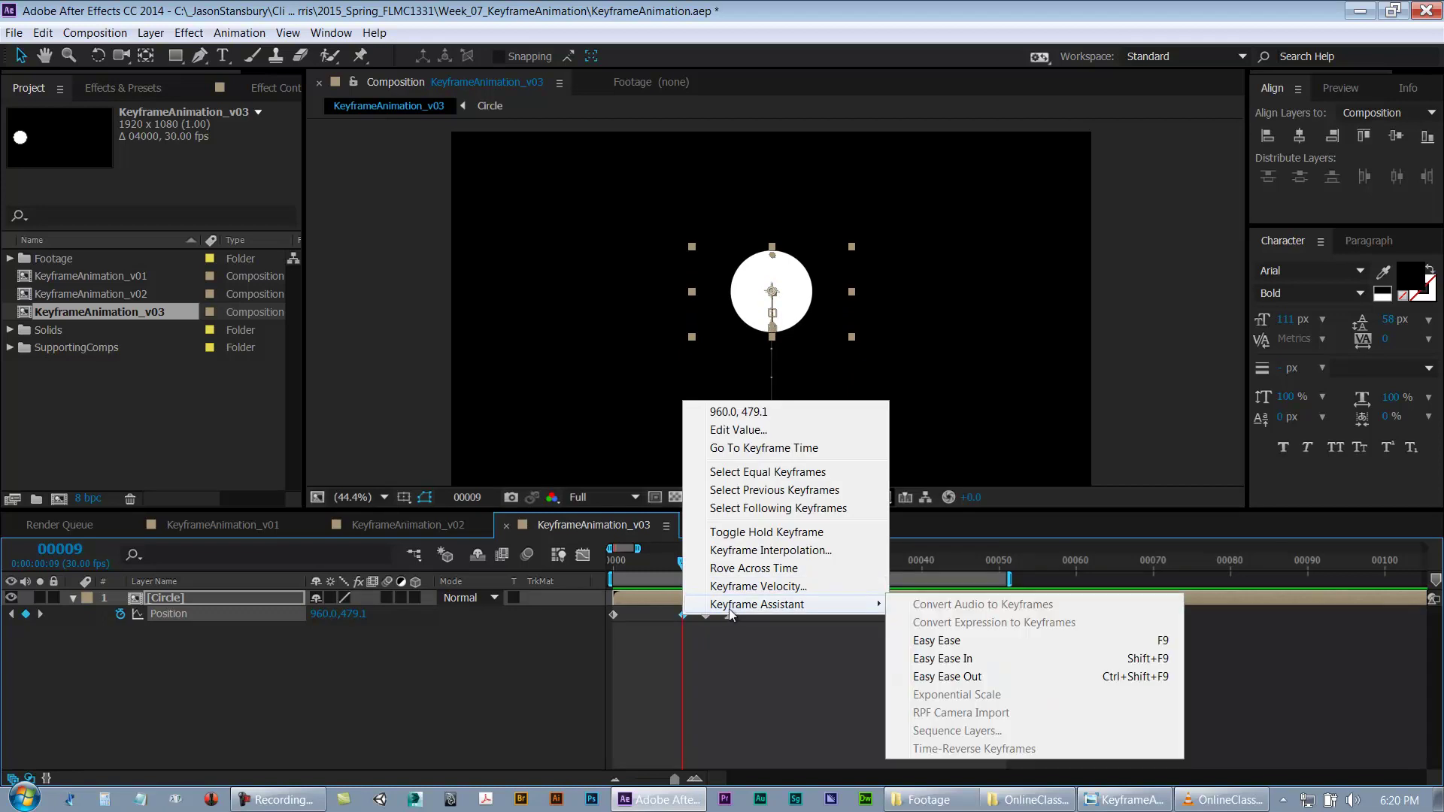
pyautogui.click(967, 646)
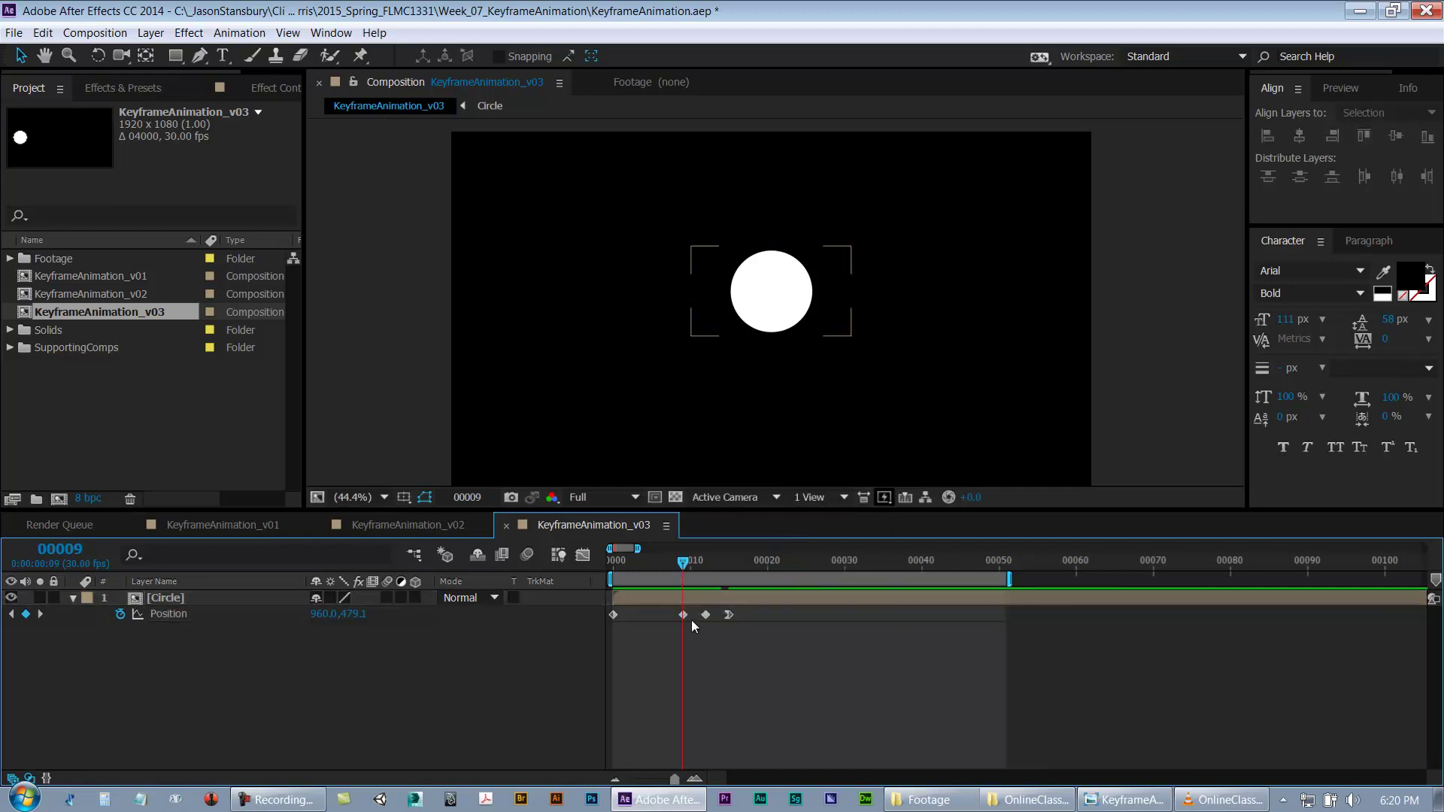
pyautogui.click(729, 615)
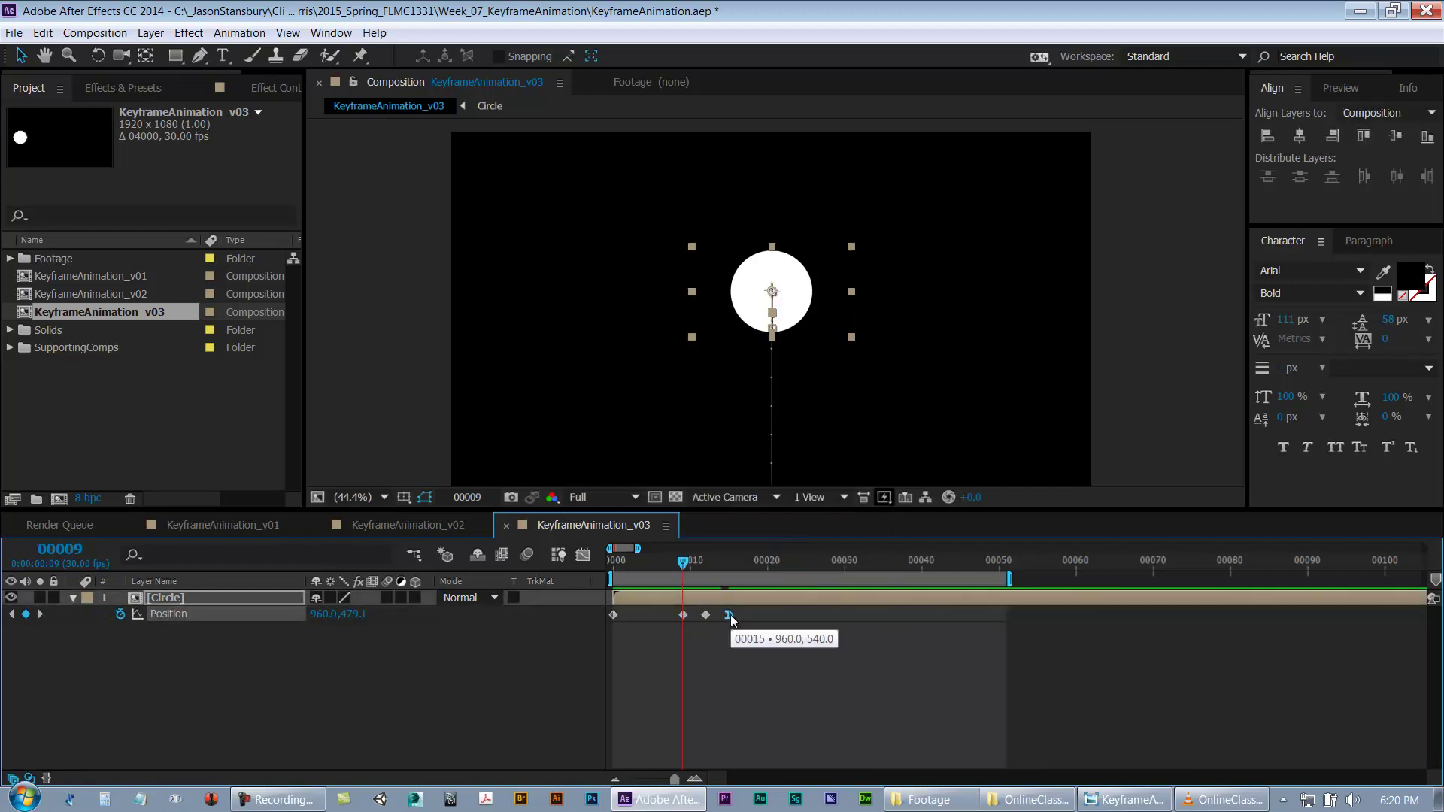
pyautogui.click(684, 615)
pyautogui.rightClick(684, 615)
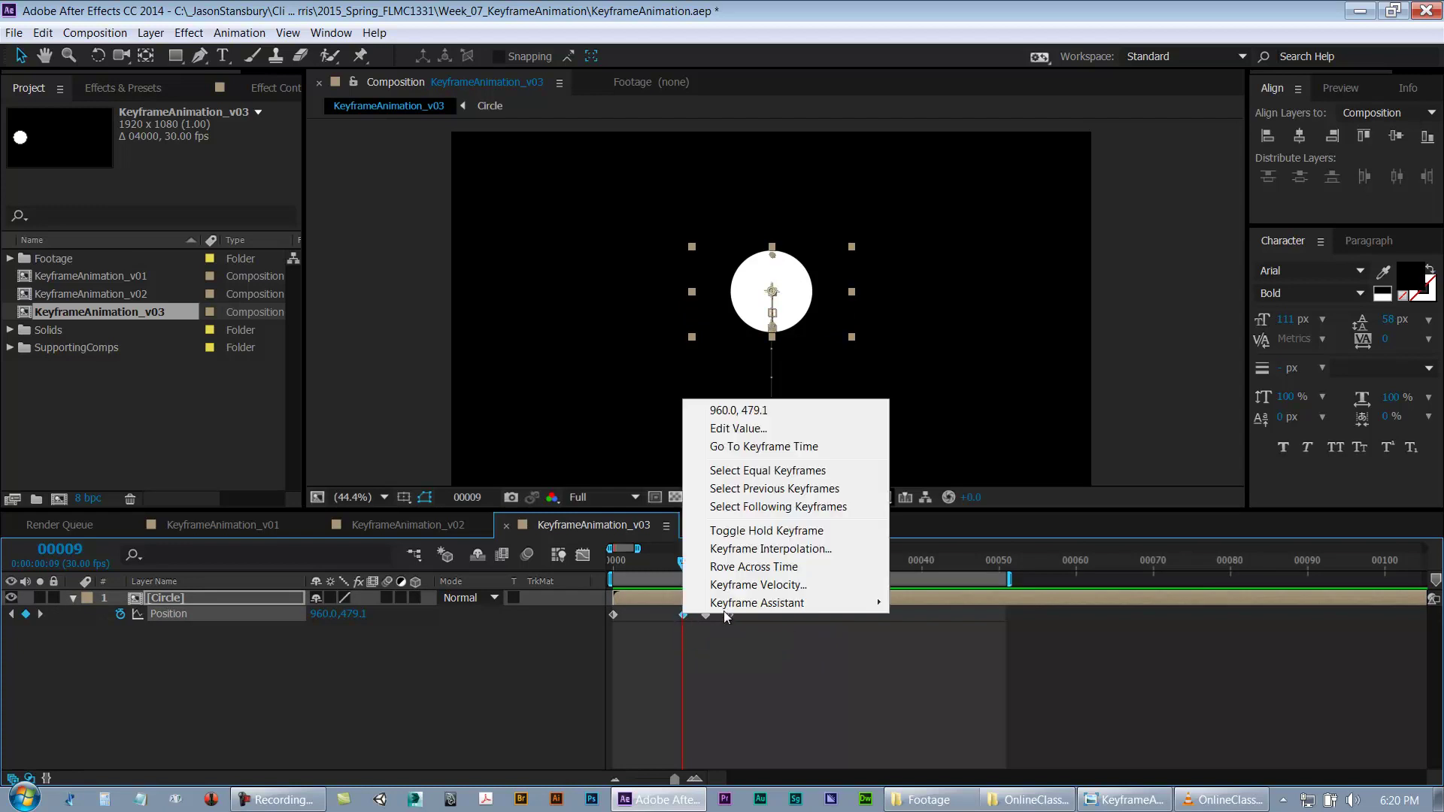
pyautogui.moveTo(797, 602)
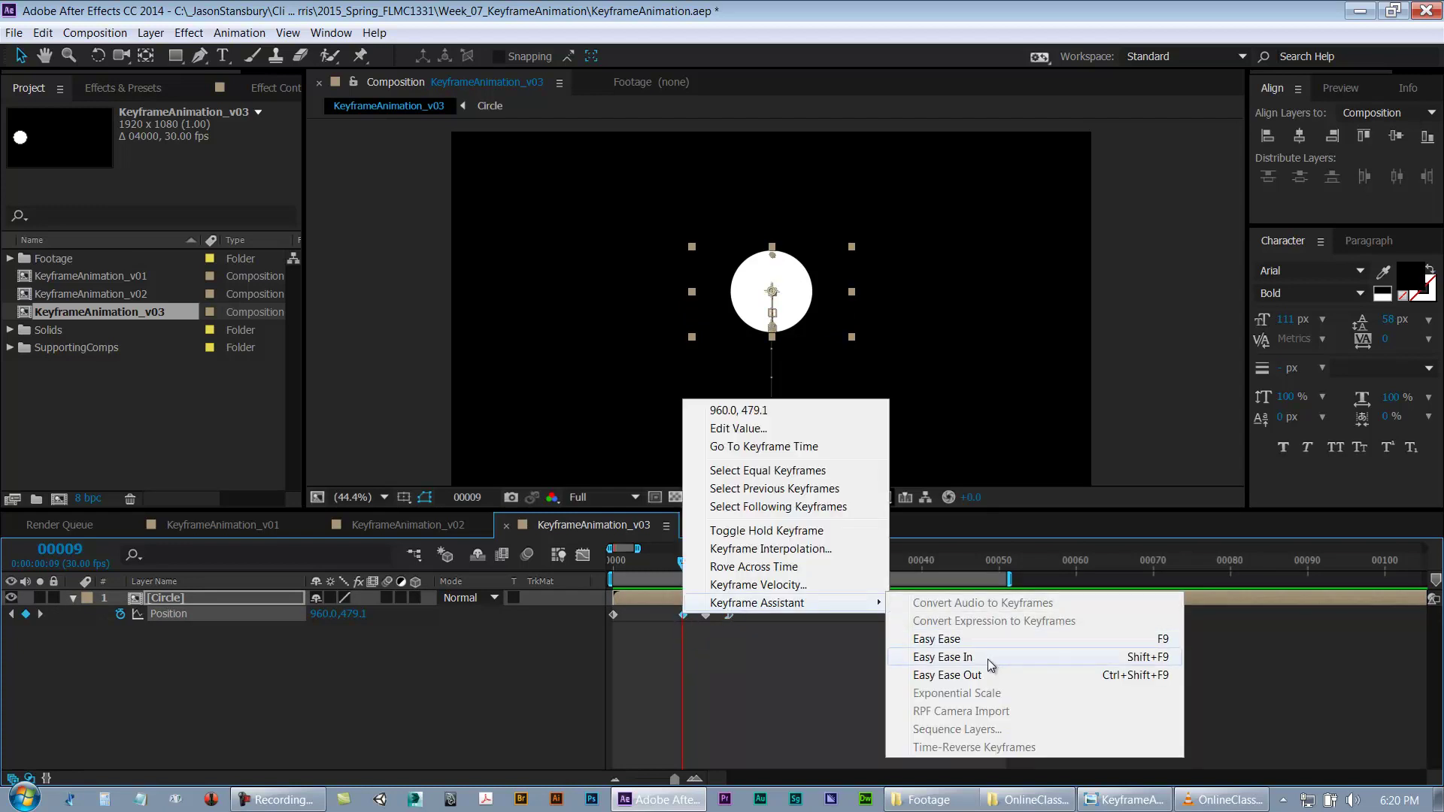
pyautogui.press('F9')
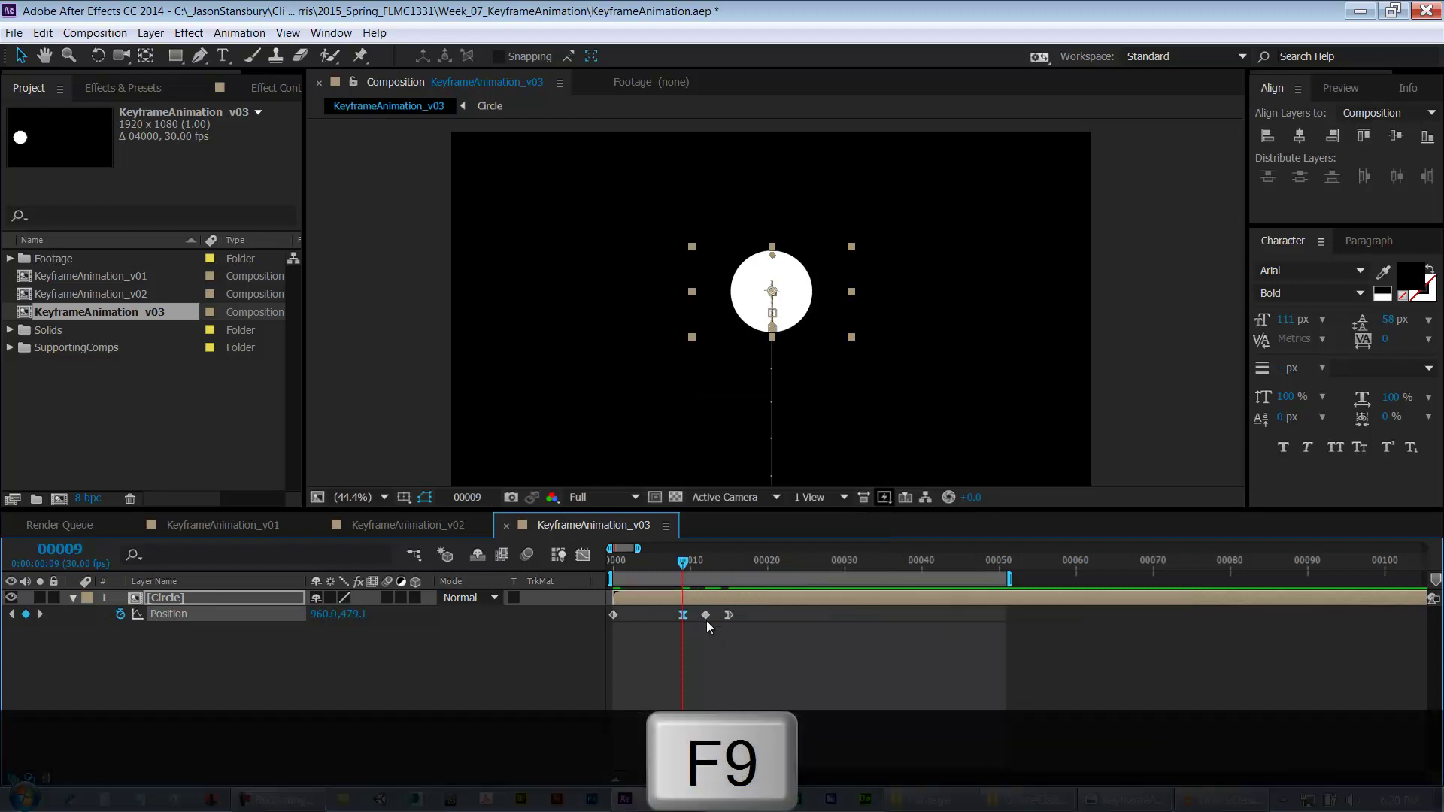
# Step: Apply Easy Ease to the third Position keyframe at frame 12
pyautogui.click(706, 615)
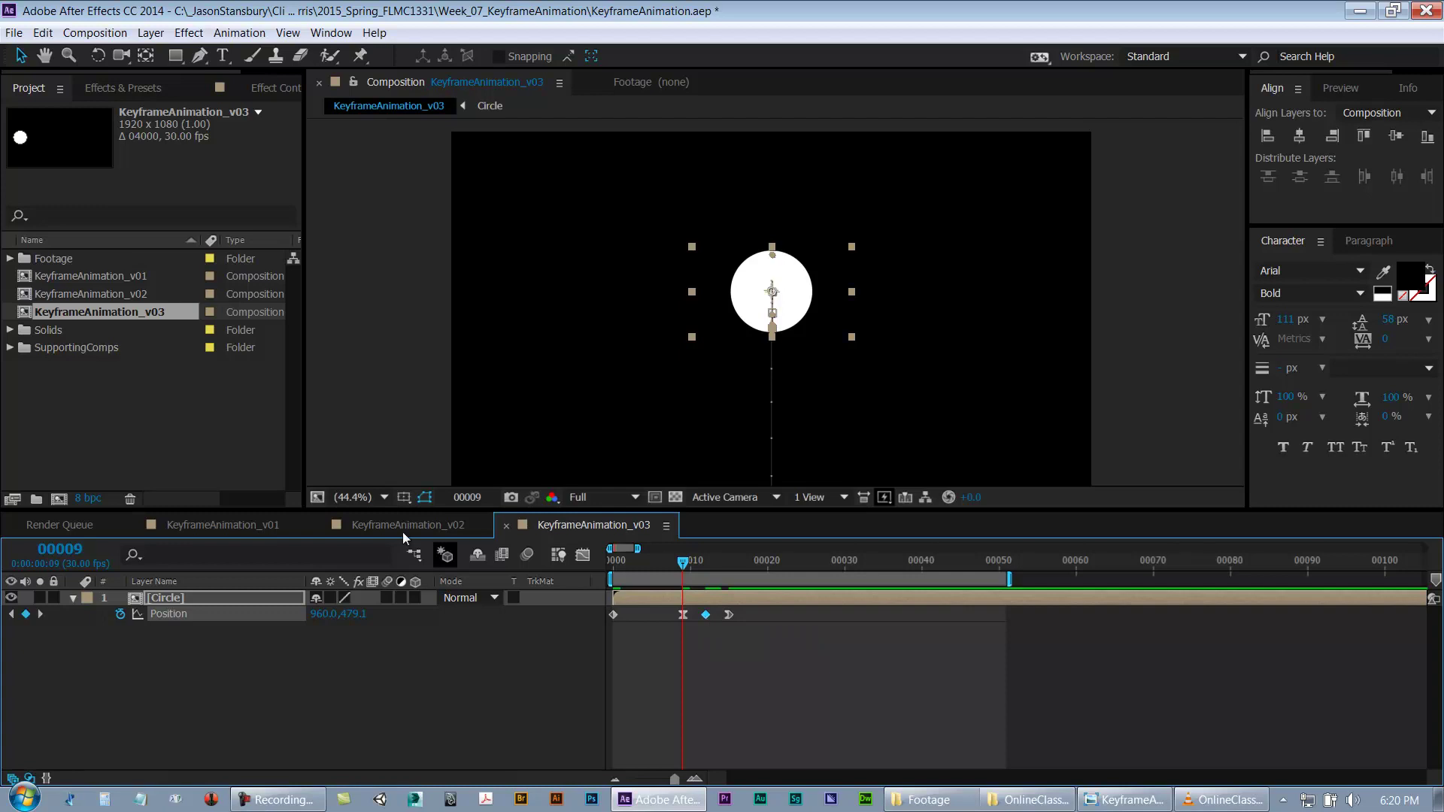
pyautogui.rightClick(706, 616)
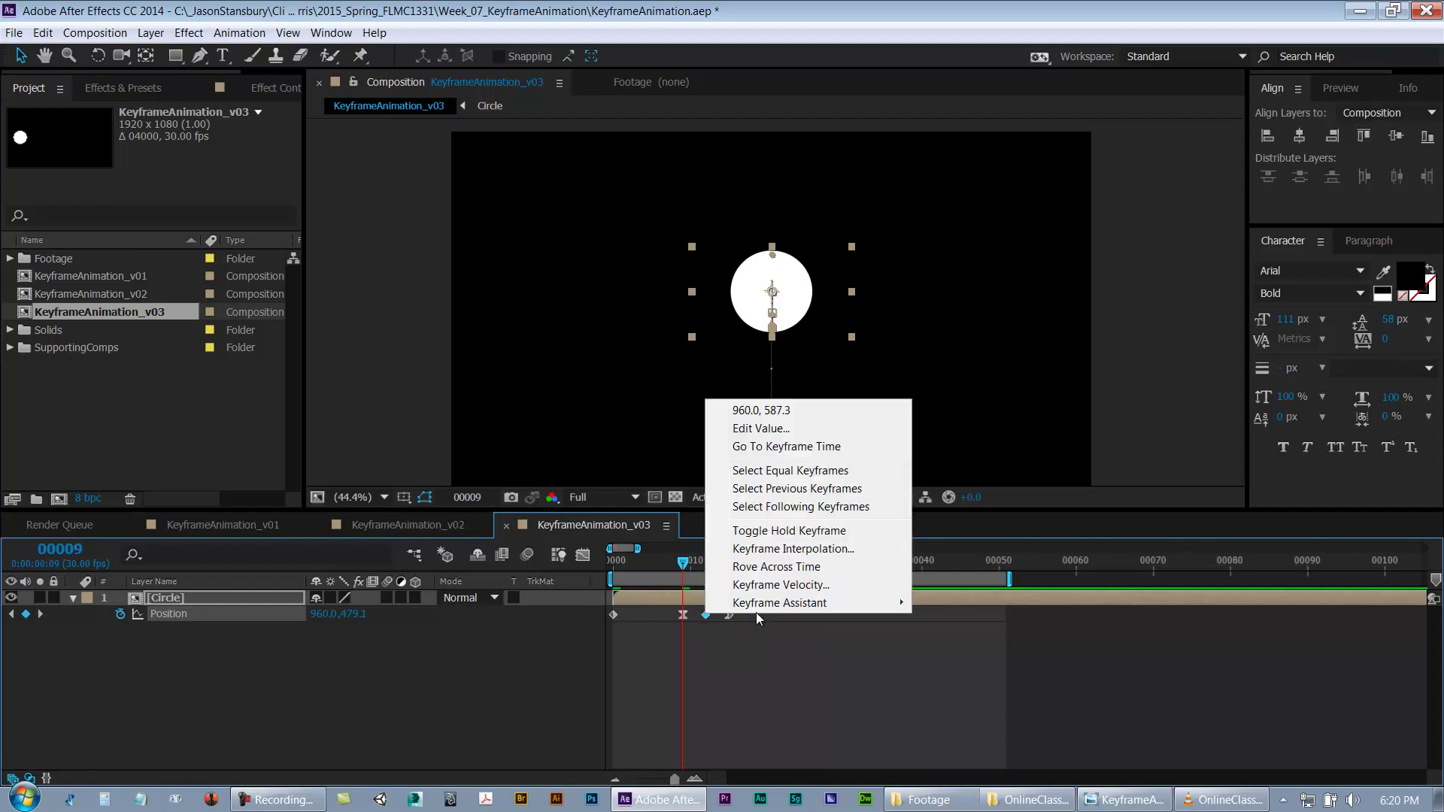
pyautogui.moveTo(887, 606)
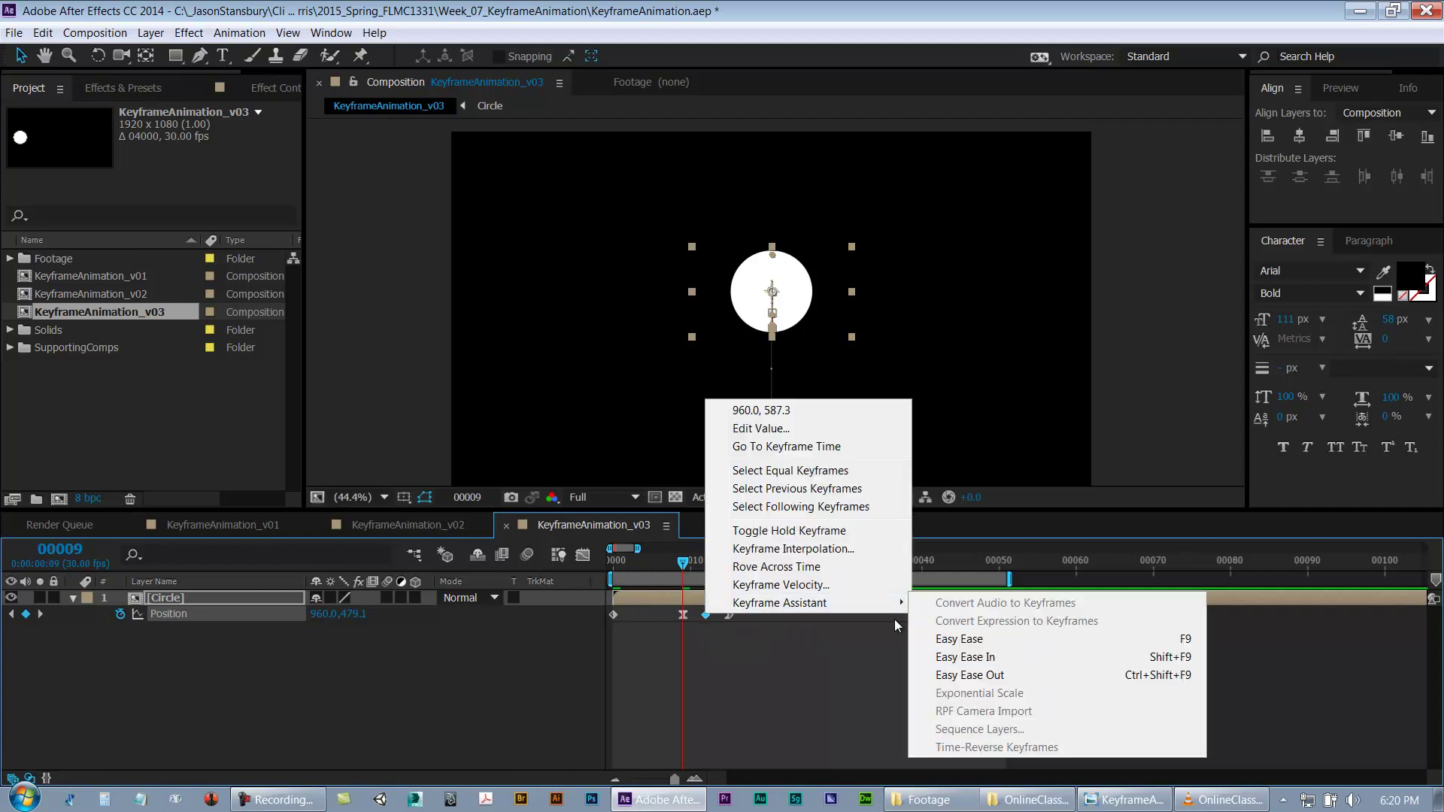
pyautogui.click(969, 641)
pyautogui.click(869, 661)
pyautogui.click(683, 613)
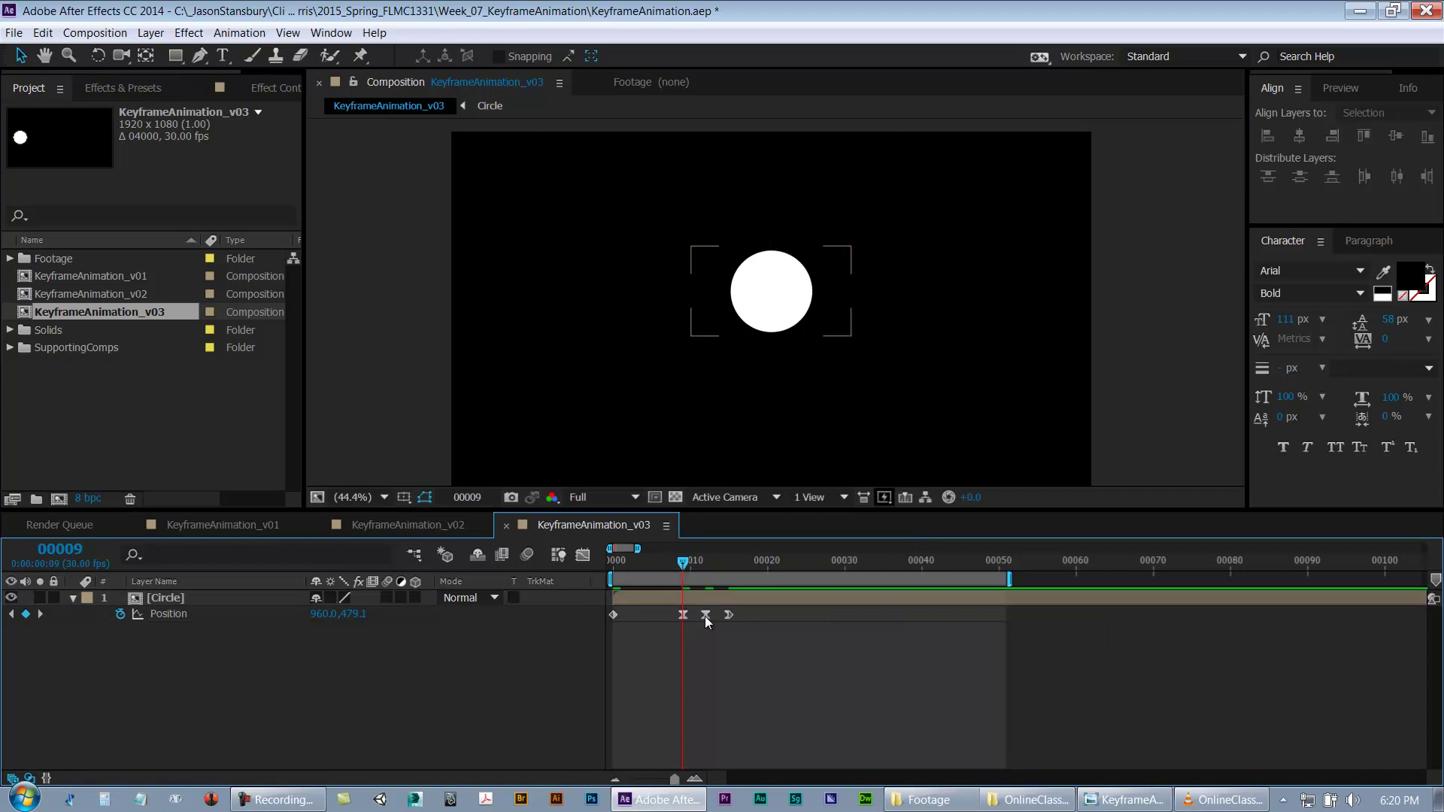
# Step: Move the last Position keyframe to frame 17 and the third one to frame 13, previewing the motion between changes
pyautogui.click(737, 651)
pyautogui.press('space')
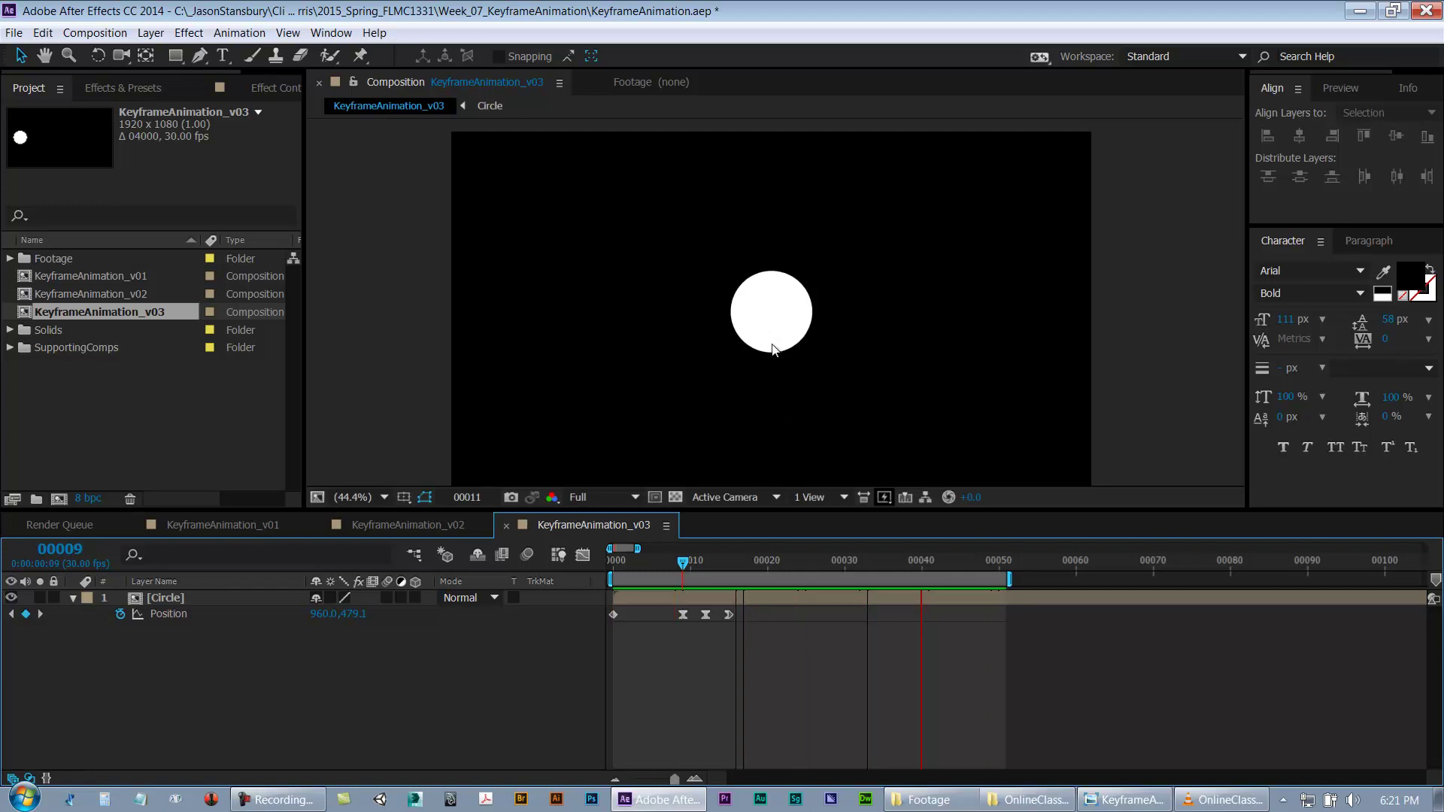
pyautogui.press('space')
pyautogui.moveTo(728, 615); pyautogui.dragTo(745, 624)
pyautogui.press('space')
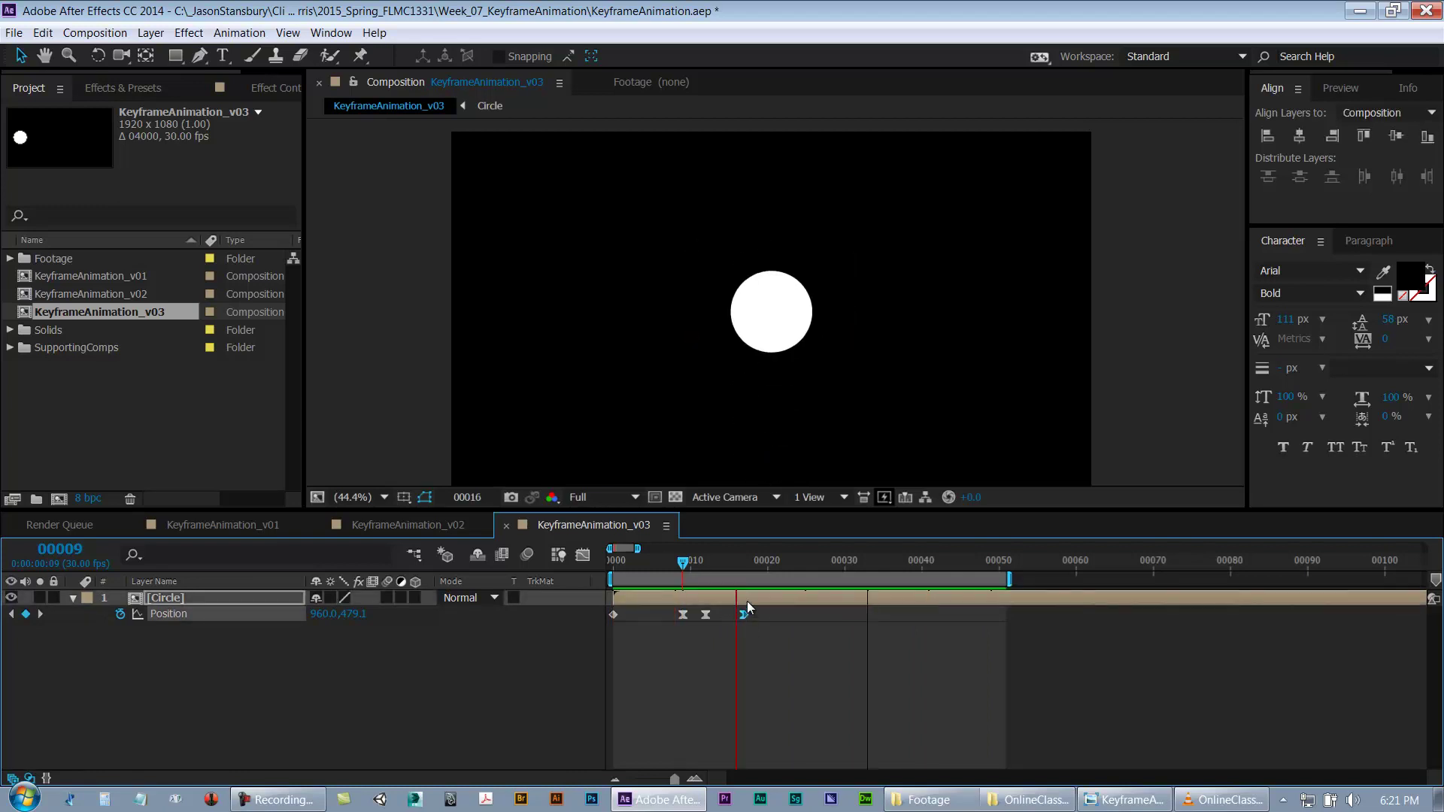
pyautogui.press('space')
pyautogui.moveTo(706, 617); pyautogui.dragTo(714, 617)
pyautogui.press('space')
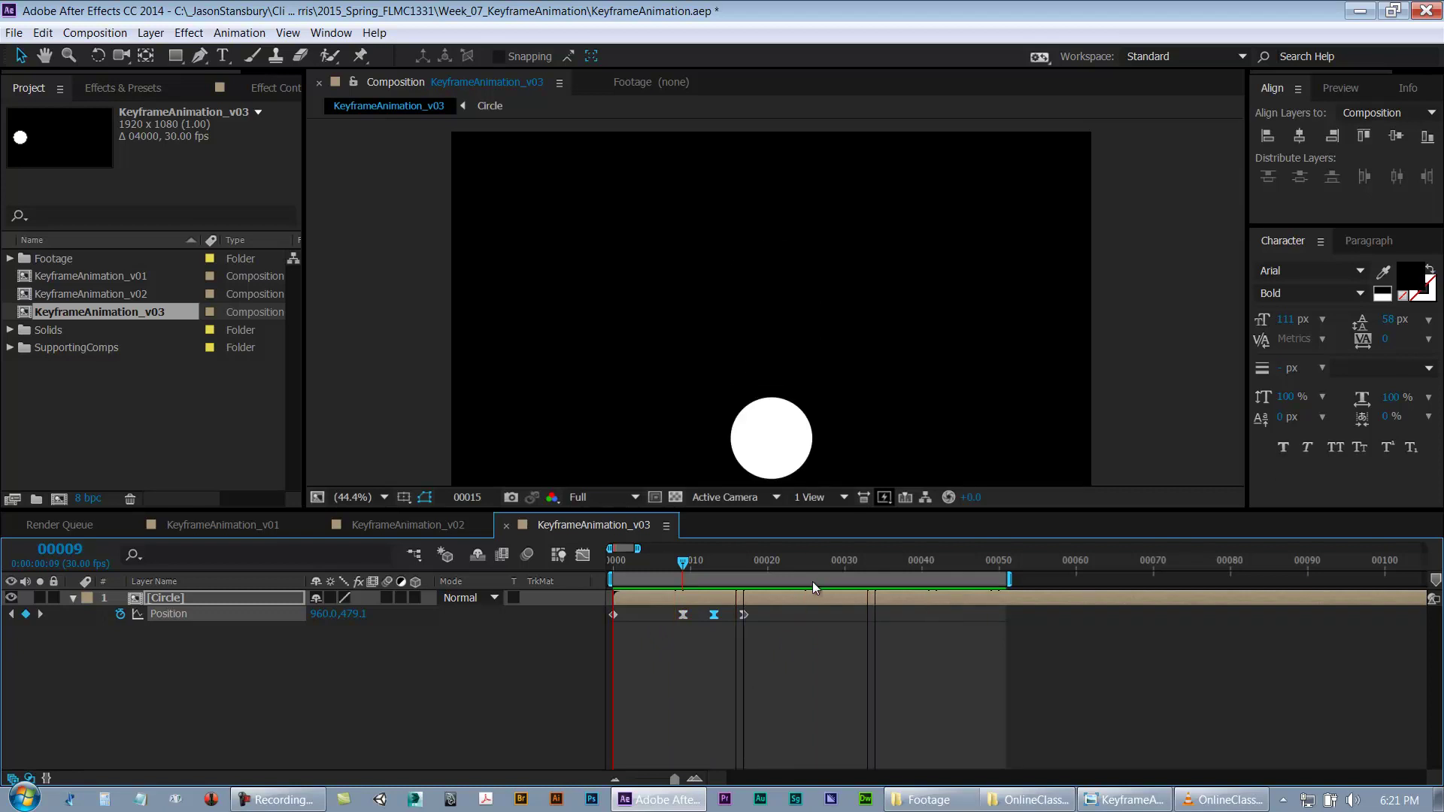
# Step: Raise the circle's overshoot position at frame 9 to about Y 429.5 and preview the motion
pyautogui.press('space')
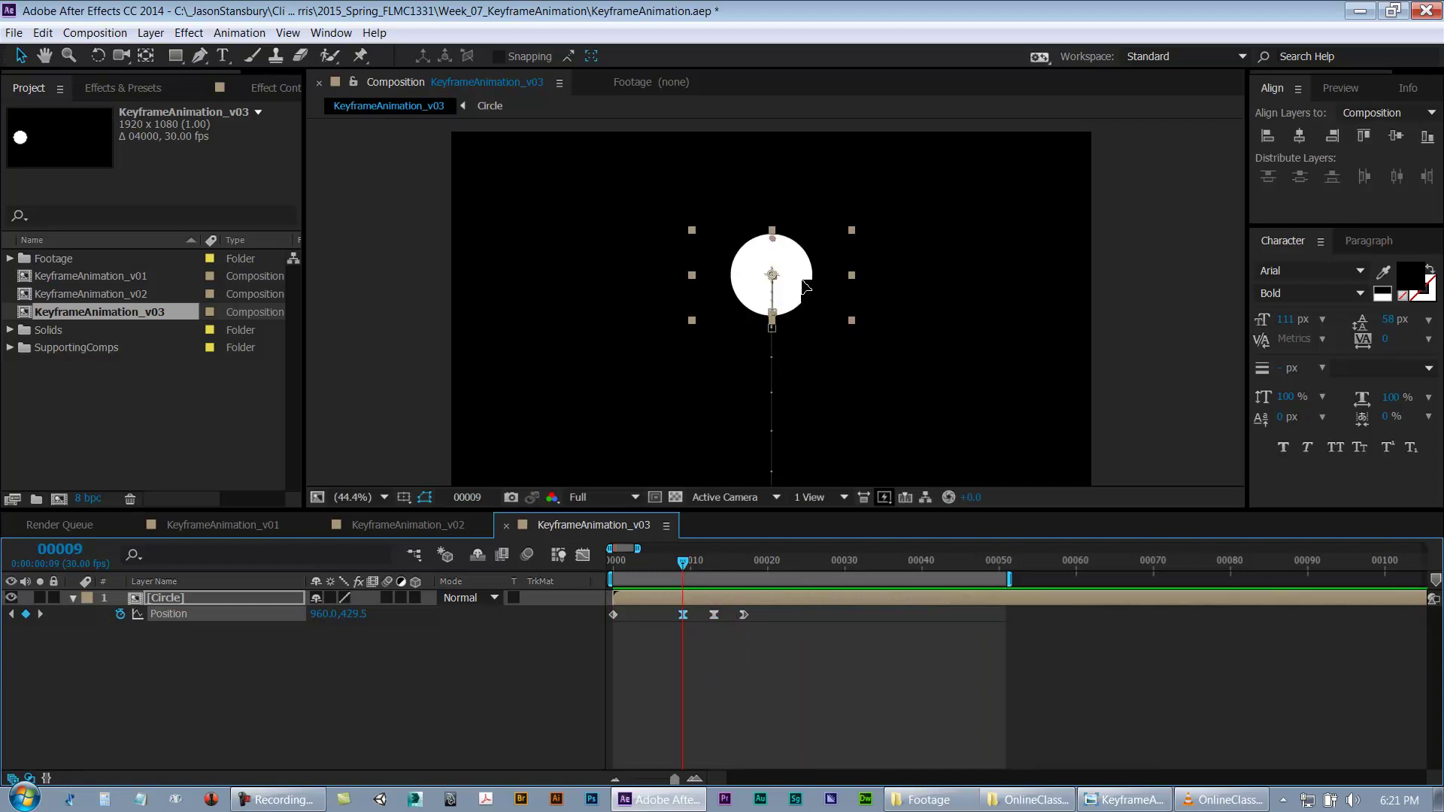
pyautogui.click(747, 641)
pyautogui.press('space')
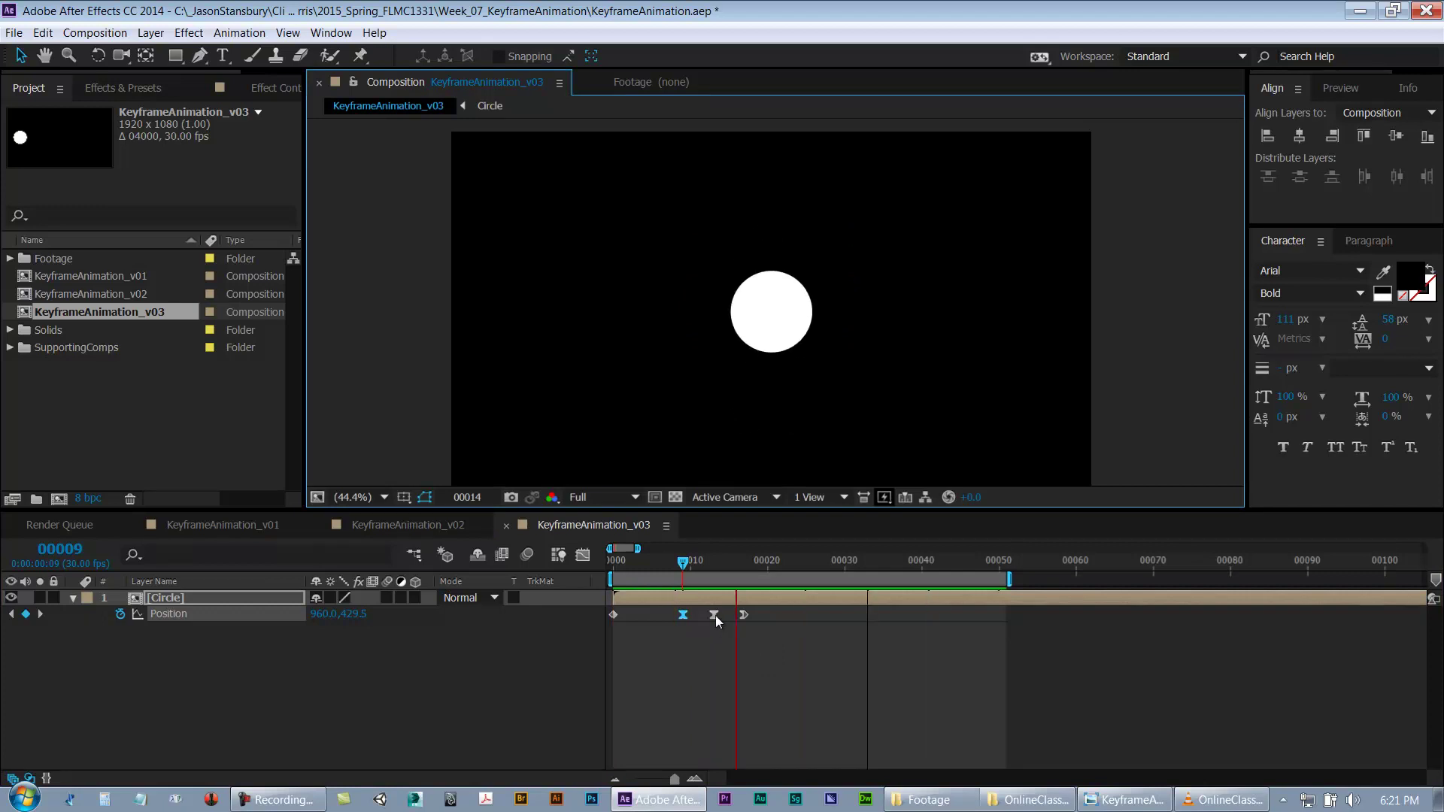
# Step: Lower the circle slightly at the frame 13 keyframe, preview the motion and save the project
pyautogui.click(714, 567)
pyautogui.moveTo(794, 358); pyautogui.dragTo(795, 366)
pyautogui.press('space')
pyautogui.hotkey('ctrl', 's')
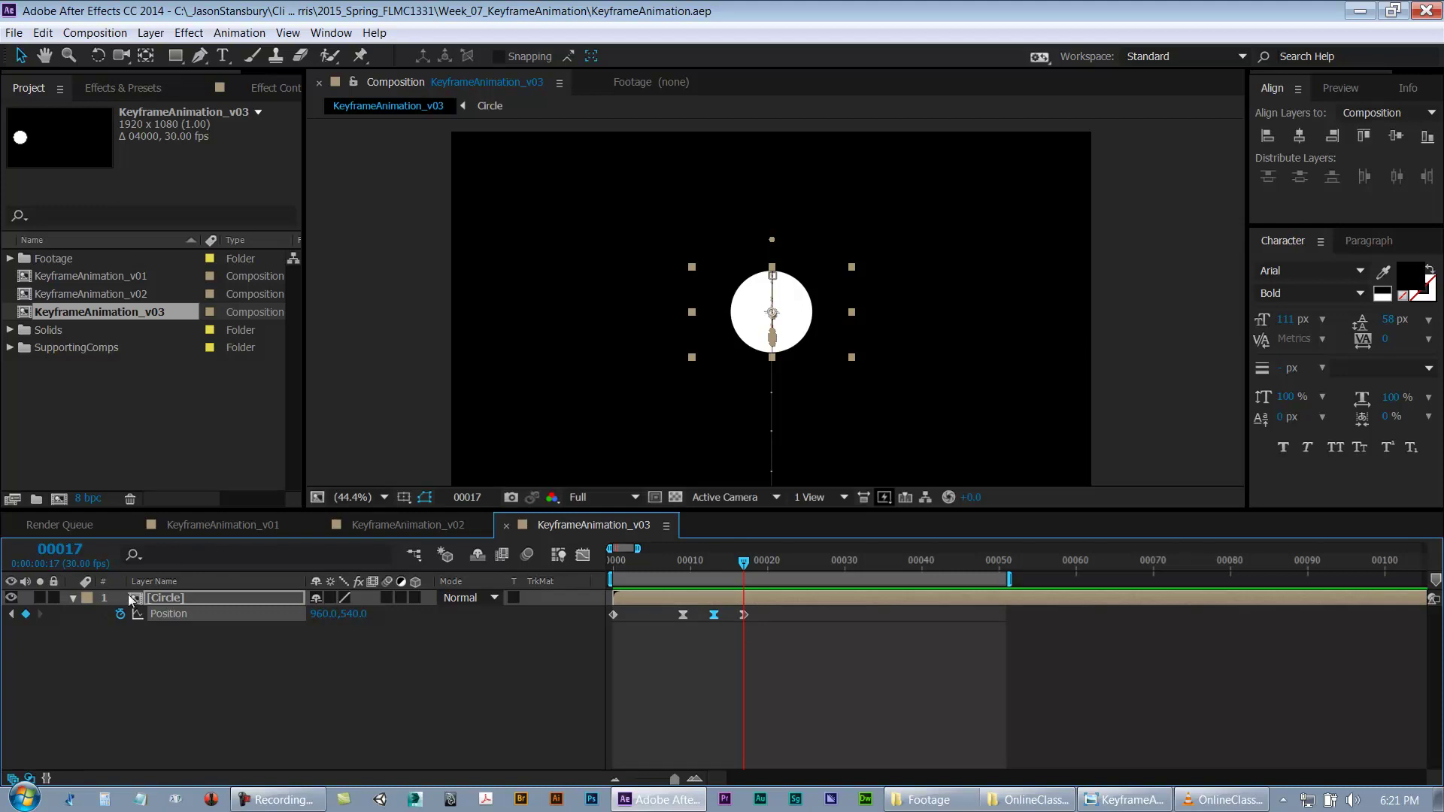
# Step: Play back the circle's animation and scrub through it from frame 30 back to frame 0, keeping the project saved
pyautogui.click(845, 566)
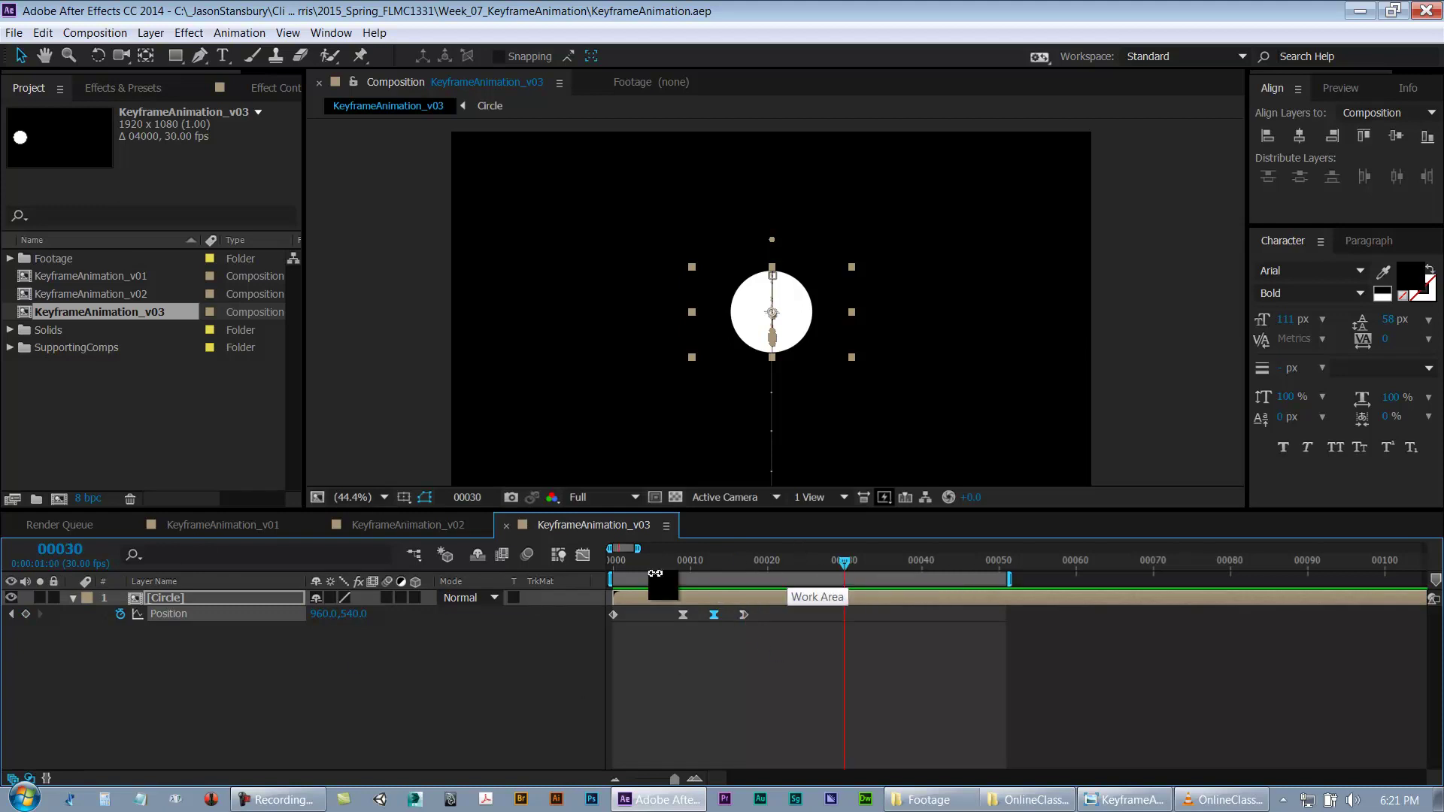
pyautogui.click(770, 697)
pyautogui.hotkey('ctrl', 's')
pyautogui.press('space')
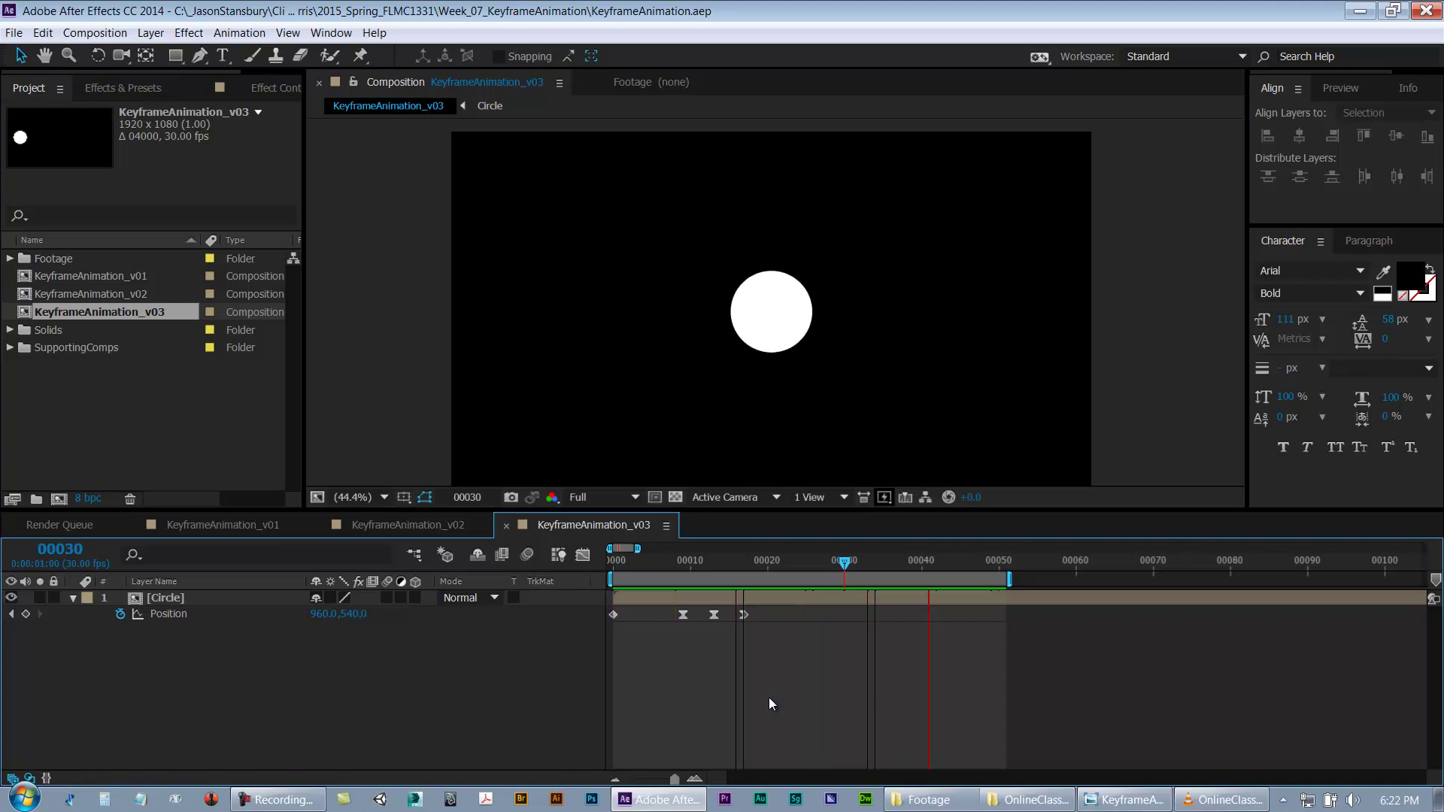
pyautogui.hotkey('ctrl', 's')
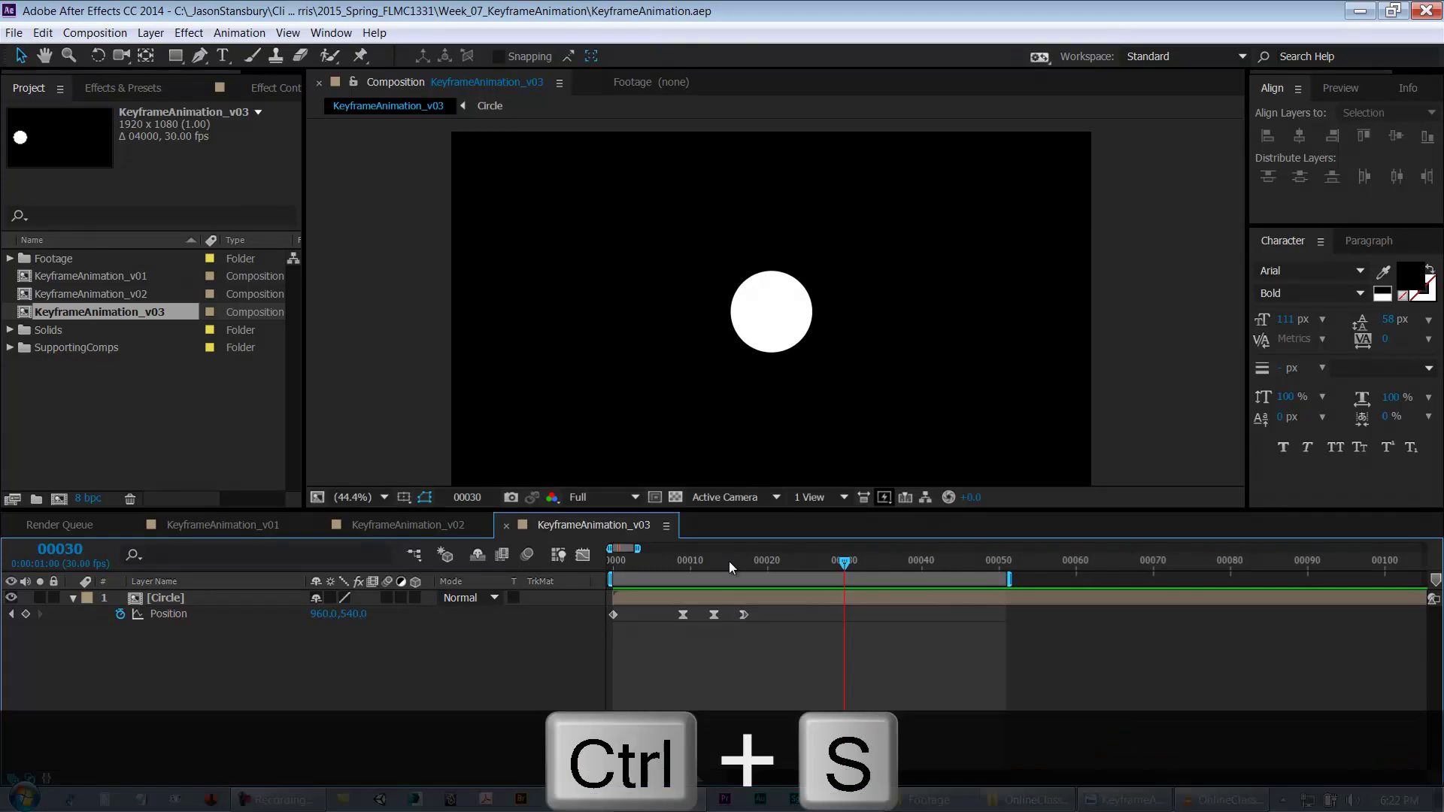
pyautogui.moveTo(729, 562)
pyautogui.mouseDown()
pyautogui.moveTo(705, 561)
pyautogui.moveTo(746, 573)
pyautogui.mouseUp()
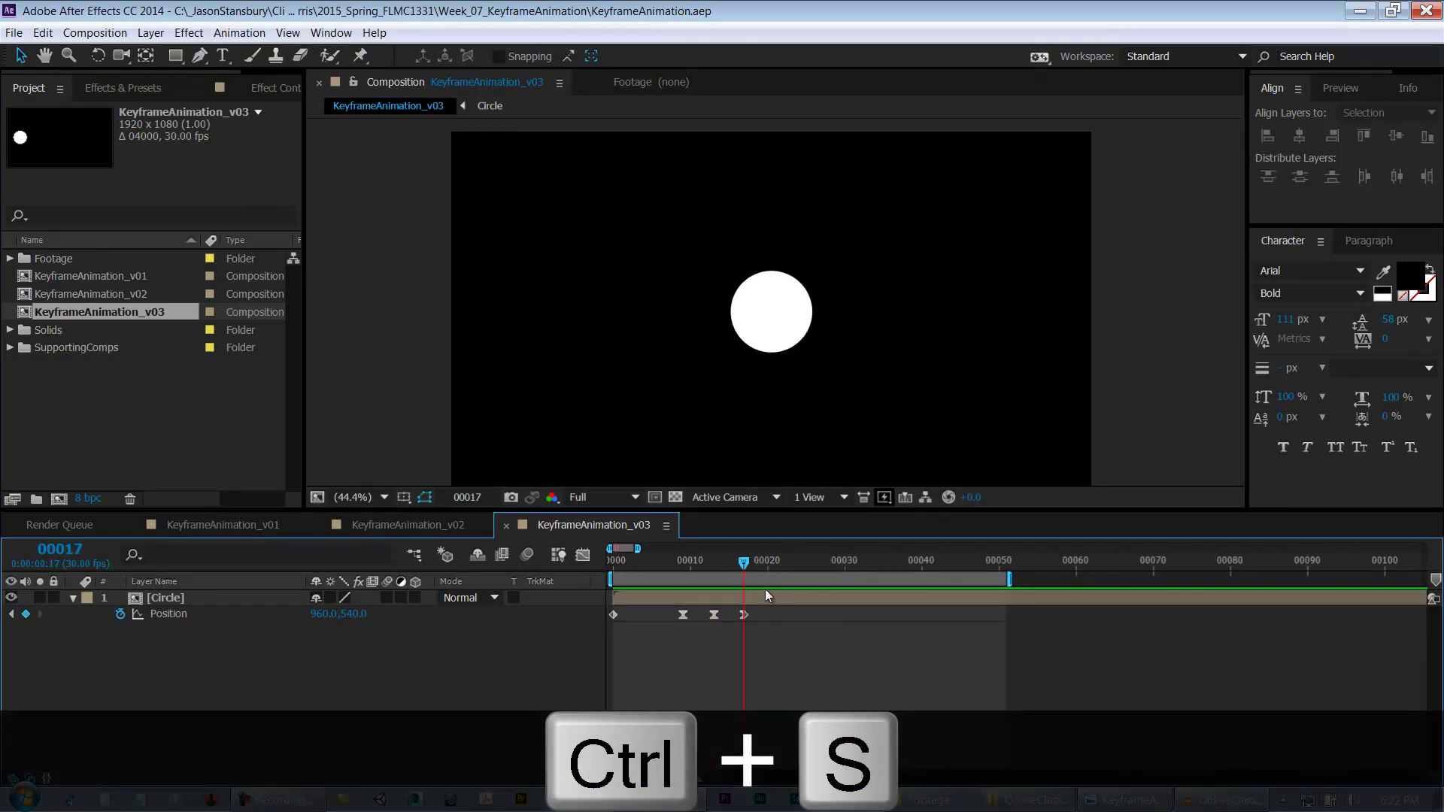
pyautogui.moveTo(760, 561); pyautogui.dragTo(584, 592)
pyautogui.hotkey('ctrl', 's')
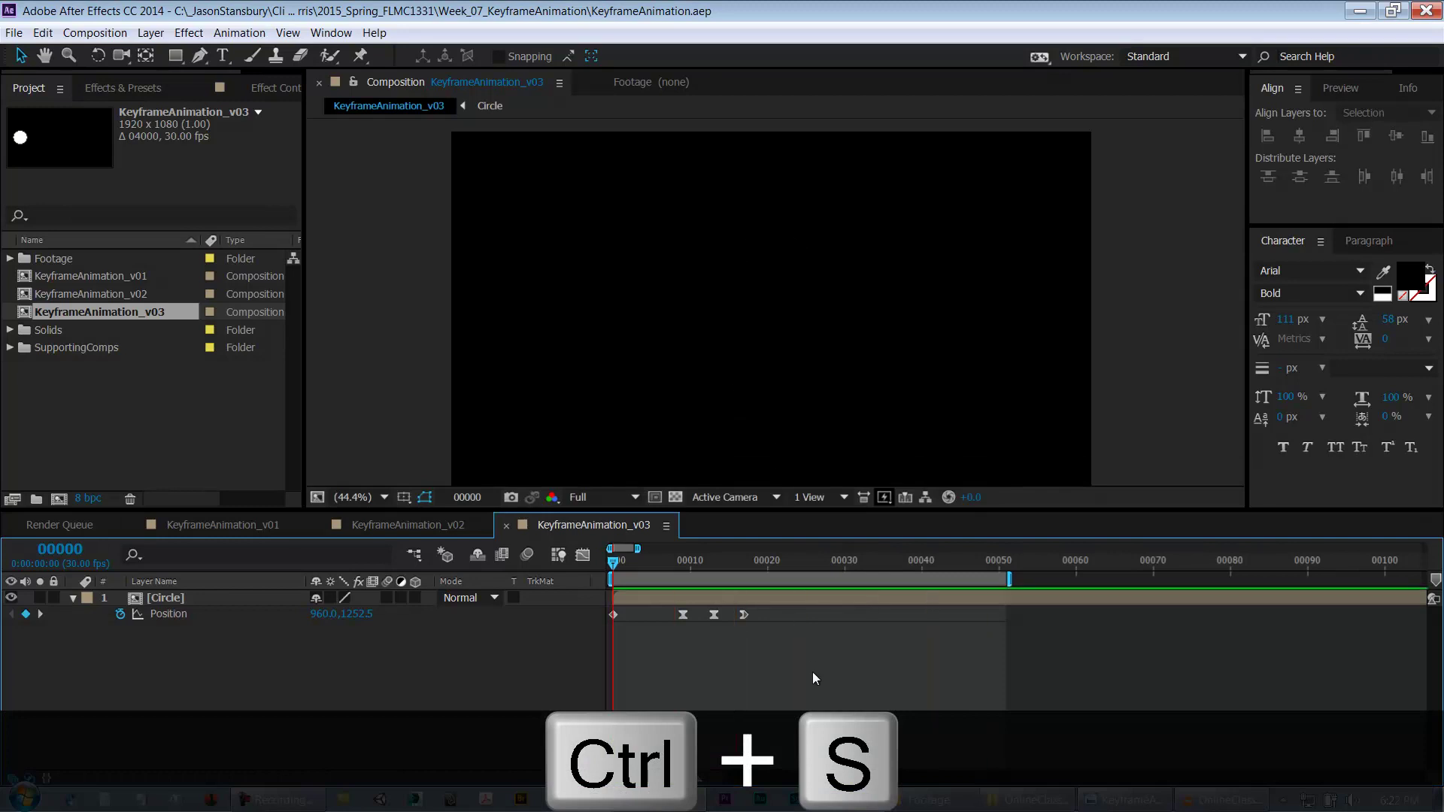
# Step: Copy the Position keyframe at frame 17 and paste it at frame 30 to hold the circle at the centre
pyautogui.moveTo(822, 565); pyautogui.dragTo(847, 584)
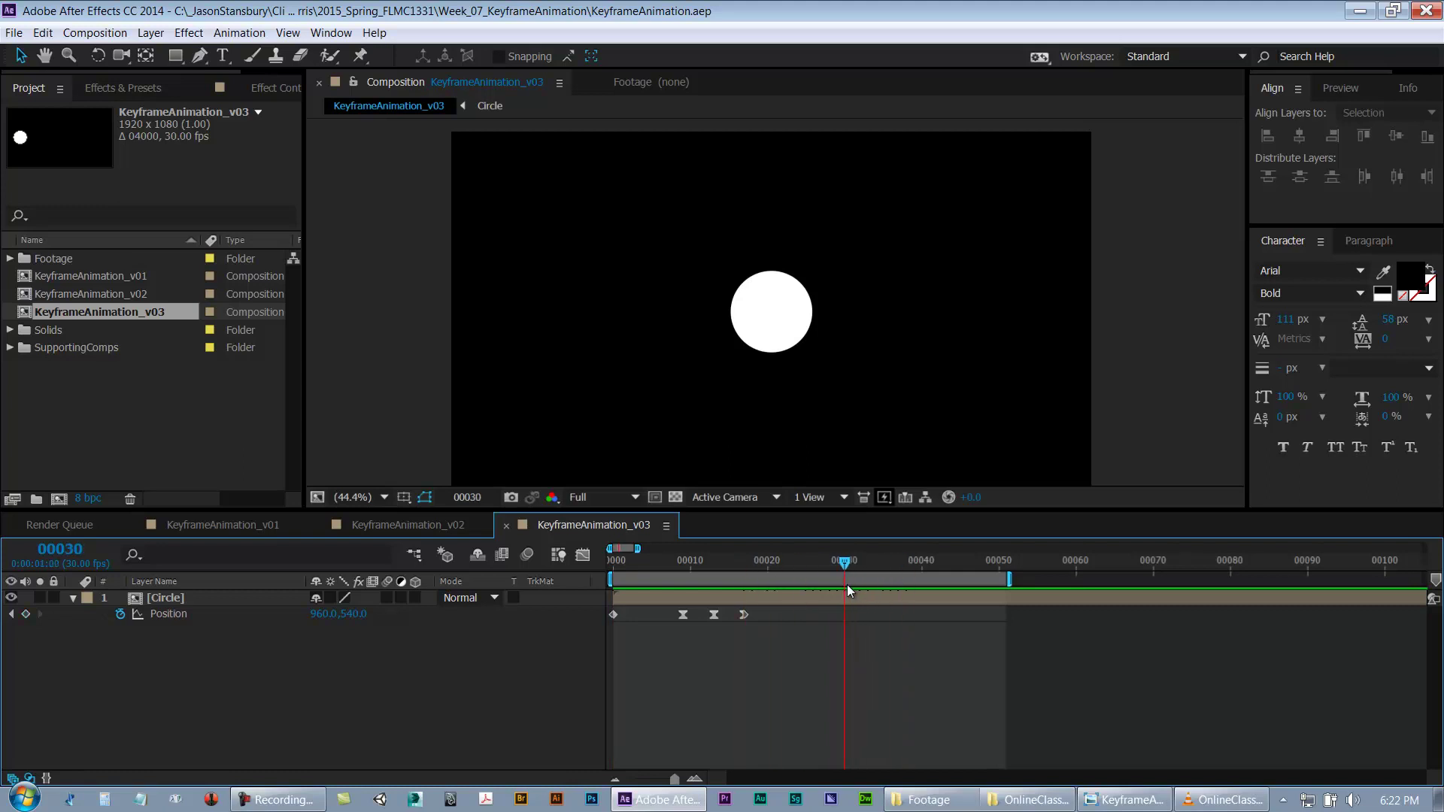
pyautogui.click(743, 615)
pyautogui.click(750, 660)
pyautogui.click(743, 615)
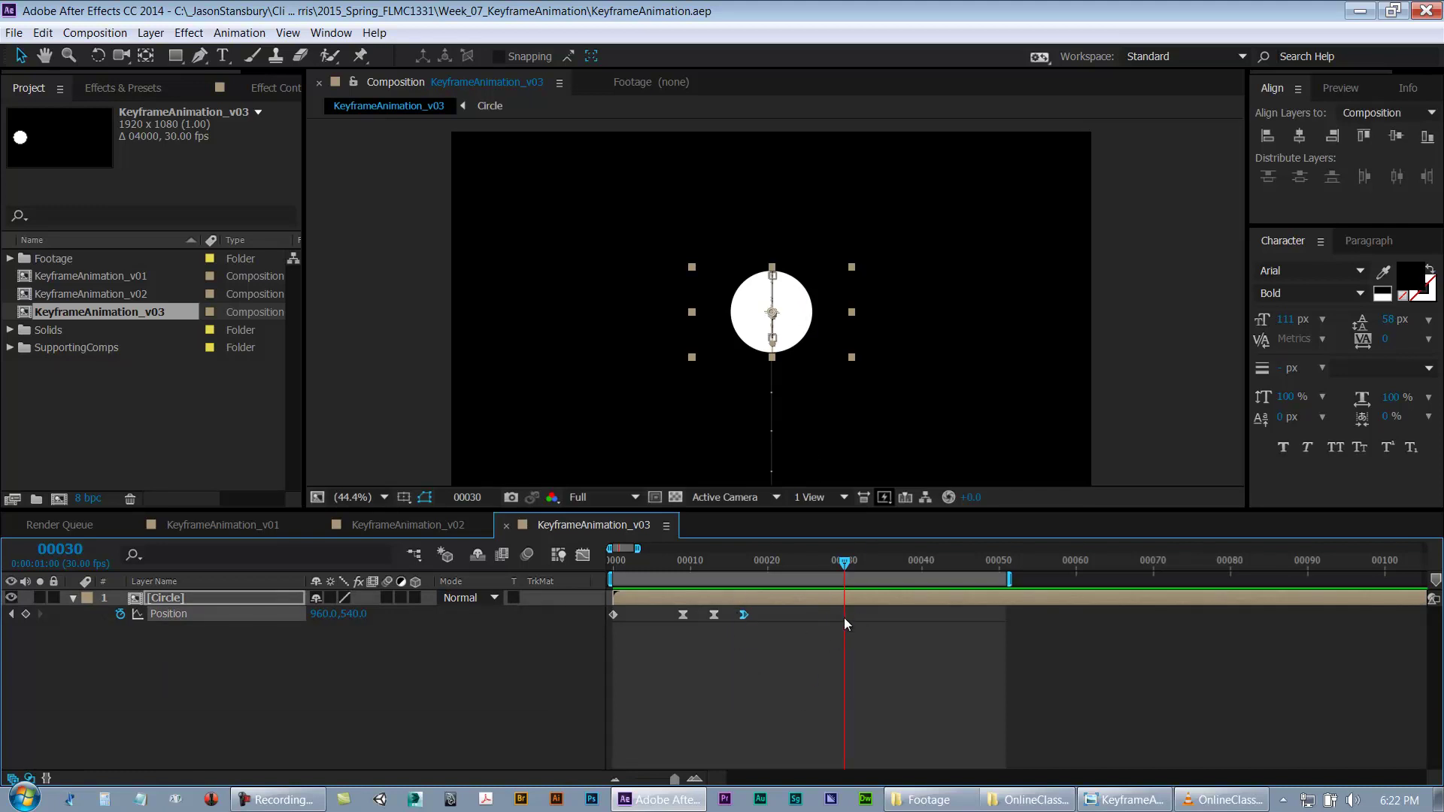
pyautogui.hotkey('ctrl', 'c')
pyautogui.hotkey('ctrl', 'v')
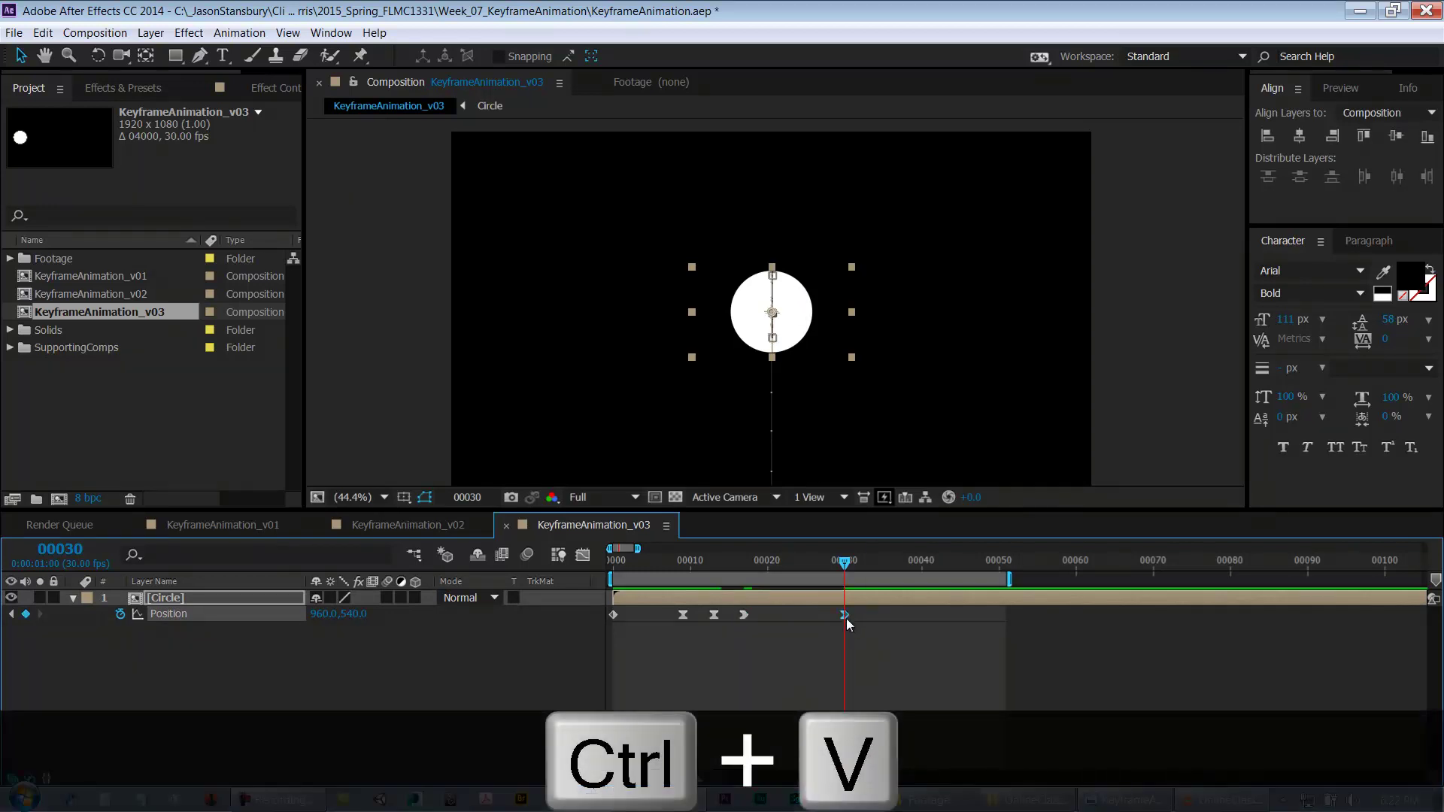
# Step: Convert the pasted Position keyframe at frame 30 to linear temporal interpolation
pyautogui.keyDown('ctrl'); pyautogui.click(844, 615); pyautogui.keyUp('ctrl')
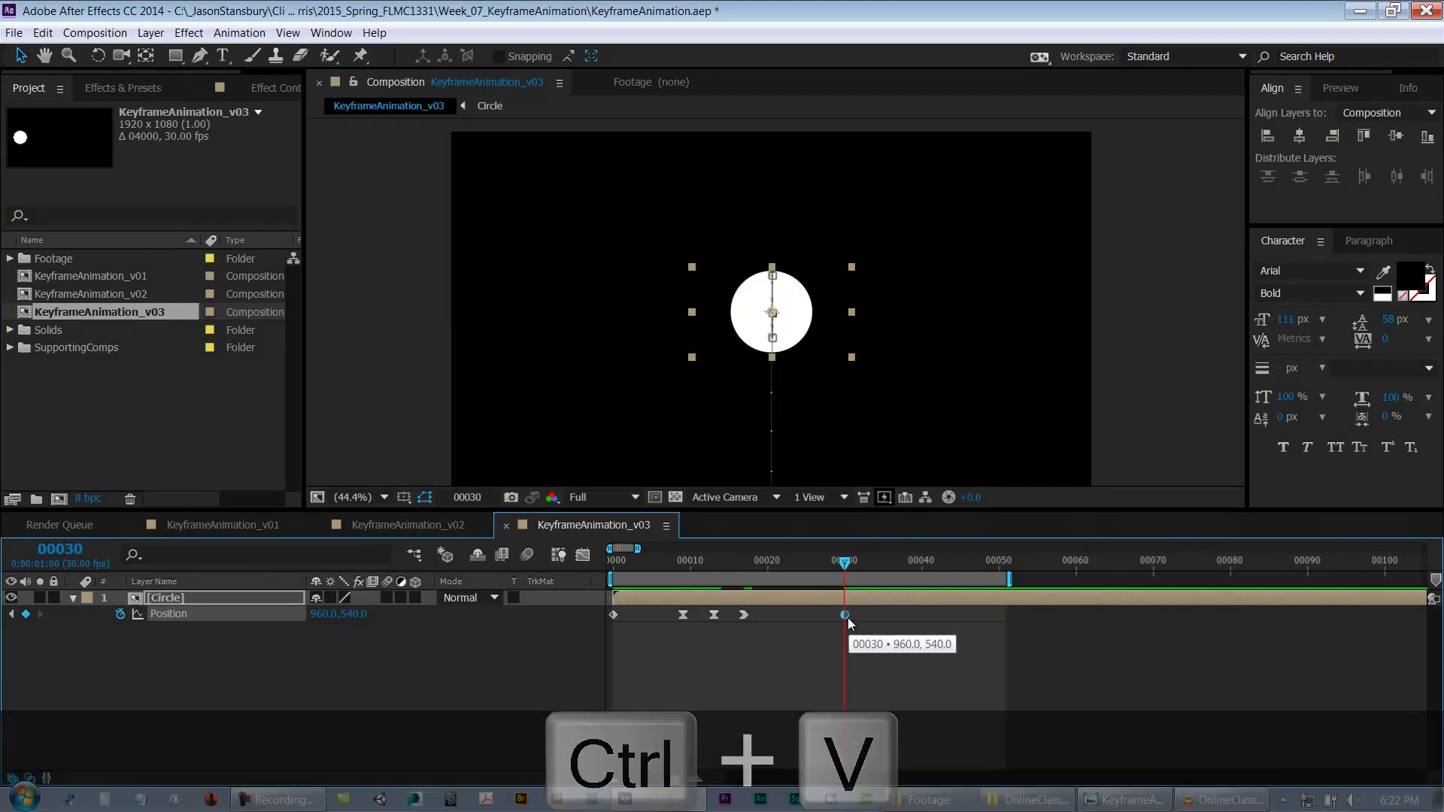
pyautogui.keyDown('ctrl'); pyautogui.click(845, 615); pyautogui.keyUp('ctrl')
pyautogui.click(839, 631)
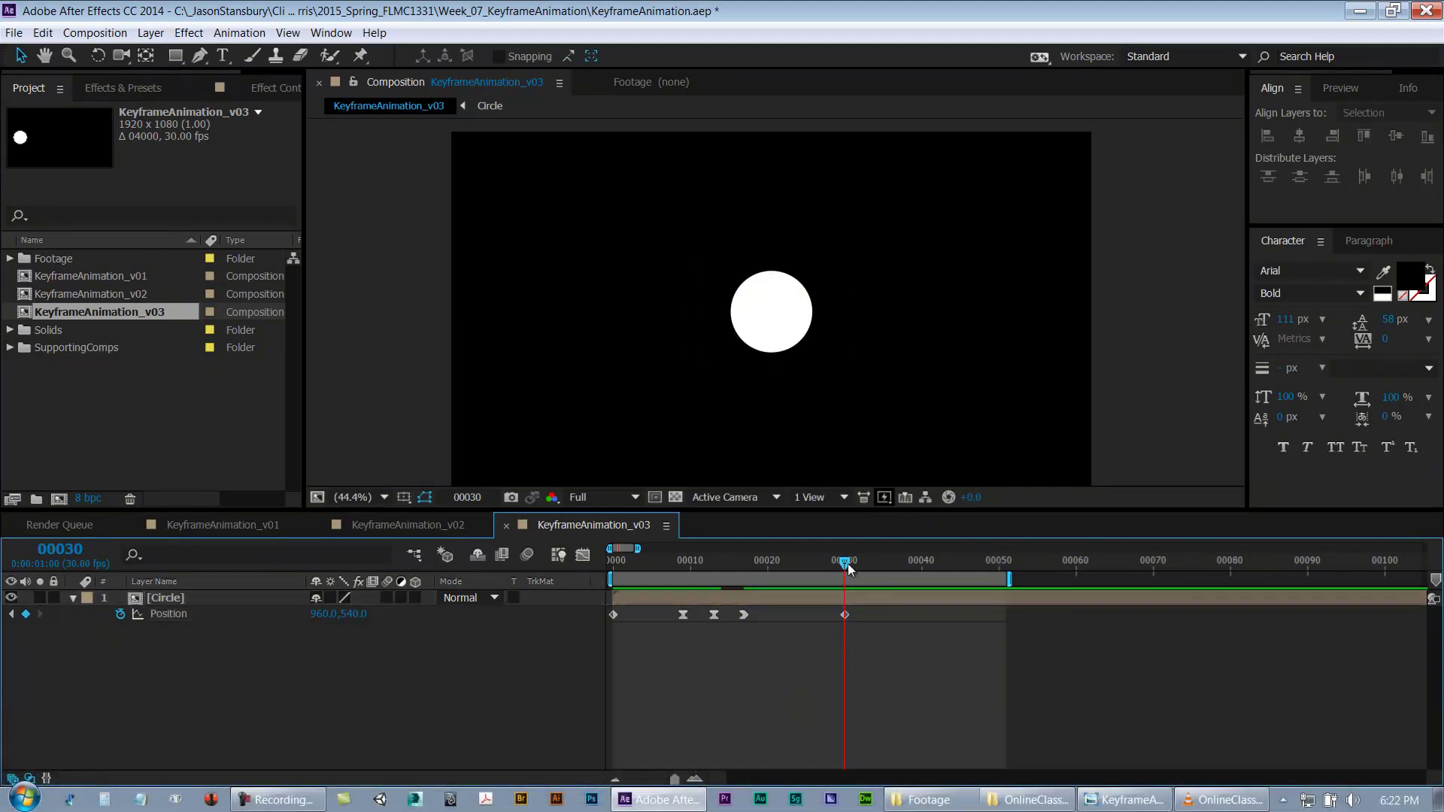
pyautogui.click(838, 620)
# Step: At frame 33, shift the circle horizontally left to about X 917 as an anticipation pose
pyautogui.moveTo(844, 563)
pyautogui.mouseDown()
pyautogui.moveTo(788, 566)
pyautogui.moveTo(842, 575)
pyautogui.mouseUp()
pyautogui.moveTo(847, 561)
pyautogui.mouseDown()
pyautogui.moveTo(859, 562)
pyautogui.moveTo(847, 562)
pyautogui.mouseUp()
pyautogui.moveTo(844, 563); pyautogui.dragTo(867, 570)
pyautogui.moveTo(756, 322); pyautogui.dragTo(741, 322)
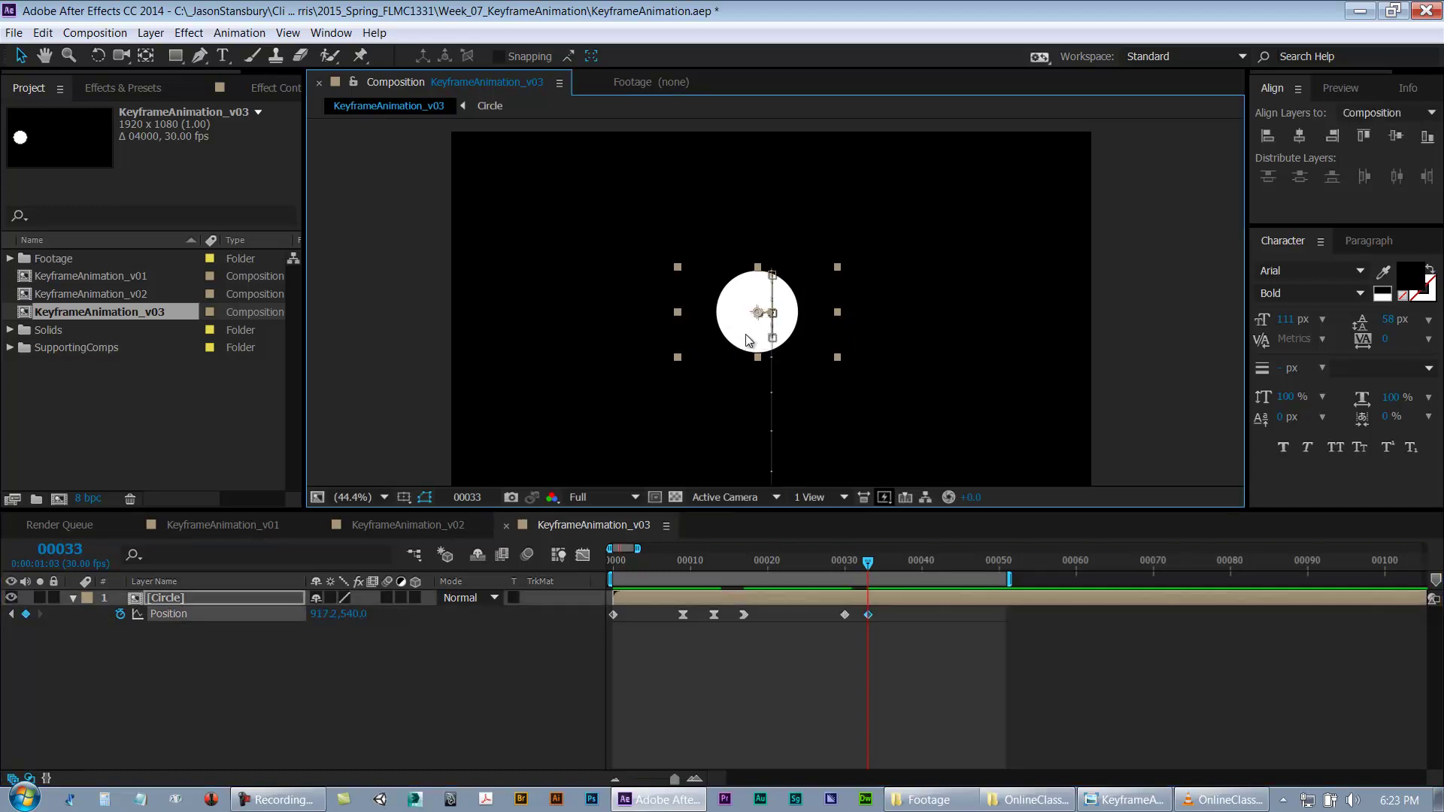
# Step: At frame 50, move the circle horizontally past the frame's right edge to about X 2155, then preview and save
pyautogui.moveTo(878, 558); pyautogui.dragTo(992, 569)
pyautogui.moveTo(775, 351); pyautogui.dragTo(1167, 354)
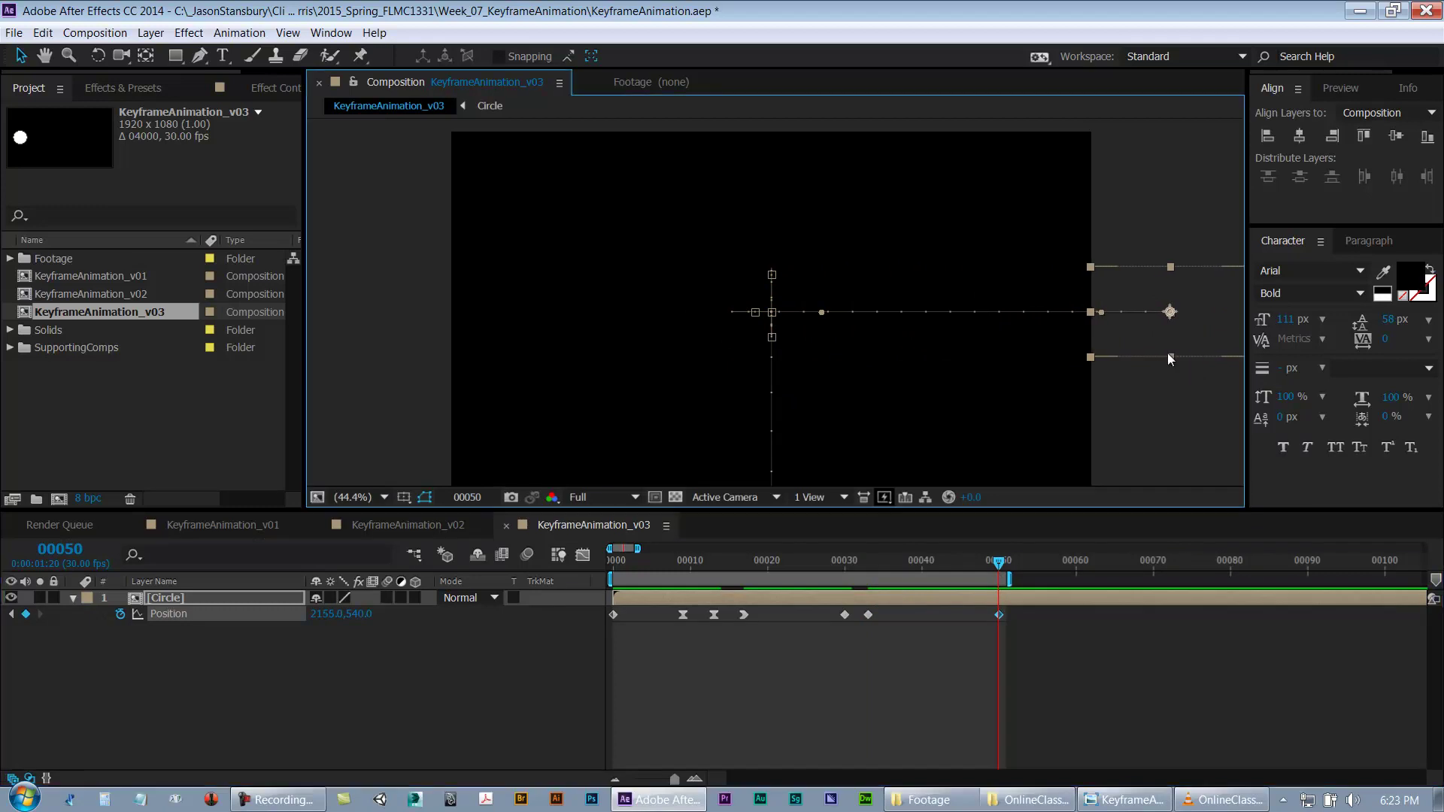
pyautogui.click(843, 566)
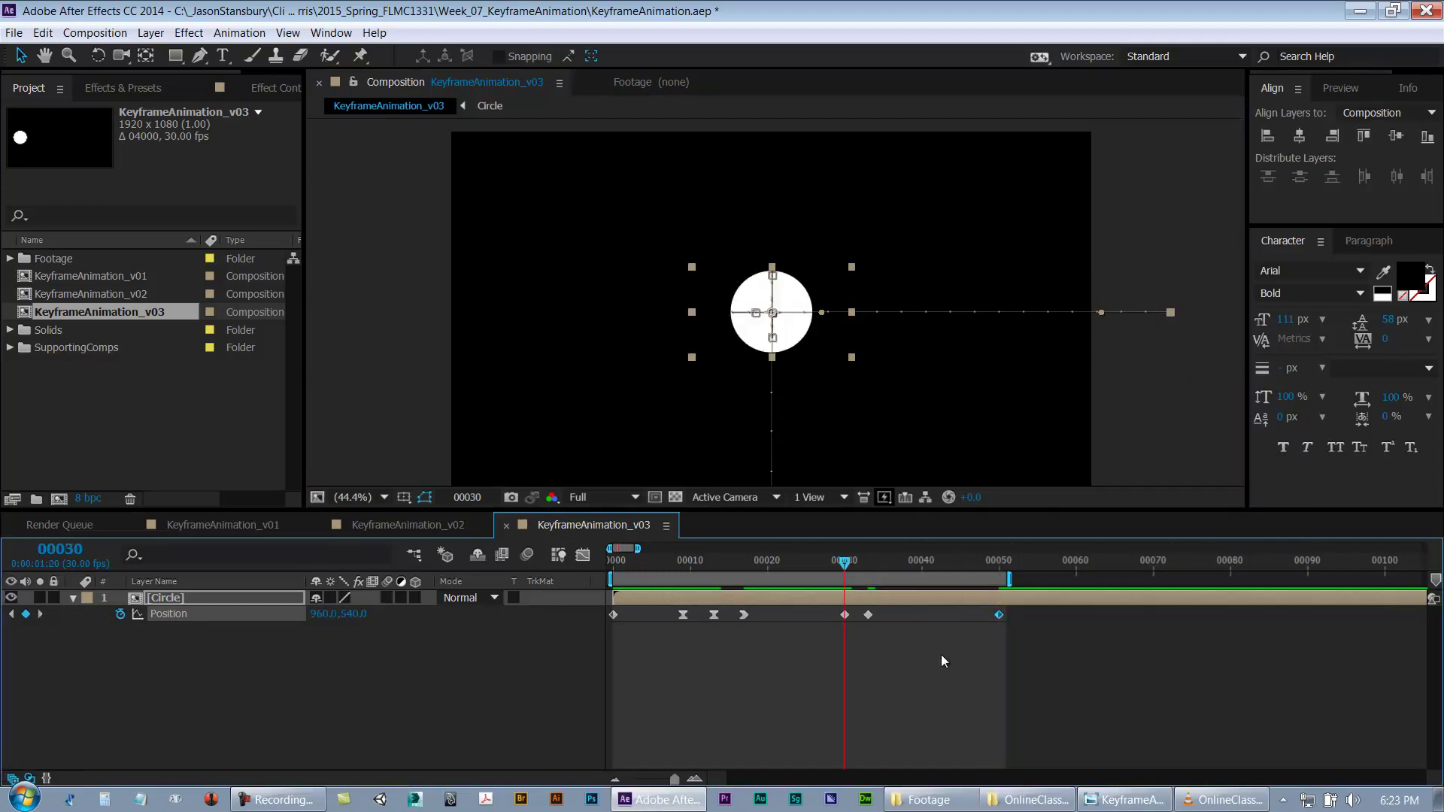
pyautogui.press('space')
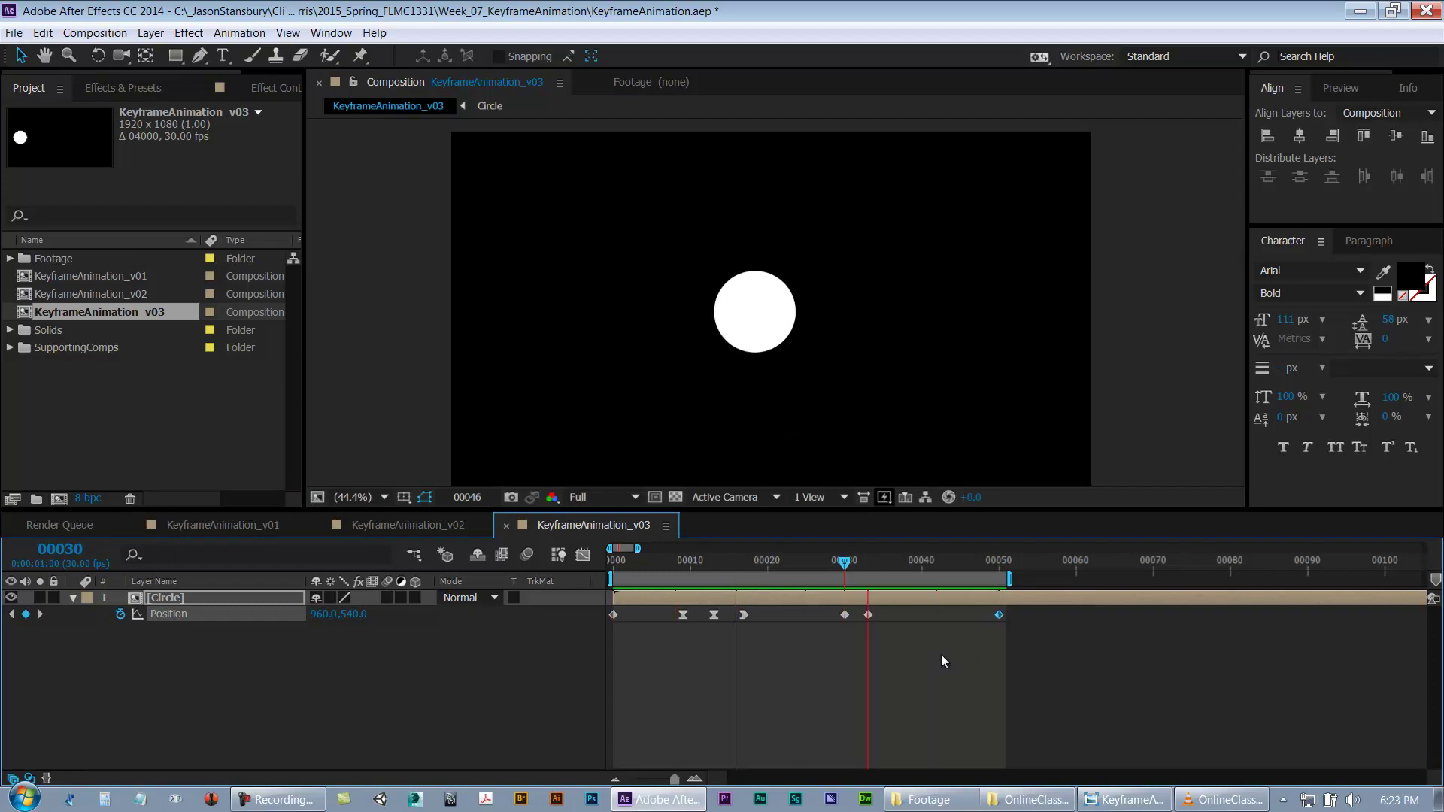
pyautogui.hotkey('ctrl', 's')
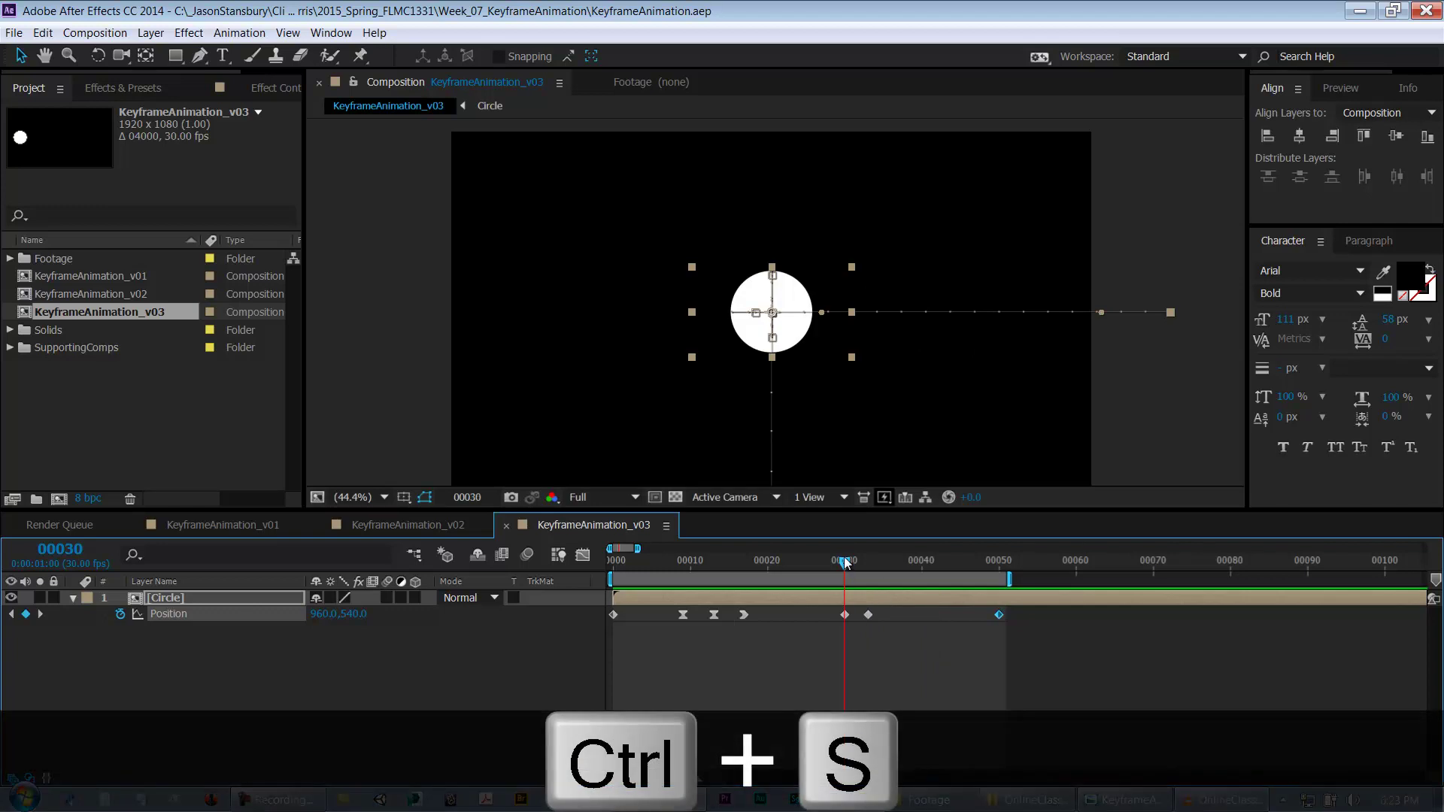
# Step: Set the spatial interpolation of all the circle's Position keyframes to Linear
pyautogui.moveTo(819, 627); pyautogui.dragTo(864, 616)
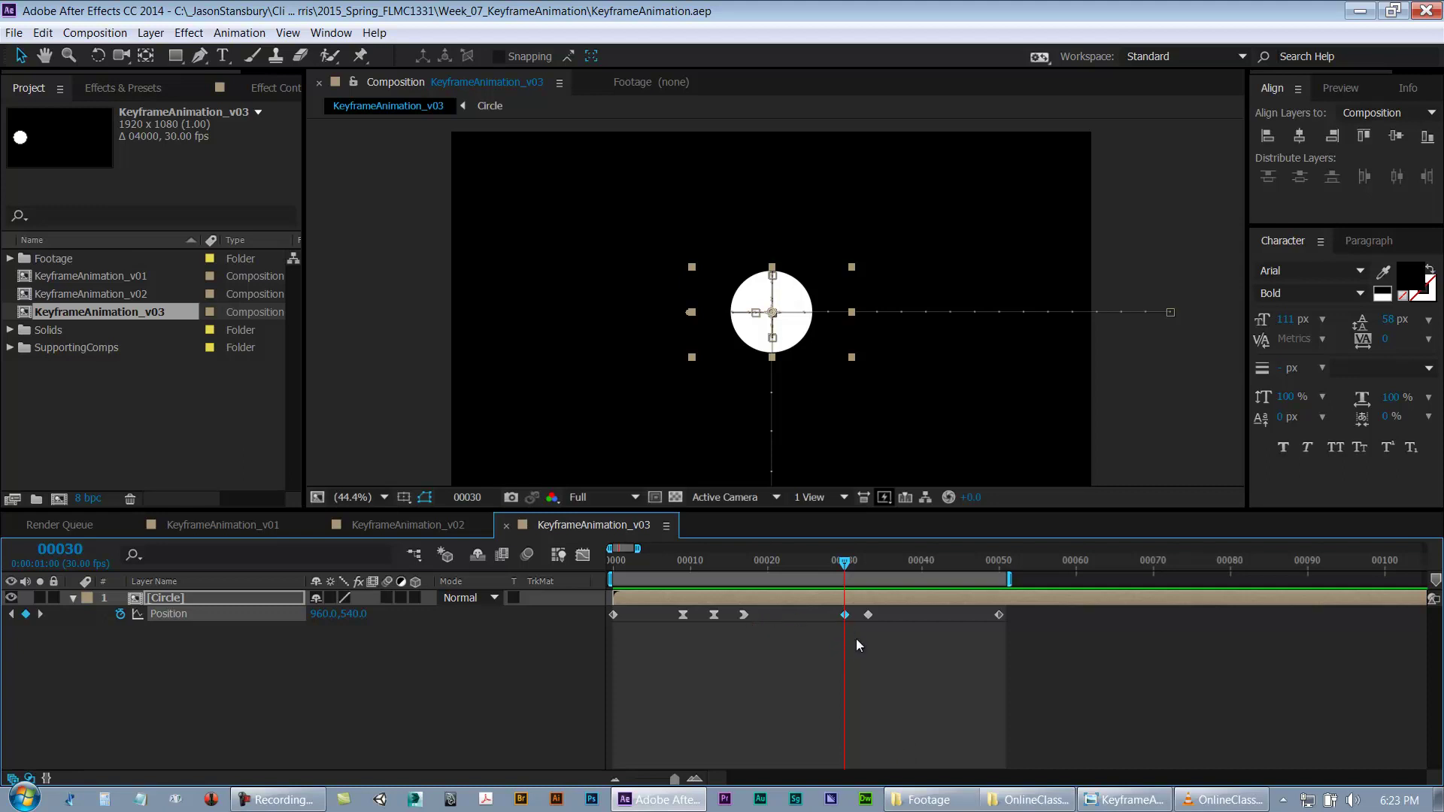
pyautogui.moveTo(837, 563)
pyautogui.mouseDown()
pyautogui.moveTo(824, 562)
pyautogui.moveTo(843, 566)
pyautogui.mouseUp()
pyautogui.moveTo(859, 563)
pyautogui.mouseDown()
pyautogui.moveTo(845, 572)
pyautogui.moveTo(880, 563)
pyautogui.moveTo(851, 582)
pyautogui.mouseUp()
pyautogui.click(167, 614)
pyautogui.rightClick(684, 615)
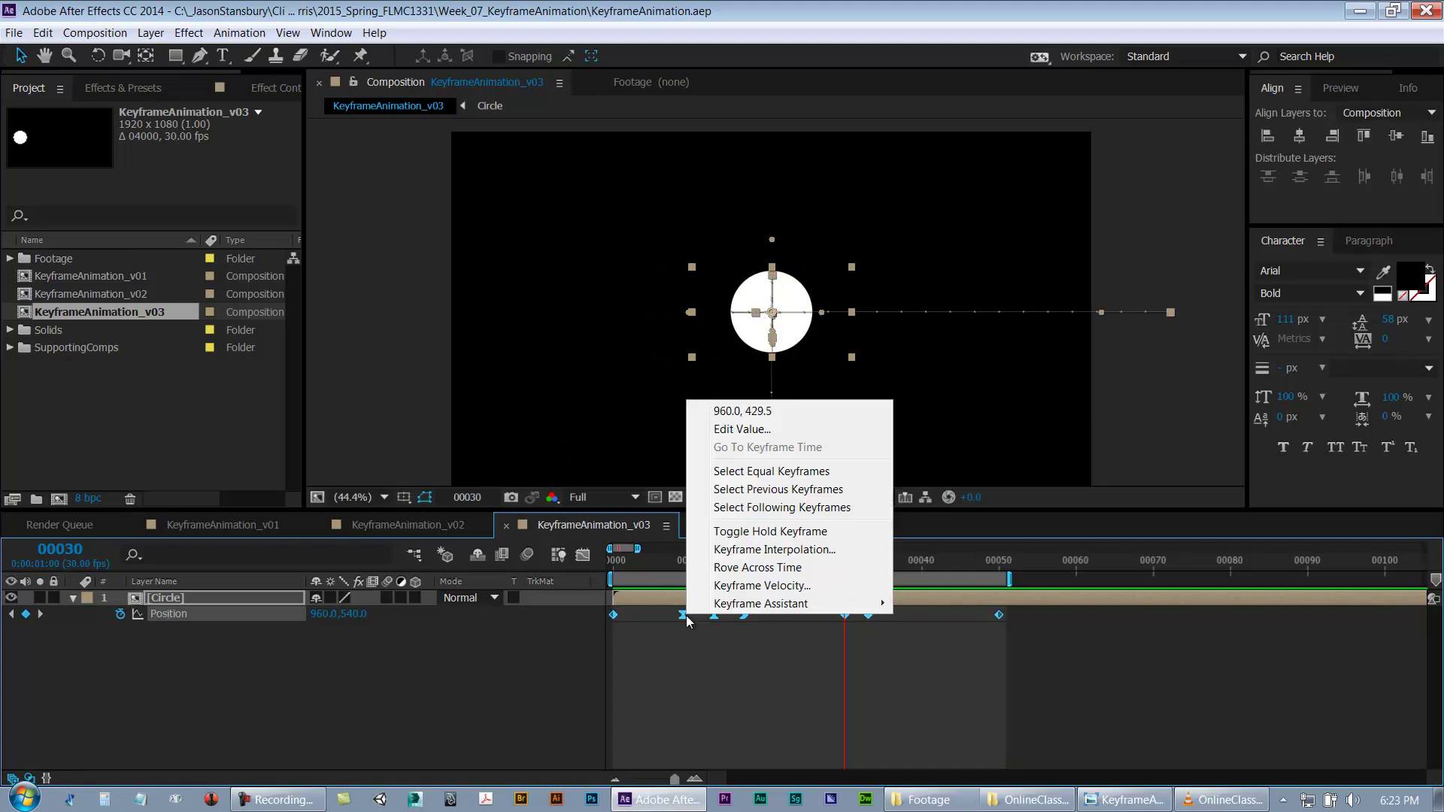
pyautogui.click(736, 550)
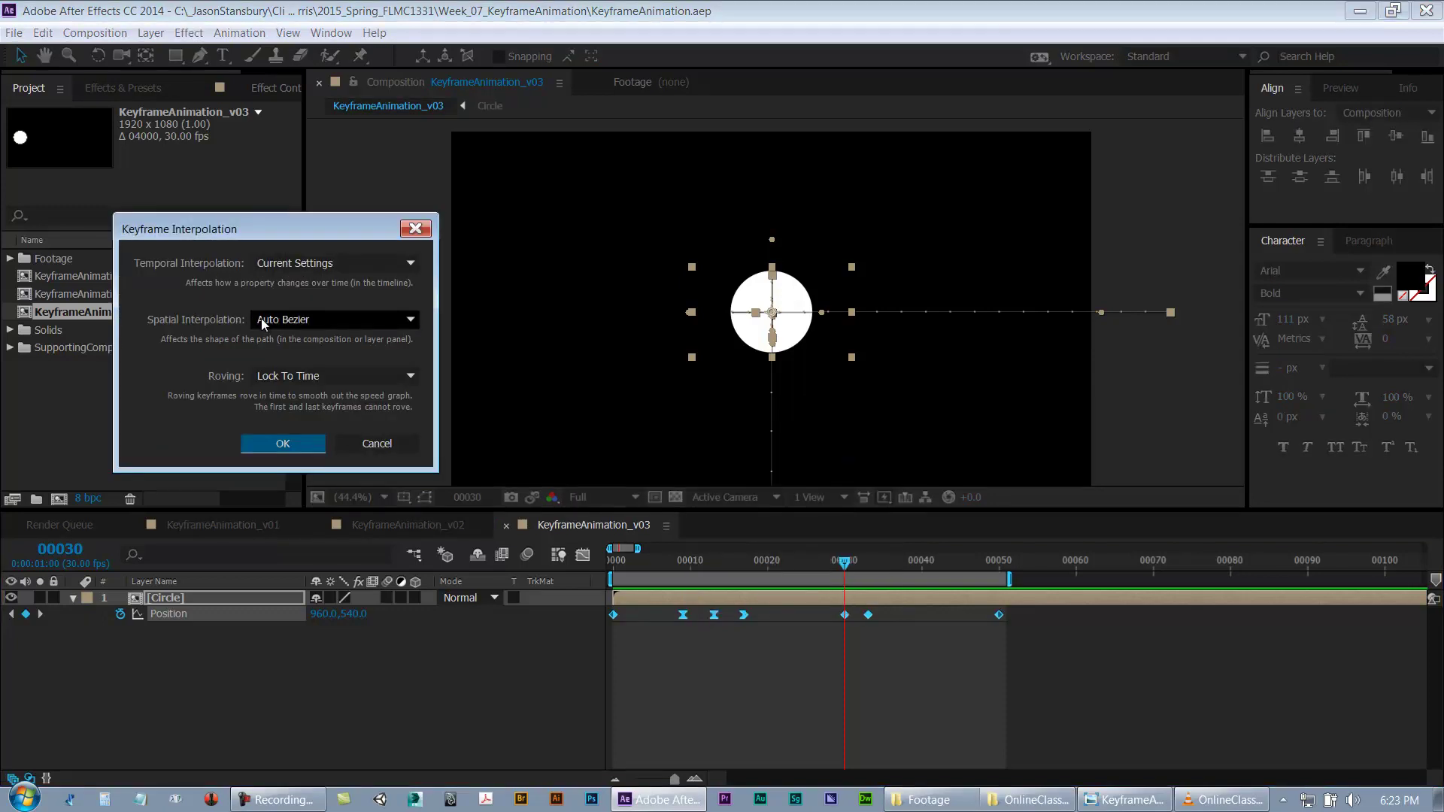
pyautogui.click(262, 322)
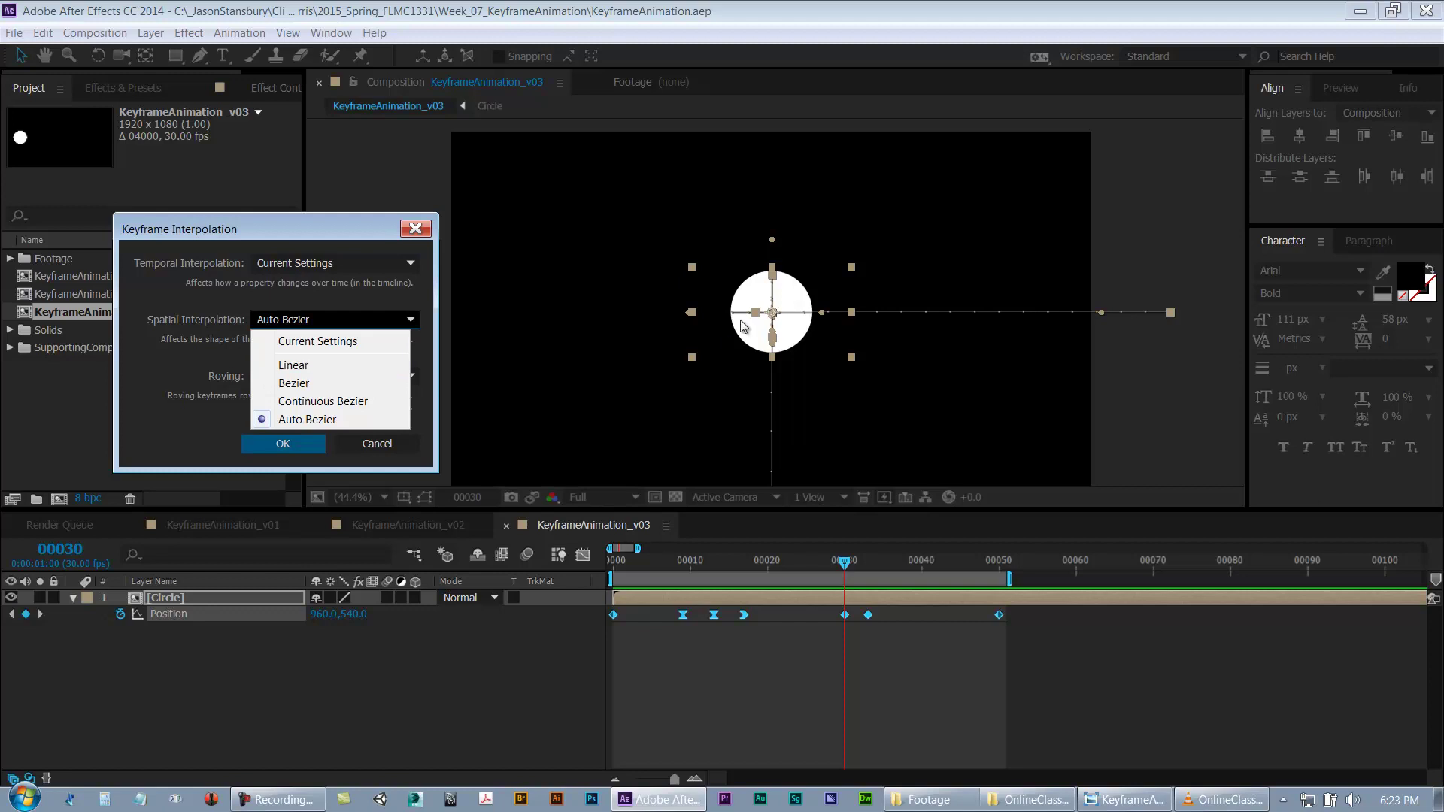
pyautogui.click(342, 367)
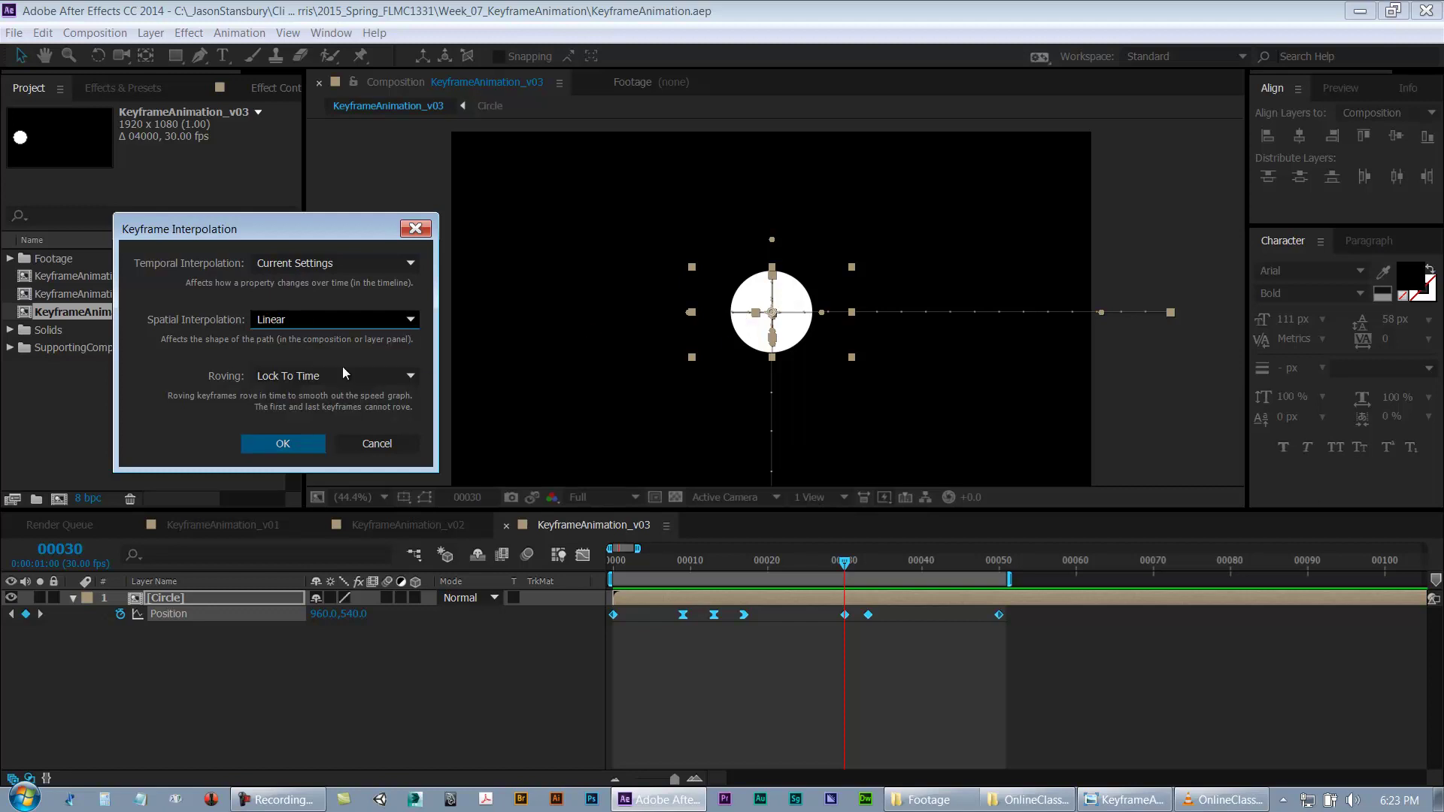
pyautogui.click(296, 445)
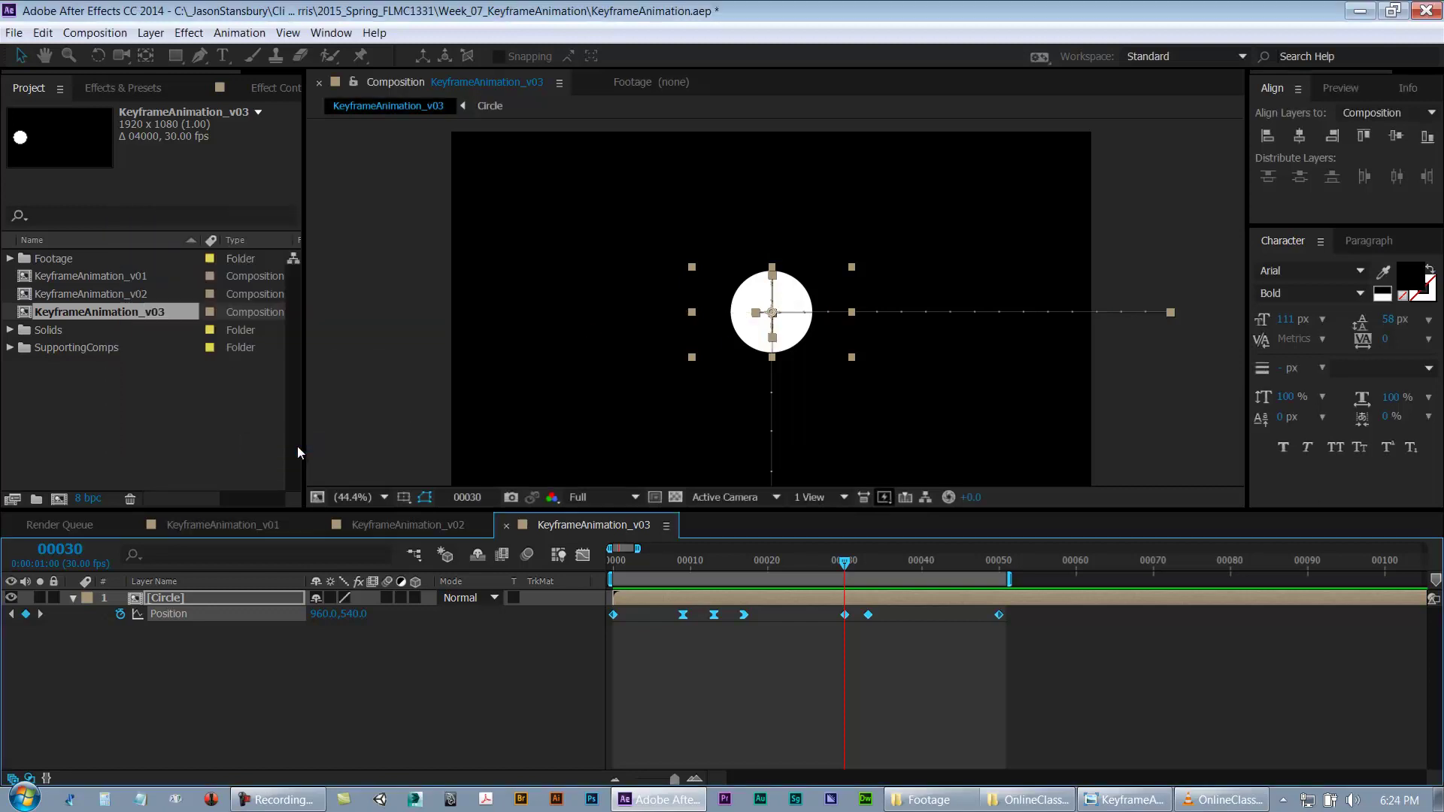
pyautogui.click(715, 653)
# Step: Apply Easy Ease Out to the circle's Position keyframe at frame 30
pyautogui.moveTo(850, 562)
pyautogui.mouseDown()
pyautogui.moveTo(910, 562)
pyautogui.moveTo(797, 567)
pyautogui.moveTo(846, 566)
pyautogui.mouseUp()
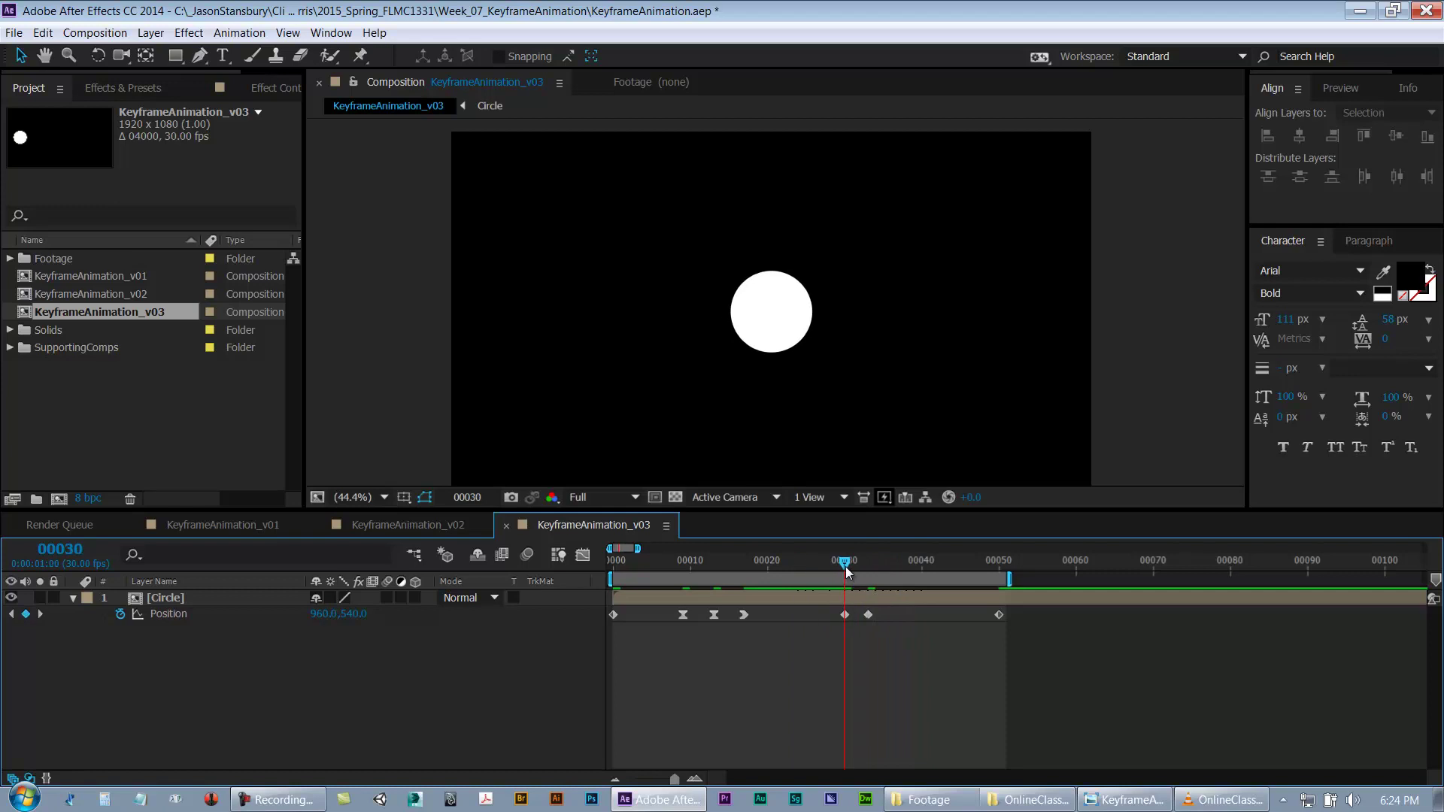
pyautogui.click(845, 615)
pyautogui.rightClick(844, 615)
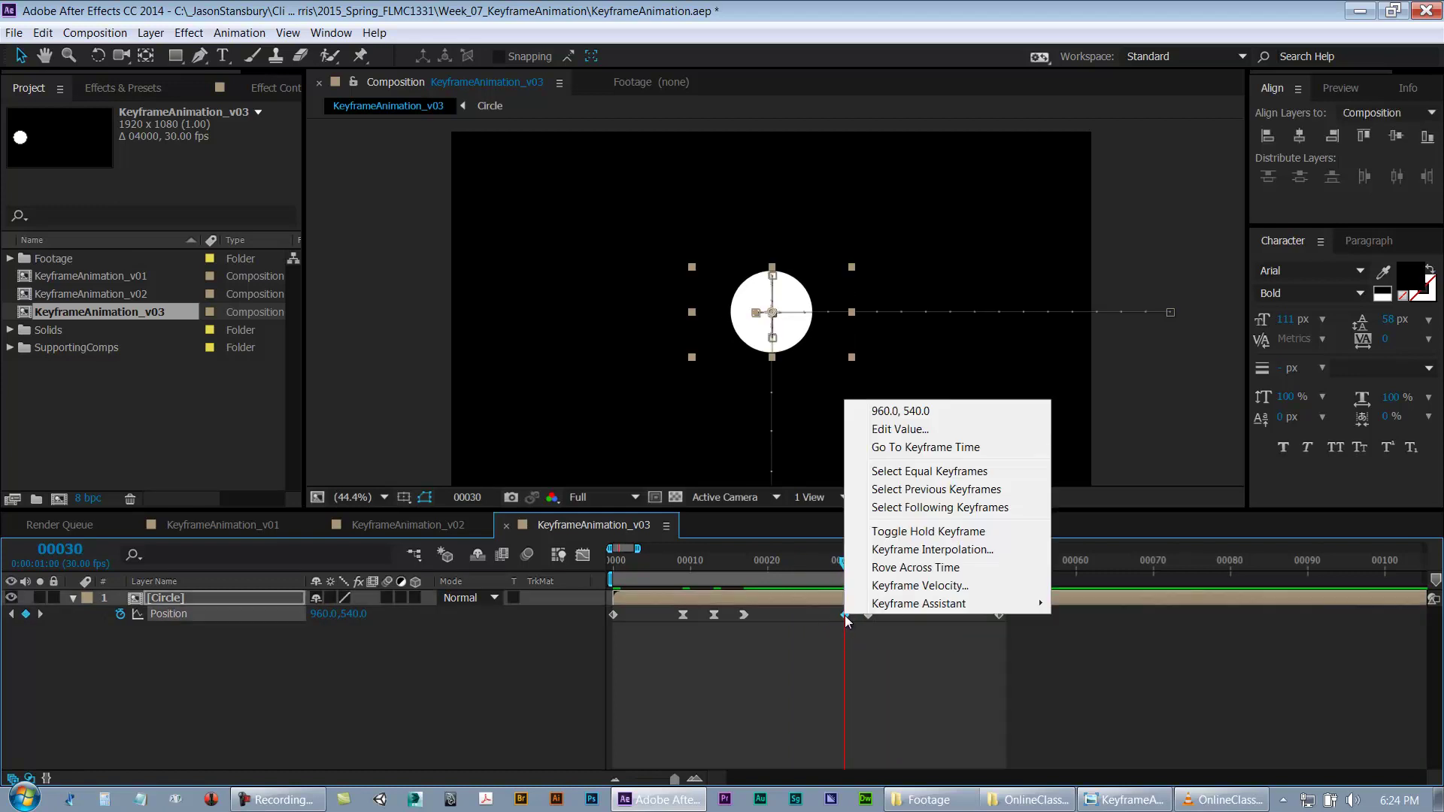
pyautogui.click(801, 638)
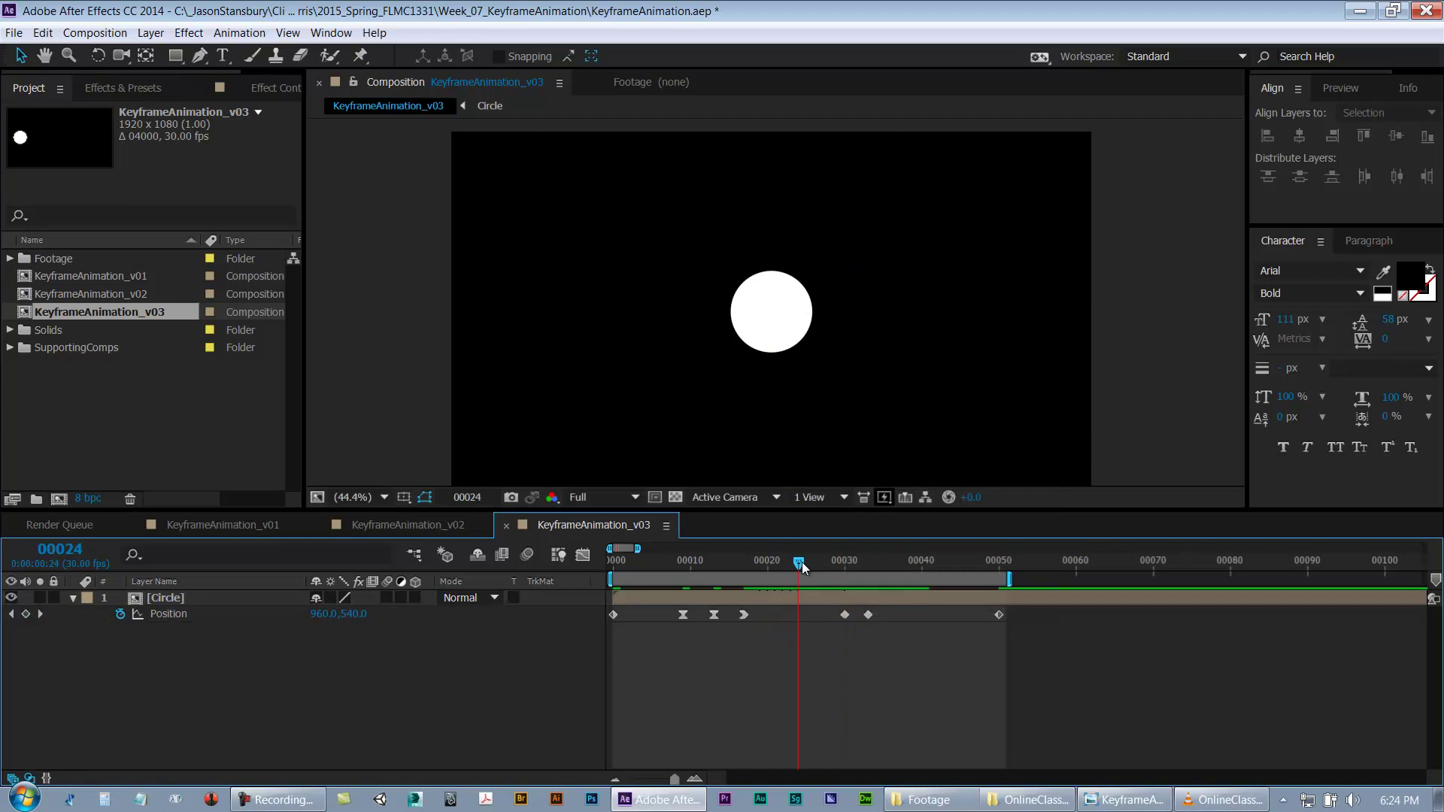
pyautogui.click(843, 614)
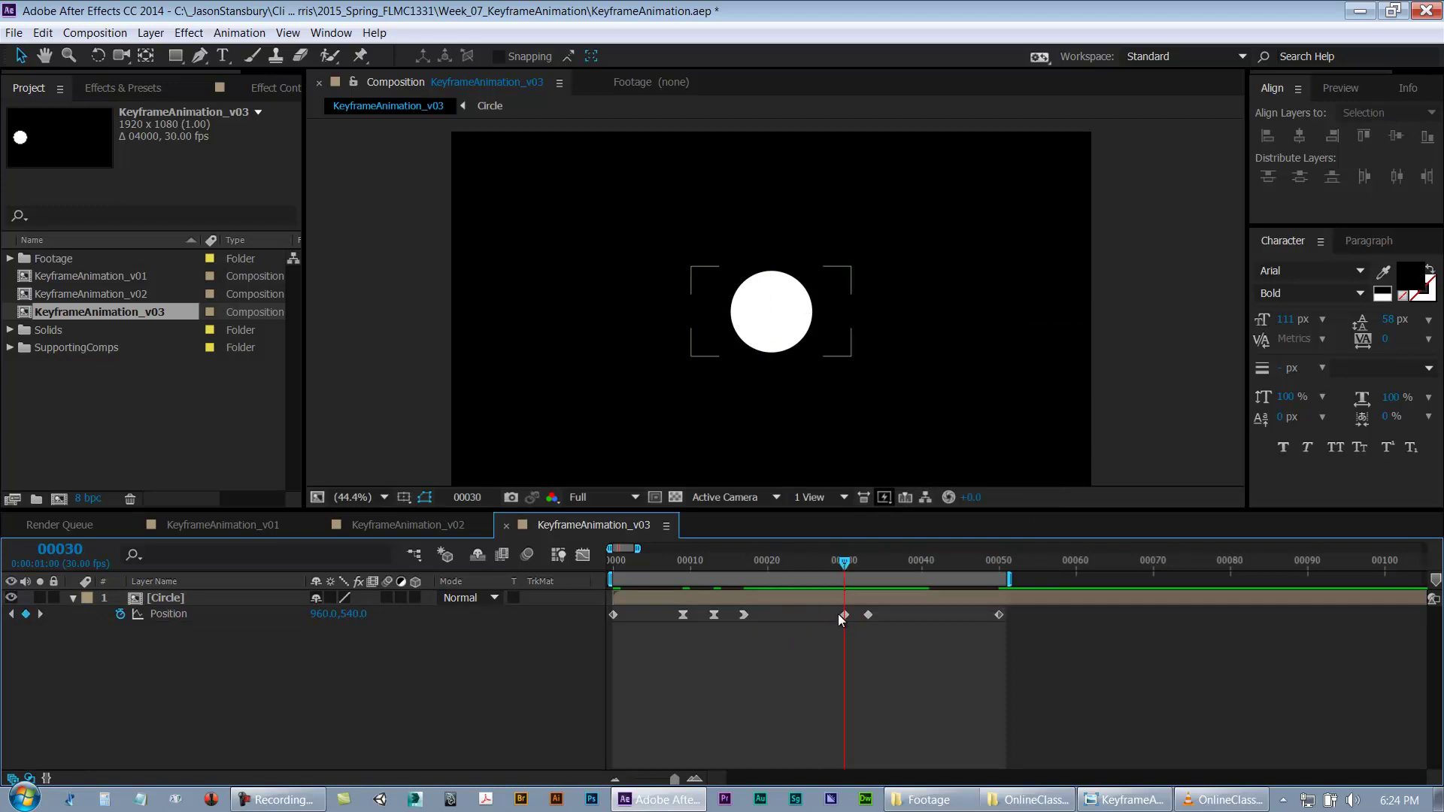
pyautogui.rightClick(843, 615)
pyautogui.moveTo(978, 604)
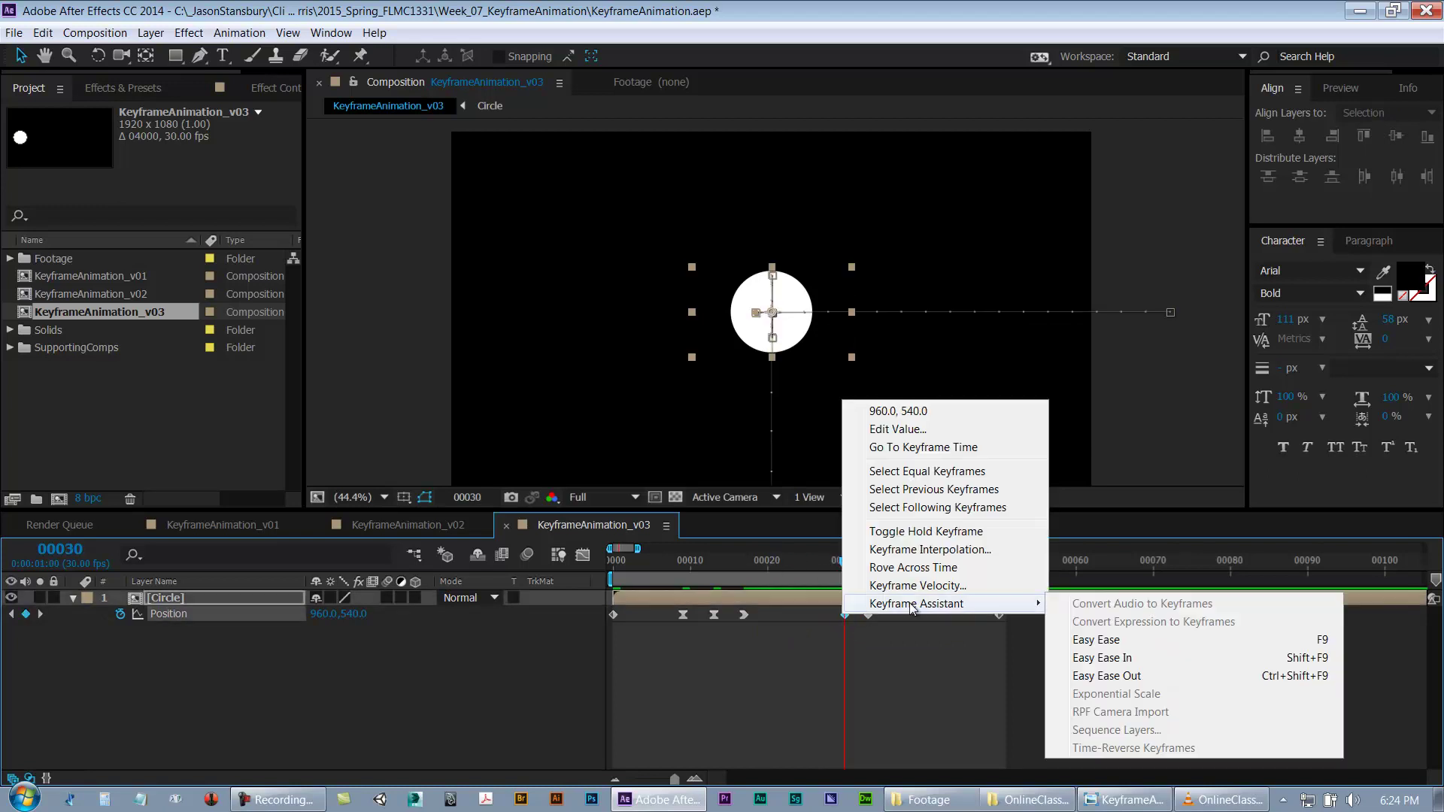
pyautogui.click(1106, 676)
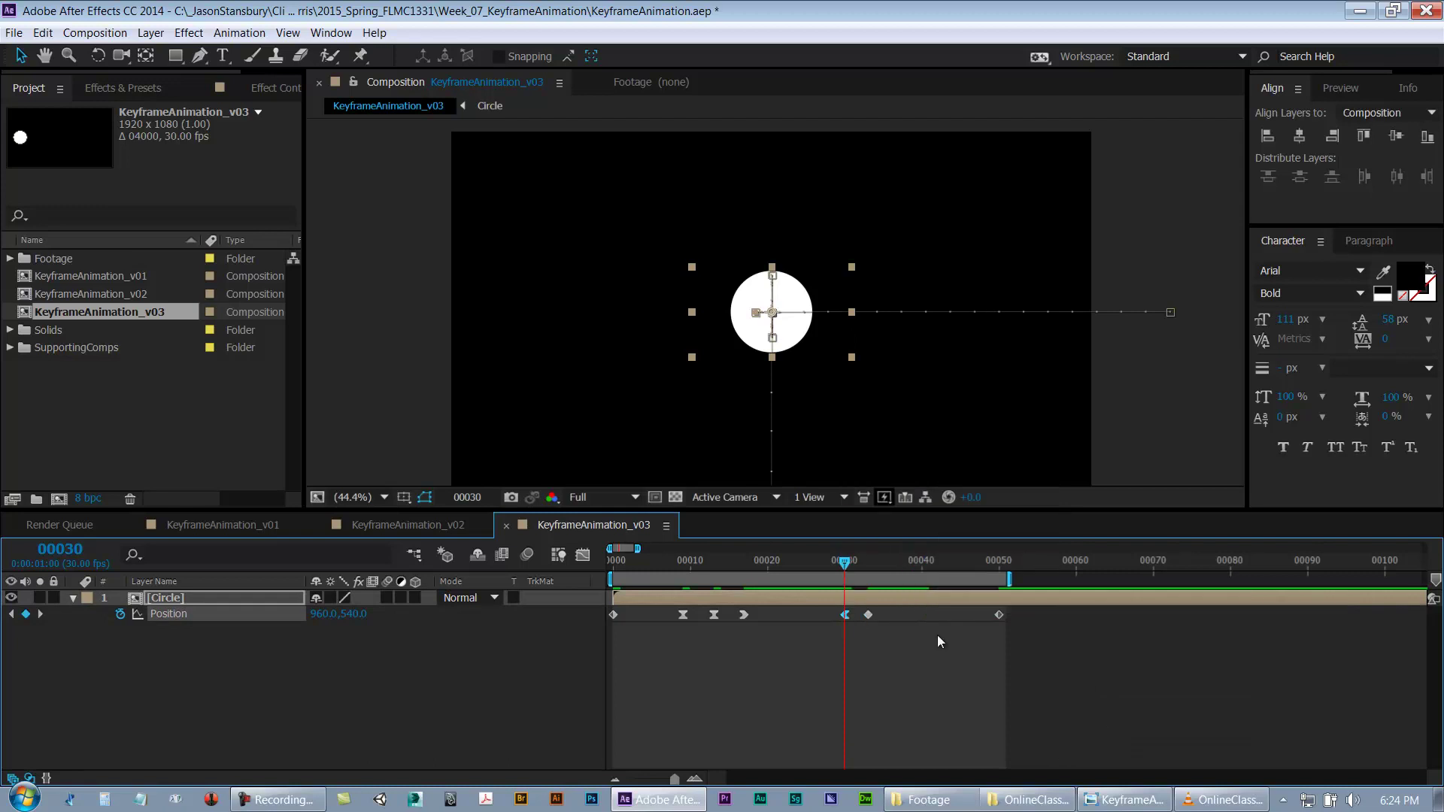
# Step: Apply Easy Ease to the anticipation Position keyframe at frame 33 and save the project
pyautogui.click(868, 564)
pyautogui.moveTo(868, 572)
pyautogui.mouseDown()
pyautogui.moveTo(856, 564)
pyautogui.moveTo(884, 564)
pyautogui.moveTo(868, 576)
pyautogui.mouseUp()
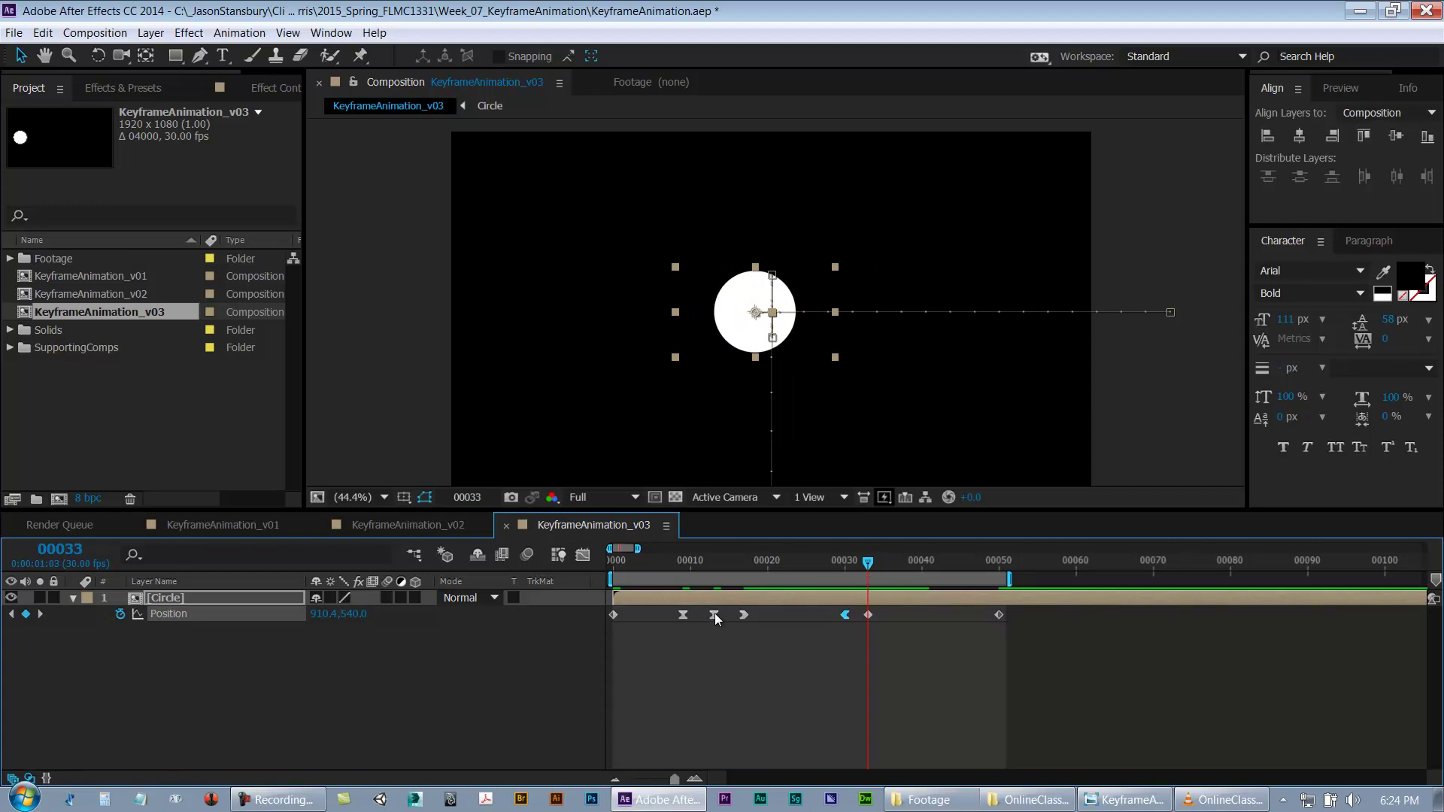
pyautogui.rightClick(867, 614)
pyautogui.moveTo(974, 605)
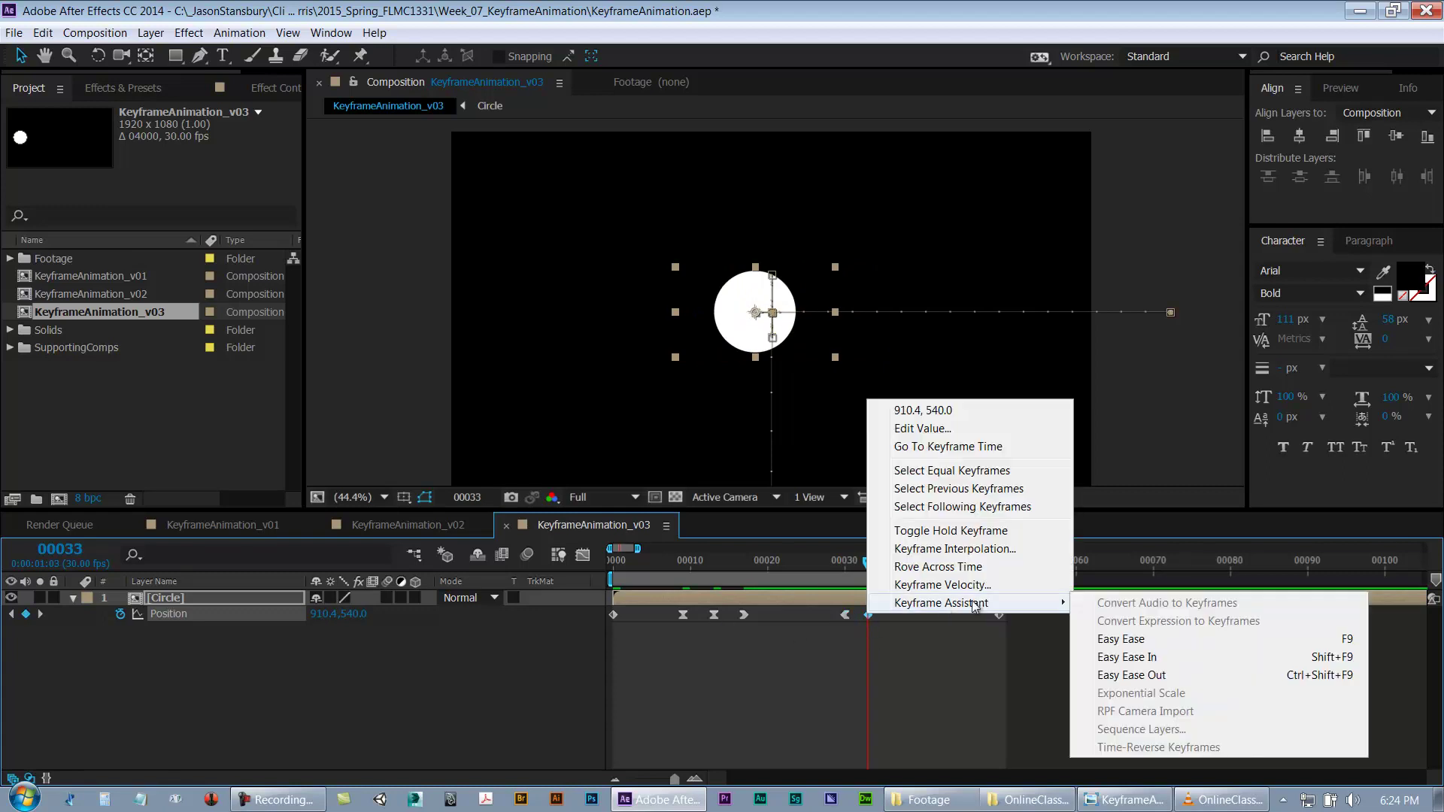
pyautogui.click(1094, 639)
pyautogui.click(941, 688)
pyautogui.moveTo(842, 567); pyautogui.dragTo(917, 581)
pyautogui.hotkey('ctrl', 's')
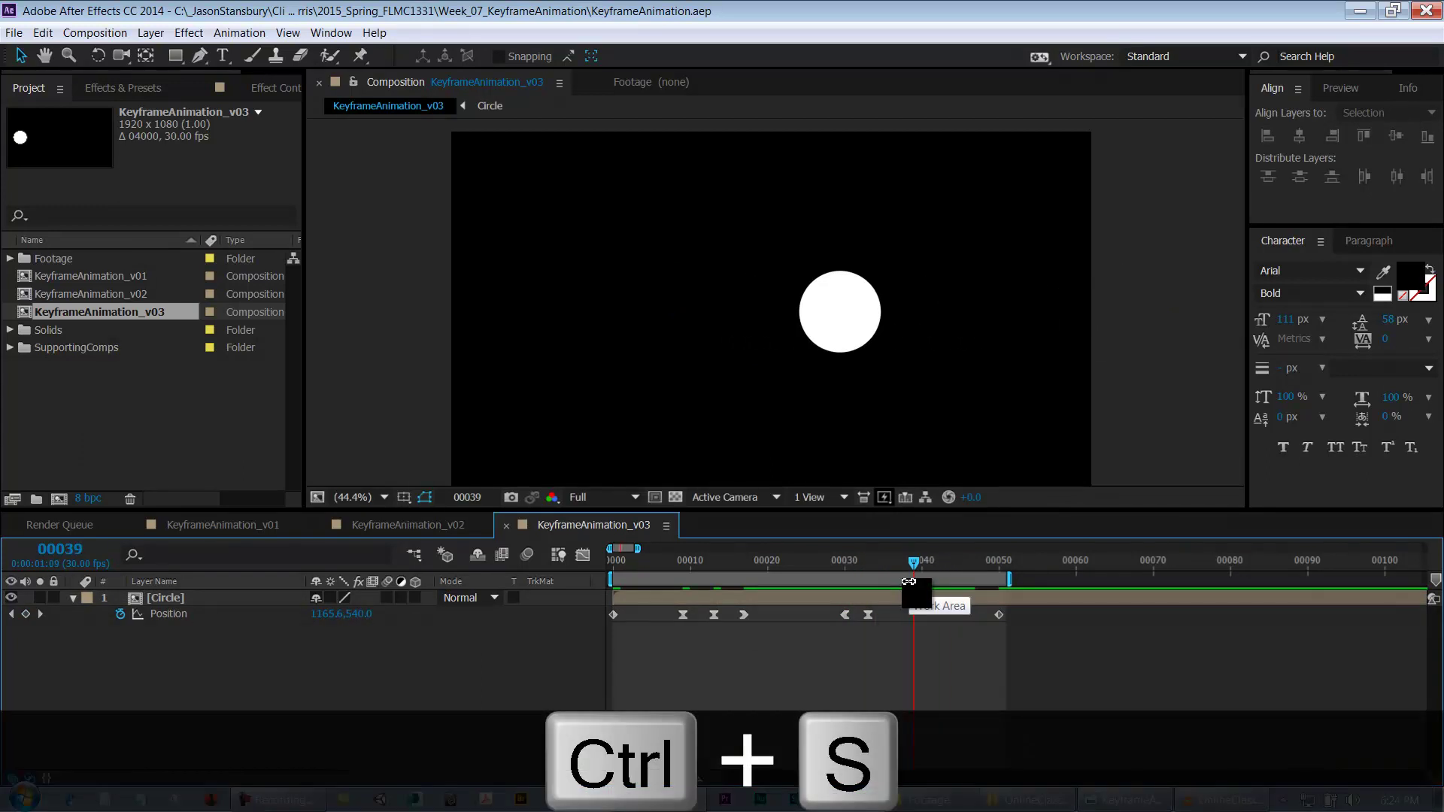
# Step: Play back the eased animation and review the circle's rise up to the overshoot keyframe at frame 9
pyautogui.press('space')
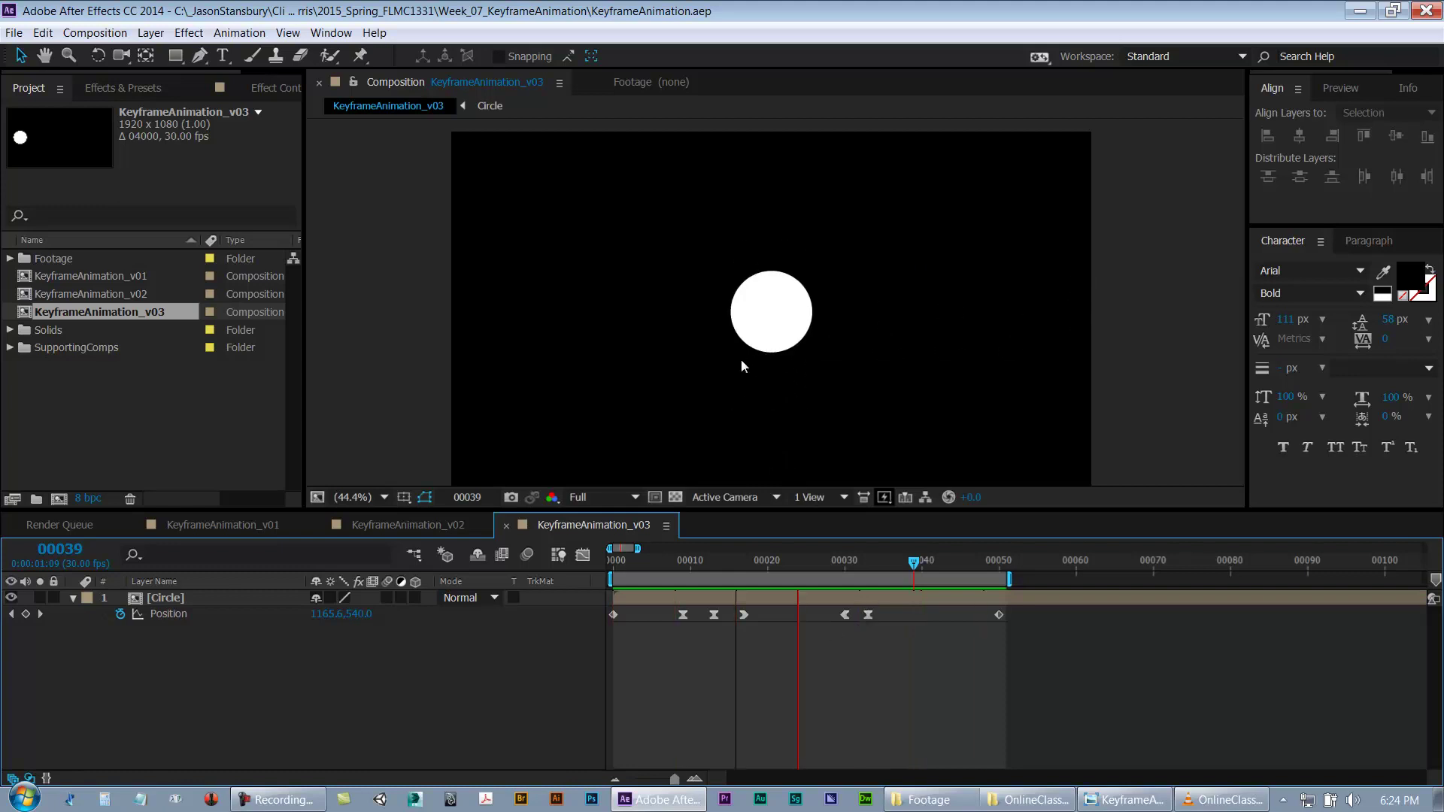
pyautogui.press('space')
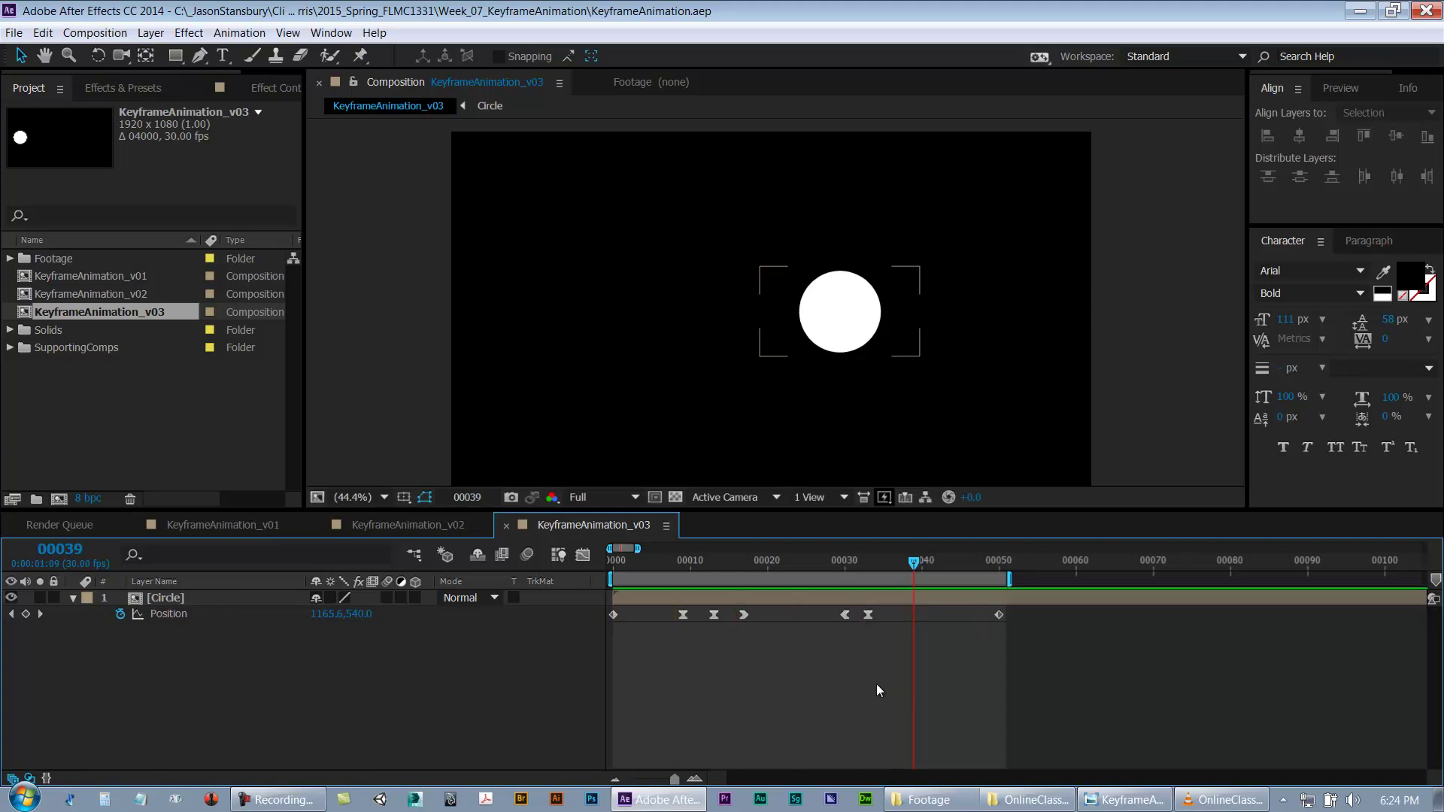
pyautogui.click(613, 564)
pyautogui.moveTo(616, 562); pyautogui.dragTo(680, 570)
pyautogui.click(683, 615)
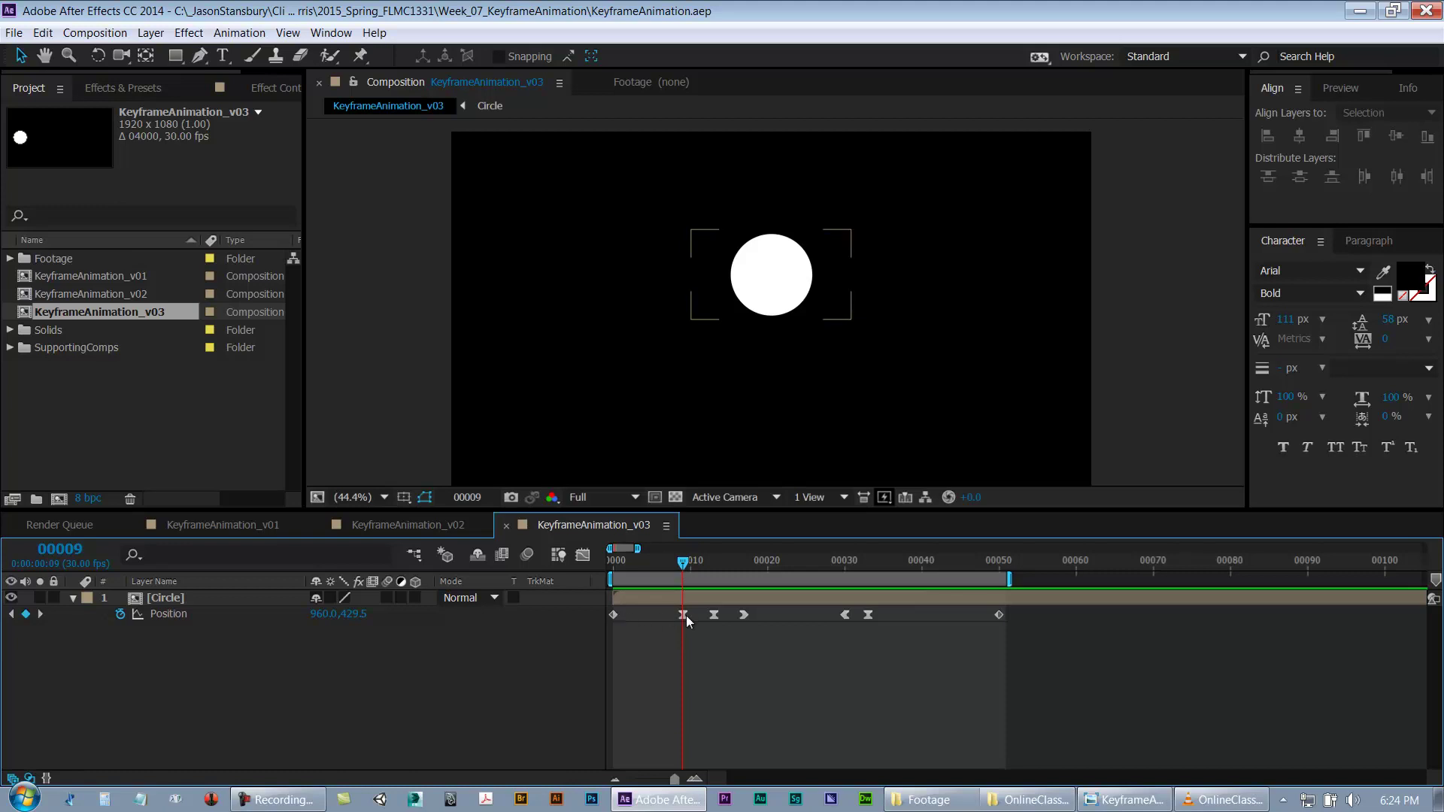
# Step: Shorten the exit by moving the last Position keyframe to about frame 42, and save after previewing
pyautogui.click(928, 651)
pyautogui.click(868, 616)
pyautogui.moveTo(994, 615); pyautogui.dragTo(942, 617)
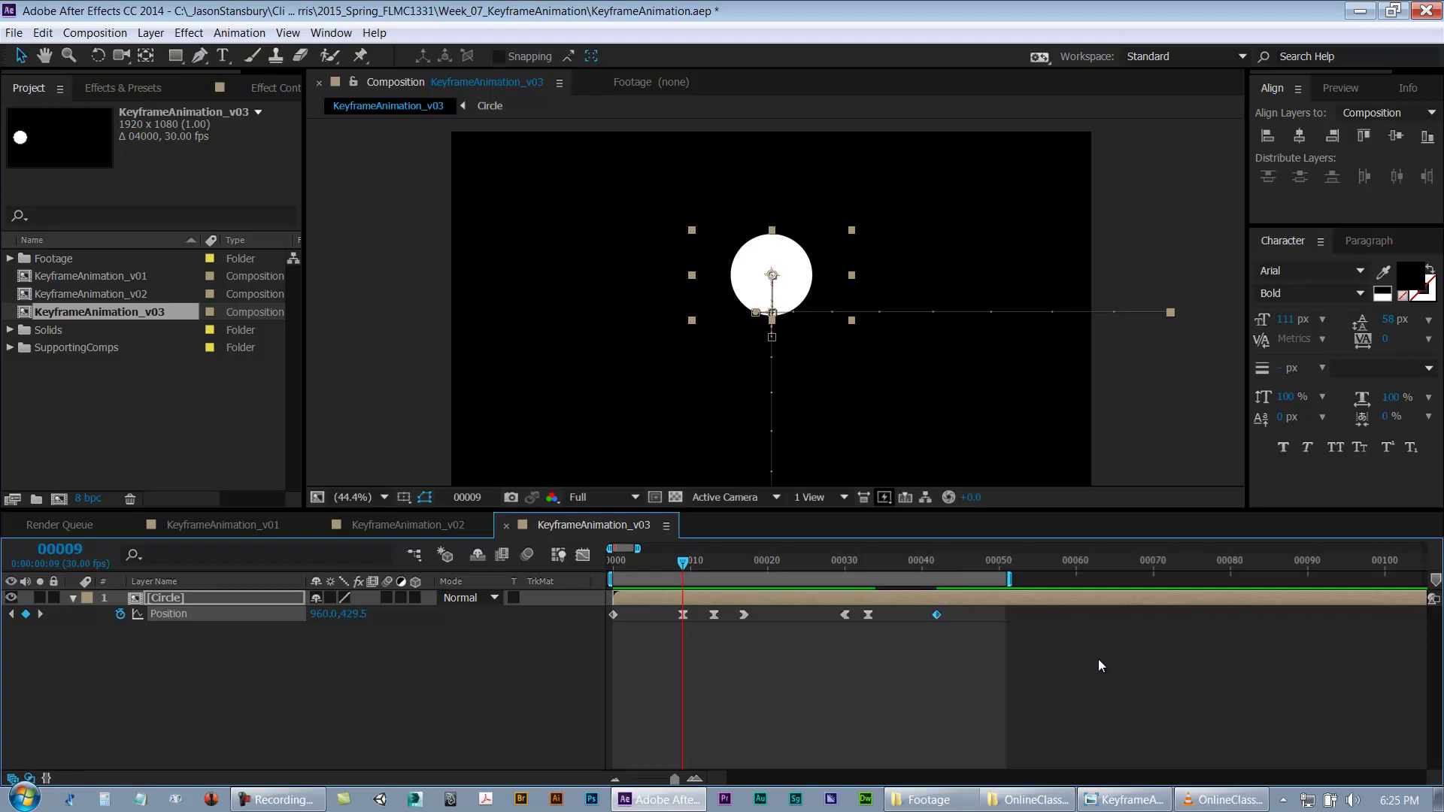
pyautogui.press('space')
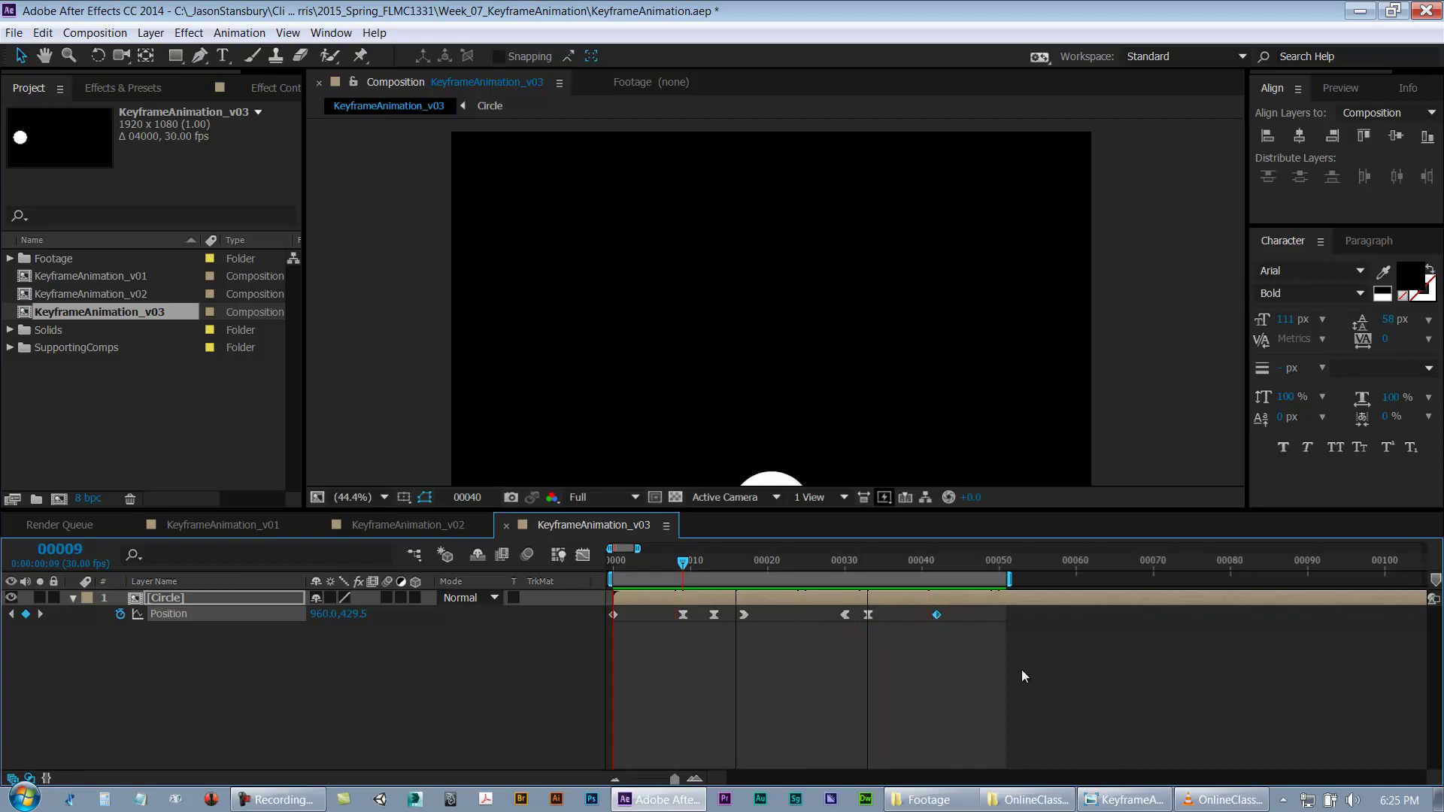
pyautogui.hotkey('ctrl', 's')
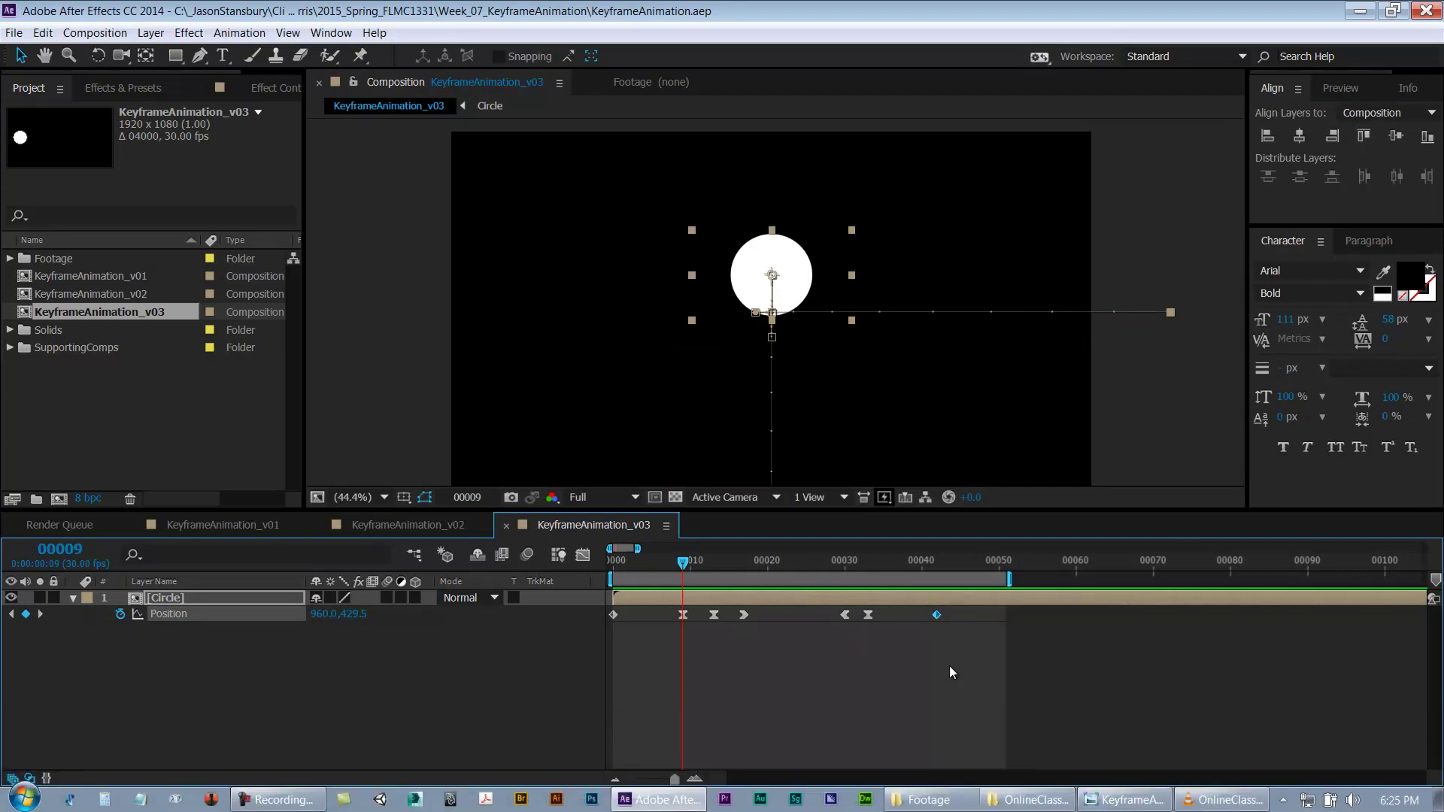
# Step: Replay the retimed animation and examine the circle's overshoot and settle between frames 9 and 14
pyautogui.press('space')
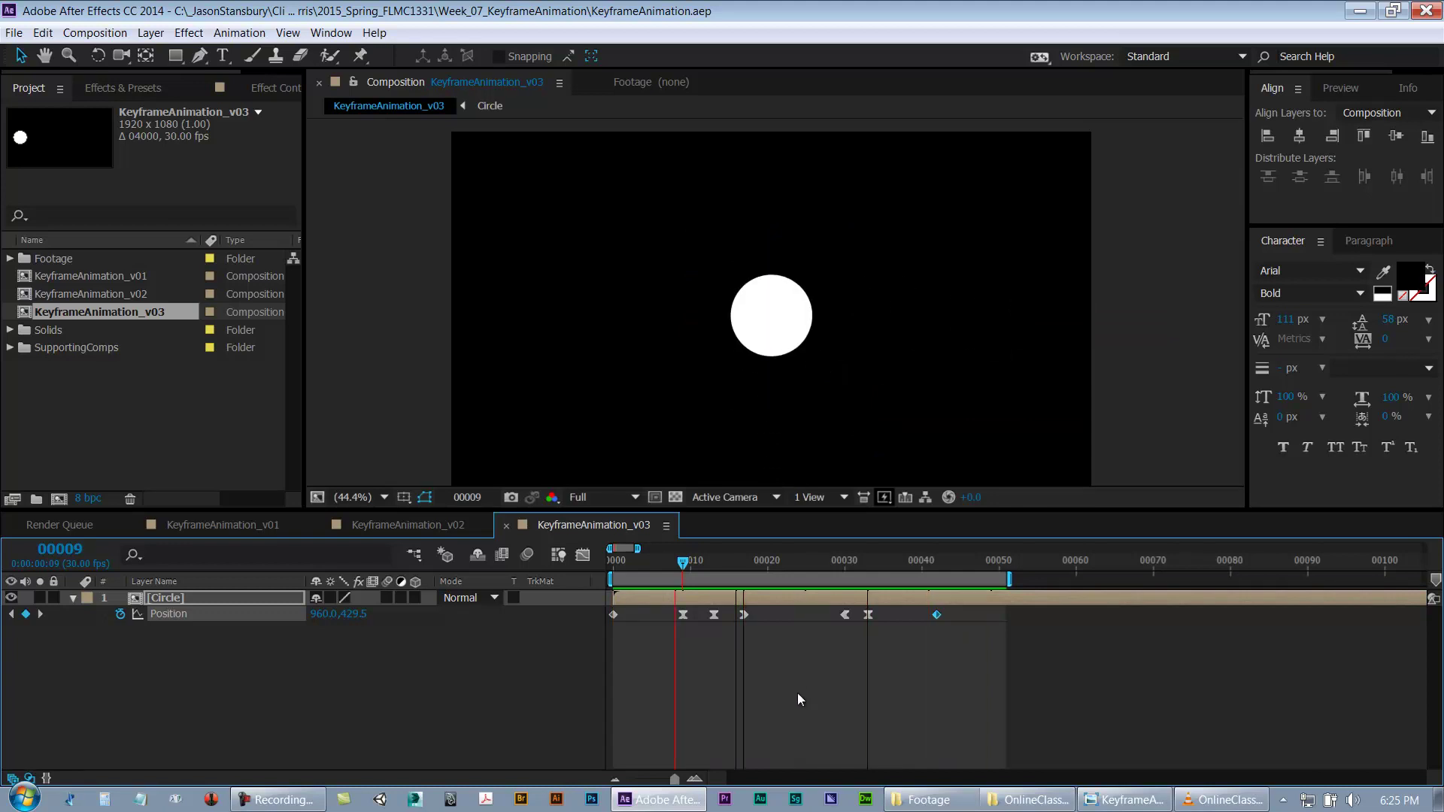
pyautogui.hotkey('ctrl', 's')
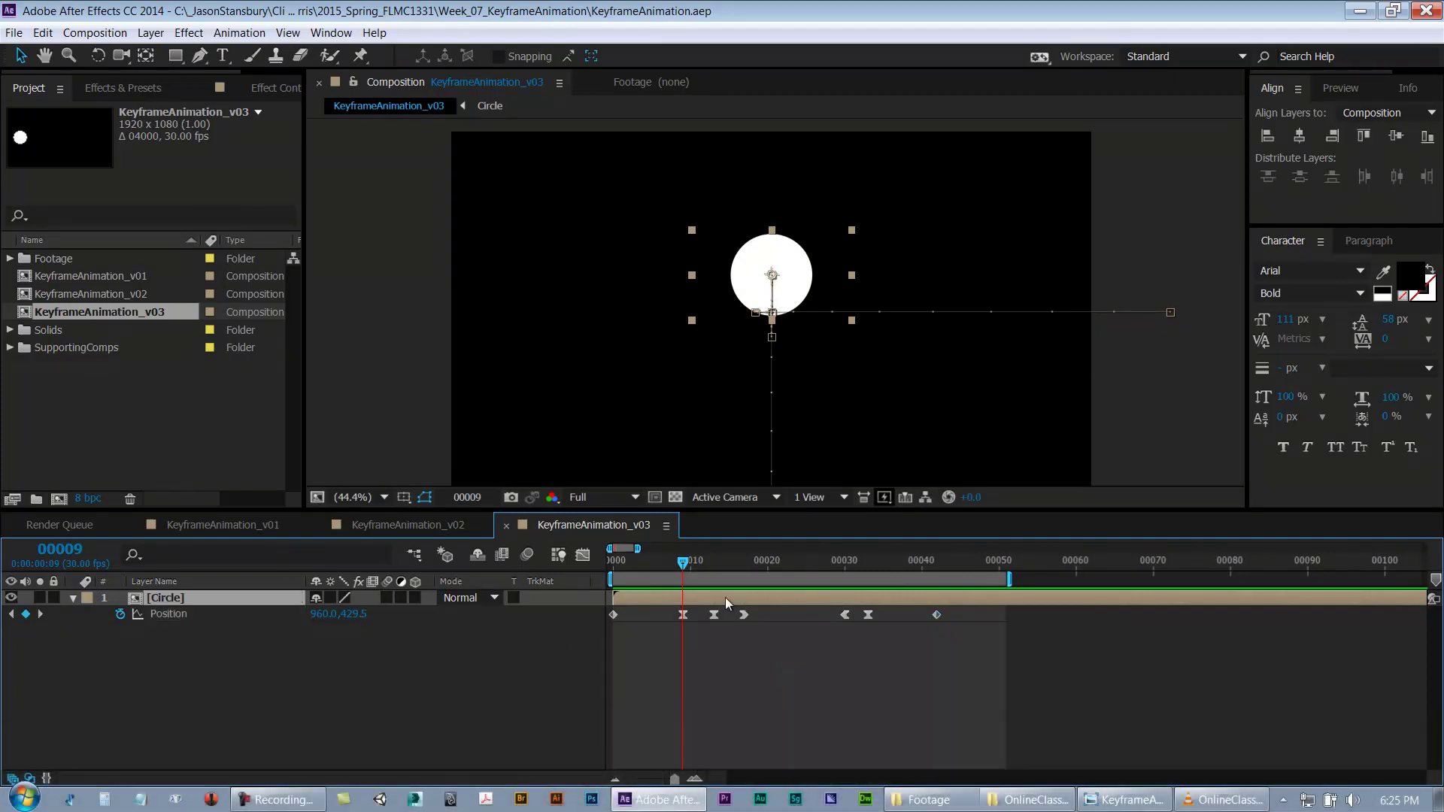
pyautogui.moveTo(682, 562); pyautogui.dragTo(720, 563)
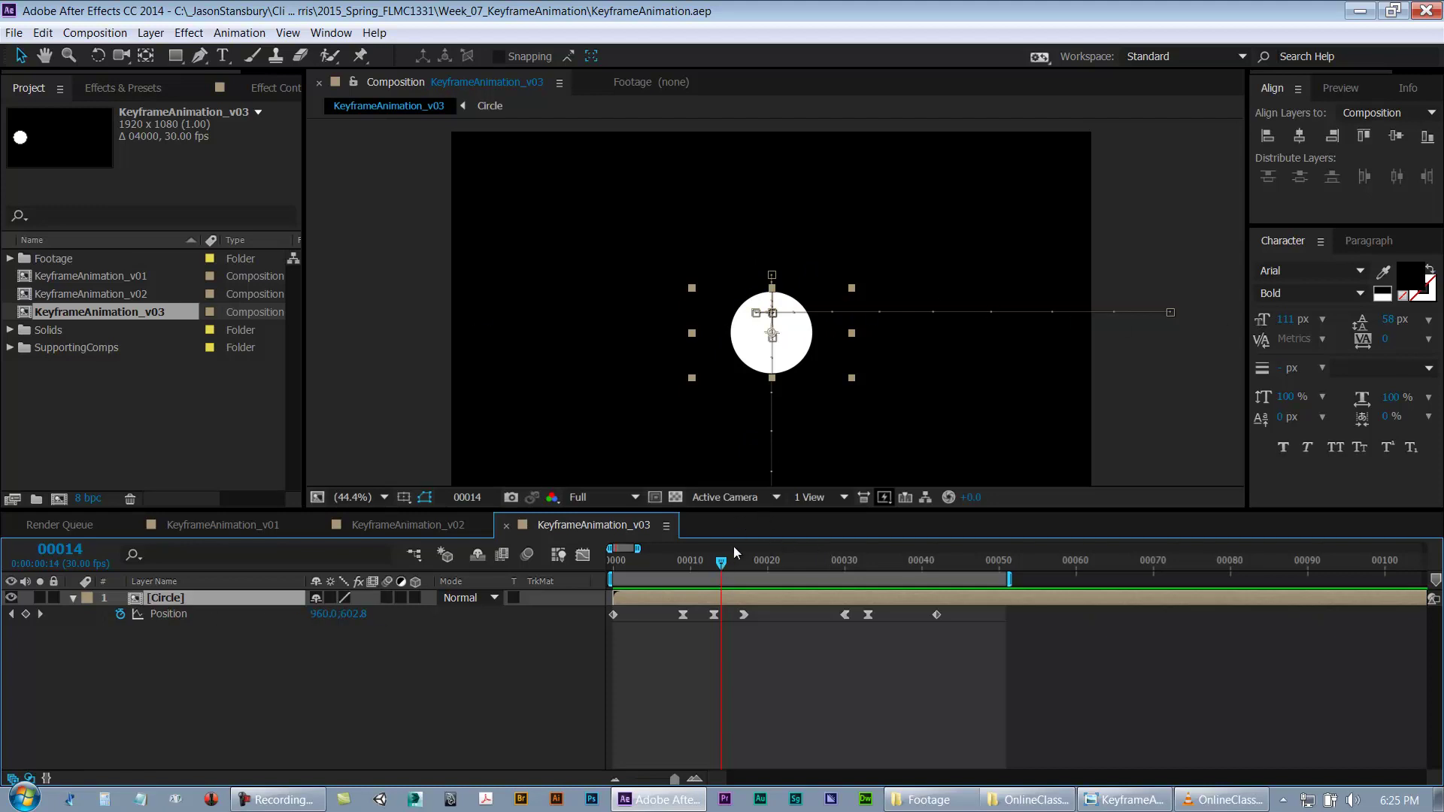
pyautogui.moveTo(727, 562)
pyautogui.mouseDown()
pyautogui.moveTo(764, 567)
pyautogui.moveTo(720, 570)
pyautogui.mouseUp()
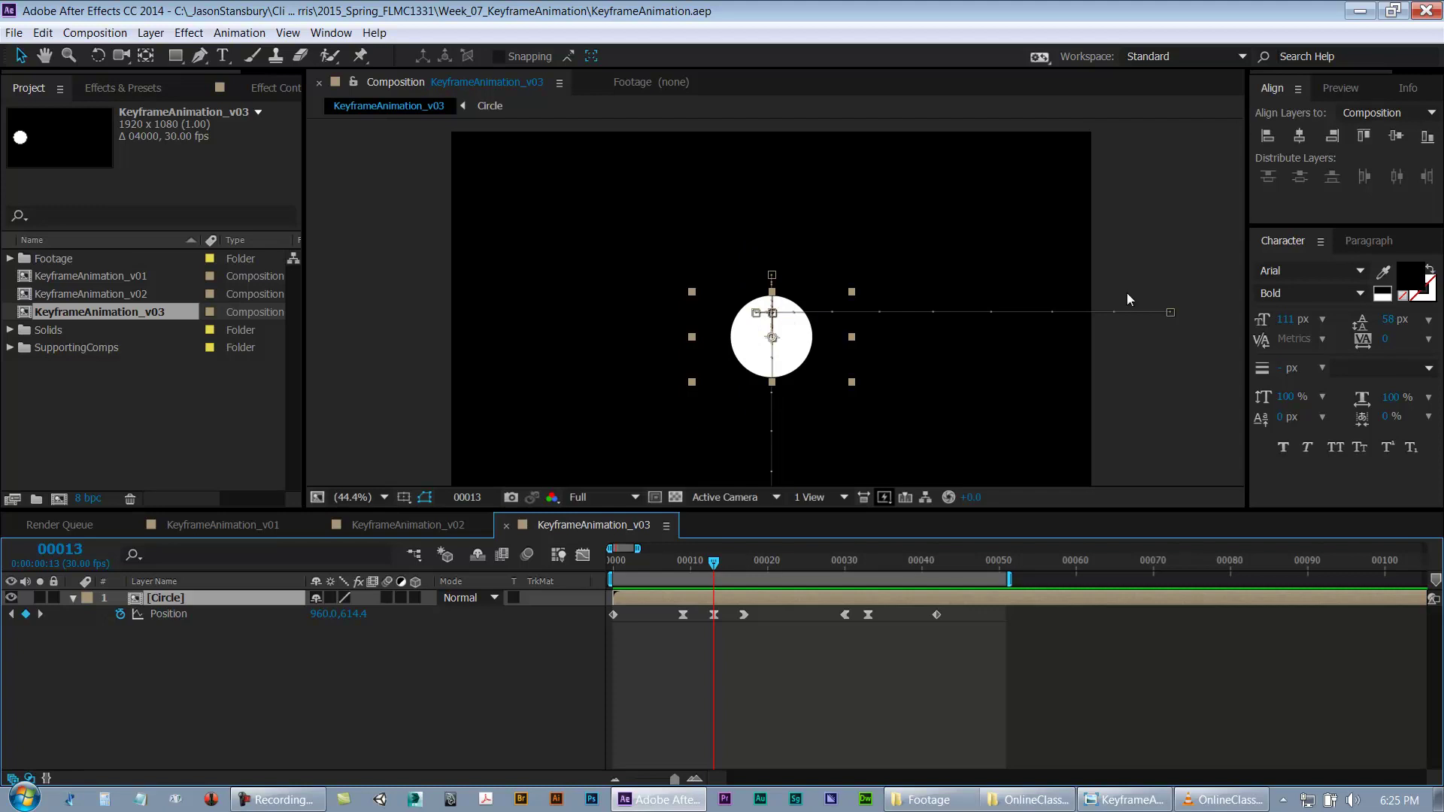
pyautogui.press('space')
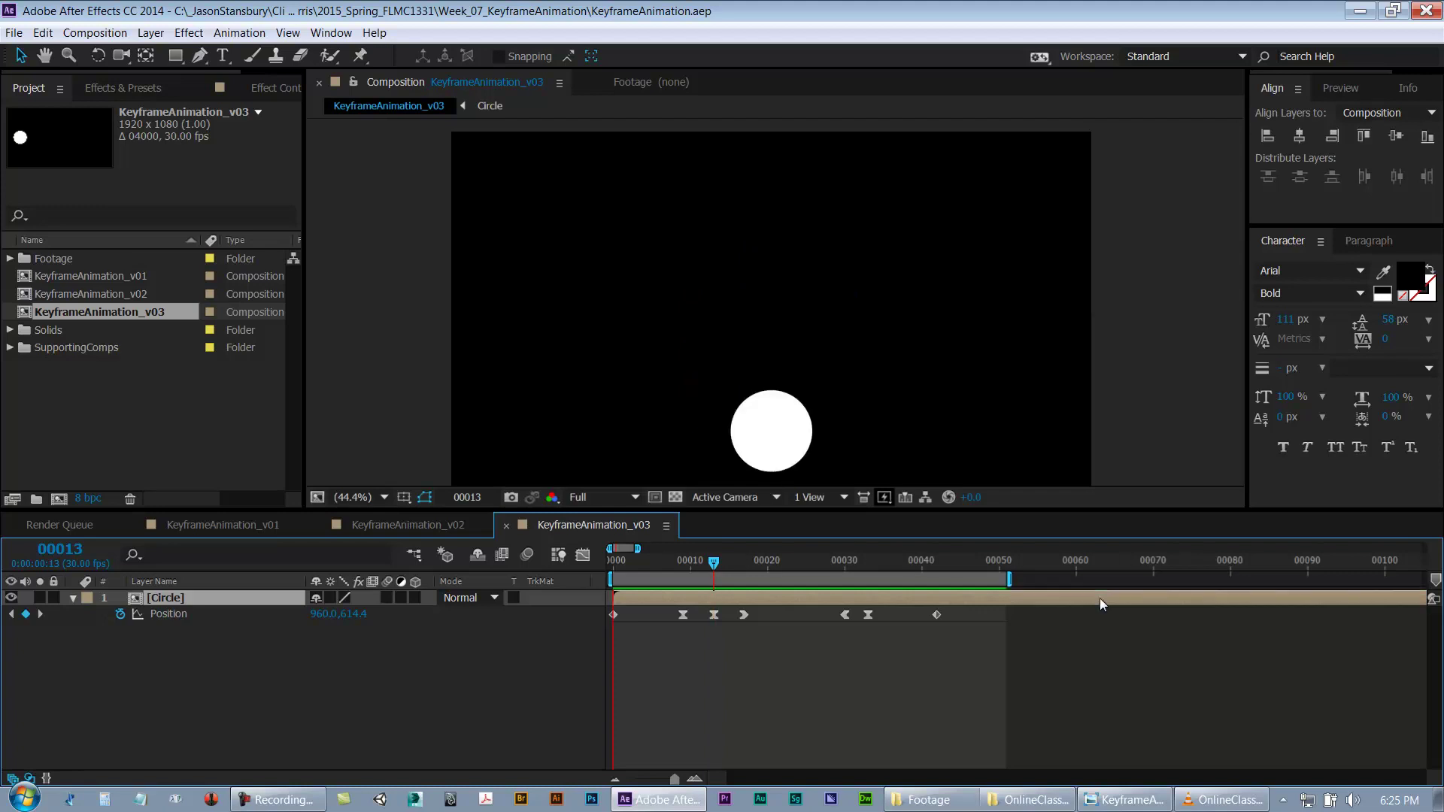
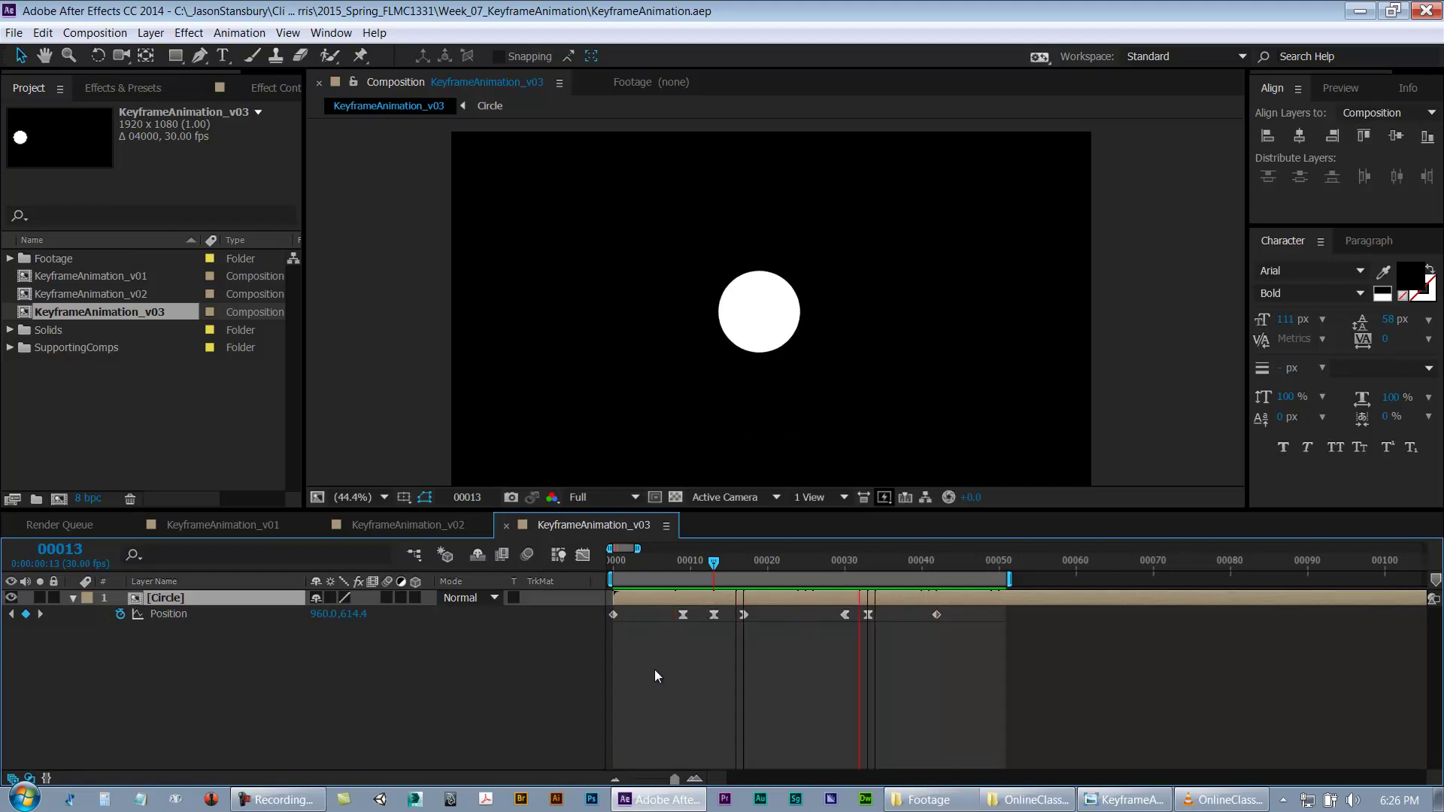
# Step: At frame 4, enable motion blur for the Circle layer and the composition, comparing the circle with and without it
pyautogui.moveTo(647, 560)
pyautogui.mouseDown()
pyautogui.moveTo(616, 562)
pyautogui.moveTo(657, 570)
pyautogui.moveTo(644, 570)
pyautogui.mouseUp()
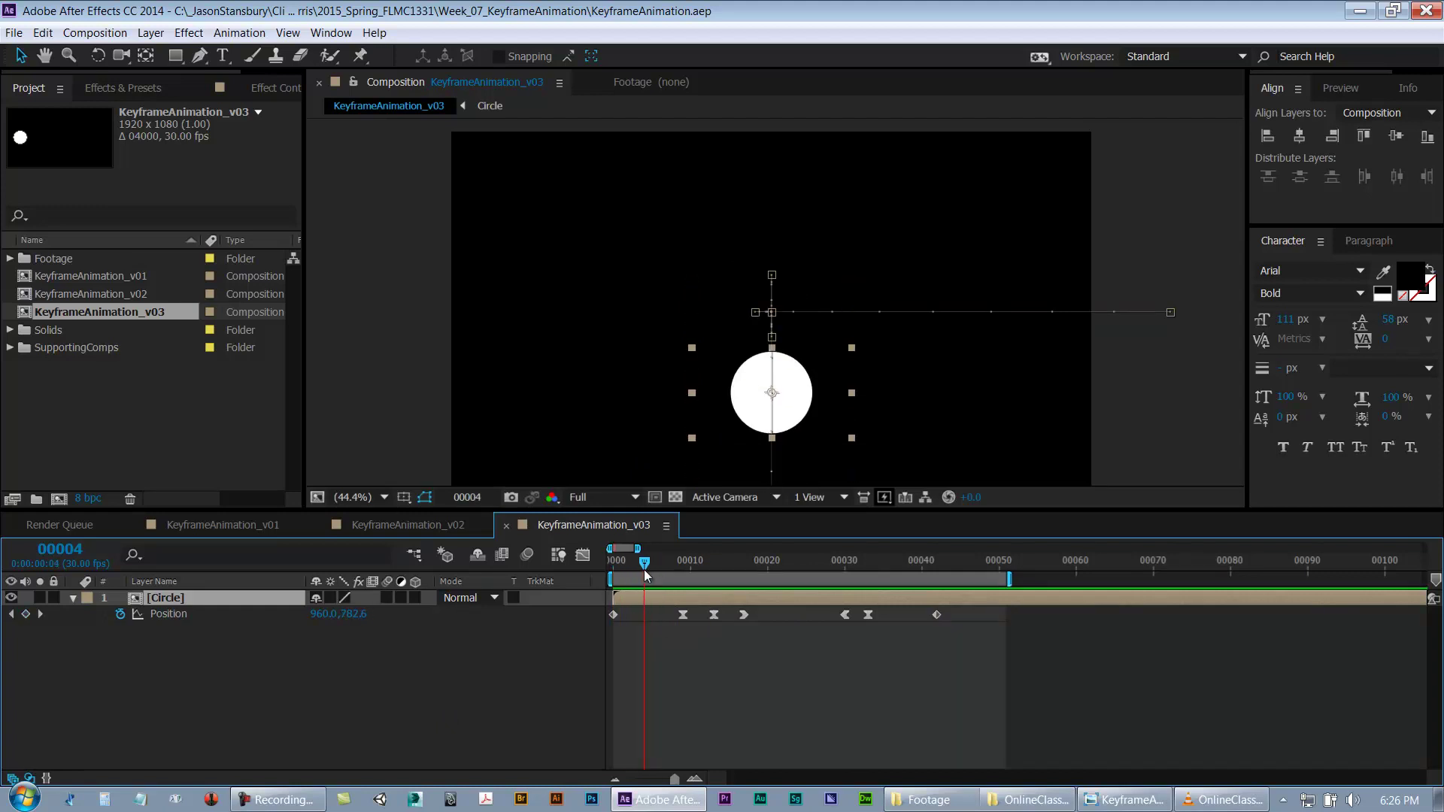
pyautogui.click(386, 597)
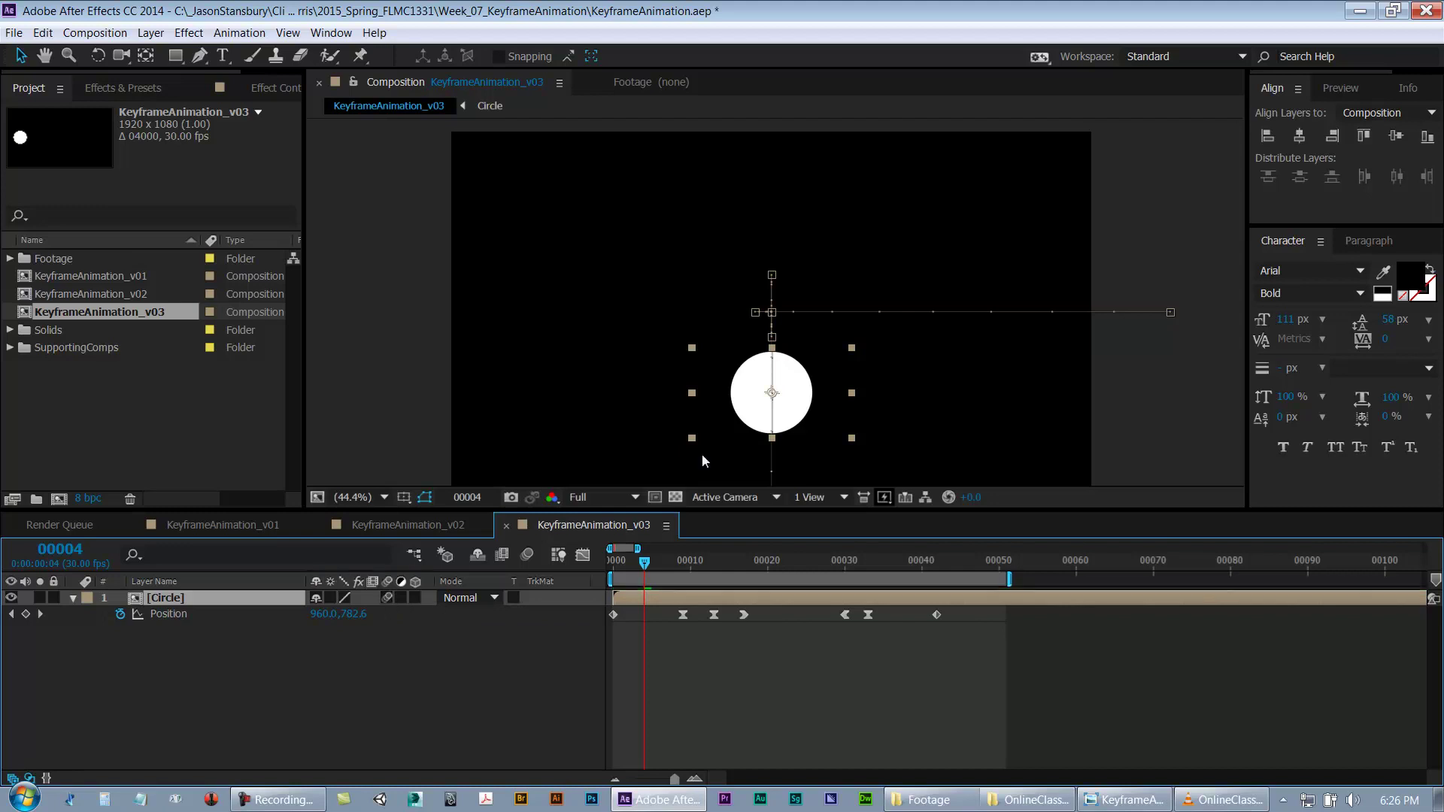
pyautogui.click(701, 703)
pyautogui.click(197, 597)
pyautogui.click(527, 555)
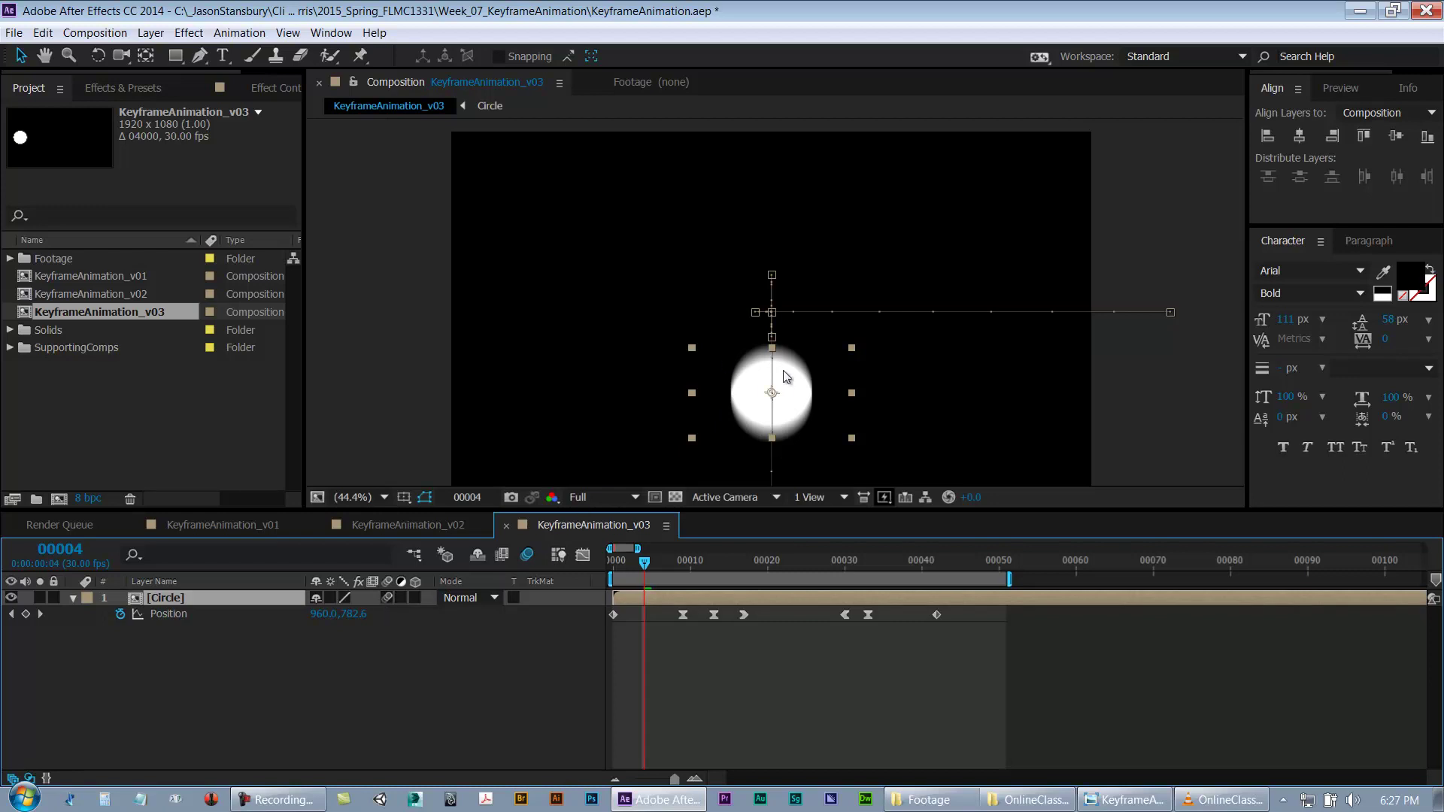
pyautogui.click(527, 556)
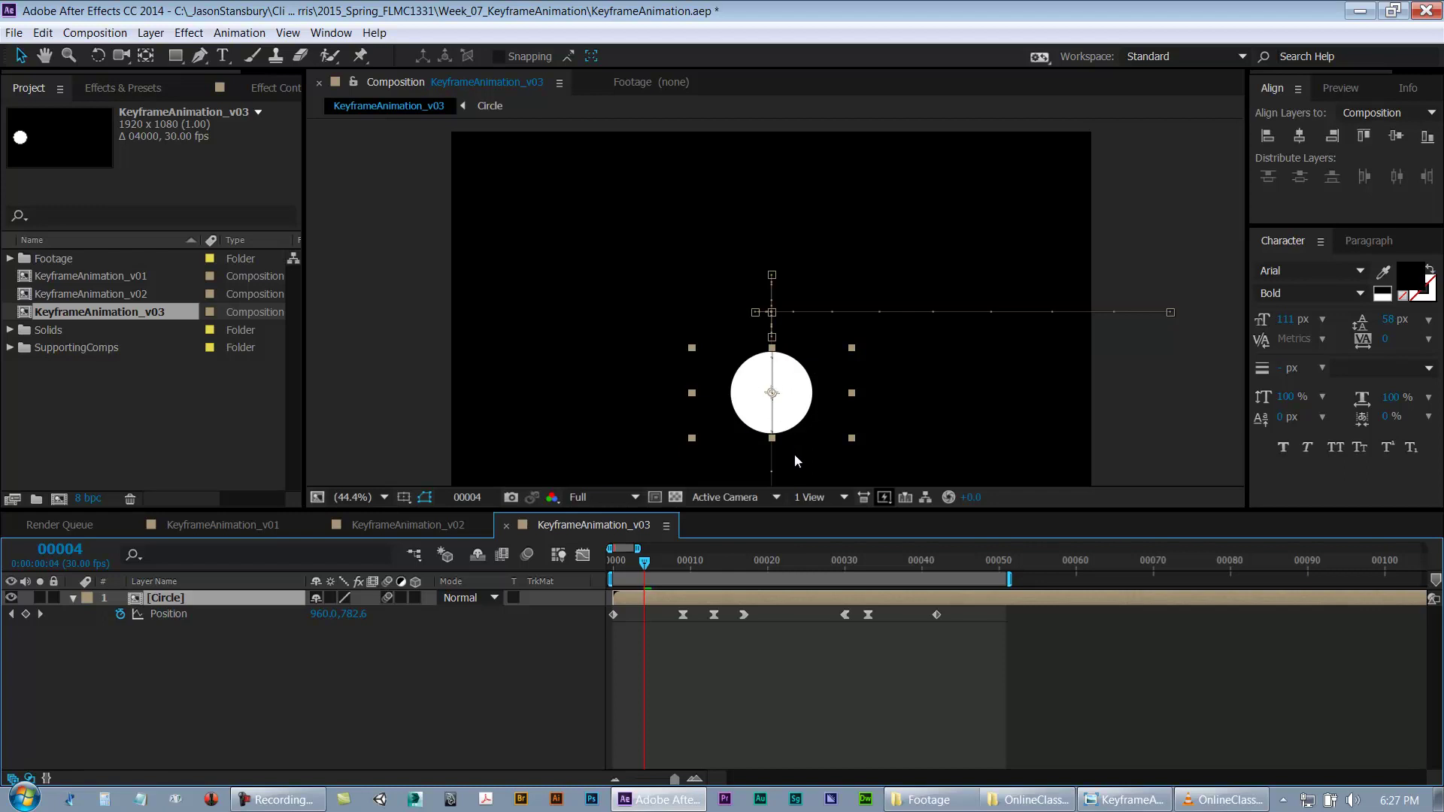
pyautogui.click(527, 555)
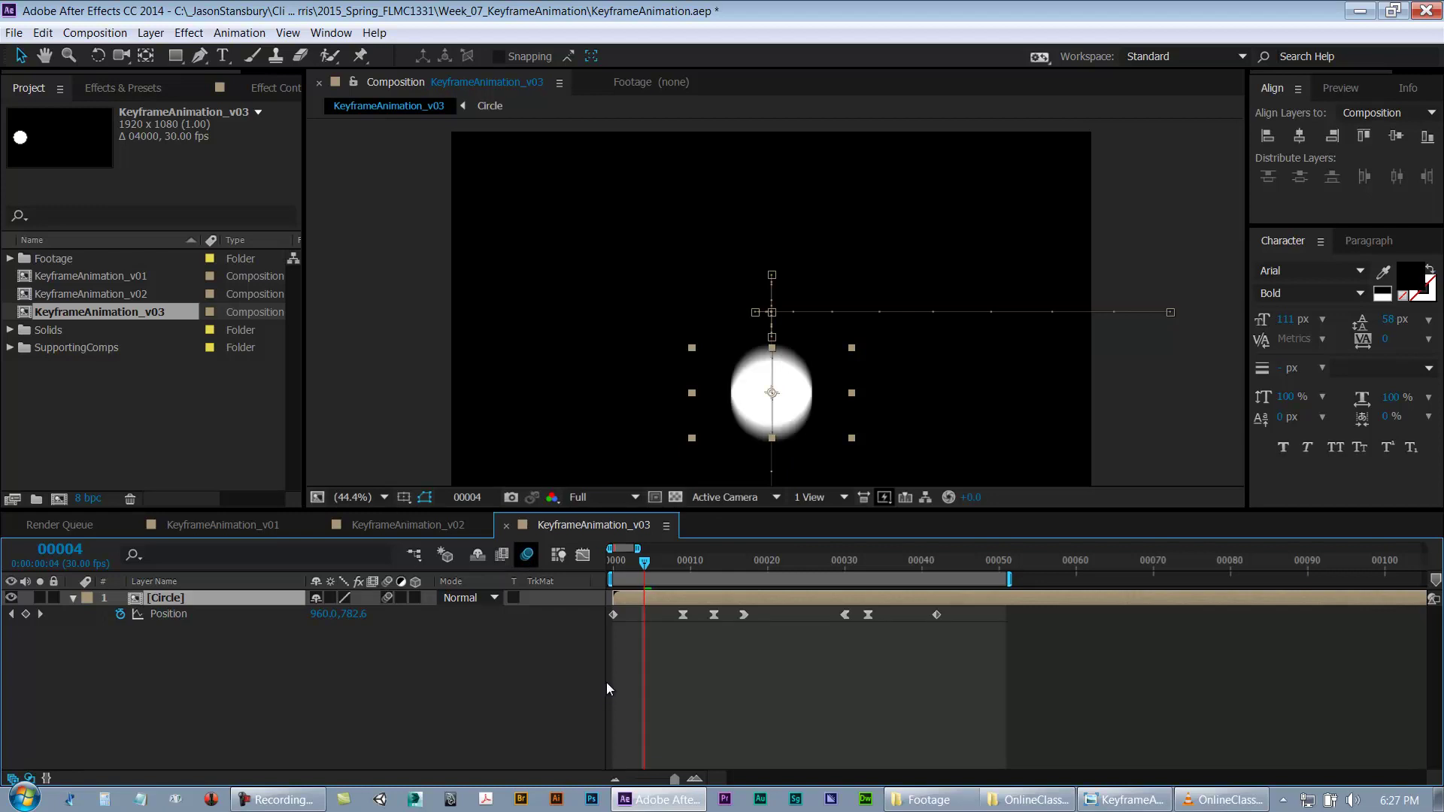
pyautogui.click(760, 657)
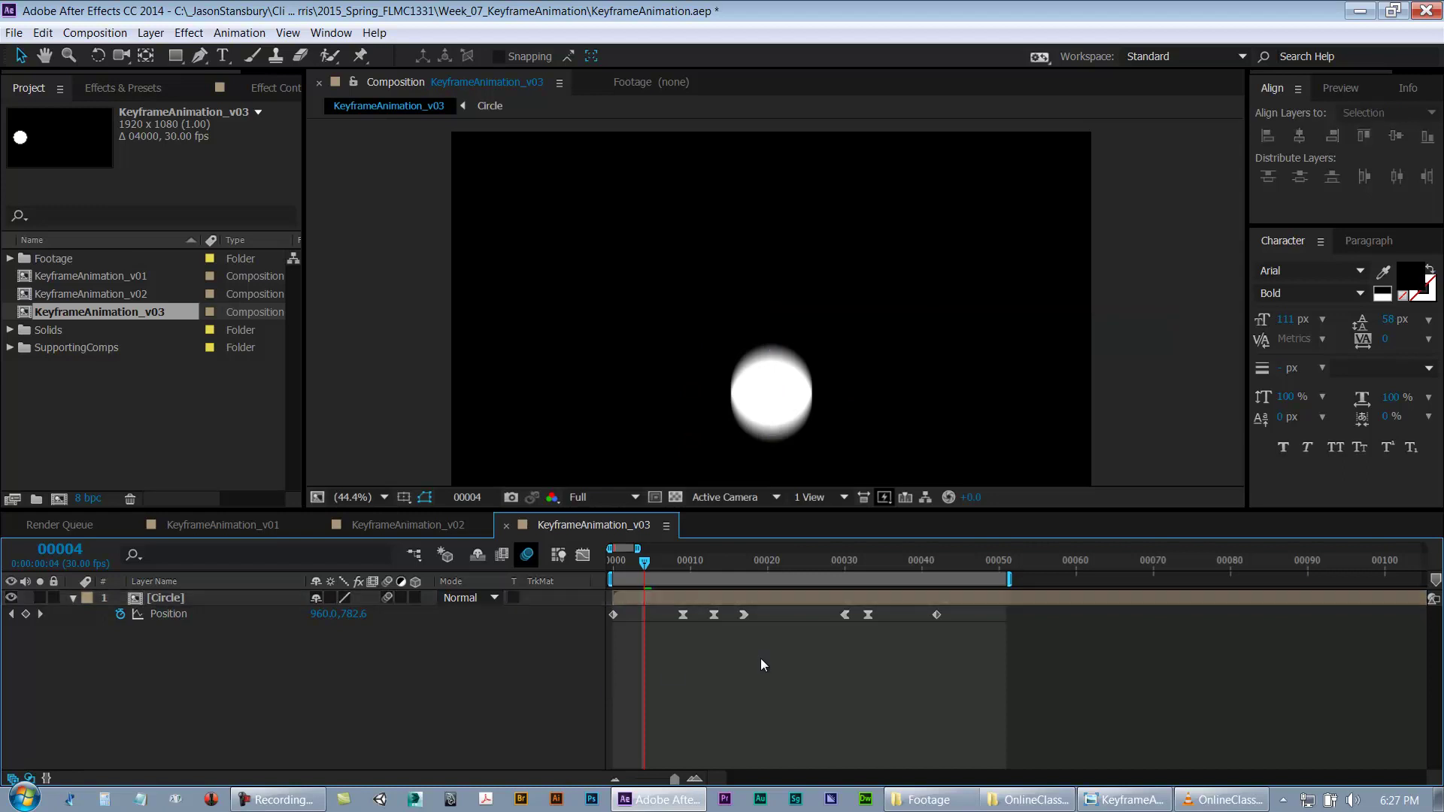
# Step: Preview the animation with motion blur and save the project
pyautogui.press('space')
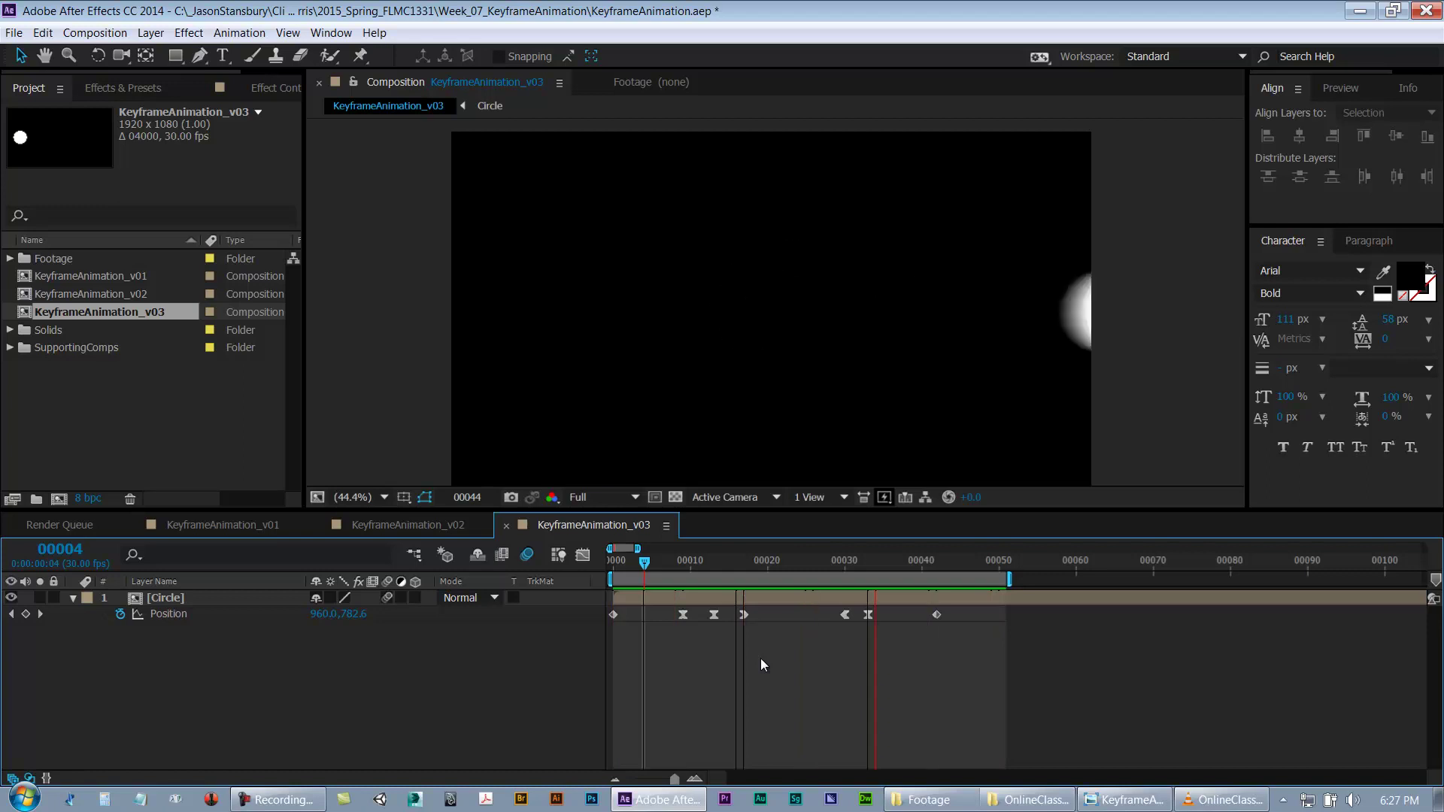
pyautogui.hotkey('ctrl', 's')
pyautogui.click(728, 679)
pyautogui.press('space')
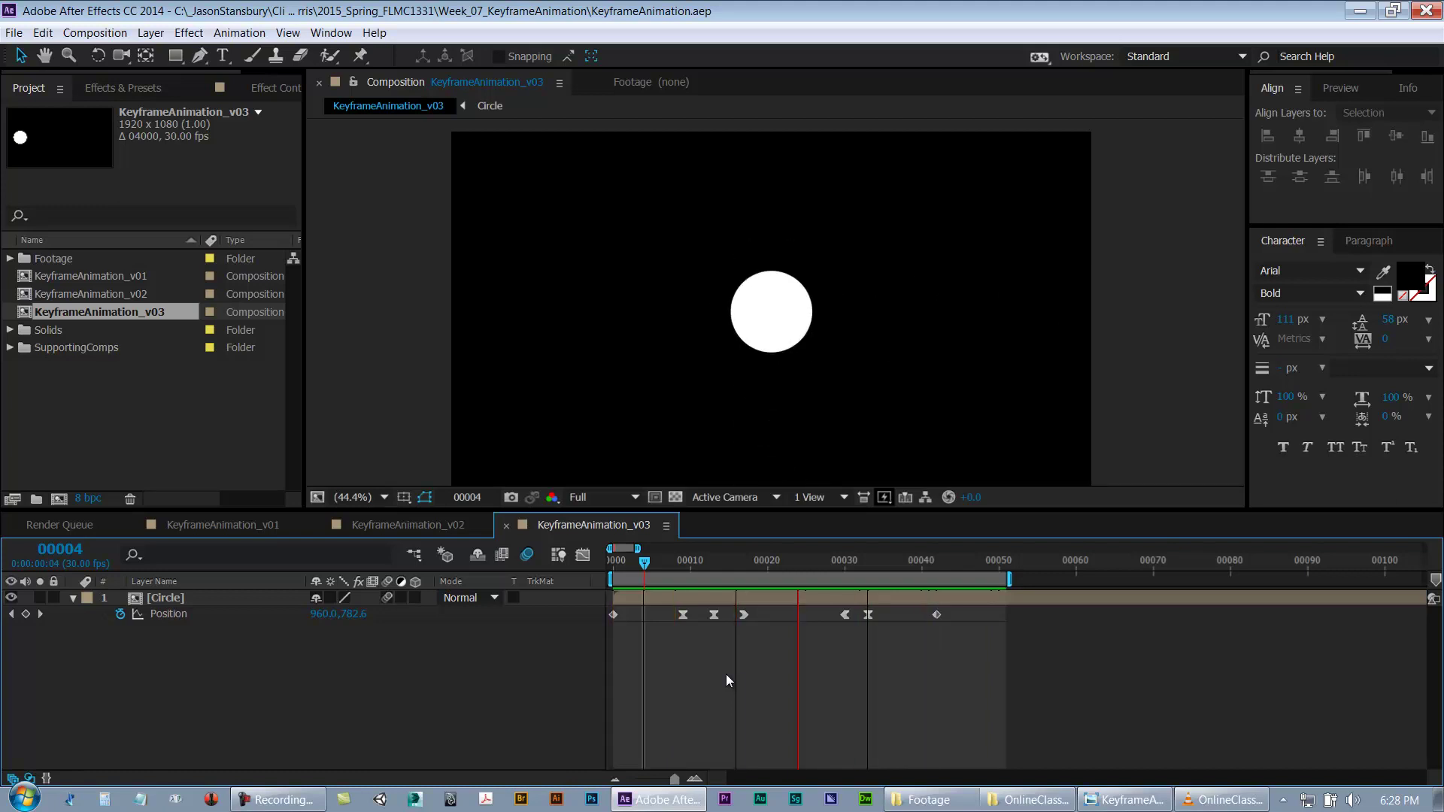
# Step: Save the project and review the circle's rise, overshoot and settle from frame 0 to frame 17
pyautogui.hotkey('ctrl', 's')
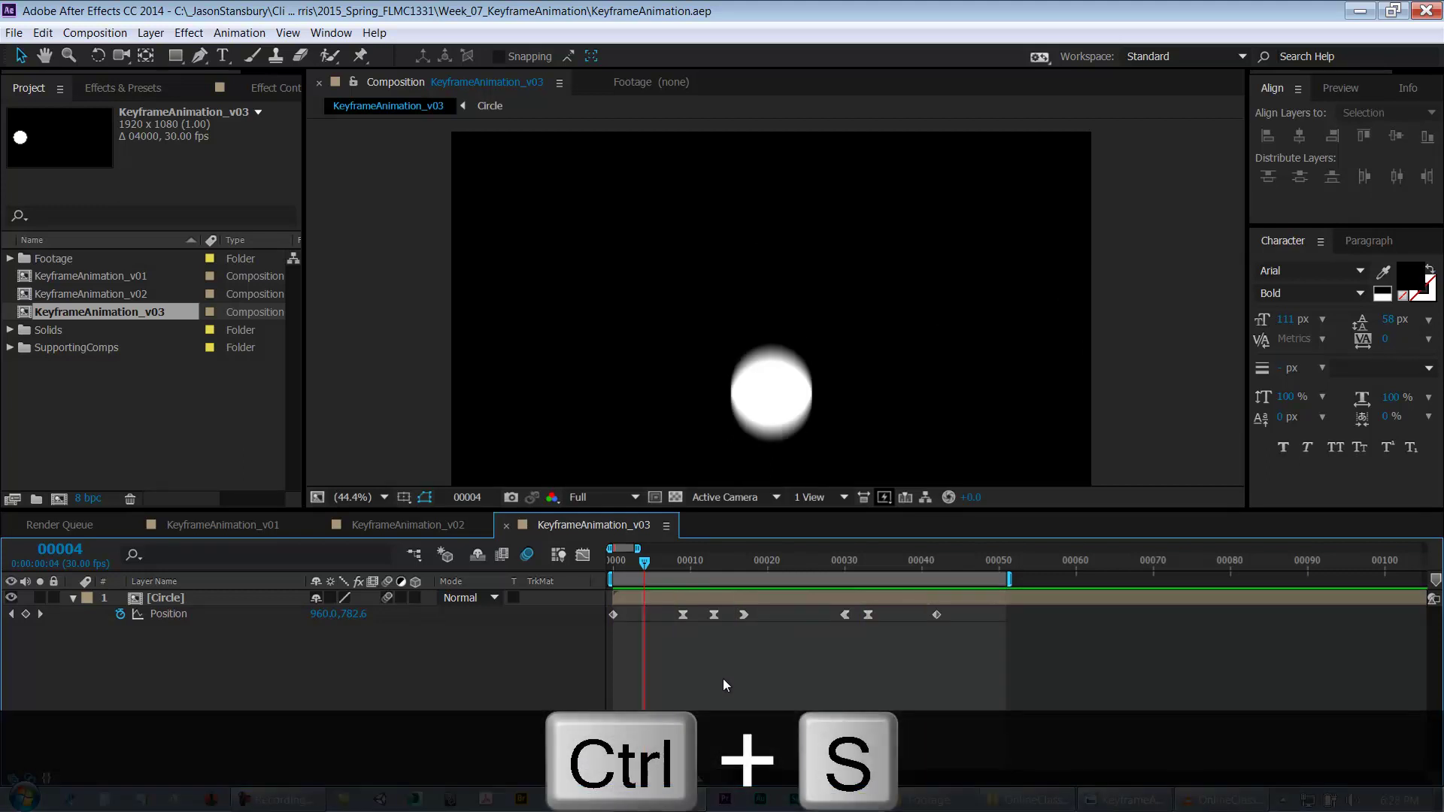
pyautogui.moveTo(680, 561); pyautogui.dragTo(583, 592)
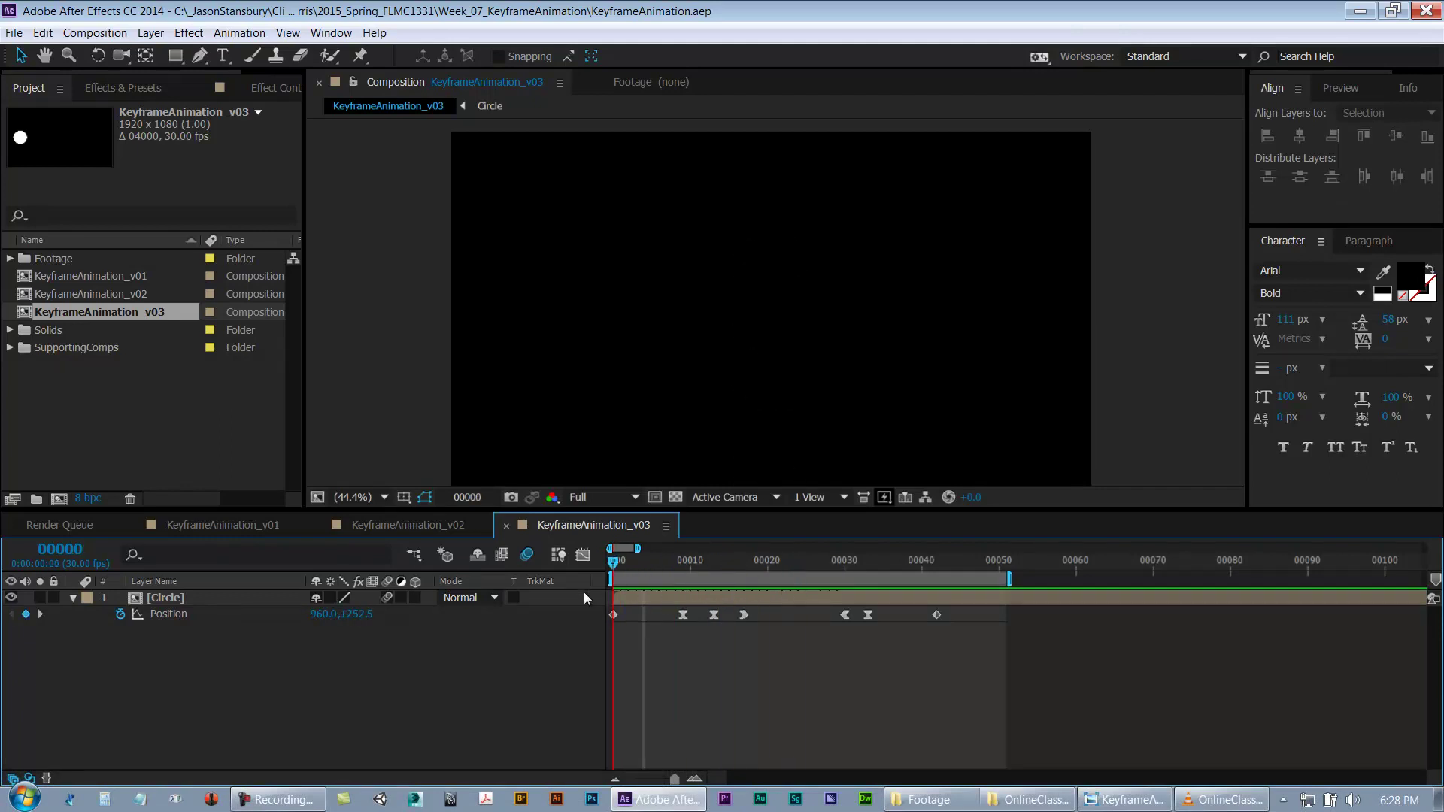
pyautogui.click(685, 615)
pyautogui.click(685, 563)
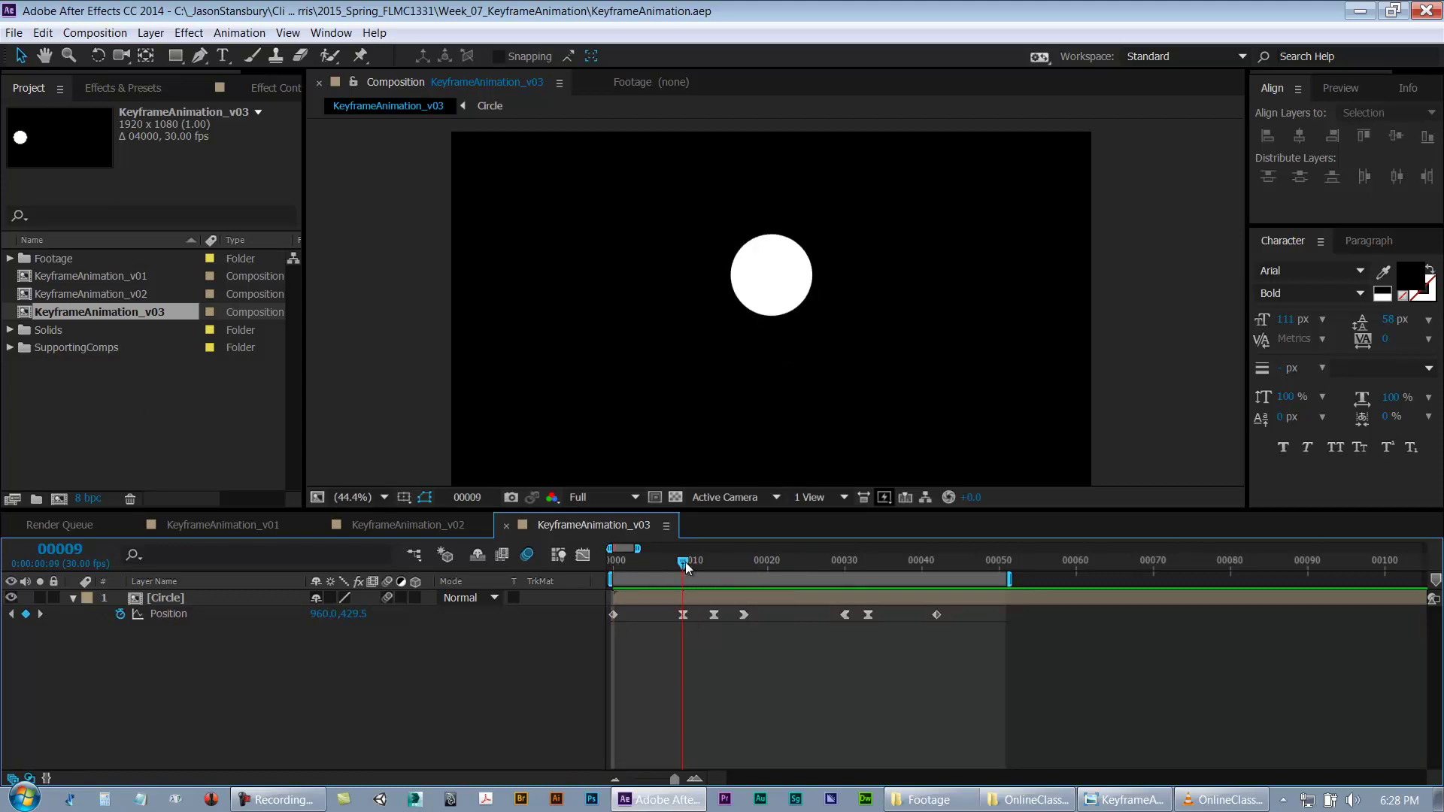
pyautogui.moveTo(684, 562); pyautogui.dragTo(748, 561)
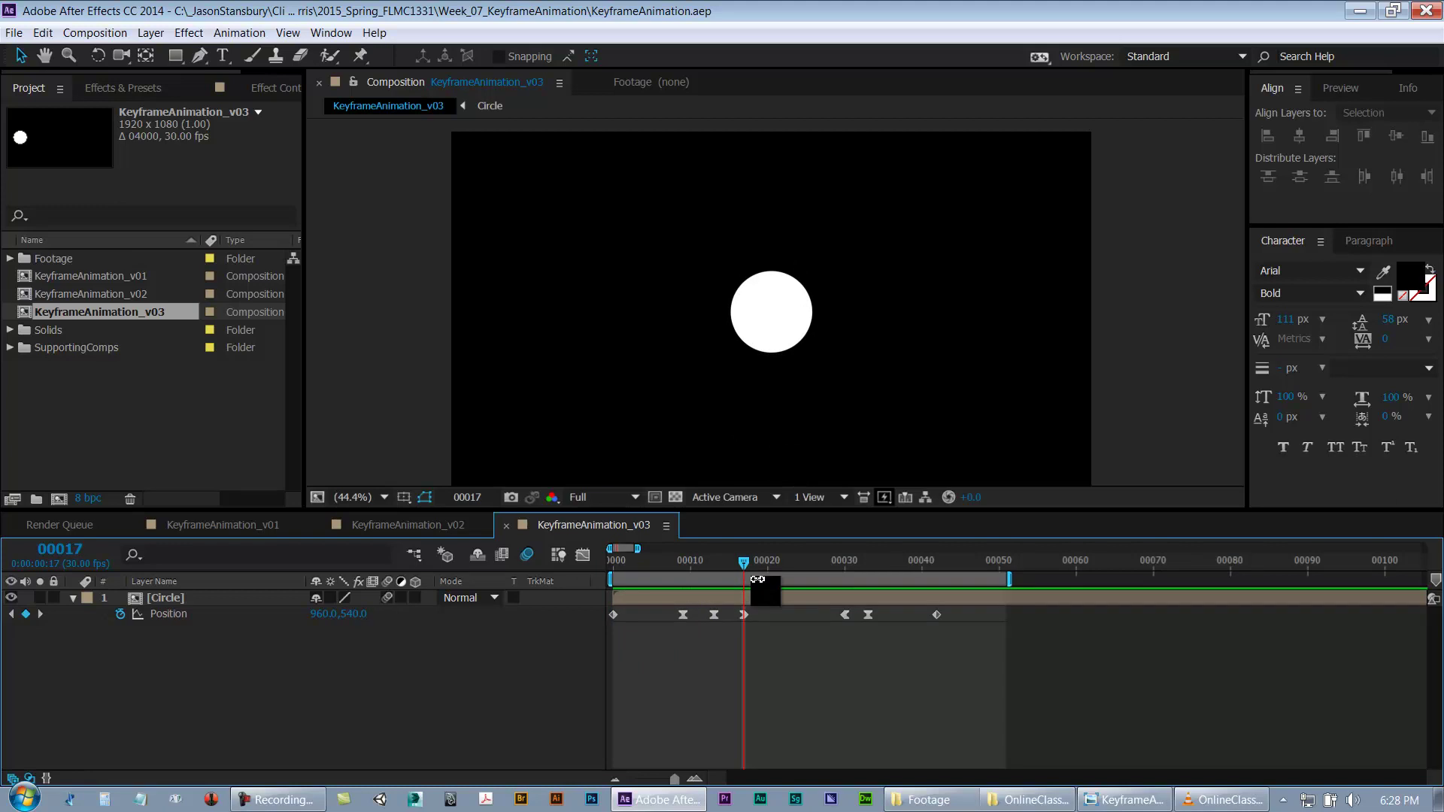
# Step: Duplicate the KeyframeAnimation_v03 composition and open the duplicate
pyautogui.click(79, 345)
pyautogui.click(106, 313)
pyautogui.hotkey('ctrl', 'd')
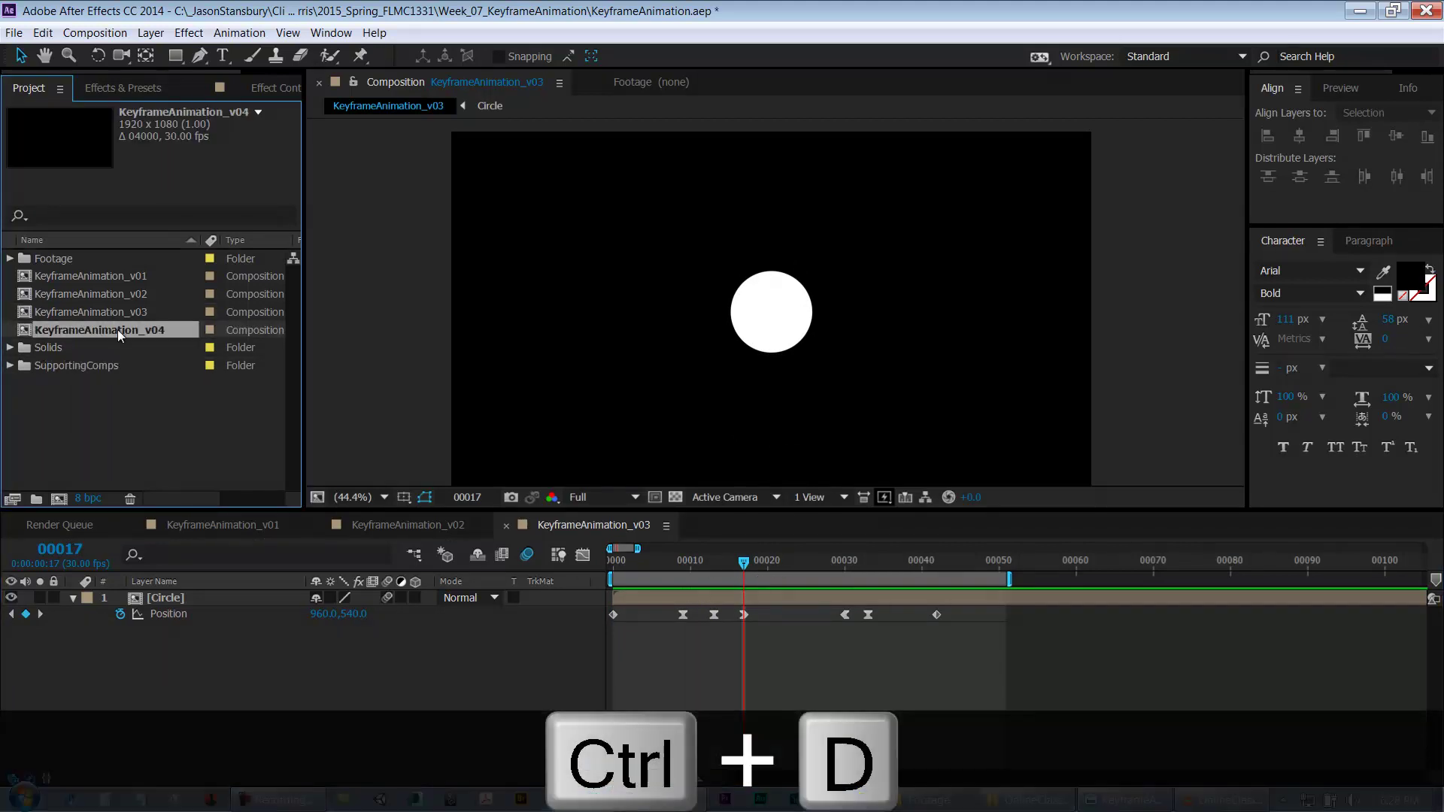
pyautogui.doubleClick(117, 330)
# Step: Delete all Position keyframes from the Circle layer and centre it horizontally and vertically in the composition
pyautogui.click(143, 595)
pyautogui.moveTo(989, 692); pyautogui.dragTo(558, 600)
pyautogui.press('Delete')
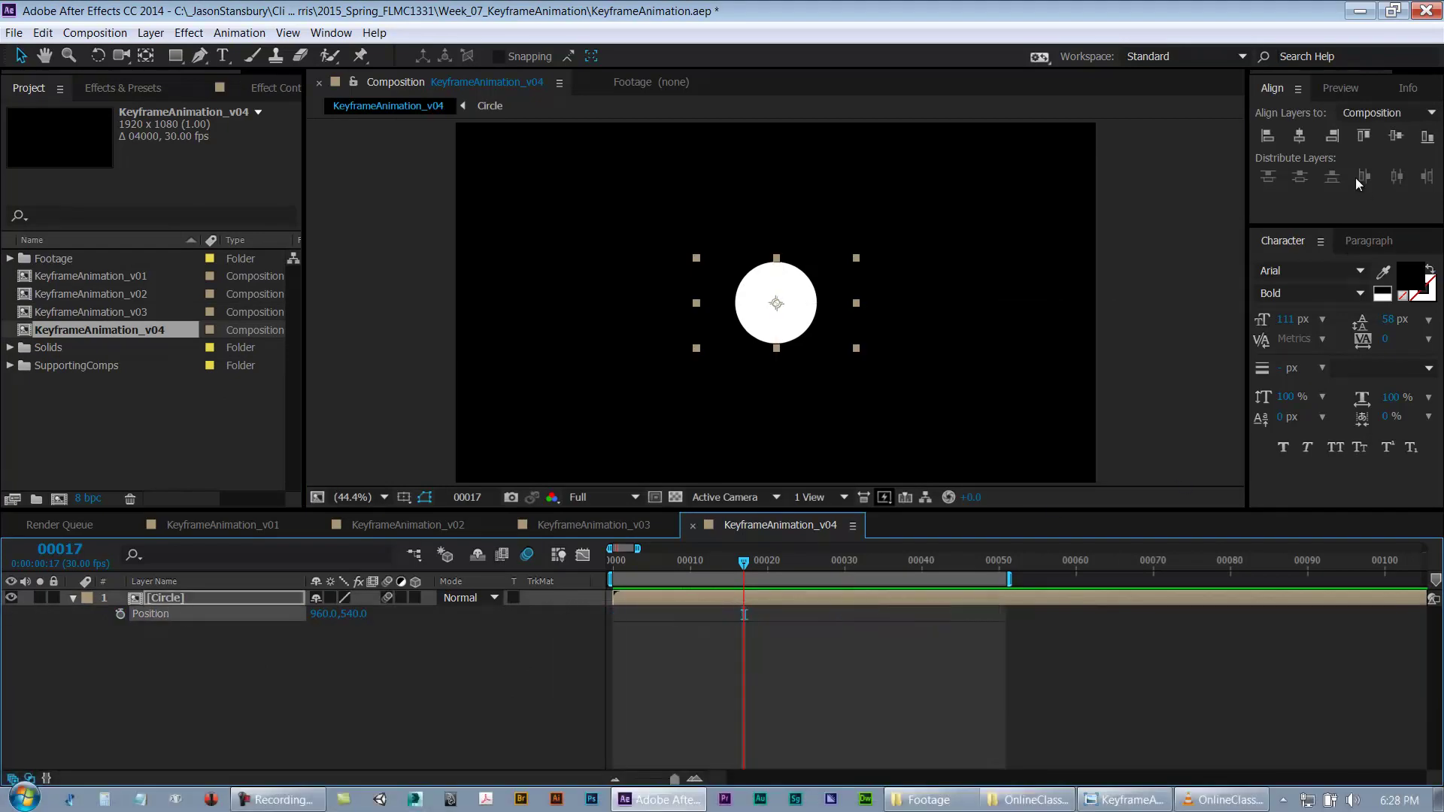
pyautogui.moveTo(819, 303); pyautogui.dragTo(898, 247)
pyautogui.click(1298, 135)
pyautogui.click(1395, 136)
pyautogui.click(806, 696)
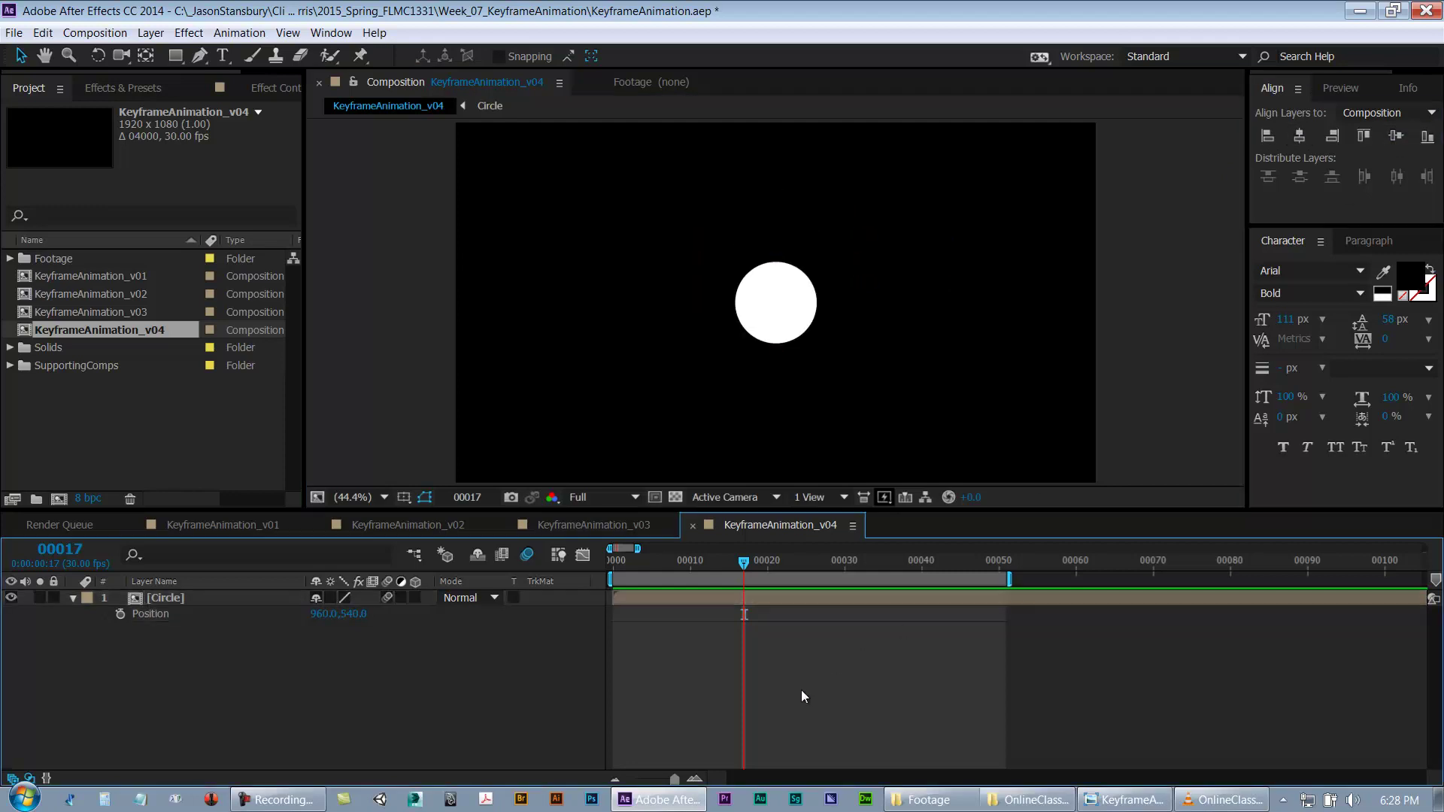
# Step: Reveal the Circle layer's Scale property and look at the full-size circle inside its nested composition, closing it again
pyautogui.click(174, 600)
pyautogui.press('s')
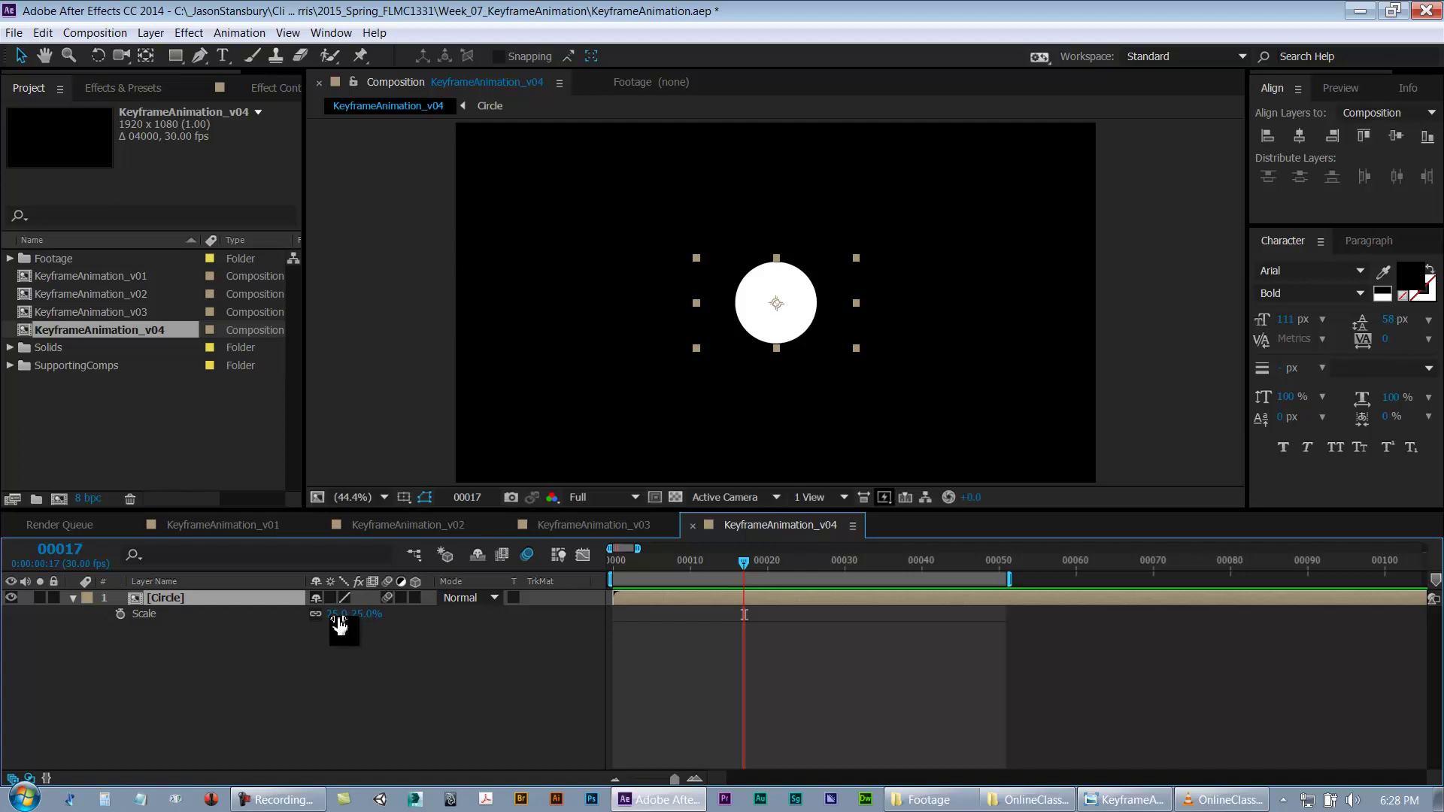
pyautogui.doubleClick(237, 601)
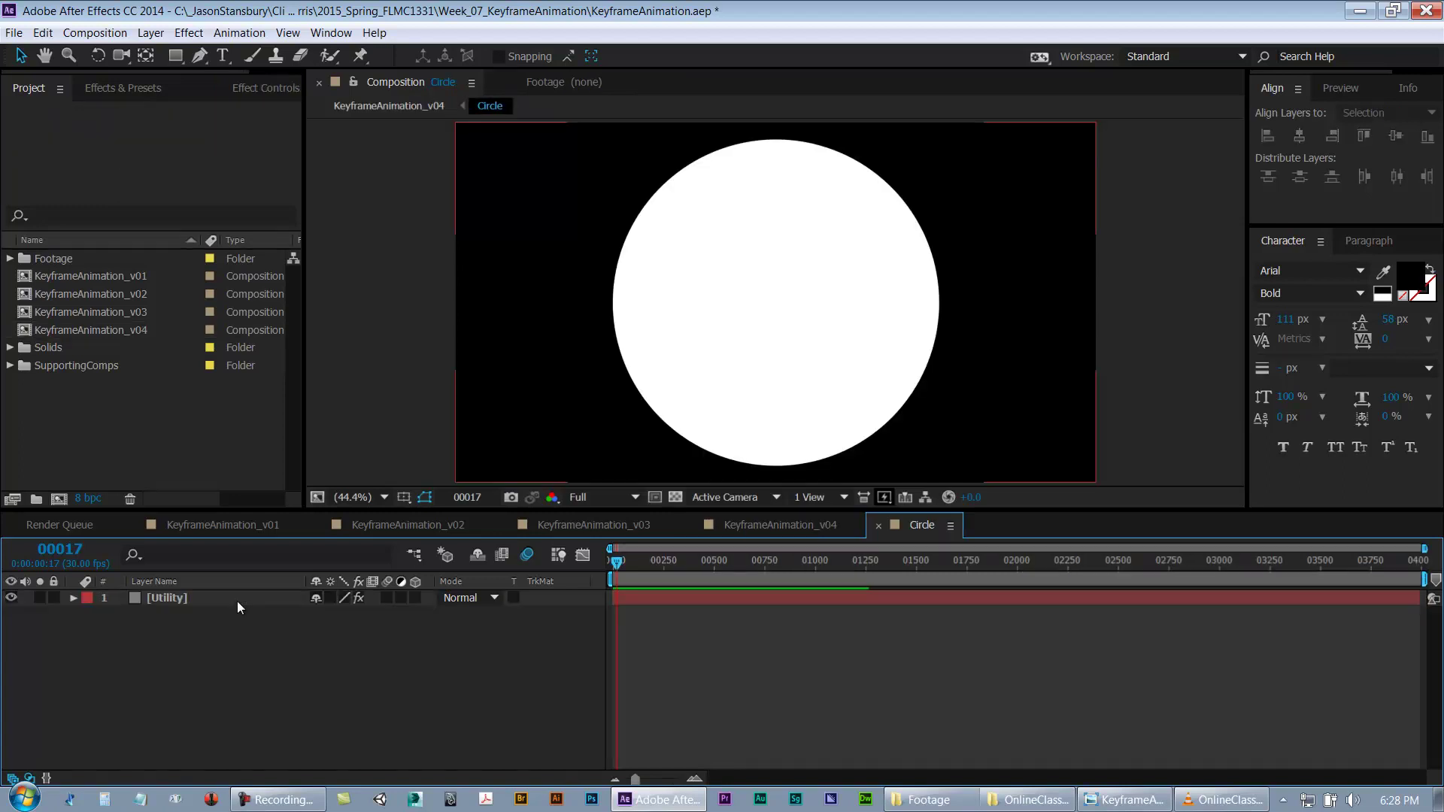
pyautogui.hotkey('ctrl', 'w')
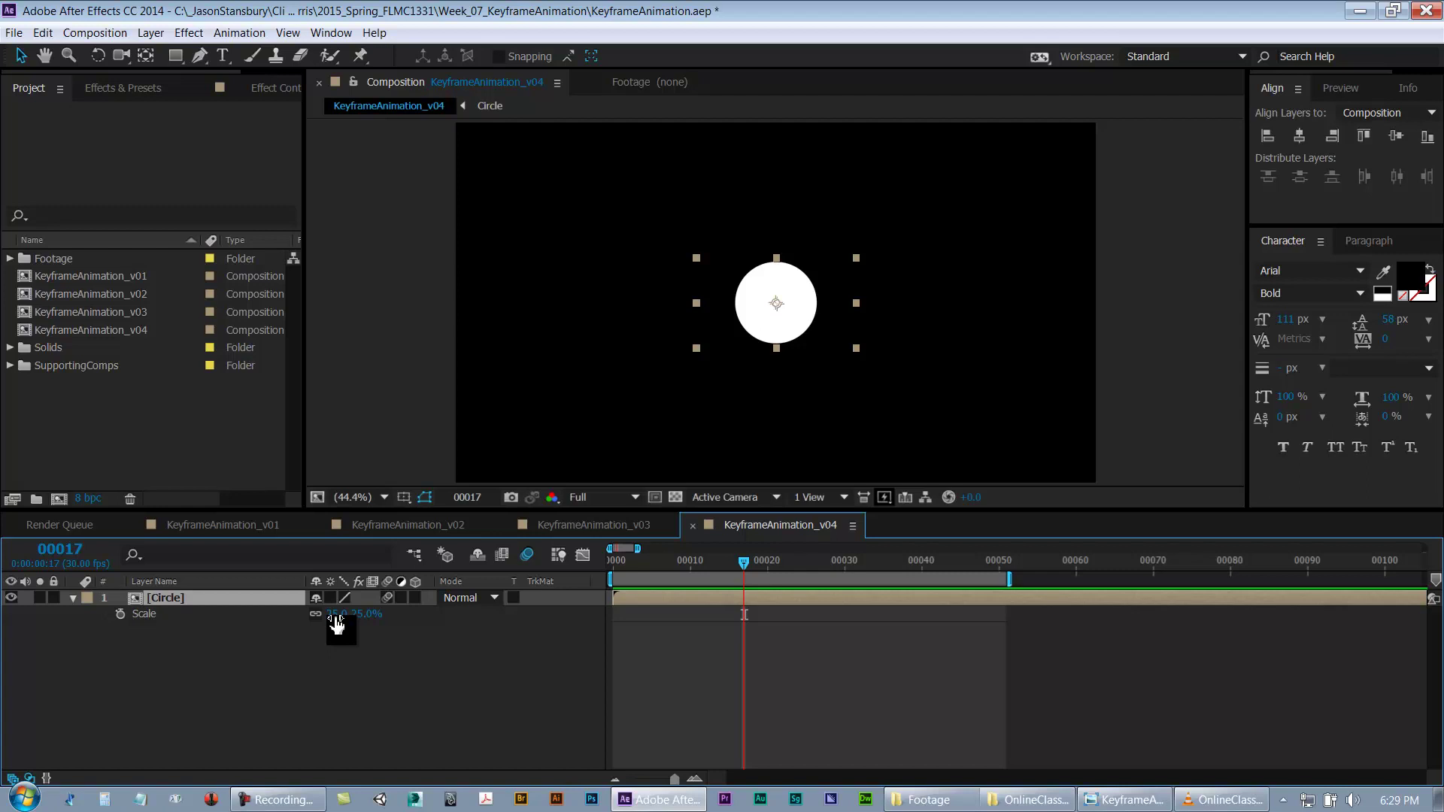
# Step: Add Scale keyframes to the Circle layer at frames 0, 10, 13 and 16, and return to the start
pyautogui.moveTo(663, 558); pyautogui.dragTo(607, 567)
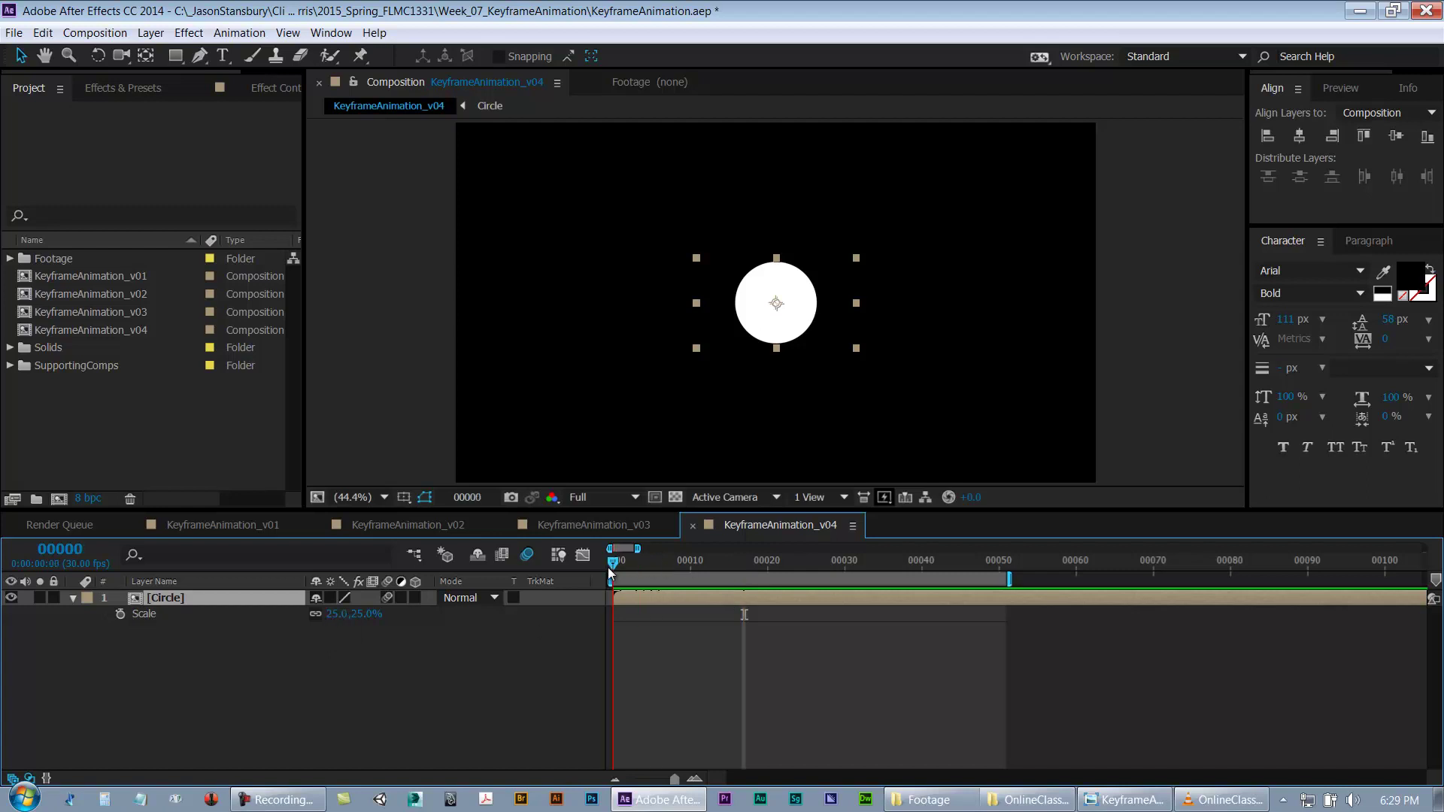
pyautogui.click(121, 614)
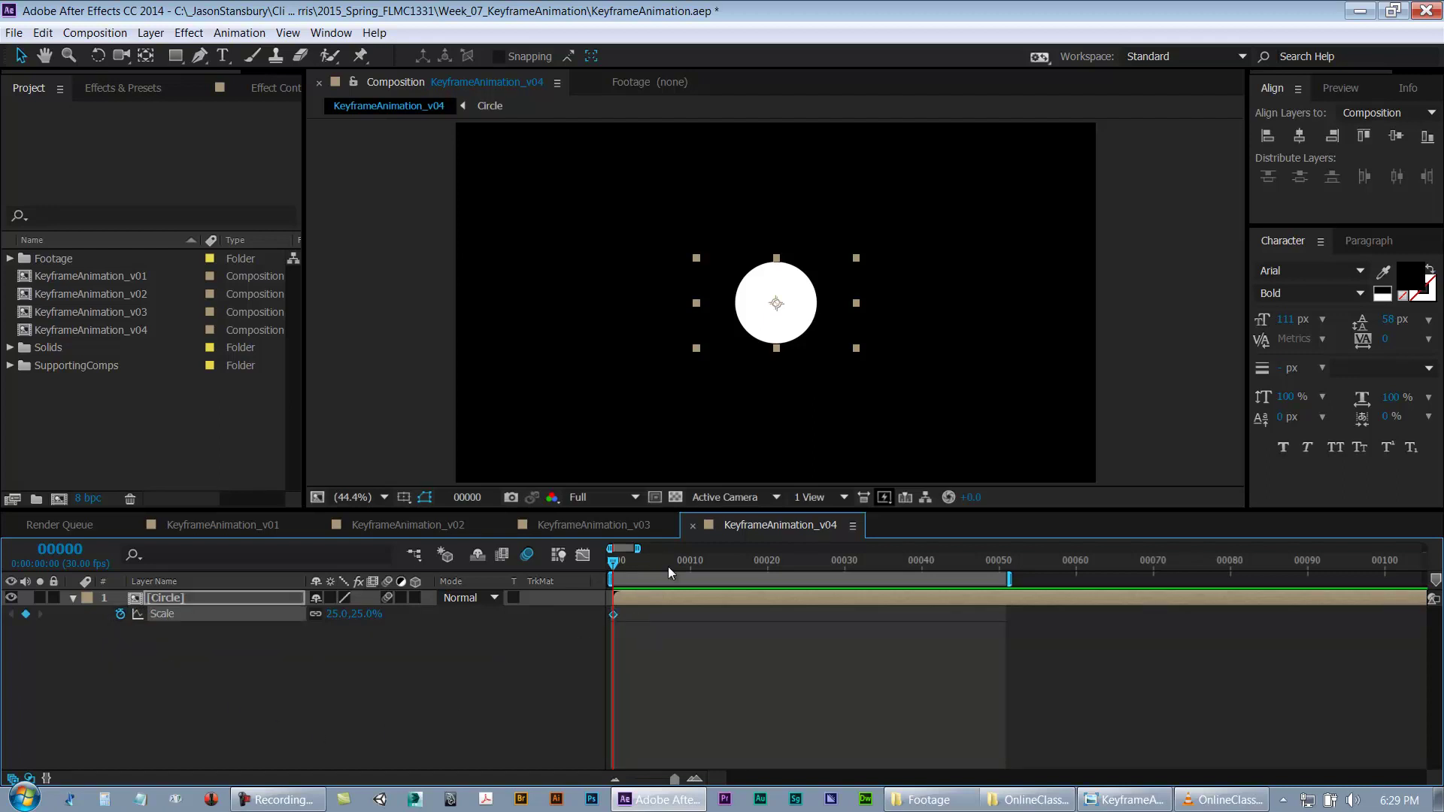
pyautogui.click(688, 564)
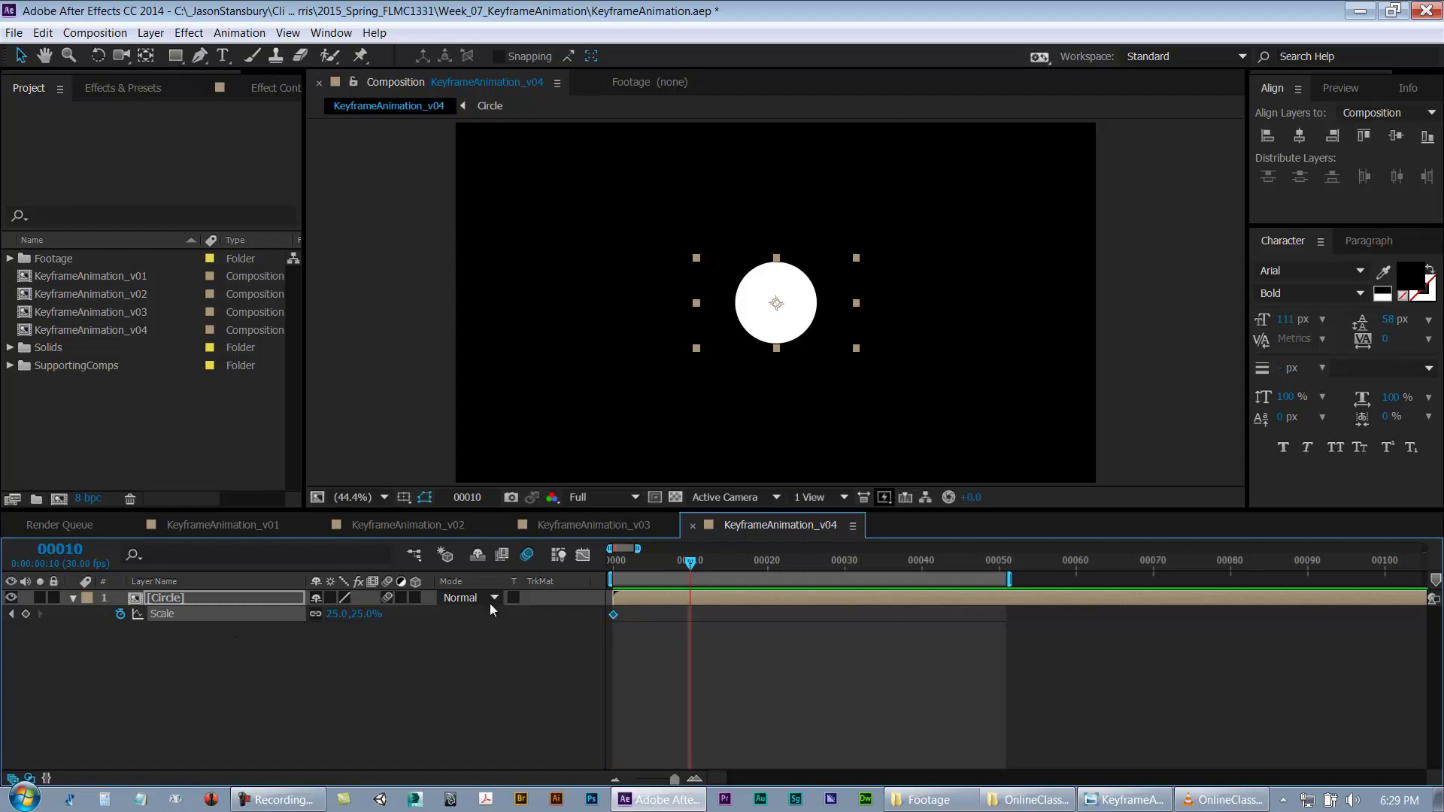
pyautogui.moveTo(638, 564); pyautogui.dragTo(567, 582)
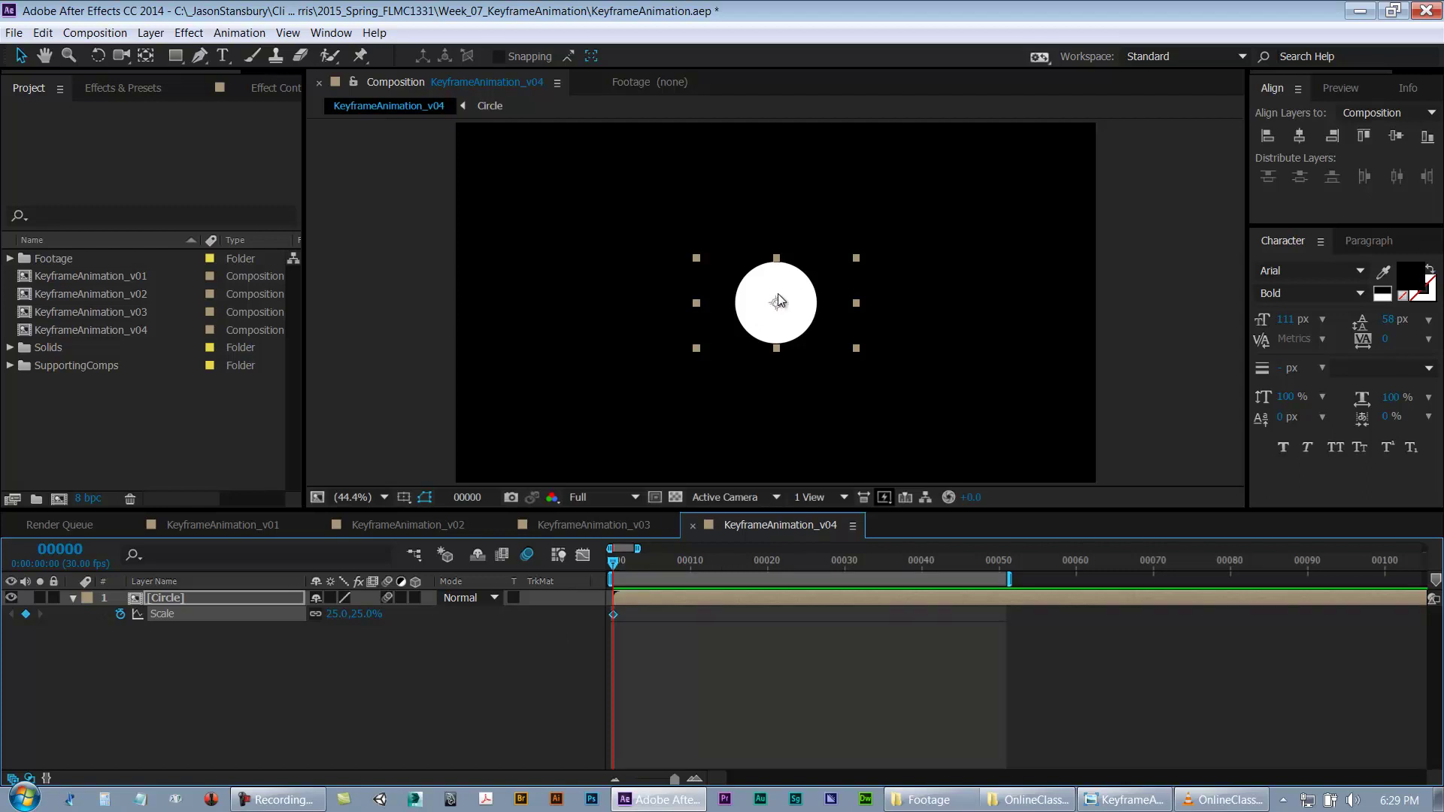
pyautogui.moveTo(630, 564); pyautogui.dragTo(690, 566)
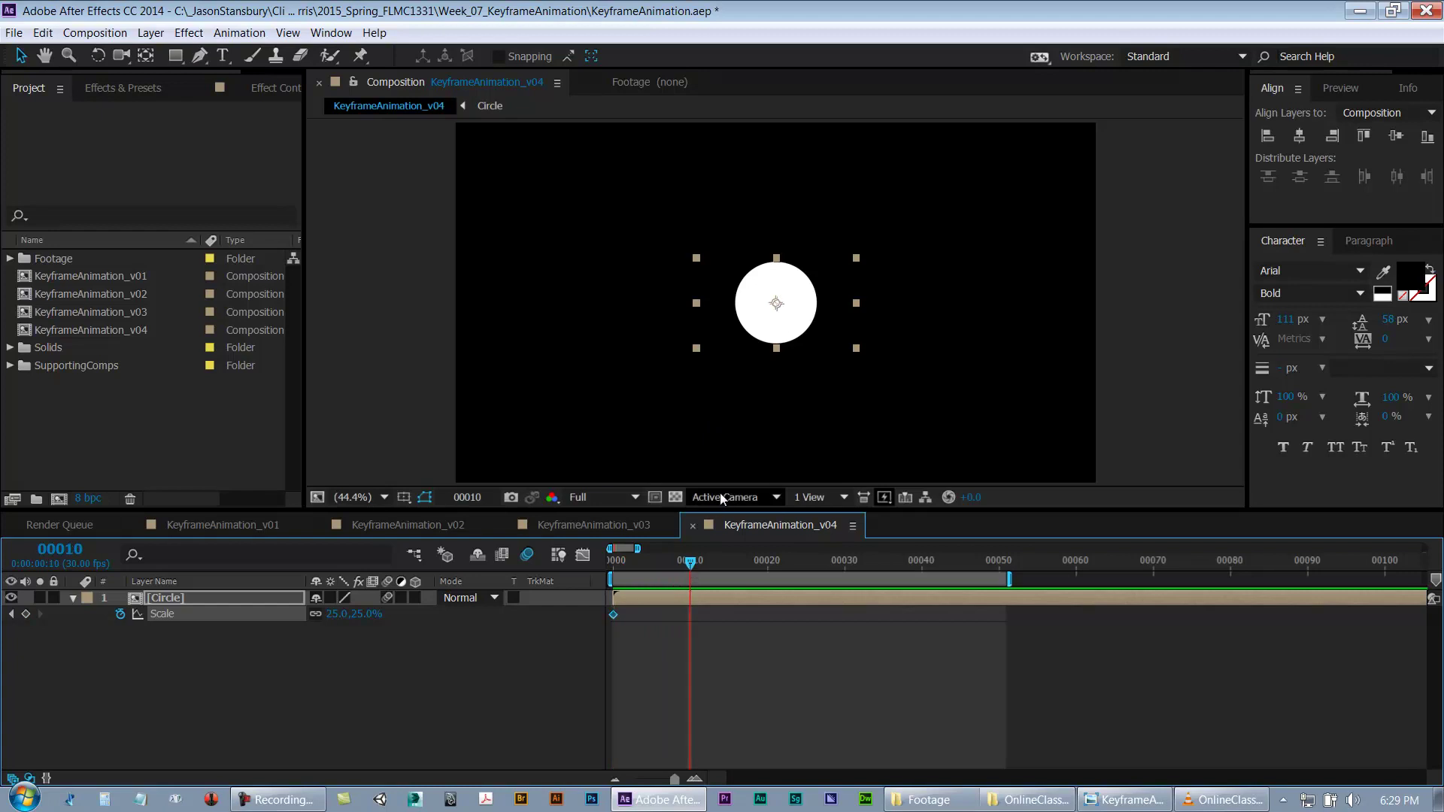
pyautogui.click(25, 615)
pyautogui.click(714, 566)
pyautogui.click(26, 614)
pyautogui.click(735, 566)
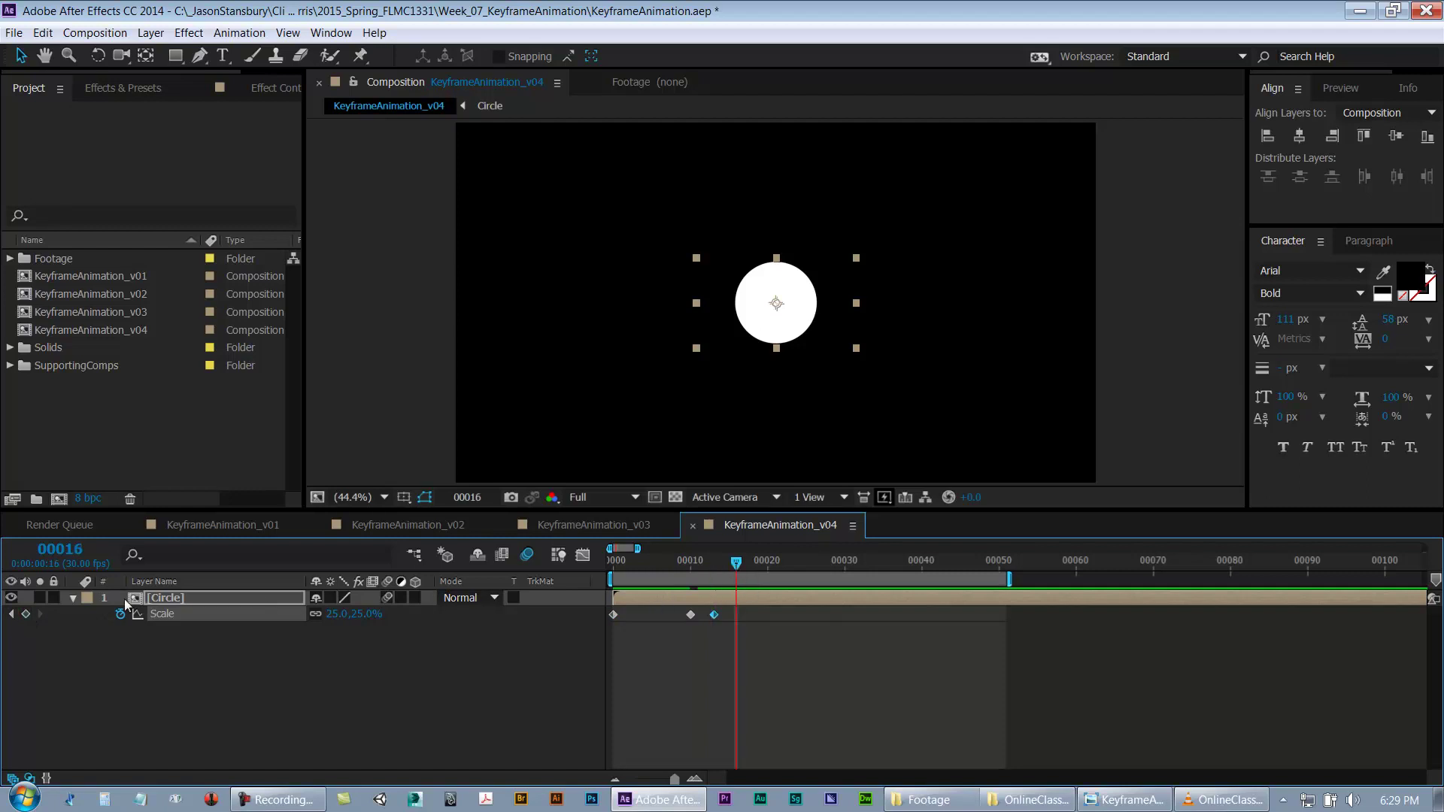
pyautogui.click(25, 614)
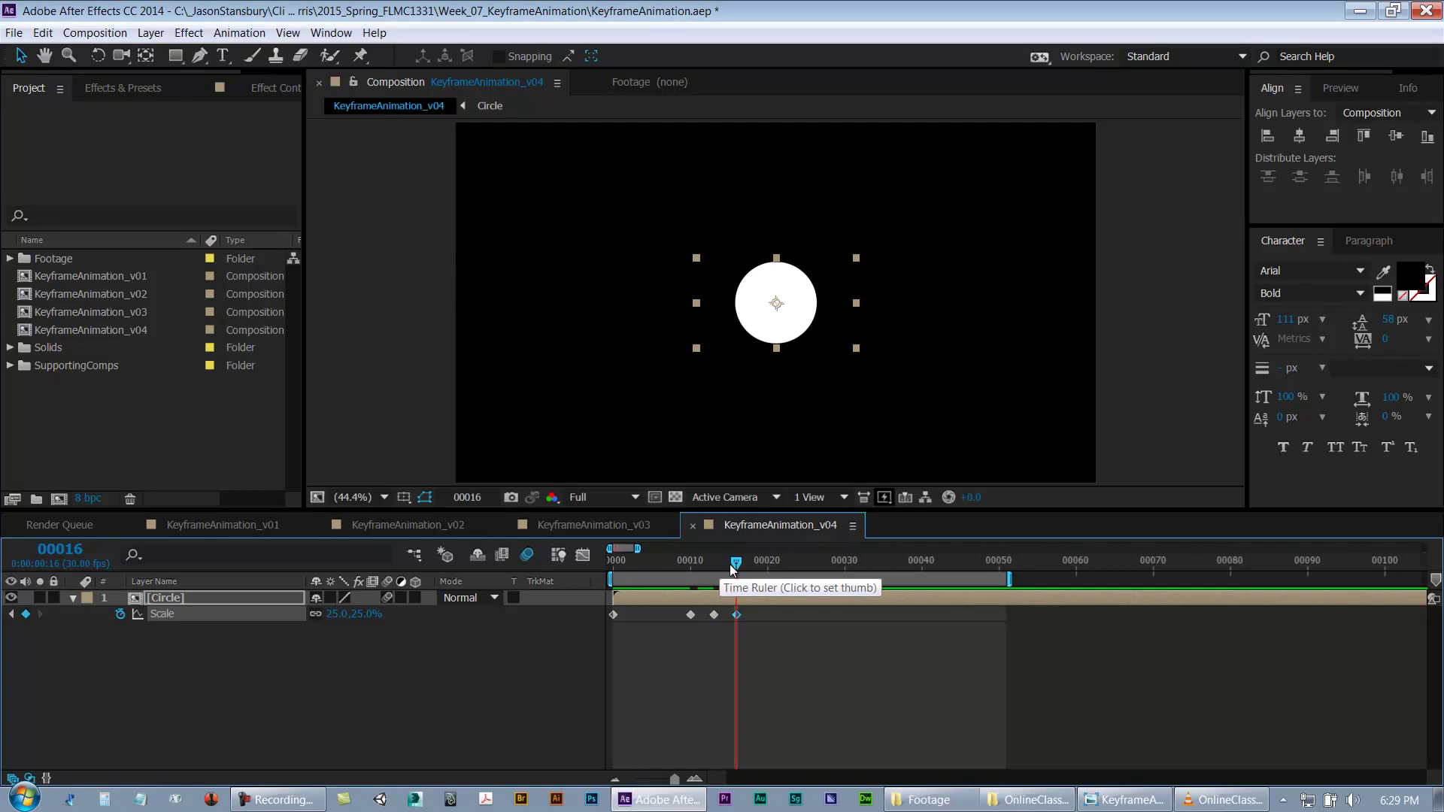
pyautogui.press('Home')
pyautogui.click(614, 614)
pyautogui.doubleClick(613, 614)
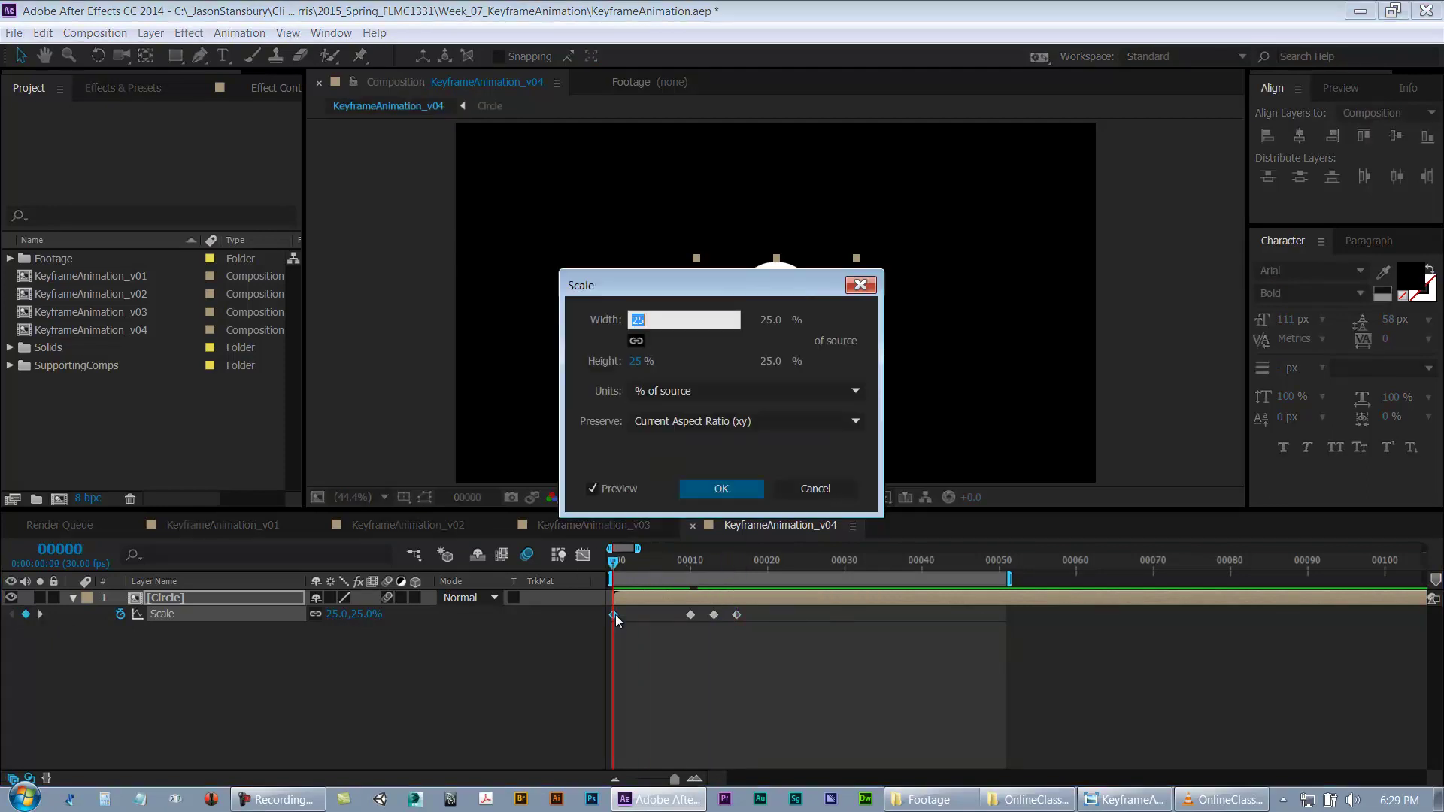
pyautogui.press('Return')
pyautogui.click(651, 635)
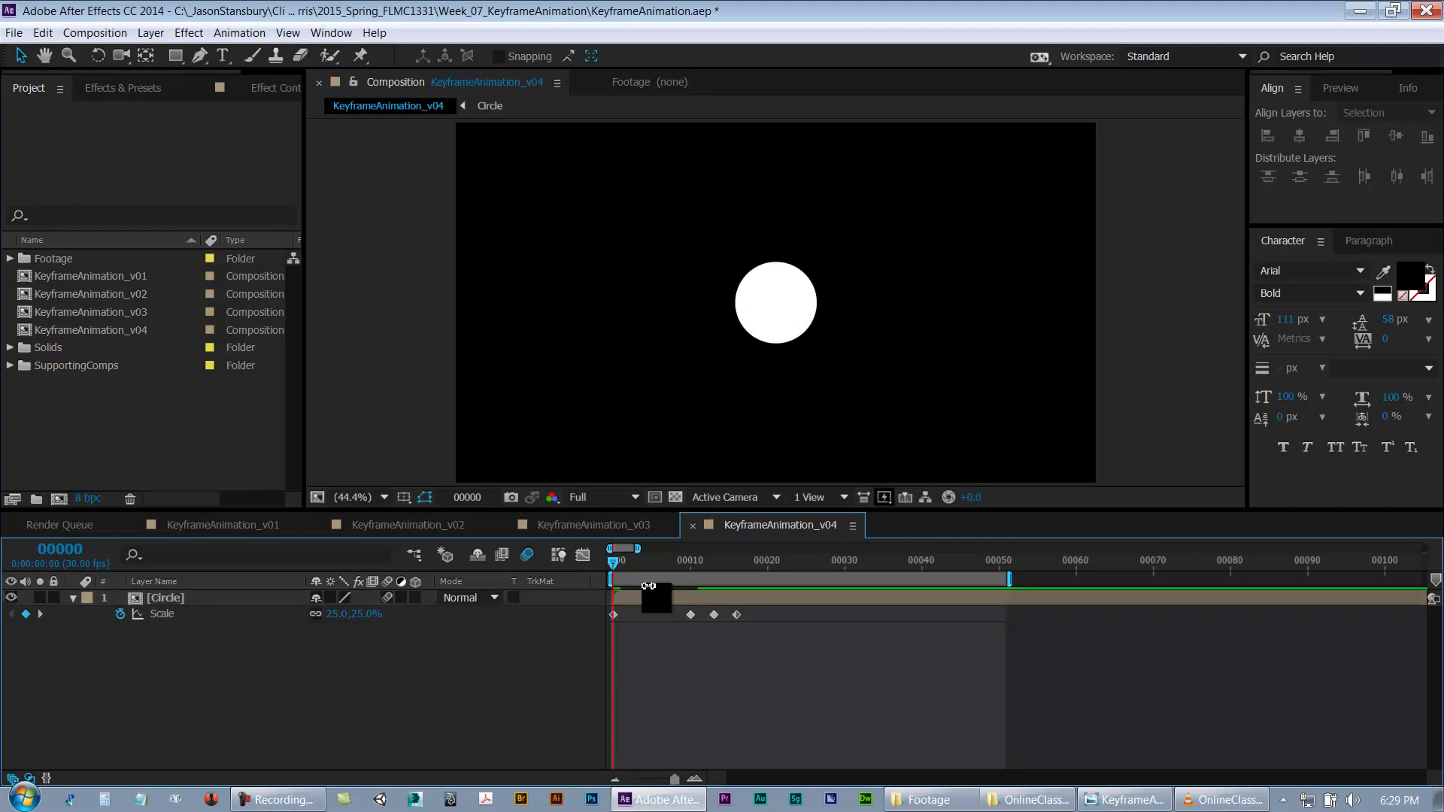
# Step: Set the Scale keyframe at frame 0 to 0% and save the project
pyautogui.doubleClick(614, 614)
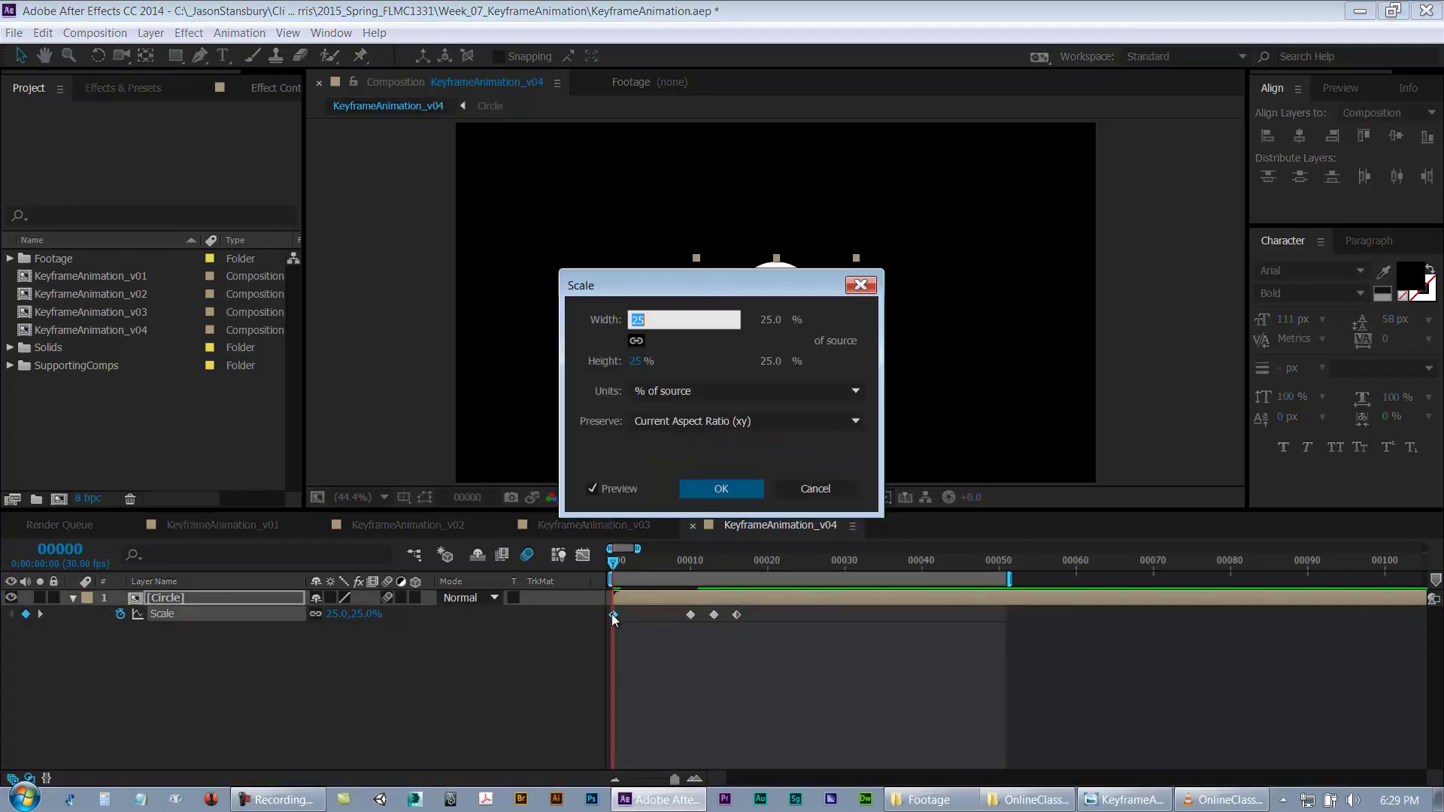
pyautogui.press('Num_Lock')
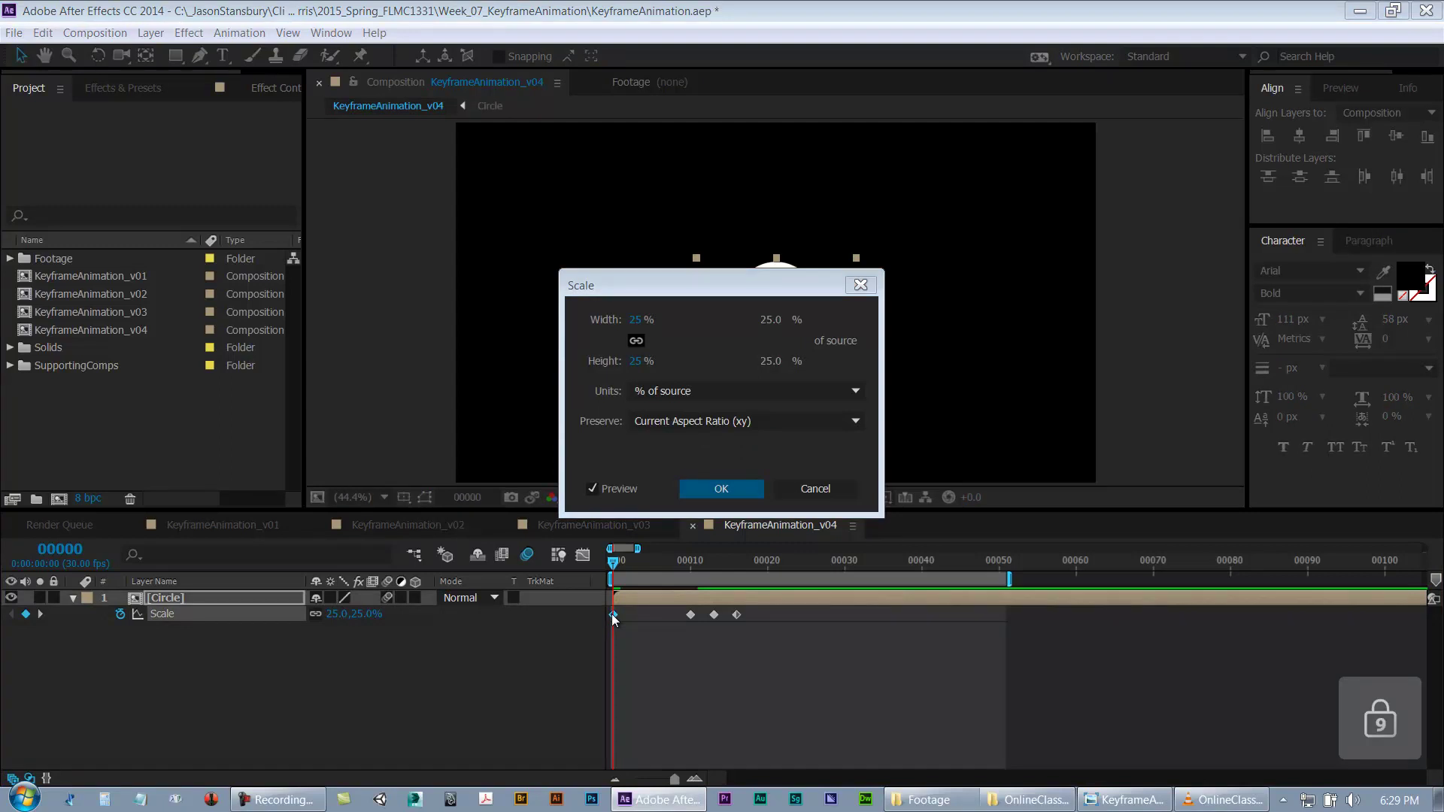
pyautogui.click(634, 321)
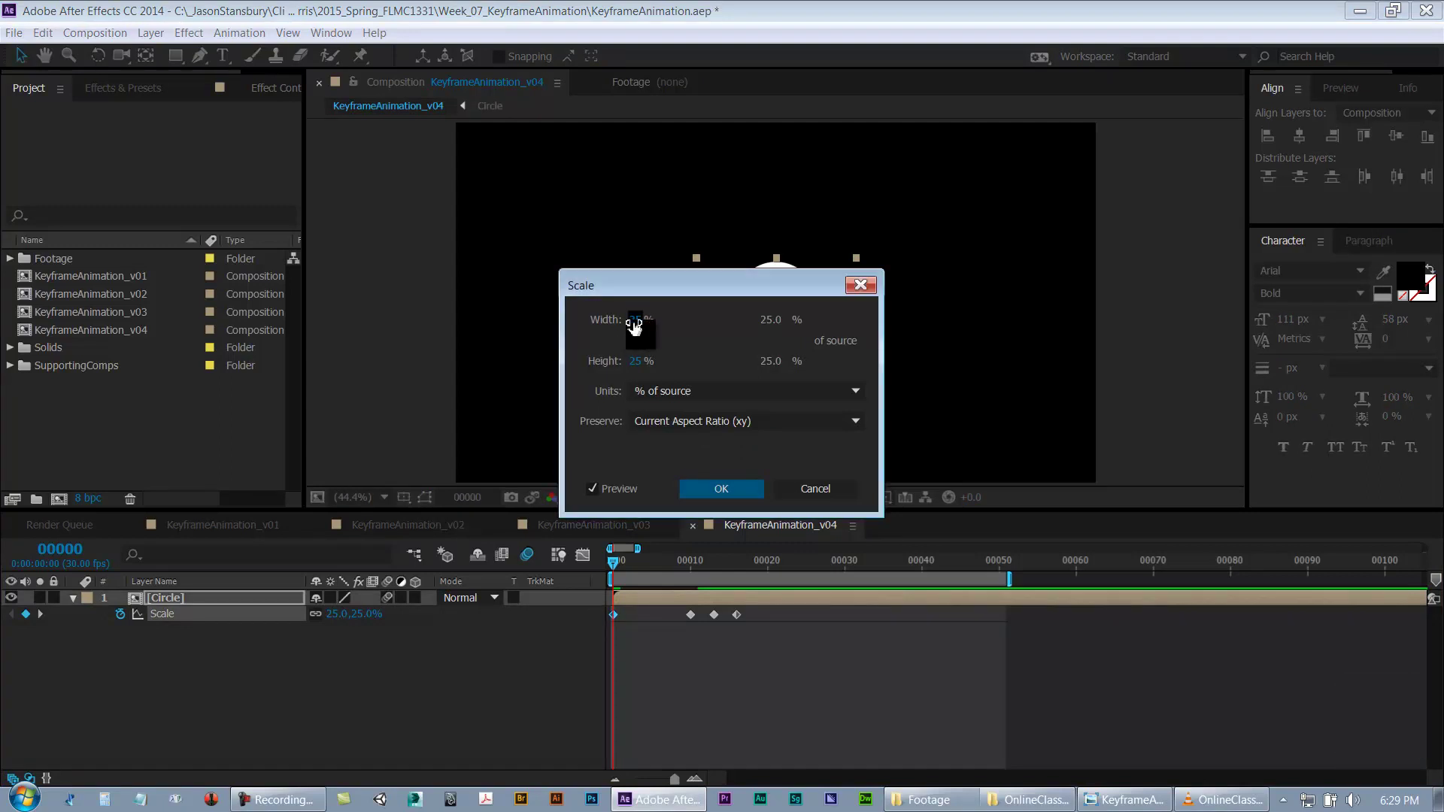
pyautogui.write('0')
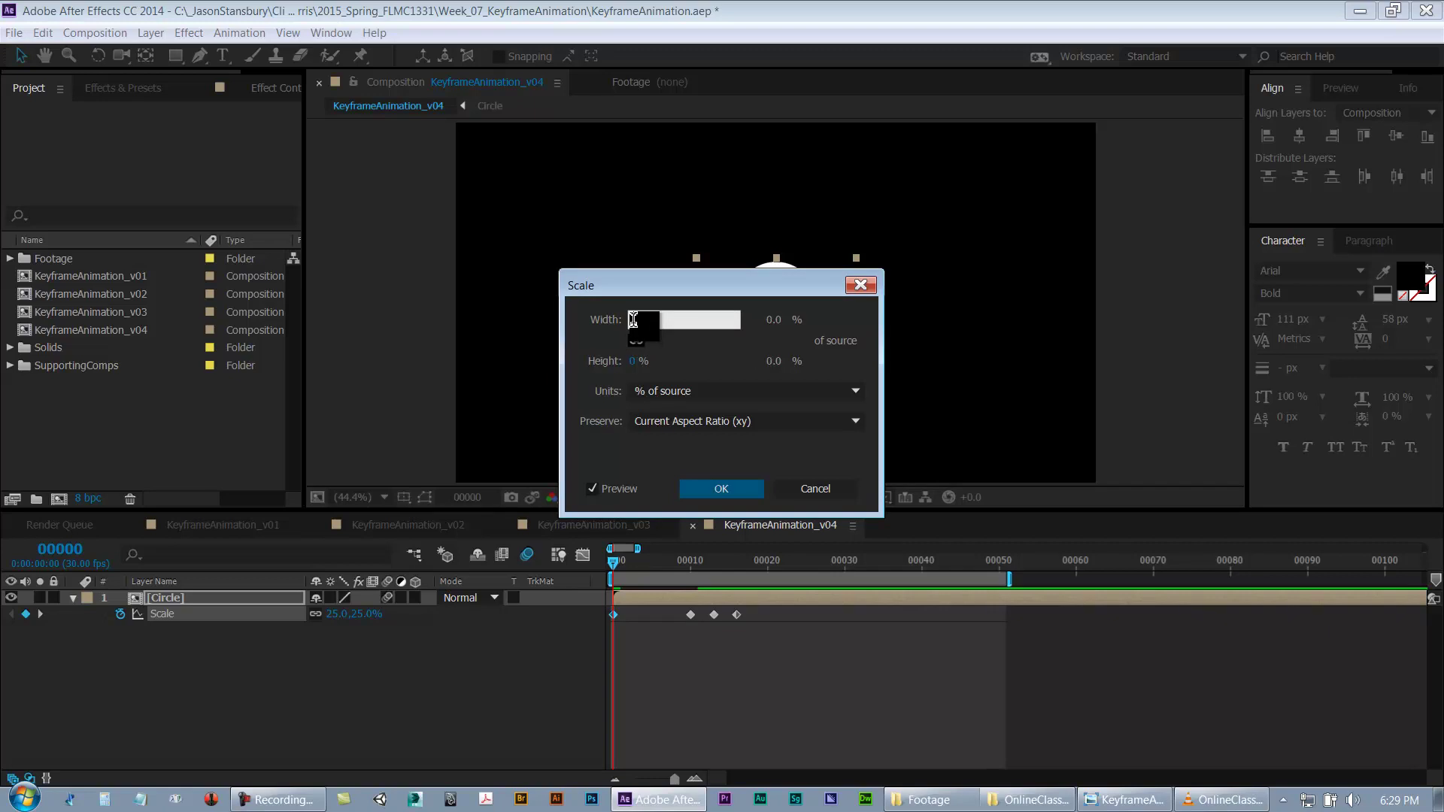
pyautogui.press('Return')
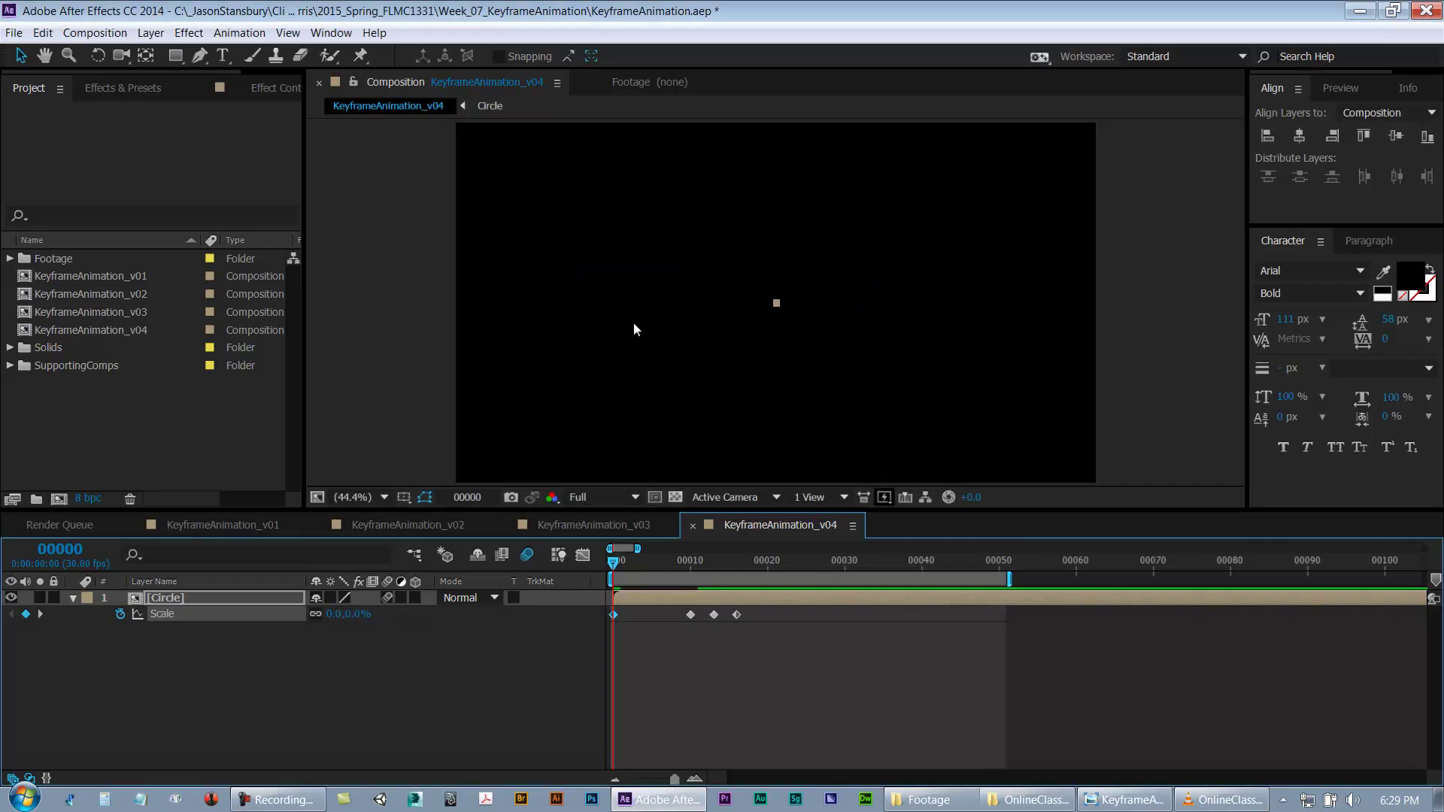
pyautogui.click(709, 701)
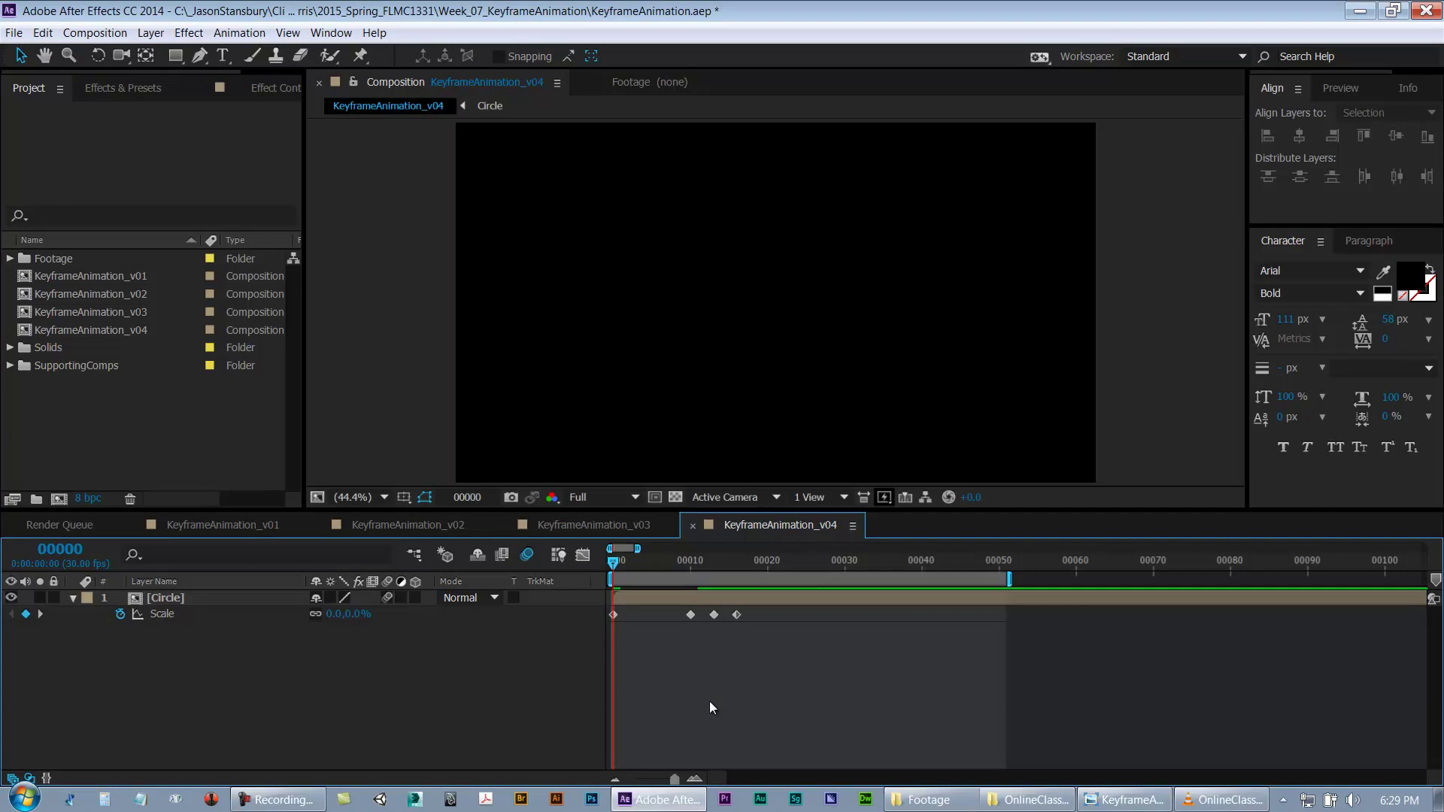
pyautogui.hotkey('ctrl', 's')
# Step: Set the Circle layer's Scale to 30% at frame 10 and 20% at frame 13
pyautogui.moveTo(616, 561); pyautogui.dragTo(692, 563)
pyautogui.click(338, 615)
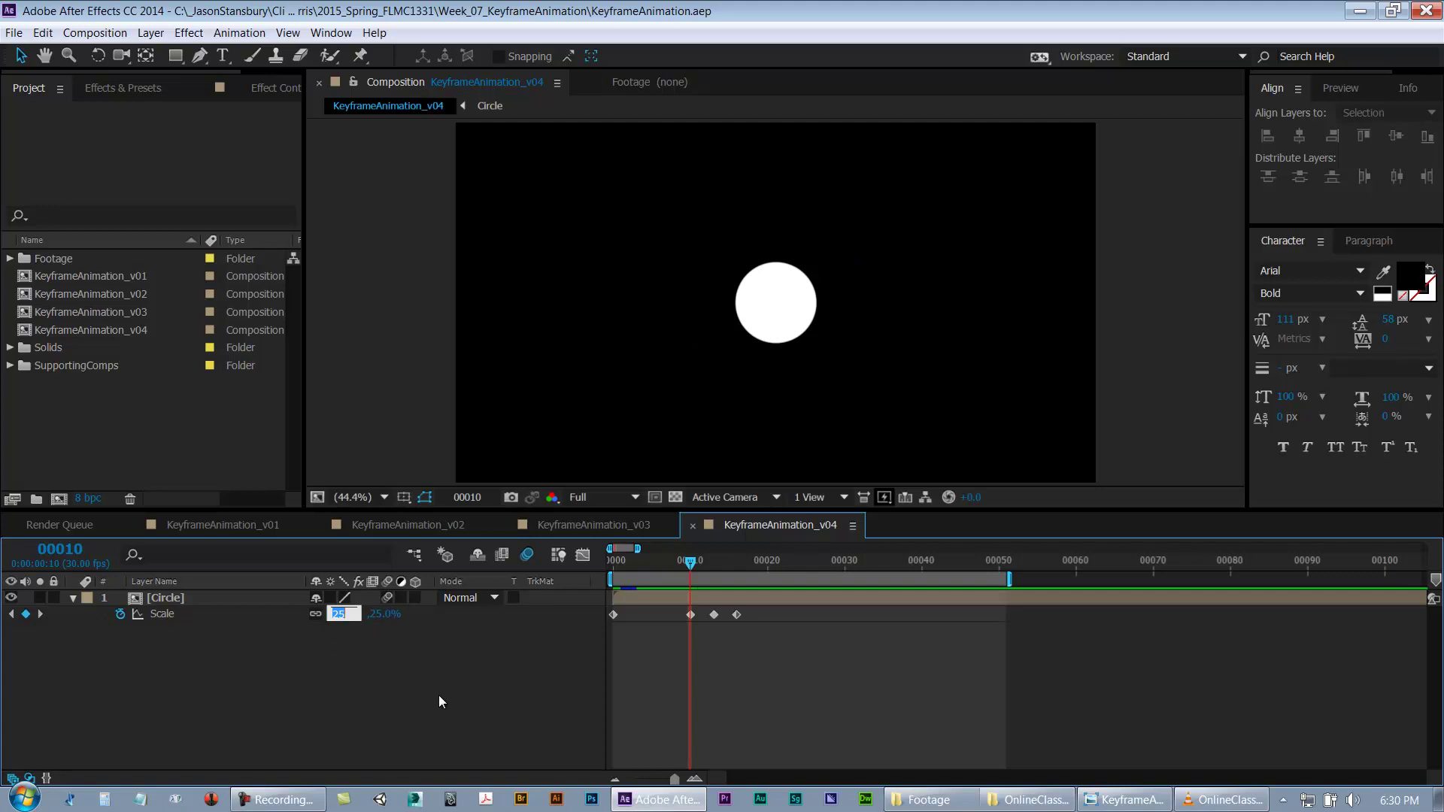
pyautogui.press('Return')
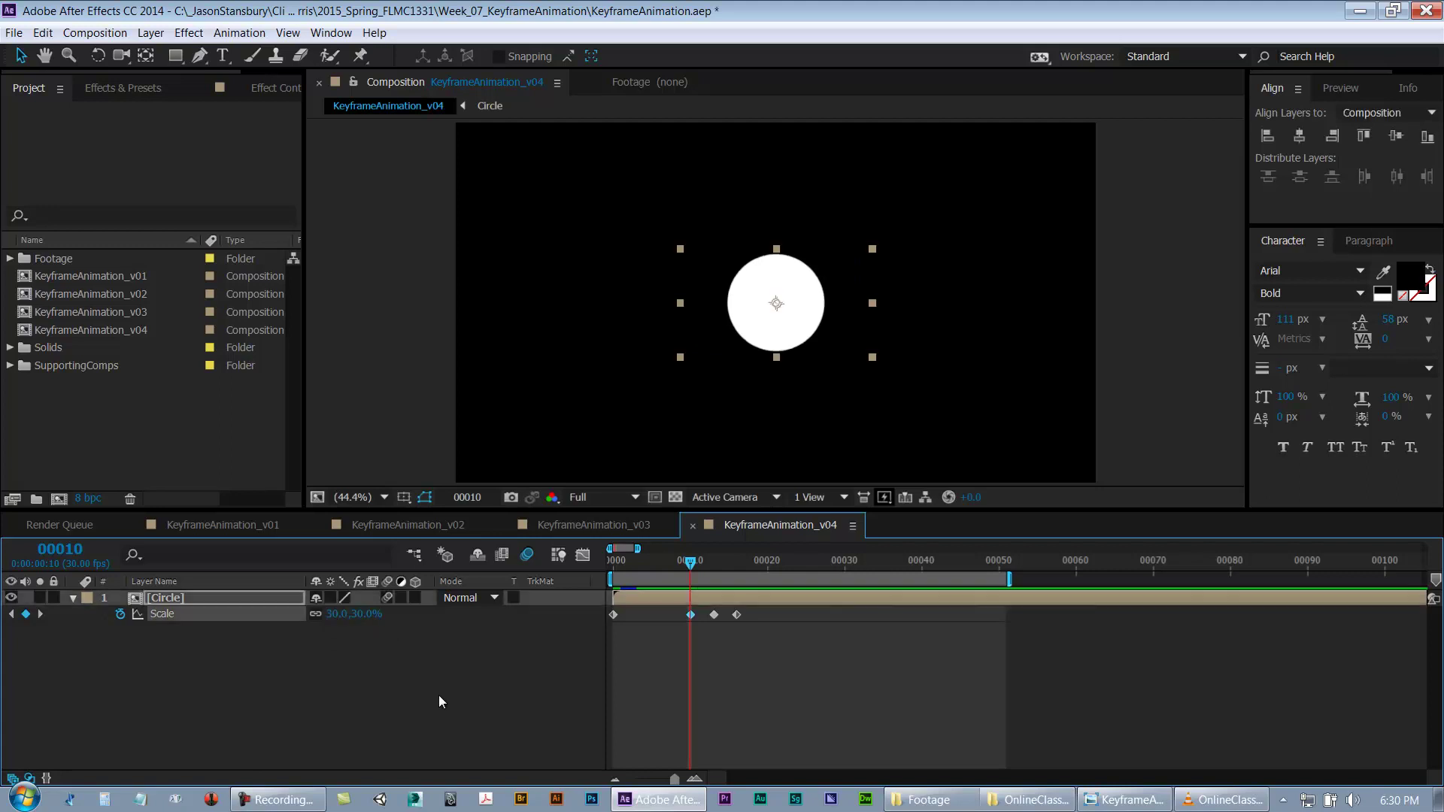
pyautogui.click(715, 562)
pyautogui.click(338, 614)
pyautogui.write('20')
pyautogui.press('Return')
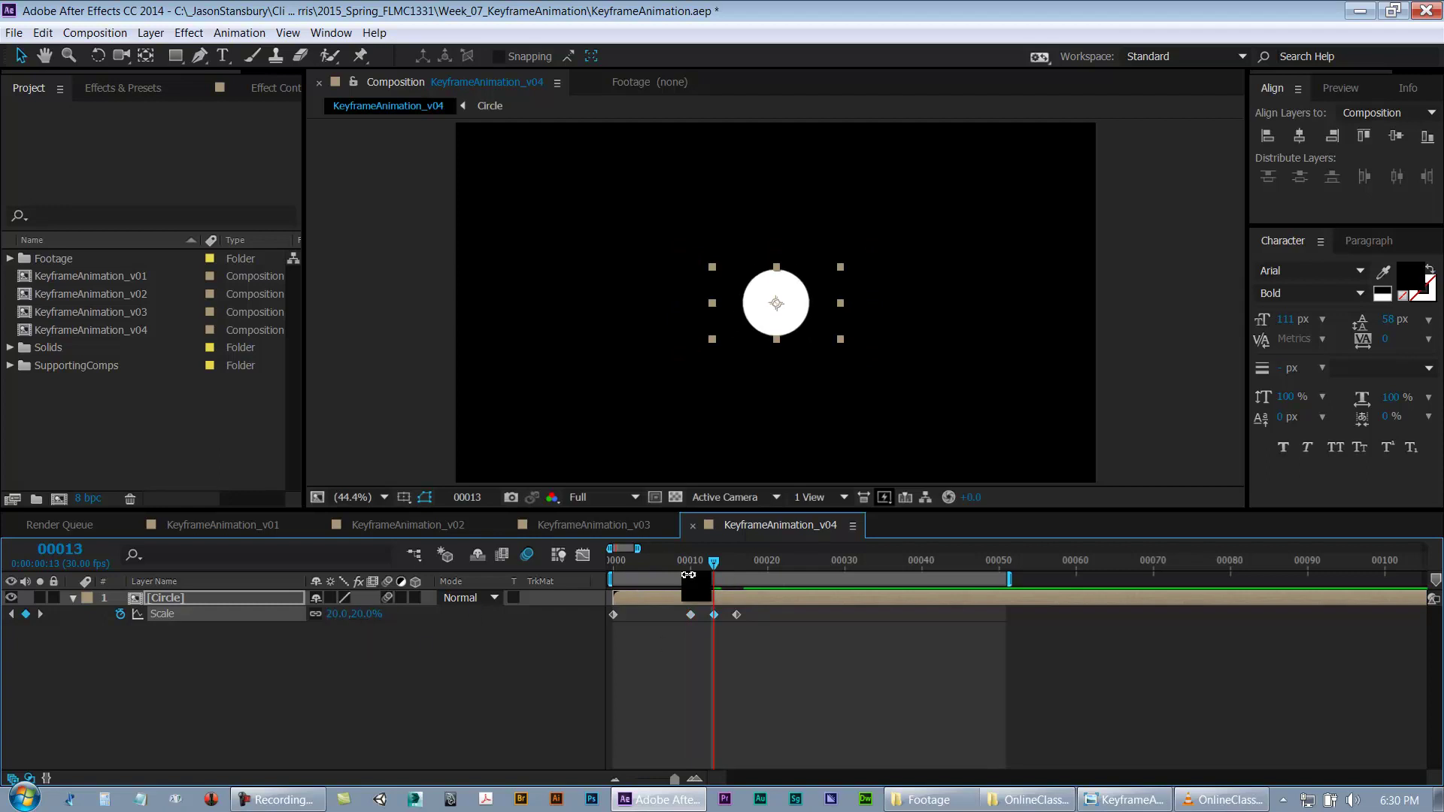
# Step: Check the circle at frame 16, preview the scale animation and save the project
pyautogui.moveTo(714, 562); pyautogui.dragTo(736, 564)
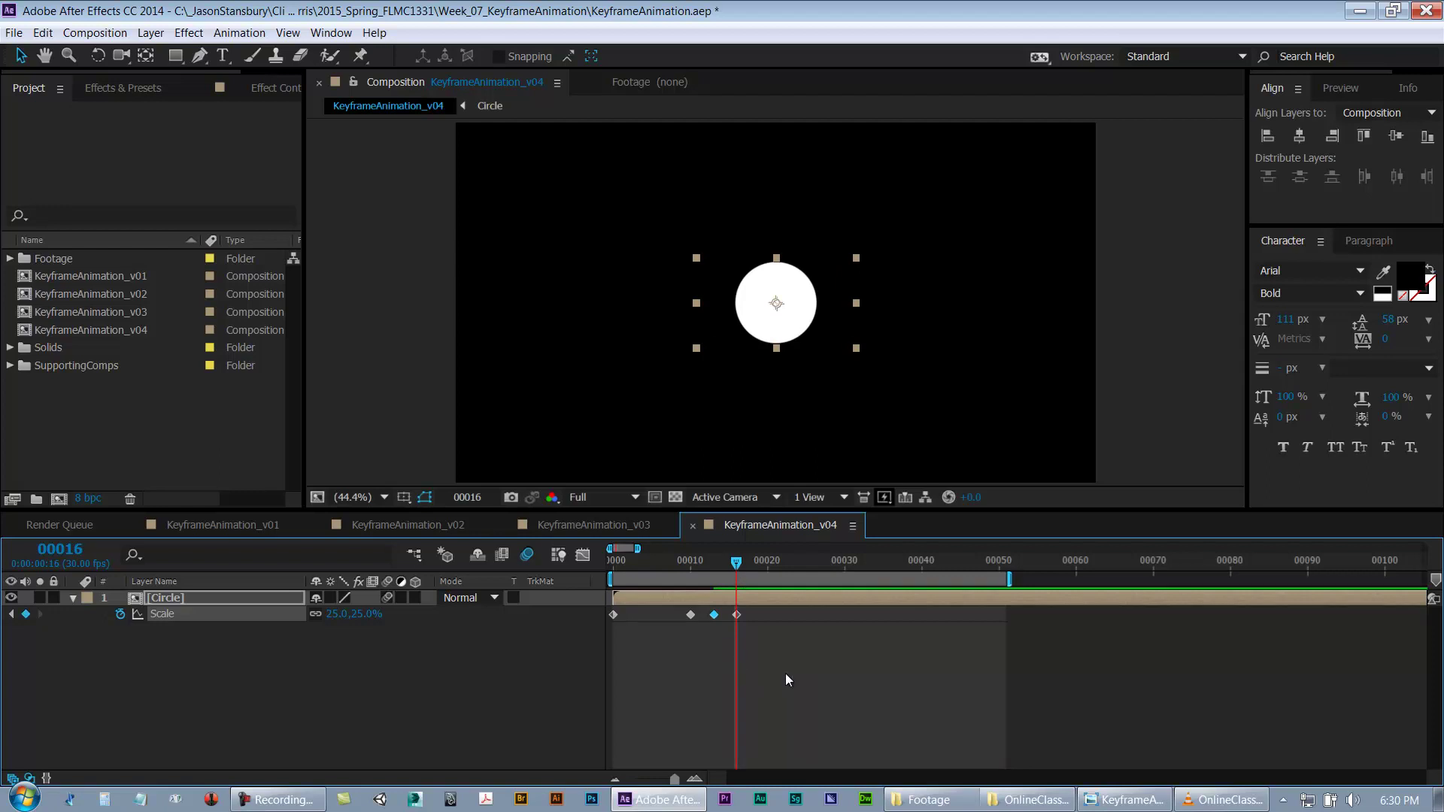
pyautogui.press('space')
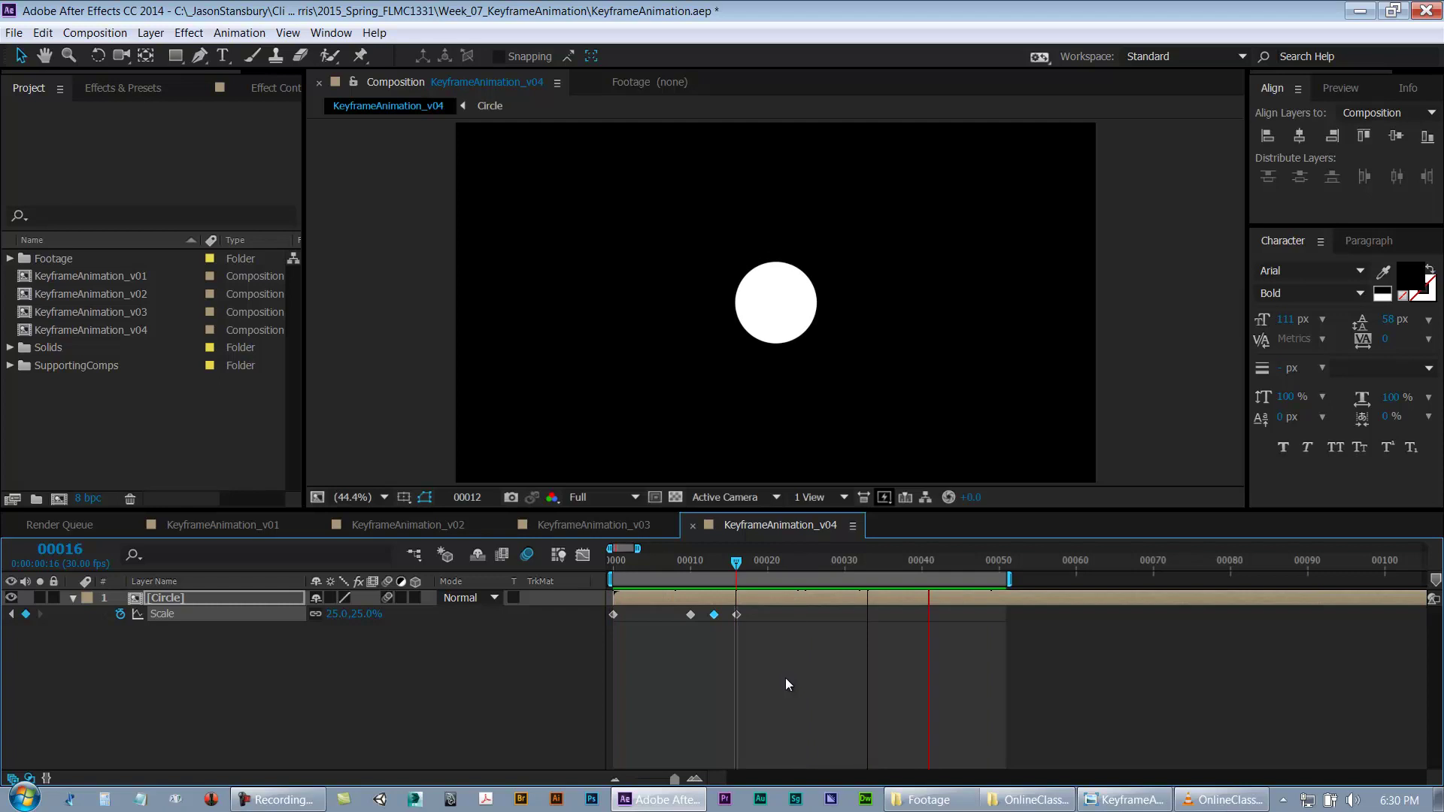
pyautogui.hotkey('ctrl', 's')
pyautogui.press('space')
pyautogui.press('space')
pyautogui.moveTo(685, 563); pyautogui.dragTo(190, 651)
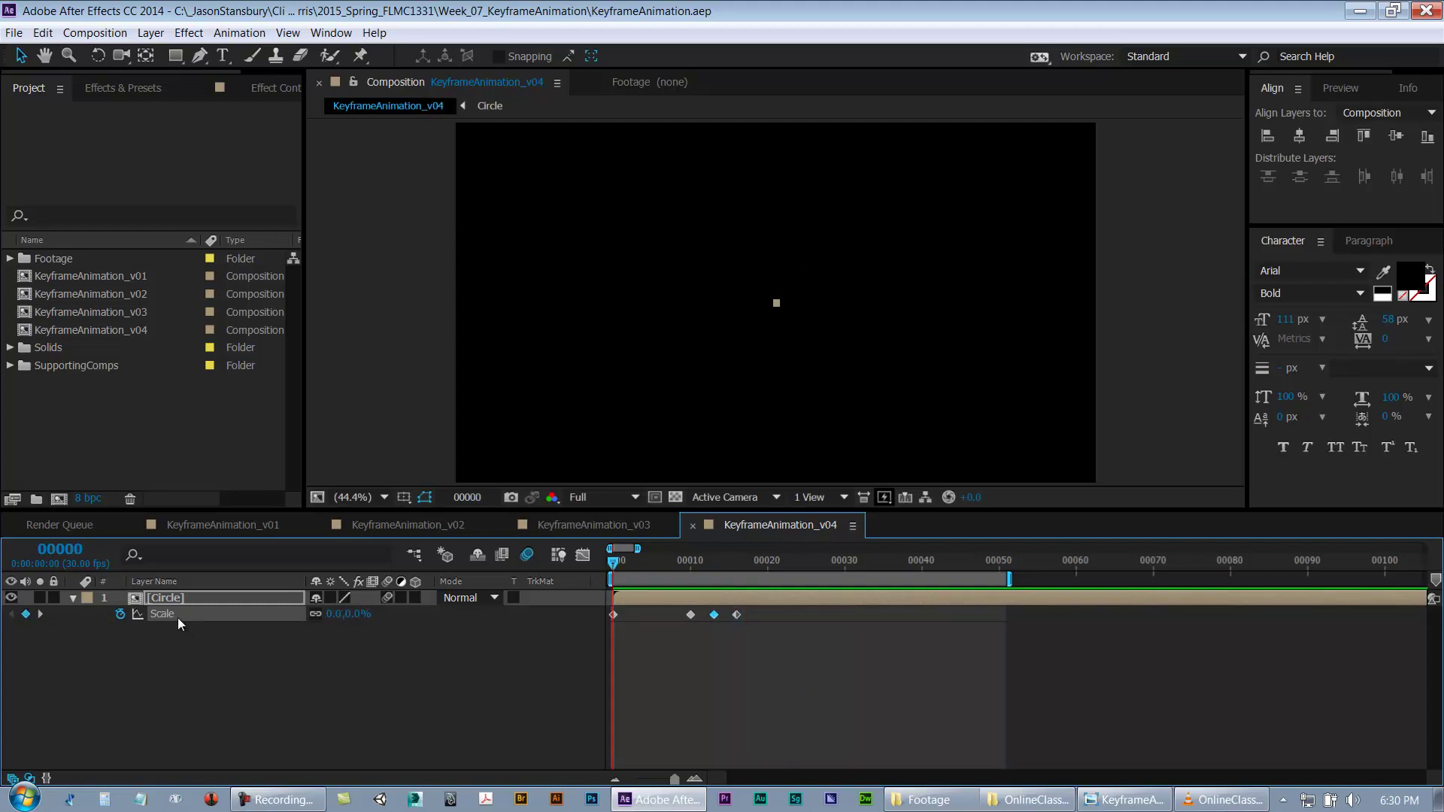
pyautogui.rightClick(616, 616)
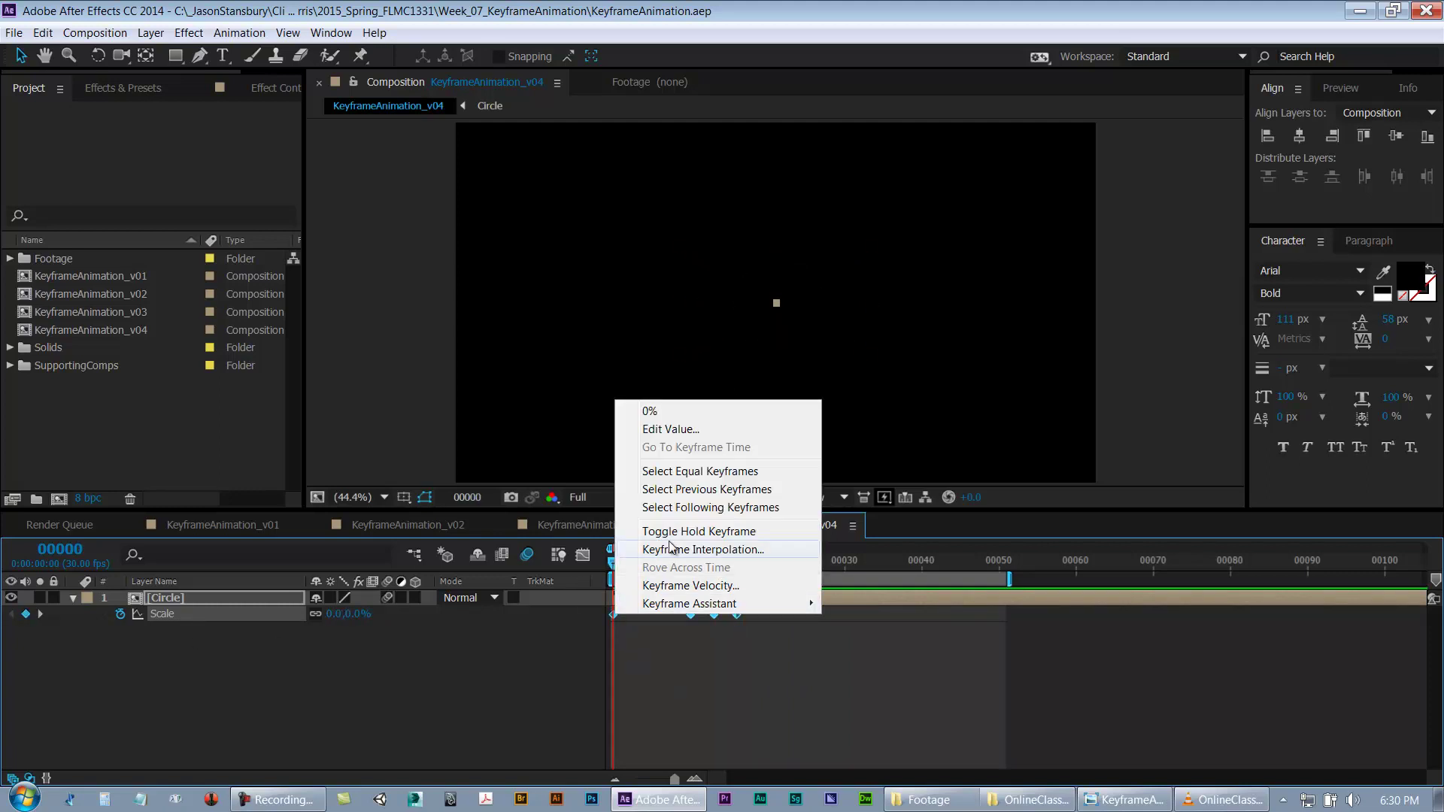
pyautogui.click(716, 549)
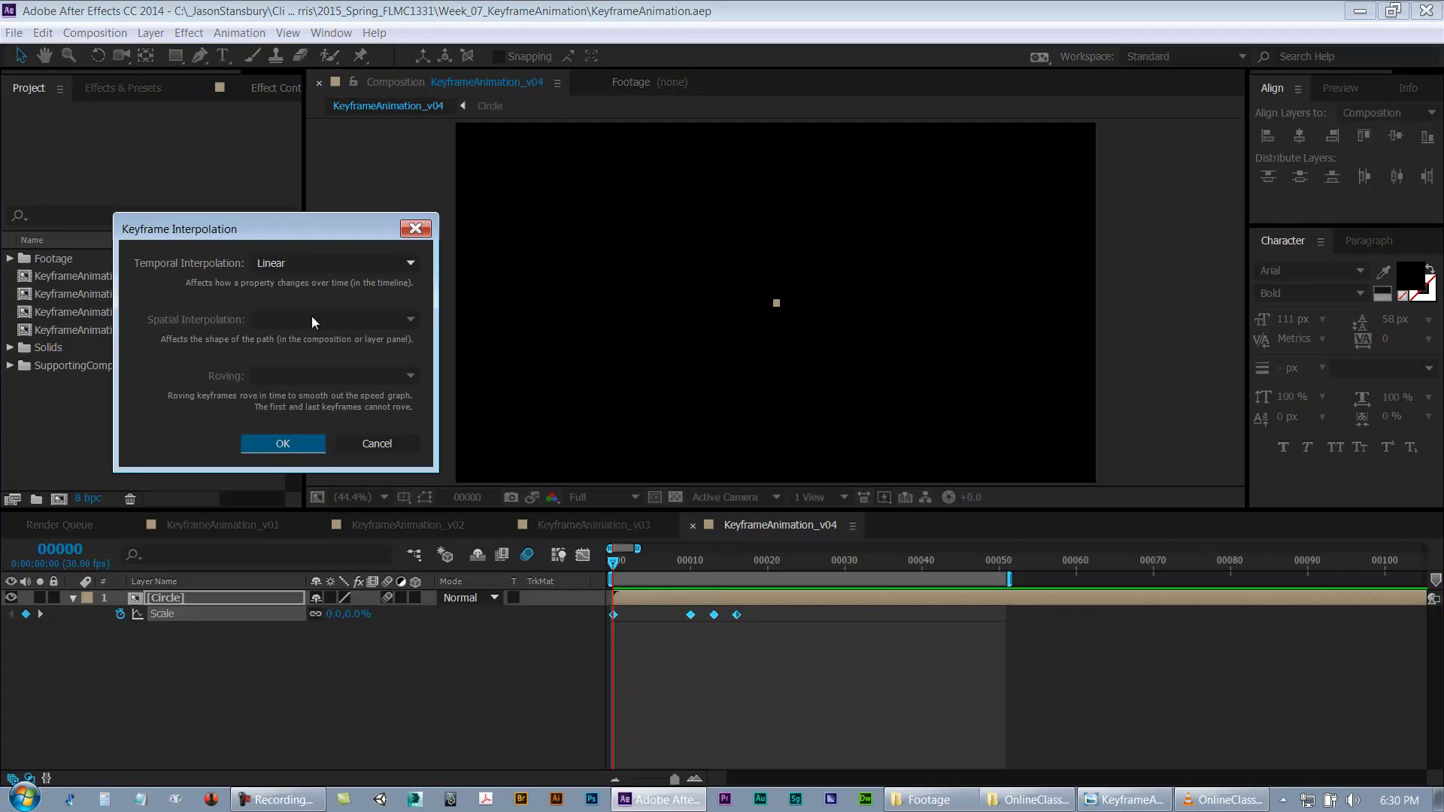
pyautogui.click(367, 444)
pyautogui.click(782, 656)
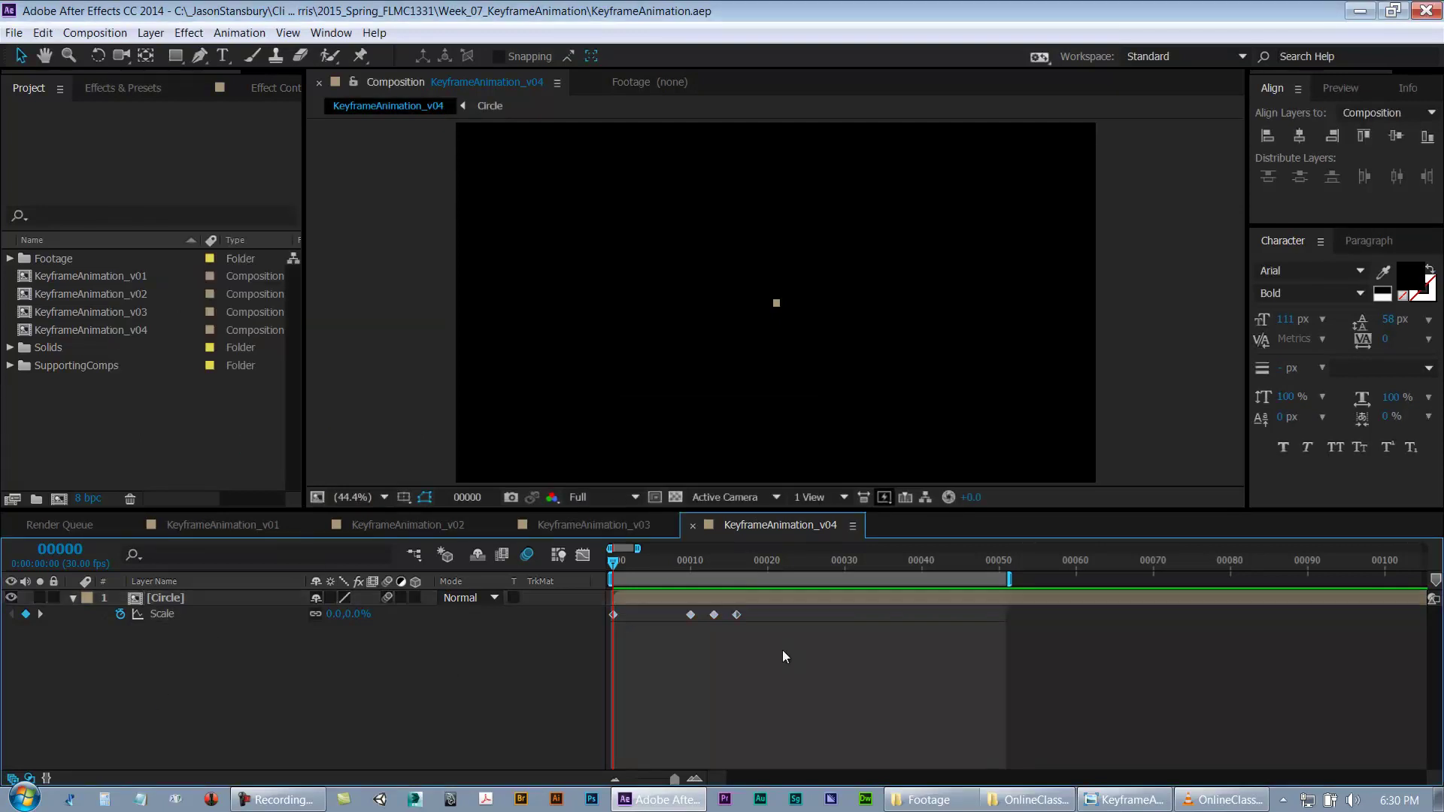
# Step: Scrub the circle's growth up to frame 10 and save the project
pyautogui.moveTo(655, 561); pyautogui.dragTo(687, 577)
pyautogui.hotkey('ctrl', 's')
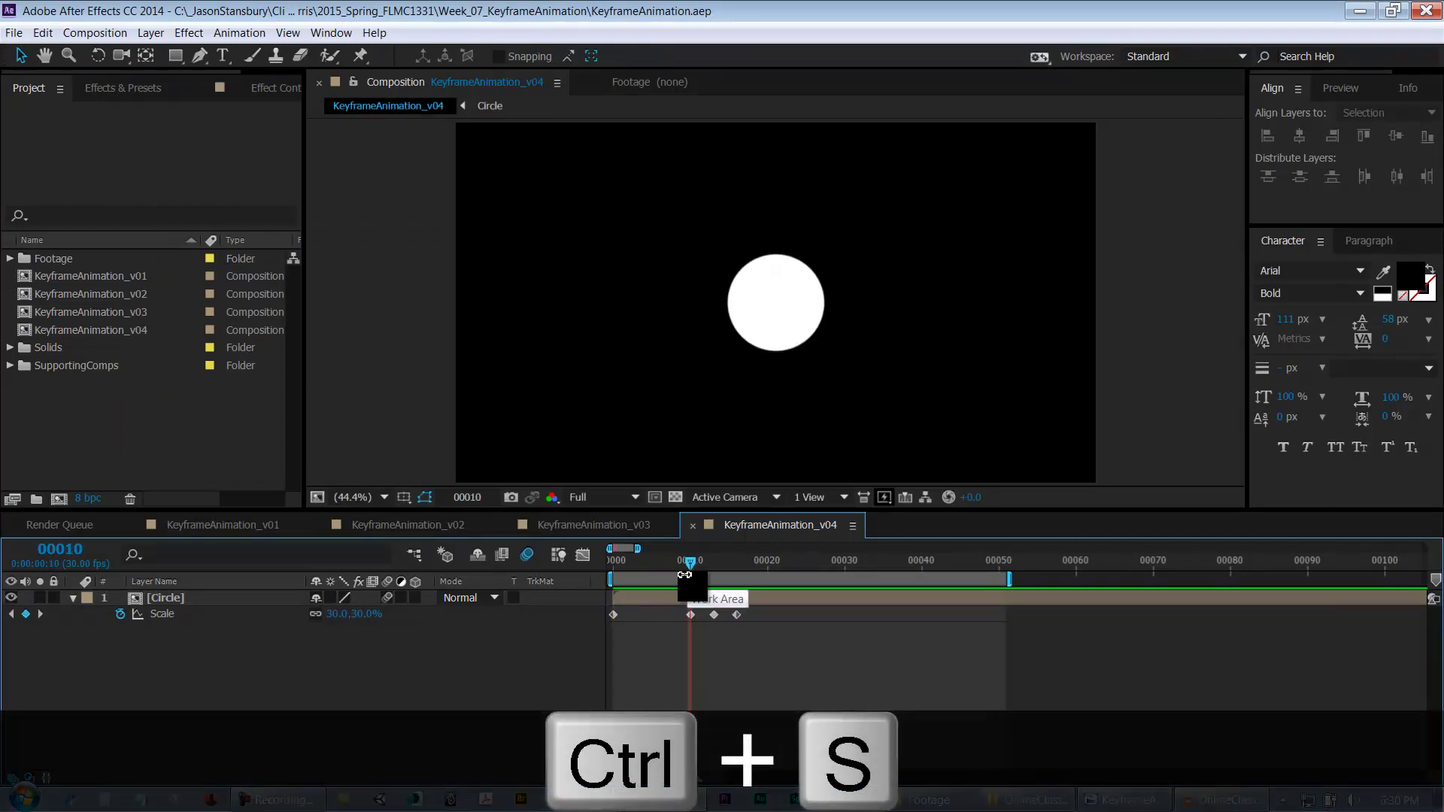
# Step: Preview the scale animation, save the project, and apply Easy Ease In to the Circle's Scale keyframe at frame 16
pyautogui.press('space')
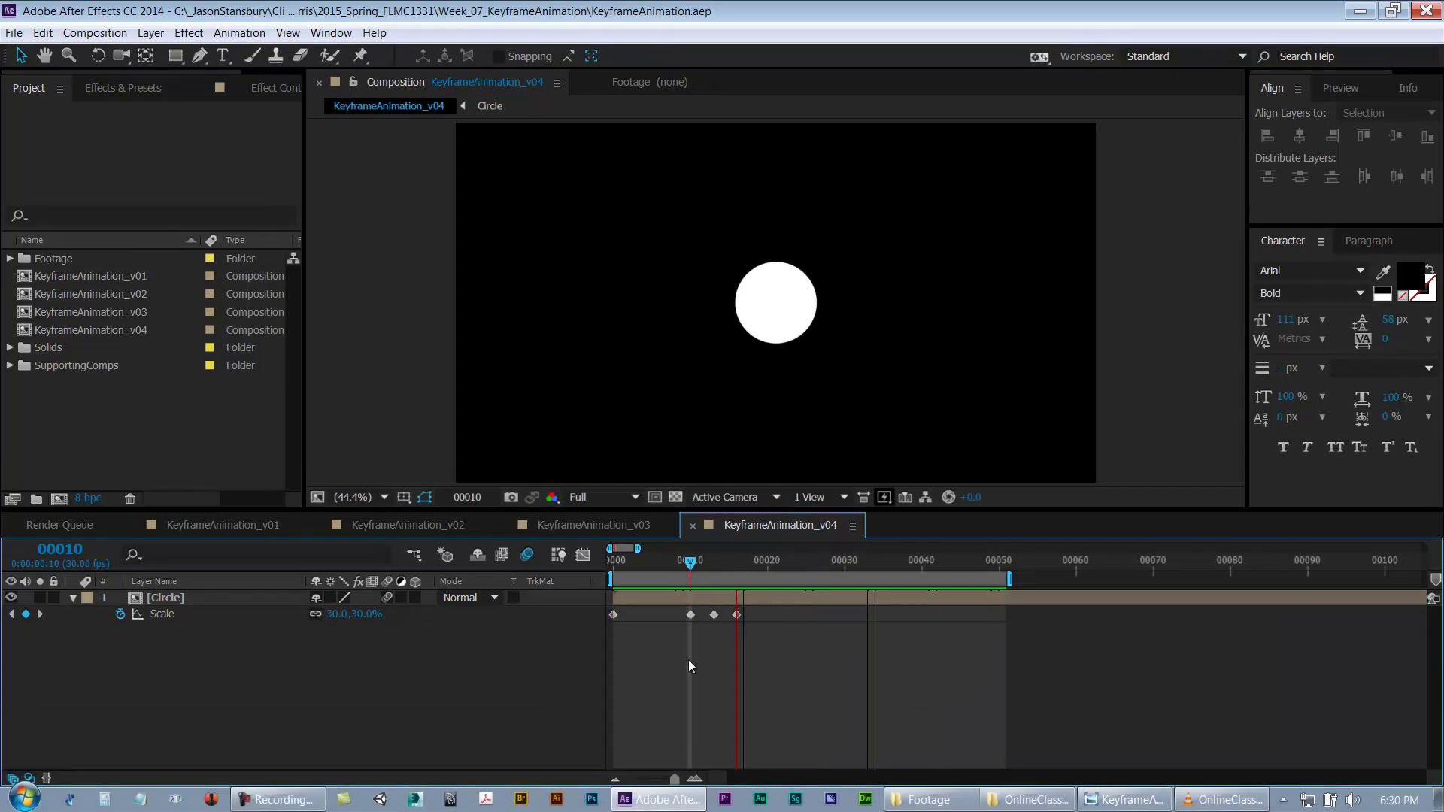
pyautogui.hotkey('ctrl', 's')
pyautogui.moveTo(688, 562); pyautogui.dragTo(740, 557)
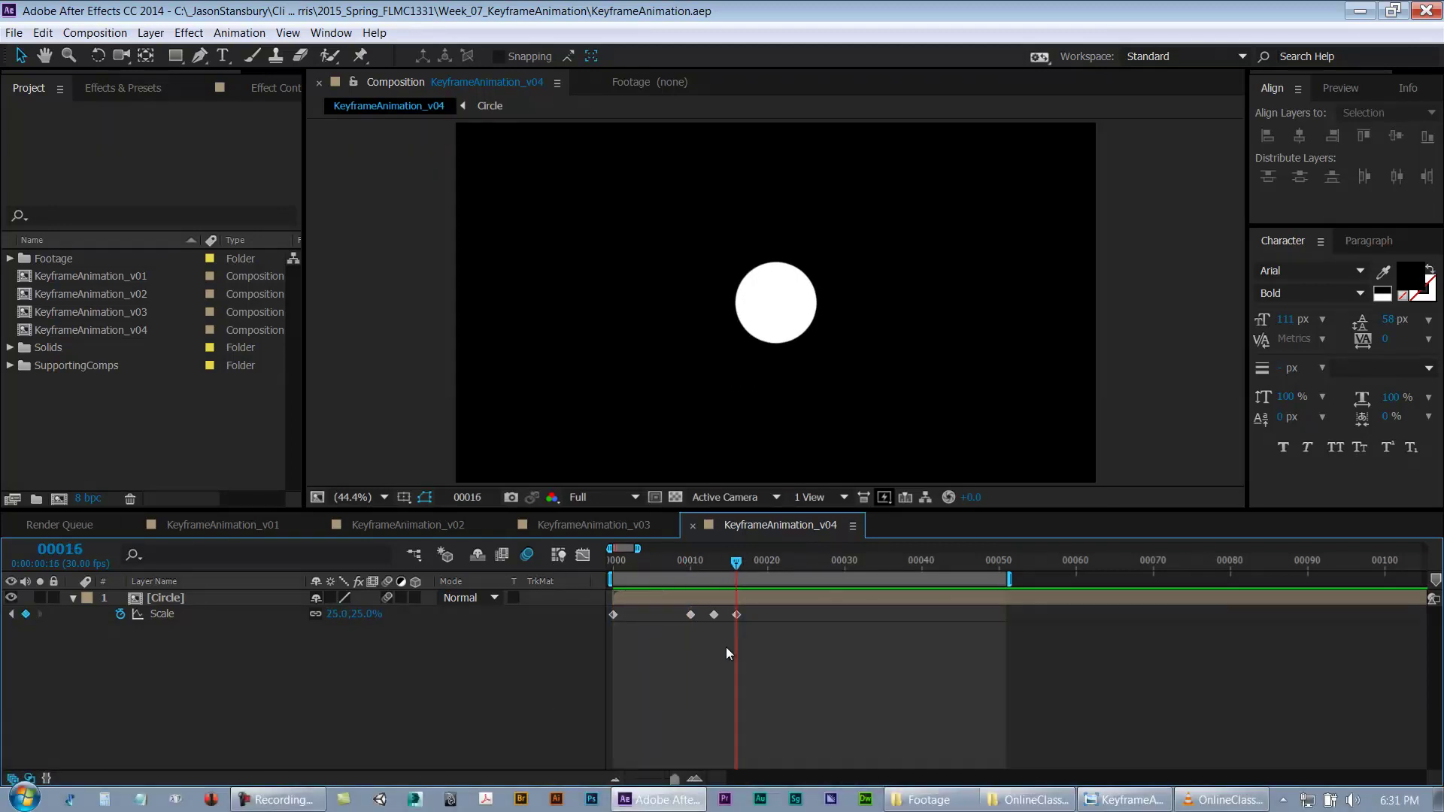
pyautogui.click(737, 615)
pyautogui.rightClick(737, 615)
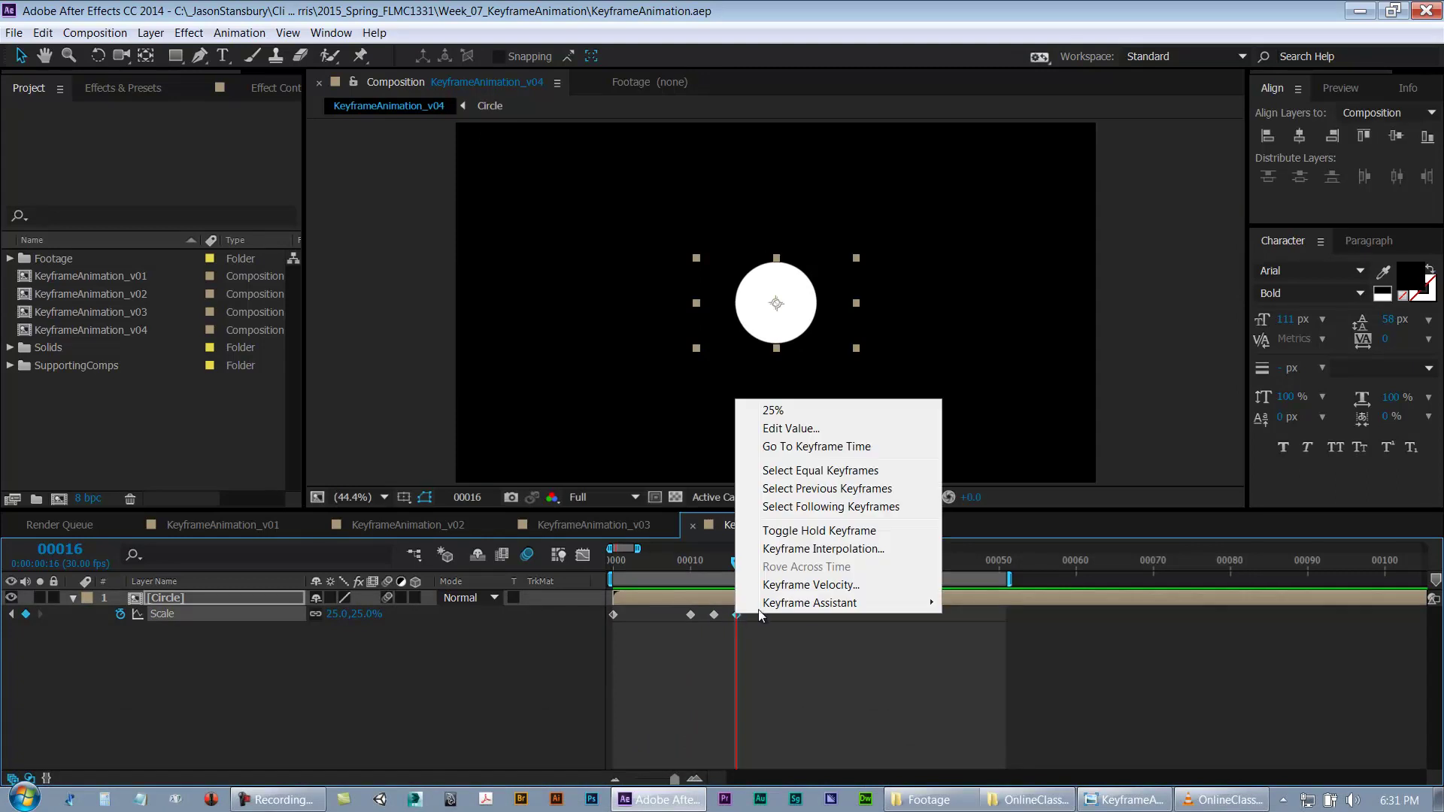
pyautogui.moveTo(810, 603)
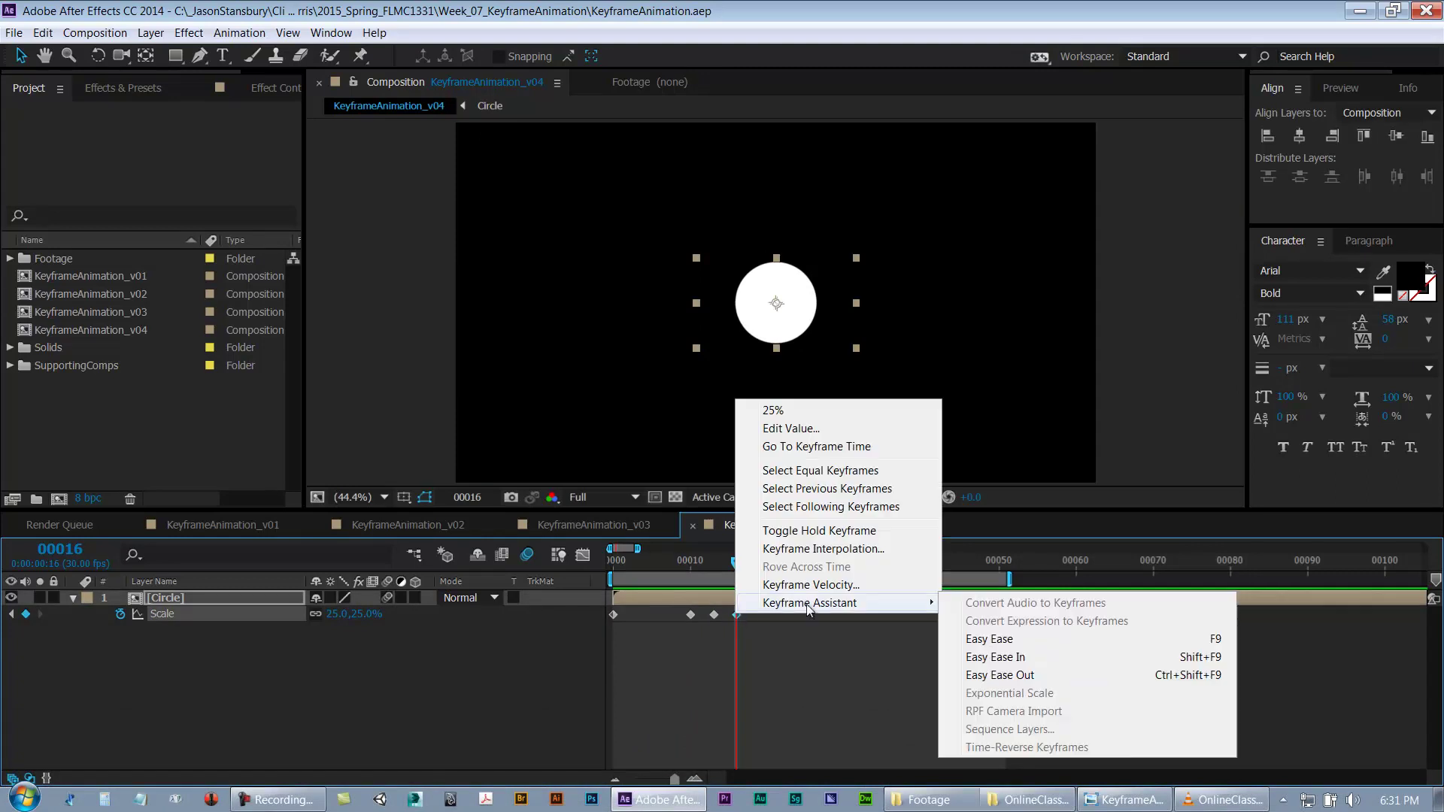
pyautogui.click(993, 657)
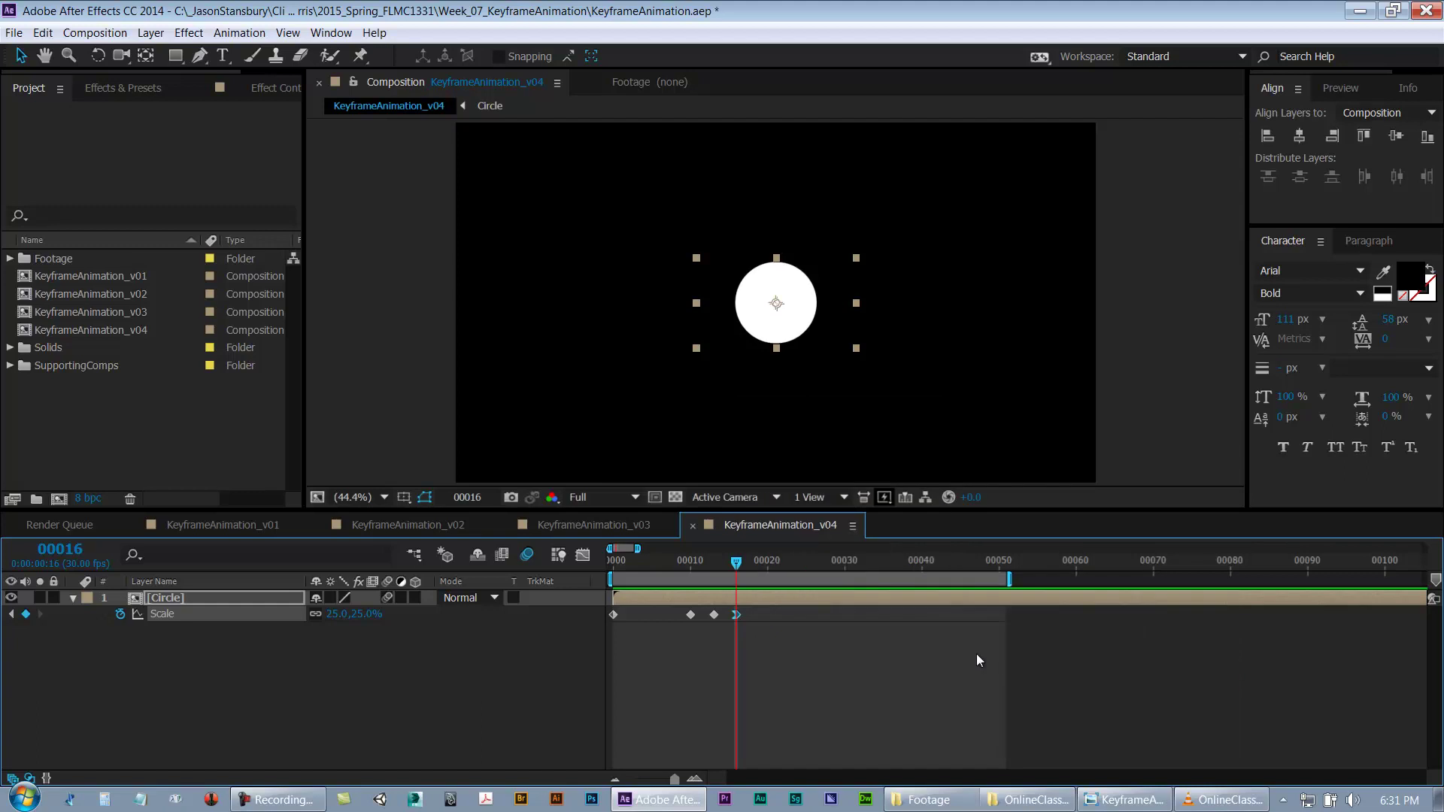
# Step: Apply Easy Ease to the Circle's Scale keyframes at frames 10 and 13
pyautogui.click(727, 564)
pyautogui.moveTo(727, 566)
pyautogui.mouseDown()
pyautogui.moveTo(666, 564)
pyautogui.moveTo(703, 565)
pyautogui.mouseUp()
pyautogui.moveTo(702, 642); pyautogui.dragTo(715, 615)
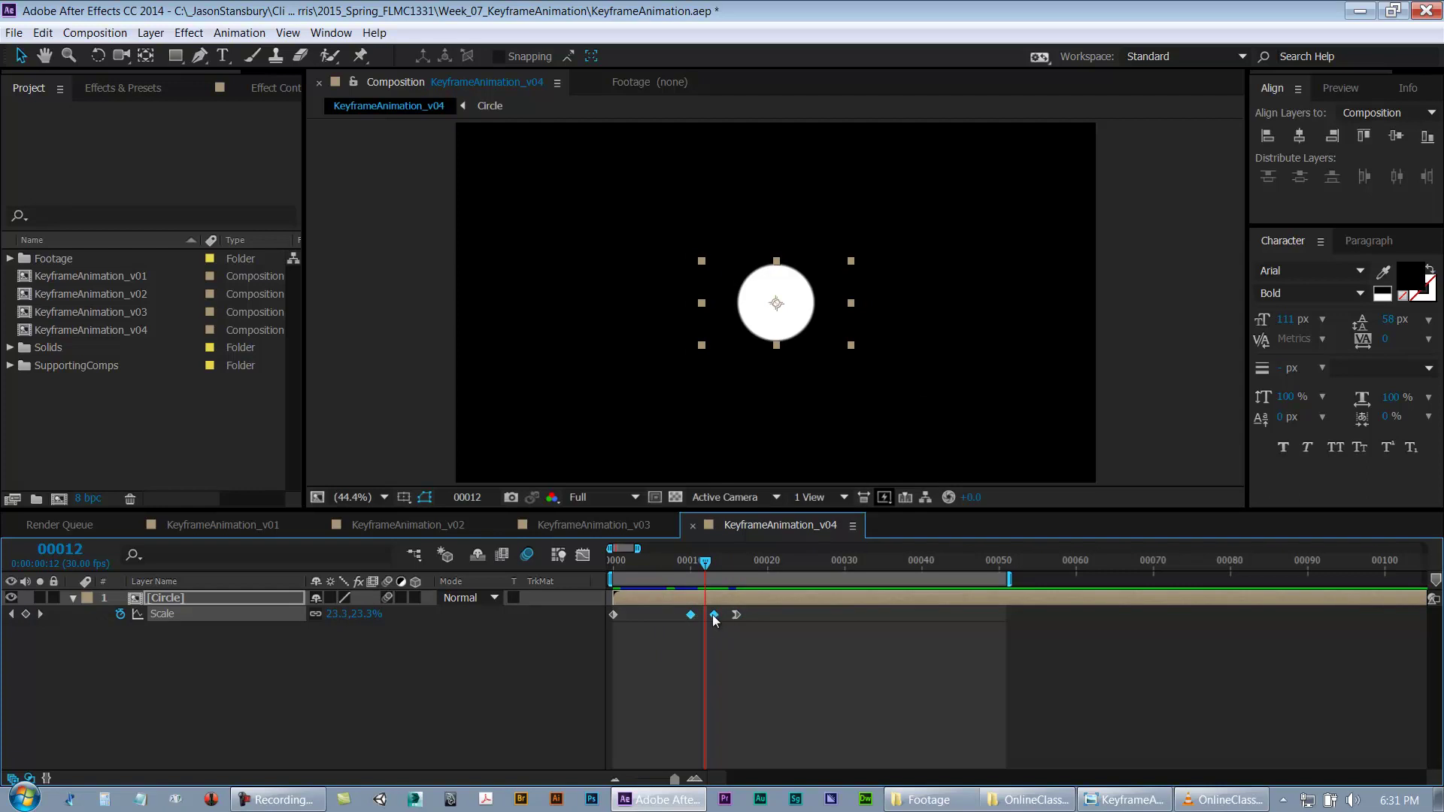
pyautogui.rightClick(714, 615)
pyautogui.moveTo(764, 605)
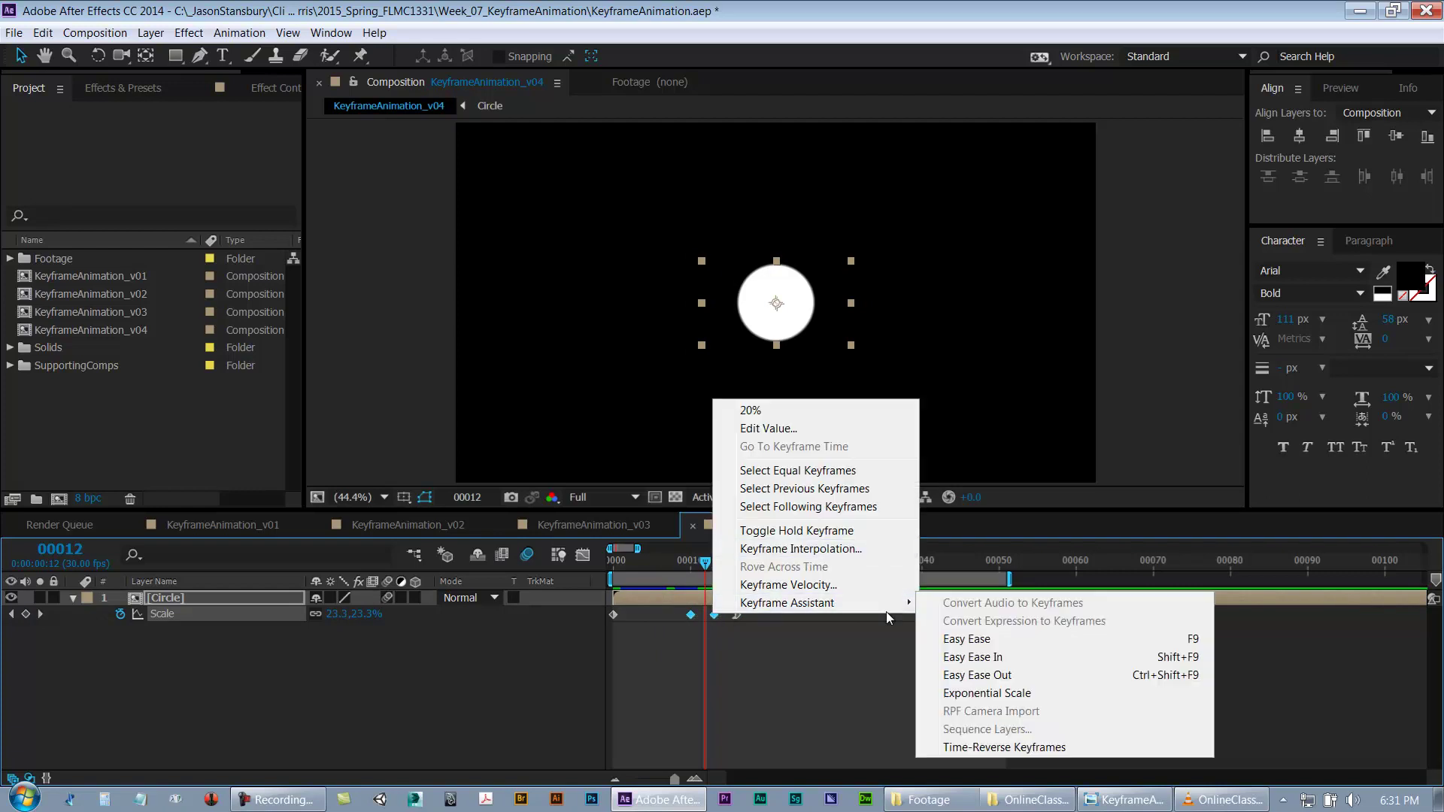
pyautogui.click(940, 650)
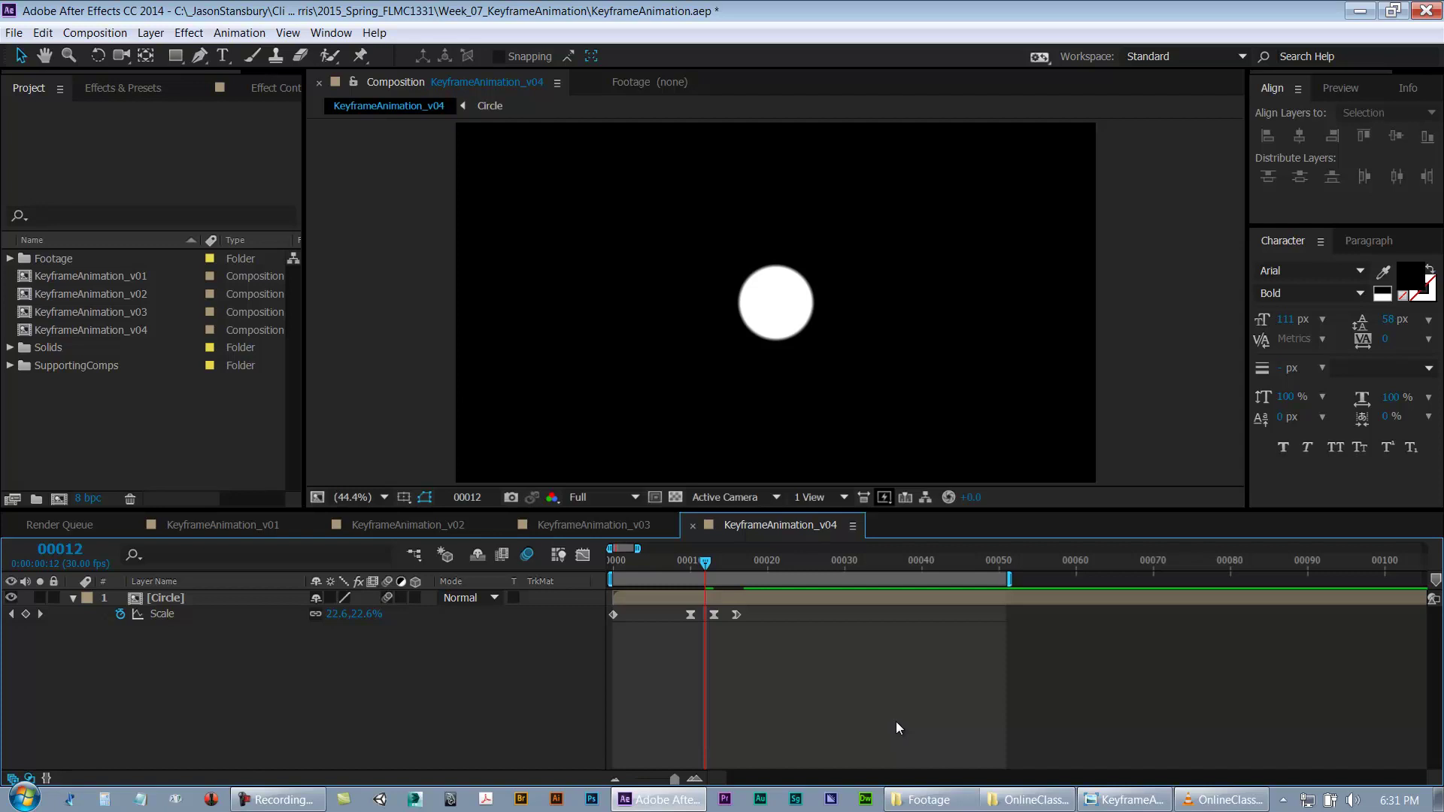
# Step: Preview the eased scale animation, move to frame 18 and save the project
pyautogui.press('space')
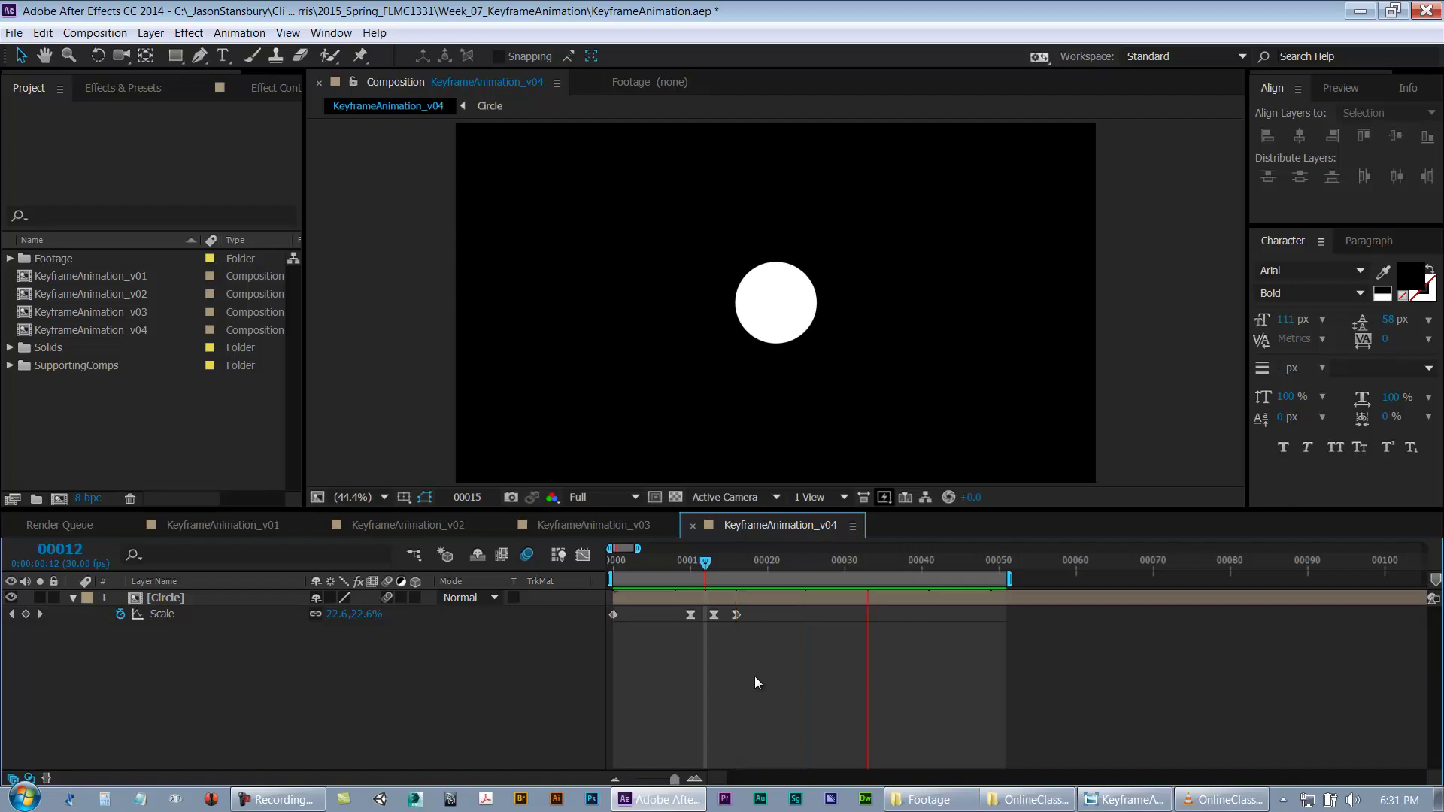
pyautogui.press('space')
pyautogui.click(752, 562)
pyautogui.hotkey('ctrl', 's')
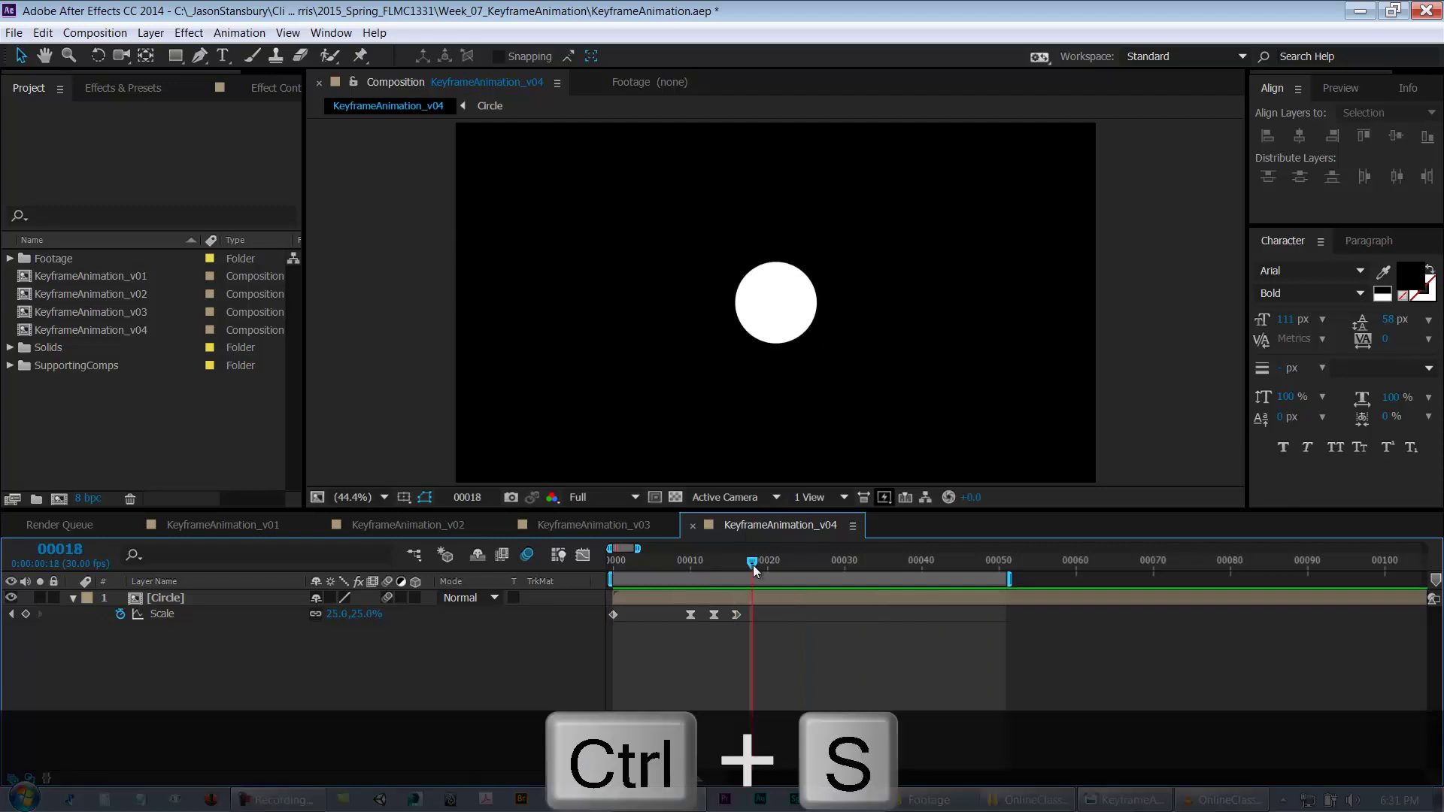
# Step: Move to frame 30 and copy all four of the Circle's Scale keyframes
pyautogui.moveTo(819, 566); pyautogui.dragTo(821, 567)
pyautogui.moveTo(762, 647); pyautogui.dragTo(591, 611)
pyautogui.moveTo(722, 565); pyautogui.dragTo(614, 573)
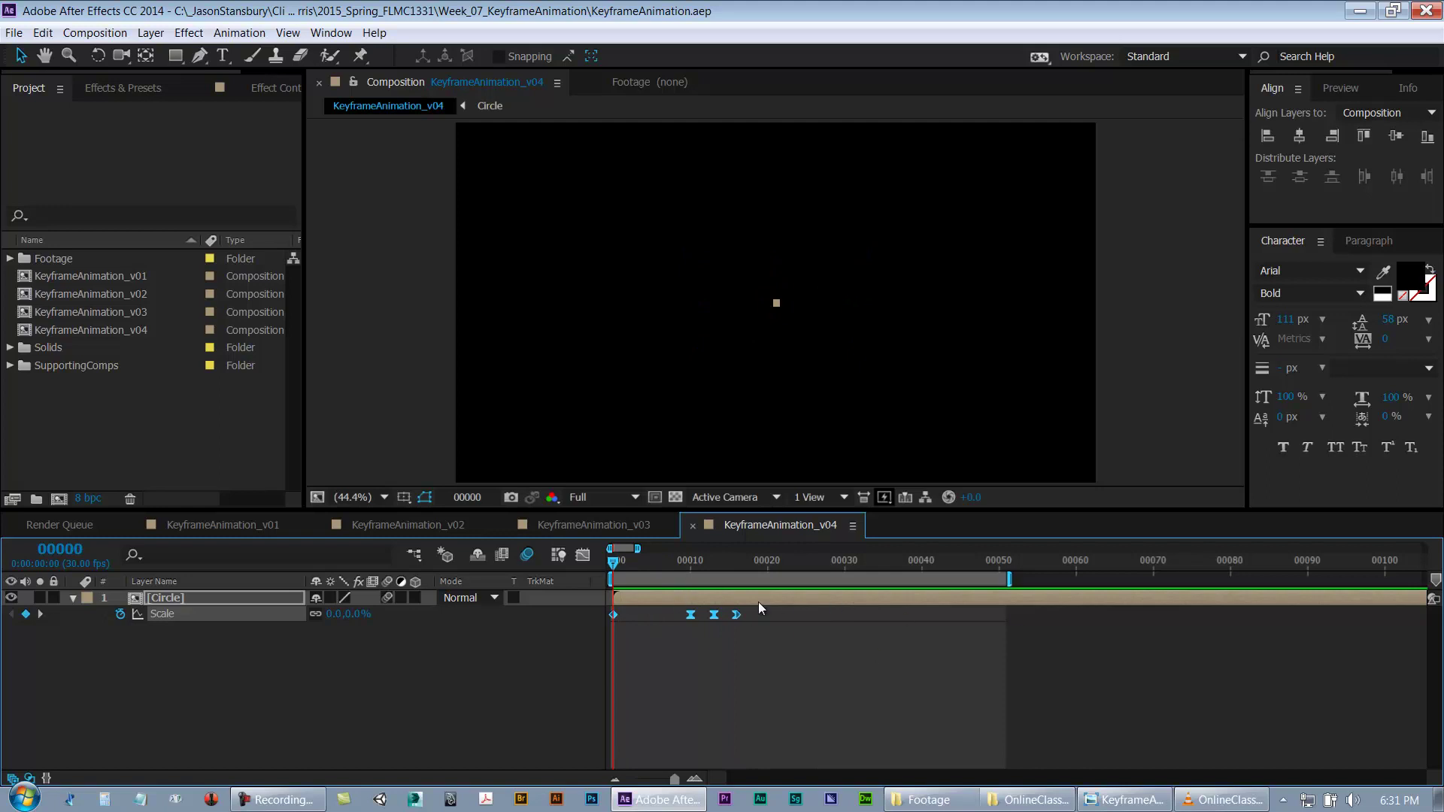
pyautogui.click(845, 564)
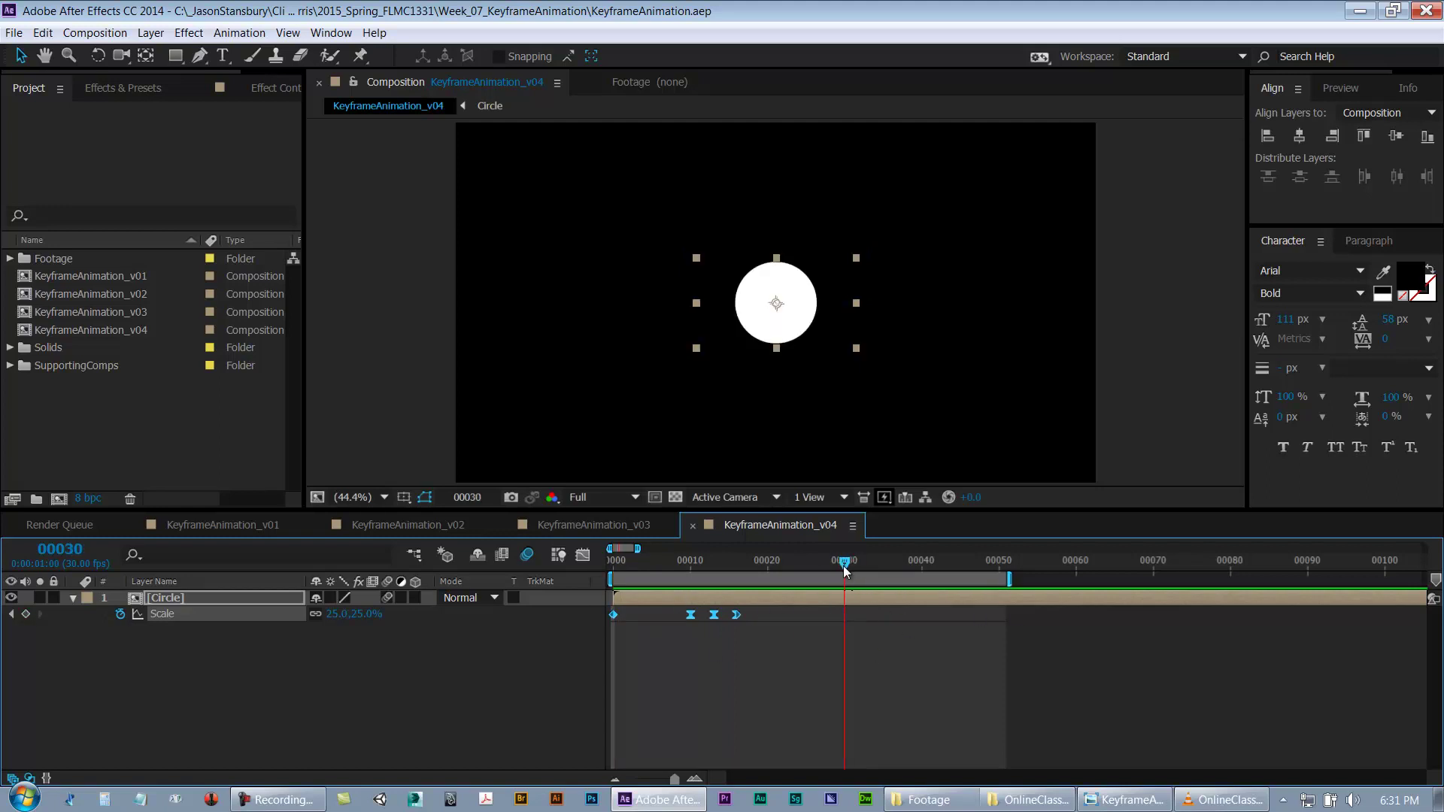
pyautogui.moveTo(767, 645); pyautogui.dragTo(599, 612)
pyautogui.hotkey('ctrl', 'c')
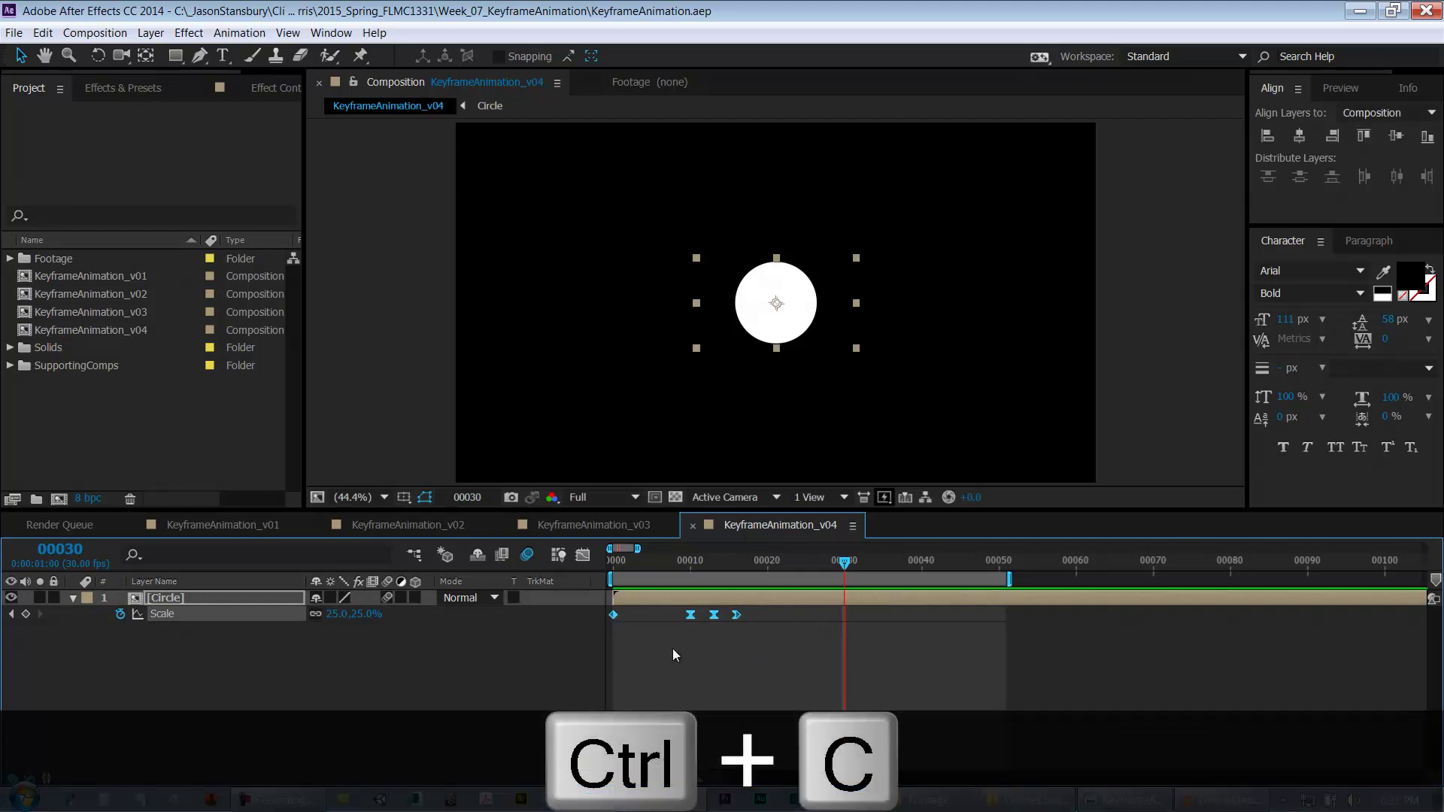
pyautogui.hotkey('ctrl', 'v')
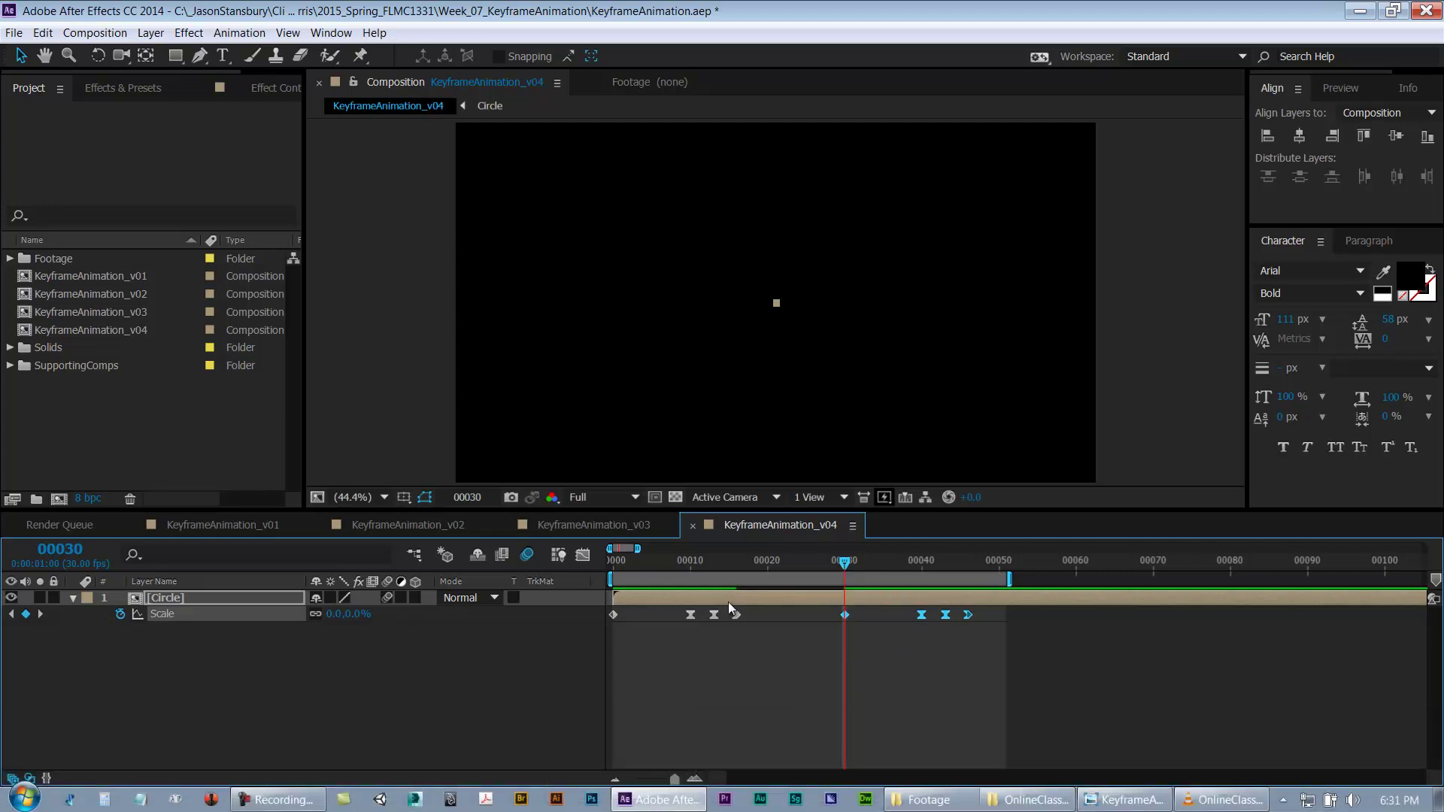
pyautogui.hotkey('ctrl', 'z')
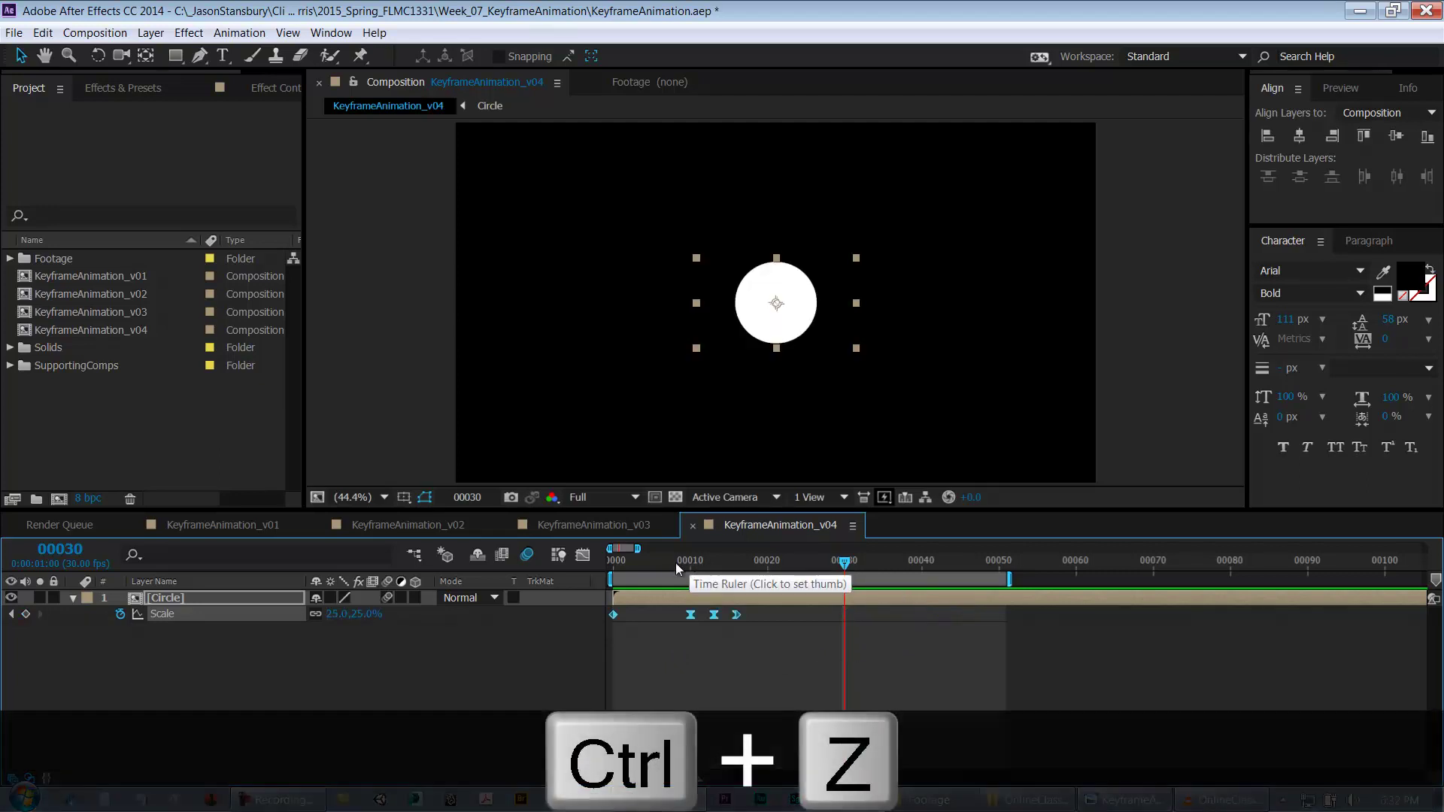
pyautogui.click(675, 562)
pyautogui.click(658, 562)
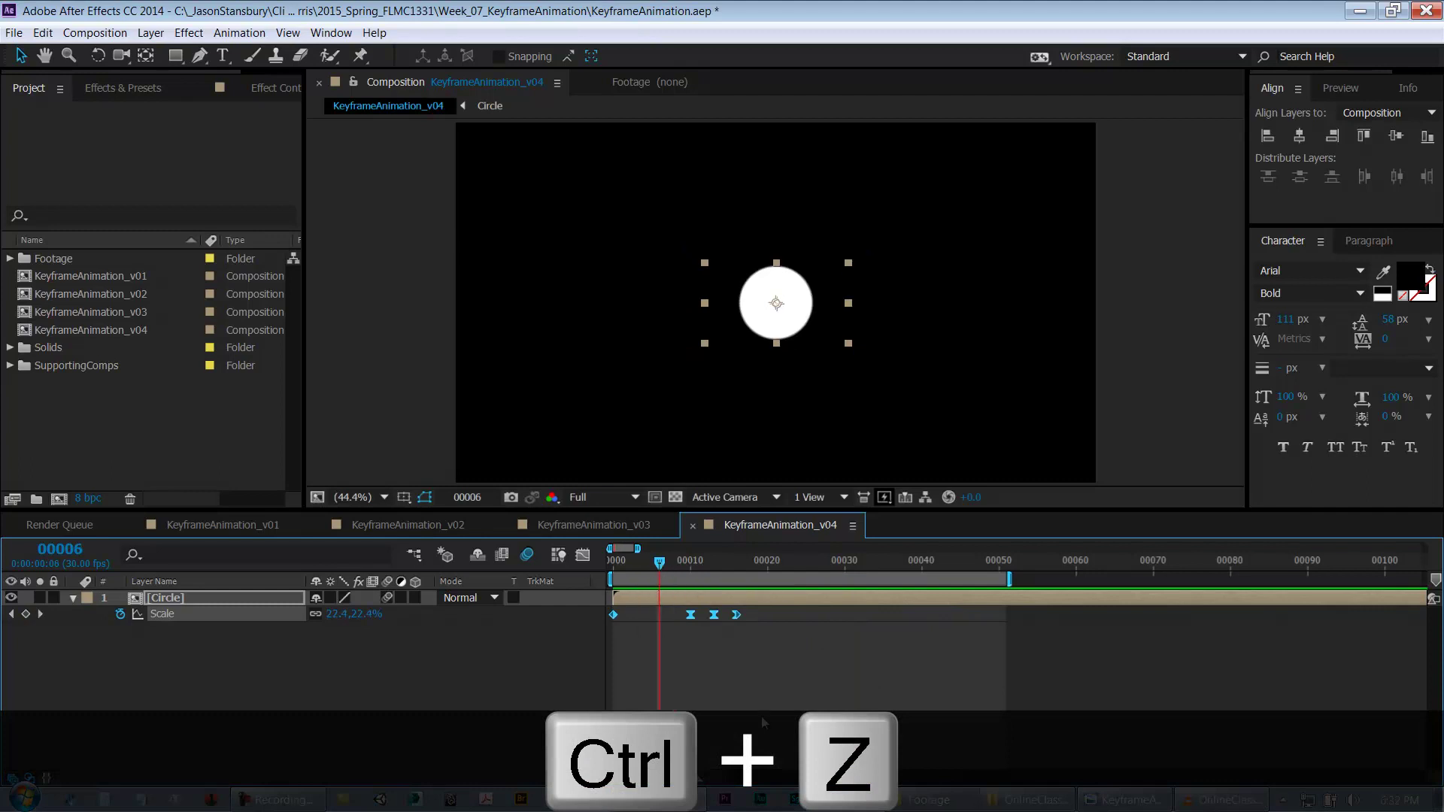
pyautogui.hotkey('ctrl', 'v')
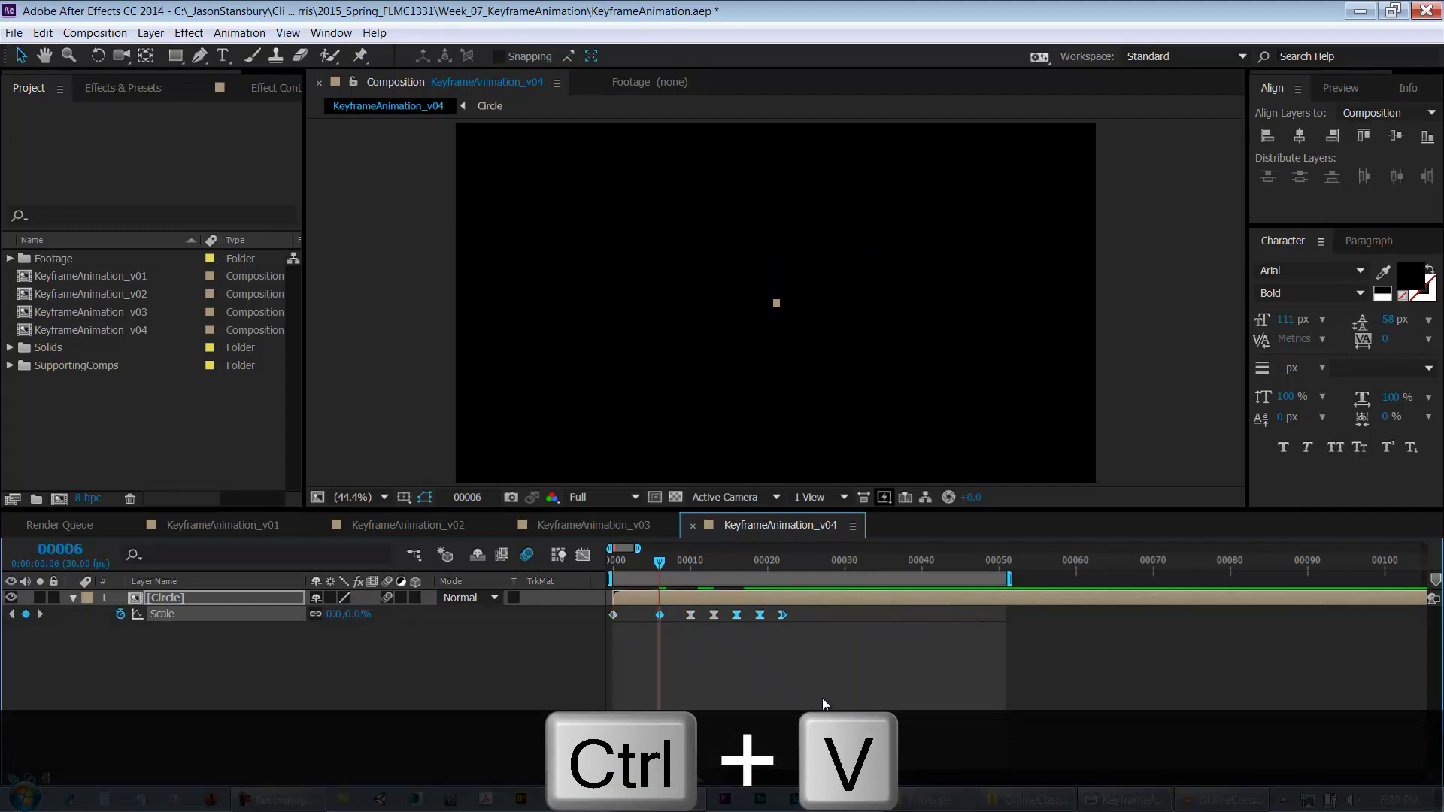
pyautogui.hotkey('ctrl', 'z')
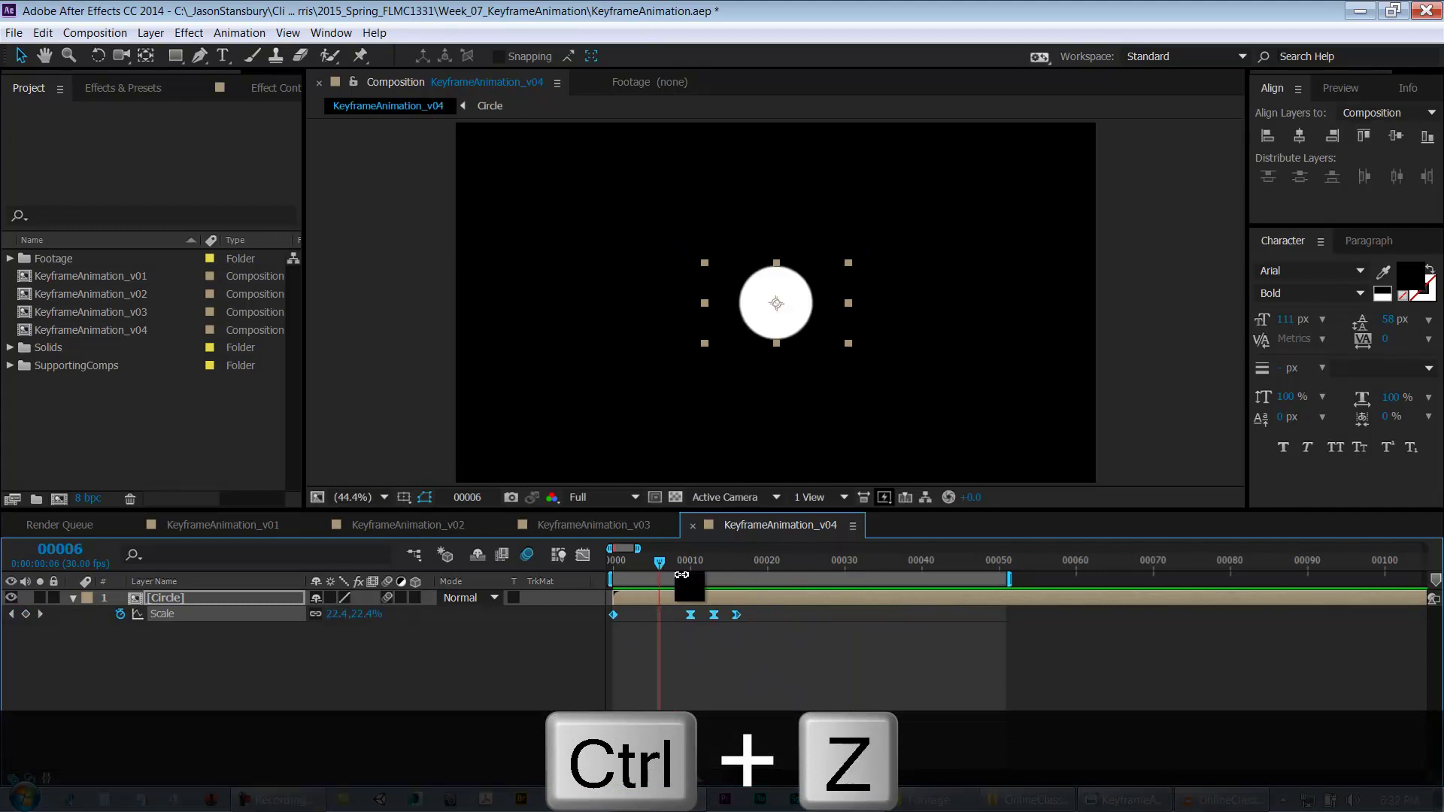
# Step: Paste the copied Scale keyframes at frame 30 and apply Time-Reverse Keyframes to the pasted set
pyautogui.click(844, 562)
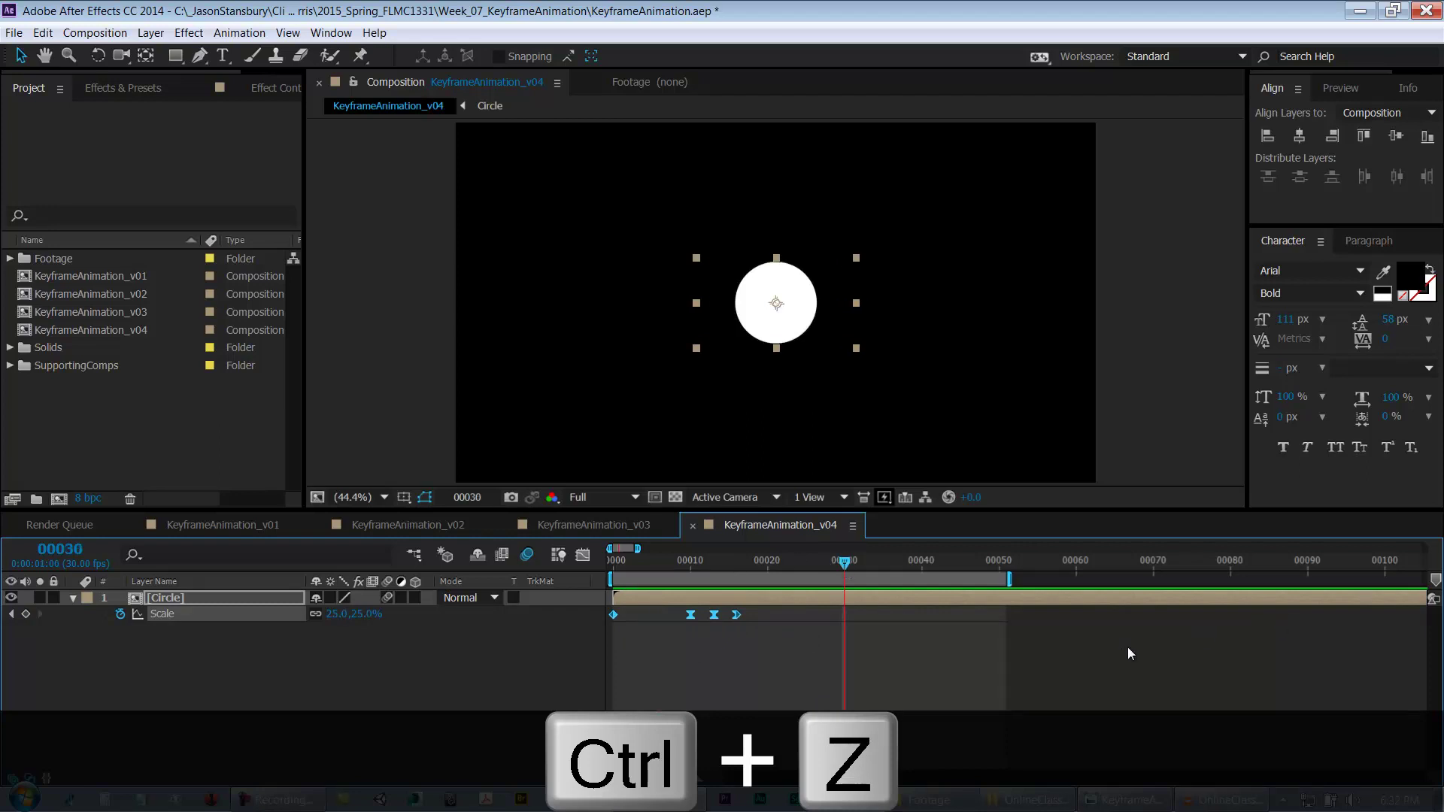
pyautogui.hotkey('ctrl', 'v')
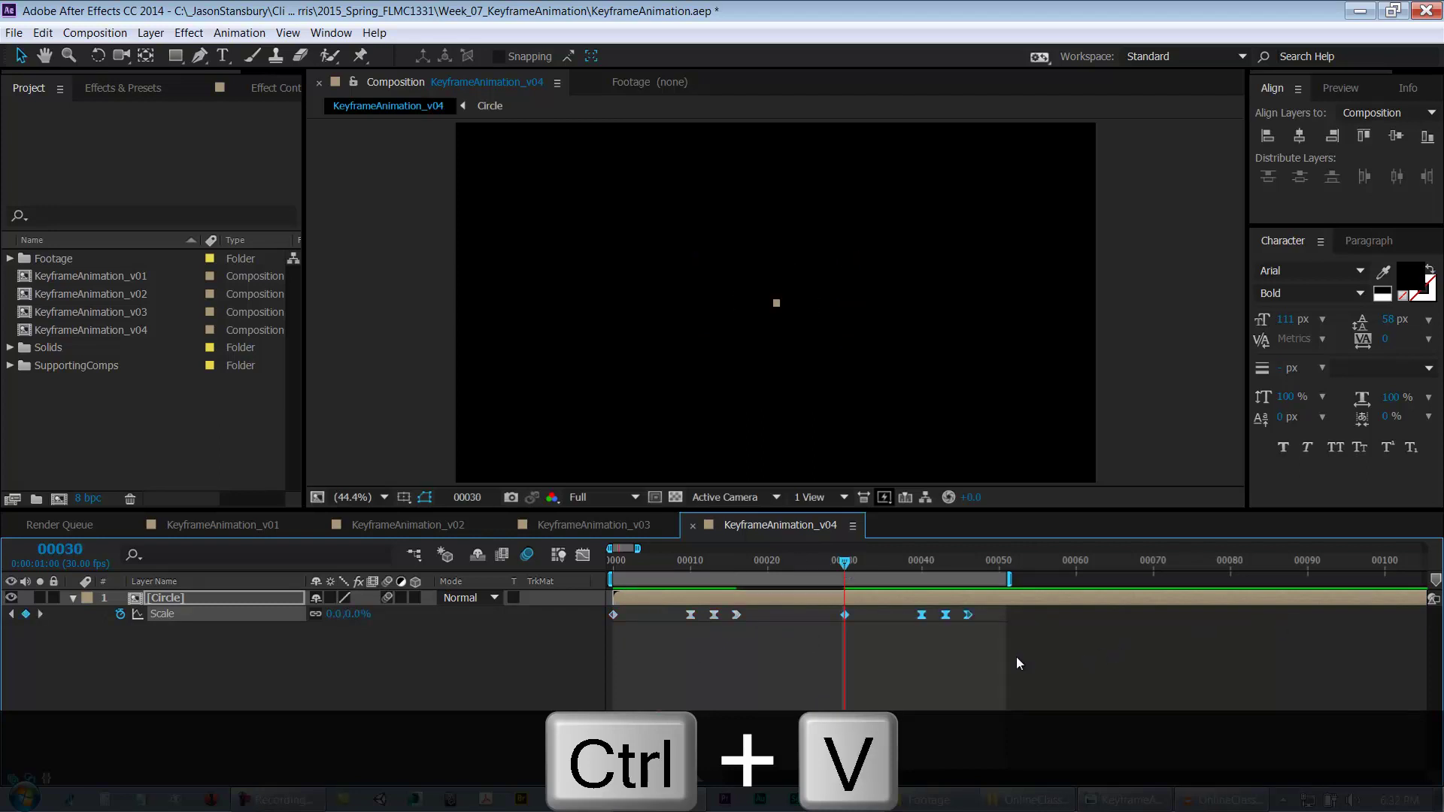
pyautogui.click(621, 562)
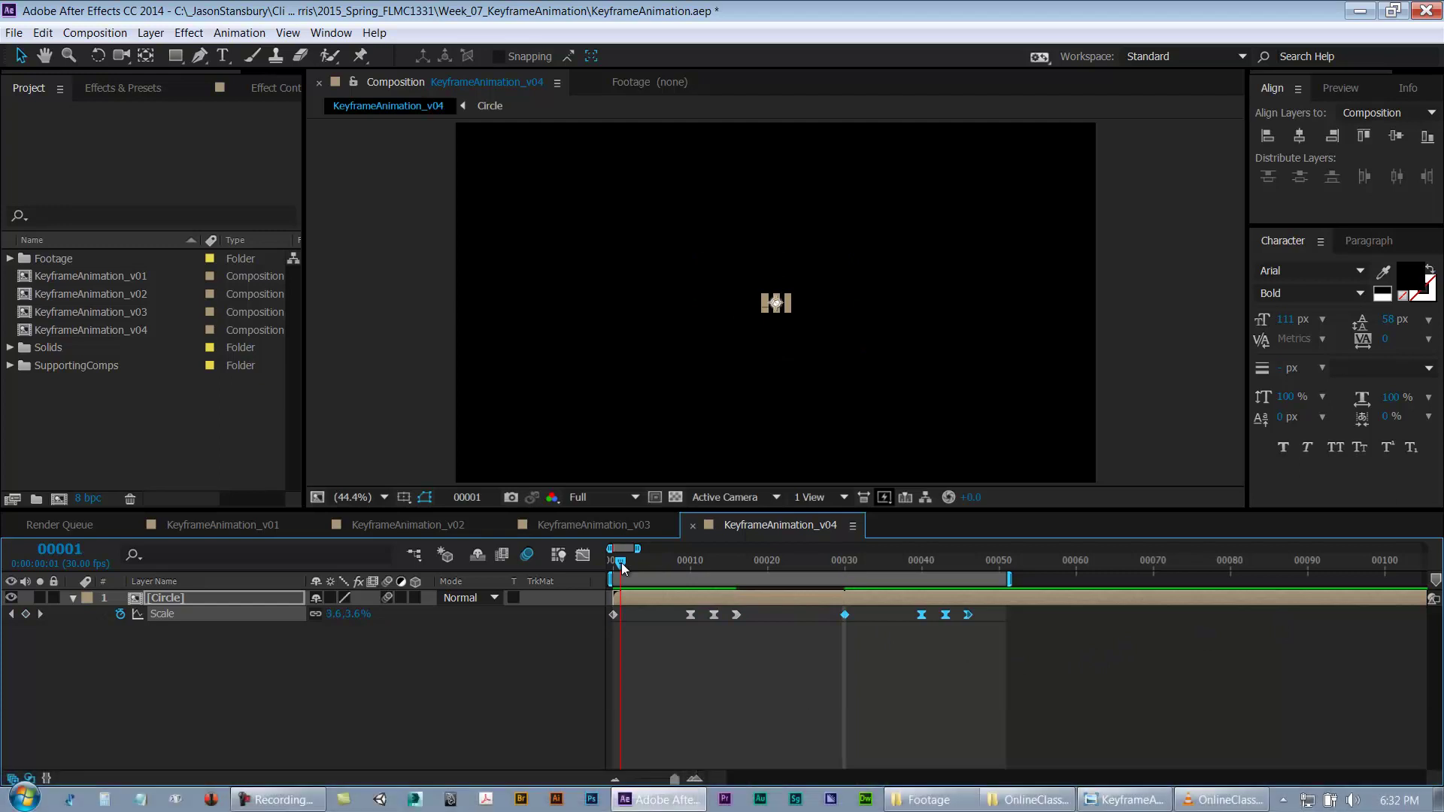
pyautogui.click(845, 561)
pyautogui.rightClick(845, 615)
pyautogui.moveTo(978, 603)
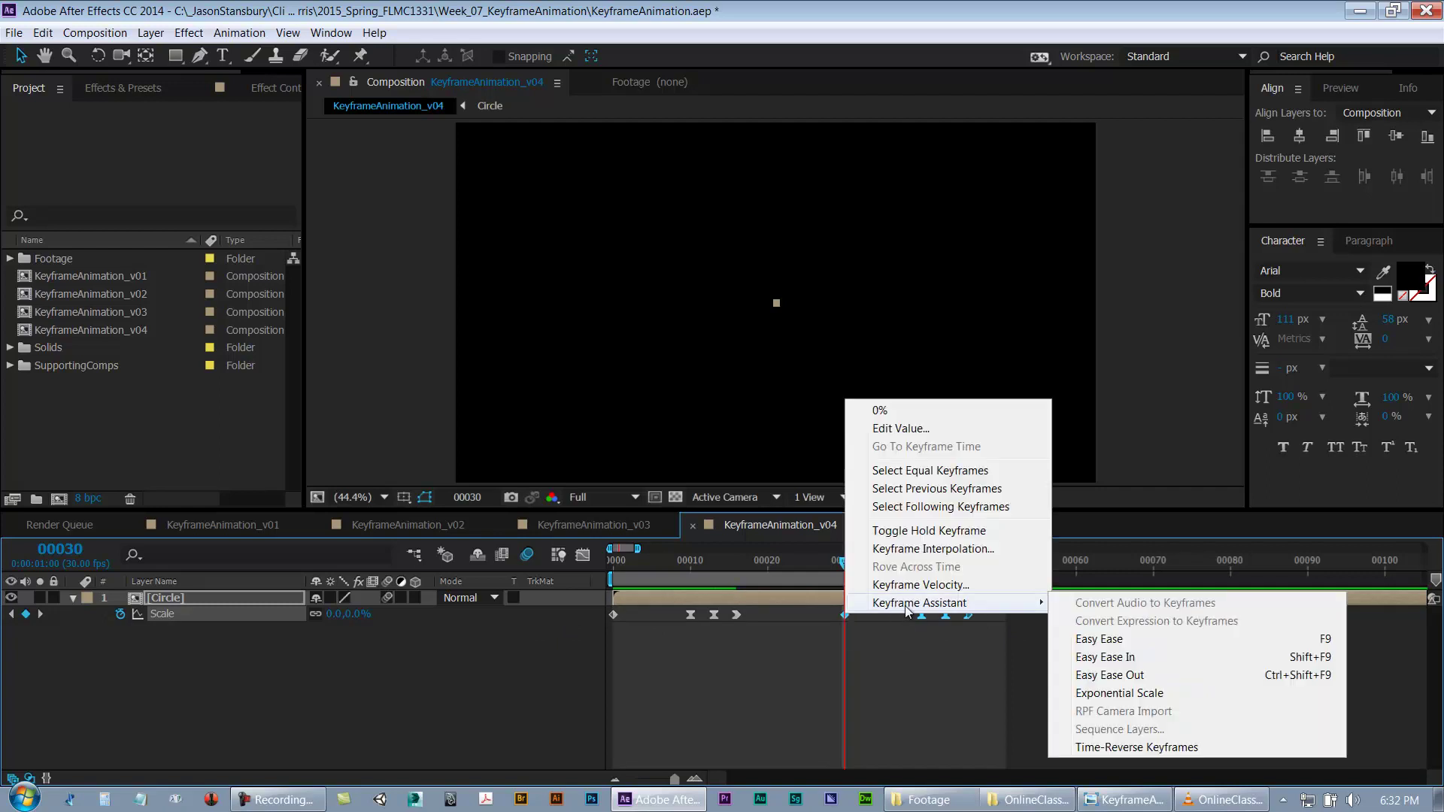
pyautogui.click(1103, 748)
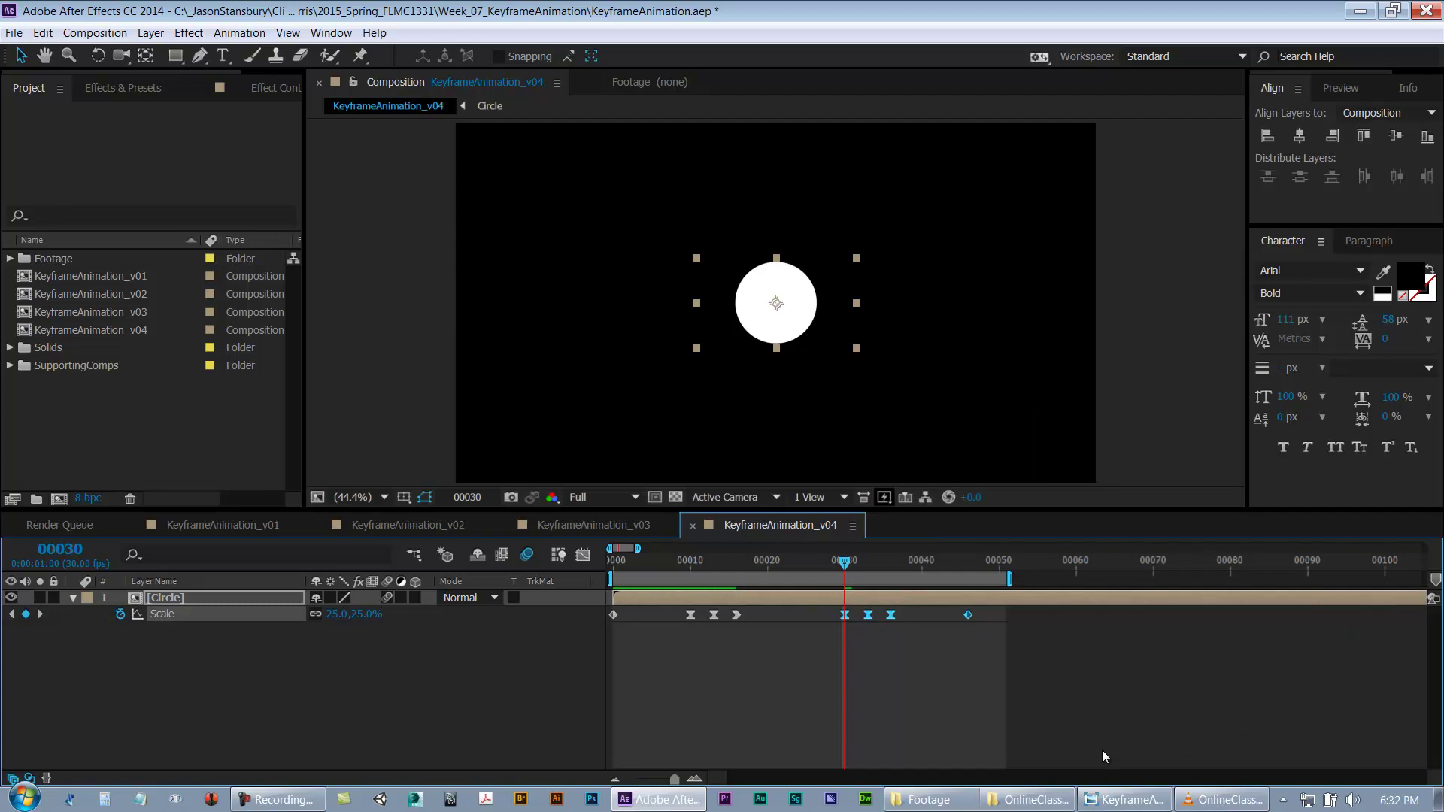
# Step: Apply Easy Ease Out to the Scale keyframe at frame 30 and save the project
pyautogui.click(943, 662)
pyautogui.click(737, 615)
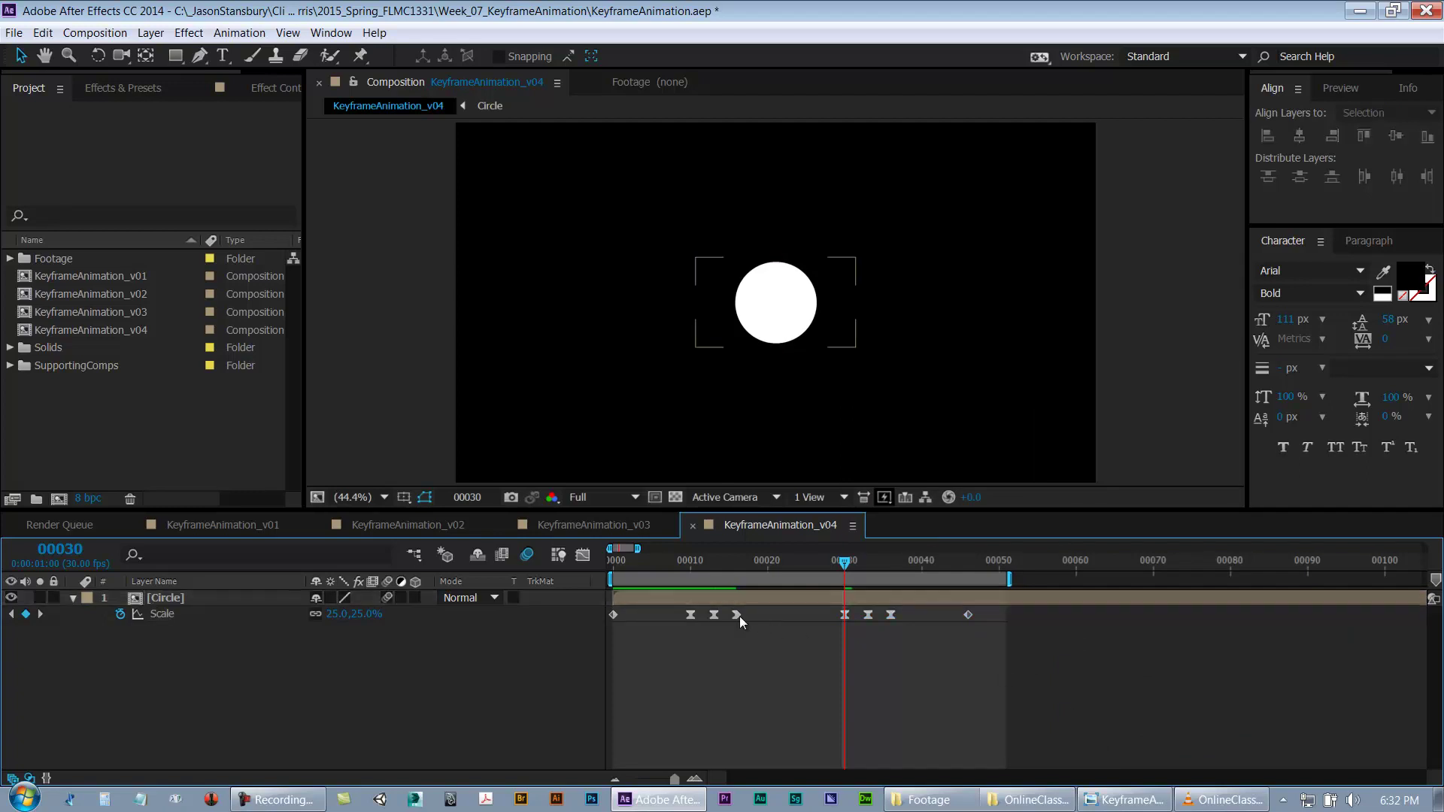
pyautogui.moveTo(847, 621)
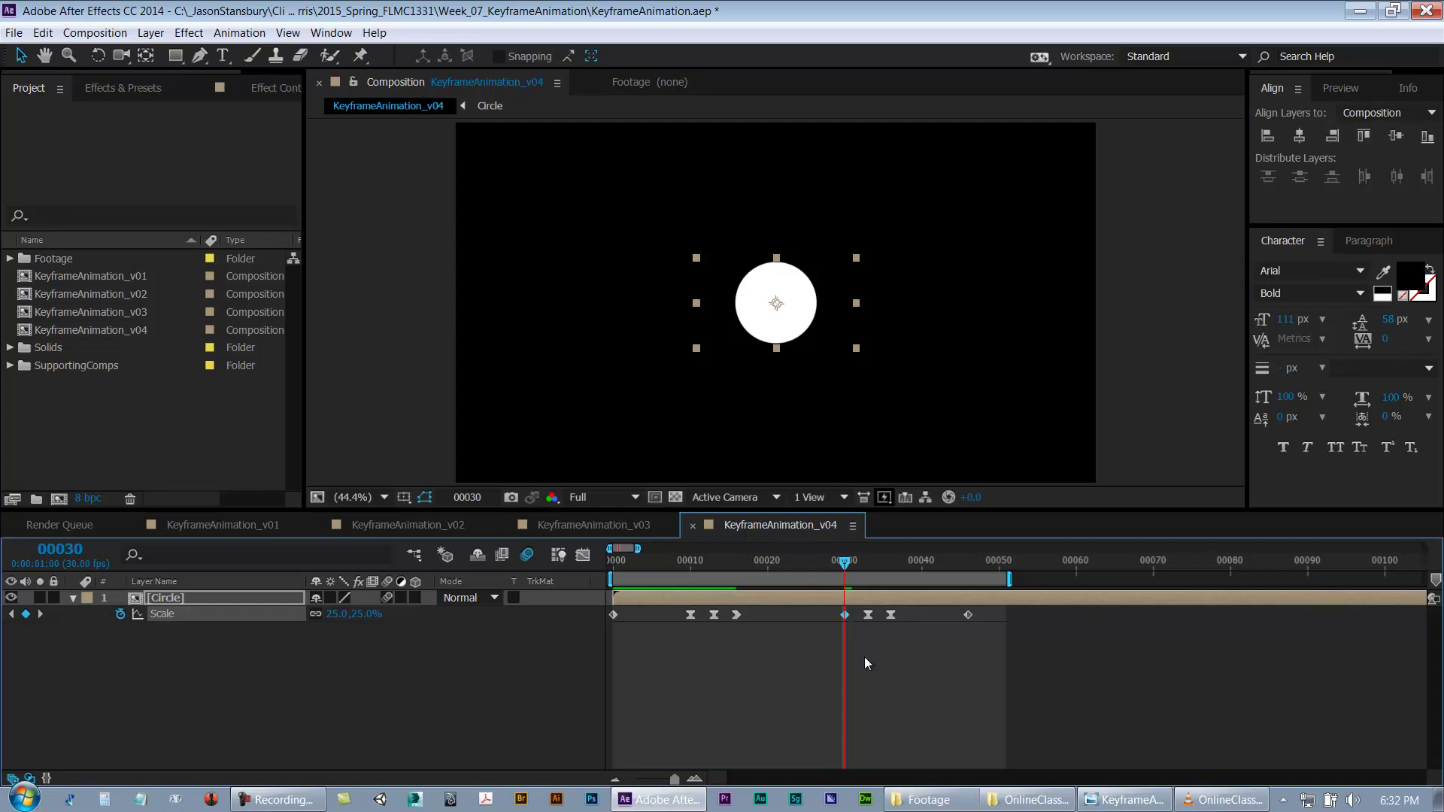
pyautogui.rightClick(842, 616)
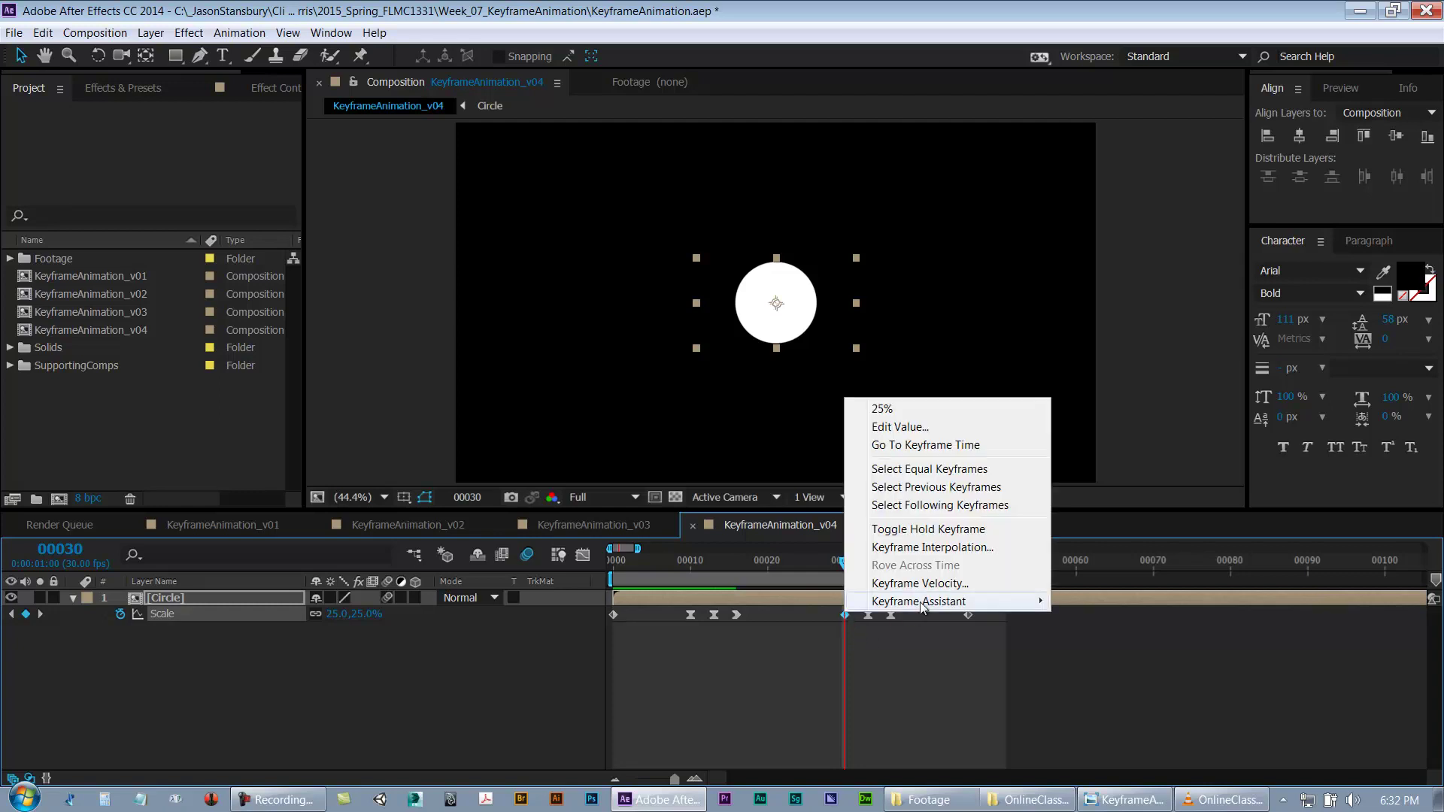
pyautogui.moveTo(932, 606)
pyautogui.click(1158, 674)
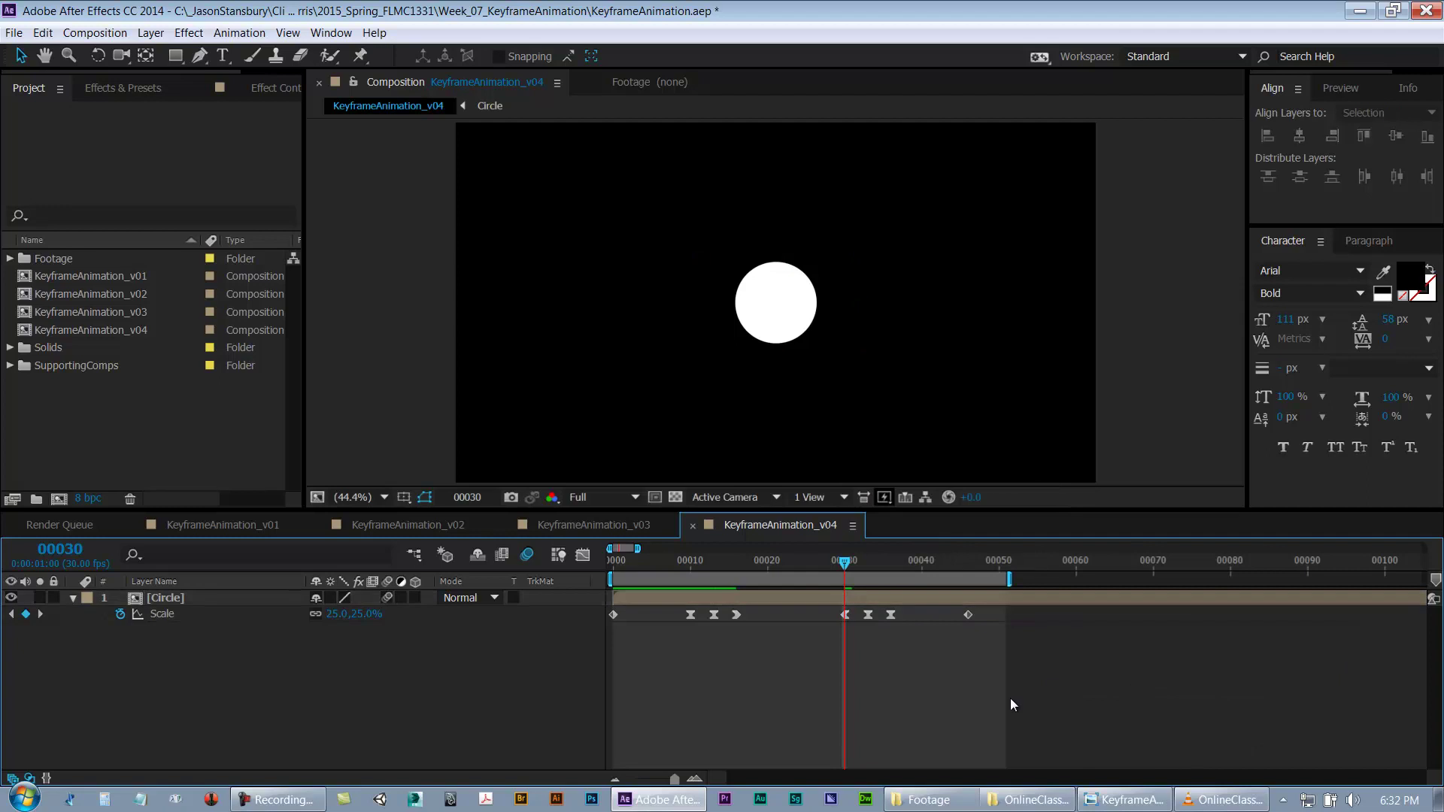
pyautogui.hotkey('ctrl', 's')
# Step: Preview the full scale-up and scale-down animation in KeyframeAnimation_v04 and save the project
pyautogui.click(792, 558)
pyautogui.click(996, 708)
pyautogui.click(867, 615)
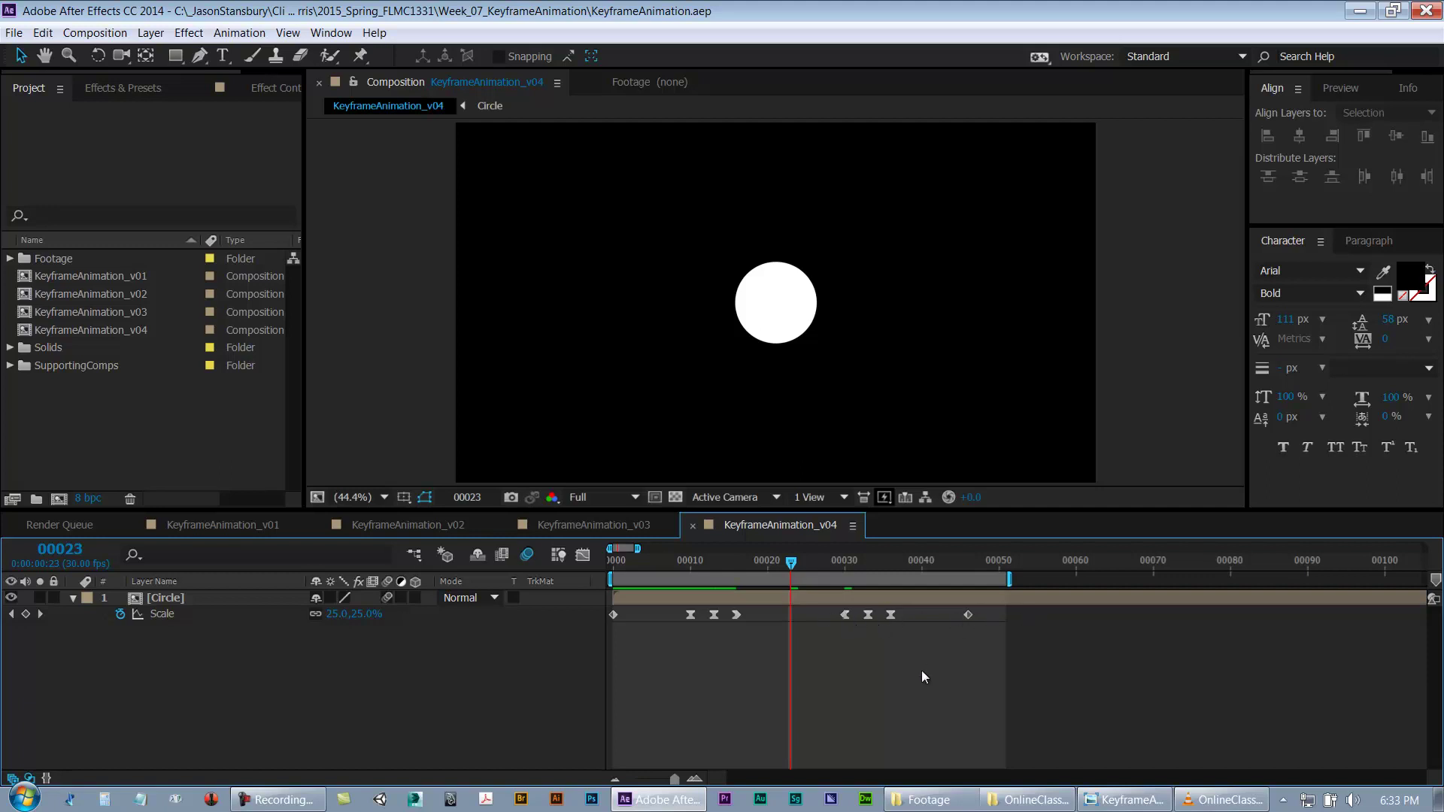
pyautogui.press('space')
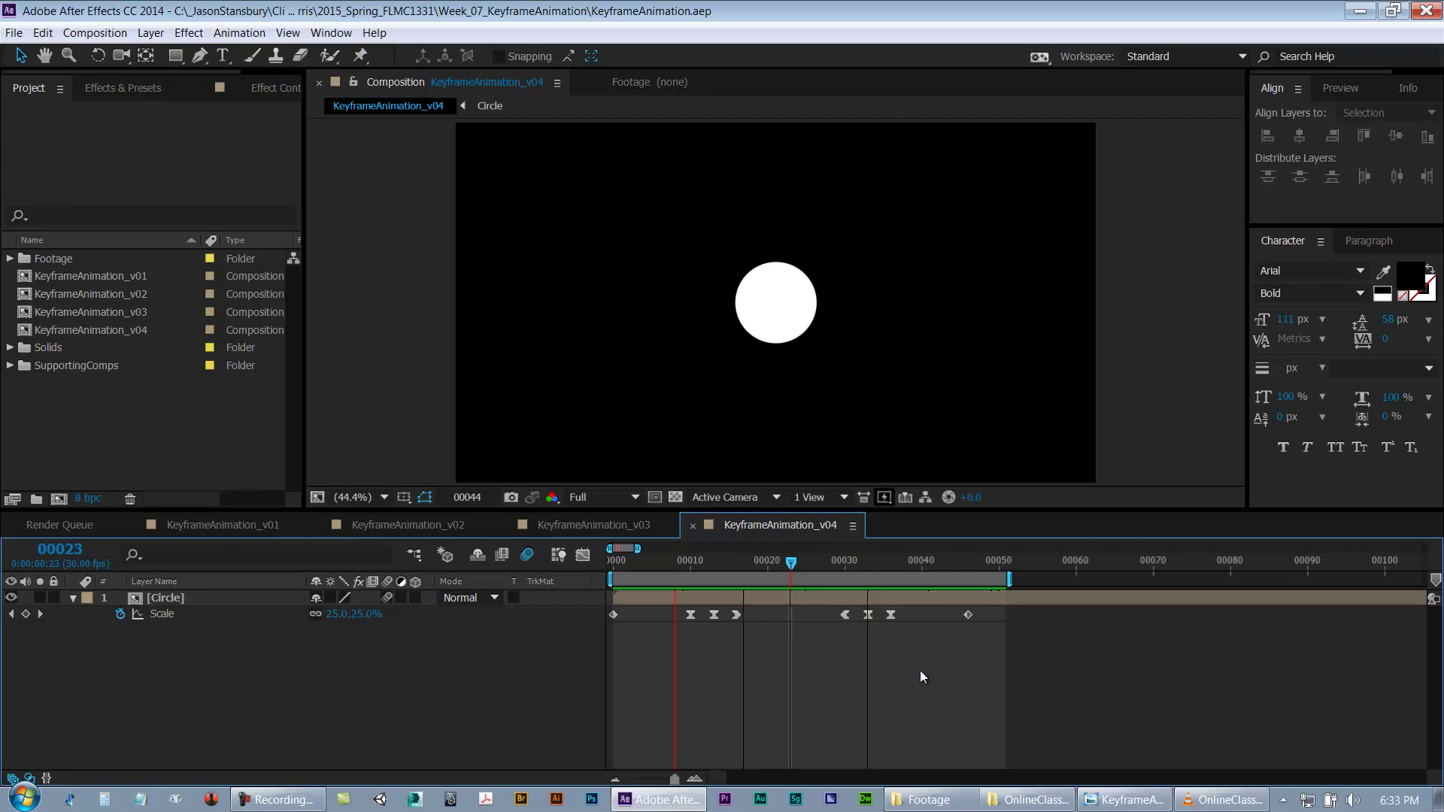
pyautogui.hotkey('ctrl', 's')
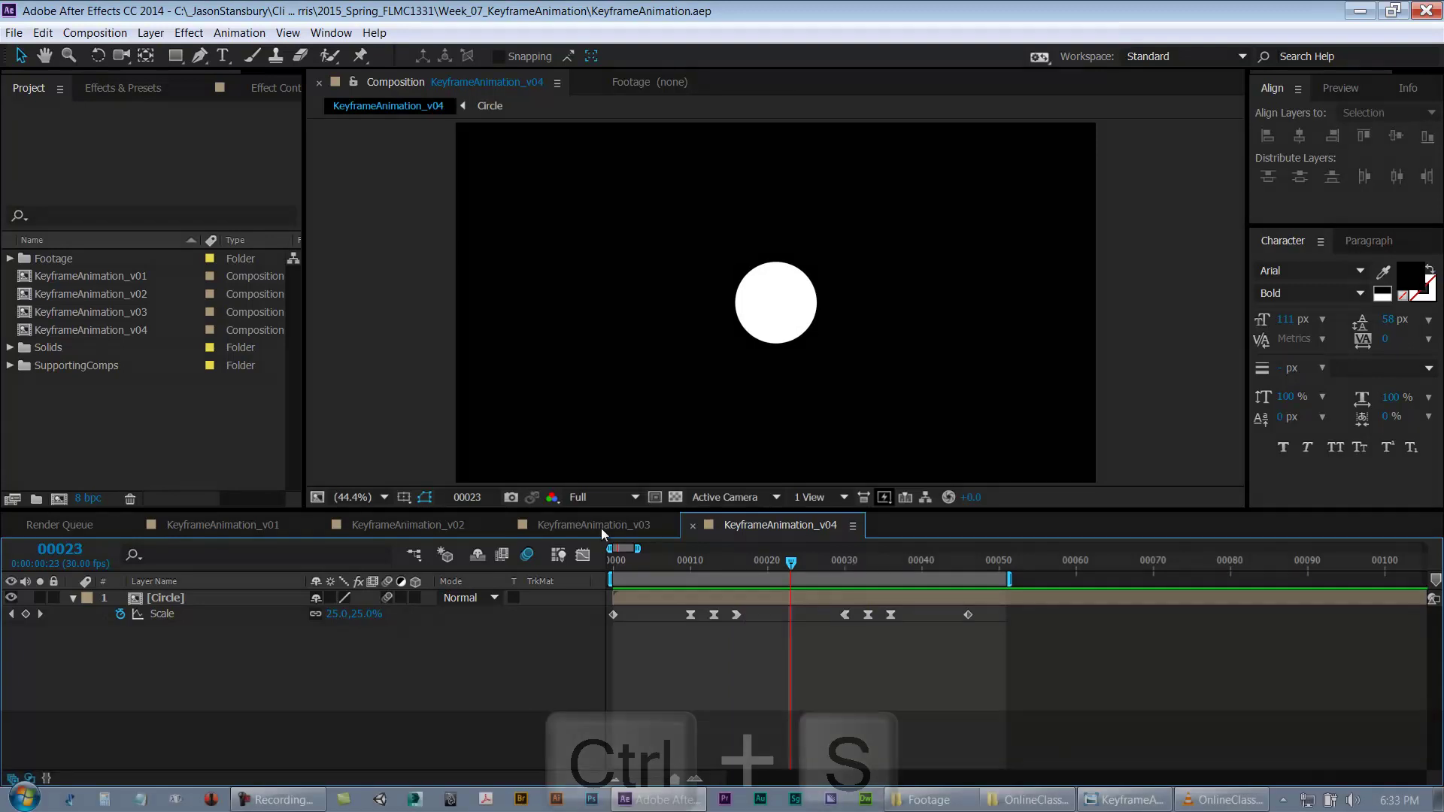
# Step: Scrub through the position animations in KeyframeAnimation_v03 and KeyframeAnimation_v02 to review them
pyautogui.click(601, 528)
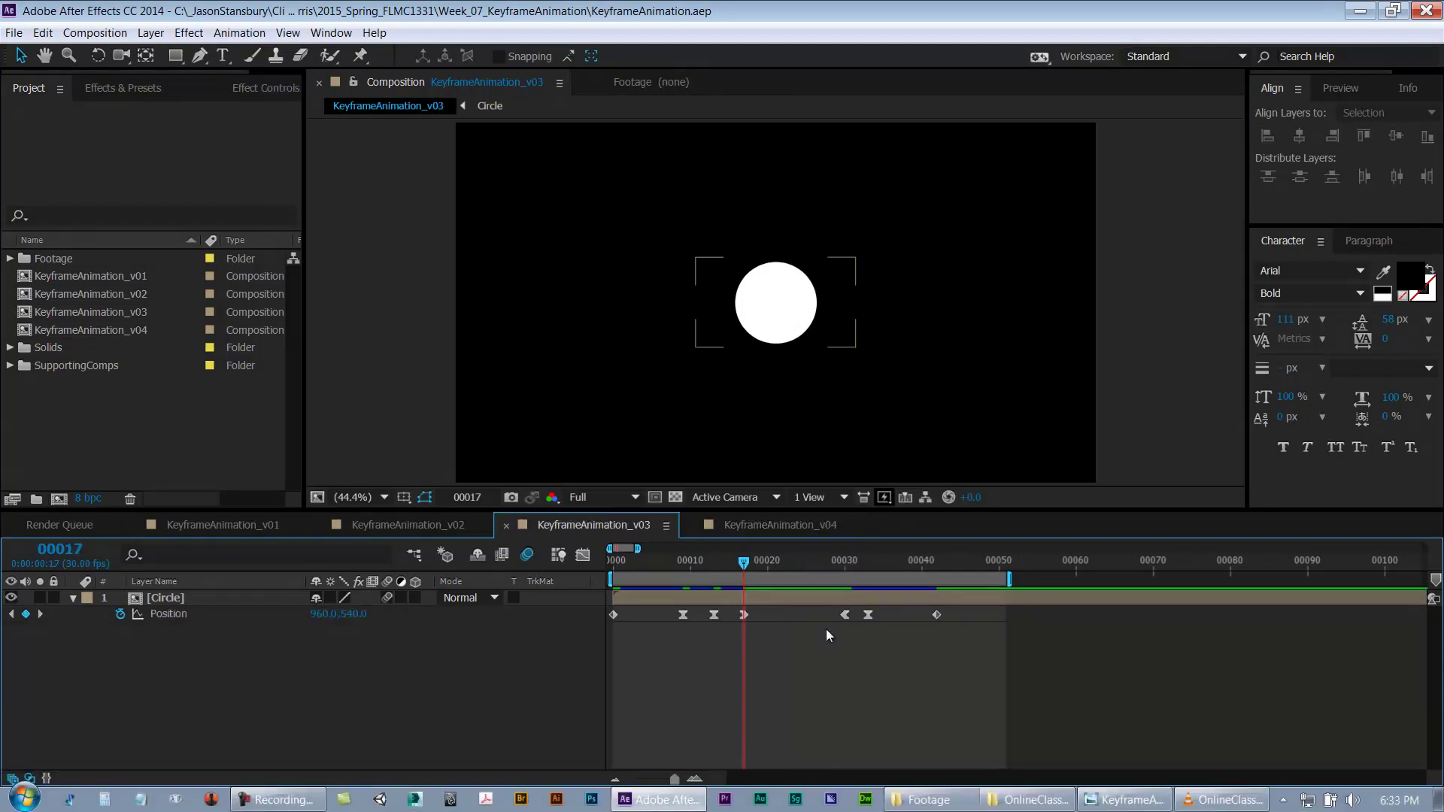
pyautogui.click(838, 561)
pyautogui.moveTo(837, 561); pyautogui.dragTo(866, 575)
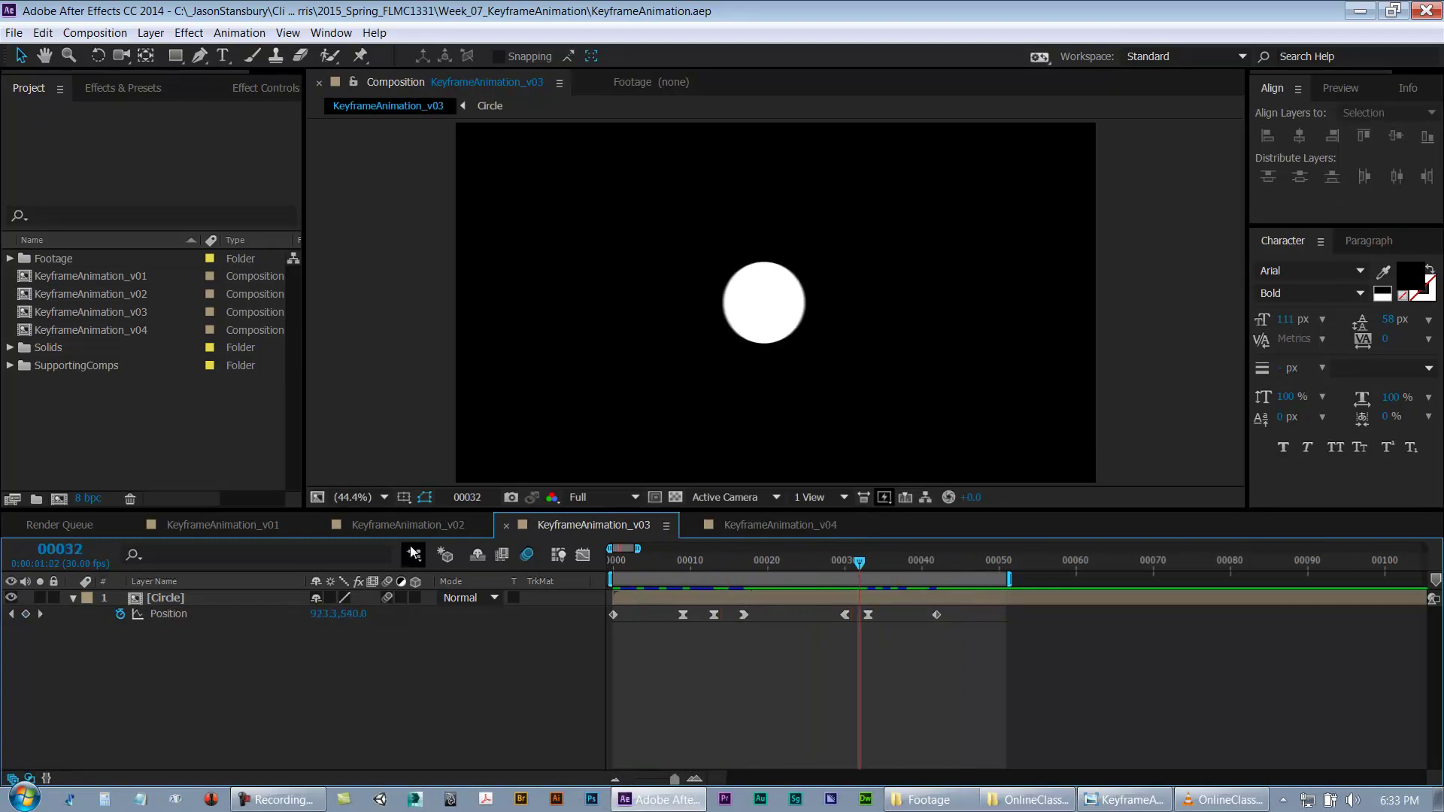
pyautogui.click(412, 524)
pyautogui.moveTo(686, 565); pyautogui.dragTo(720, 565)
# Step: Play back the position animation in KeyframeAnimation_v01 from frame 0 and switch to KeyframeAnimation_v02 to review its animation
pyautogui.click(223, 524)
pyautogui.moveTo(618, 562)
pyautogui.mouseDown()
pyautogui.moveTo(746, 570)
pyautogui.moveTo(611, 579)
pyautogui.mouseUp()
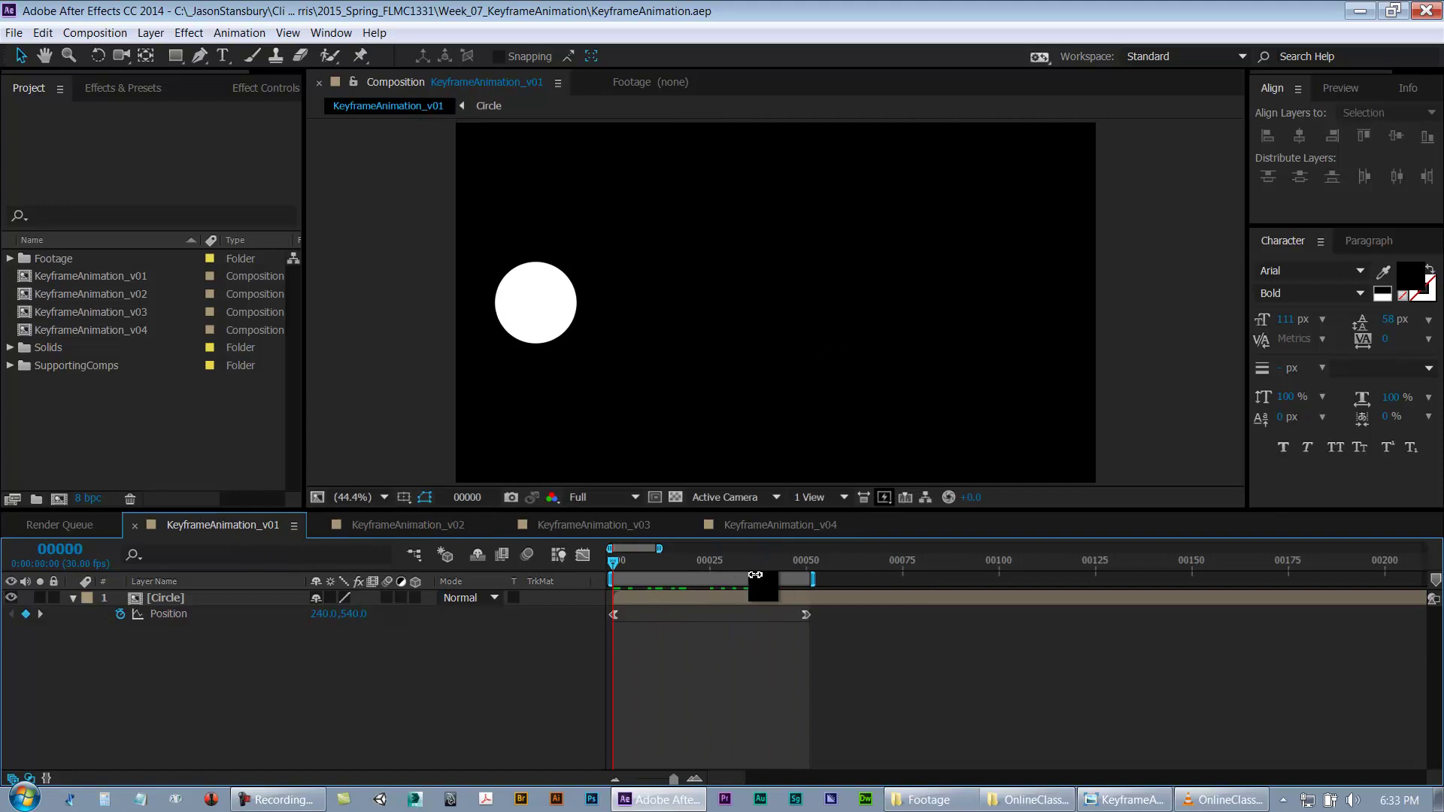
pyautogui.press('space')
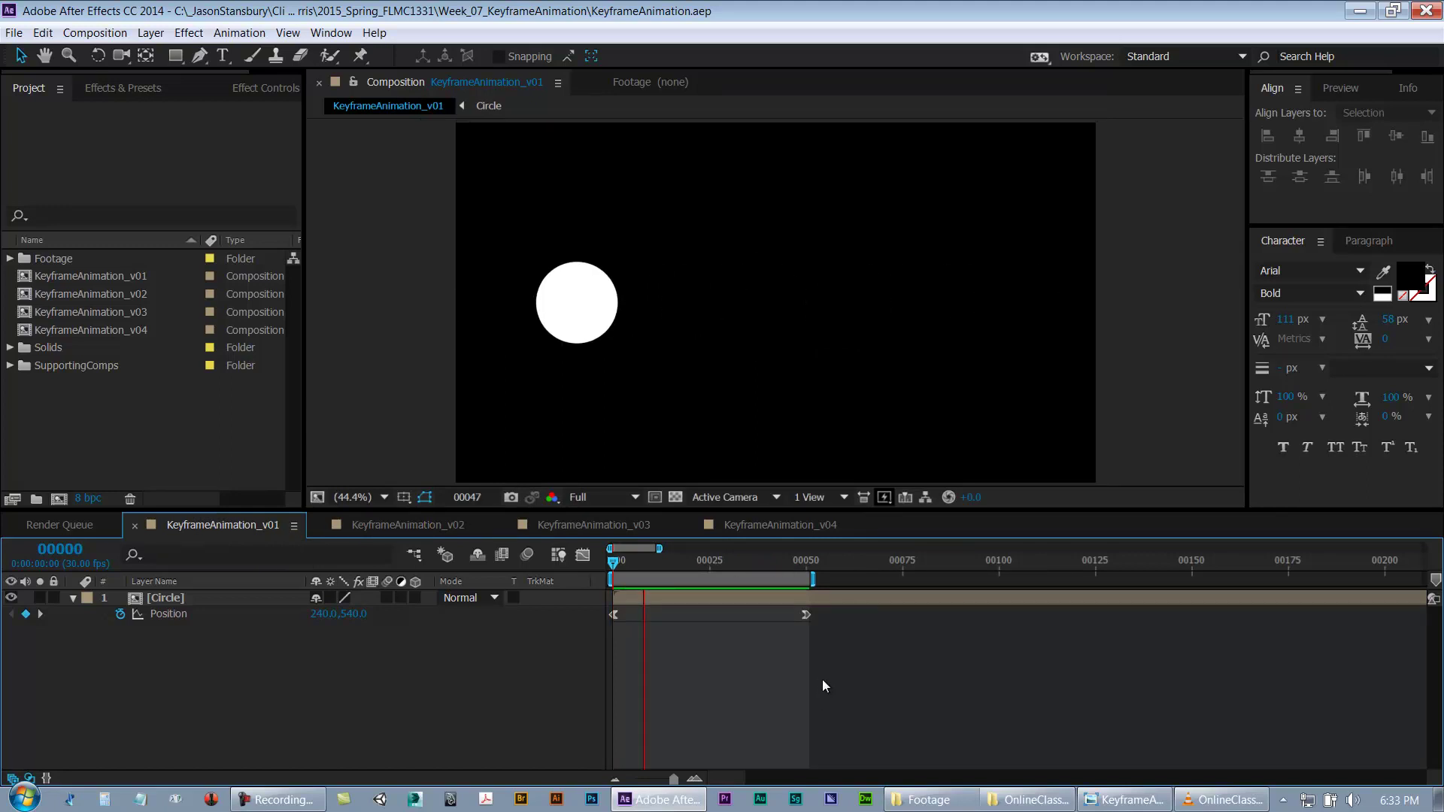
pyautogui.click(400, 525)
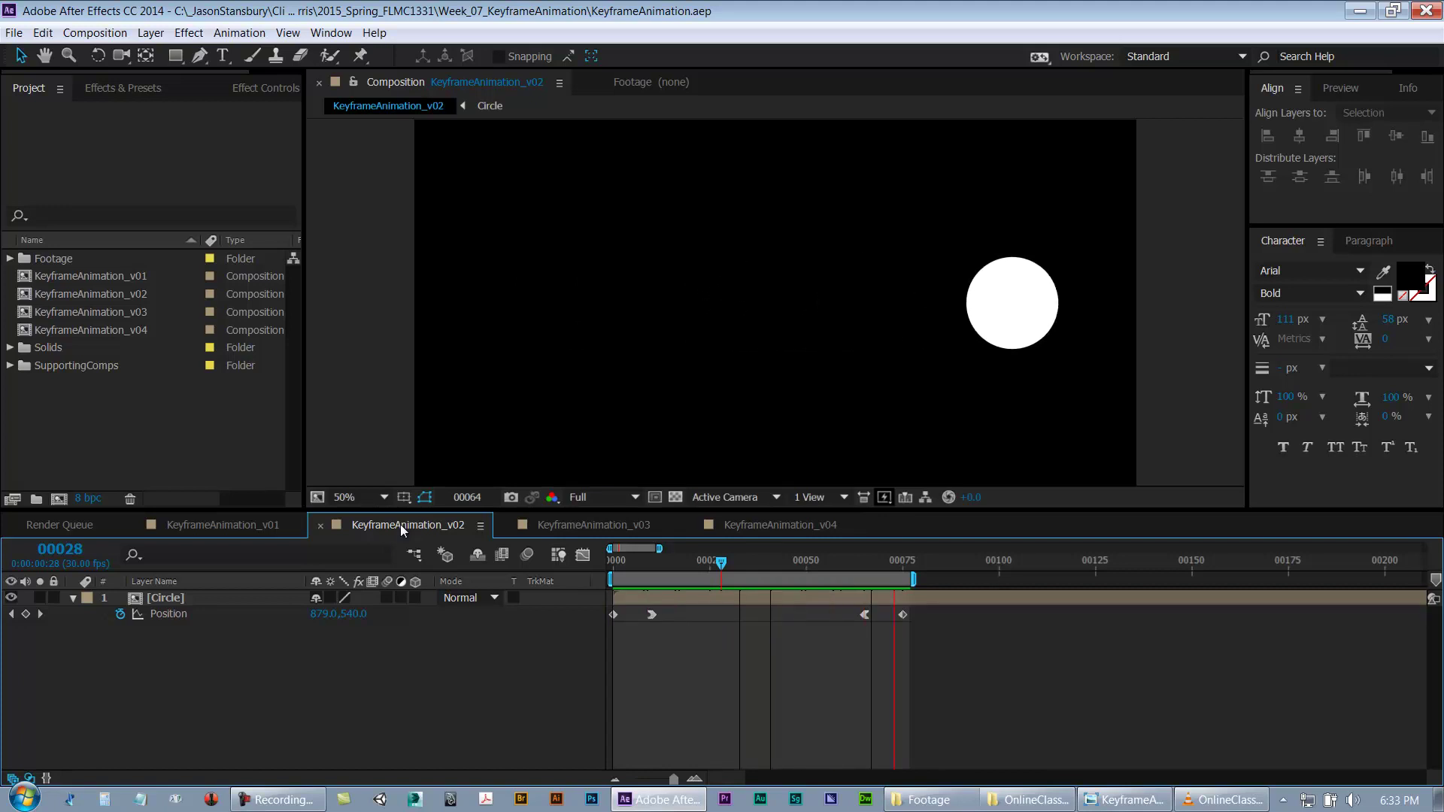
# Step: Enable motion blur for the Circle layer and the composition in KeyframeAnimation_v02 and preview the animation
pyautogui.press('space')
pyautogui.click(402, 597)
pyautogui.click(387, 597)
pyautogui.click(526, 555)
pyautogui.press('space')
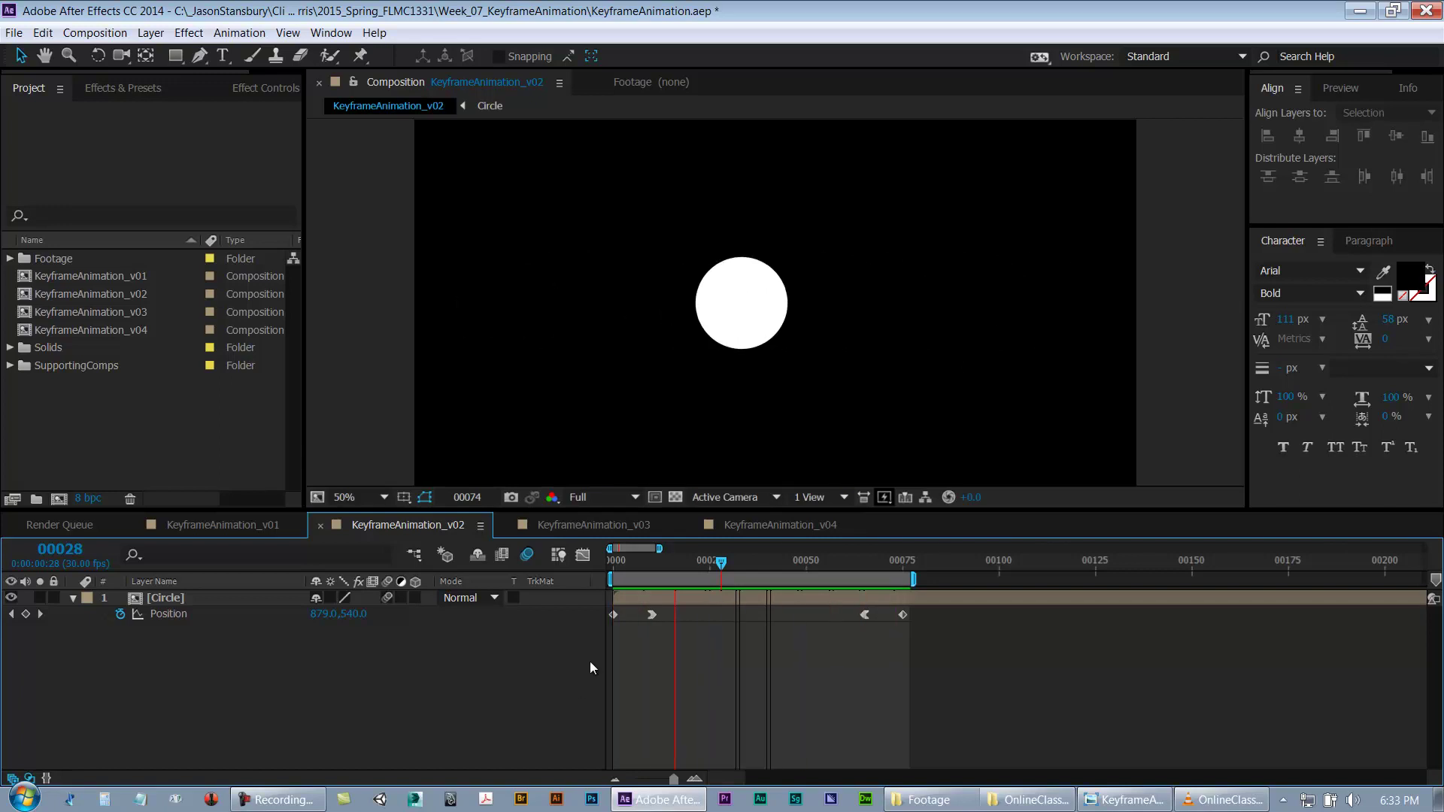
# Step: Preview the animations in KeyframeAnimation_v03 and KeyframeAnimation_v04 and save the project
pyautogui.click(576, 523)
pyautogui.hotkey('ctrl', 's')
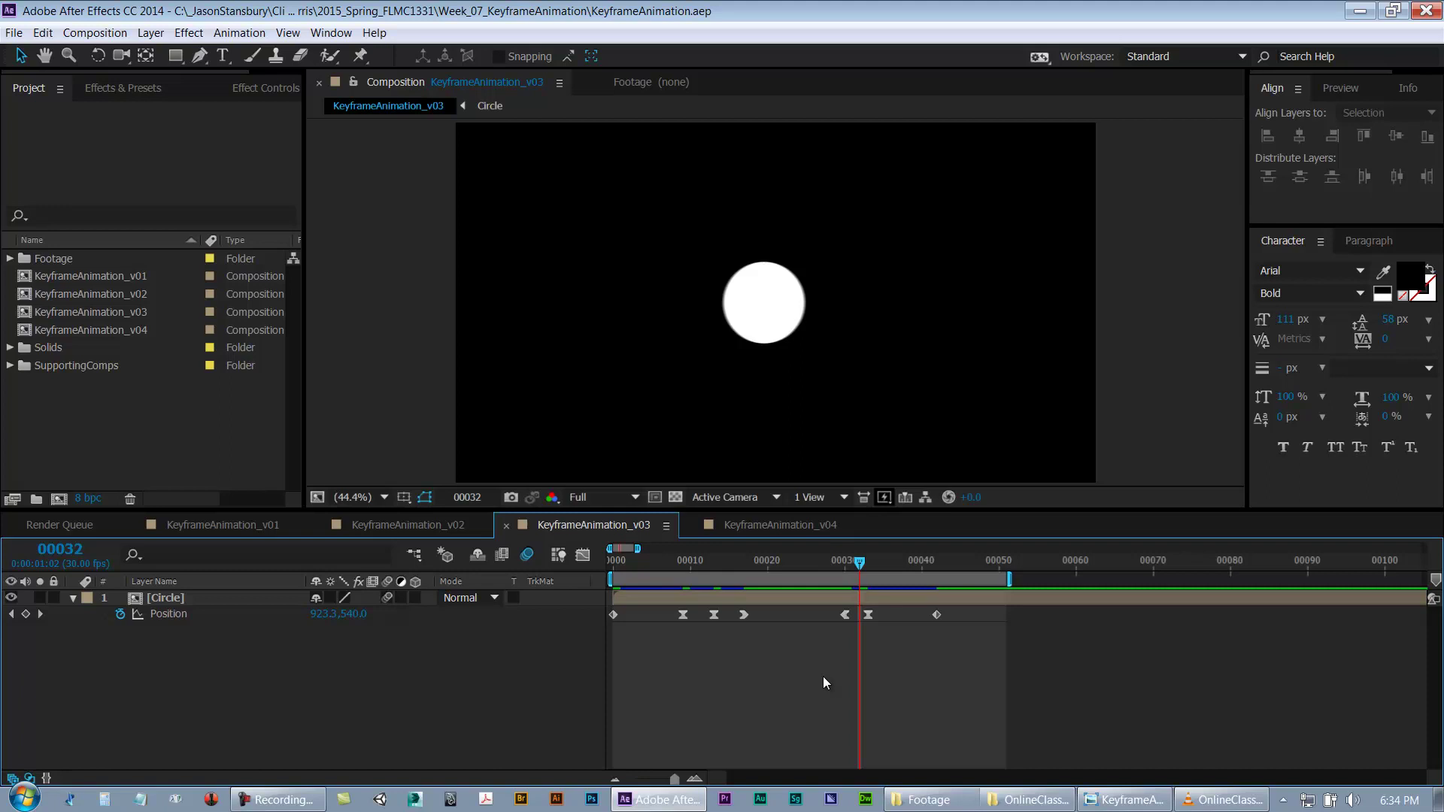
pyautogui.press('KP_0')
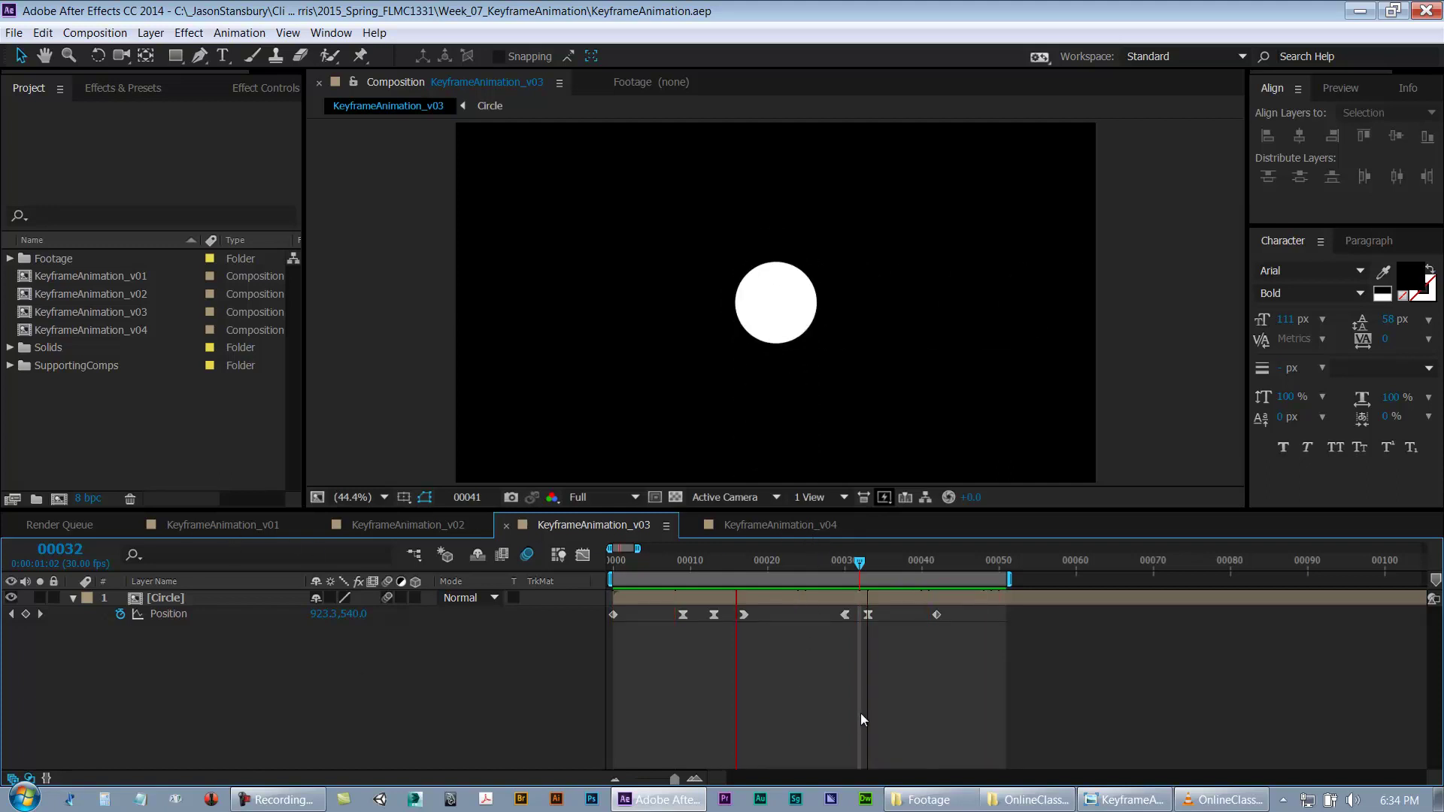
pyautogui.press('space')
pyautogui.click(750, 525)
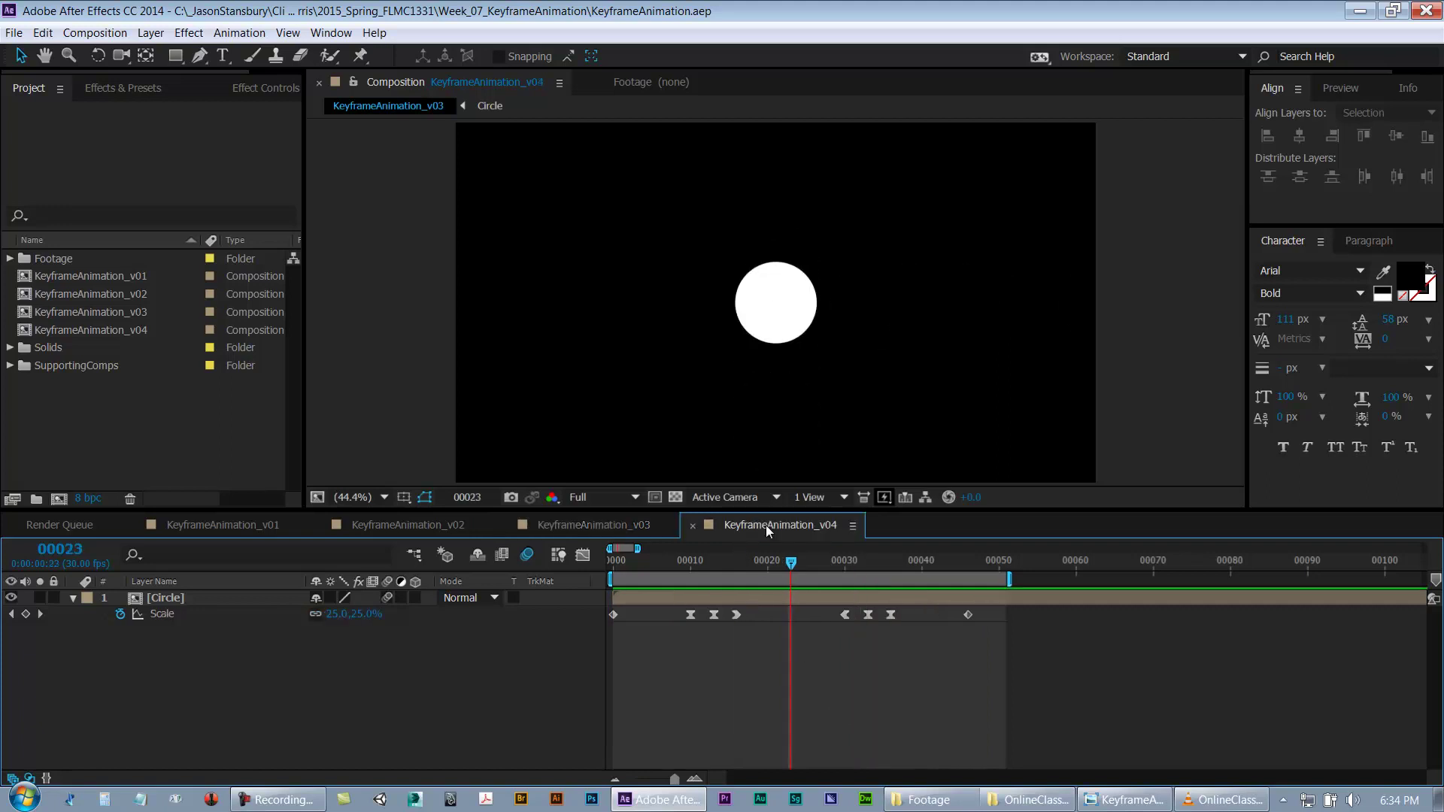
pyautogui.hotkey('ctrl', 's')
pyautogui.press('space')
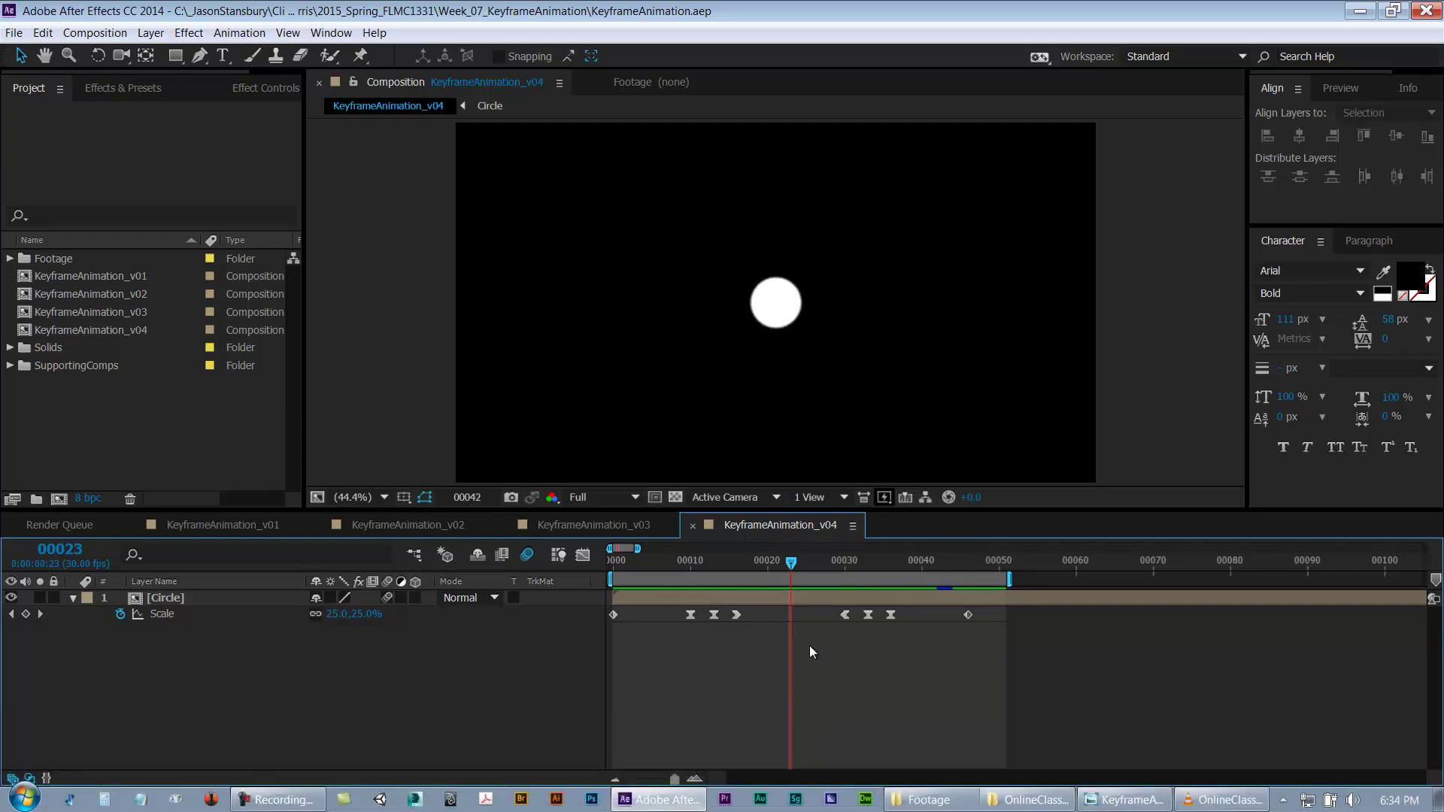
pyautogui.hotkey('ctrl', 's')
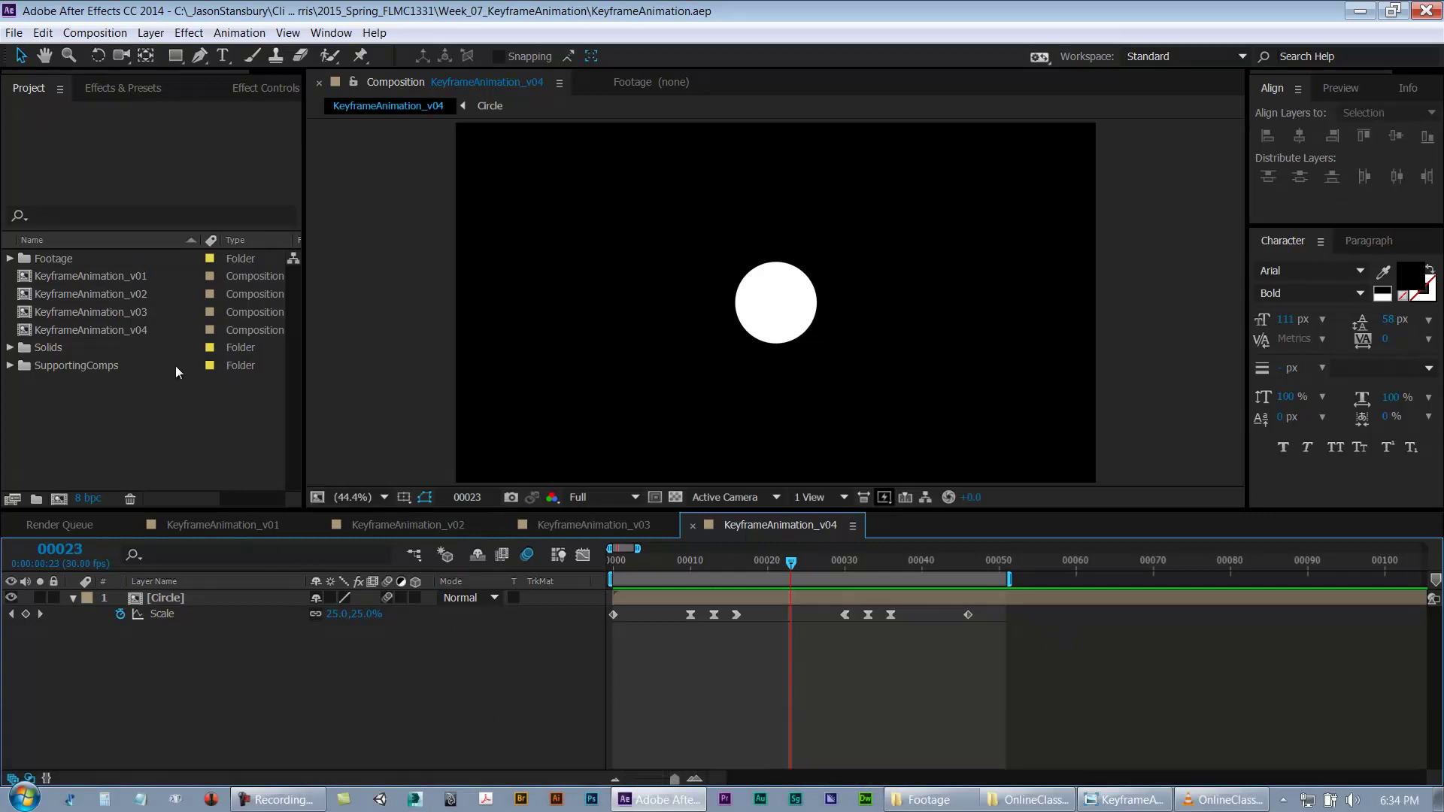
# Step: Duplicate the KeyframeAnimation_v04 composition as KeyframeAnimation_v05 and open the copy
pyautogui.click(89, 329)
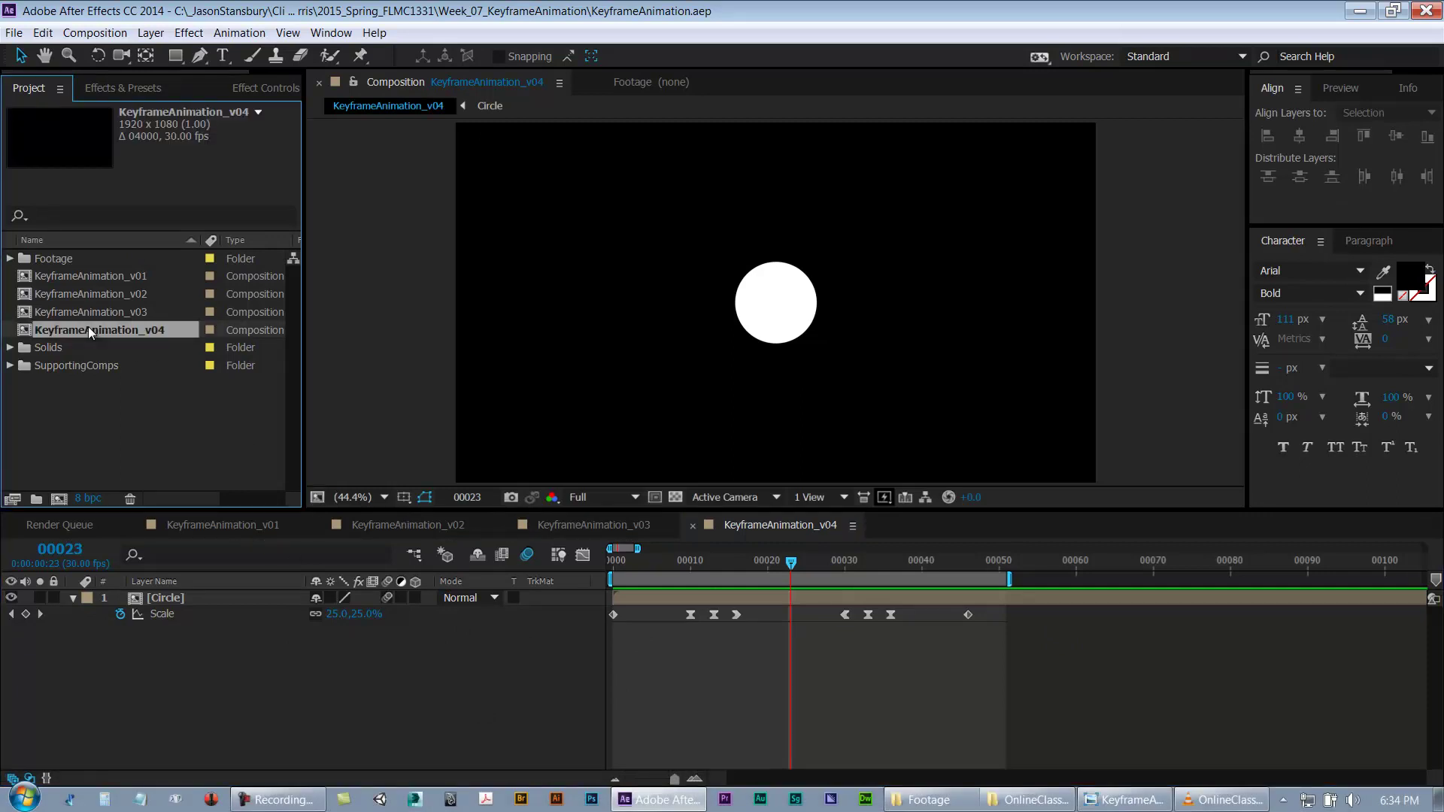
pyautogui.hotkey('ctrl', 'd')
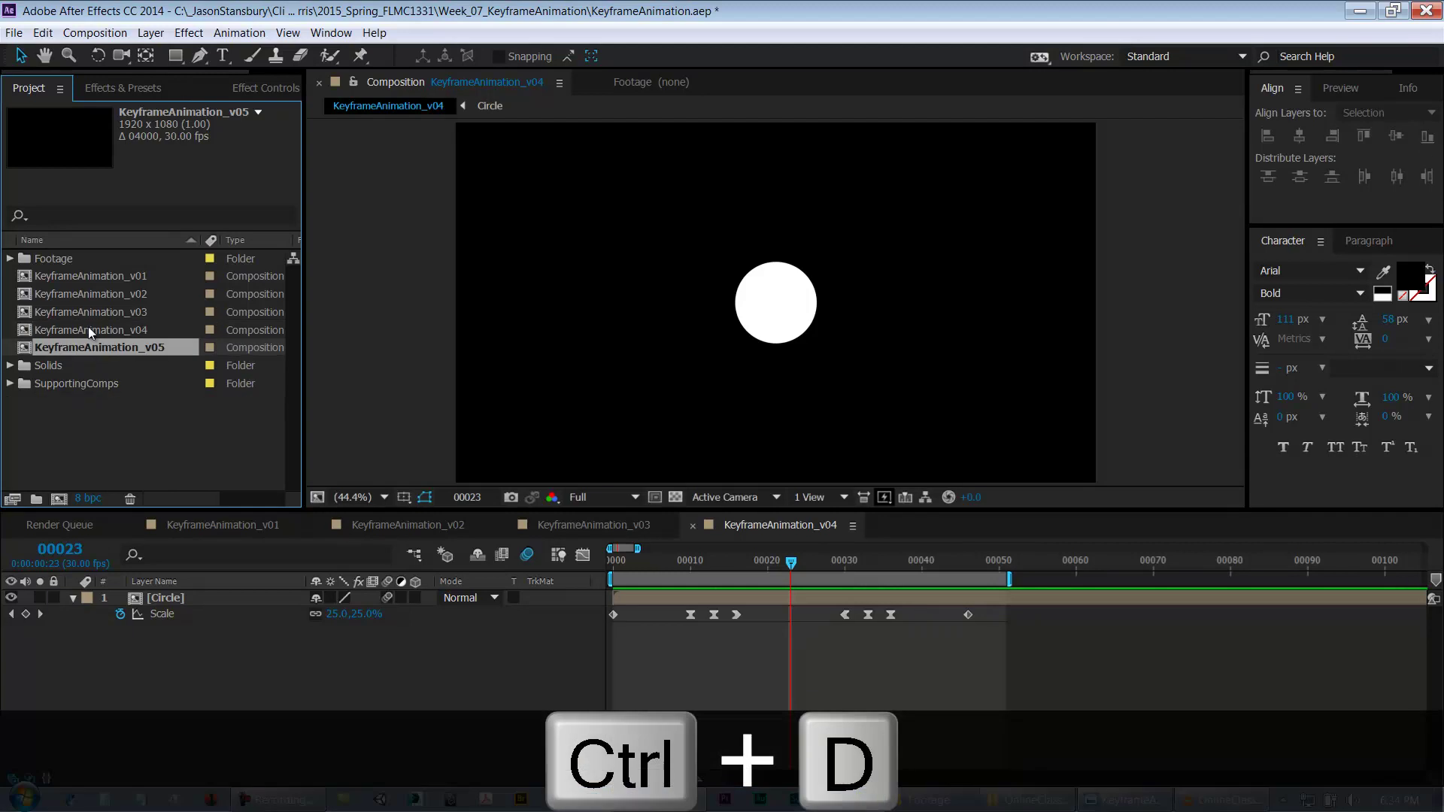
pyautogui.doubleClick(93, 346)
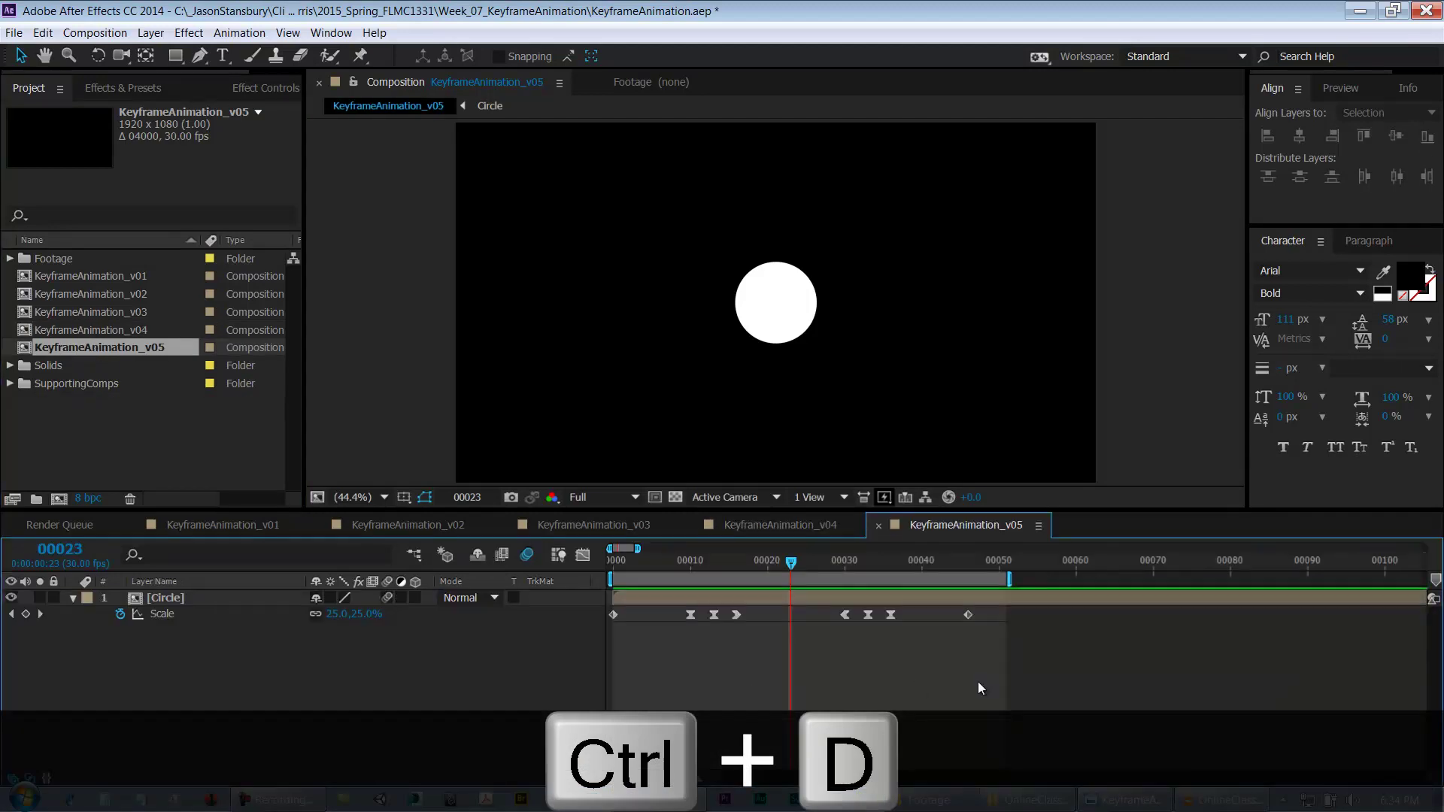
# Step: Delete all Scale keyframes from the Circle layer in KeyframeAnimation_v05 and reveal its full set of Transform properties
pyautogui.moveTo(1027, 679); pyautogui.dragTo(467, 603)
pyautogui.press('Delete')
pyautogui.click(174, 633)
pyautogui.click(181, 598)
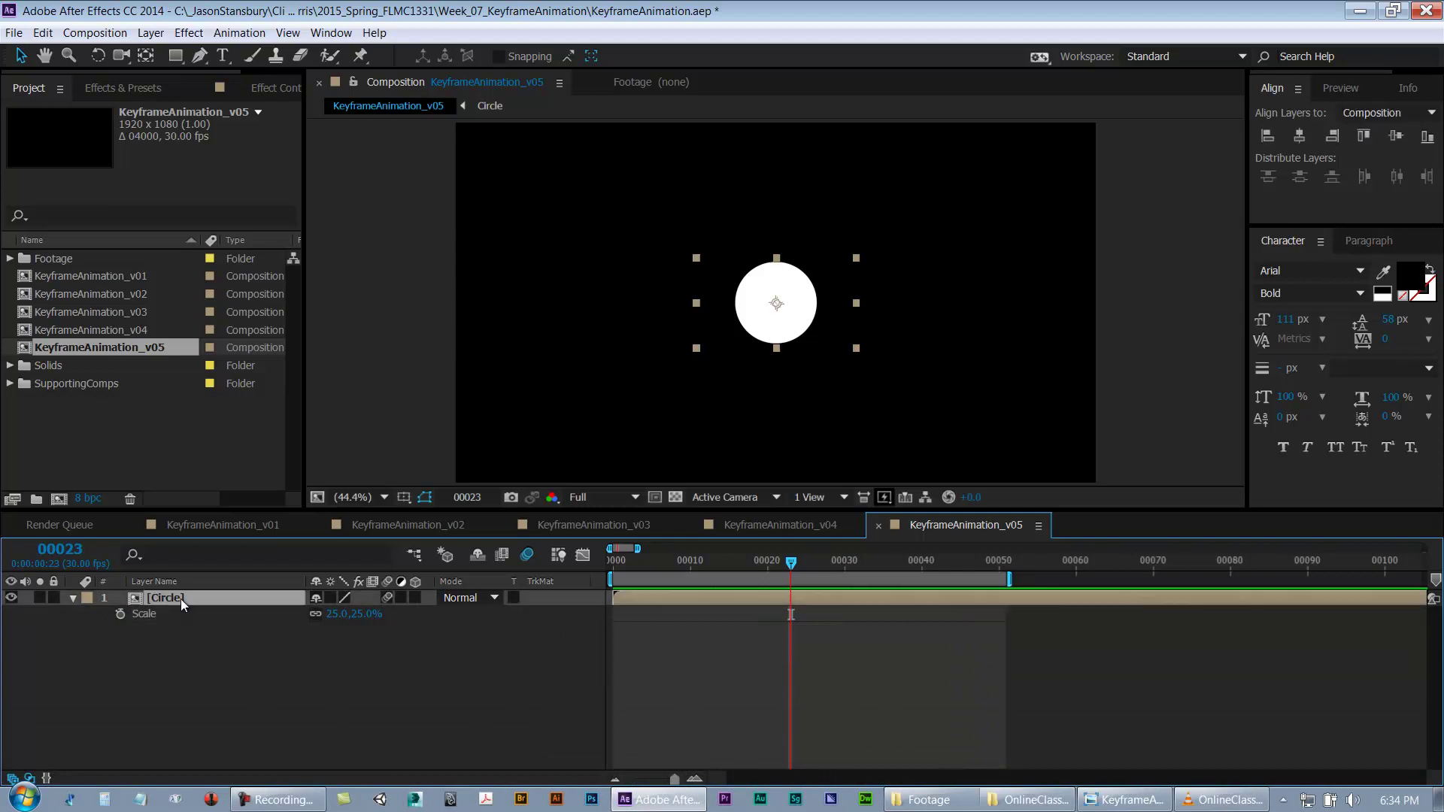
pyautogui.press('s')
pyautogui.click(71, 597)
pyautogui.click(88, 613)
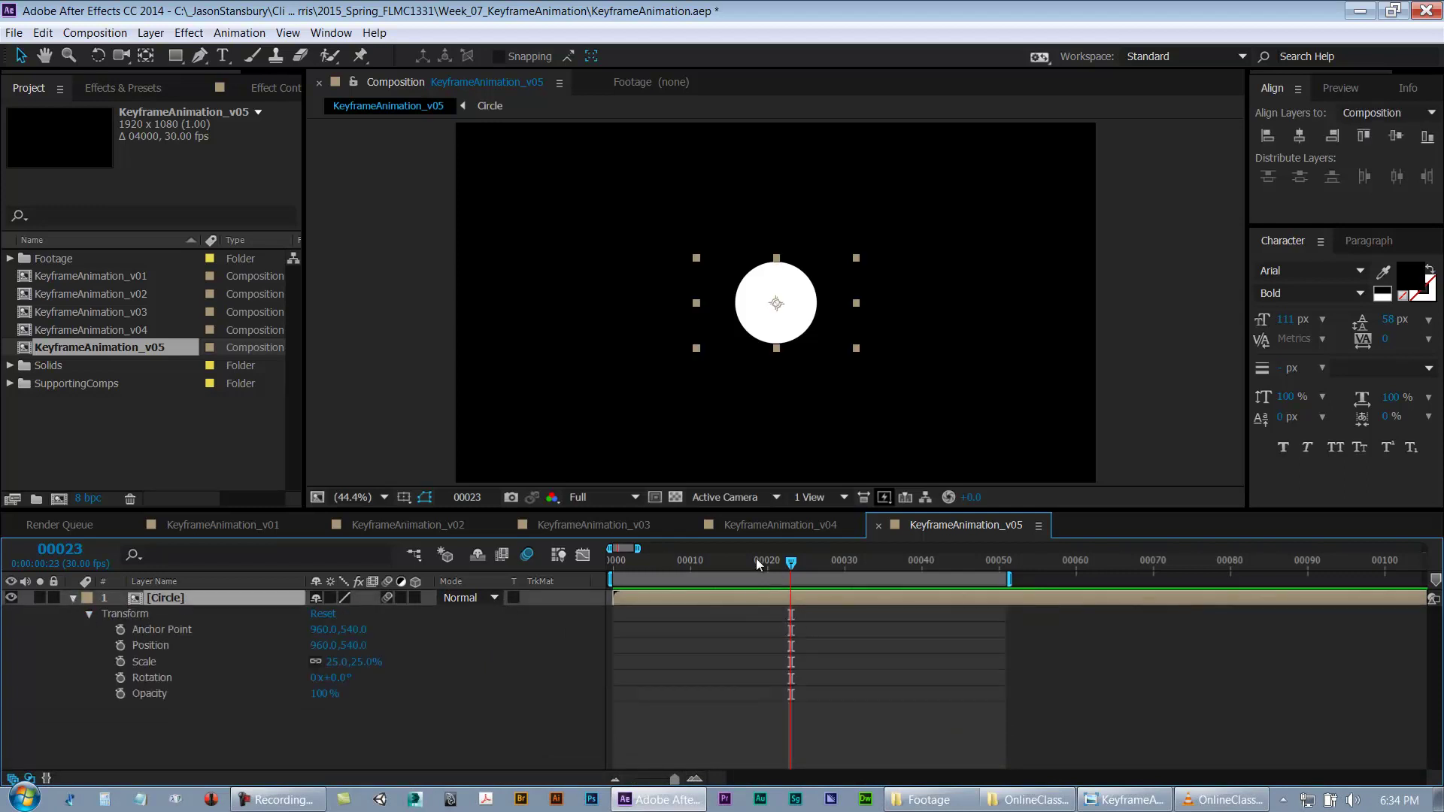
# Step: Center the Circle layer horizontally and vertically in the composition at frame 0 and collapse its properties
pyautogui.press('Home')
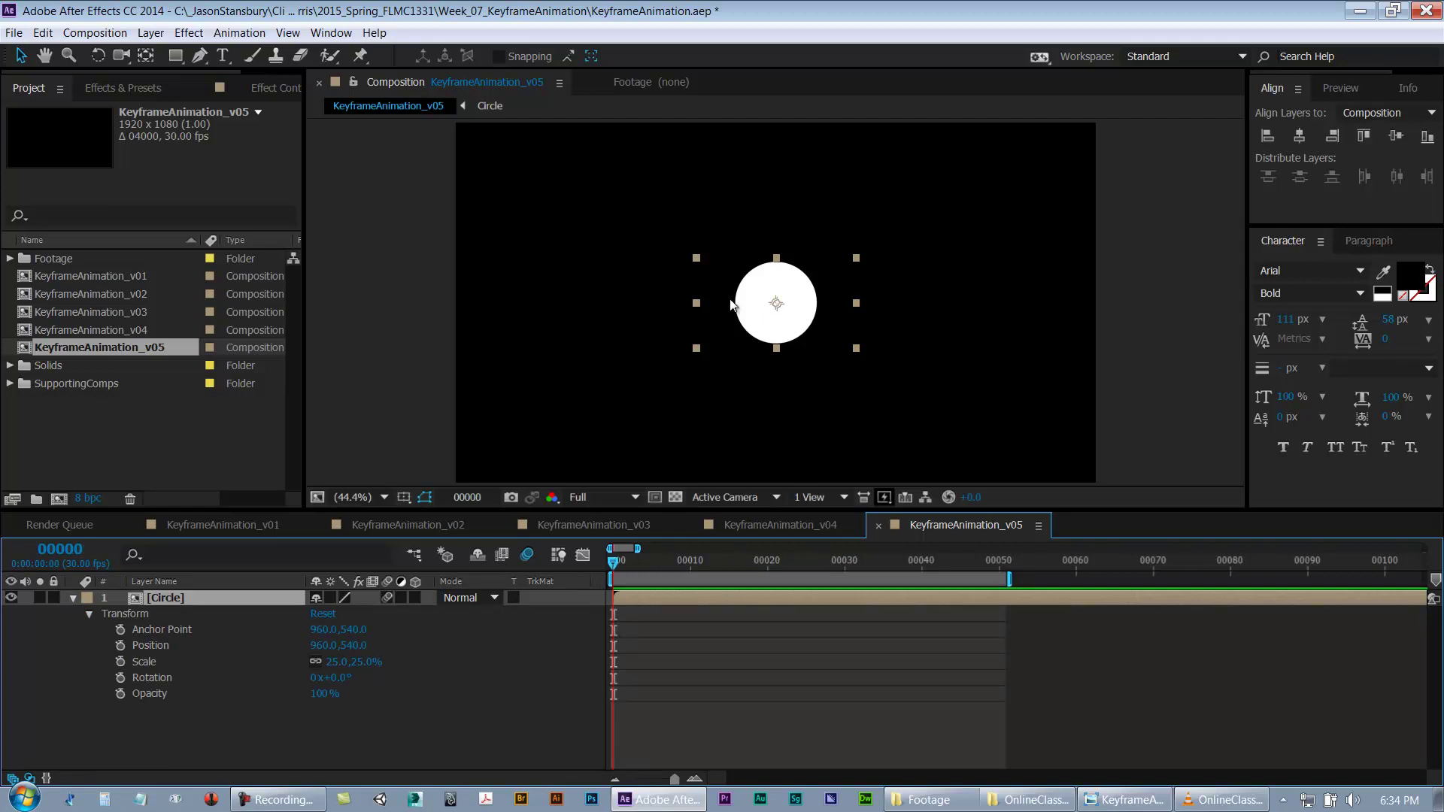
pyautogui.moveTo(732, 305); pyautogui.dragTo(623, 279)
pyautogui.click(1299, 135)
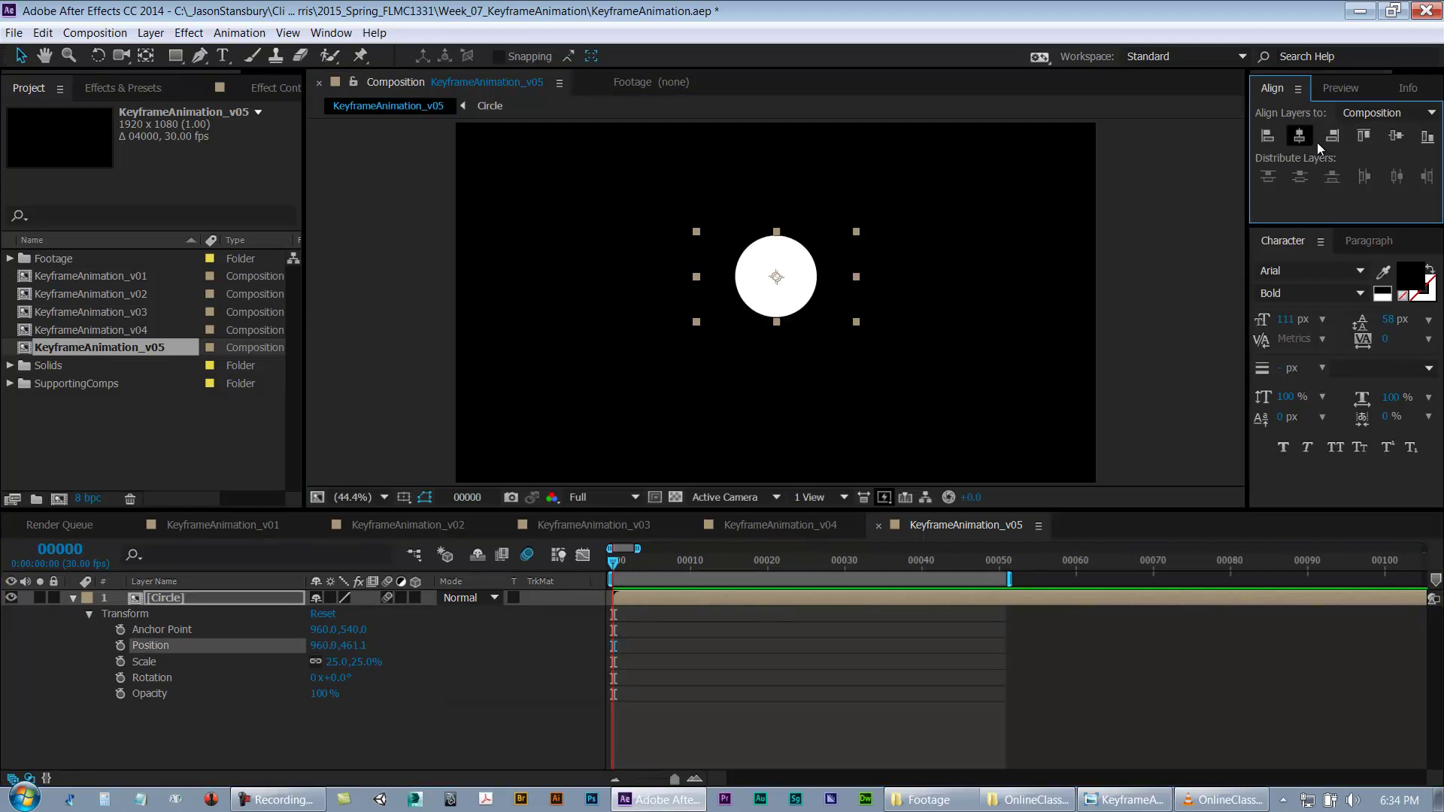
pyautogui.click(1398, 136)
pyautogui.click(729, 722)
pyautogui.click(73, 598)
# Step: Add the Utility solid above the Circle layer in KeyframeAnimation_v05 and hide it
pyautogui.click(10, 366)
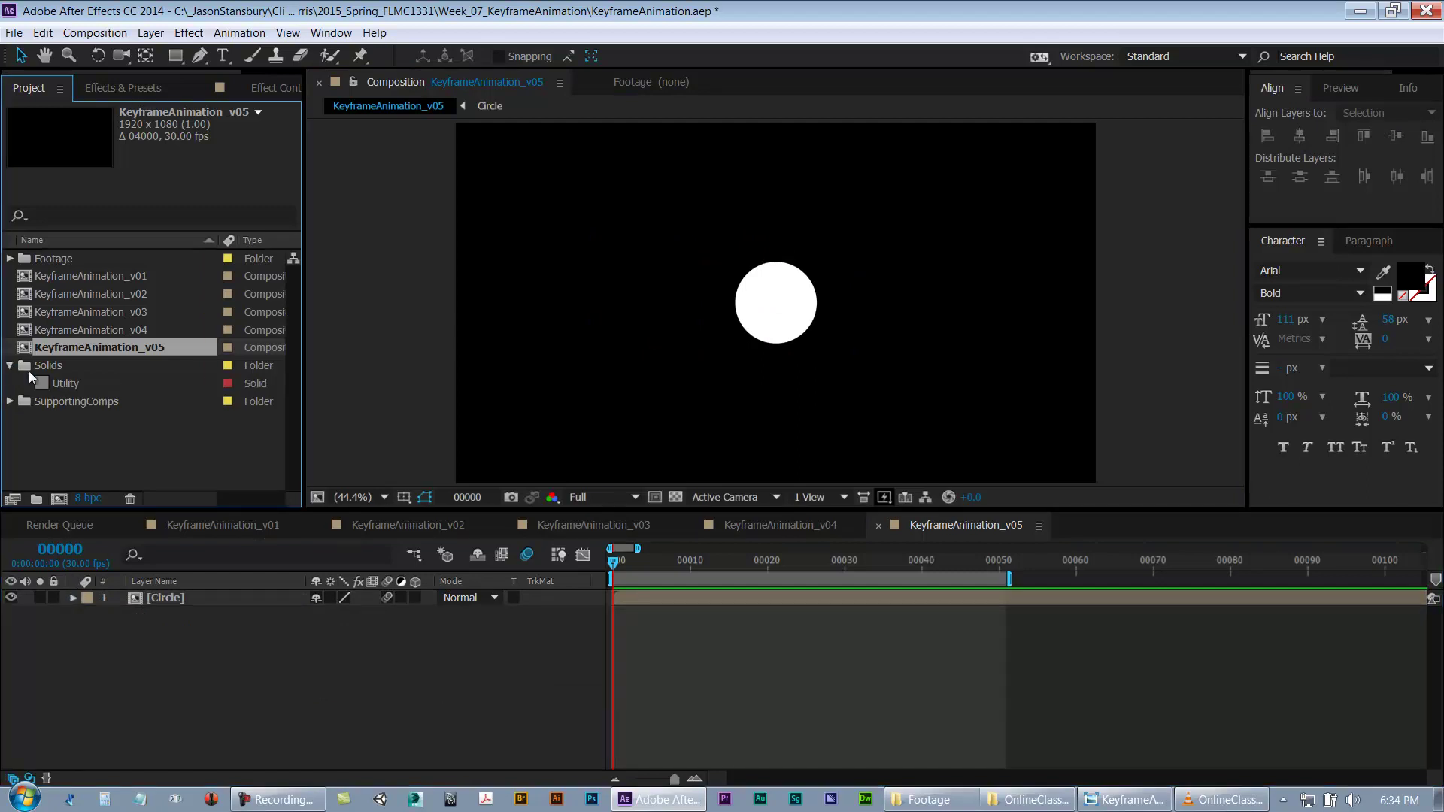
pyautogui.moveTo(71, 385); pyautogui.dragTo(105, 594)
pyautogui.click(246, 729)
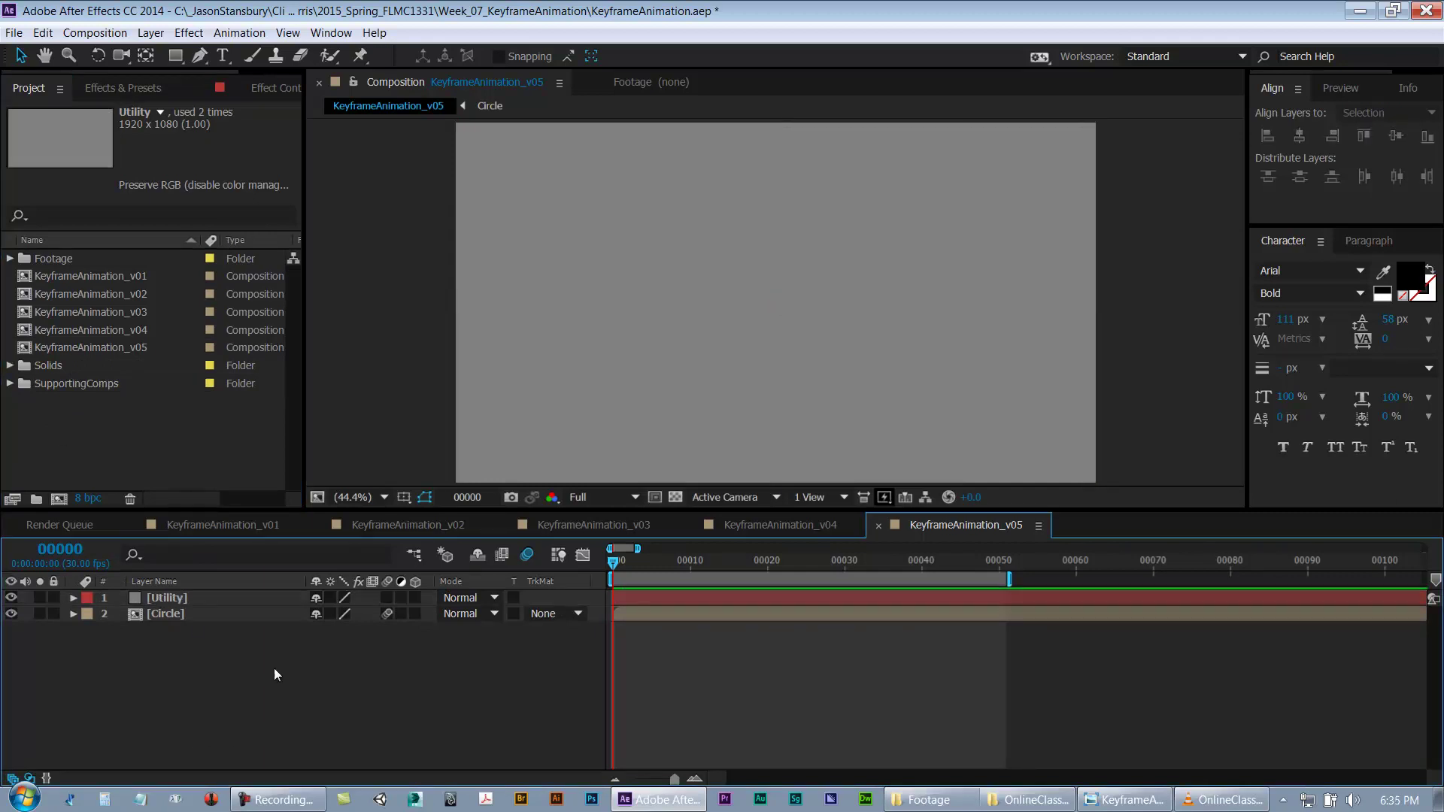
pyautogui.click(10, 598)
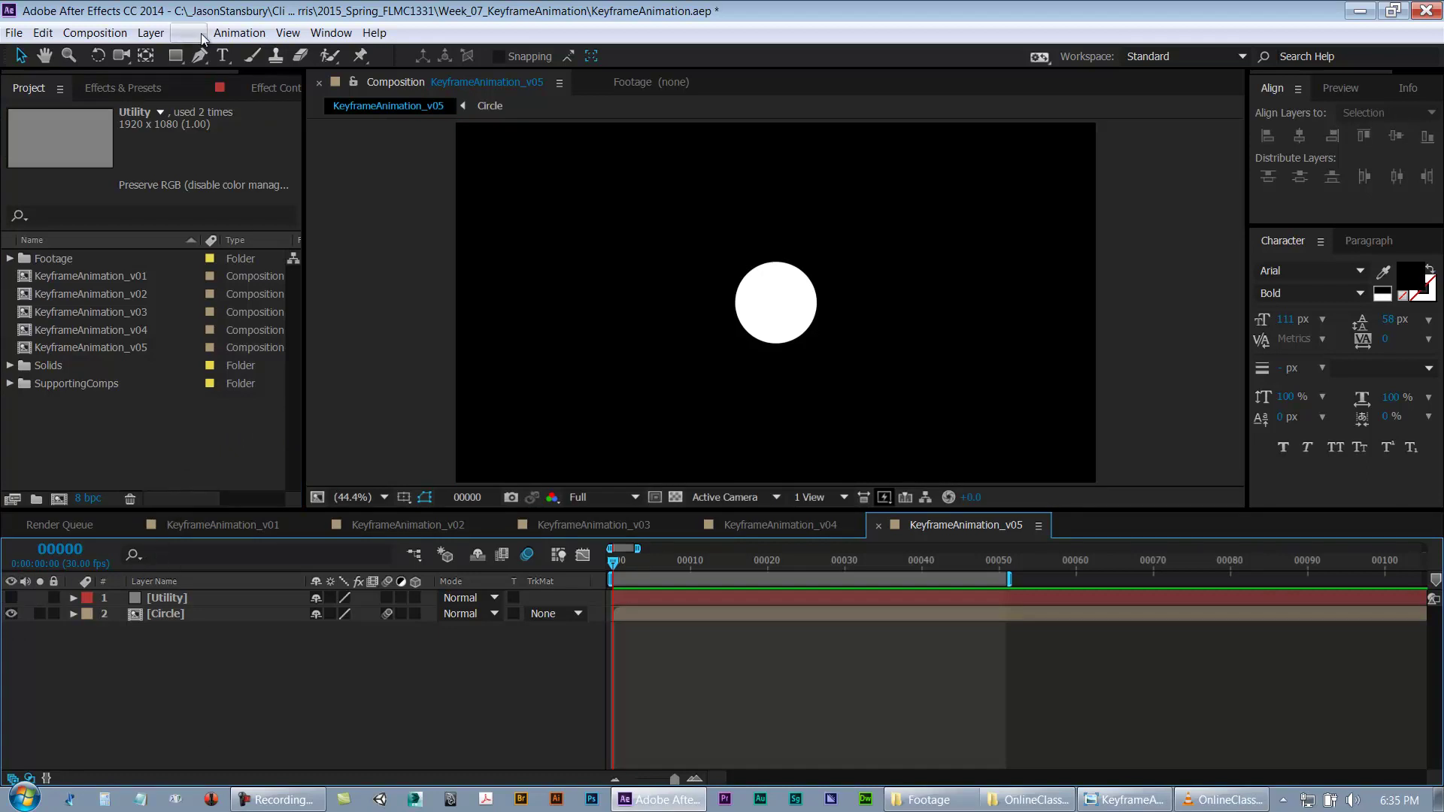
# Step: Open the Circle precomposition to examine how the circle is built, and close it to return to KeyframeAnimation_v05
pyautogui.click(200, 54)
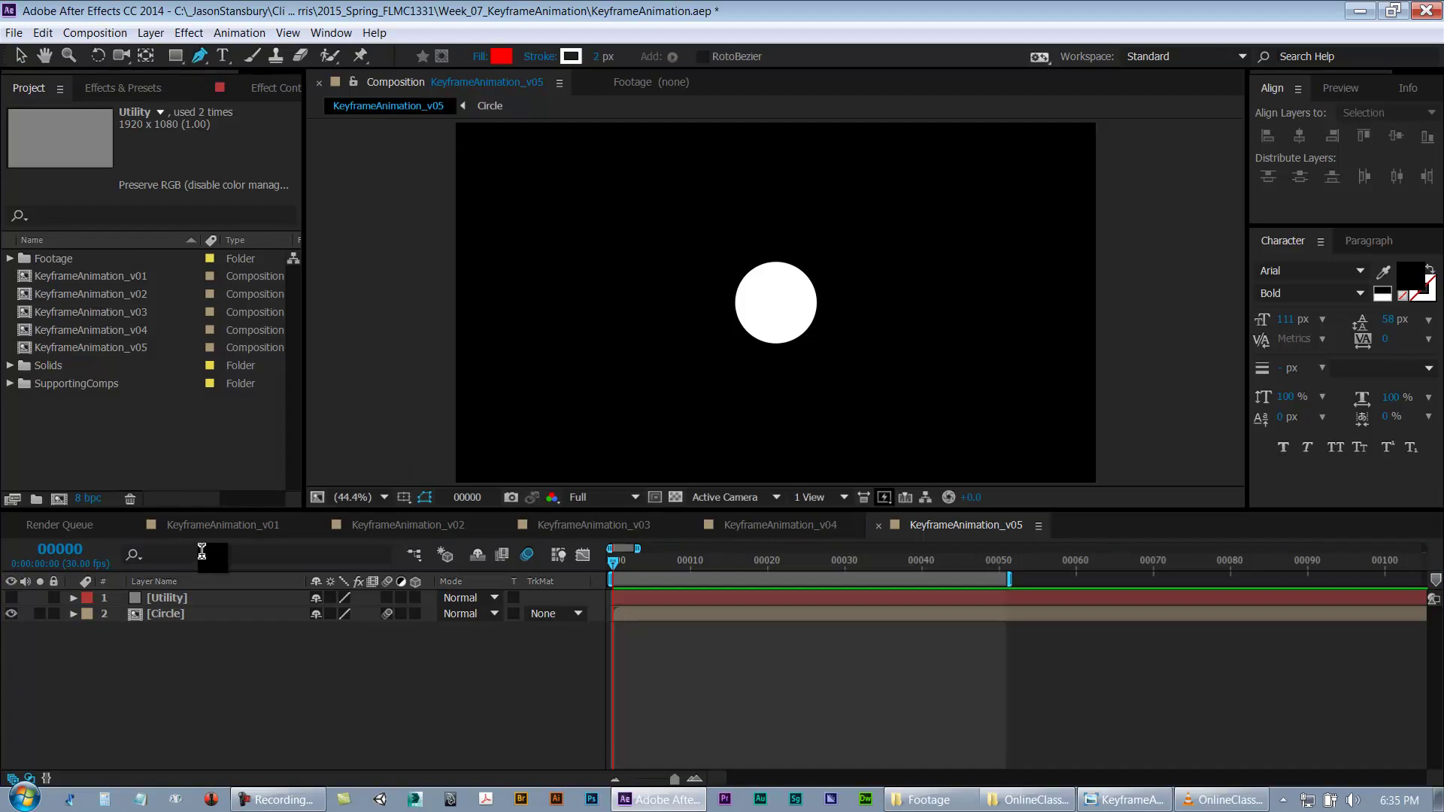
pyautogui.click(194, 614)
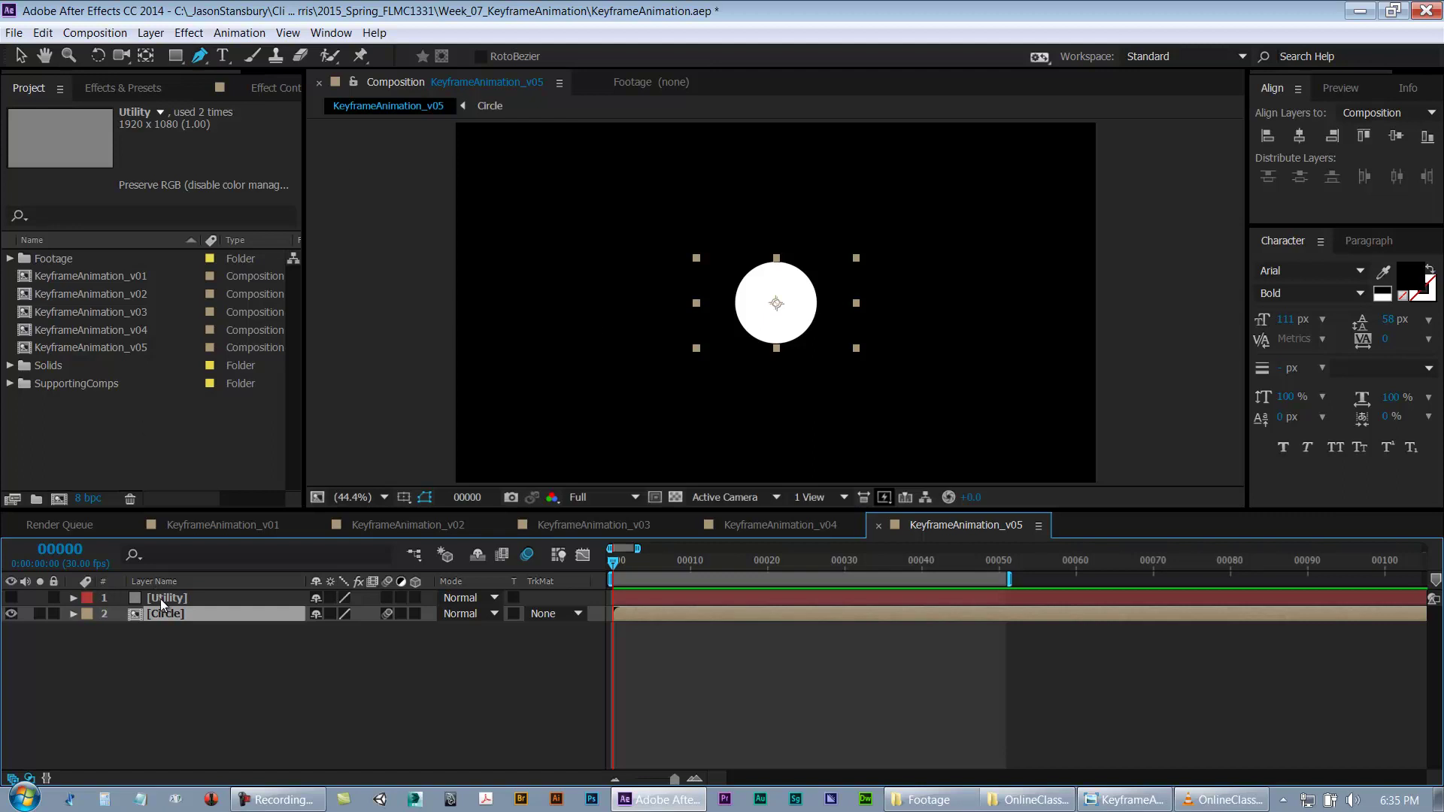
pyautogui.click(179, 643)
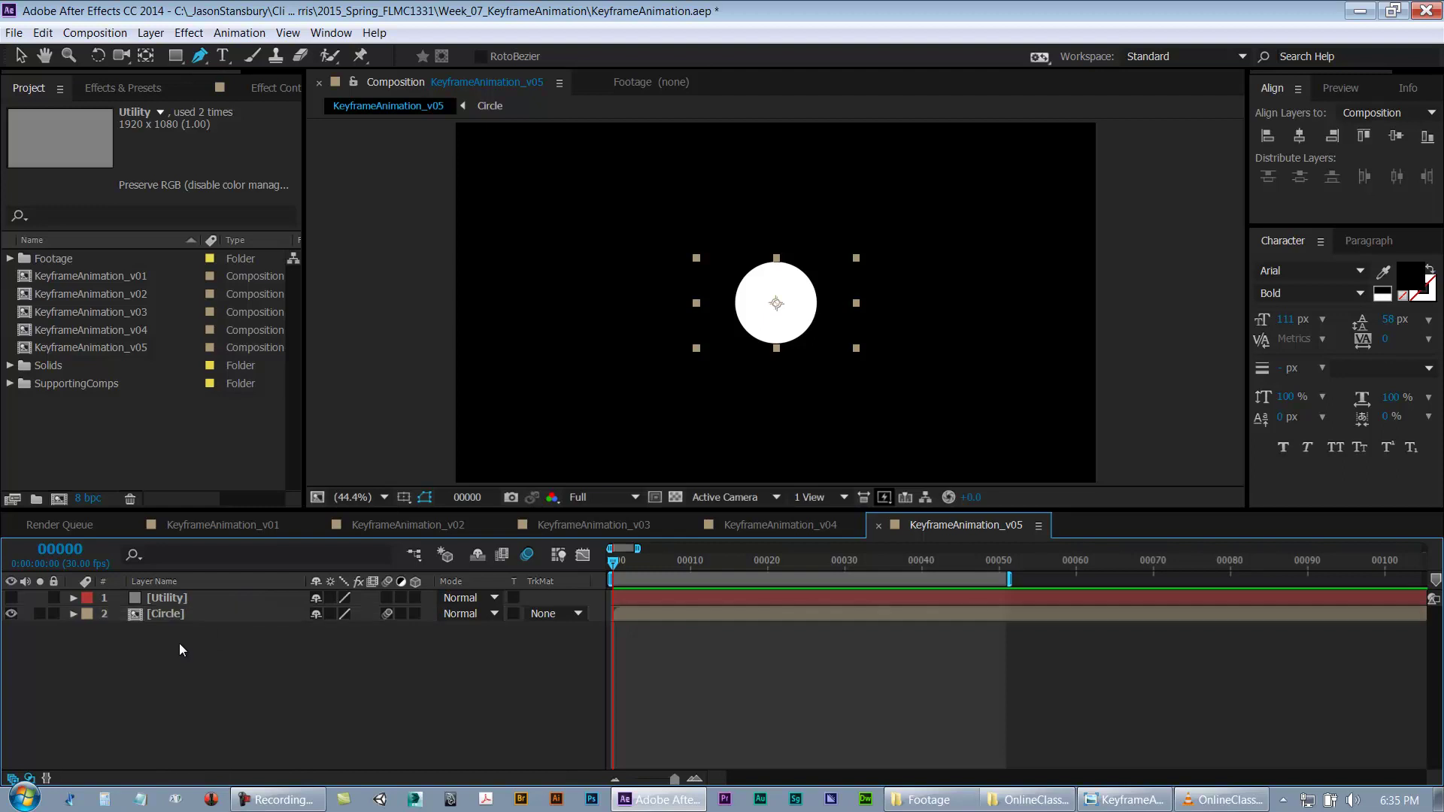
pyautogui.click(174, 615)
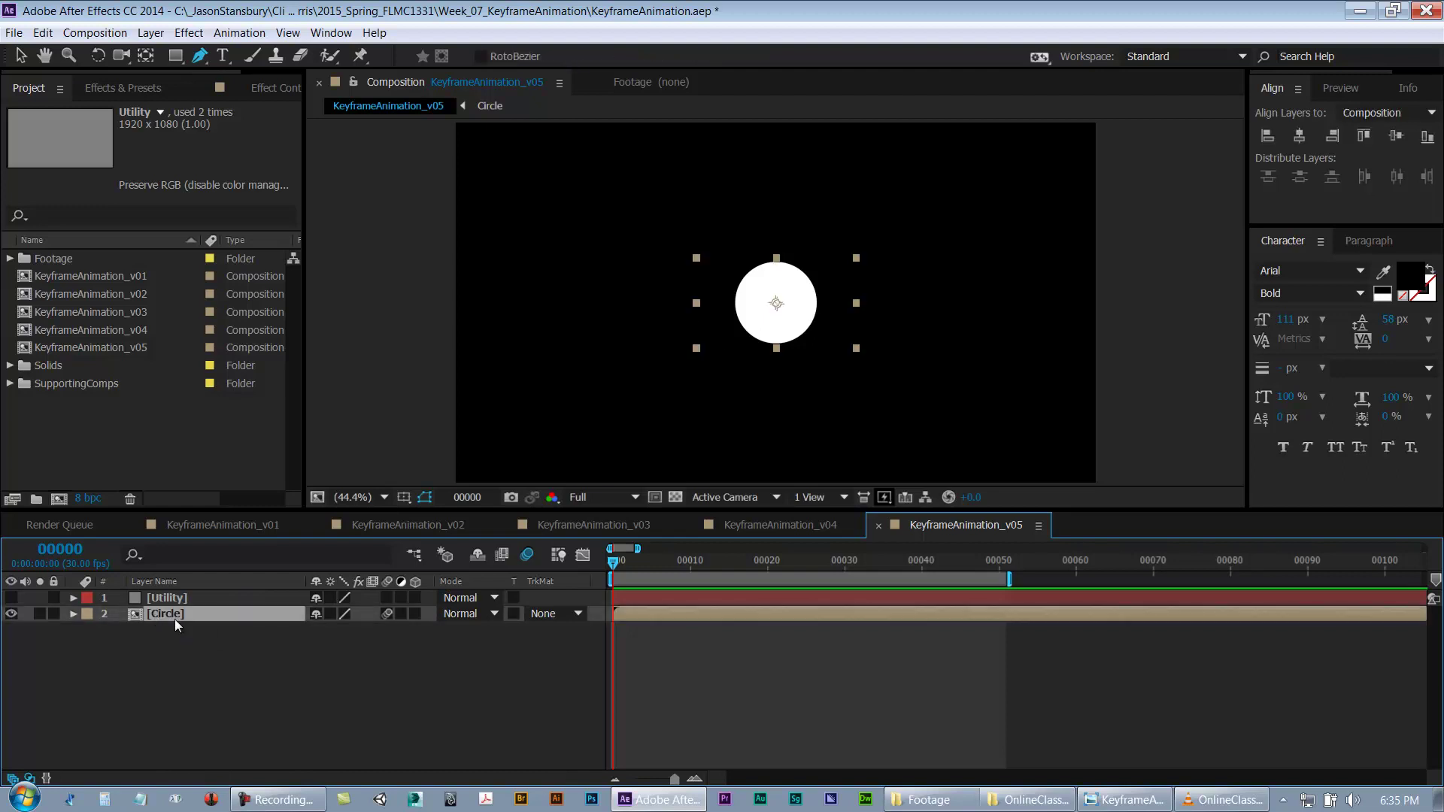
pyautogui.doubleClick(172, 615)
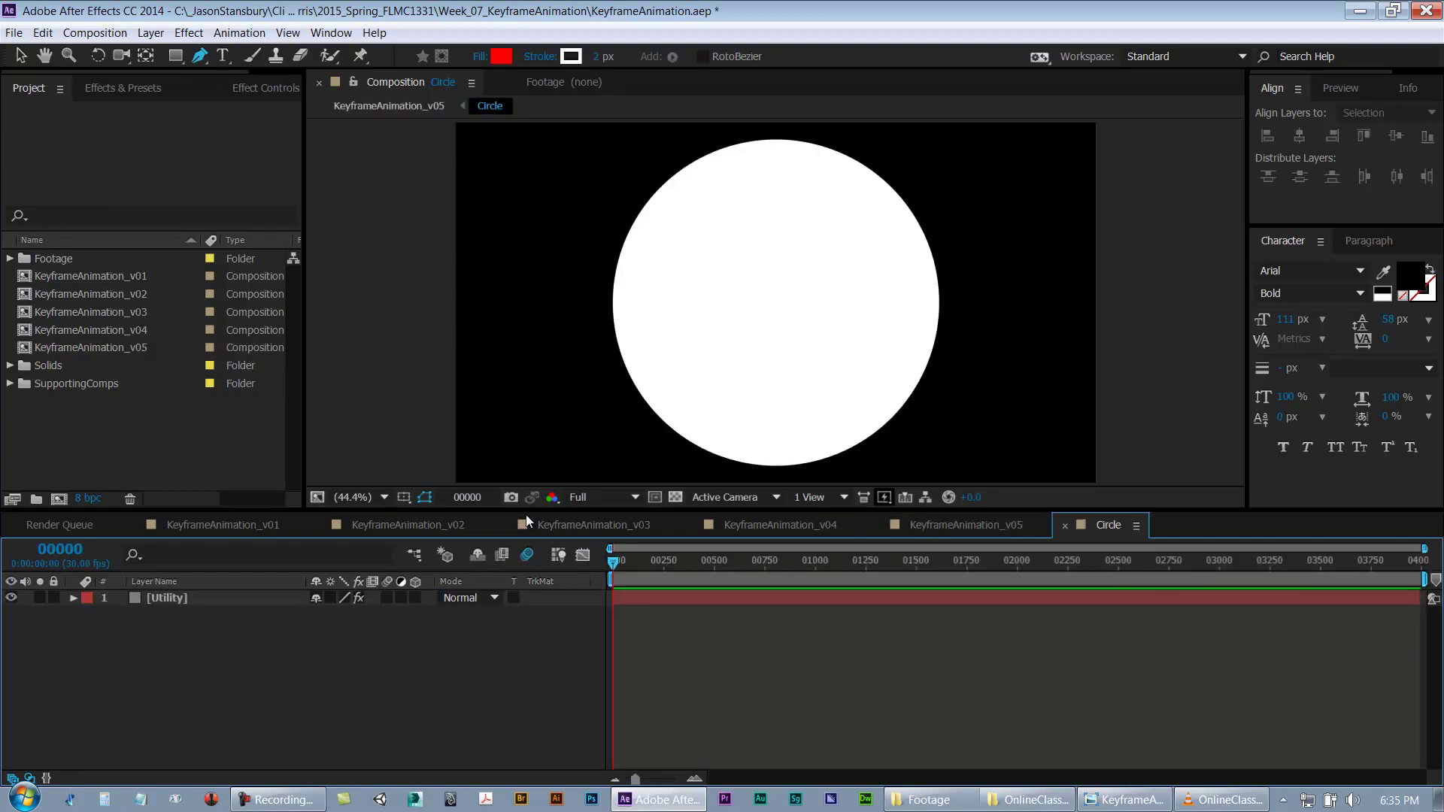
pyautogui.hotkey('ctrl', 'w')
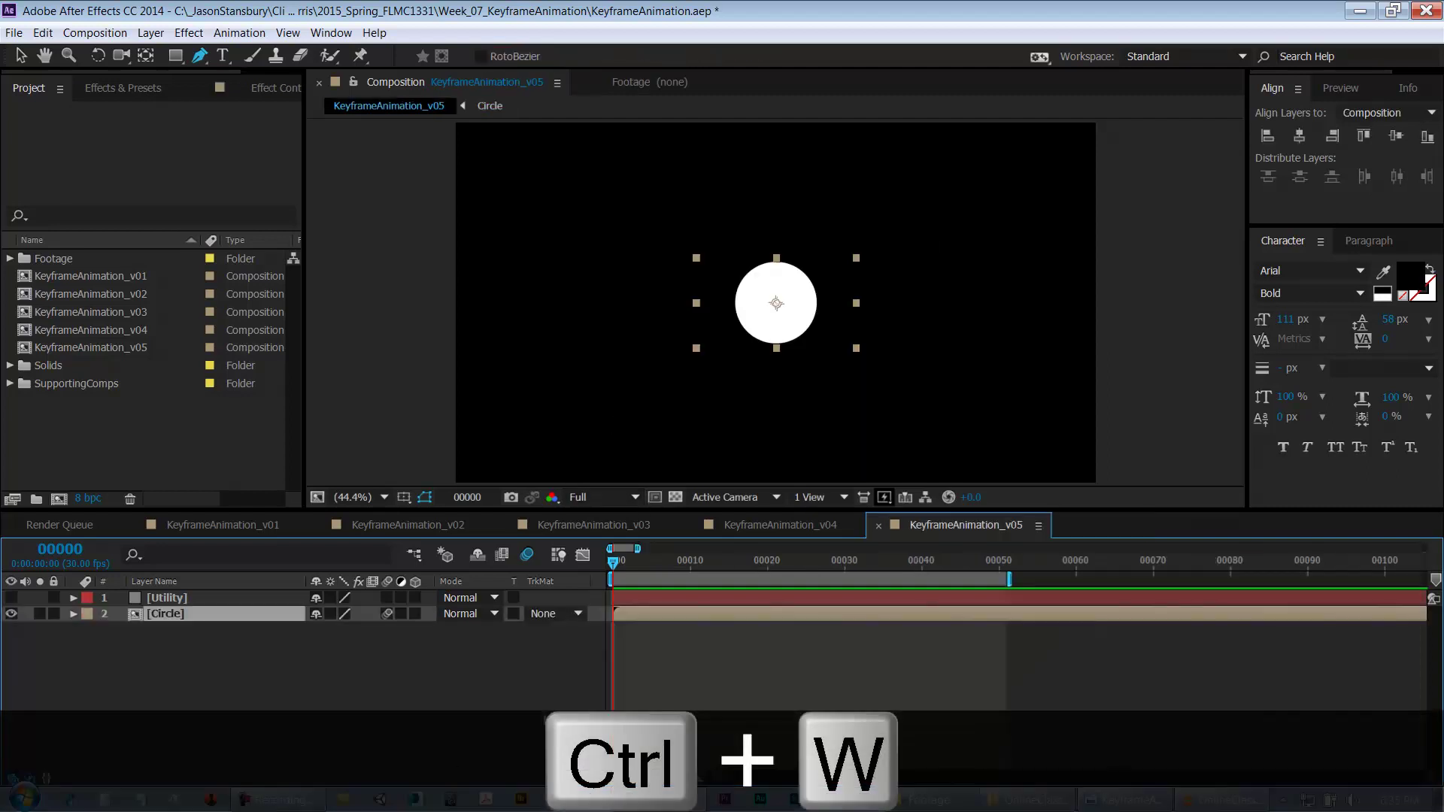
# Step: Try the Circle layer's Scale at 100% and set it back to 25%
pyautogui.click(335, 630)
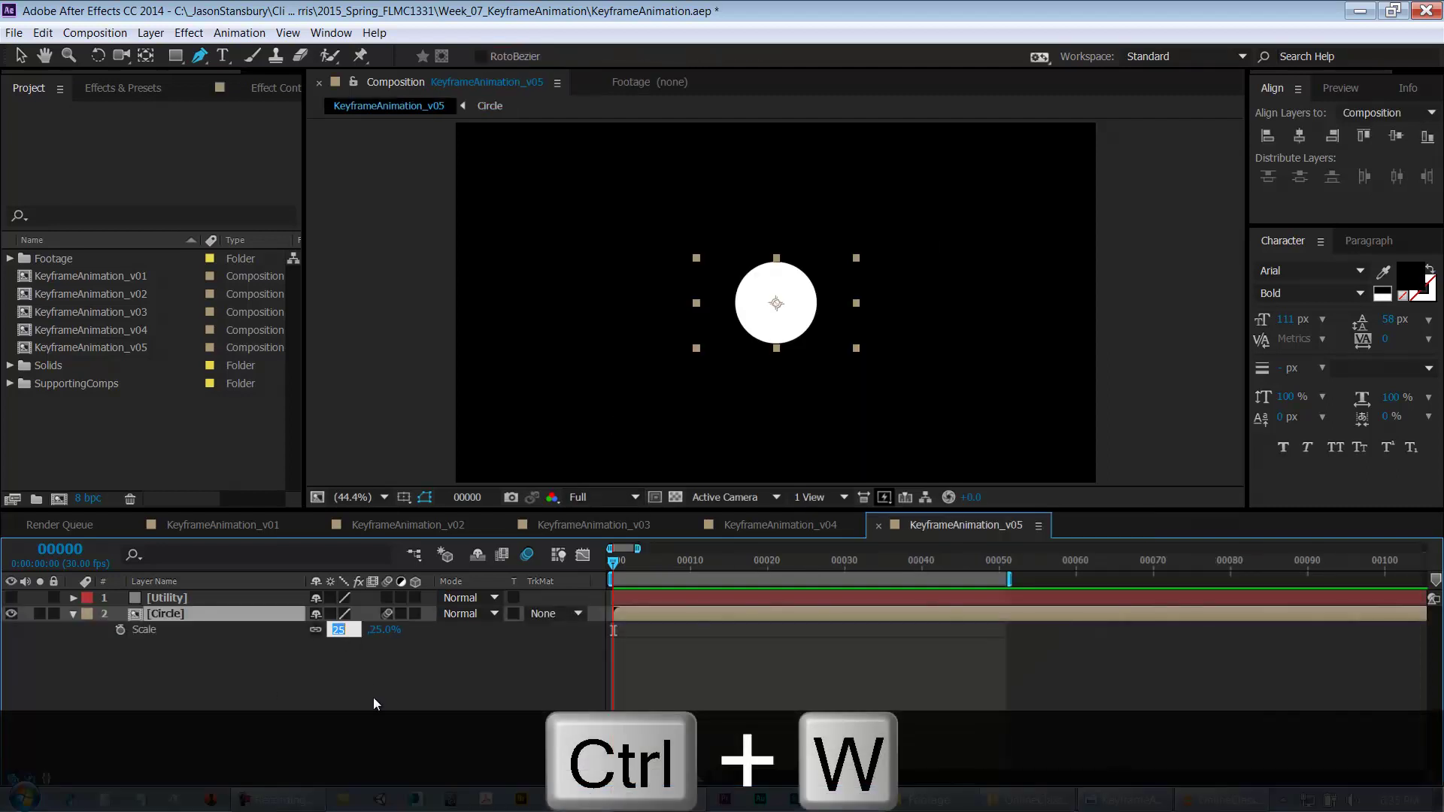
pyautogui.write('100')
pyautogui.press('Return')
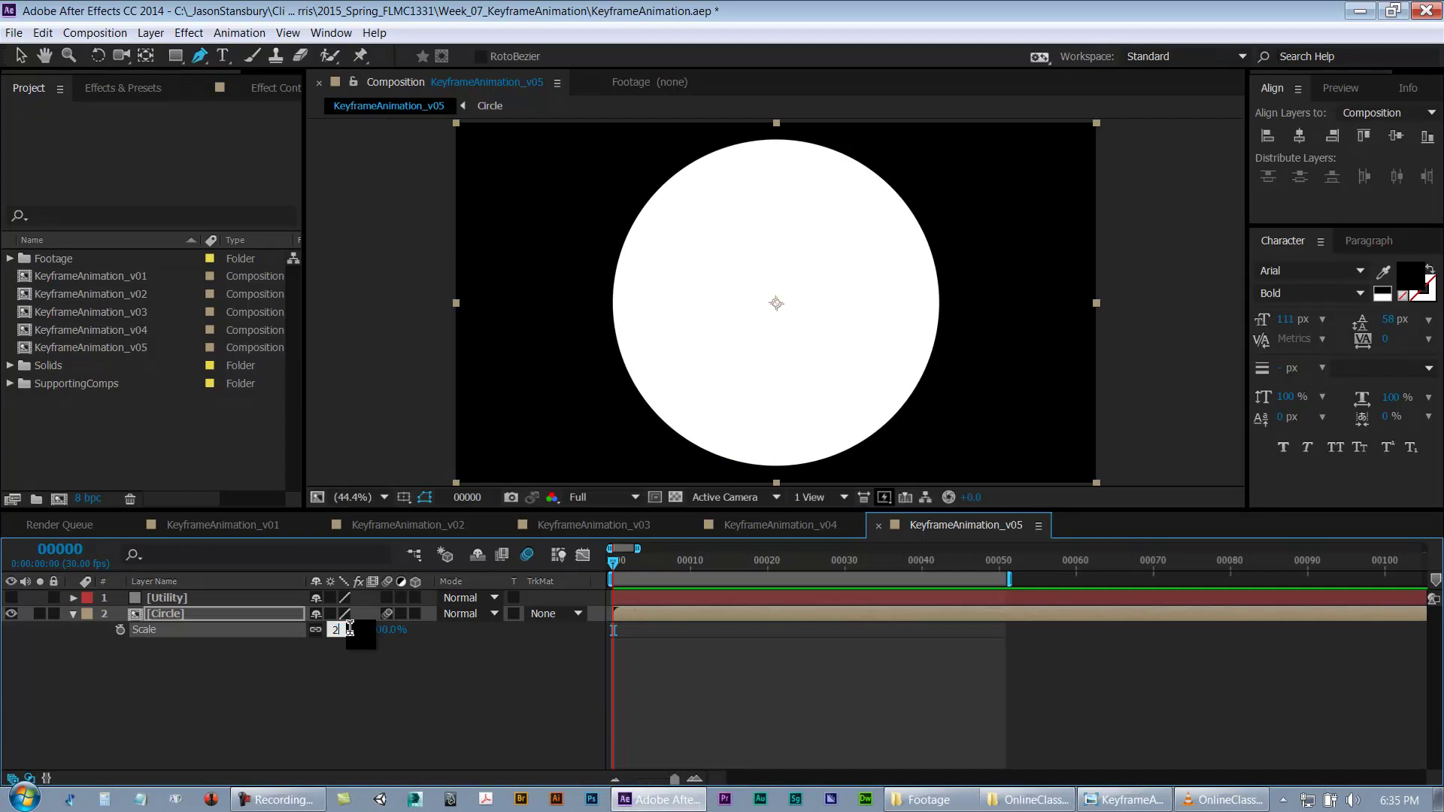
pyautogui.press('alt+KP_Enter')
pyautogui.hotkey('ctrl', 'w')
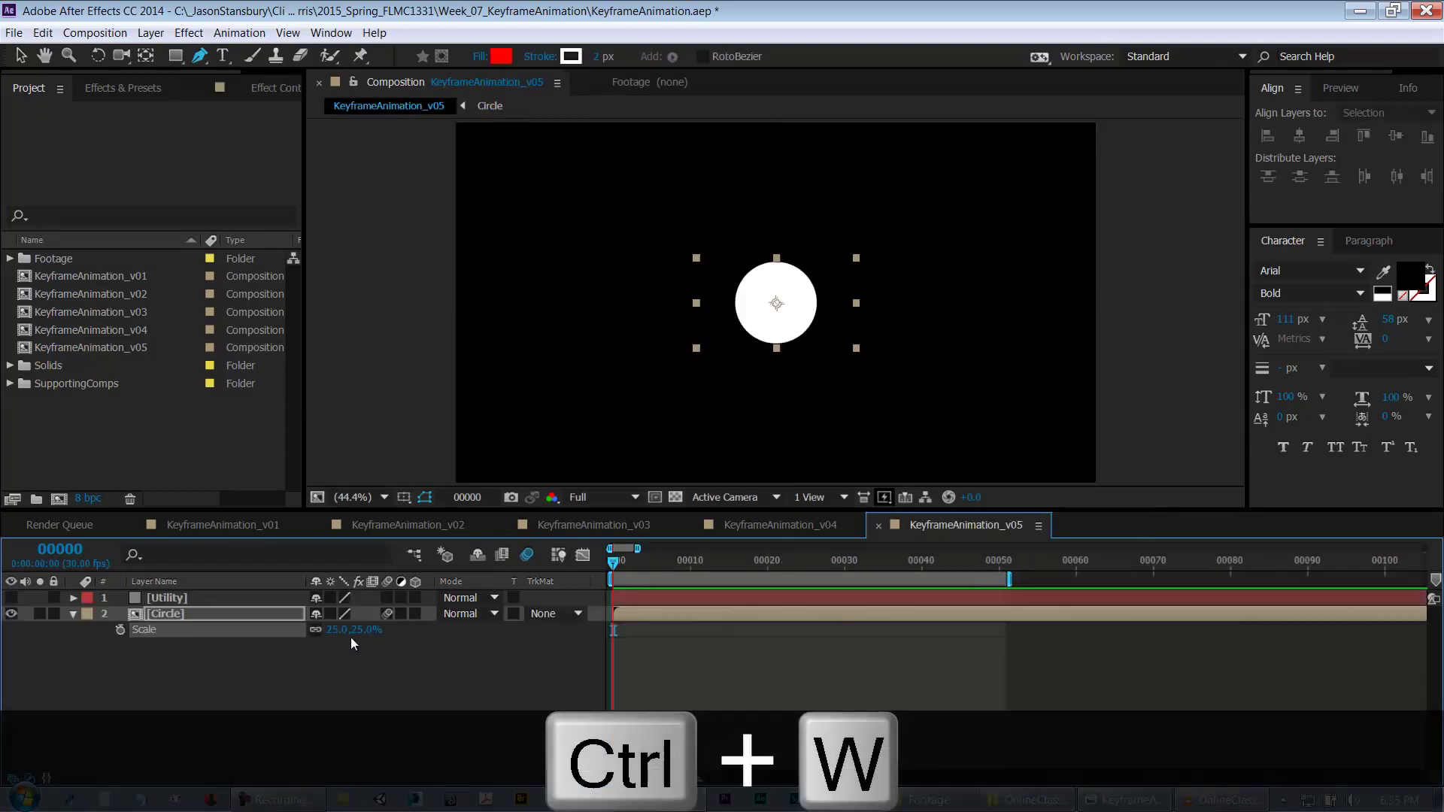
pyautogui.click(337, 631)
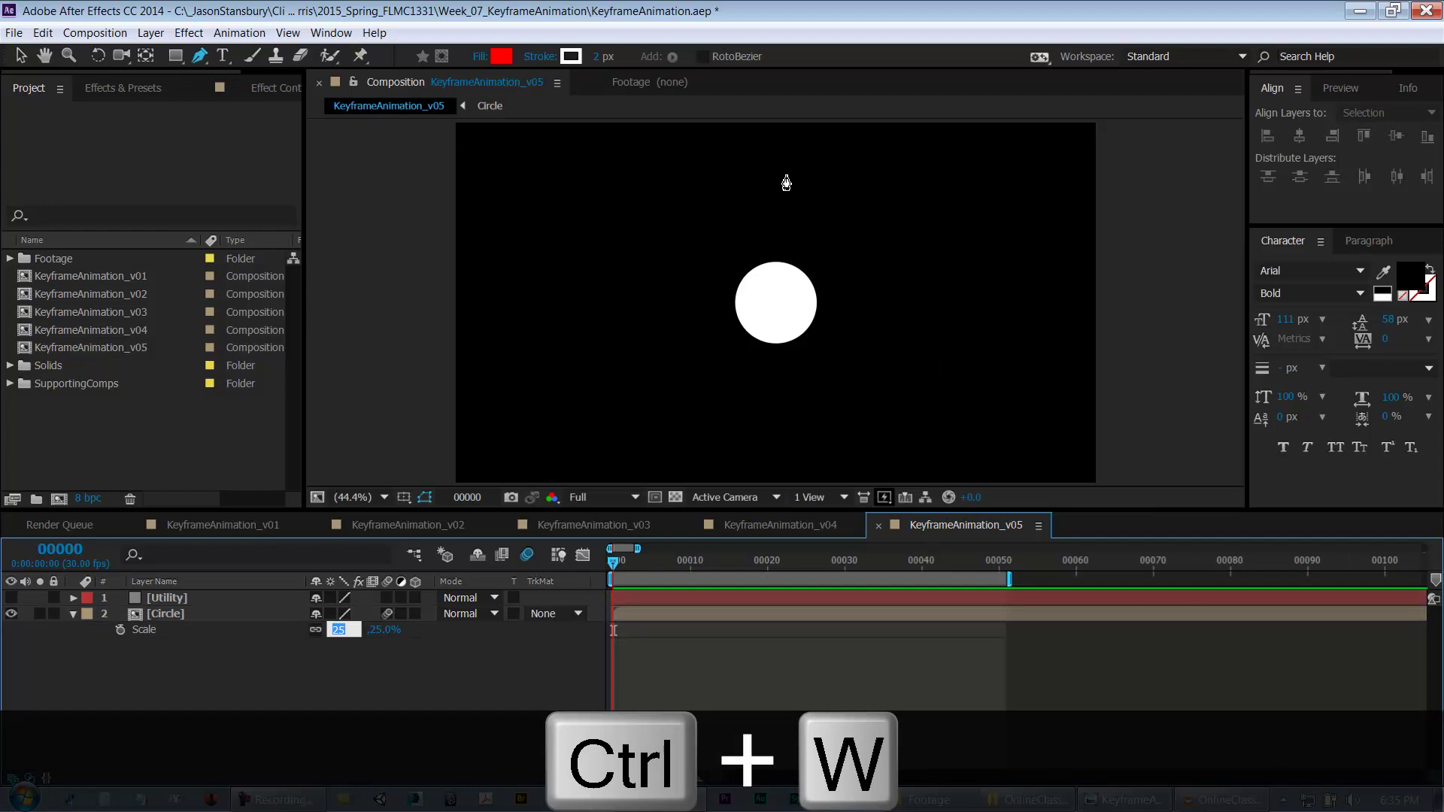
pyautogui.hotkey('ctrl', 'z')
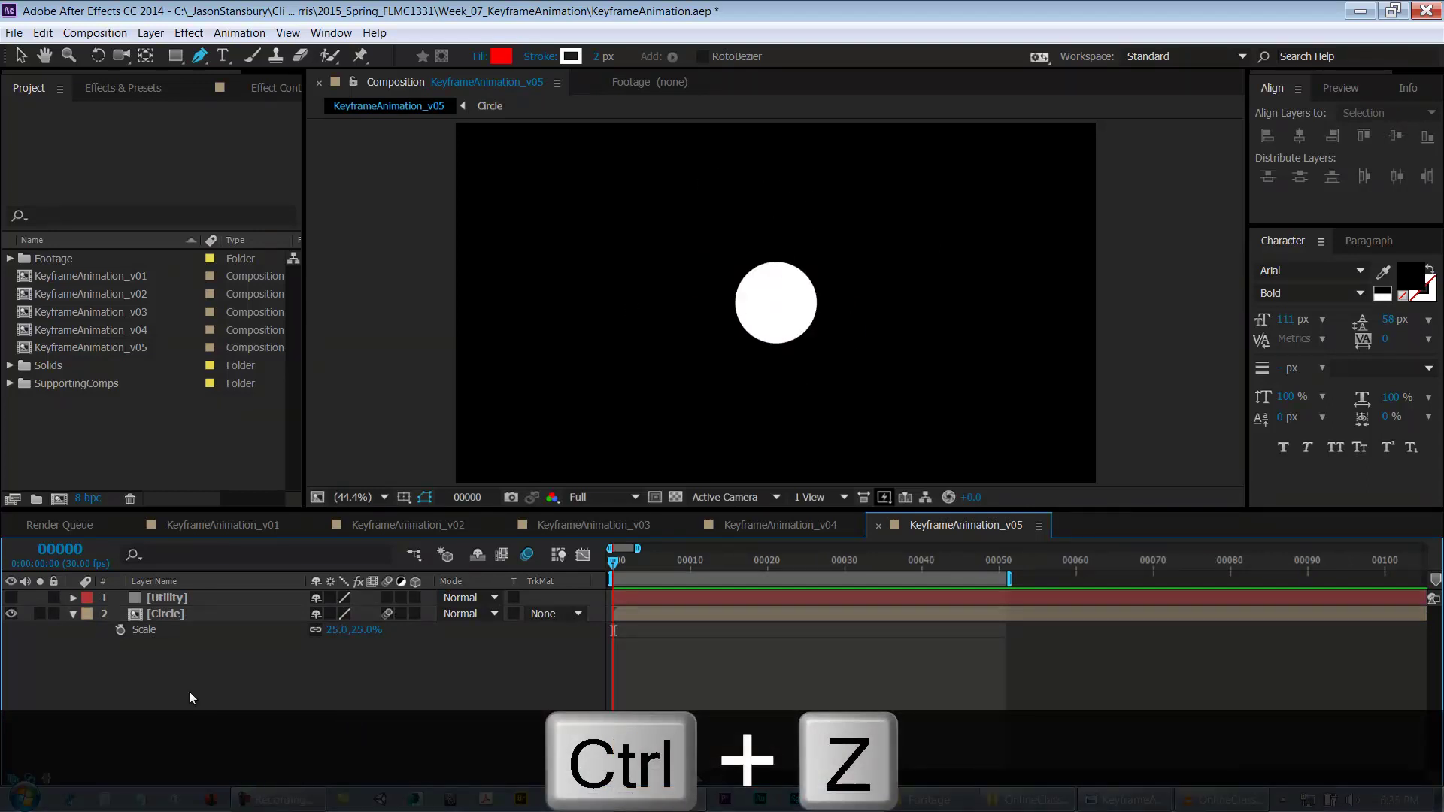
# Step: Switch to the Selection tool, show the Utility layer in place of the hidden Circle layer and save the project
pyautogui.click(19, 56)
pyautogui.click(165, 620)
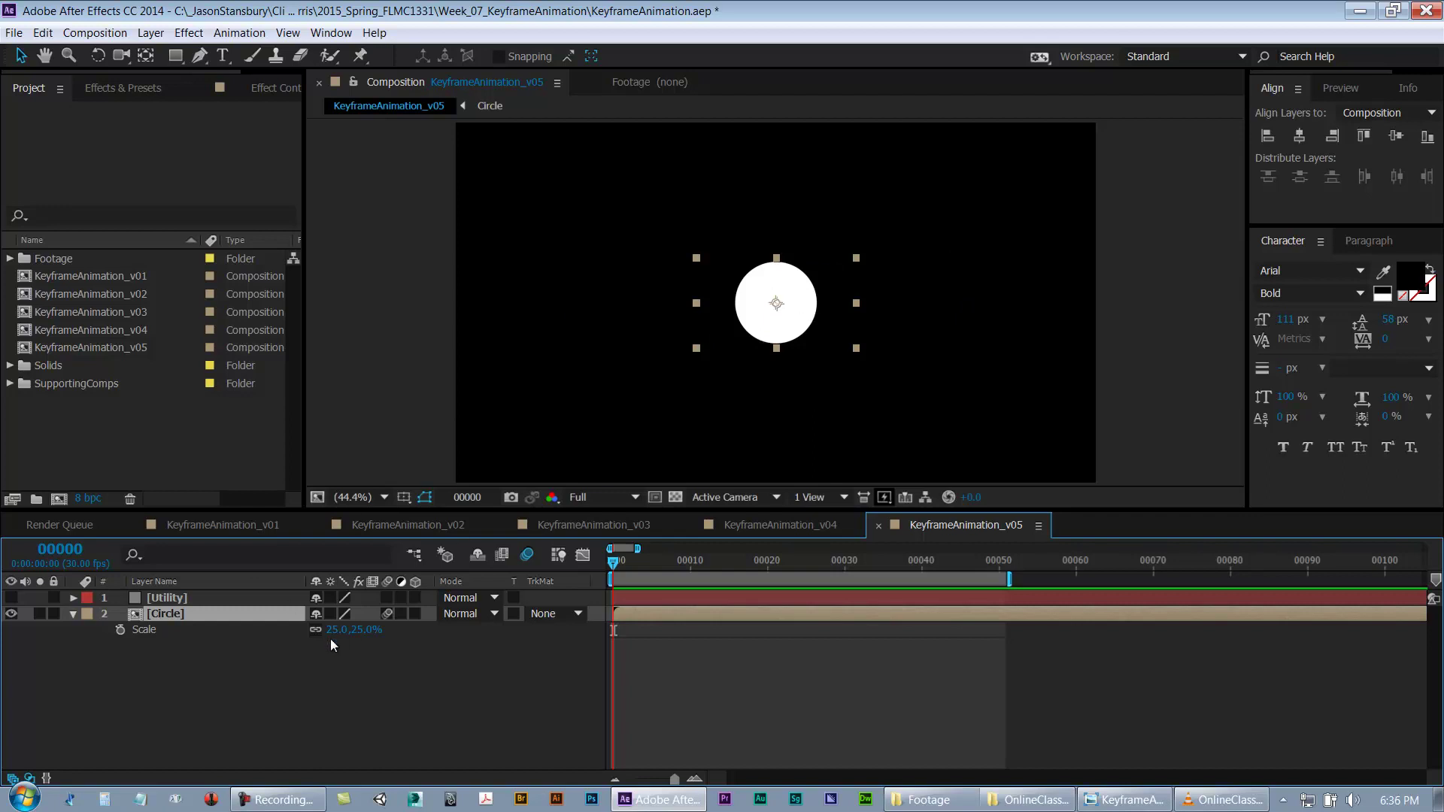
pyautogui.scroll(-4, 748, 309)
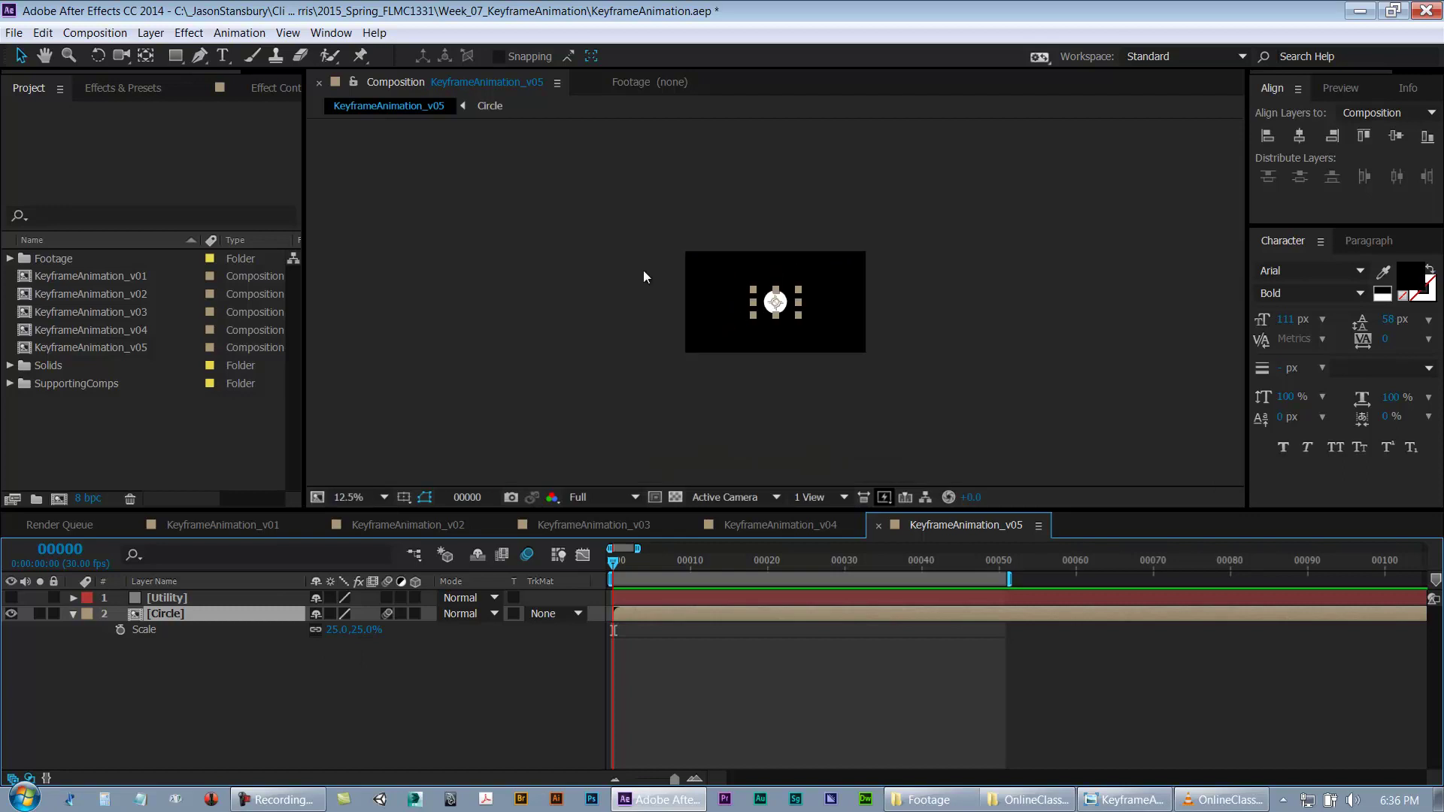
pyautogui.press('.')
pyautogui.press('.')
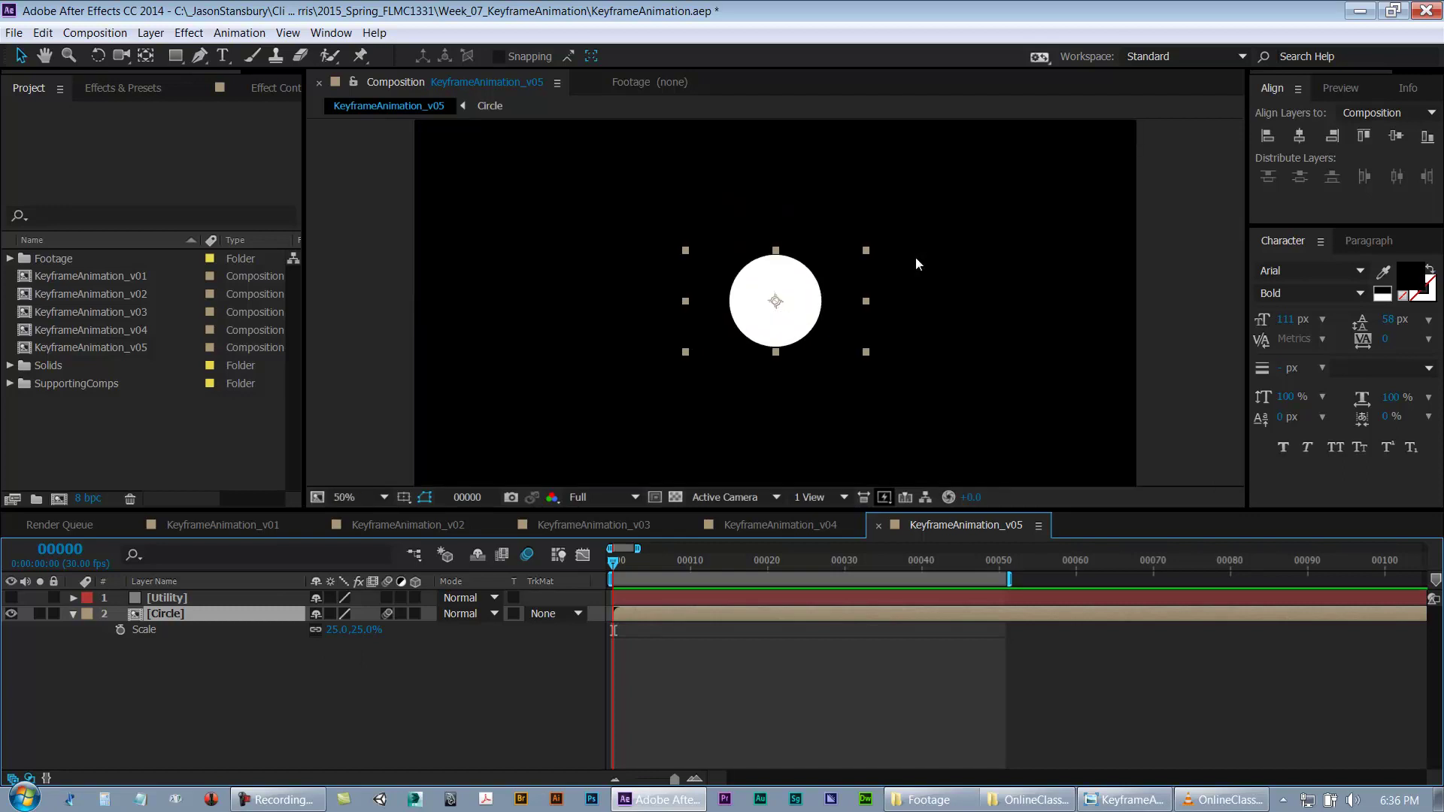
pyautogui.click(164, 598)
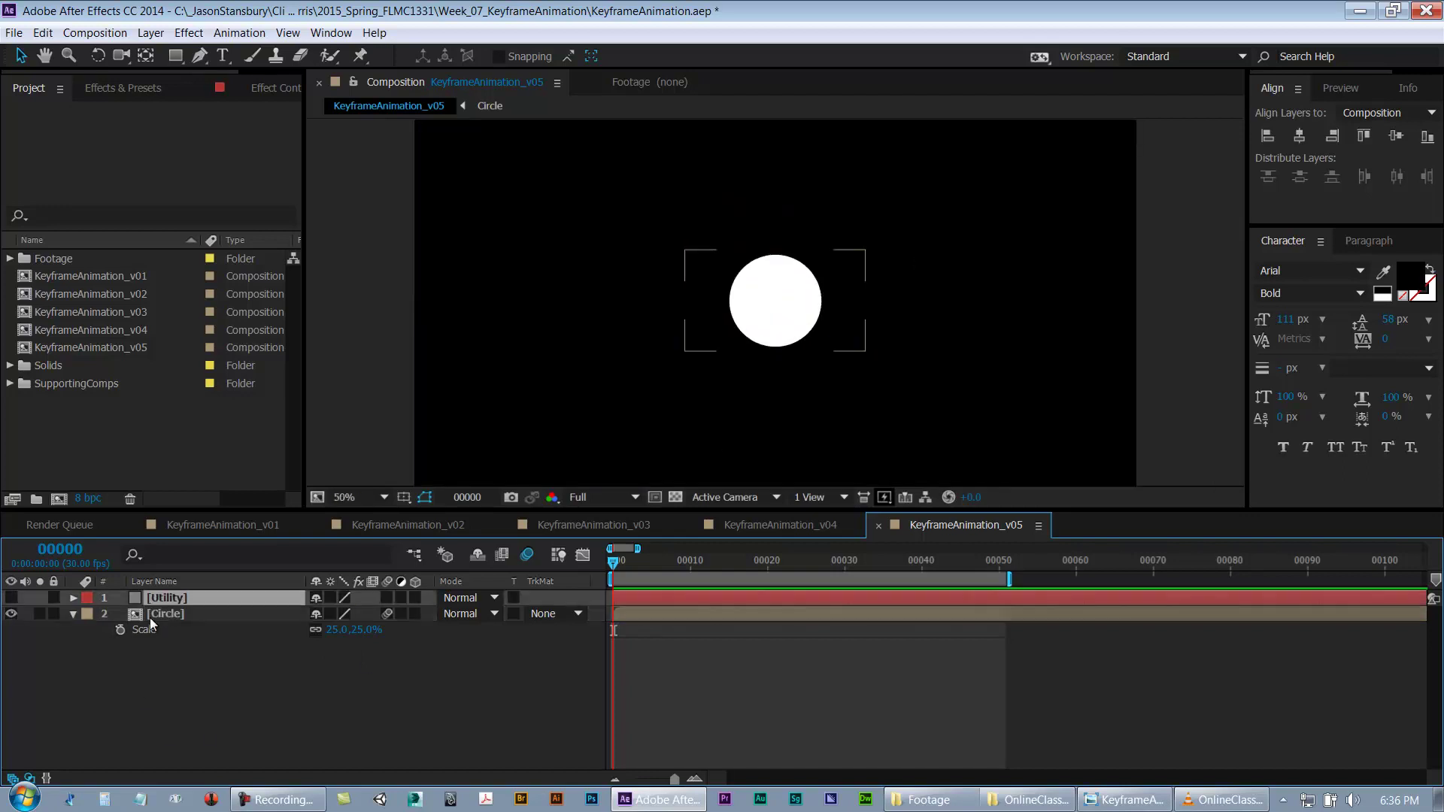
pyautogui.click(10, 598)
pyautogui.click(11, 613)
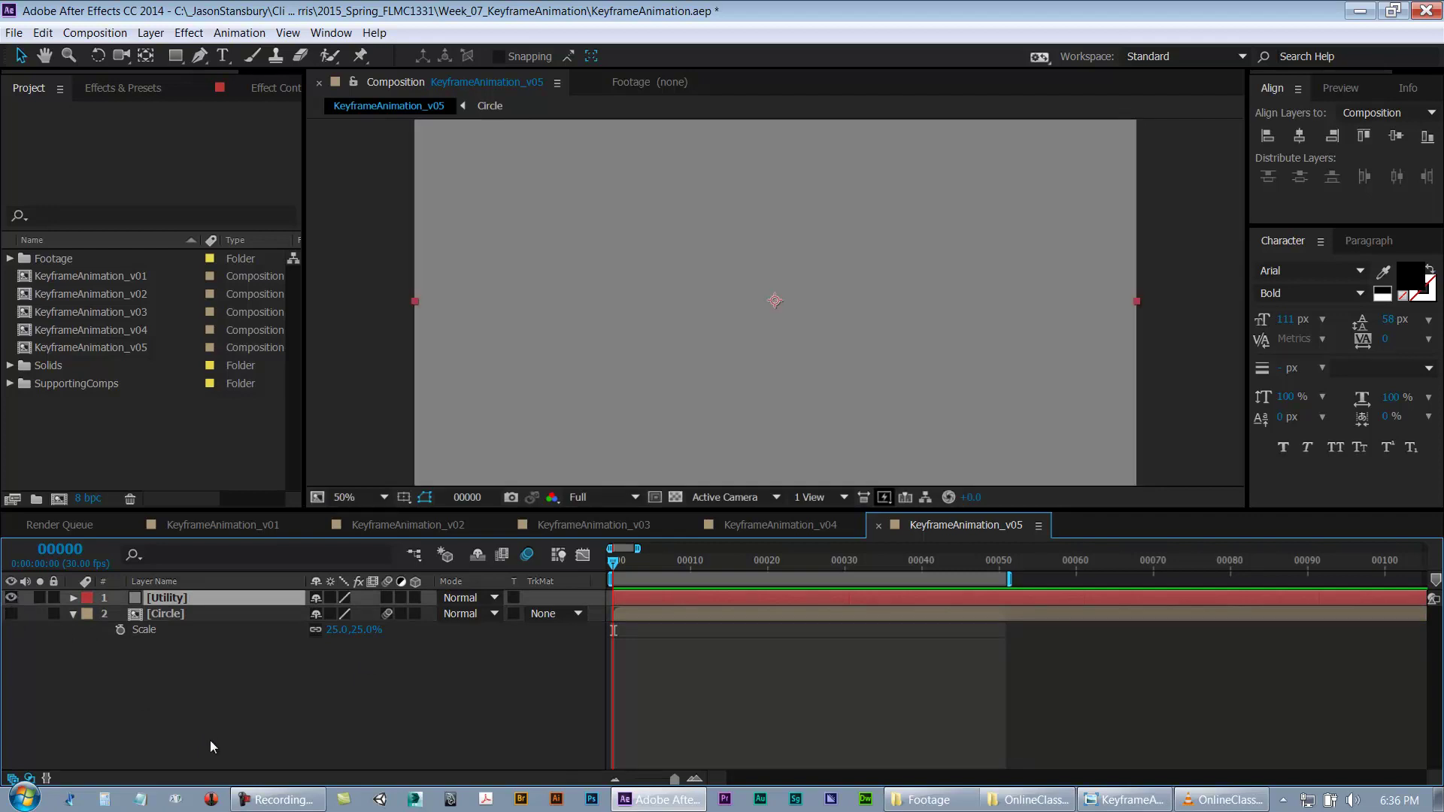
pyautogui.click(73, 614)
pyautogui.hotkey('ctrl', 's')
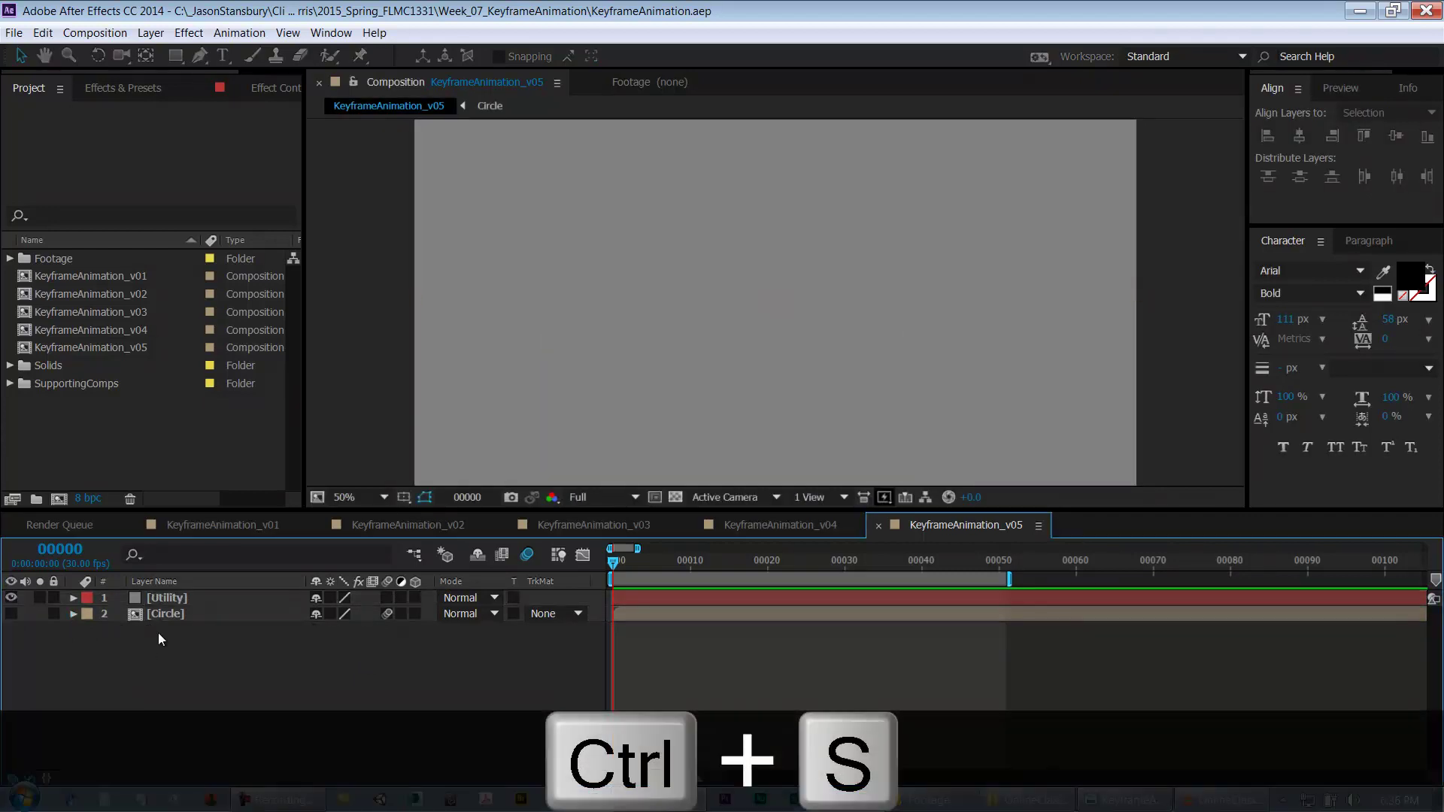
# Step: Select the Utility layer and turn off its visibility
pyautogui.click(173, 598)
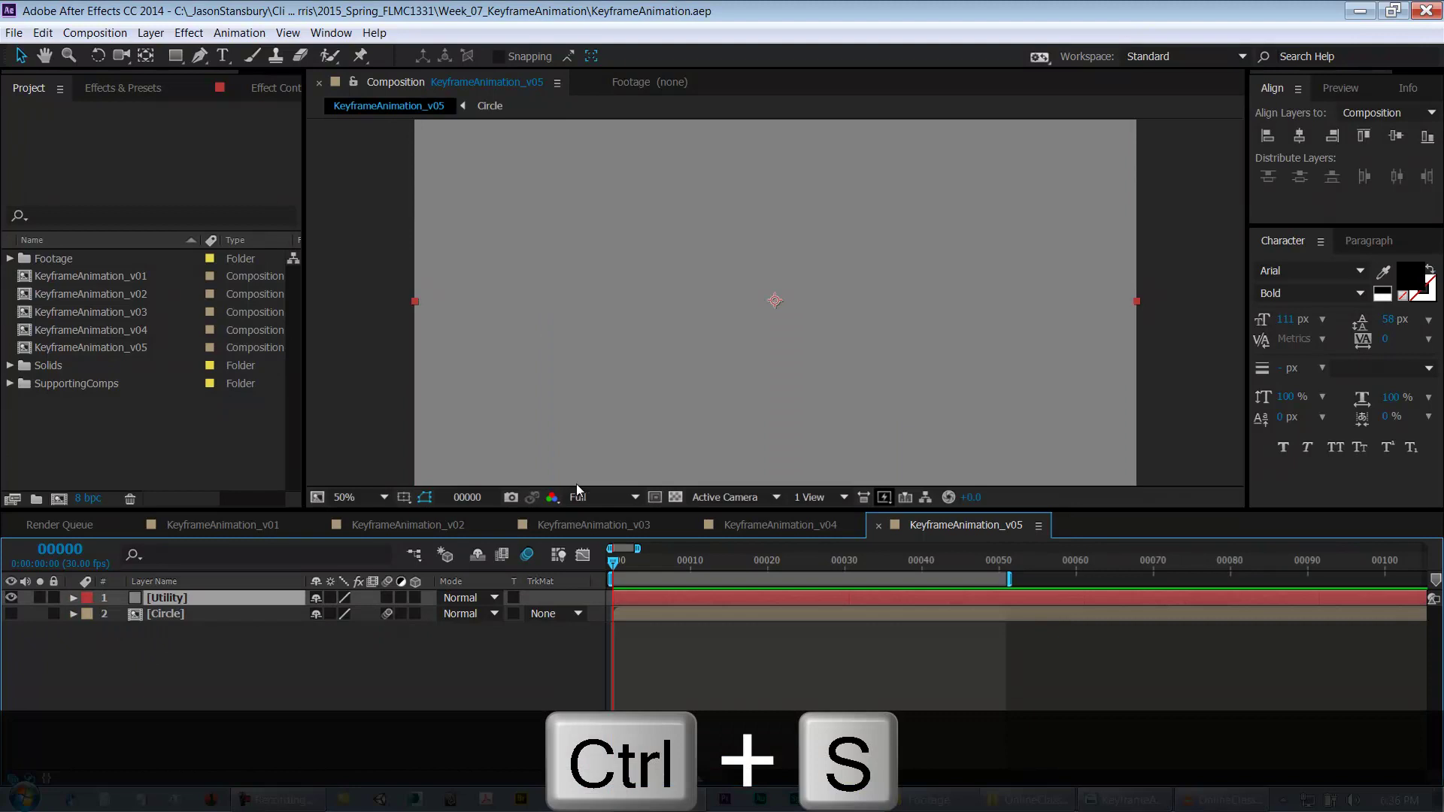
pyautogui.click(11, 597)
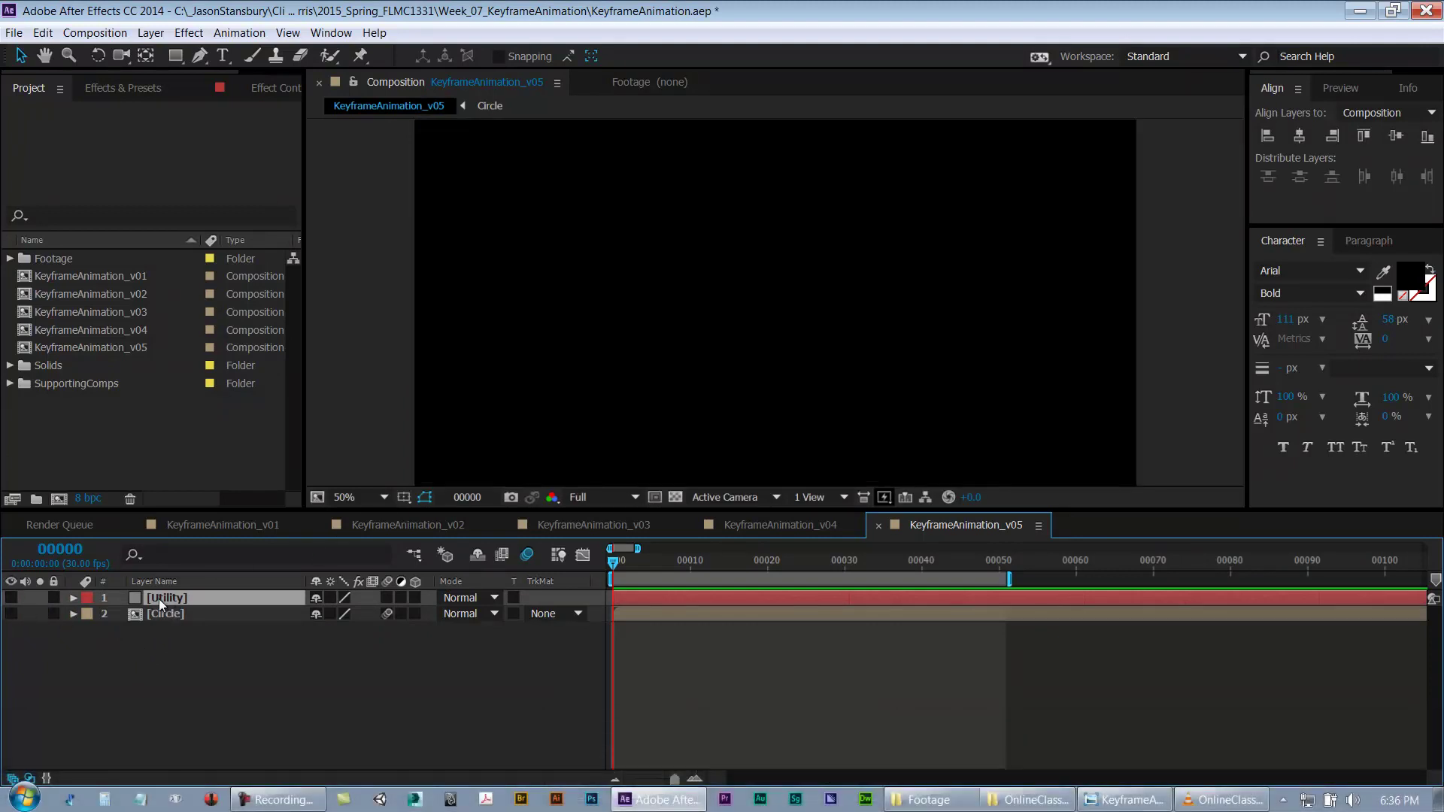
# Step: Toggle the Utility layer's visibility to examine the solid and display the Circle layer's Scale, leaving both layers hidden
pyautogui.press(',')
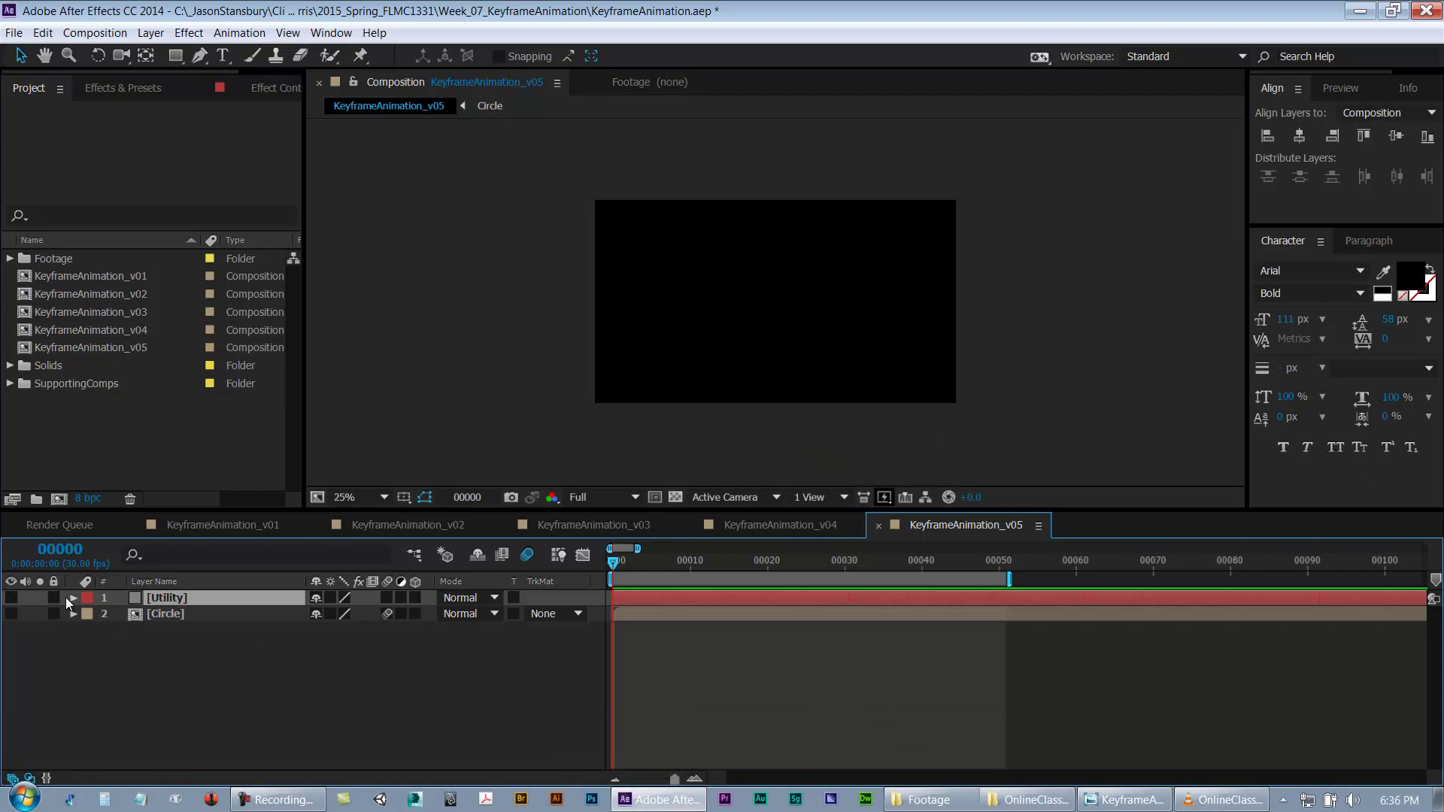
pyautogui.click(11, 597)
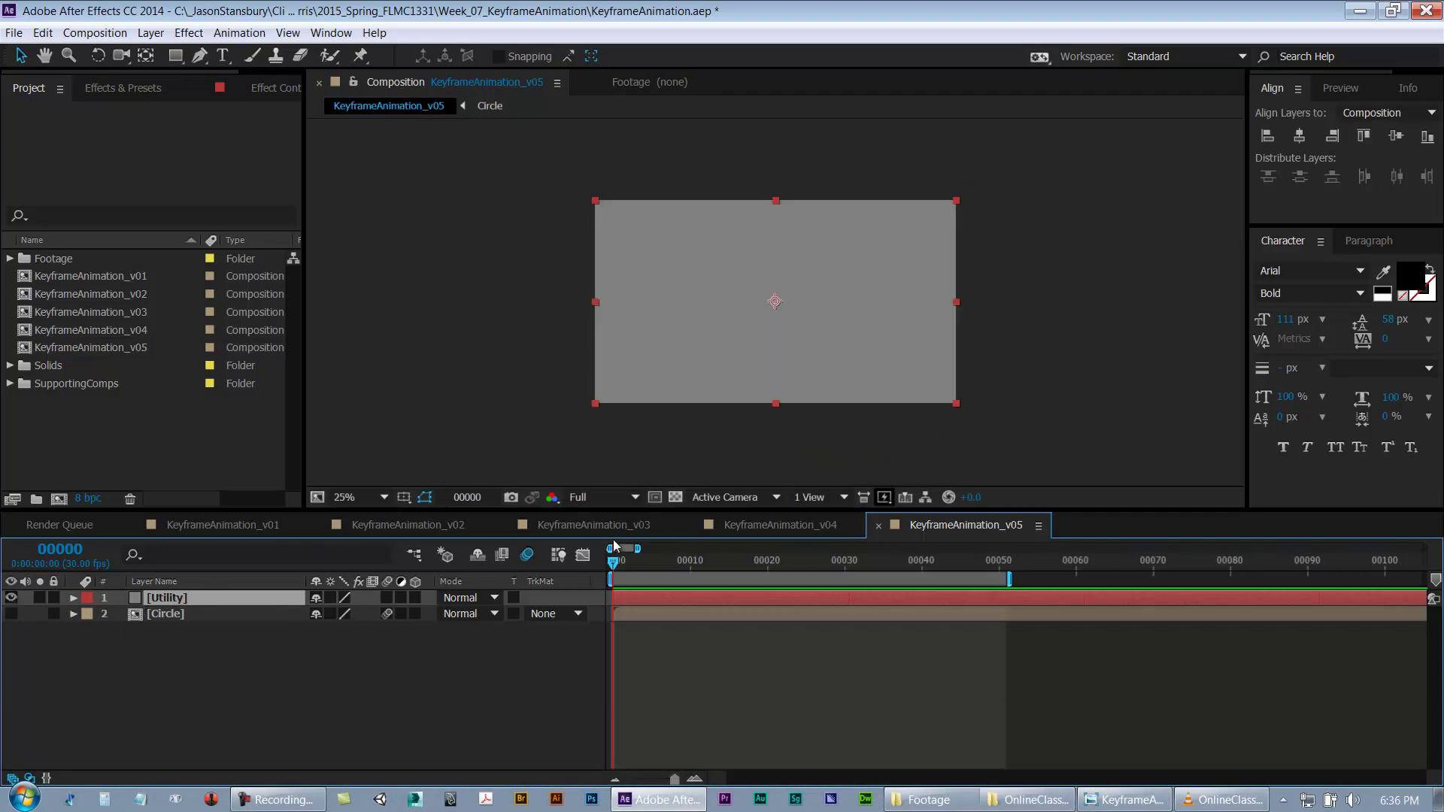
pyautogui.click(11, 597)
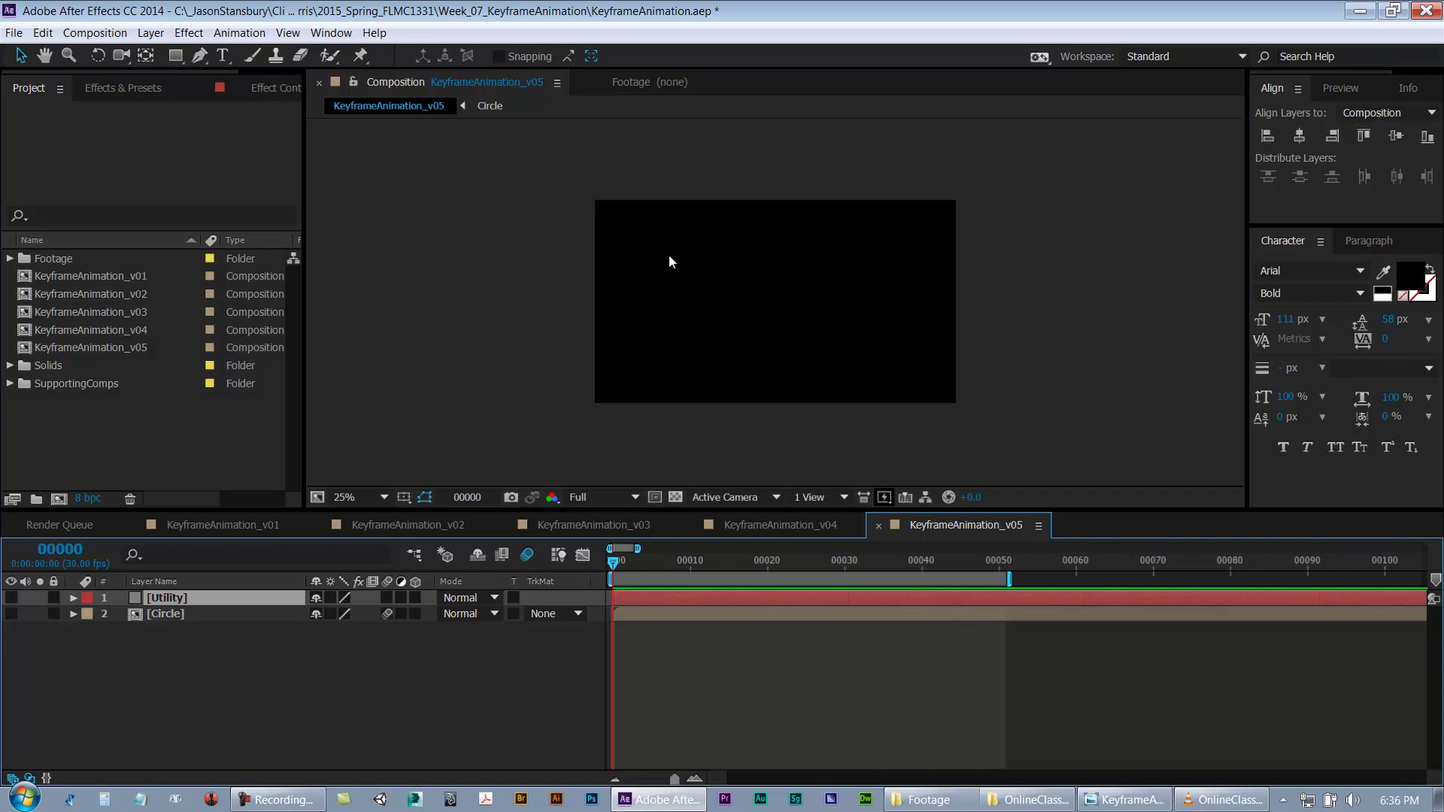
pyautogui.click(165, 614)
pyautogui.press('s')
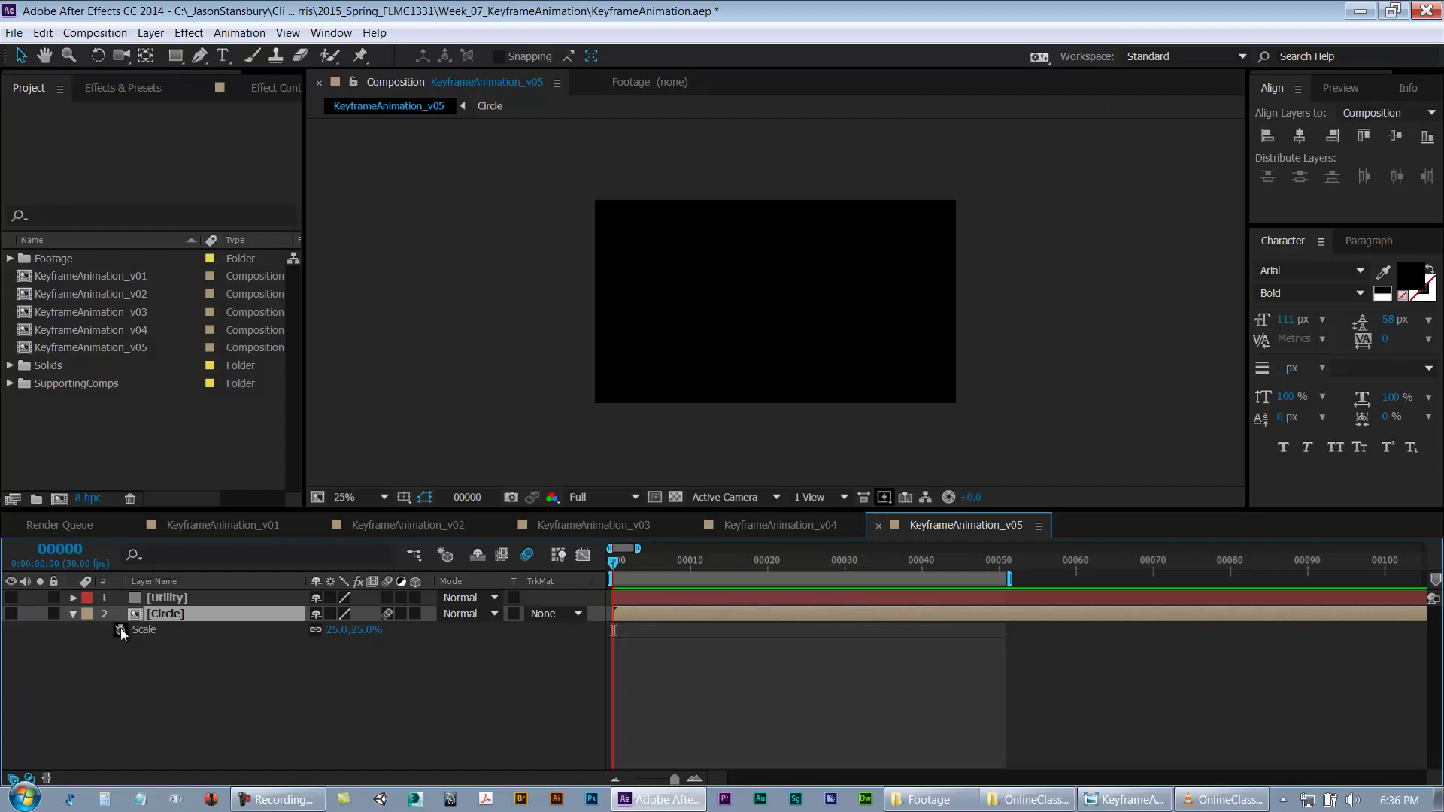
pyautogui.click(72, 615)
pyautogui.click(173, 598)
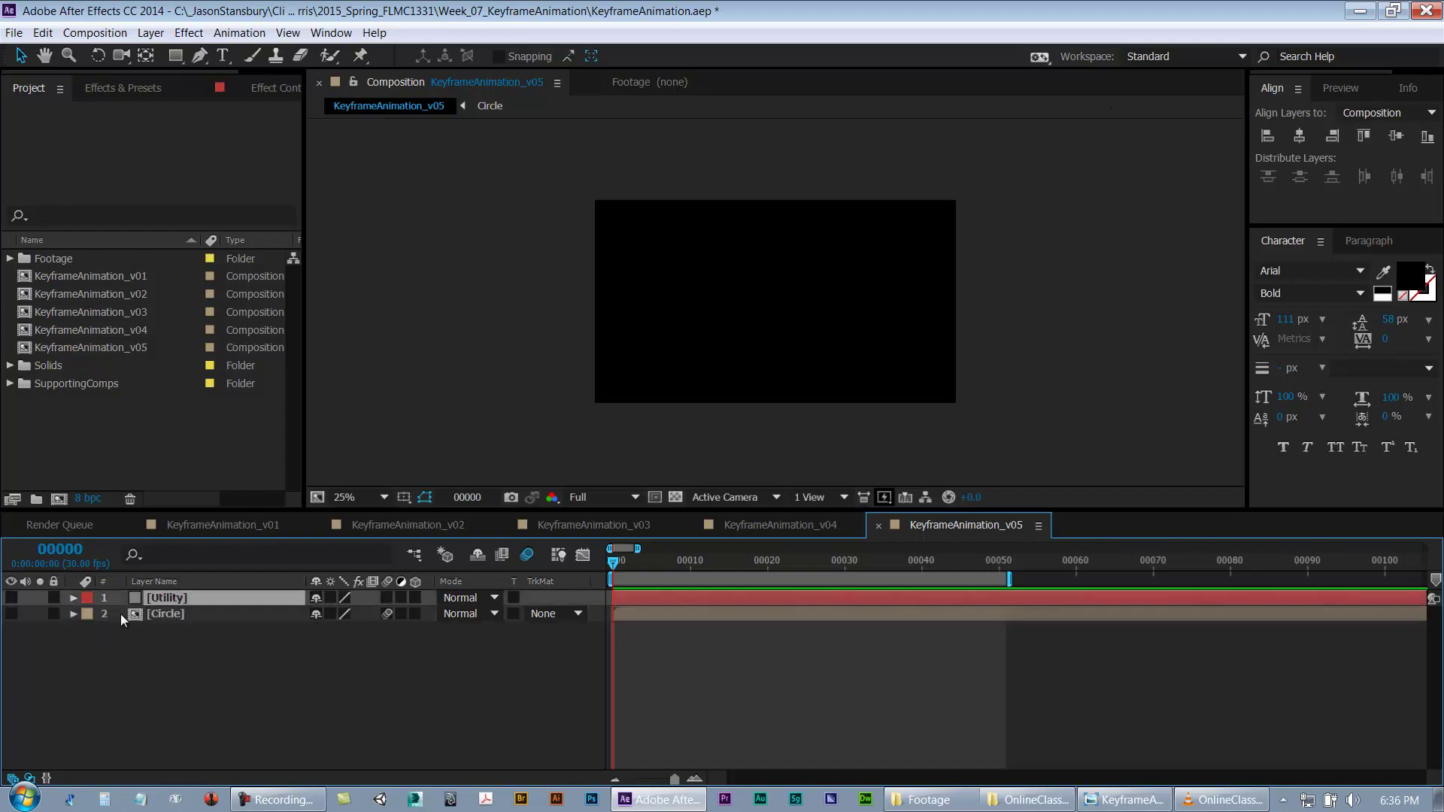
pyautogui.click(12, 597)
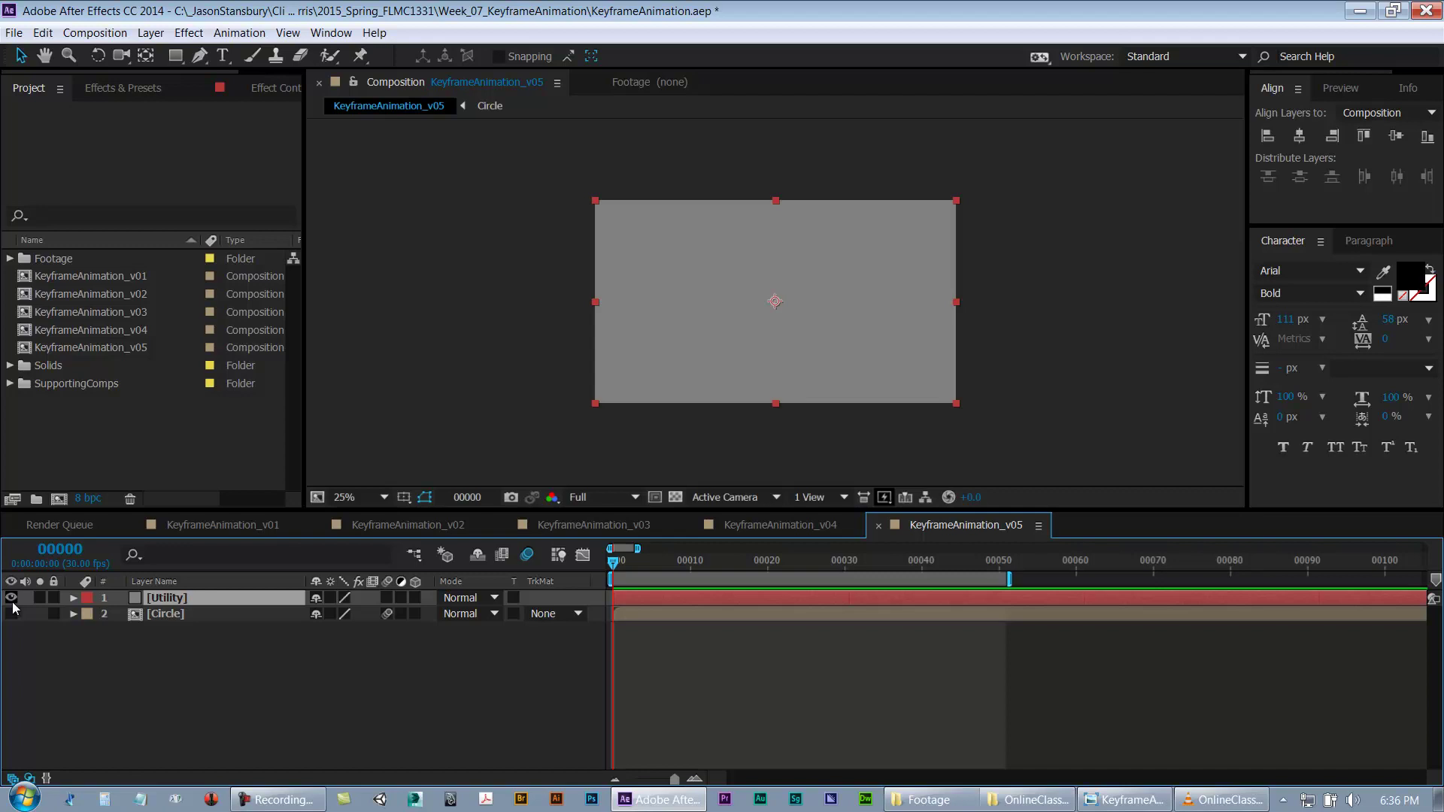
pyautogui.click(12, 597)
# Step: Fit the composition in a slightly taller viewer and display the title/action safe guides for drawing with the Pen tool
pyautogui.press('.')
pyautogui.press('.')
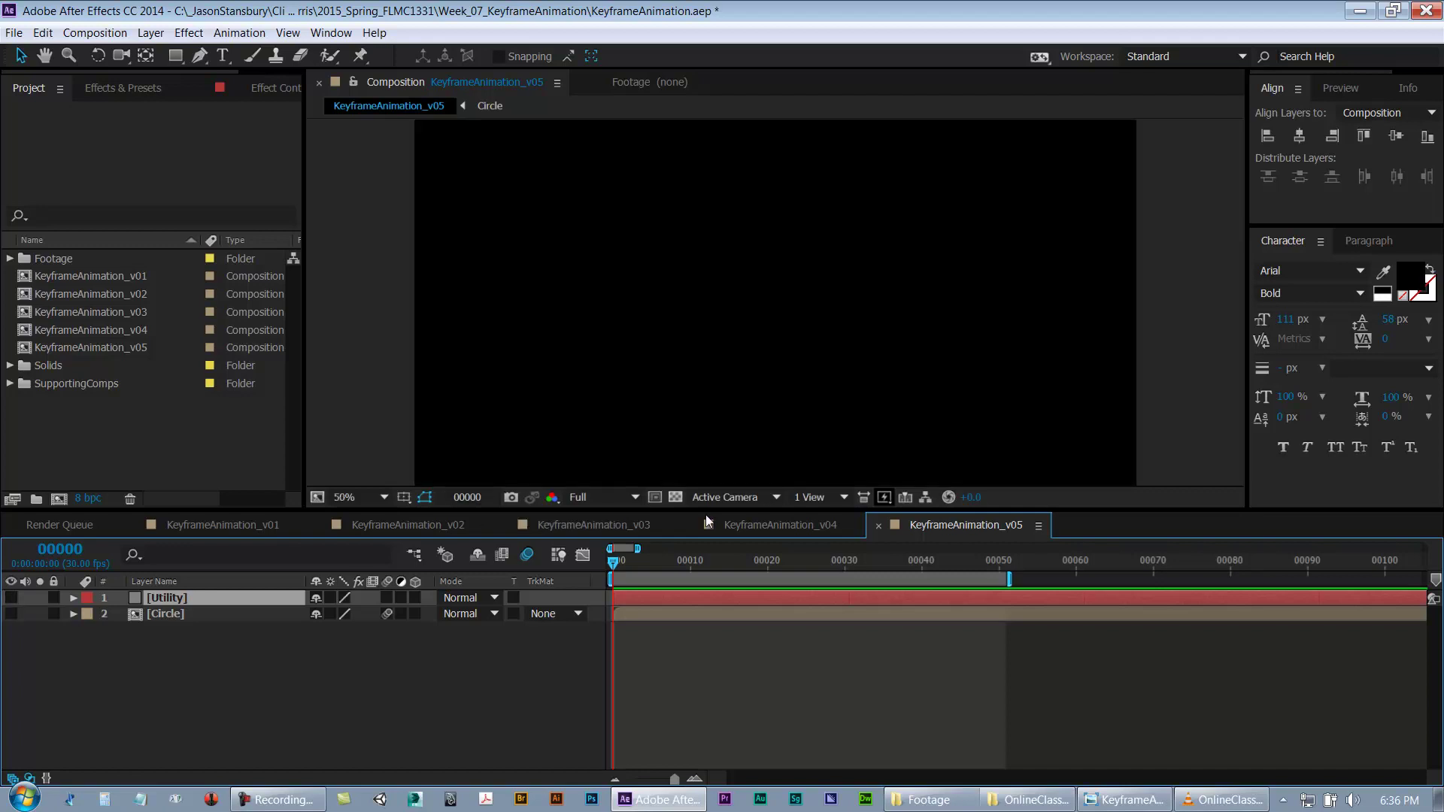
pyautogui.click(384, 498)
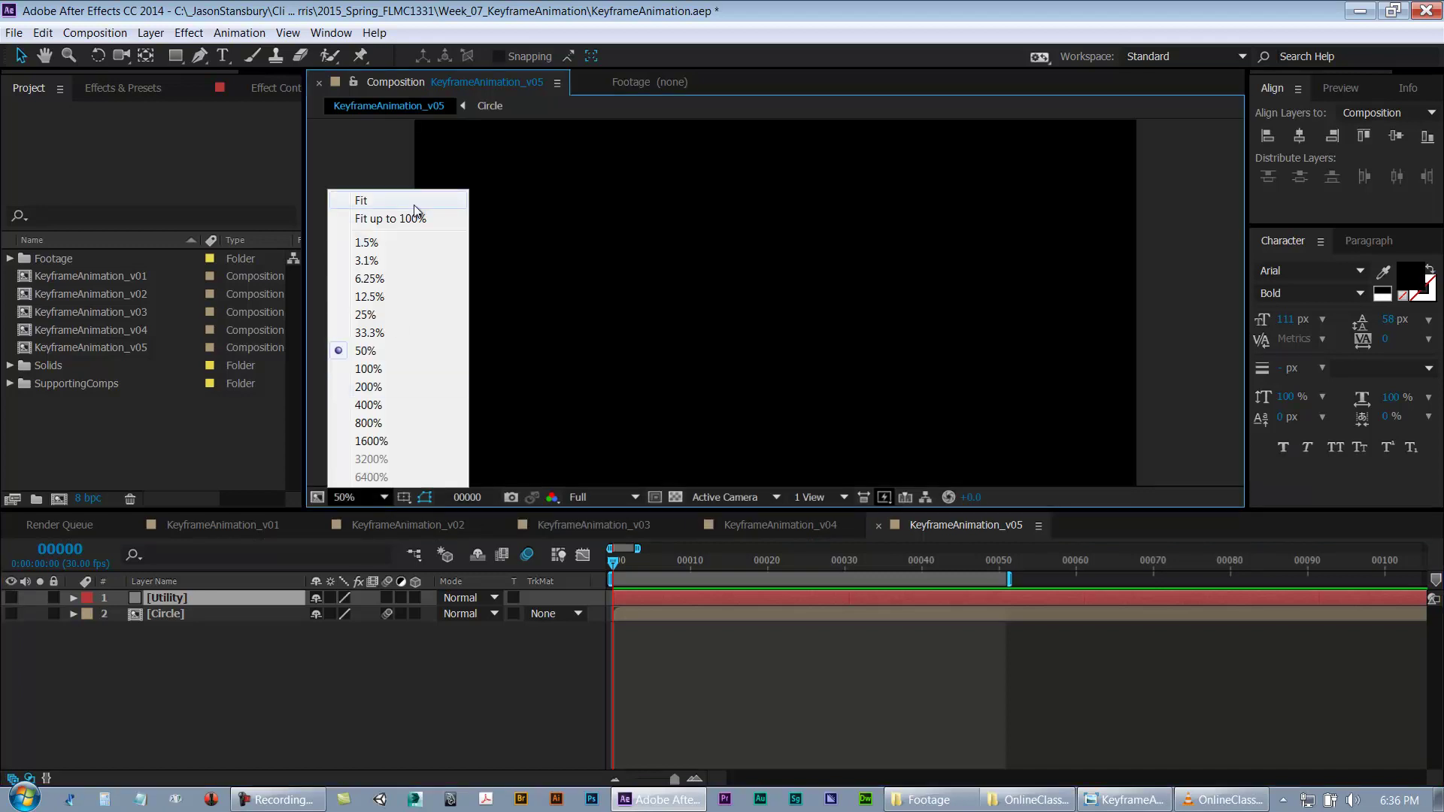
pyautogui.click(413, 129)
pyautogui.moveTo(473, 511); pyautogui.dragTo(474, 532)
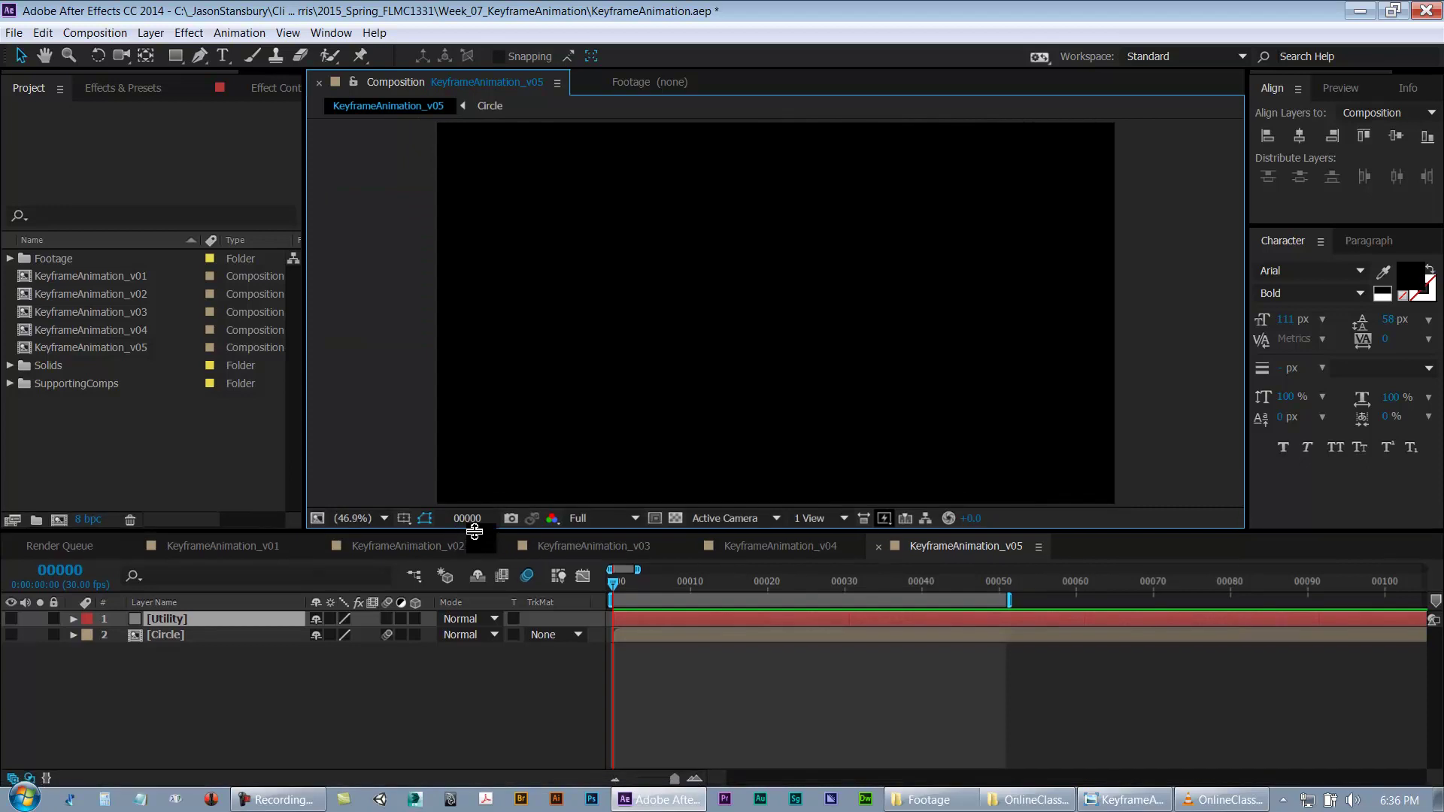
pyautogui.click(200, 55)
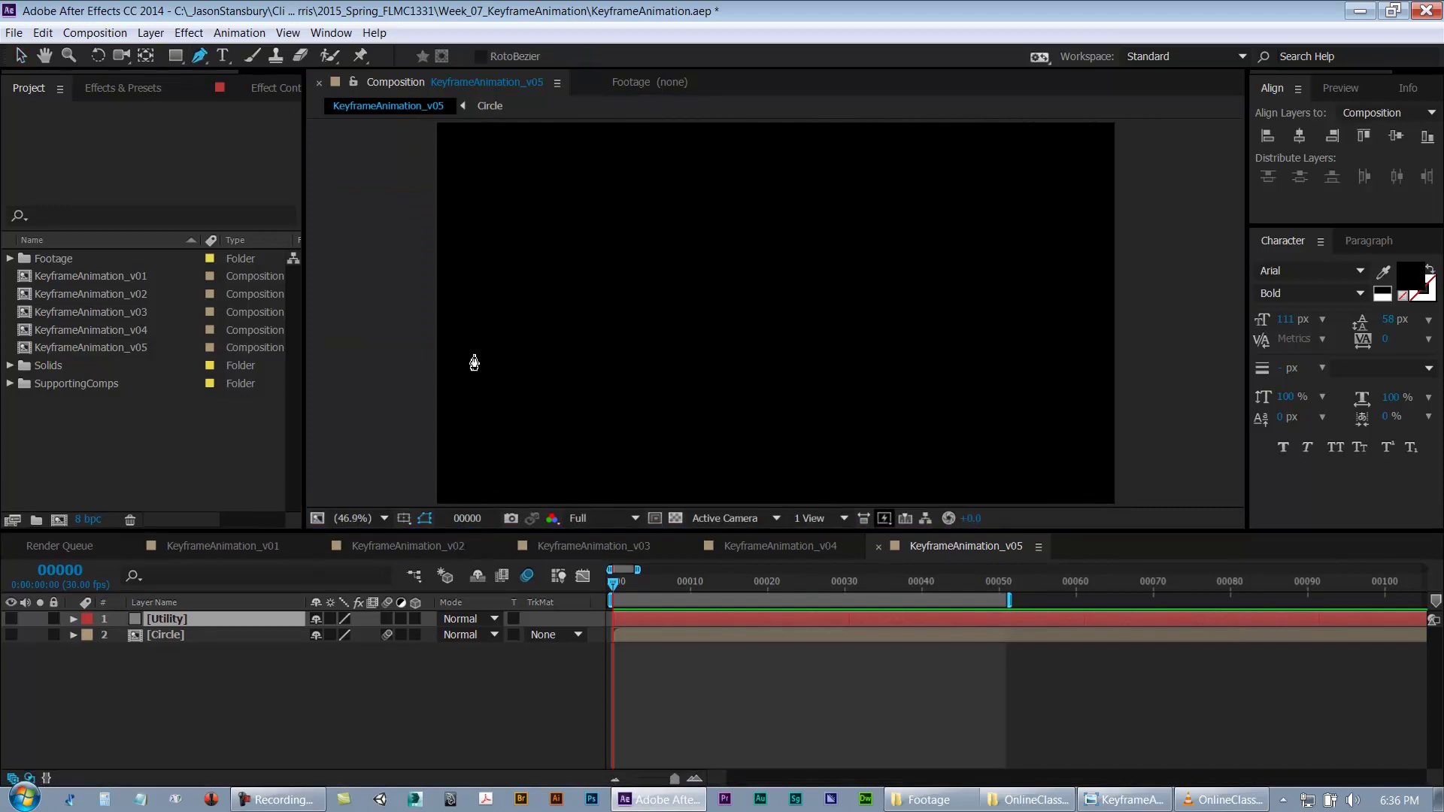
pyautogui.press("'")
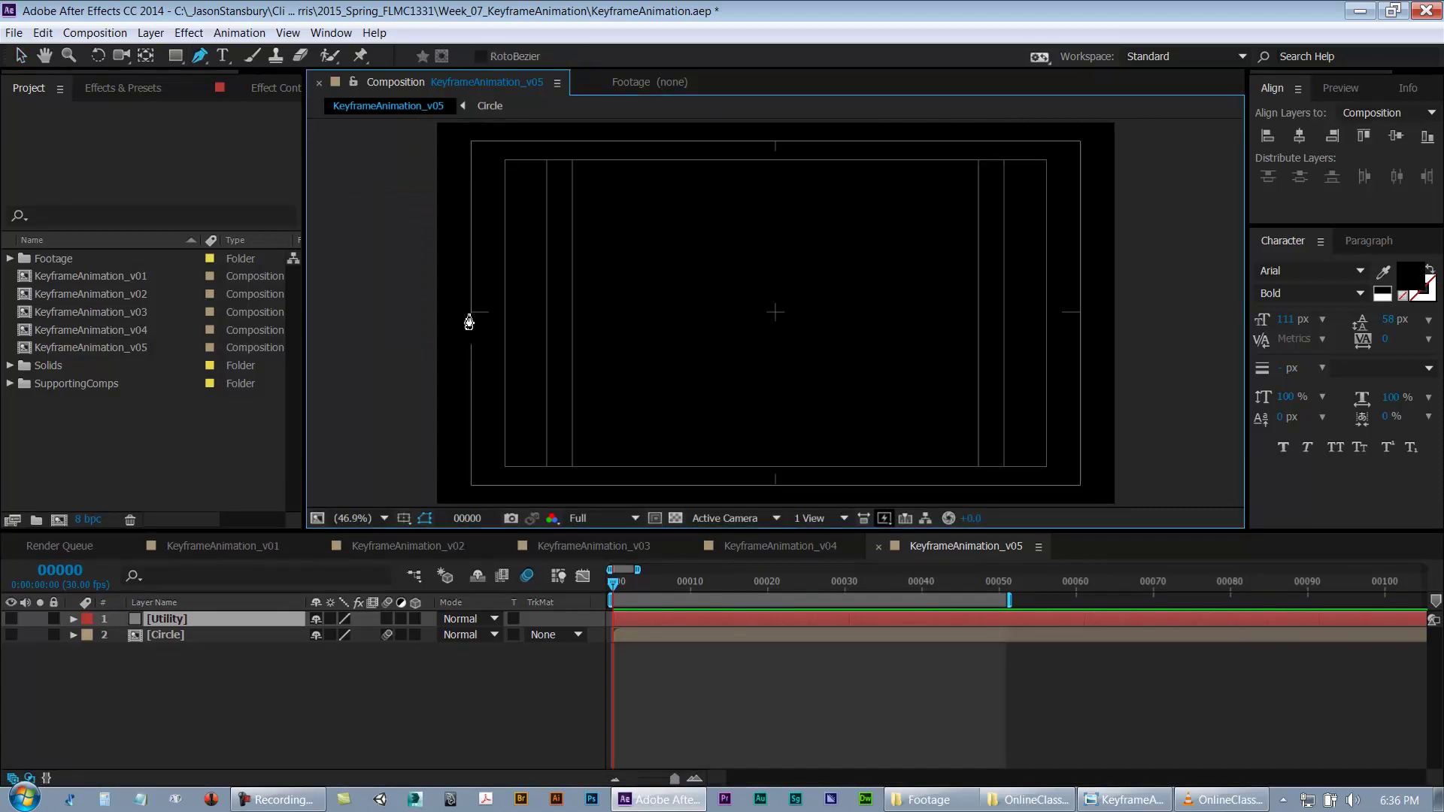
# Step: Draw an open, smooth five-point wave mask on the Utility layer between the left and right action-safe center marks, with two peaks and a central dip
pyautogui.moveTo(471, 315); pyautogui.dragTo(472, 263)
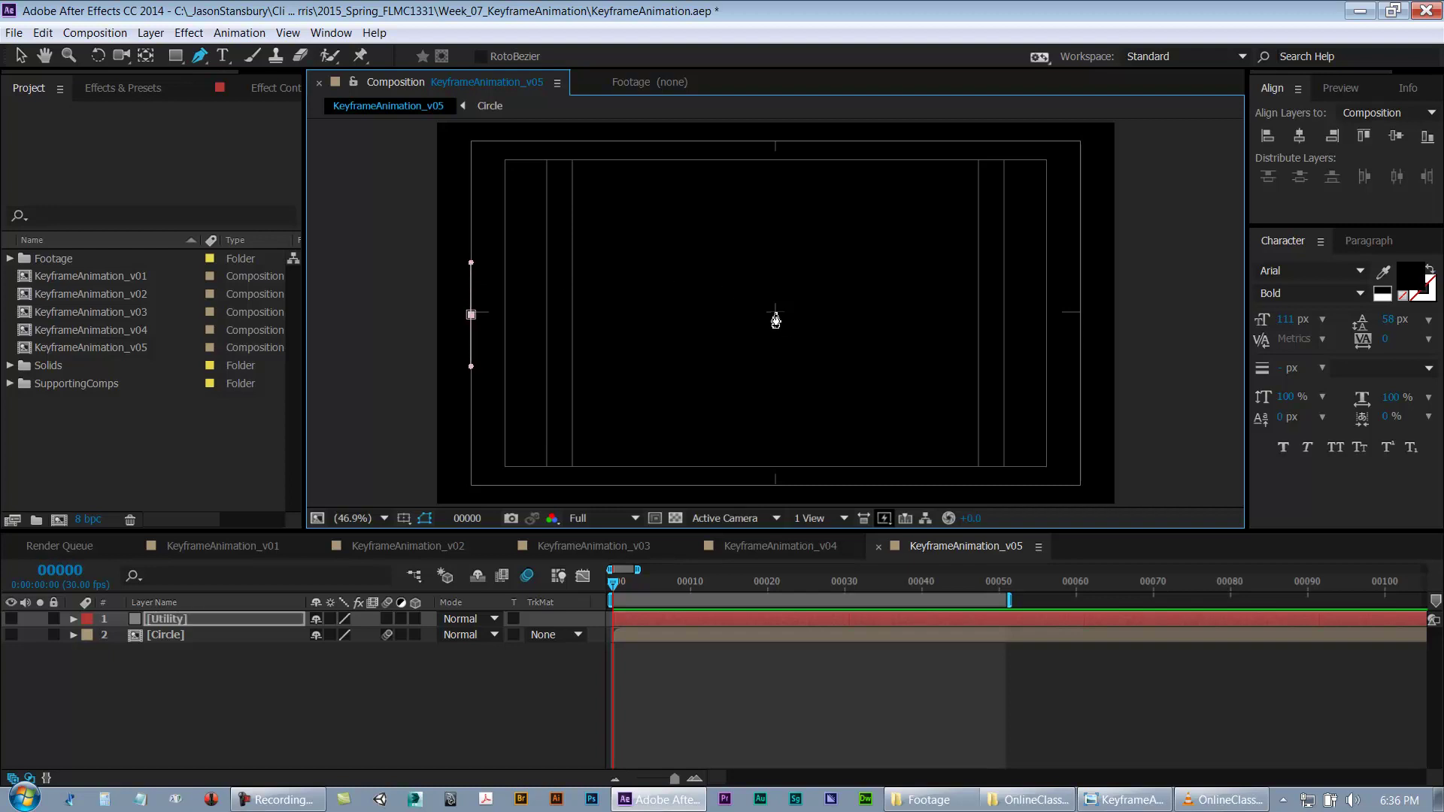
pyautogui.moveTo(584, 177); pyautogui.dragTo(665, 178)
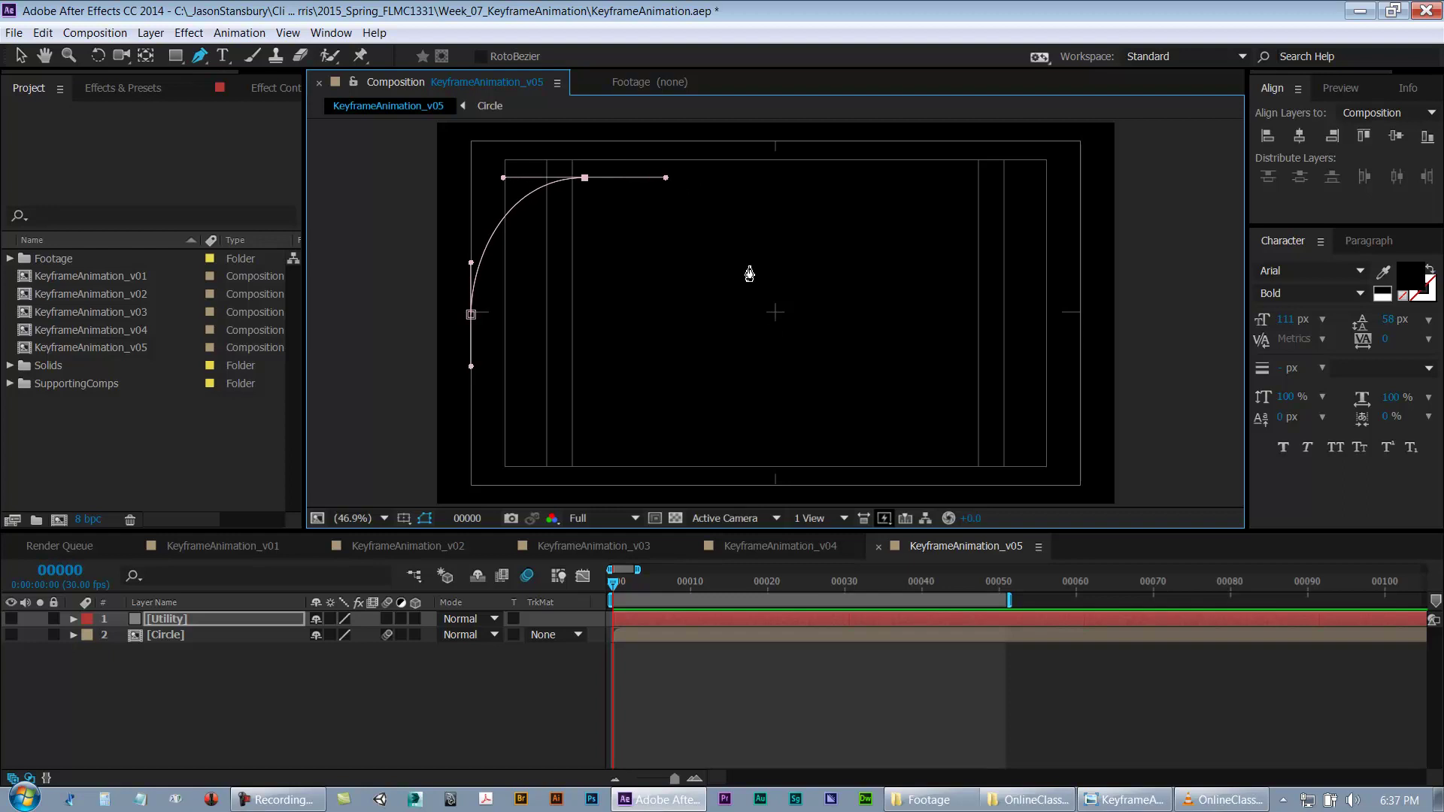
pyautogui.moveTo(778, 448); pyautogui.dragTo(912, 449)
pyautogui.click(970, 183)
pyautogui.moveTo(972, 188); pyautogui.dragTo(1060, 185)
pyautogui.click(1083, 315)
pyautogui.moveTo(1083, 316); pyautogui.dragTo(1083, 361)
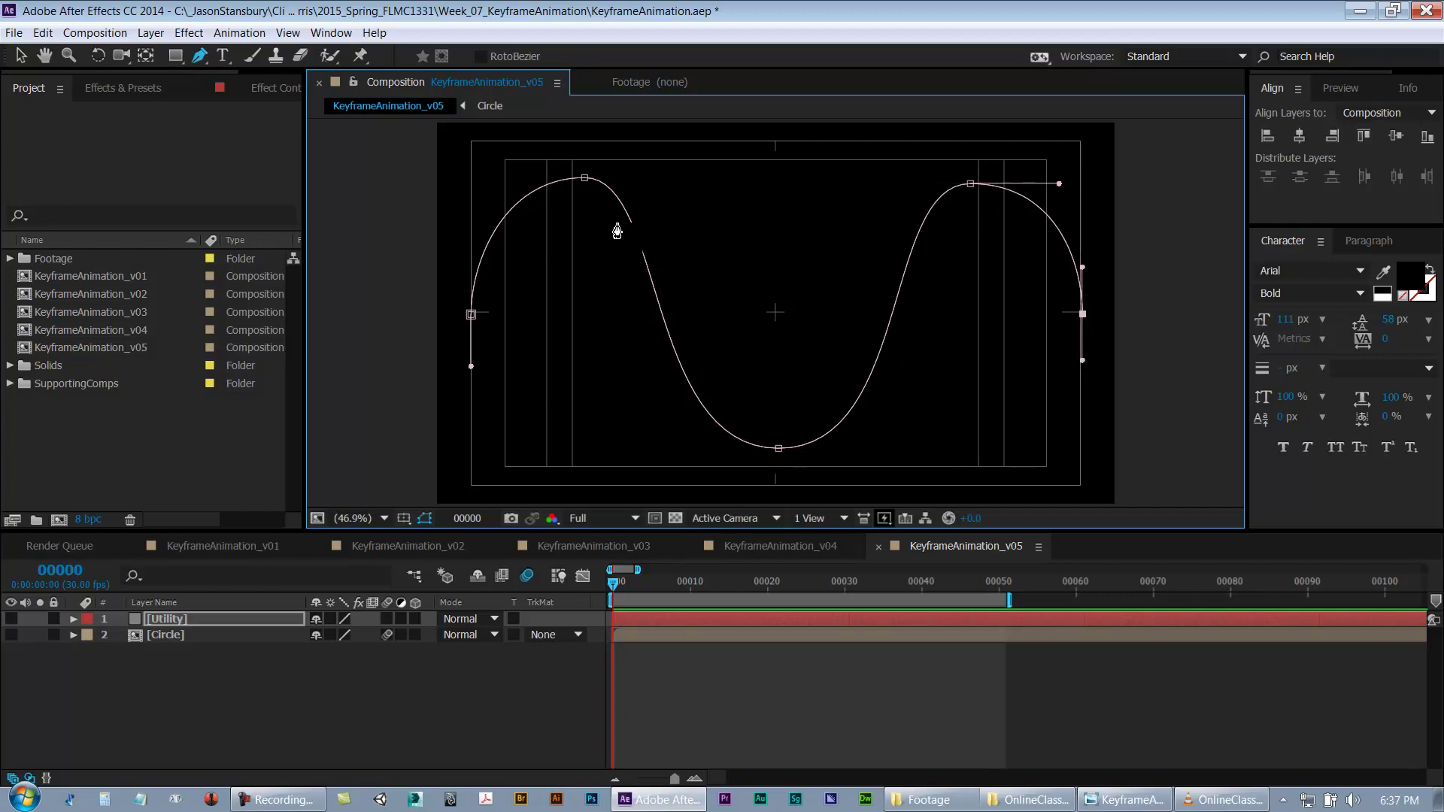
# Step: Widen the curves at the wave's two upper peaks by adjusting their points and handles, and hide the safe guides
pyautogui.moveTo(584, 178); pyautogui.dragTo(672, 175)
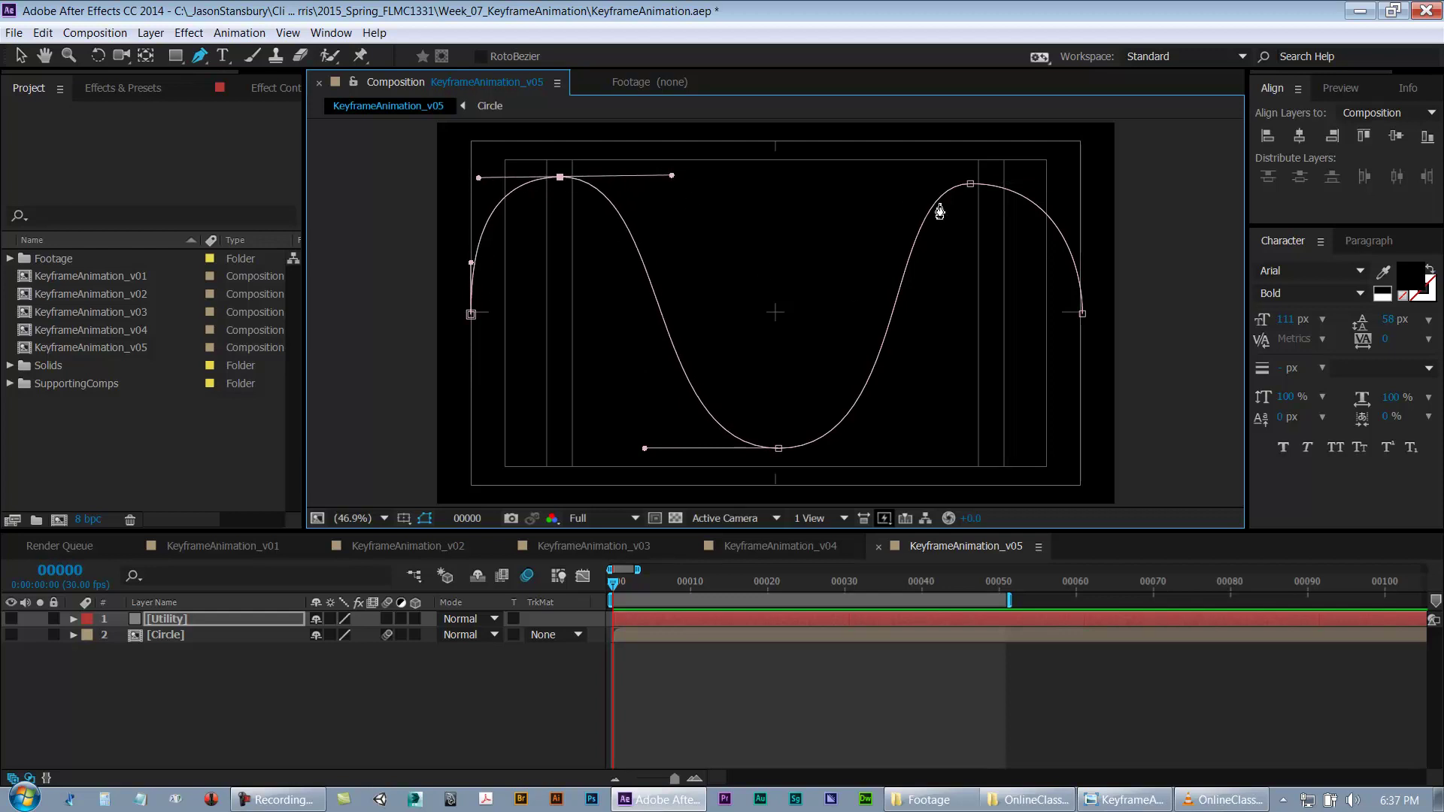
pyautogui.moveTo(970, 185); pyautogui.dragTo(870, 185)
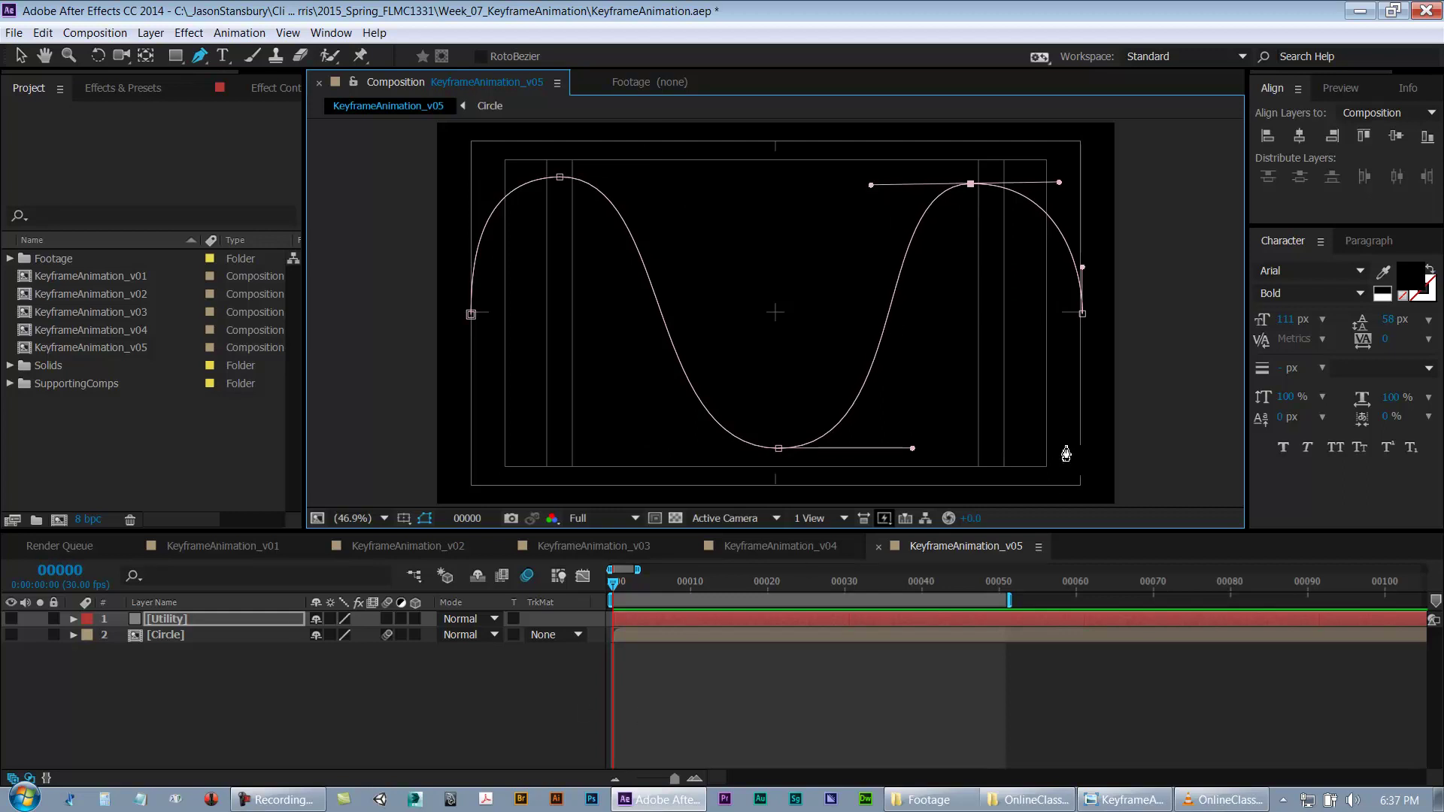
pyautogui.press("'")
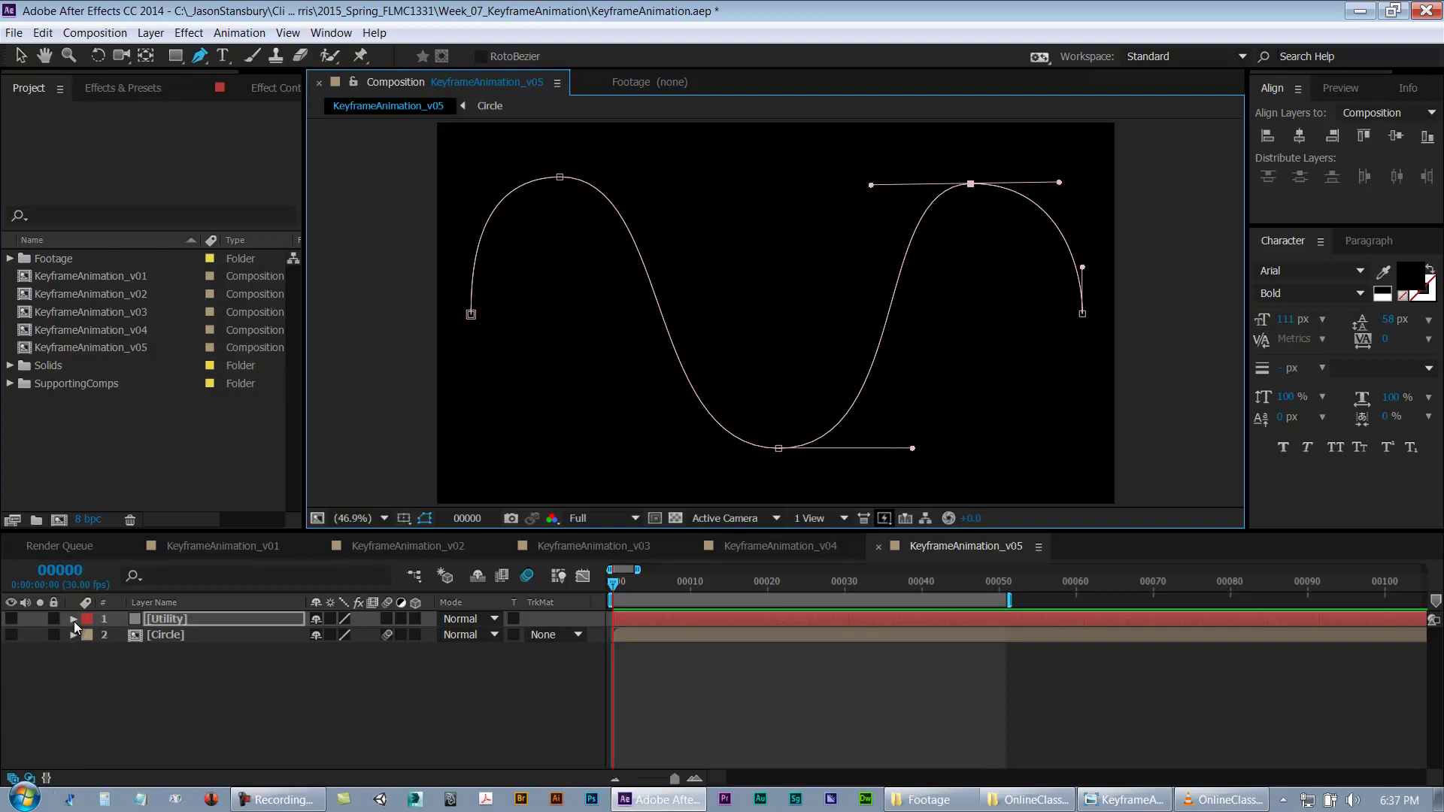
# Step: Reveal Mask 1 on the Utility layer and change its outline color to red
pyautogui.press('m')
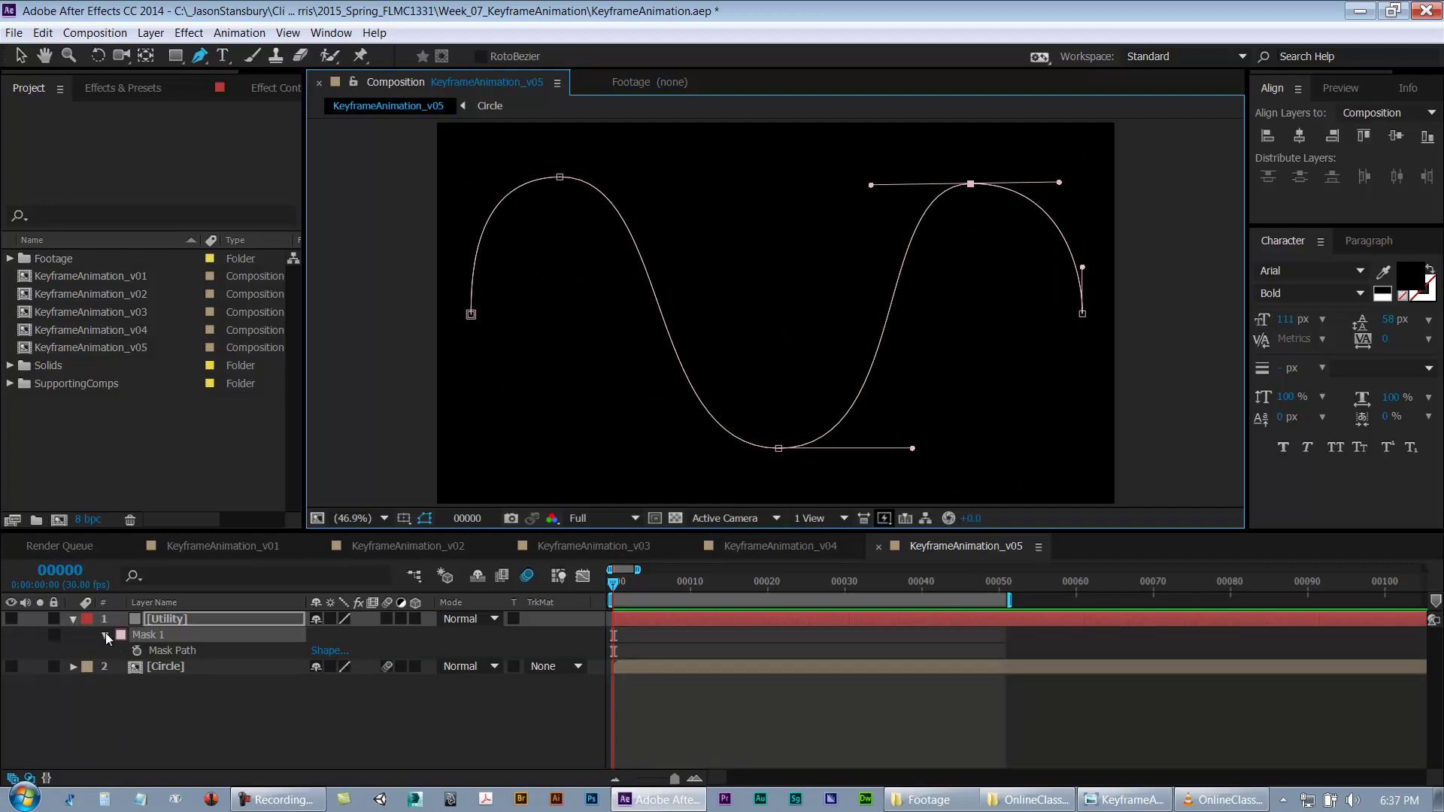
pyautogui.click(105, 634)
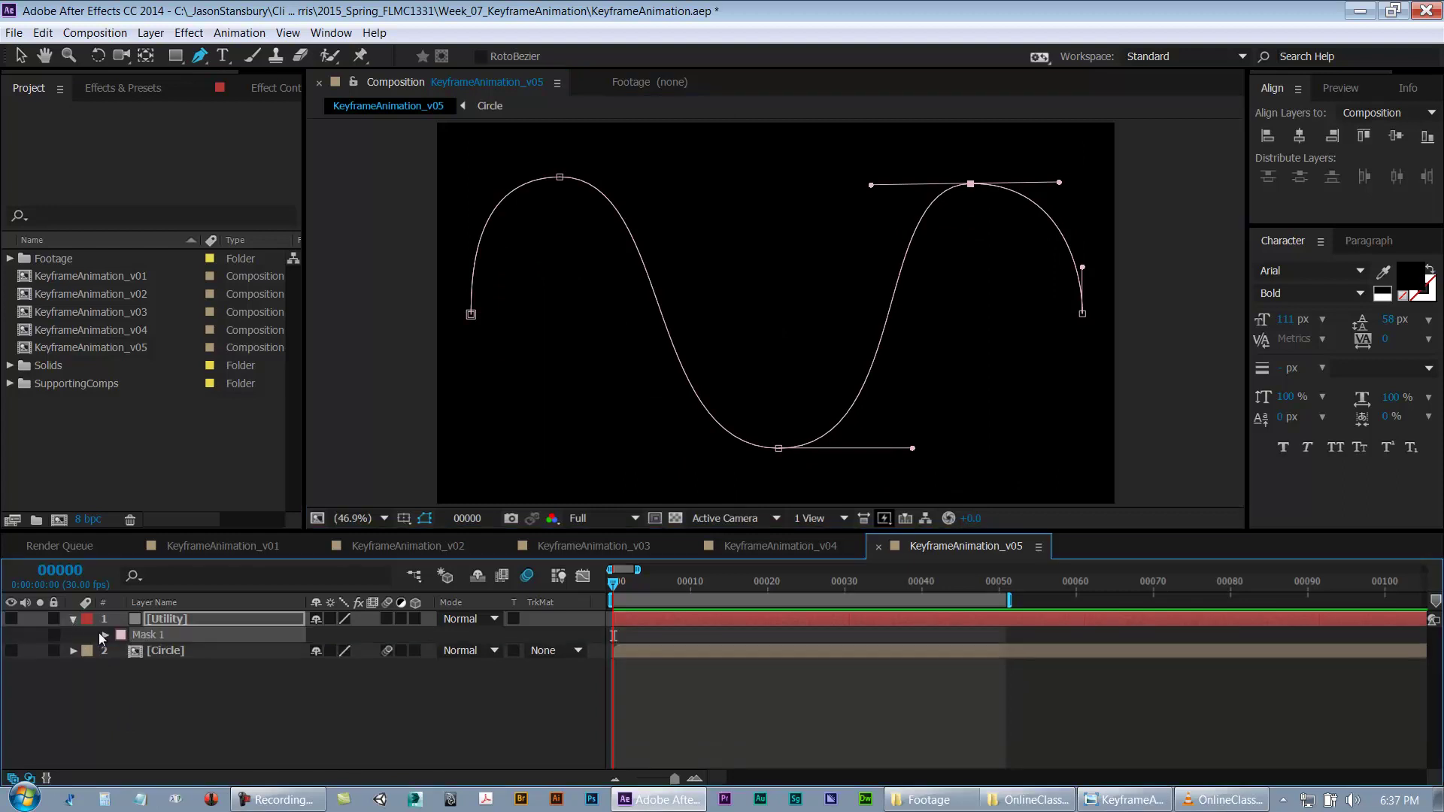
pyautogui.click(73, 619)
pyautogui.click(73, 619)
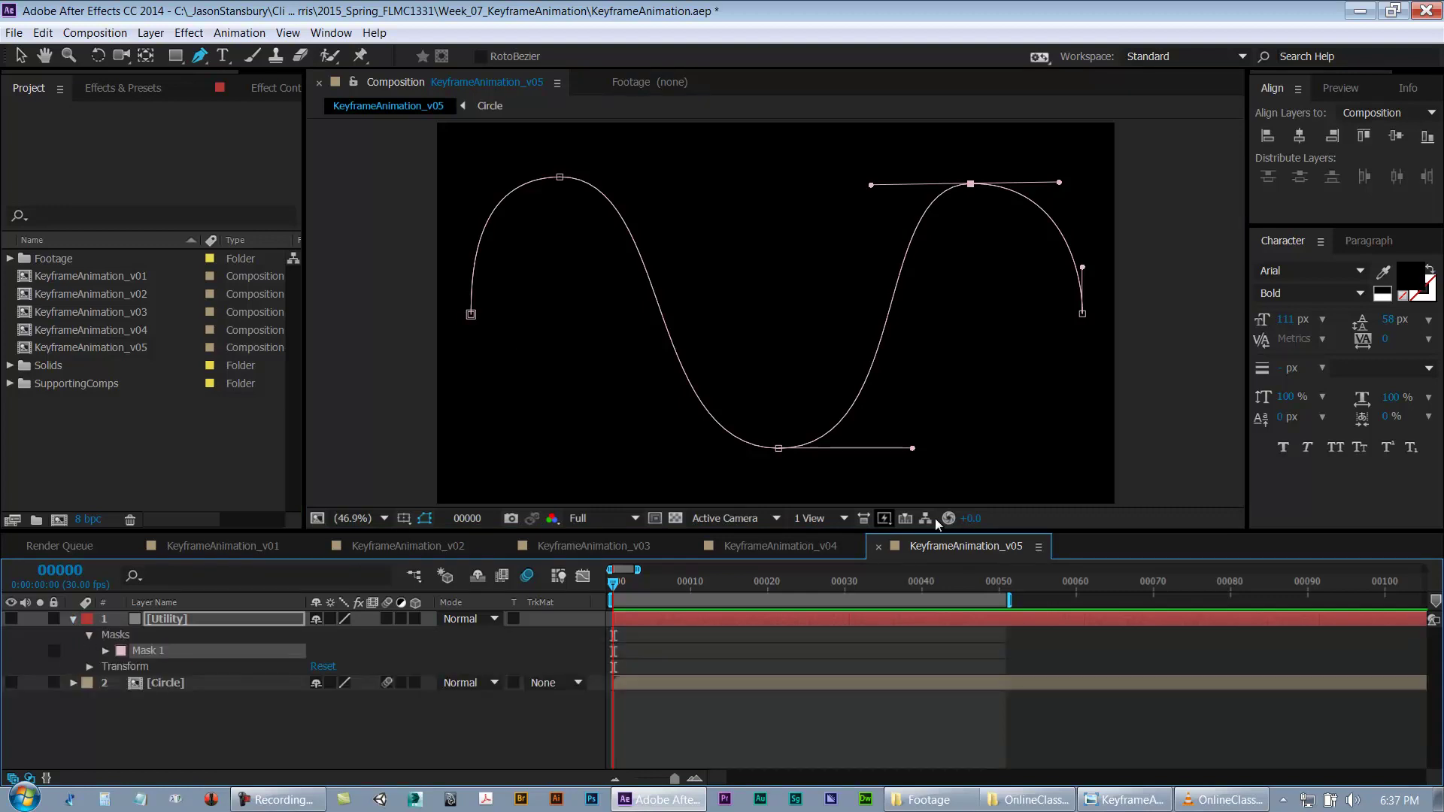
pyautogui.click(121, 650)
pyautogui.moveTo(920, 549); pyautogui.dragTo(900, 519)
pyautogui.click(1071, 511)
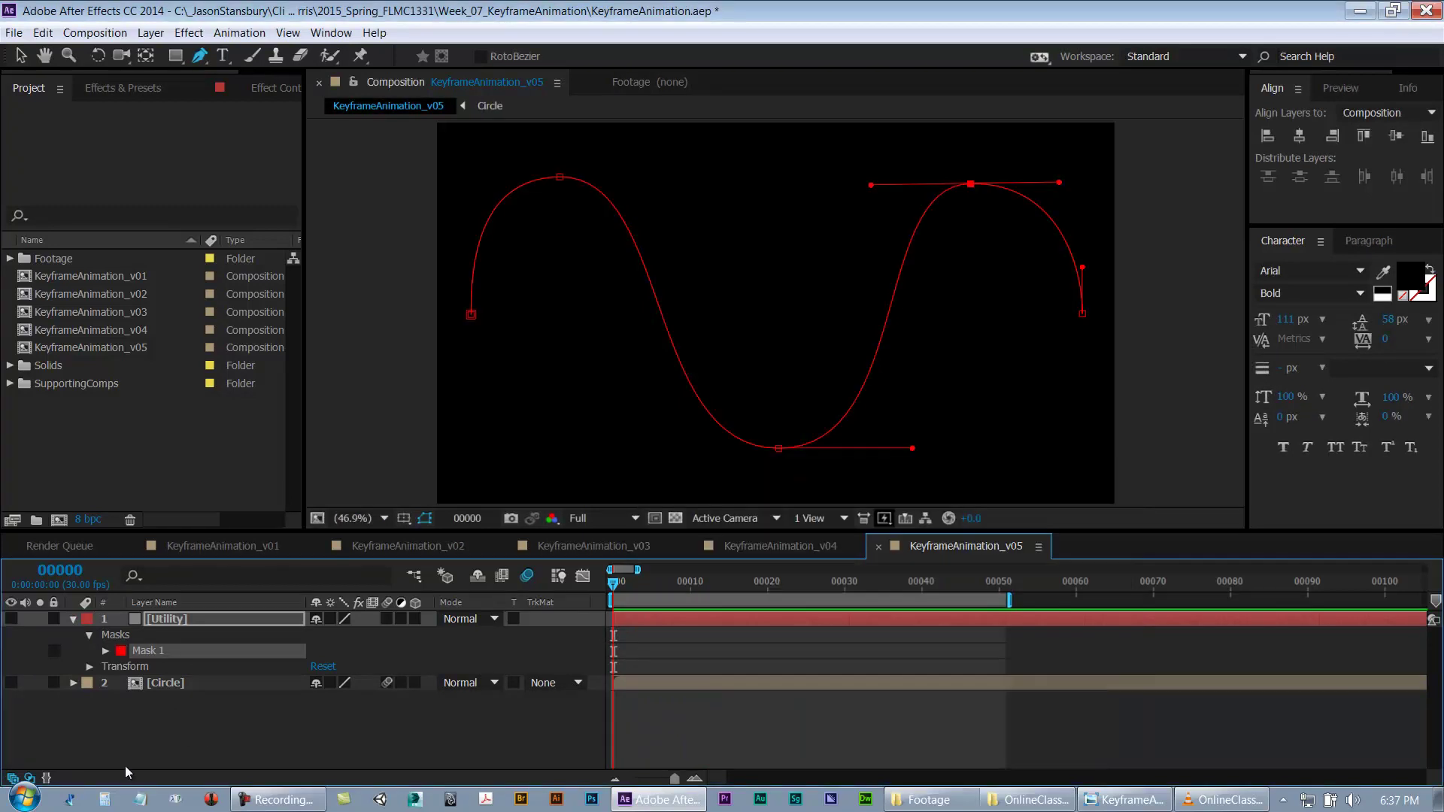
# Step: Expand Mask 1 on the Utility layer and copy its Mask Path property
pyautogui.click(72, 712)
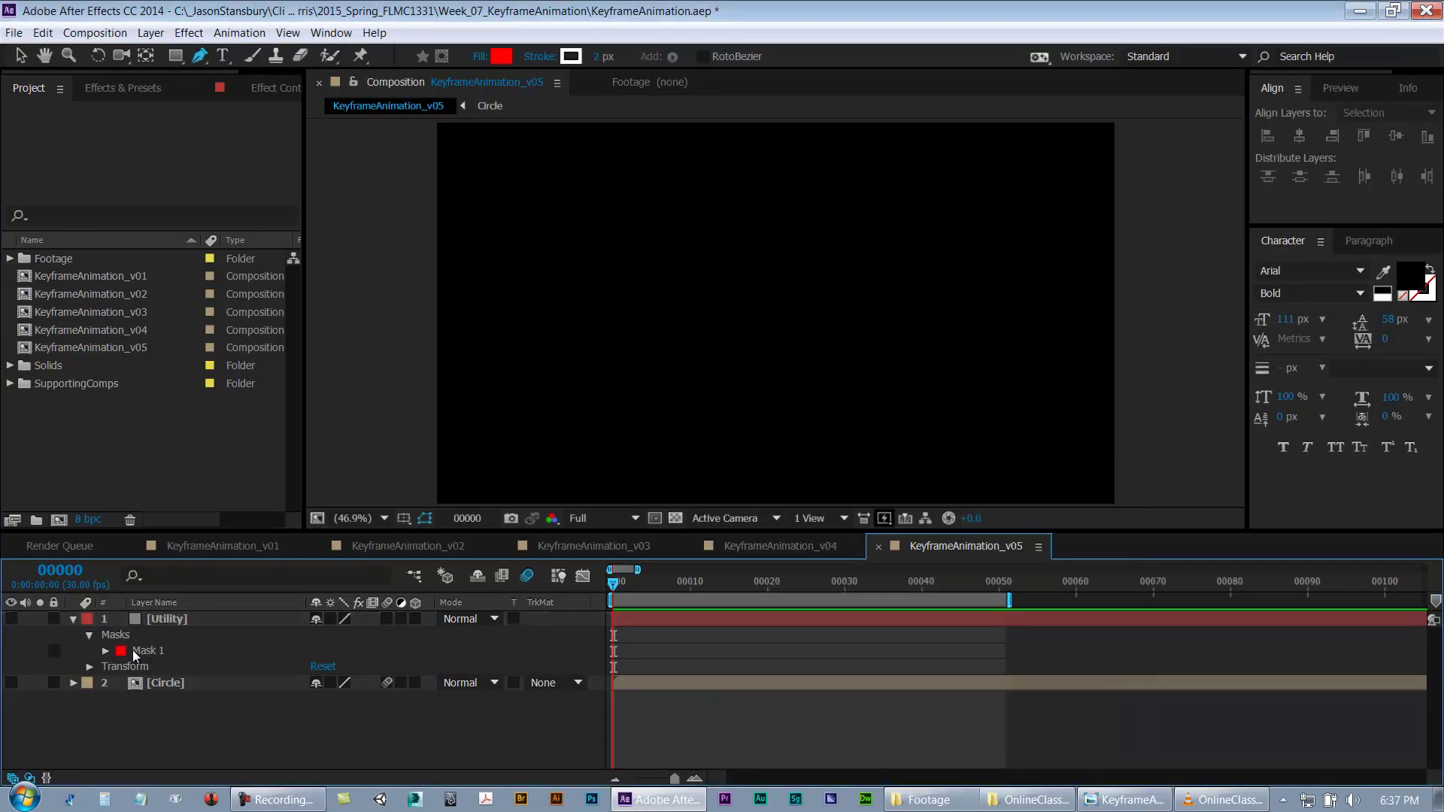
pyautogui.click(106, 651)
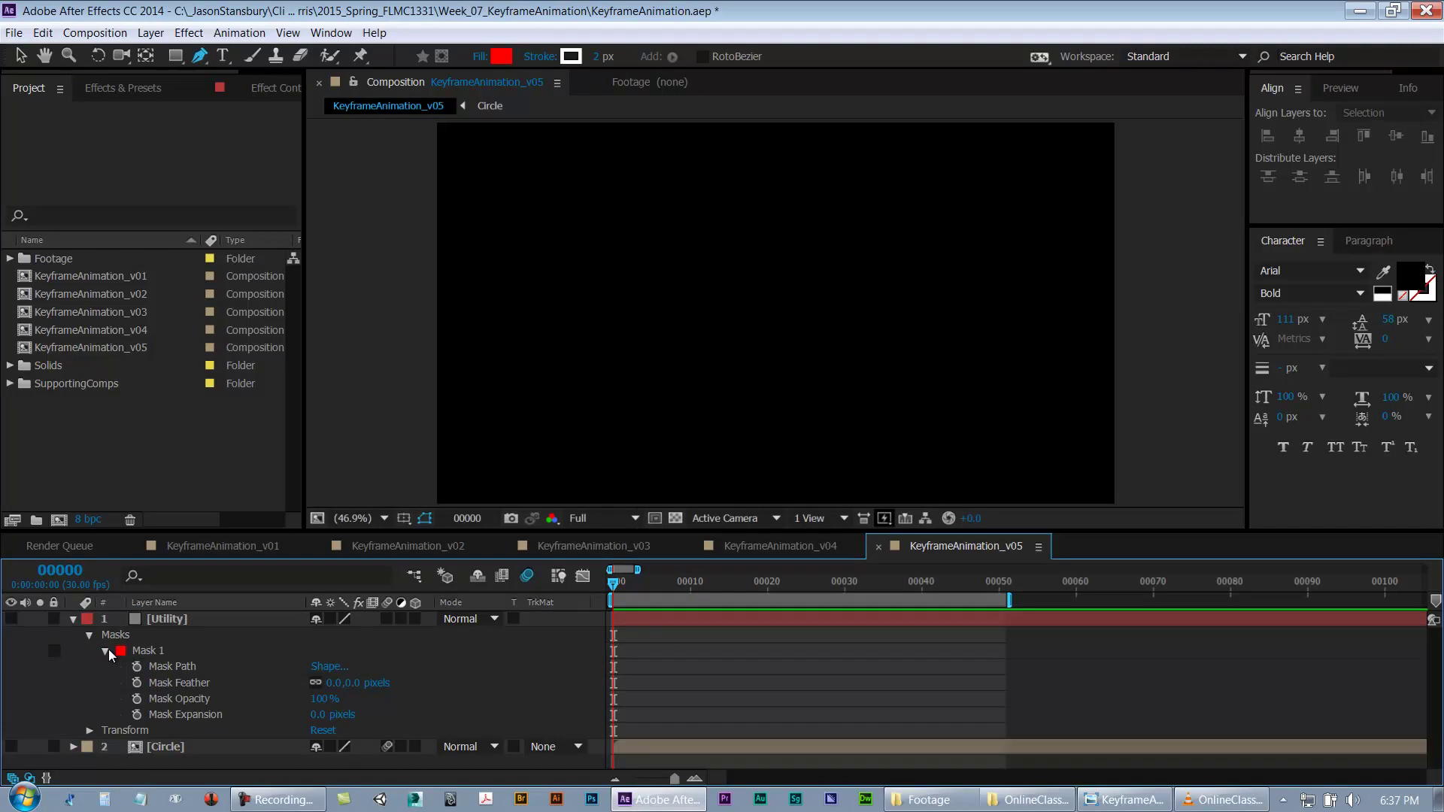
pyautogui.click(172, 620)
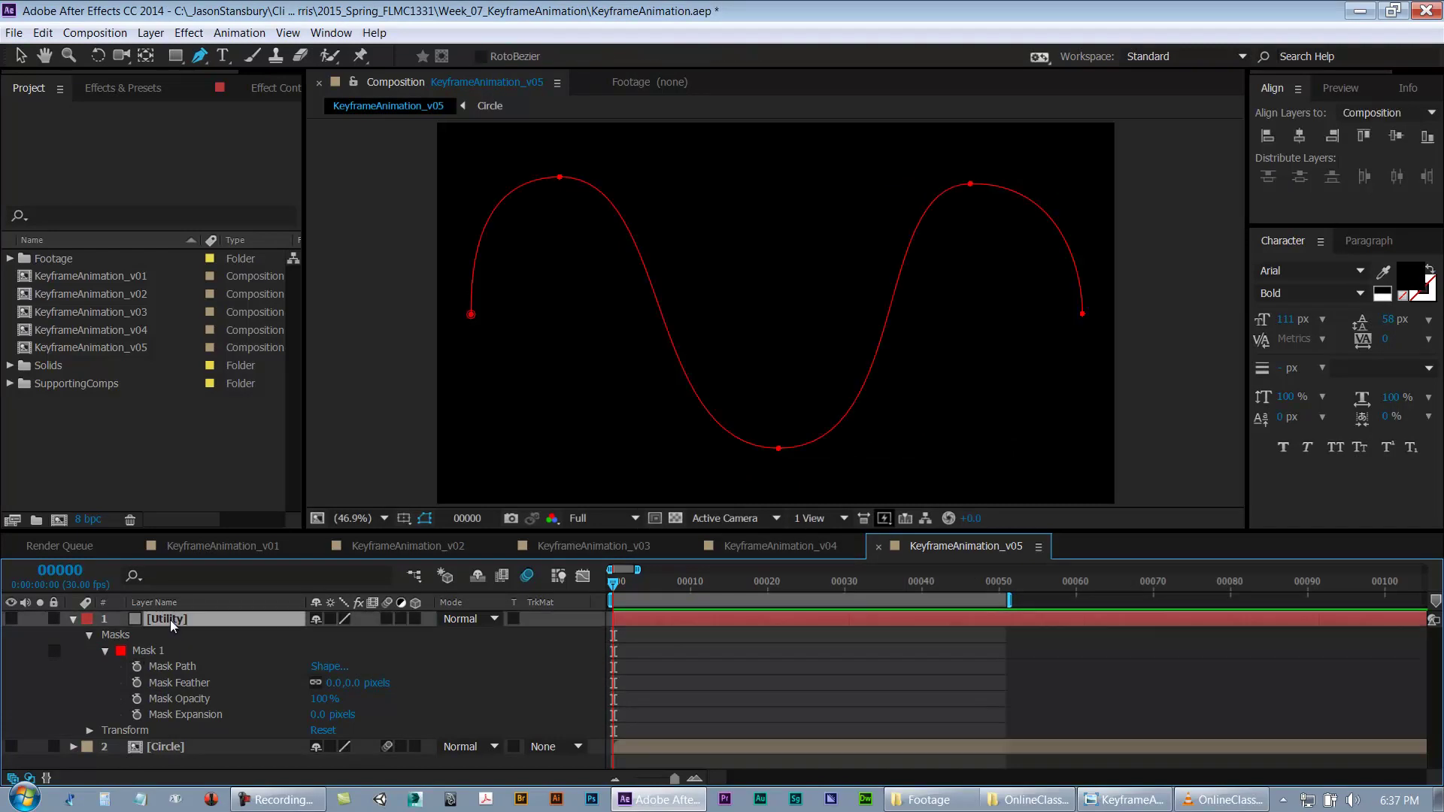
pyautogui.click(168, 668)
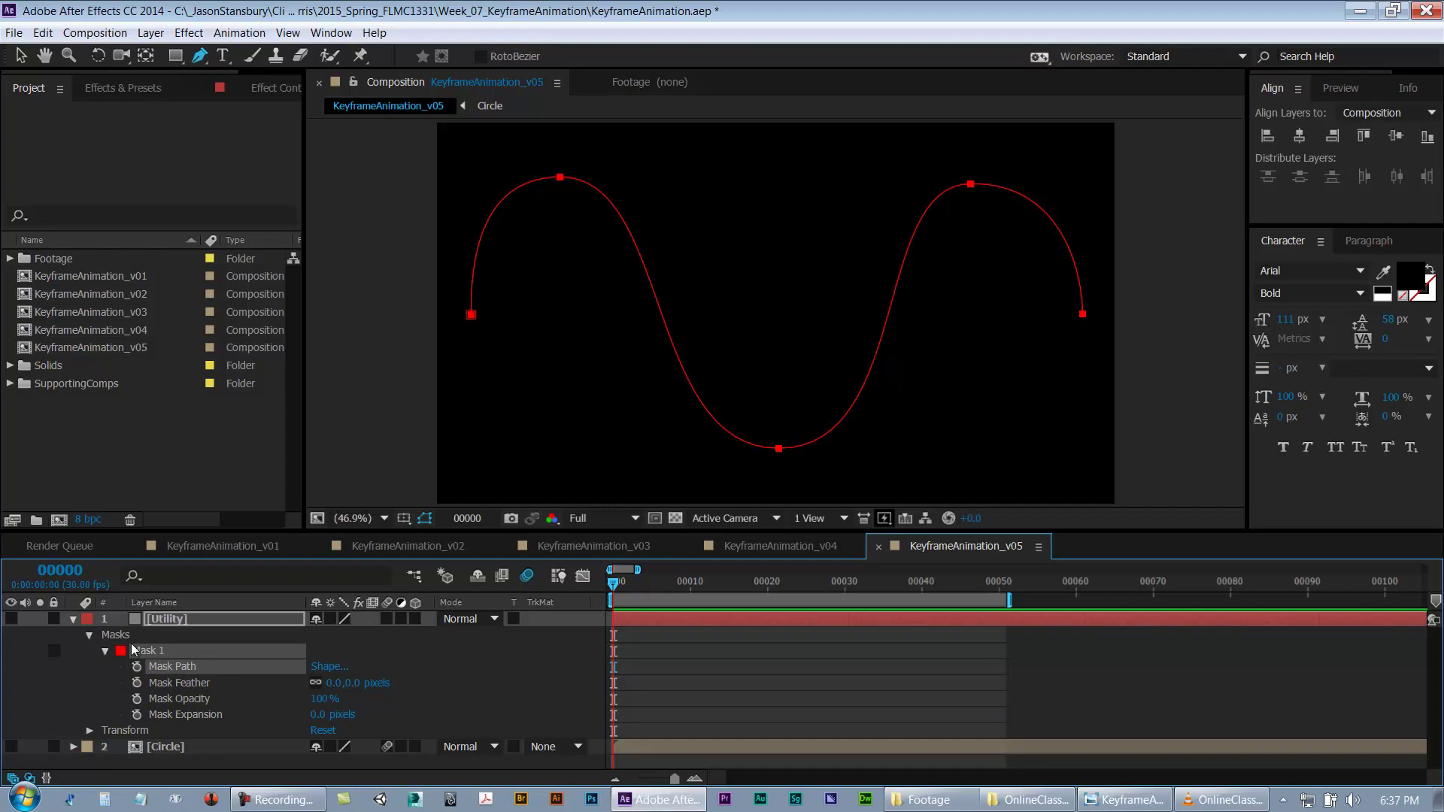
pyautogui.press('F2')
pyautogui.click(155, 656)
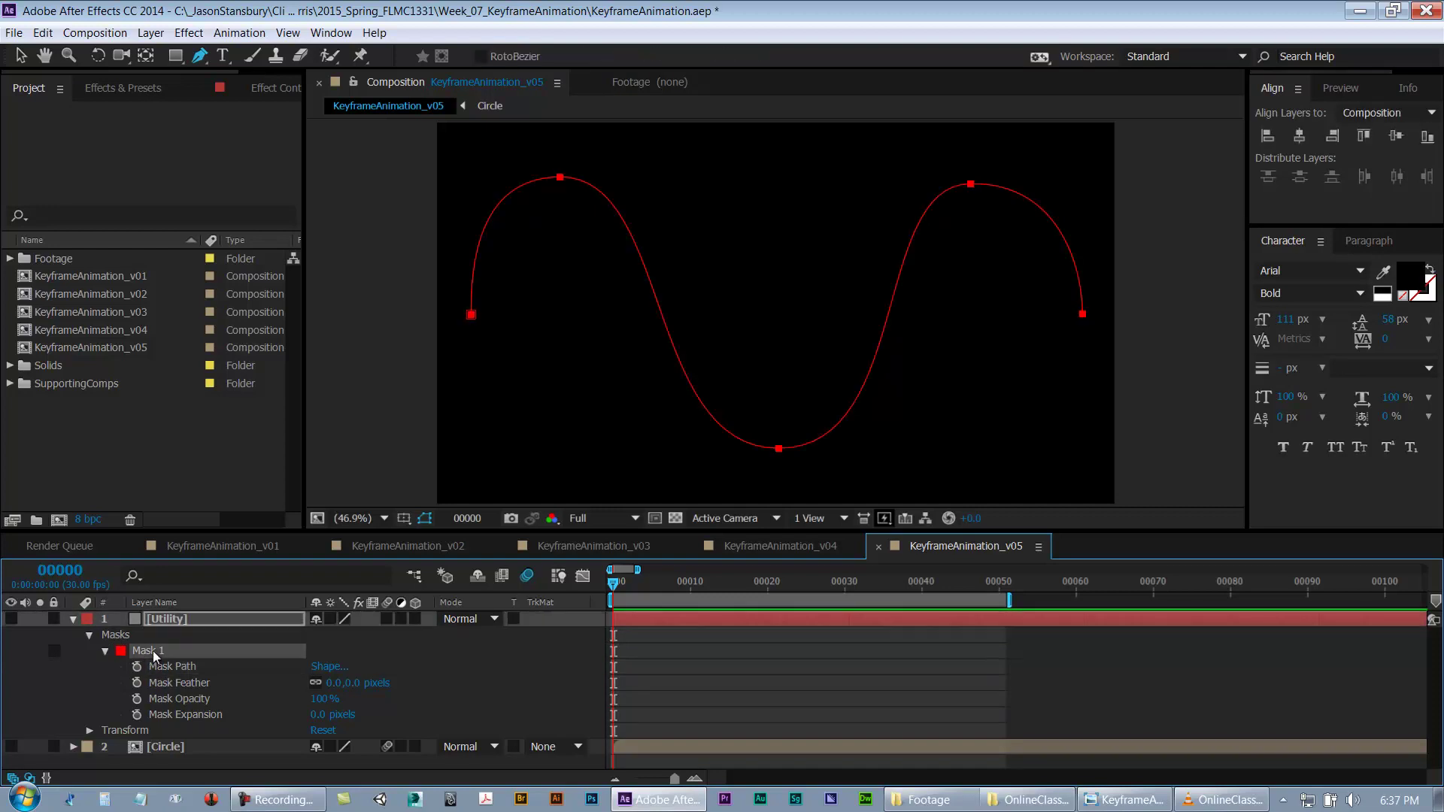
pyautogui.click(168, 670)
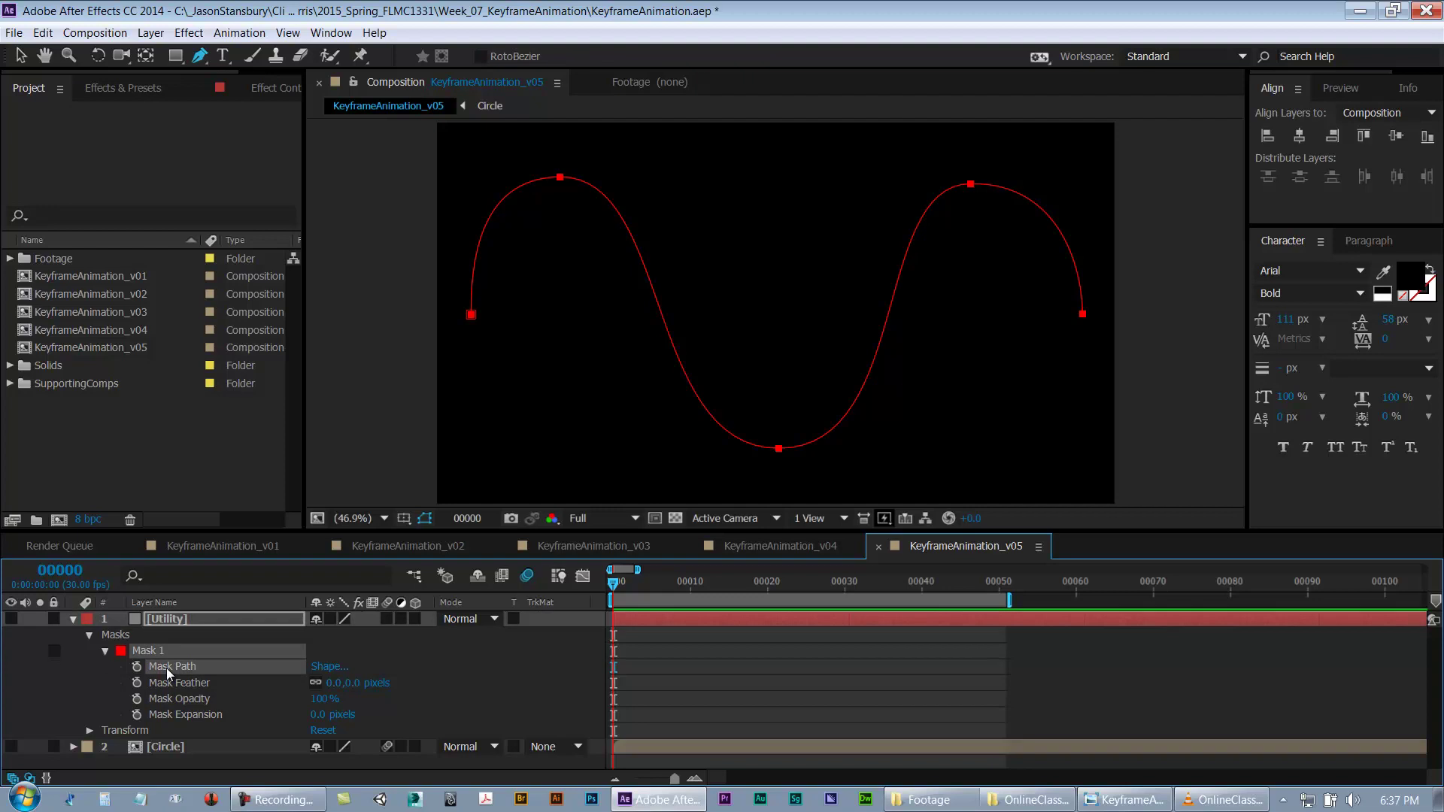
pyautogui.hotkey('ctrl', 'c')
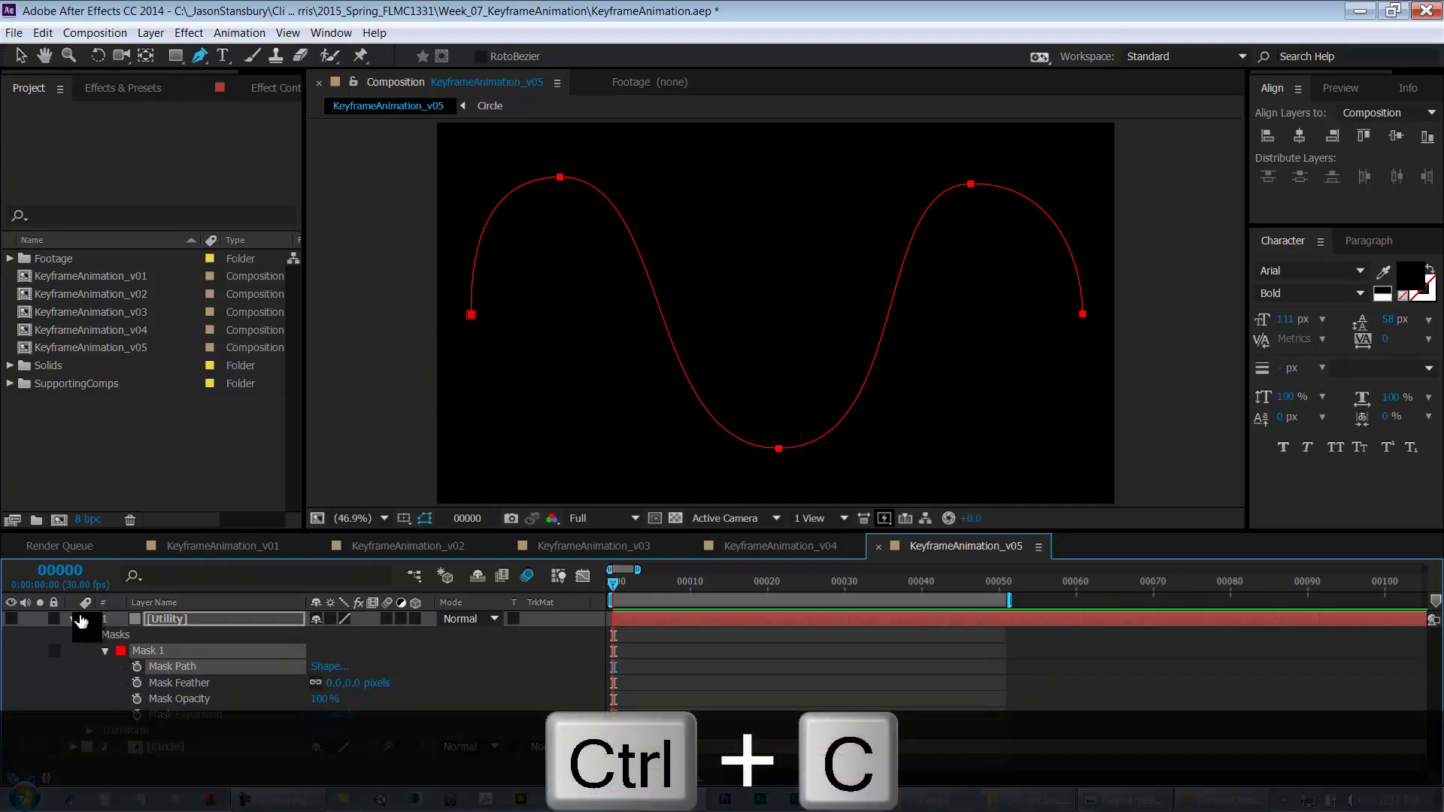
# Step: Show the Circle layer, enable Position keyframing at frame 0 and paste the copied mask path into Position
pyautogui.click(73, 618)
pyautogui.click(11, 635)
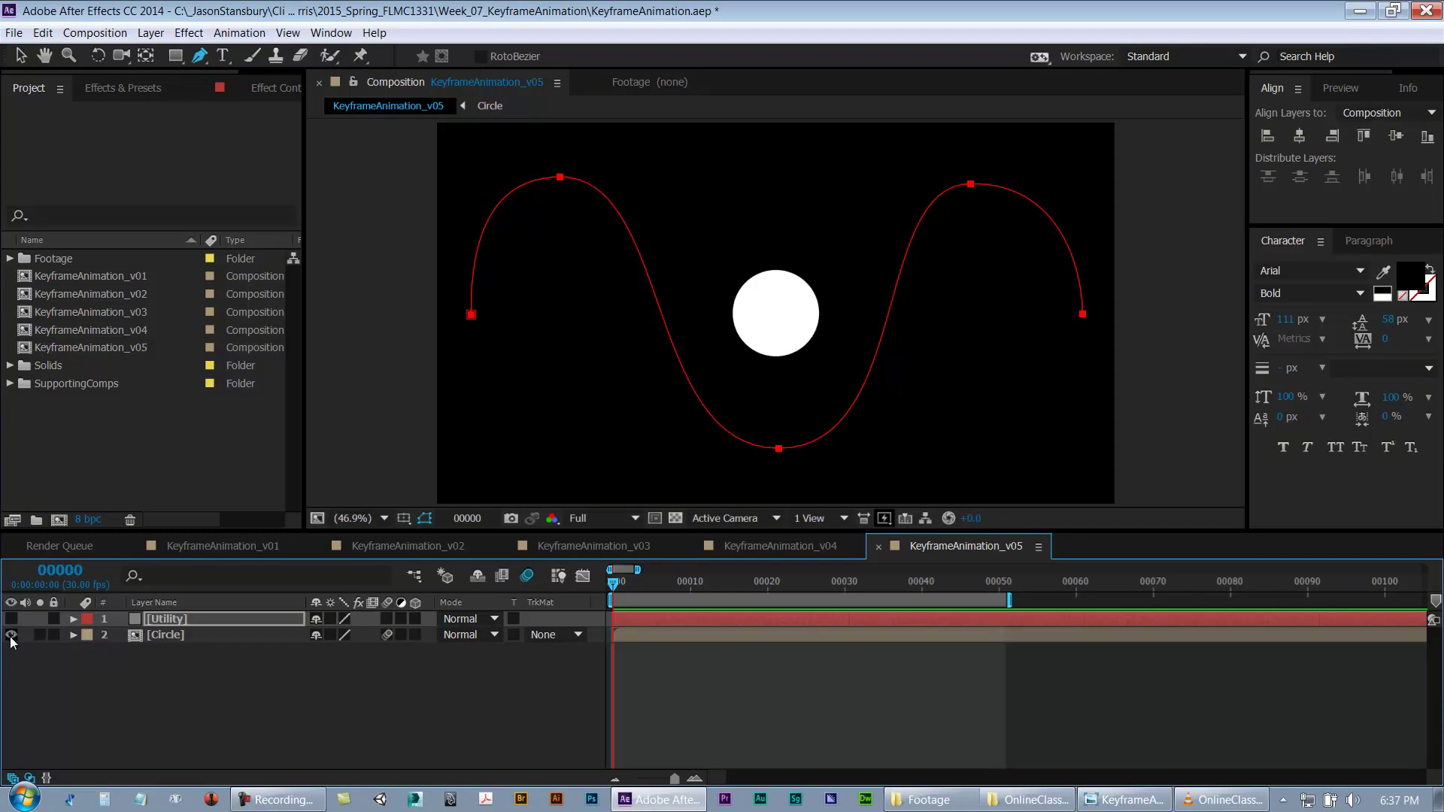
pyautogui.click(164, 637)
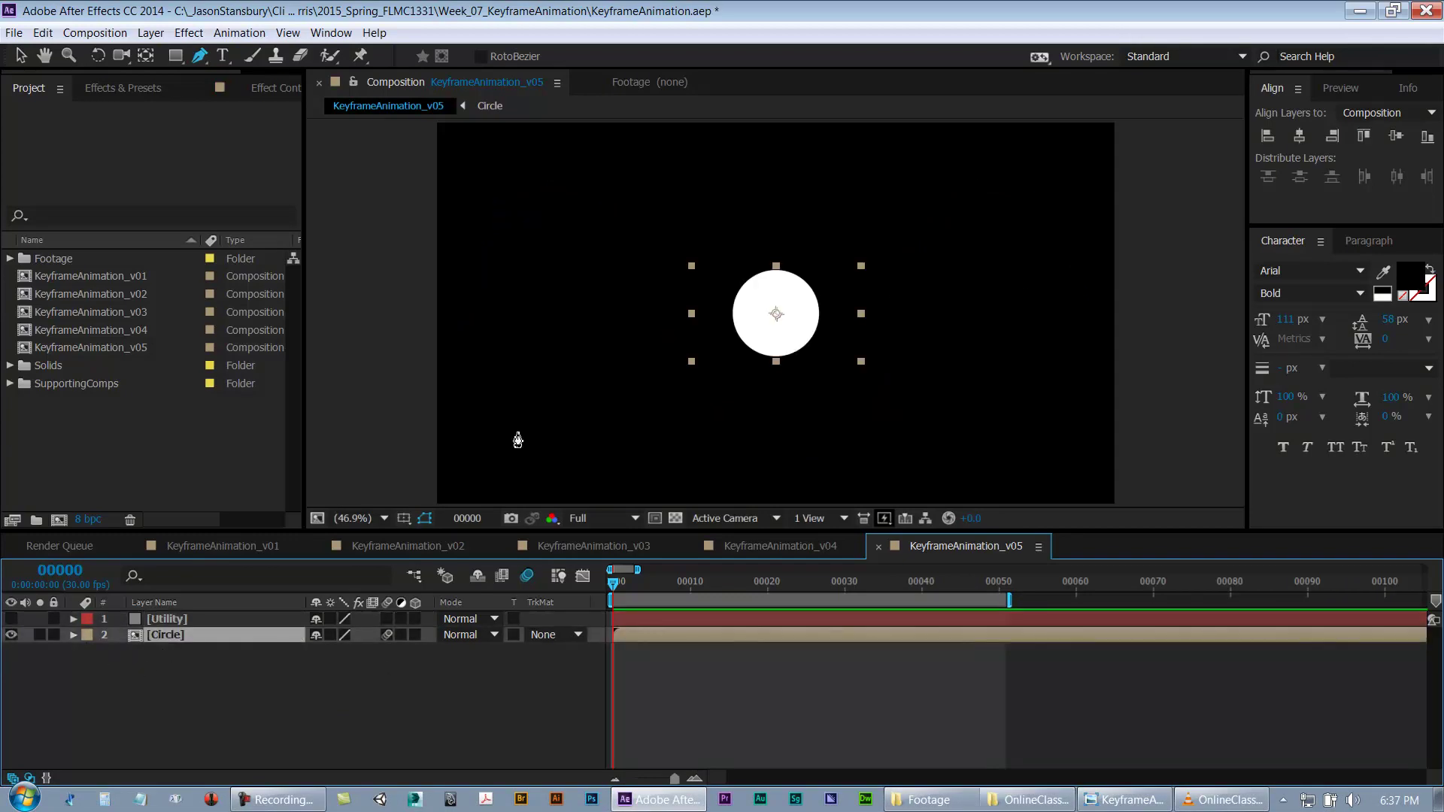
pyautogui.click(72, 634)
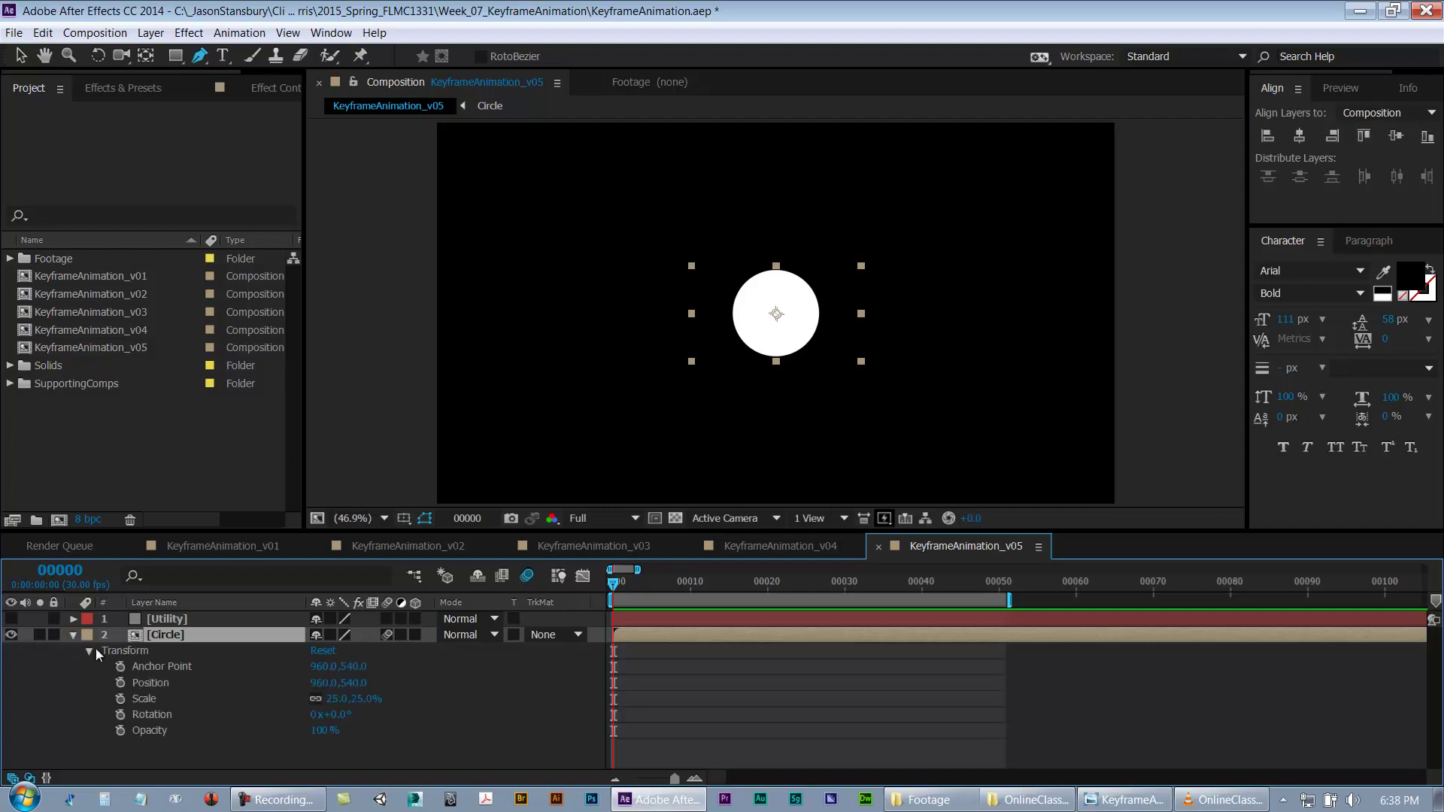
pyautogui.click(120, 682)
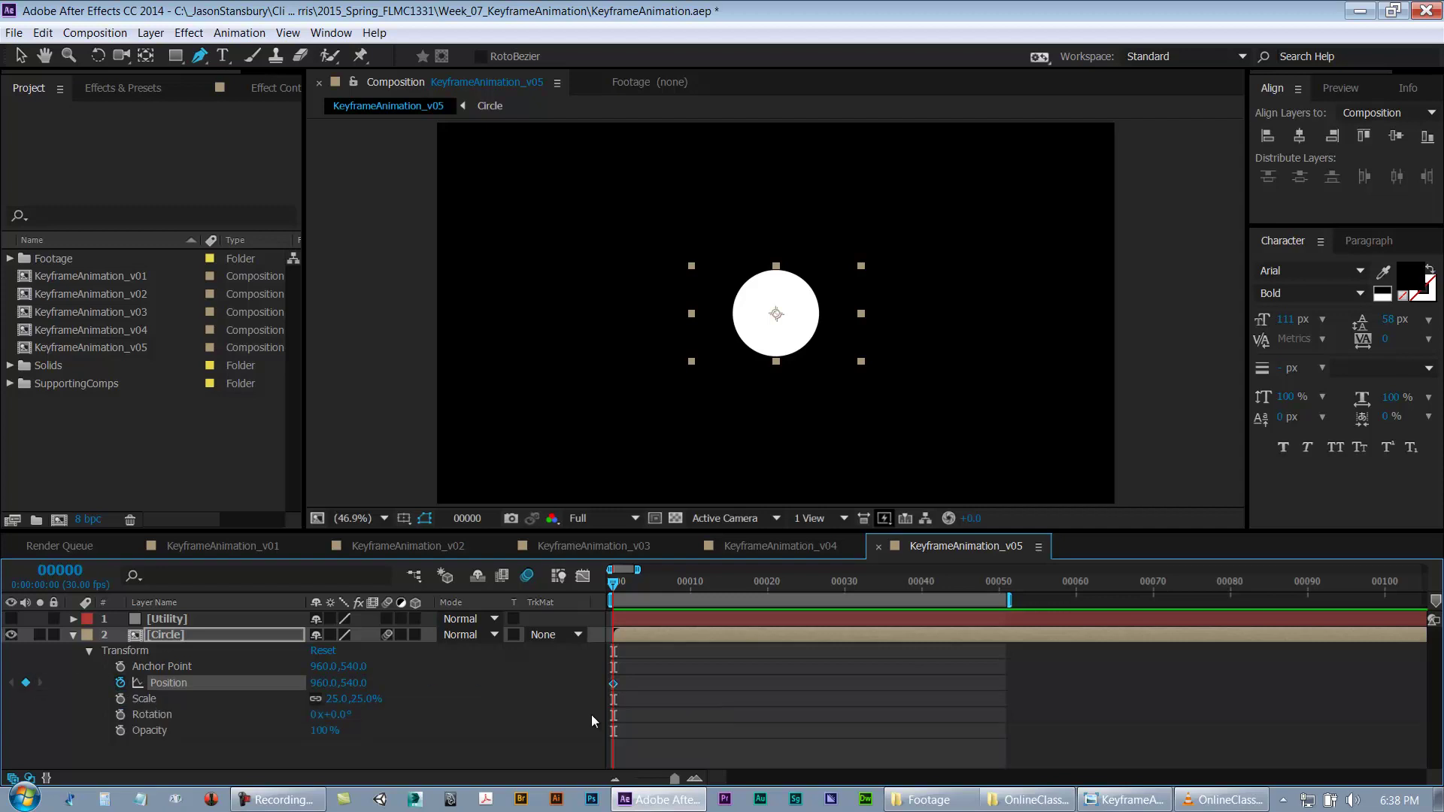
pyautogui.hotkey('ctrl', 'v')
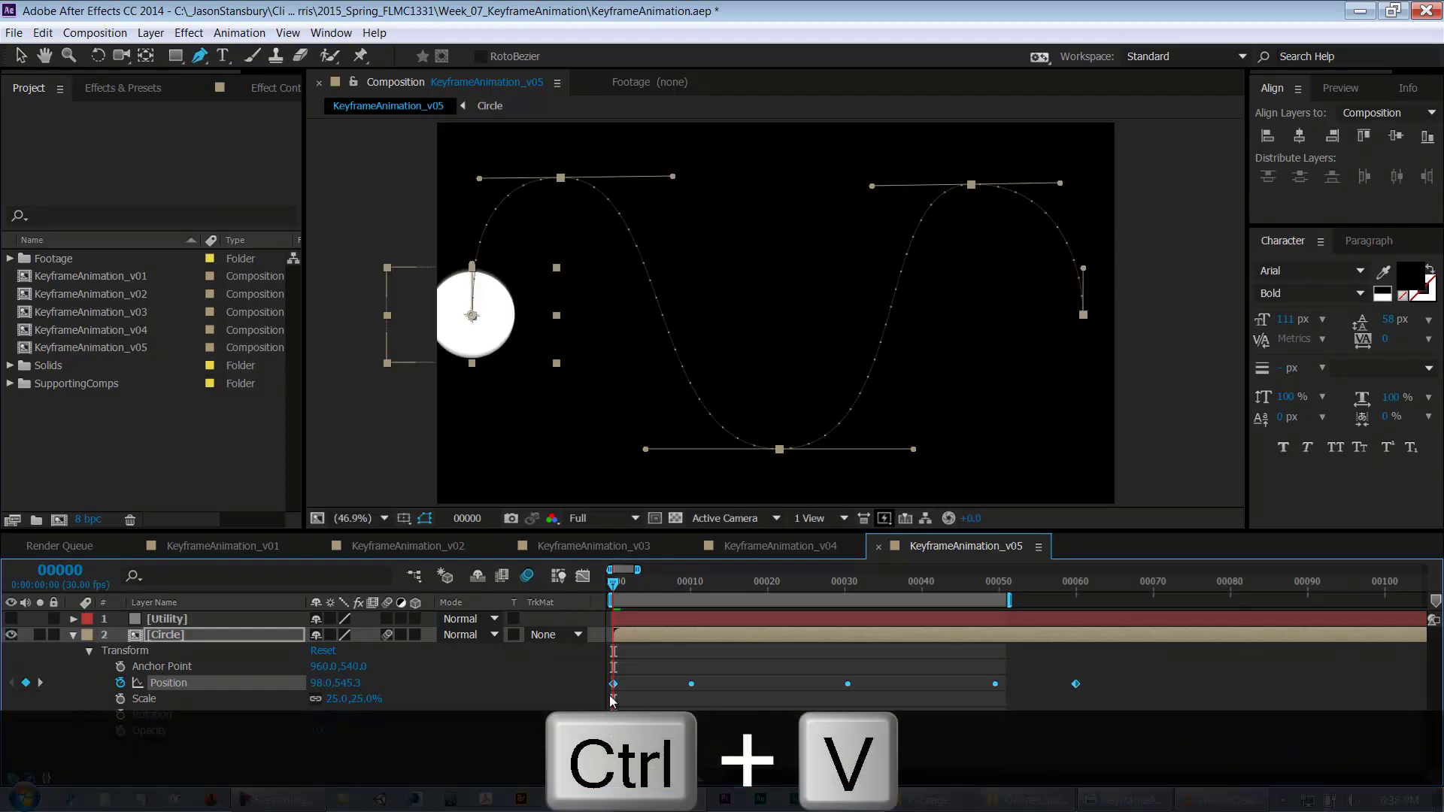
# Step: Fit the composition in the viewer and end the work area at frame 60, on the last Position keyframe
pyautogui.click(1075, 589)
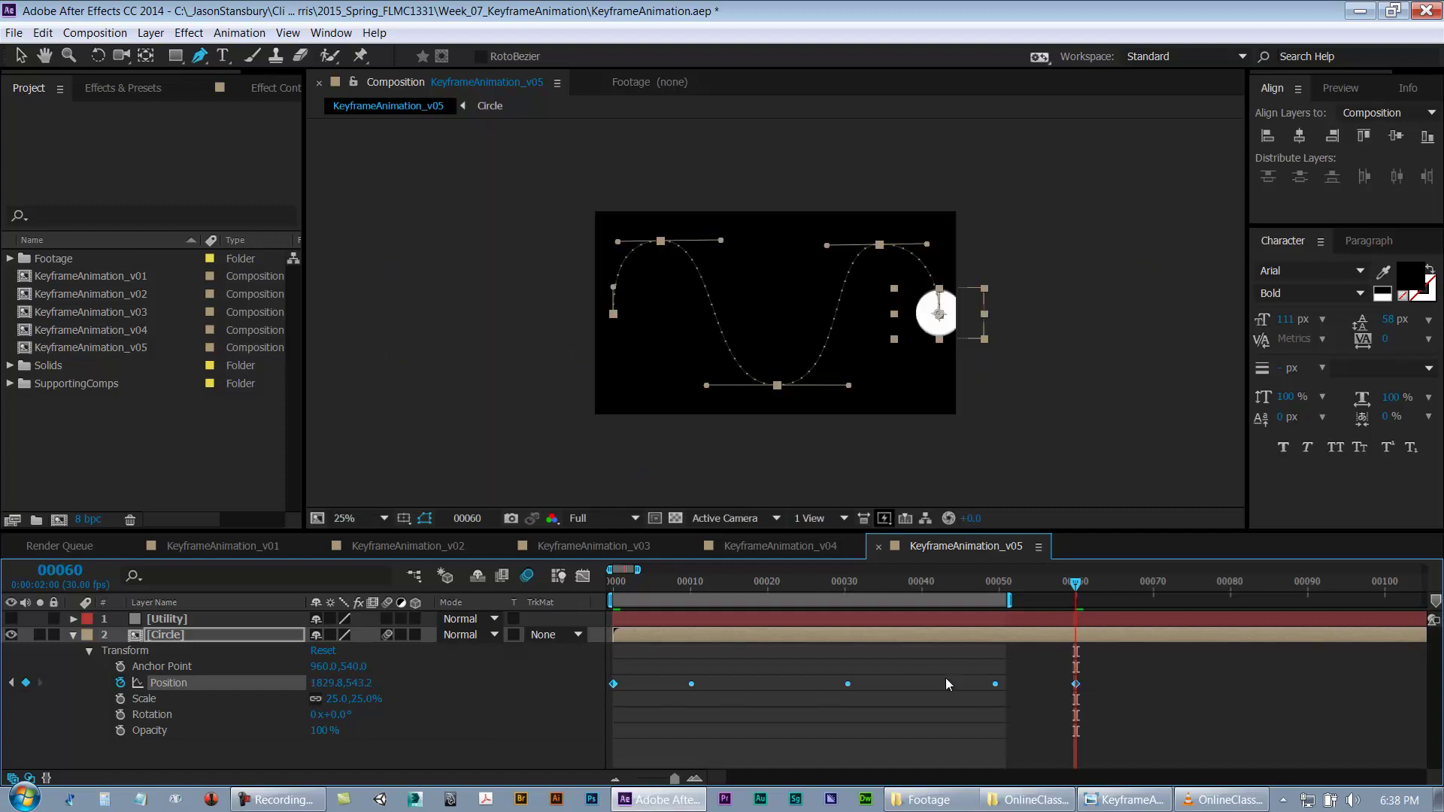
pyautogui.press('.')
pyautogui.click(358, 518)
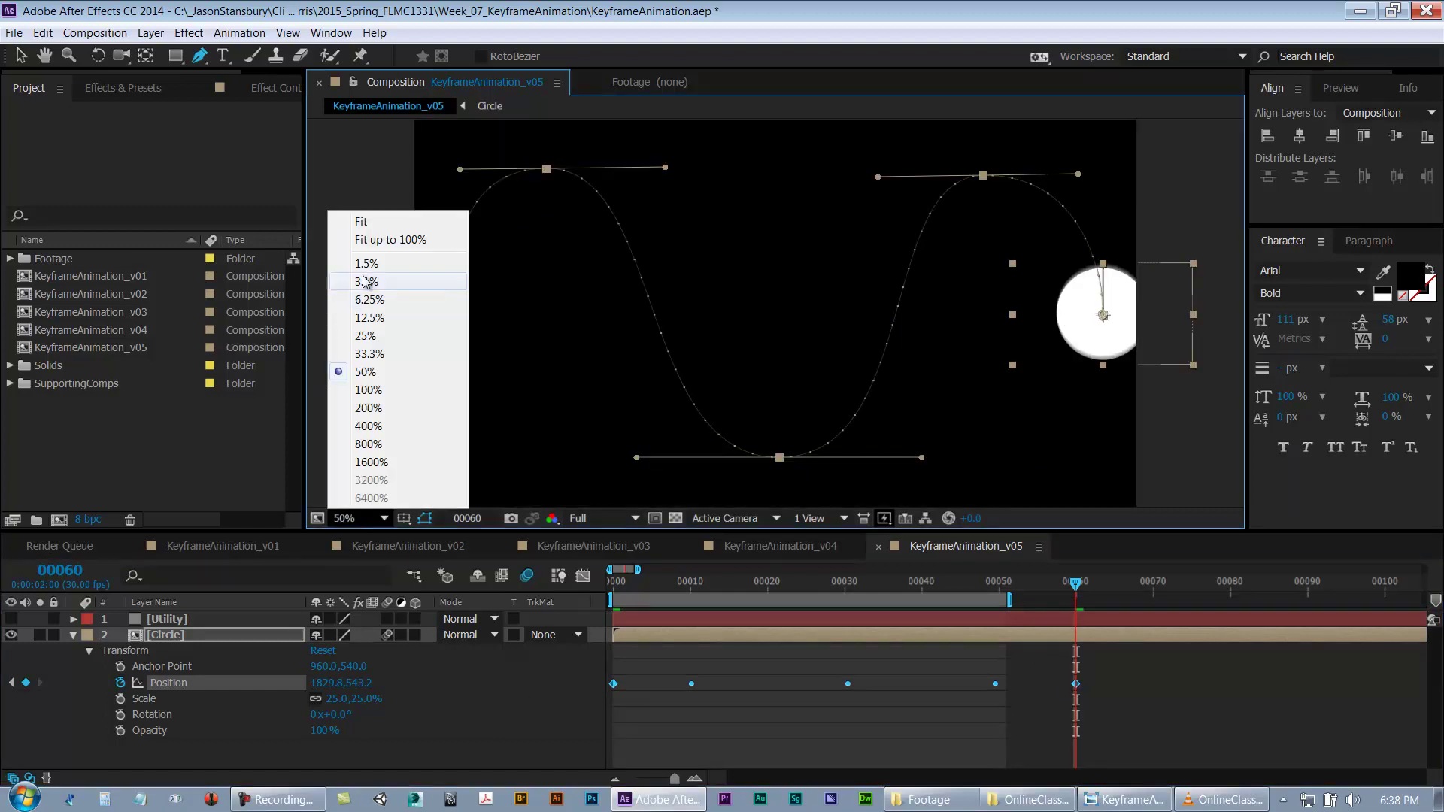
pyautogui.click(367, 236)
pyautogui.click(795, 719)
pyautogui.press('-')
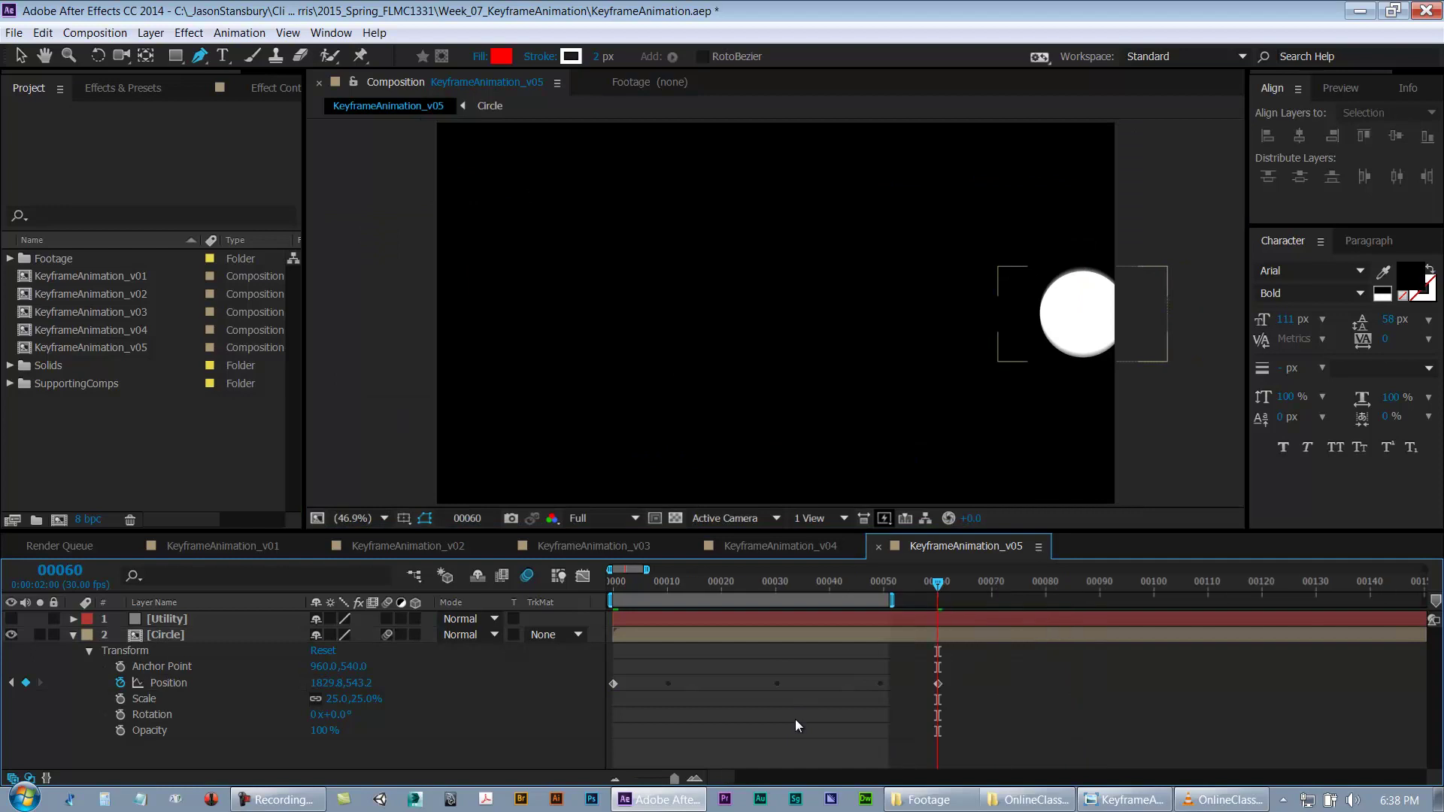
pyautogui.press('n')
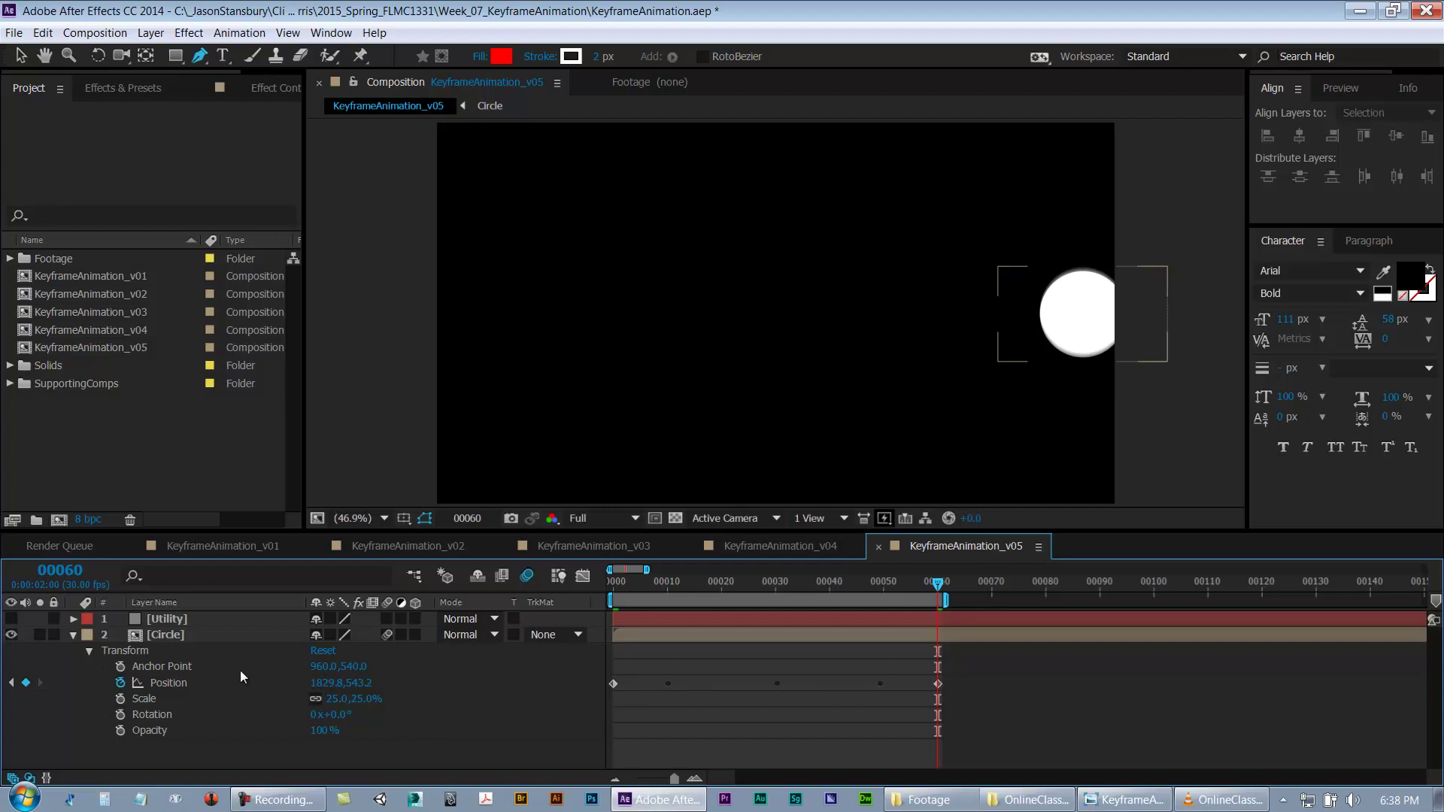
# Step: Play the Circle layer's animation from frame 0 and scrub to frame 38 to check its motion along the wave
pyautogui.click(673, 634)
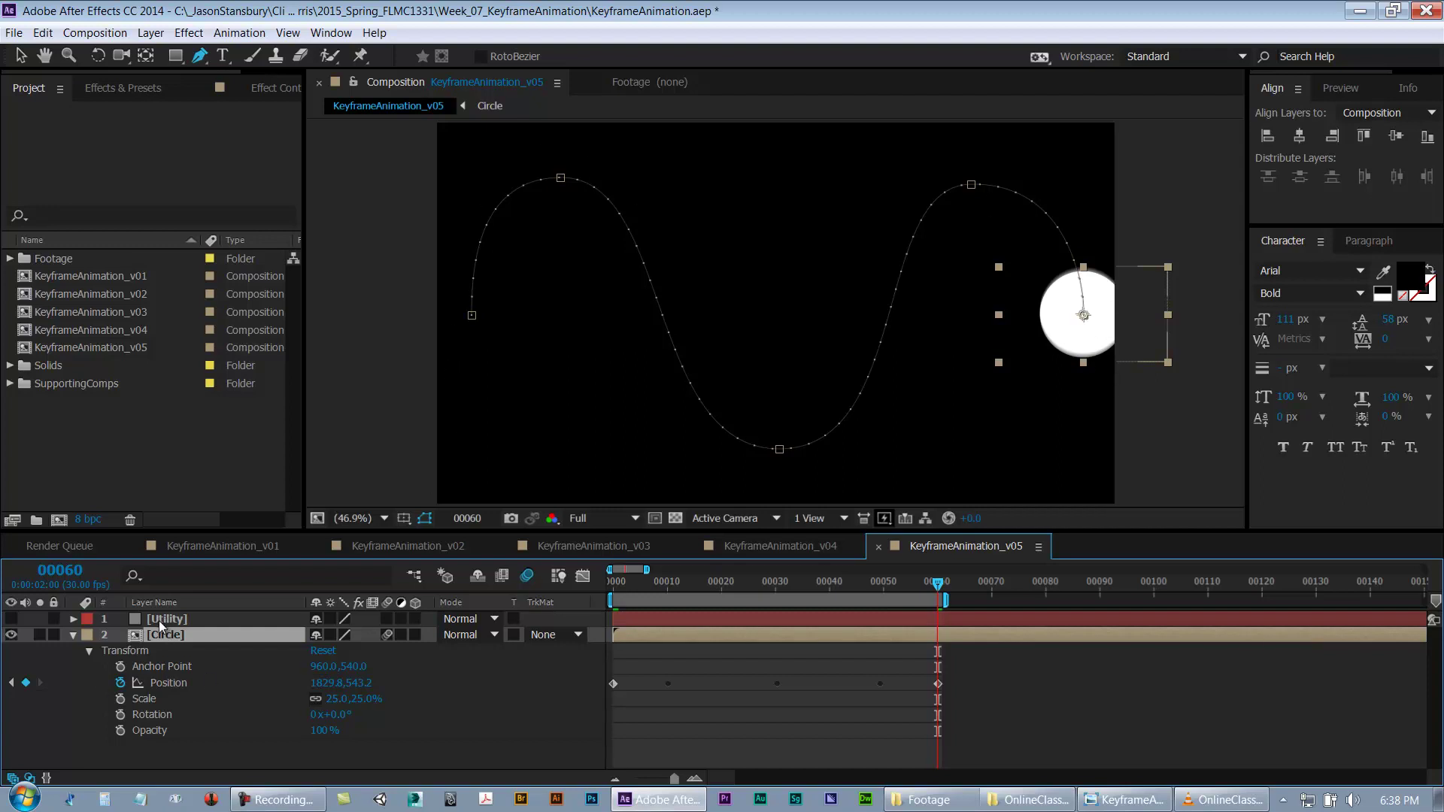
pyautogui.moveTo(929, 585); pyautogui.dragTo(558, 594)
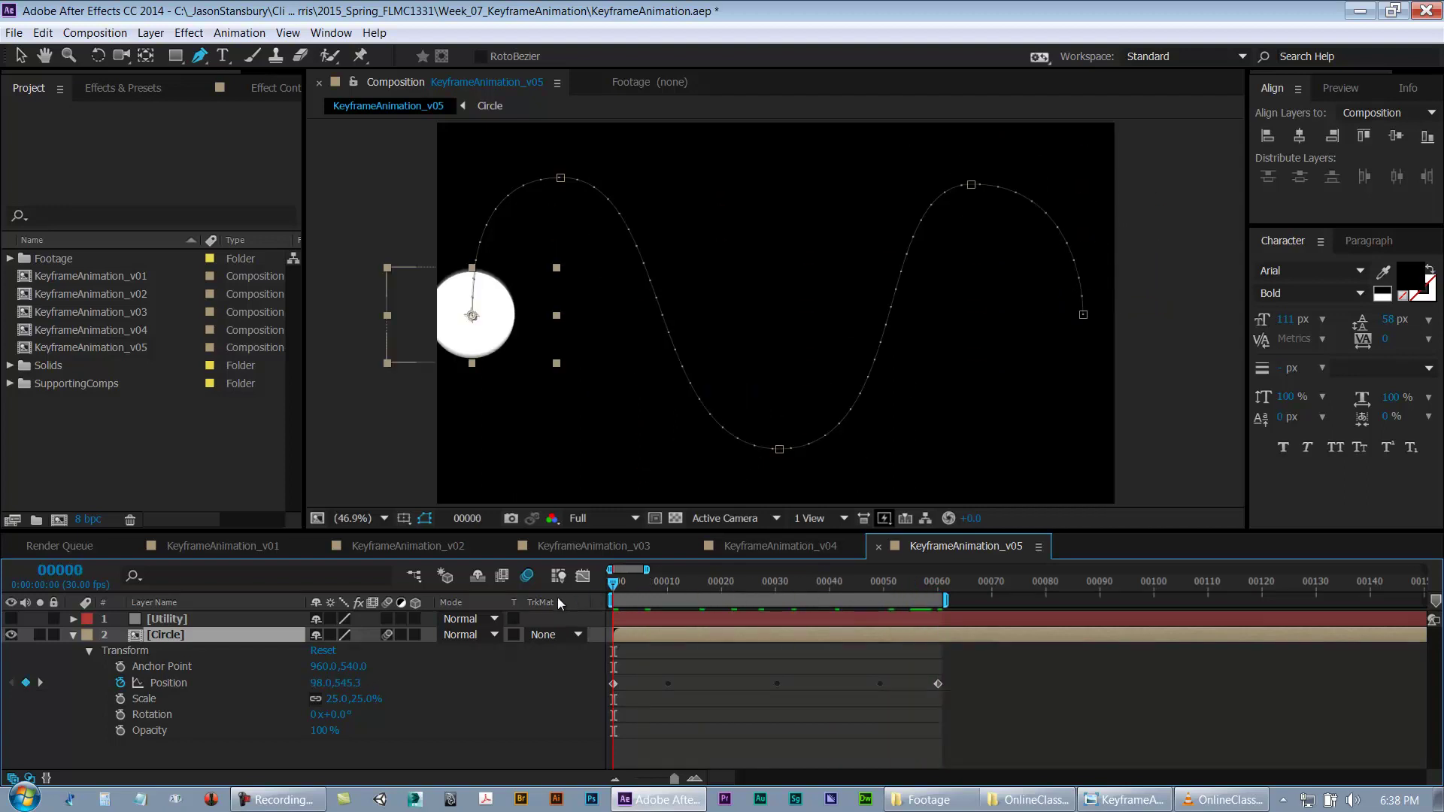
pyautogui.press('space')
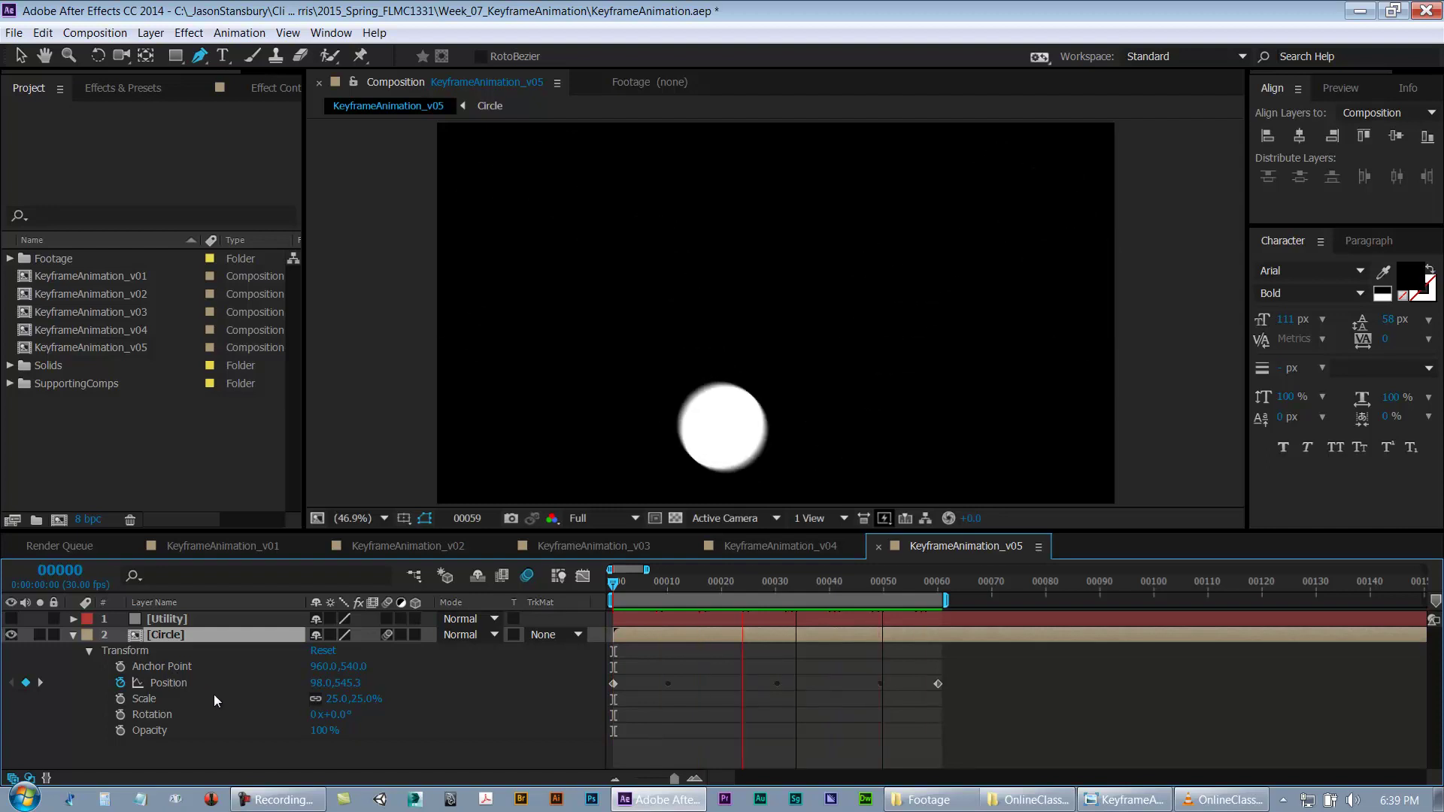
pyautogui.press('space')
pyautogui.moveTo(677, 584); pyautogui.dragTo(814, 587)
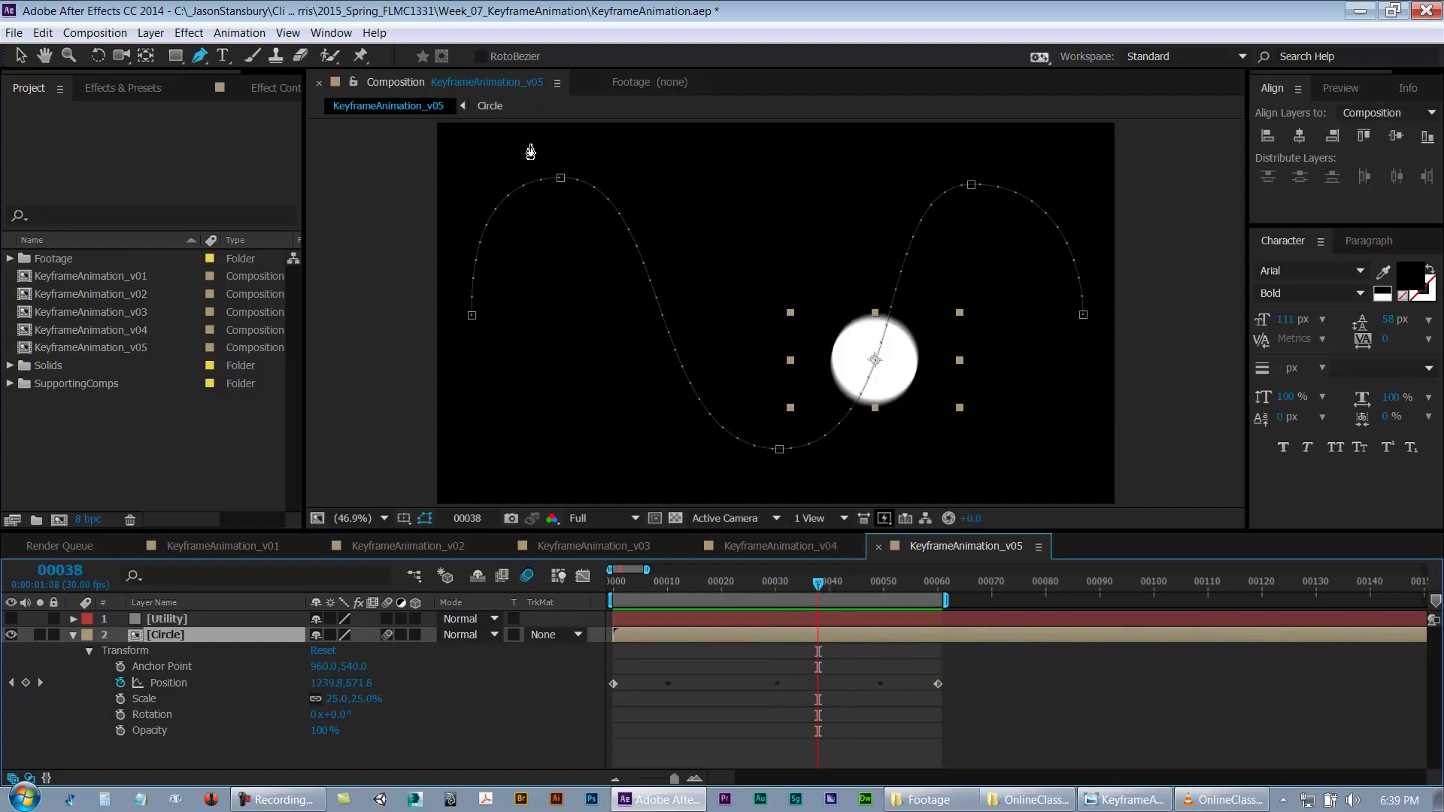
# Step: Try reshaping the Circle's motion path with the Selection tool by moving its first peak and trough and bending handles on the trough and second peak
pyautogui.click(20, 57)
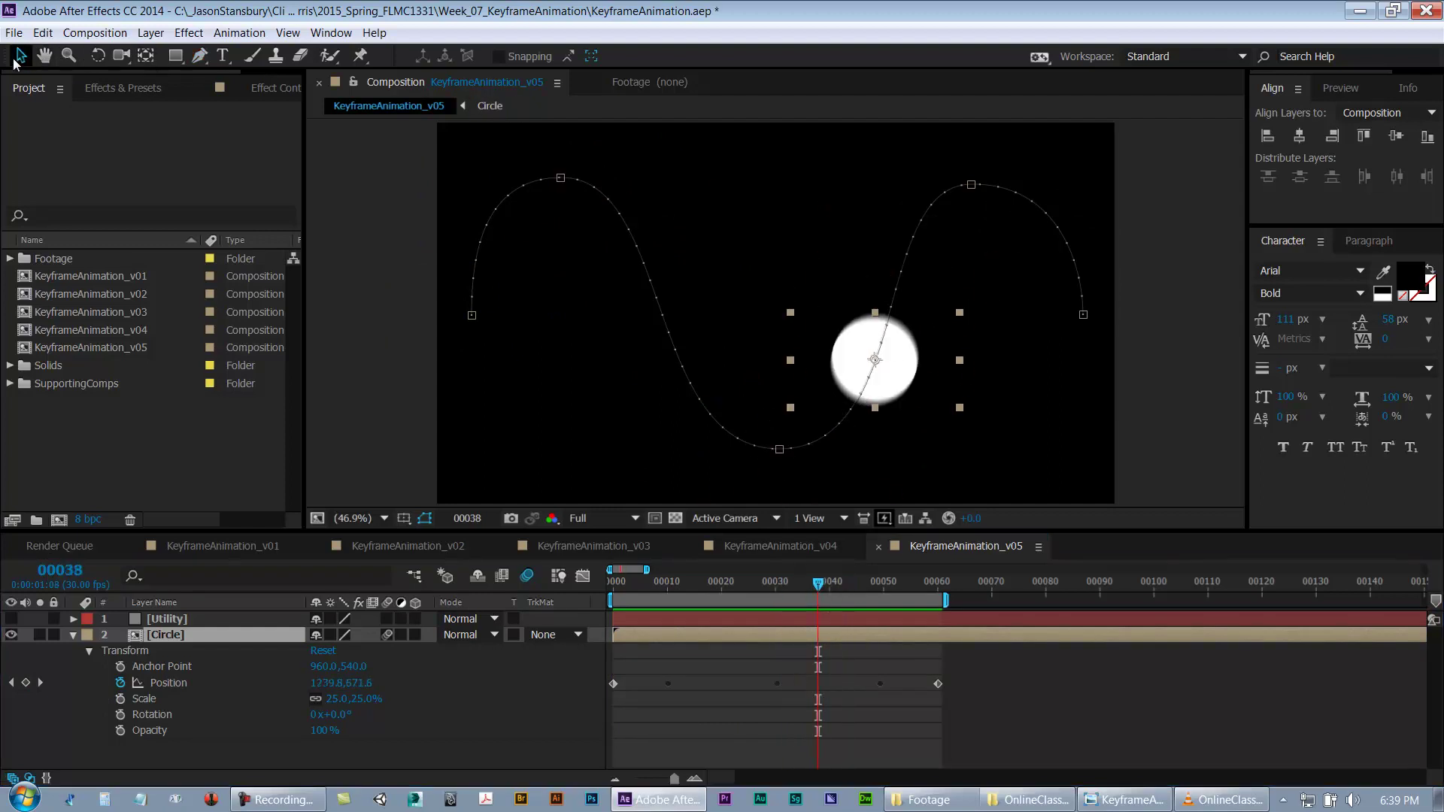
pyautogui.moveTo(557, 181)
pyautogui.mouseDown()
pyautogui.moveTo(570, 240)
pyautogui.moveTo(570, 195)
pyautogui.mouseUp()
pyautogui.moveTo(778, 452); pyautogui.dragTo(775, 471)
pyautogui.moveTo(909, 460)
pyautogui.mouseDown()
pyautogui.moveTo(905, 410)
pyautogui.moveTo(925, 475)
pyautogui.moveTo(926, 451)
pyautogui.mouseUp()
pyautogui.moveTo(869, 185); pyautogui.dragTo(840, 161)
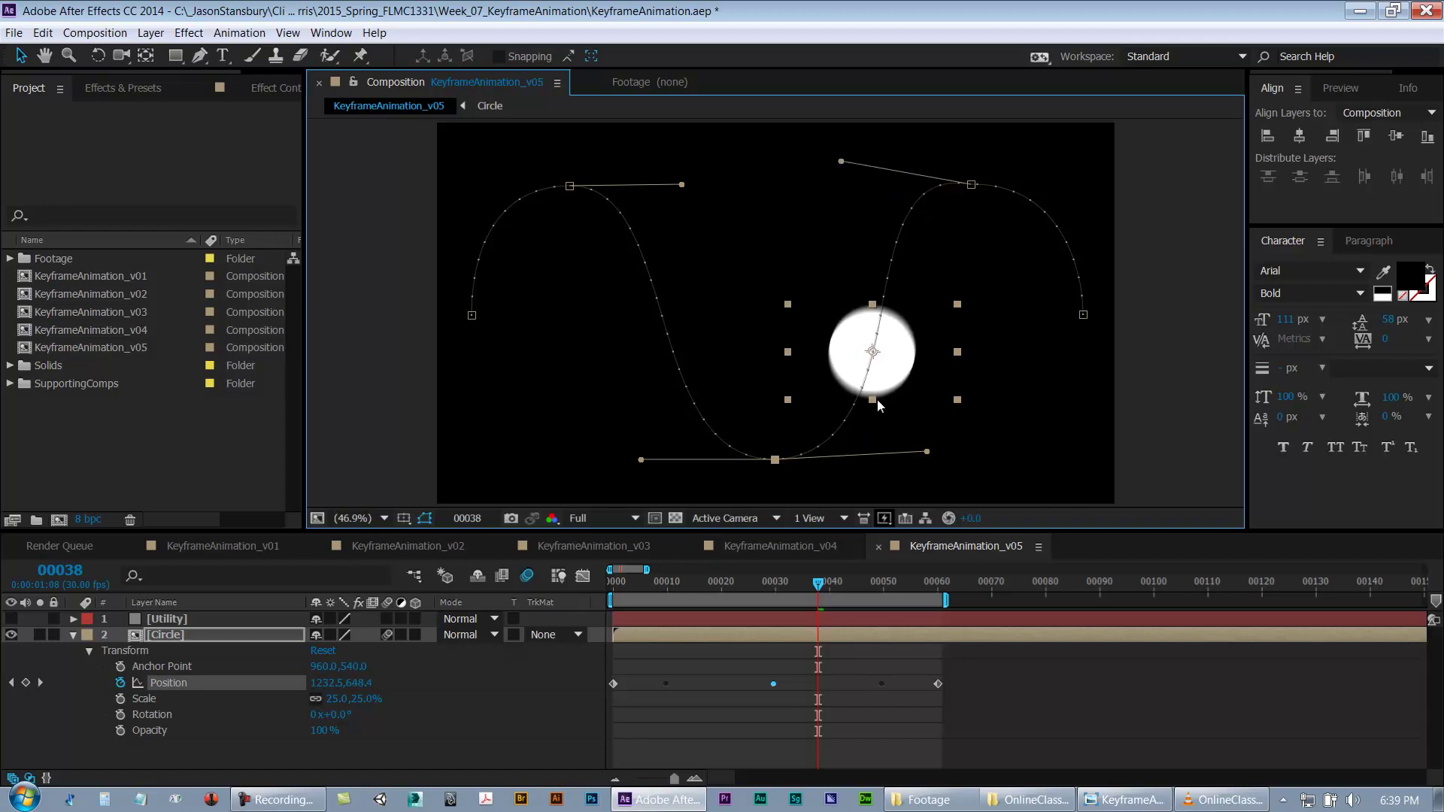
pyautogui.hotkey('ctrl', 'z')
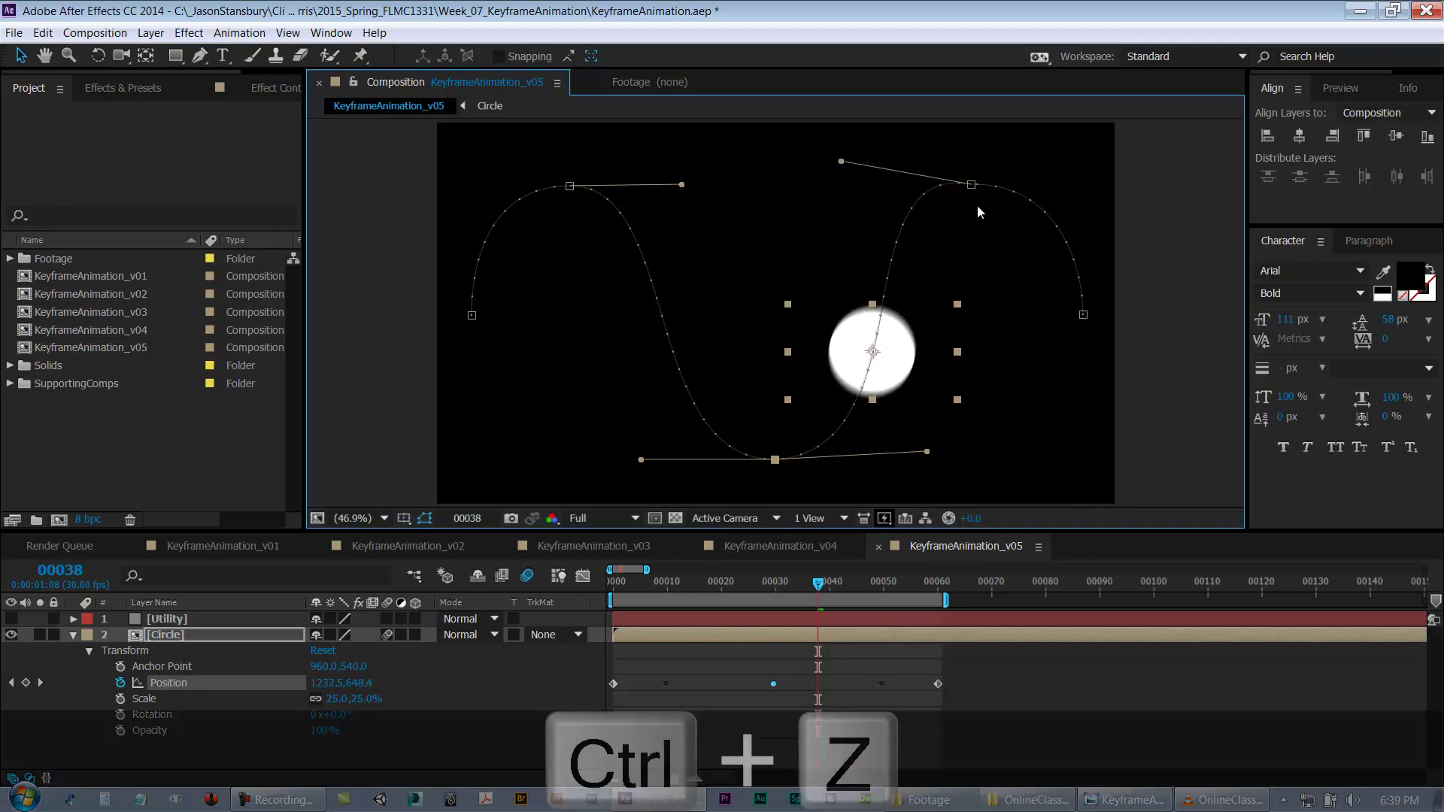
pyautogui.moveTo(872, 187); pyautogui.dragTo(990, 284)
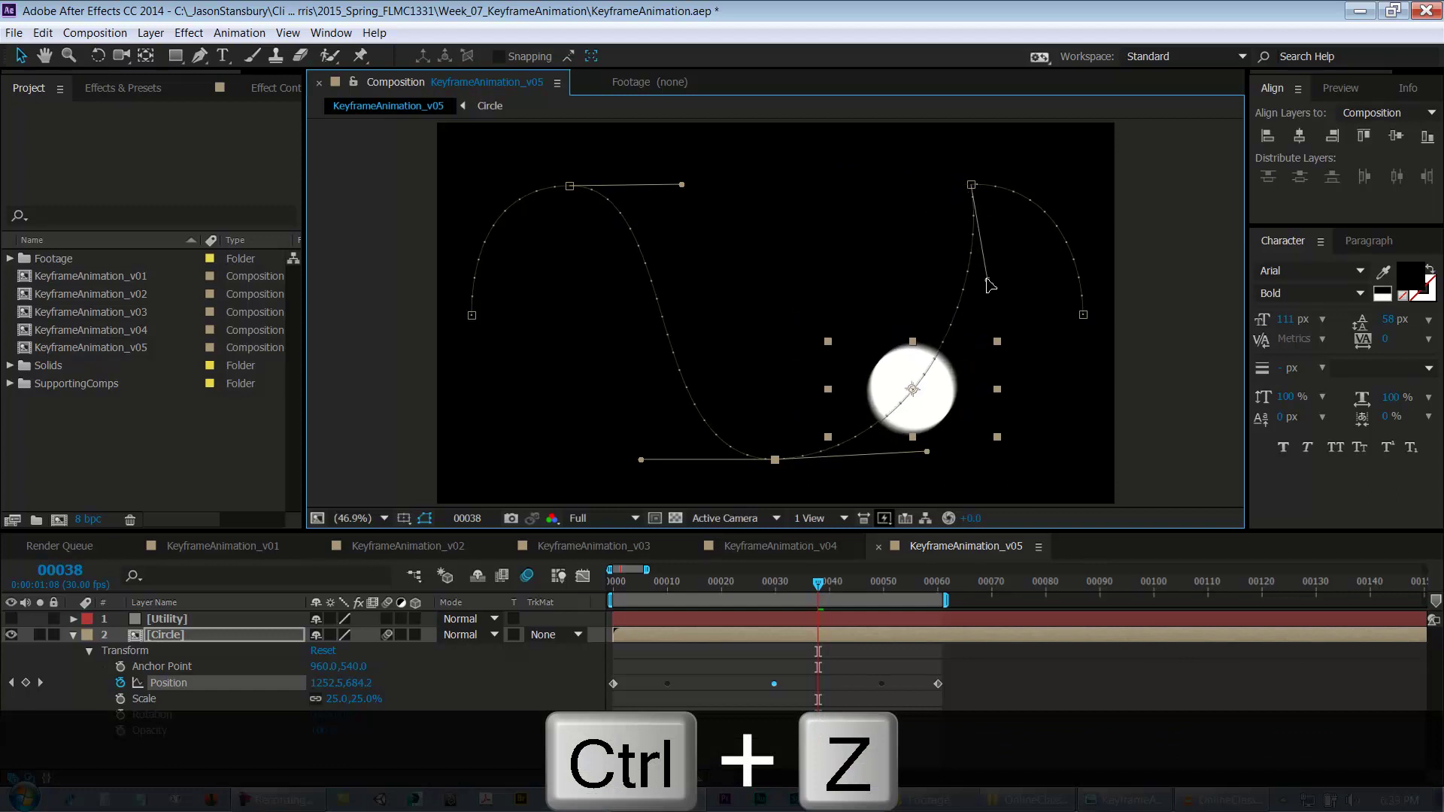
pyautogui.hotkey('ctrl', 'z')
pyautogui.hotkey('ctrl', 'z')
pyautogui.hotkey('ctrl', 'z')
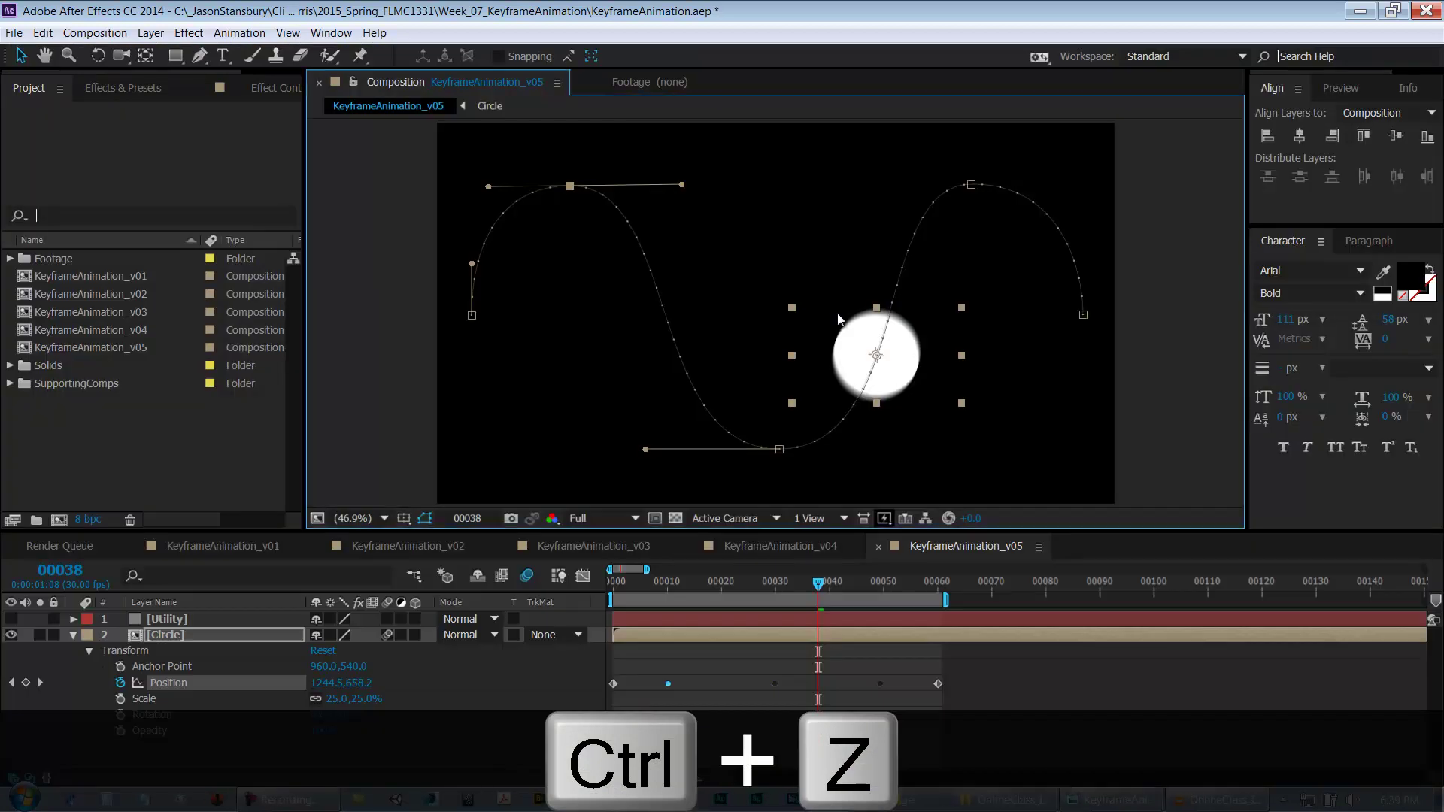
# Step: Lower the end point of the Circle's motion path slightly and nudge its first peak up and left, undoing test moves of the other points
pyautogui.moveTo(1083, 315); pyautogui.dragTo(1085, 325)
pyautogui.moveTo(972, 185)
pyautogui.mouseDown()
pyautogui.moveTo(918, 167)
pyautogui.moveTo(869, 176)
pyautogui.moveTo(948, 197)
pyautogui.moveTo(1009, 183)
pyautogui.moveTo(970, 174)
pyautogui.mouseUp()
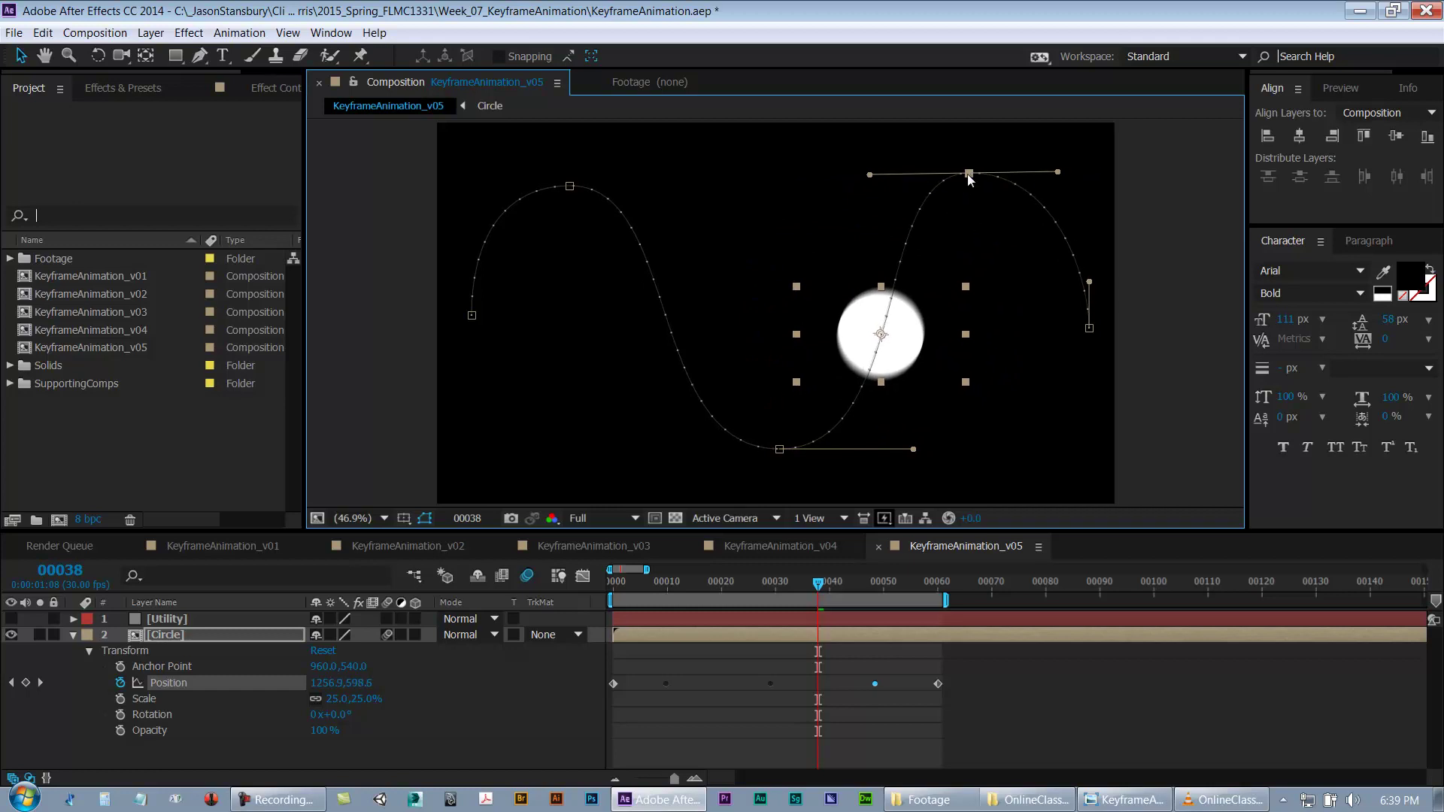
pyautogui.hotkey('ctrl', 'z')
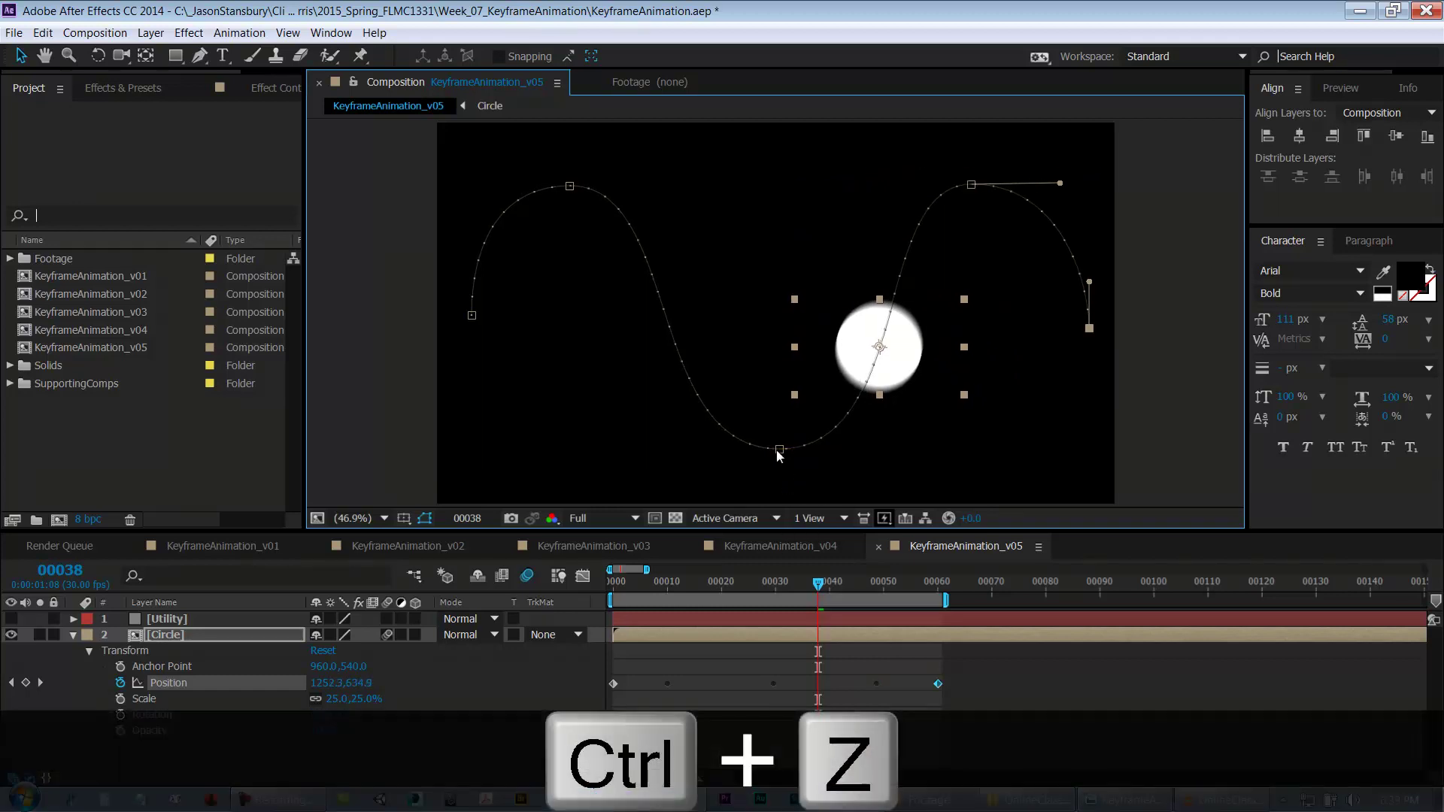
pyautogui.moveTo(780, 454); pyautogui.dragTo(581, 278)
pyautogui.hotkey('ctrl', 'z')
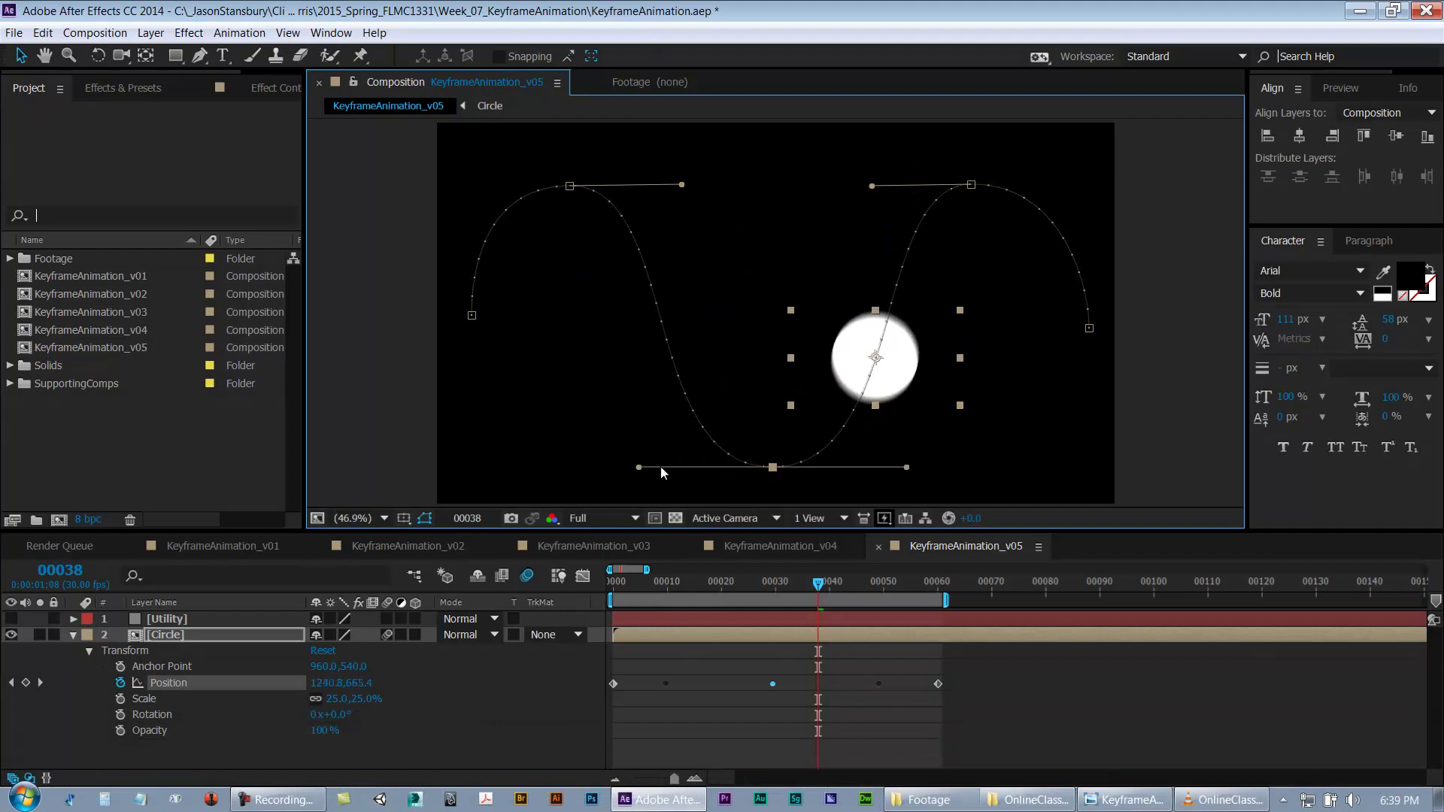
pyautogui.hotkey('ctrl', 'z')
pyautogui.moveTo(571, 187)
pyautogui.mouseDown()
pyautogui.moveTo(562, 169)
pyautogui.moveTo(561, 185)
pyautogui.mouseUp()
# Step: Preview the Circle layer's animation along the adjusted motion path
pyautogui.moveTo(679, 582); pyautogui.dragTo(631, 583)
pyautogui.press('space')
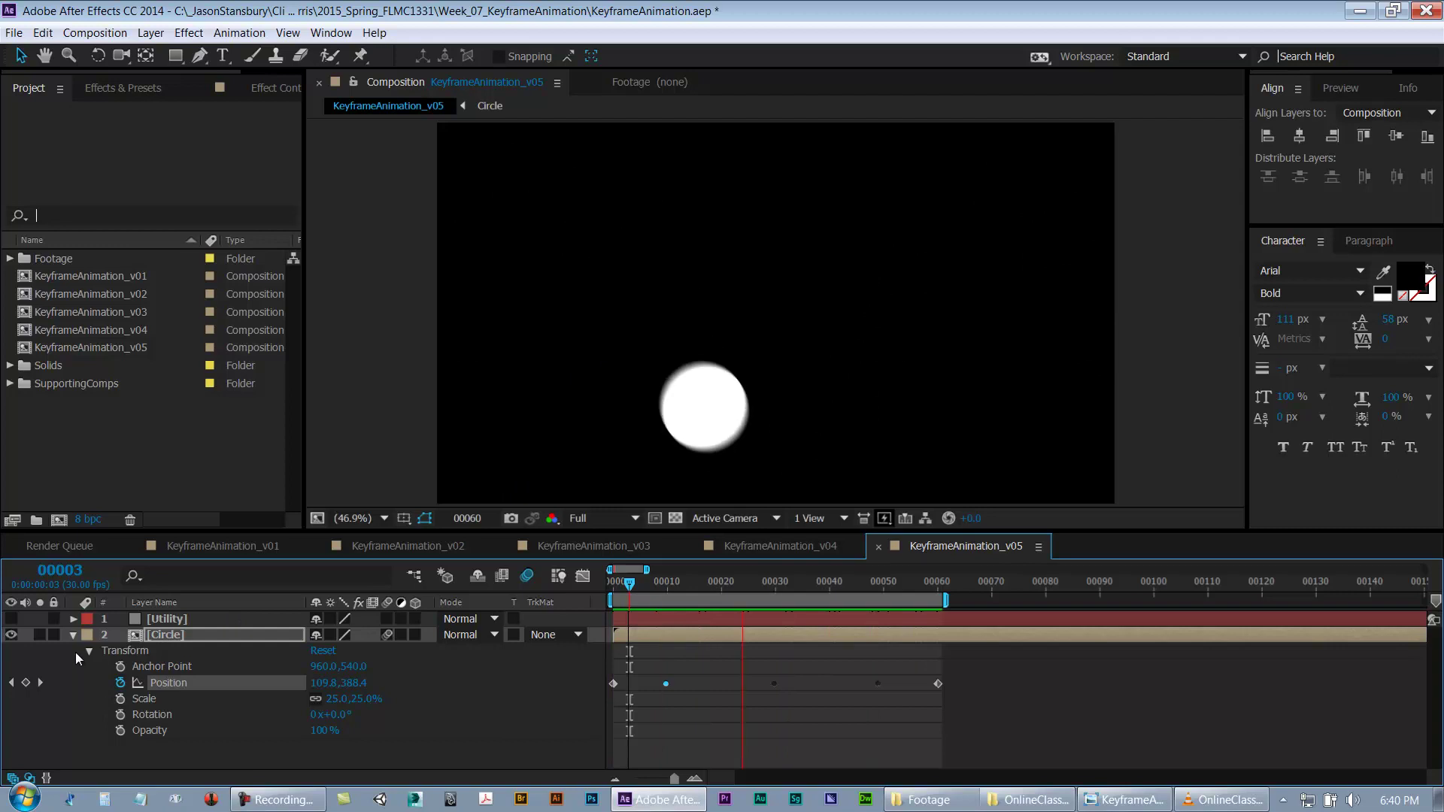
pyautogui.press('space')
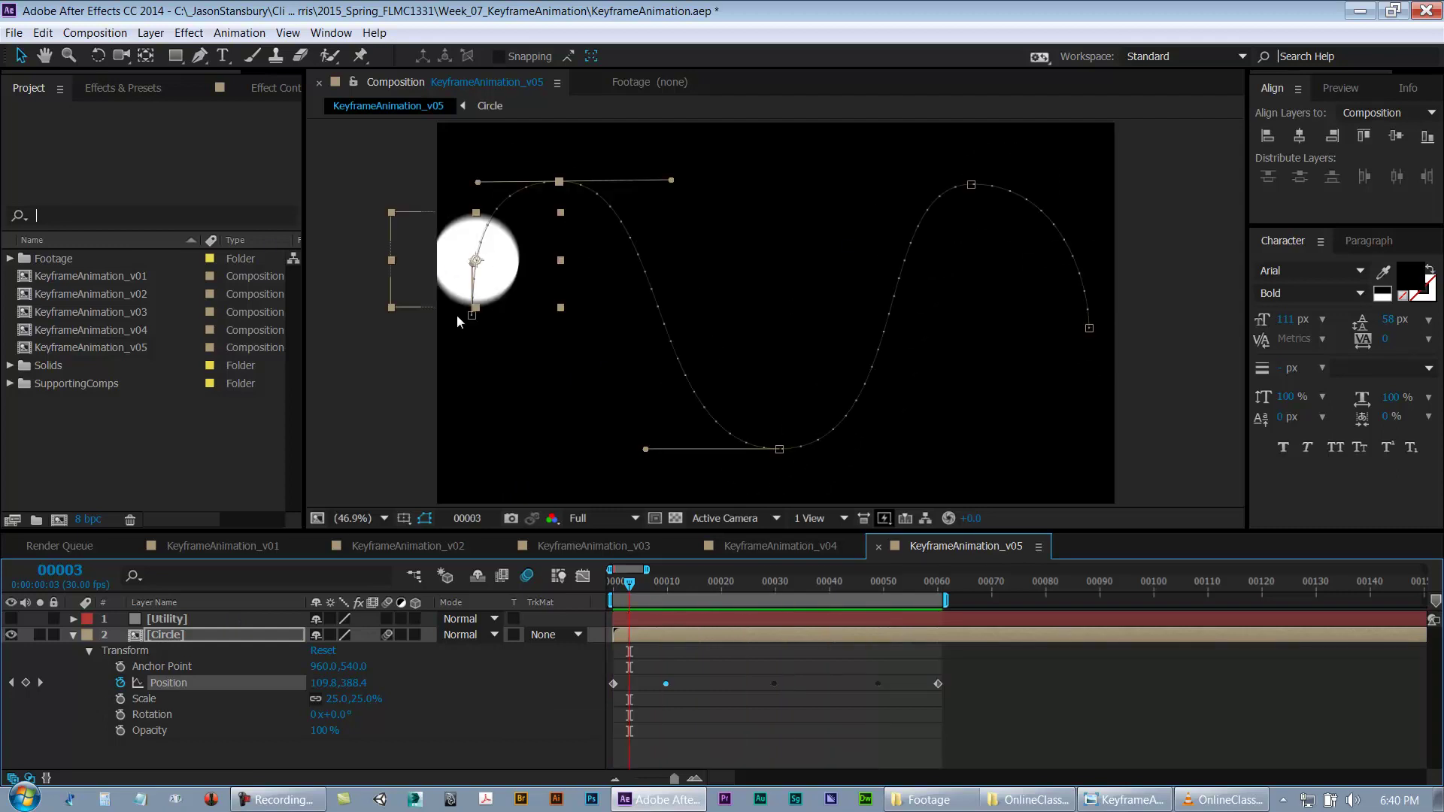
# Step: Save the project, move to frame 35, and collapse the Circle layer's properties
pyautogui.hotkey('ctrl', 's')
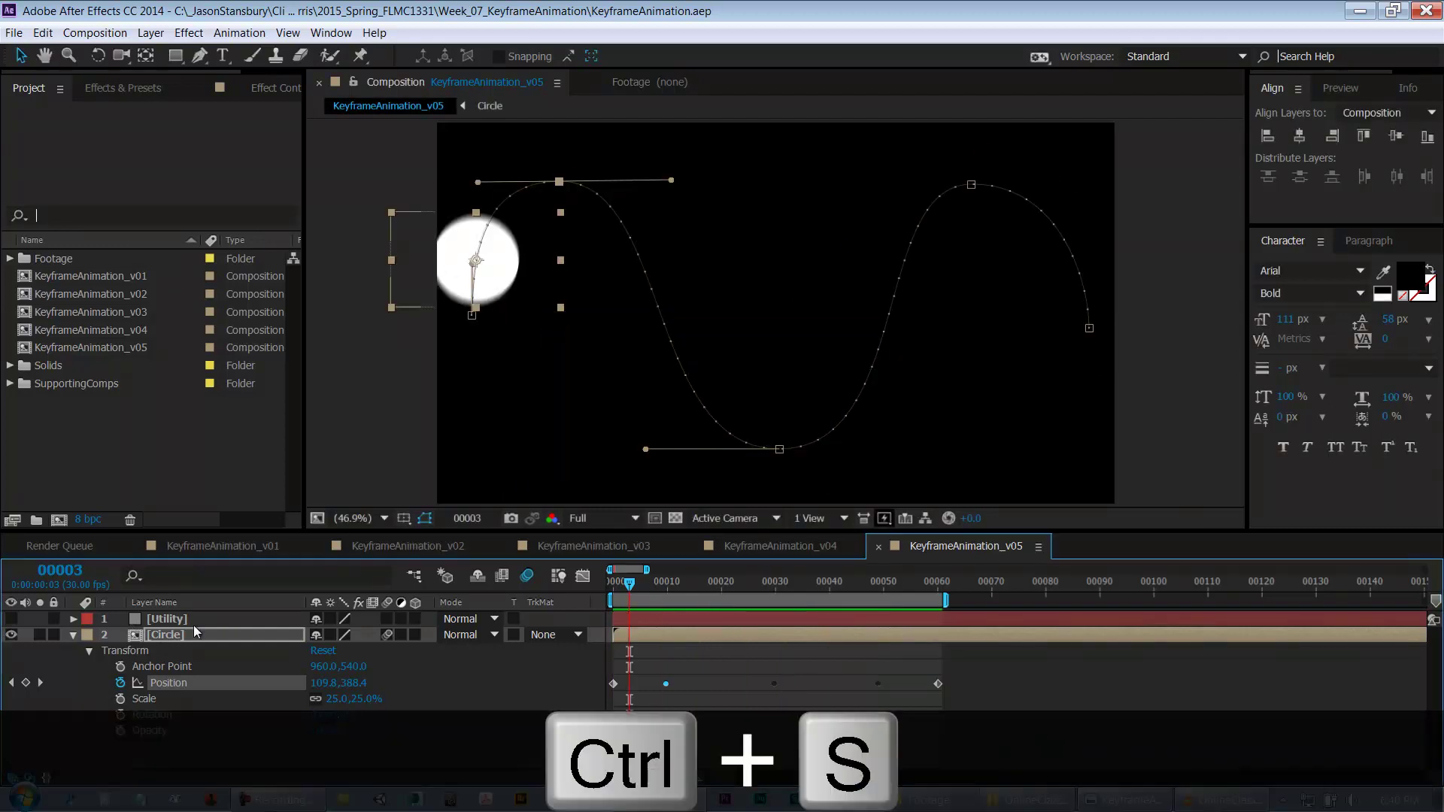
pyautogui.moveTo(692, 589); pyautogui.dragTo(802, 598)
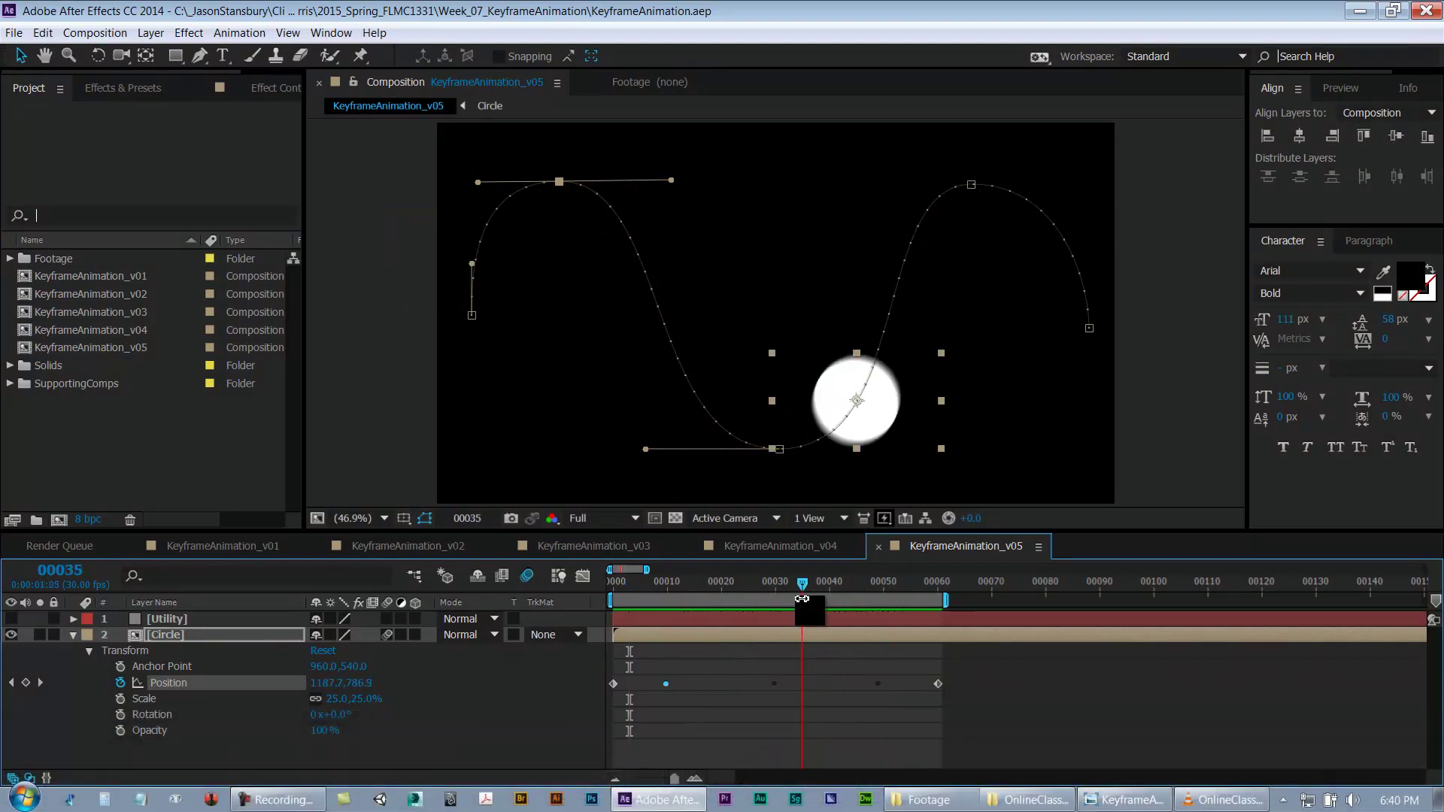
pyautogui.click(72, 635)
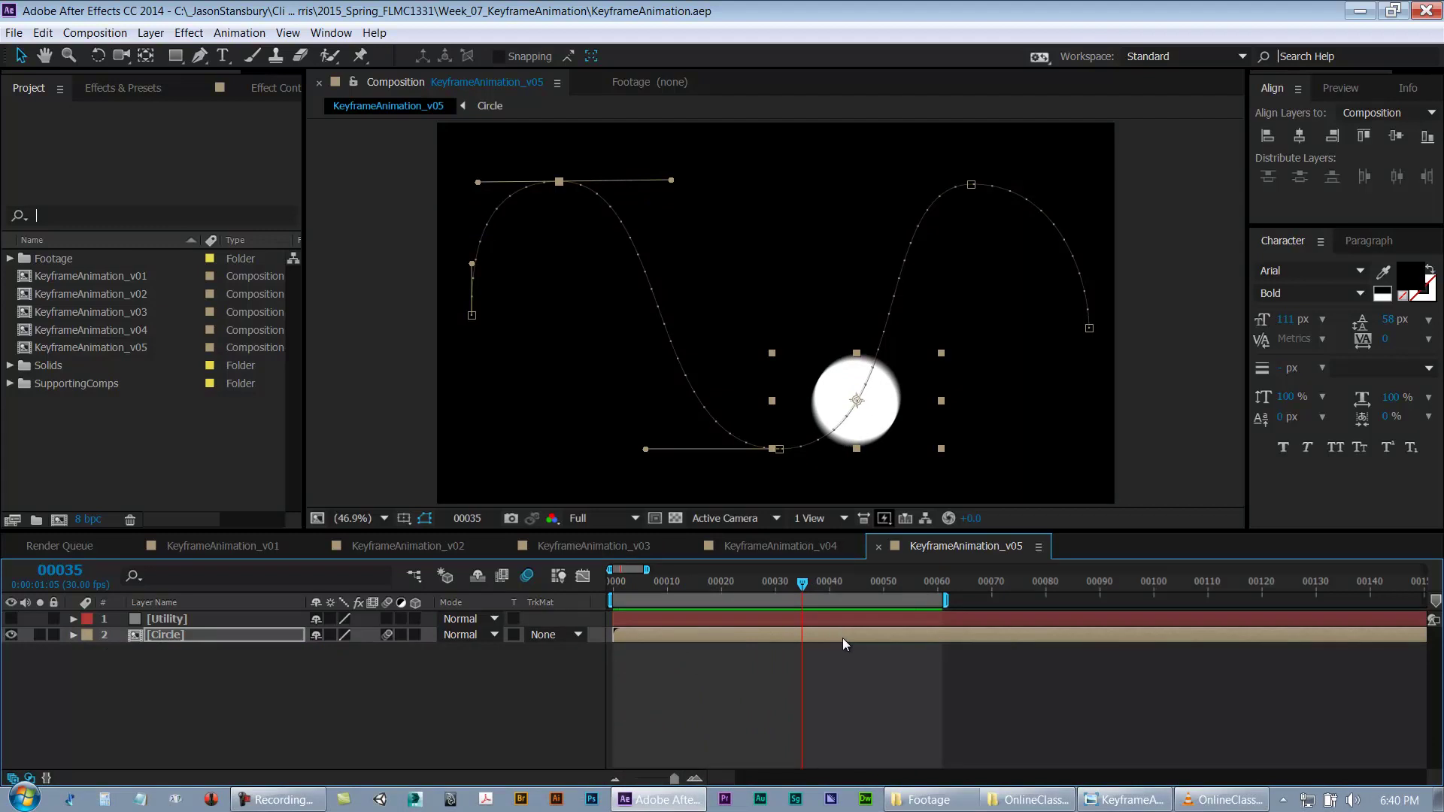
pyautogui.click(382, 720)
pyautogui.hotkey('ctrl', 's')
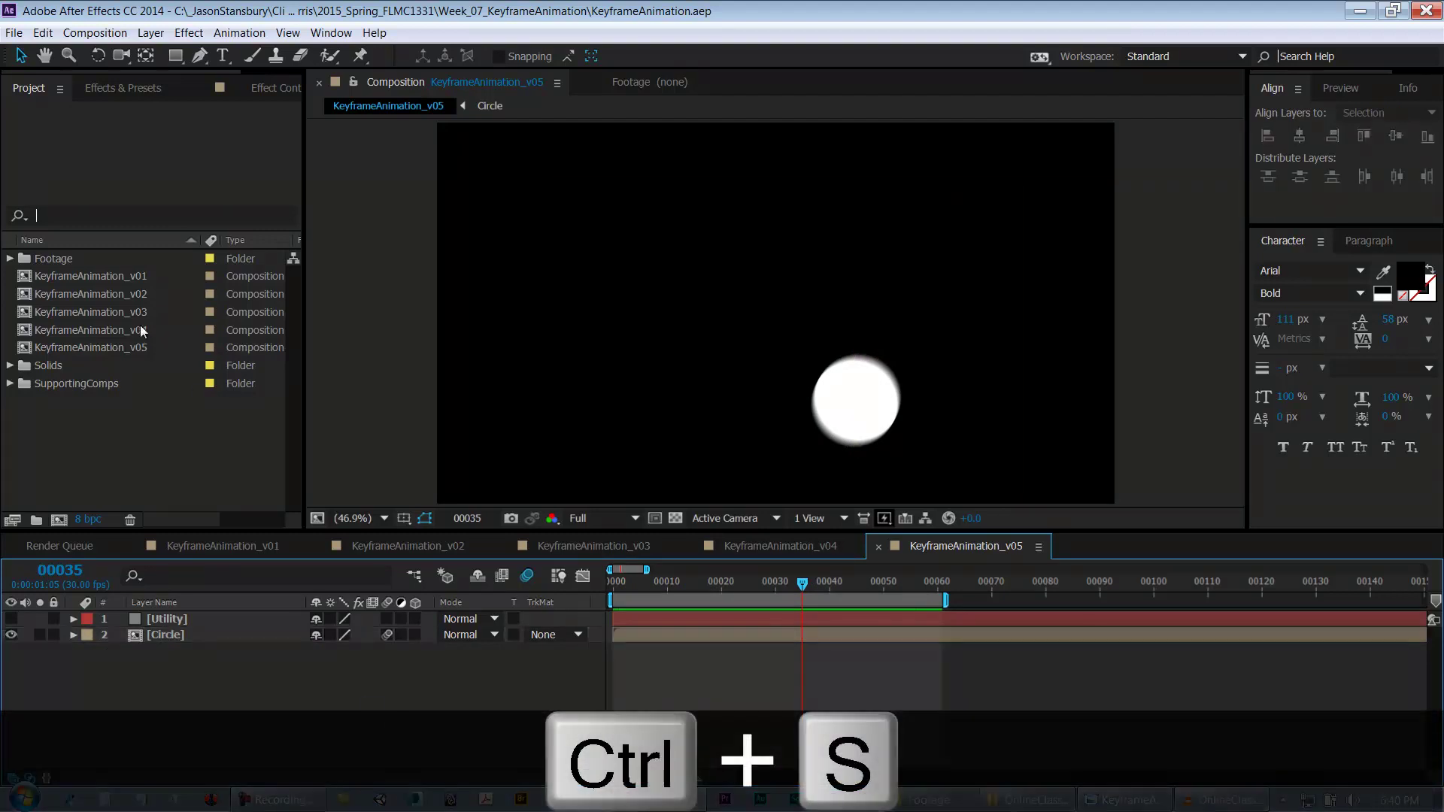
# Step: Duplicate the KeyframeAnimation_v05 composition and open the copy
pyautogui.click(114, 341)
pyautogui.hotkey('ctrl', 'd')
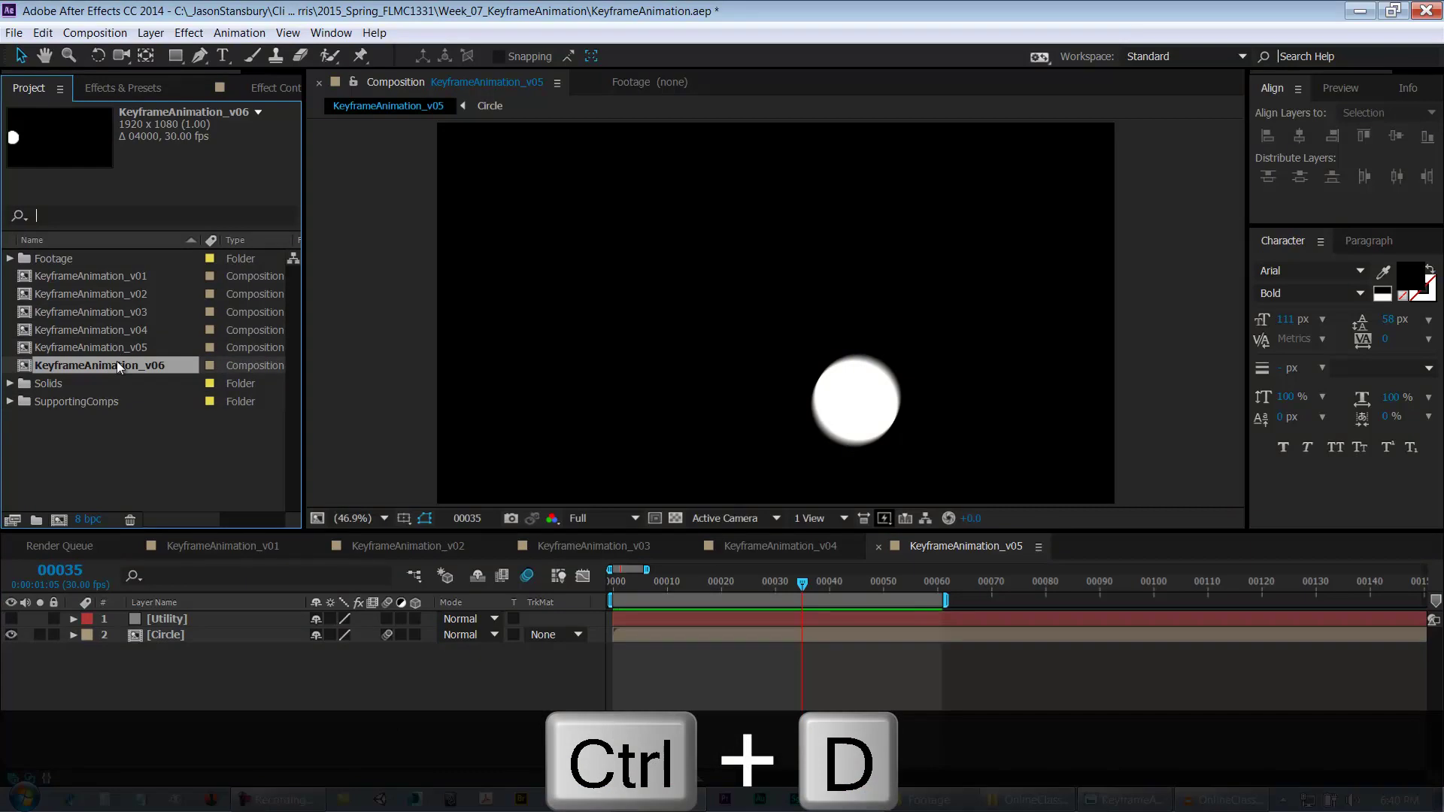
pyautogui.doubleClick(116, 364)
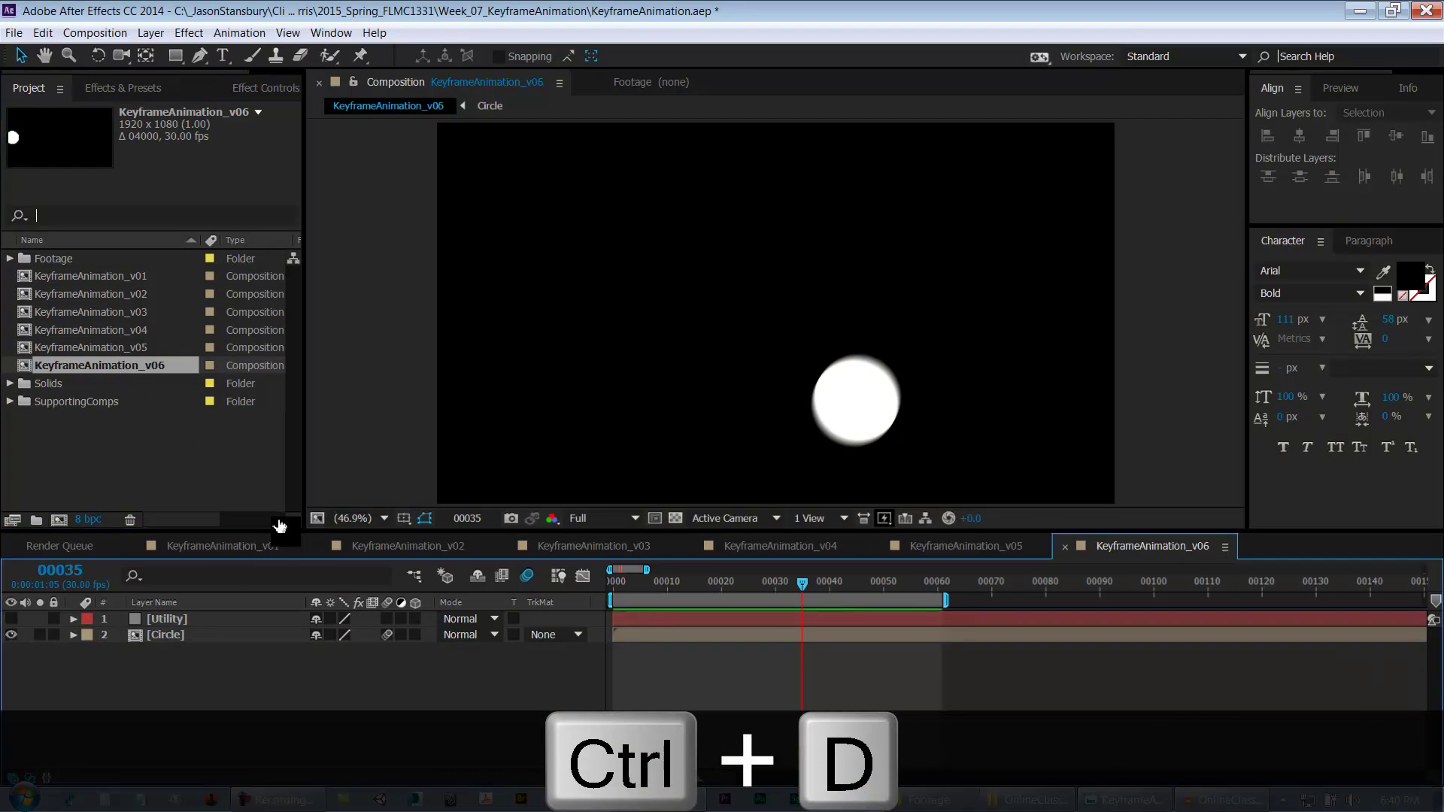
# Step: Reveal Mask 1 on the Utility layer in the duplicated composition and delete it
pyautogui.click(170, 636)
pyautogui.click(171, 622)
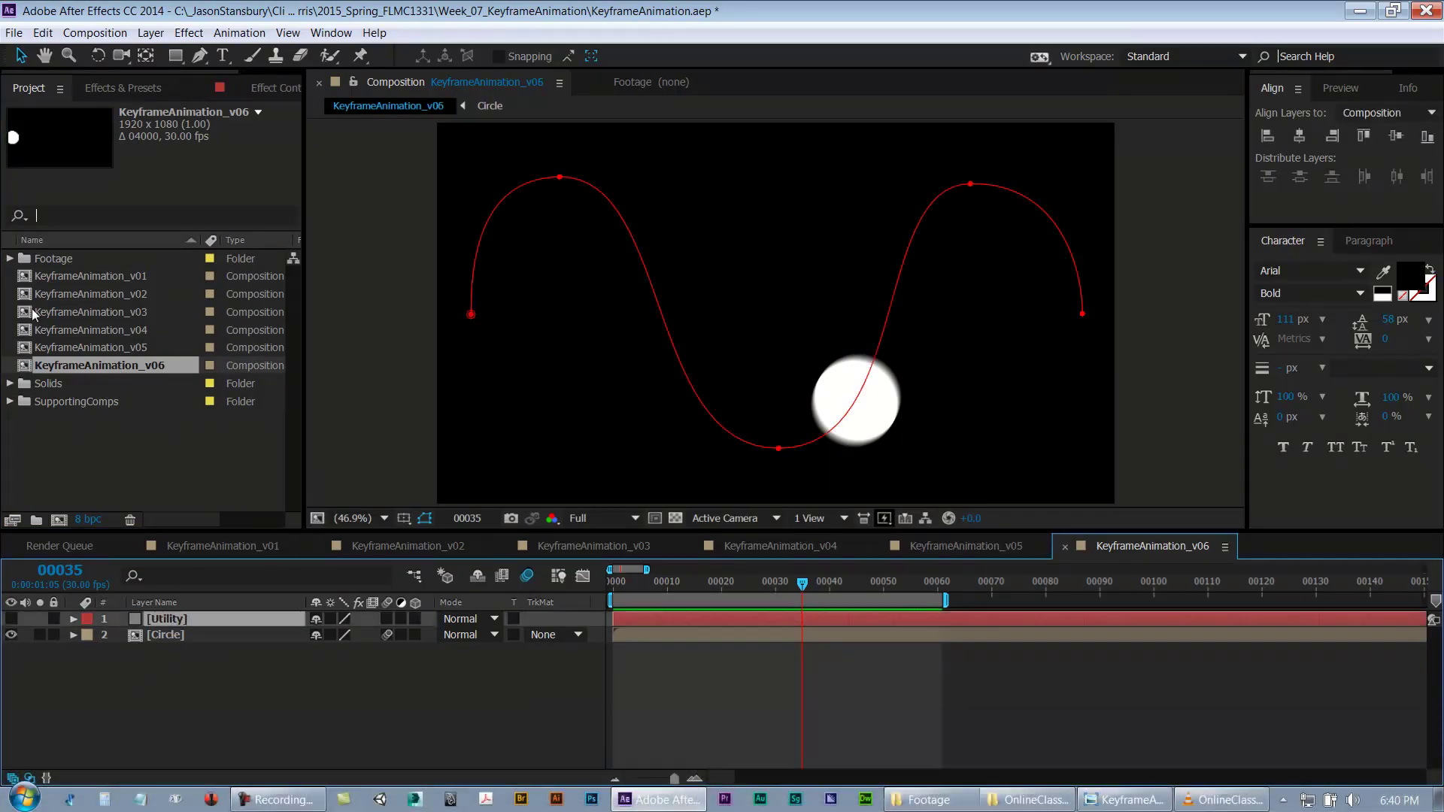
pyautogui.press('m')
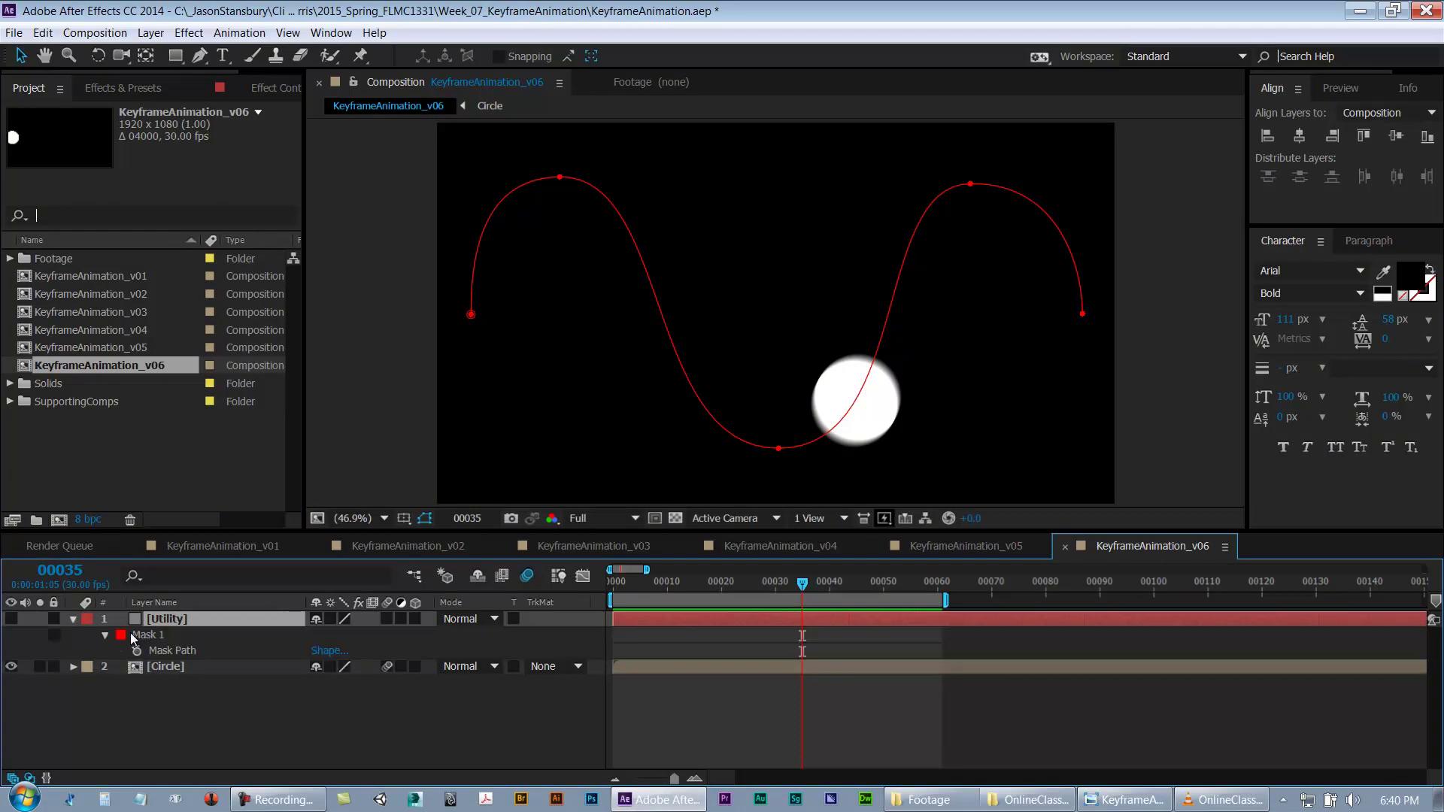
pyautogui.click(152, 636)
pyautogui.press('m')
# Step: Remove all Position keyframes from the Circle layer and center it horizontally and vertically in the composition
pyautogui.click(170, 636)
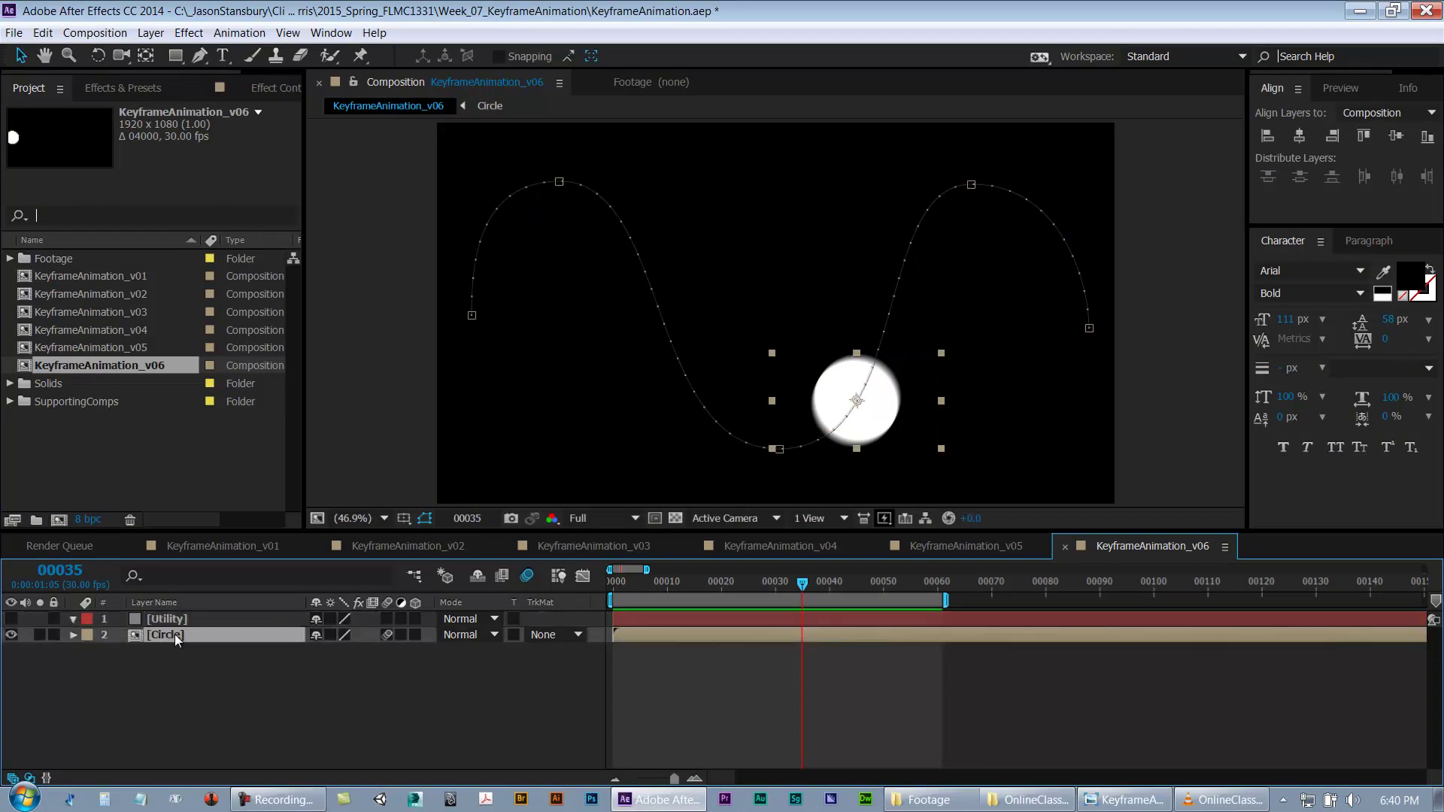
pyautogui.press('p')
pyautogui.click(179, 650)
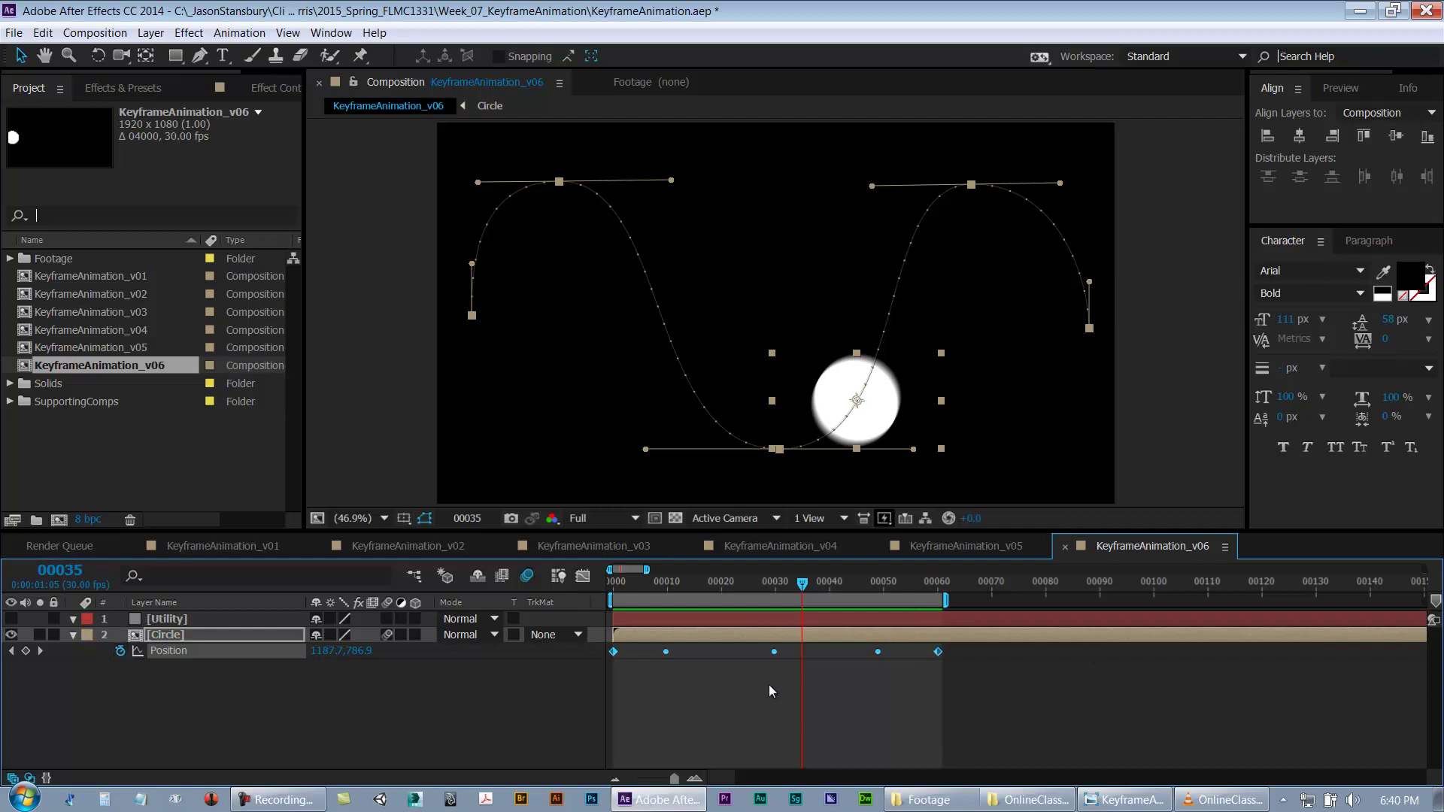
pyautogui.click(120, 651)
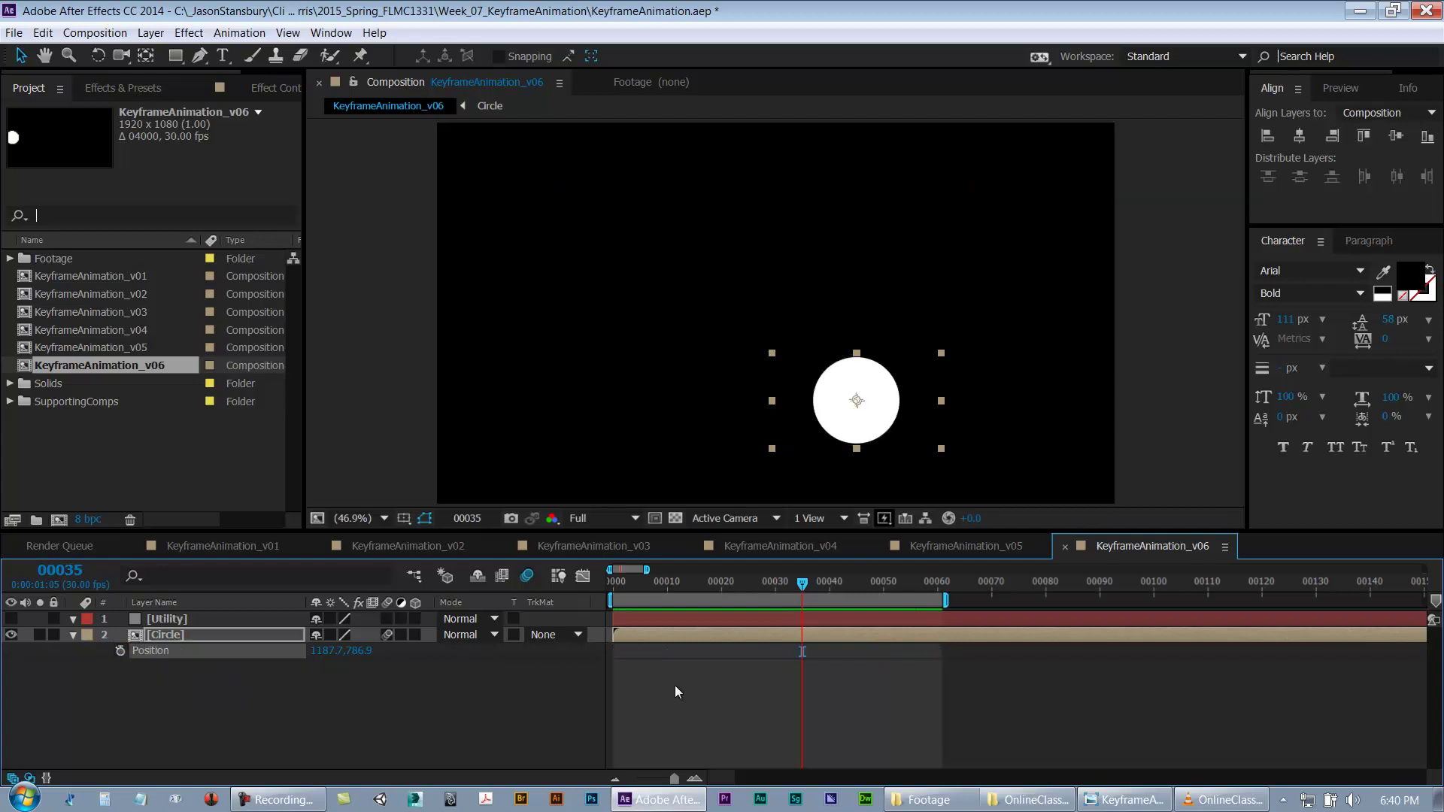
pyautogui.click(1299, 136)
pyautogui.click(1396, 136)
# Step: Select the Utility layer at frame 0 and enlarge the composition viewer, showing the frame at 50% magnification
pyautogui.click(244, 616)
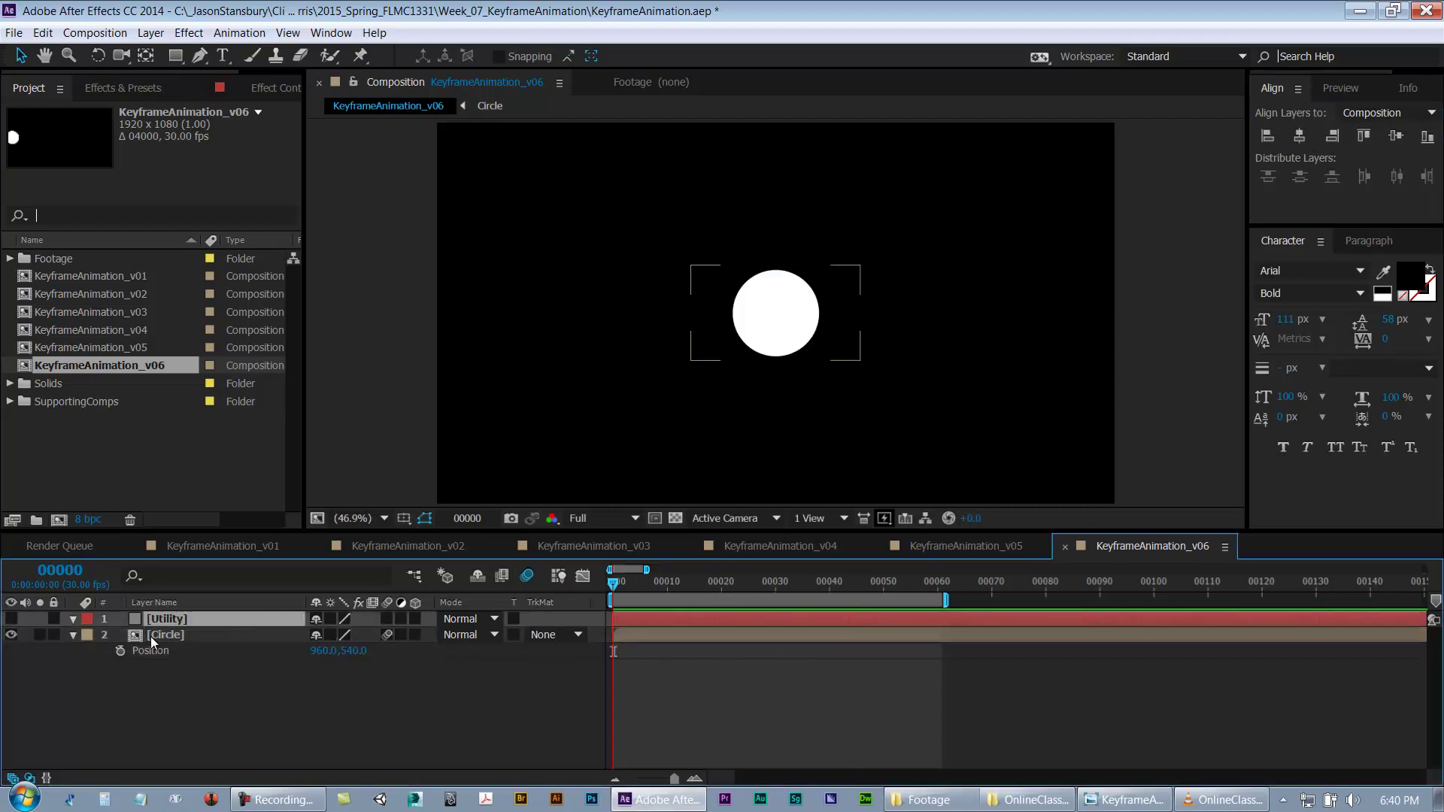
pyautogui.click(11, 618)
pyautogui.click(10, 618)
pyautogui.scroll(-2, 480, 499)
pyautogui.scroll(2, 480, 500)
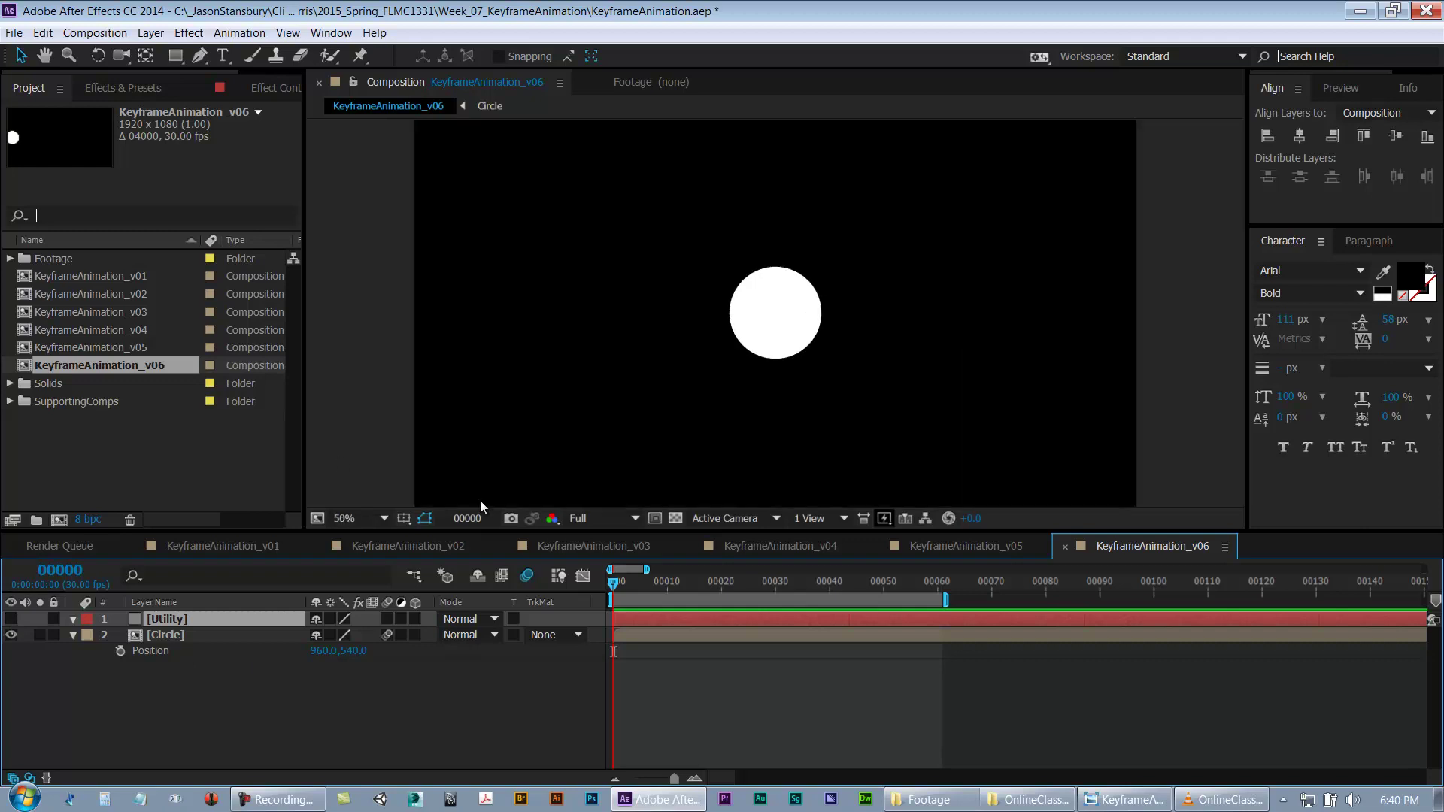
pyautogui.moveTo(737, 535); pyautogui.dragTo(741, 601)
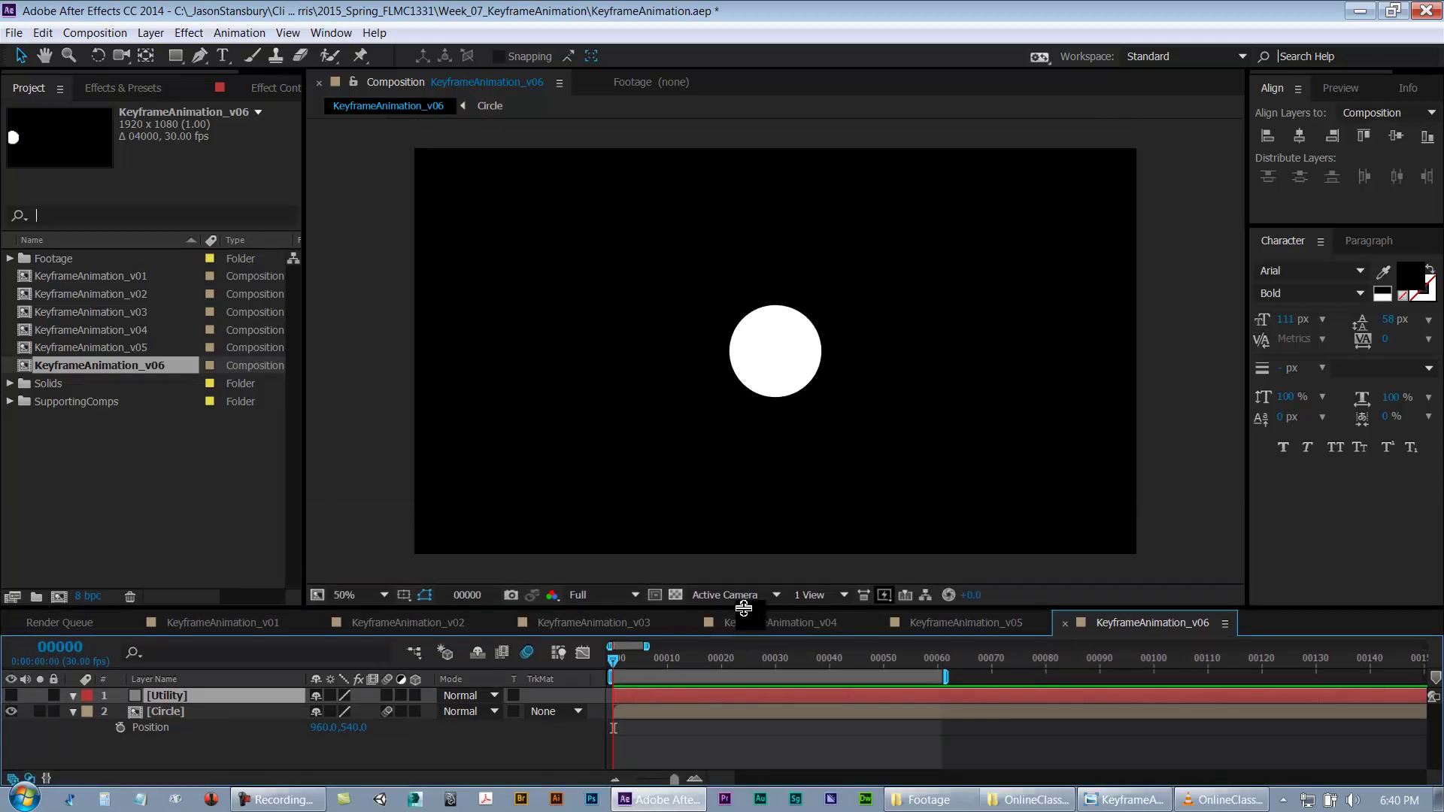
pyautogui.press('h')
pyautogui.press('v')
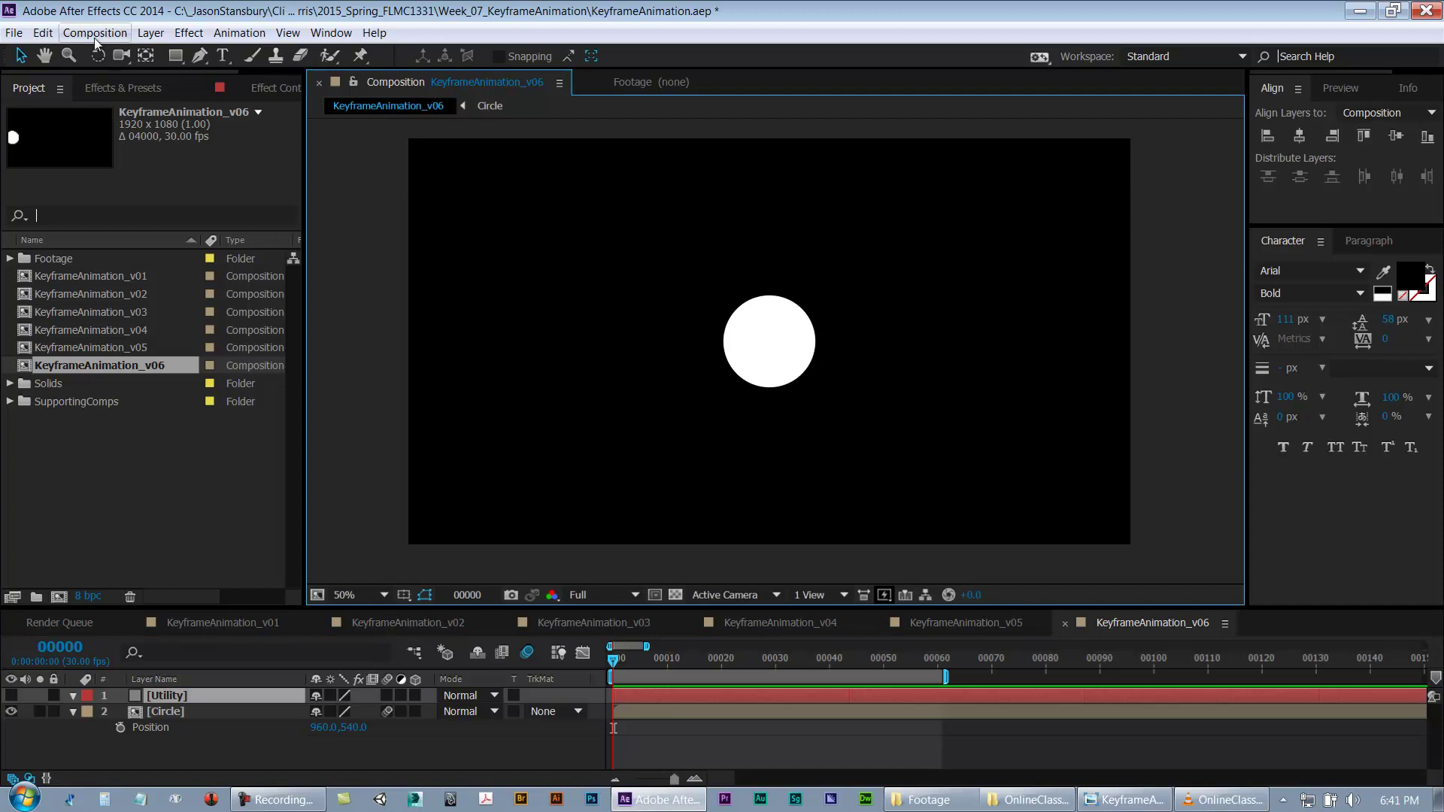
# Step: Start a mask path on the Utility solid with the Pen tool, from beyond the frame's upper left edge through two rounded bends down to a lower horizontal run
pyautogui.click(202, 57)
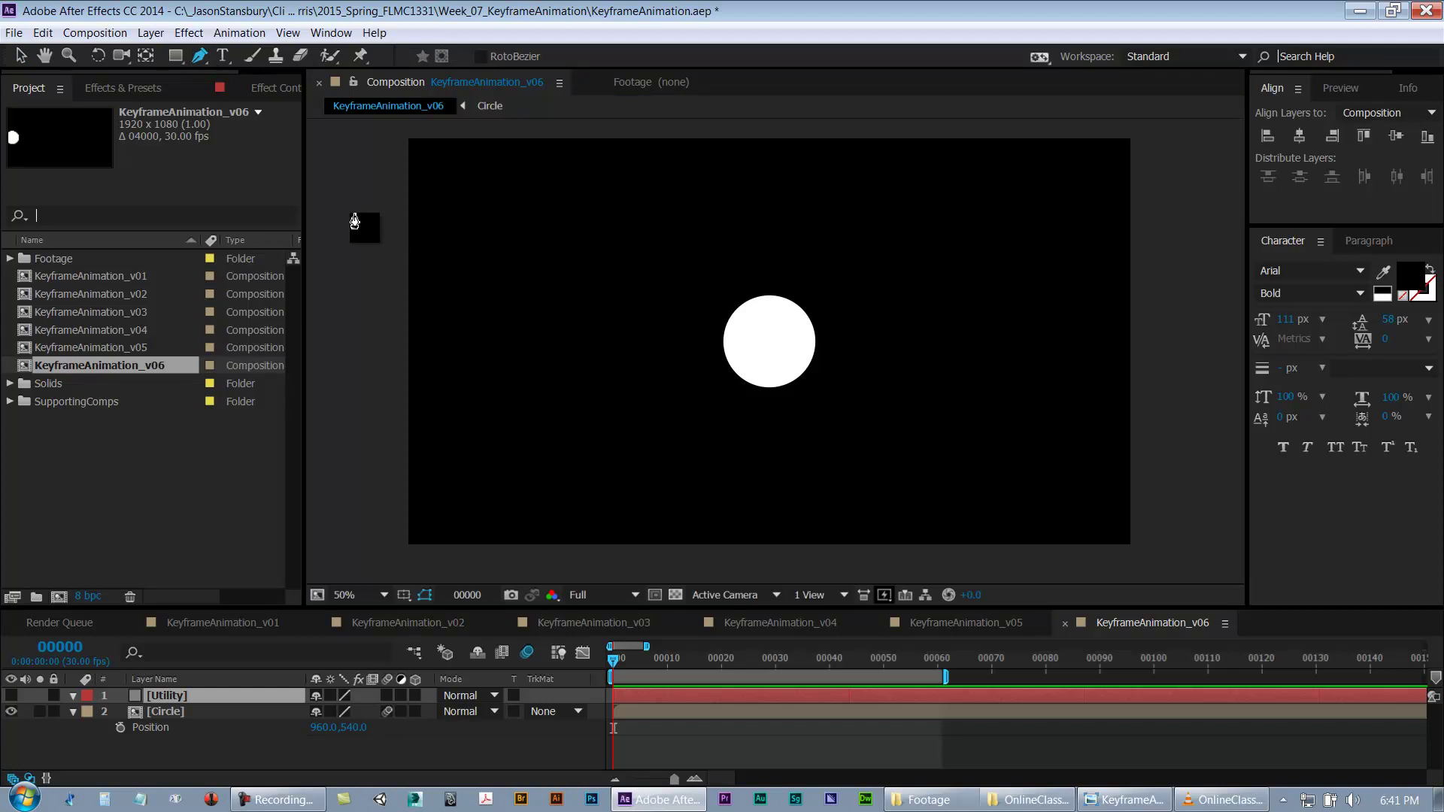
pyautogui.click(391, 213)
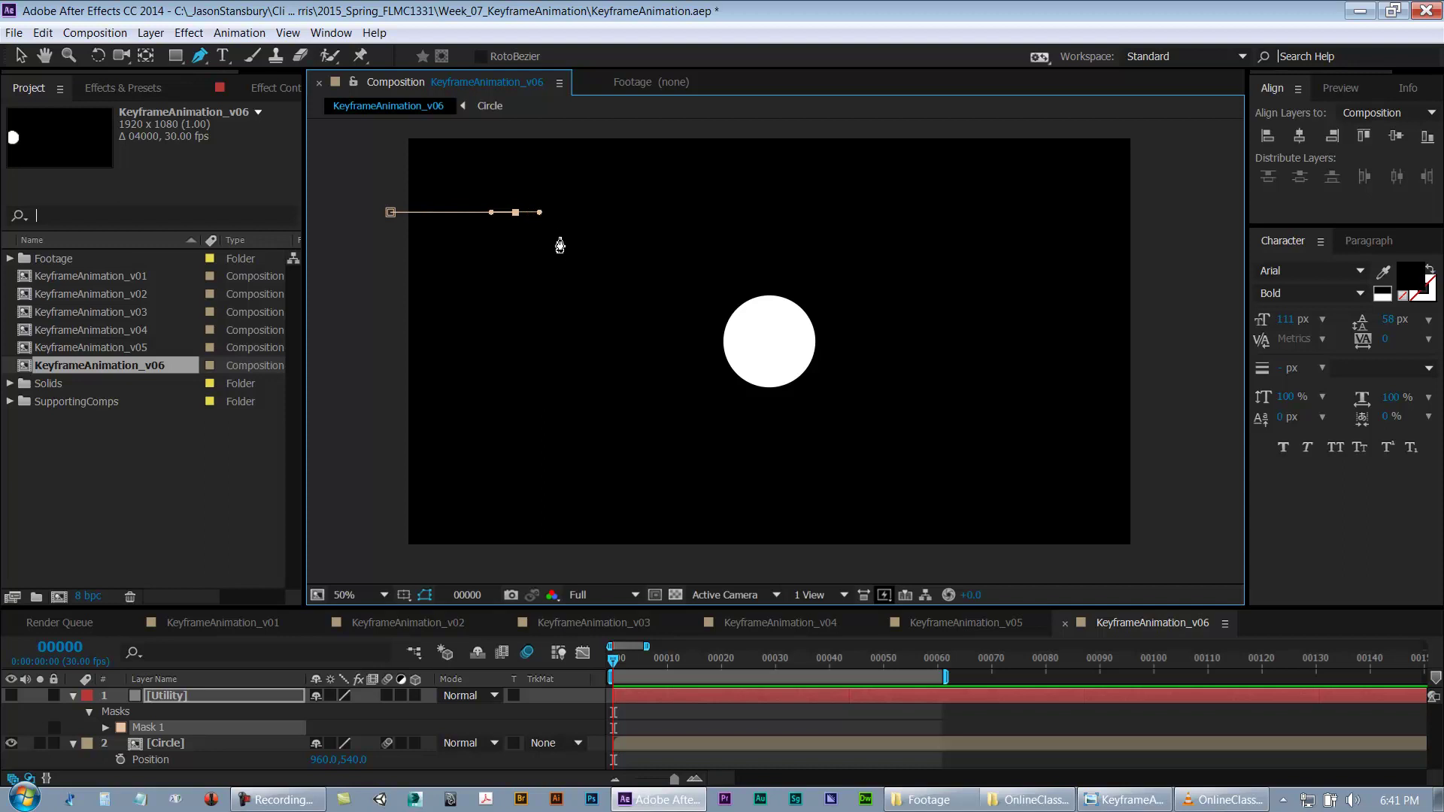
pyautogui.moveTo(561, 250); pyautogui.dragTo(560, 275)
pyautogui.moveTo(562, 338); pyautogui.dragTo(563, 350)
pyautogui.moveTo(615, 378); pyautogui.dragTo(649, 378)
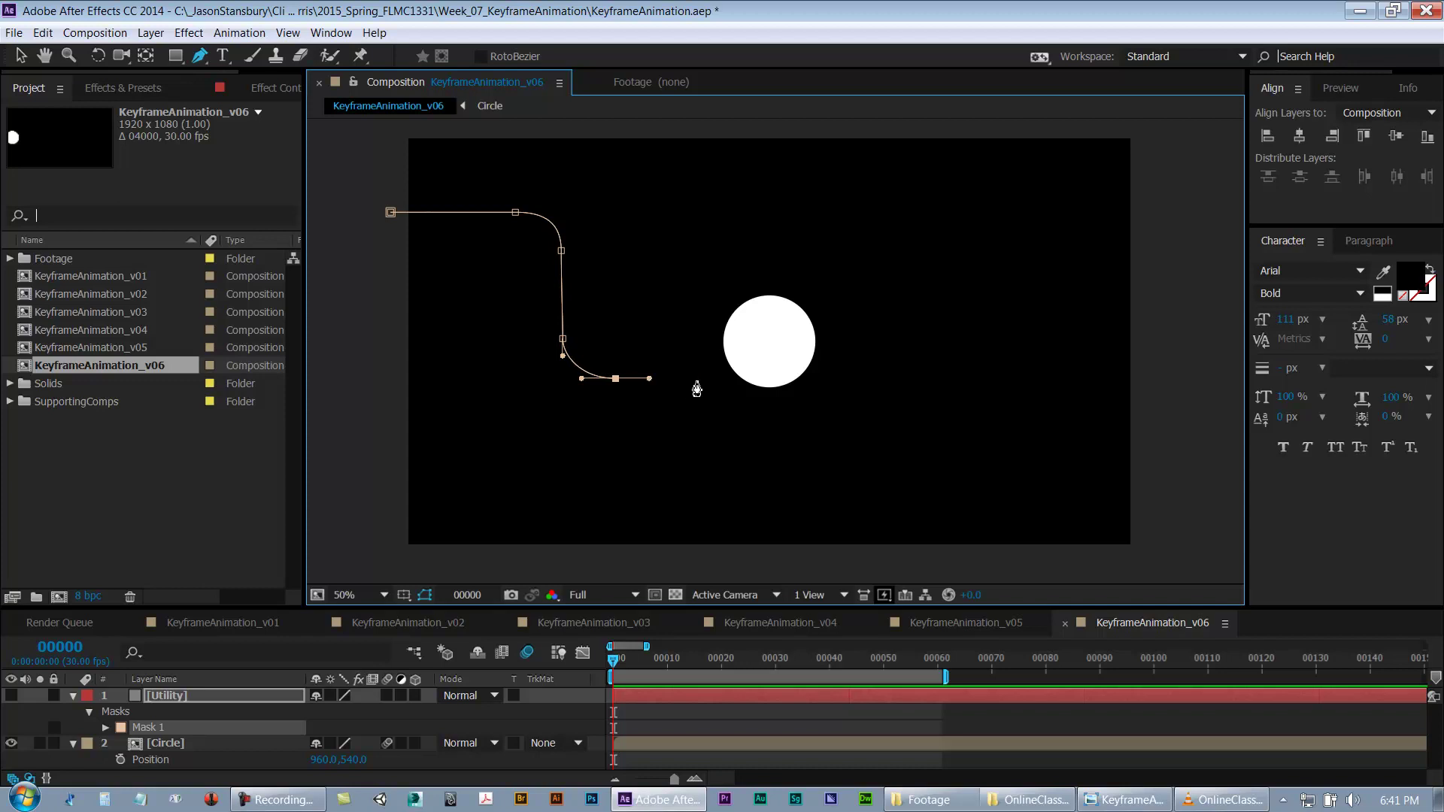
# Step: Continue the mask path with sharp-cornered points forming three stair steps that climb toward the frame's upper right
pyautogui.click(711, 379)
pyautogui.click(711, 313)
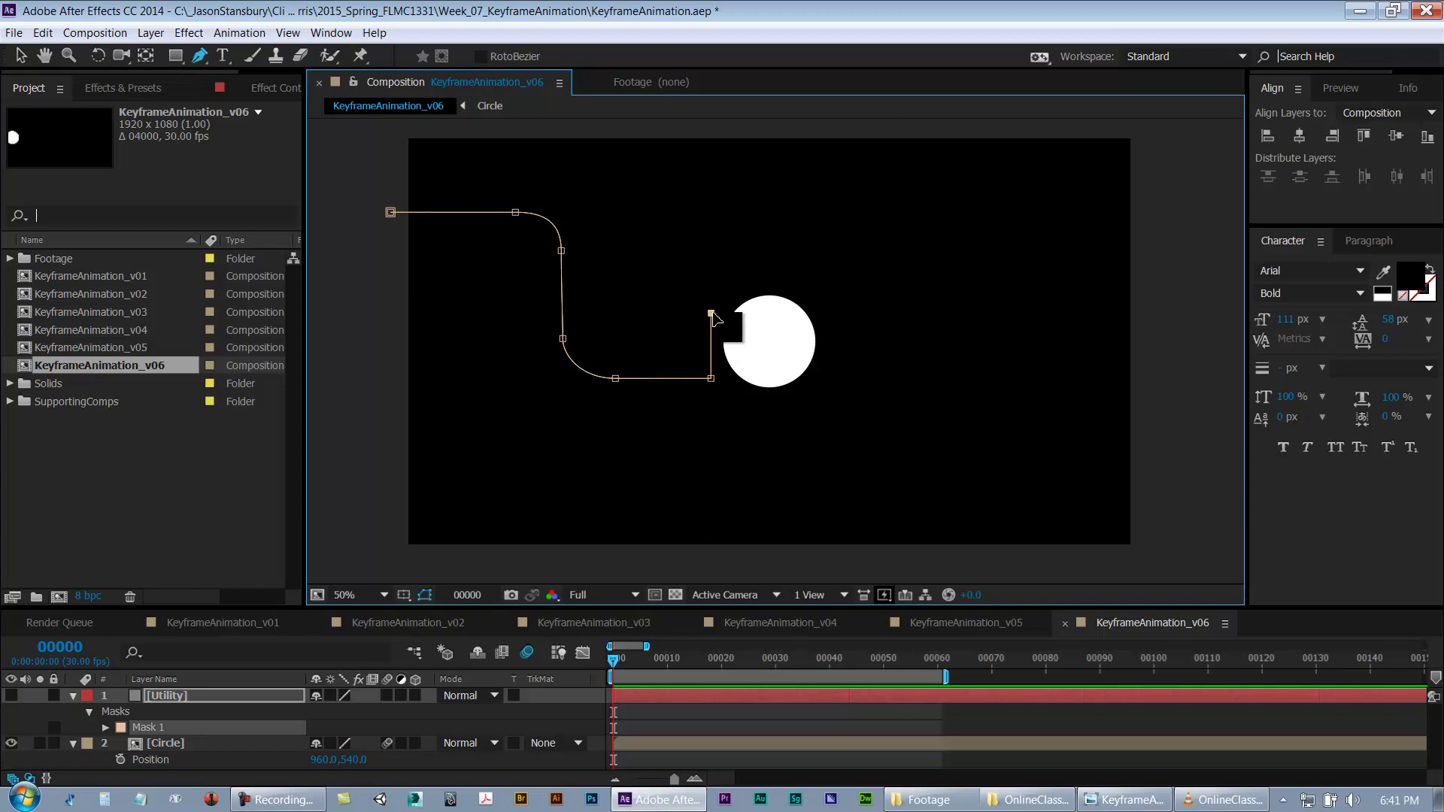
pyautogui.click(789, 312)
pyautogui.click(789, 251)
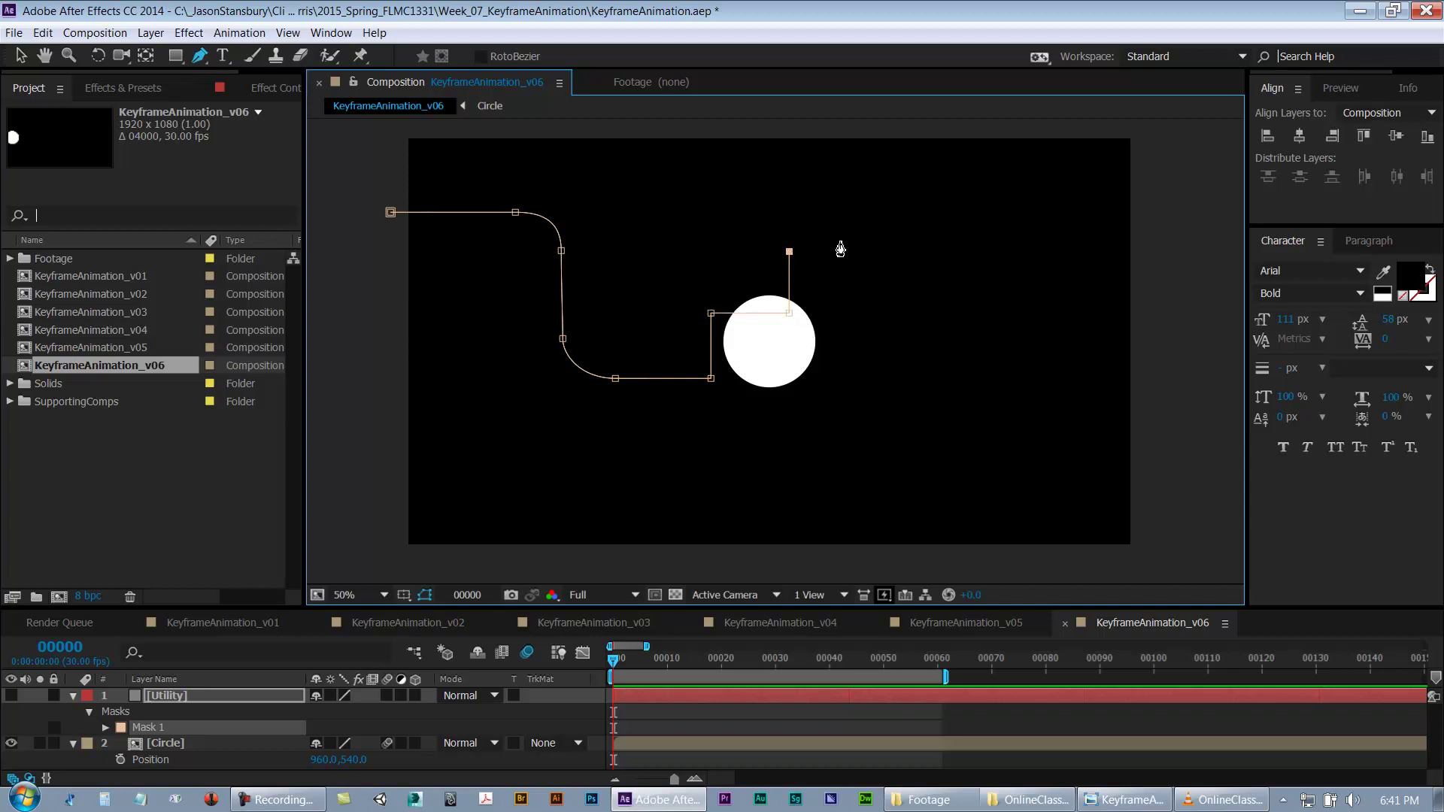
pyautogui.click(856, 251)
pyautogui.click(856, 198)
# Step: Continue the mask path through rounded corners down the frame's right part, back left to below the circle, and bending downward
pyautogui.moveTo(941, 198); pyautogui.dragTo(966, 199)
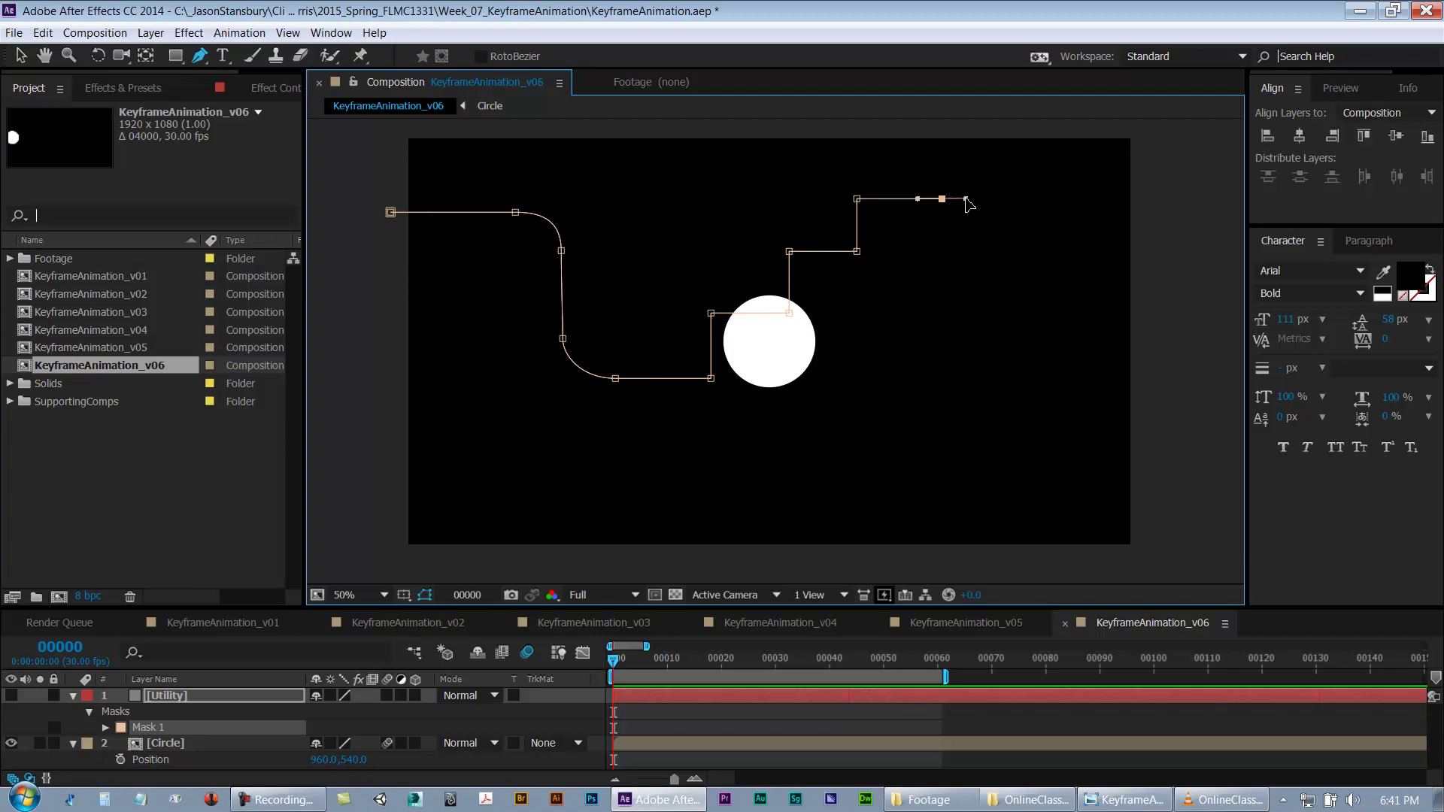
pyautogui.moveTo(988, 259)
pyautogui.mouseDown()
pyautogui.moveTo(987, 294)
pyautogui.moveTo(989, 248)
pyautogui.mouseUp()
pyautogui.moveTo(986, 318); pyautogui.dragTo(886, 370)
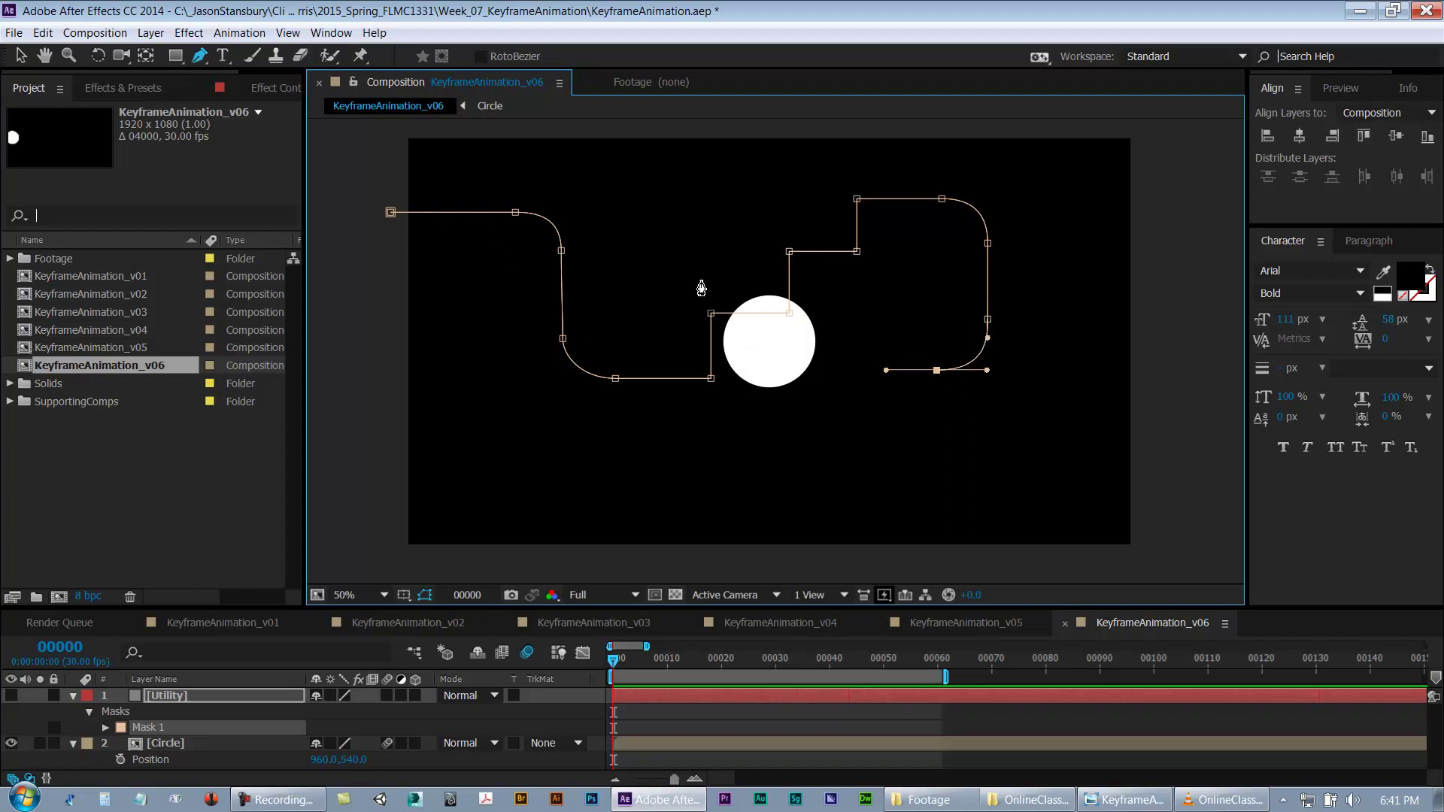
pyautogui.moveTo(845, 370); pyautogui.dragTo(806, 433)
pyautogui.click(255, 799)
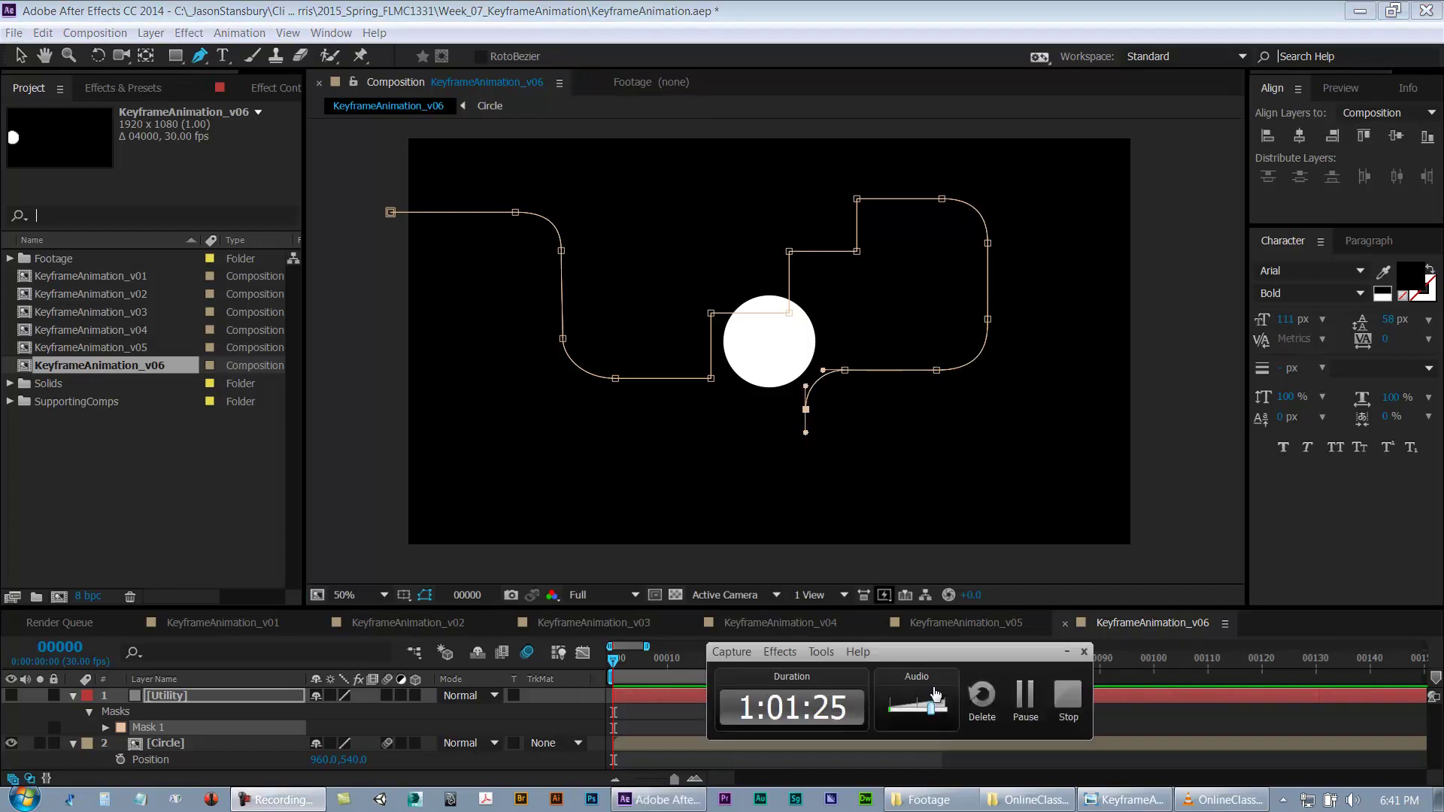
pyautogui.click(1025, 696)
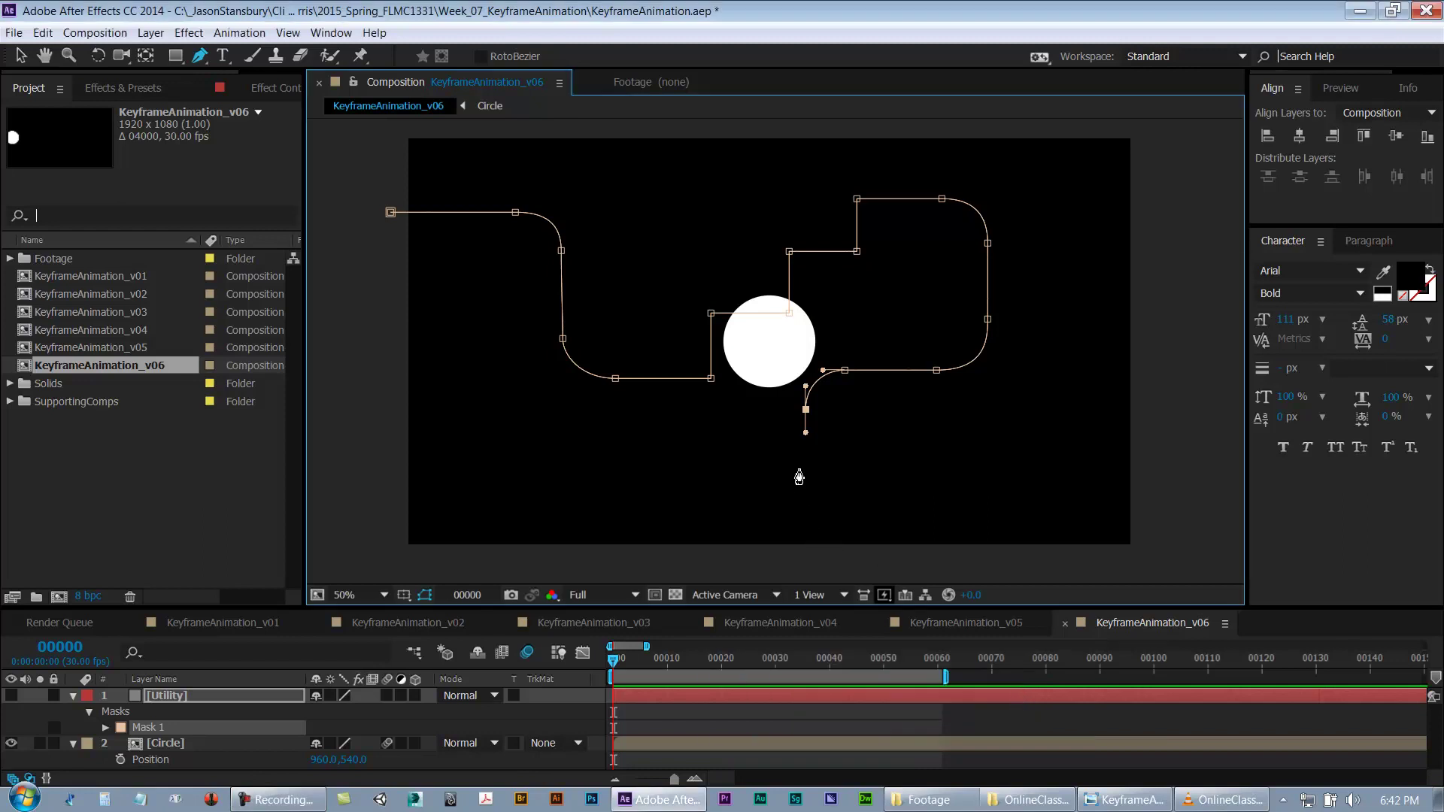
# Step: Extend the mask path around a rounded corner, right along the frame's lower edge, and back left through a wide rounded turn
pyautogui.moveTo(805, 475); pyautogui.dragTo(873, 520)
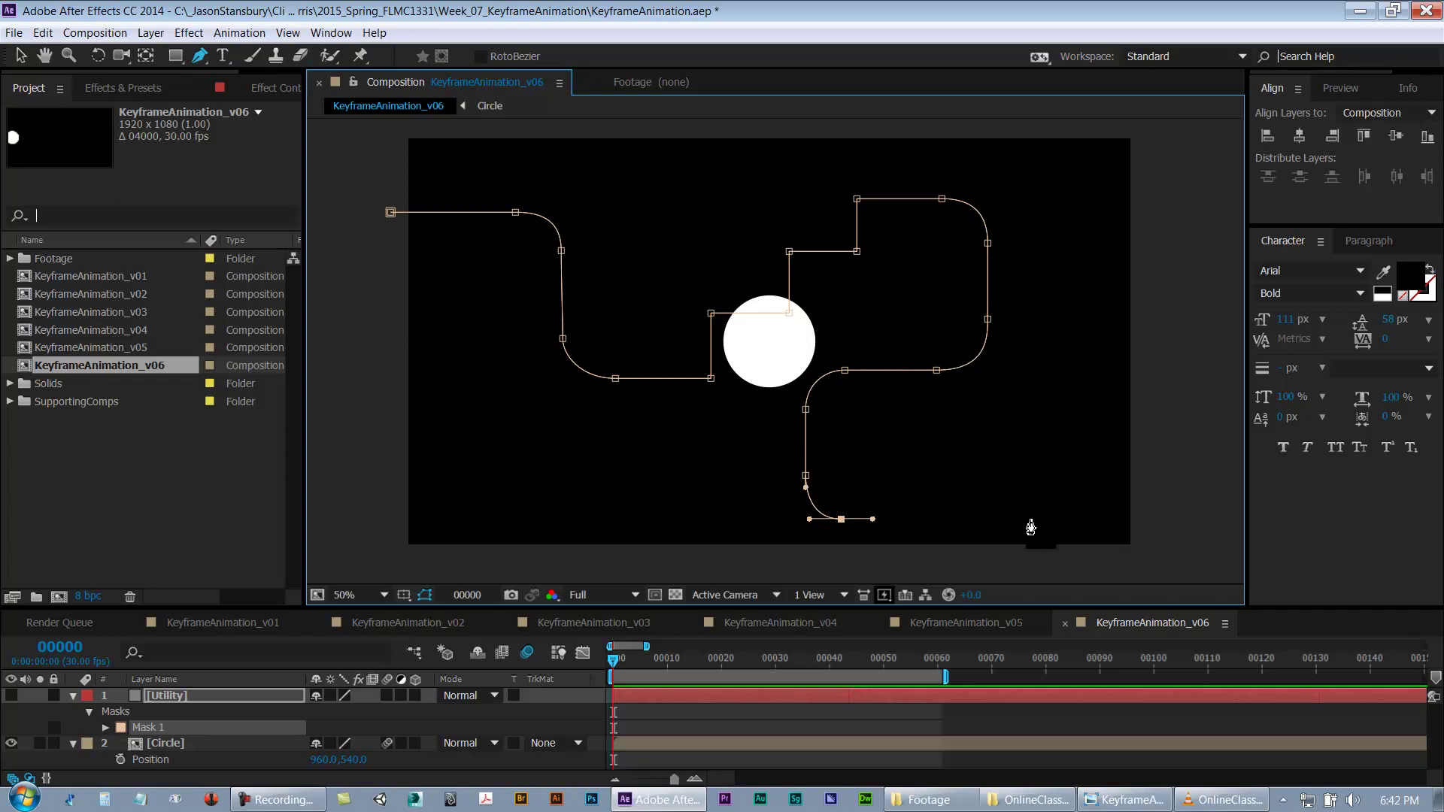
pyautogui.click(1003, 519)
pyautogui.moveTo(1004, 519); pyautogui.dragTo(1024, 519)
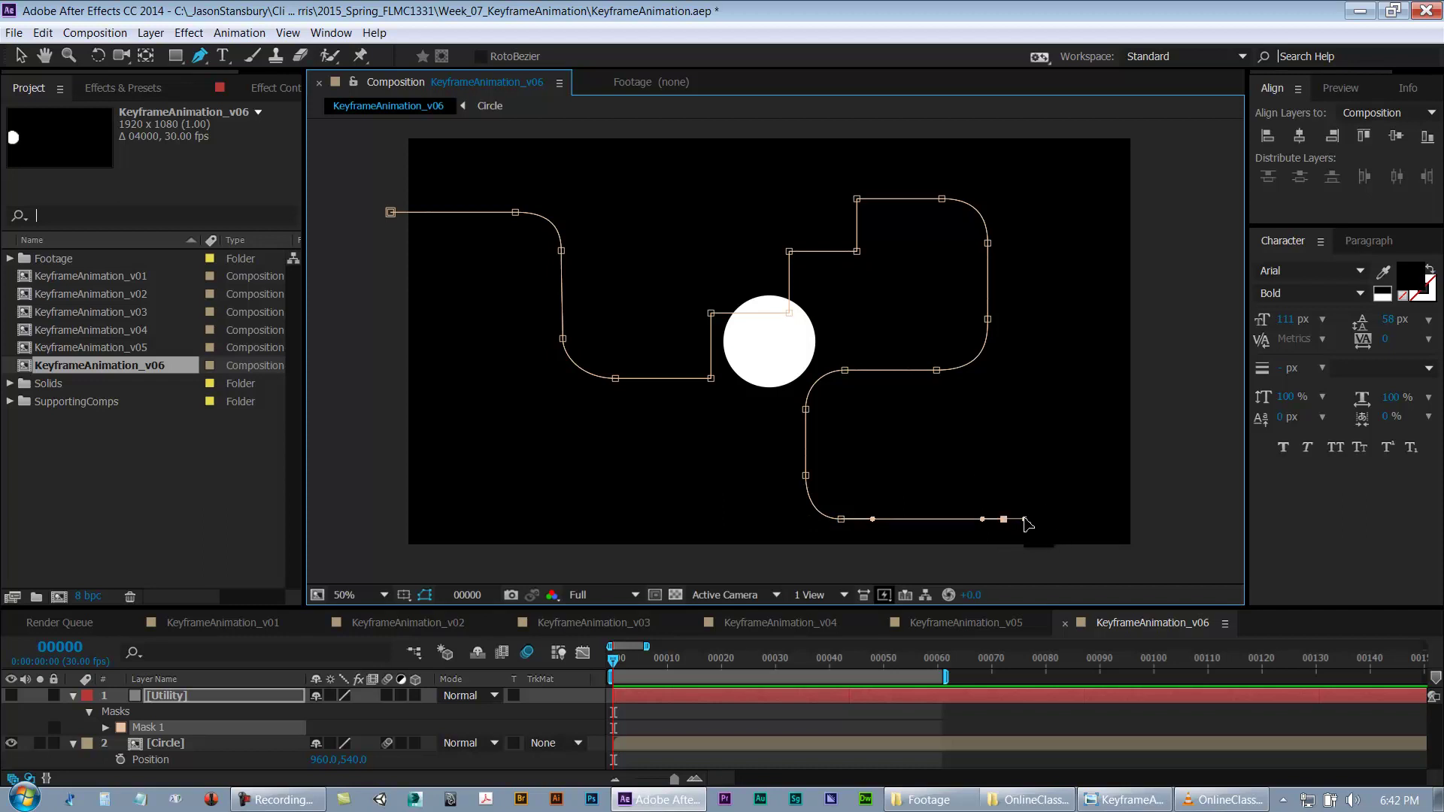
pyautogui.moveTo(1057, 466); pyautogui.dragTo(1053, 436)
pyautogui.moveTo(970, 466); pyautogui.dragTo(932, 435)
pyautogui.hotkey('ctrl', 'z')
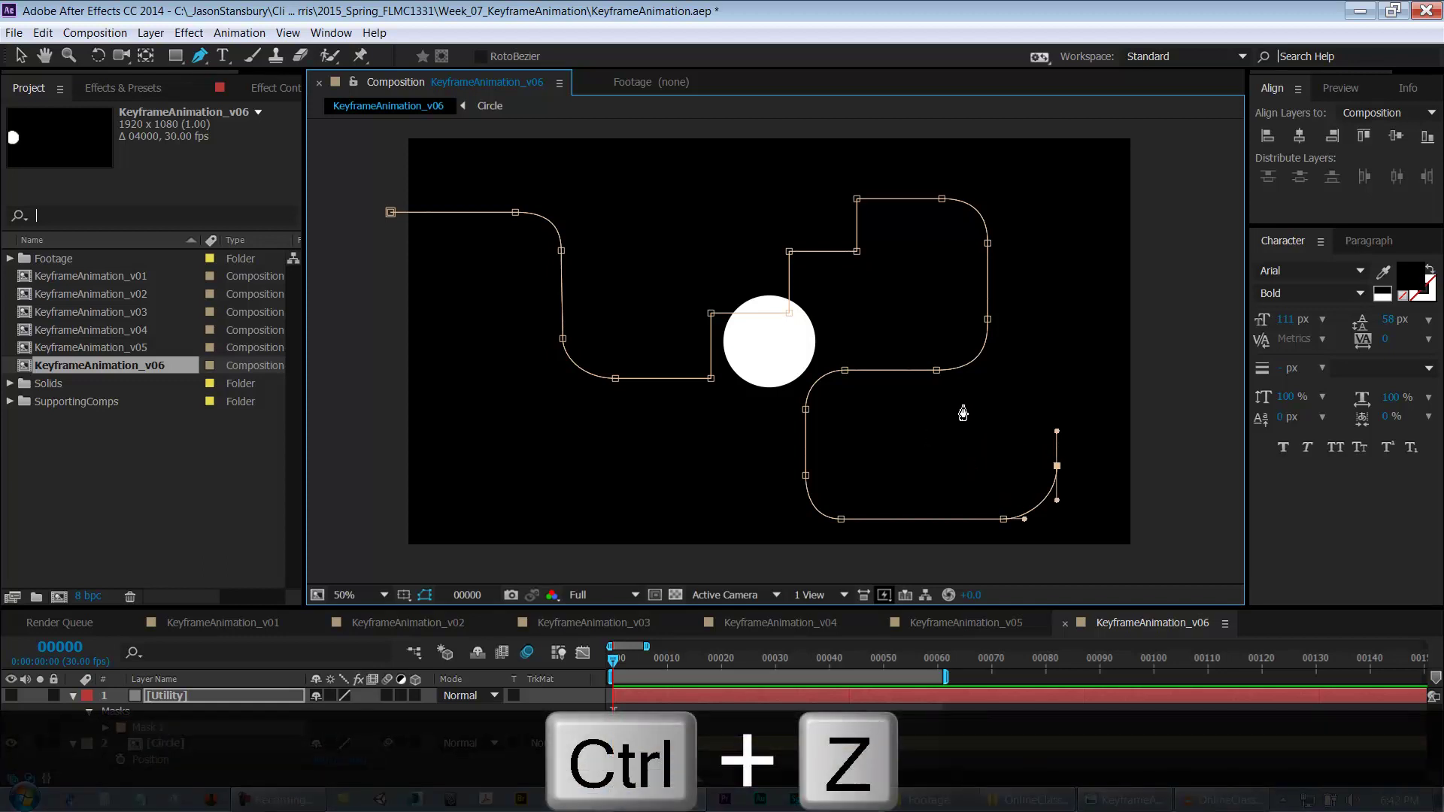
pyautogui.moveTo(1007, 406); pyautogui.dragTo(975, 407)
pyautogui.click(844, 412)
pyautogui.moveTo(848, 416); pyautogui.dragTo(865, 453)
pyautogui.hotkey('ctrl', 'z')
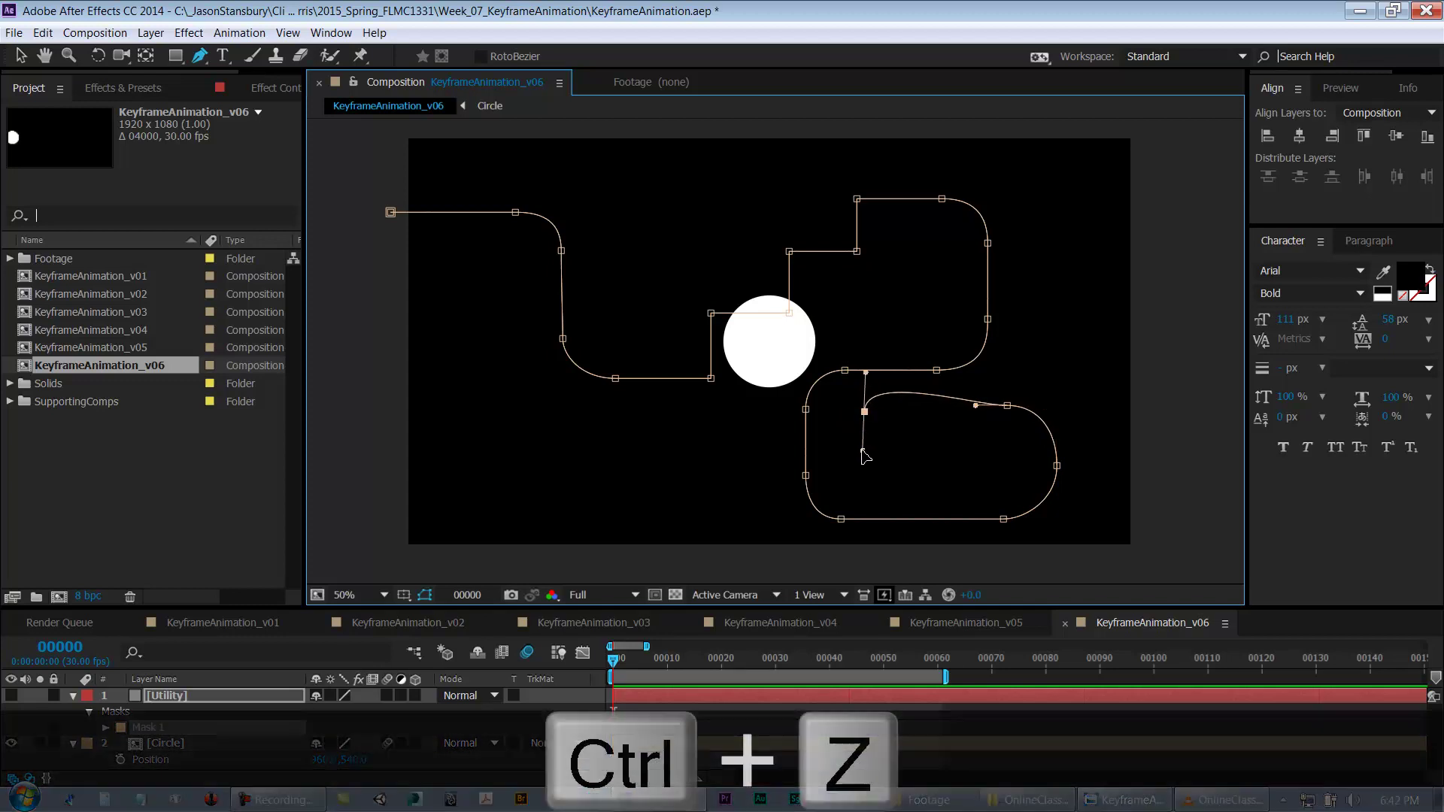
# Step: Finish the mask path with irregular wavy curves running left past the frame's edge just below its start, leaving it open and its points deselected
pyautogui.moveTo(904, 406); pyautogui.dragTo(880, 412)
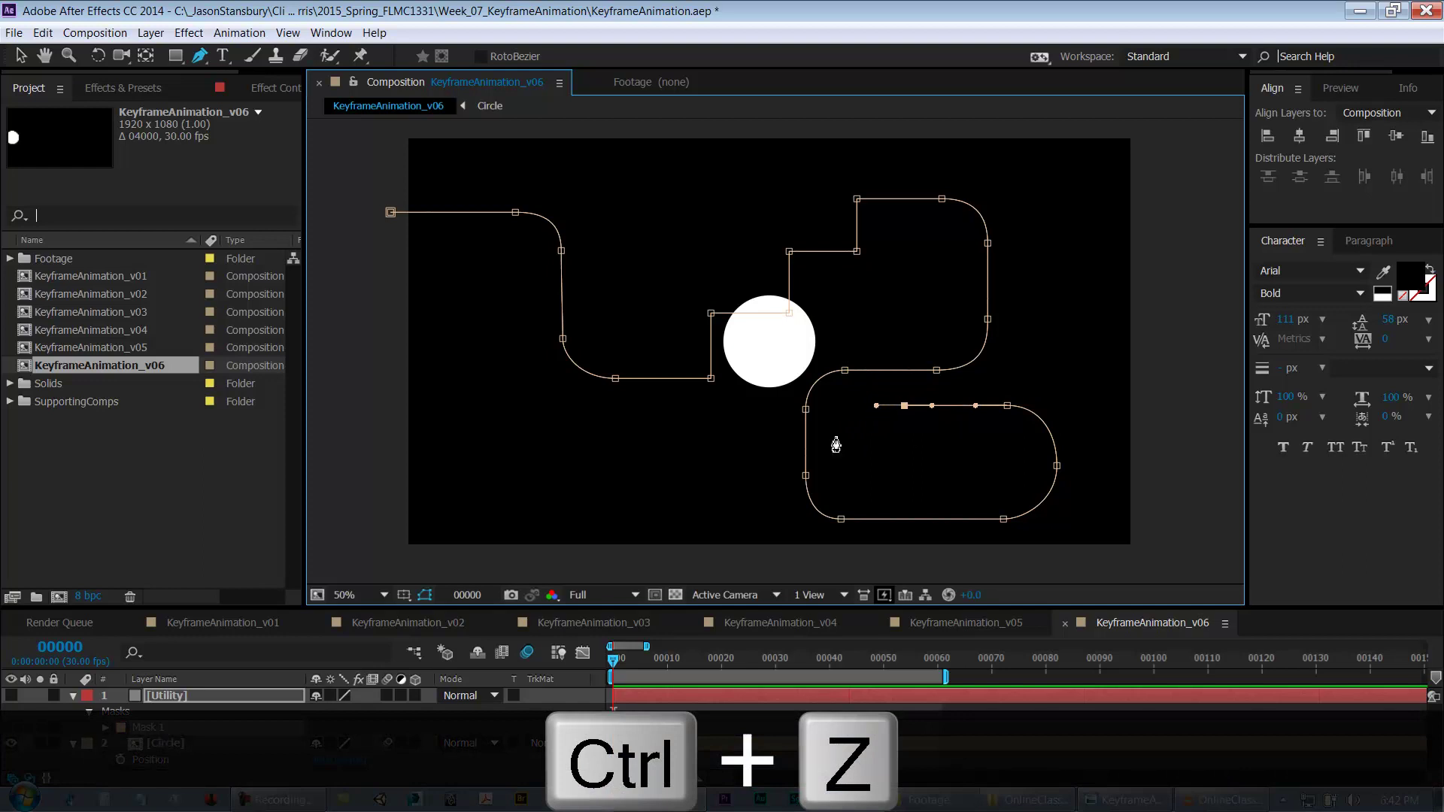
pyautogui.moveTo(844, 458); pyautogui.dragTo(818, 461)
pyautogui.moveTo(729, 425); pyautogui.dragTo(703, 430)
pyautogui.moveTo(739, 493); pyautogui.dragTo(691, 501)
pyautogui.moveTo(541, 450); pyautogui.dragTo(480, 432)
pyautogui.moveTo(459, 495); pyautogui.dragTo(426, 474)
pyautogui.moveTo(446, 315); pyautogui.dragTo(475, 246)
pyautogui.click(373, 249)
pyautogui.moveTo(370, 250); pyautogui.dragTo(354, 251)
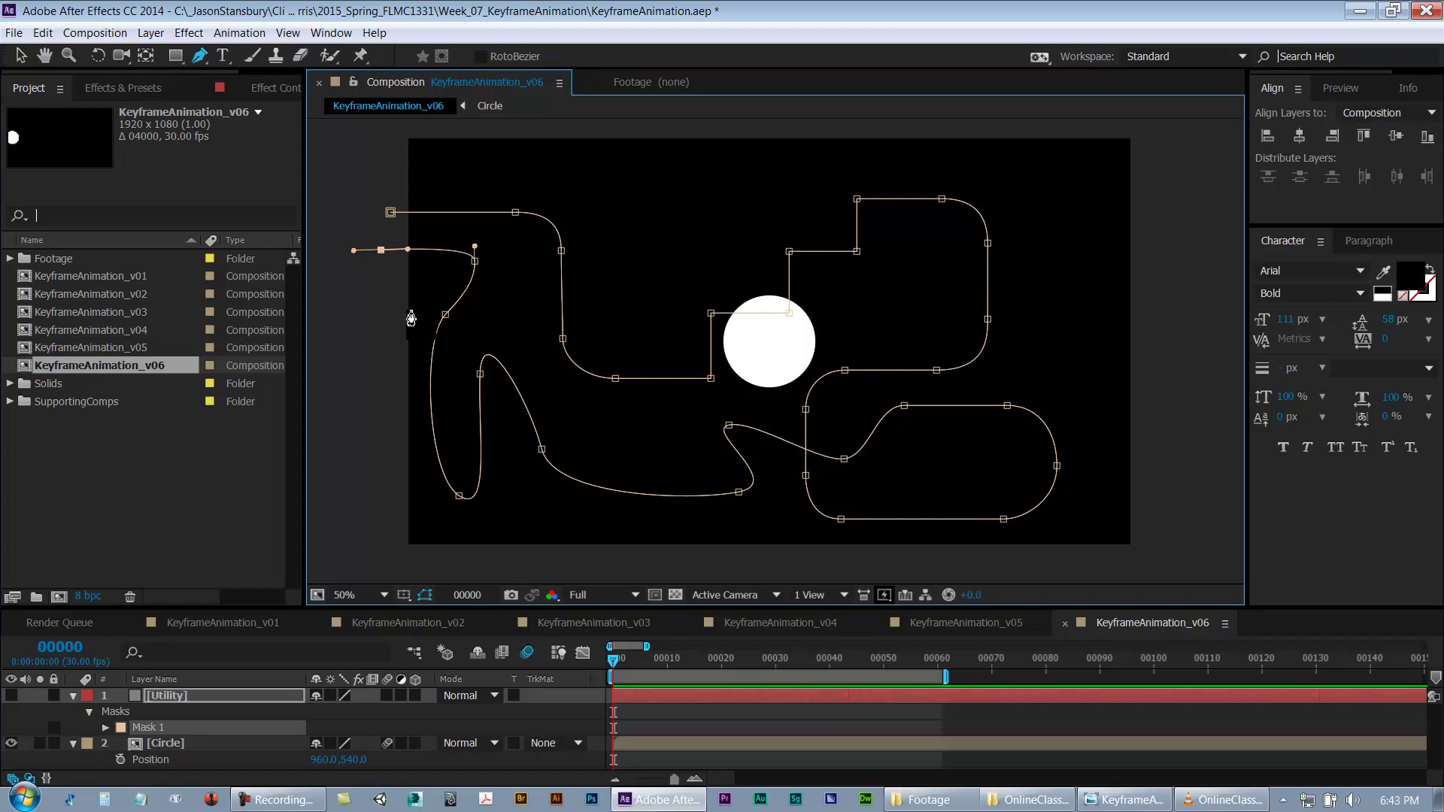
pyautogui.click(20, 55)
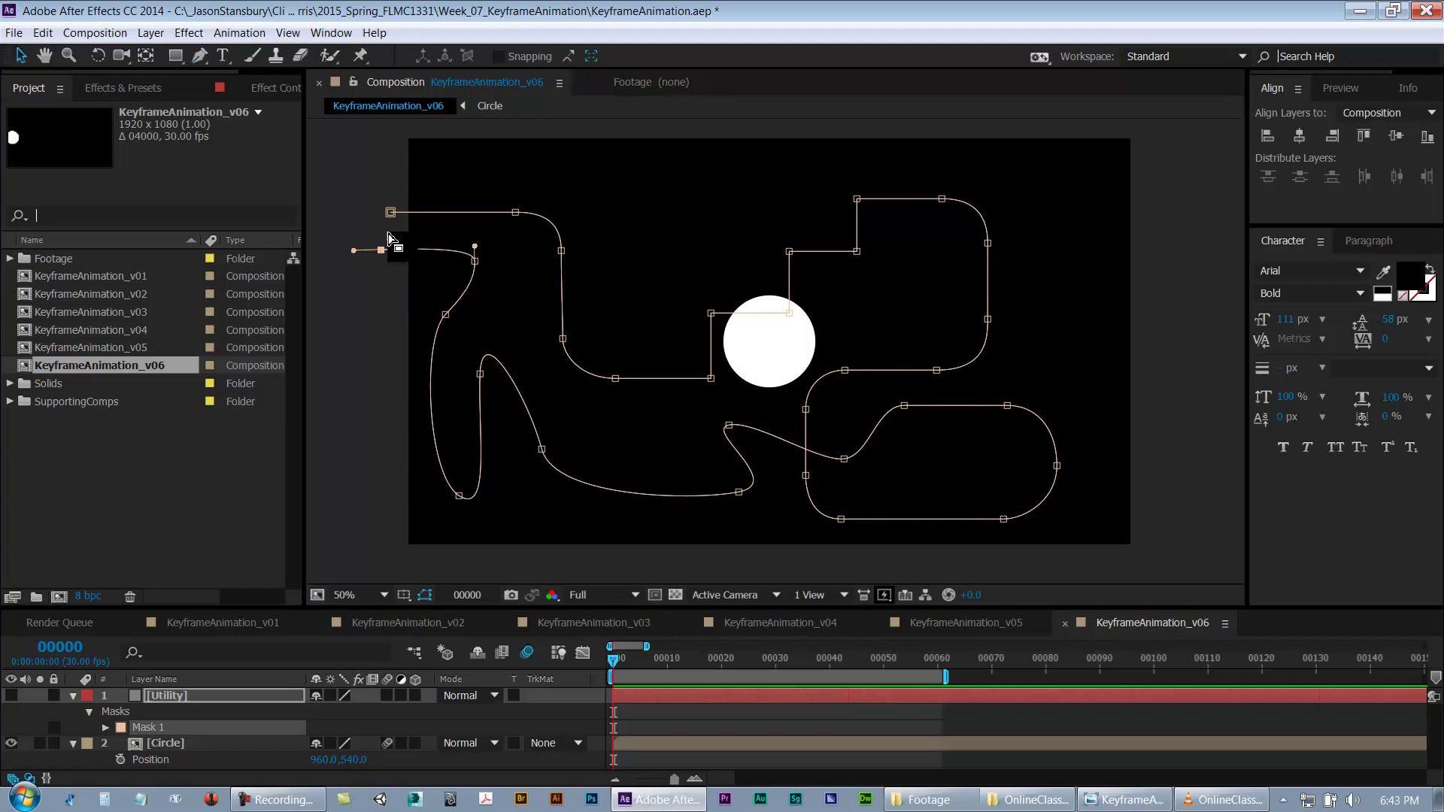
pyautogui.click(333, 190)
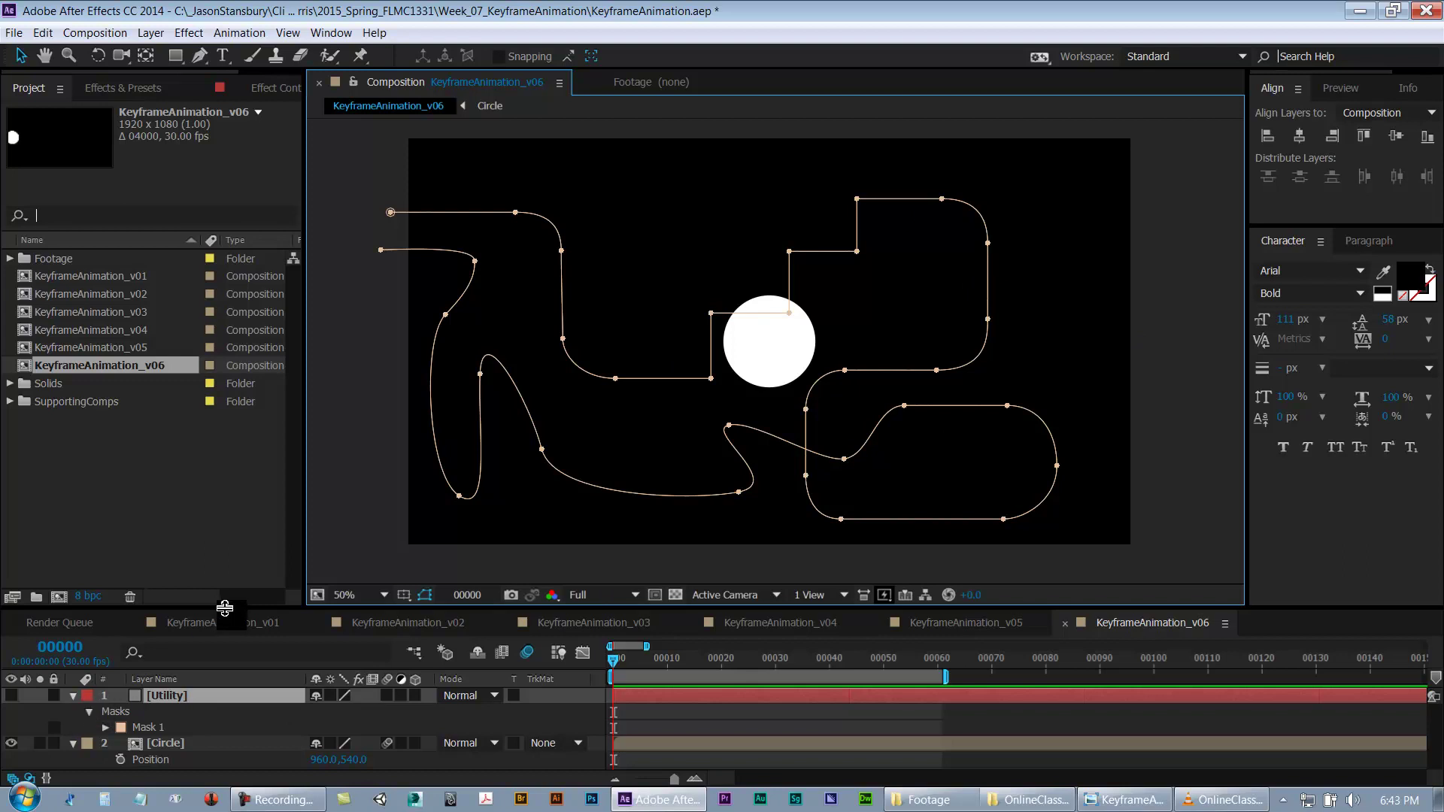
# Step: Enlarge the timeline area, expand Mask 1 on the Utility layer, and set the mask's outline color to red
pyautogui.moveTo(223, 611); pyautogui.dragTo(222, 564)
pyautogui.click(114, 679)
pyautogui.click(141, 682)
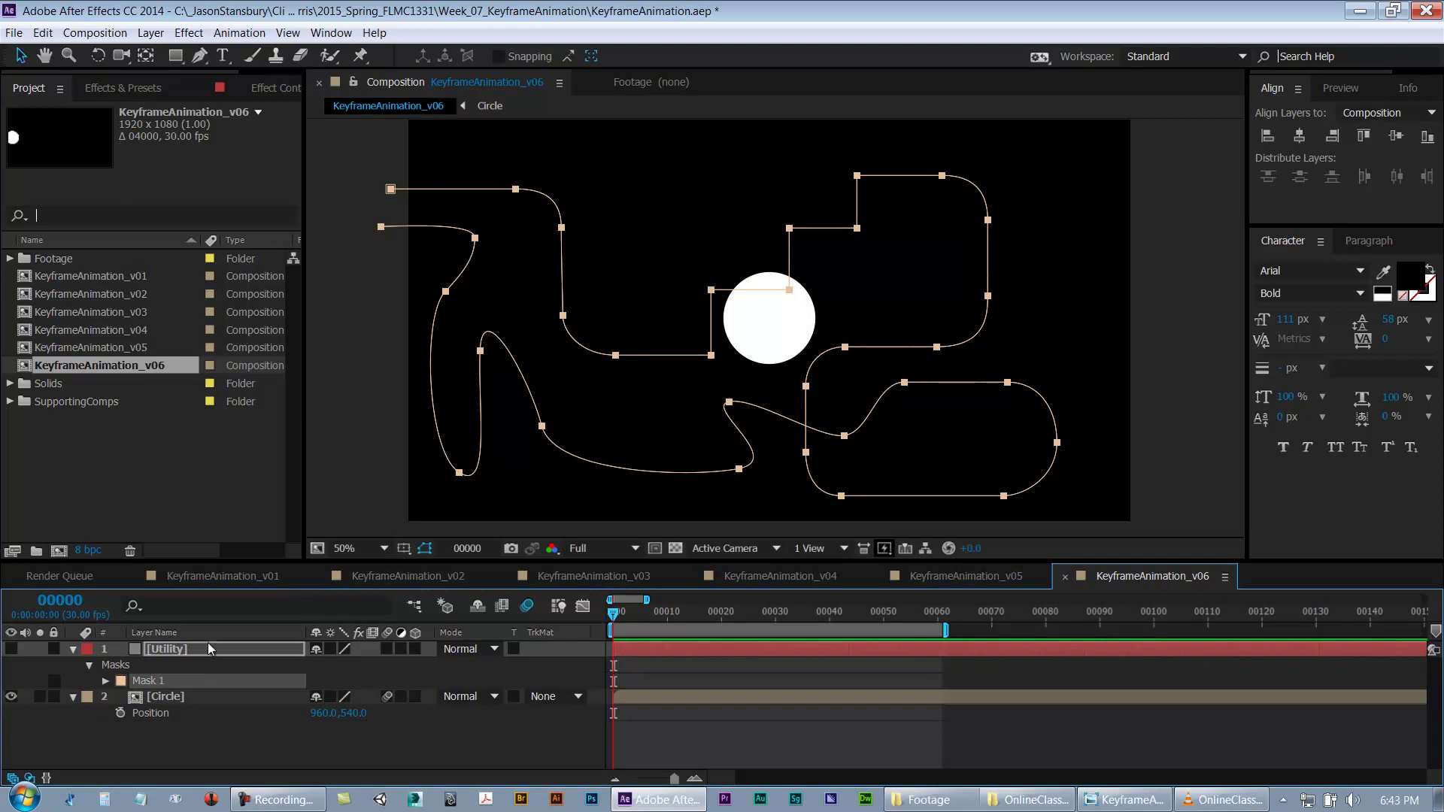
pyautogui.click(79, 681)
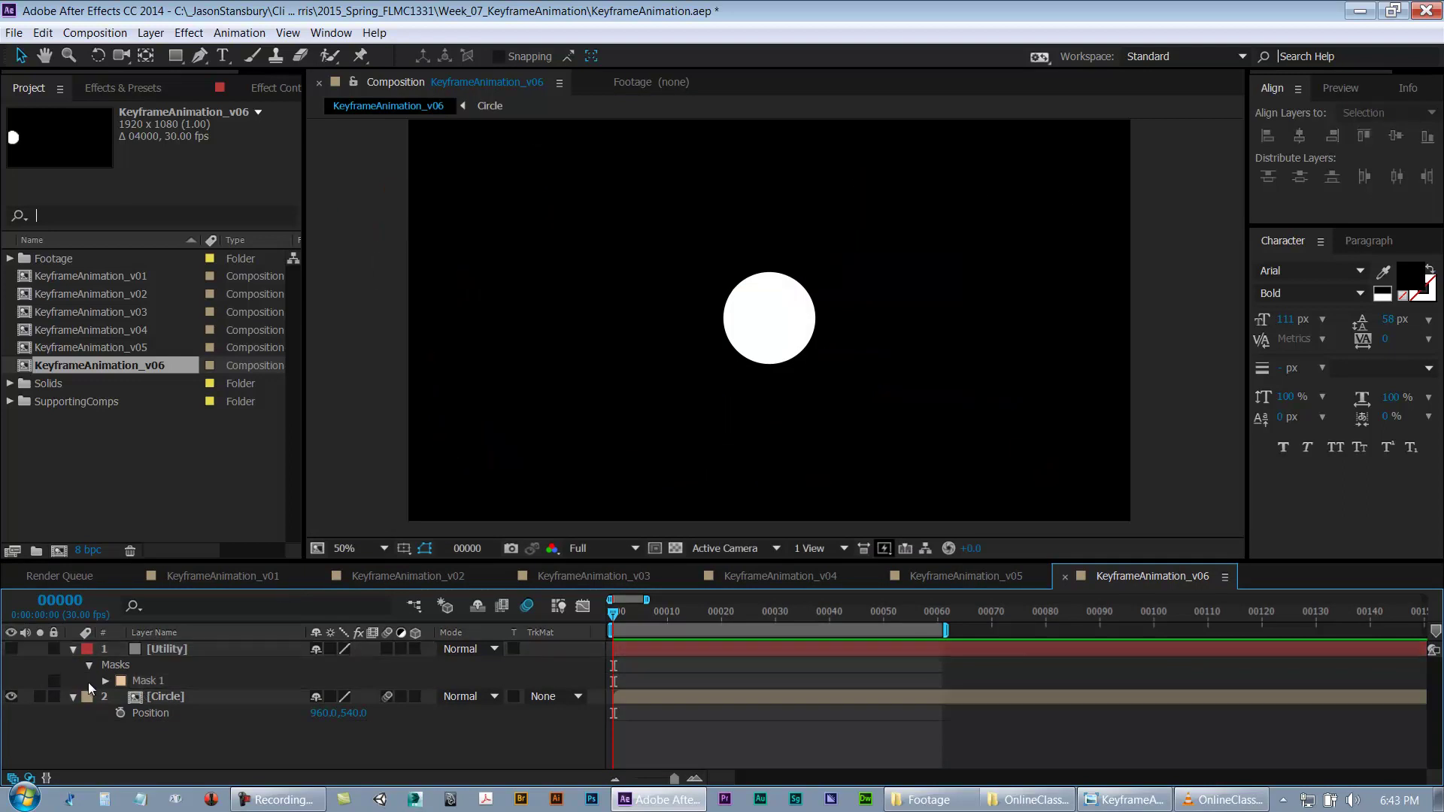
pyautogui.click(105, 680)
pyautogui.click(120, 681)
pyautogui.click(877, 548)
pyautogui.click(897, 510)
pyautogui.moveTo(926, 537); pyautogui.dragTo(926, 510)
pyautogui.click(1071, 511)
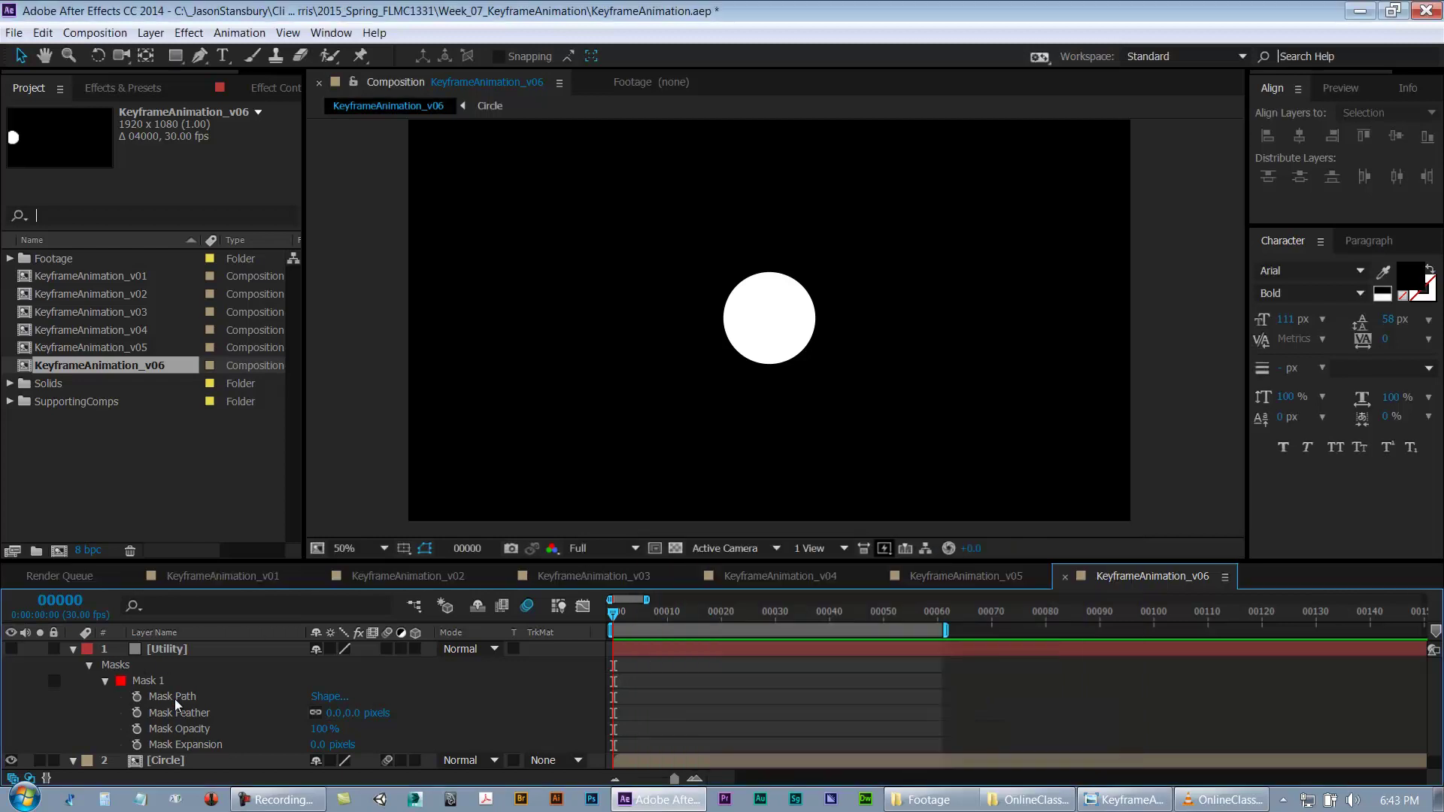
# Step: Copy Mask 1's Mask Path and paste it into the Circle layer's Position property, with keyframing enabled at frame 0
pyautogui.hotkey('ctrl', 'c')
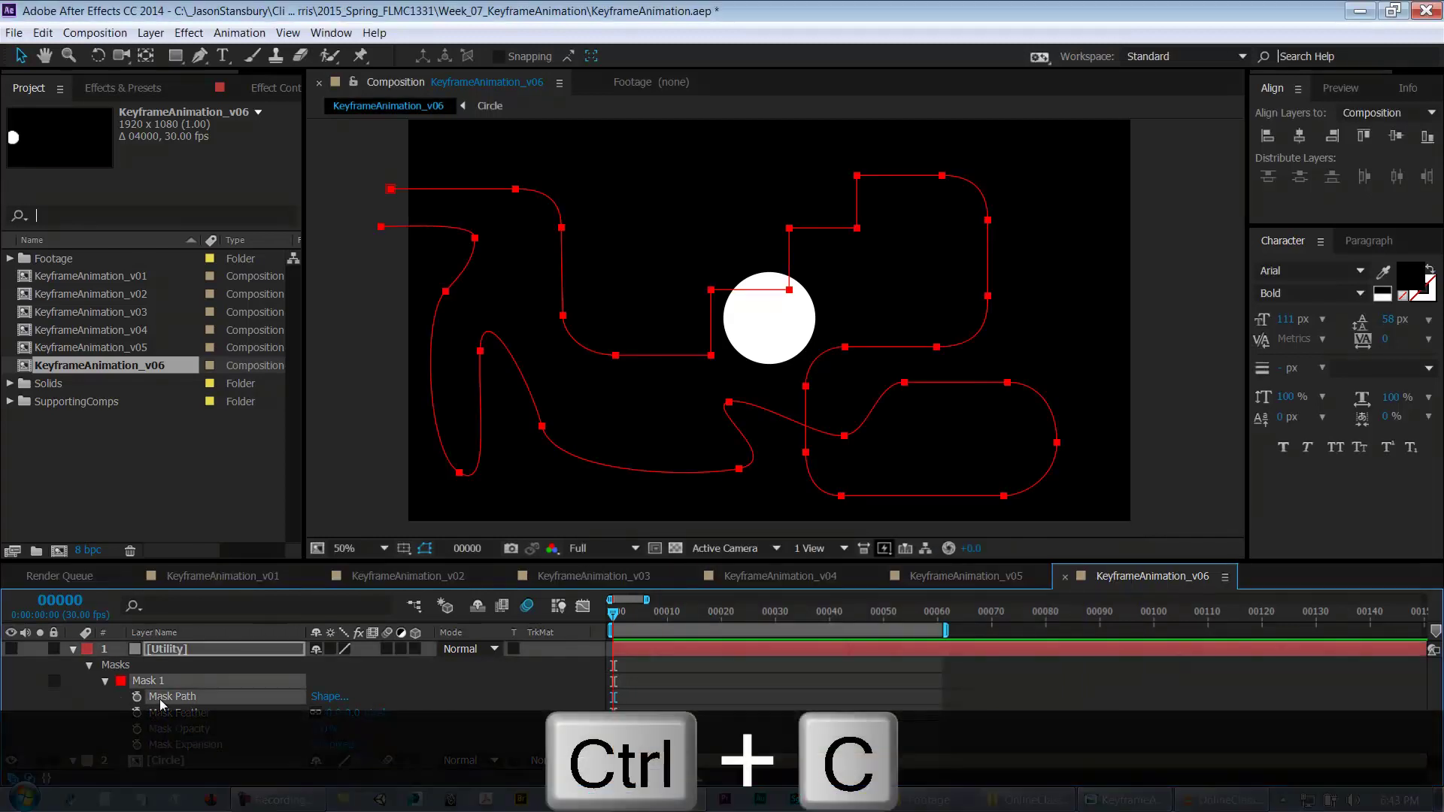
pyautogui.click(74, 649)
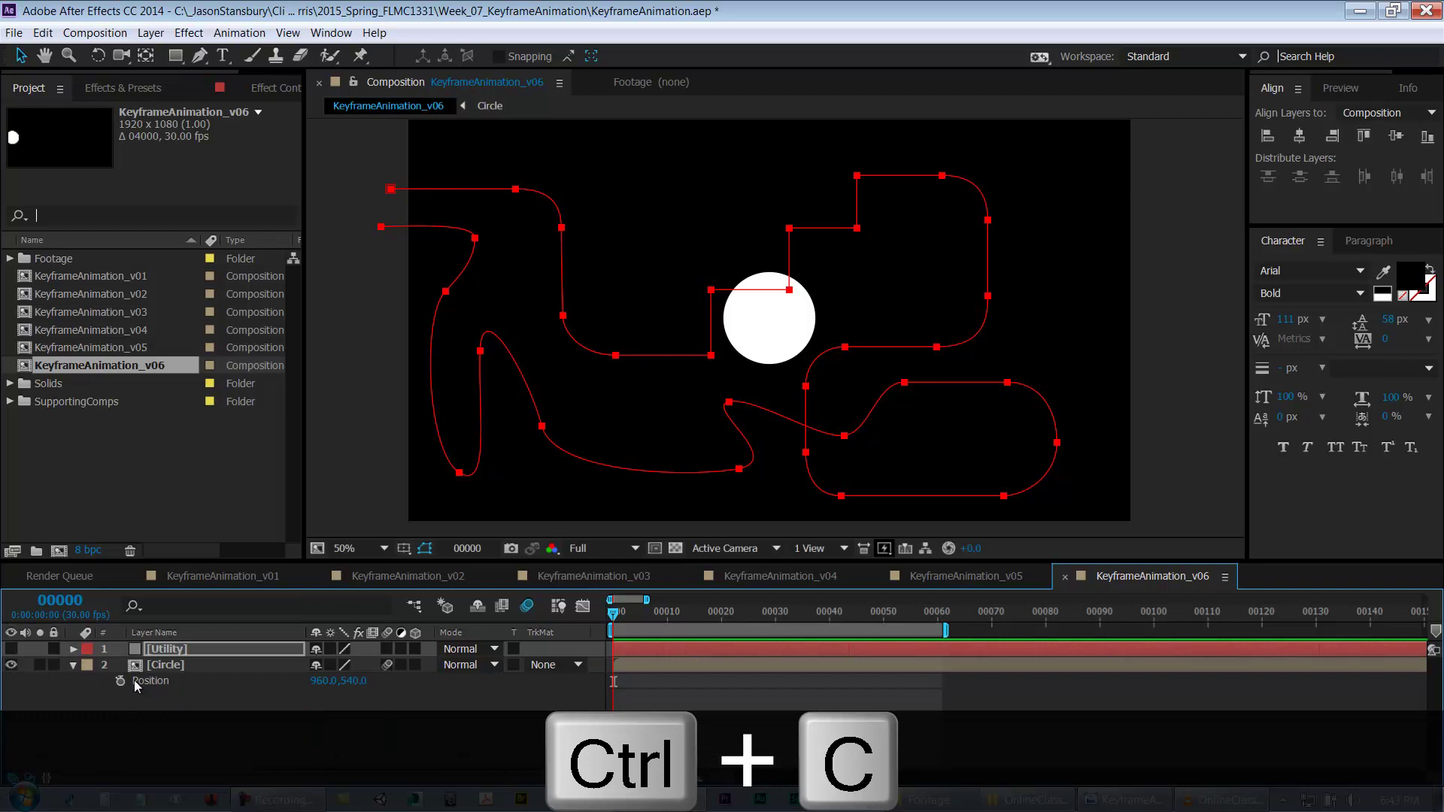
pyautogui.click(165, 666)
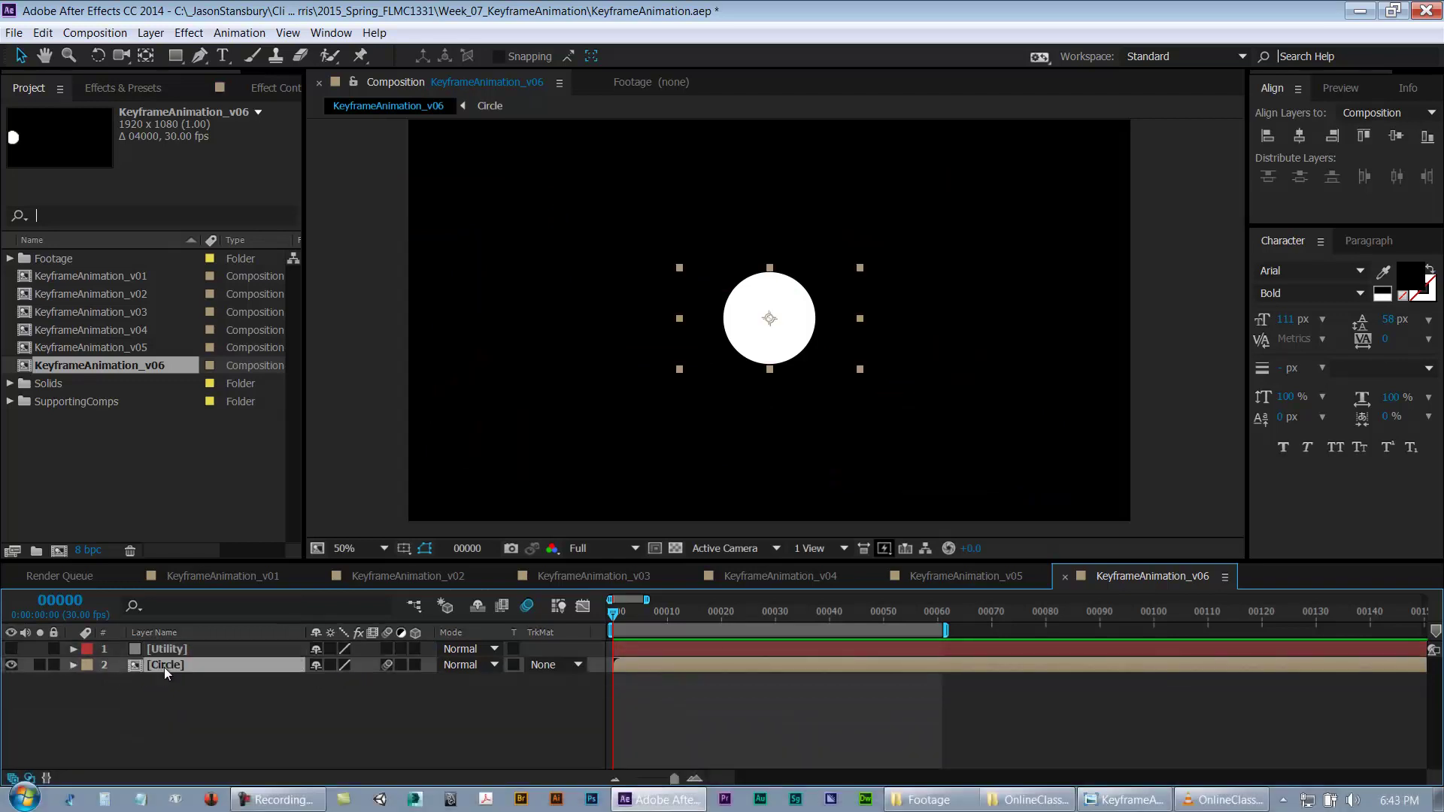
pyautogui.press('p')
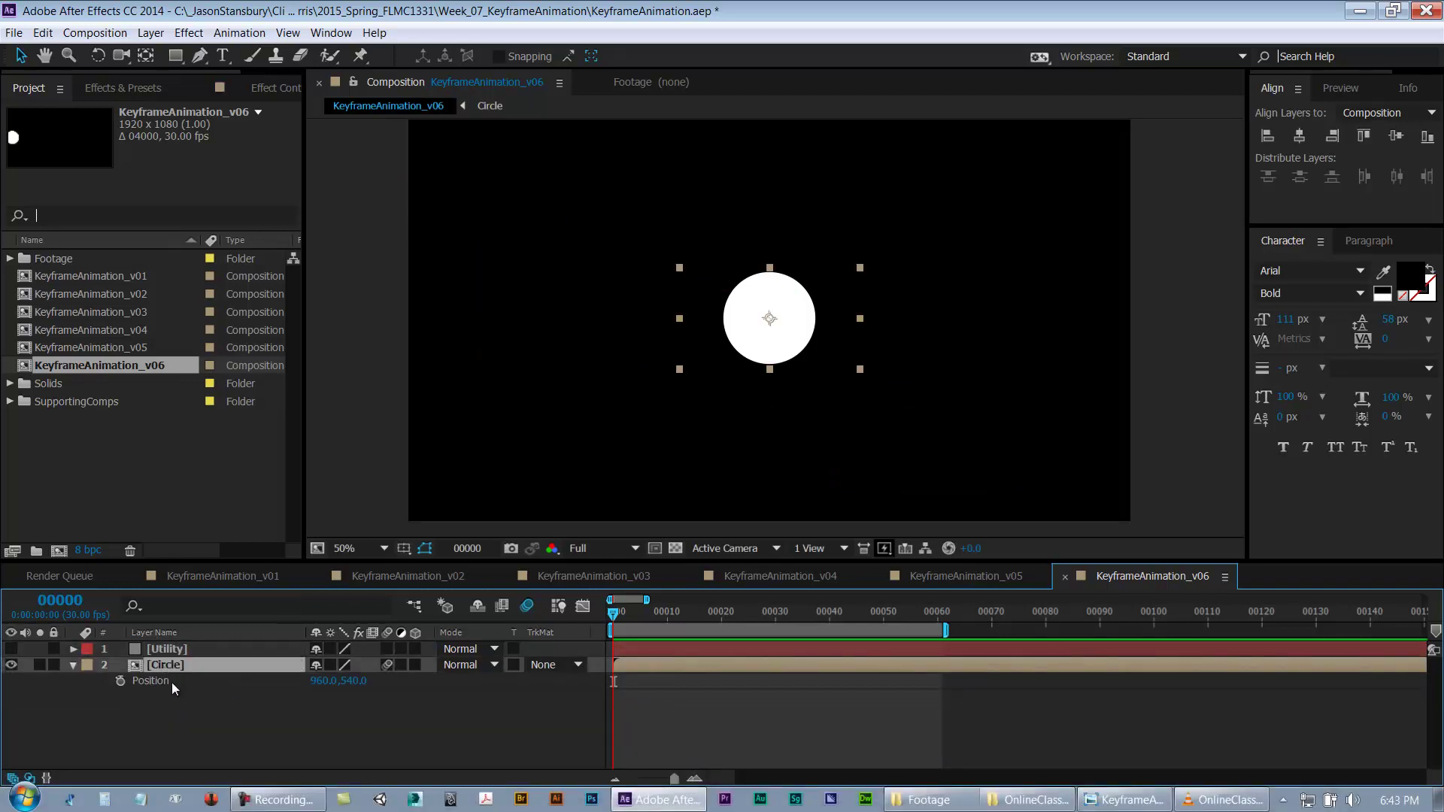
pyautogui.click(120, 681)
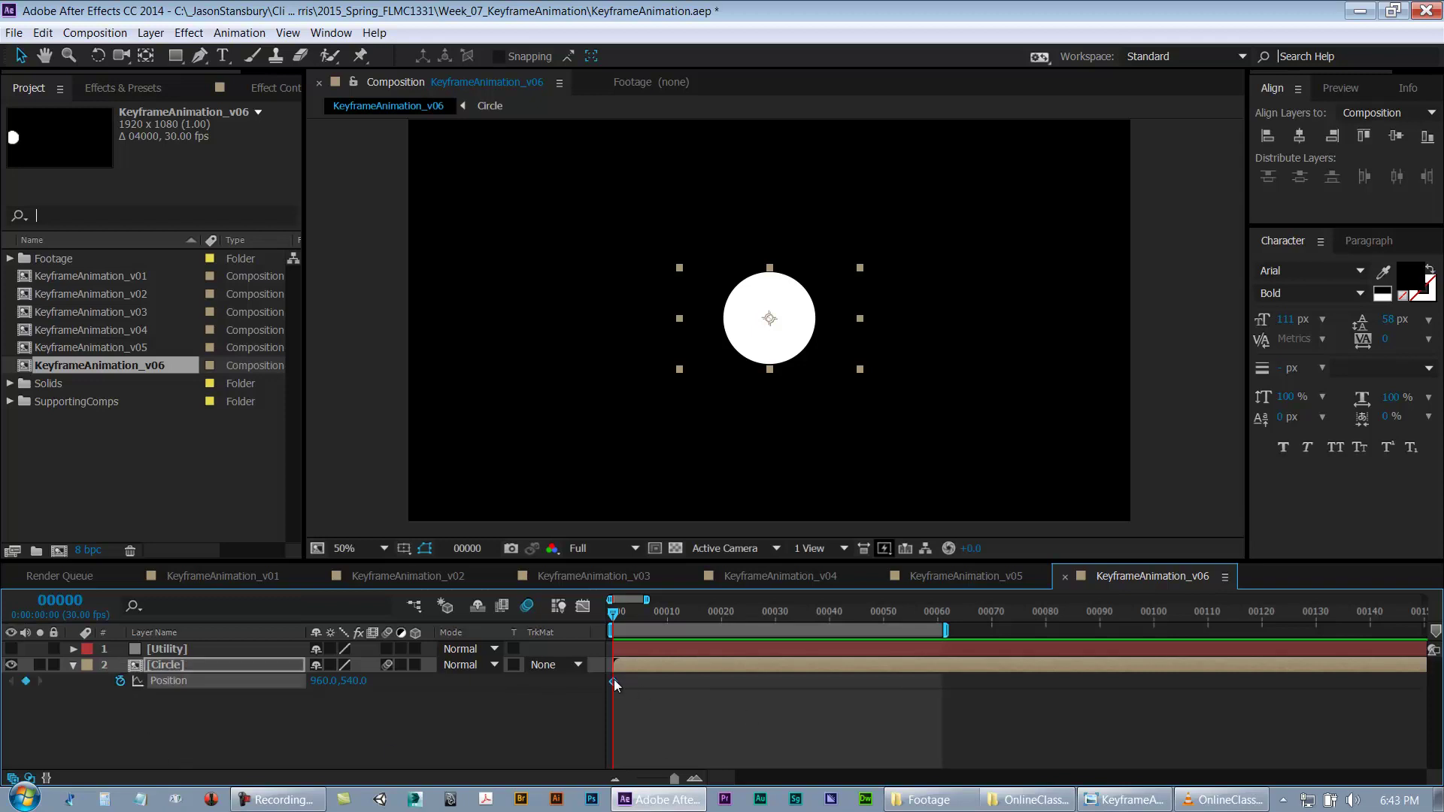
pyautogui.hotkey('ctrl', 'v')
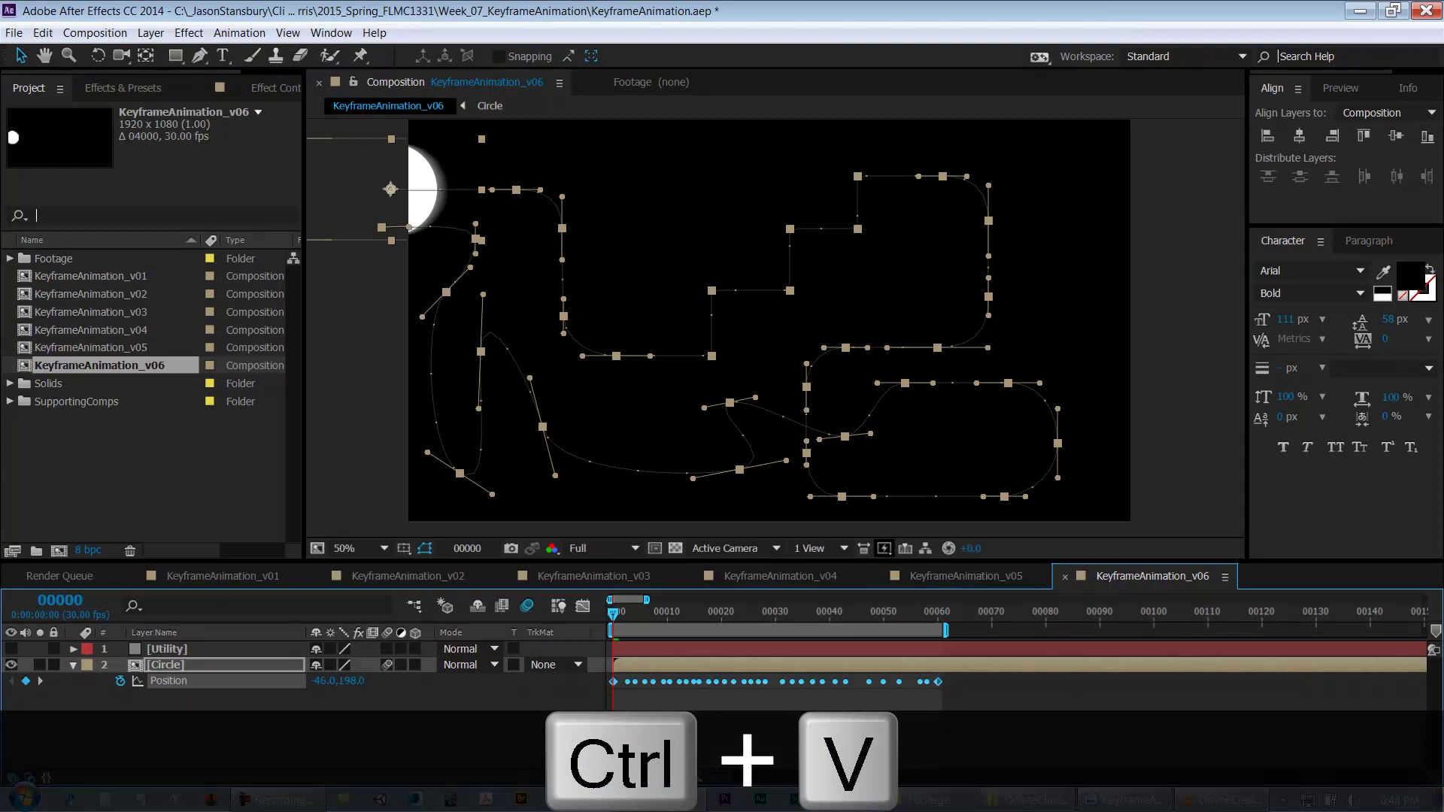
pyautogui.press('F2')
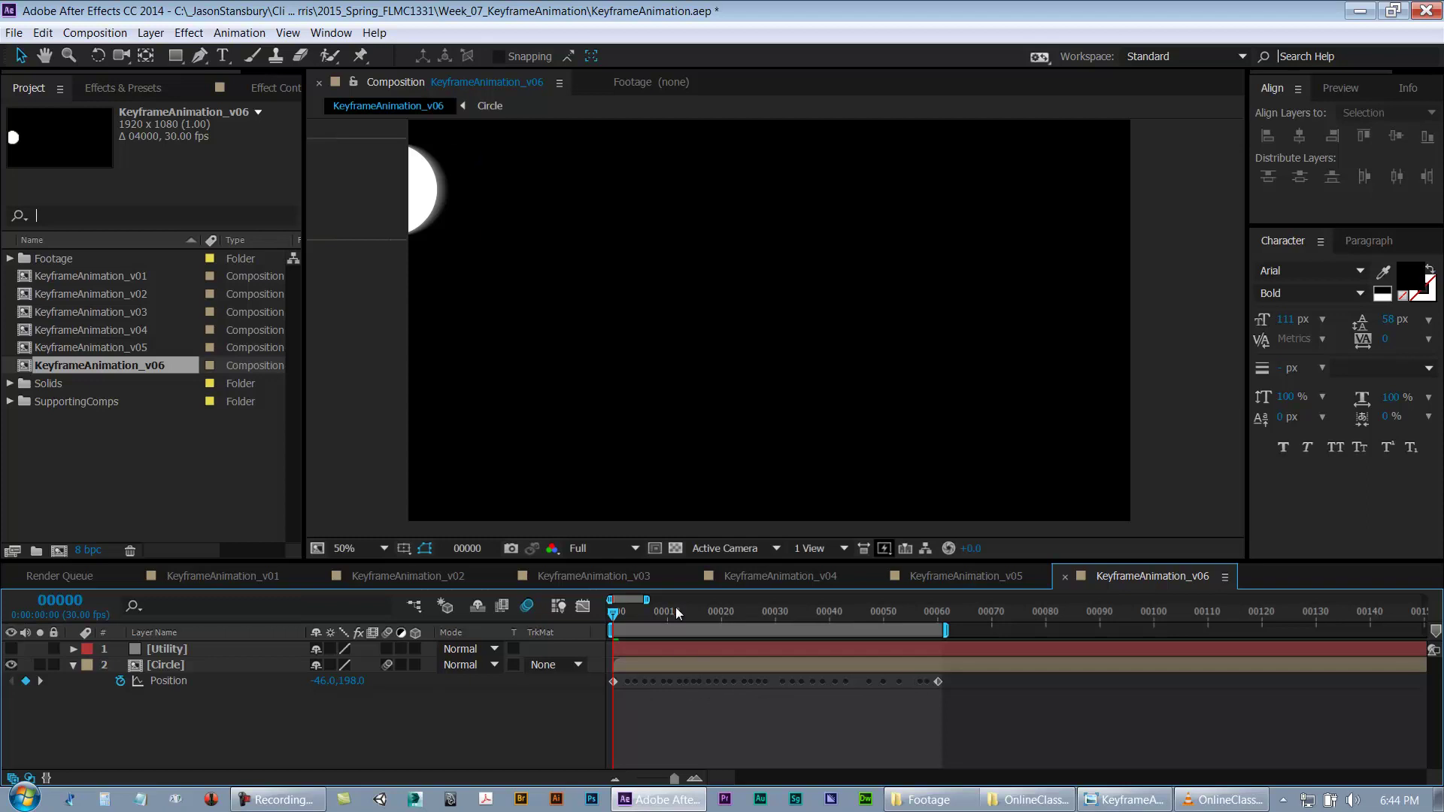
# Step: Scrub to frame 20 and RAM preview the Circle layer's motion along the new path
pyautogui.moveTo(679, 610); pyautogui.dragTo(720, 611)
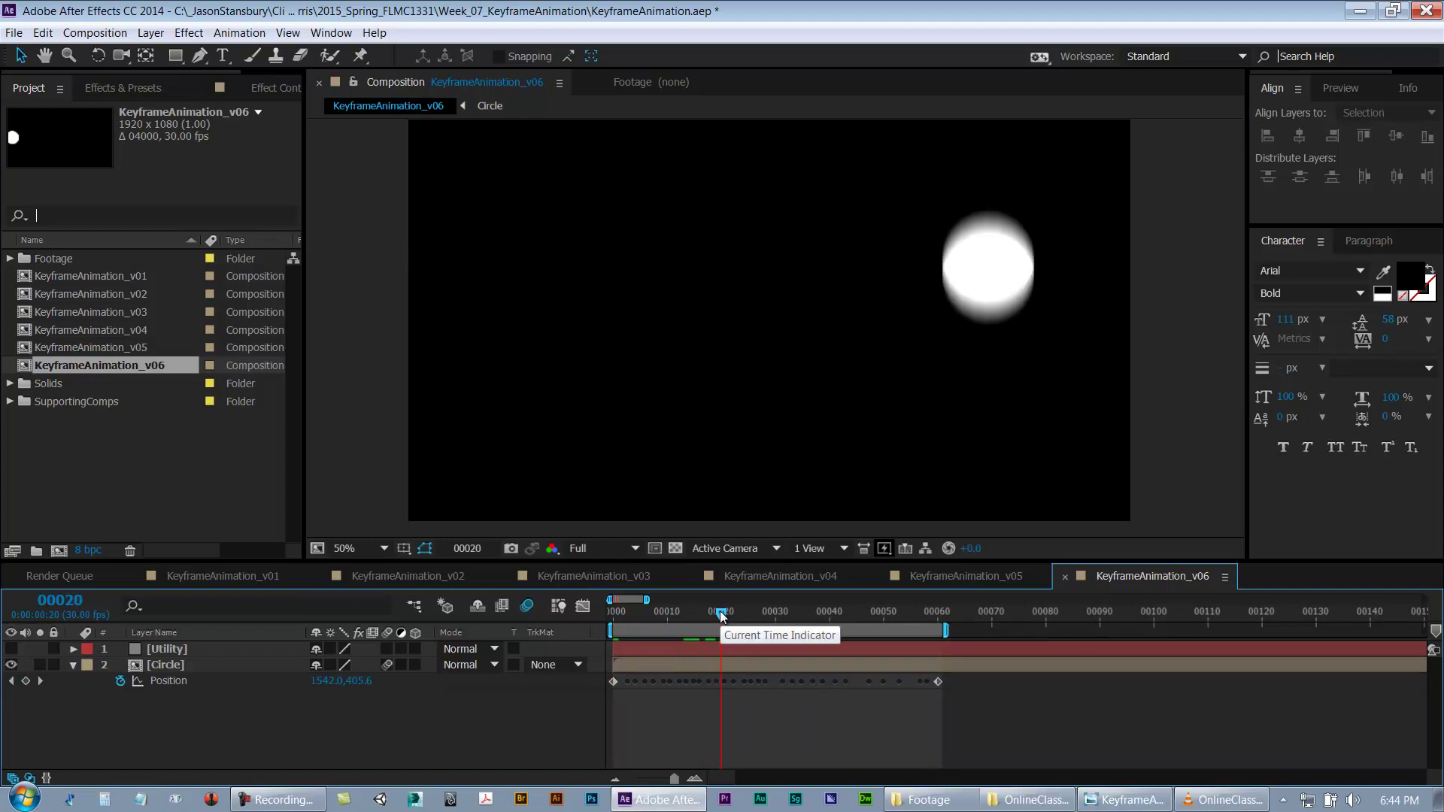
pyautogui.press('KP_0')
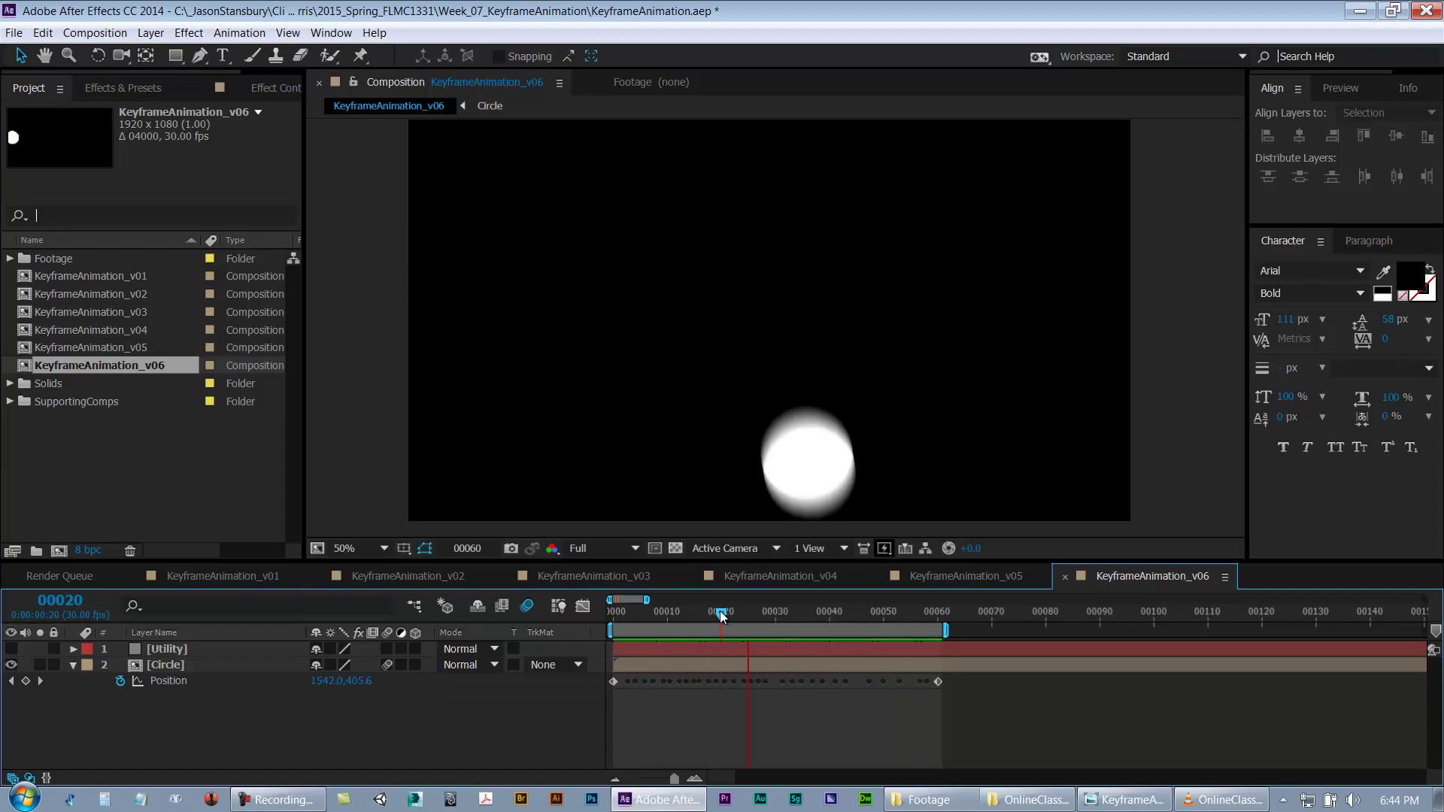
pyautogui.press('space')
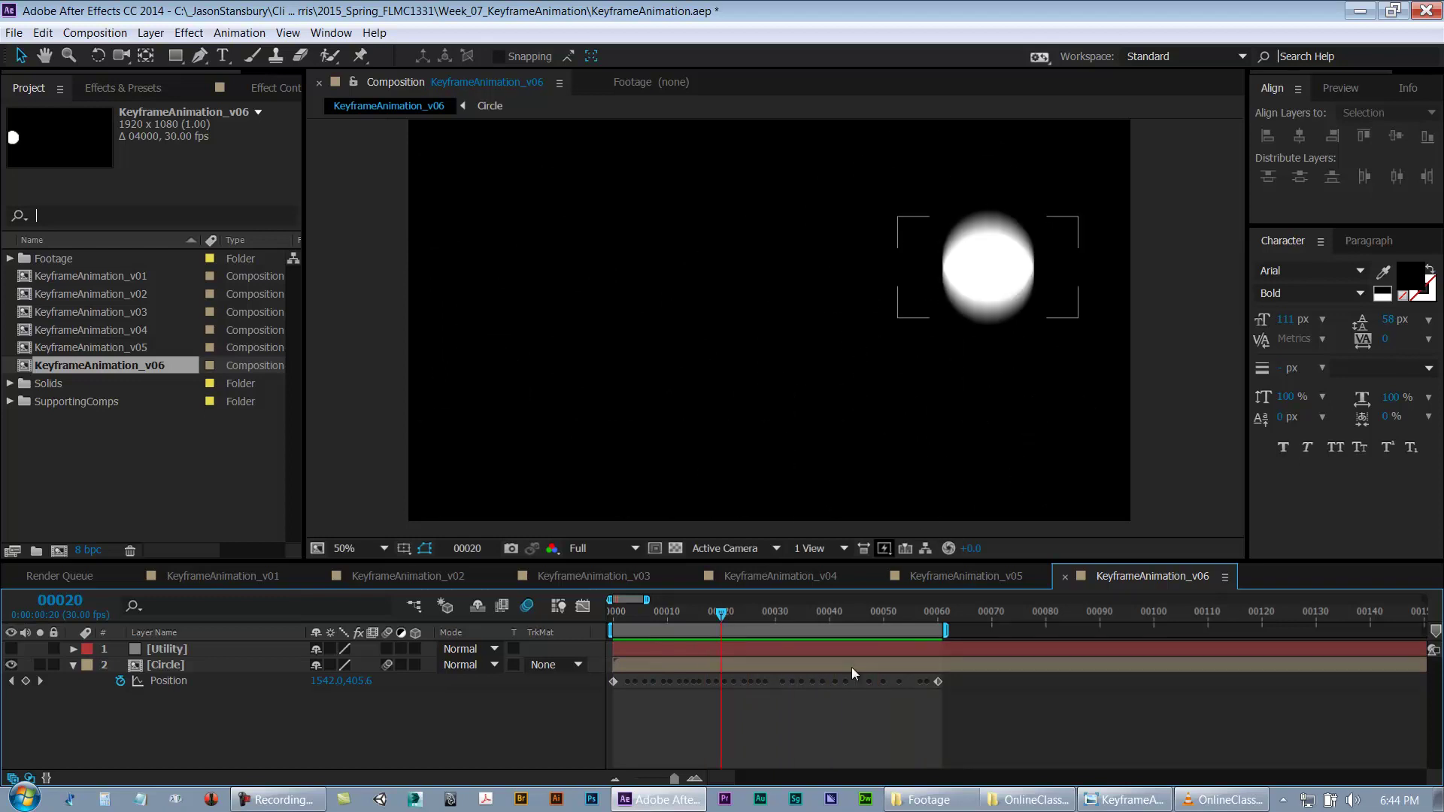
pyautogui.press('F2')
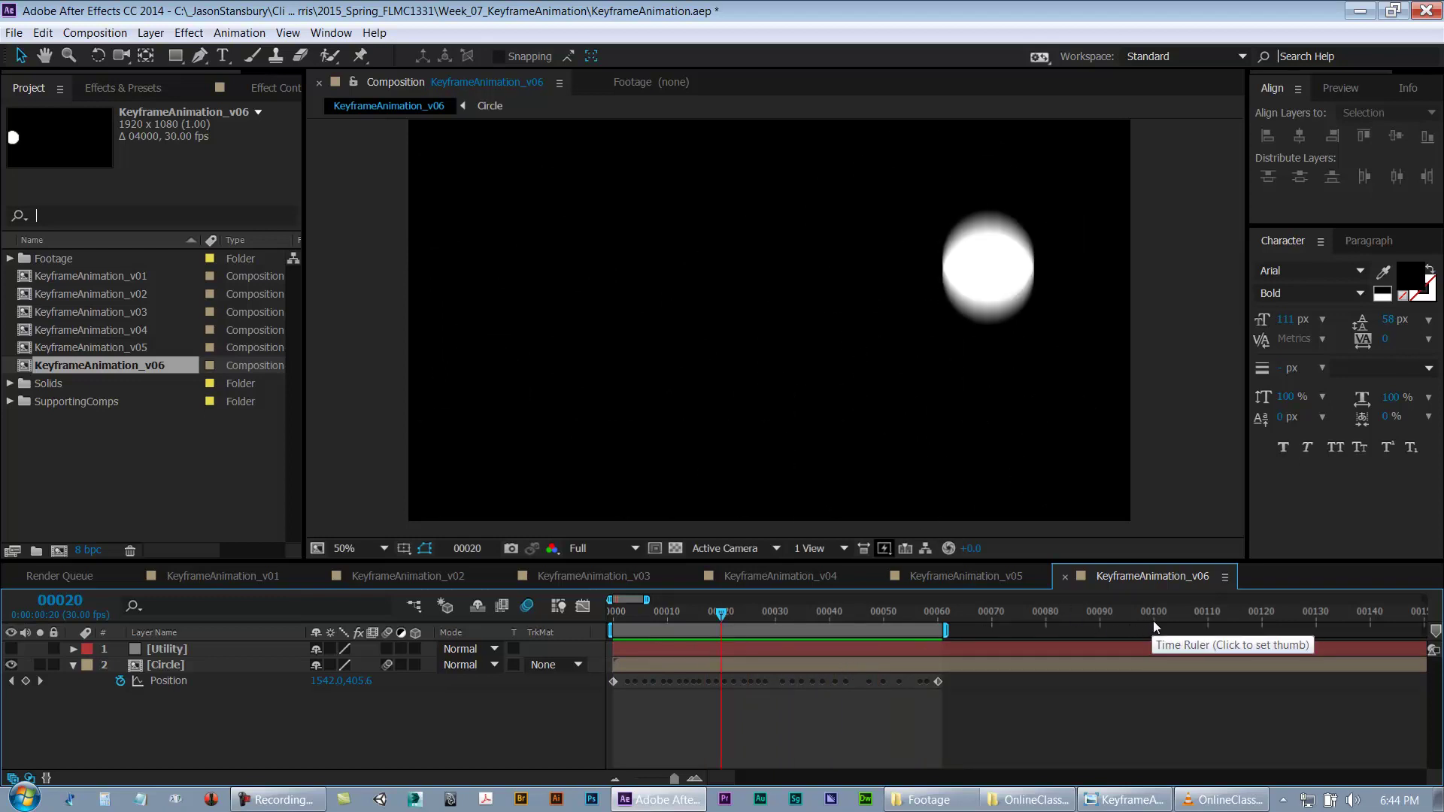
# Step: Move the current time to frame 120 in KeyframeAnimation_v06, beyond the Circle layer's last Position keyframe
pyautogui.click(782, 686)
pyautogui.press('-')
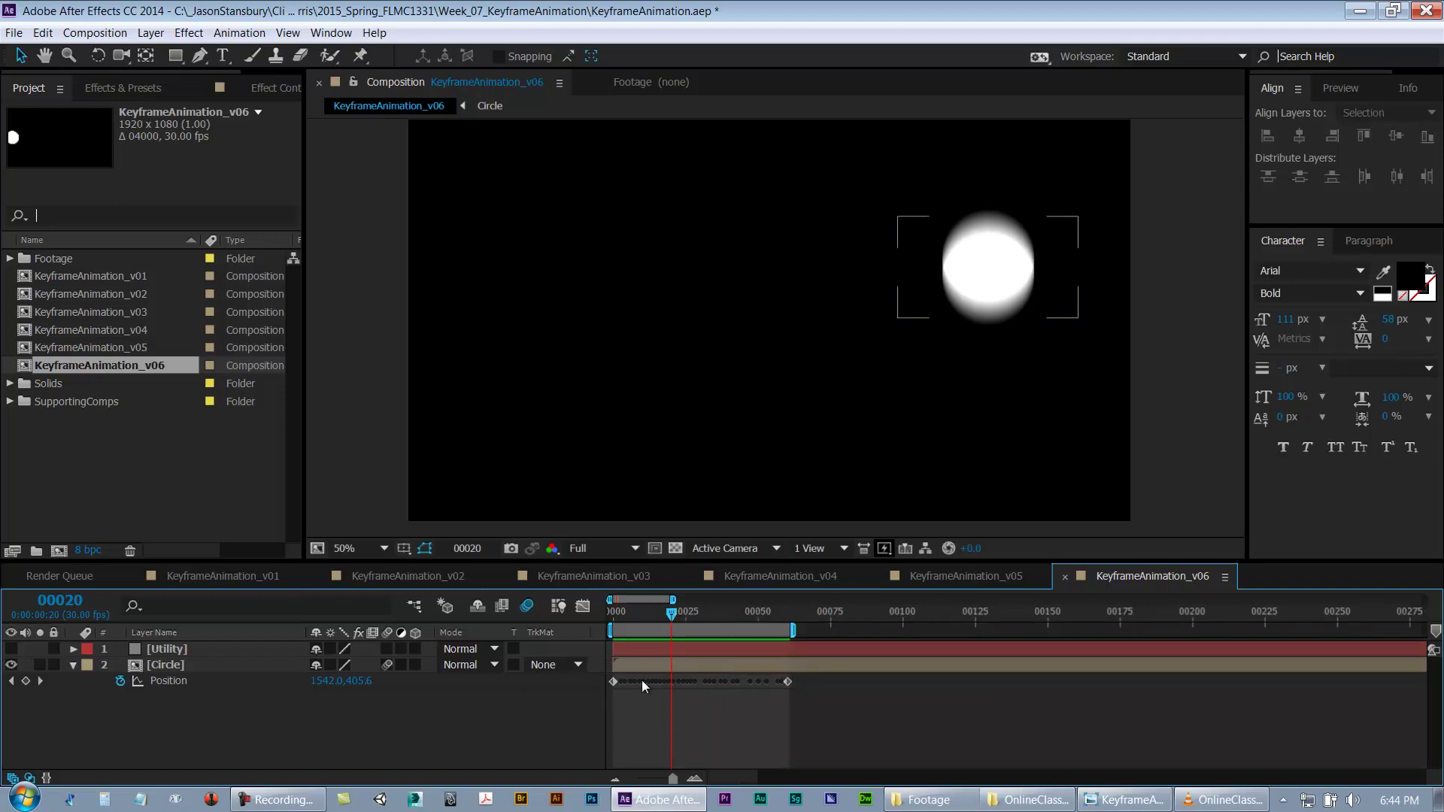
pyautogui.click(656, 679)
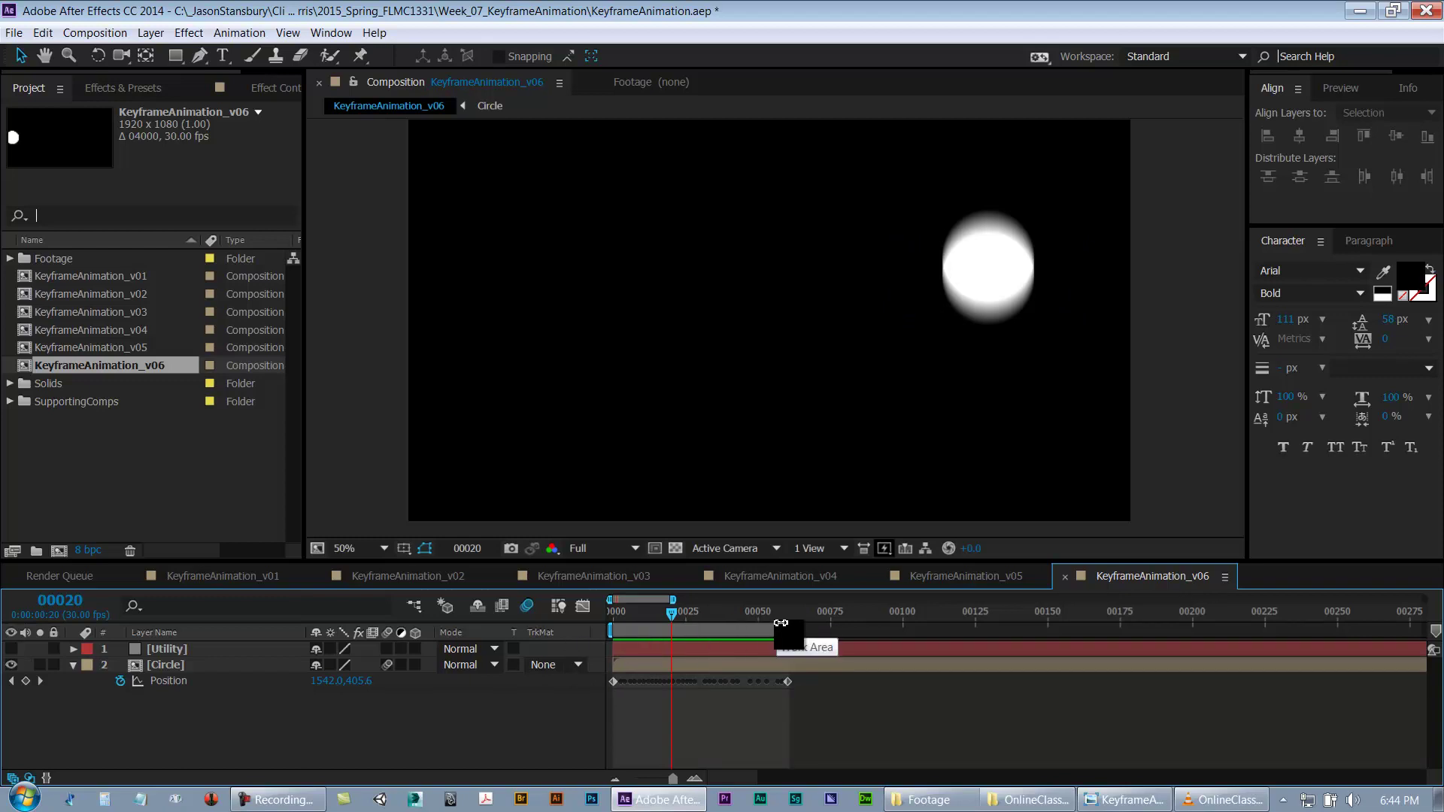
pyautogui.click(788, 615)
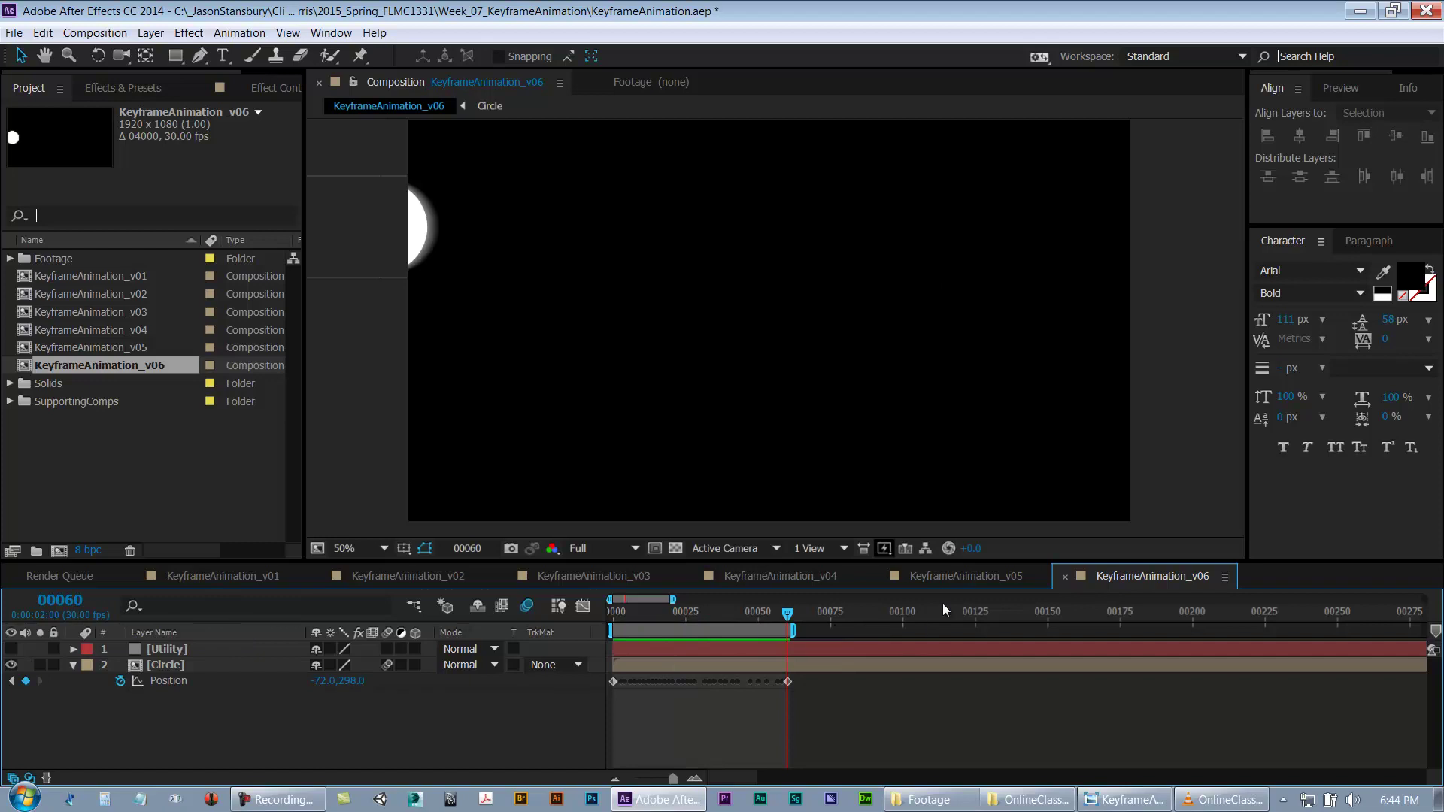
pyautogui.click(60, 600)
pyautogui.write('120')
pyautogui.press('Return')
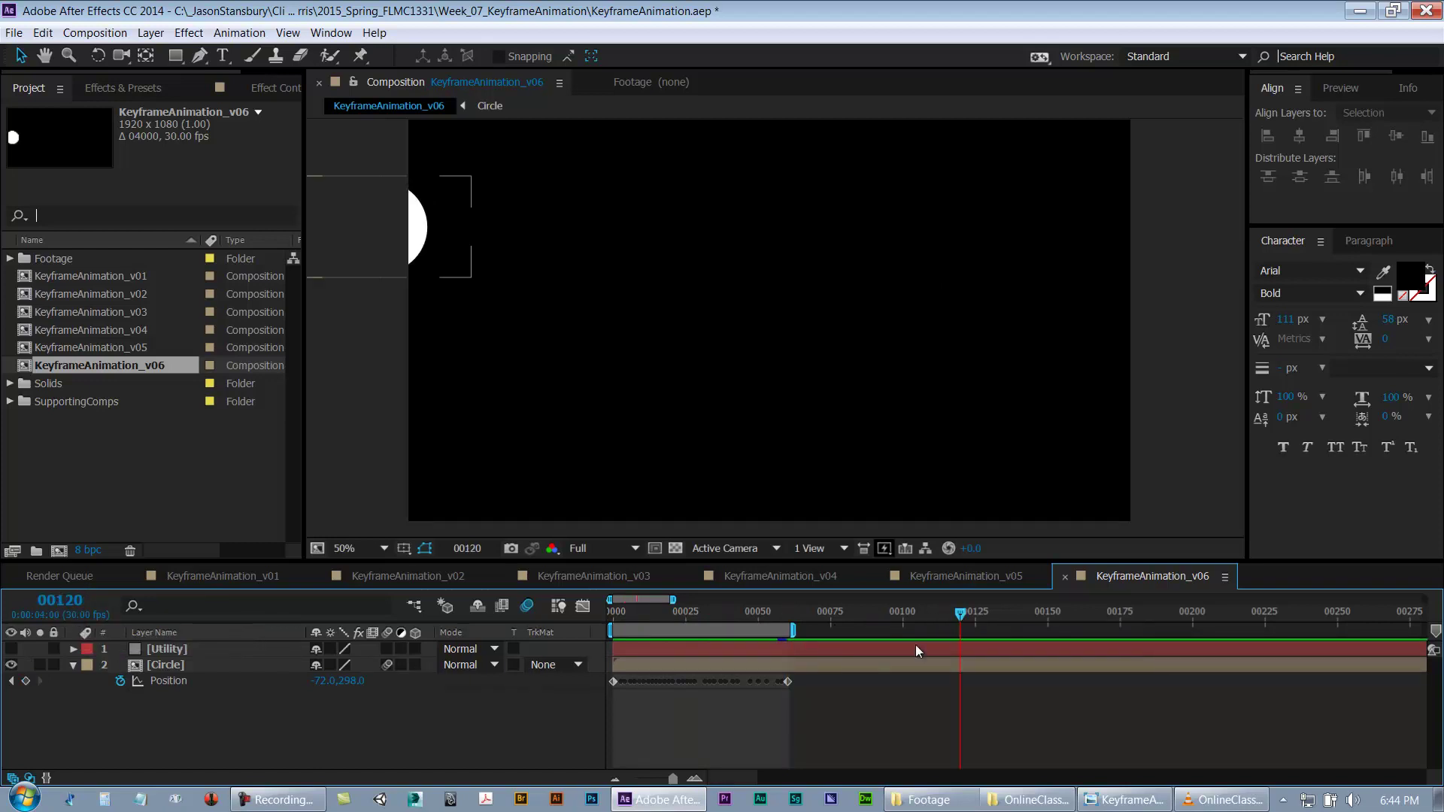
pyautogui.click(967, 613)
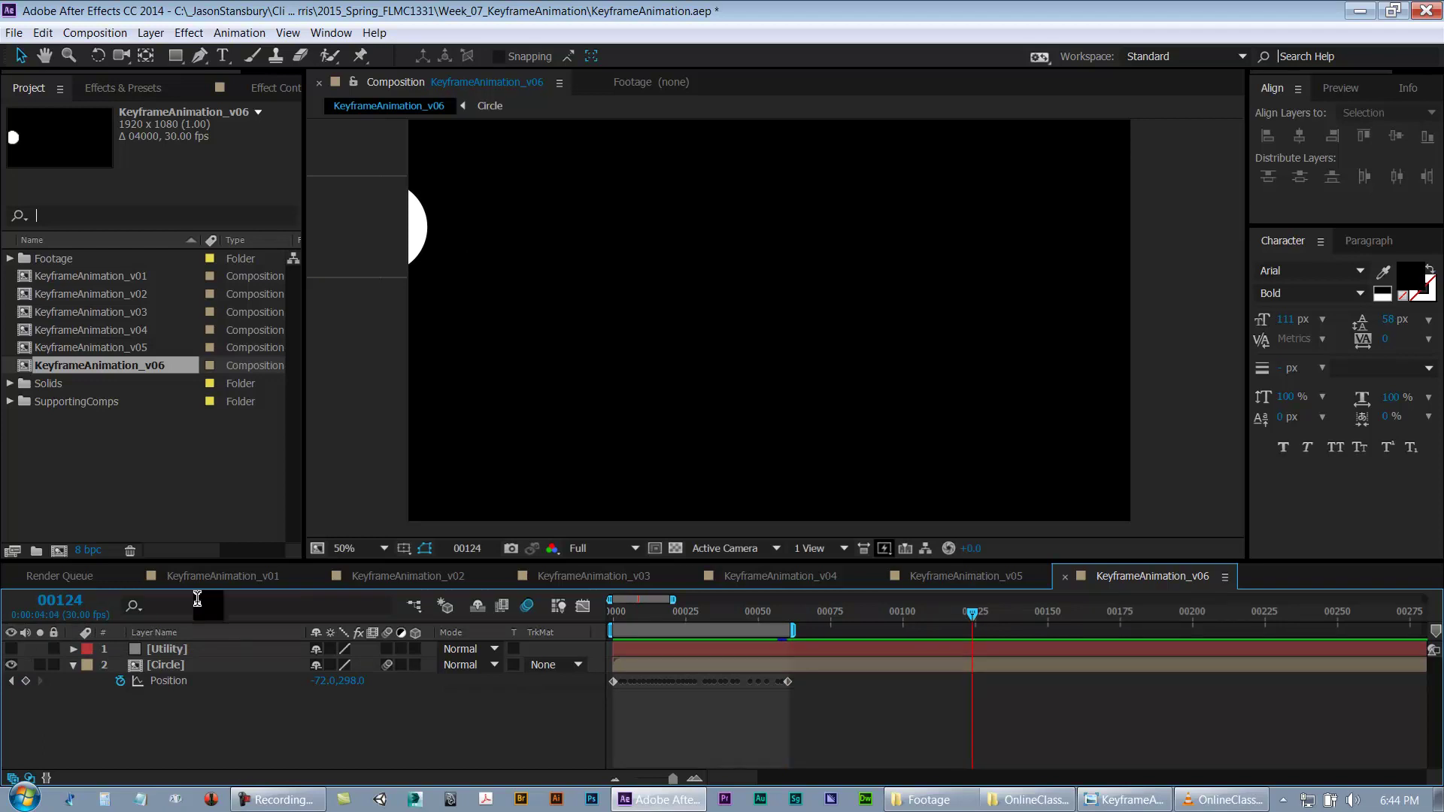
pyautogui.click(60, 600)
pyautogui.write('120')
pyautogui.press('Return')
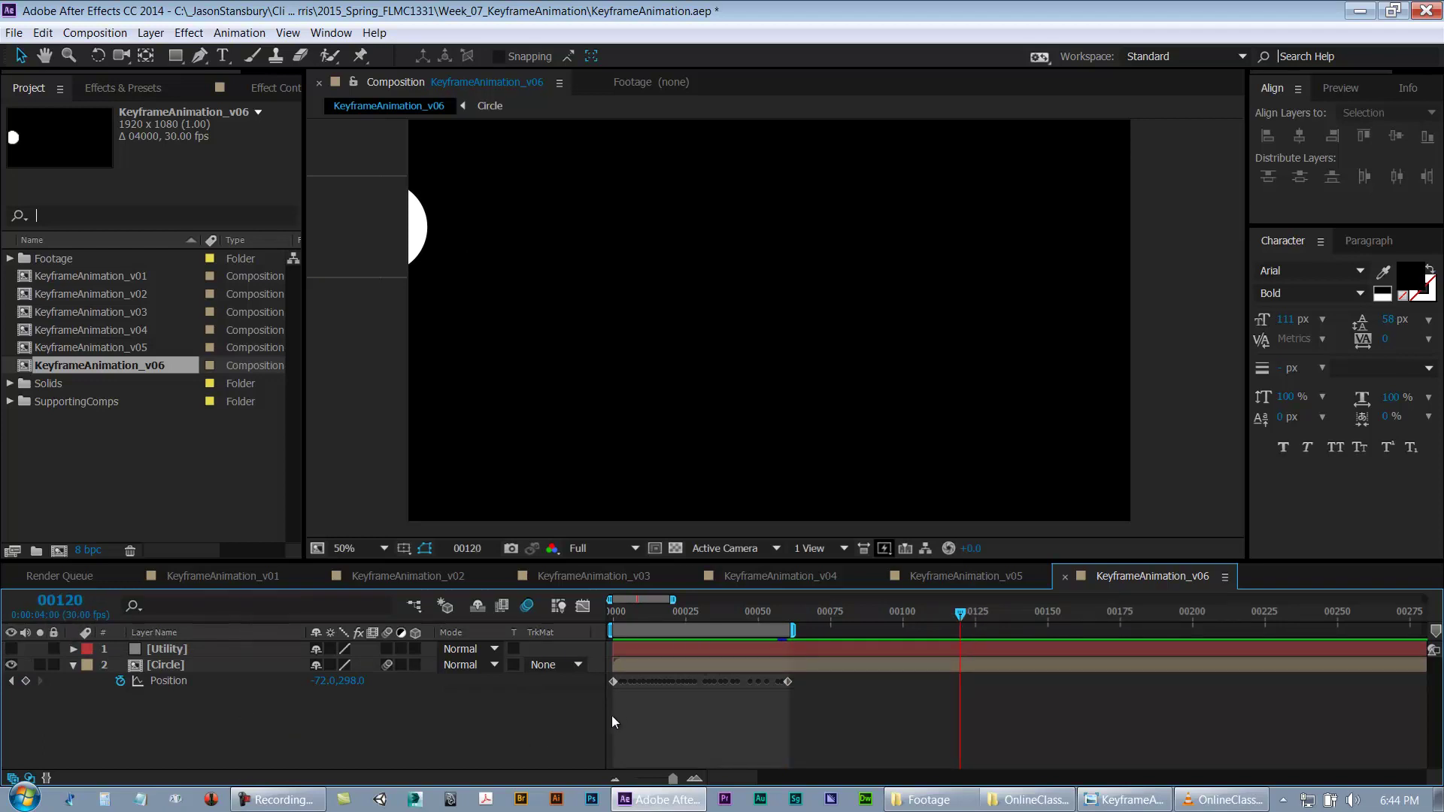
# Step: Stretch the Circle layer's motion by moving its last Position keyframe to frame 120, and end the work area there
pyautogui.click(787, 682)
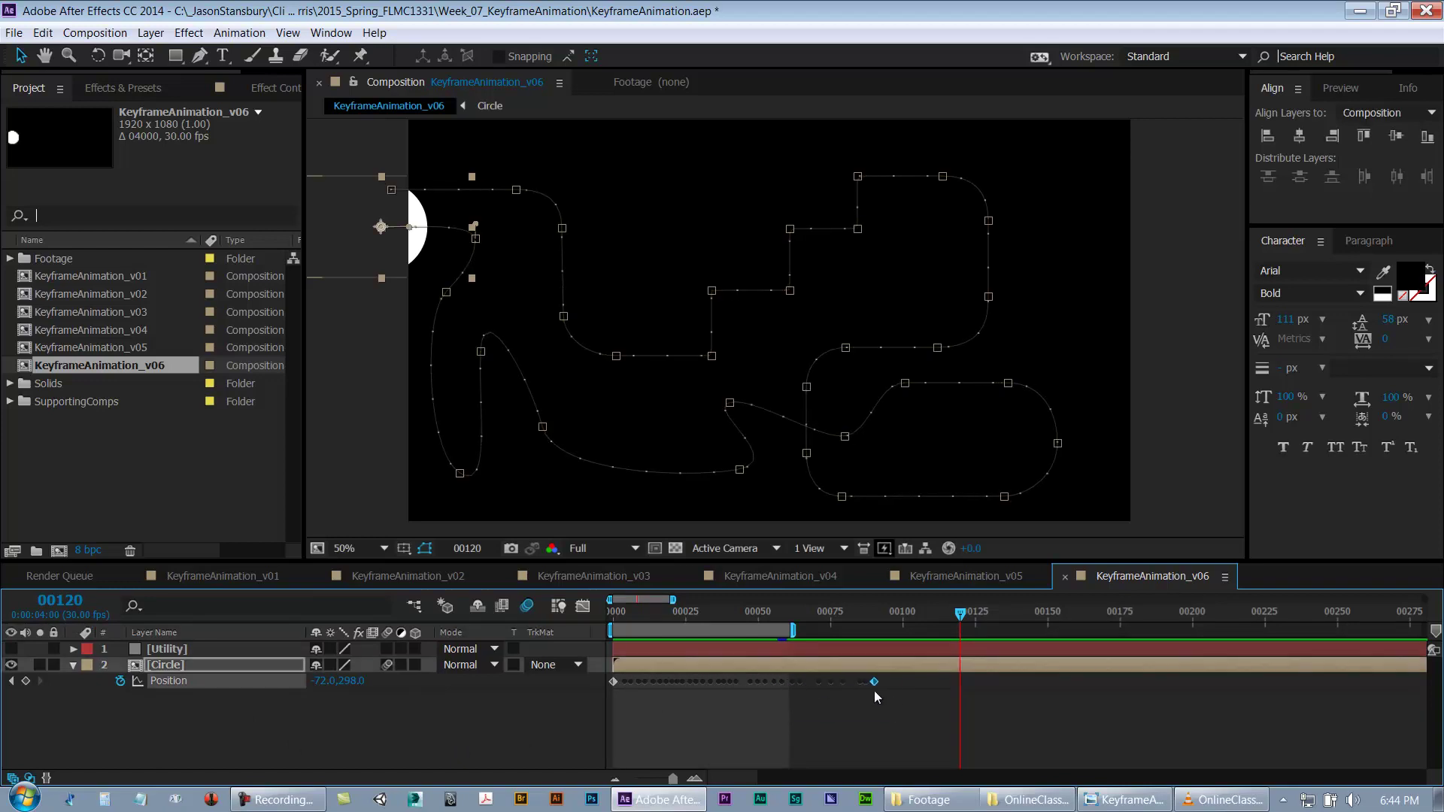
pyautogui.moveTo(940, 682); pyautogui.dragTo(960, 682)
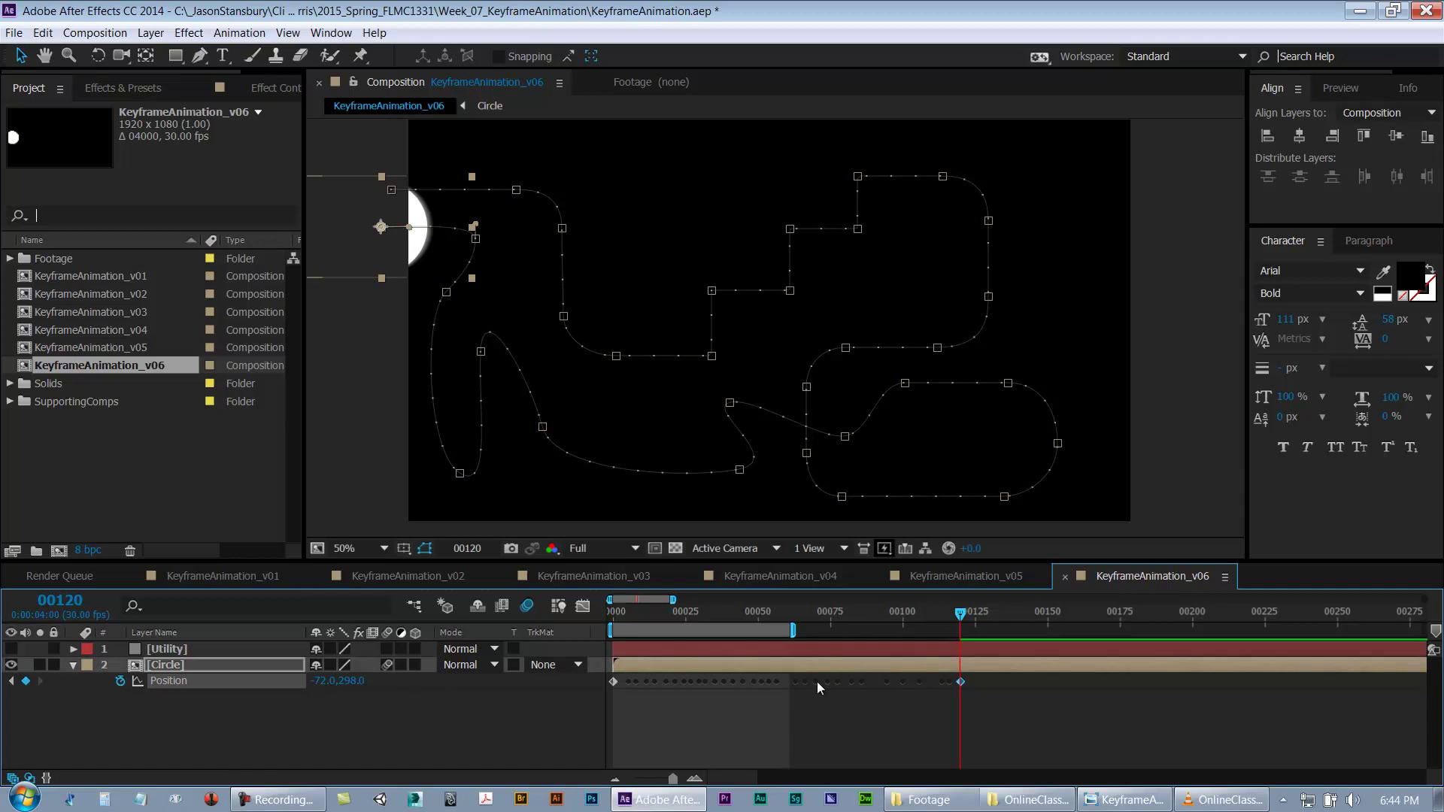
pyautogui.press('n')
pyautogui.click(774, 752)
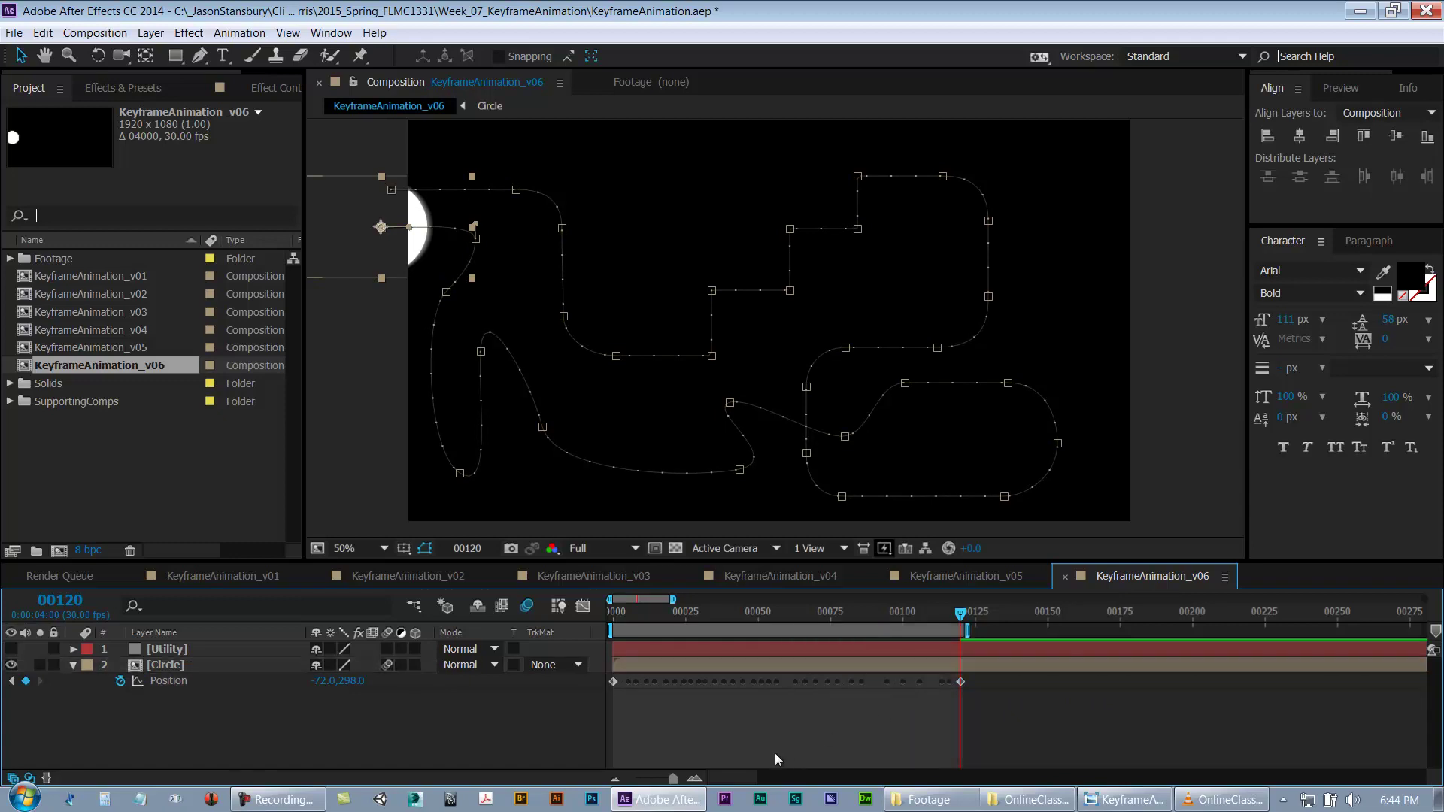
# Step: Inspect the Circle layer's motion path and a roving Position keyframe, clear the selection, and RAM preview the retimed motion
pyautogui.click(711, 666)
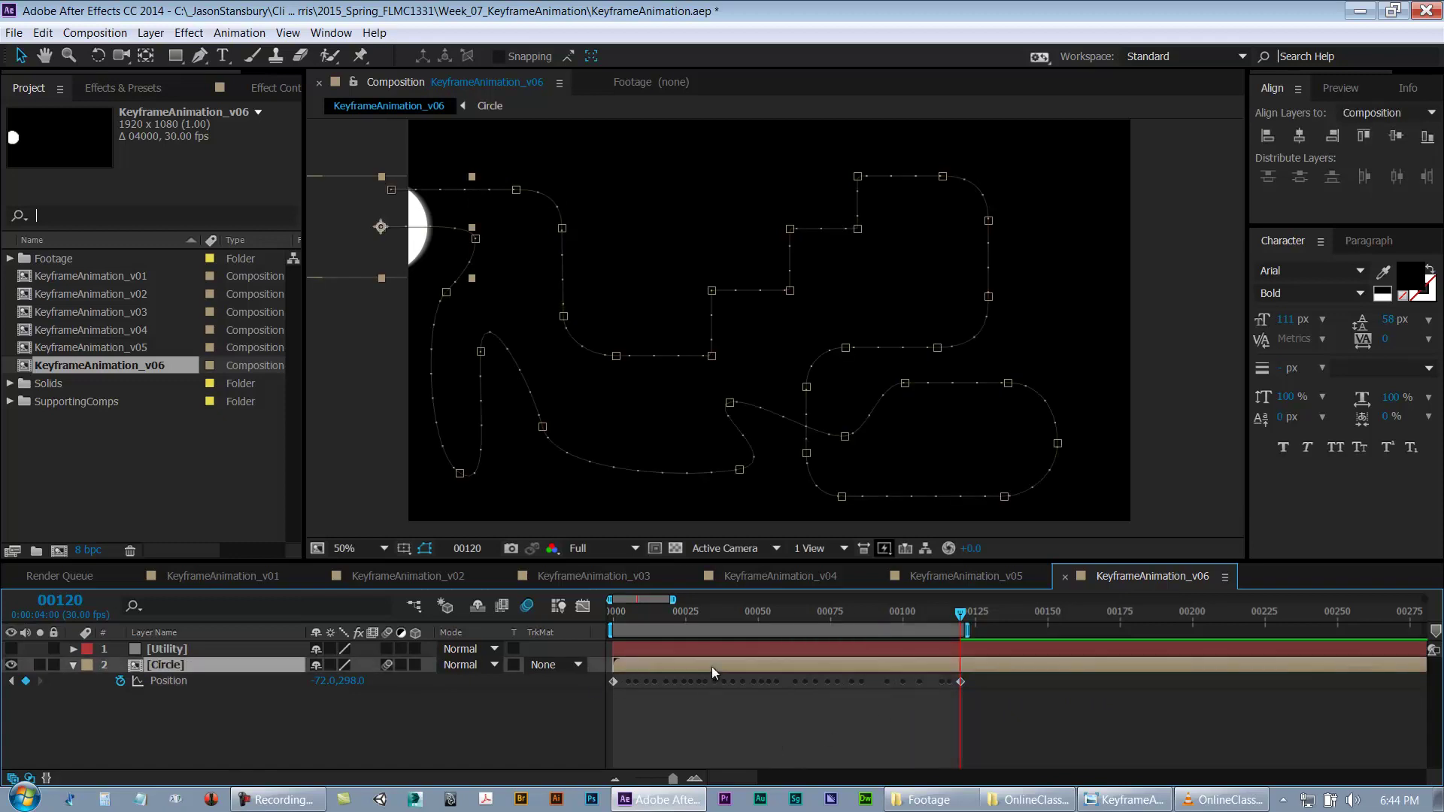
pyautogui.click(797, 682)
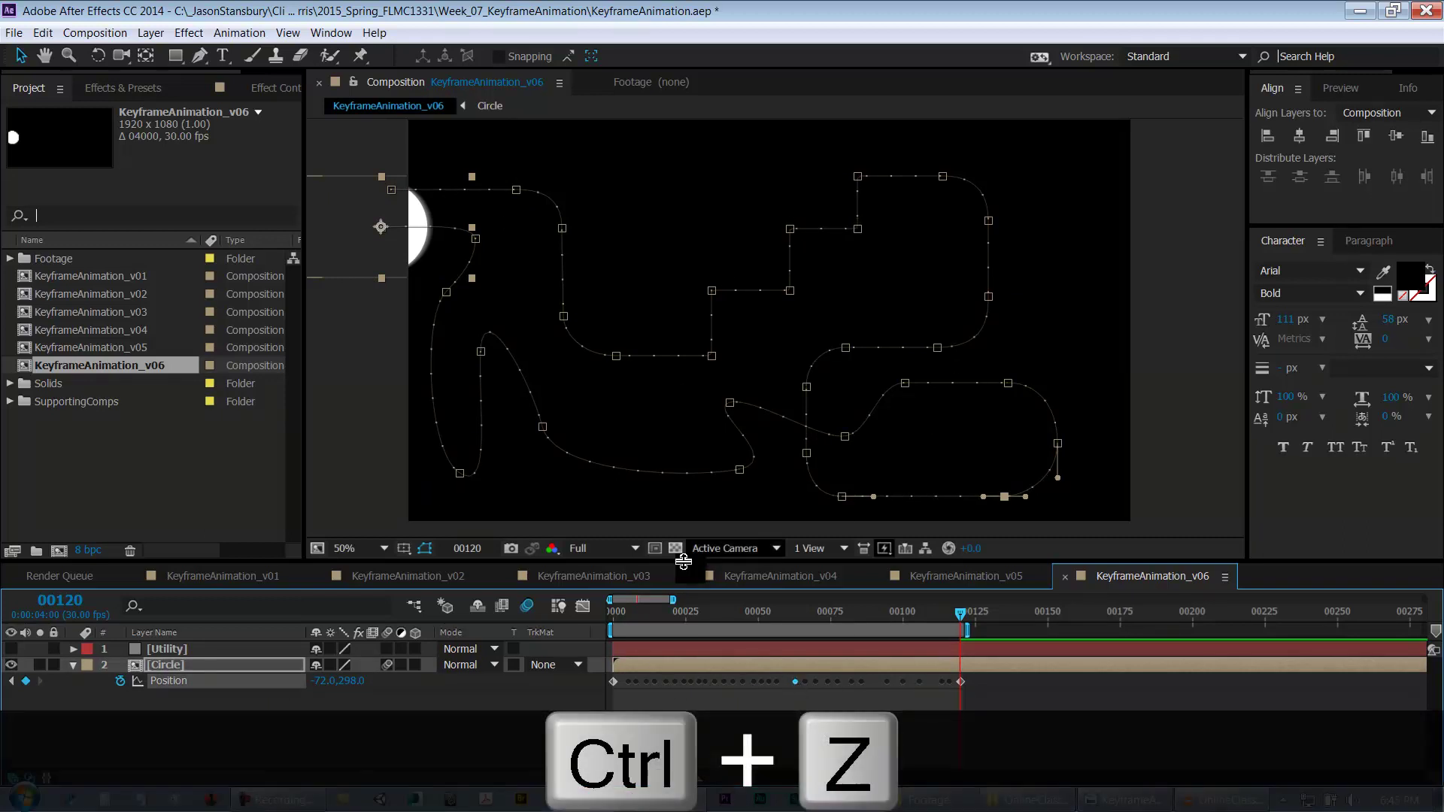
pyautogui.click(895, 742)
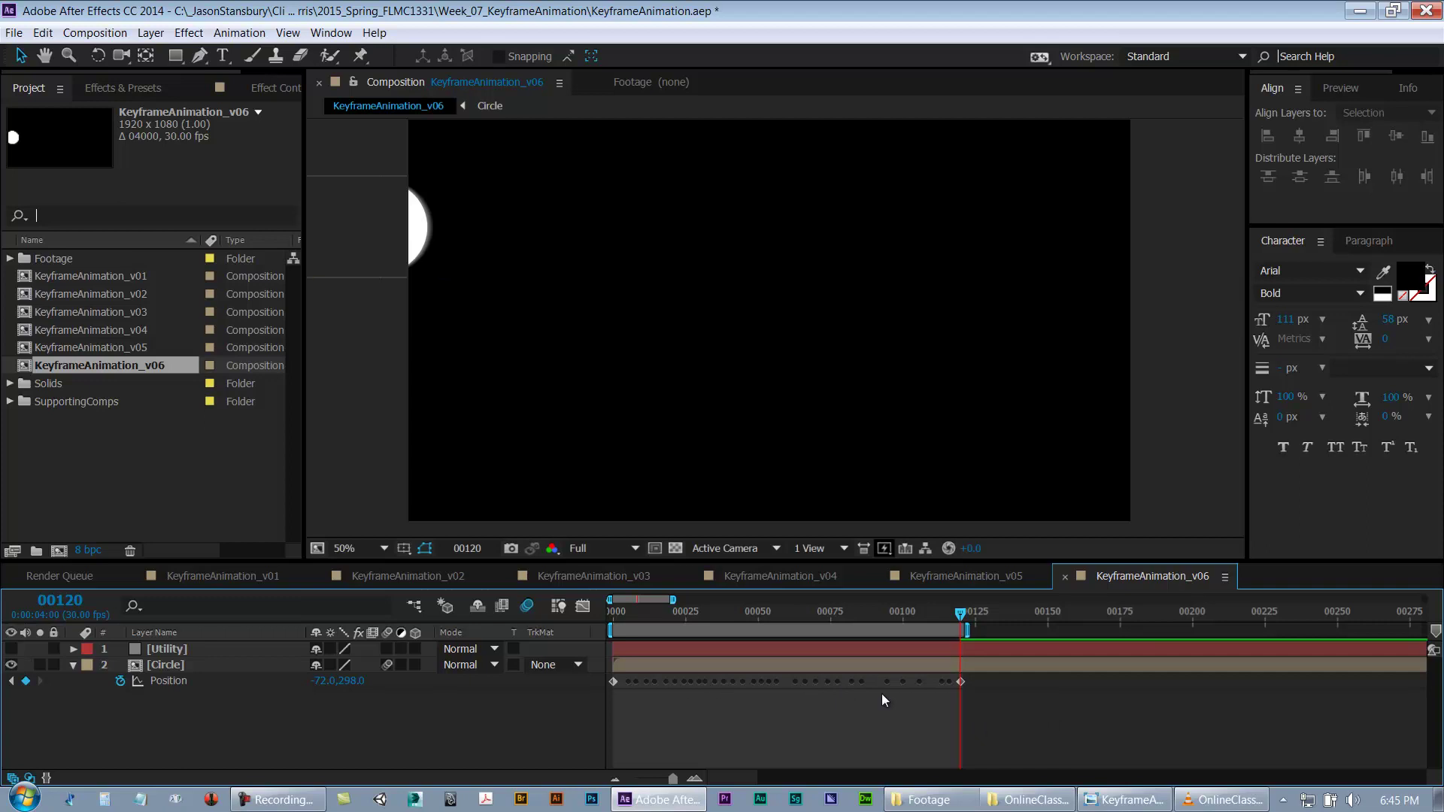
pyautogui.press('space')
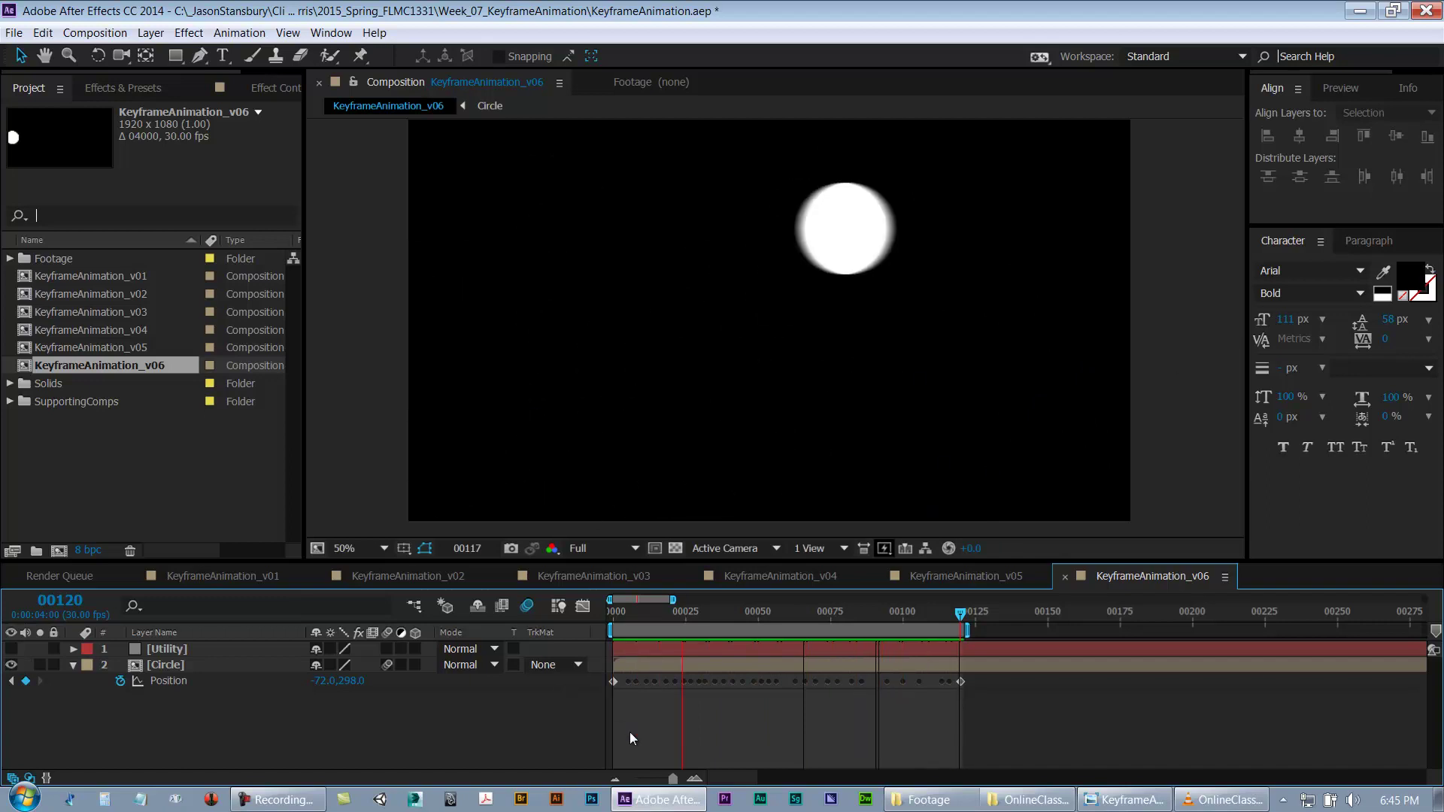
pyautogui.click(638, 666)
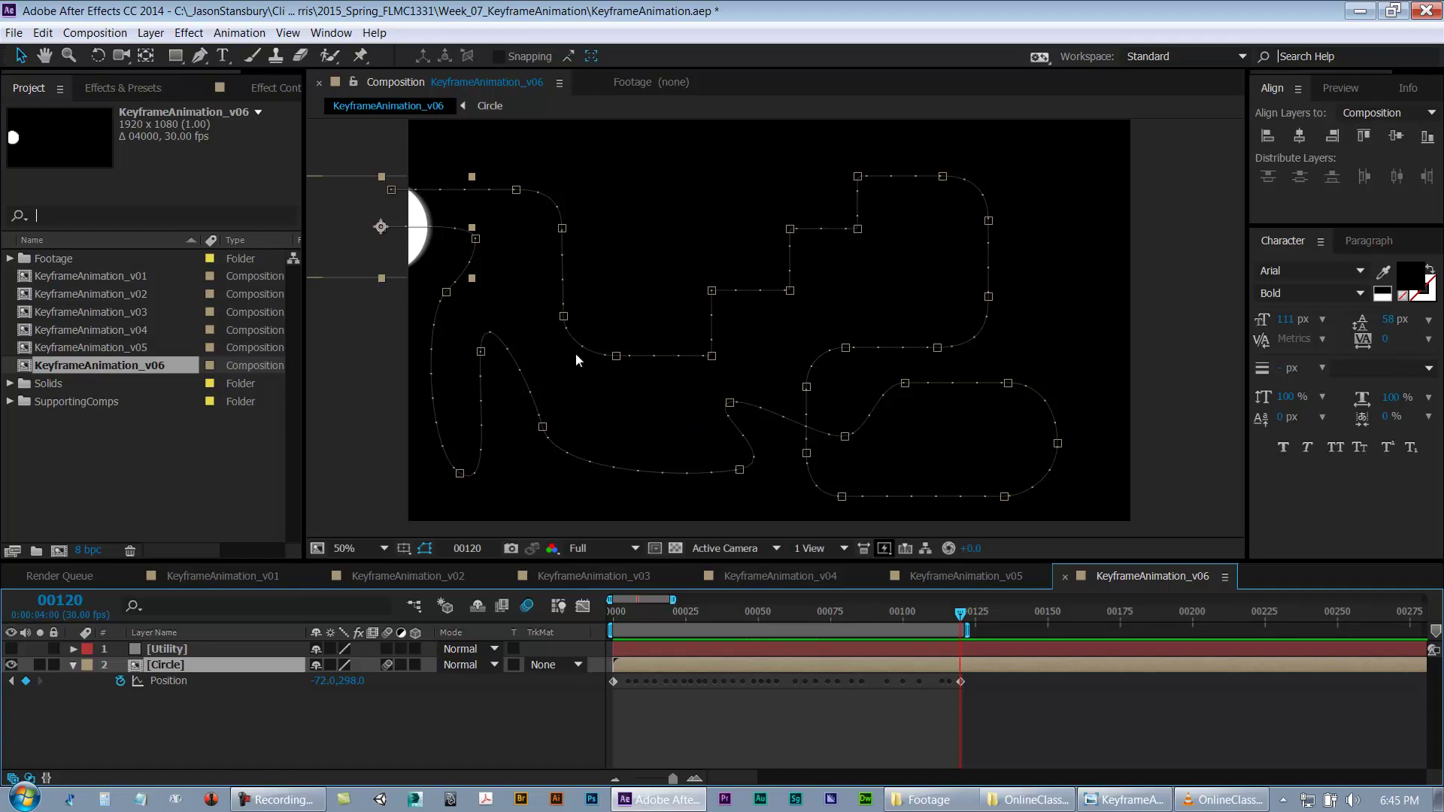
# Step: Save the project, collapse the Circle layer's properties with nothing left selected, and save again
pyautogui.hotkey('ctrl', 's')
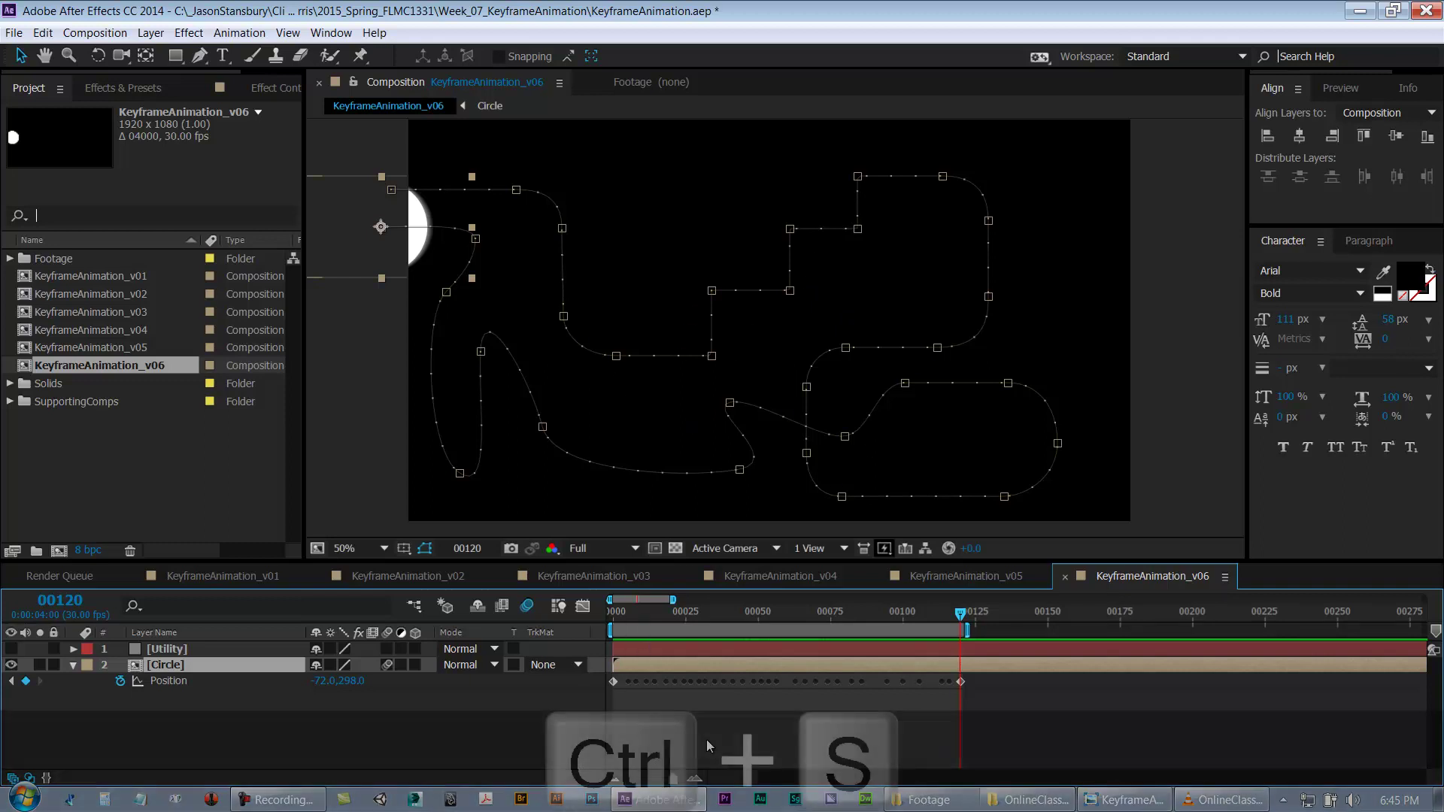
pyautogui.click(634, 282)
pyautogui.click(705, 666)
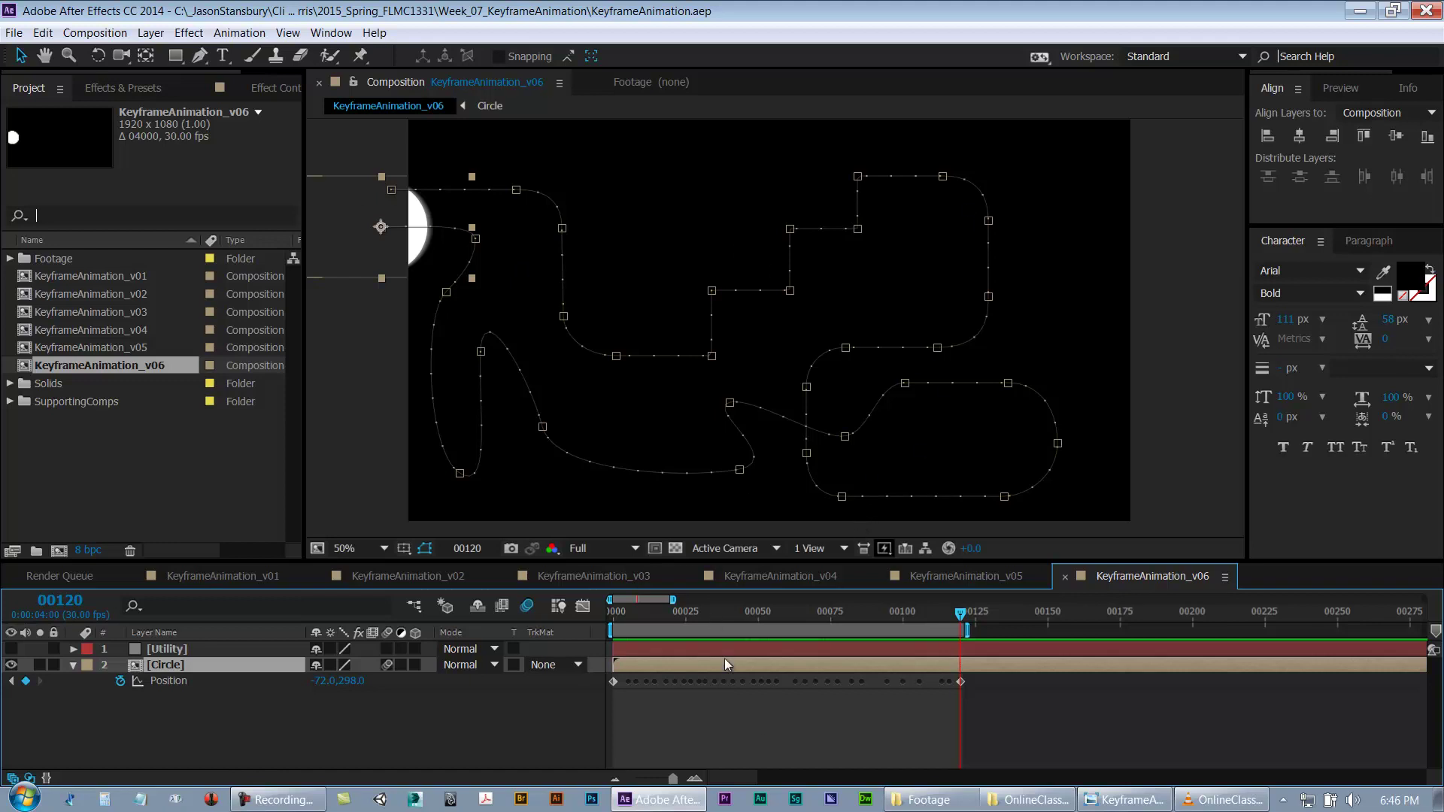
pyautogui.click(73, 665)
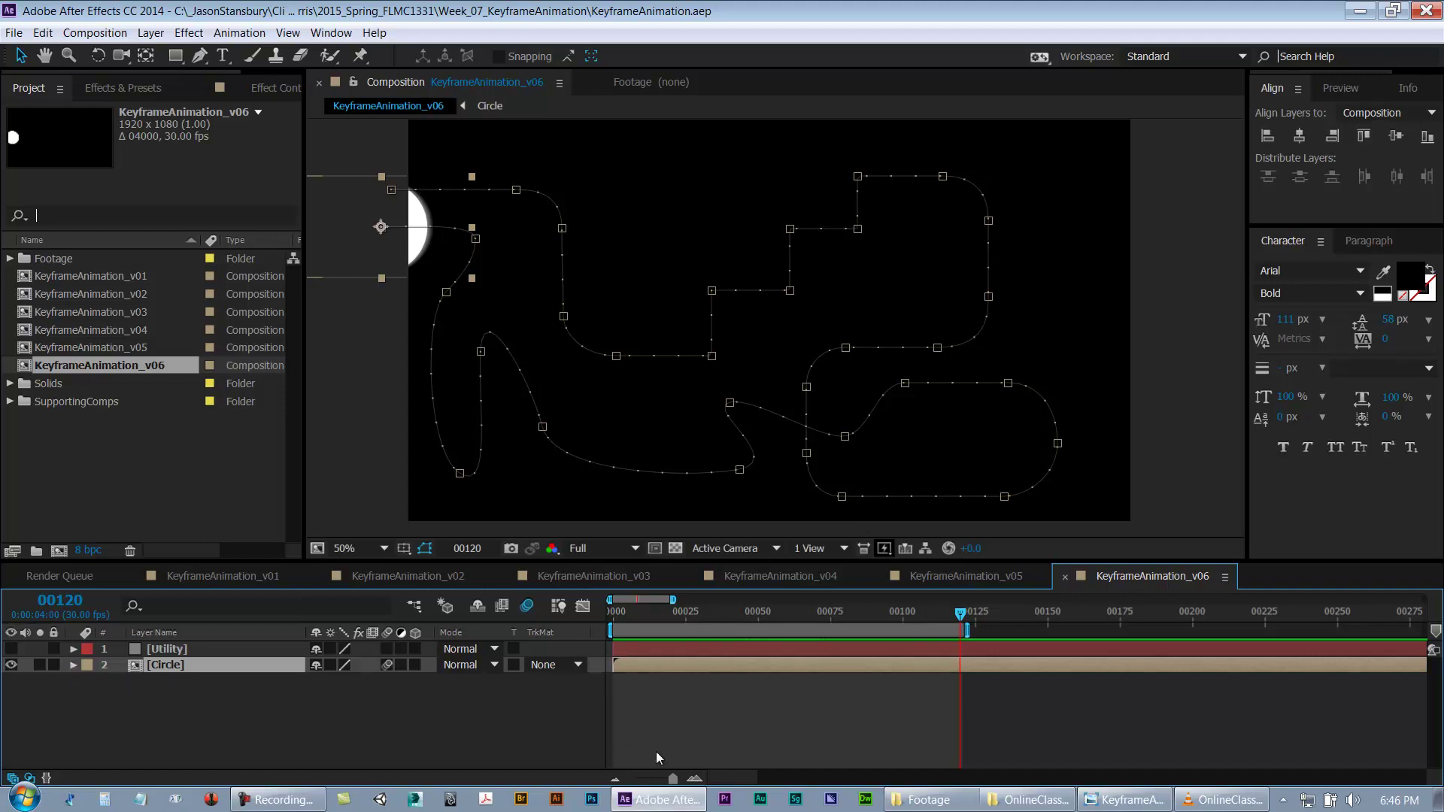
pyautogui.click(697, 734)
pyautogui.hotkey('ctrl', 's')
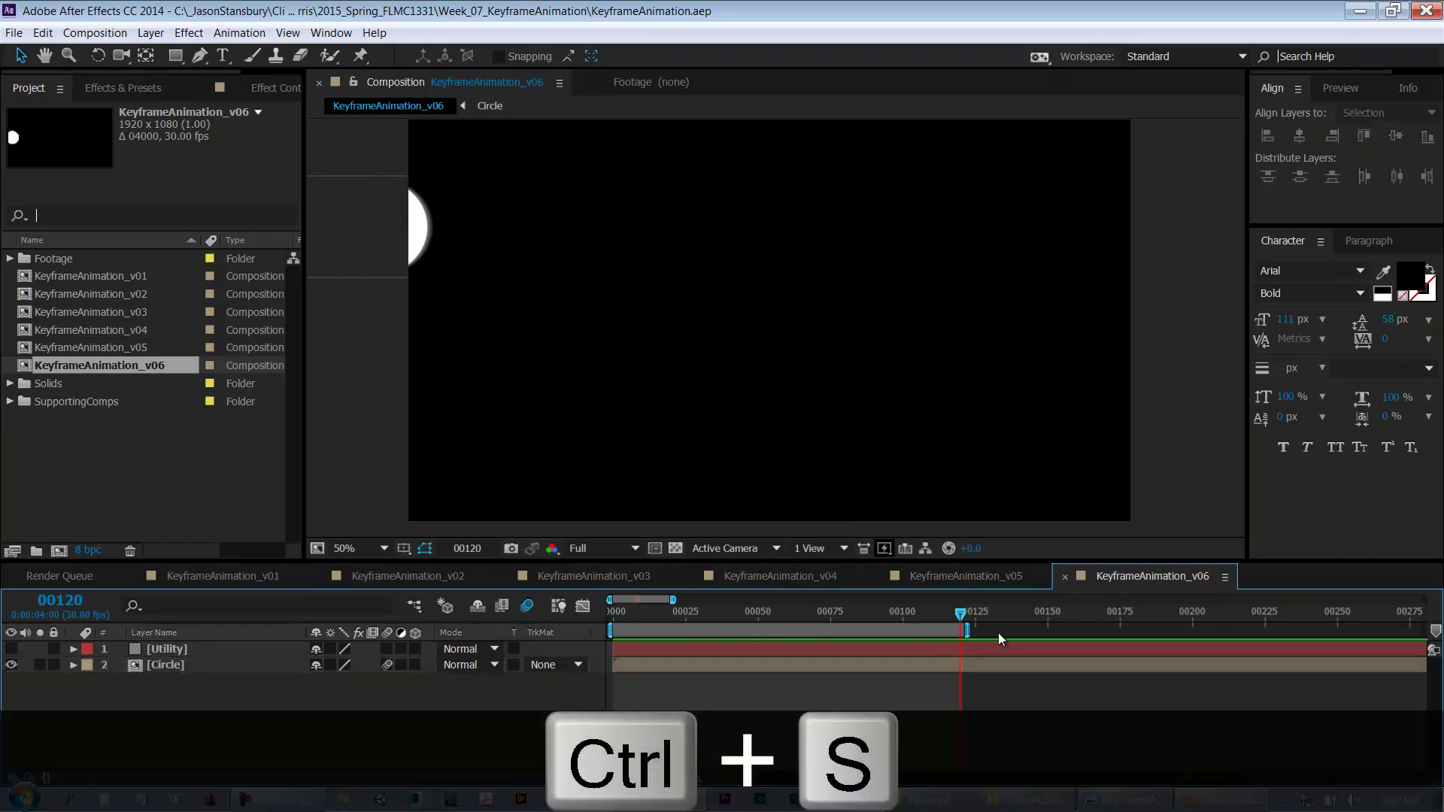
# Step: Review KeyframeAnimation_v05 at frame 0 and the KeyframeAnimation_v02 timeline, and return to KeyframeAnimation_v06
pyautogui.click(970, 576)
pyautogui.click(758, 610)
pyautogui.moveTo(758, 611); pyautogui.dragTo(580, 613)
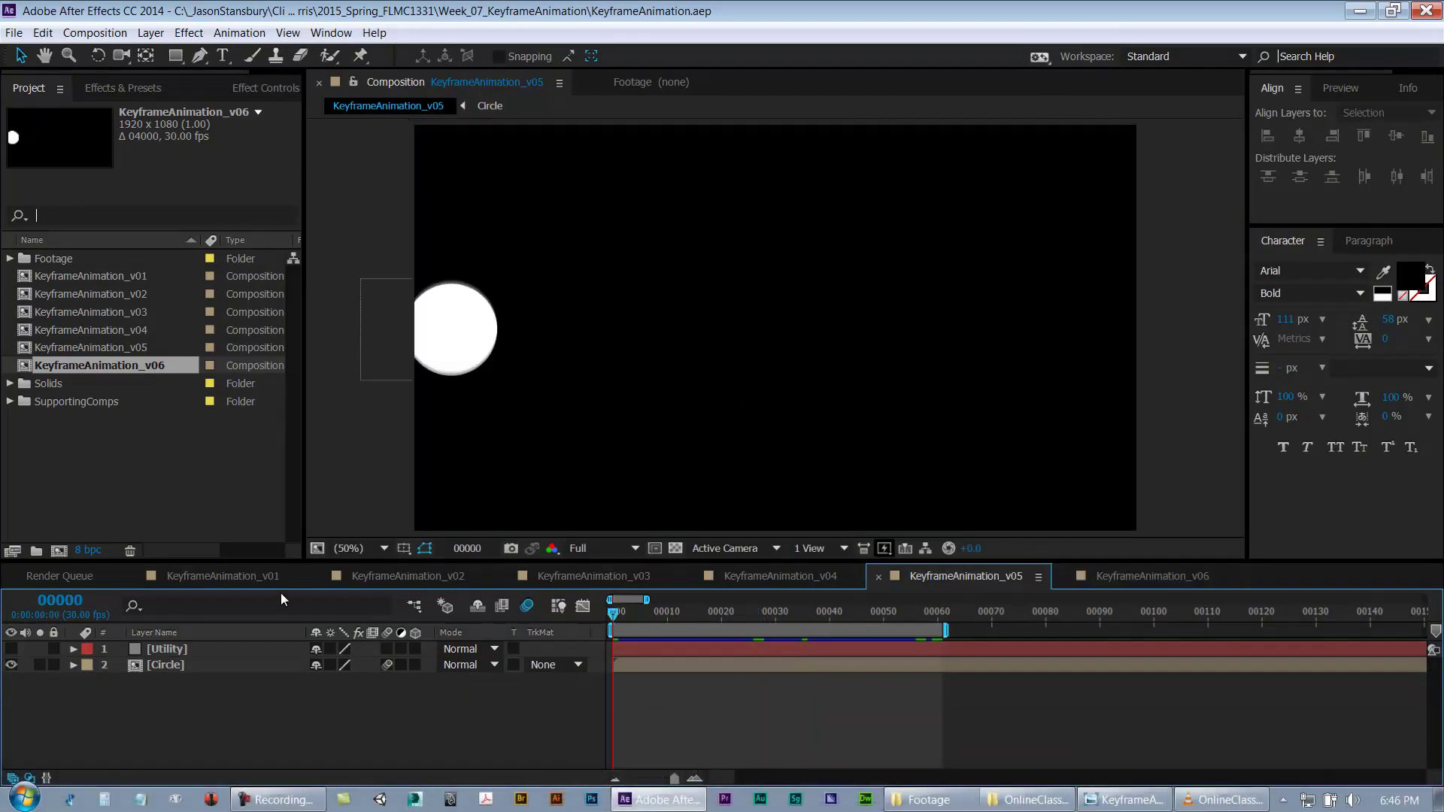
pyautogui.click(412, 576)
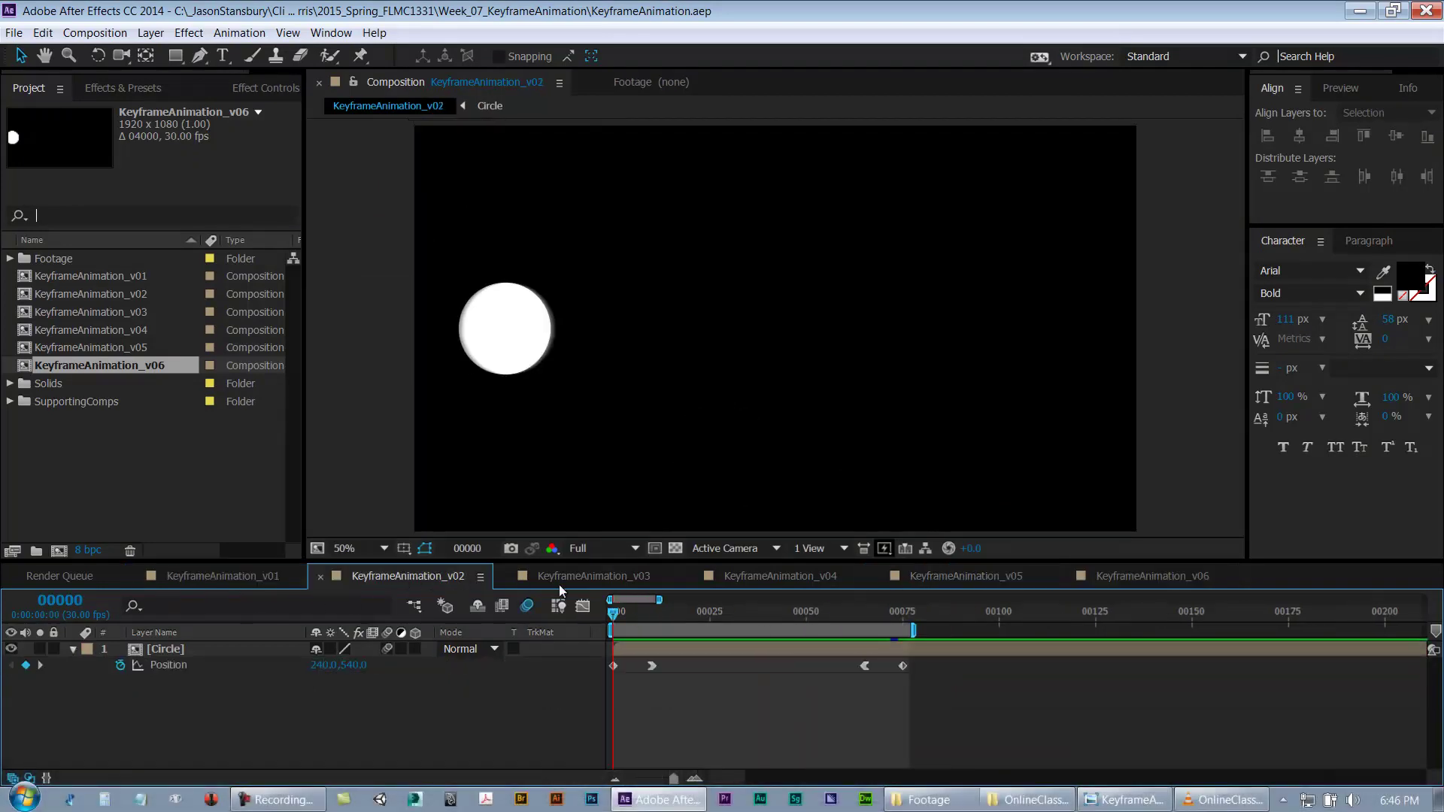
pyautogui.click(1134, 576)
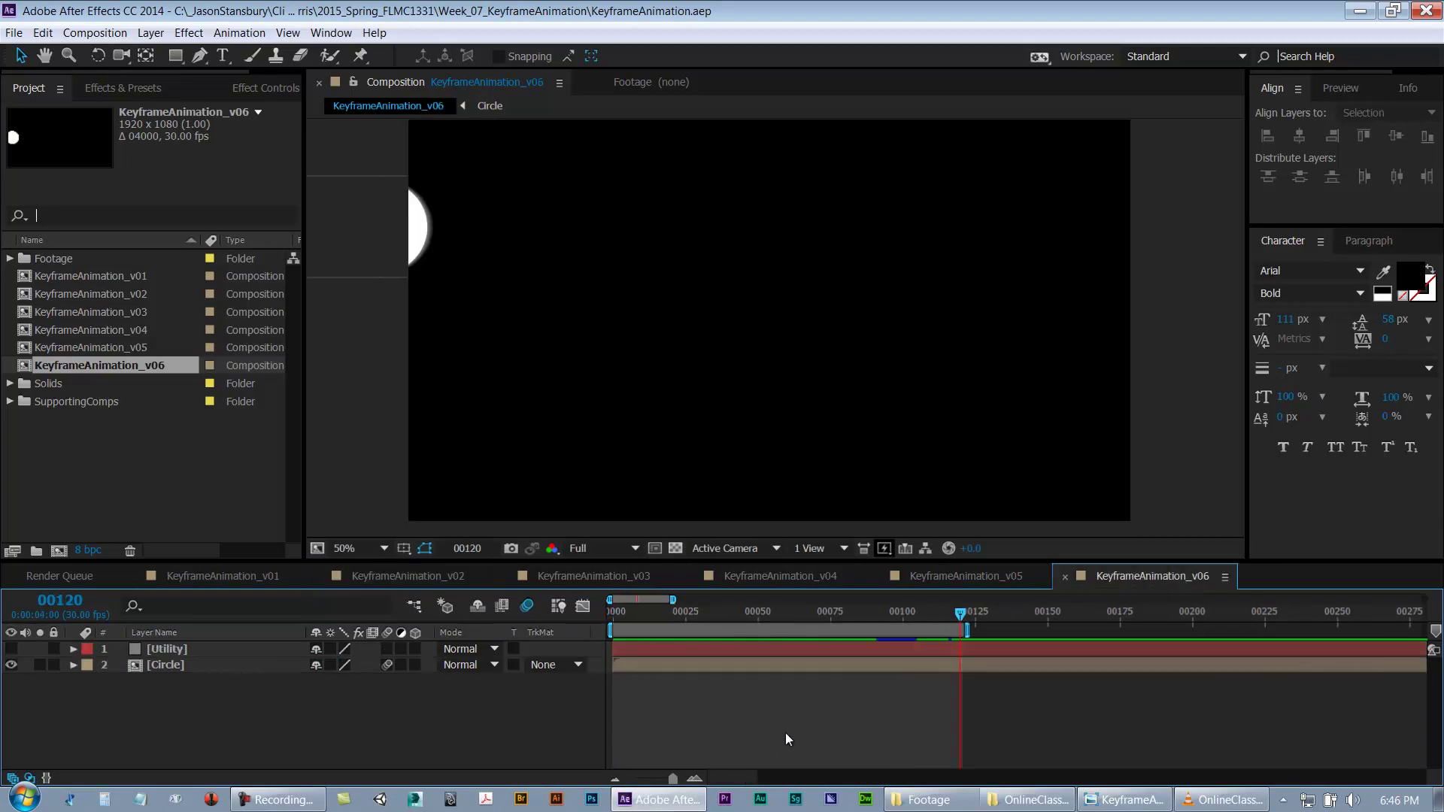
# Step: Save the project and play OnlineClass_Intro_GoodbyeHorses.wav in VLC media player
pyautogui.hotkey('ctrl', 's')
pyautogui.click(1203, 740)
pyautogui.press('space')
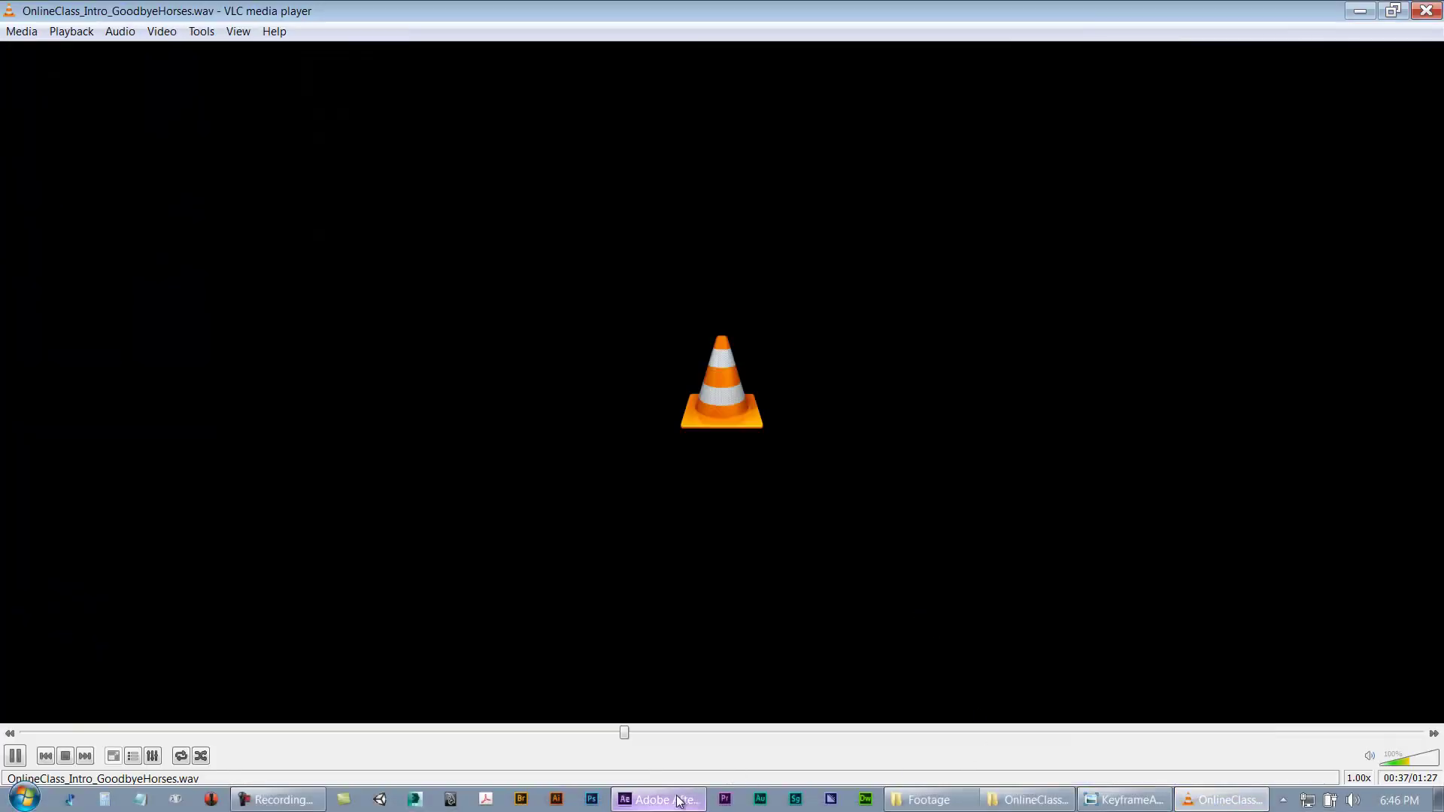
# Step: Switch back to After Effects and RAM preview the Circle animation in KeyframeAnimation_v06
pyautogui.click(659, 799)
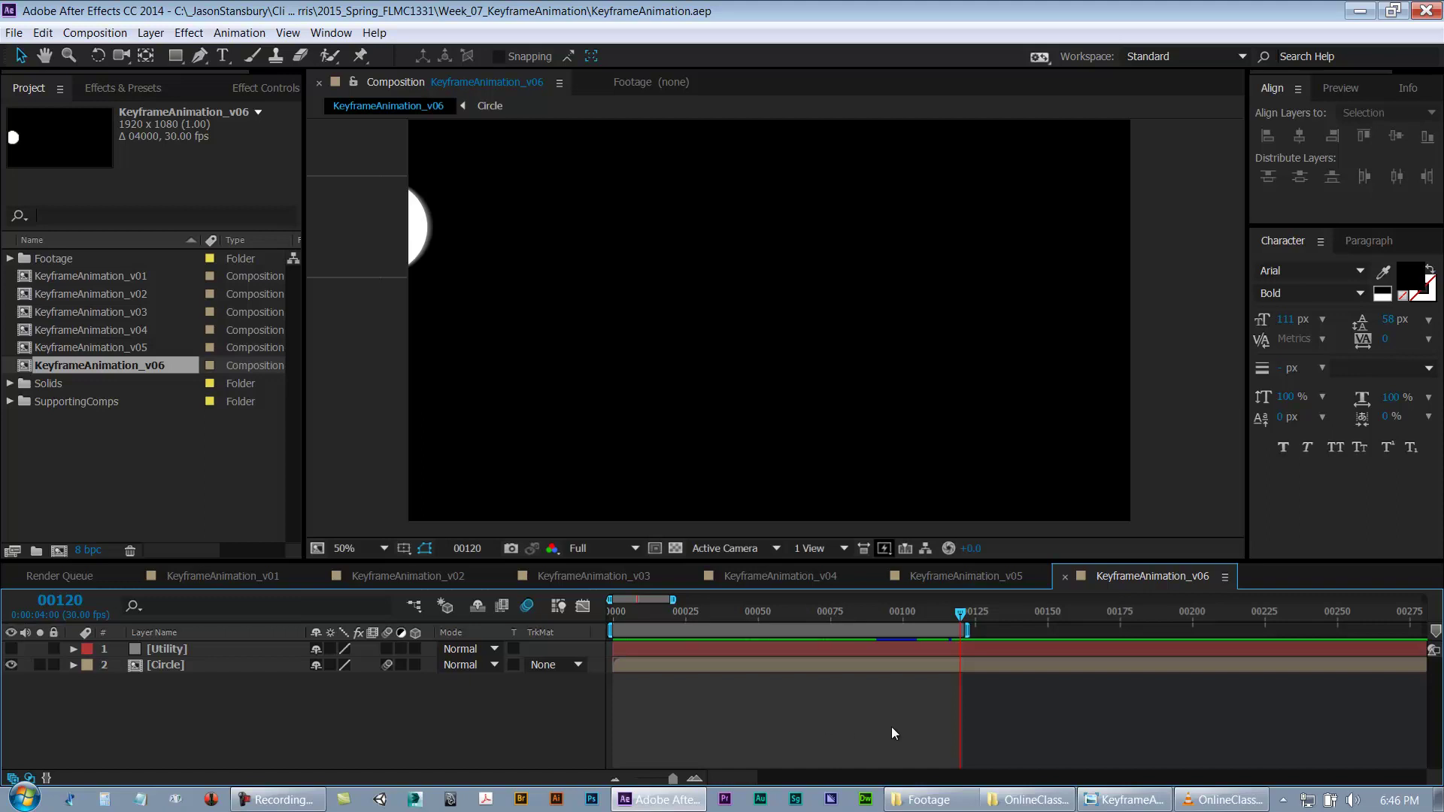
pyautogui.press('space')
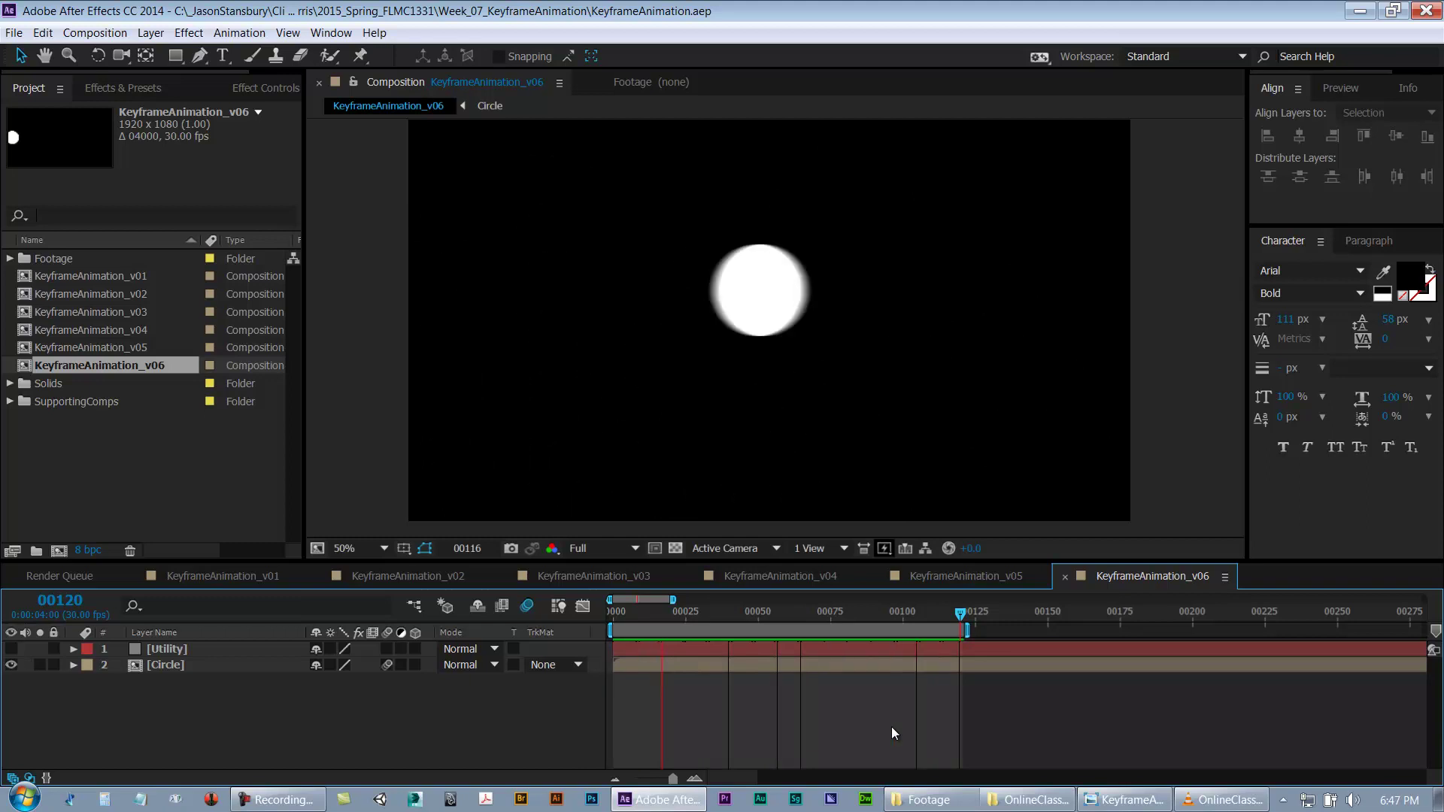
pyautogui.click(279, 799)
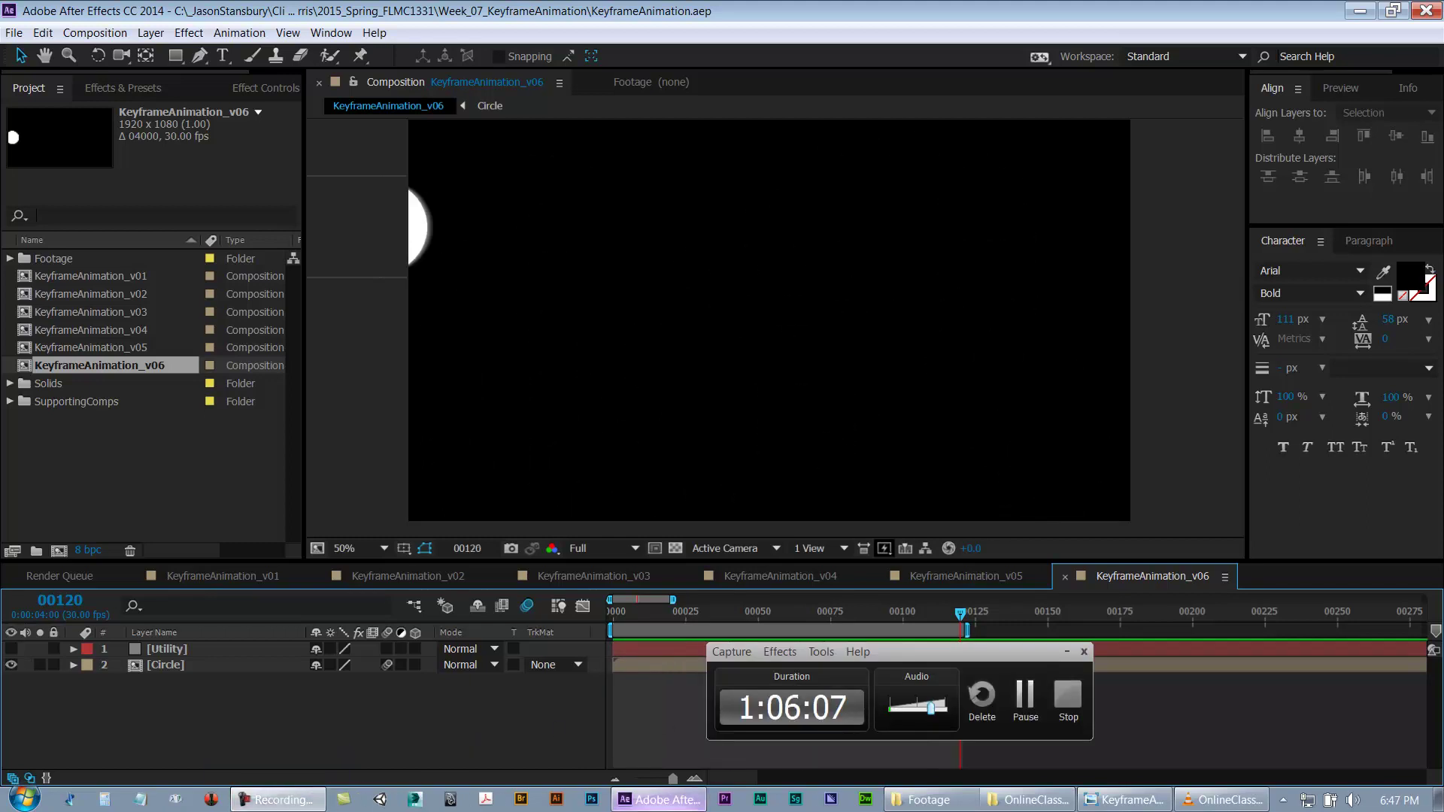